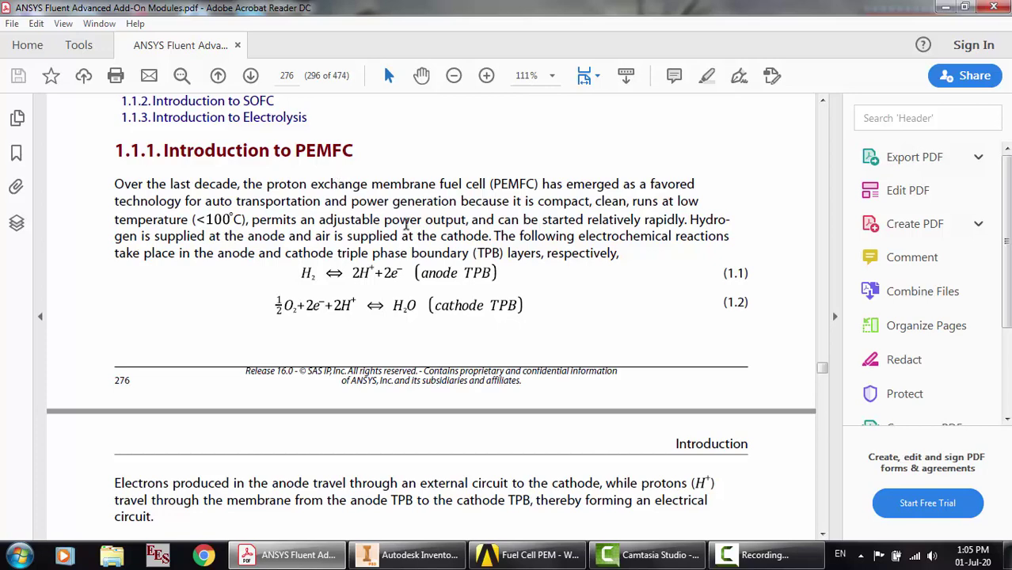
Read the fuel cell theory chapter from the PEMFC introduction through electrochemistry, mass conservation and property equations
scroll(406, 225, "down", 1)
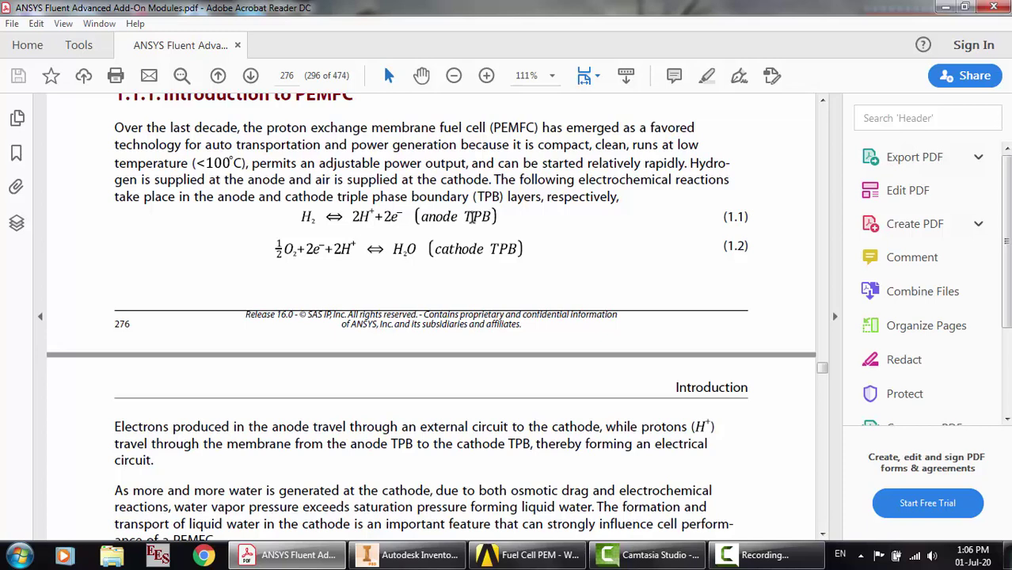
scroll(472, 218, "down", 5)
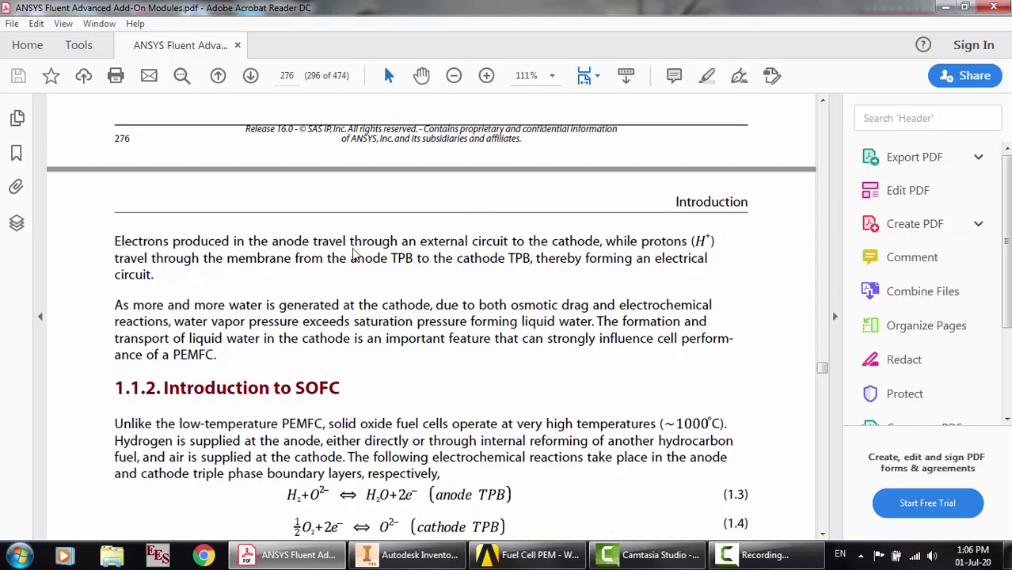
scroll(354, 252, "down", 5)
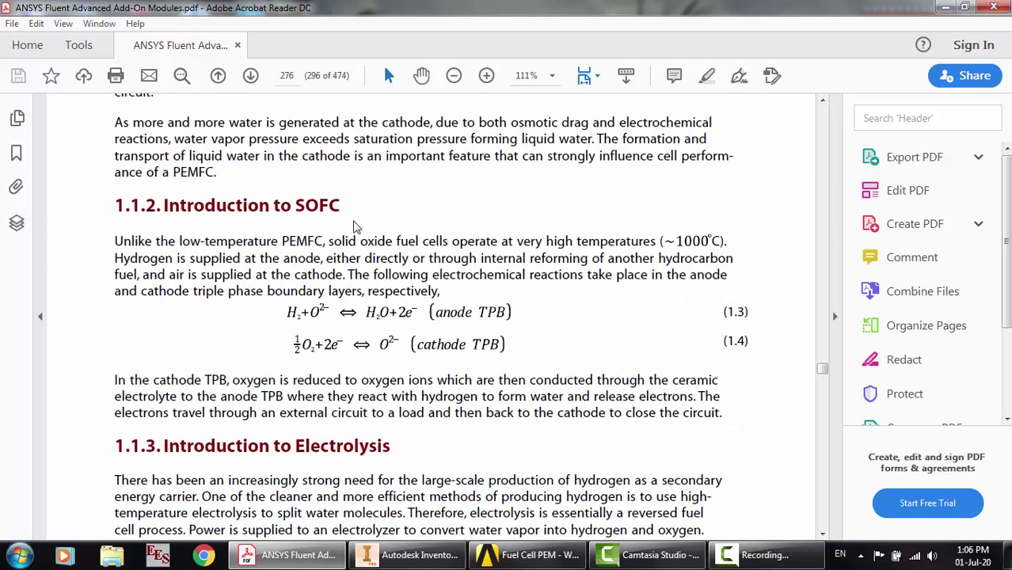
scroll(354, 228, "down", 20)
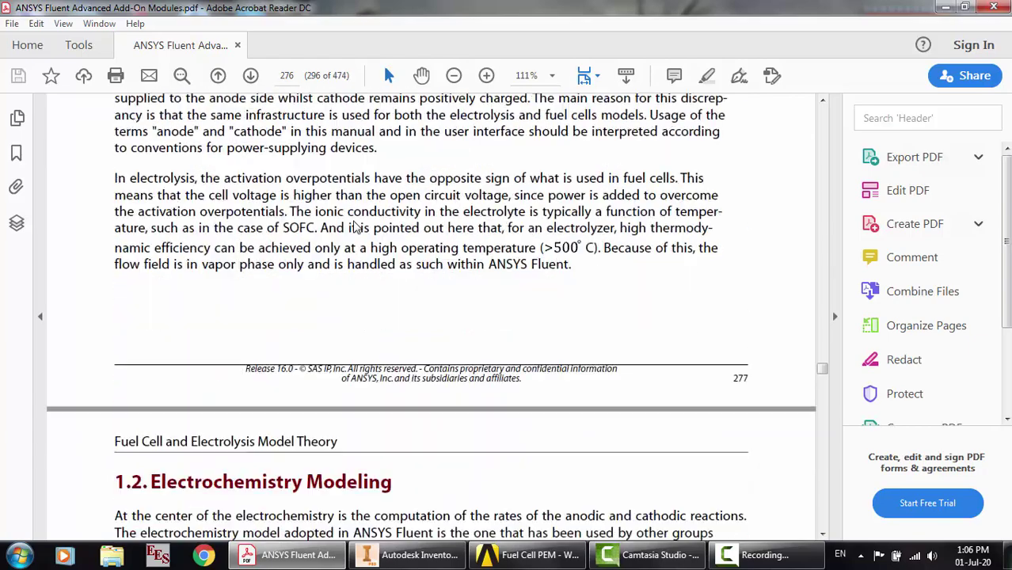
scroll(356, 227, "down", 20)
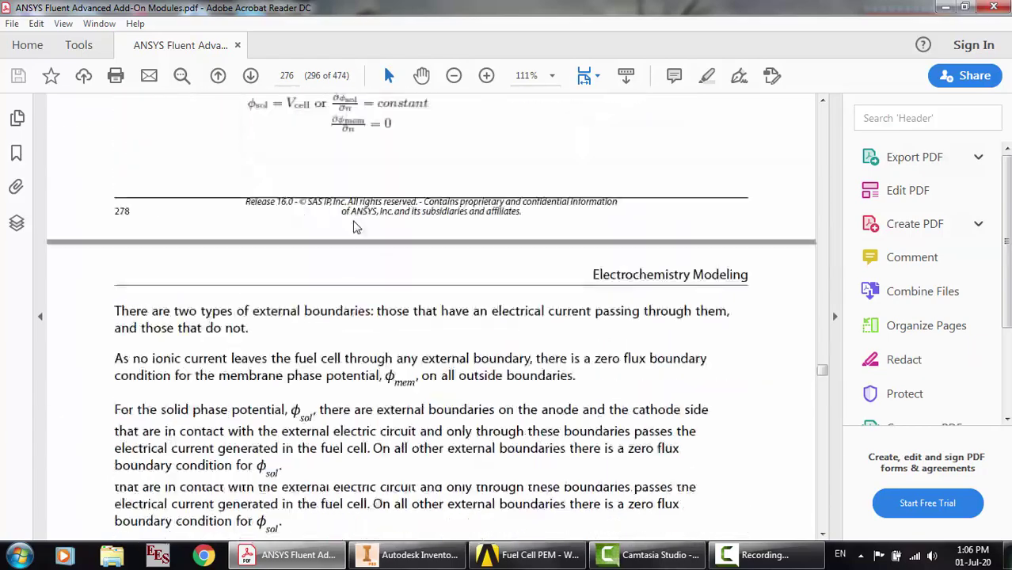
scroll(354, 227, "down", 20)
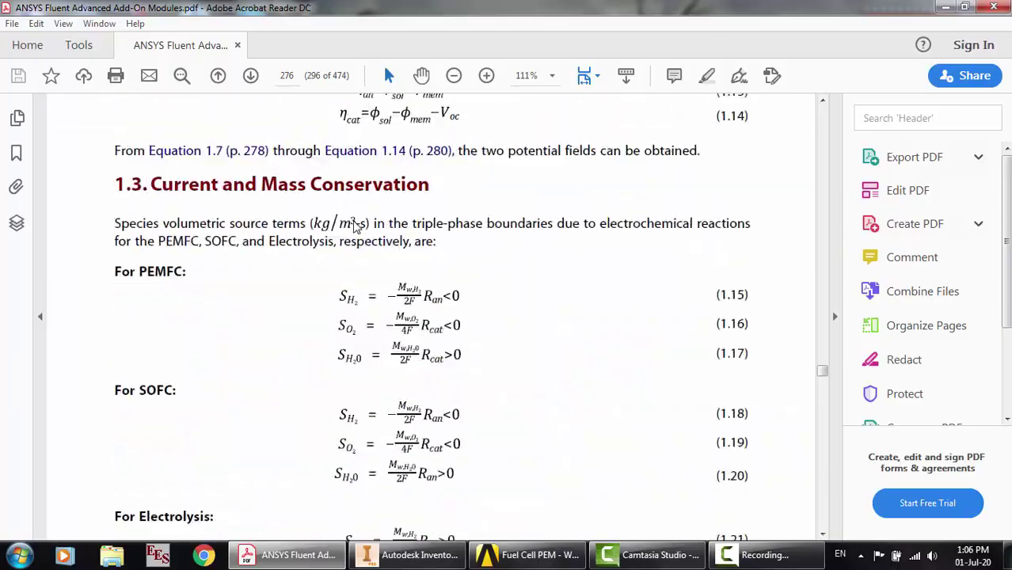
scroll(355, 227, "down", 20)
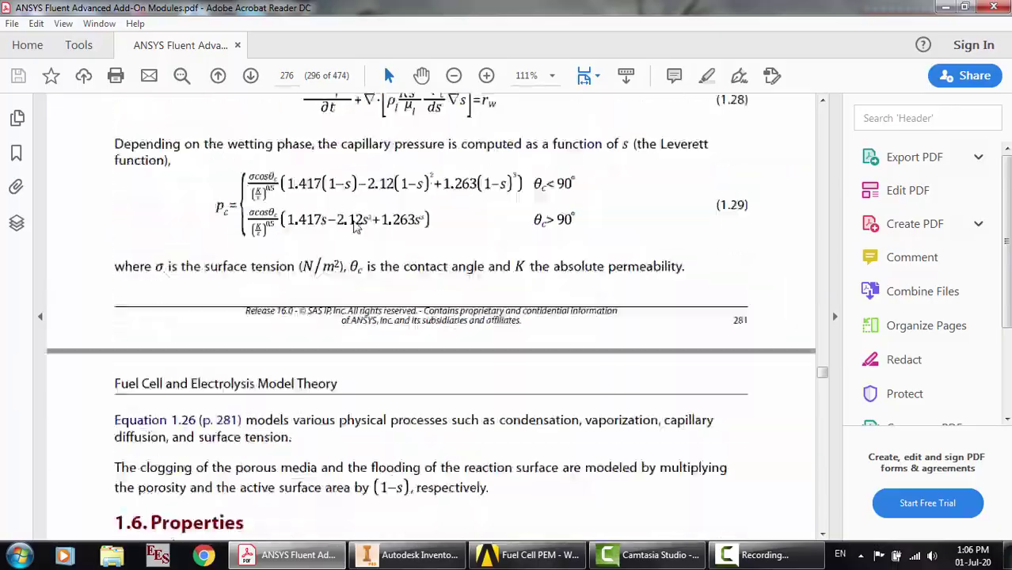
scroll(356, 227, "down", 20)
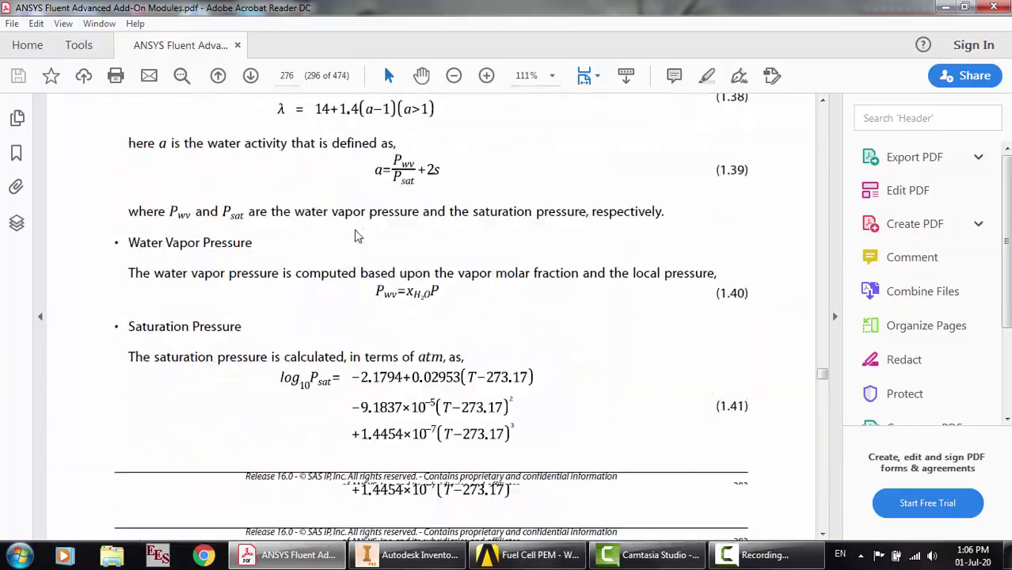
Read Chapter 2 on using the Fuel Cell and Electrolysis Model, covering the required mesh regions and module setup
scroll(355, 235, "down", 20)
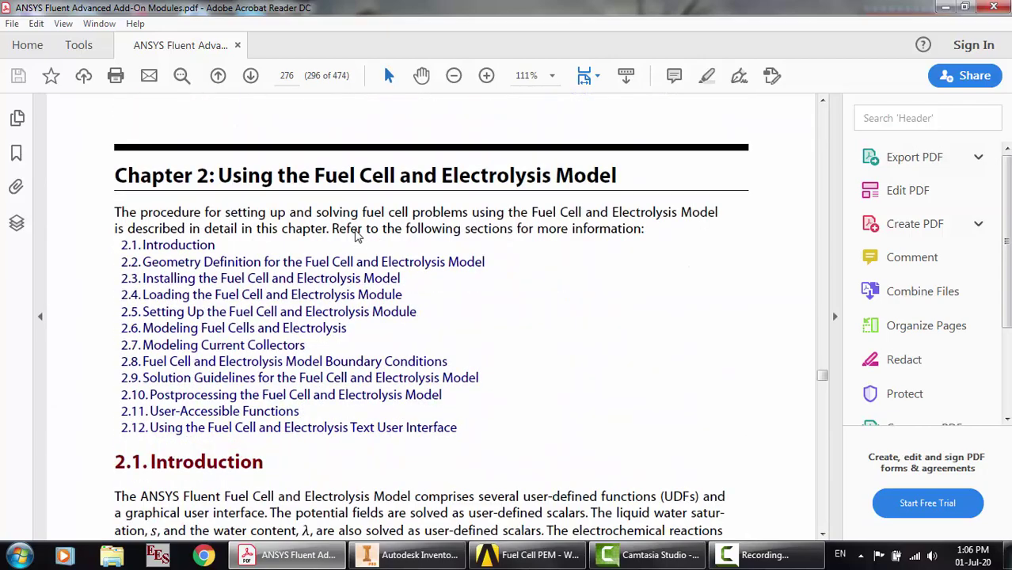
scroll(394, 188, "down", 6)
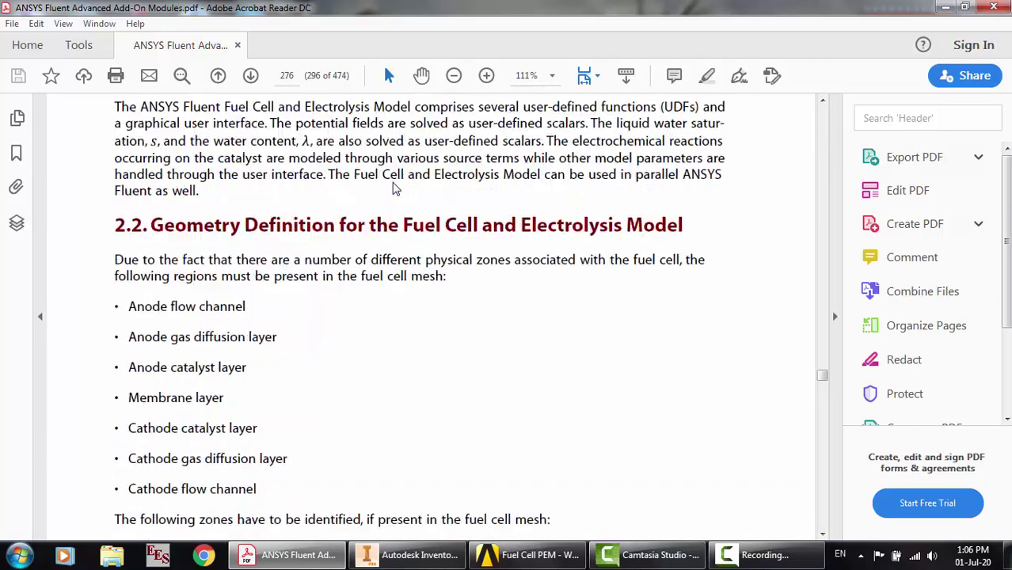
scroll(394, 188, "down", 15)
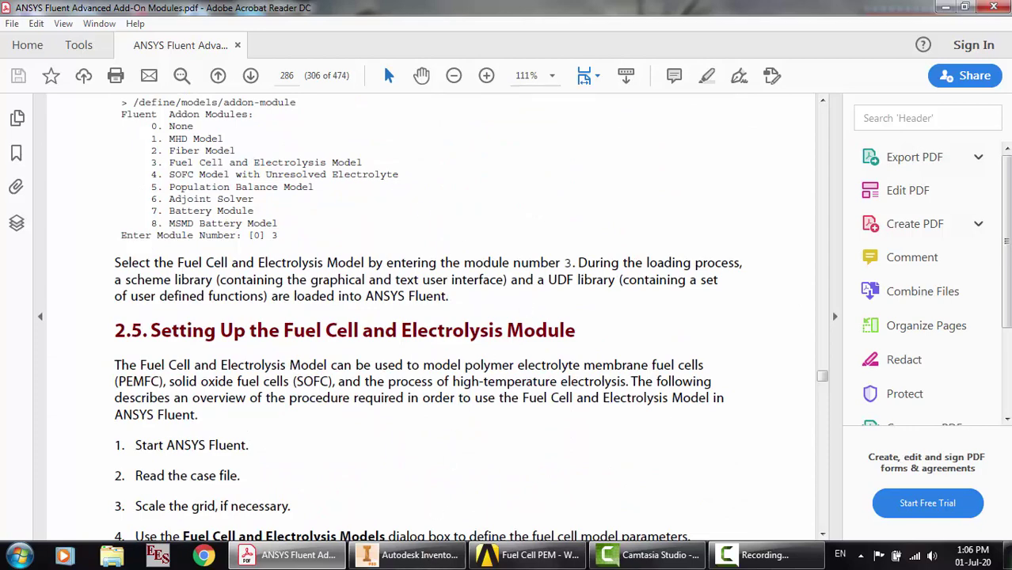
Switch to Autodesk Inventor and inspect the extrusion sketches of the Anode Gas Diffusion Layer and Anode Current Collector parts
left_click(412, 554)
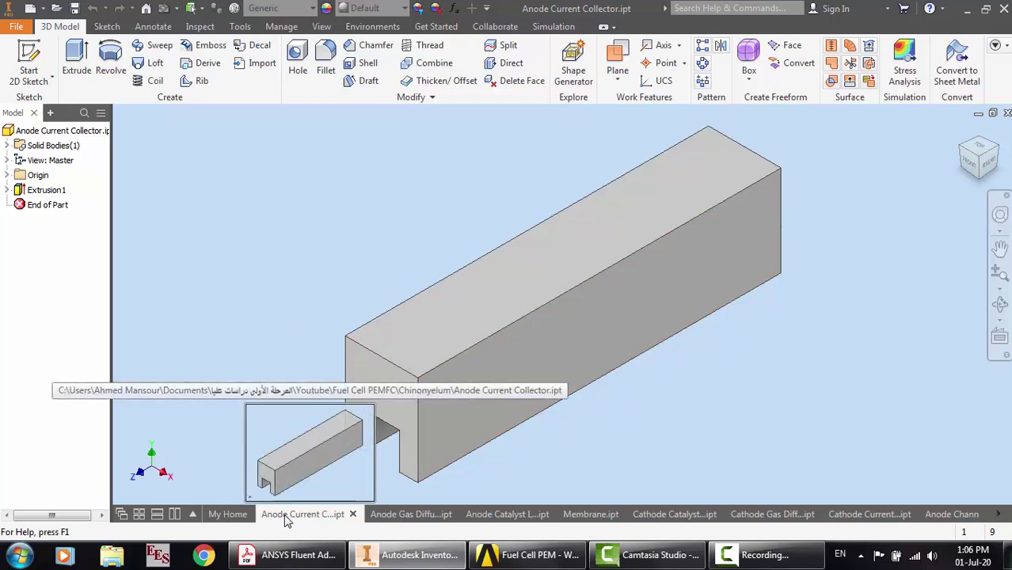
left_click(411, 515)
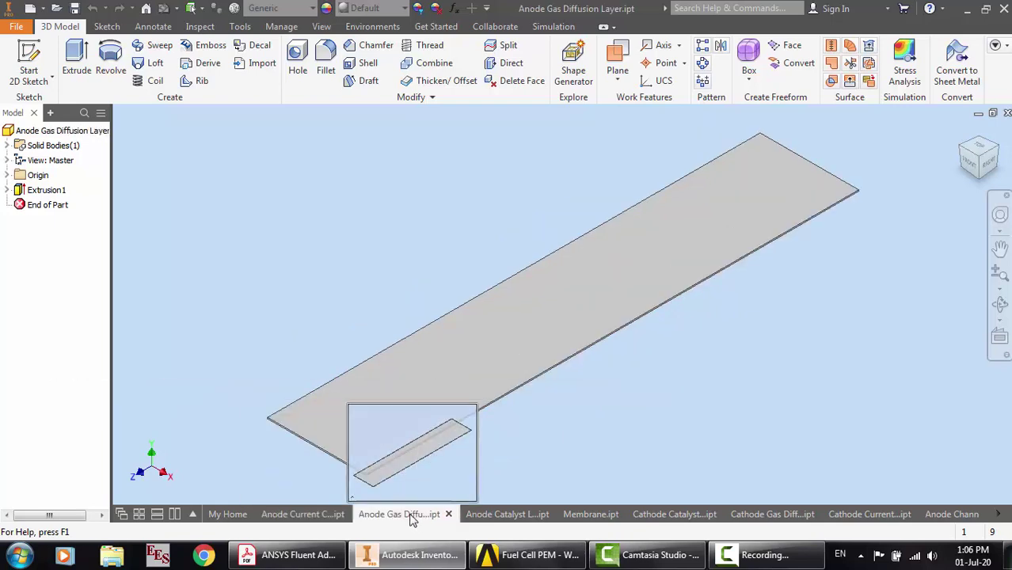
left_click(7, 190)
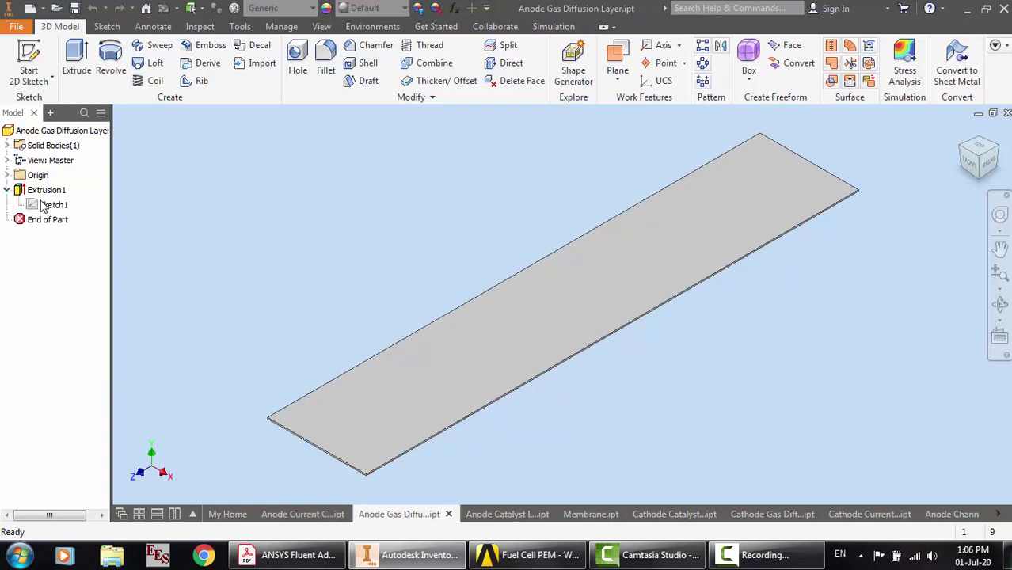
left_click(47, 205)
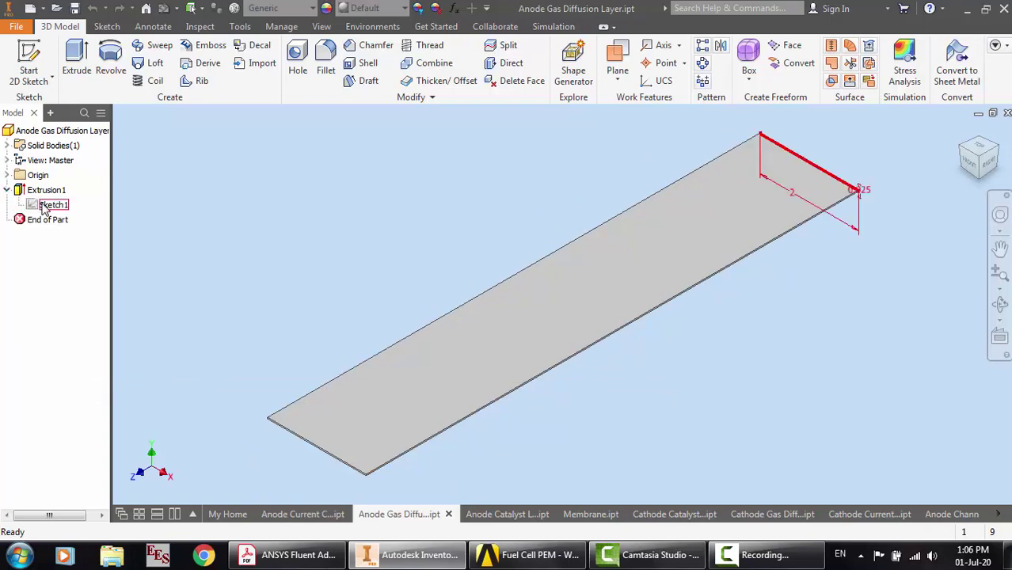
left_click(301, 514)
left_click(7, 190)
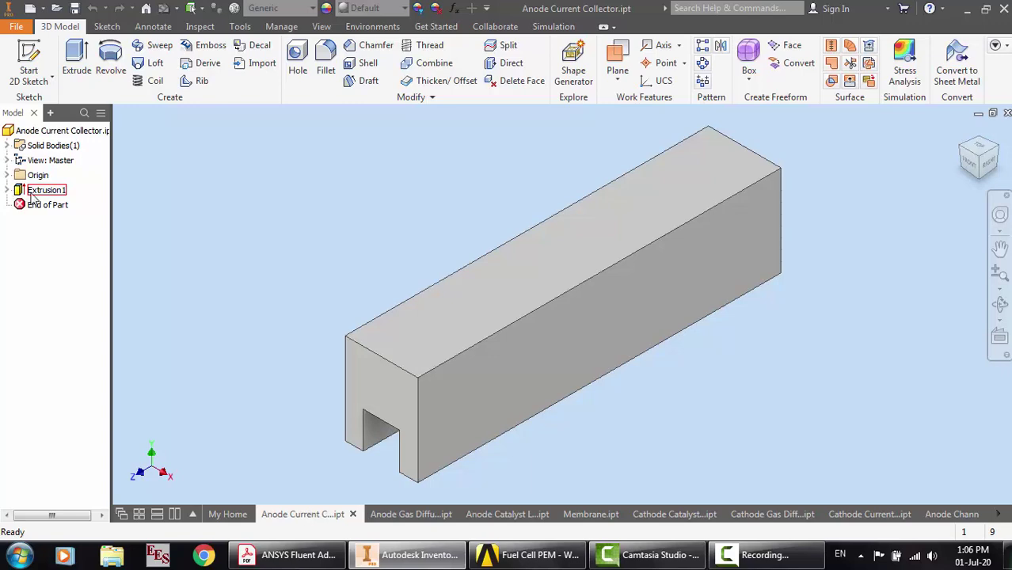
left_click(52, 205)
left_click(252, 351)
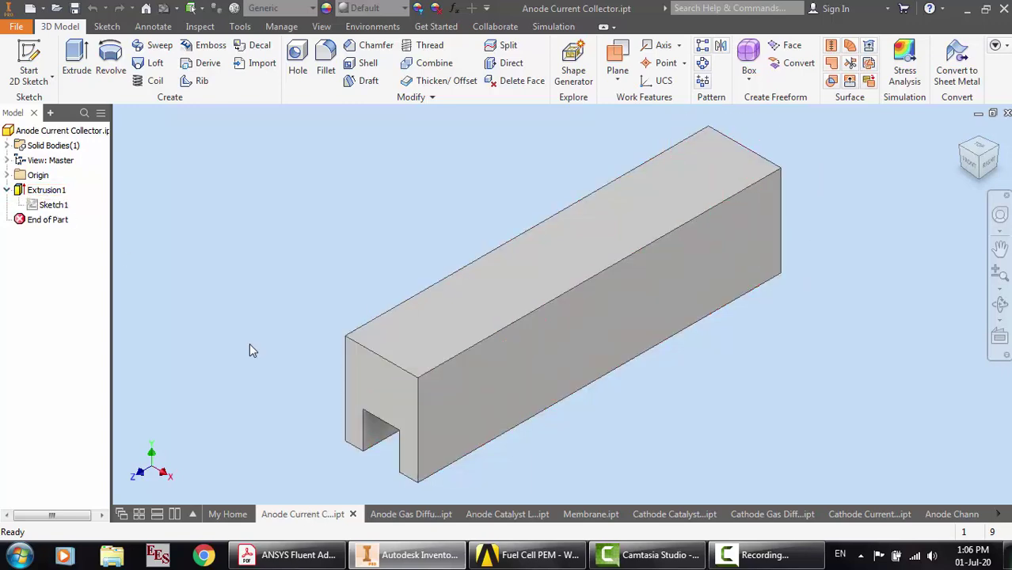
Review the Anode Catalyst Layer, Membrane, Cathode Catalyst Layer and Cathode Gas Diffusion Layer parts in turn
left_click(504, 516)
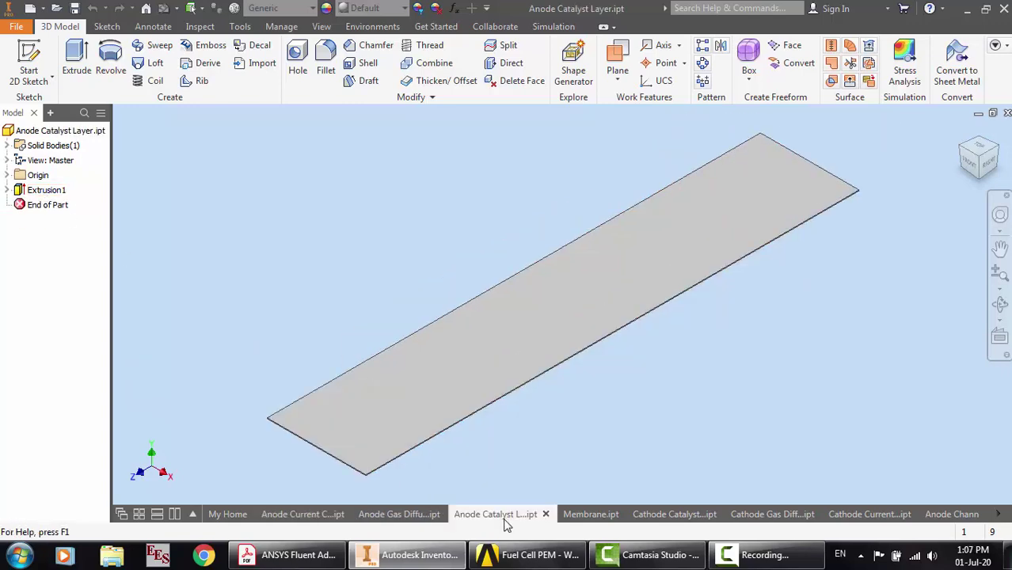
left_click(564, 340)
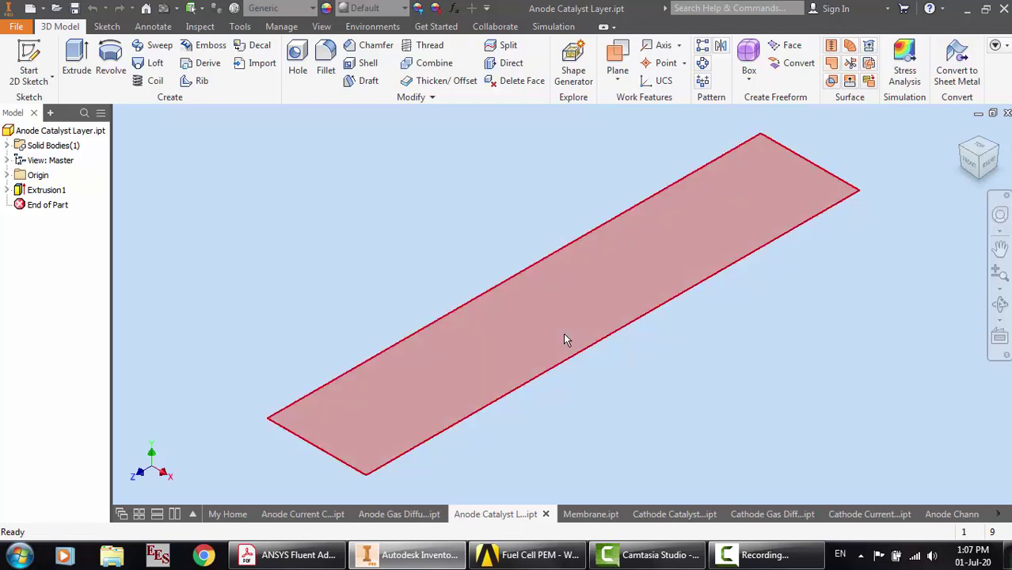
left_click(608, 369)
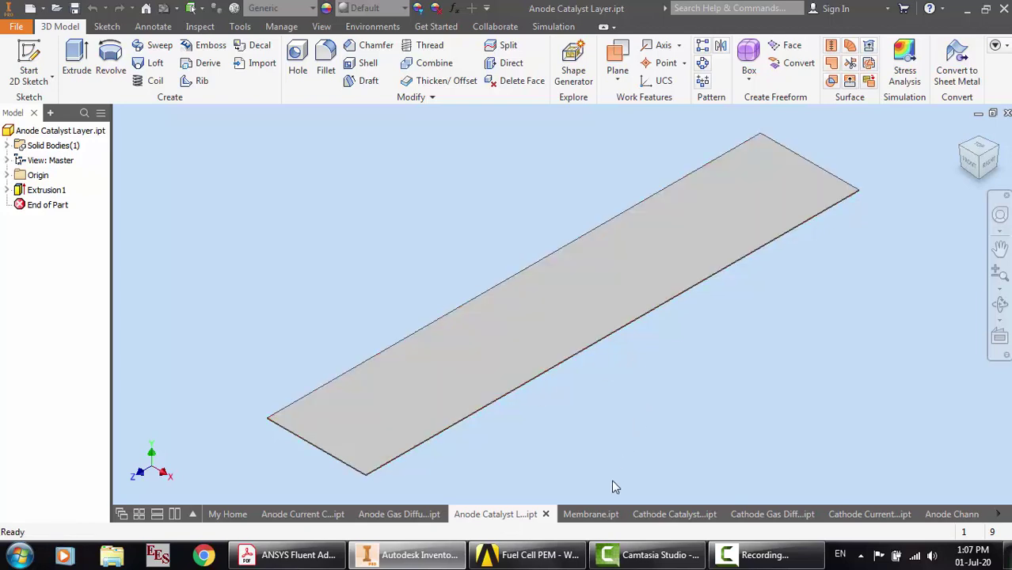
left_click(586, 515)
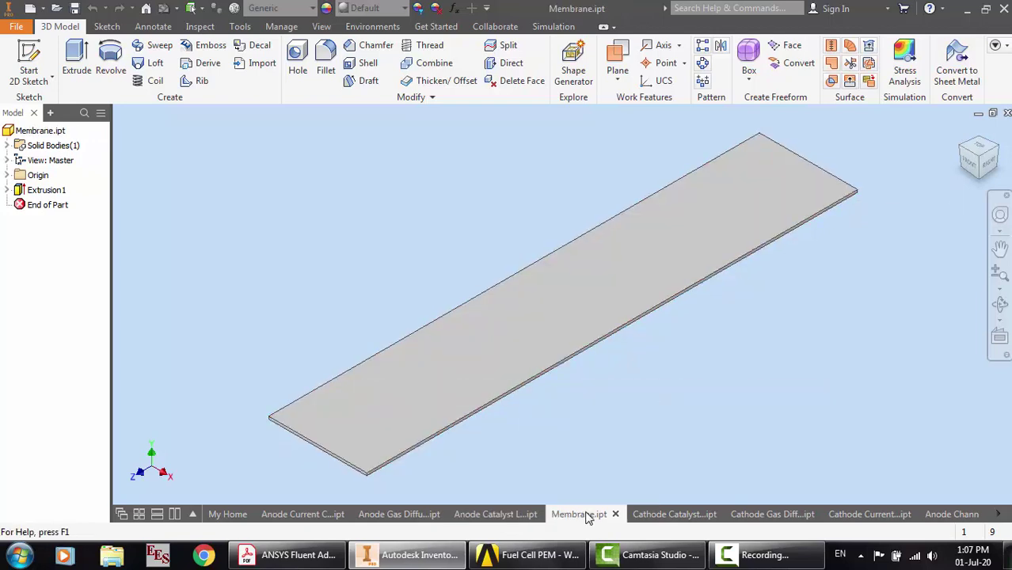
left_click(655, 515)
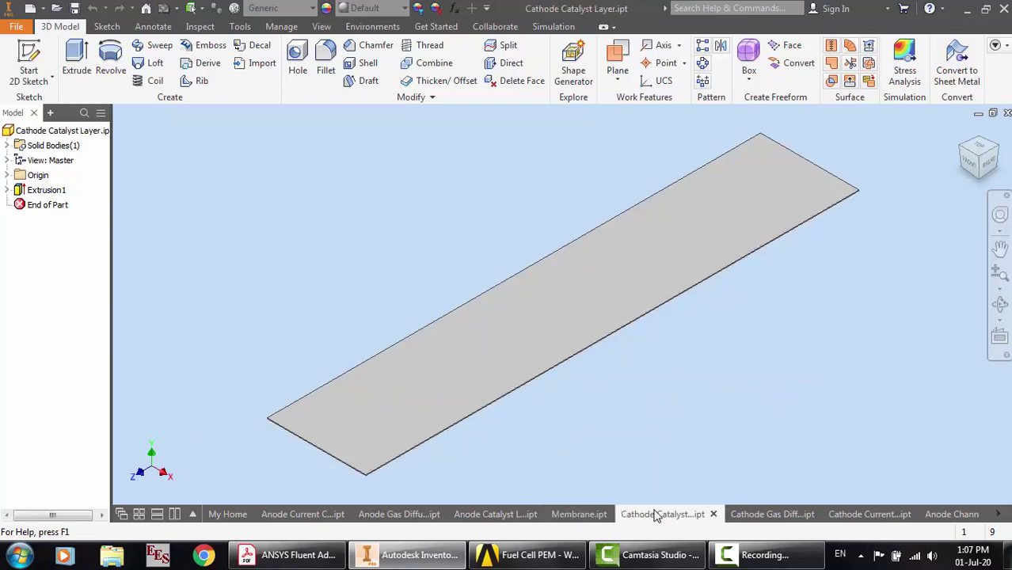
left_click(753, 516)
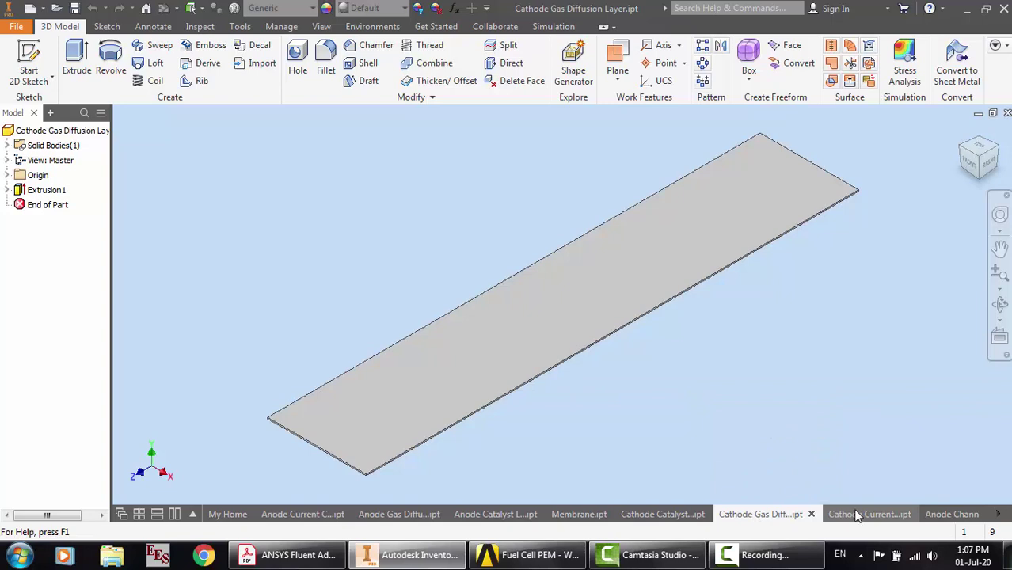
Review the Cathode Current Collector, Anode Channel and Cathode Channel parts
left_click(856, 515)
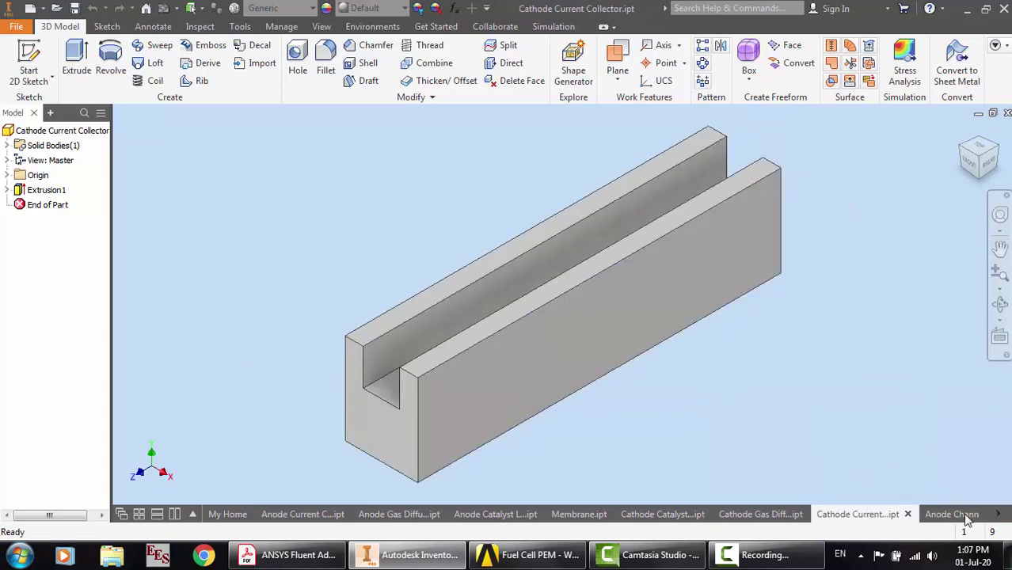
left_click(957, 515)
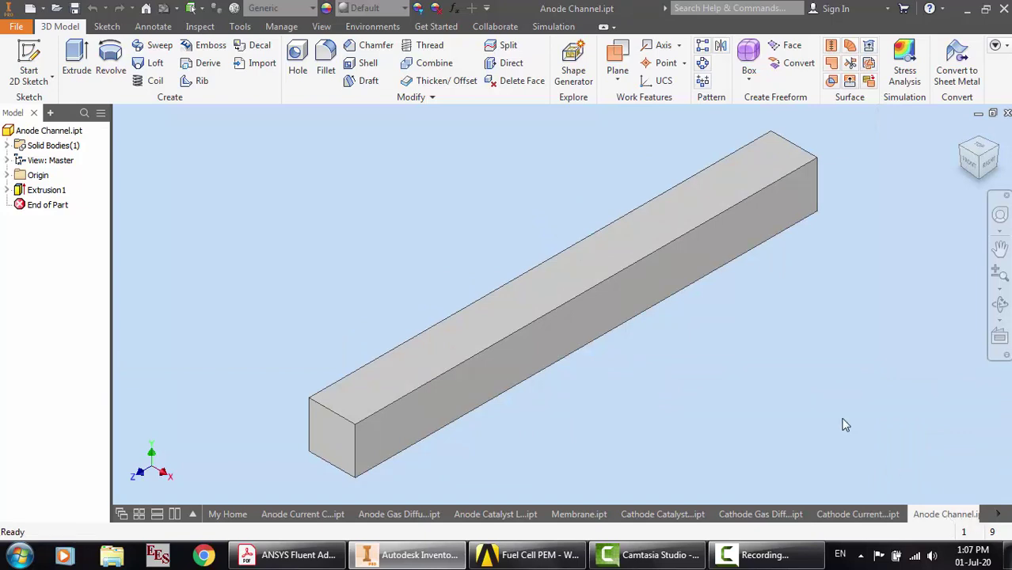
left_click(998, 513)
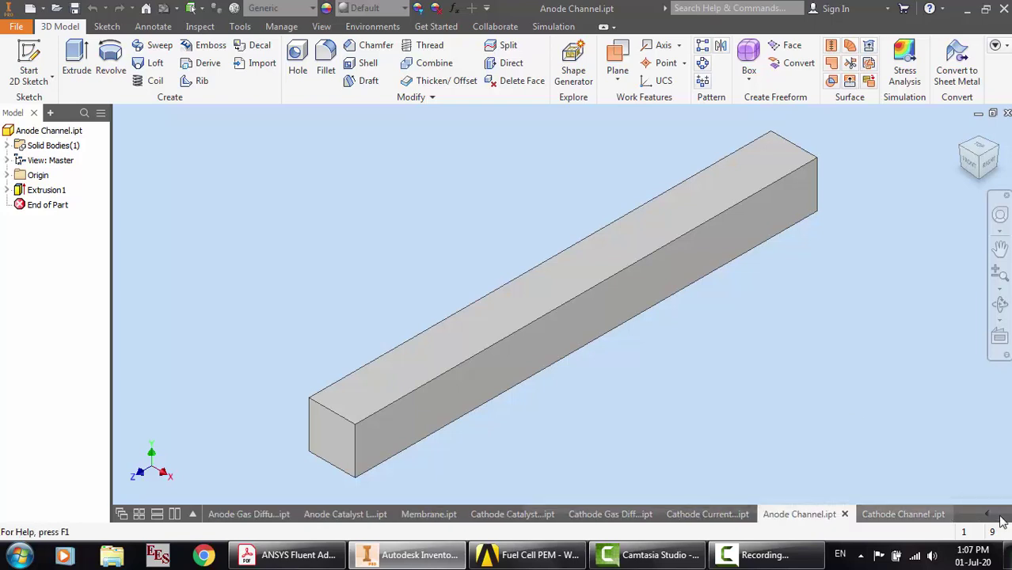
left_click(884, 516)
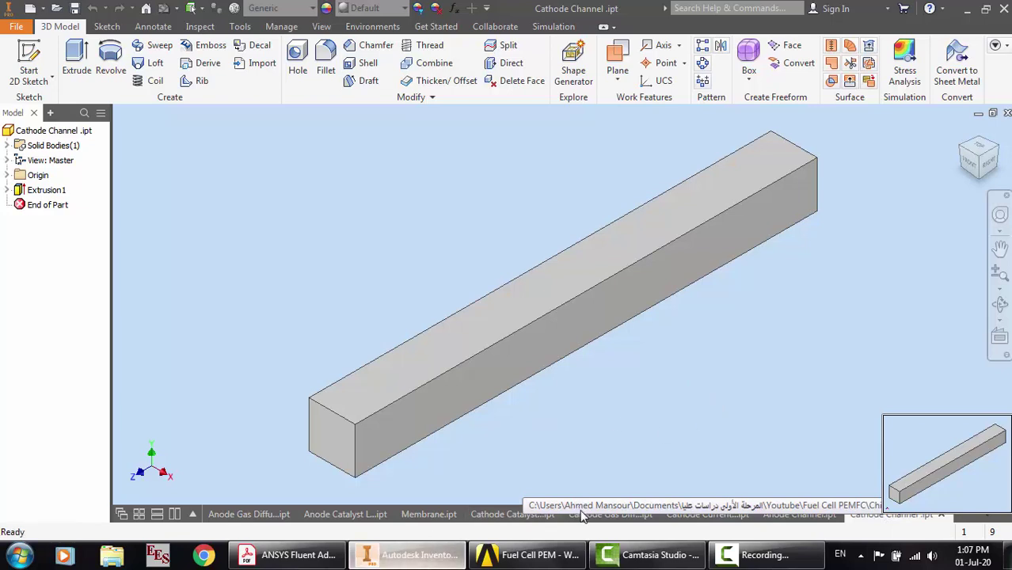
Look up the CAD format export option for the Cathode Channel part
left_click(16, 28)
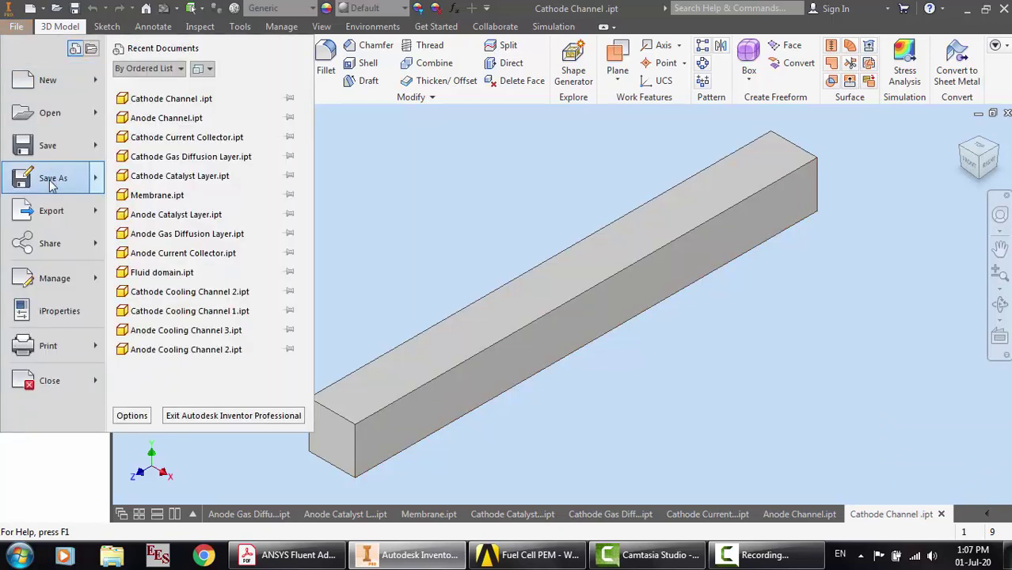
mouse_move(55, 223)
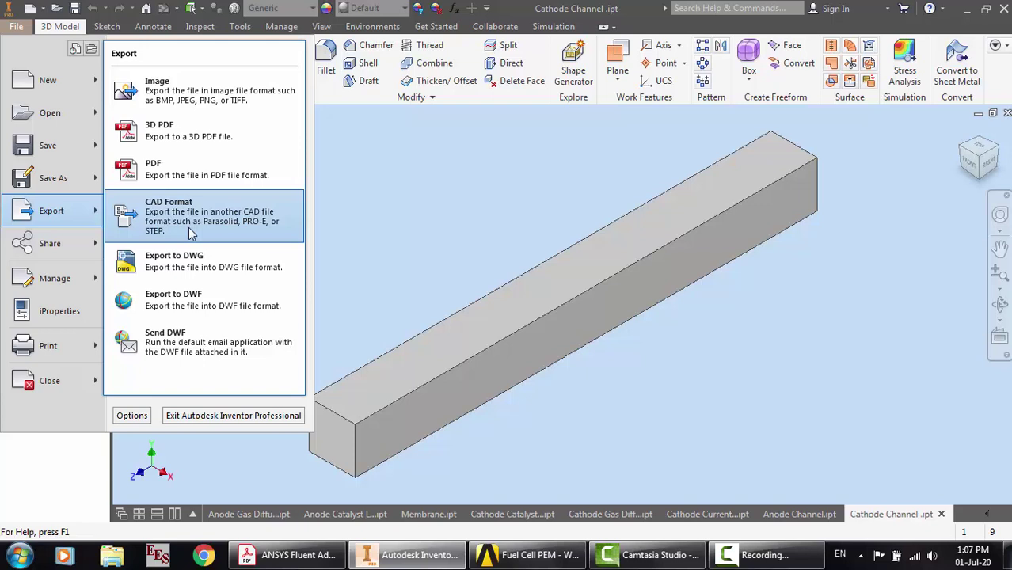
left_click(213, 223)
left_click(424, 249)
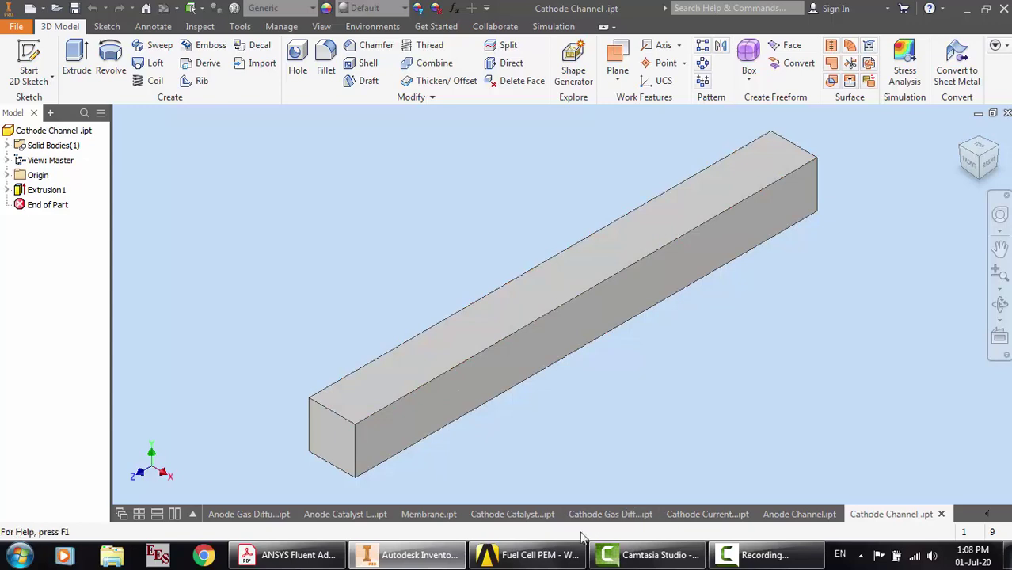
Switch to ANSYS Workbench and reset the Mesh cell of the Single cell tutorial system
left_click(526, 555)
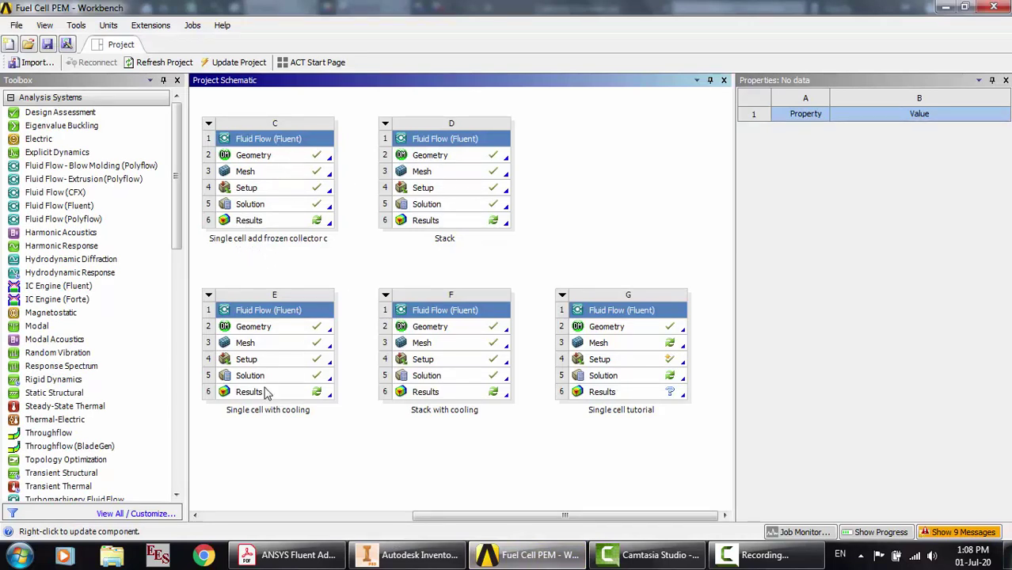
left_click(630, 348)
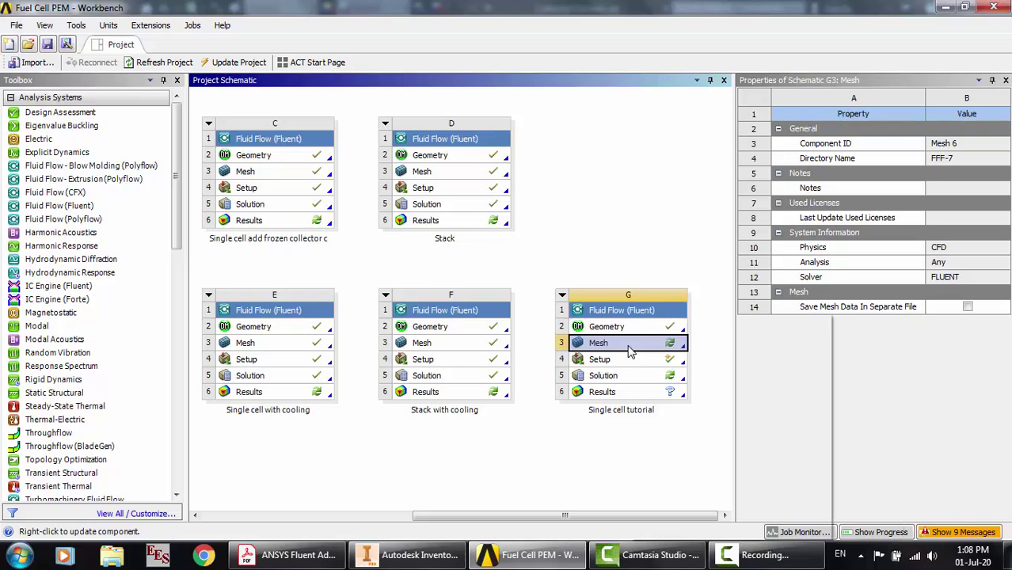
right_click(630, 352)
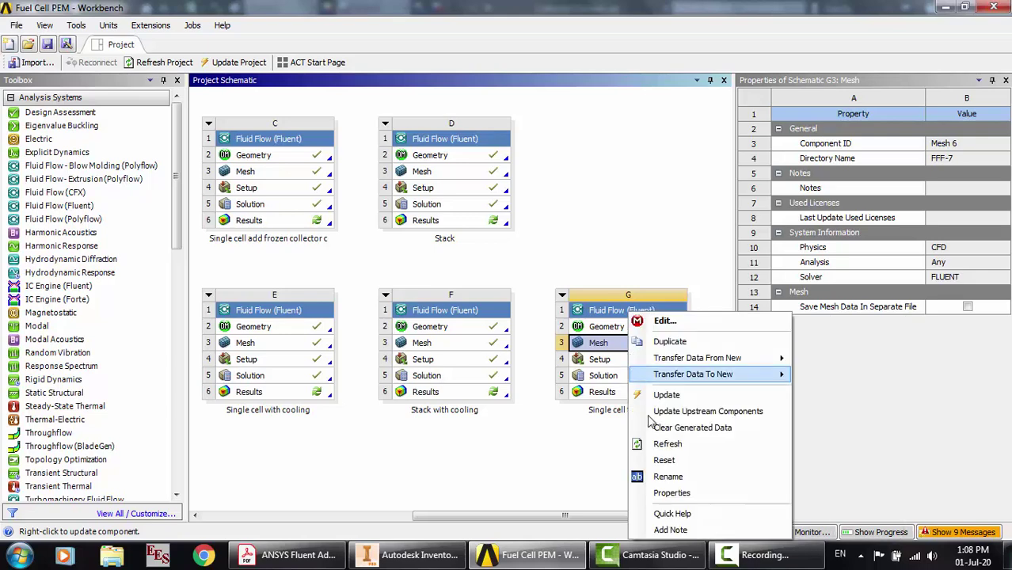
left_click(658, 460)
left_click(537, 301)
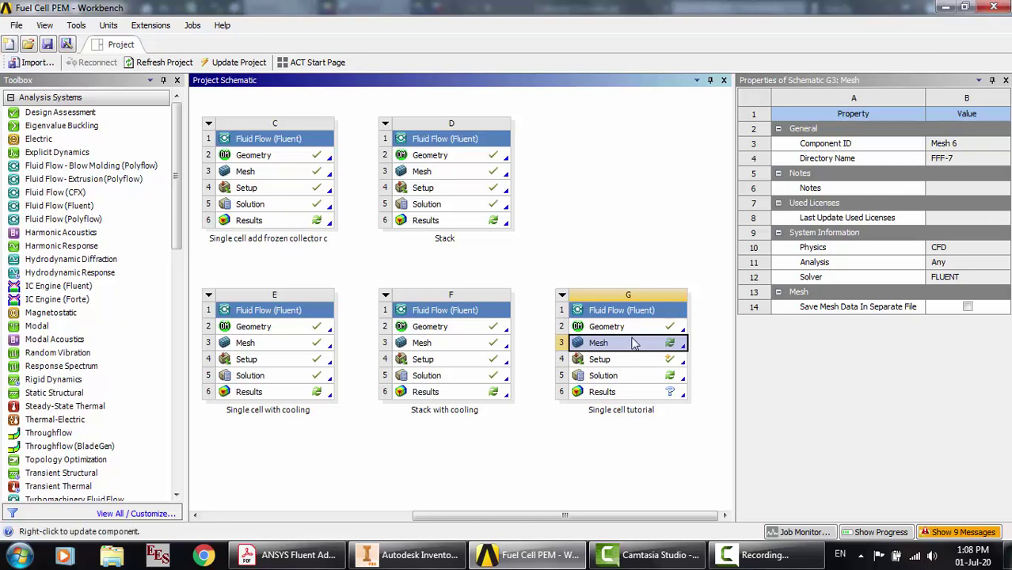
Open the geometry of the Single cell tutorial system for editing in DesignModeler
double_click(608, 327)
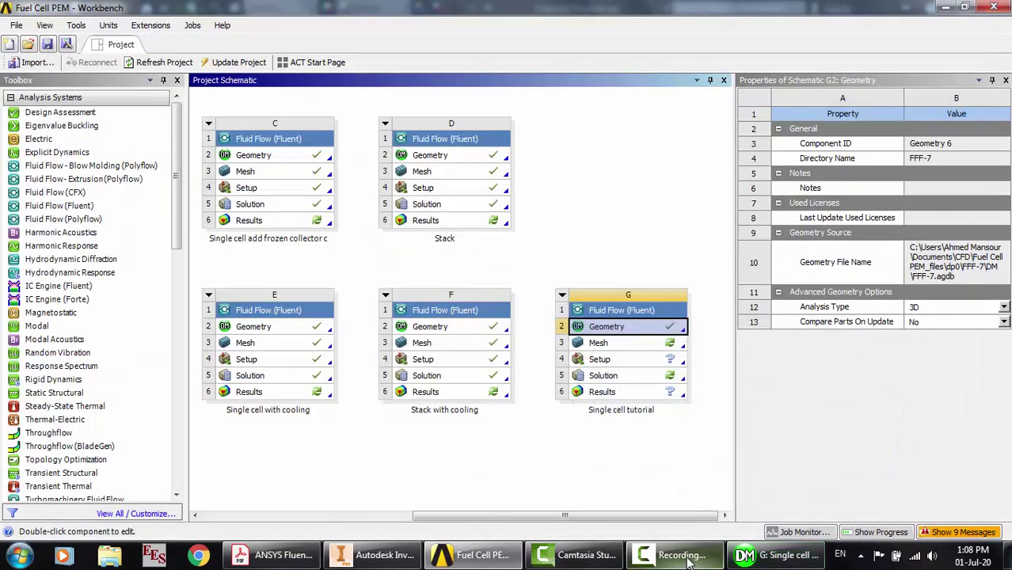
left_click(681, 554)
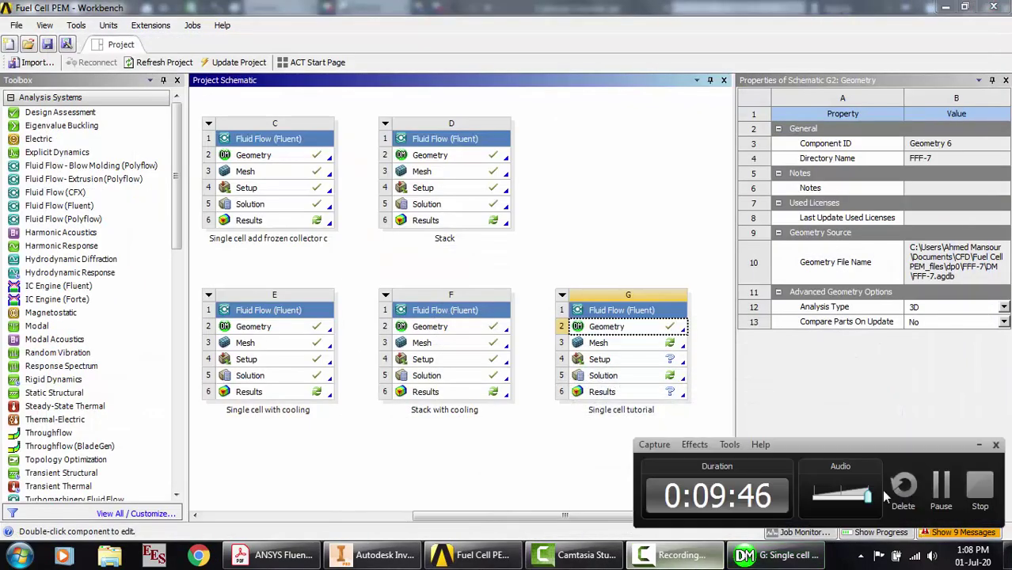
left_click(940, 495)
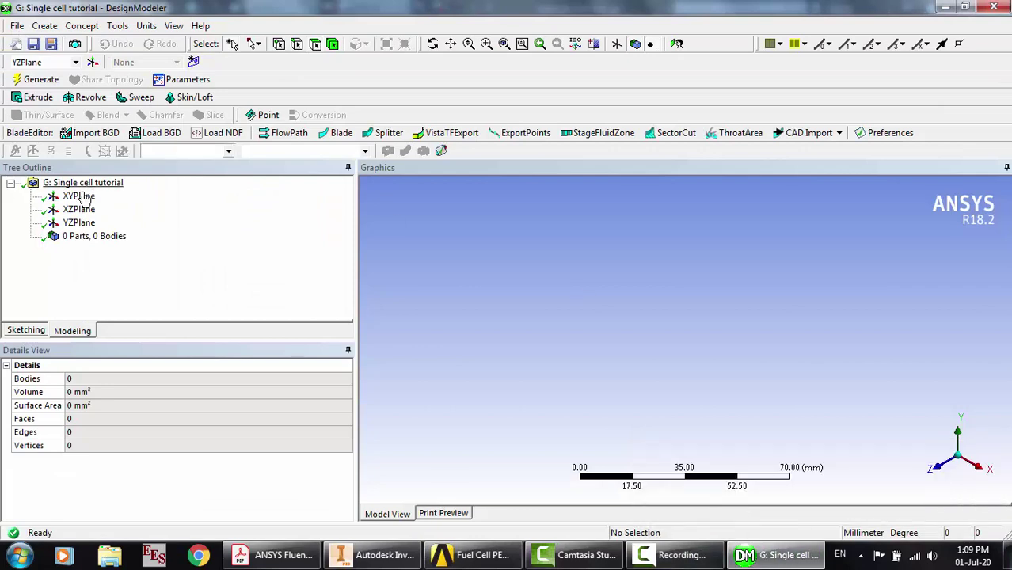
Start an external geometry import on the XYPlane and browse to the folder of cell part files inside Fuel Cell PEMFC
left_click(80, 196)
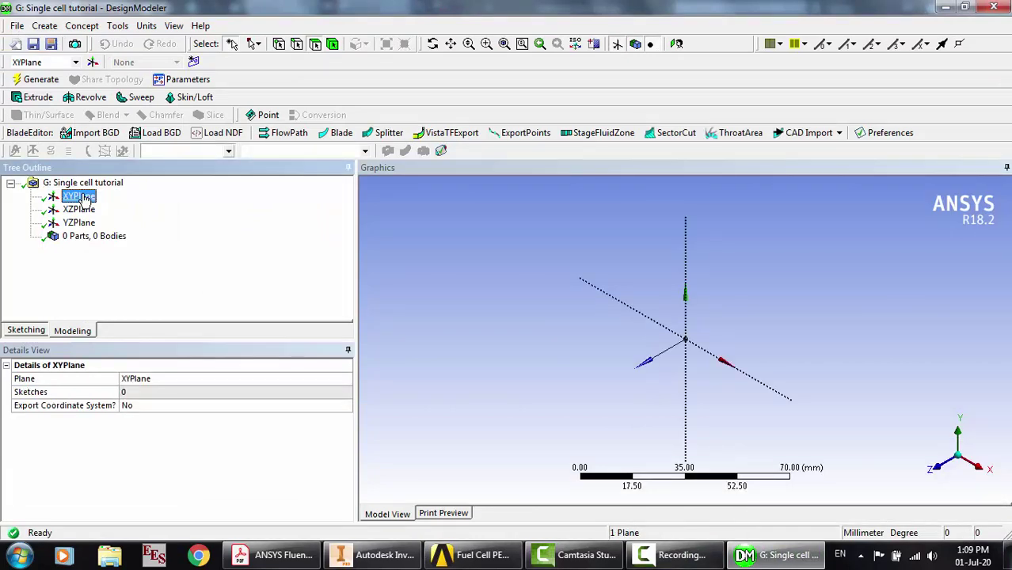
left_click(17, 25)
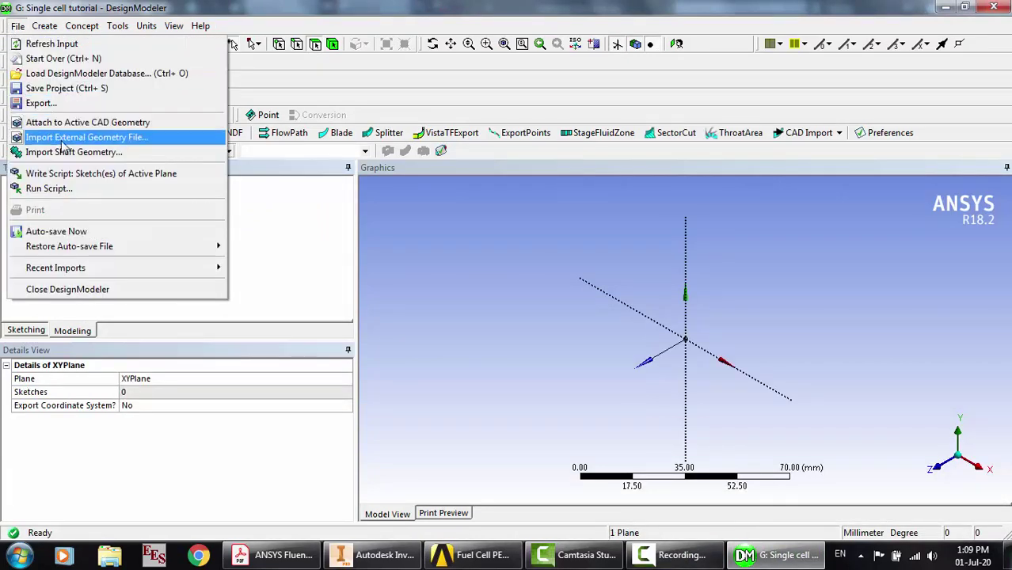
left_click(62, 137)
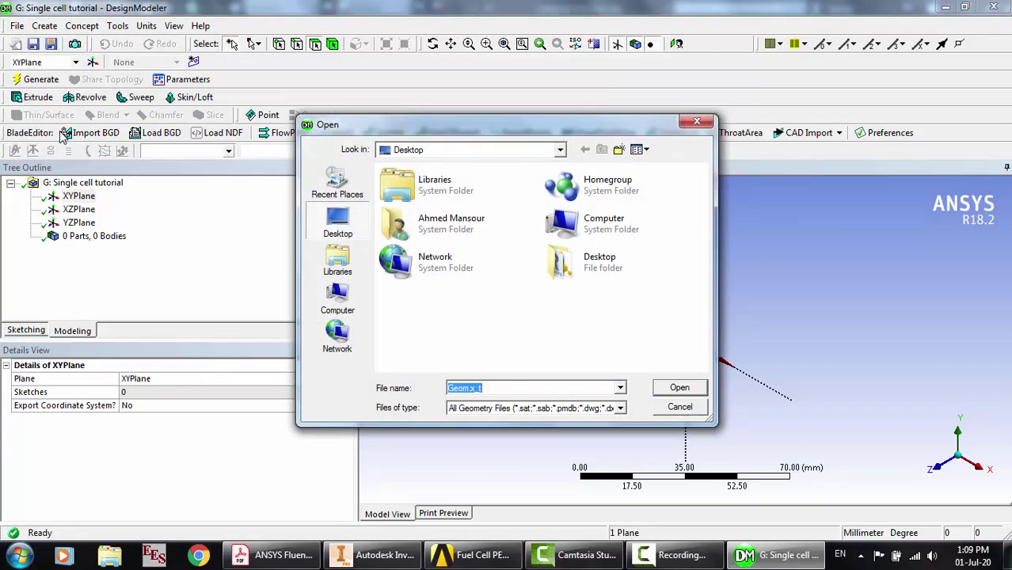
double_click(429, 224)
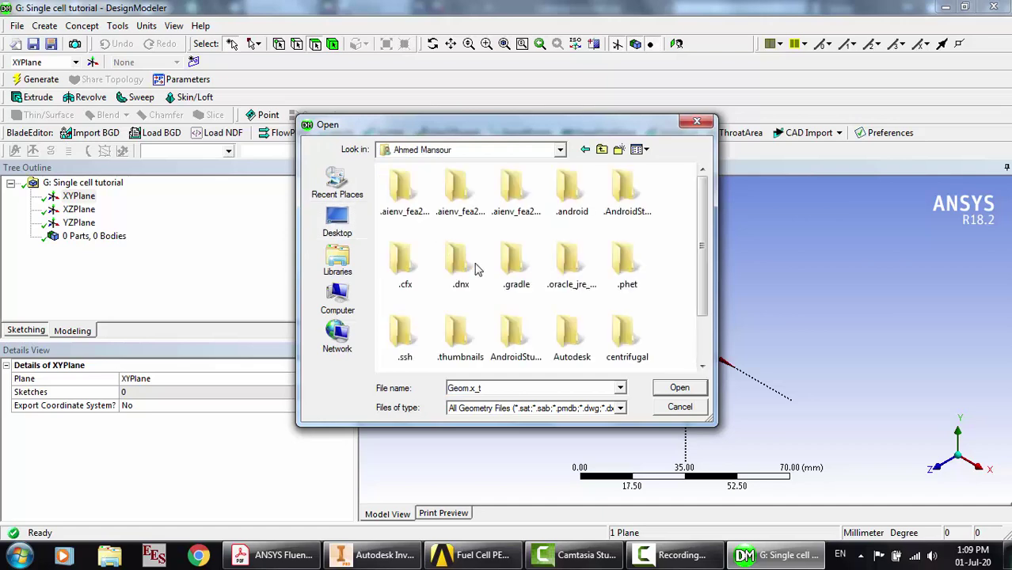
scroll(488, 277, "down", 5)
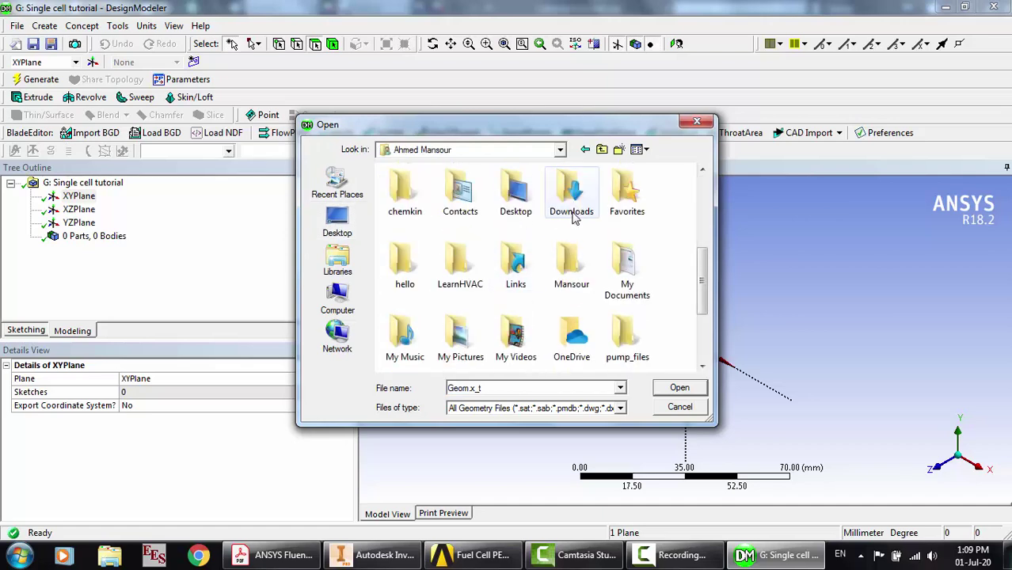
double_click(627, 269)
scroll(481, 289, "down", 5)
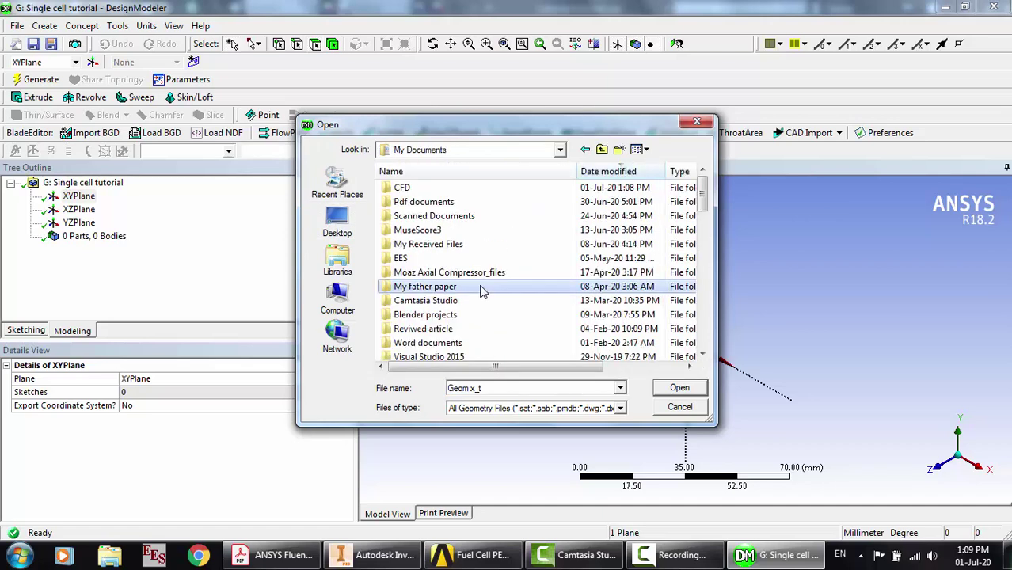
scroll(482, 291, "up", 3)
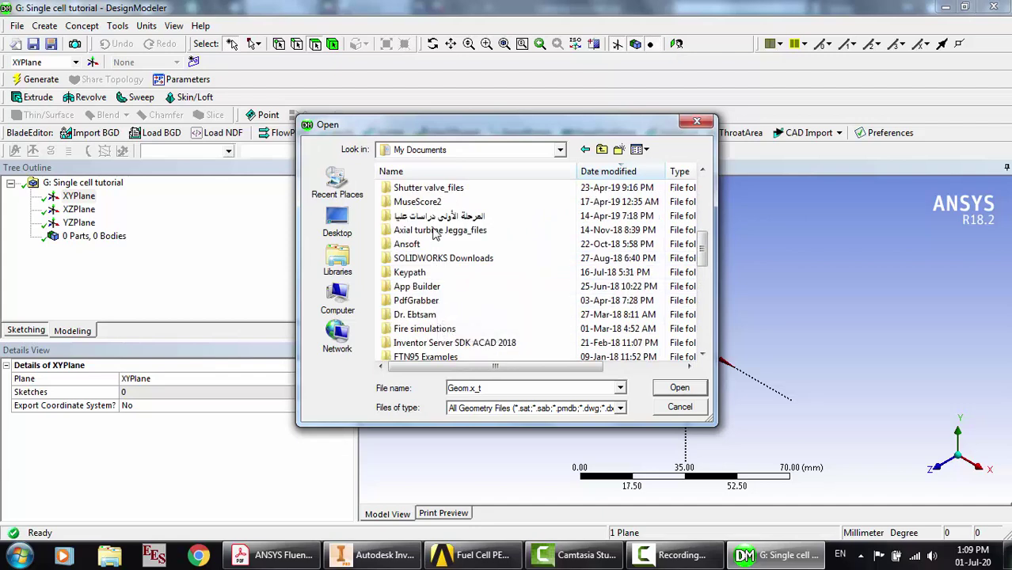
double_click(430, 220)
scroll(444, 305, "down", 4)
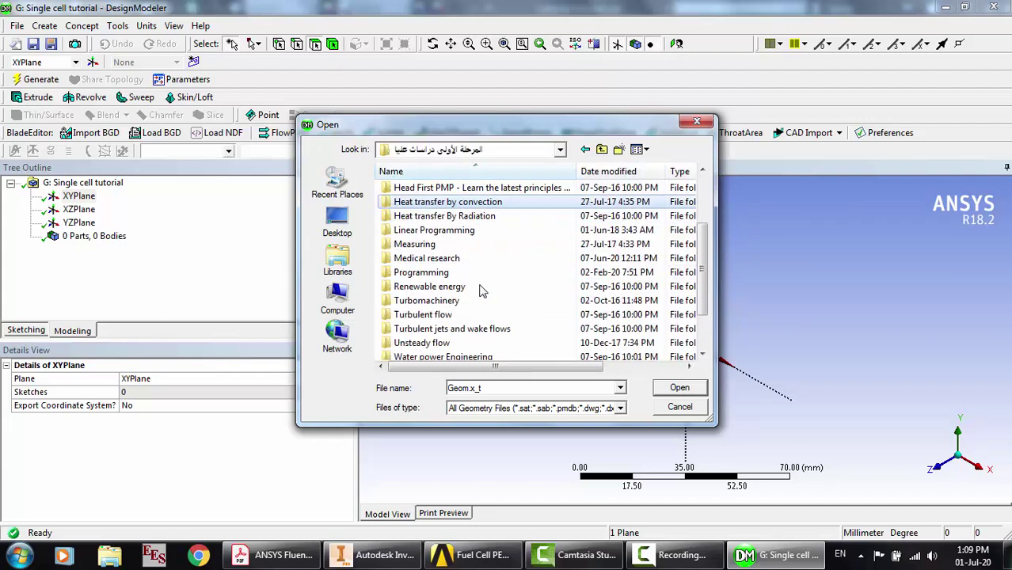
double_click(412, 315)
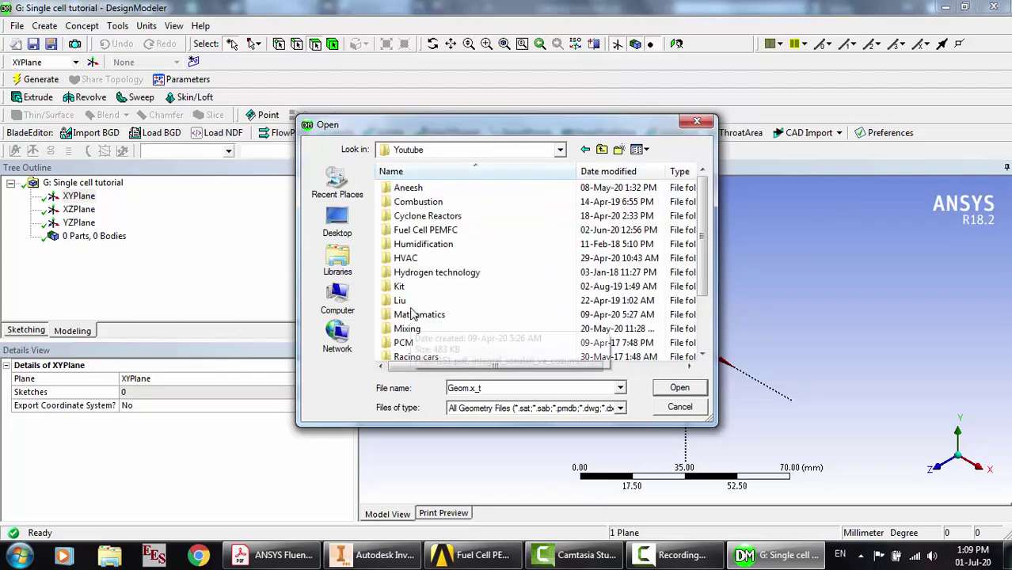
double_click(423, 230)
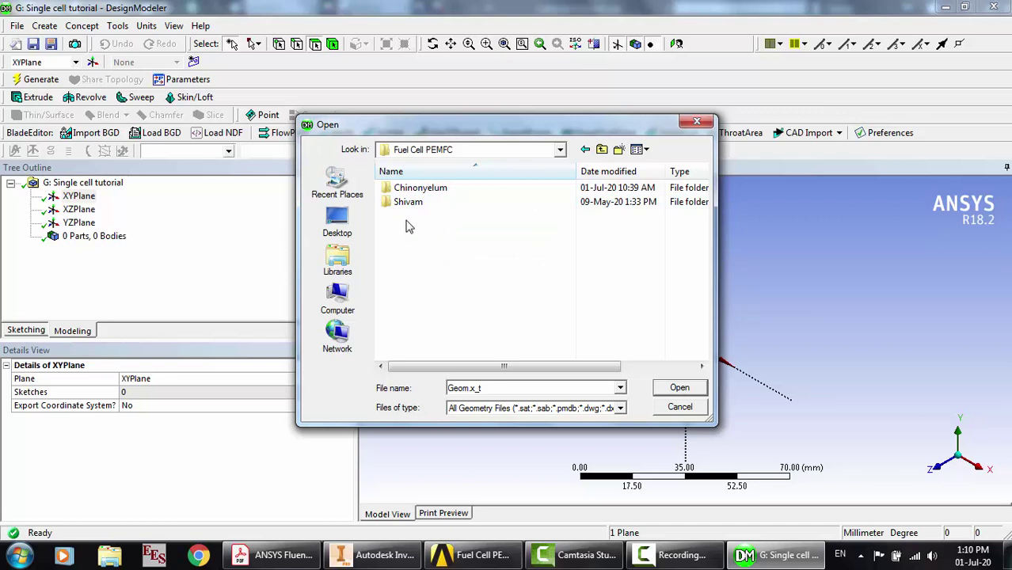
double_click(444, 193)
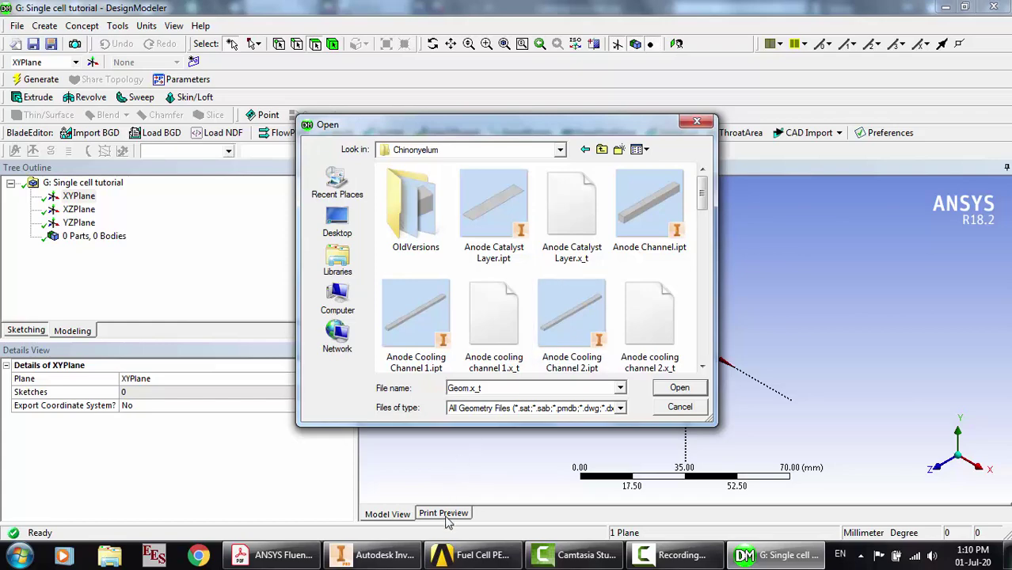
Look up the regions required in the fuel cell mesh in the ANSYS Fluent Advanced Add-On Modules PDF, and return to DesignModeler
left_click(271, 554)
scroll(454, 362, "up", 1)
scroll(453, 362, "up", 10)
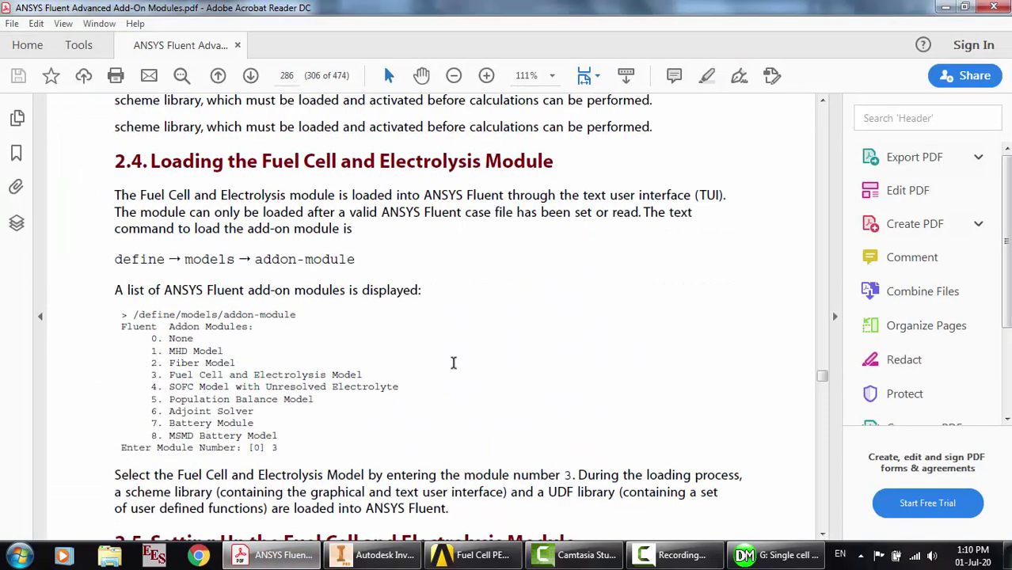
scroll(823, 382, "up", 15)
left_click_drag(823, 382, 823, 380)
scroll(606, 330, "down", 20)
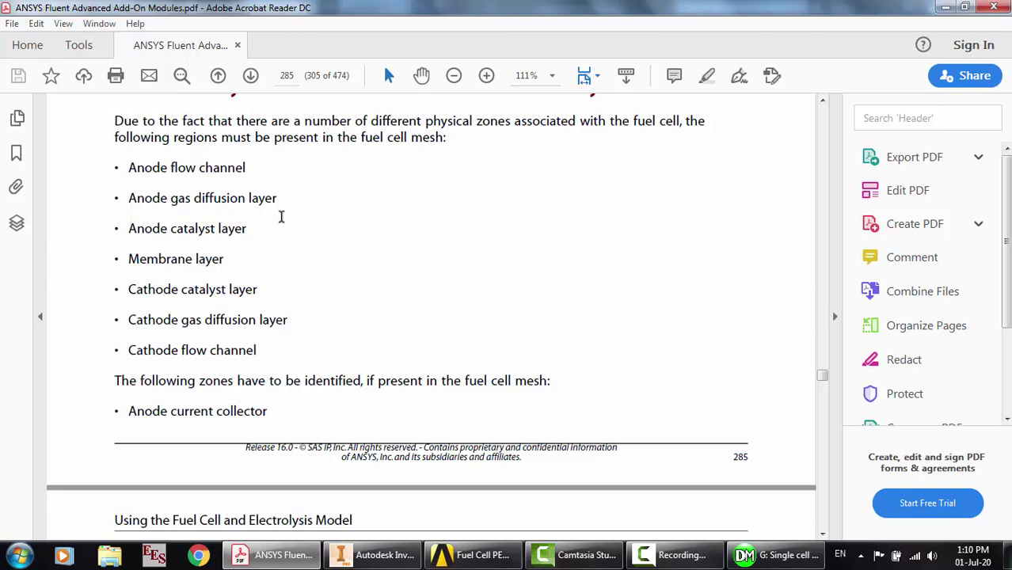
left_click(776, 555)
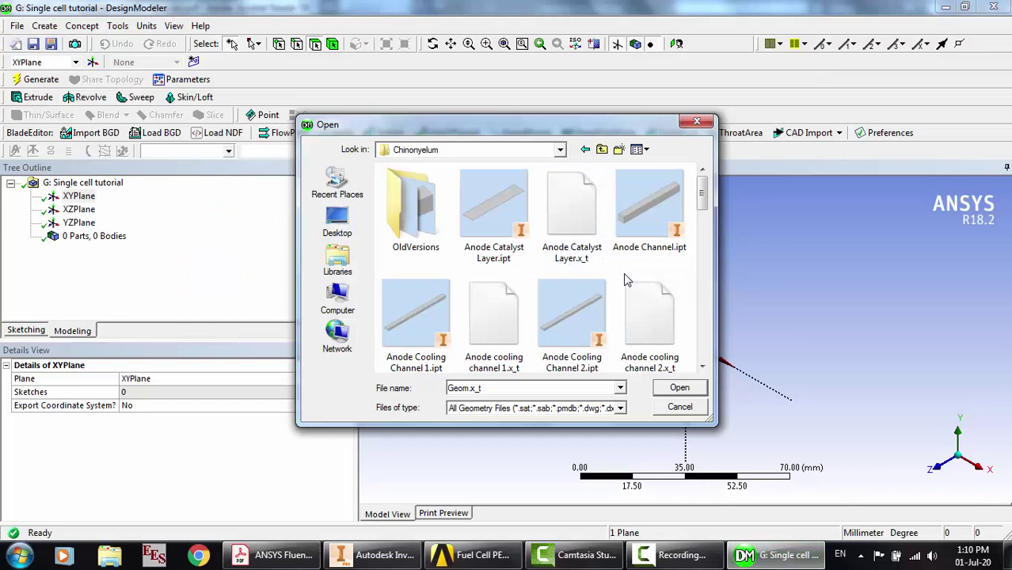
Find the Parasolid file Anode Current Collector.x_t among the part files and open it for import
scroll(626, 278, "down", 2)
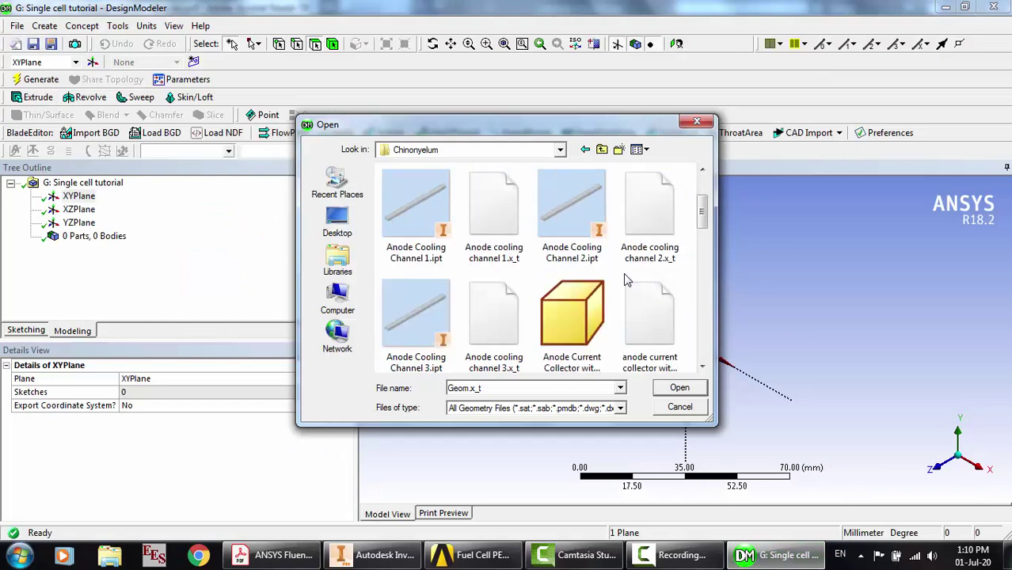
left_click(372, 555)
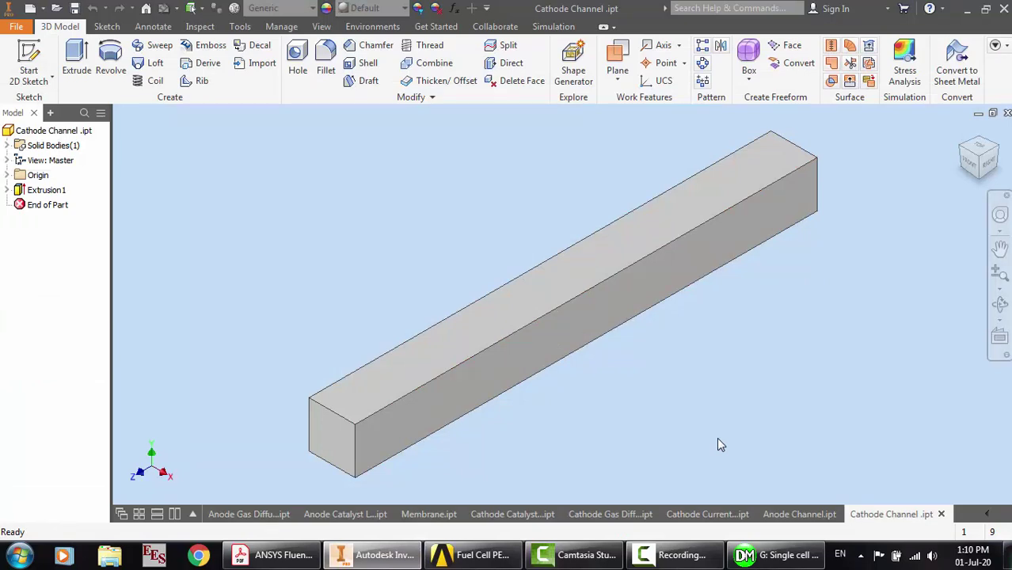
left_click(772, 555)
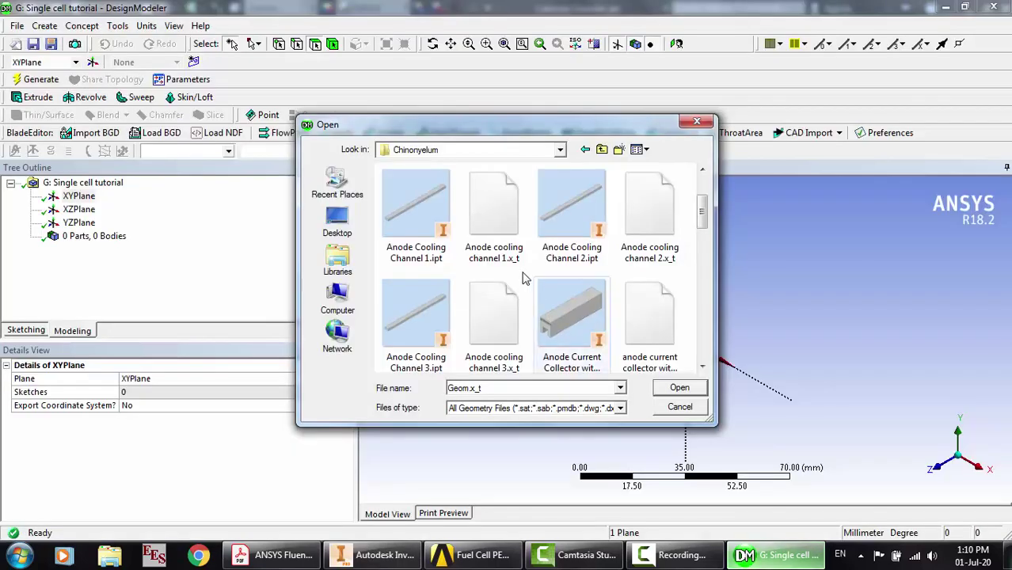
left_click(494, 229)
scroll(493, 239, "up", 2)
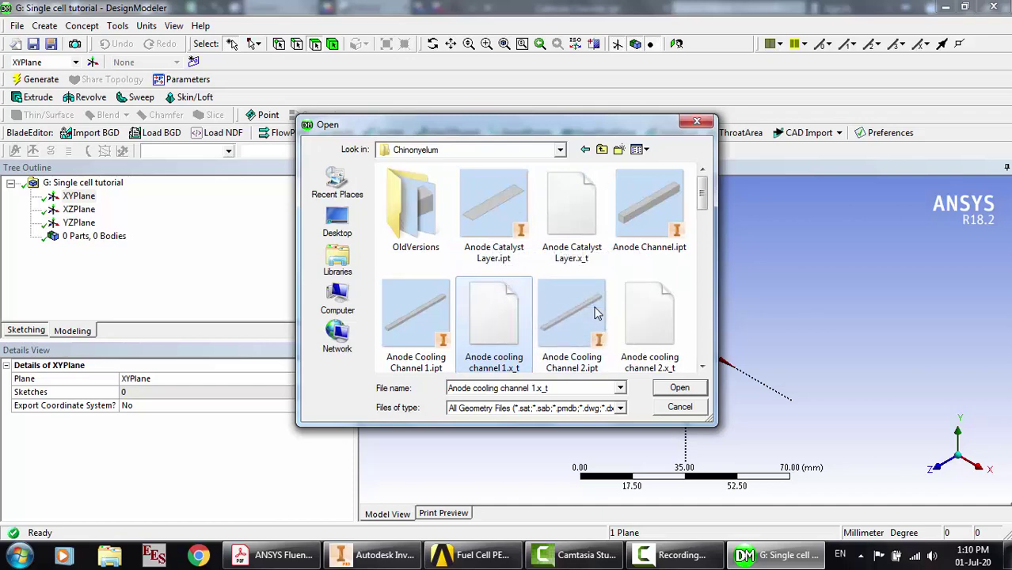
left_click(597, 313)
scroll(597, 313, "down", 1)
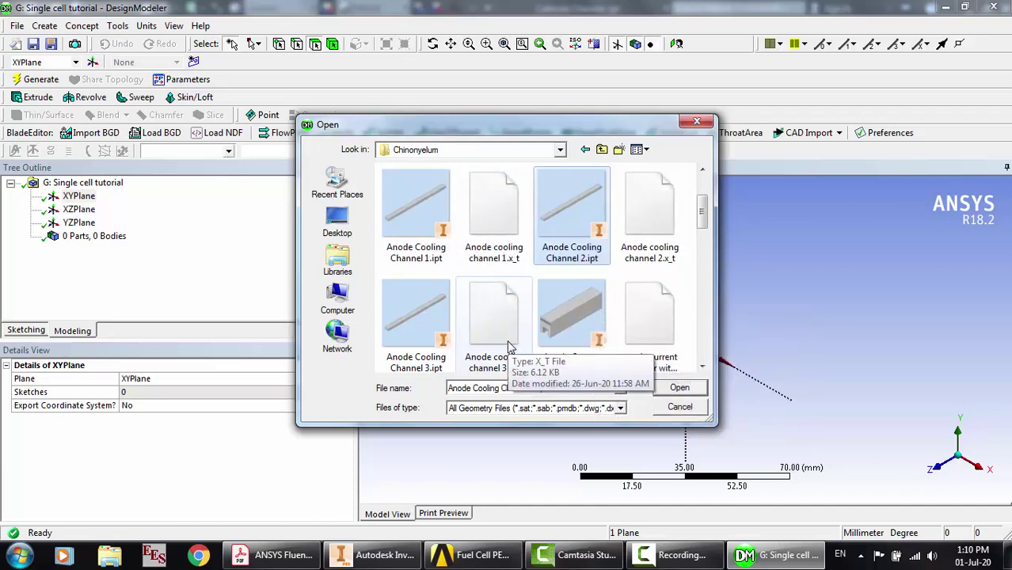
scroll(516, 340, "down", 1)
left_click(662, 267)
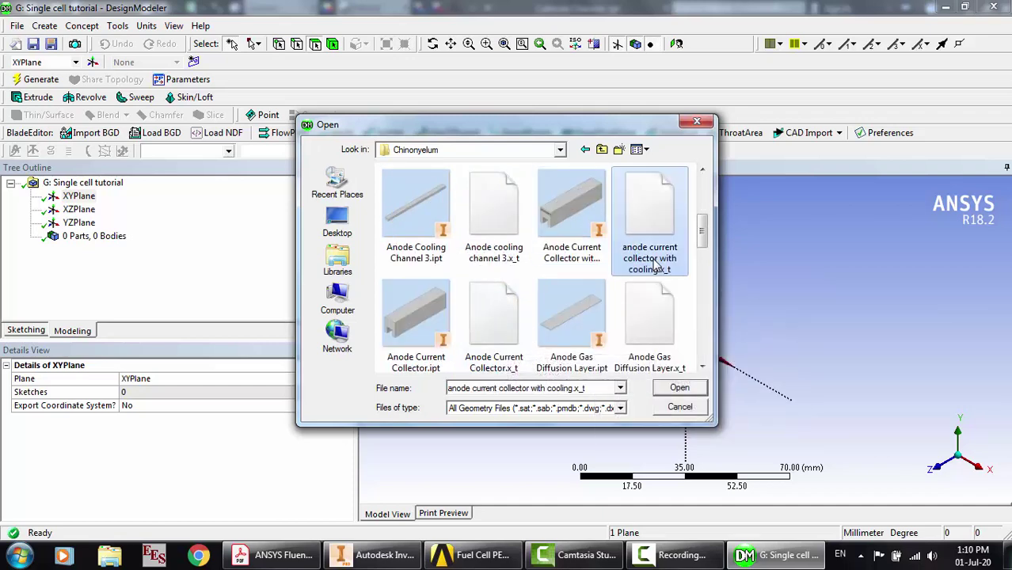
scroll(531, 313, "down", 1)
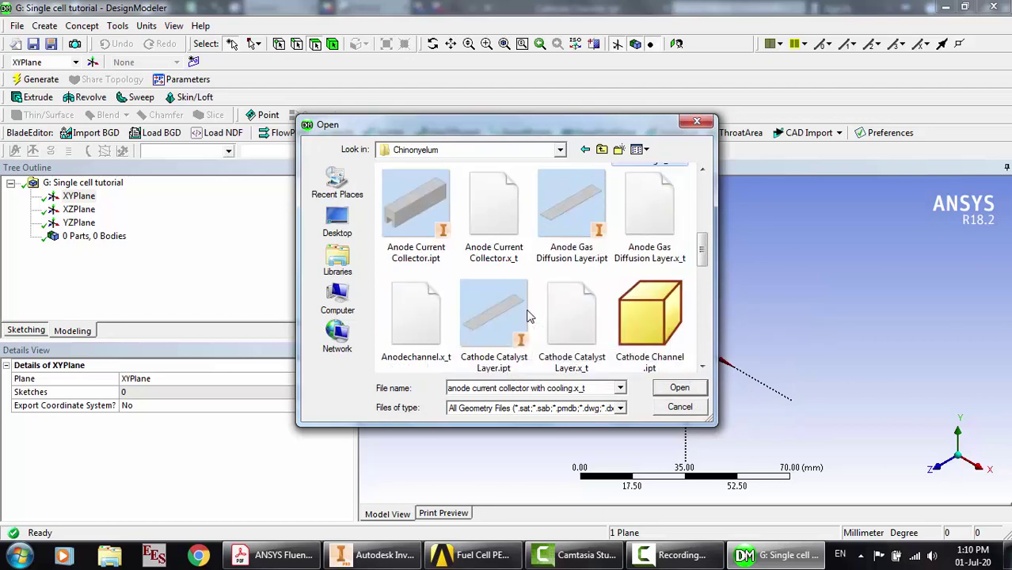
left_click(504, 255)
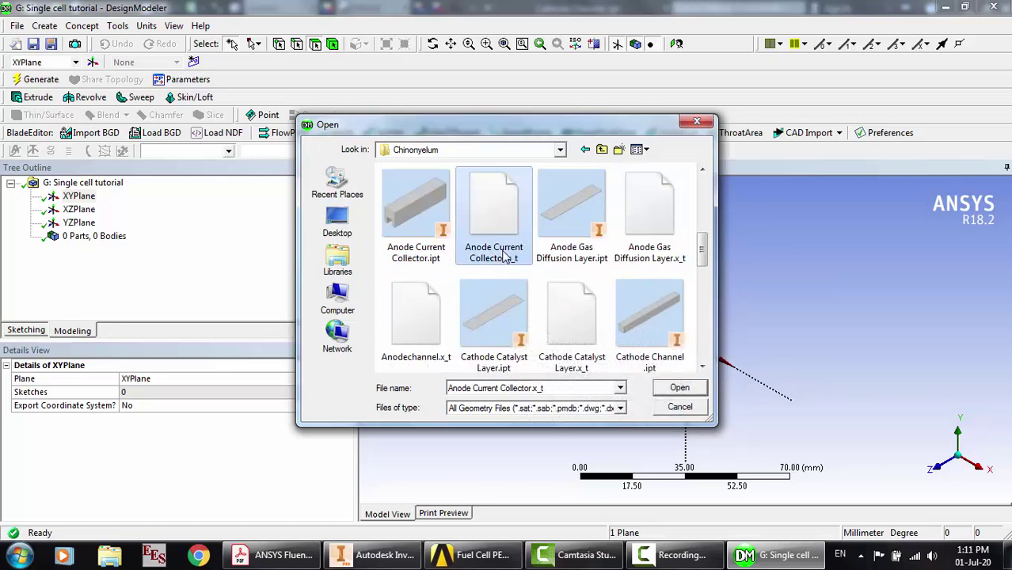
double_click(505, 254)
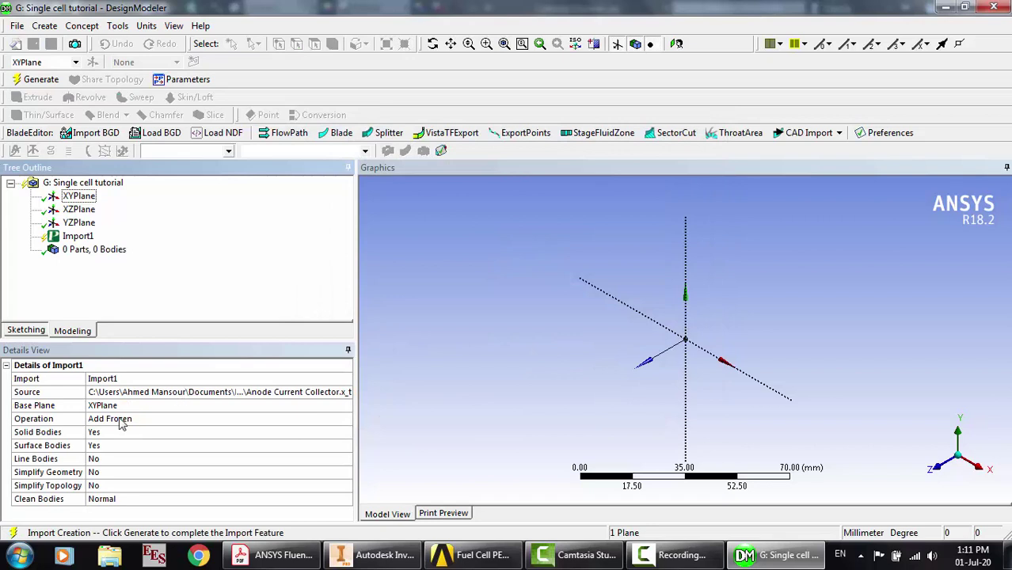
Set the anode current collector import's operation to Add Material, generate it, and select its solid body in the part list
double_click(120, 424)
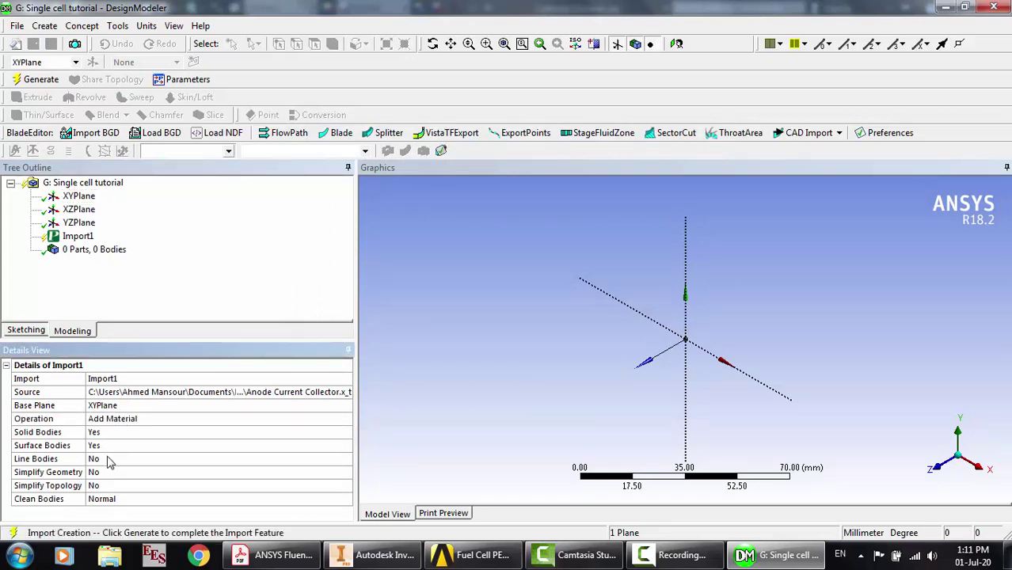
left_click(45, 83)
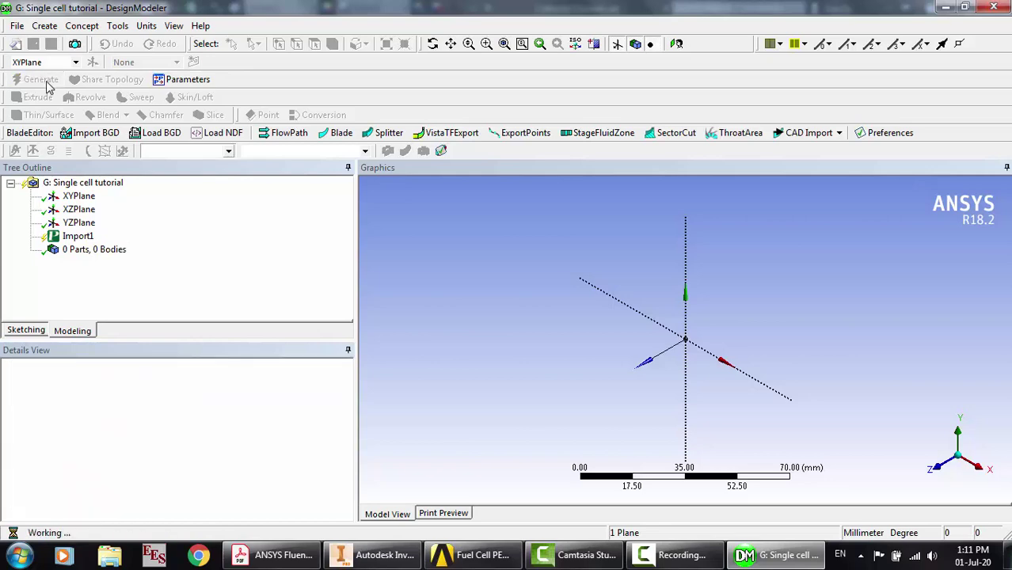
left_click(78, 240)
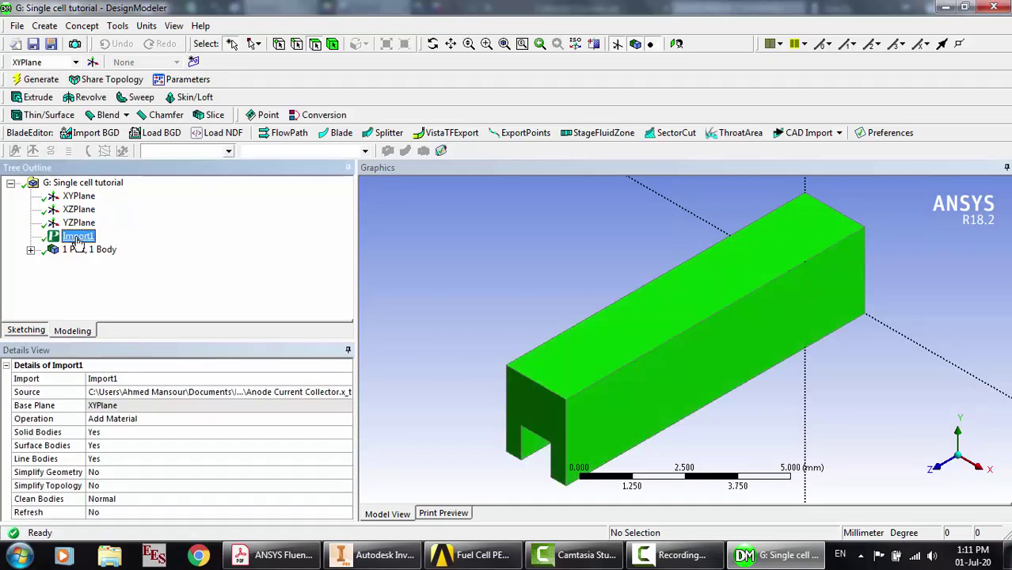
left_click(30, 250)
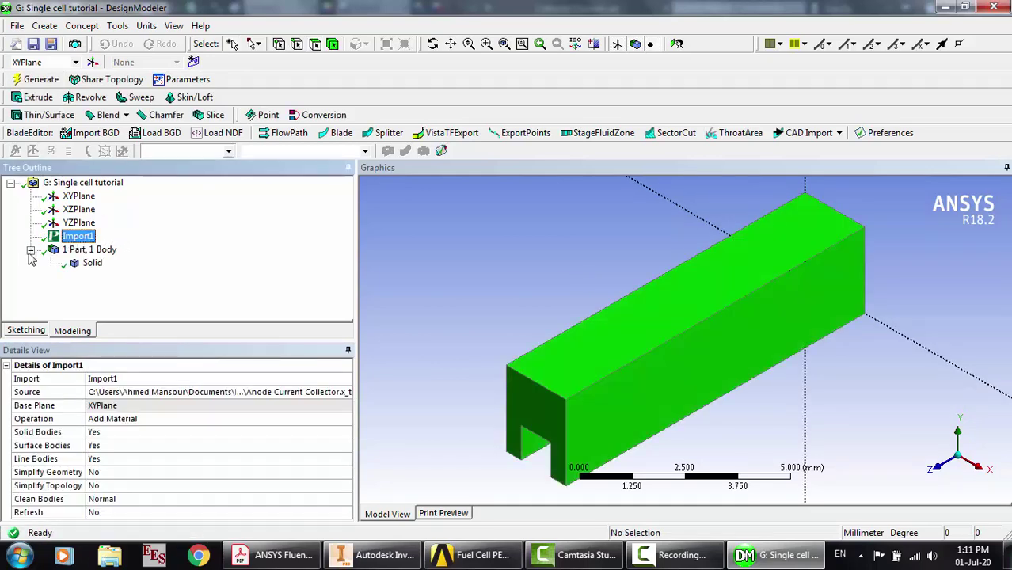
left_click(91, 264)
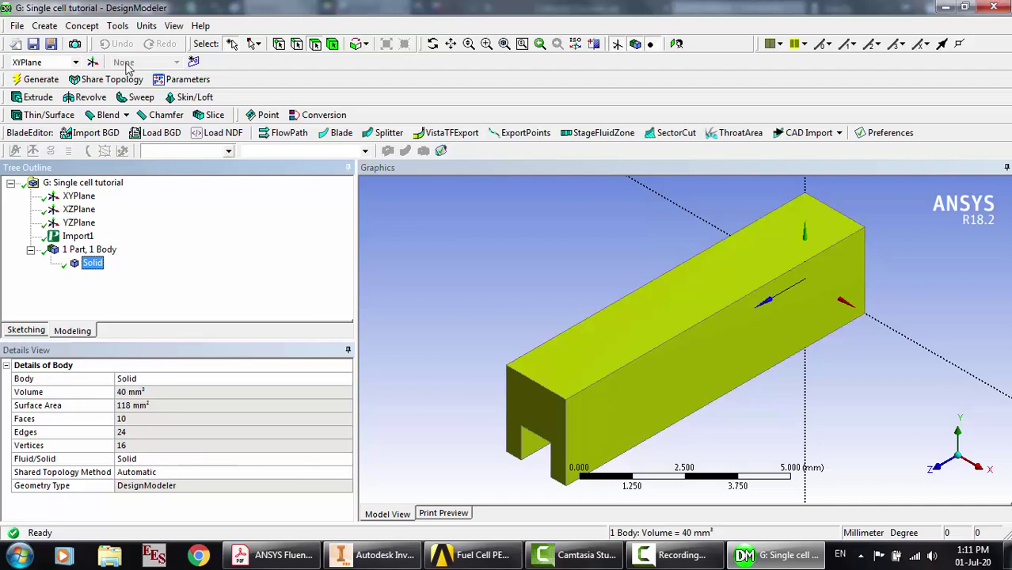
Start another external geometry import and open the Parasolid file Anode Gas Diffusion Layer.x_t from the part files
left_click(17, 26)
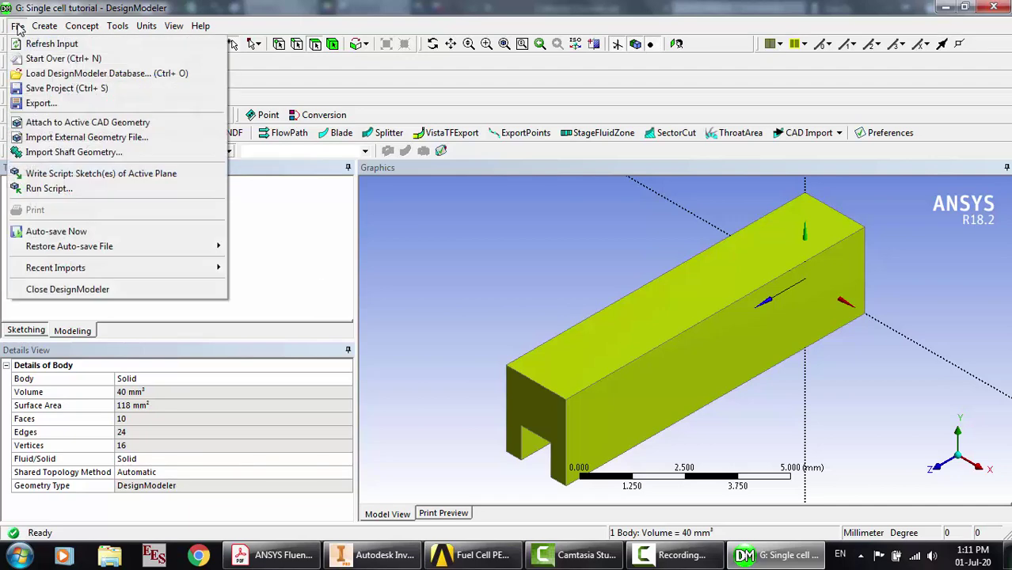
left_click(52, 137)
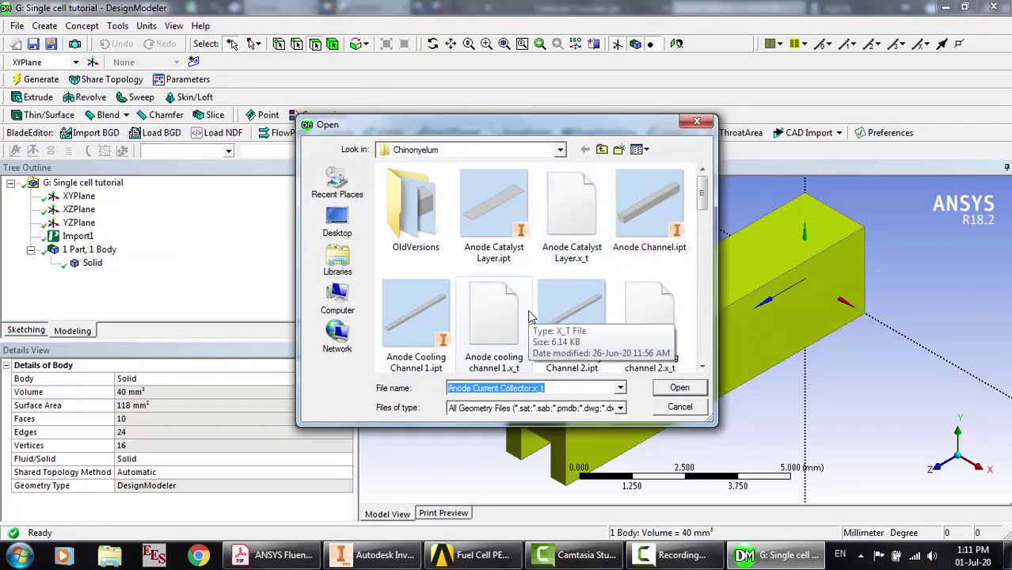
left_click(571, 212)
scroll(573, 268, "down", 1)
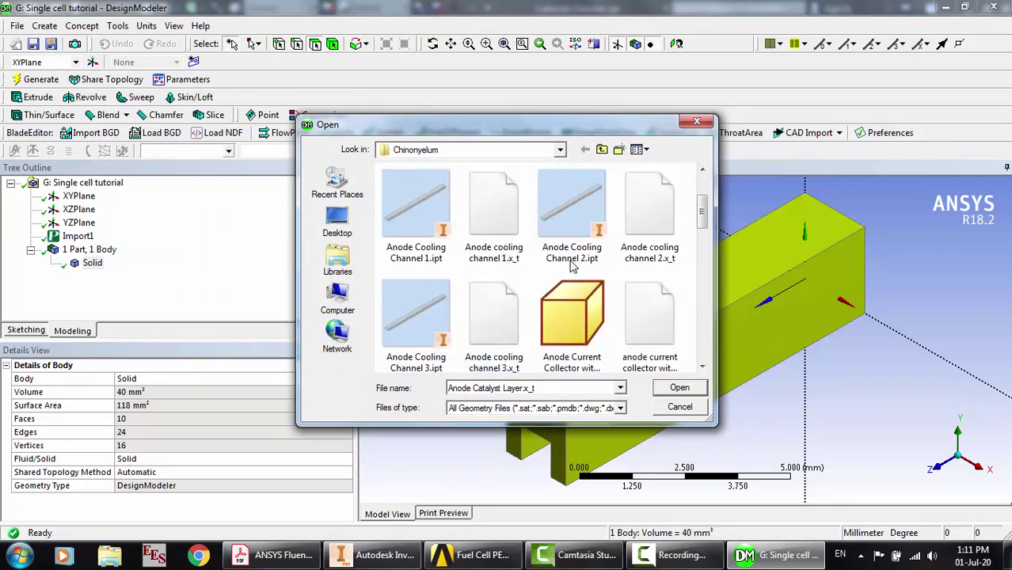
left_click(573, 261)
scroll(656, 274, "down", 1)
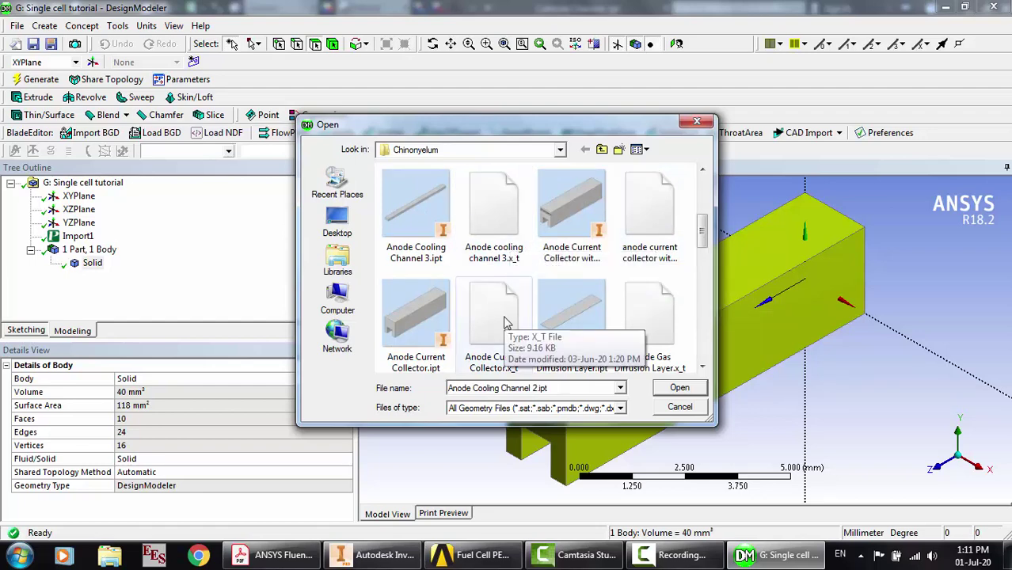
left_click(655, 339)
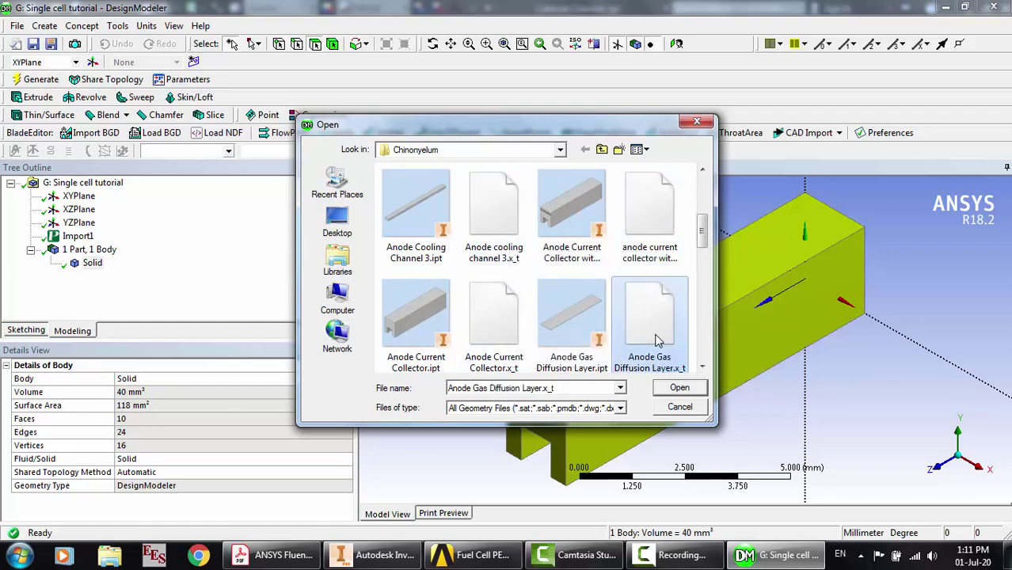
double_click(655, 338)
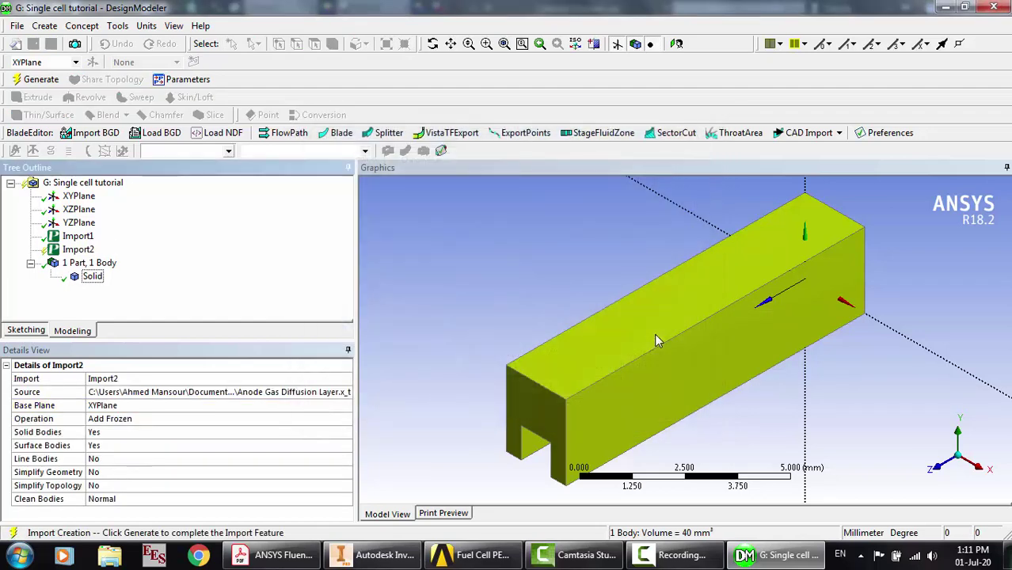
Set the anode gas diffusion layer import to Add Material with line bodies included, generate it, and inspect the joint from the front
double_click(141, 424)
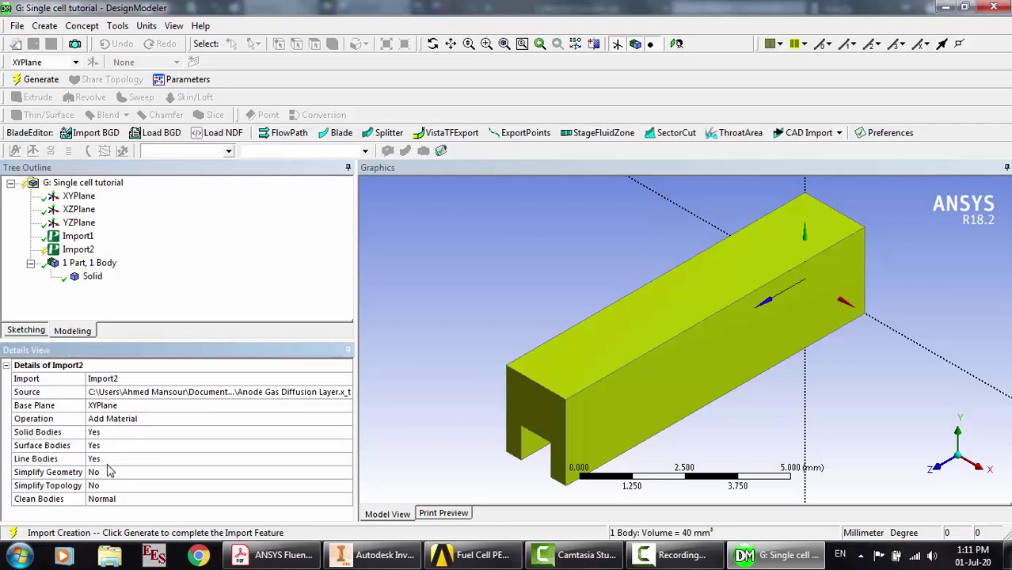
left_click(38, 81)
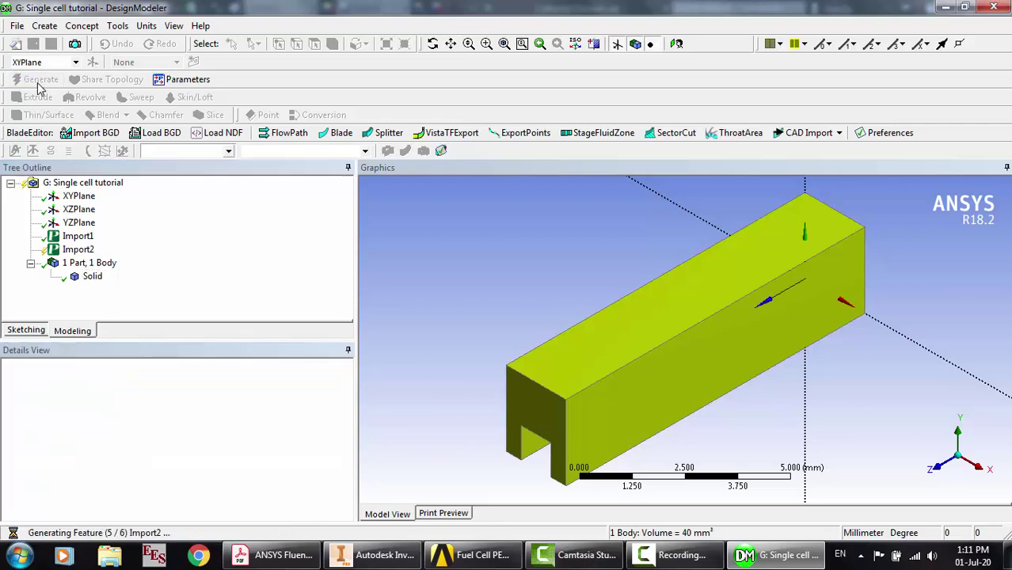
left_click(934, 470)
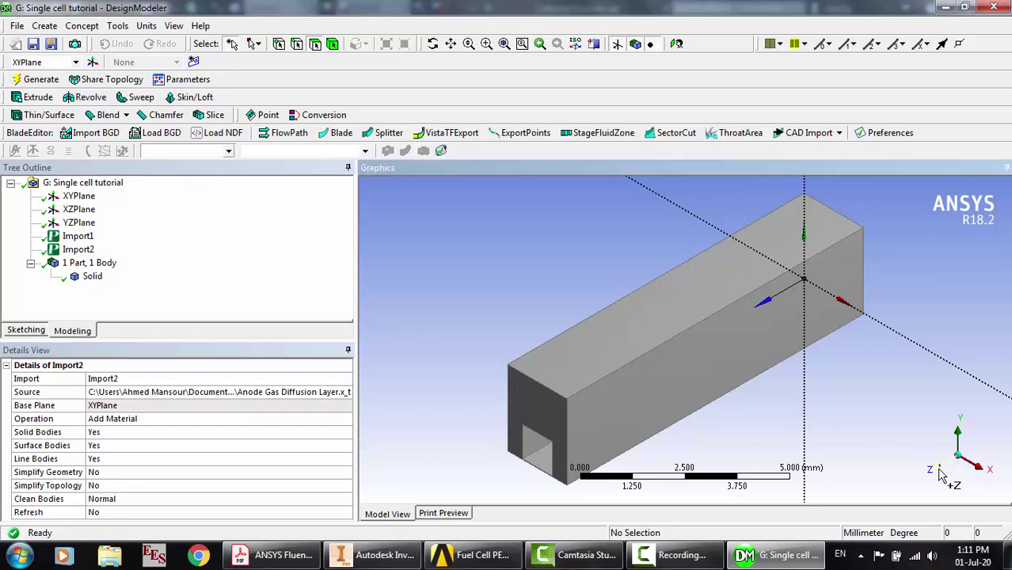
left_click(487, 44)
left_click_drag(620, 381, 723, 422)
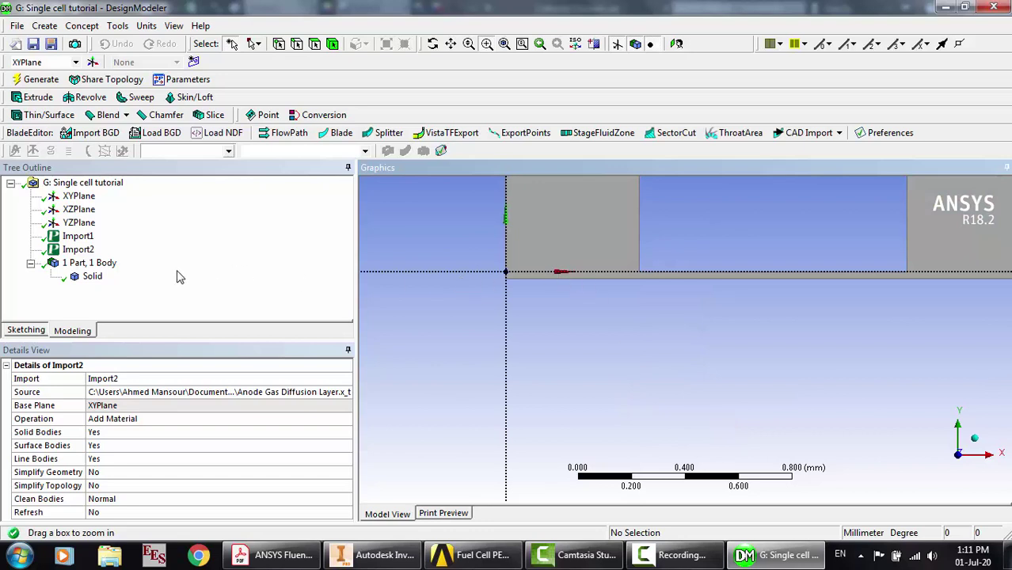
Compare the two imports' settings and change the anode gas diffusion layer import's operation to Add Frozen
left_click(79, 250)
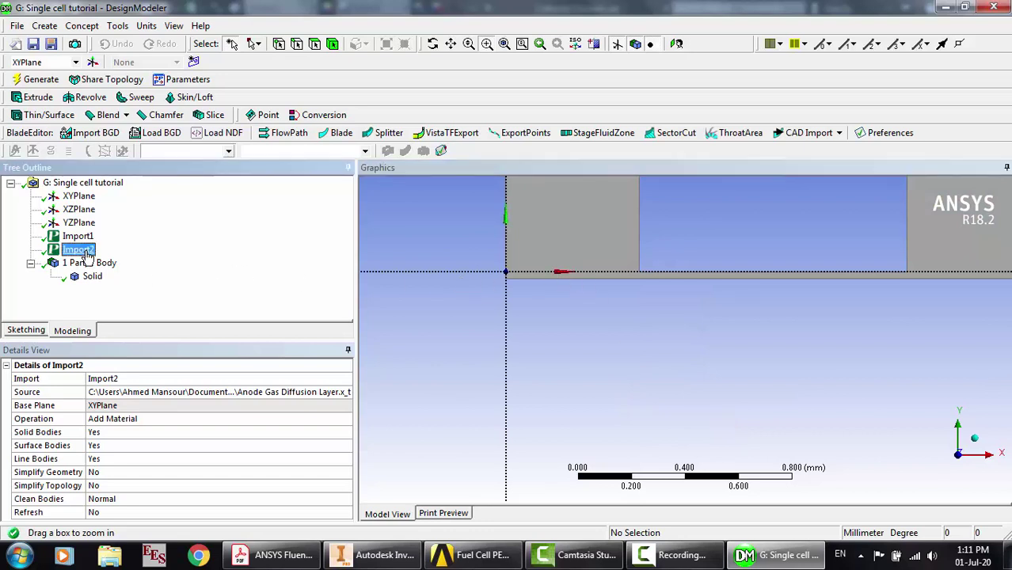
left_click(81, 236)
left_click(79, 249)
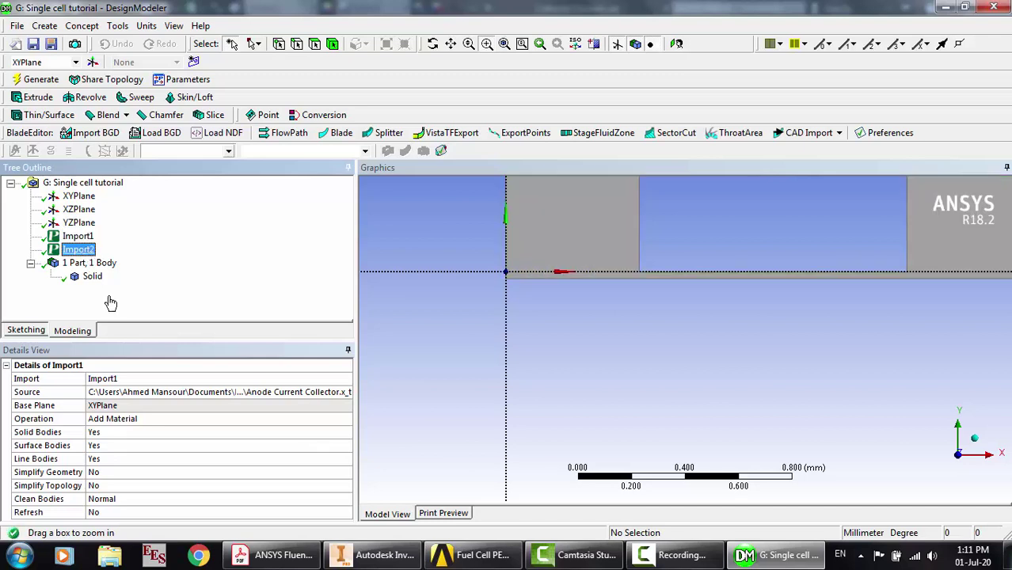
left_click(147, 420)
double_click(145, 420)
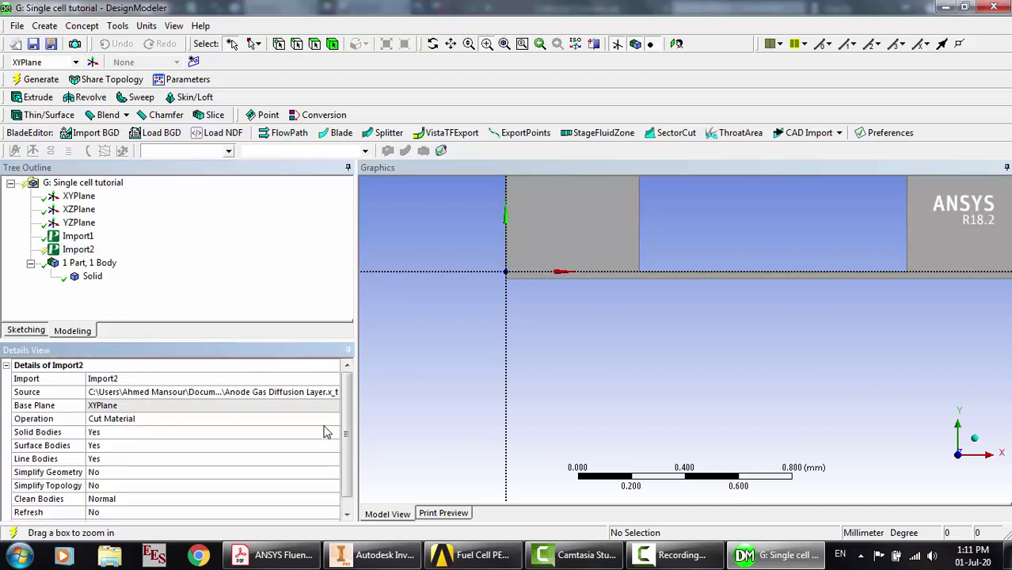
left_click(334, 421)
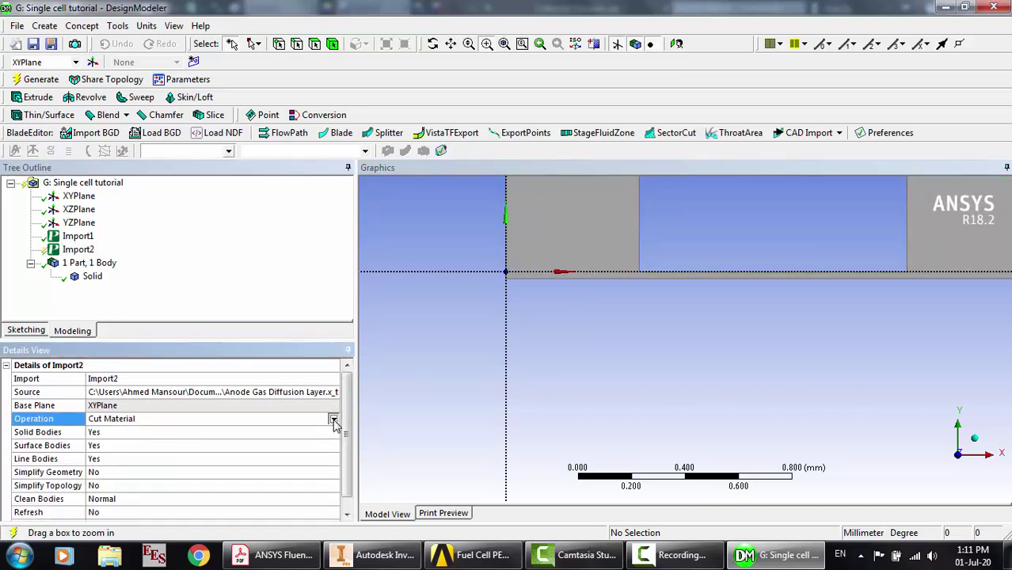
left_click(333, 418)
left_click(215, 431)
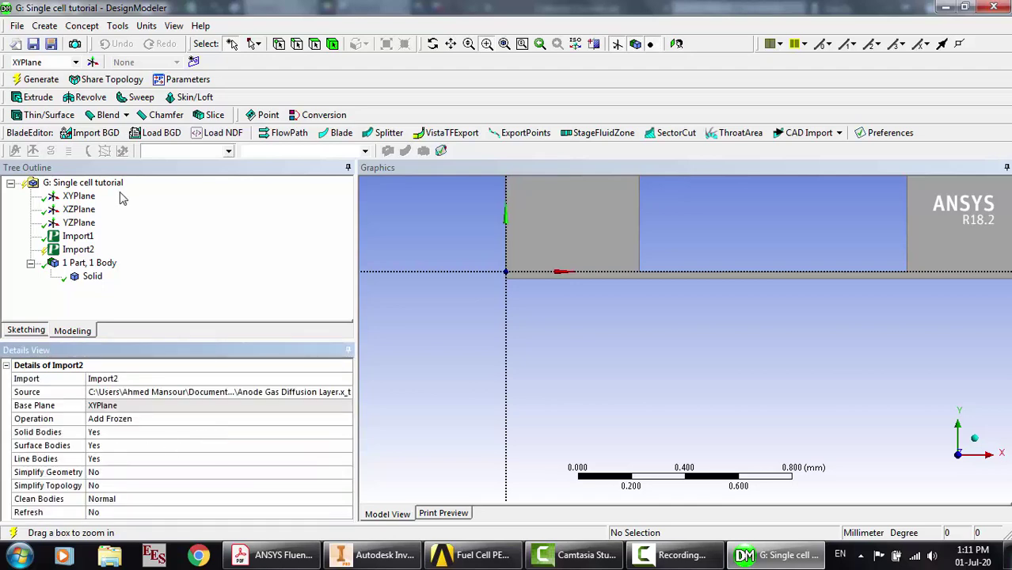
left_click(38, 97)
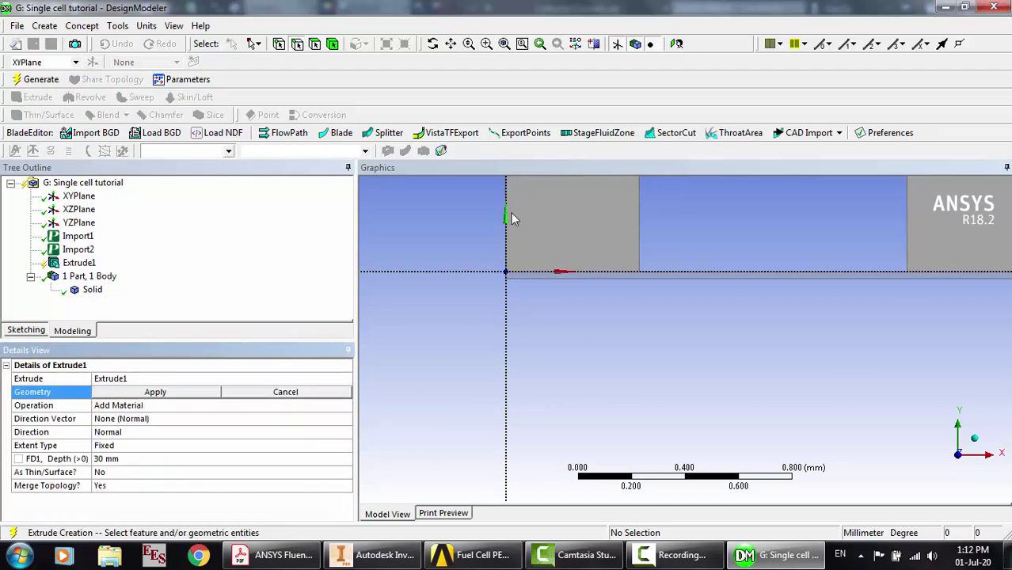
left_click(82, 264)
key("Delete")
key("Return")
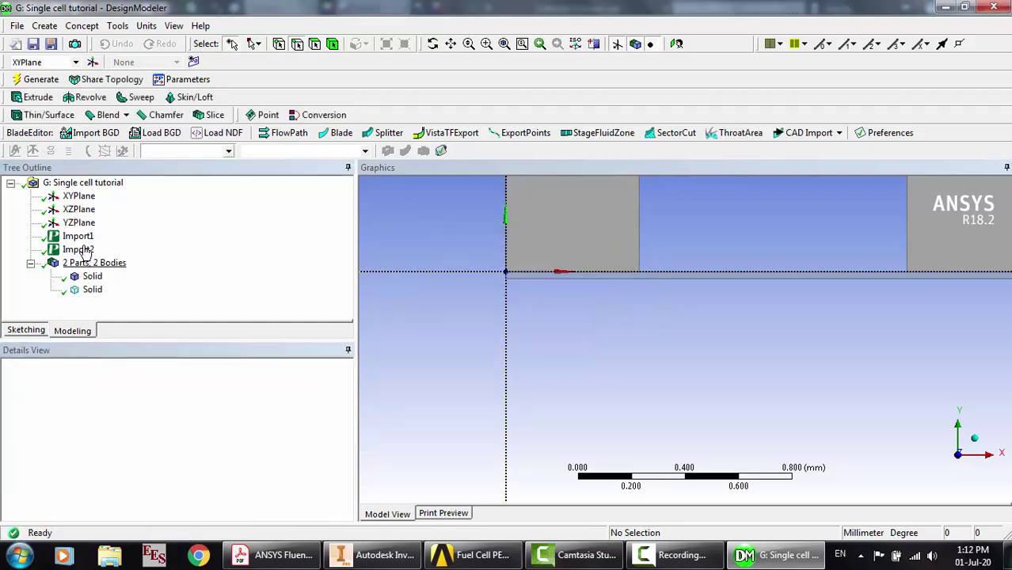
Select the frozen gas diffusion layer body and set its Fluid/Solid property to Fluid
left_click(77, 249)
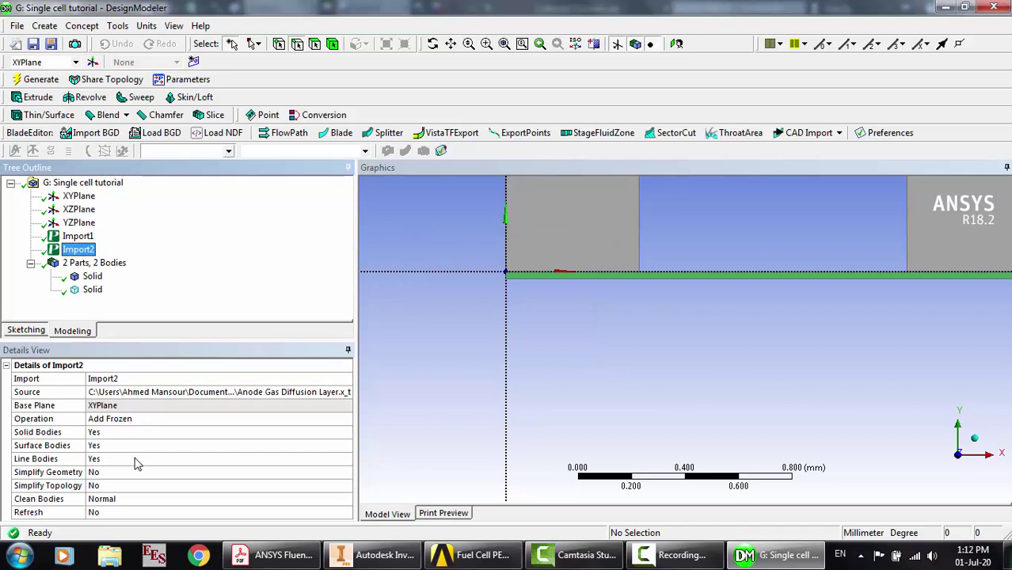
left_click(92, 290)
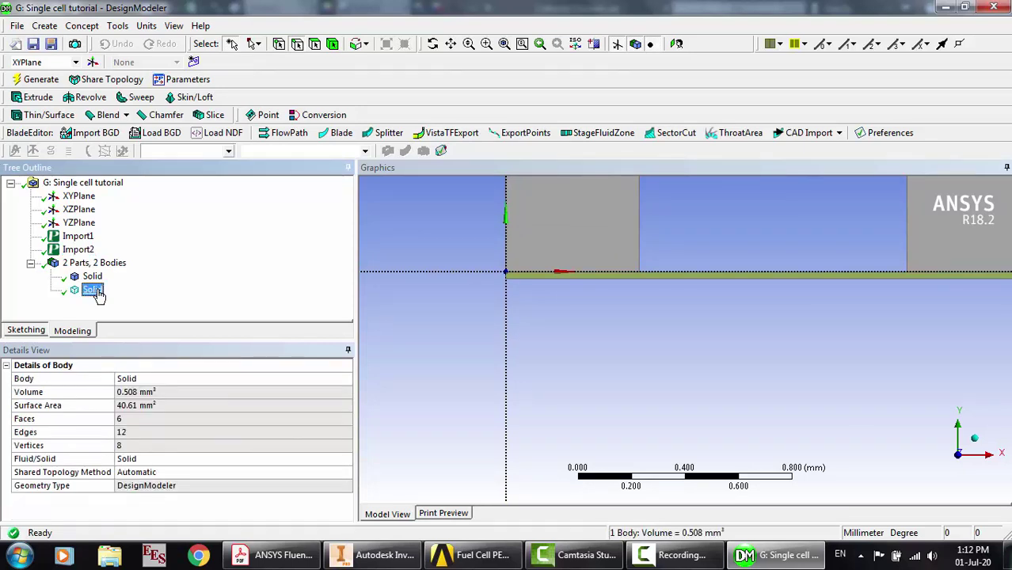
double_click(170, 460)
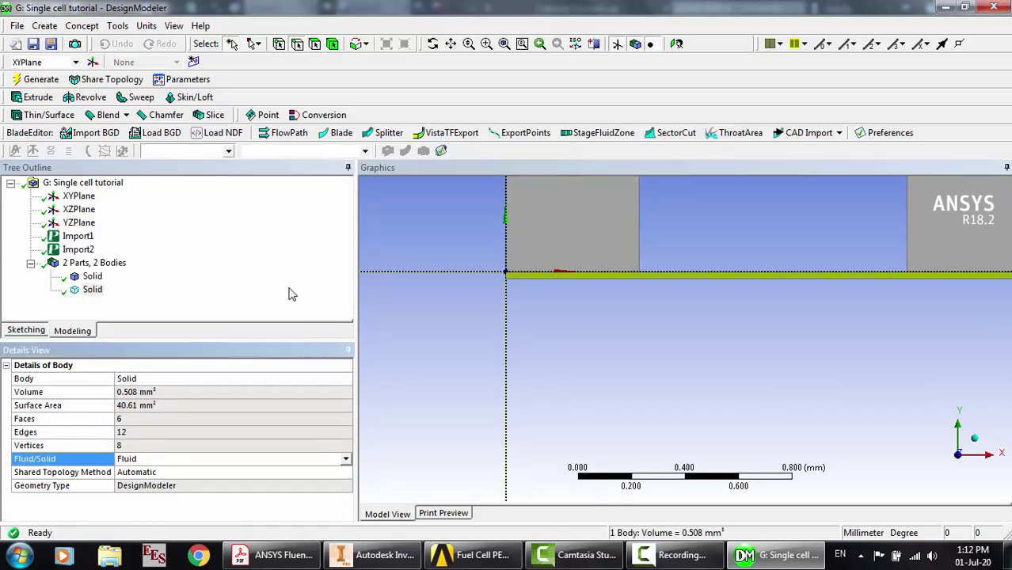
left_click(267, 276)
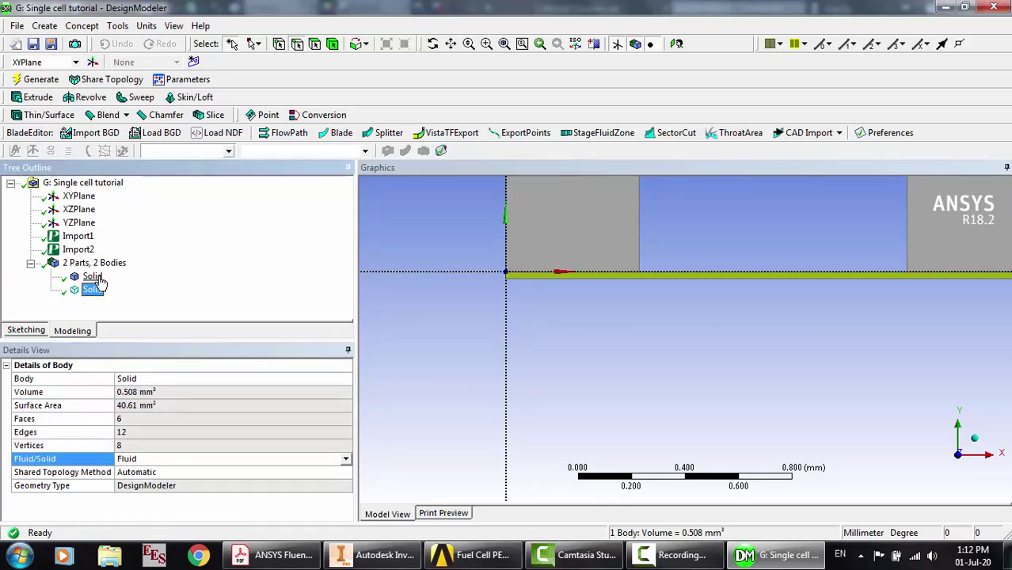
Start another external geometry import and open the Parasolid file Anode Catalyst Layer.x_t
left_click(16, 25)
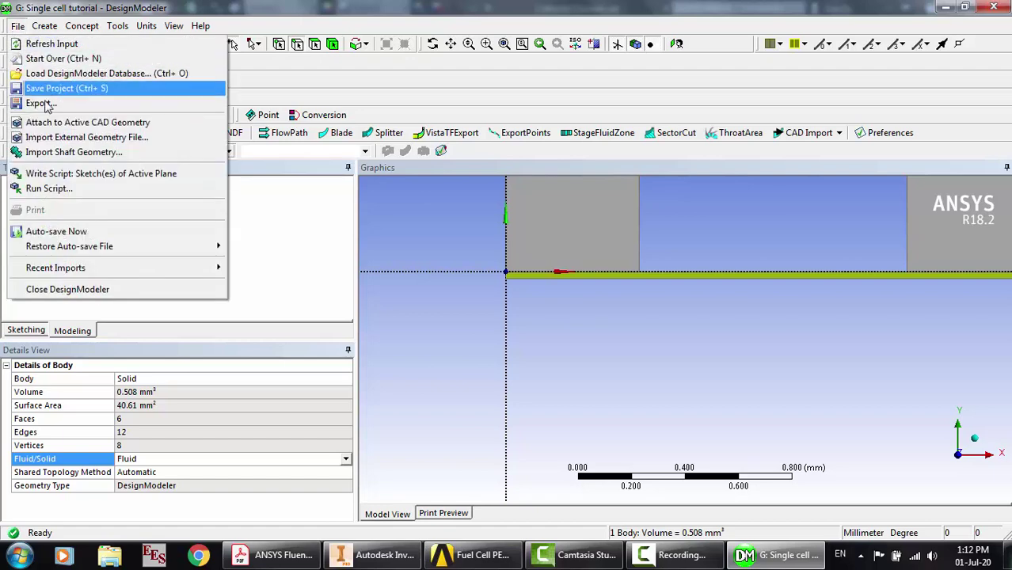
left_click(62, 140)
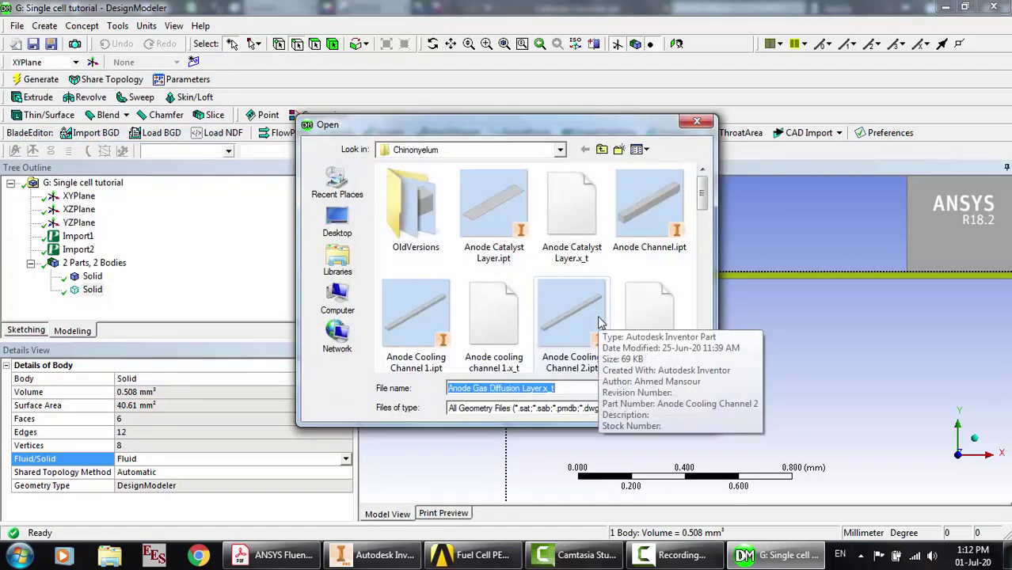
left_click(578, 256)
double_click(575, 254)
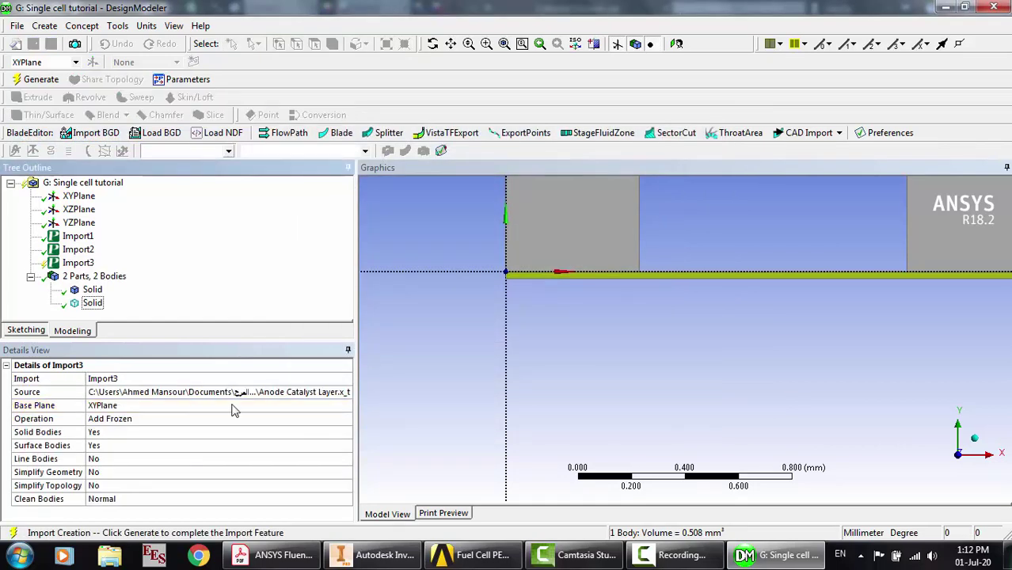
Set the anode catalyst layer import to Add Material with line bodies included, generate it, and highlight it beneath the current collector
double_click(127, 422)
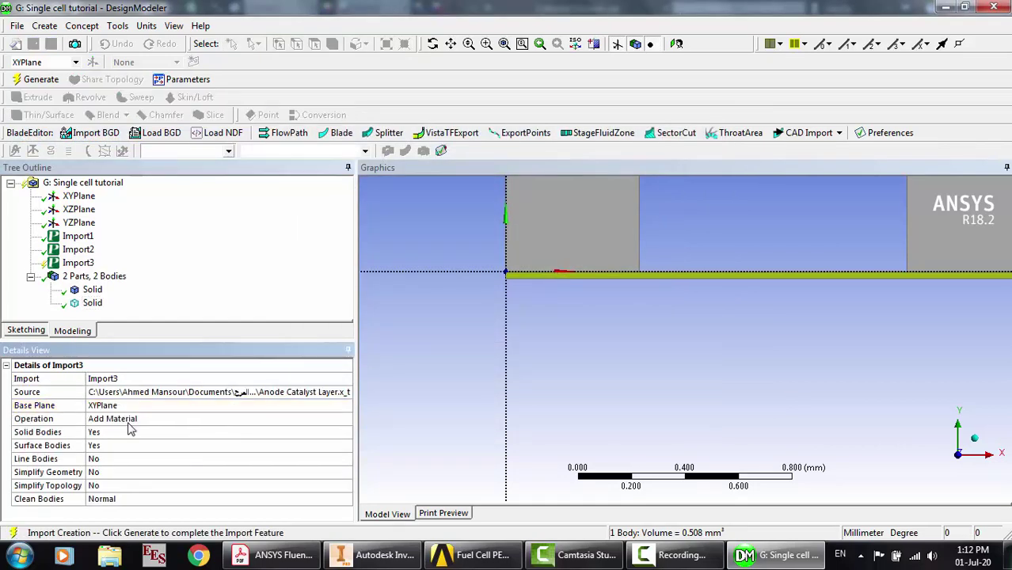
double_click(107, 458)
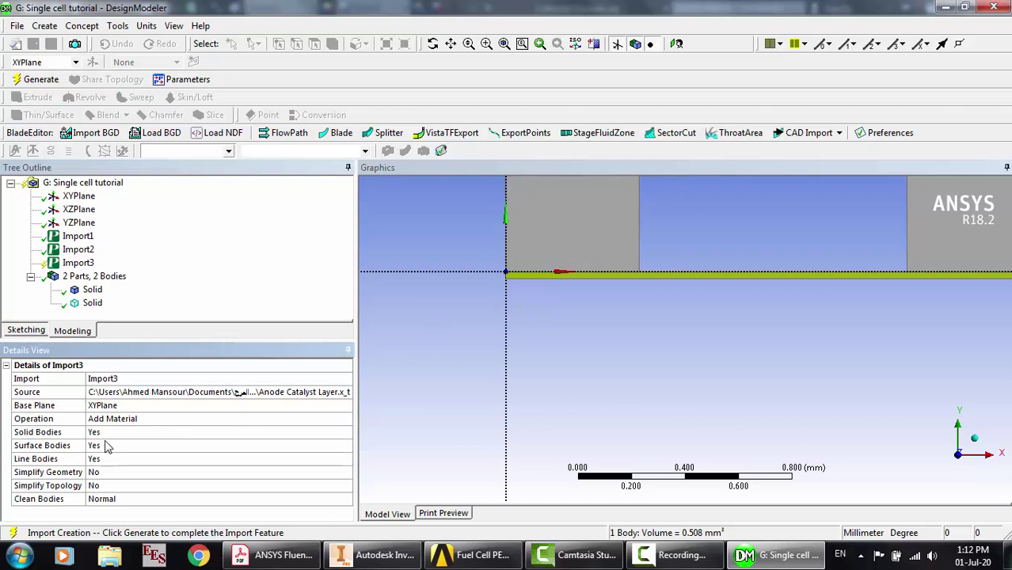
left_click(50, 75)
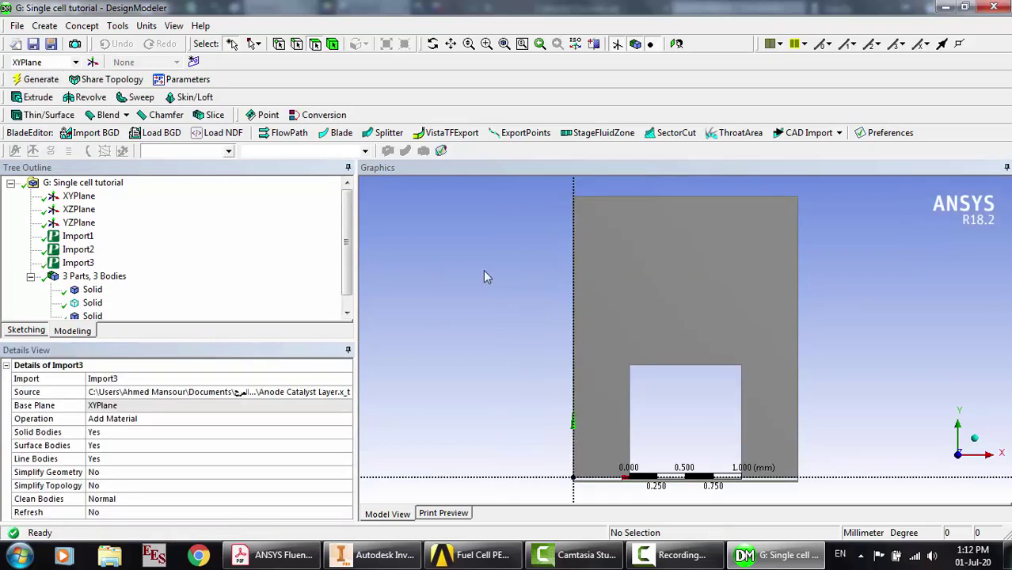
left_click(484, 43)
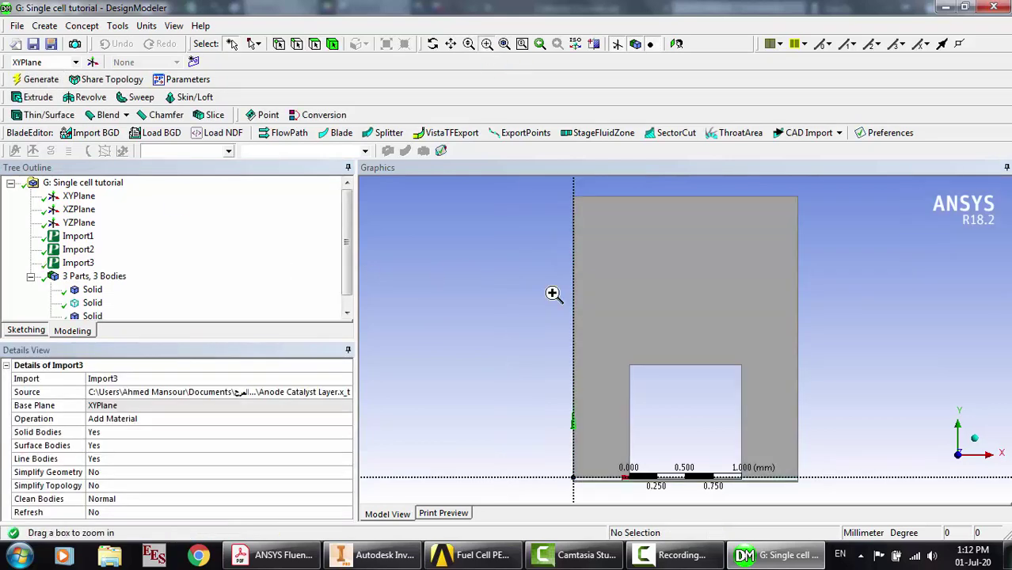
left_click_drag(554, 455, 614, 491)
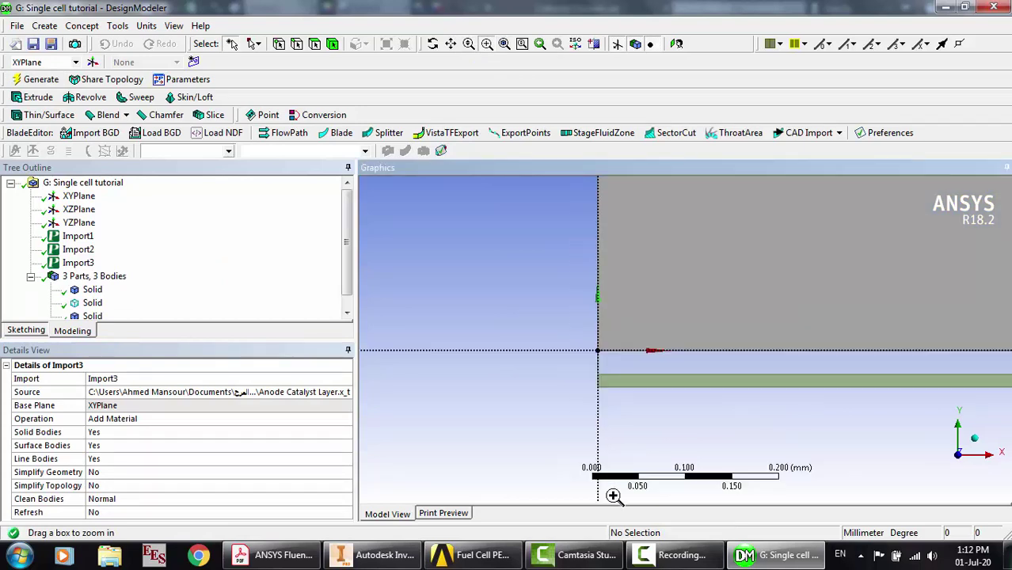
left_click(79, 262)
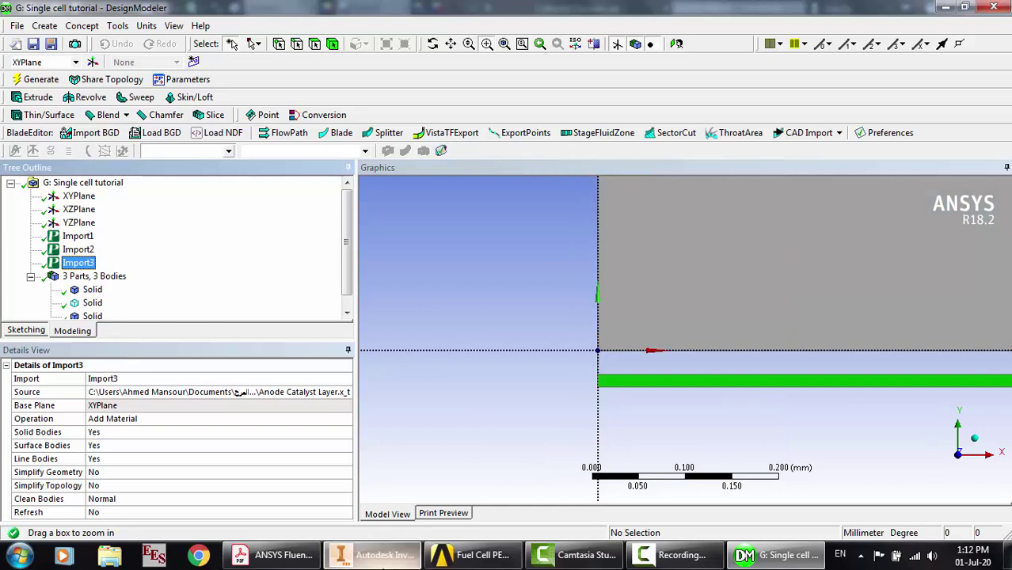
Check the required mesh regions in the ANSYS Fluent Advanced Add-On Modules PDF, then examine the three imported bodies' properties in DesignModeler
left_click(273, 555)
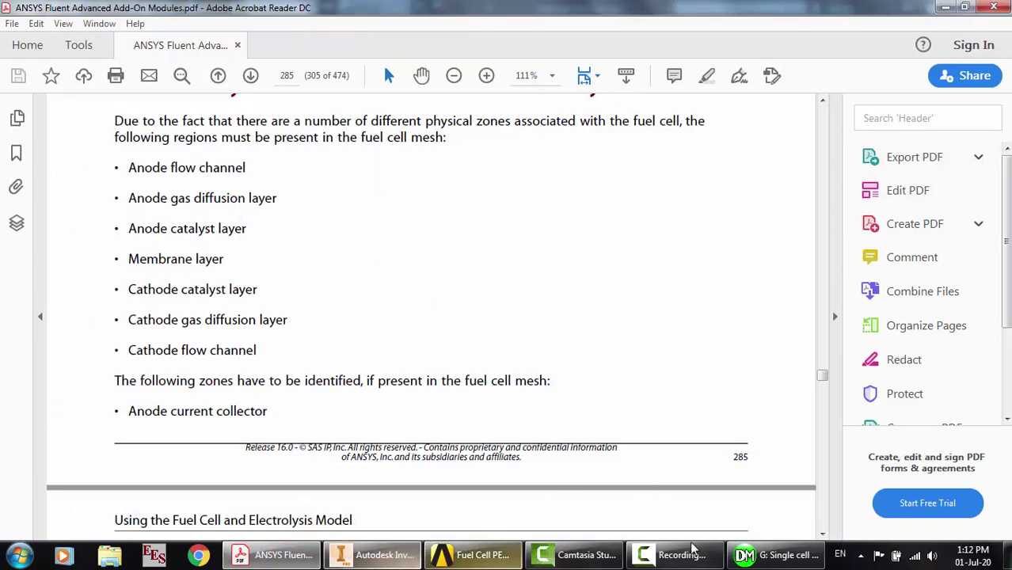
left_click(776, 554)
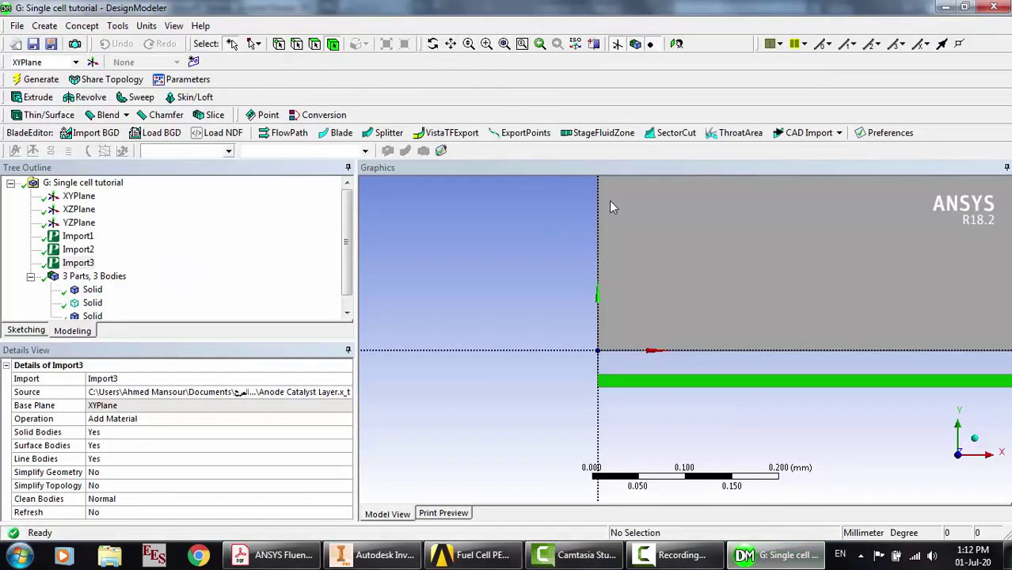
left_click(654, 250)
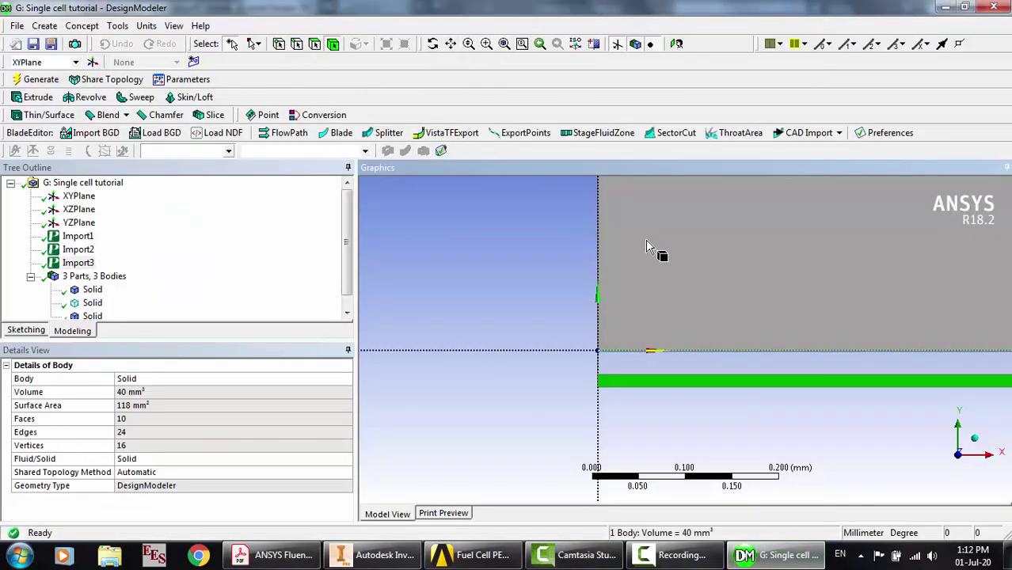
left_click(638, 386)
left_click(198, 290)
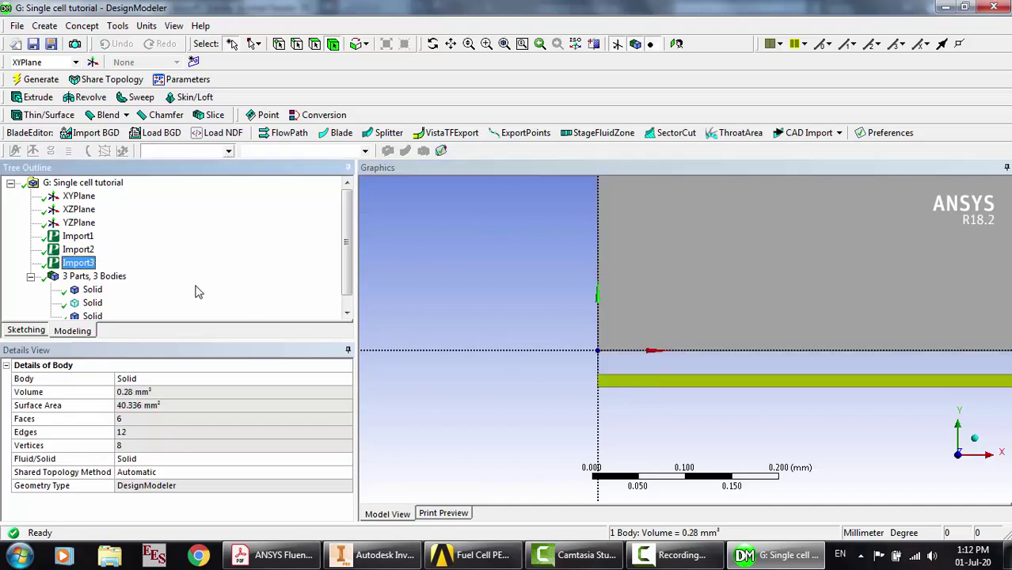
left_click(91, 305)
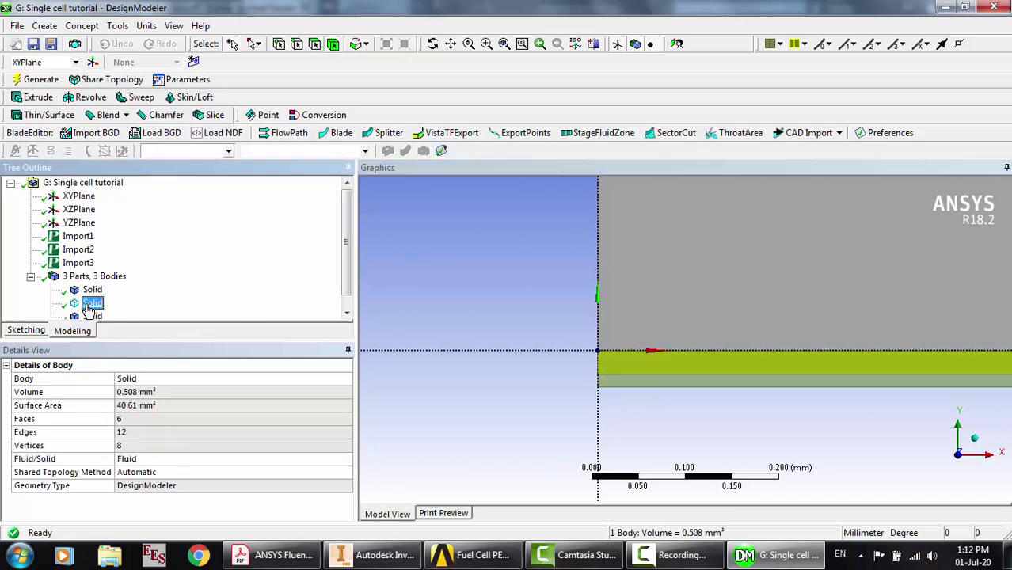
Select the anode catalyst layer body and set its Fluid/Solid property to Fluid
left_click(89, 313)
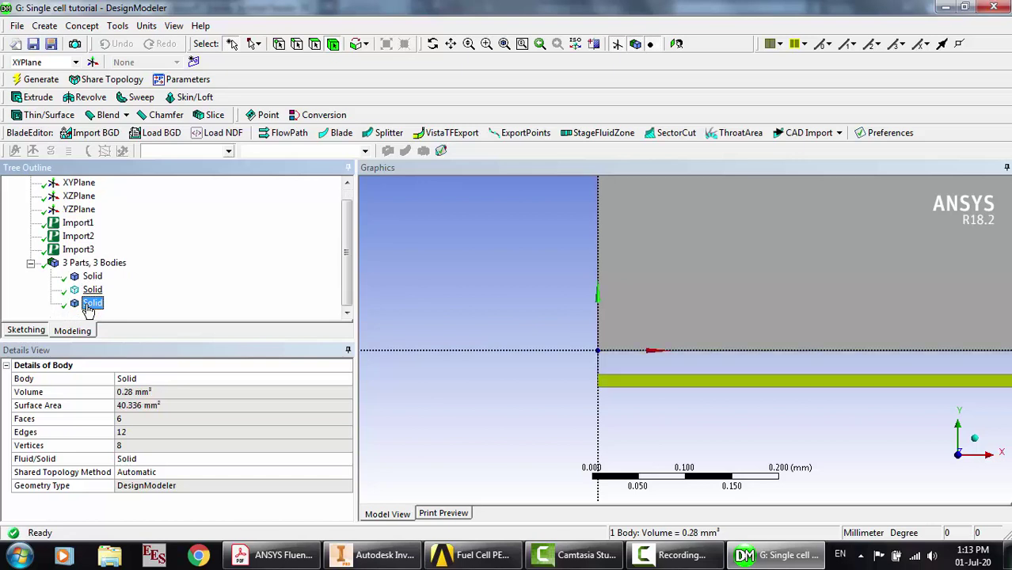
double_click(143, 460)
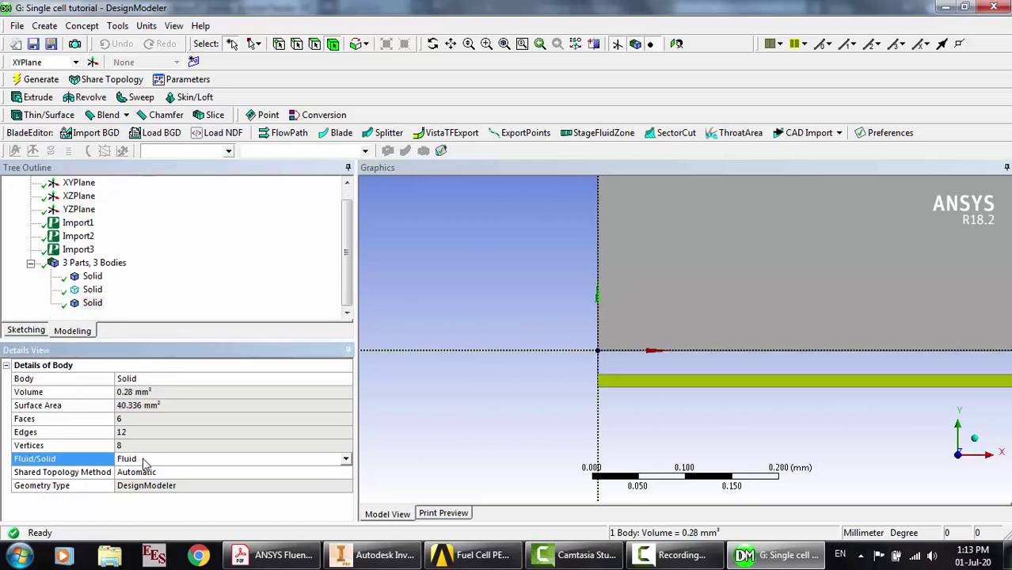
left_click(255, 236)
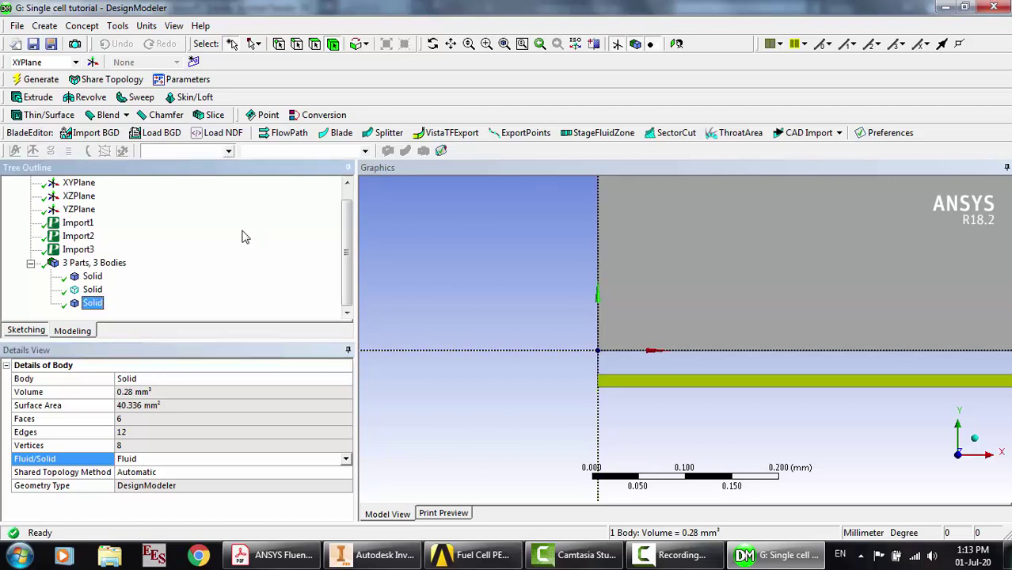
Import the external geometry file Membrane.x_t as an Add Frozen operation and generate it
left_click(17, 26)
left_click(70, 143)
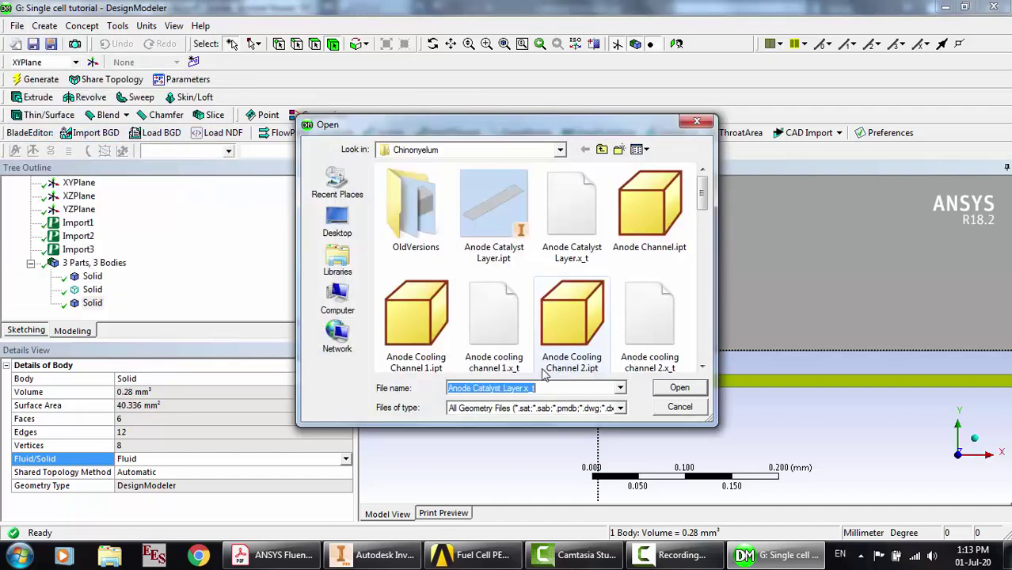
scroll(538, 382, "down", 8)
double_click(427, 345)
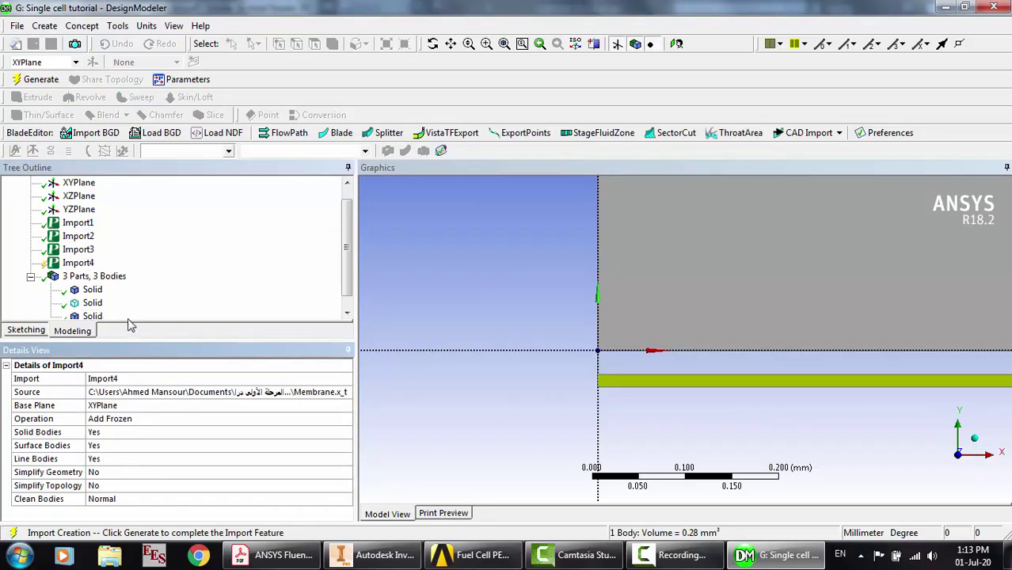
left_click(40, 81)
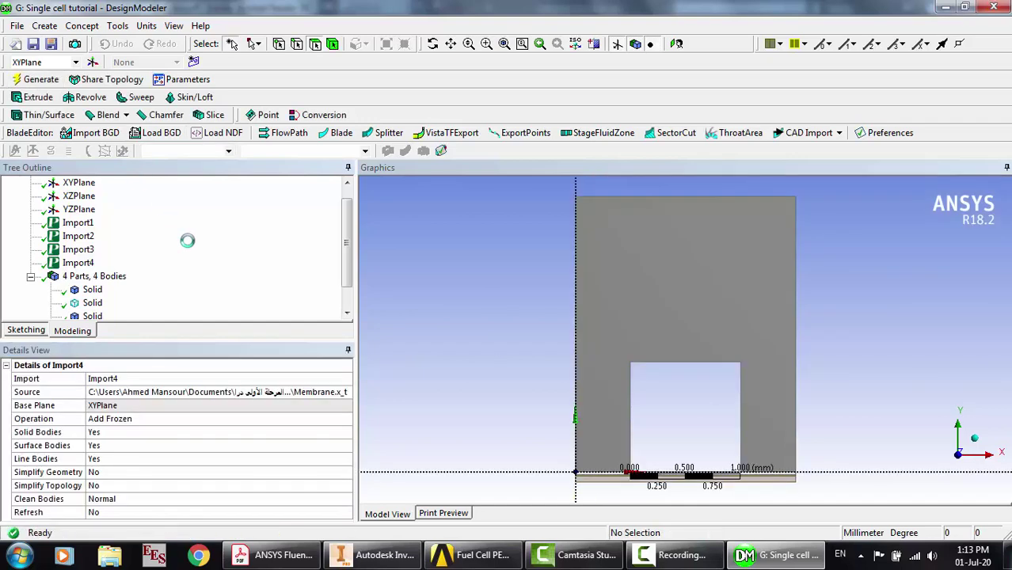
Examine the stacked layers at the lower corner of the current collector by selecting the gas diffusion, catalyst and membrane faces
left_click(103, 278)
scroll(210, 286, "down", 1)
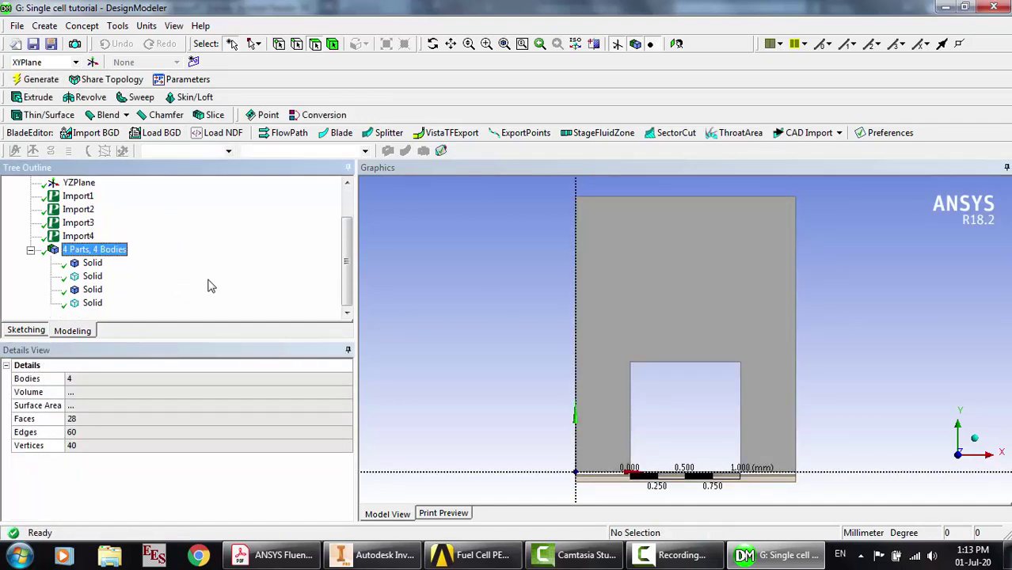
left_click(485, 44)
left_click_drag(562, 454, 605, 498)
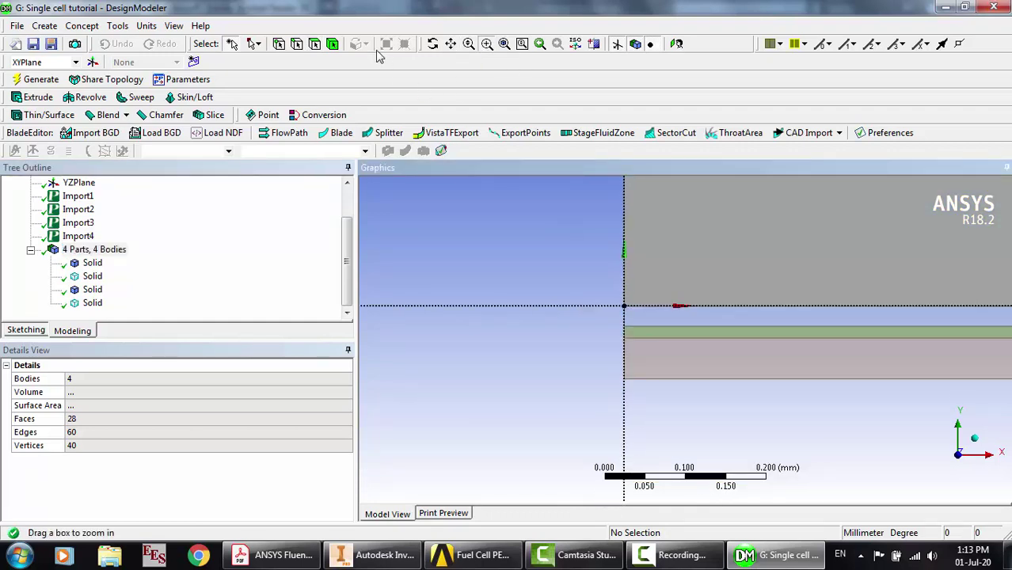
left_click(314, 44)
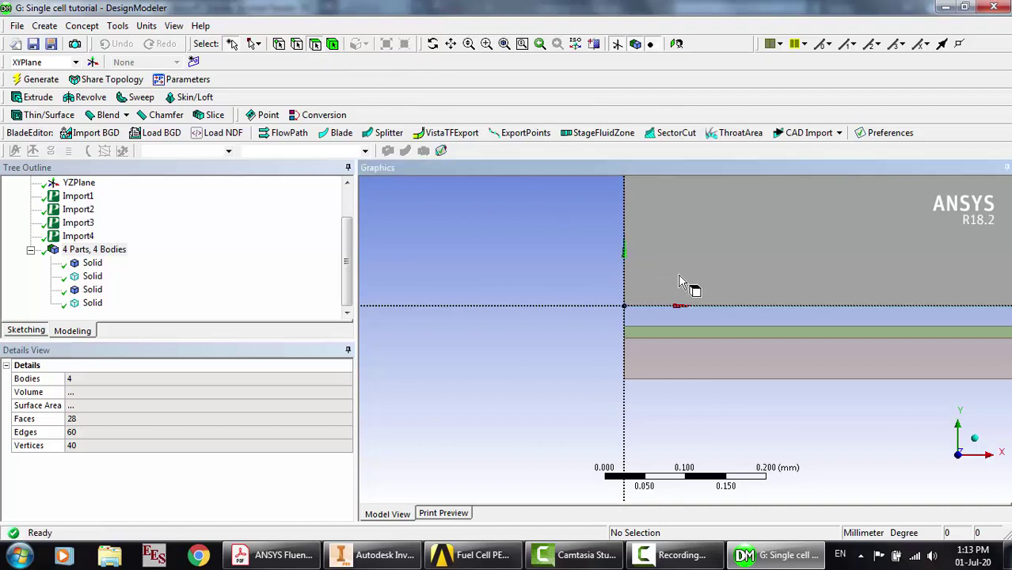
left_click(678, 317)
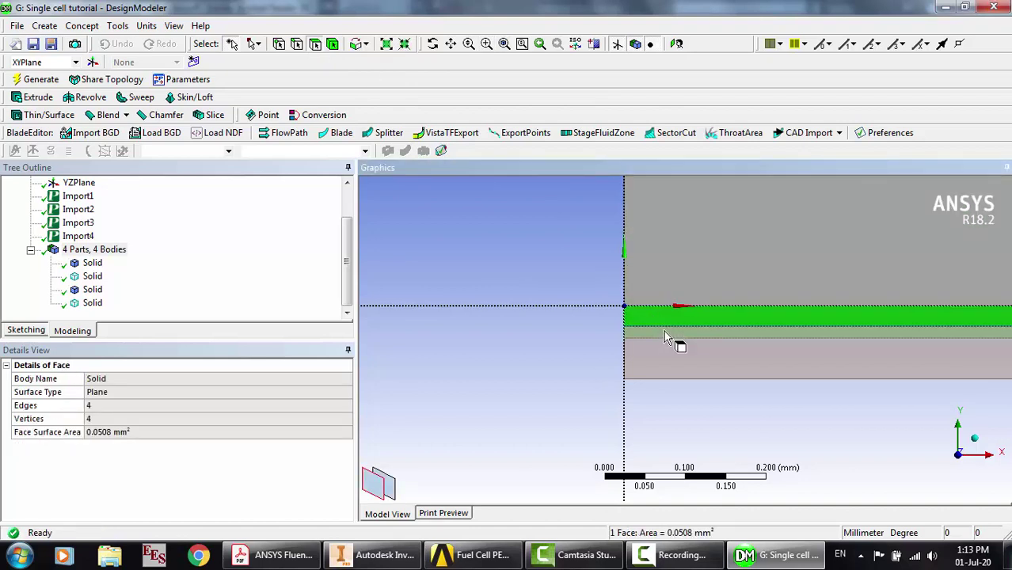
left_click(663, 333)
left_click(656, 360)
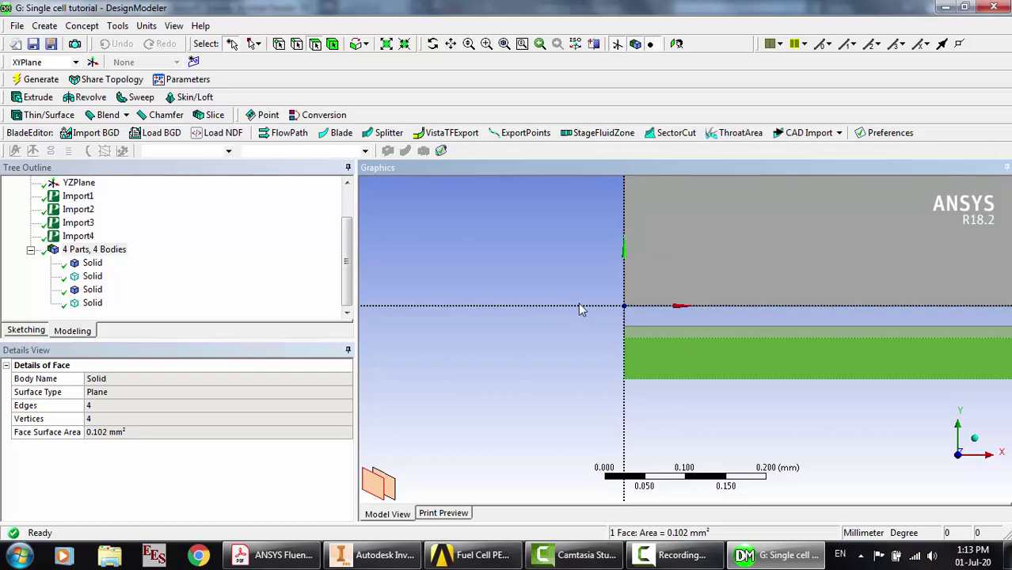
Set the membrane body's Fluid/Solid property to Fluid and review the other bodies' settings up to the current collector
left_click(281, 295)
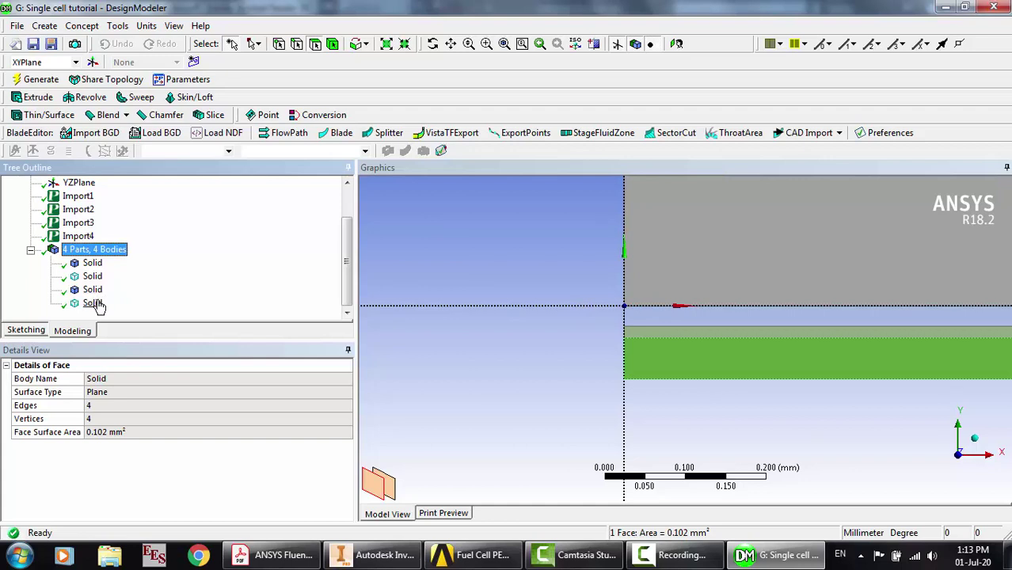
left_click(93, 303)
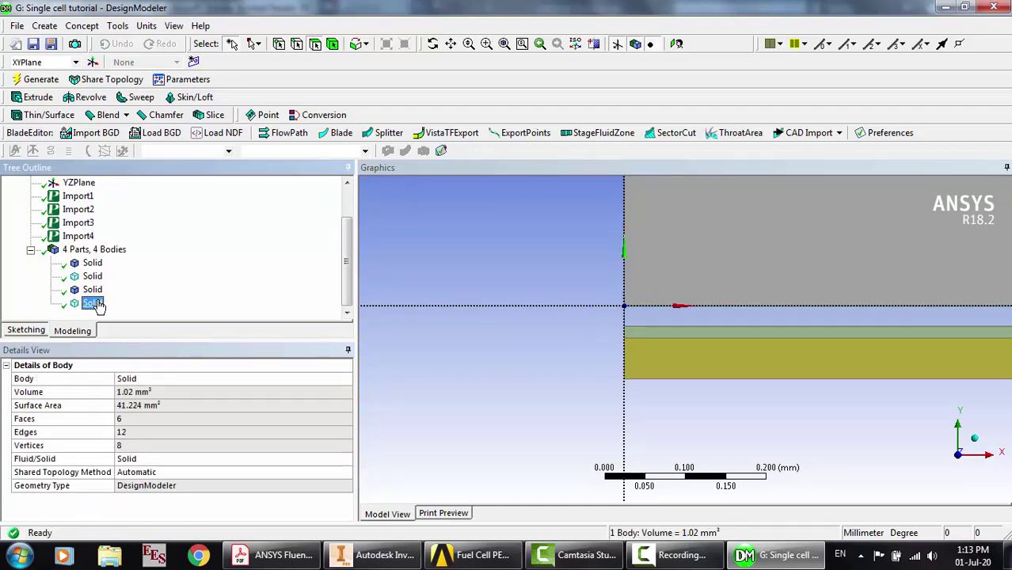
double_click(131, 464)
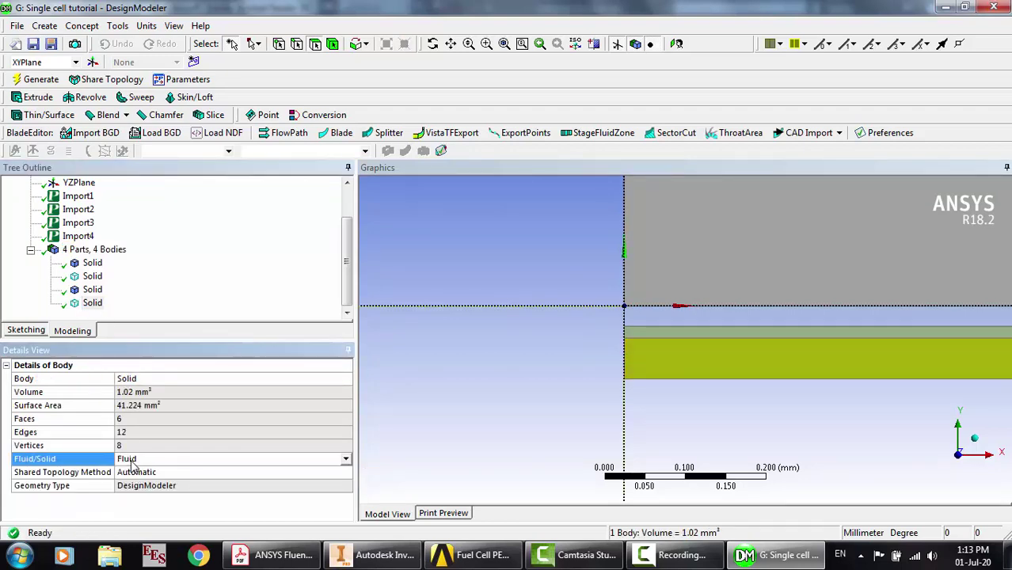
left_click(92, 290)
key("Up")
key("Up")
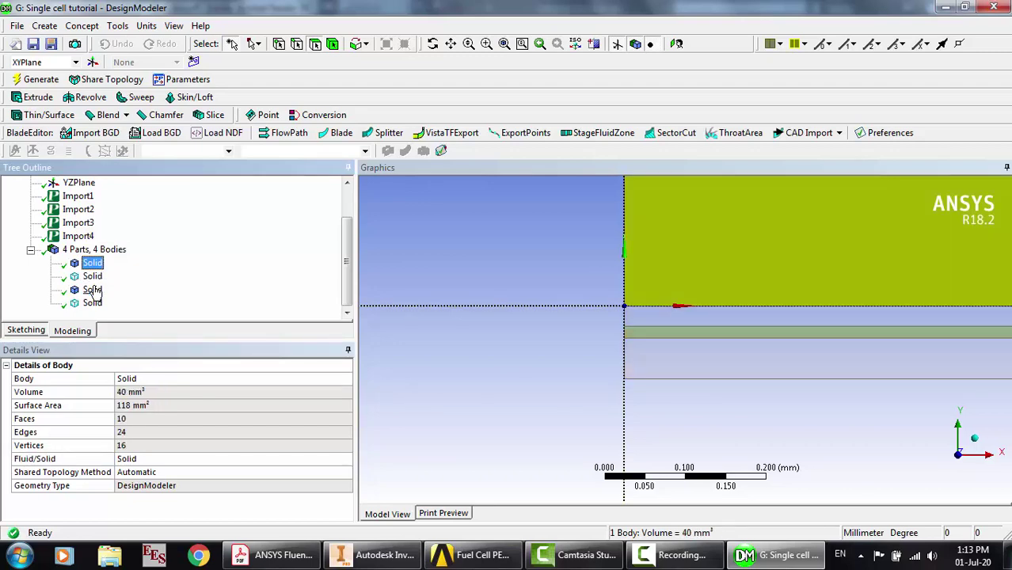
Start another external geometry import and open the Parasolid file Cathode Catalyst Layer.x_t
left_click(17, 25)
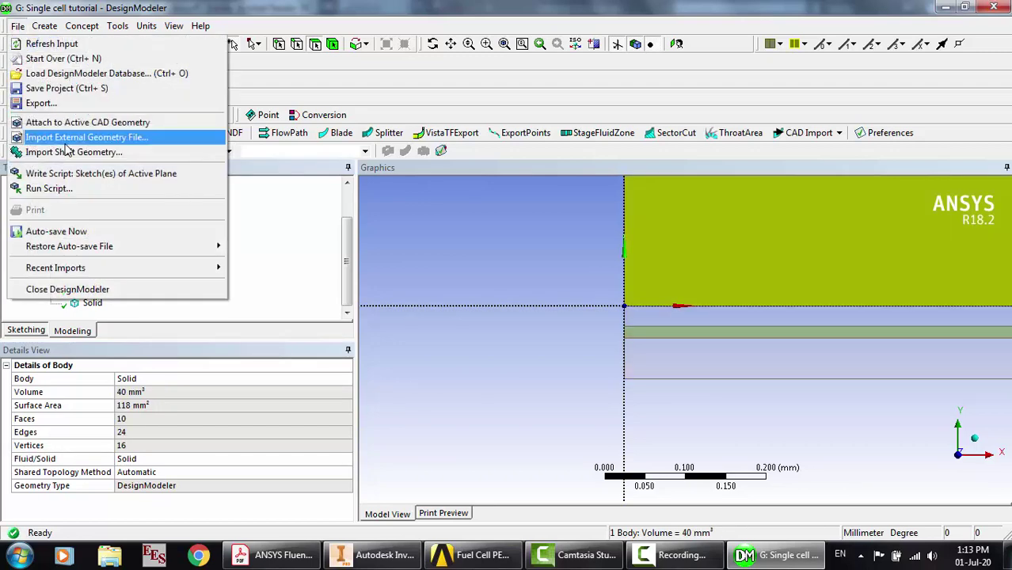
left_click(67, 138)
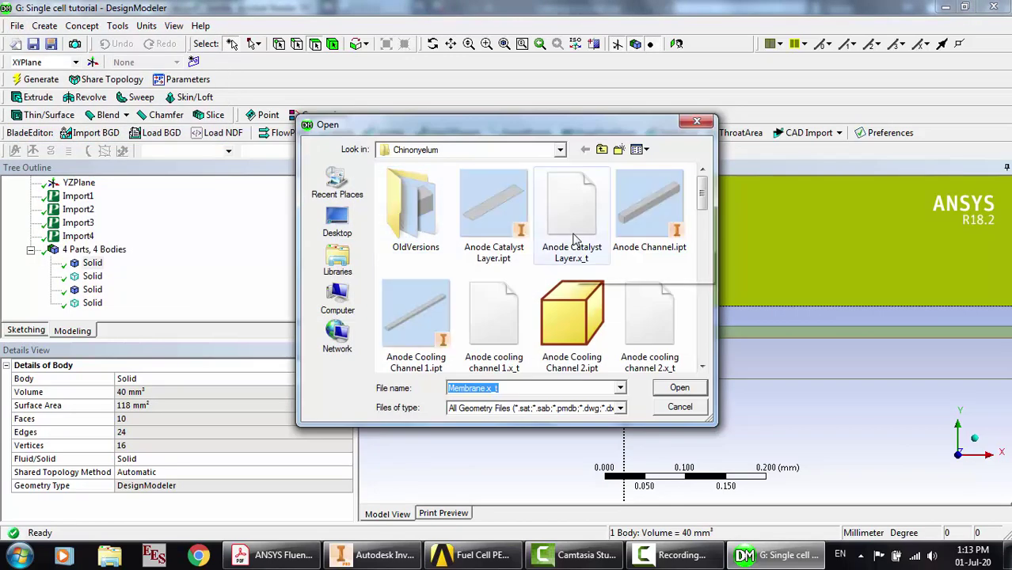
left_click(571, 236)
scroll(576, 239, "down", 2)
scroll(576, 239, "down", 3)
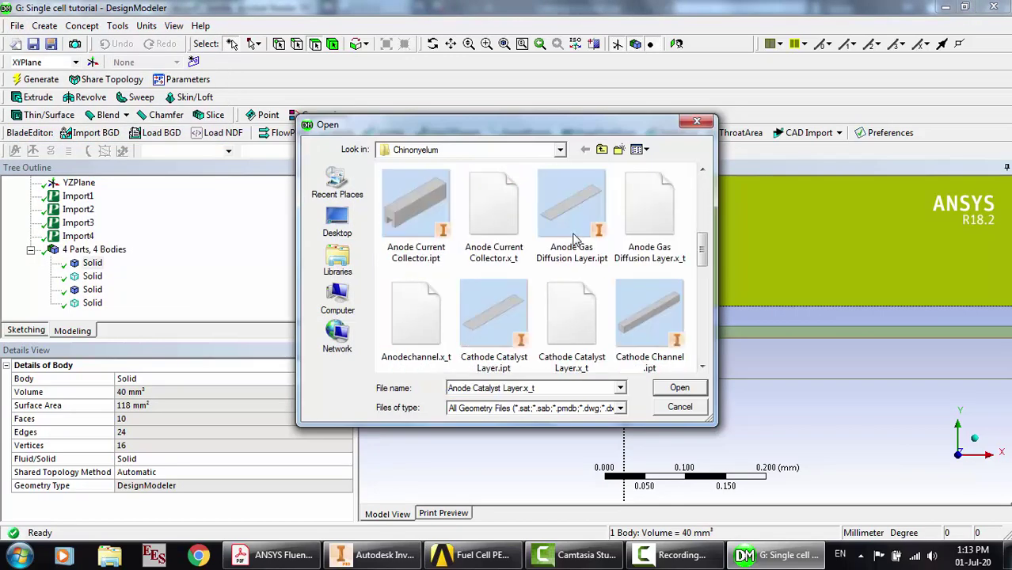
left_click(566, 323)
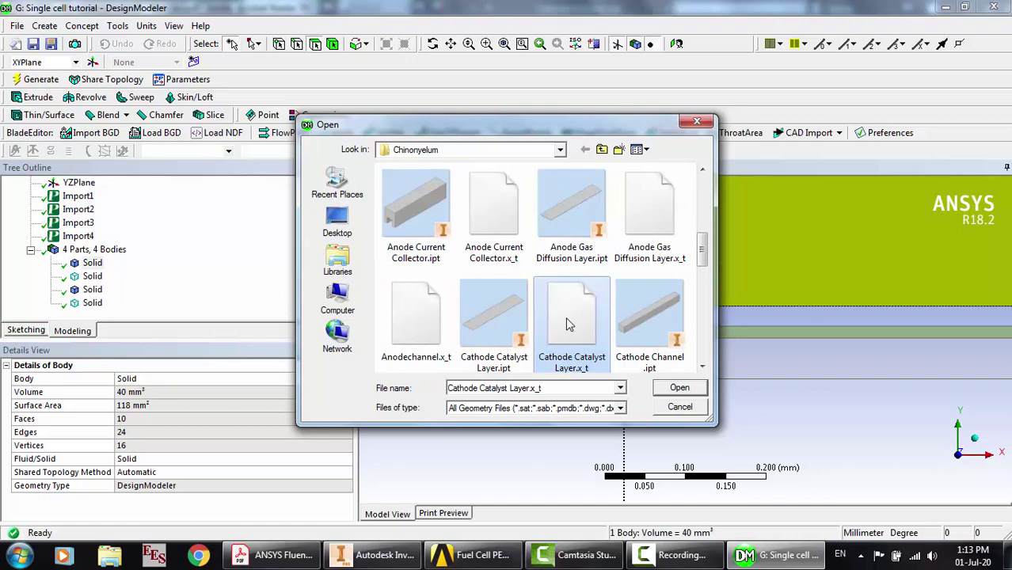
double_click(567, 323)
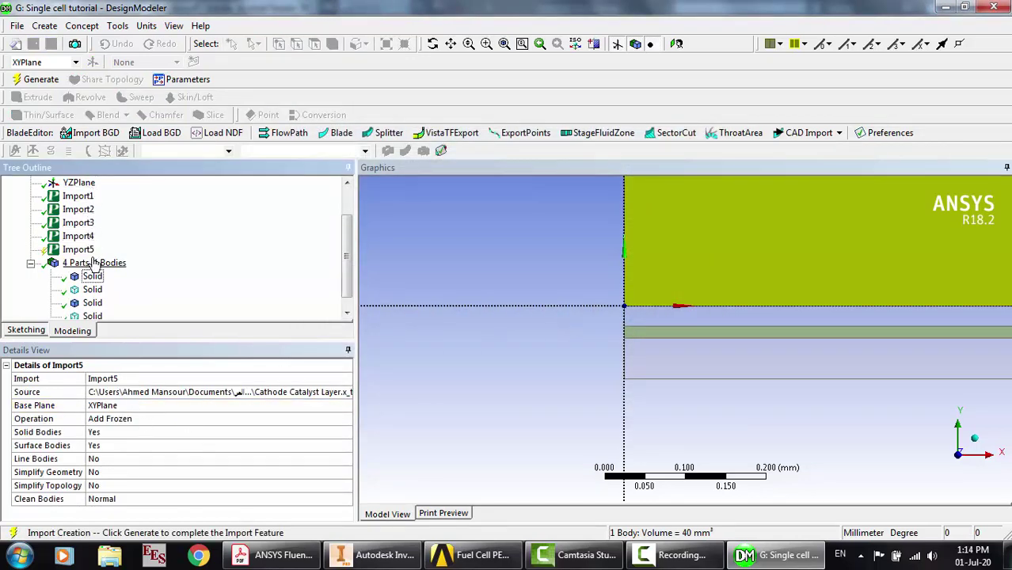
Set the cathode catalyst layer import to Add Material with line bodies included, and generate it
double_click(304, 423)
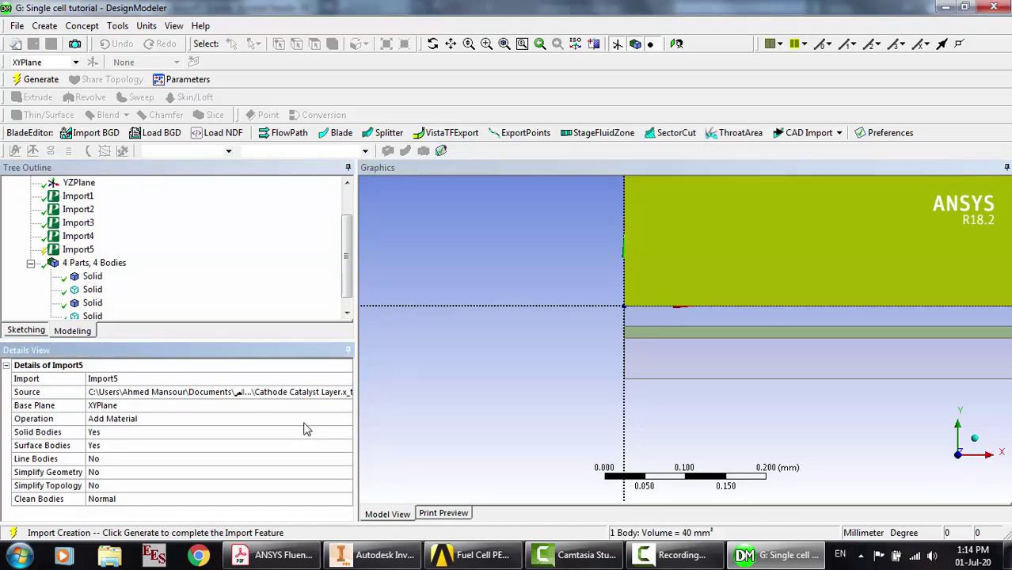
double_click(128, 459)
left_click(38, 79)
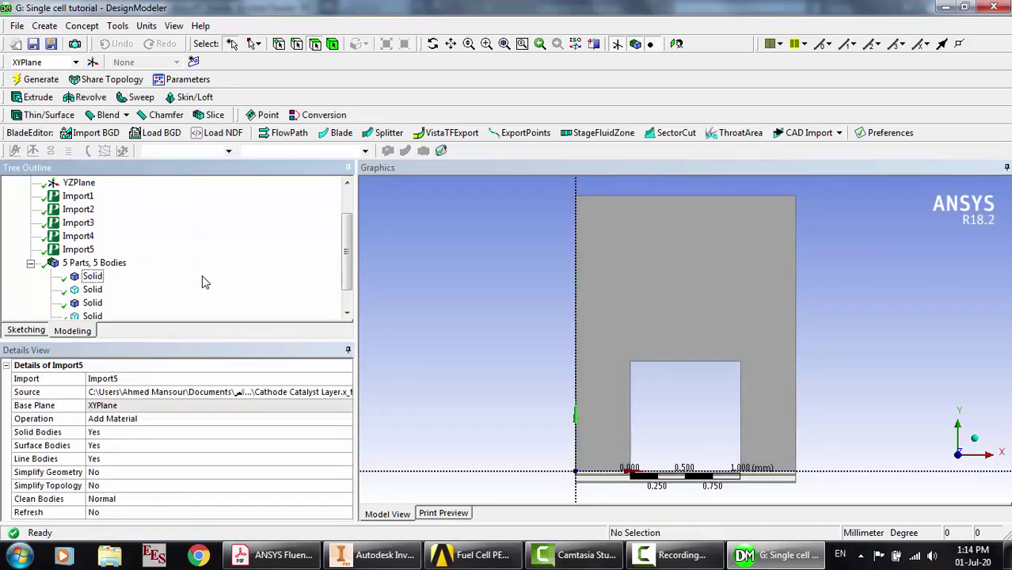
Inspect the five-body layer stack up close, selecting bodies from the current collector down to the cathode catalyst layer
scroll(204, 283, "down", 1)
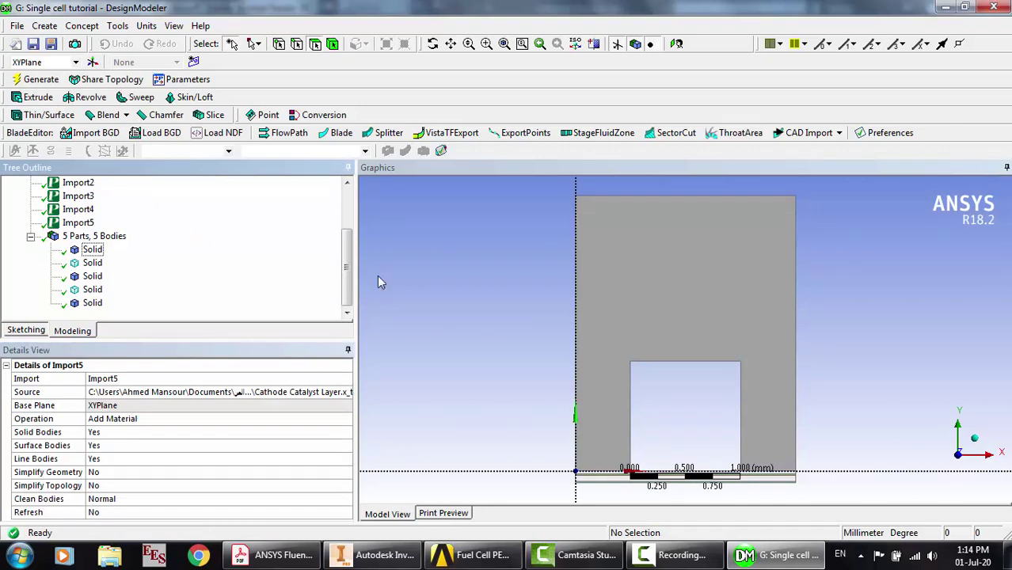
left_click(486, 43)
left_click_drag(569, 461, 618, 499)
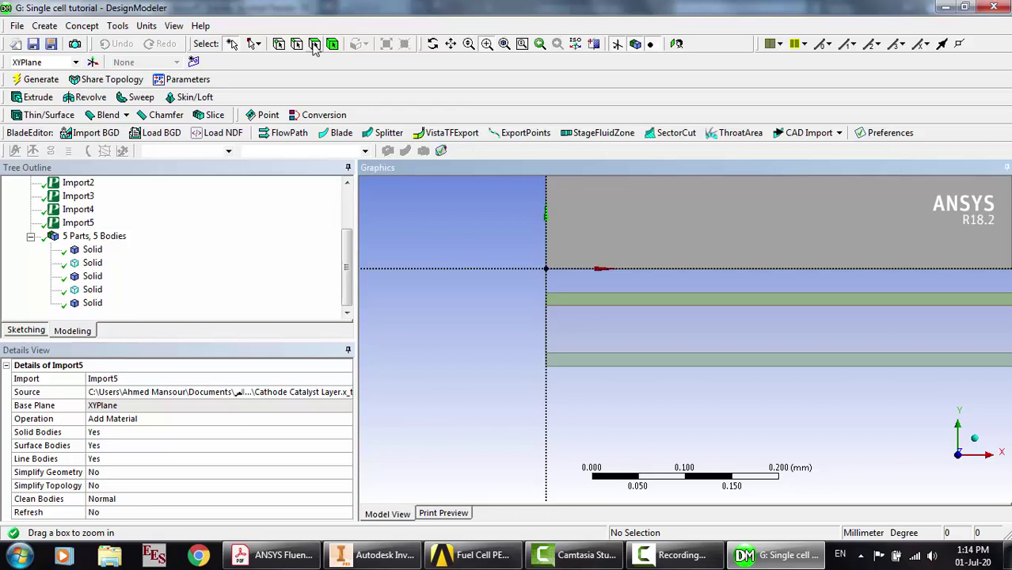
left_click(332, 44)
left_click(573, 199)
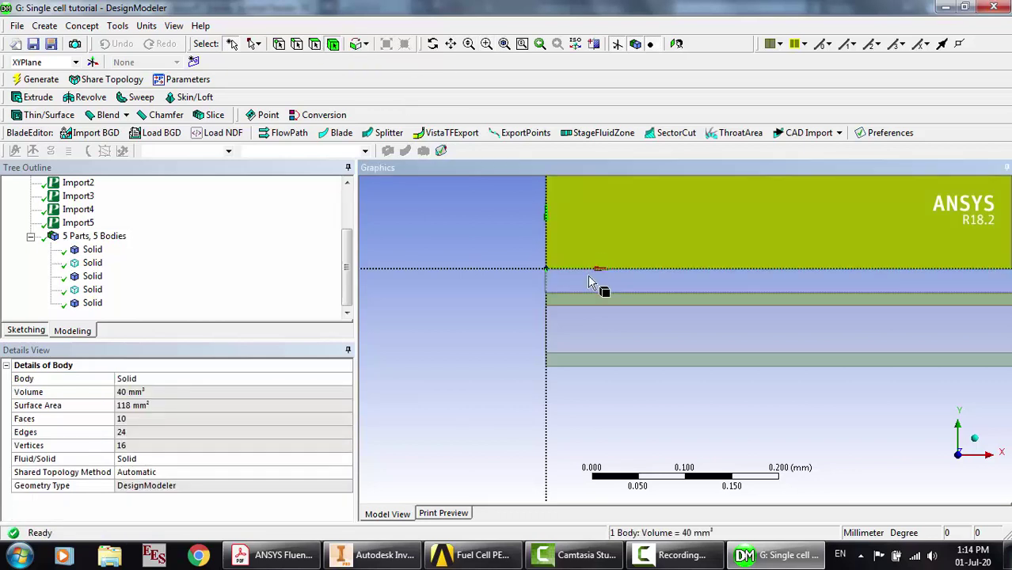
left_click(587, 277)
left_click(592, 299)
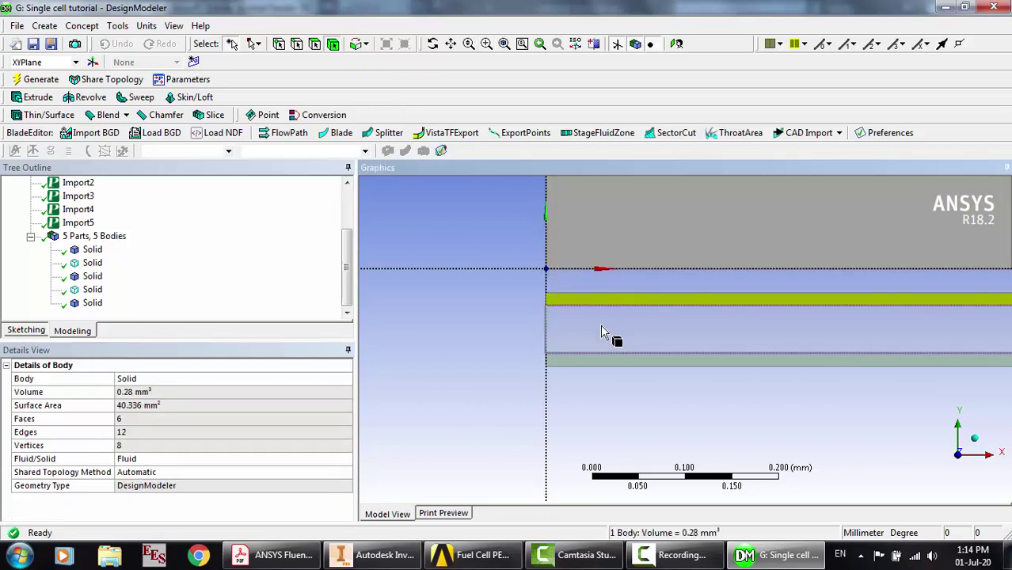
left_click(597, 360)
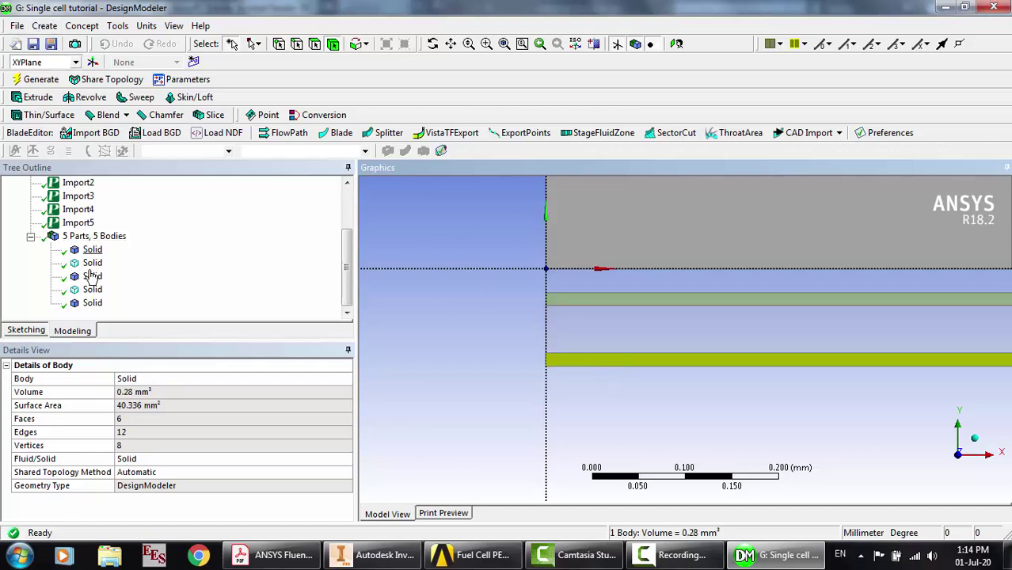
Set the cathode catalyst layer body's Fluid/Solid property to Fluid, then select the membrane body to check it
left_click(92, 302)
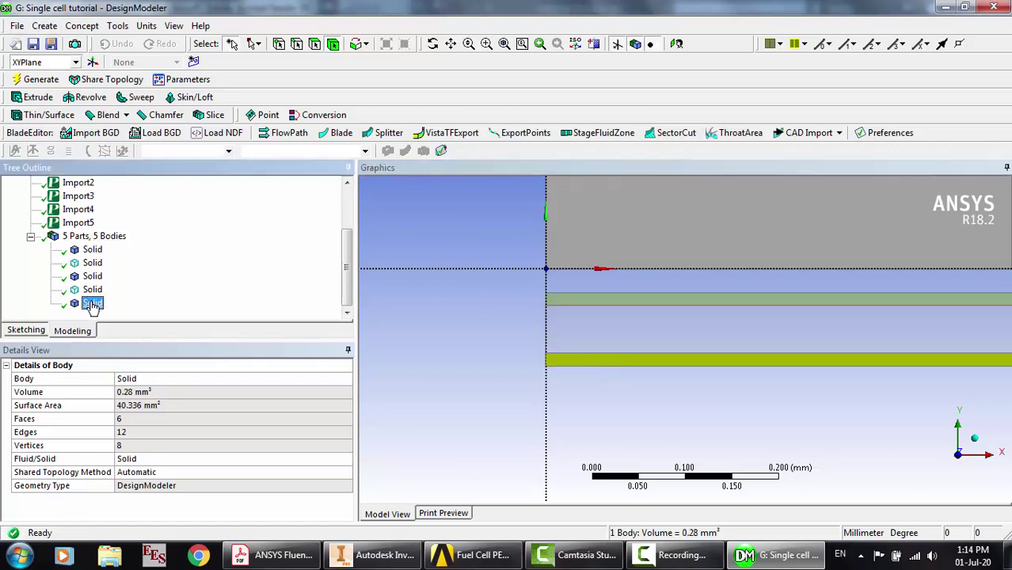
left_click(150, 460)
left_click(91, 289)
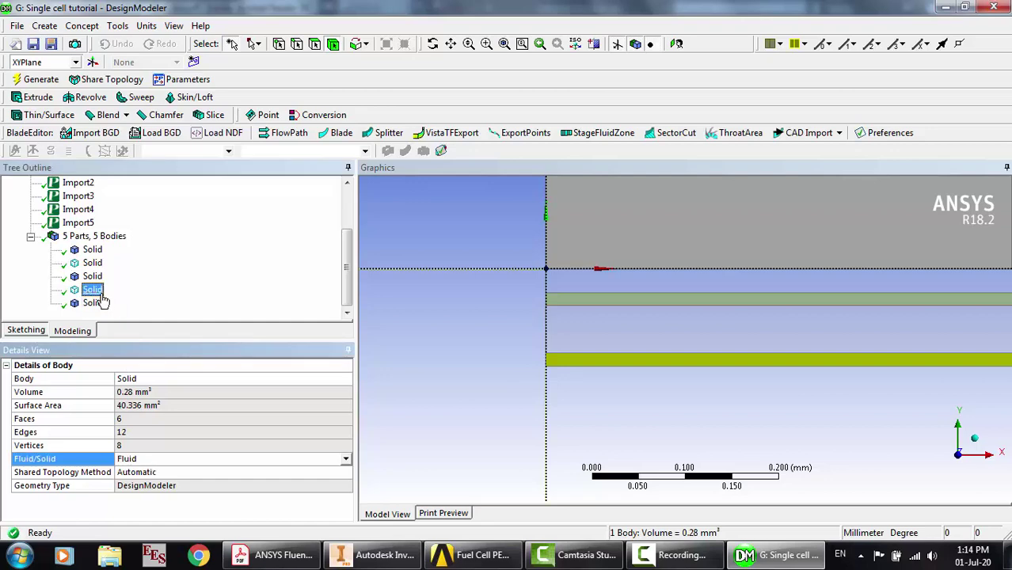
Start another external geometry import and open the Parasolid file Cathode Gas Diffusion Layer.x_t
left_click(18, 26)
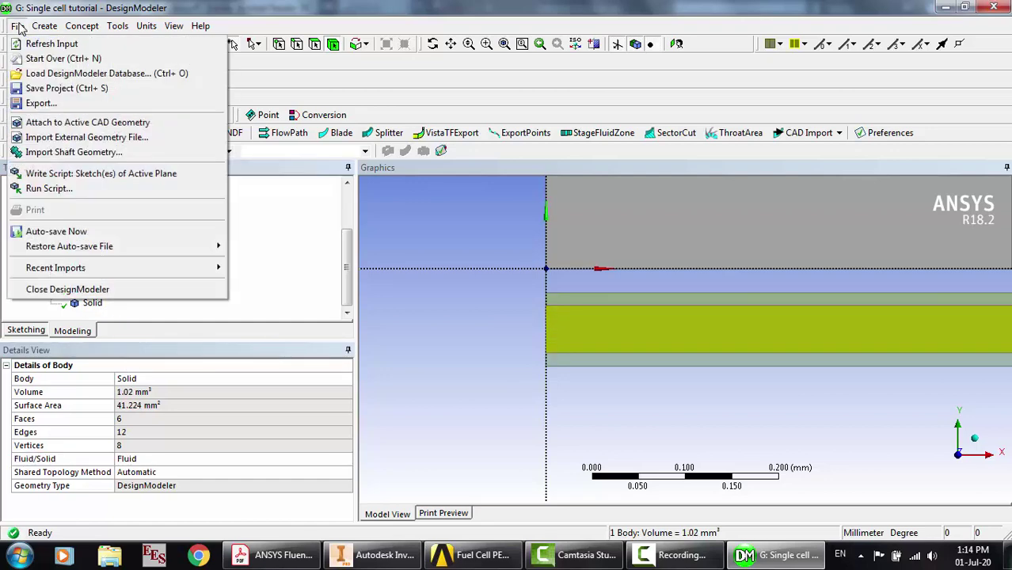
left_click(49, 140)
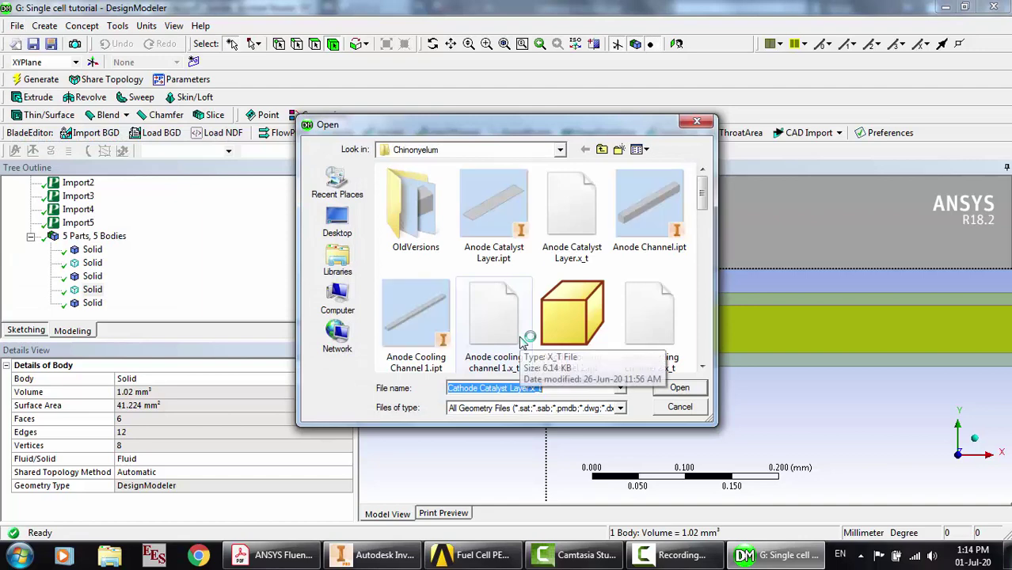
left_click(520, 341)
scroll(523, 340, "down", 2)
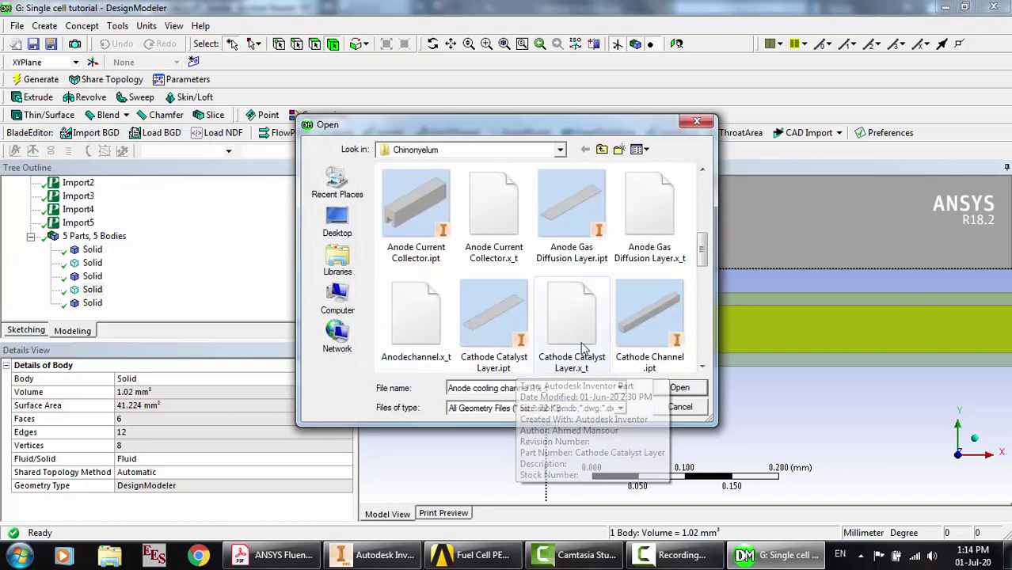
scroll(582, 349, "down", 1)
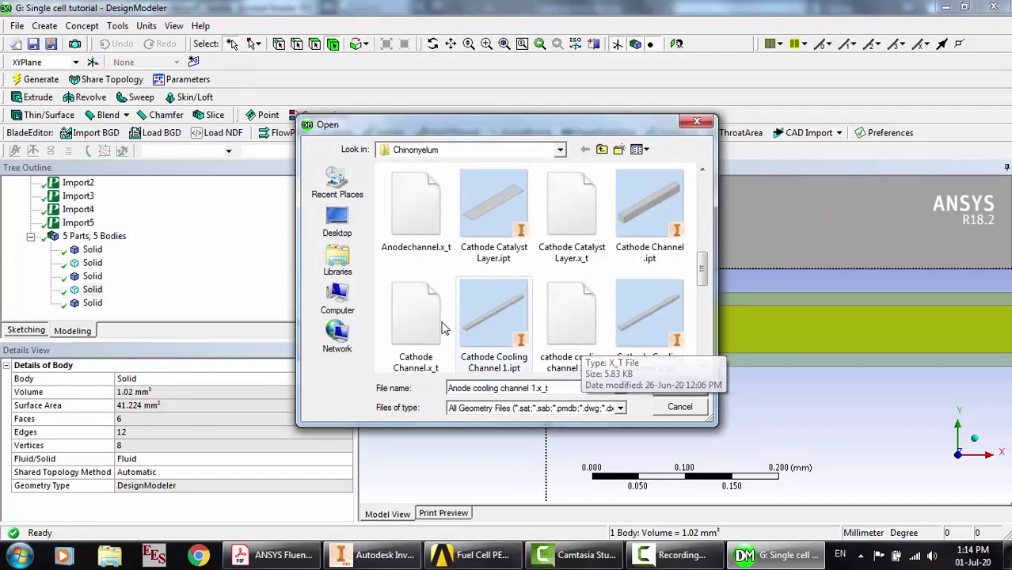
scroll(443, 329, "down", 1)
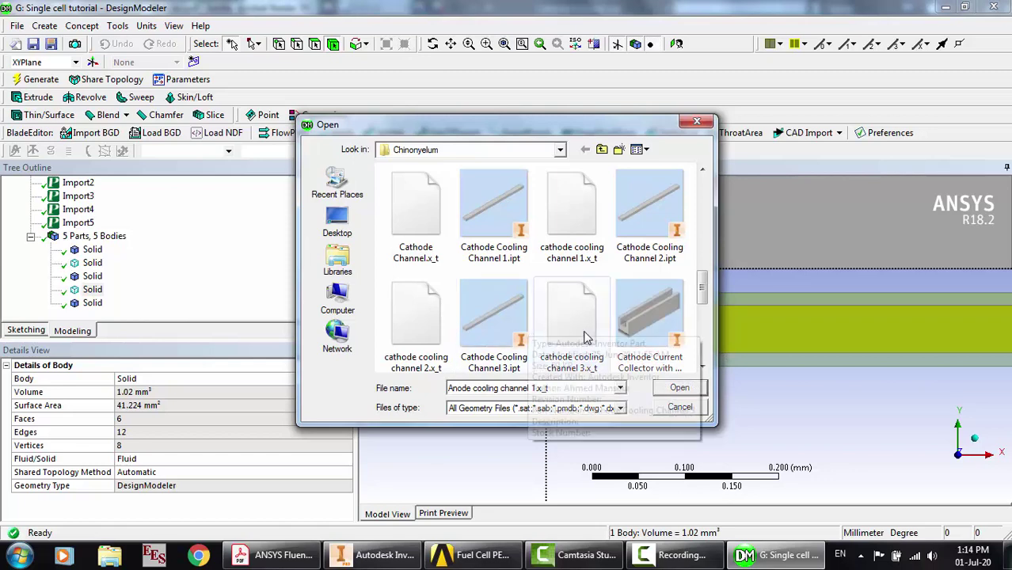
scroll(584, 336, "down", 1)
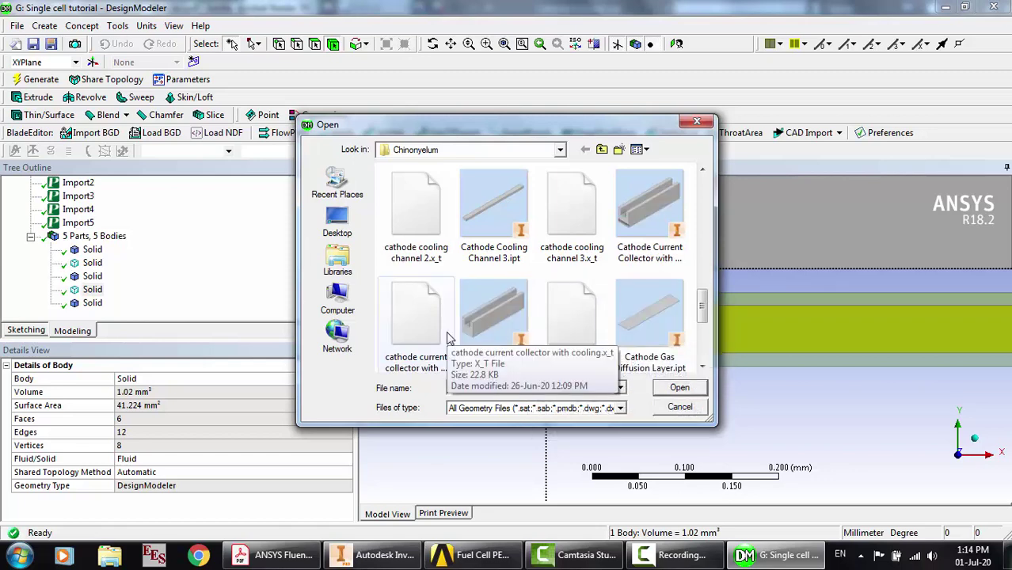
scroll(554, 265, "down", 1)
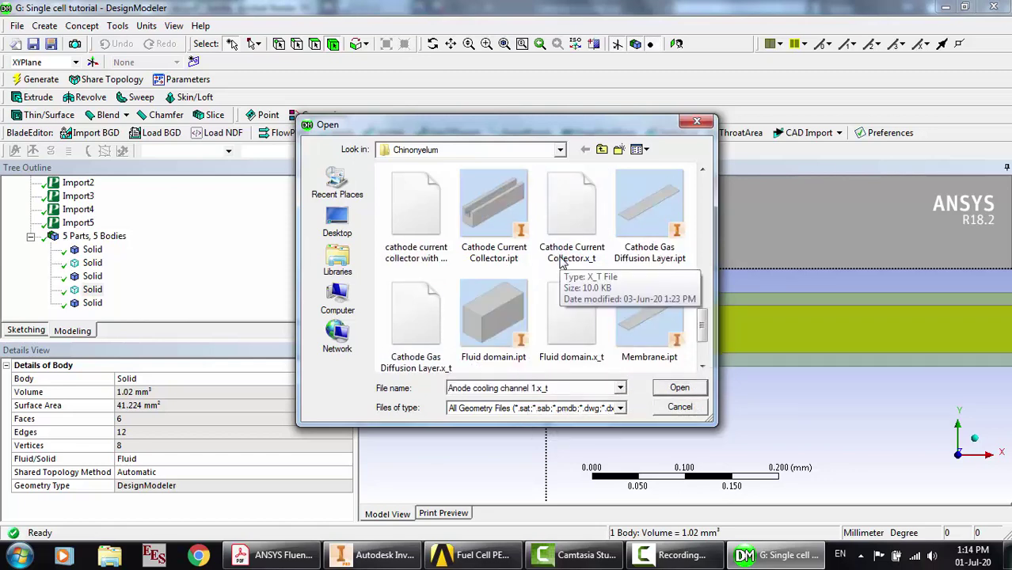
double_click(414, 323)
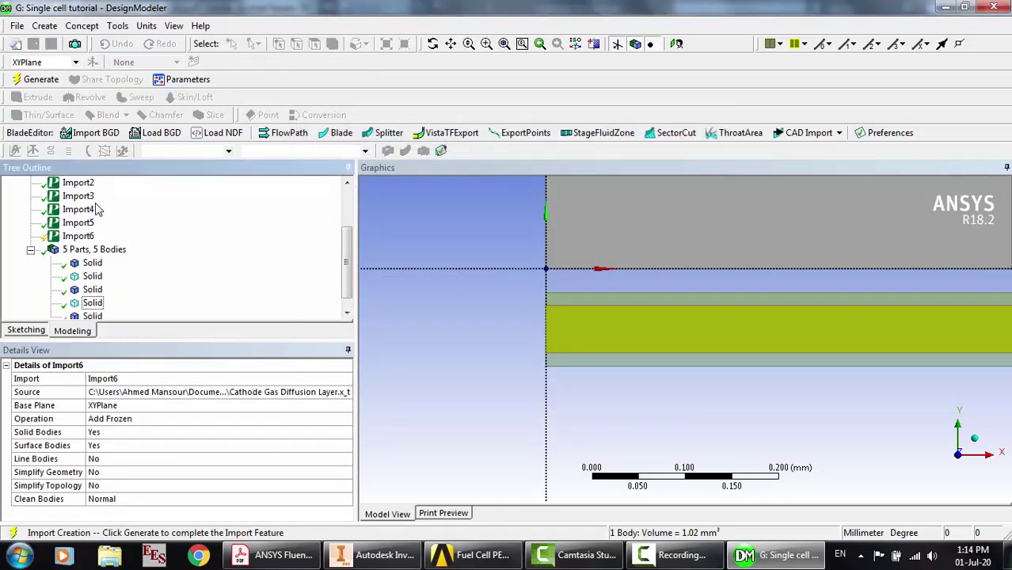
Include line bodies in the cathode gas diffusion layer import and generate it
scroll(151, 241, "up", 2)
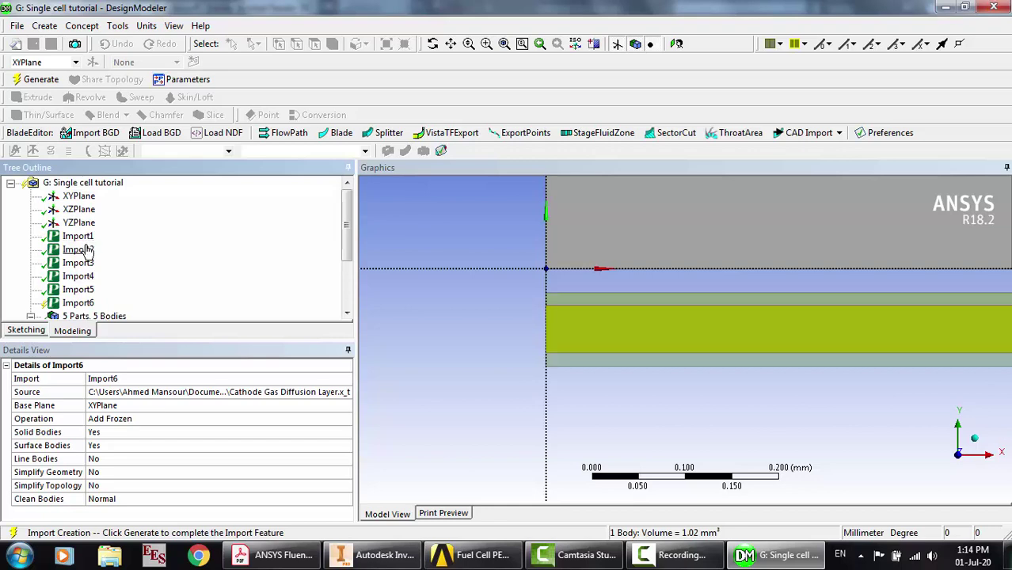
double_click(131, 461)
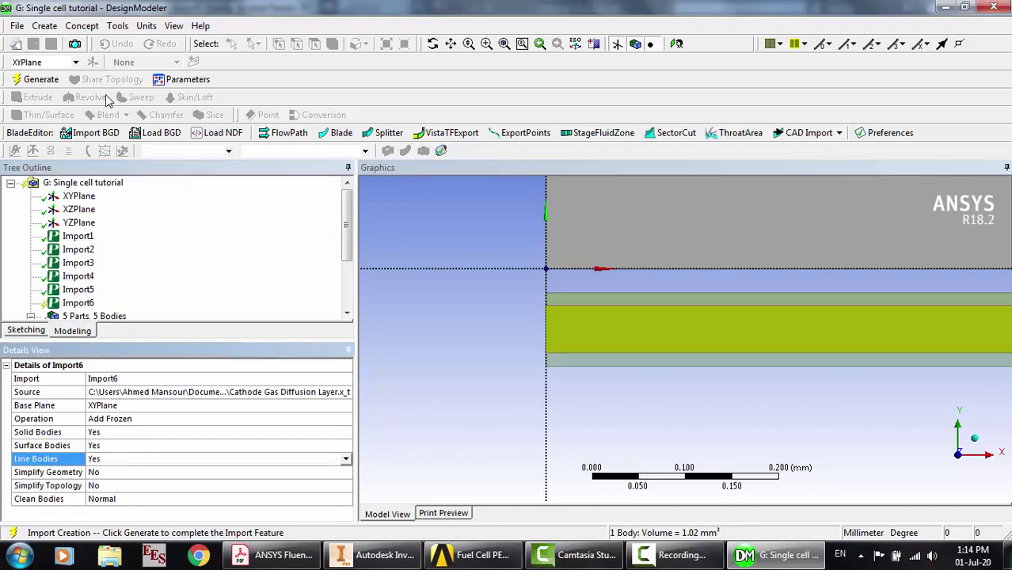
left_click(40, 79)
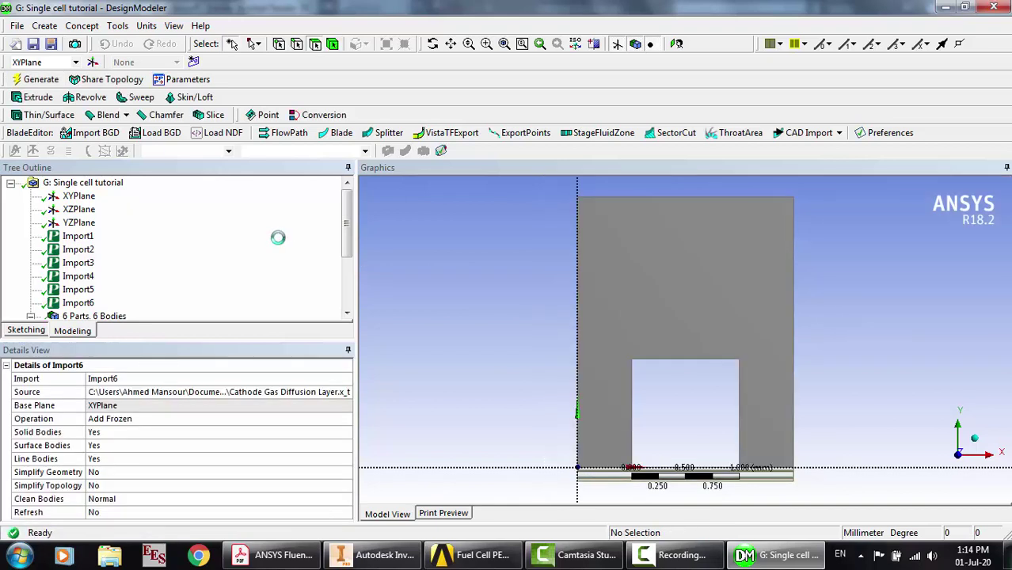
Inspect the layer stack up close, selecting bodies in turn from the anode current collector down to the cathode gas diffusion layer
left_click(486, 43)
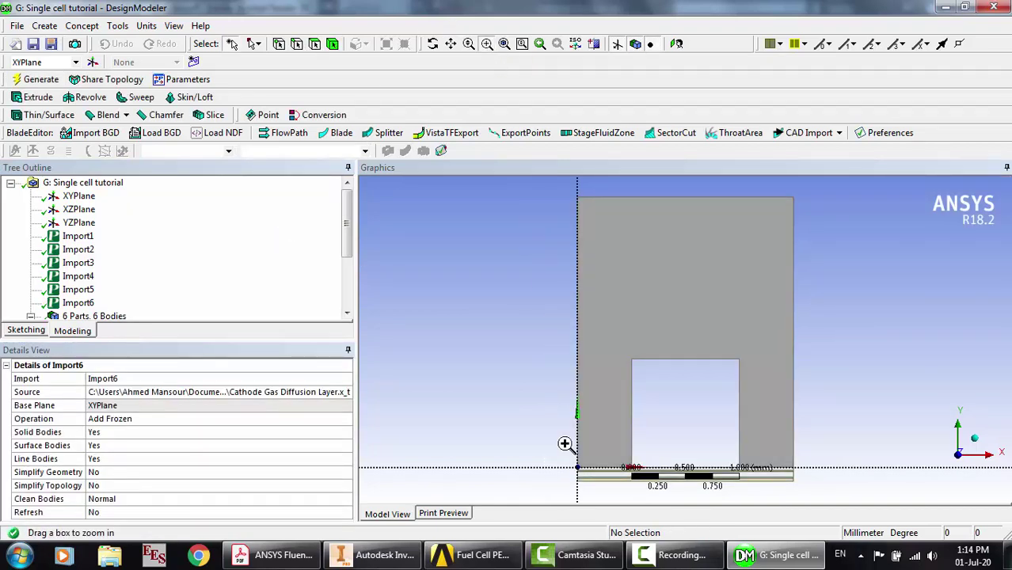
left_click_drag(560, 465, 665, 495)
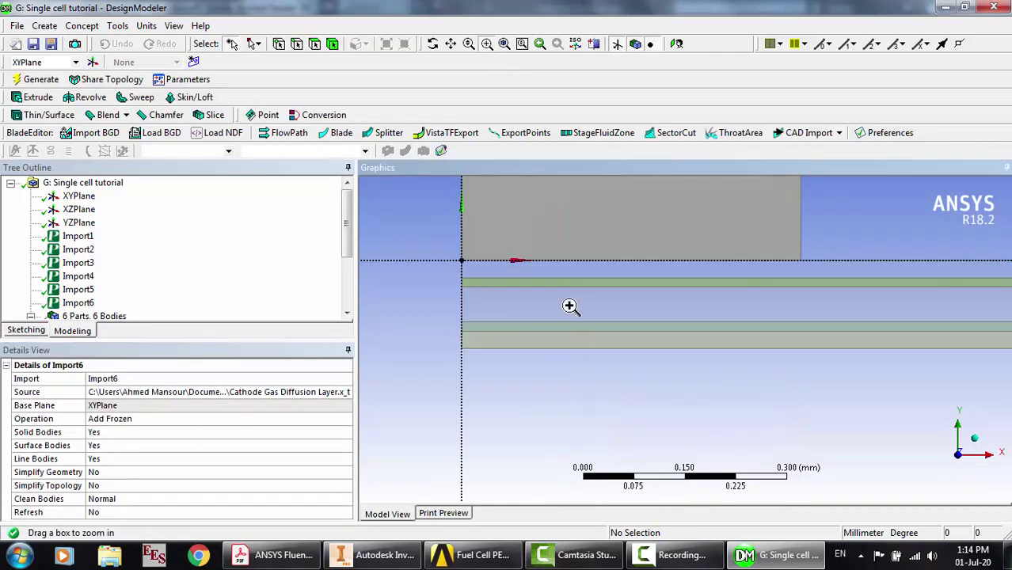
left_click(333, 43)
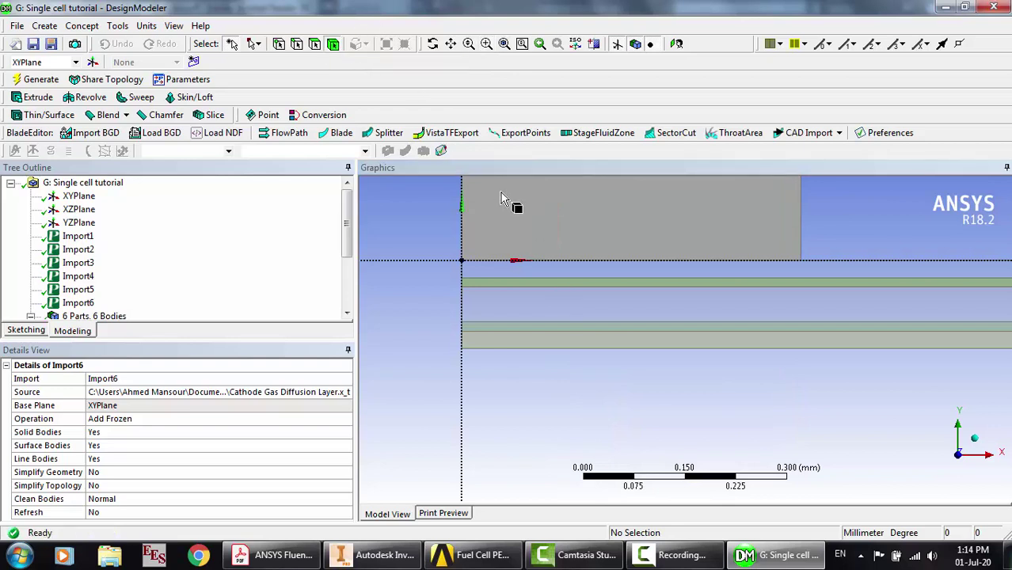
left_click(501, 198)
left_click(522, 275)
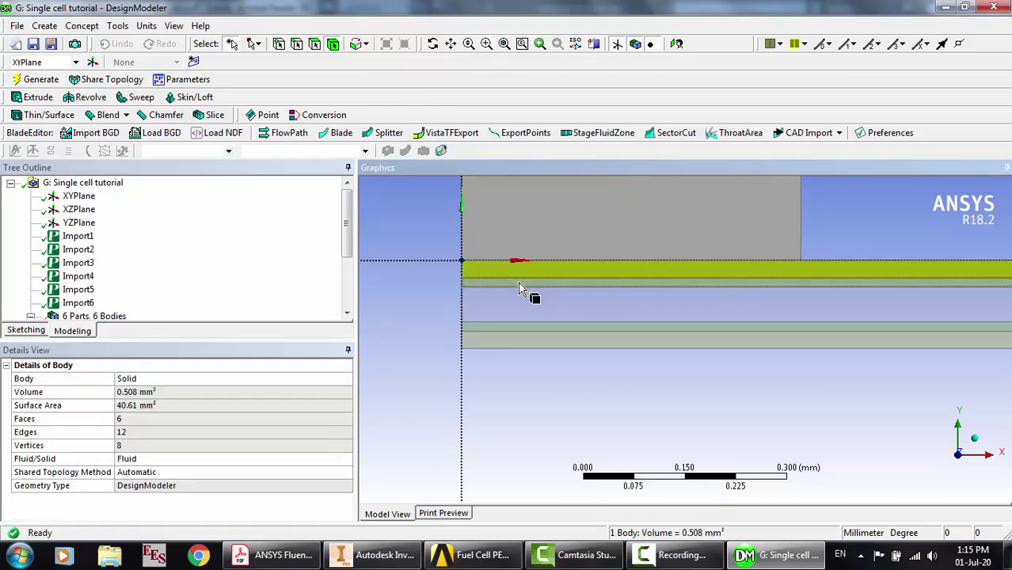
left_click(521, 282)
left_click(524, 295)
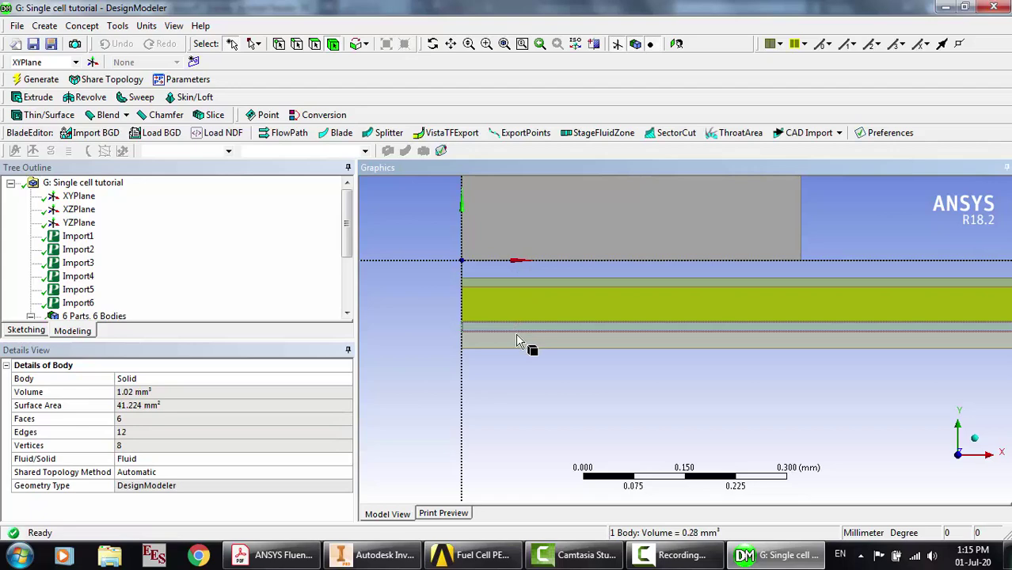
left_click(527, 342)
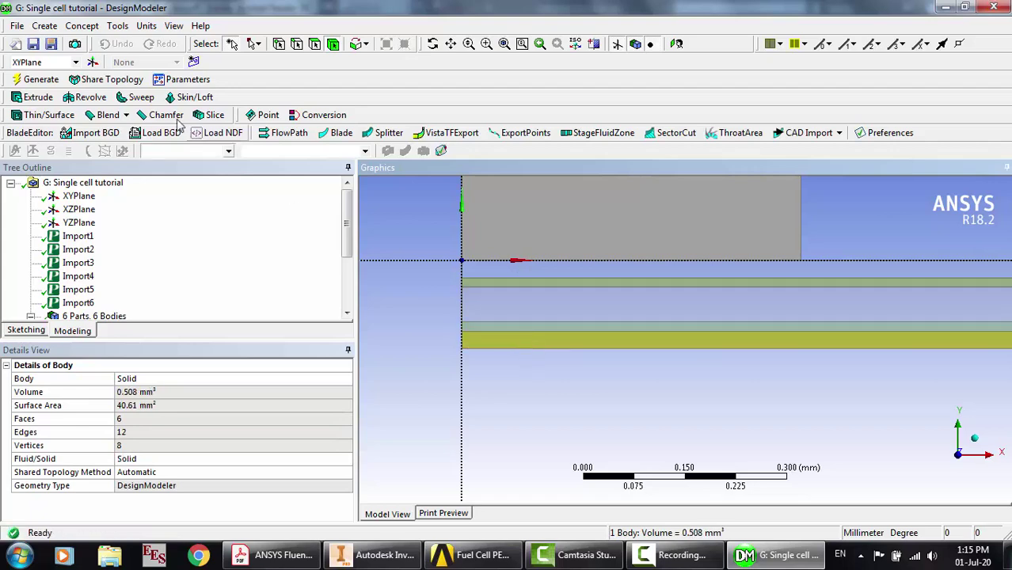
left_click(22, 27)
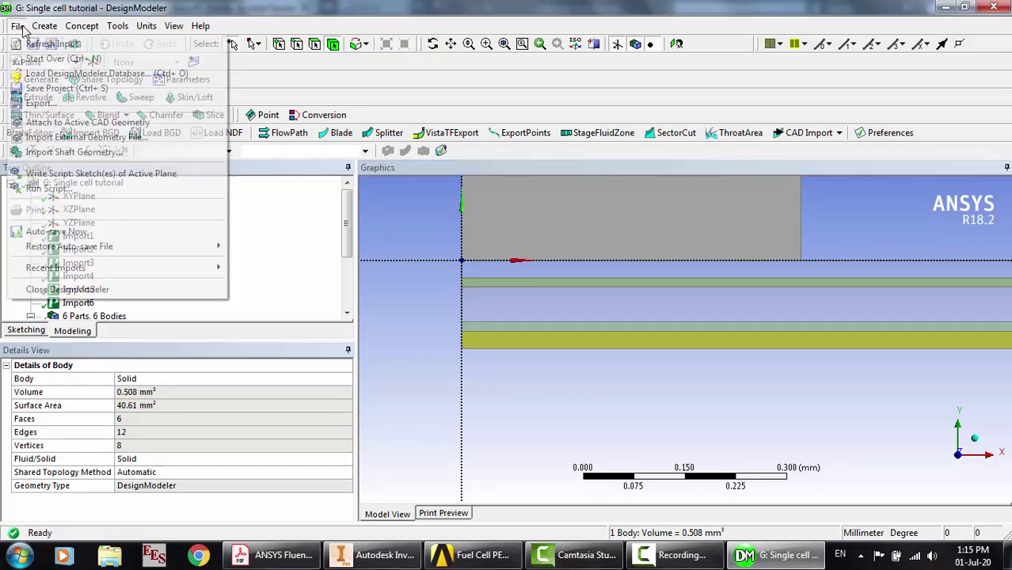
left_click(56, 140)
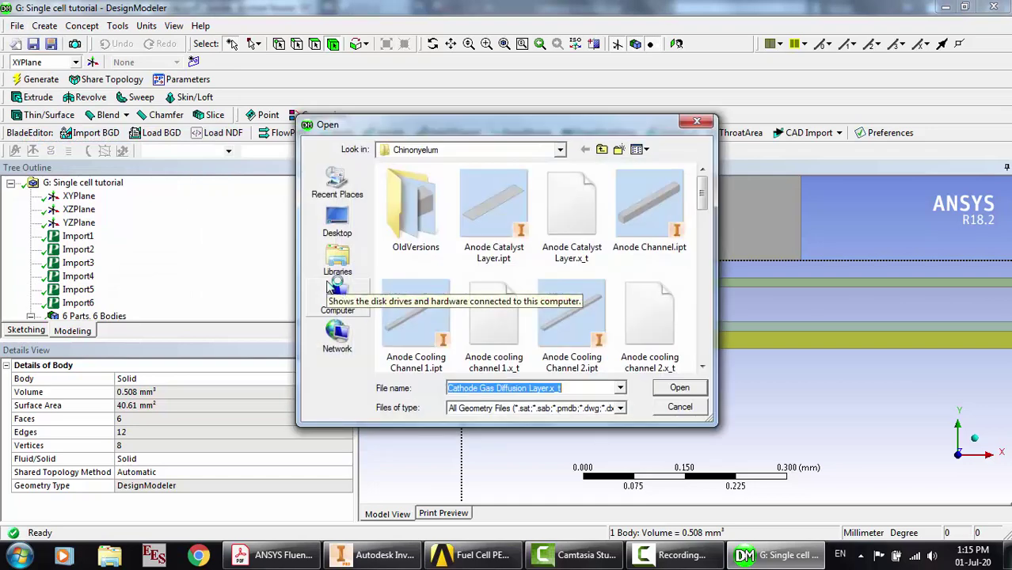
left_click(590, 273)
scroll(590, 273, "down", 5)
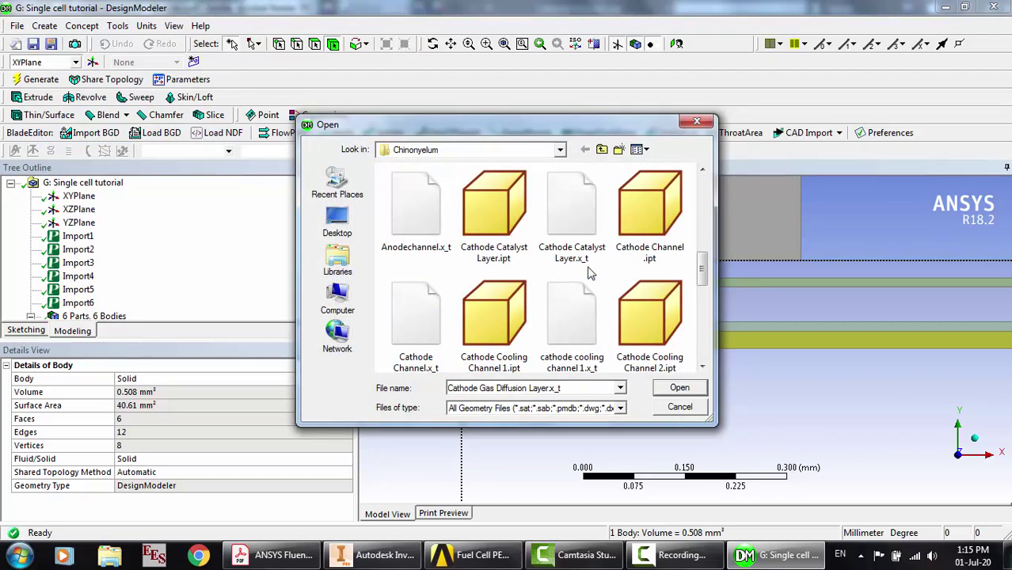
left_click(570, 231)
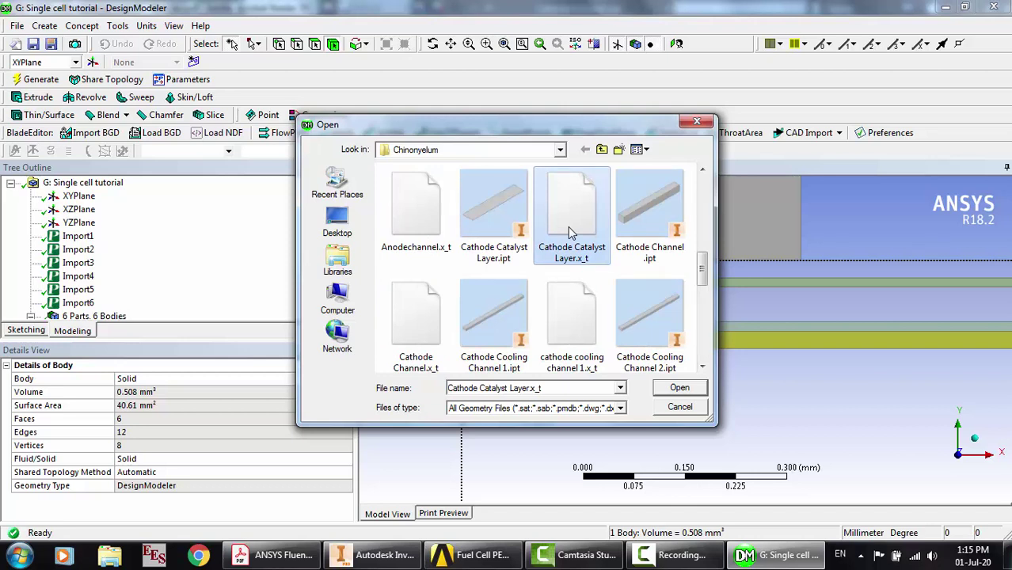
scroll(569, 231, "down", 1)
scroll(568, 232, "down", 1)
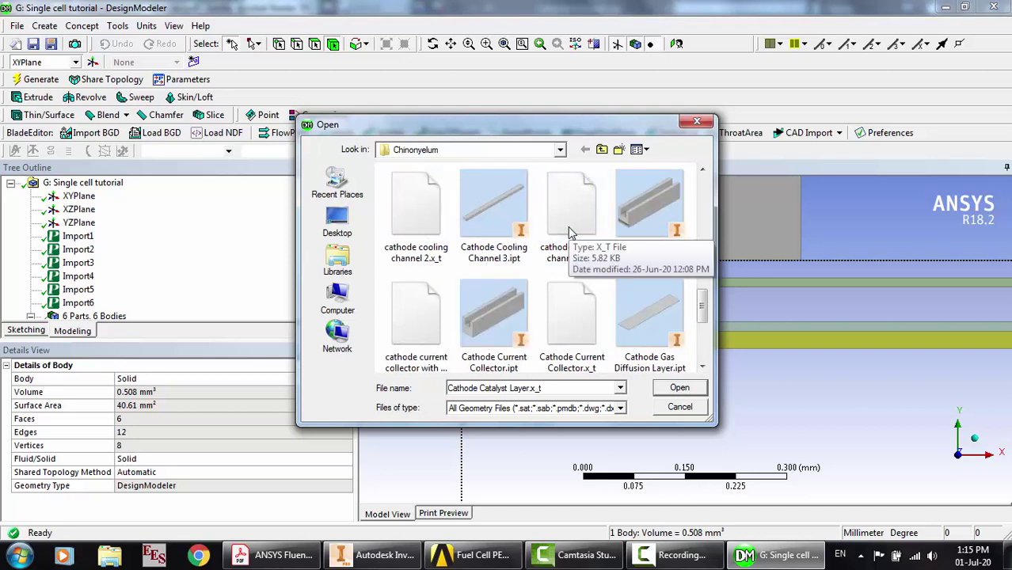
left_click(679, 406)
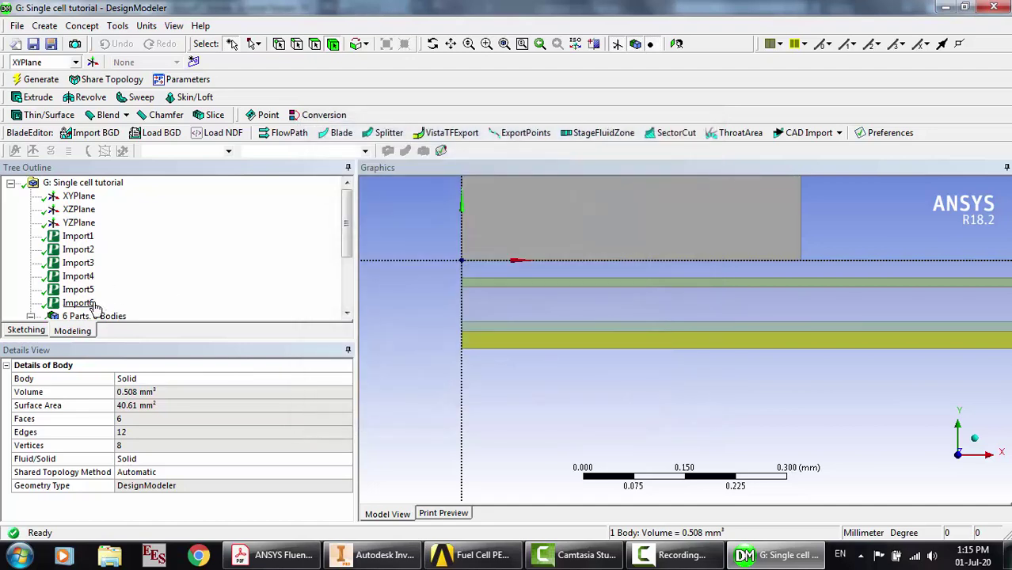
Check which layers the two most recent imports contain by reviewing their details and highlighted bodies
left_click(79, 303)
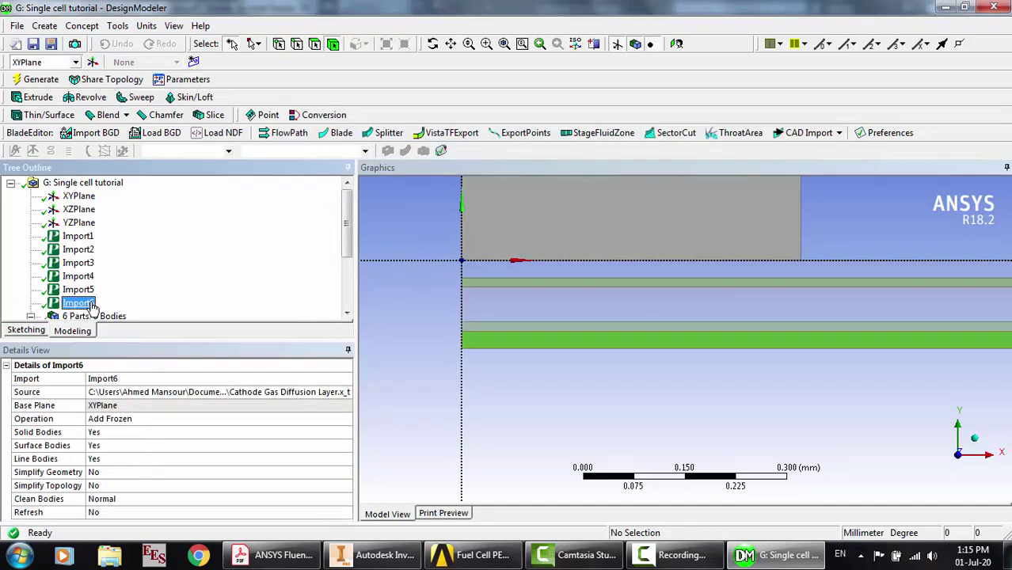
key("Up")
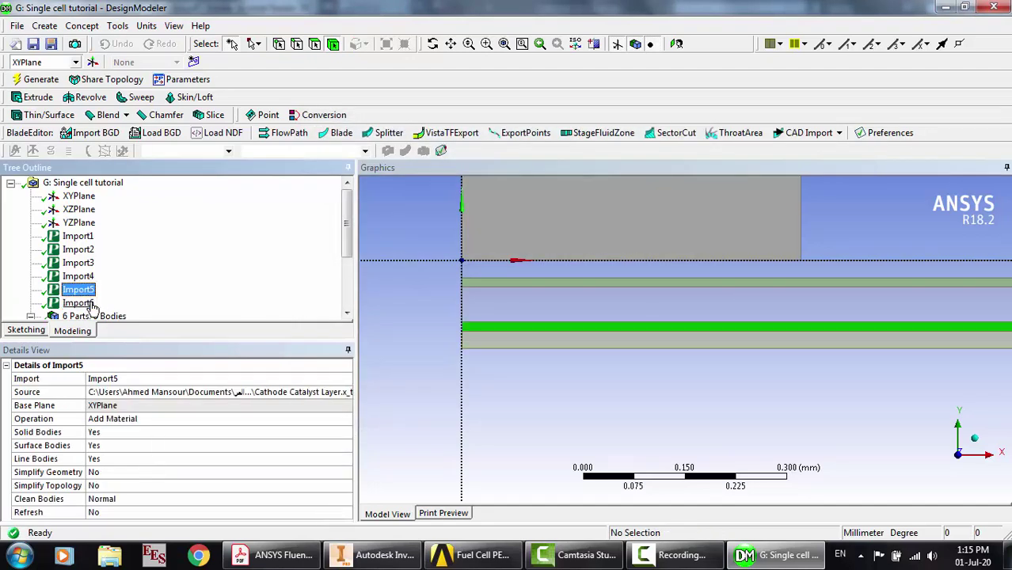
key("Down")
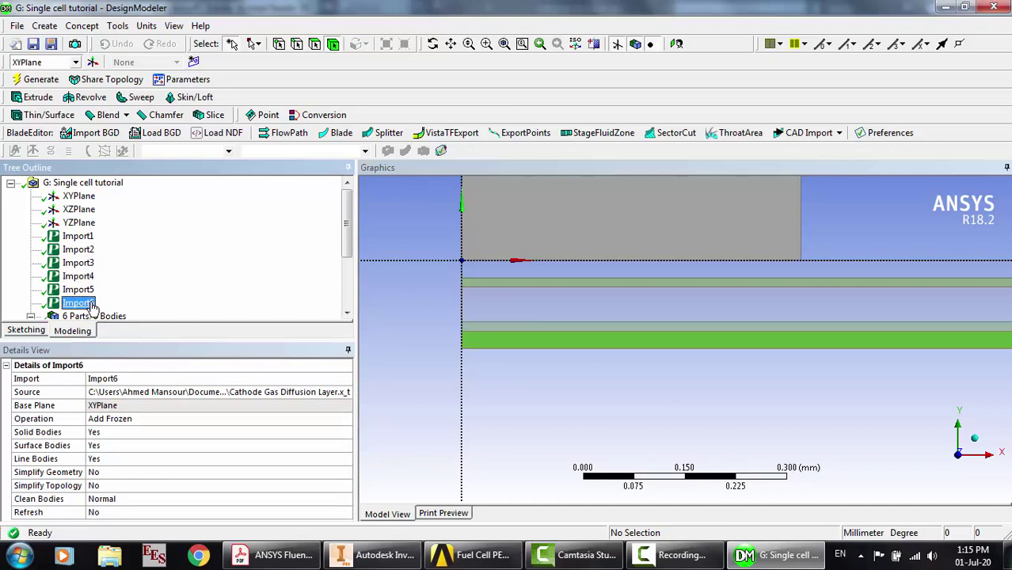
Start an external geometry import and open the Parasolid file Cathode Current Collector.x_t
left_click(17, 26)
left_click(87, 136)
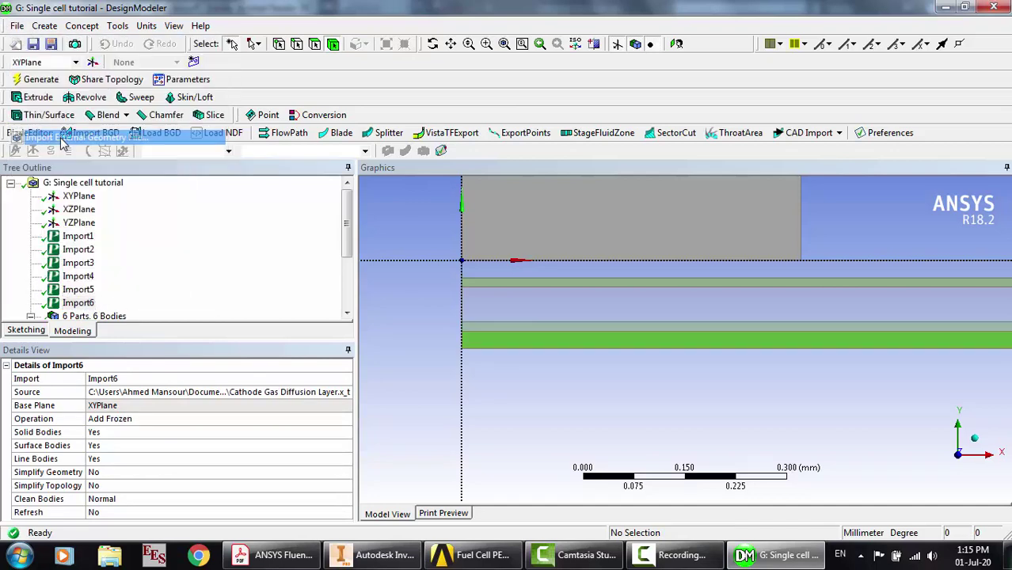
left_click(601, 321)
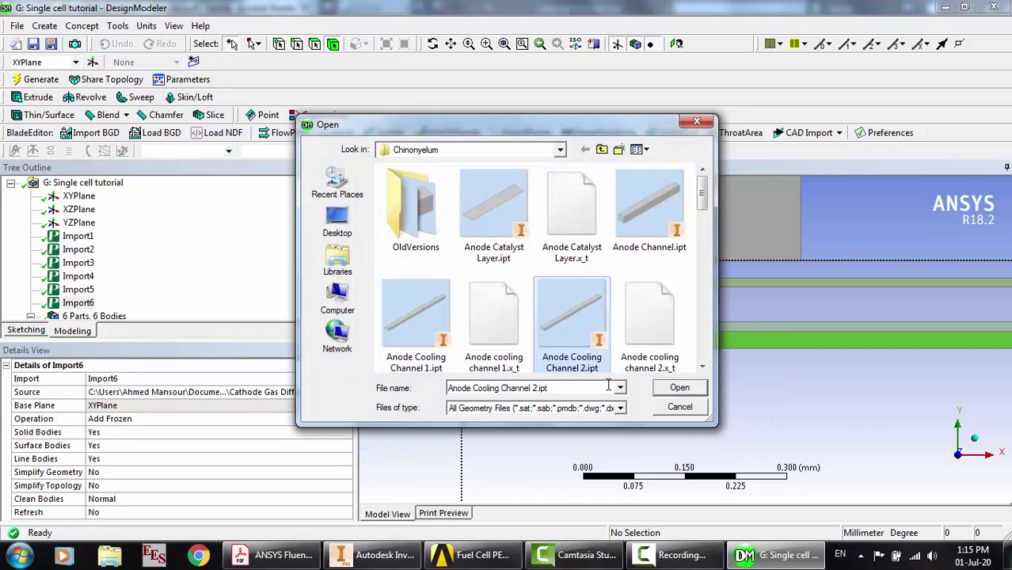
scroll(606, 332, "down", 3)
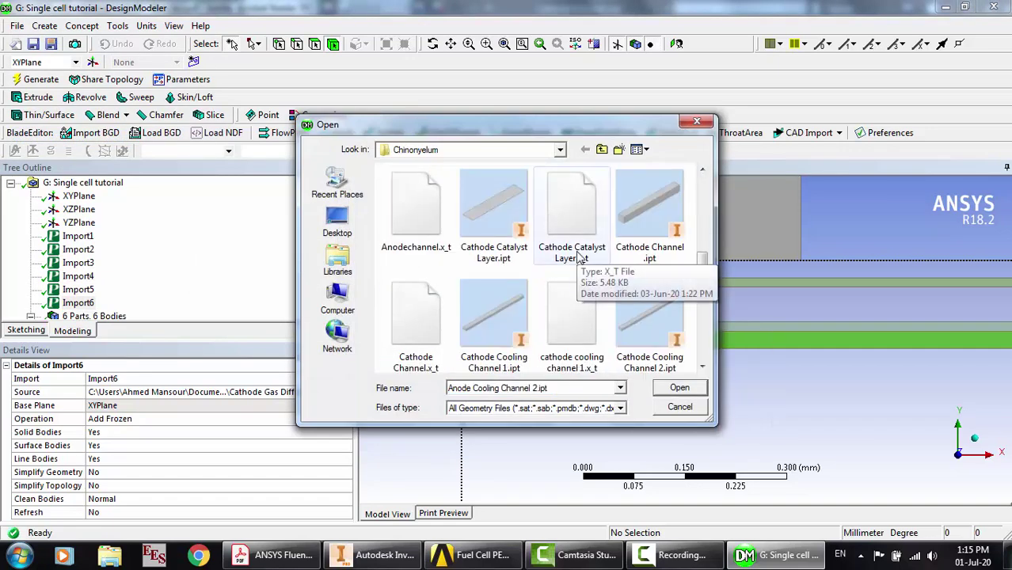
scroll(582, 293, "down", 1)
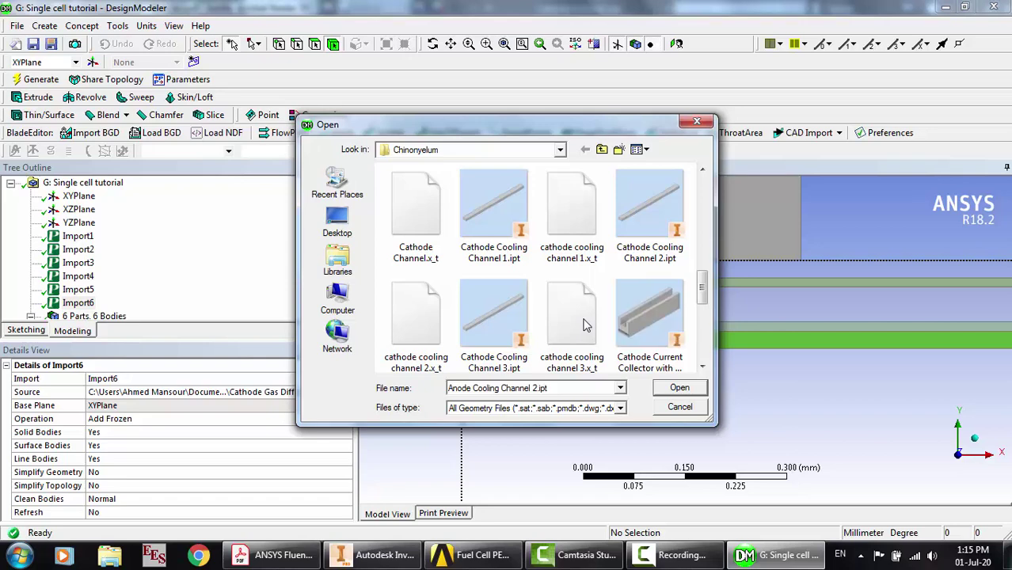
scroll(585, 324, "down", 1)
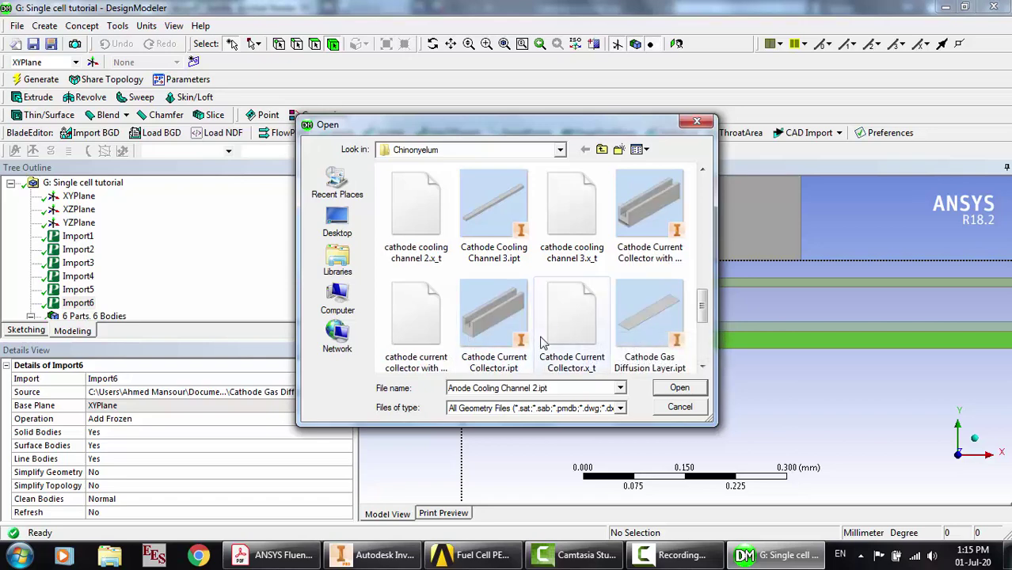
double_click(578, 346)
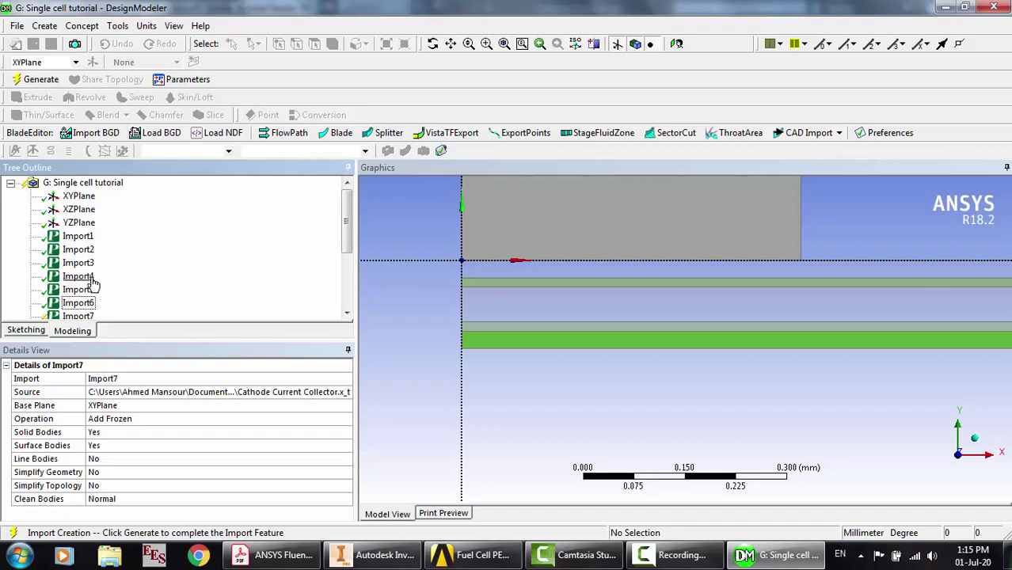
Include line bodies in the cathode current collector import, generate it, and bring the body list into view
left_click(113, 464)
left_click(114, 472)
left_click(185, 203)
scroll(184, 219, "down", 1)
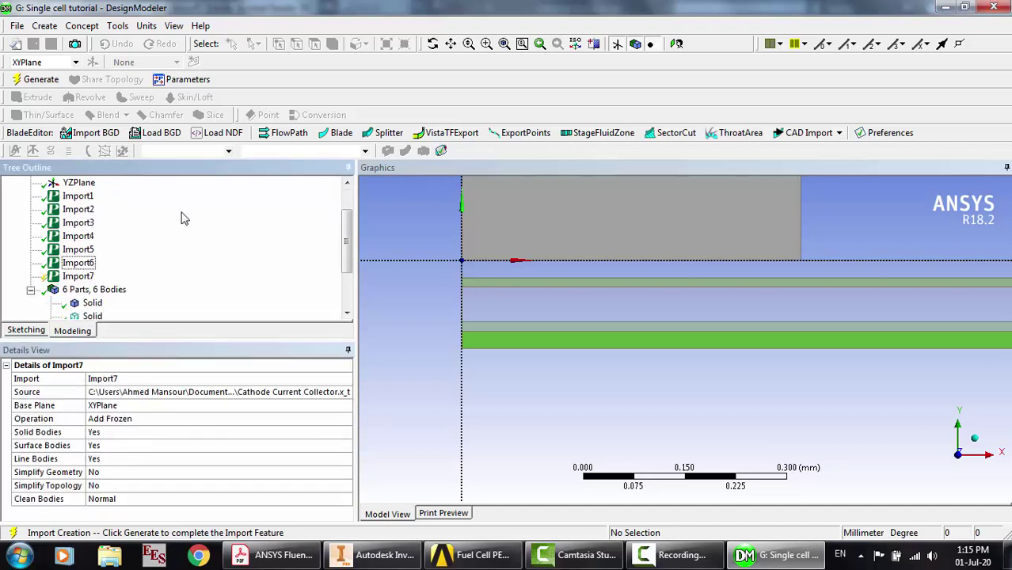
left_click(33, 82)
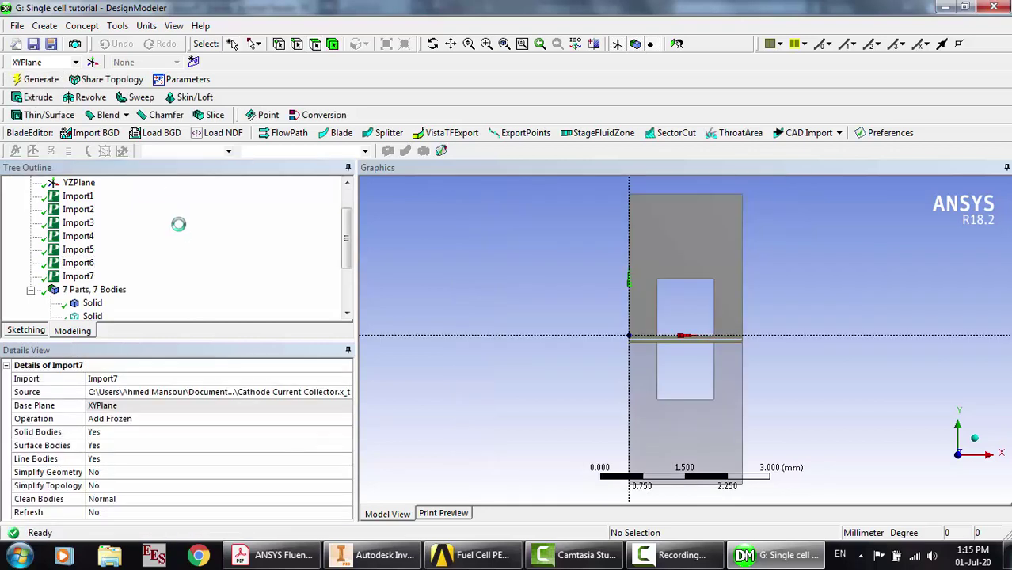
scroll(179, 226, "down", 2)
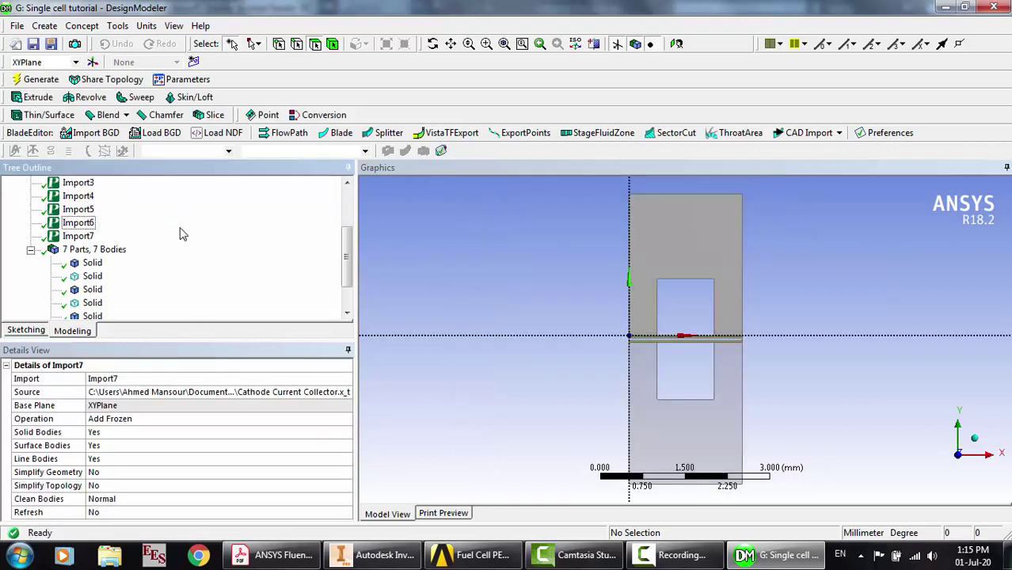
Set the cathode gas diffusion layer body to Fluid
left_click(486, 44)
left_click_drag(600, 313, 769, 498)
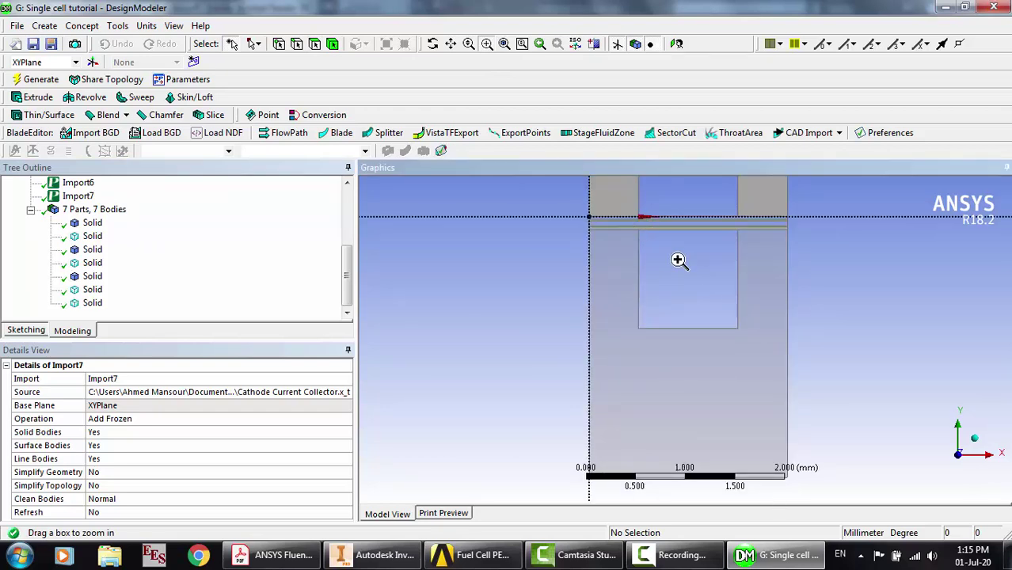
left_click(91, 289)
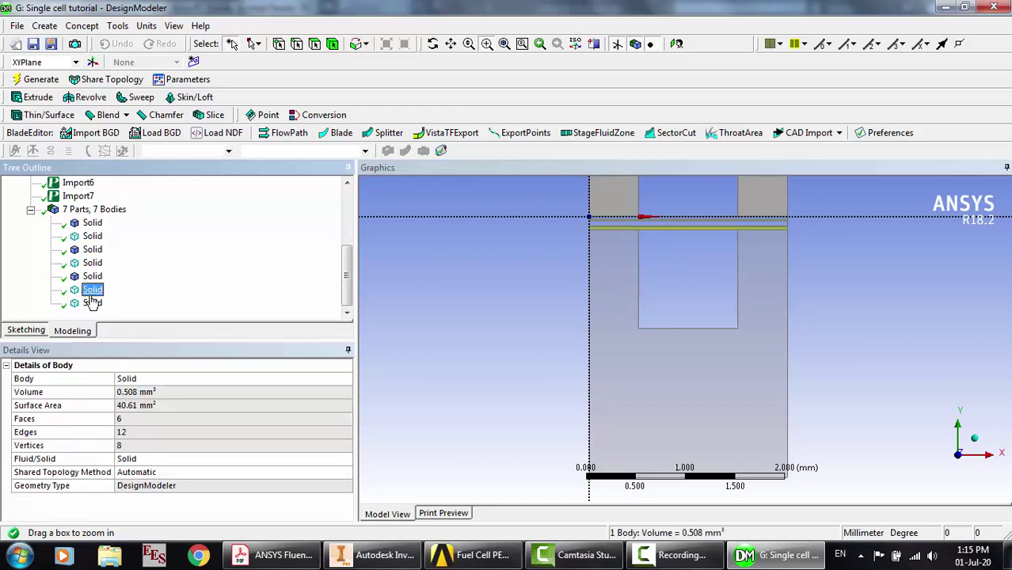
left_click(159, 459)
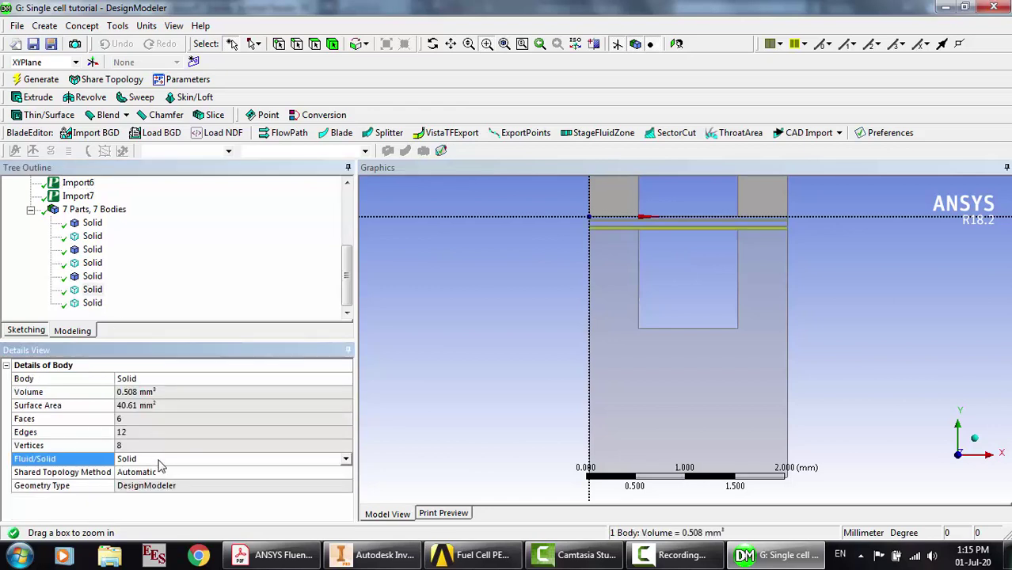
Check the cathode current collector's Fluid/Solid setting and go through the listed bodies one by one
left_click(92, 304)
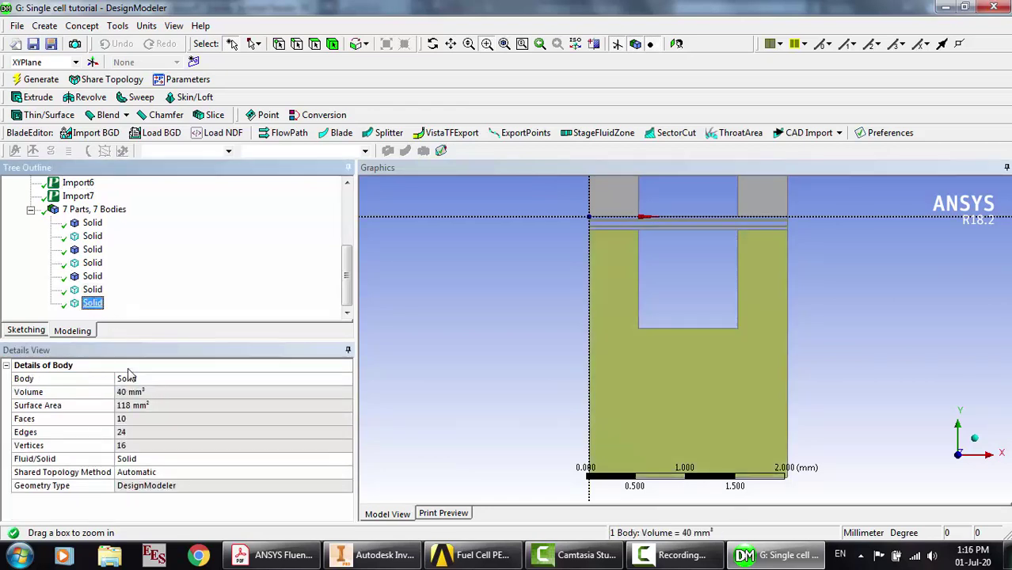
left_click(164, 463)
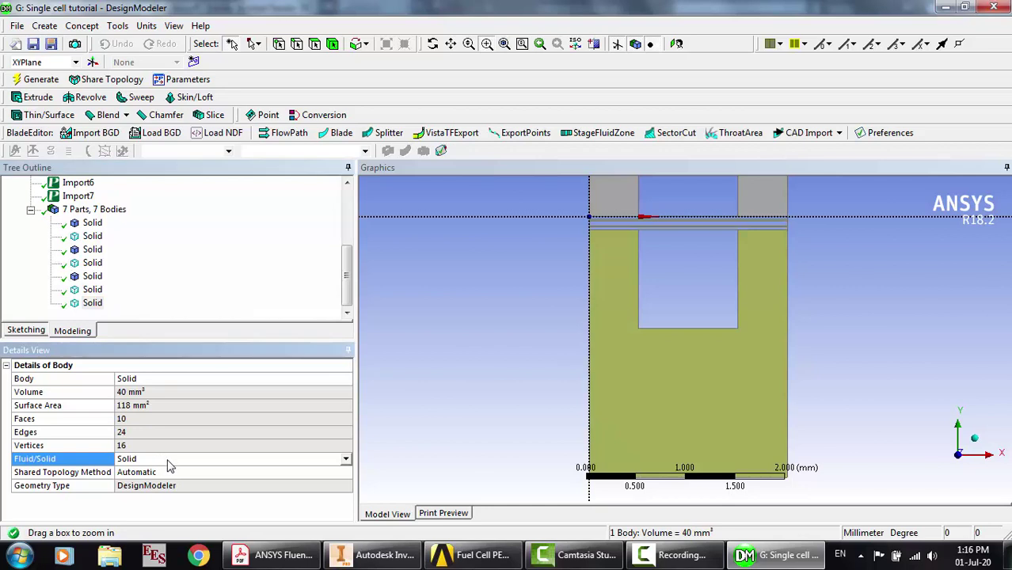
left_click(92, 224)
key("Down")
key("Down")
key("Down")
key("Down")
key("Down")
key("Down")
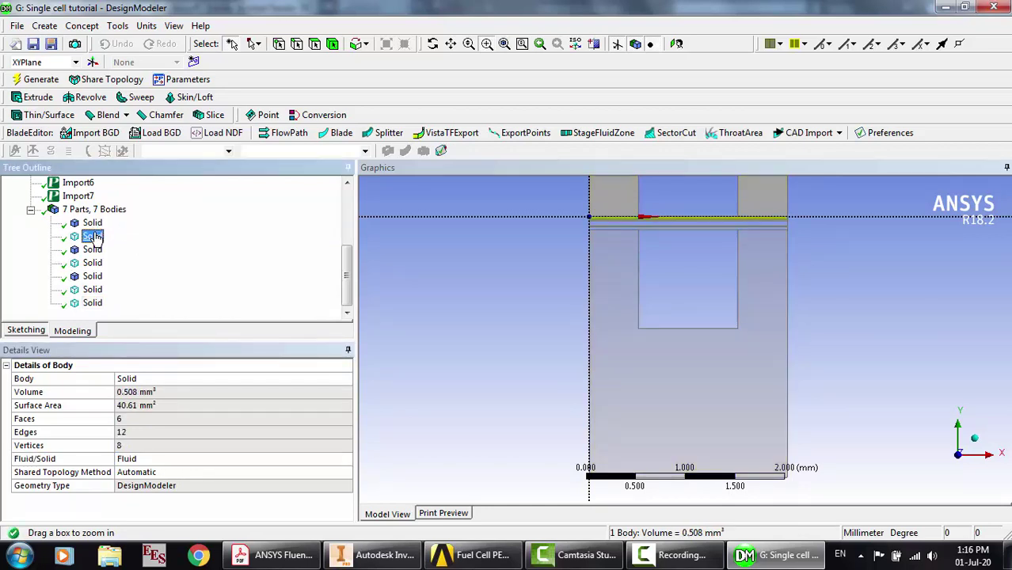
key("Up")
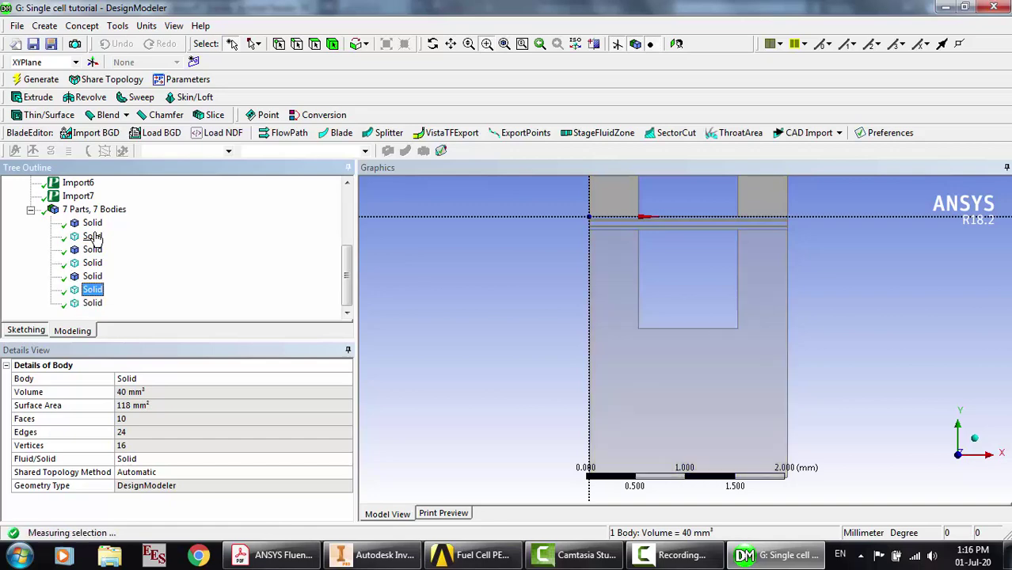
Start an external geometry import and open the Parasolid file Anodechannel.x_t
left_click(16, 26)
left_click(68, 139)
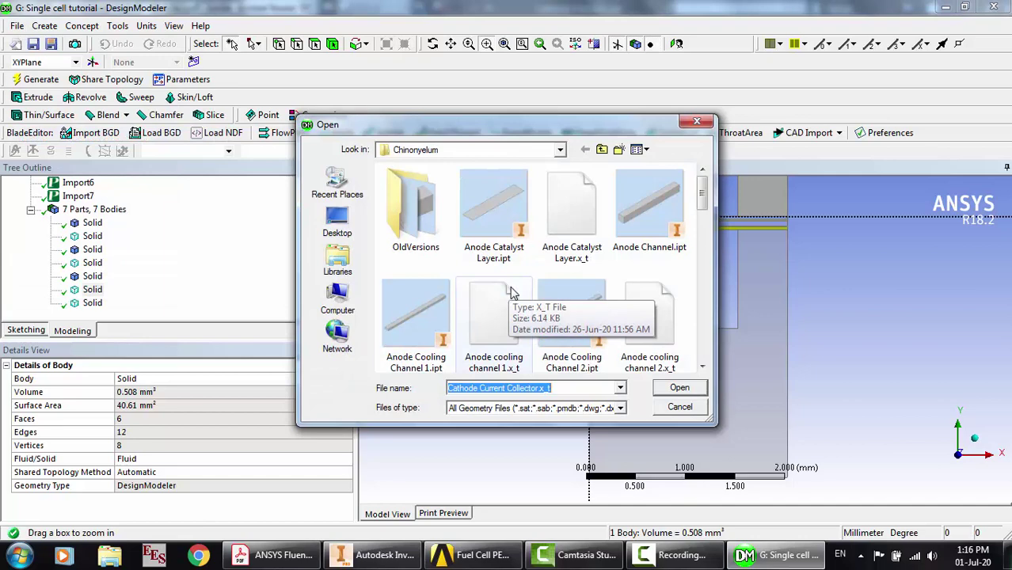
left_click(600, 285)
left_click(649, 316)
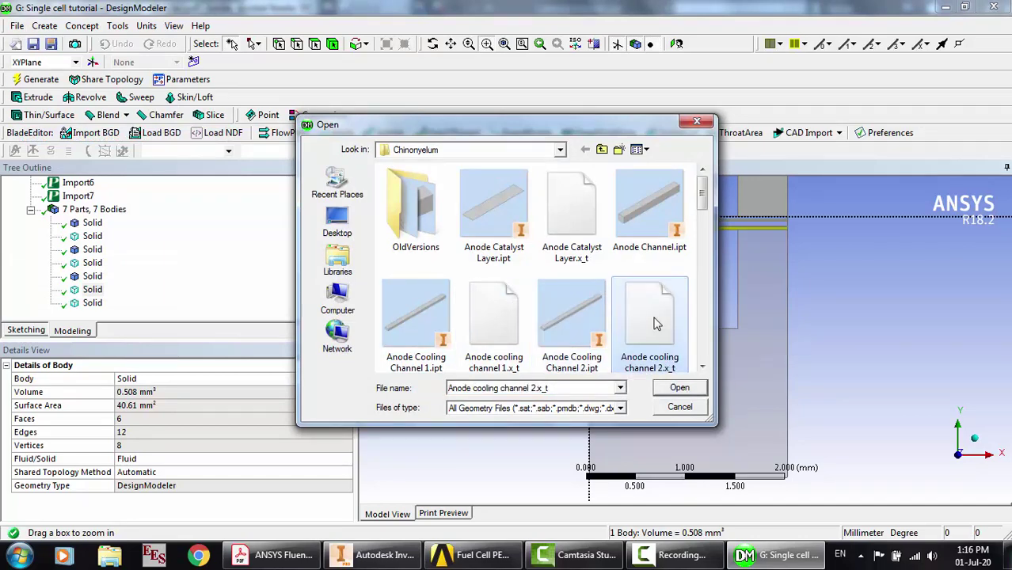
scroll(654, 323, "down", 2)
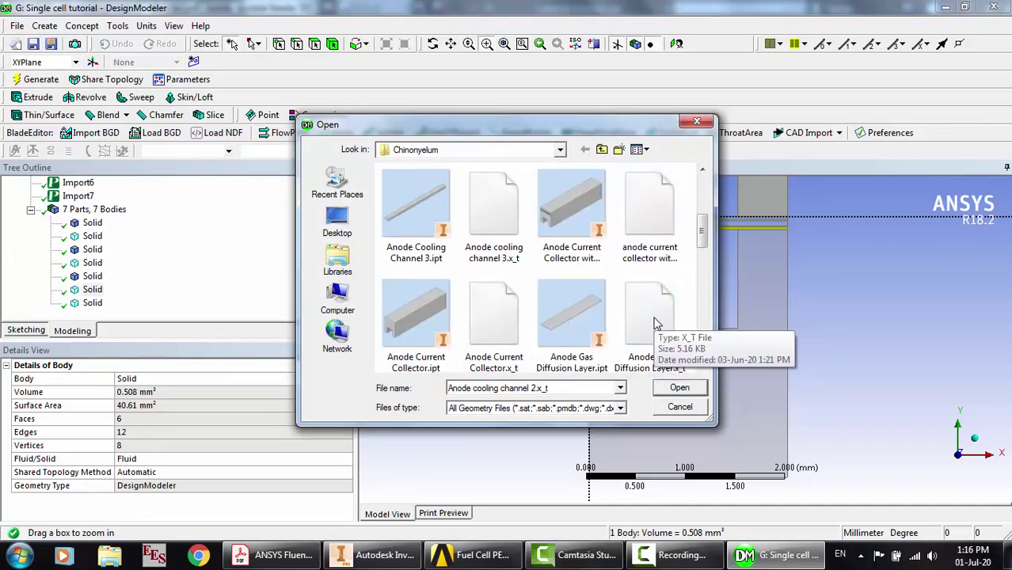
scroll(655, 323, "down", 1)
left_click(494, 313)
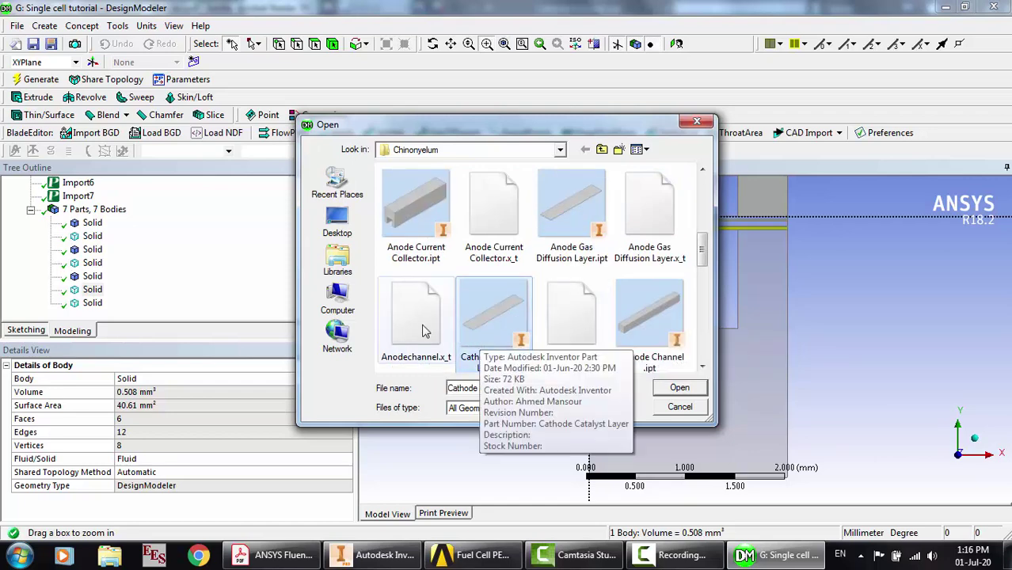
scroll(422, 331, "down", 1)
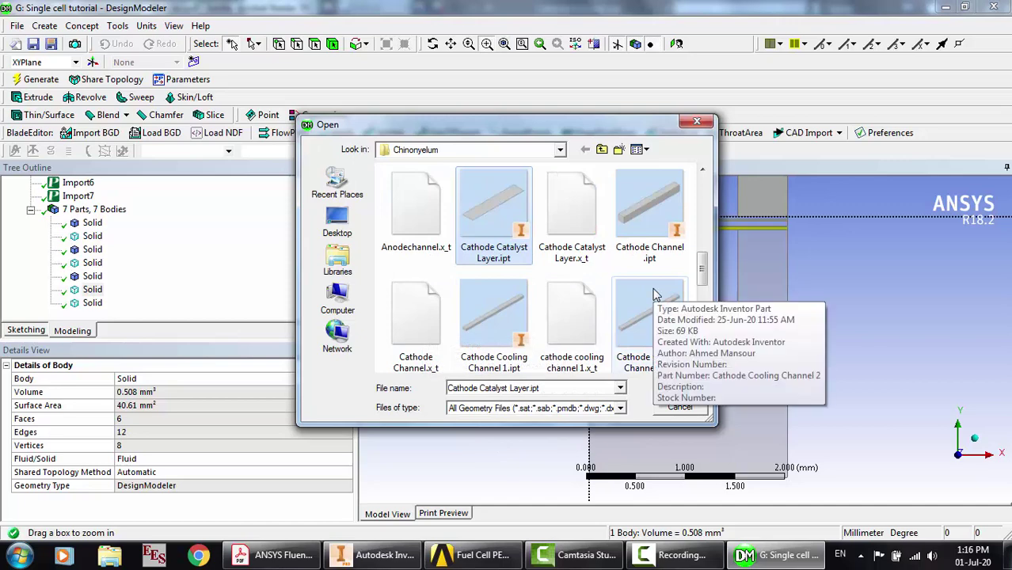
left_click(437, 249)
double_click(436, 248)
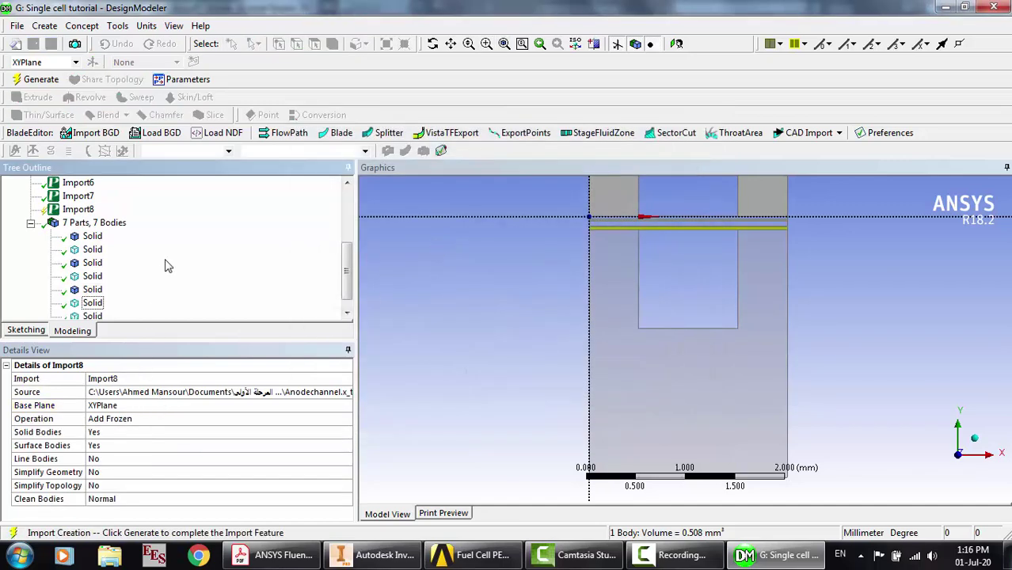
Include line bodies in the anode channel import and generate it
scroll(168, 264, "up", 1)
scroll(167, 266, "down", 1)
scroll(167, 266, "up", 2)
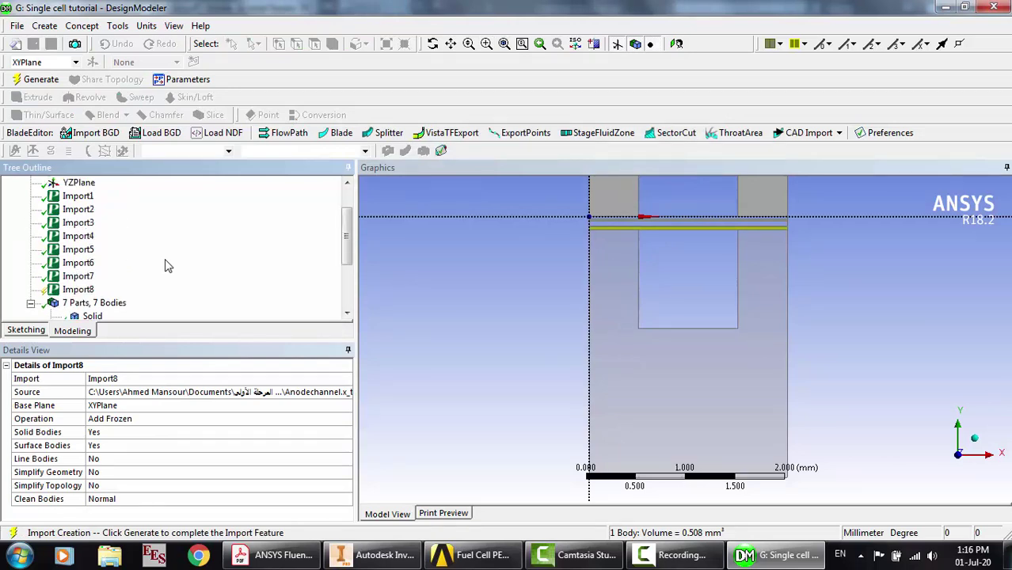
scroll(167, 266, "down", 1)
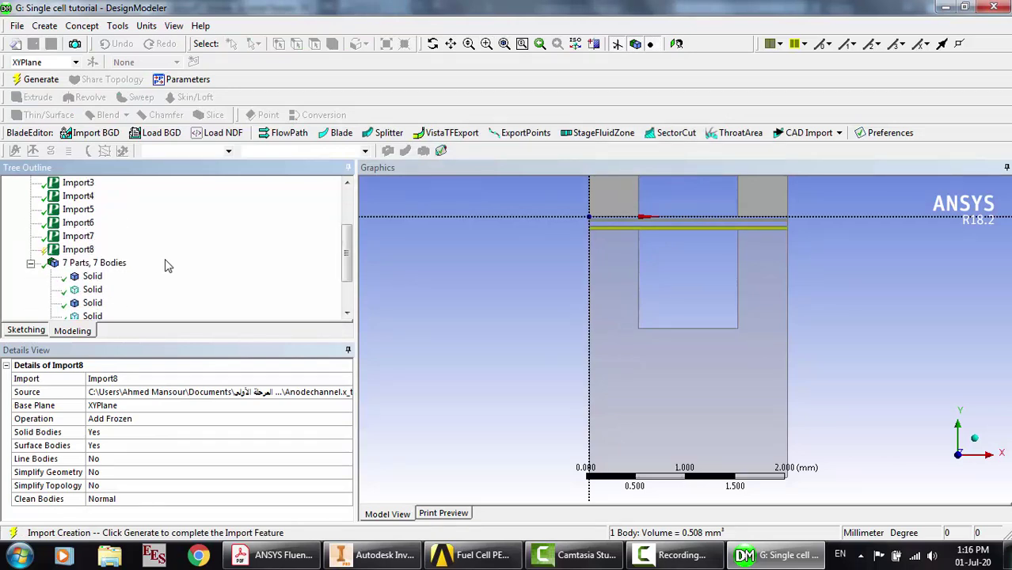
double_click(133, 460)
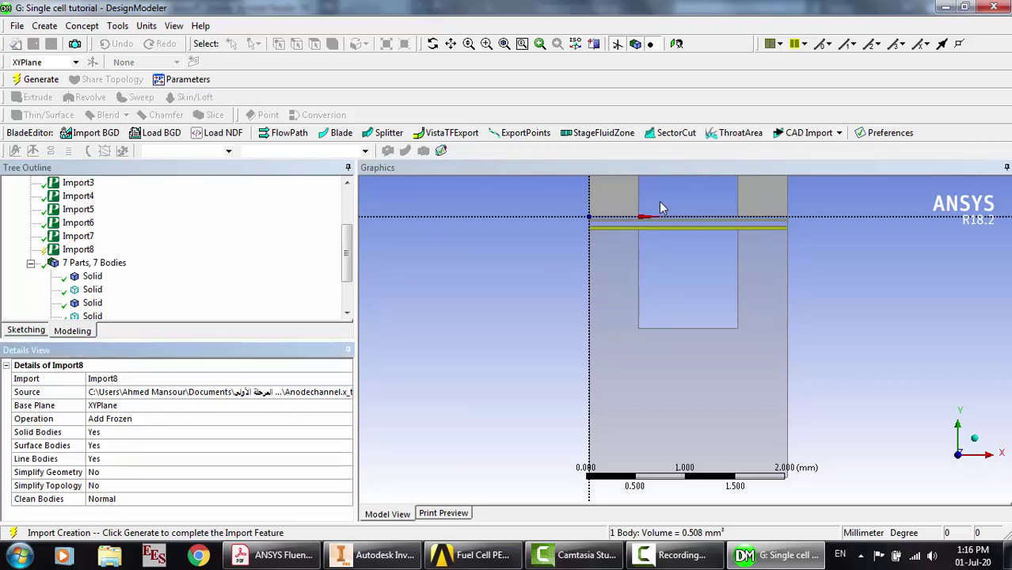
left_click(40, 79)
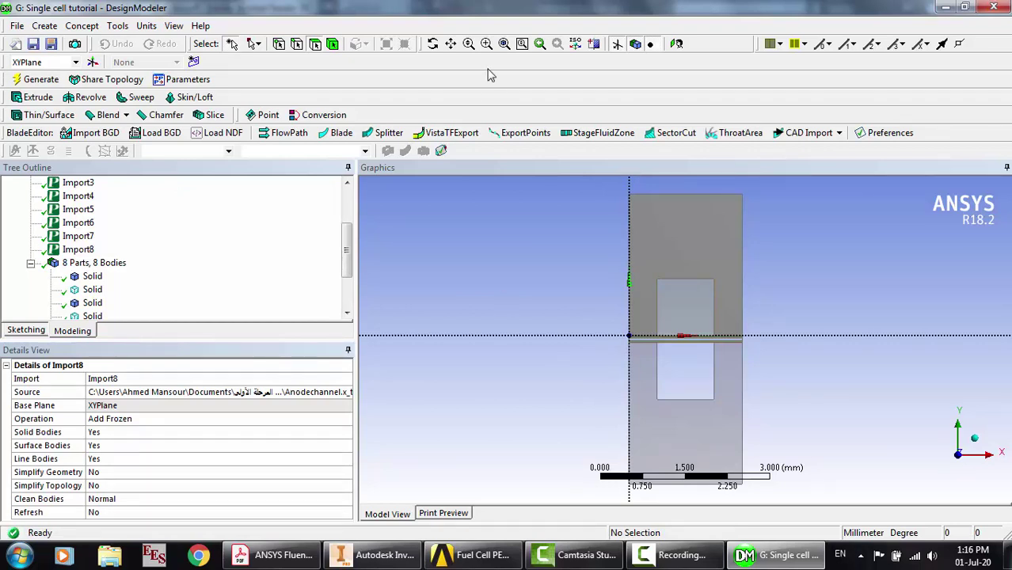
Identify the anode channel body inside the upper current collector and set it to Fluid
left_click(486, 44)
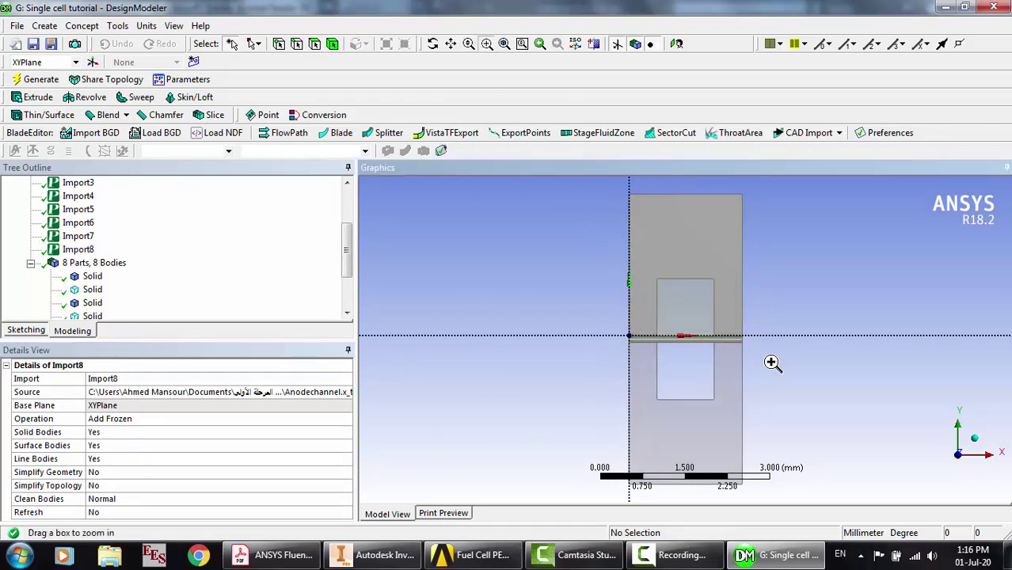
left_click_drag(772, 362, 599, 258)
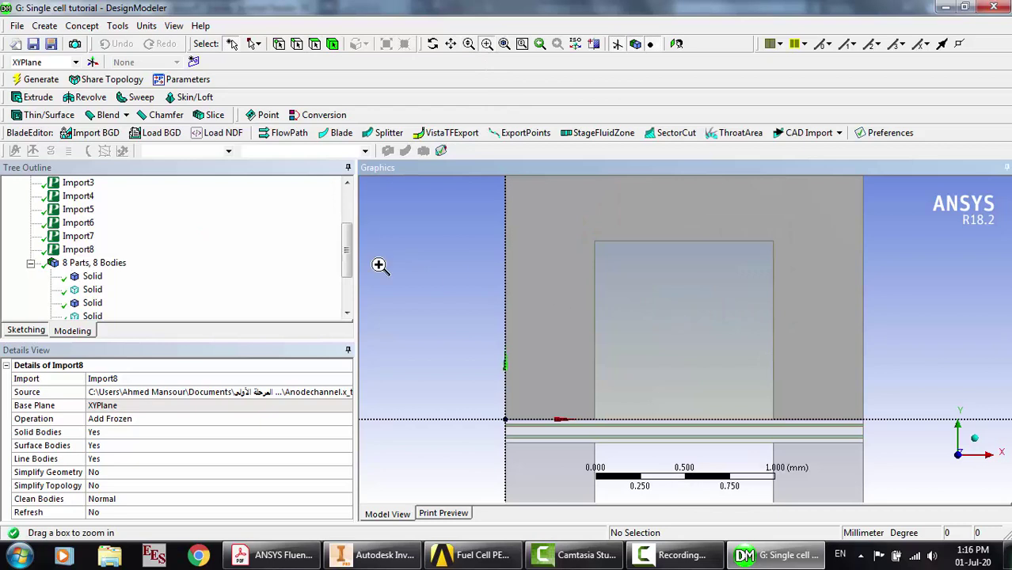
left_click(332, 43)
left_click(677, 332)
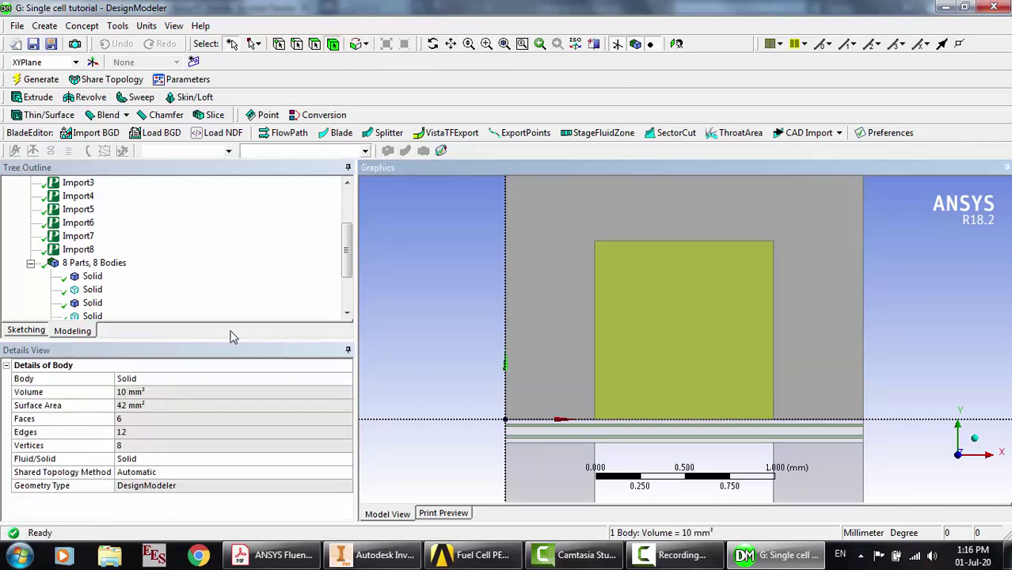
left_click(178, 271)
scroll(178, 271, "down", 2)
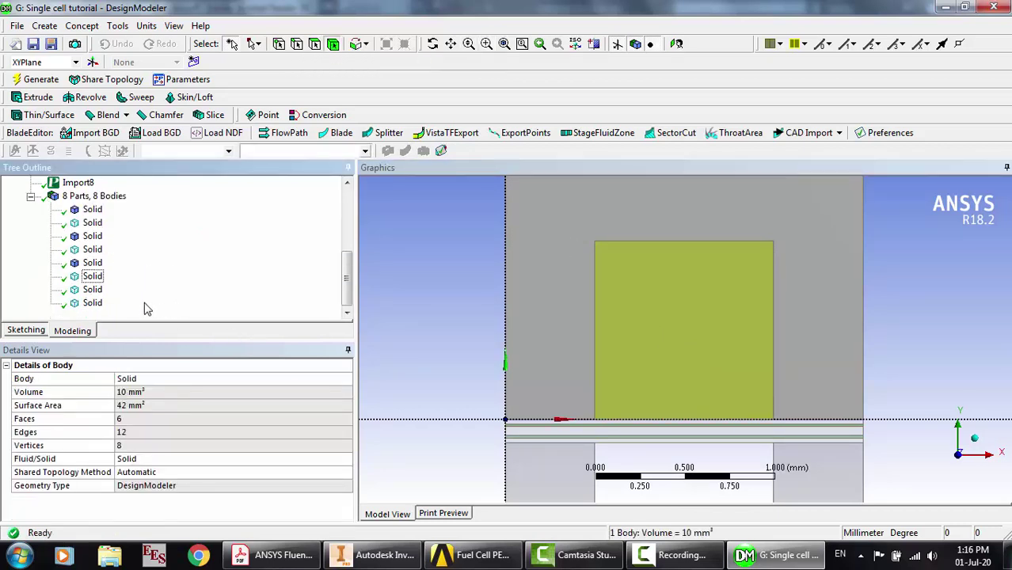
left_click(92, 303)
left_click(158, 461)
double_click(157, 458)
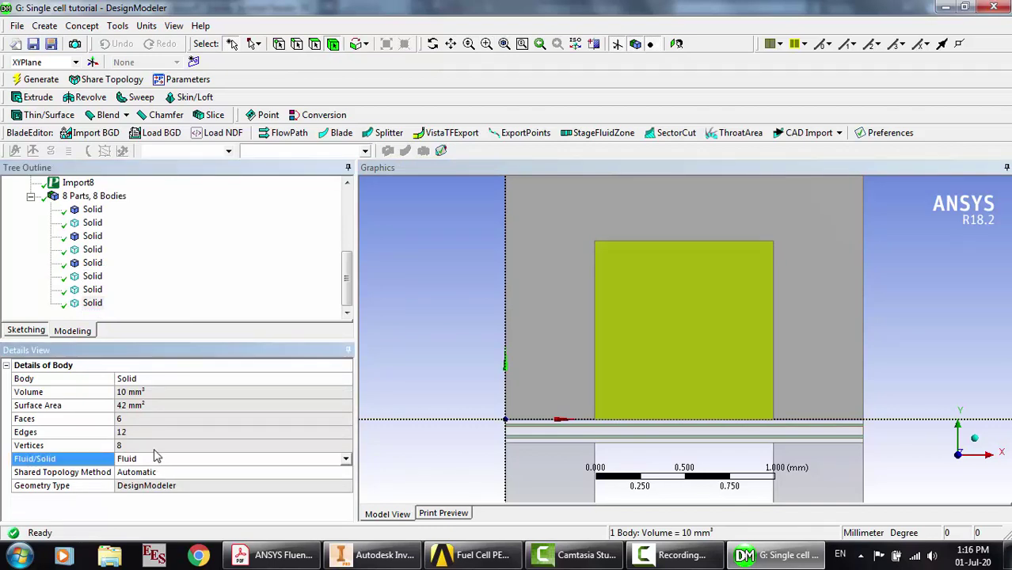
left_click(94, 290)
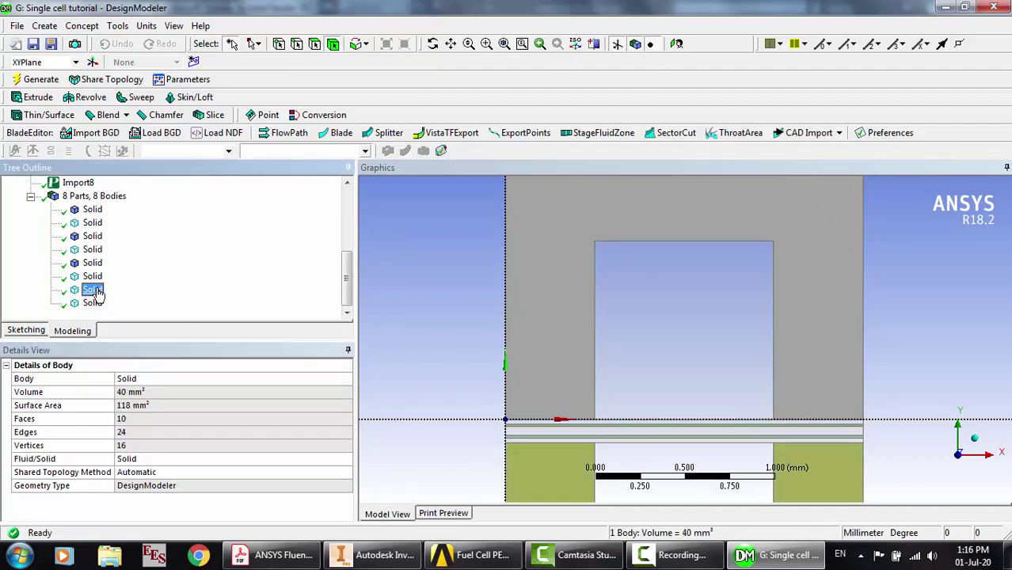
Import the Parasolid file Cathode Channel.x_t with line bodies included and generate it
left_click(19, 27)
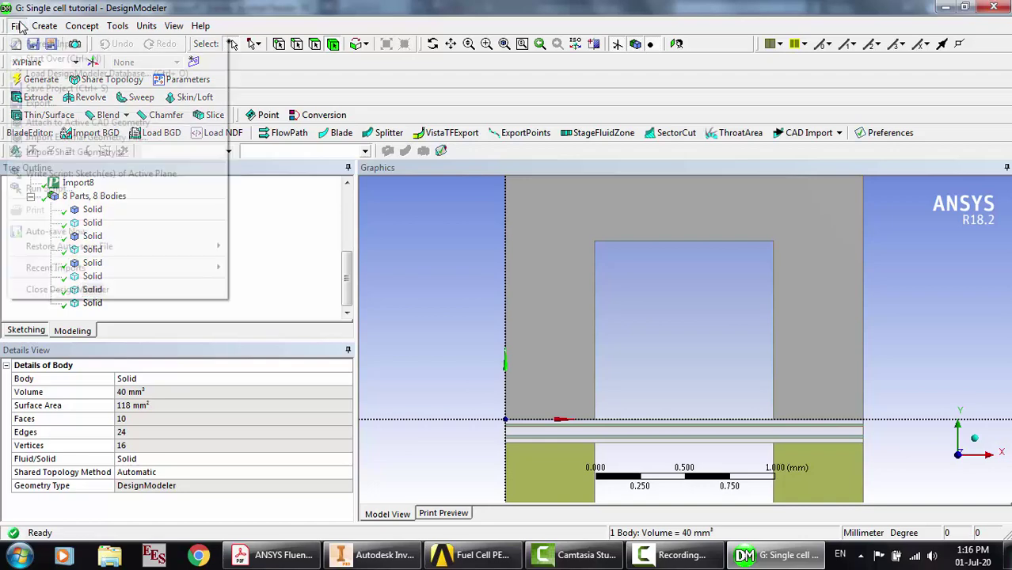
left_click(56, 139)
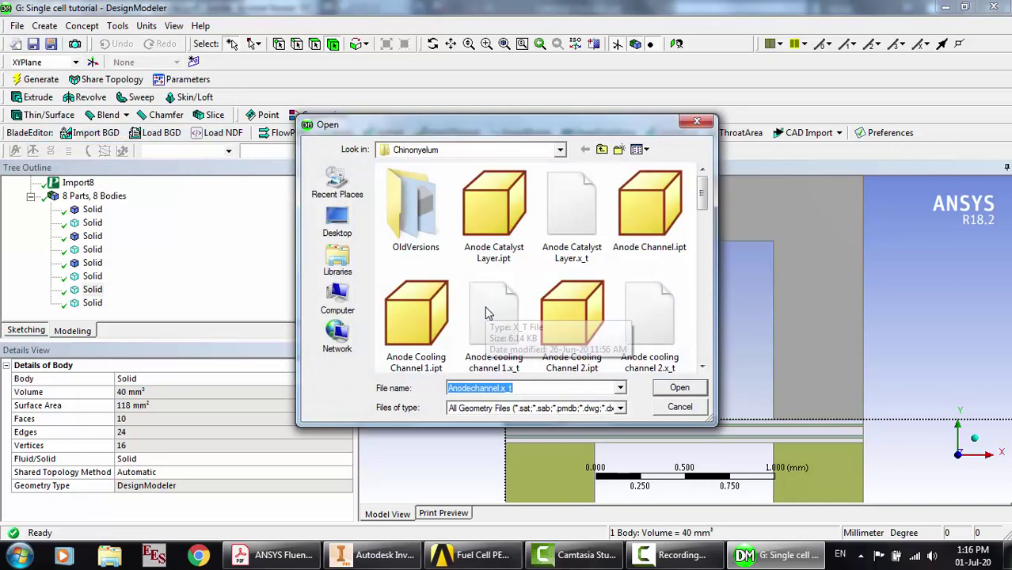
left_click(491, 313)
scroll(488, 313, "down", 3)
scroll(489, 314, "down", 3)
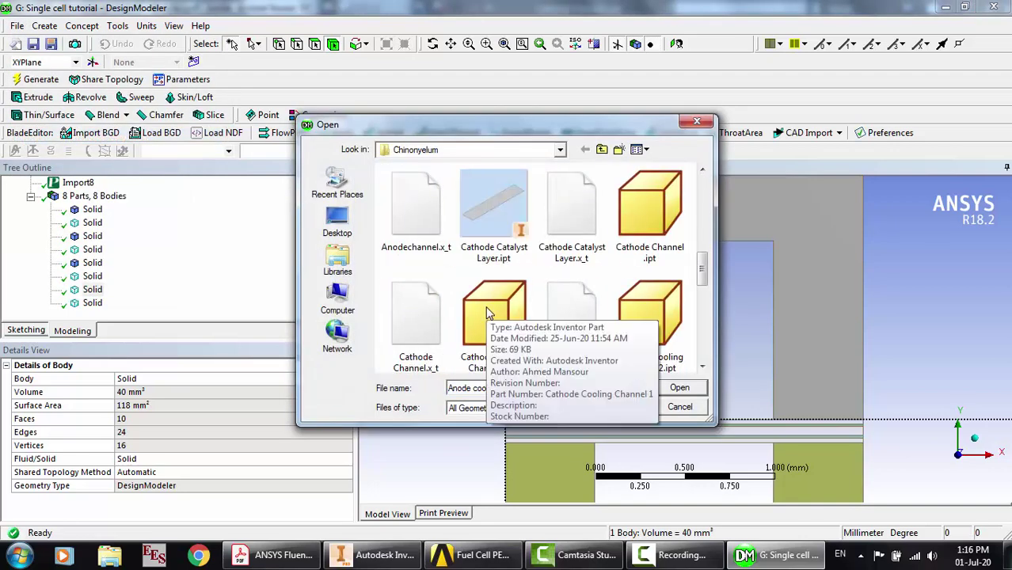
left_click(413, 332)
double_click(414, 334)
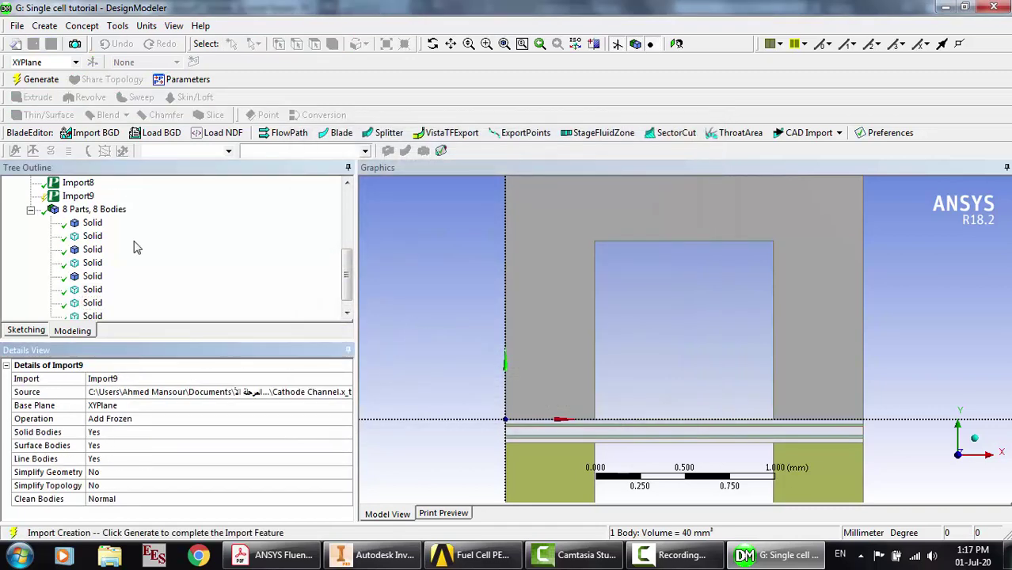
left_click(41, 79)
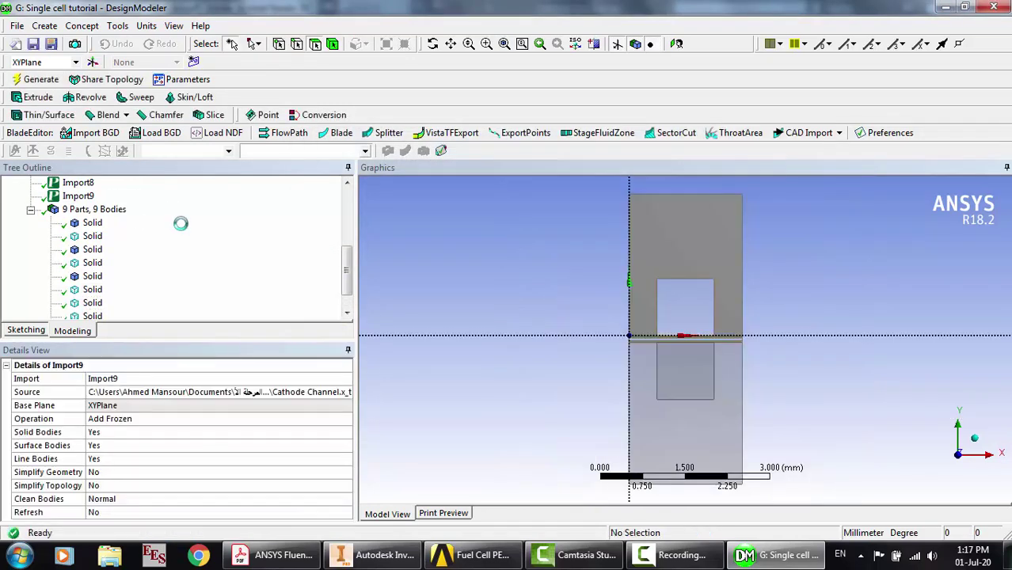
Set the newly imported cathode channel body to Fluid
left_click(93, 196)
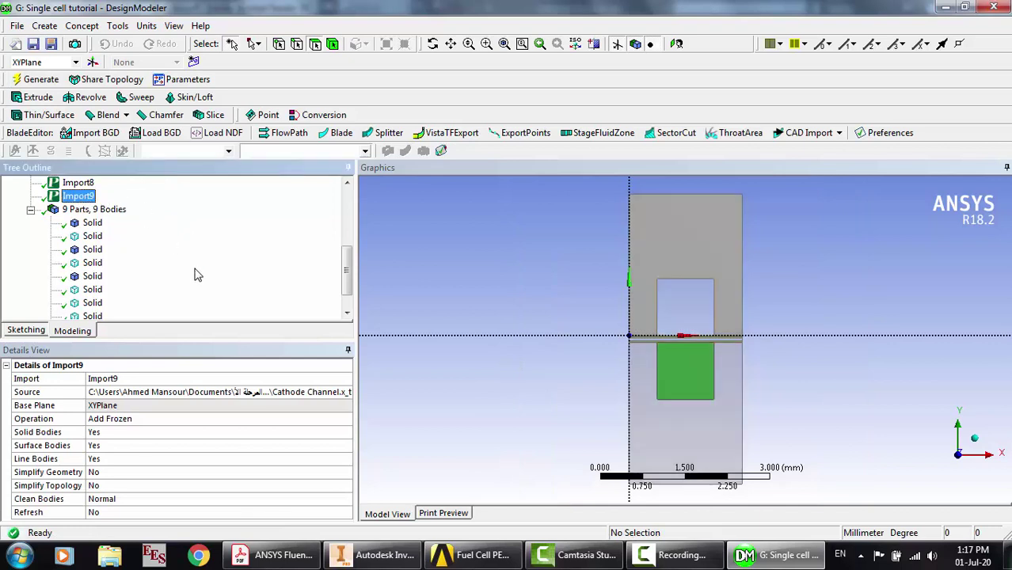
scroll(194, 273, "down", 1)
left_click(93, 304)
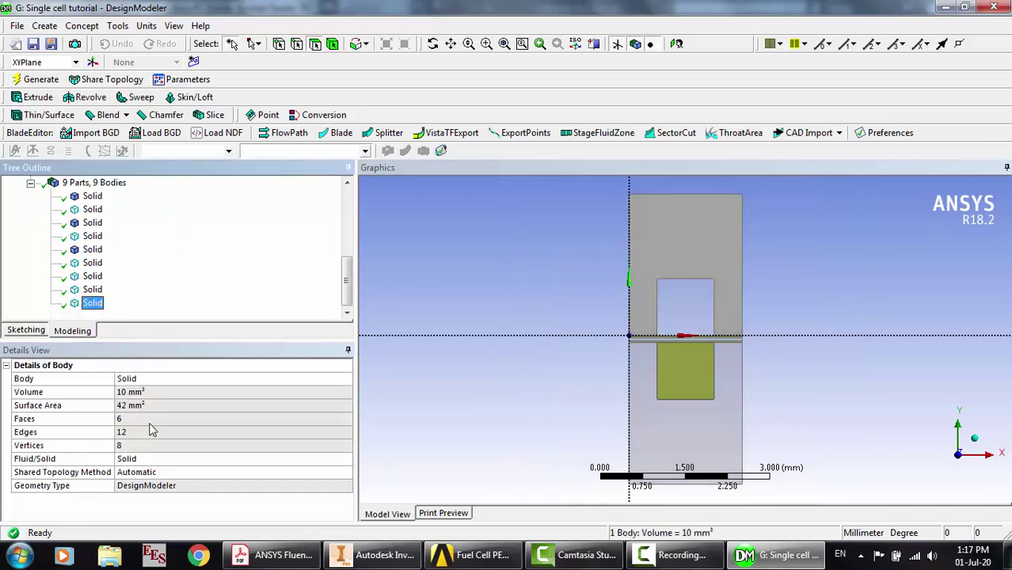
left_click(154, 460)
double_click(154, 460)
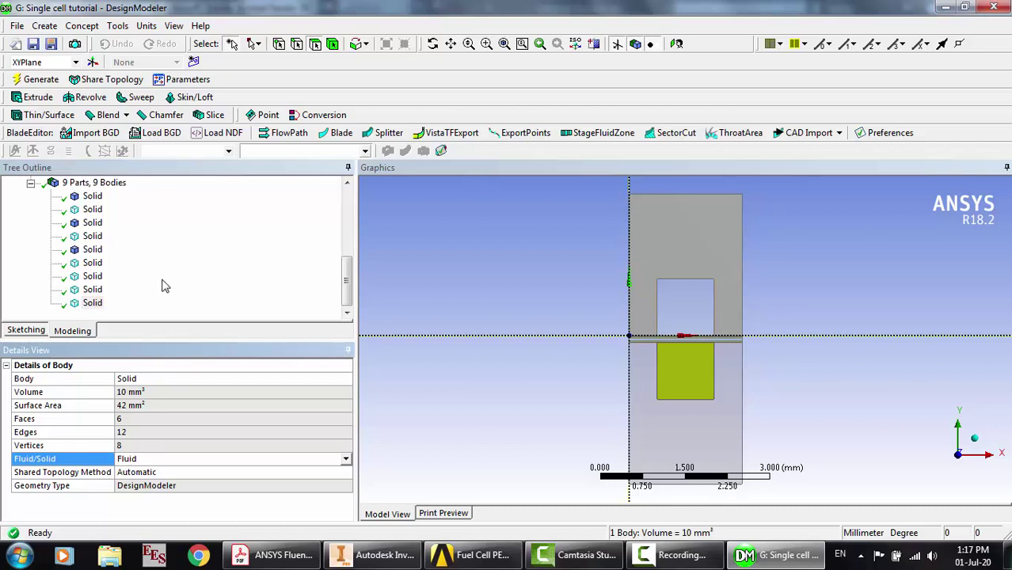
Review the source files and Operation settings of the imports from the cathode channel back through Import1 to Import7
scroll(83, 257, "up", 2)
left_click(79, 249)
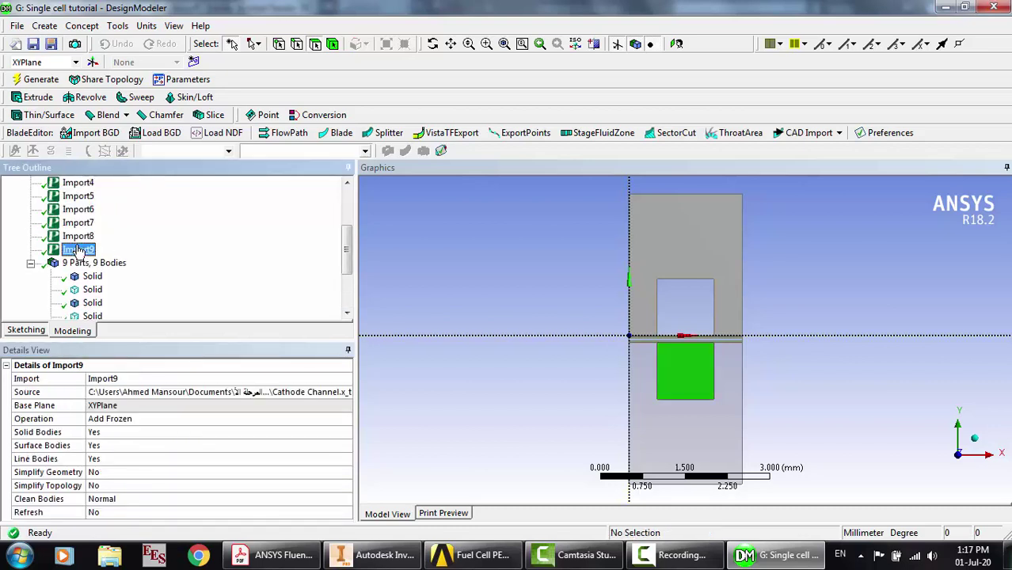
key("Up")
key("Up")
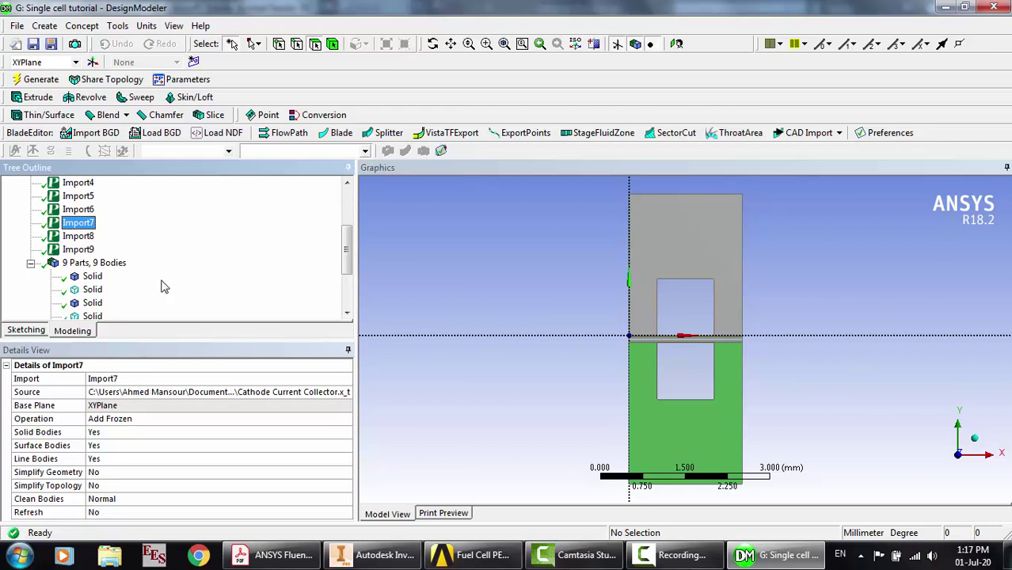
scroll(162, 286, "up", 3)
left_click(78, 236)
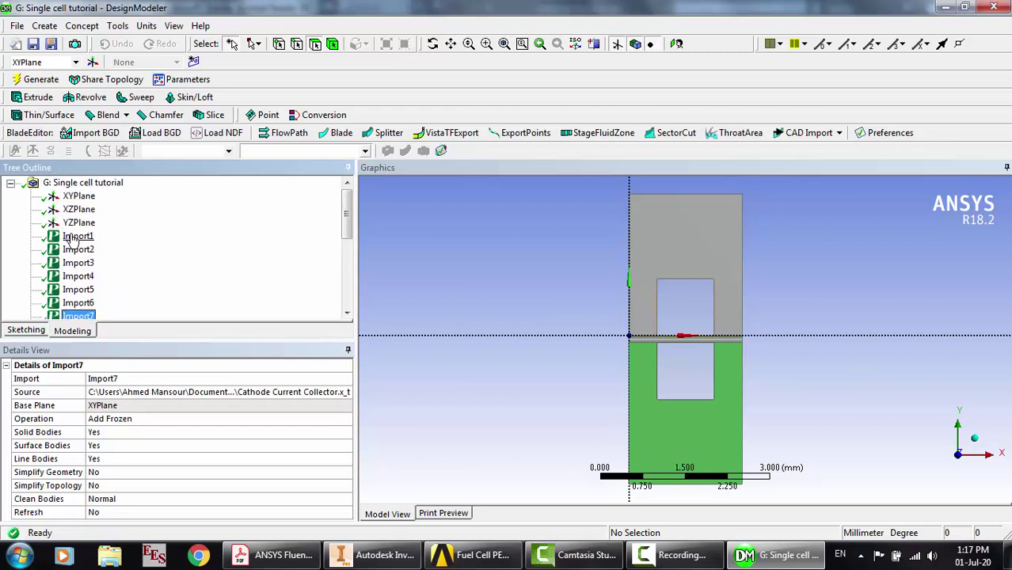
key("Down")
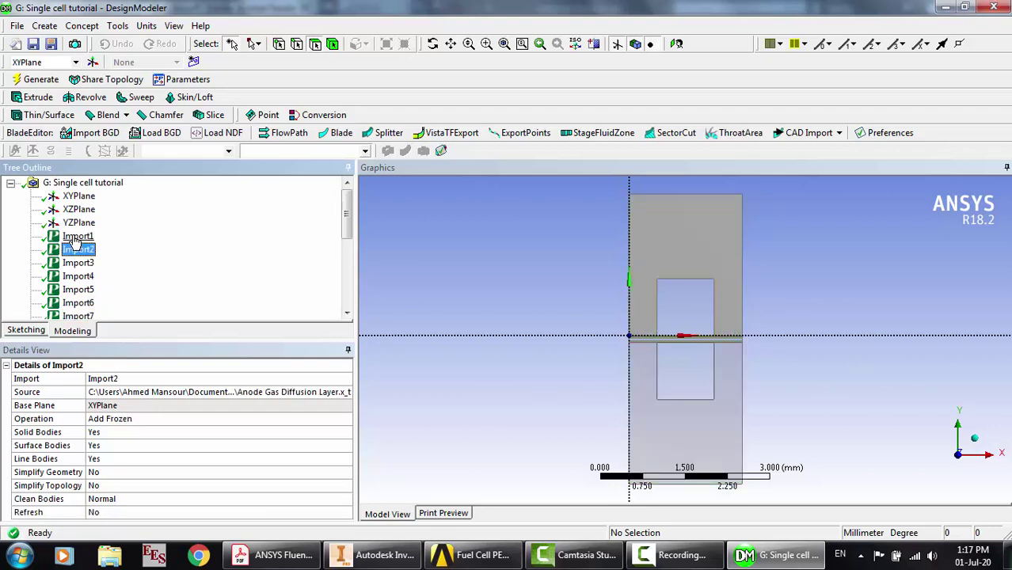
key("Down")
key("Down")
key("Down")
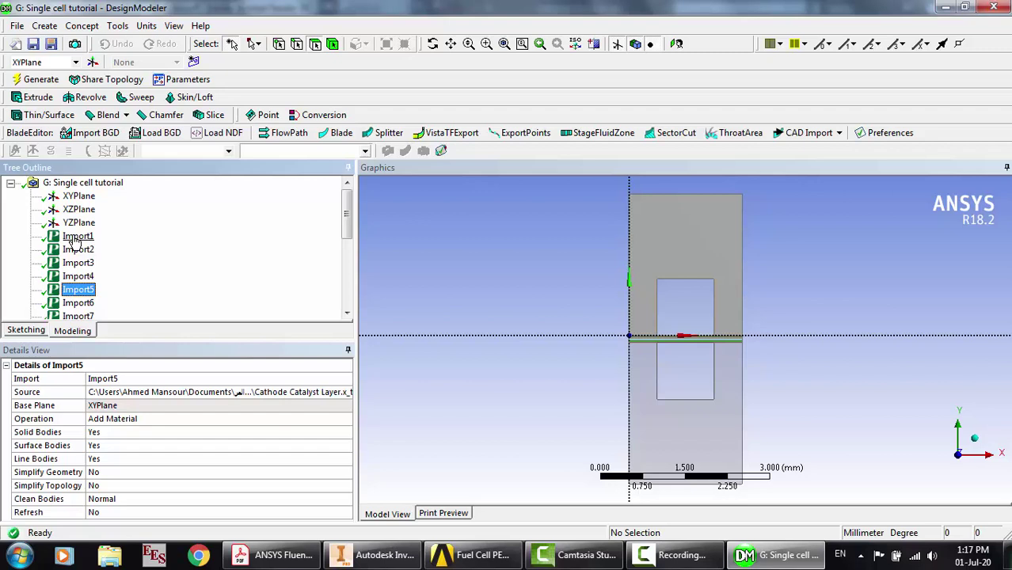
key("Down")
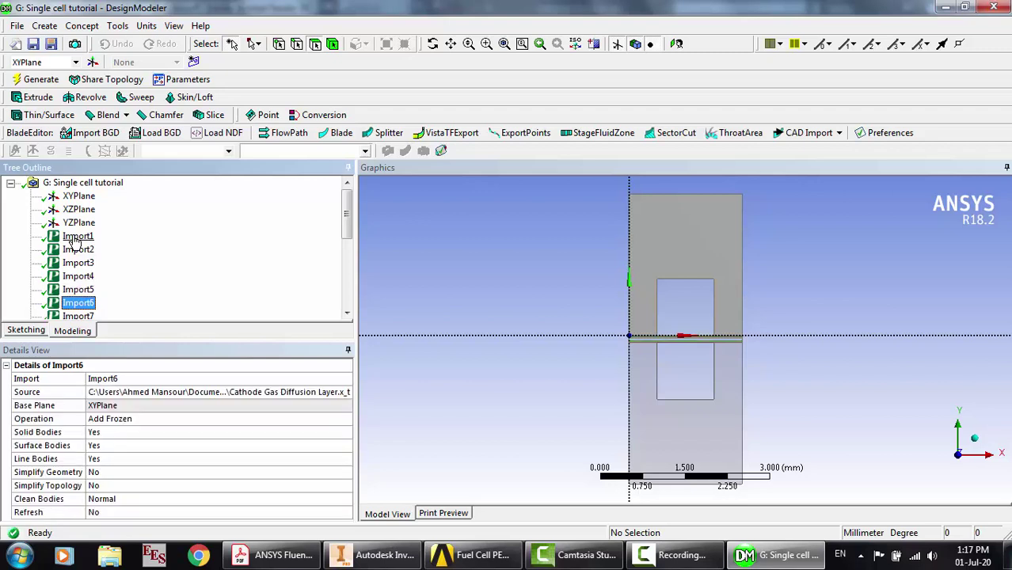
key("Down")
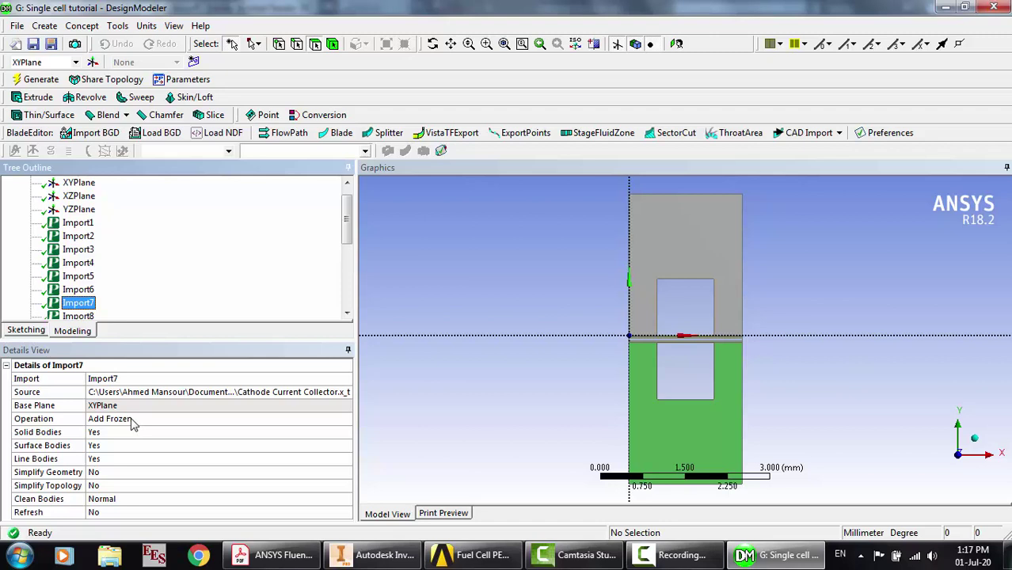
left_click(79, 290)
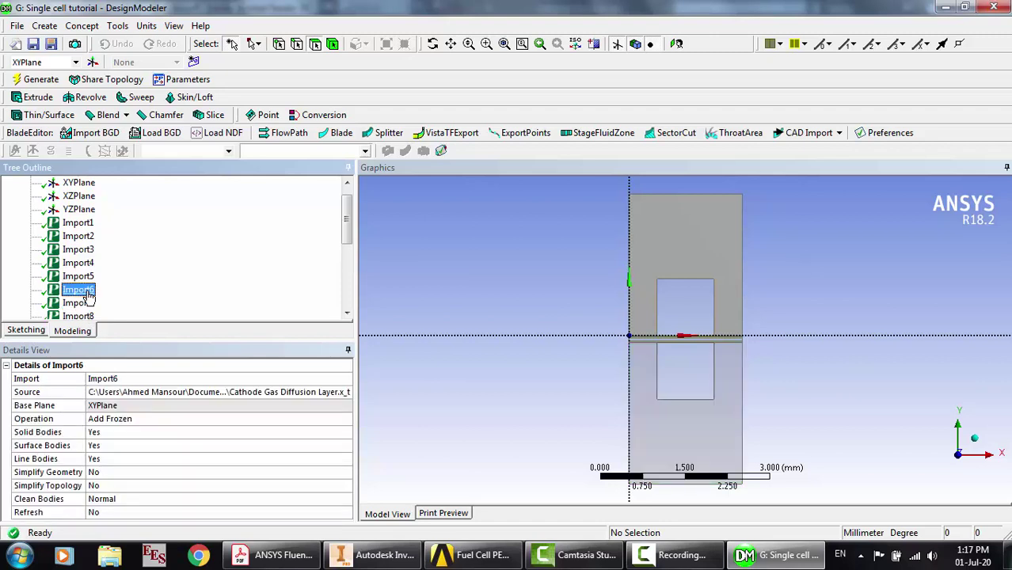
key("Down")
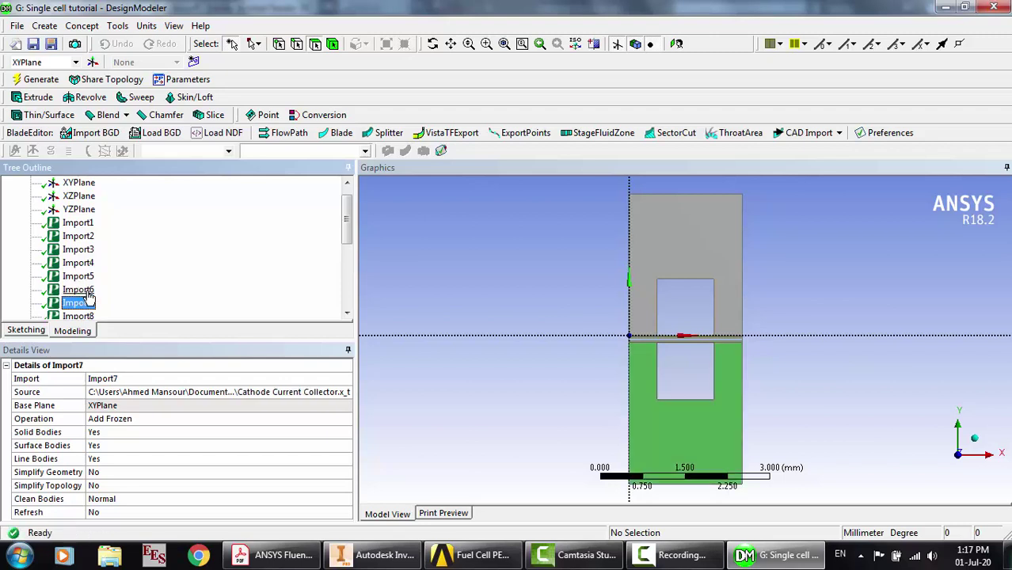
Change the Operation of the cathode current collector import to Add Material and generate it
double_click(123, 419)
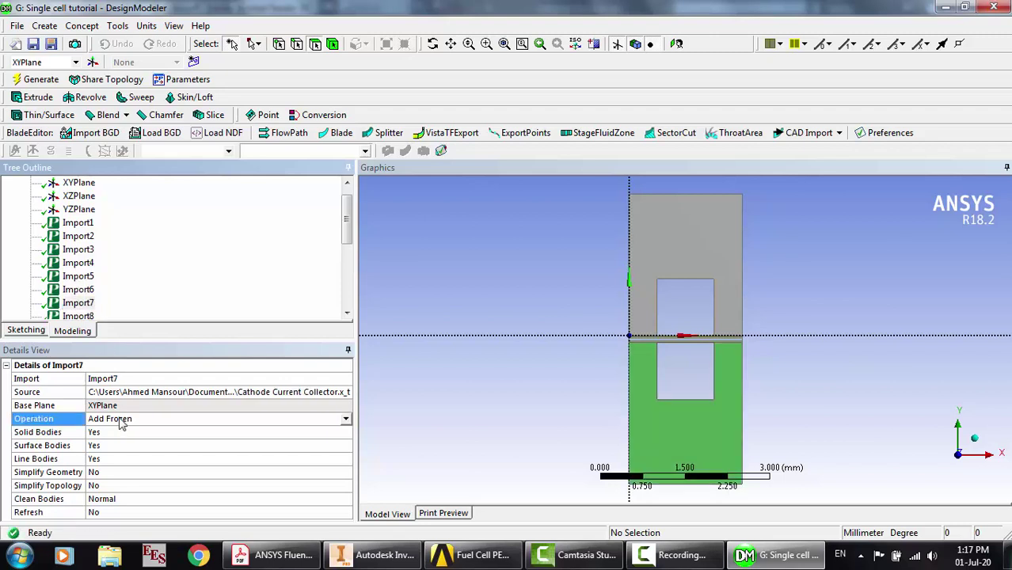
left_click(40, 80)
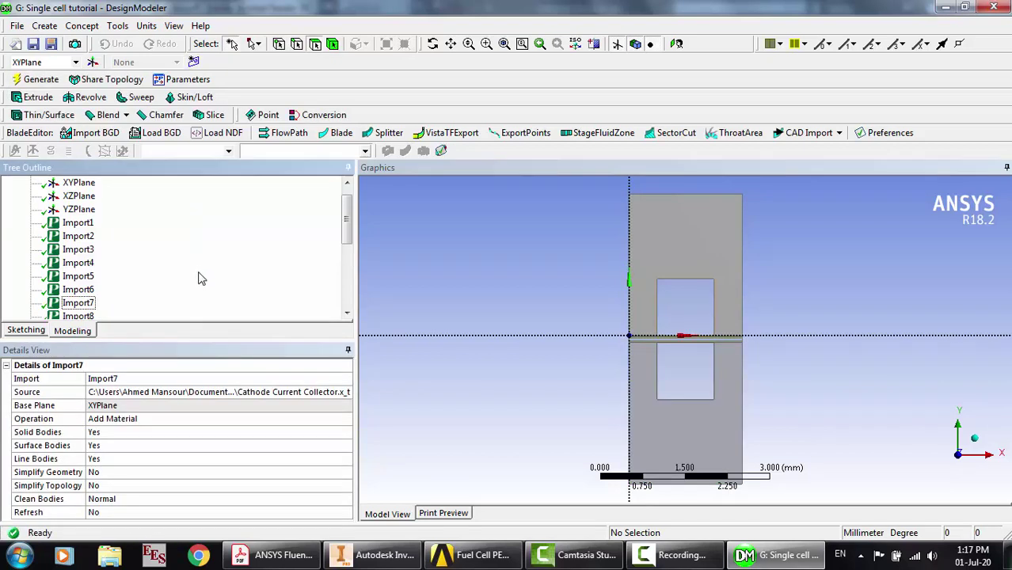
scroll(182, 265, "down", 4)
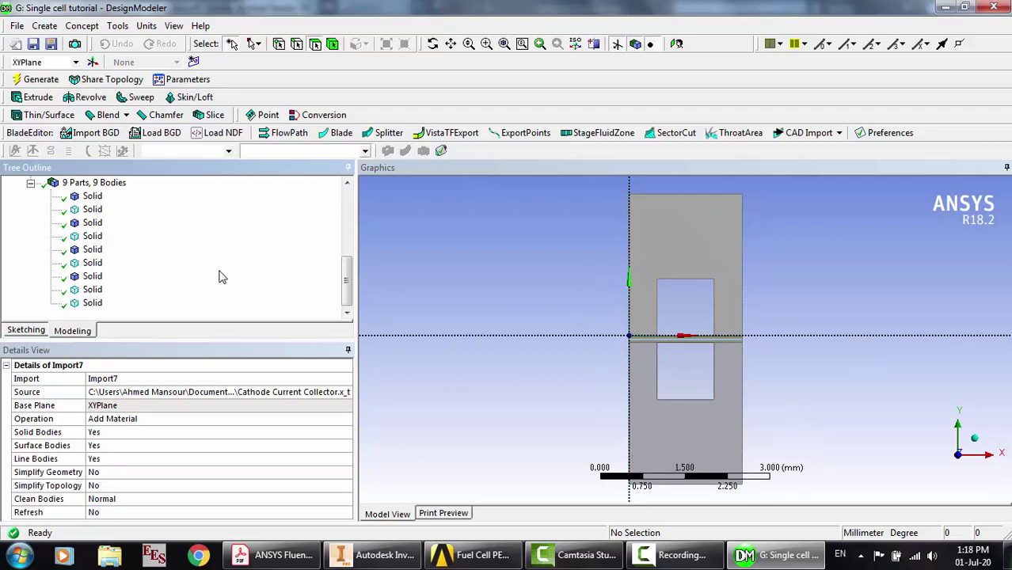
Return the Operation of the cathode current collector import to Add Frozen and regenerate the model
scroll(222, 277, "up", 2)
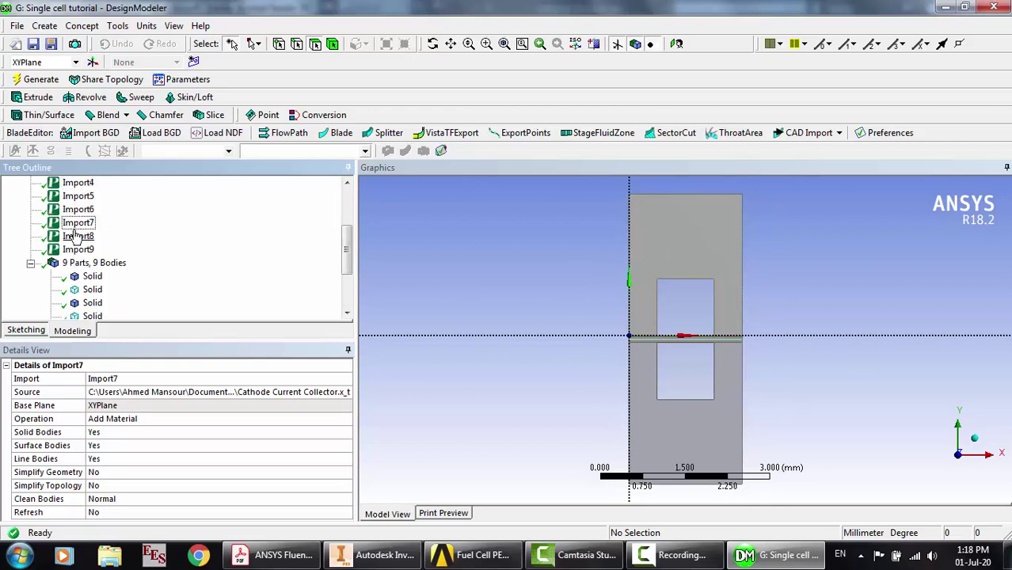
left_click(77, 225)
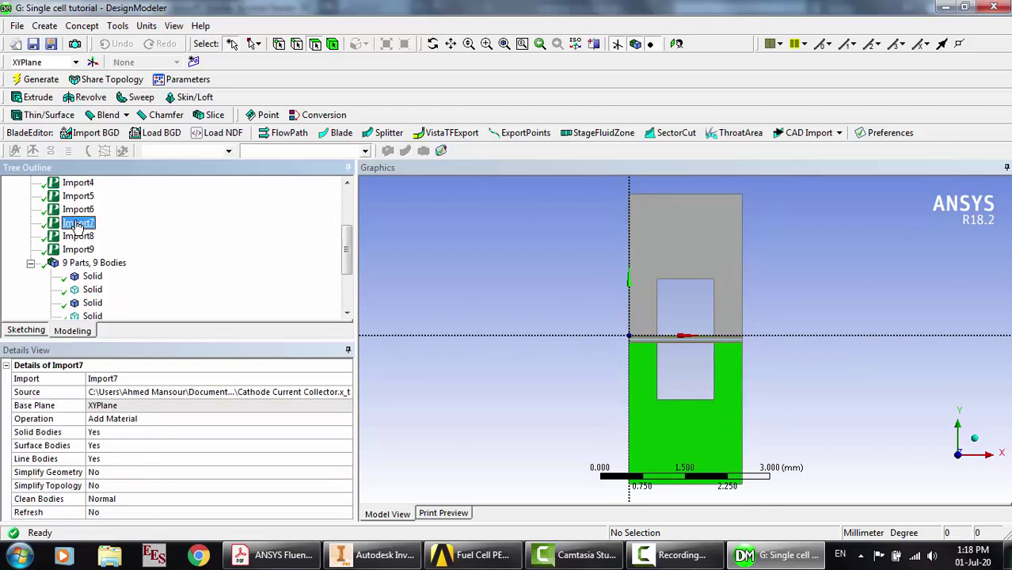
left_click(137, 424)
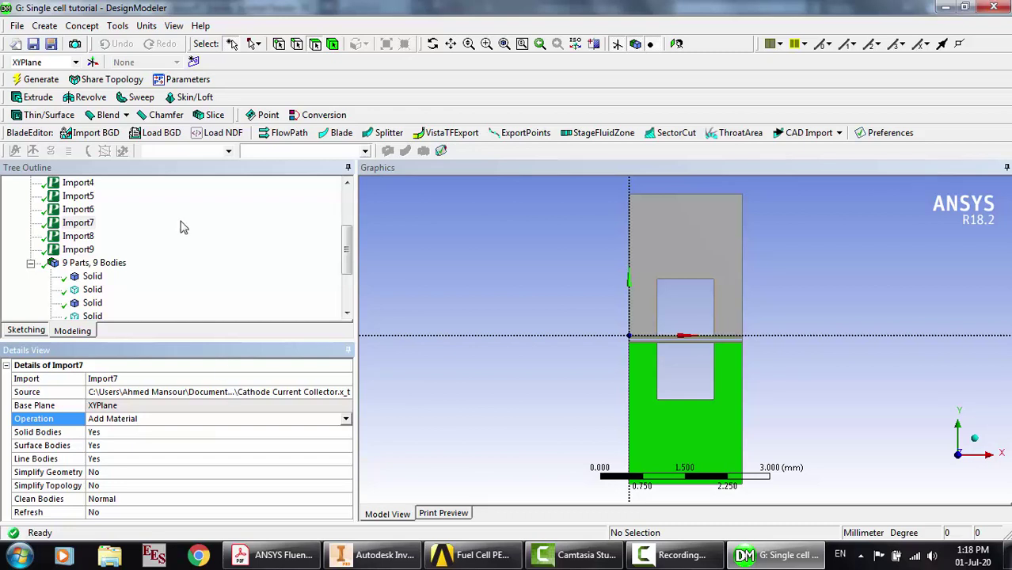
left_click(92, 212)
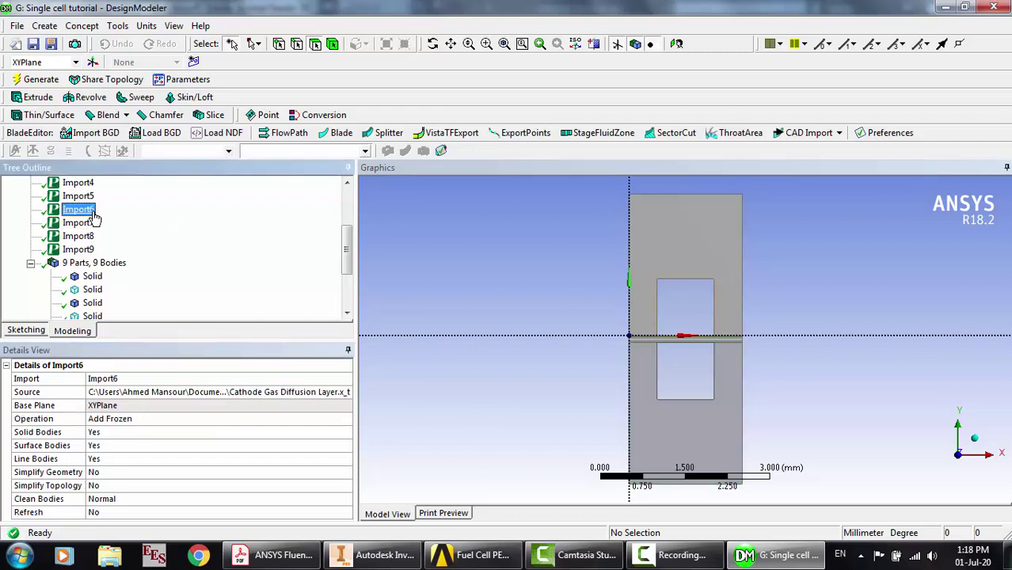
left_click(82, 224)
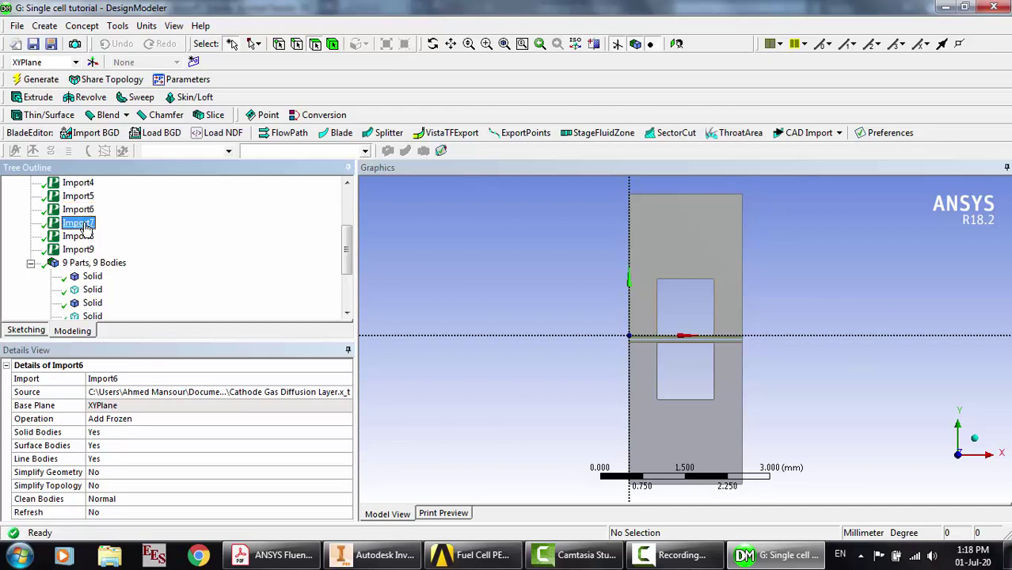
double_click(139, 418)
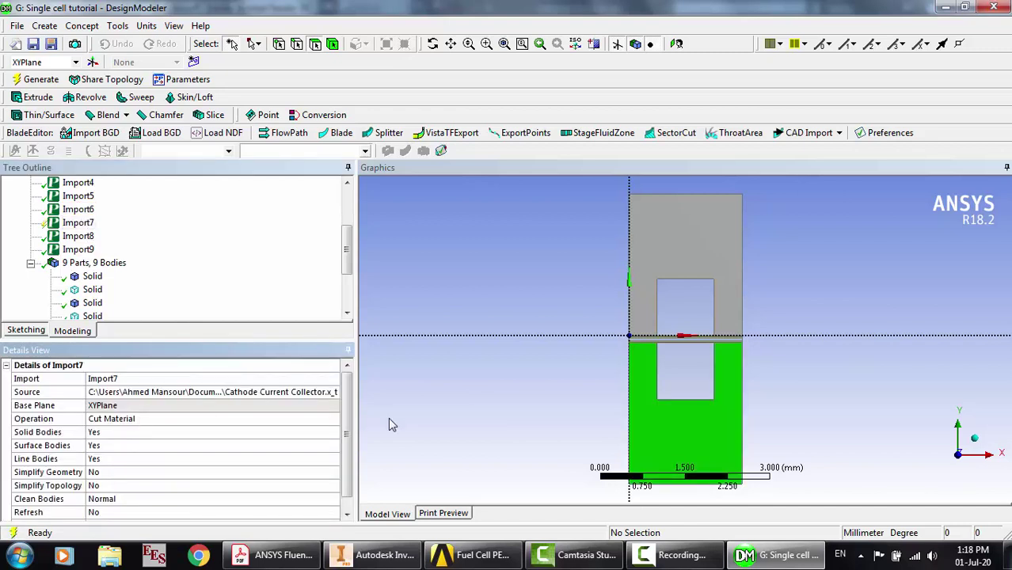
left_click(340, 423)
left_click(332, 419)
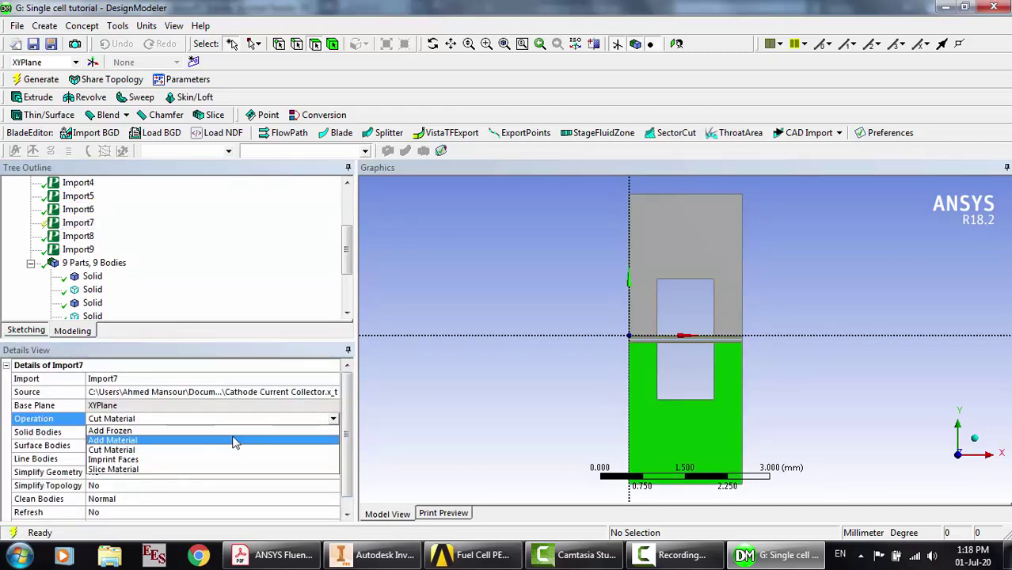
left_click(232, 438)
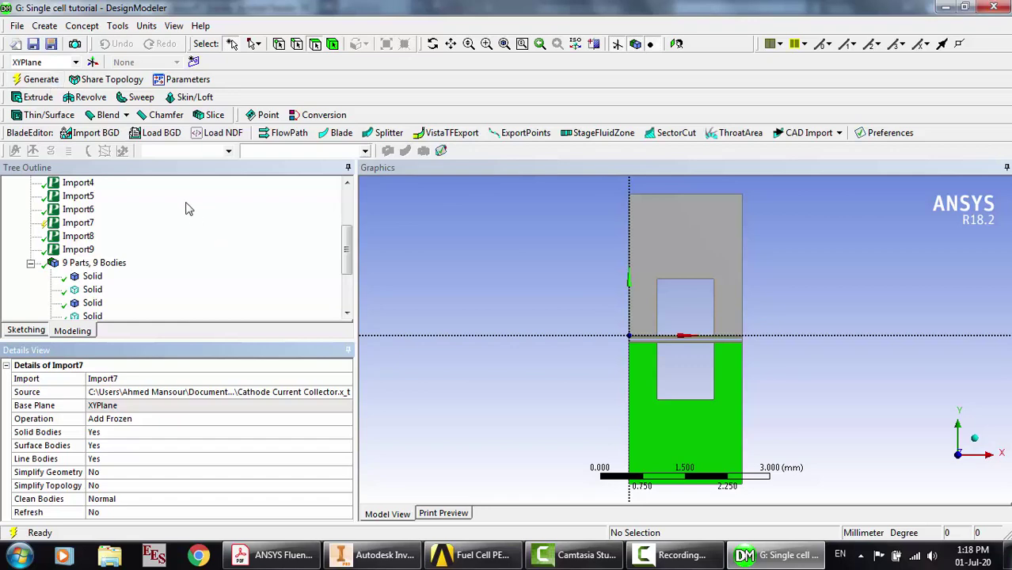
left_click(49, 81)
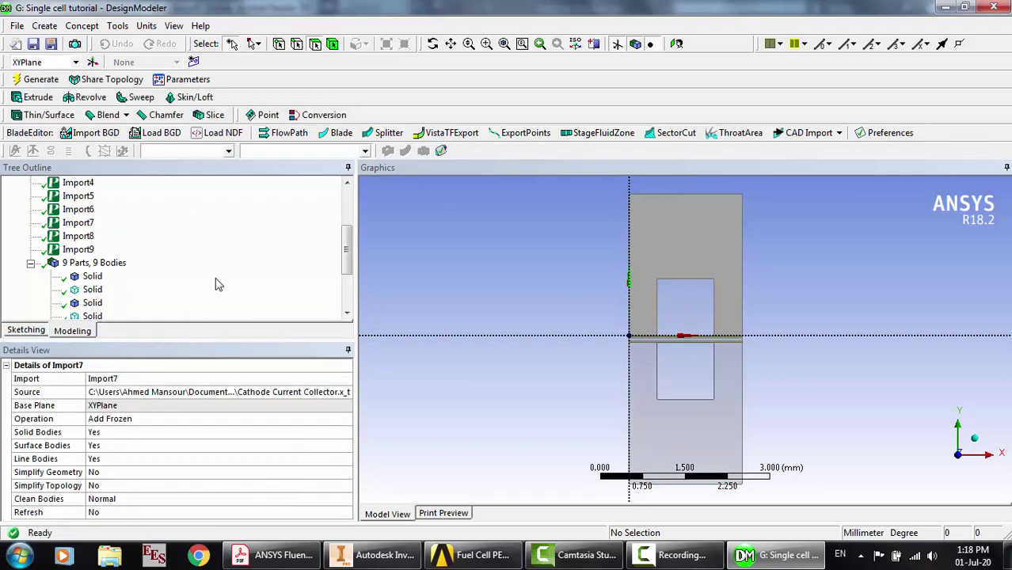
Check the cathode current collector import and review the Fluid/Solid setting of each body from last to first
left_click(78, 224)
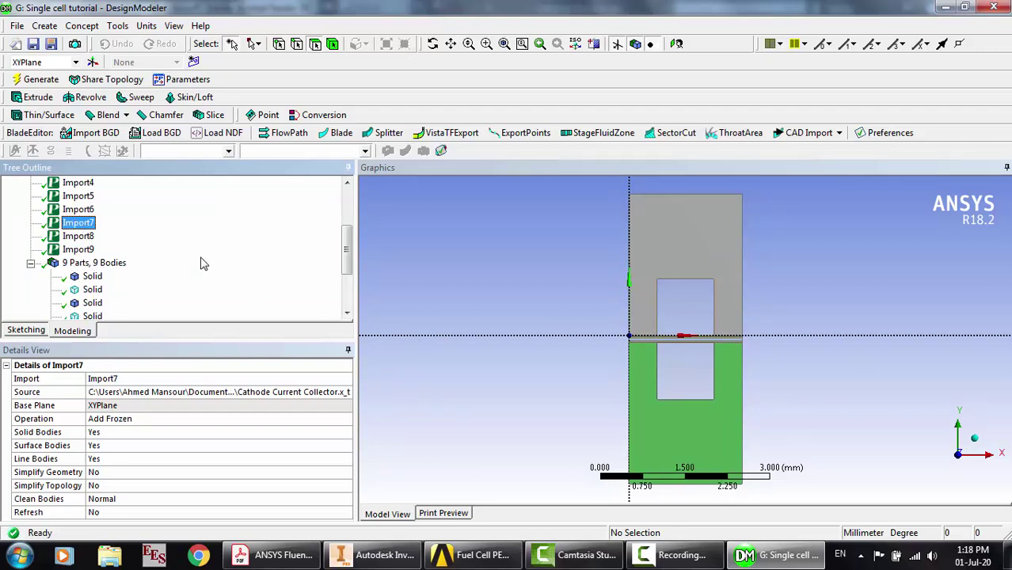
scroll(201, 263, "down", 2)
left_click(95, 304)
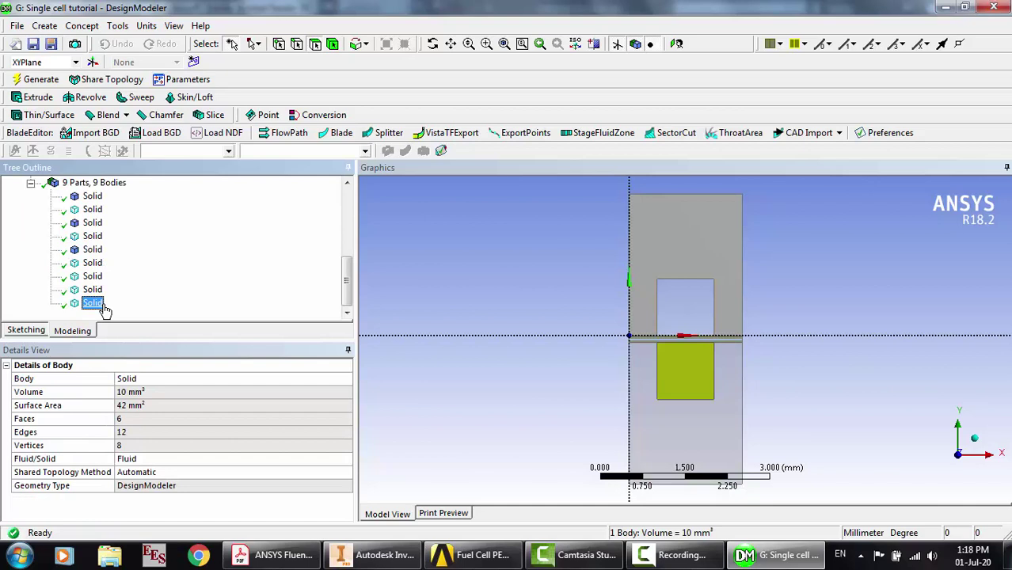
key("Up")
key("Up")
key("Up")
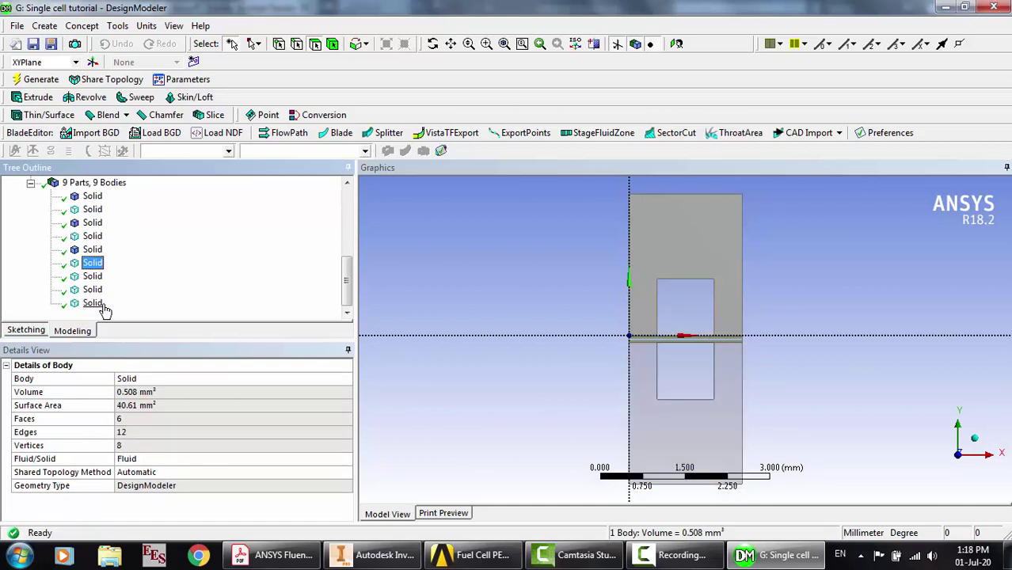
key("Up")
key("Up")
key("Up")
key("Up")
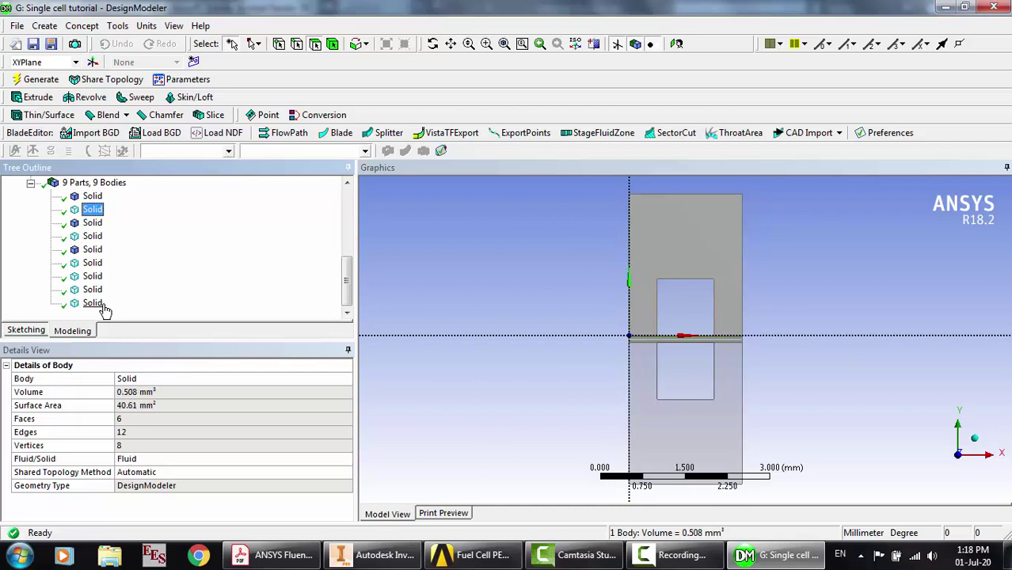
key("Up")
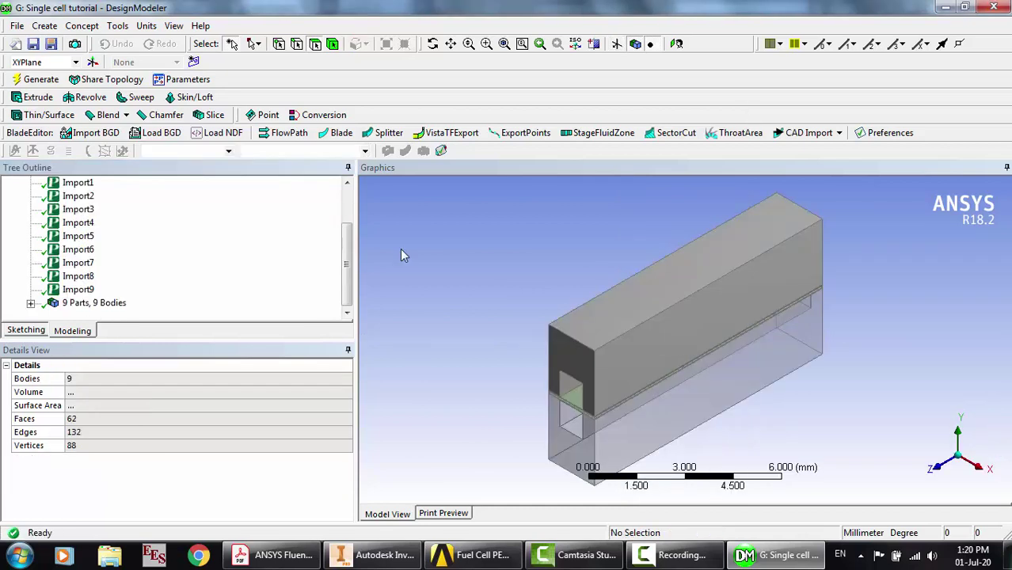
Combine all nine solid bodies into one new part and check the bodies listed inside it
left_click(267, 249)
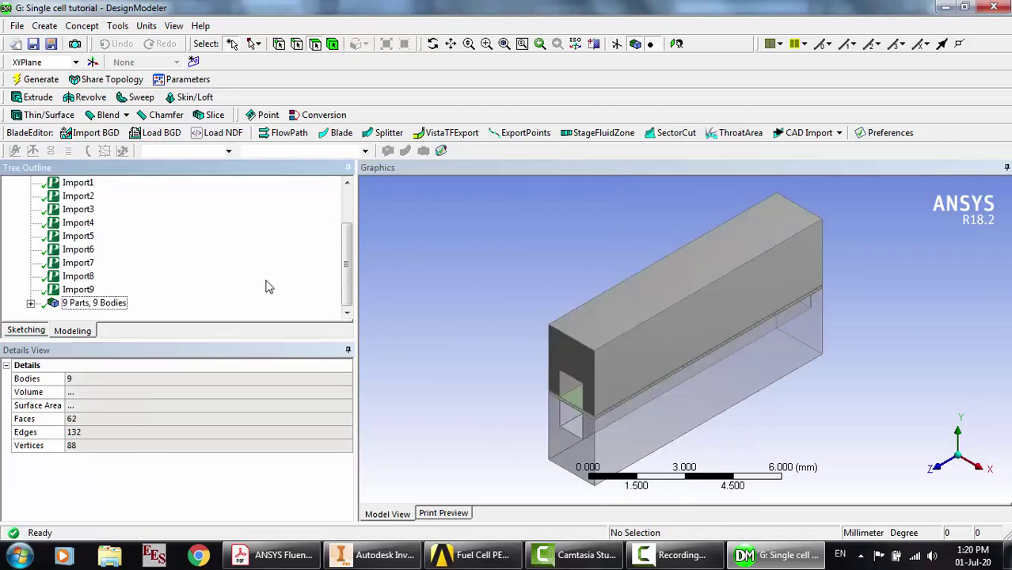
left_click(30, 303)
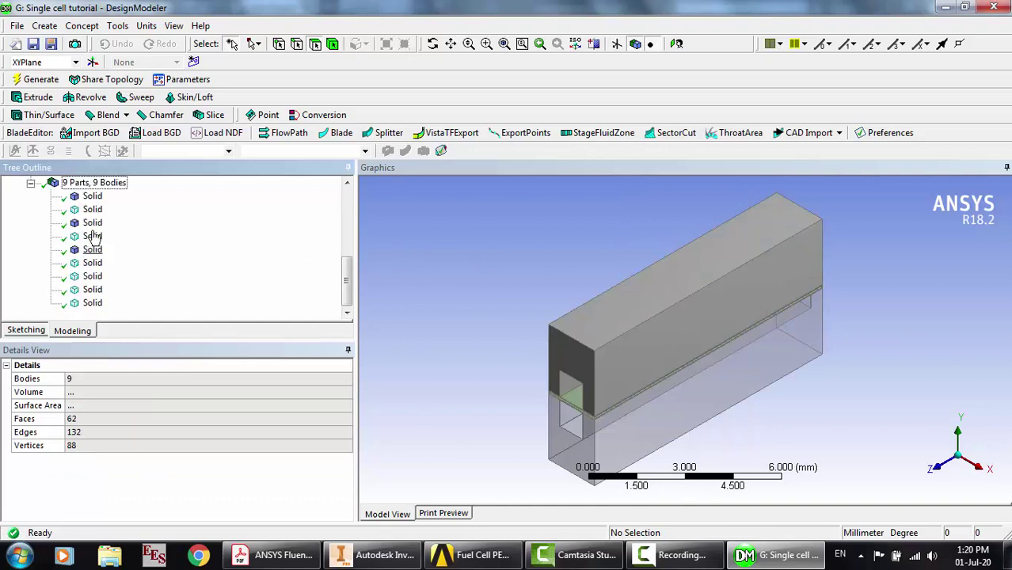
left_click(92, 197)
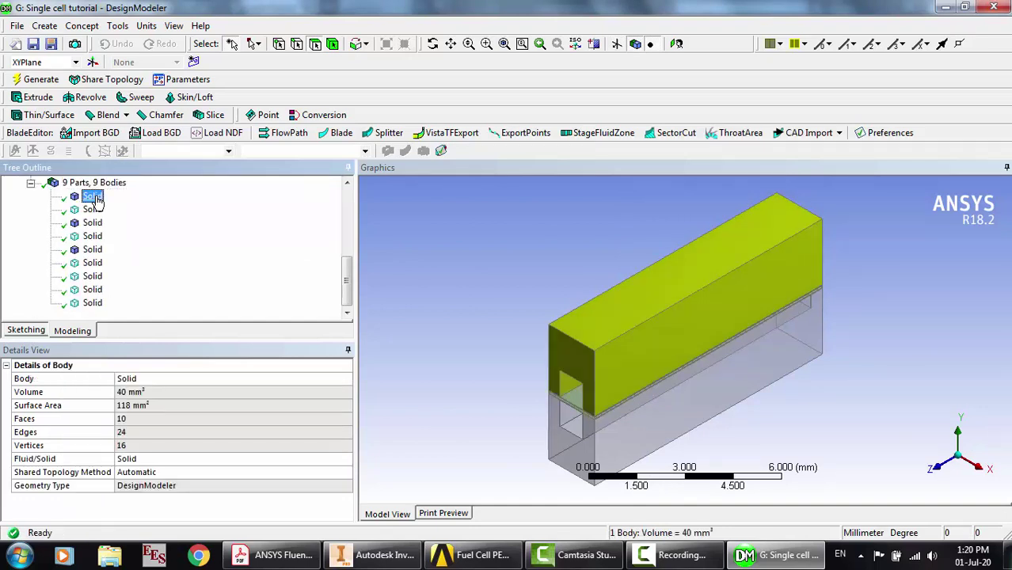
left_click(92, 304, "shift")
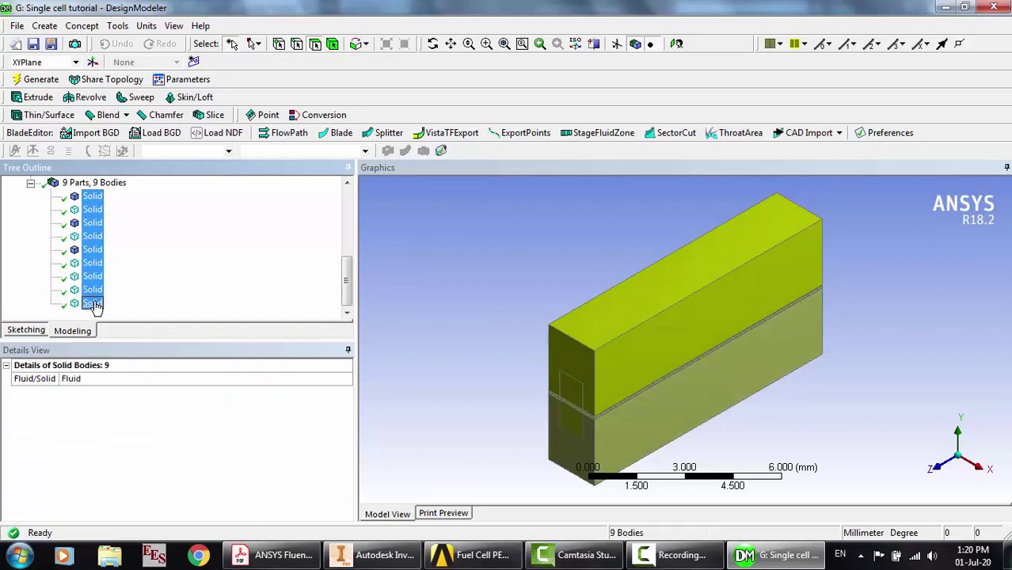
right_click(93, 306)
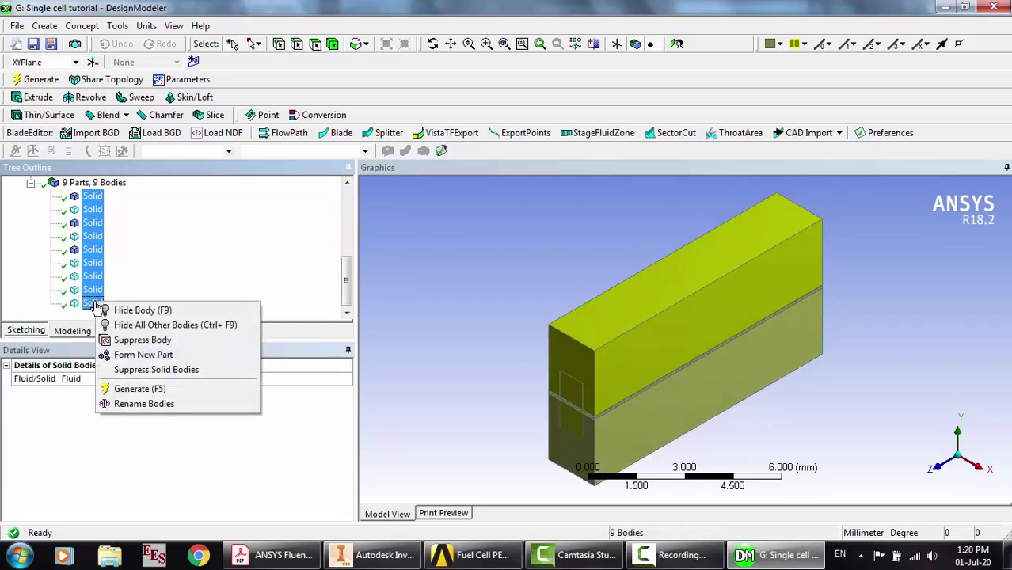
left_click(150, 355)
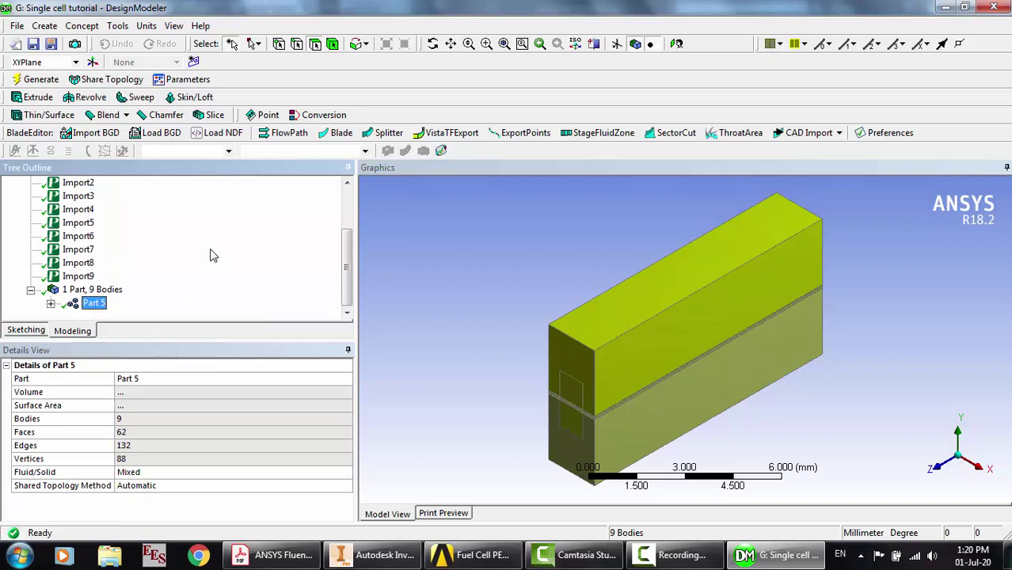
left_click(51, 304)
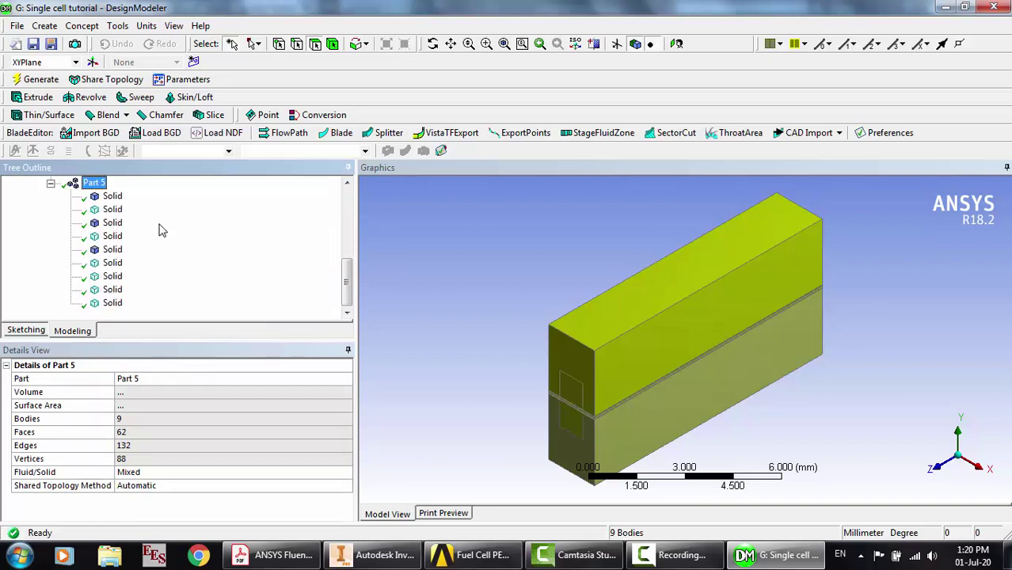
left_click(51, 183)
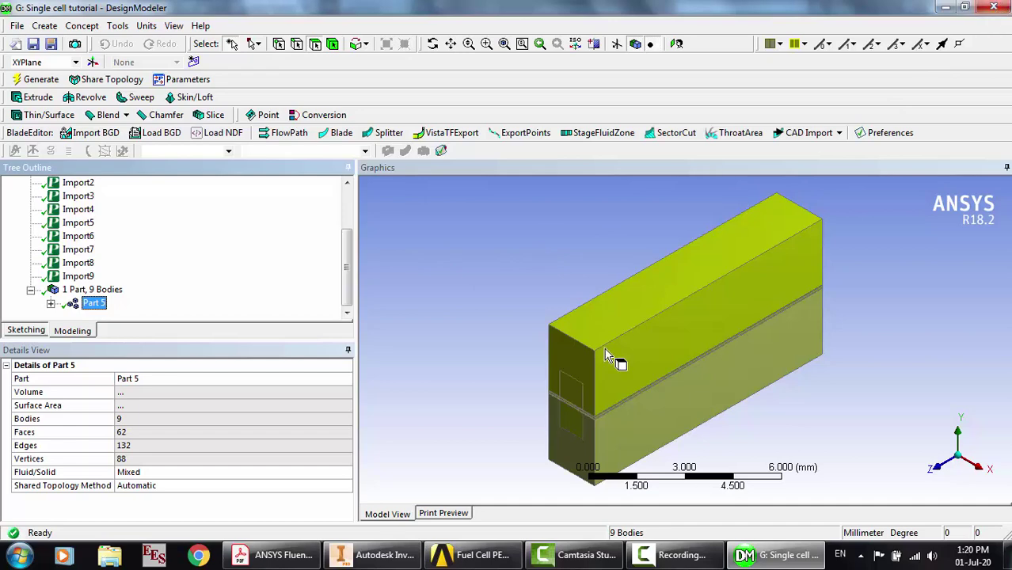
Search Google in Chrome for "voltage jump fuel cell", read the sources found, and check the PEM fuel cell schematic in the Fluent manual PDF
left_click(199, 557)
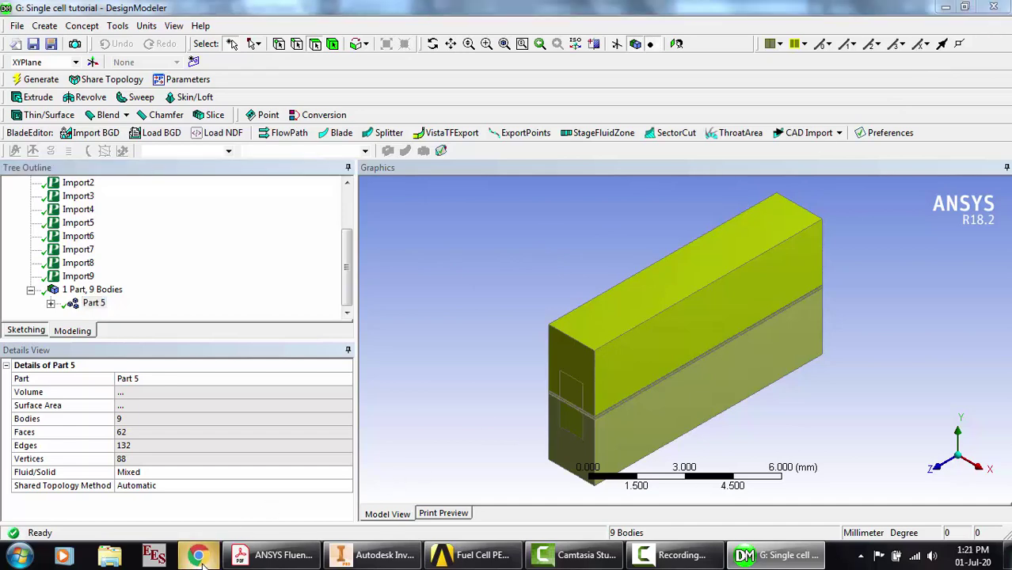
type("google.com")
key("Return")
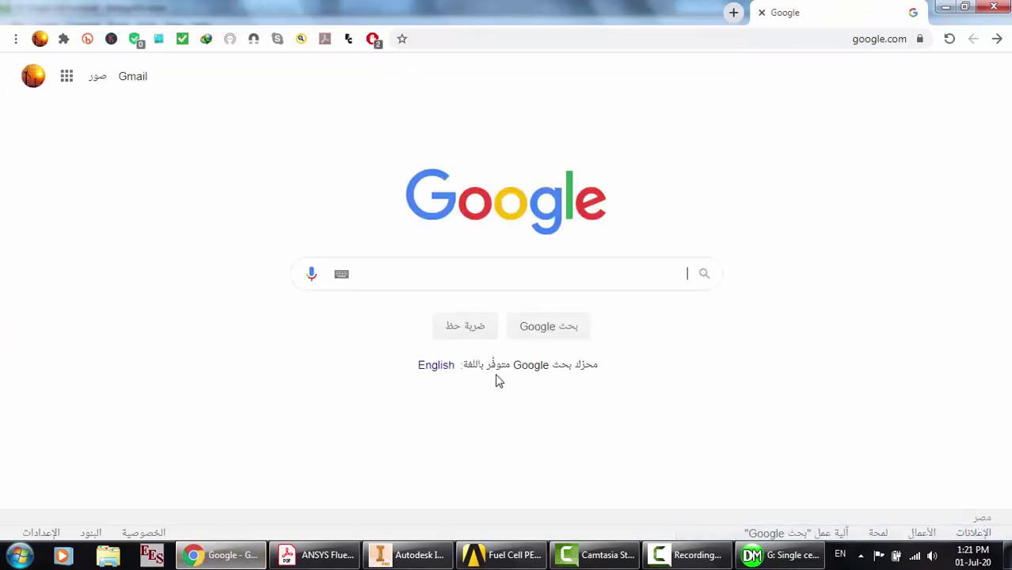
type("voltage ju")
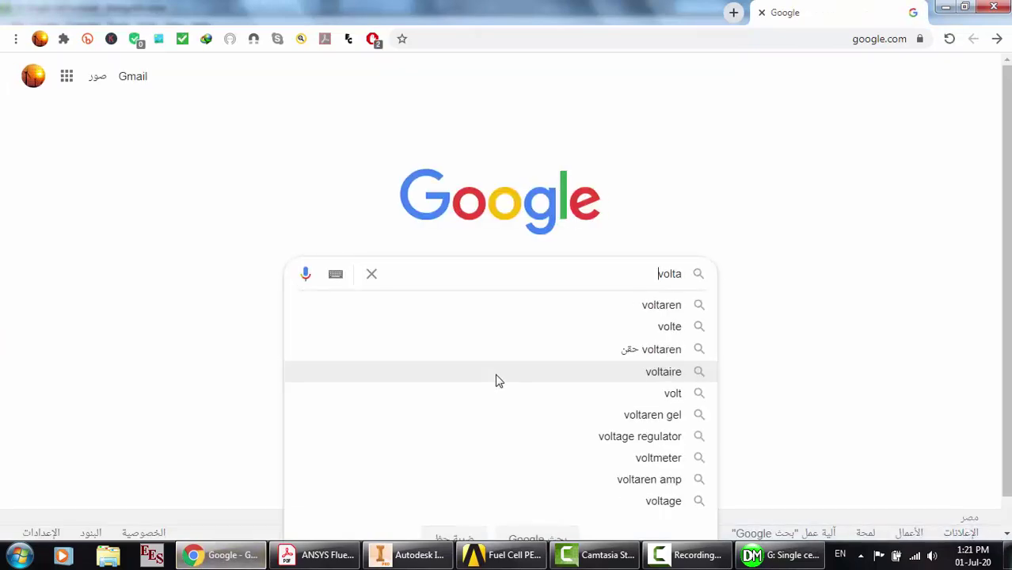
type("p fuel cell")
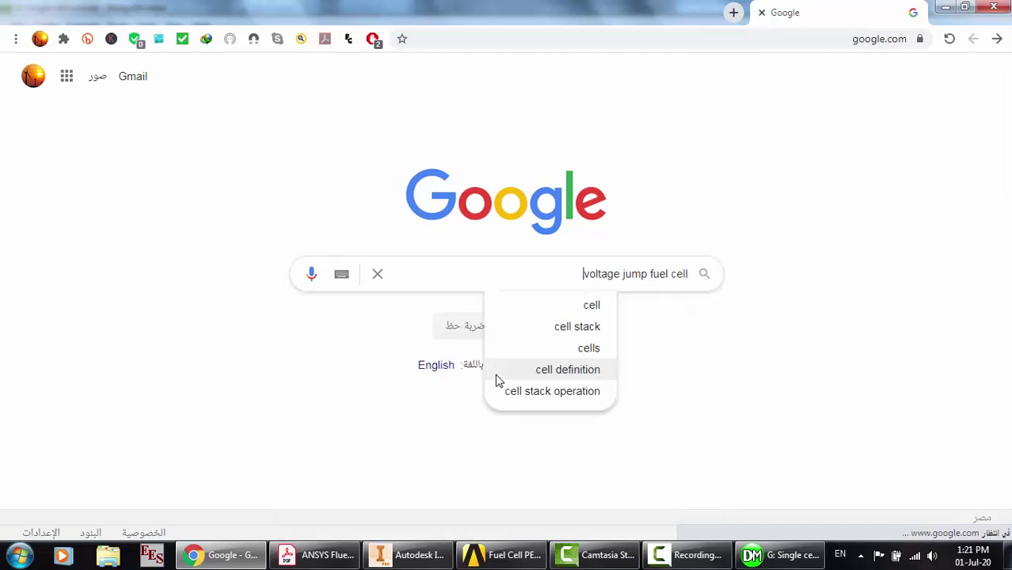
key("Return")
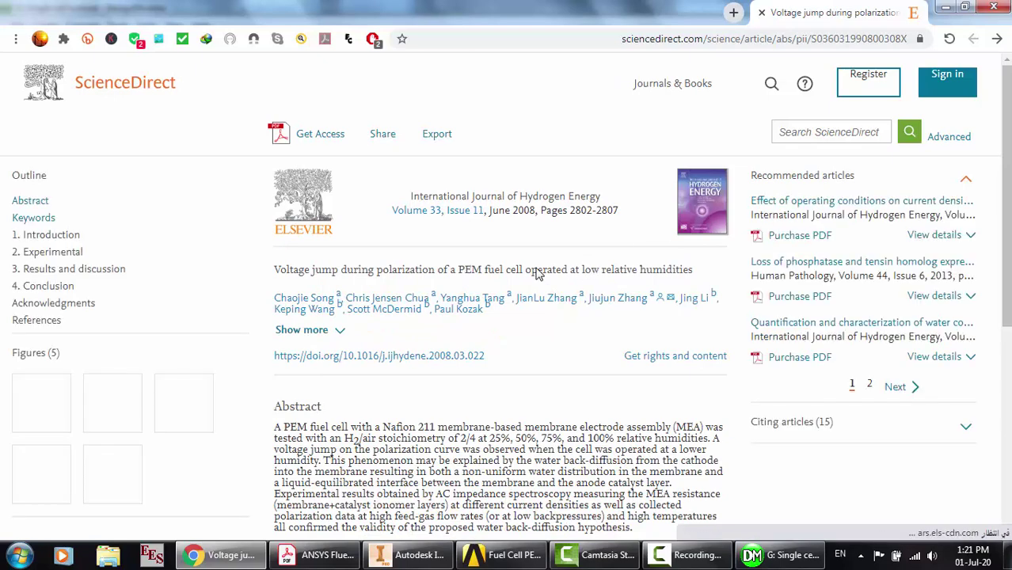
scroll(536, 271, "down", 2)
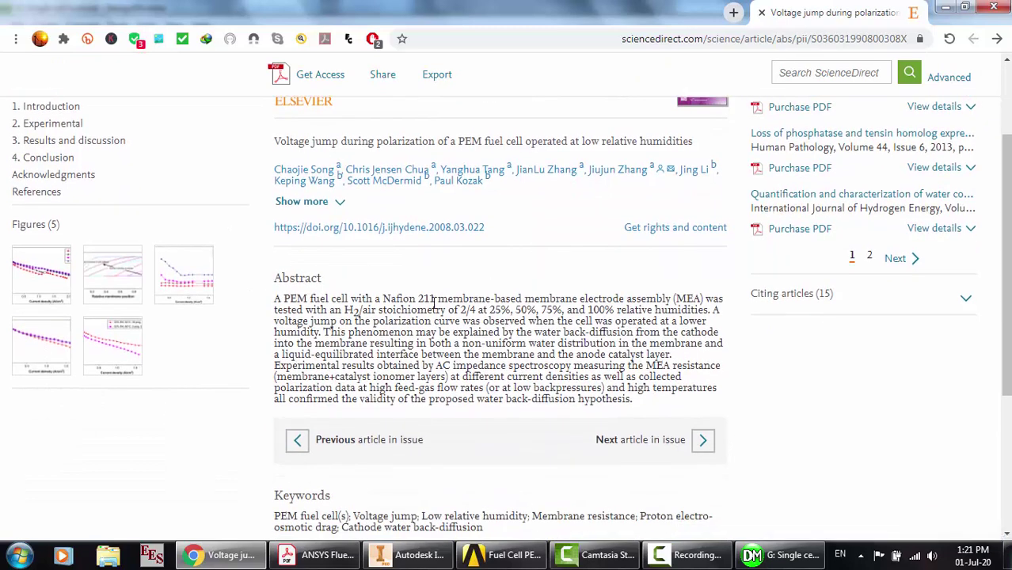
left_click(688, 557)
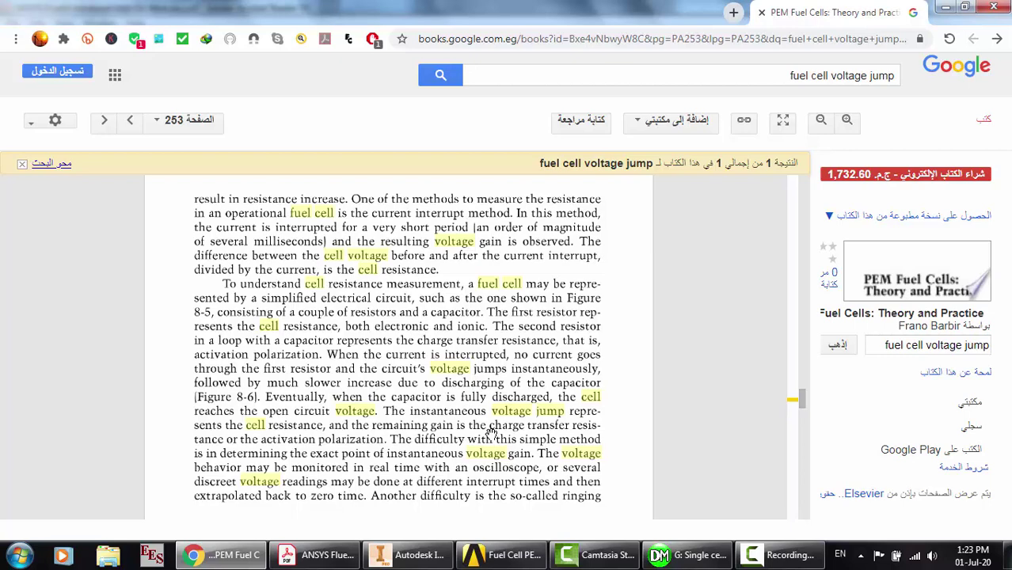
left_click(317, 555)
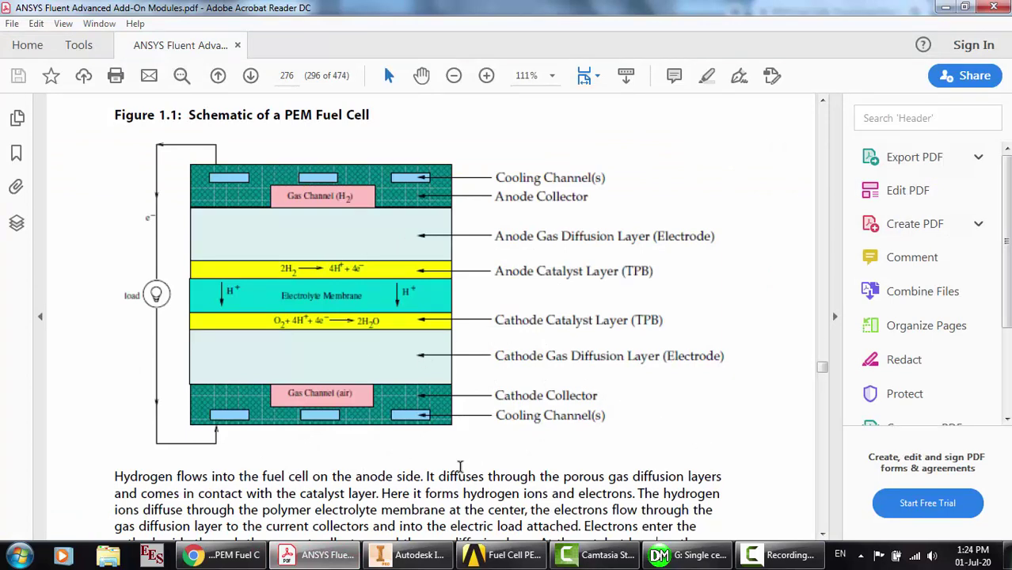
Return to DesignModeler, close it, and open the Mesh cell of the Single cell tutorial system from Workbench
left_click(687, 554)
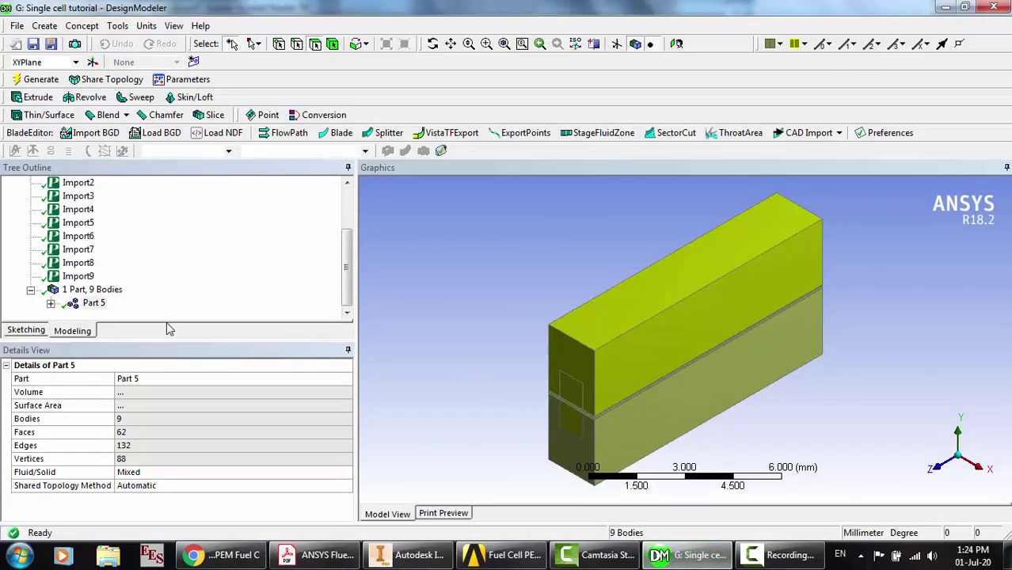
left_click(1006, 10)
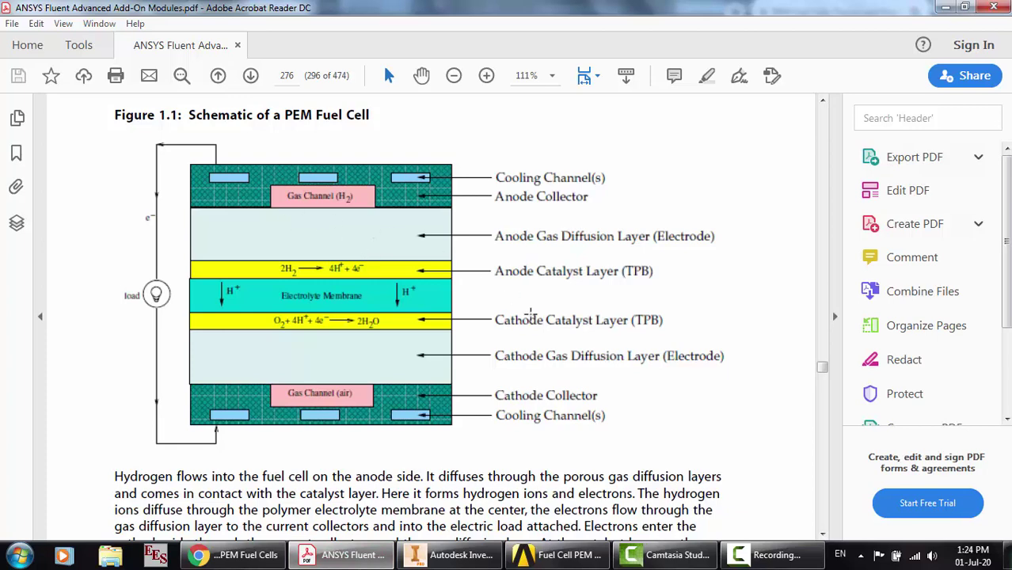
left_click(579, 556)
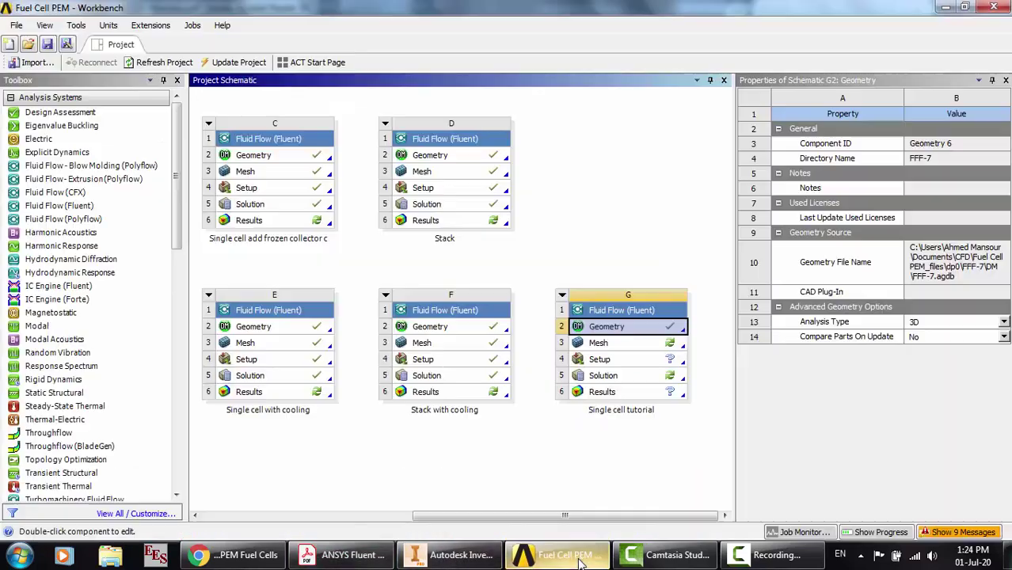
double_click(644, 346)
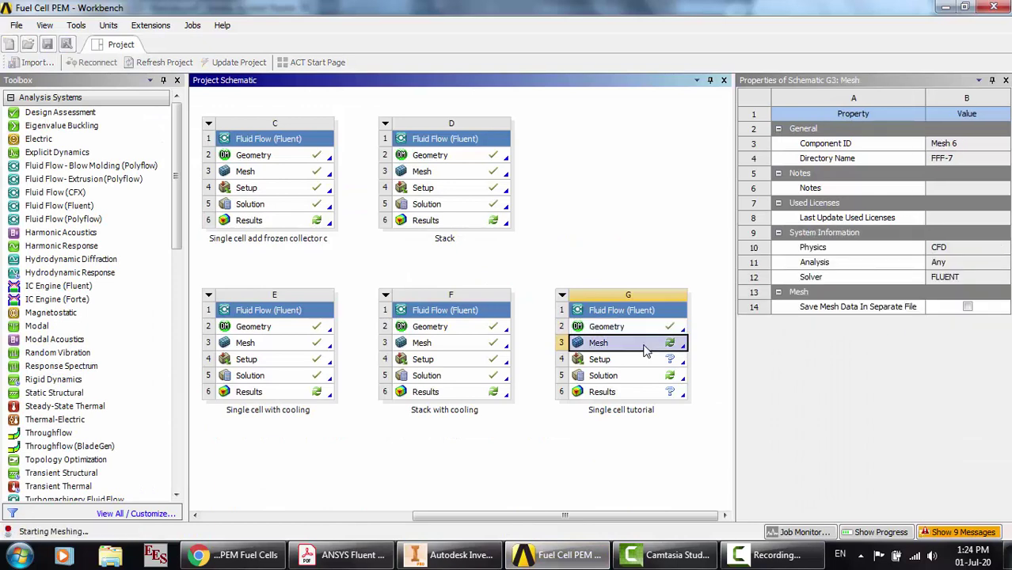
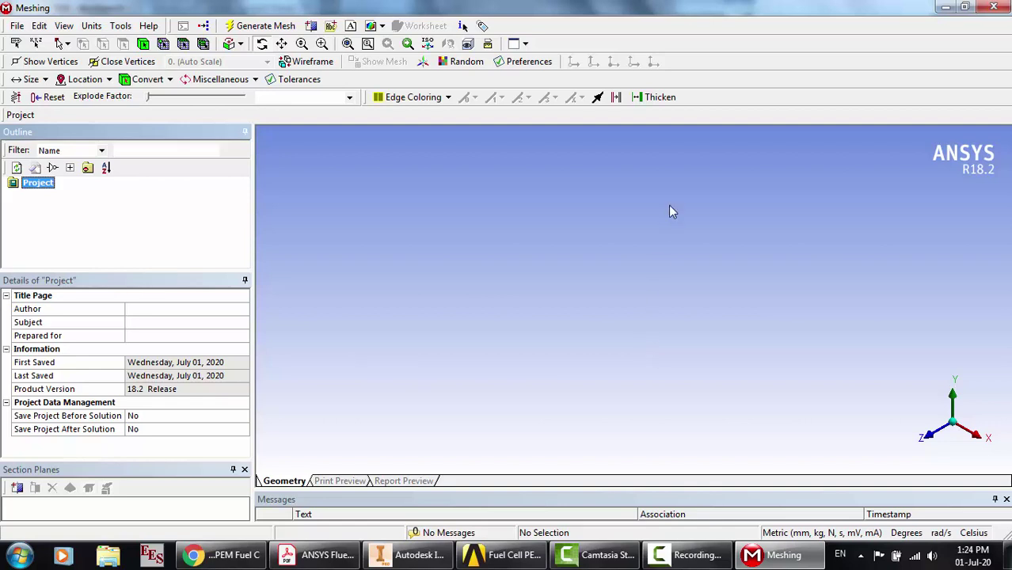
left_click(690, 554)
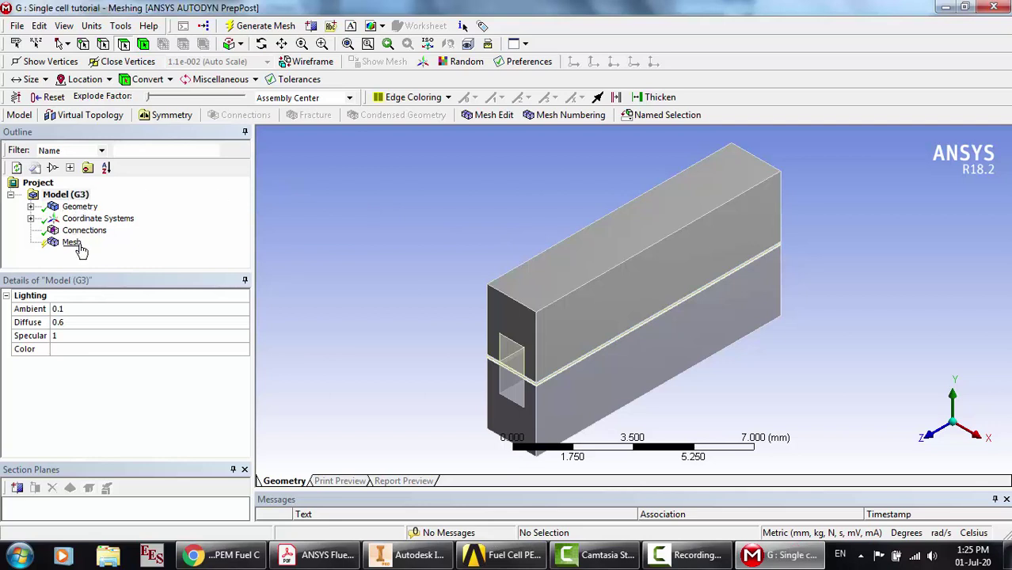
List the bodies inside the geometry part and set Fluid/Solid of the first body, the upper current collector, to Solid
left_click(30, 207)
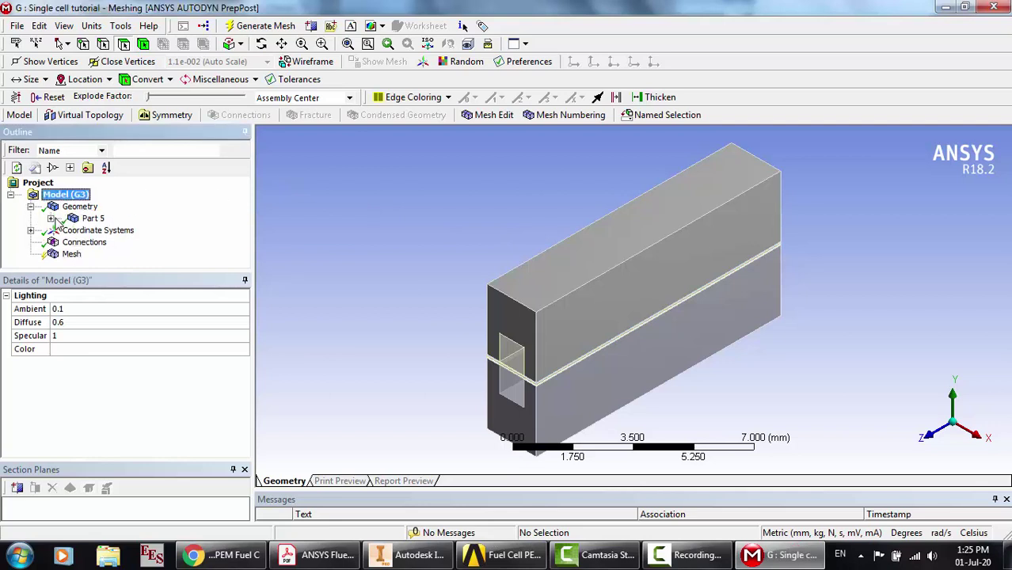
left_click(51, 218)
left_click(110, 195)
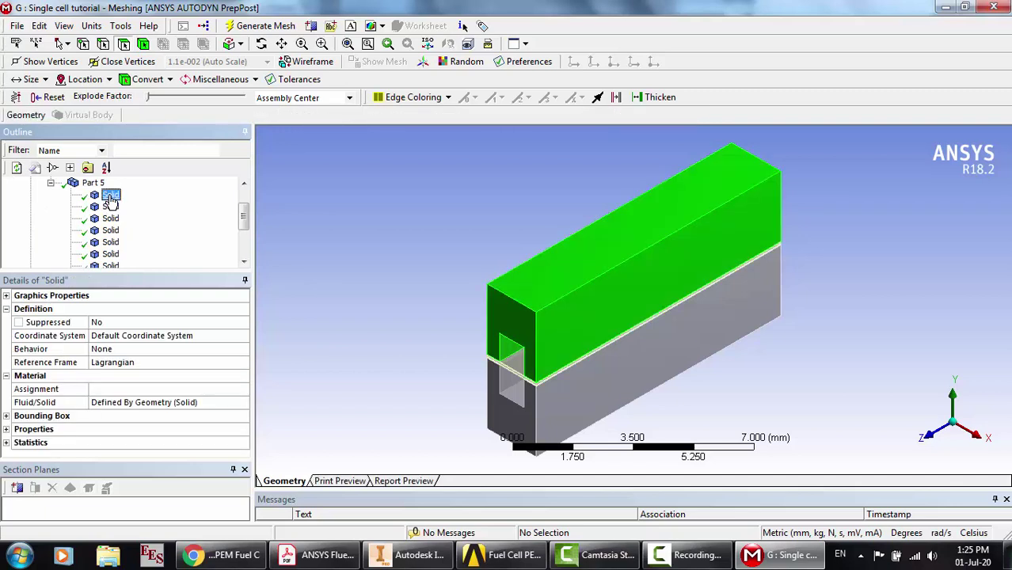
left_click(206, 404)
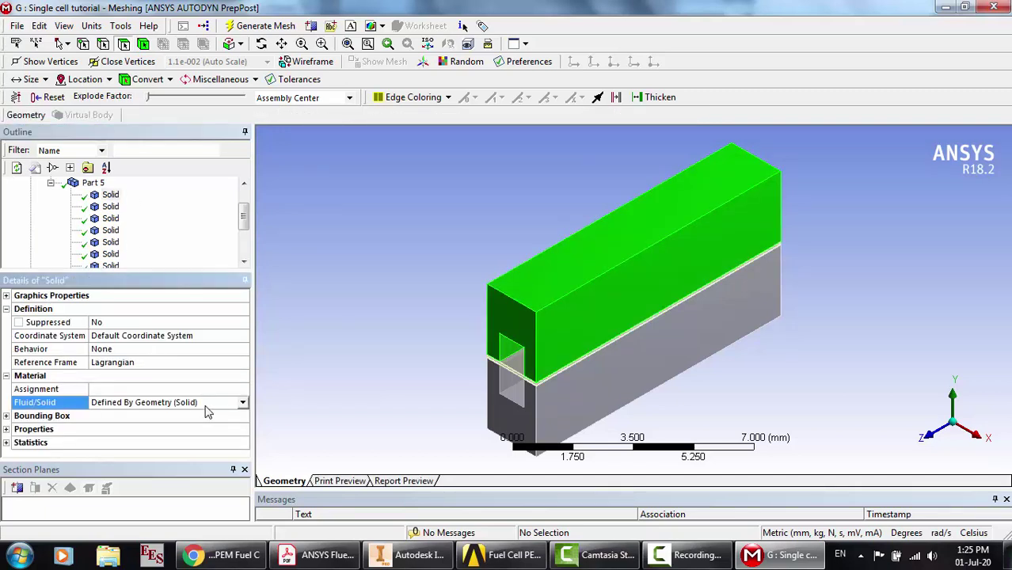
left_click(242, 403)
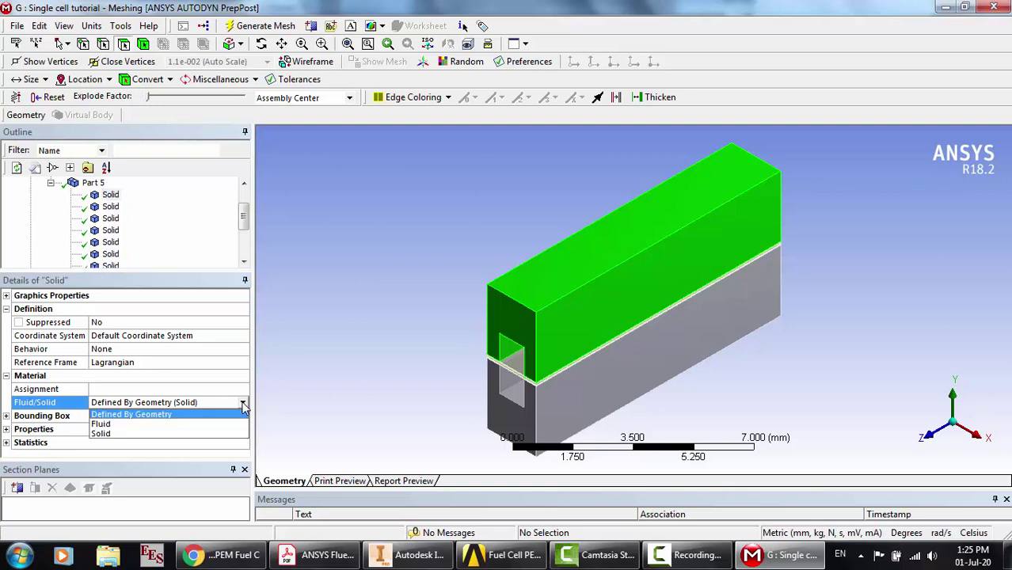
left_click(135, 434)
Set Fluid/Solid of the second body, the thin layer beneath the upper collector, to Fluid
left_click(110, 207)
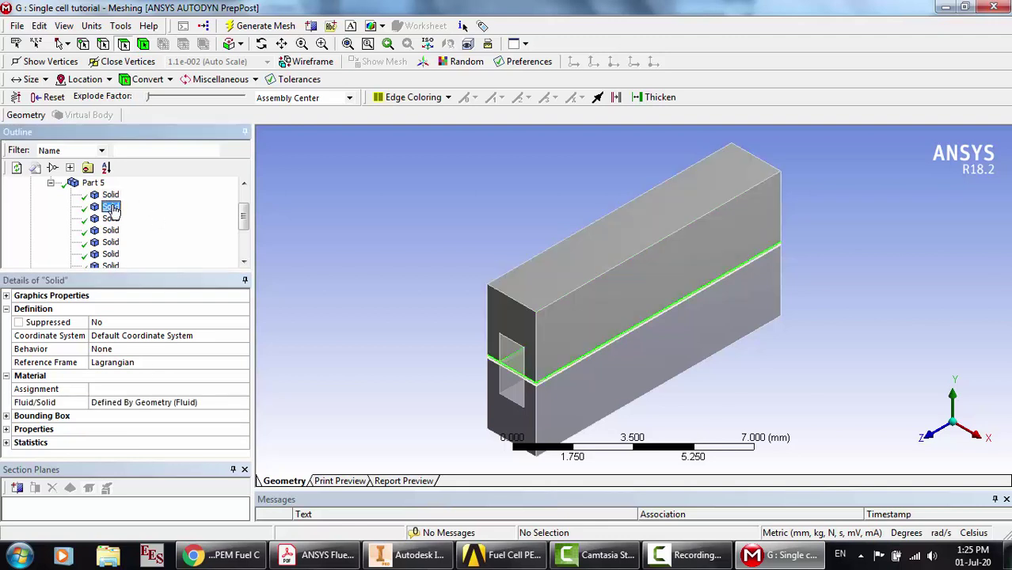
left_click(156, 405)
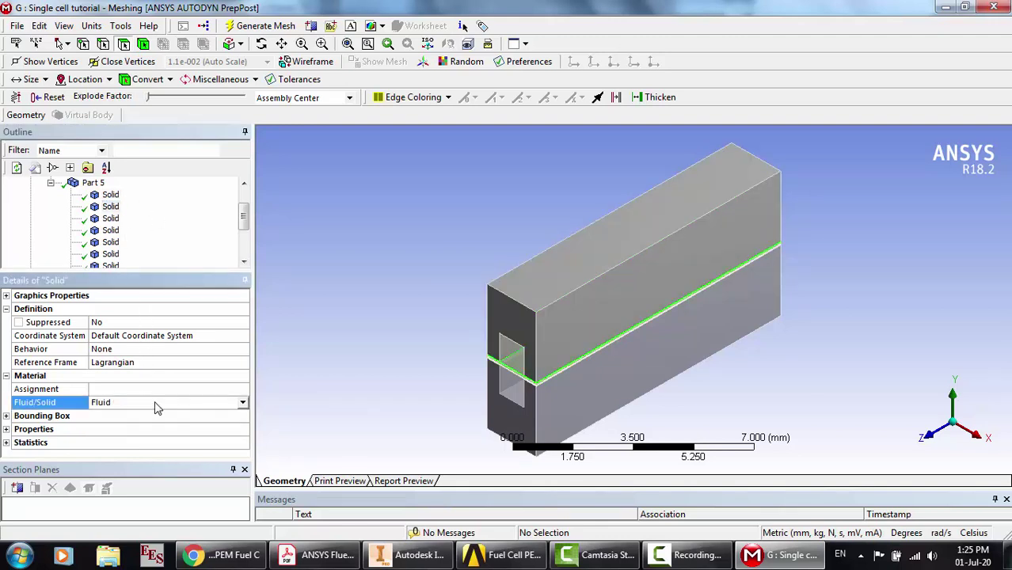
left_click(174, 209)
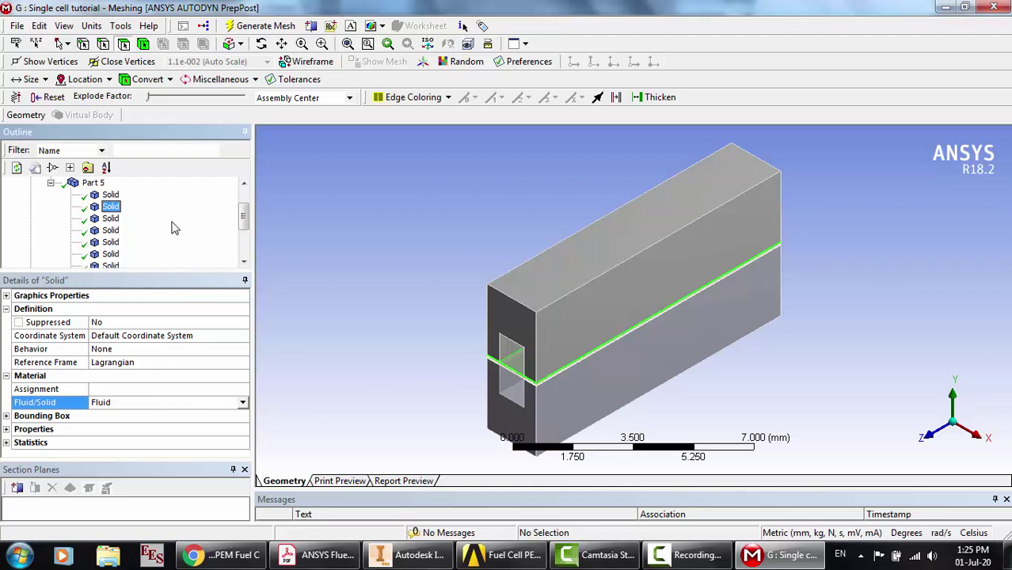
scroll(174, 228, "down", 1)
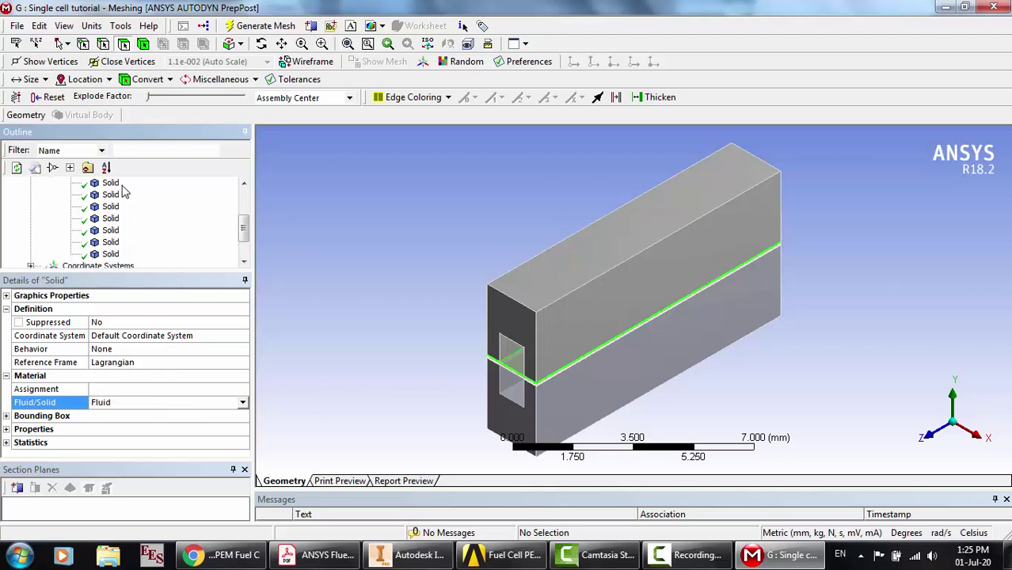
Select the lower current collector body and change its Fluid/Solid setting
left_click(115, 243)
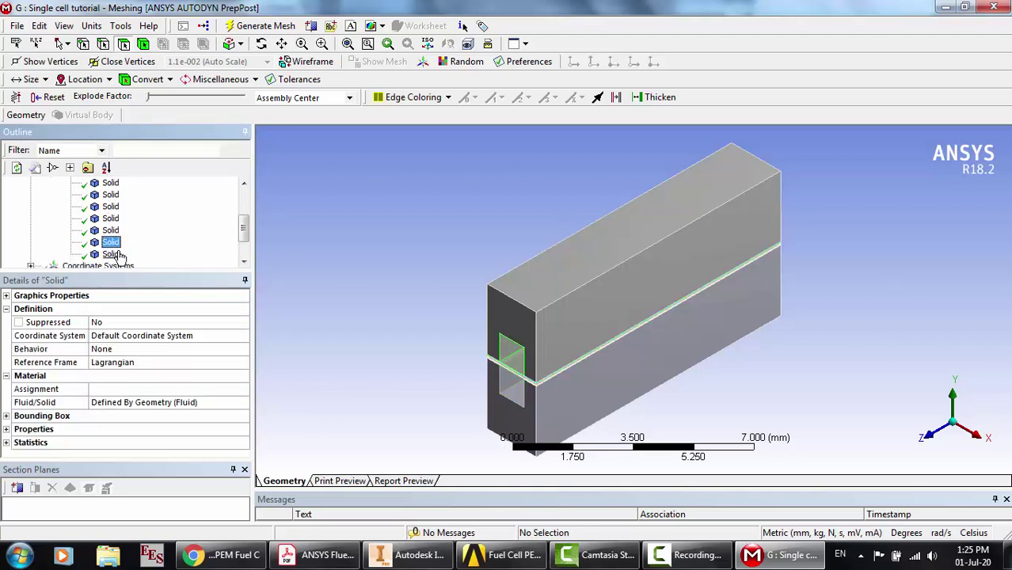
key("Up")
double_click(147, 405)
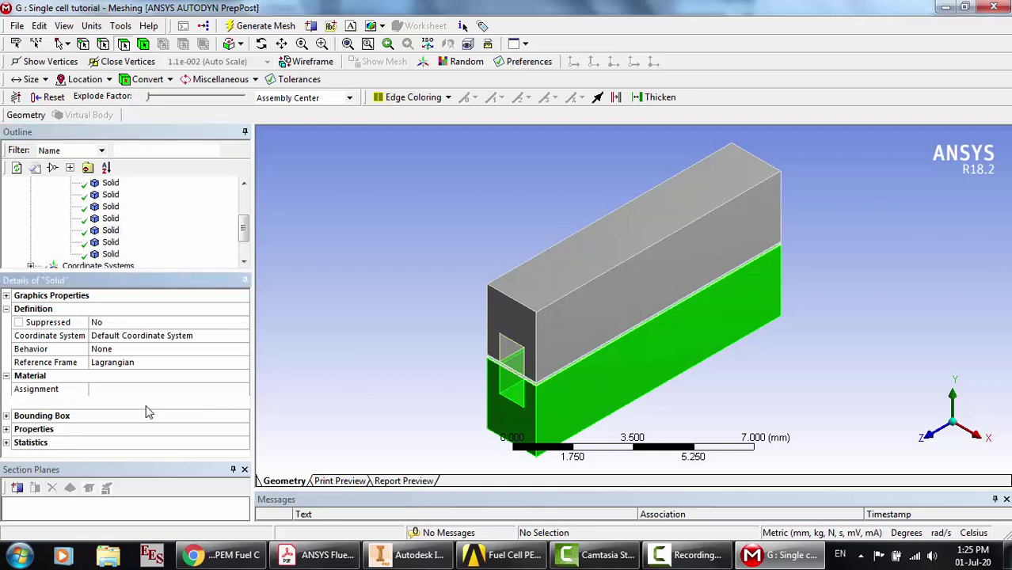
Select the seven bodies other than the two current collectors and set their Fluid/Solid to Fluid together
left_click(112, 219)
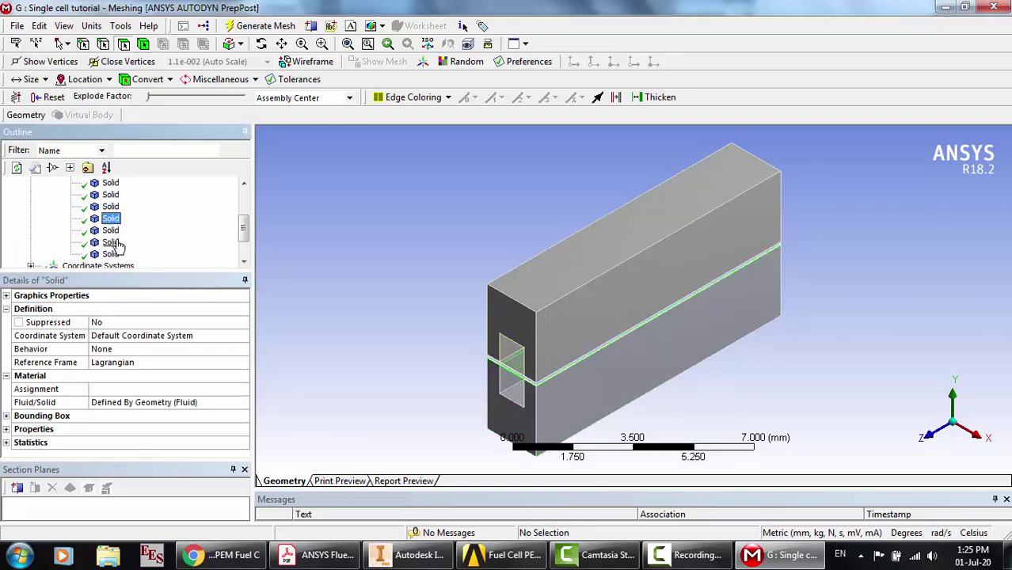
left_click(112, 243, "ctrl")
left_click(111, 254, "ctrl")
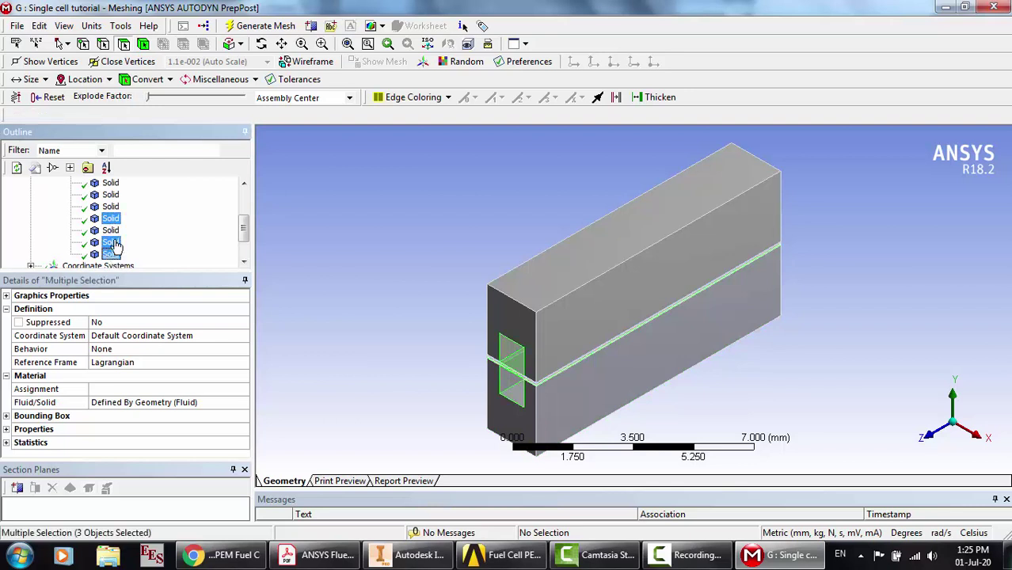
left_click(111, 207, "ctrl")
left_click(112, 194, "ctrl")
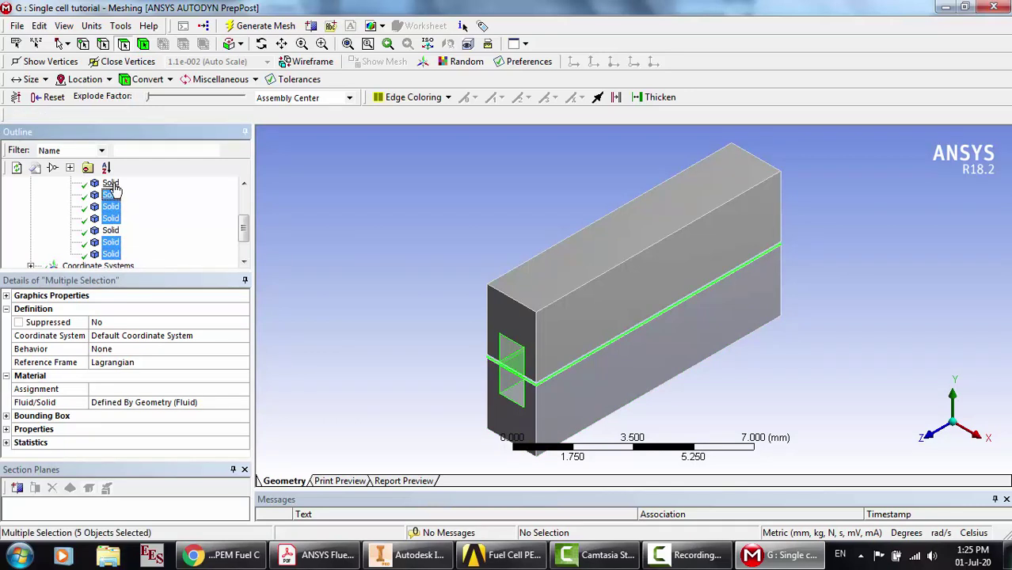
left_click(112, 183, "ctrl")
scroll(114, 188, "up", 2)
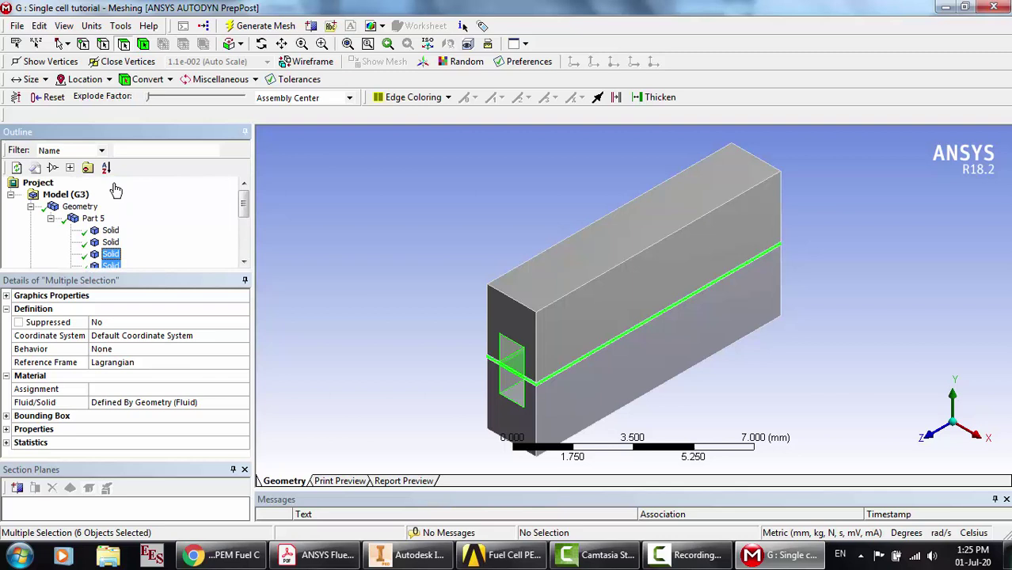
left_click(111, 242, "ctrl")
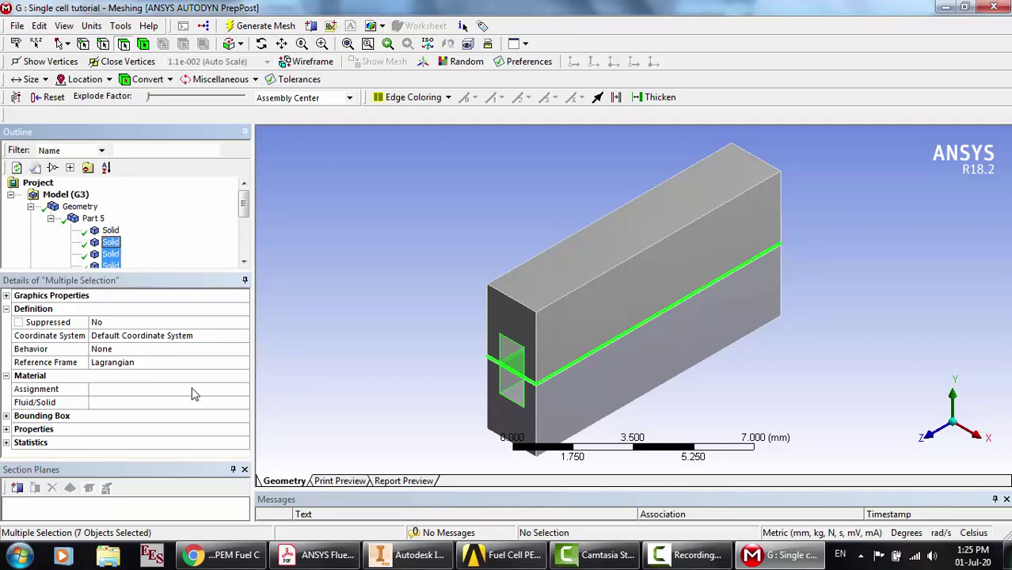
left_click(150, 392)
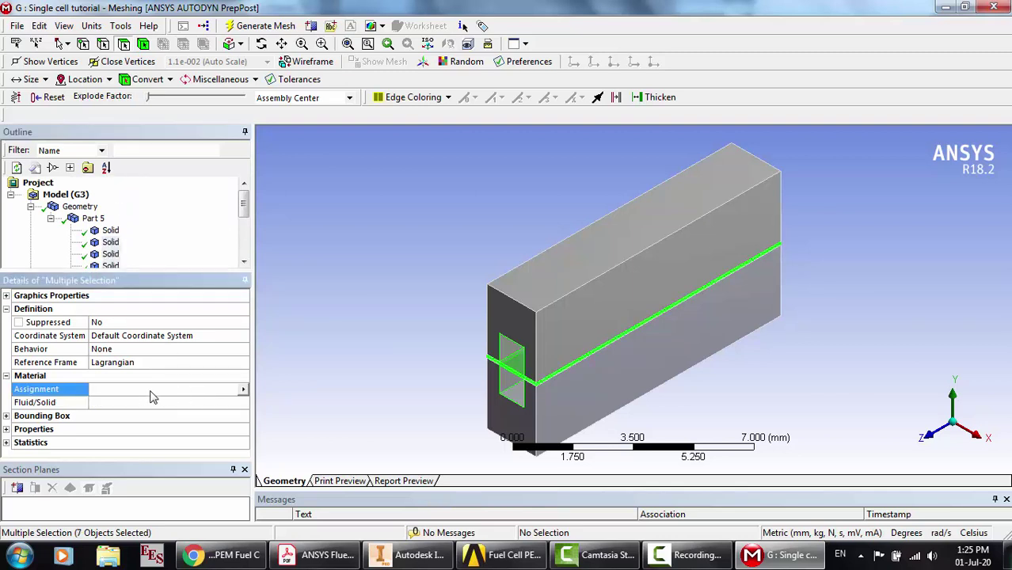
left_click(243, 403)
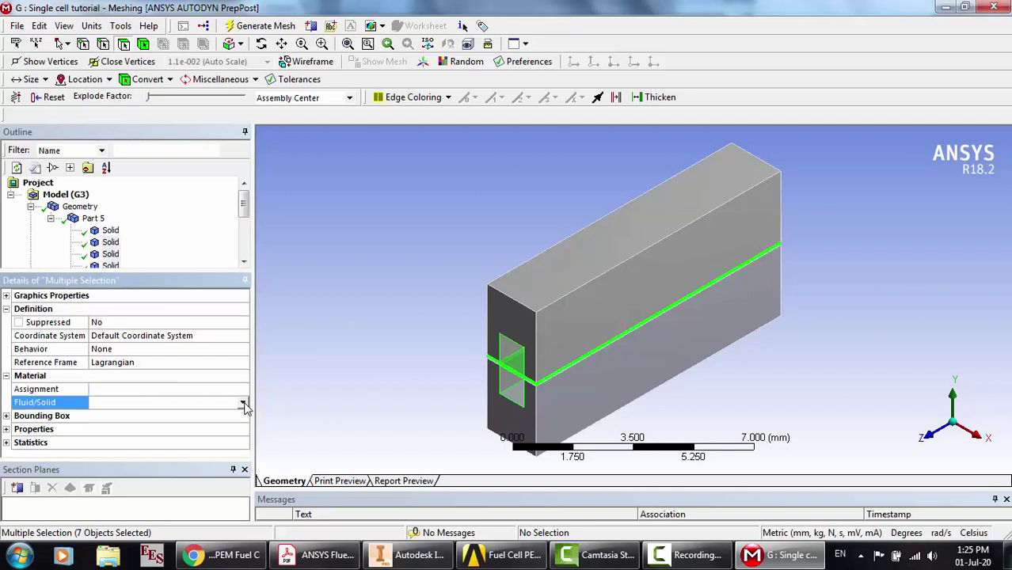
left_click(244, 403)
left_click(158, 425)
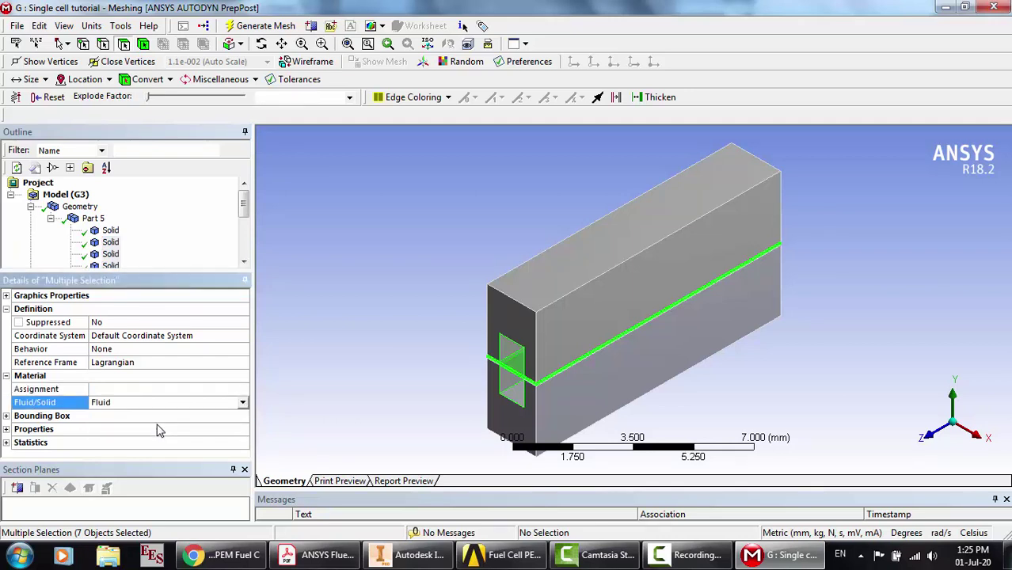
Go through the geometry part's bodies one by one and check each body's Fluid/Solid setting
left_click(111, 230)
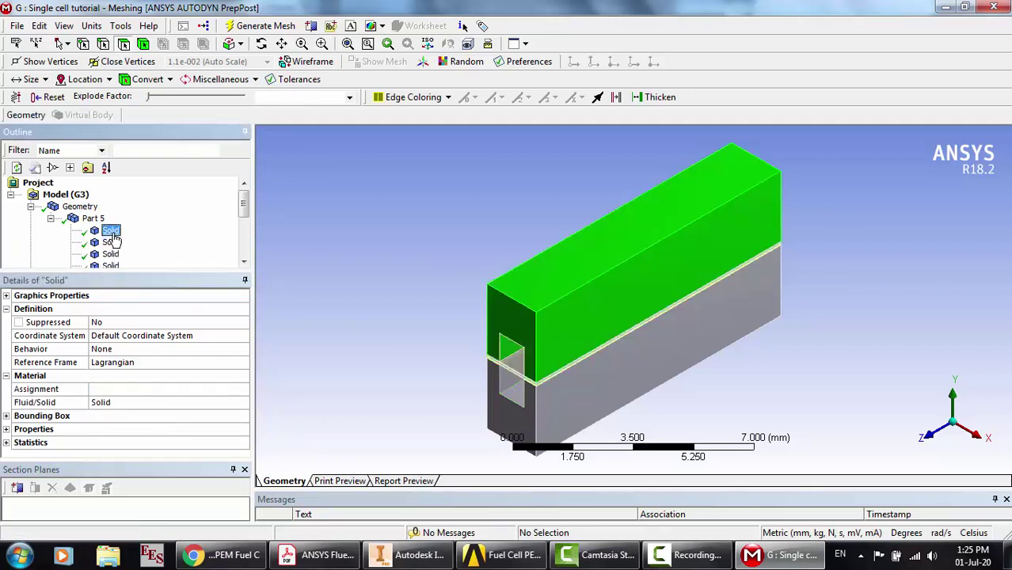
left_click(111, 241)
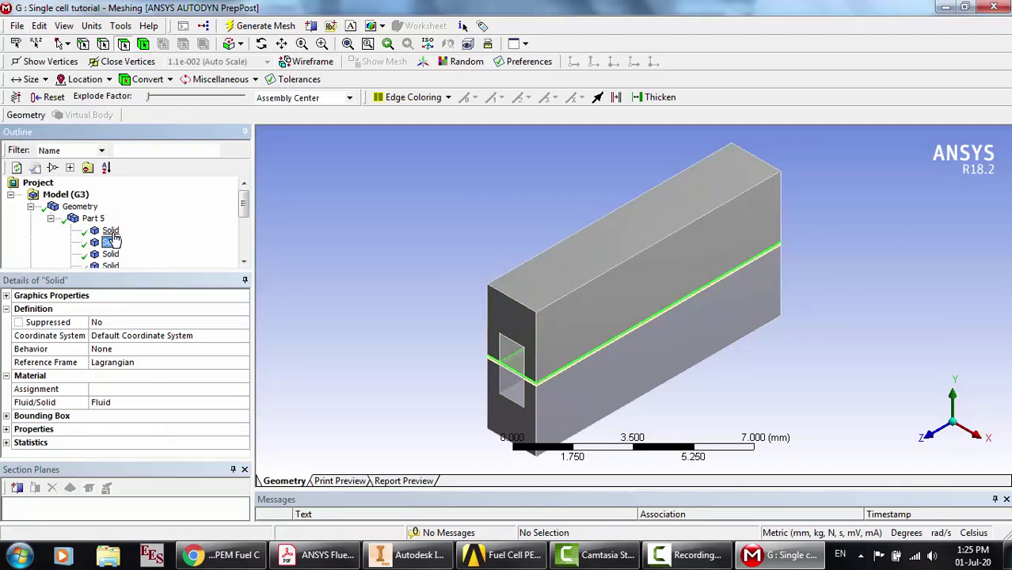
key("Down")
key("Down")
key("Down")
key("Down")
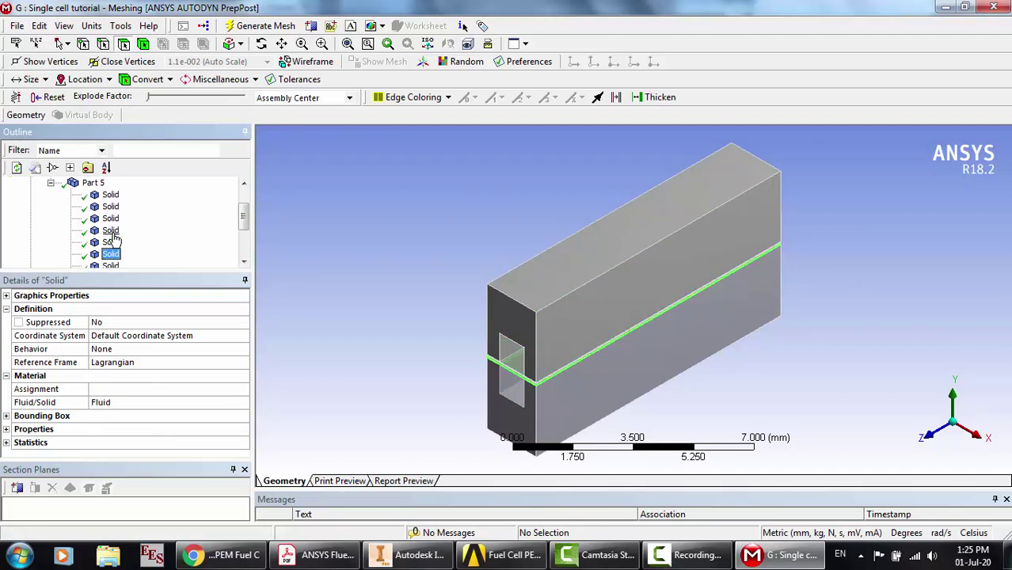
key("Down")
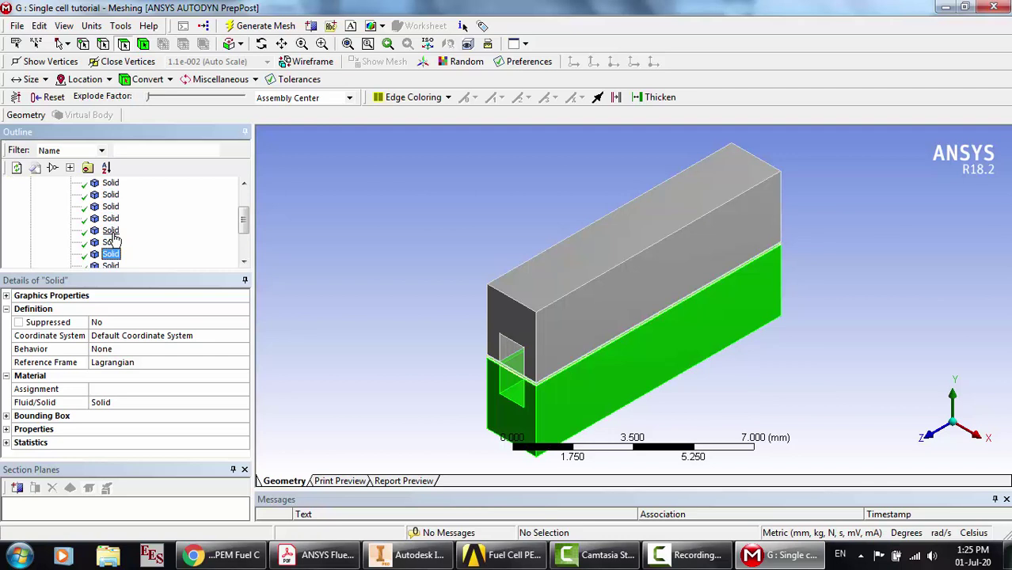
key("Down")
key("Down")
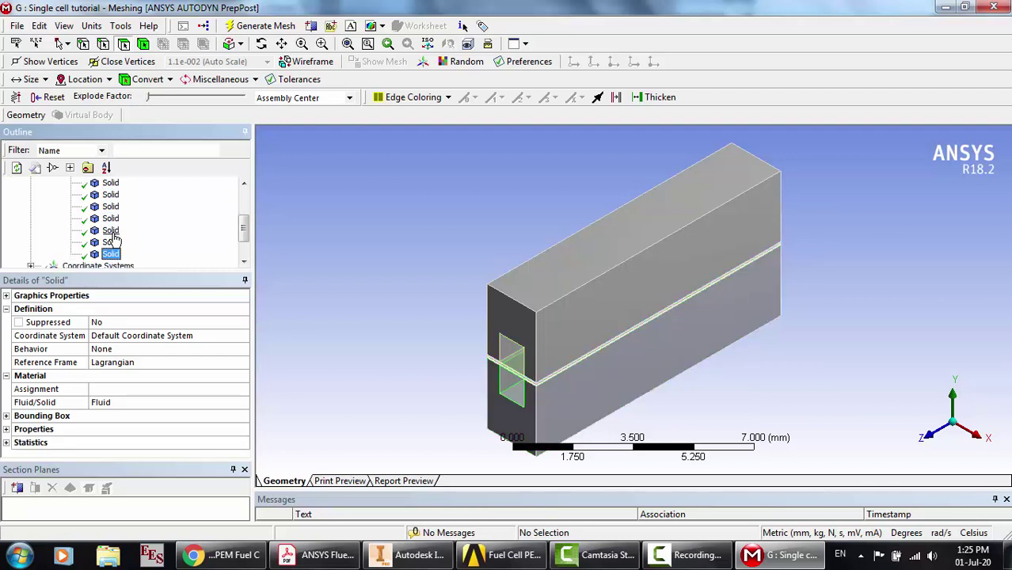
key("Down")
scroll(110, 234, "up", 5)
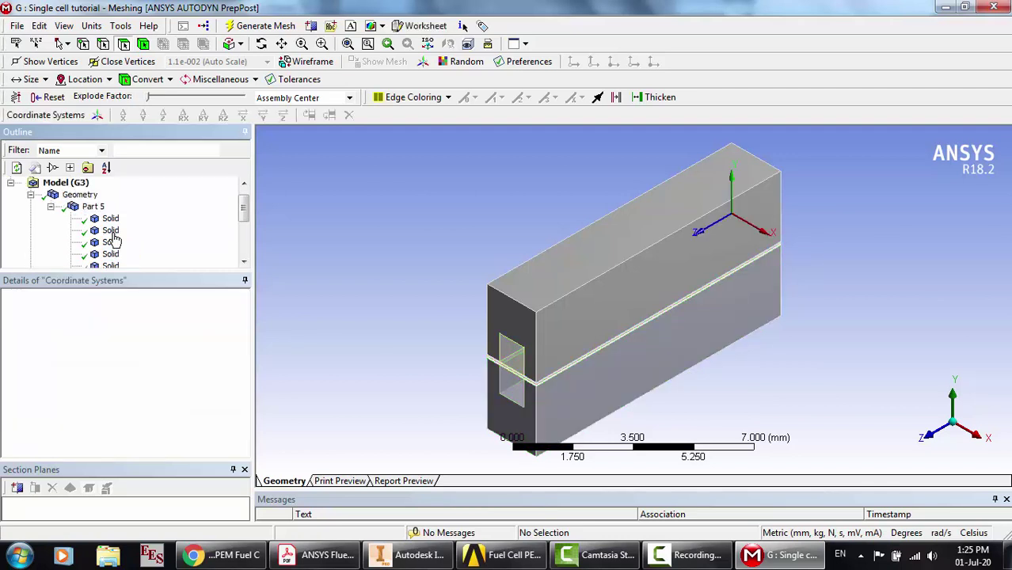
Show the mesh Sizing settings and generate the mesh with the default sizing and Coarse relevance center
left_click(51, 207)
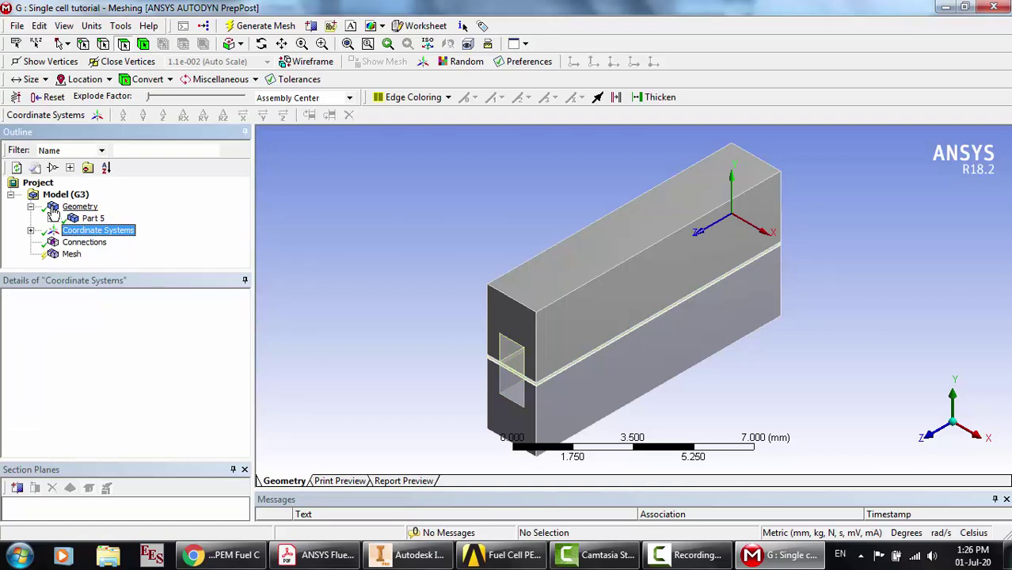
left_click(71, 254)
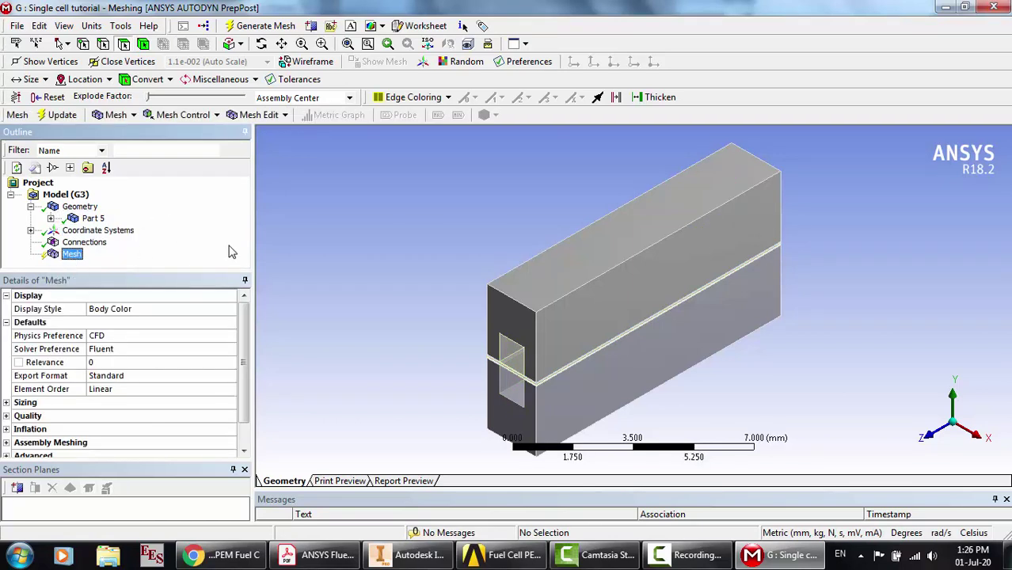
left_click(6, 403)
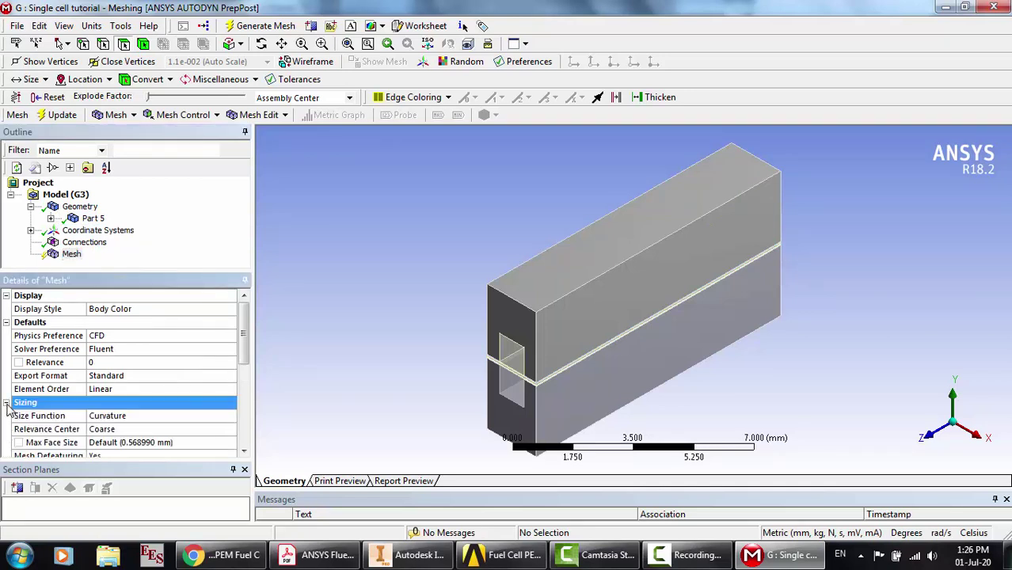
scroll(158, 418, "down", 2)
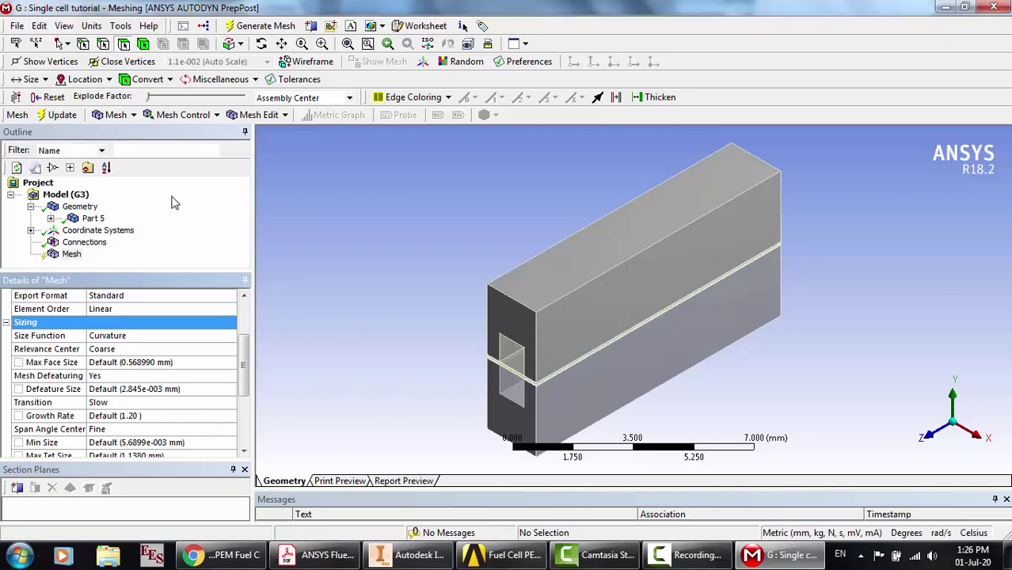
left_click(69, 117)
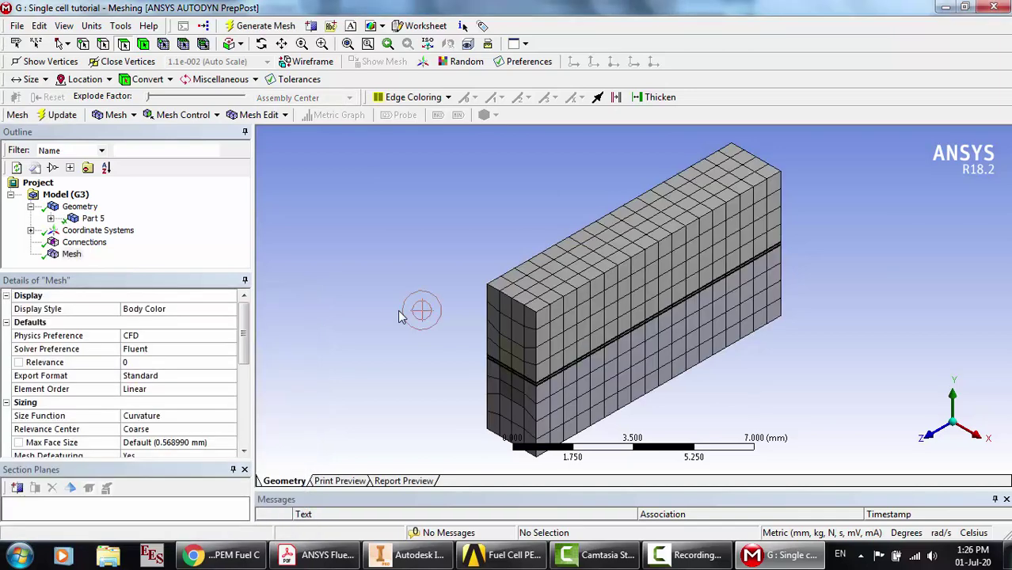
Set the mesh Relevance Center to Fine and update the mesh
left_click(145, 432)
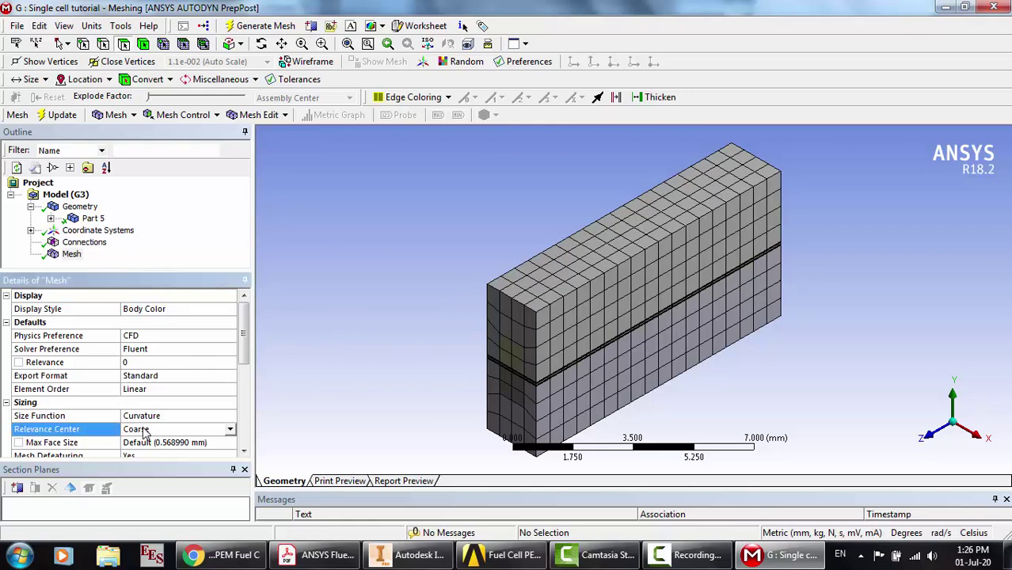
left_click(231, 429)
left_click(155, 460)
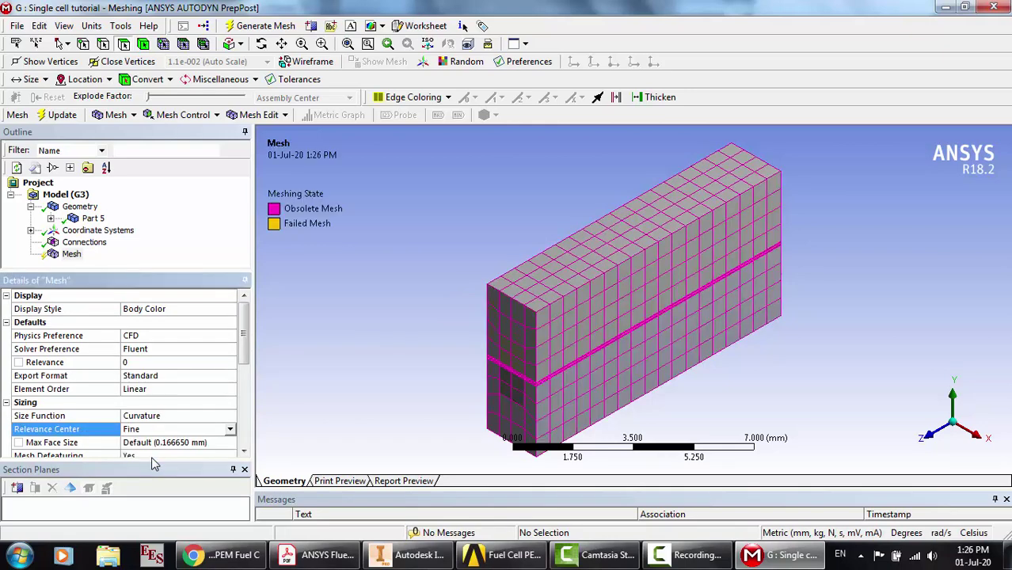
left_click(62, 115)
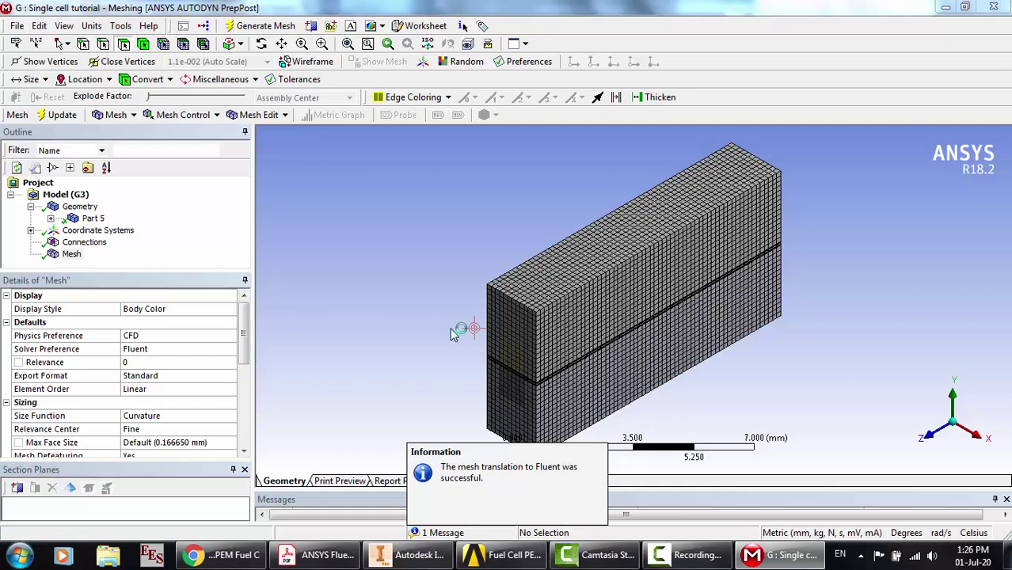
left_click(145, 222)
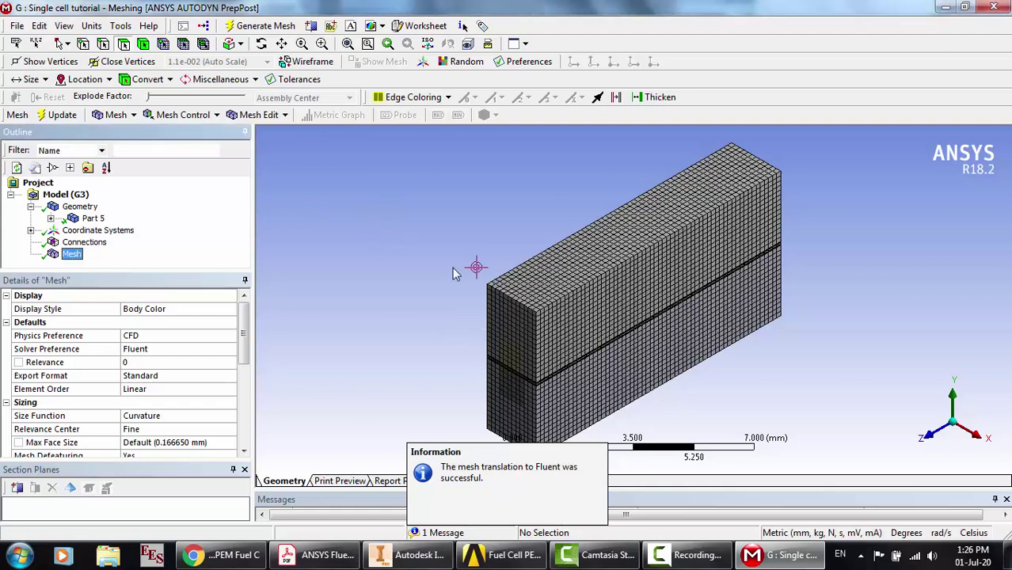
Create a named selection for the upper current collector body
left_click(164, 45)
left_click(575, 282)
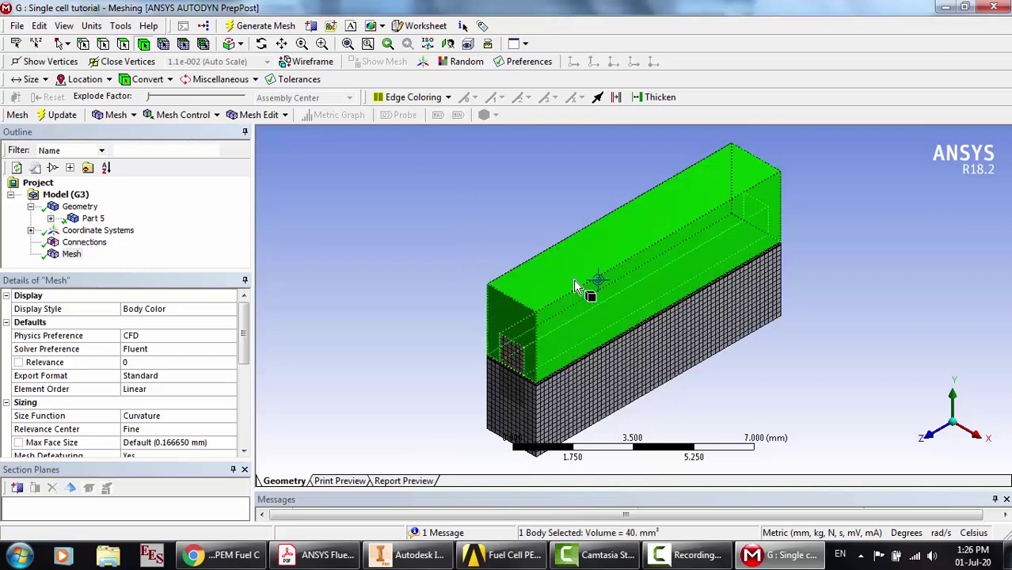
right_click(574, 280)
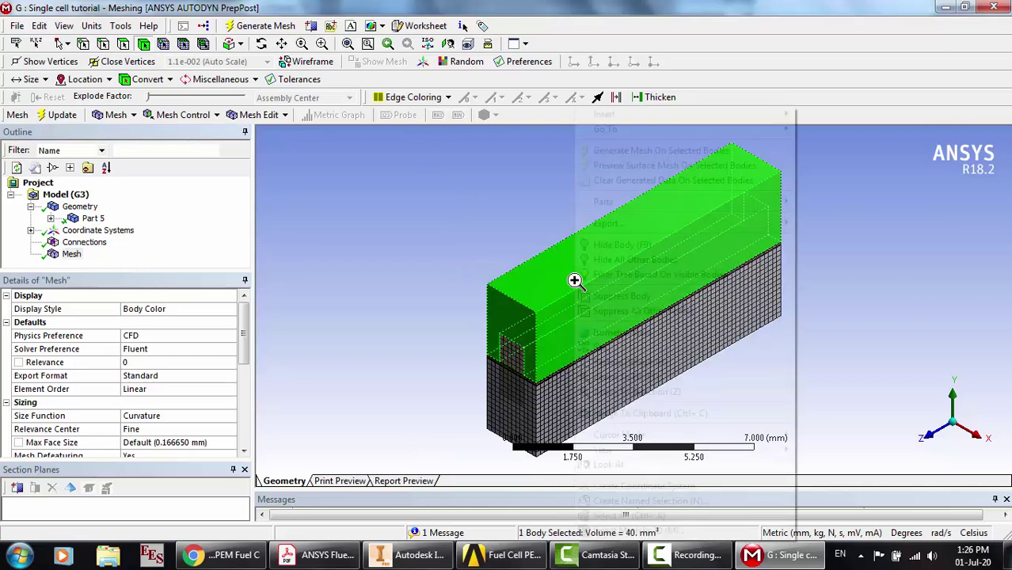
left_click(620, 502)
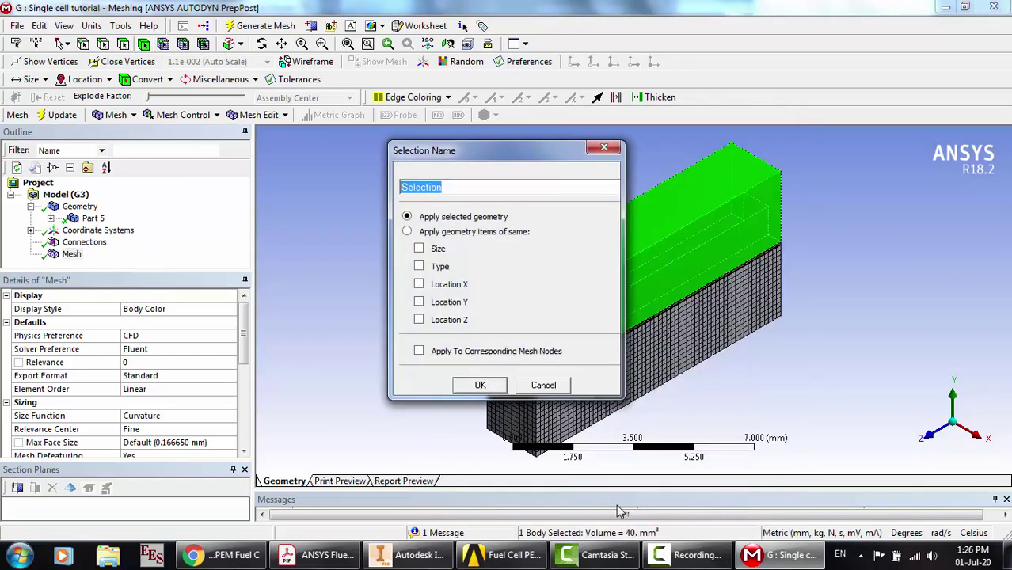
type("Curr")
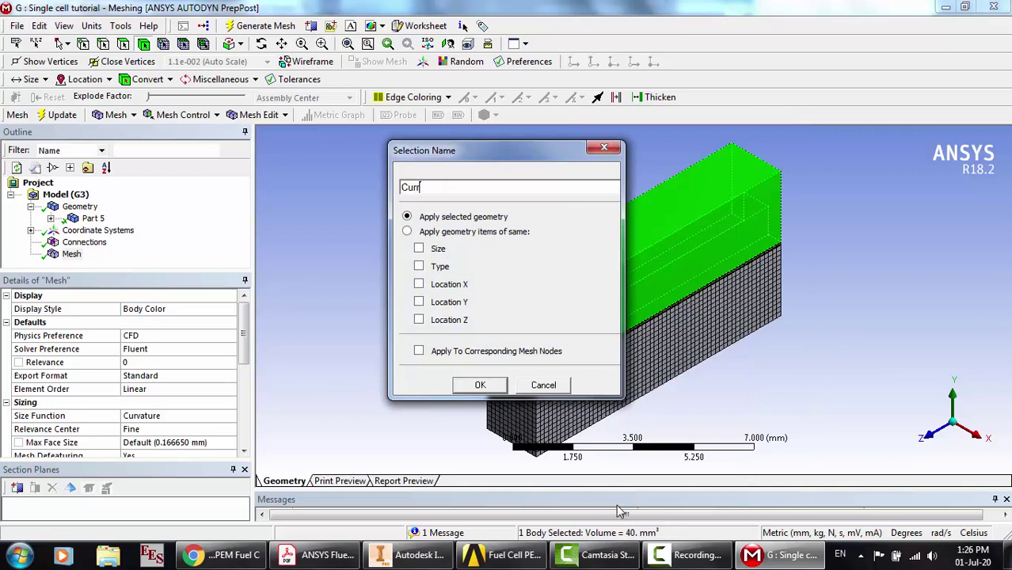
type("ent")
key("BackSpace")
key("BackSpace")
key("BackSpace")
key("BackSpace")
key("BackSpace")
key("BackSpace")
key("Return")
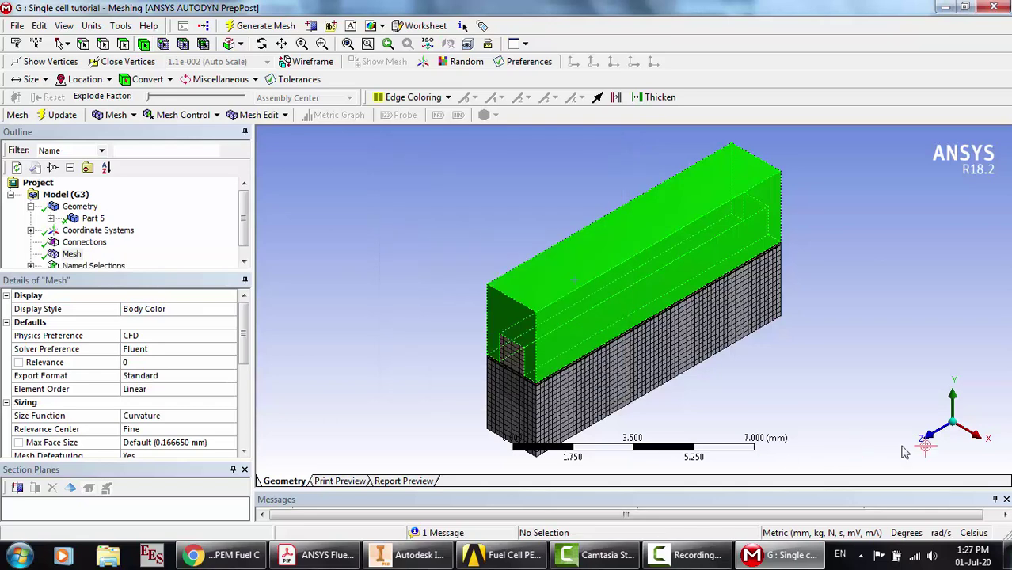
Create a named selection called gdl-a for the thin layer body directly beneath the upper current collector
left_click(932, 432)
scroll(723, 352, "up", 10)
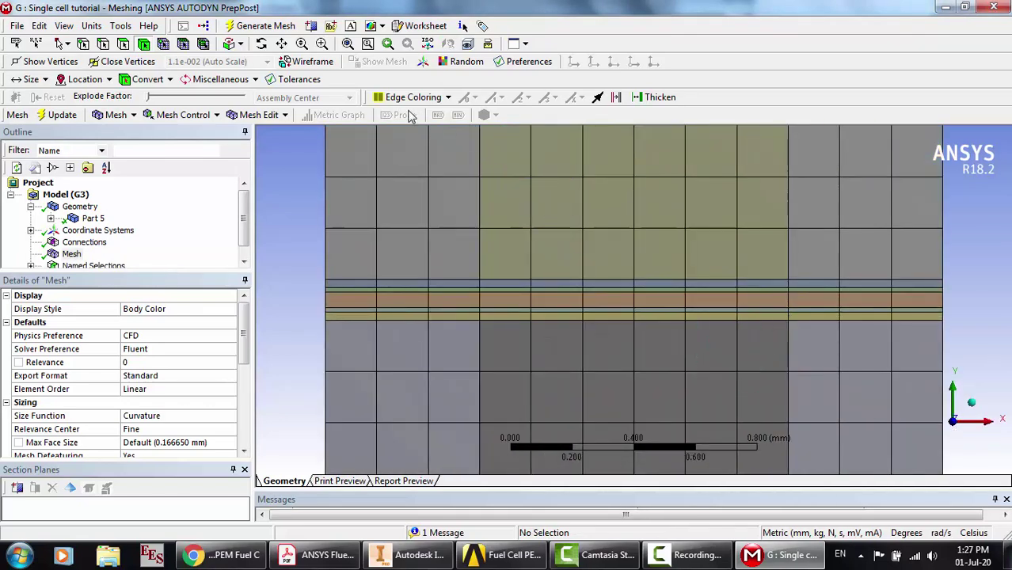
left_click(162, 44)
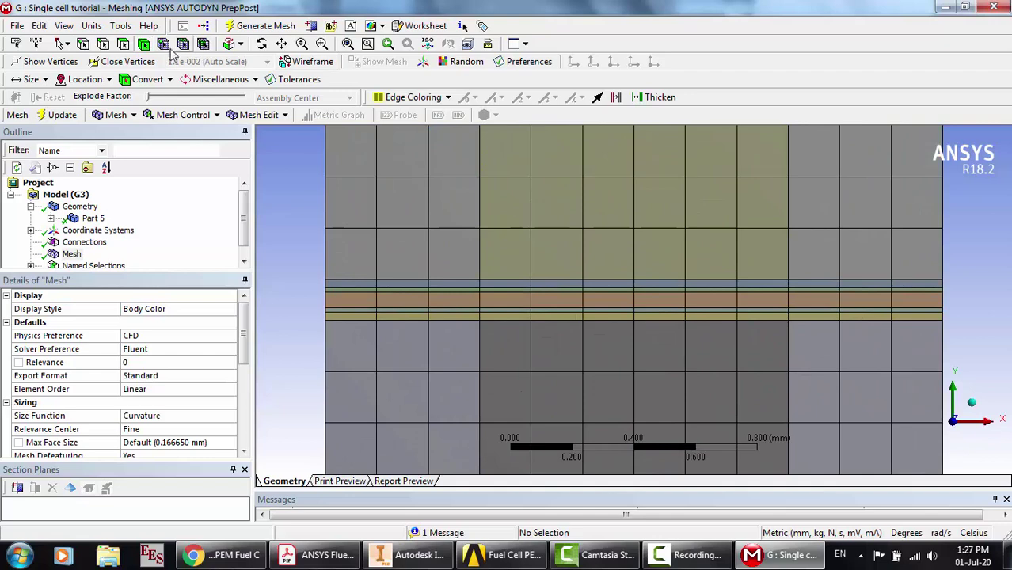
left_click(446, 286)
right_click(446, 286)
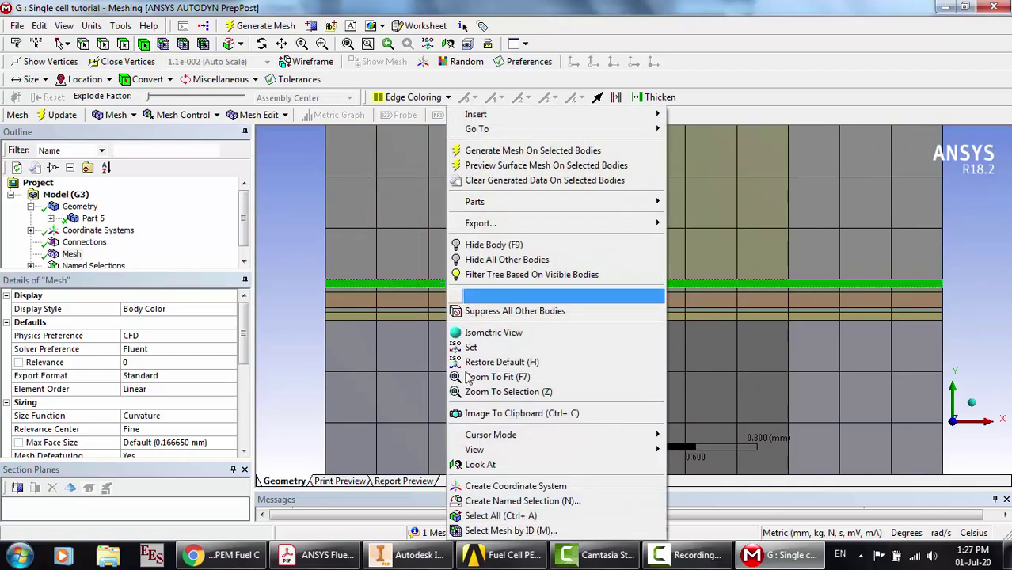
left_click(487, 501)
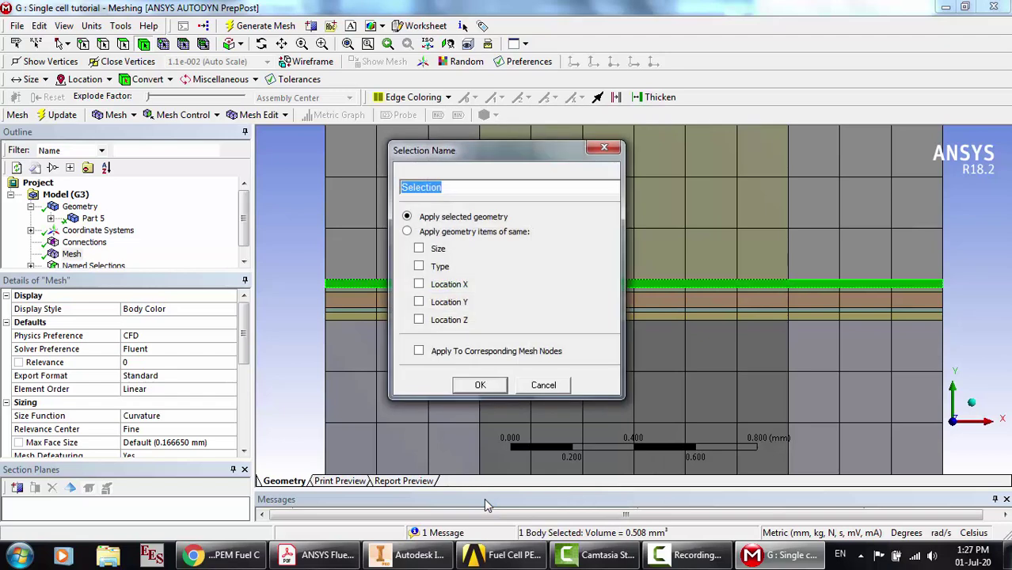
type("gdl-a")
key("Return")
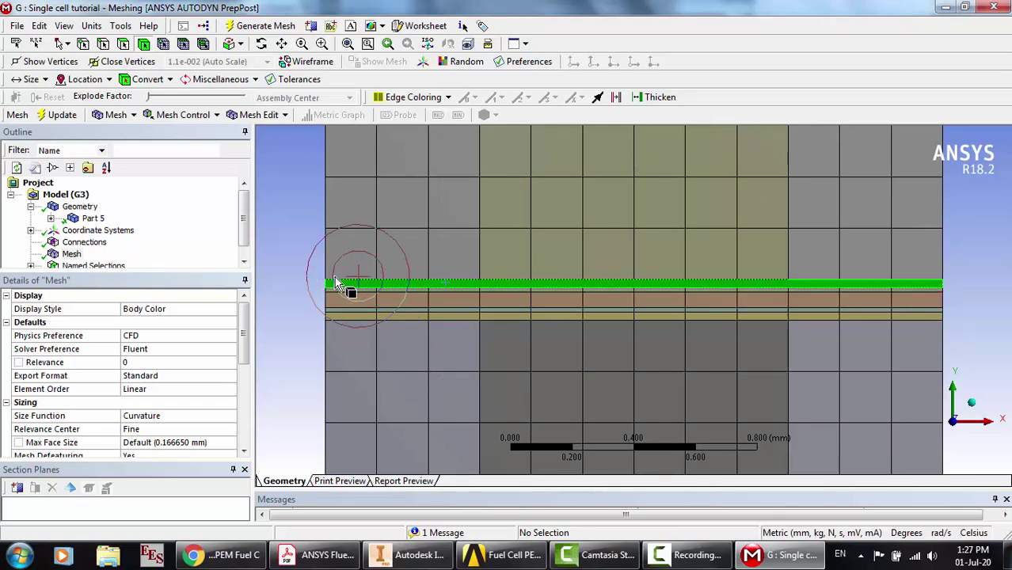
Create a named selection called catalyst-a for the thin body between the upper gas diffusion layer and the thick central layer
scroll(303, 226, "up", 2)
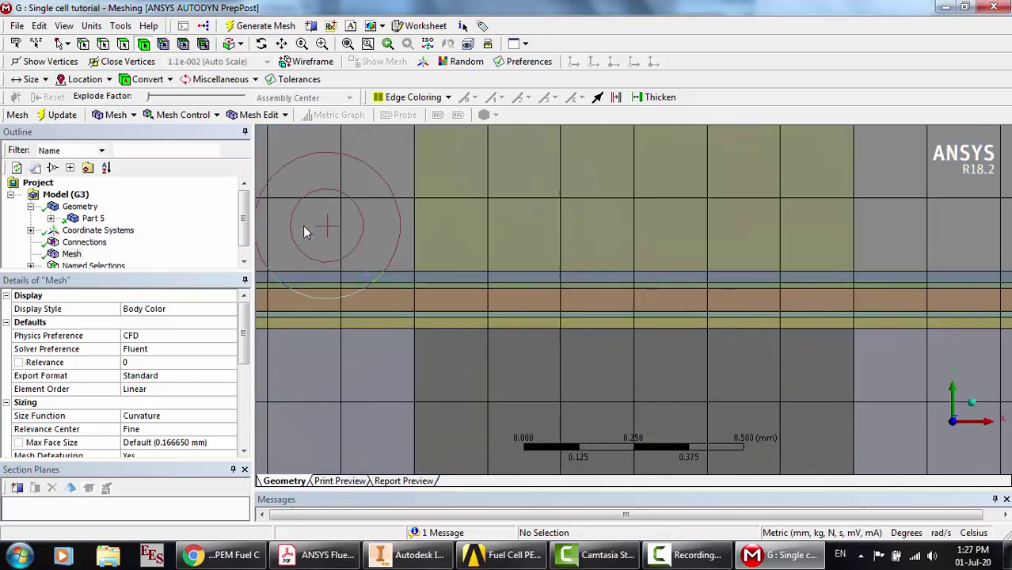
left_click(518, 285)
right_click(519, 285)
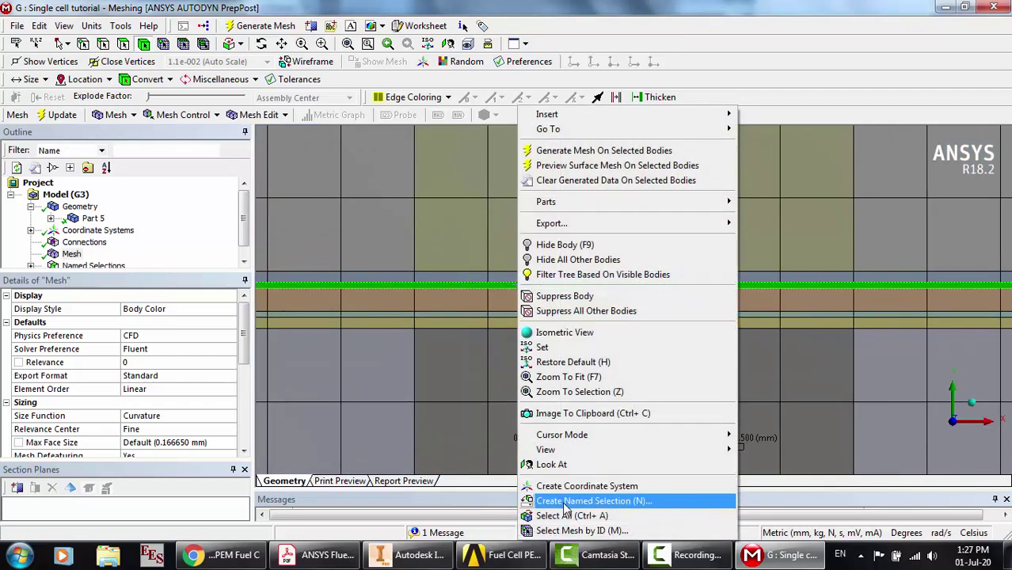
left_click(565, 502)
type("catalyst-a")
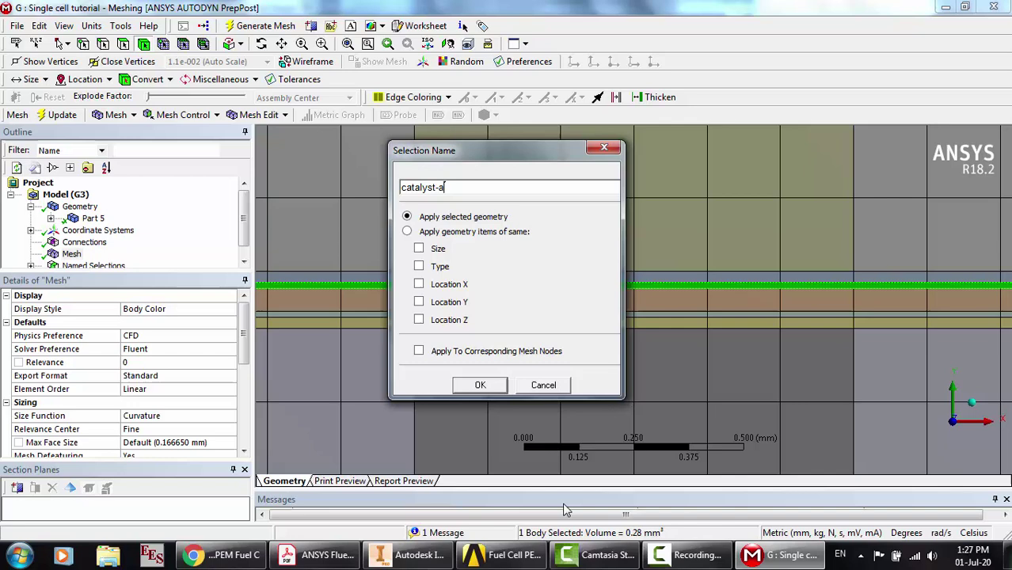
key("Return")
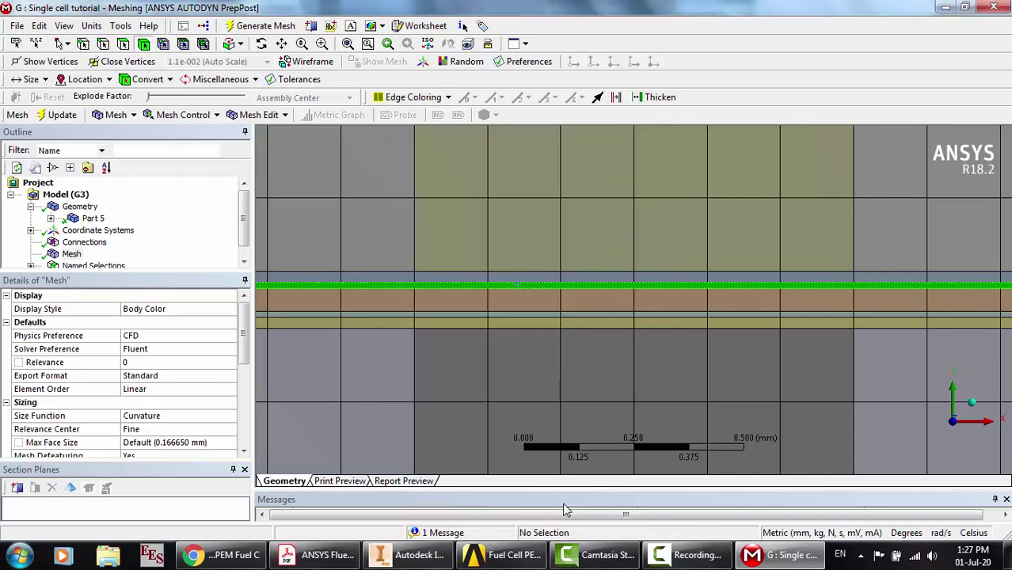
Create a named selection called membrane for the thick central layer body
left_click(518, 298)
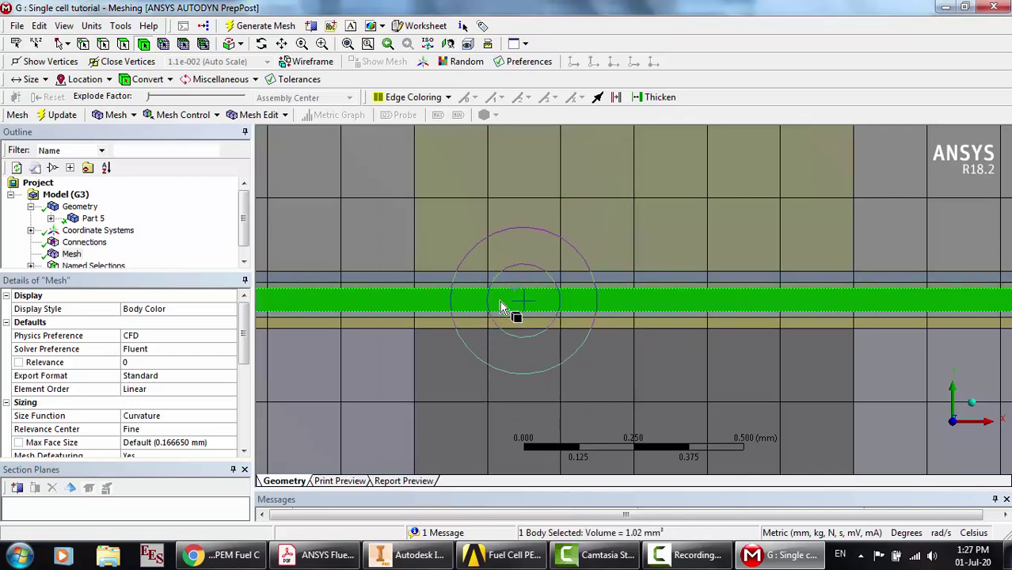
right_click(501, 295)
left_click(544, 502)
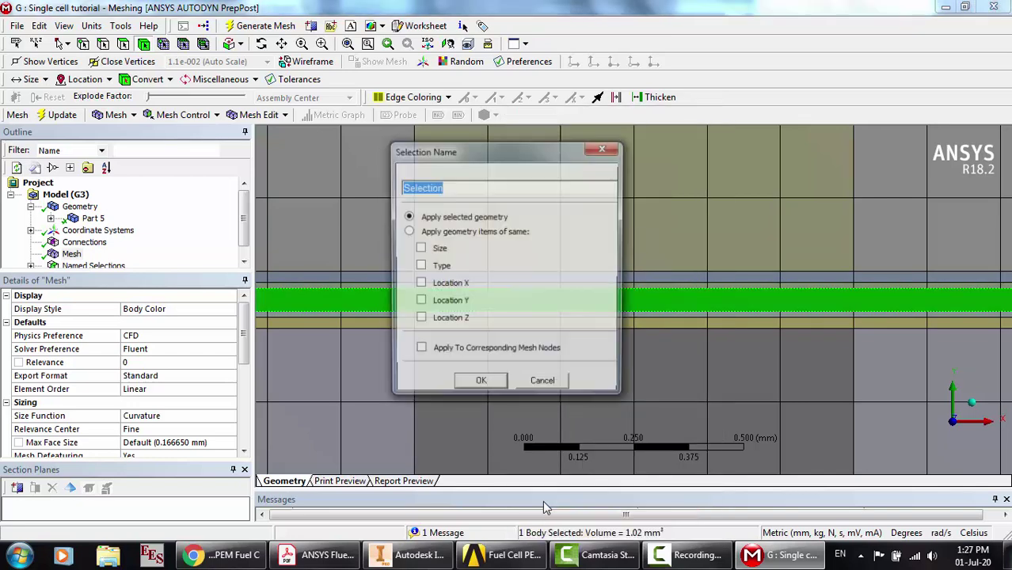
type("membran")
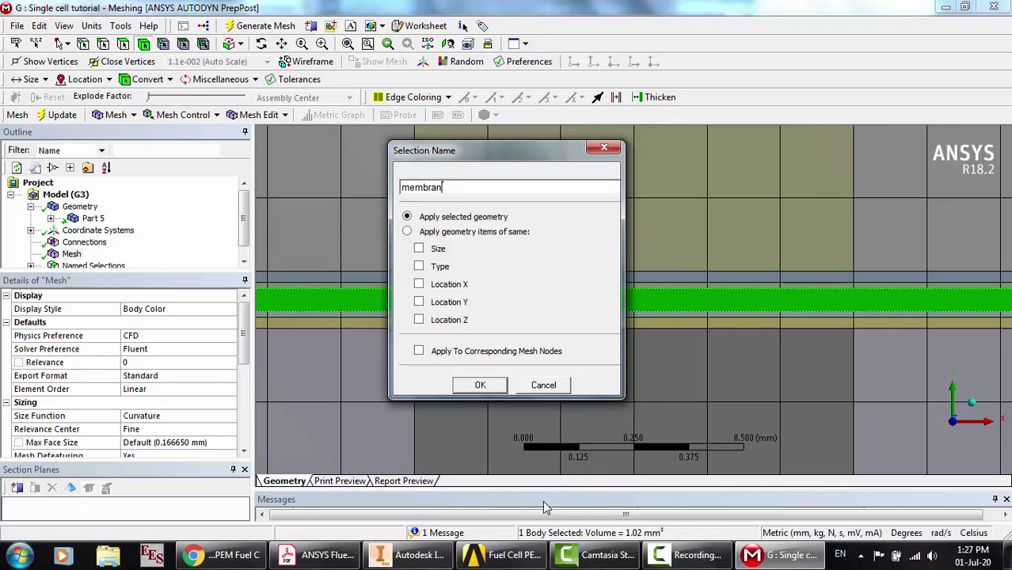
type("e")
key("Return")
Create a named selection called catalyst-c for the very thin layer body directly beneath the membrane
left_click(497, 315)
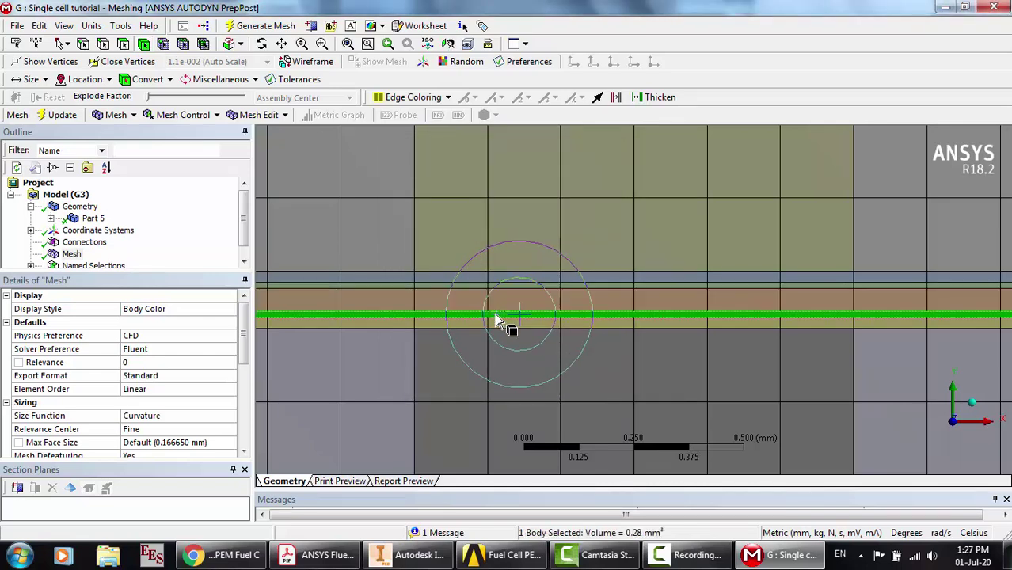
right_click(496, 314)
left_click(533, 502)
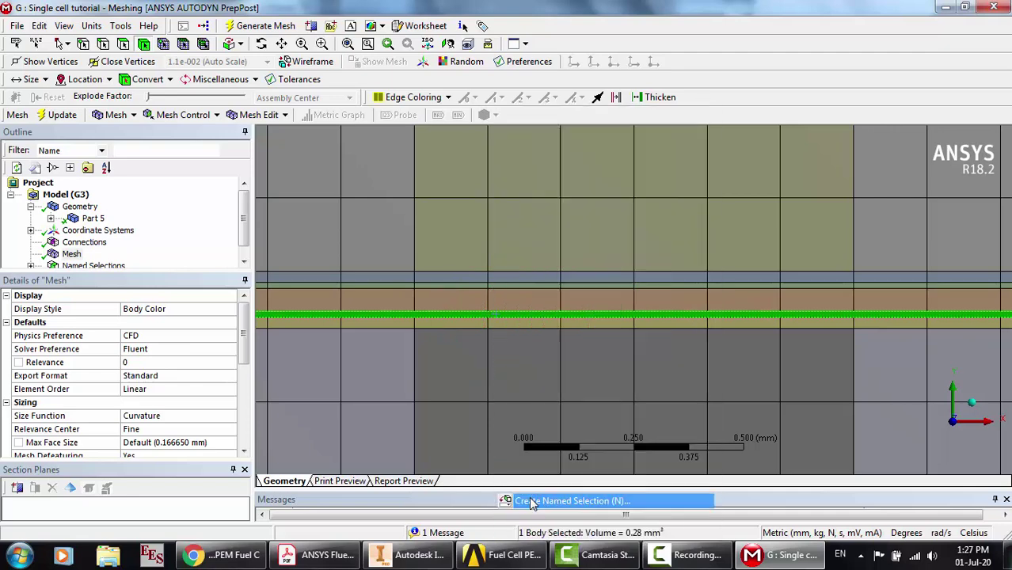
type("catalys")
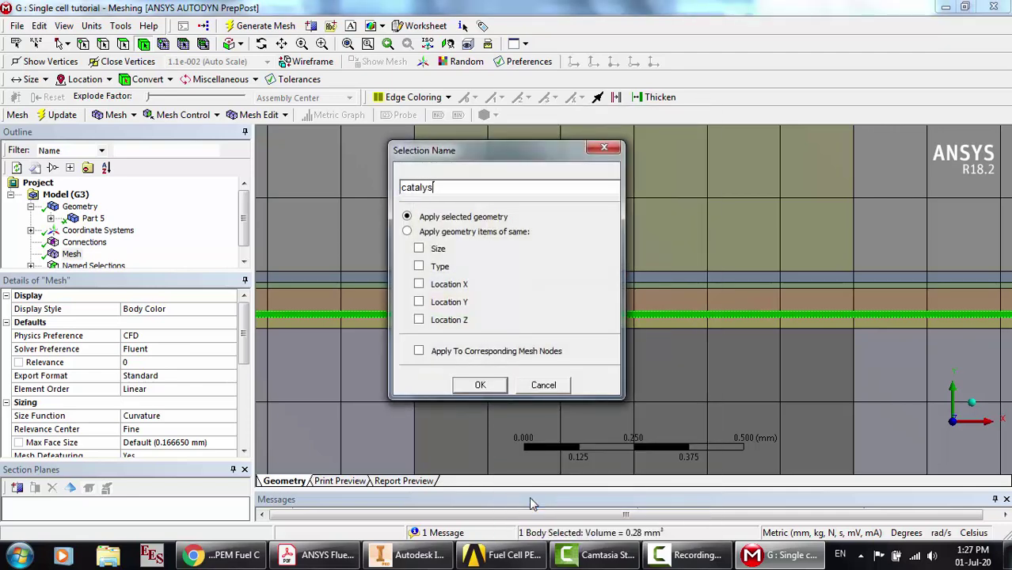
type("t-c")
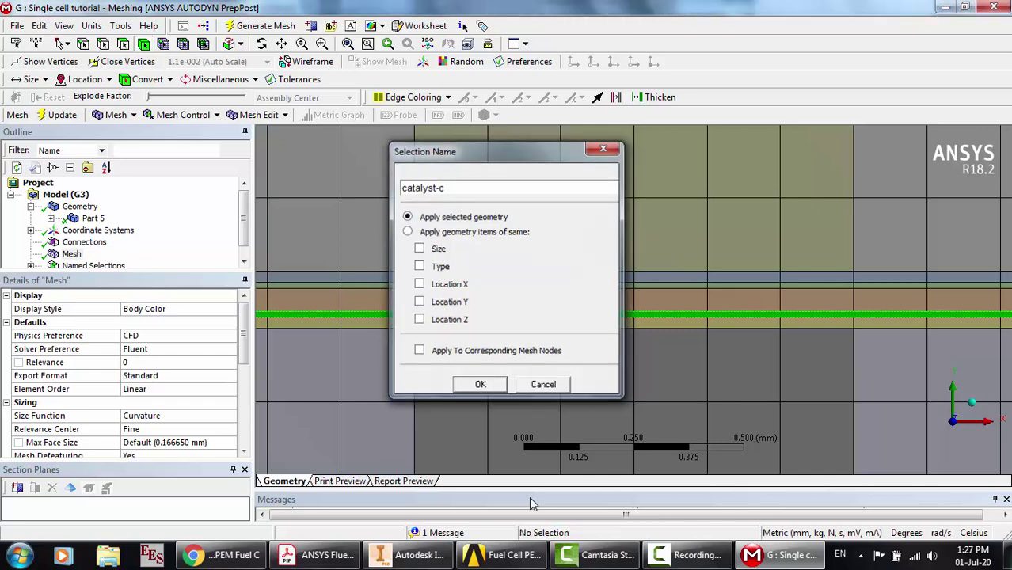
key("Return")
Create a named selection called gdl-c for the layer body between the lower catalyst layer and the lower current collector
left_click(509, 325)
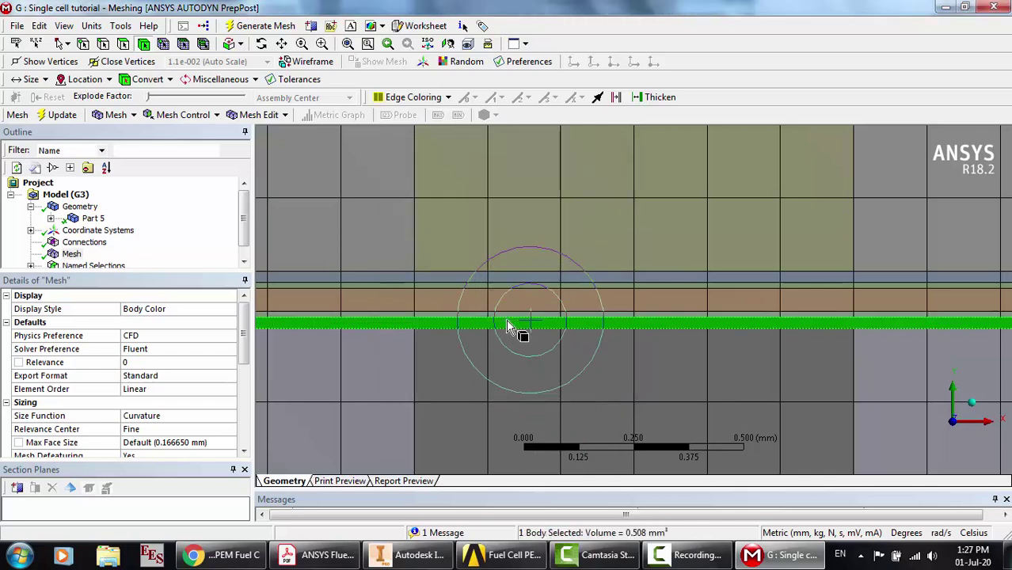
right_click(507, 320)
left_click(562, 501)
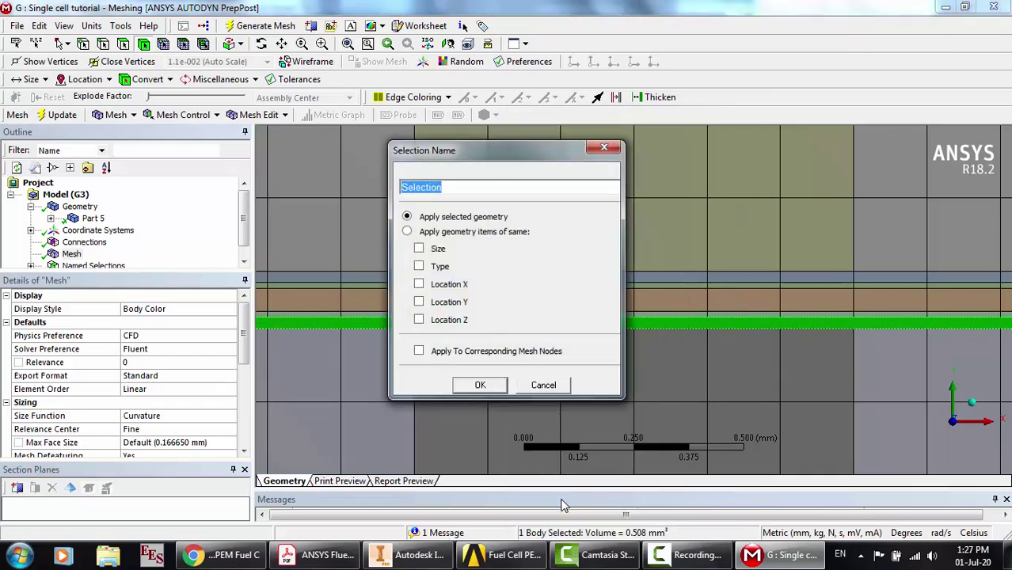
type("gdl-c")
key("Return")
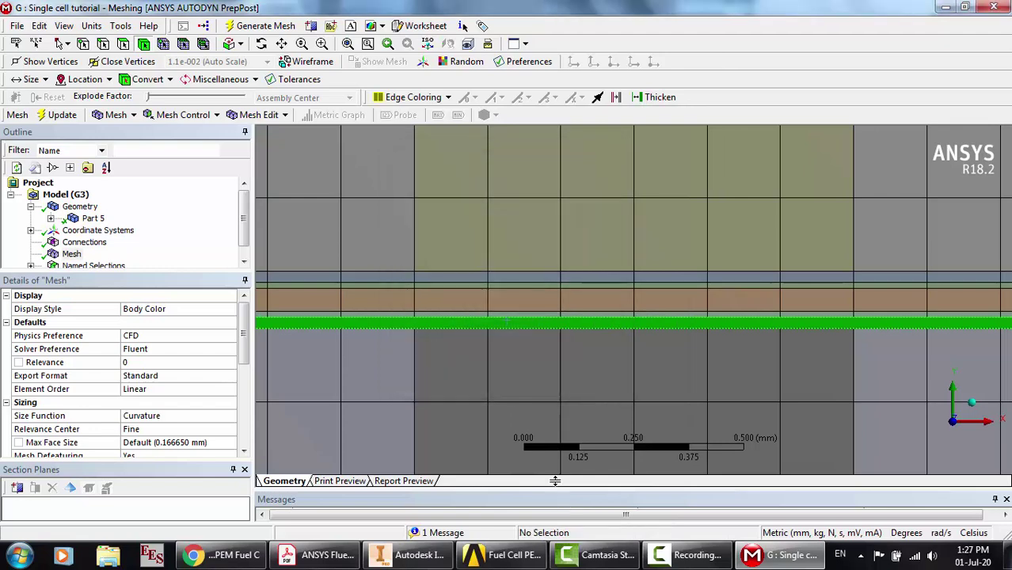
Create a named selection called current-c for the lower current collector body
left_click(373, 372)
right_click(359, 362)
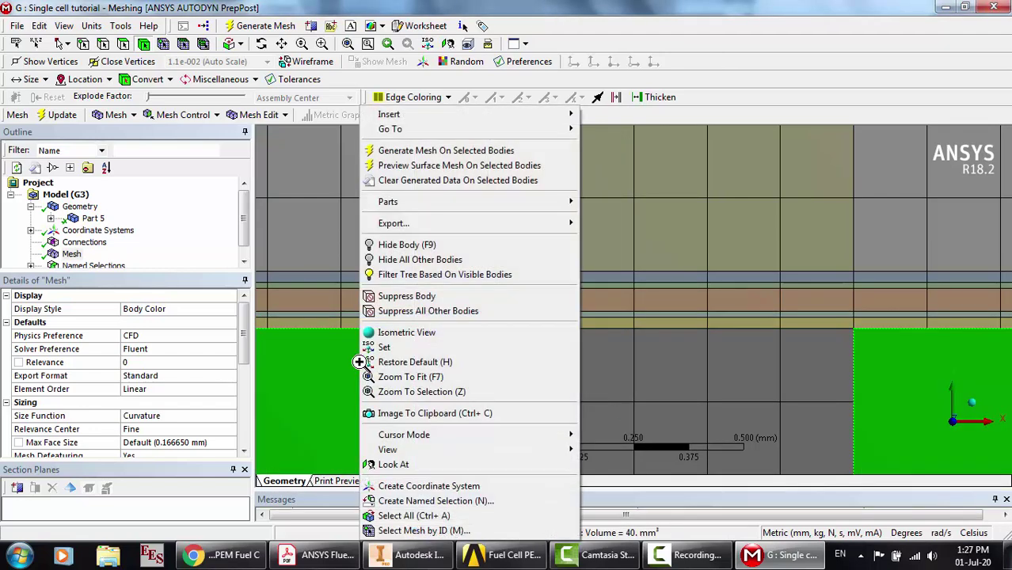
left_click(404, 501)
type("current-c")
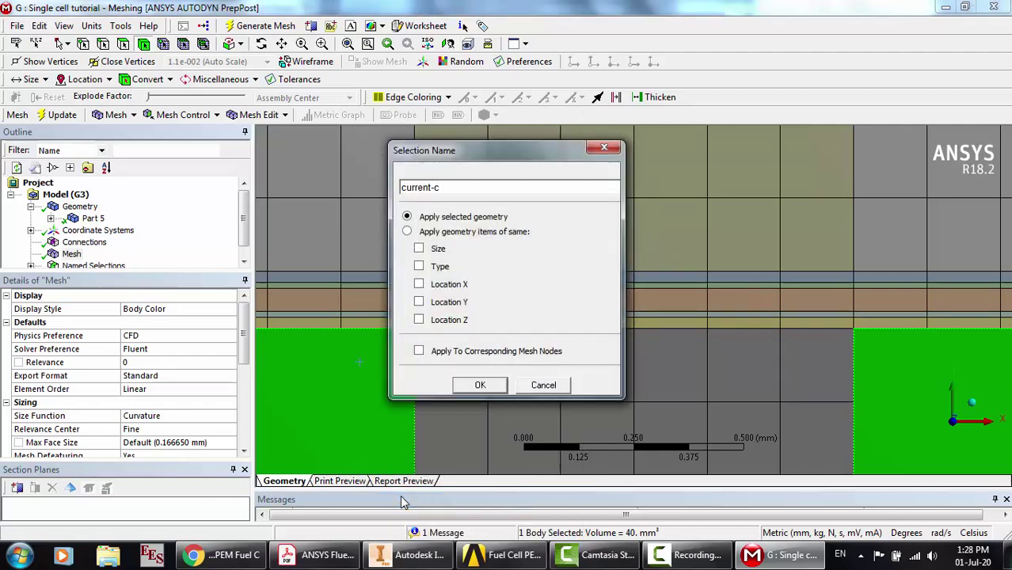
key("Return")
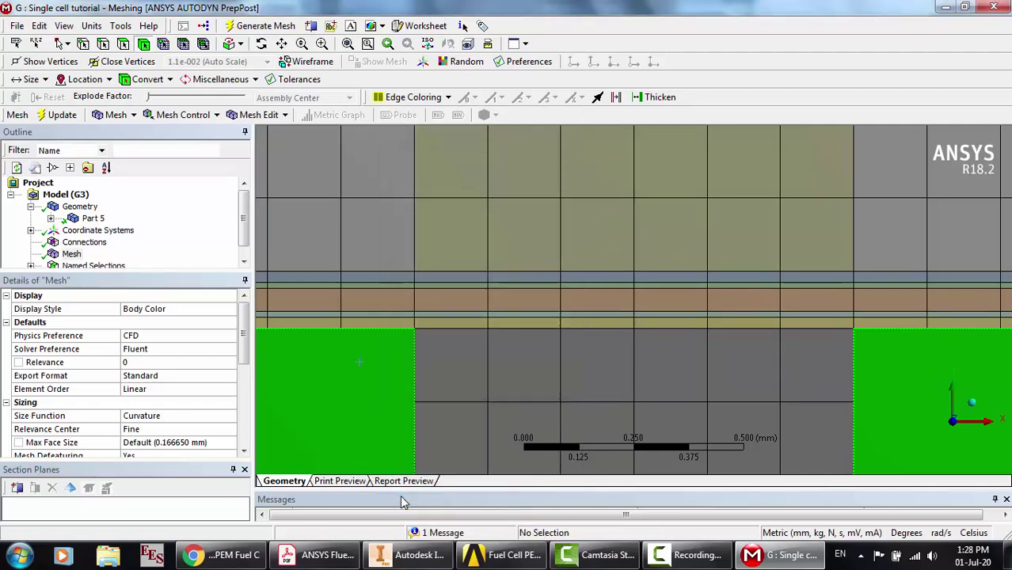
Create a named selection called channel-a for the upper flow channel body
left_click(498, 241)
right_click(491, 218)
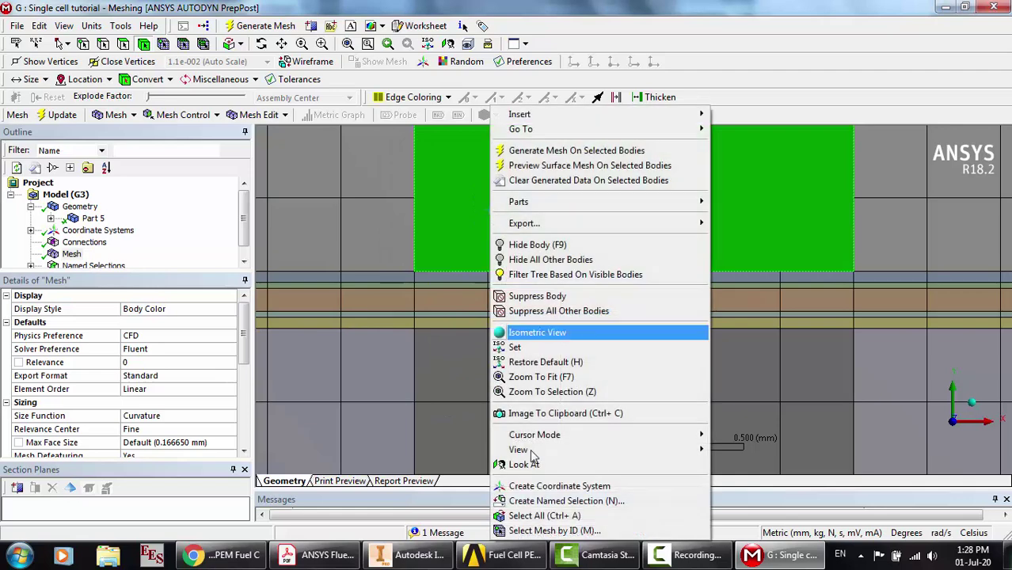
left_click(534, 501)
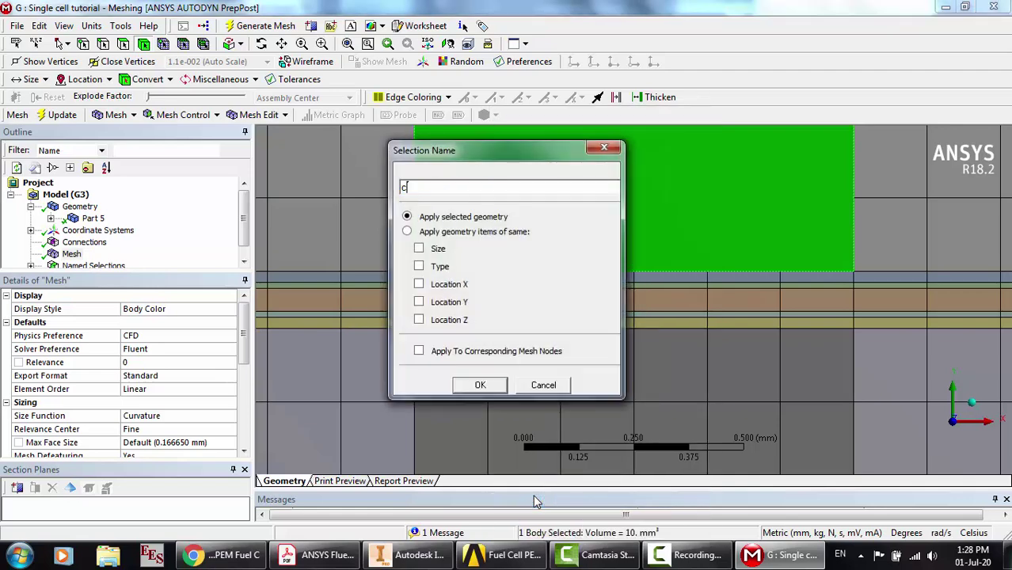
type("channel-a")
key("Return")
Create a named selection called channel-c for the lower flow channel body
left_click(537, 409)
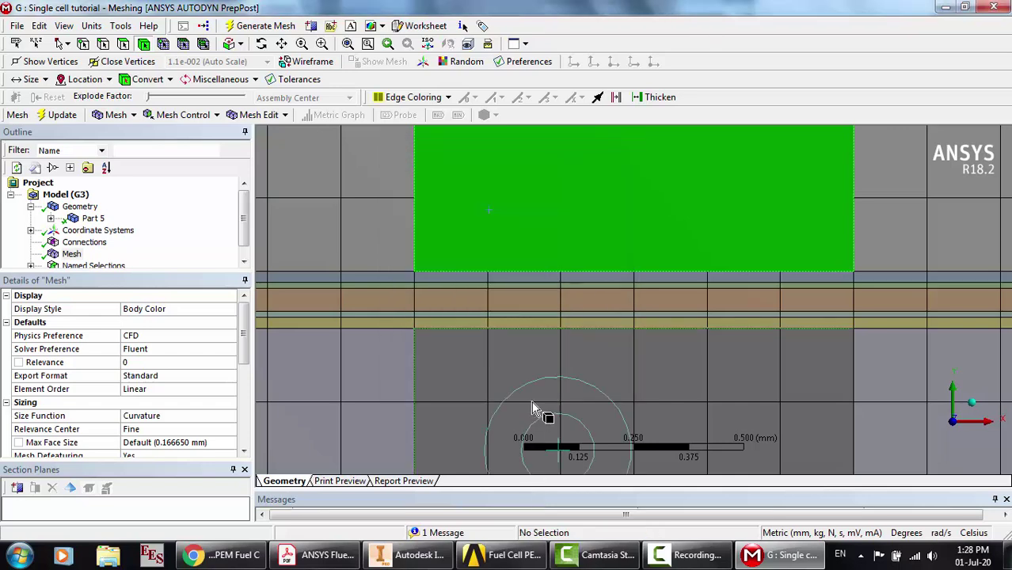
right_click(531, 393)
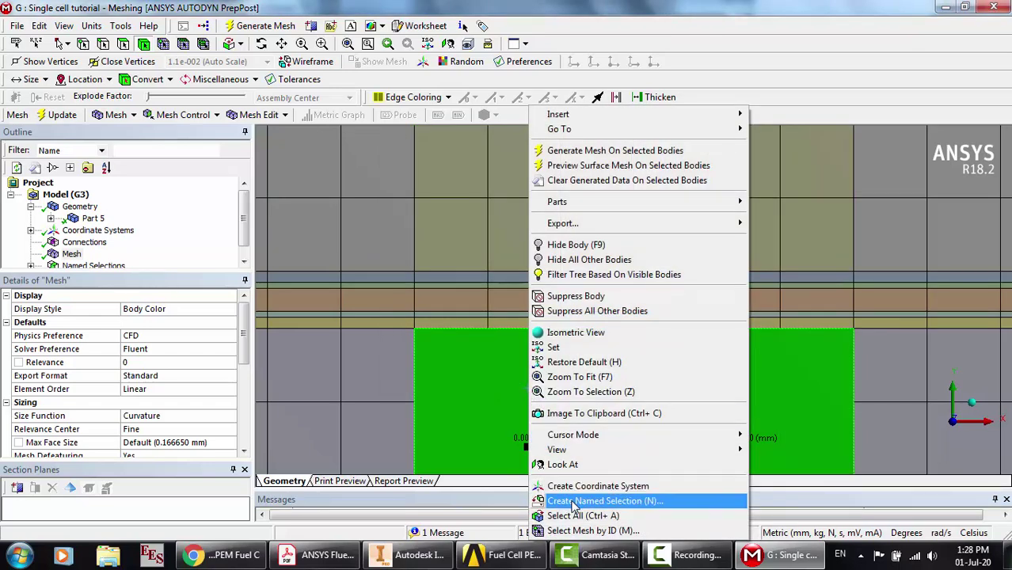
left_click(573, 502)
type("channel-c")
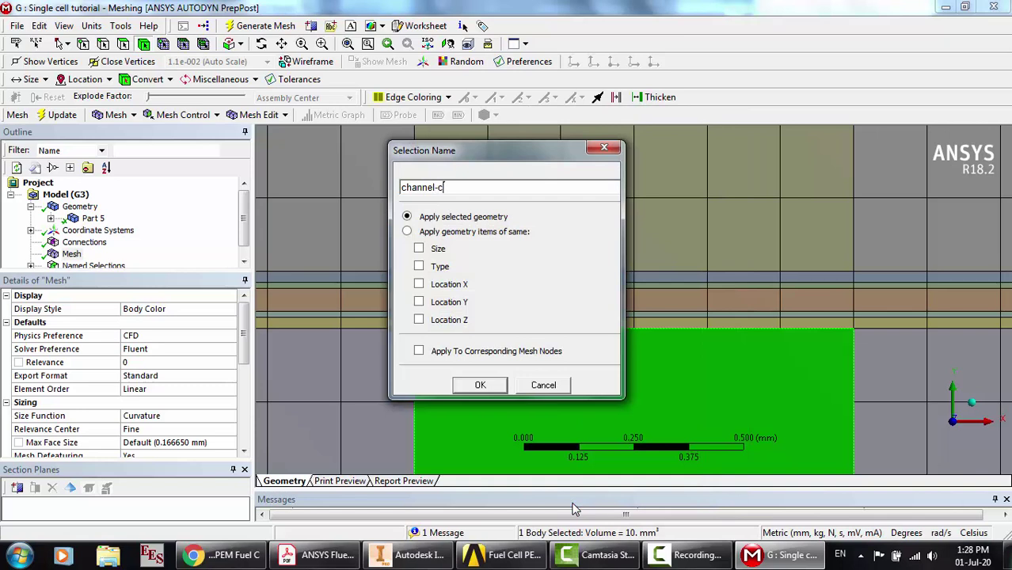
key("Return")
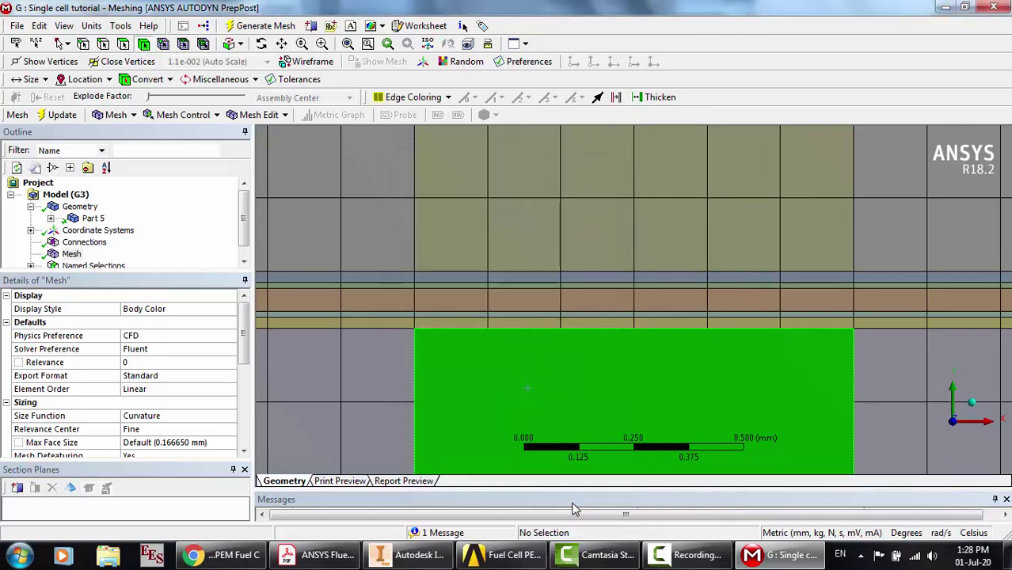
Review all the named selections from Current-a to channel-c one by one, checking which body each covers
left_click(199, 230)
scroll(199, 241, "down", 1)
left_click(29, 254)
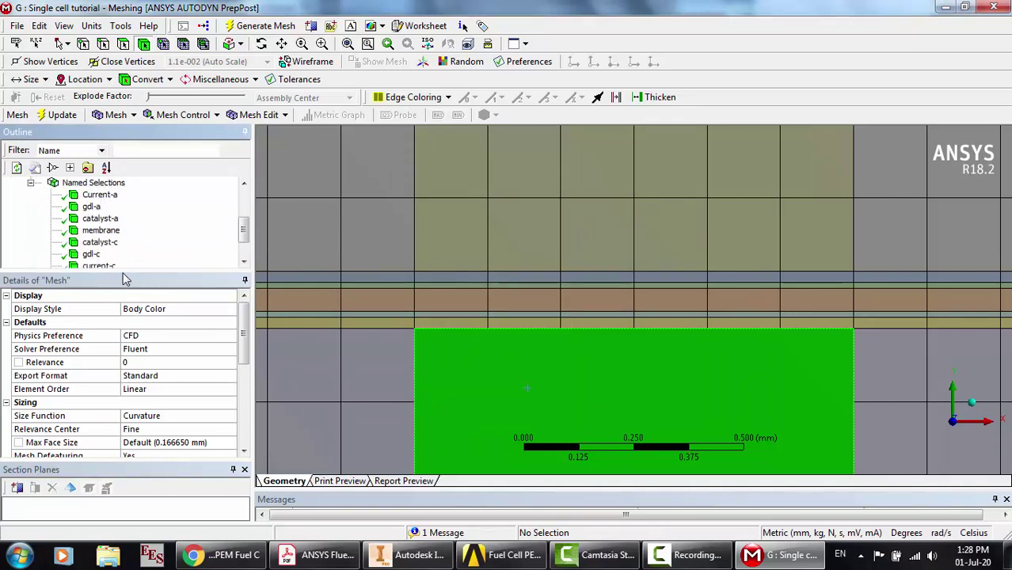
left_click_drag(124, 269, 123, 319)
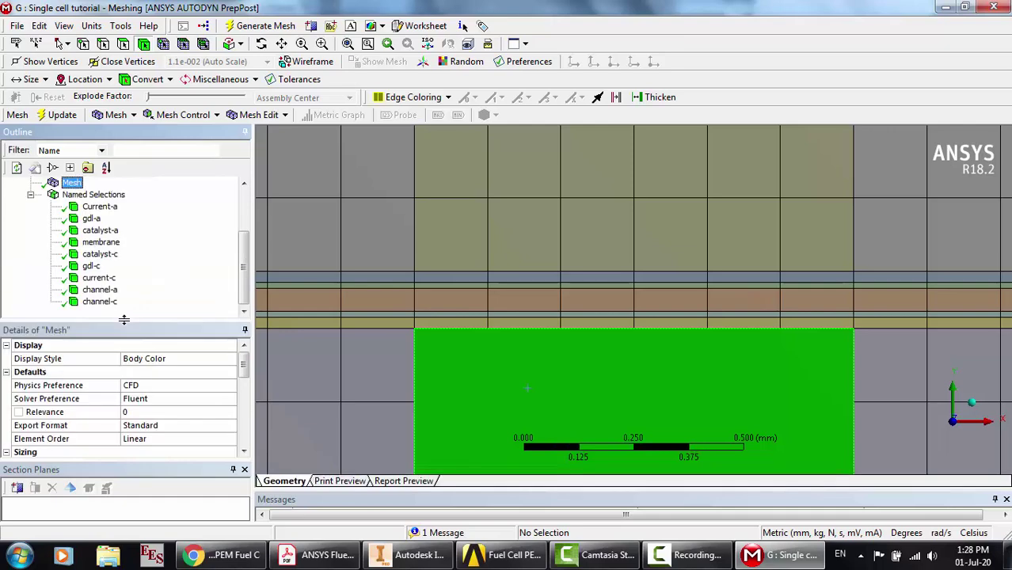
left_click(100, 206)
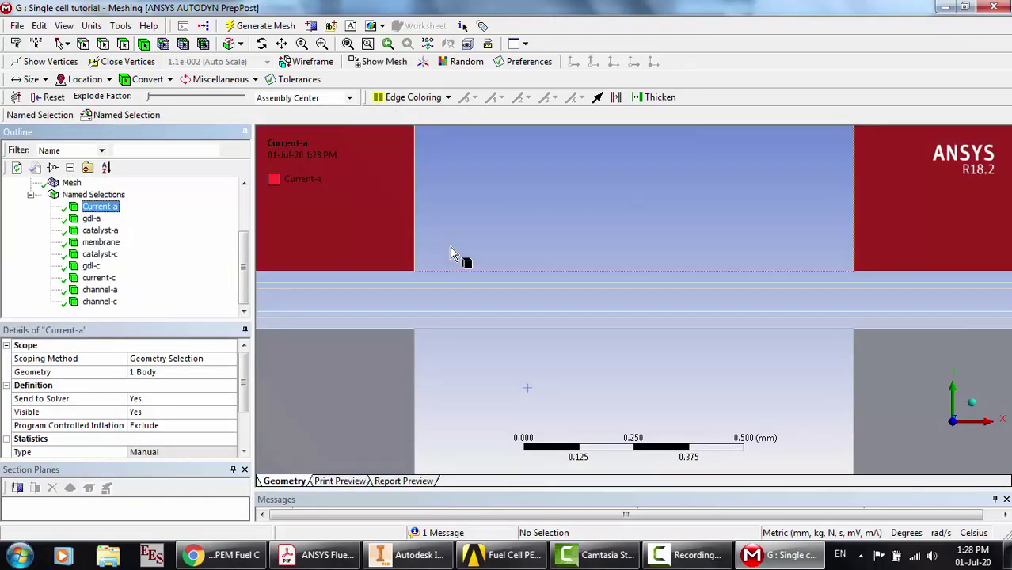
key("Down")
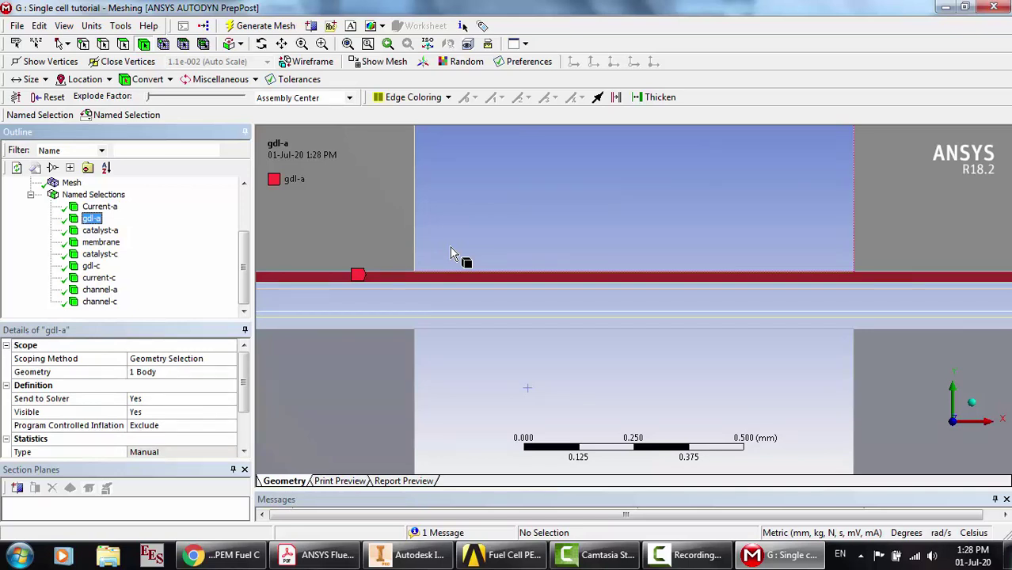
key("Down")
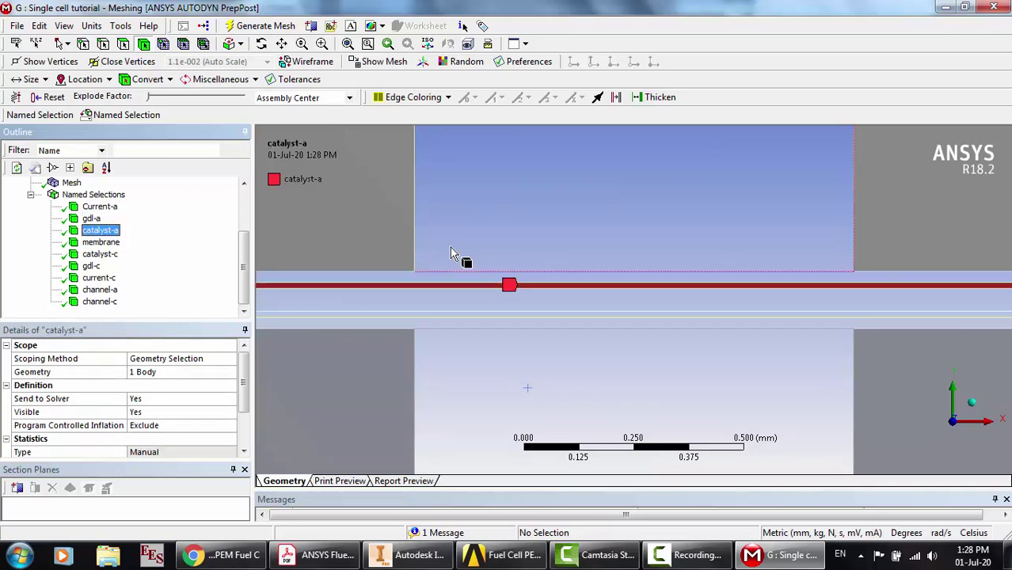
key("Down")
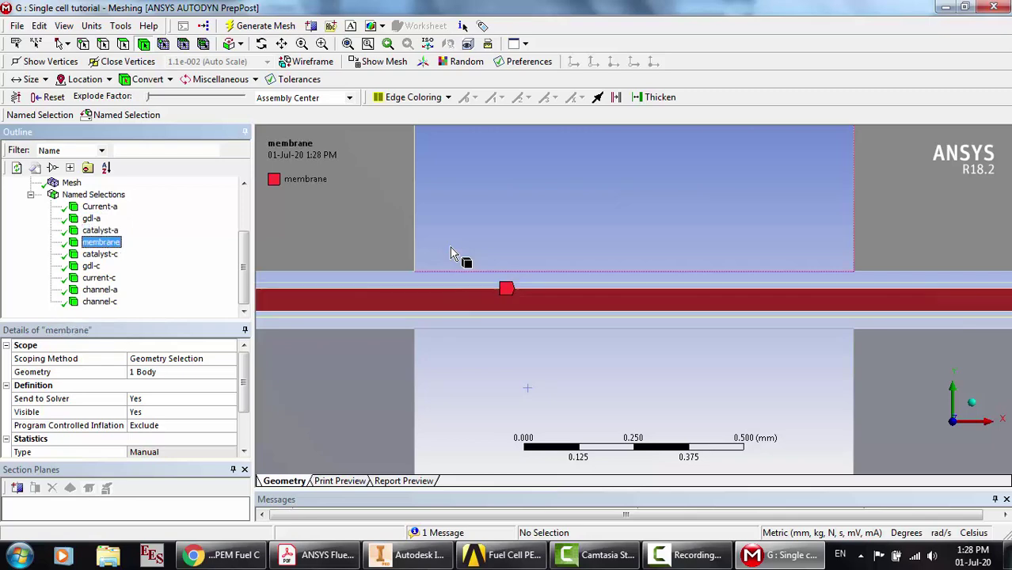
key("Down")
key("Down")
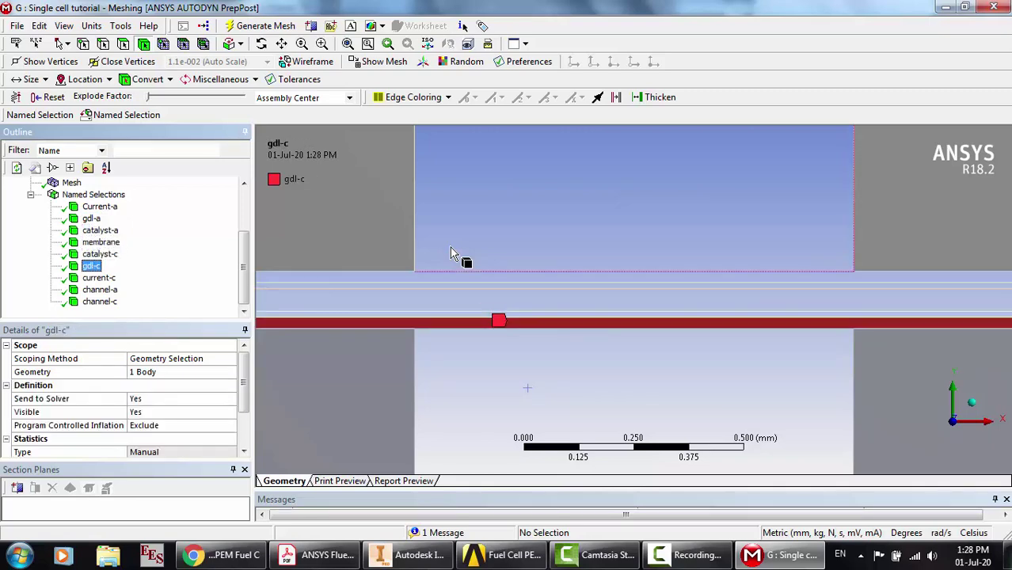
key("Down")
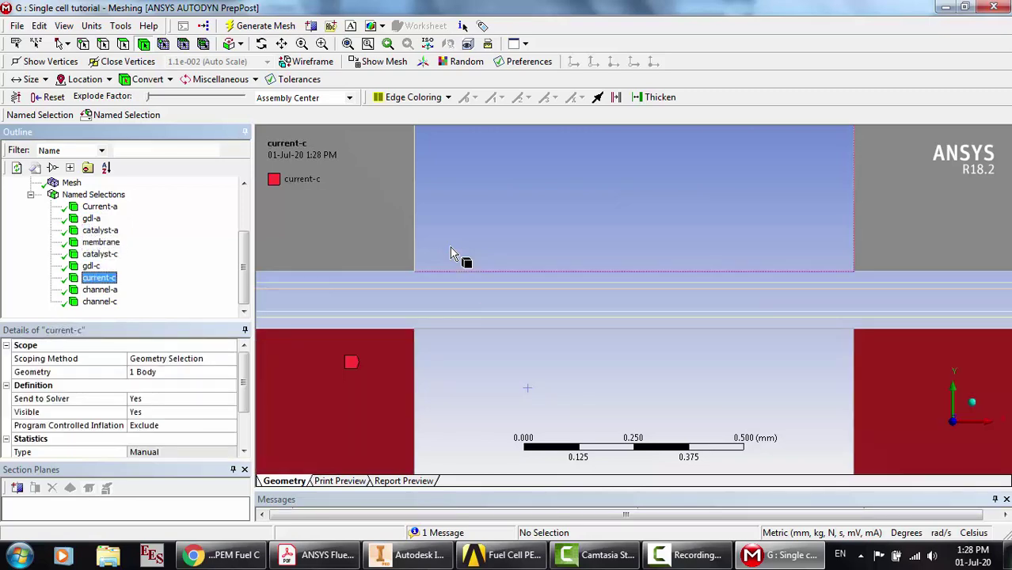
key("Down")
key("Down")
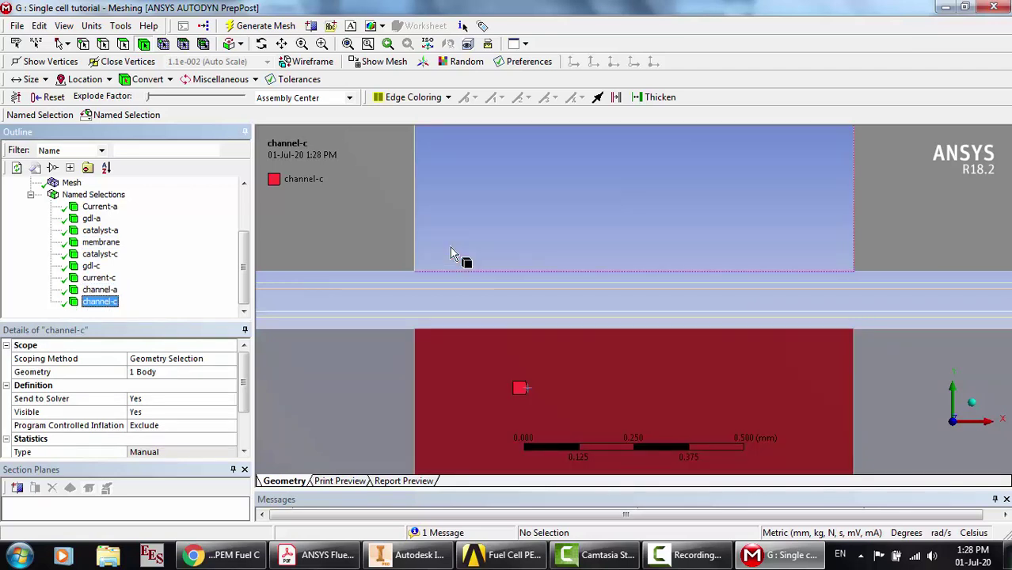
Create a named selection for the top outer face of the upper current collector, selecting by face
left_click(540, 255)
scroll(551, 348, "down", 3)
scroll(552, 349, "down", 2)
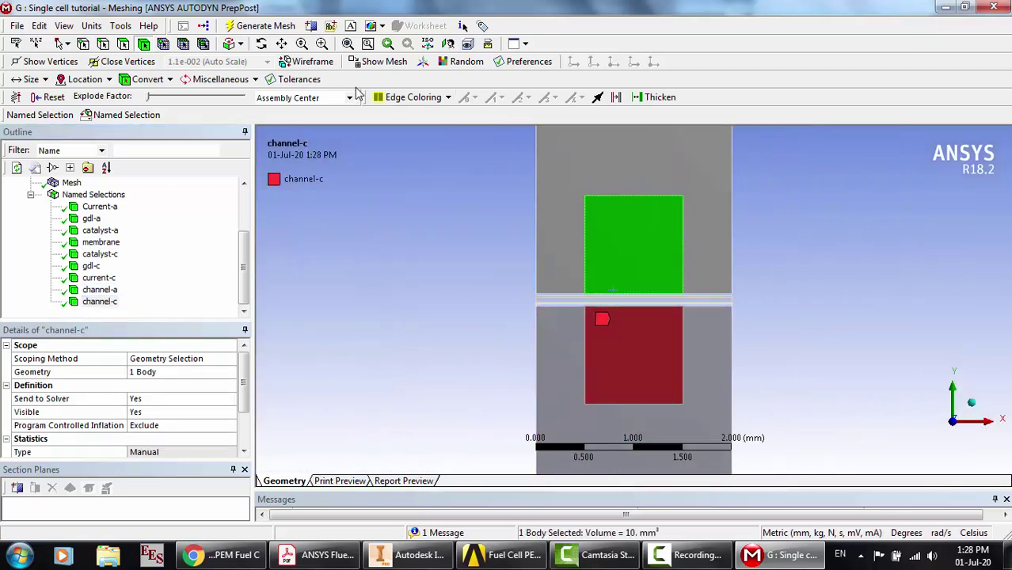
left_click(262, 43)
left_click_drag(587, 259, 548, 269)
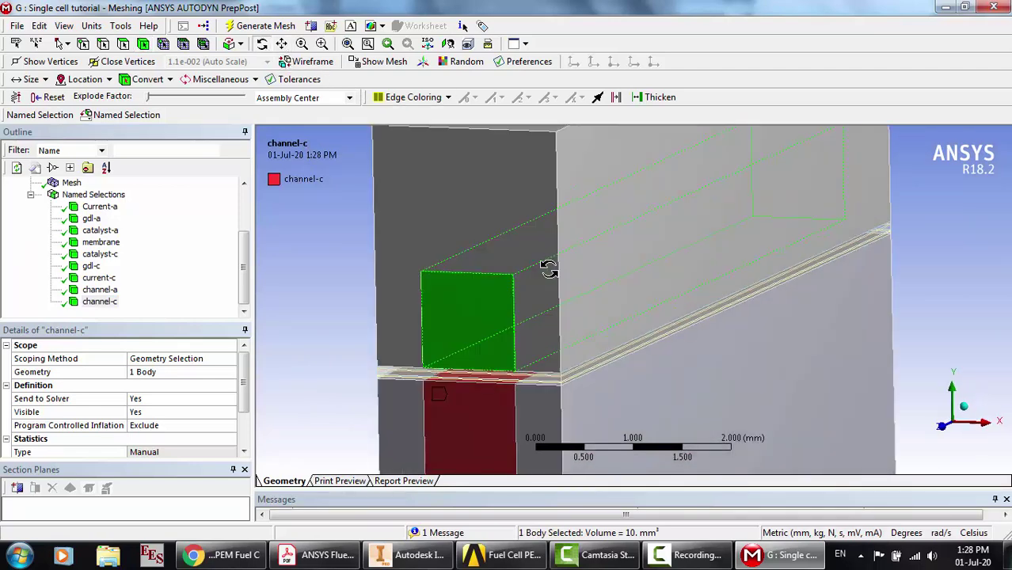
scroll(547, 268, "down", 4)
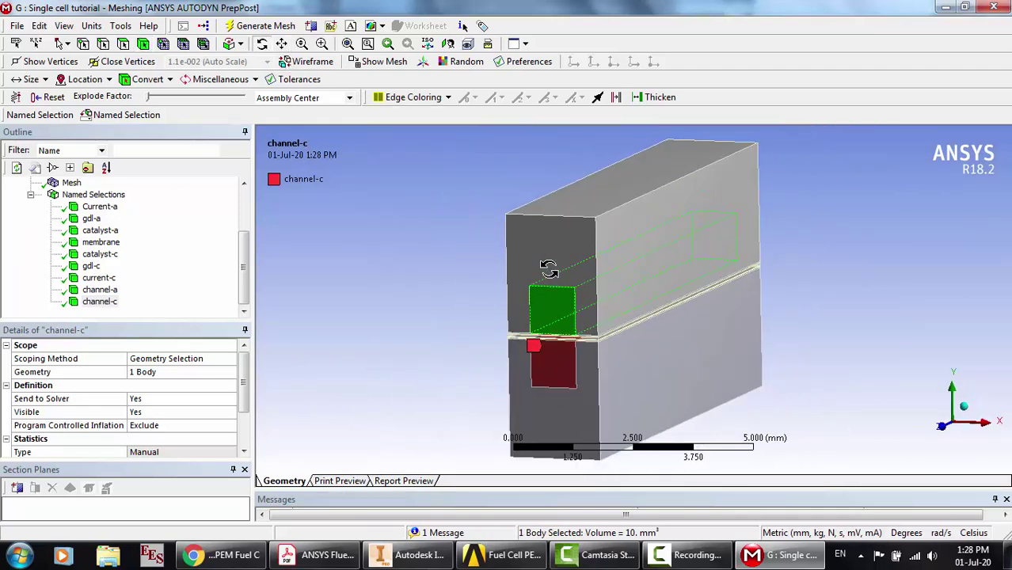
left_click(687, 554)
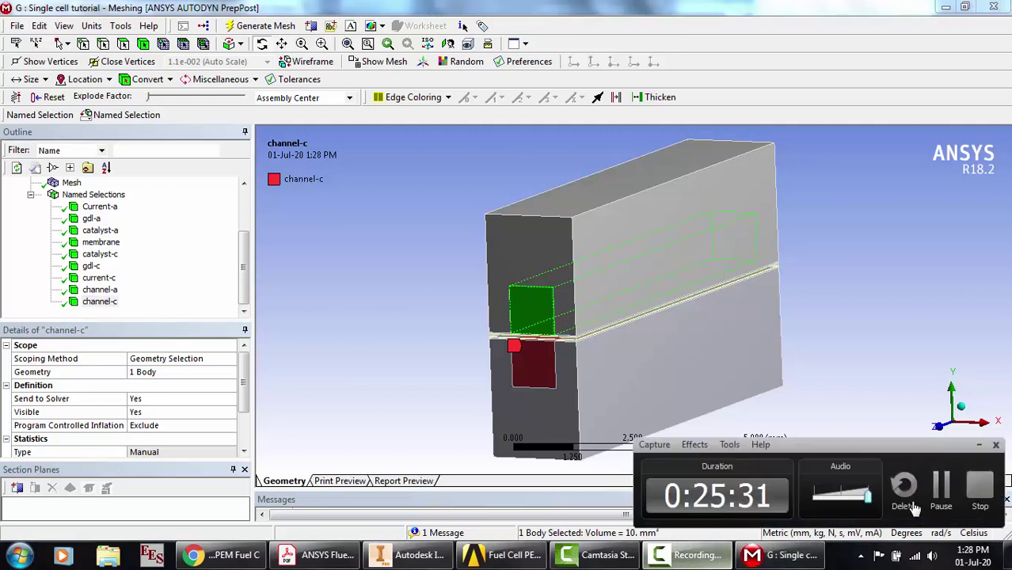
left_click(978, 444)
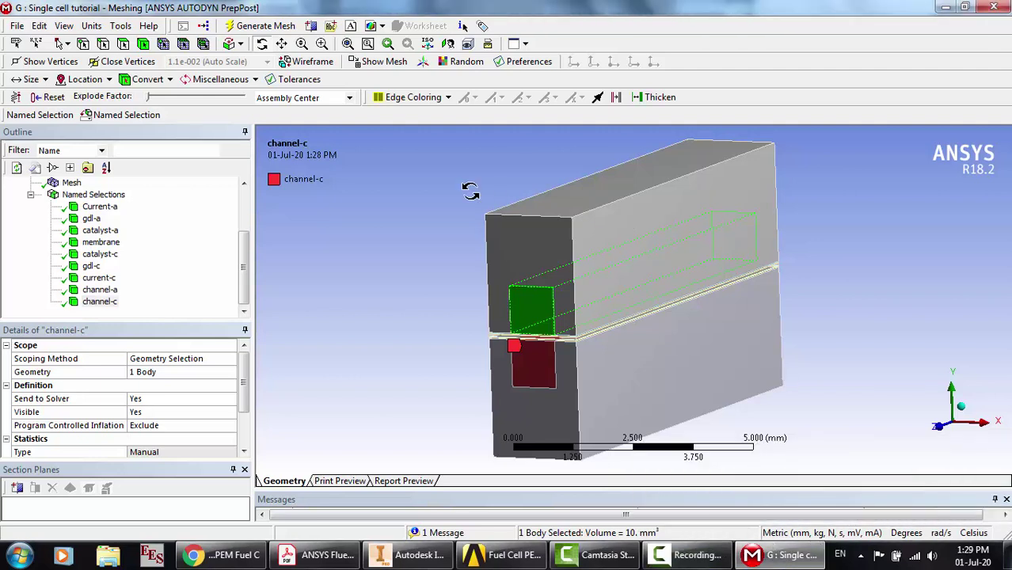
left_click(124, 44)
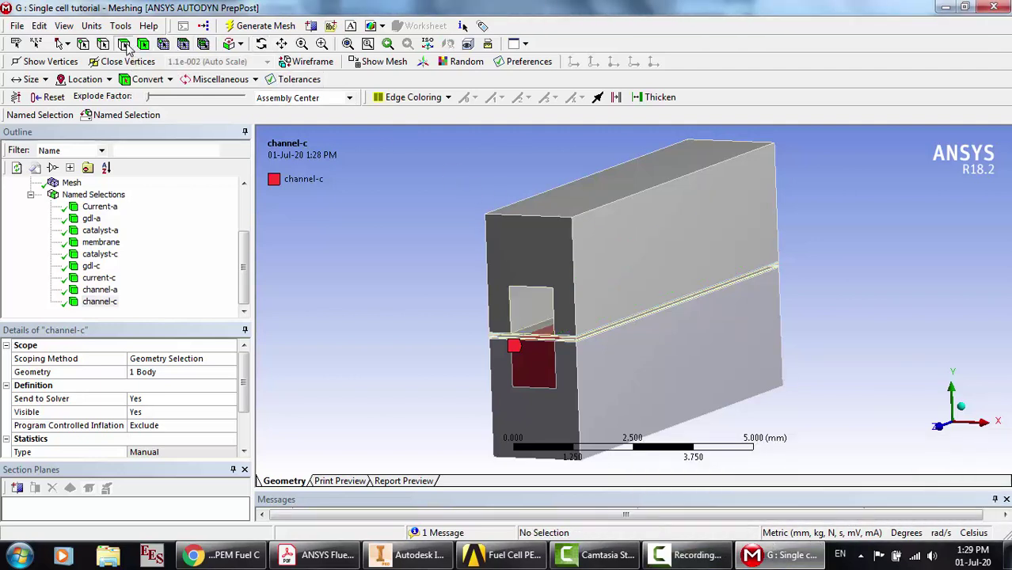
left_click(611, 197)
right_click(612, 196)
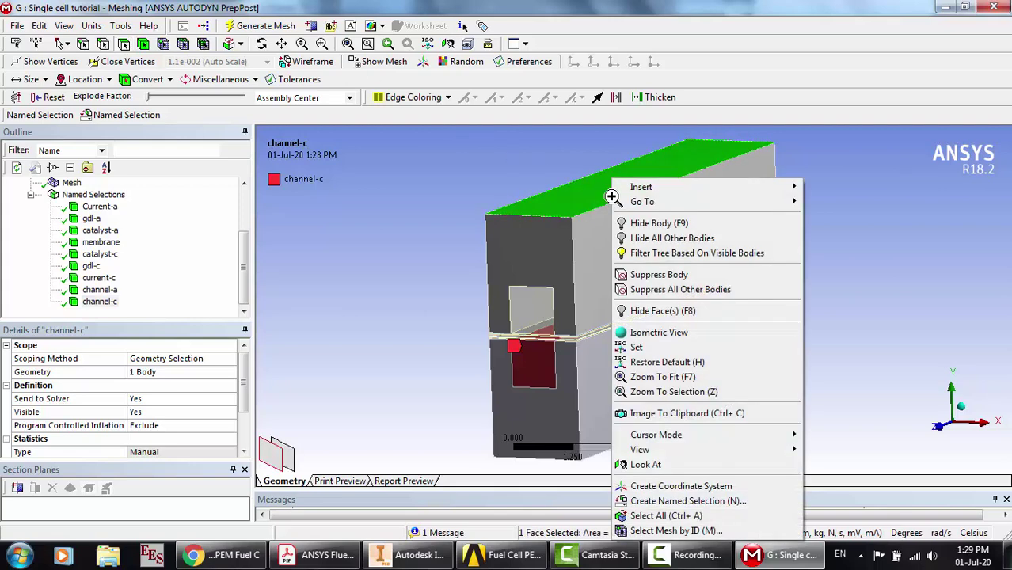
Create a named selection called tab-a from the selected top face of the fuel cell
left_click(675, 501)
type("tab-a")
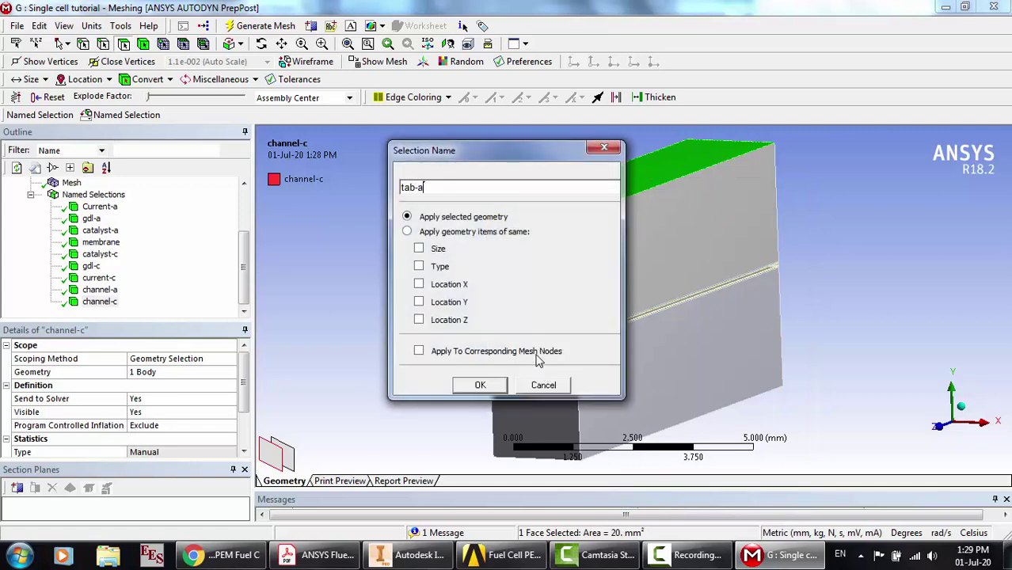
key("Return")
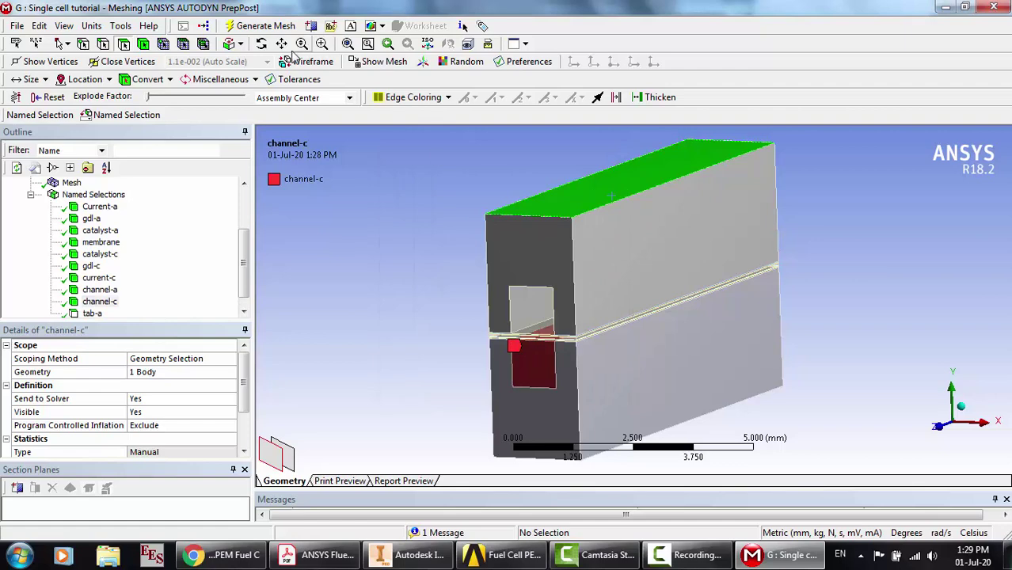
Create a named selection called tab-c from the bottom face of the fuel cell
left_click(261, 44)
left_click_drag(583, 332, 585, 300)
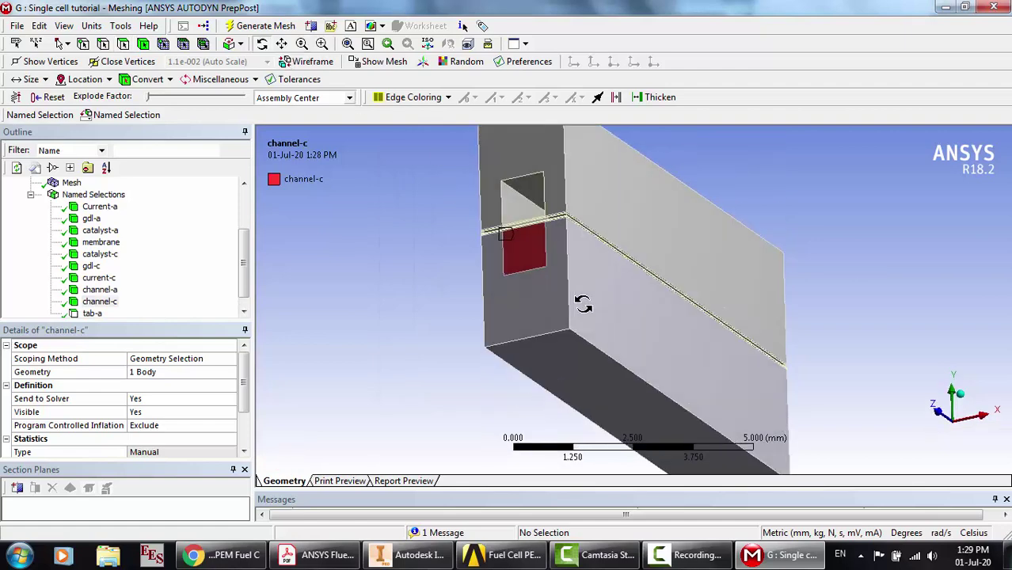
left_click(123, 43)
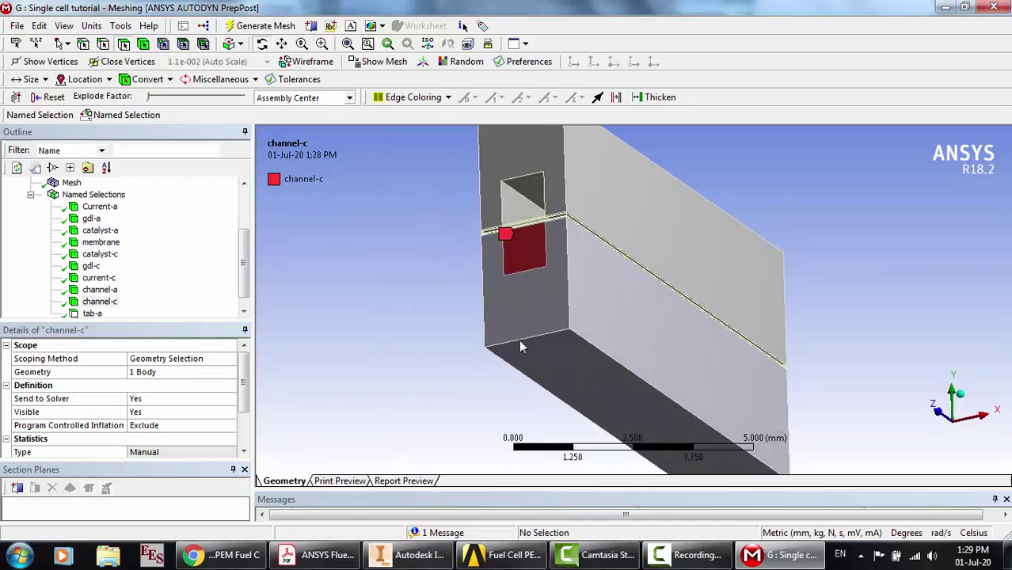
left_click(584, 377)
right_click(582, 374)
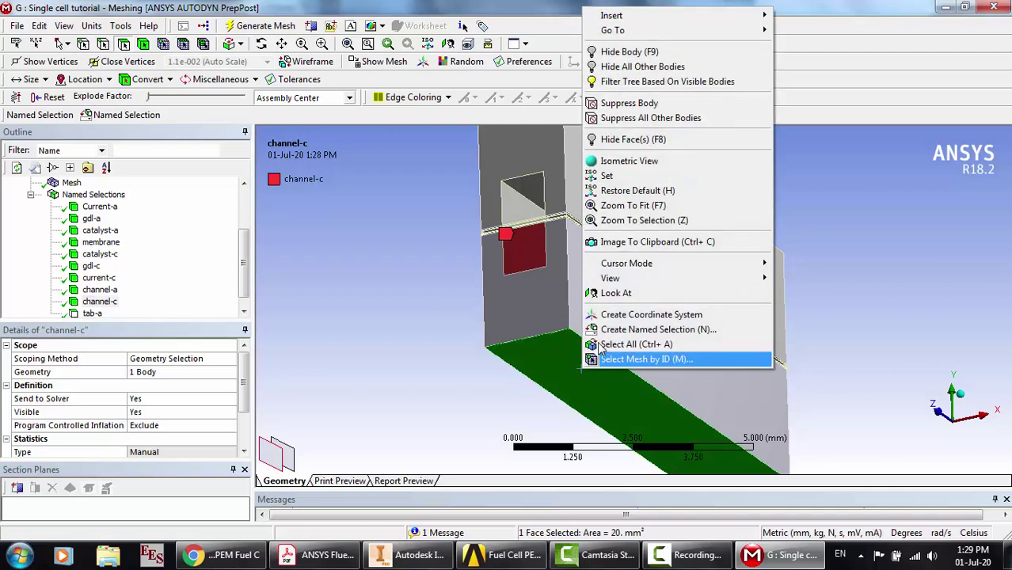
left_click(600, 334)
type("tab")
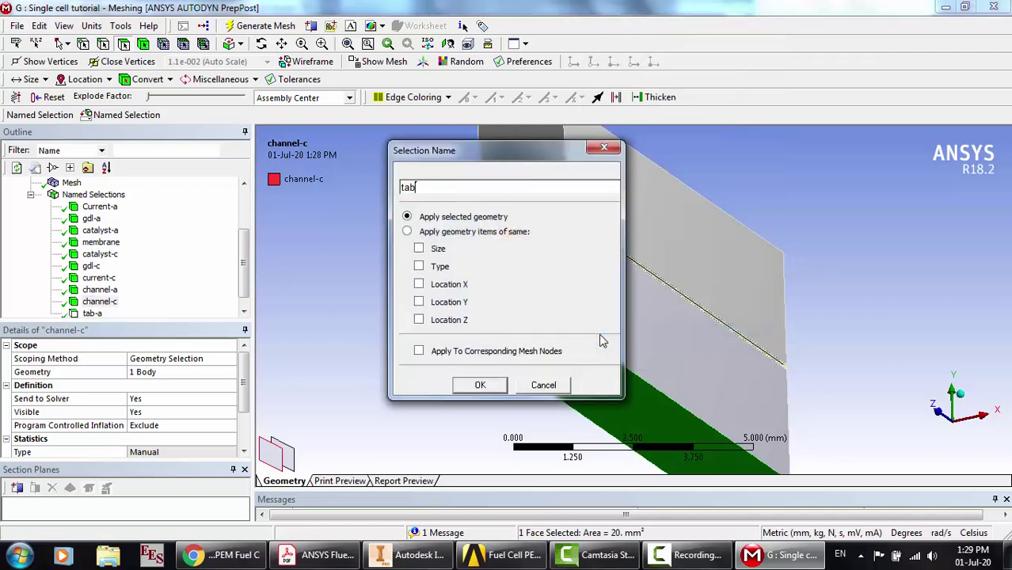
type("-c")
key("Return")
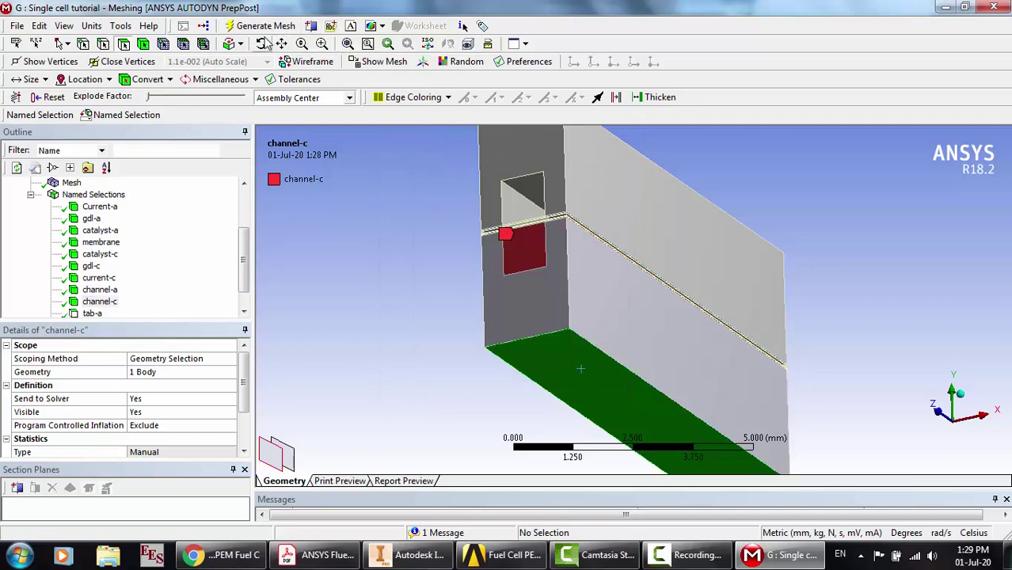
Isolate the upper gas channel body by hiding all other bodies
left_click(262, 44)
left_click_drag(524, 281, 530, 312)
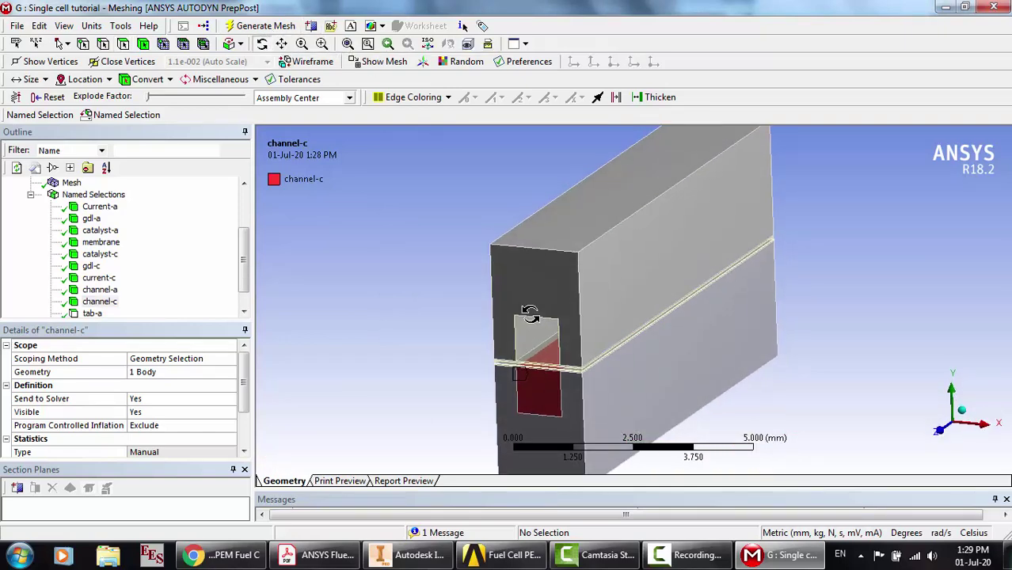
left_click(123, 43)
left_click(535, 336)
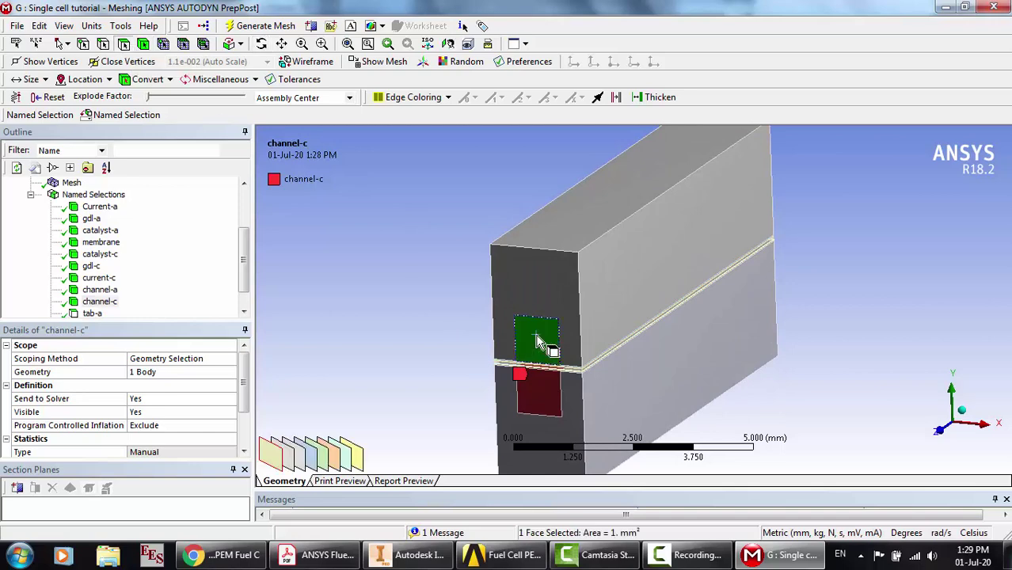
right_click(536, 336)
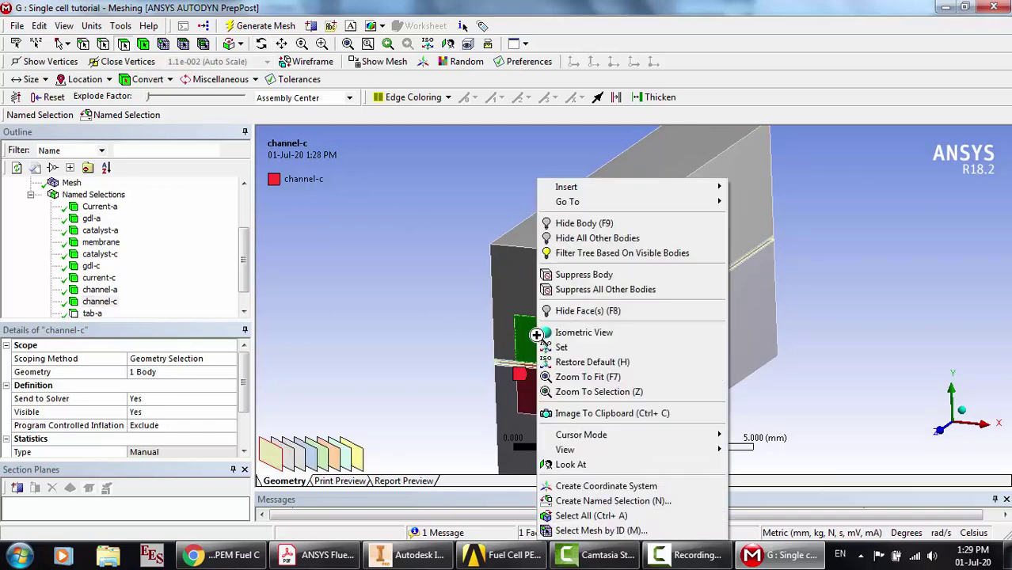
left_click(586, 237)
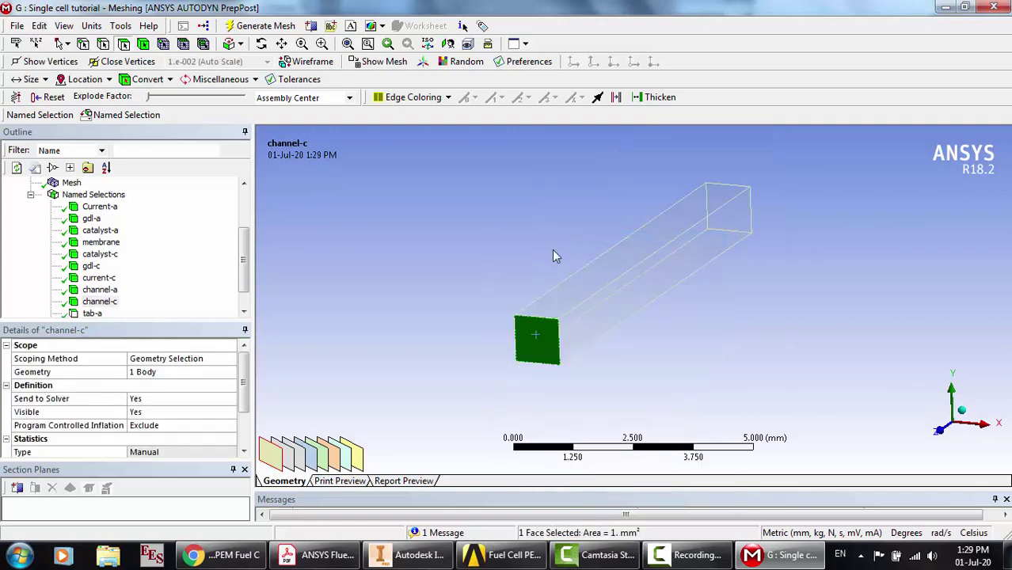
Create a named selection called inlet-a from the front end face of the isolated upper channel
left_click(487, 276)
left_click(535, 348)
right_click(536, 348)
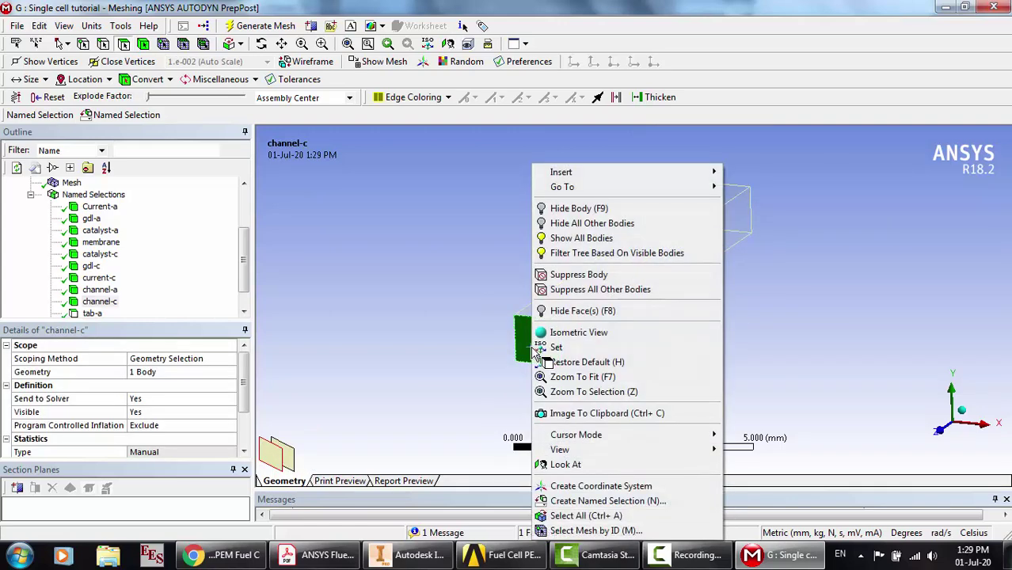
left_click(581, 501)
type("inlet-a")
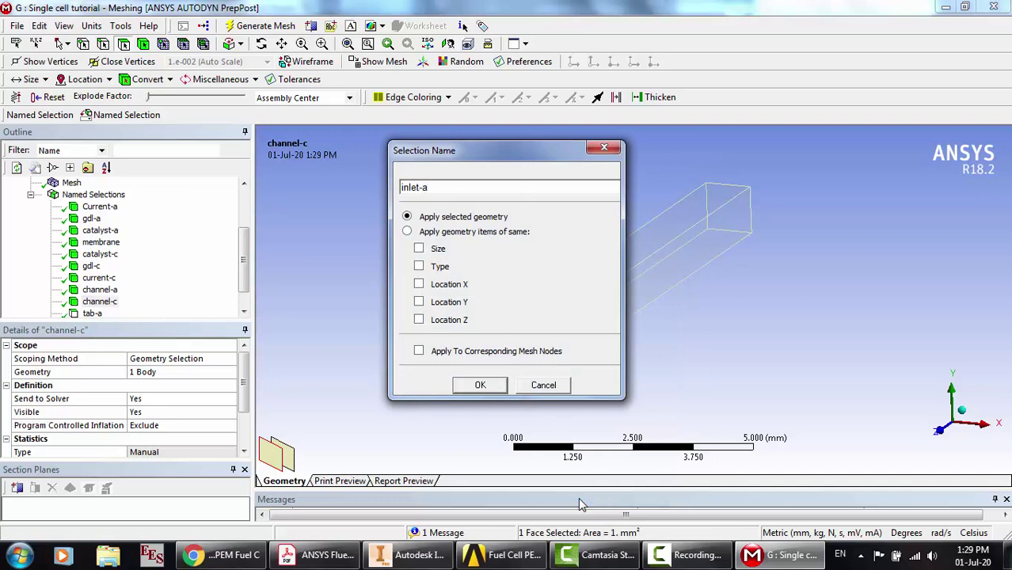
key("Return")
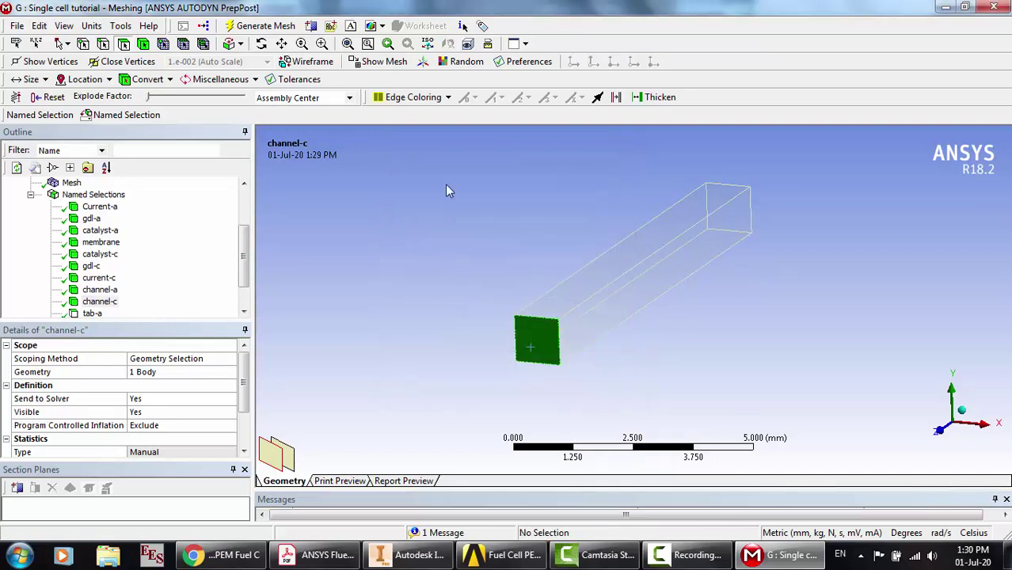
Create a named selection called outlet-a from the far end face of the upper channel, opposite inlet-a
left_click(261, 43)
left_click_drag(384, 244, 461, 271)
left_click(124, 44)
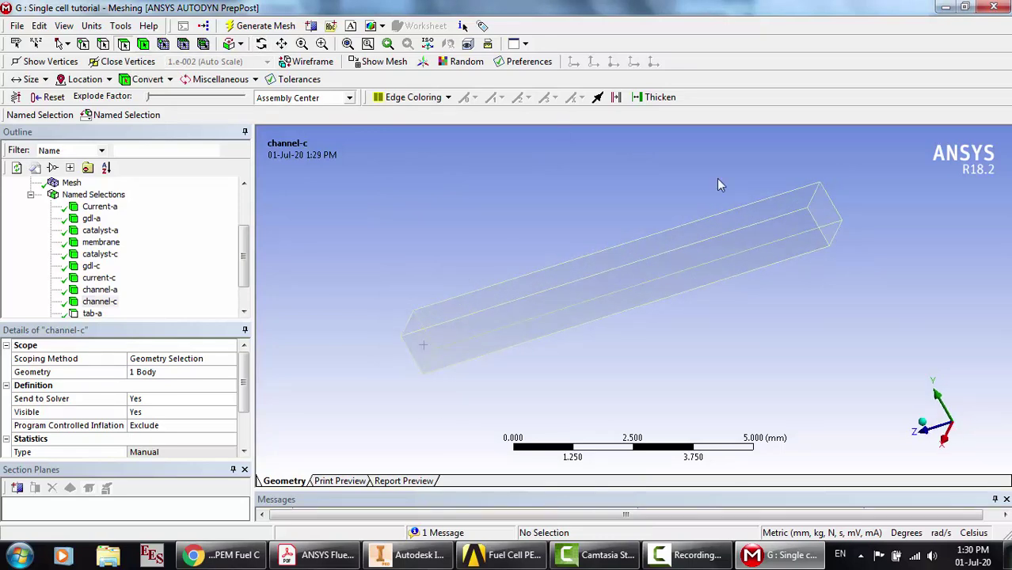
left_click(822, 209)
right_click(822, 209)
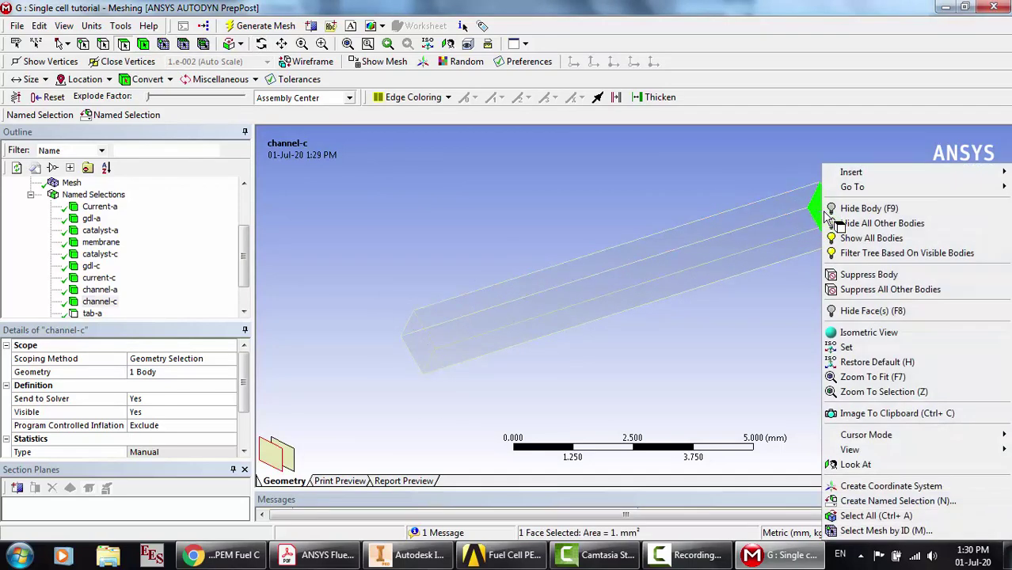
left_click(868, 501)
type("outlet-a")
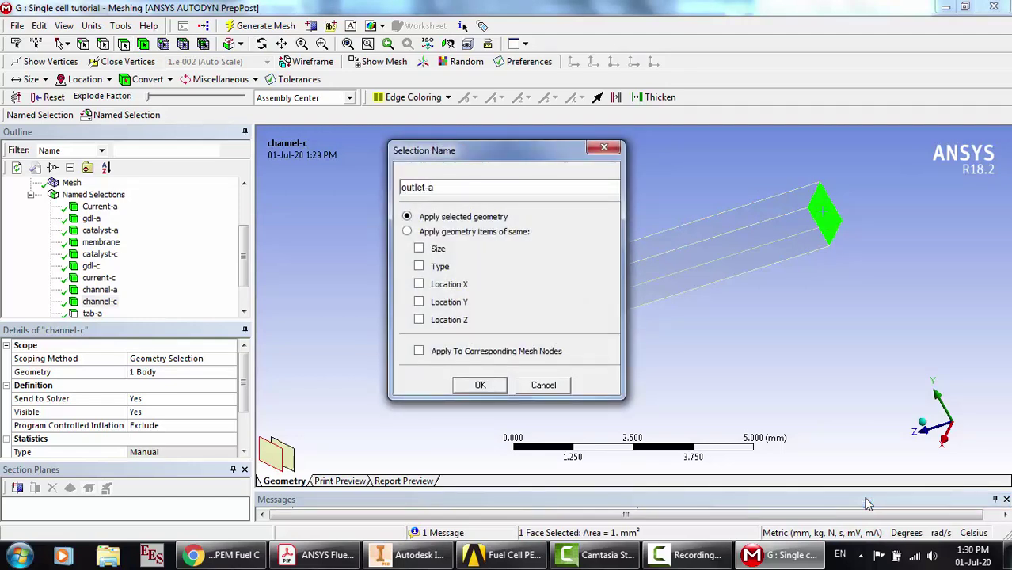
key("Return")
Show all bodies of the fuel cell again
left_click(654, 289)
right_click(649, 283)
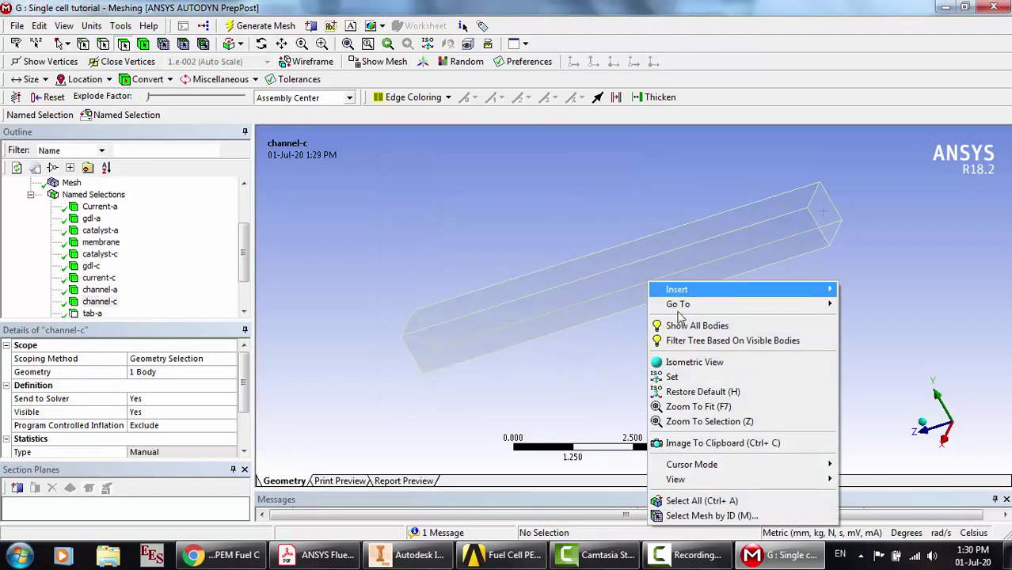
left_click(691, 325)
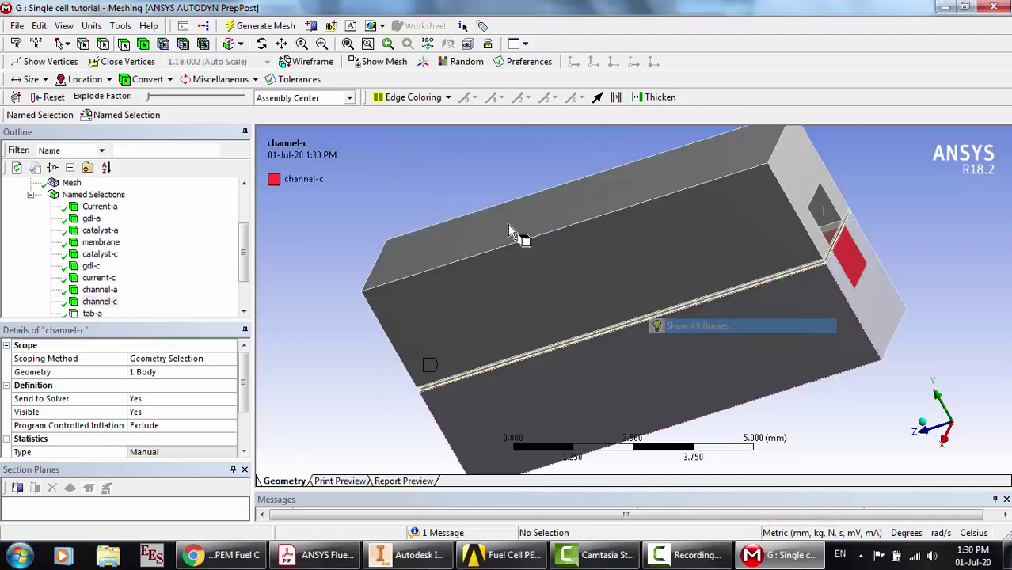
left_click(261, 44)
left_click_drag(501, 289, 619, 253)
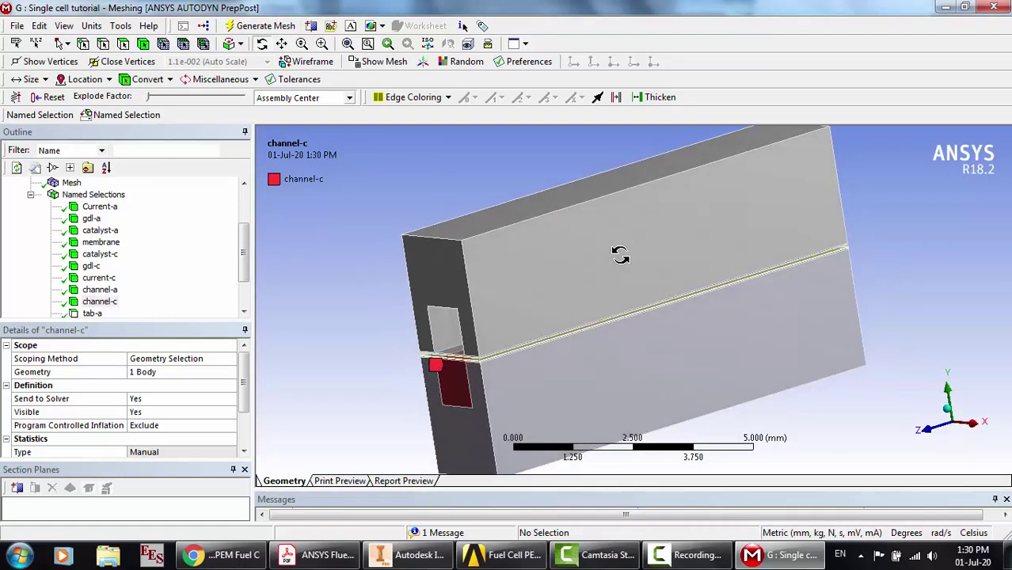
left_click(122, 44)
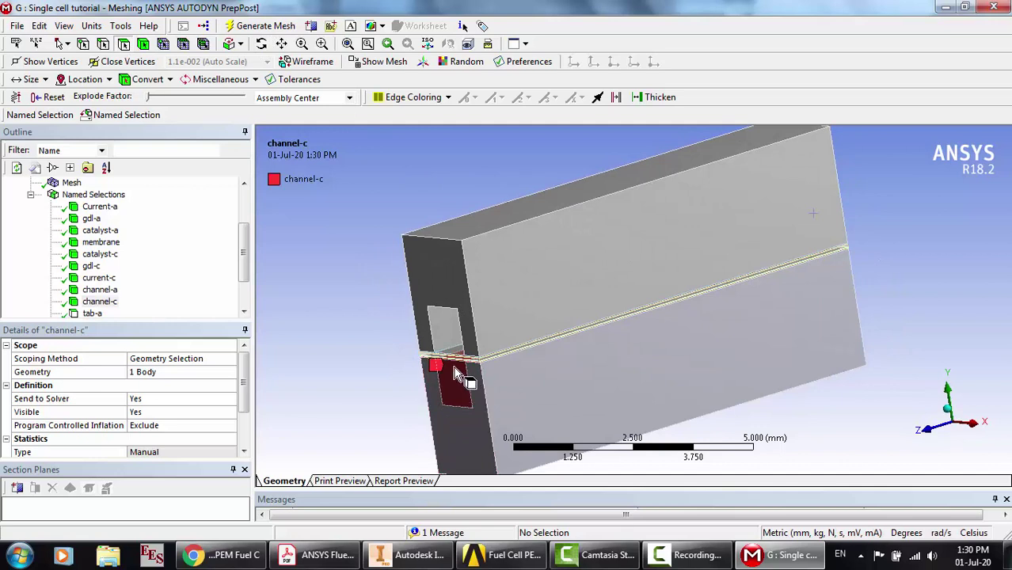
Check which channel faces the inlet-a and outlet-a named selections cover
left_click(208, 254)
scroll(211, 288, "down", 2)
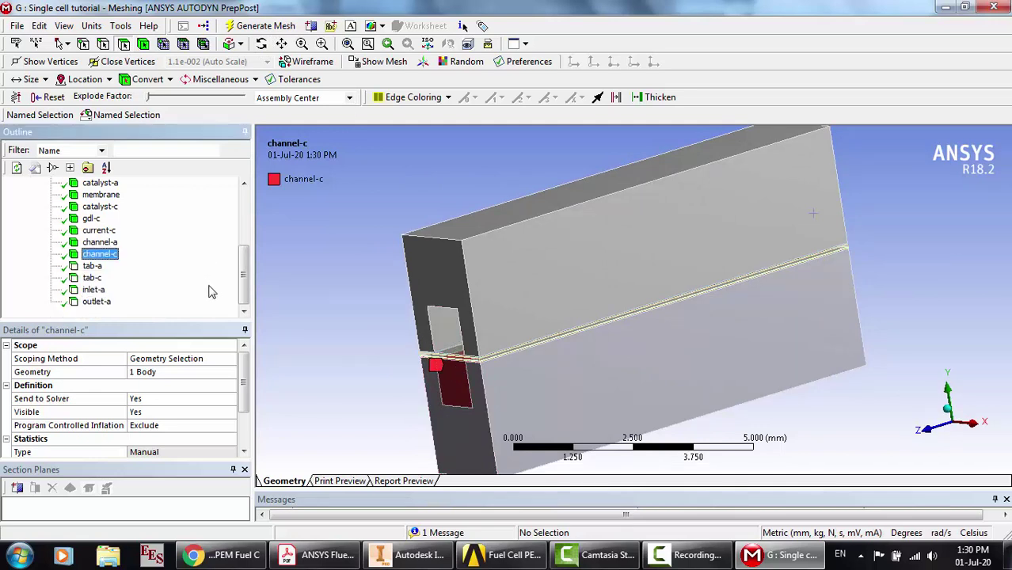
left_click(95, 290)
key("Down")
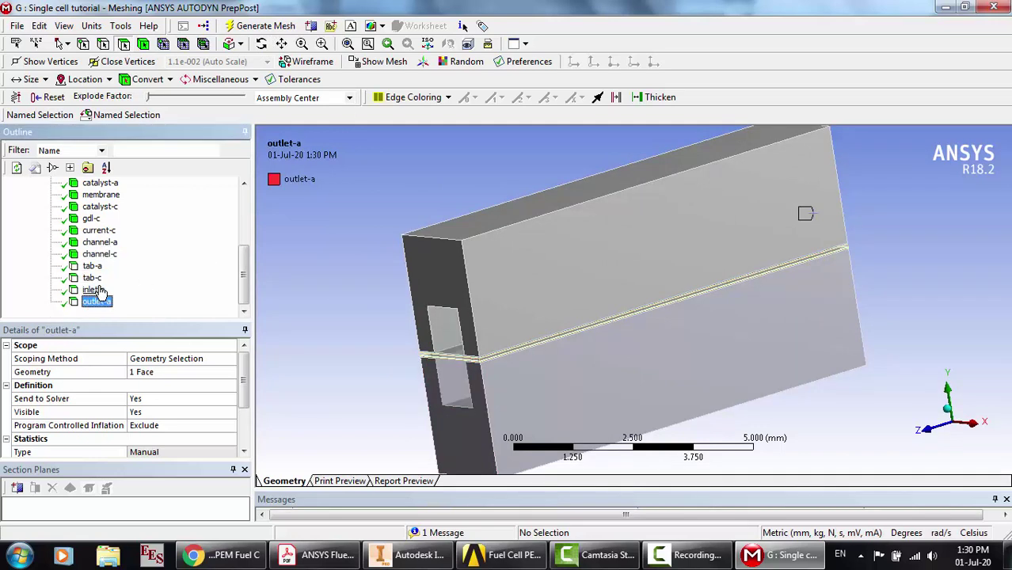
Isolate the lower gas channel body and name its front end face outlet-c
left_click(456, 373)
right_click(456, 373)
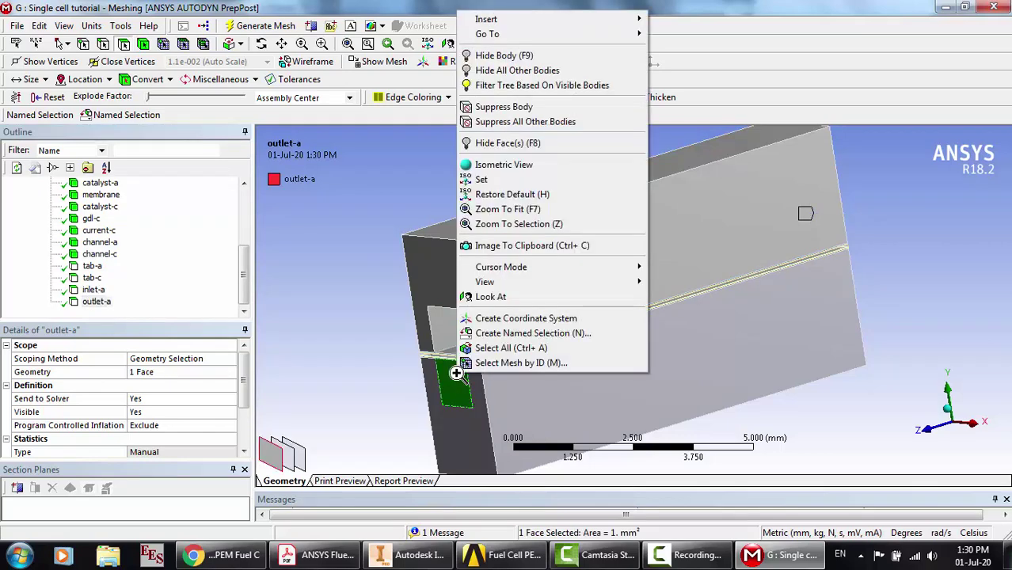
left_click(508, 72)
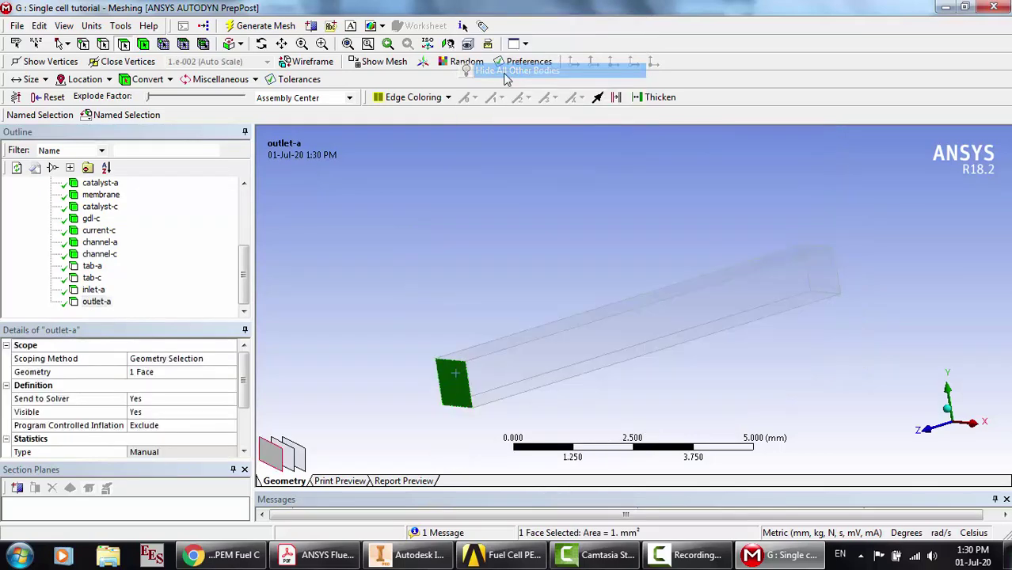
right_click(456, 389)
left_click(479, 350)
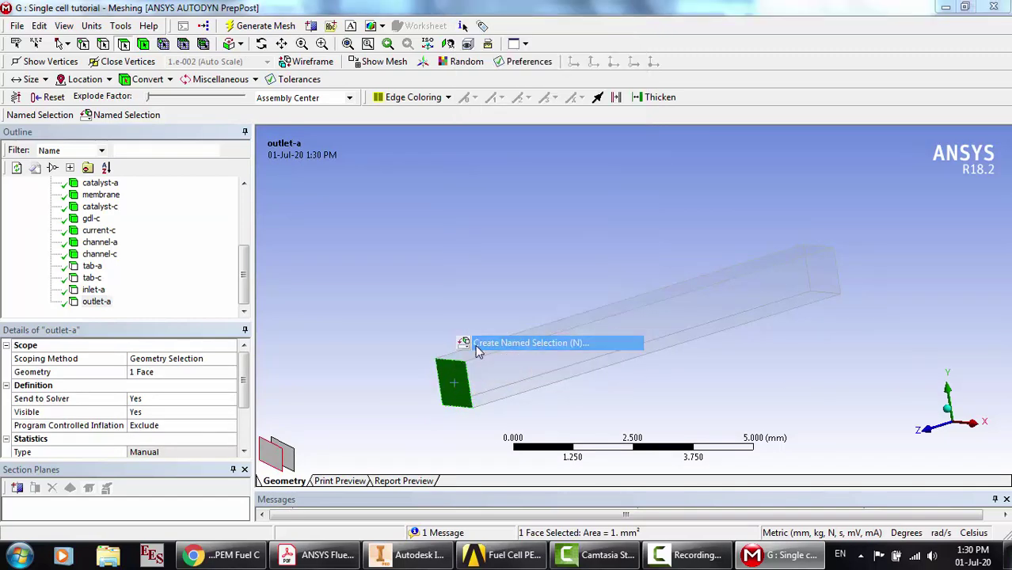
type("outlet-c")
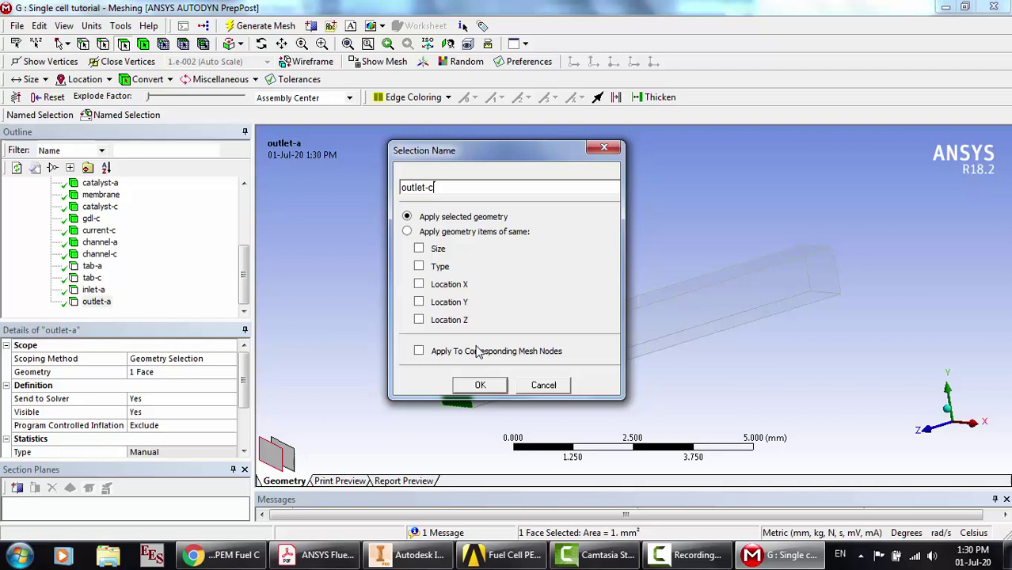
key("Return")
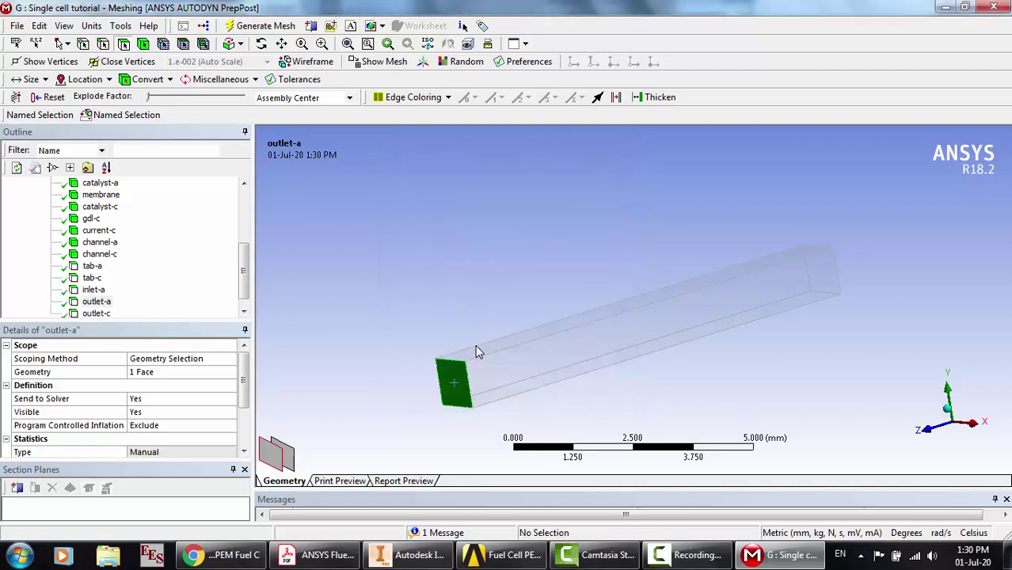
Create a named selection from the far end face of the lower channel, opposite outlet-c
left_click(261, 44)
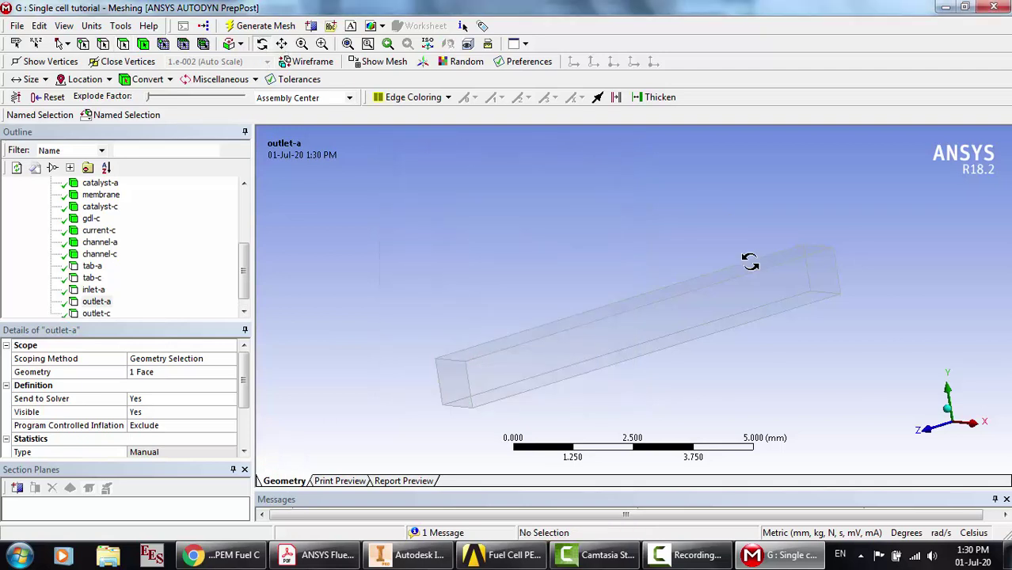
left_click_drag(747, 262, 599, 293)
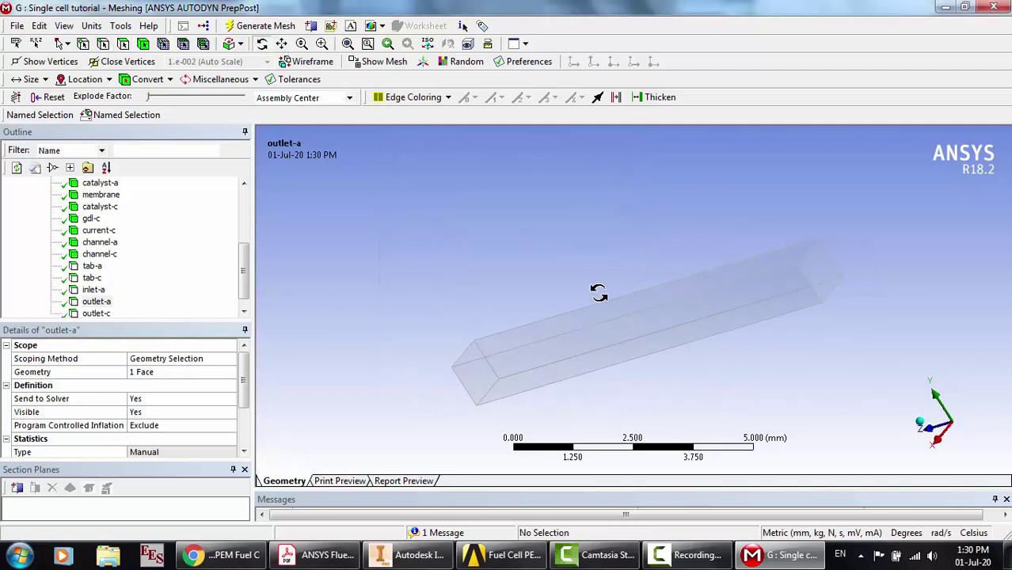
left_click(826, 282)
right_click(827, 282)
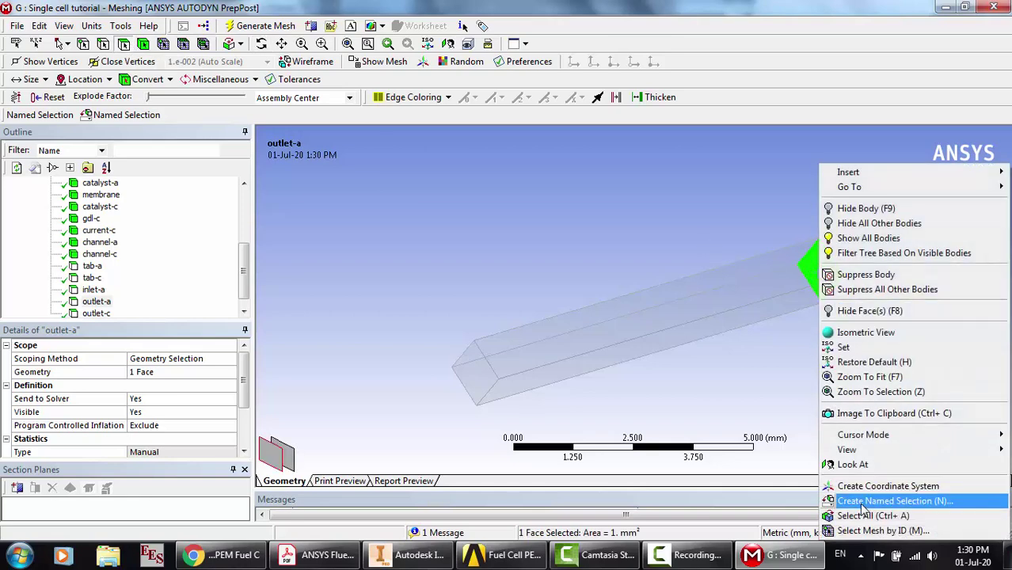
left_click(862, 503)
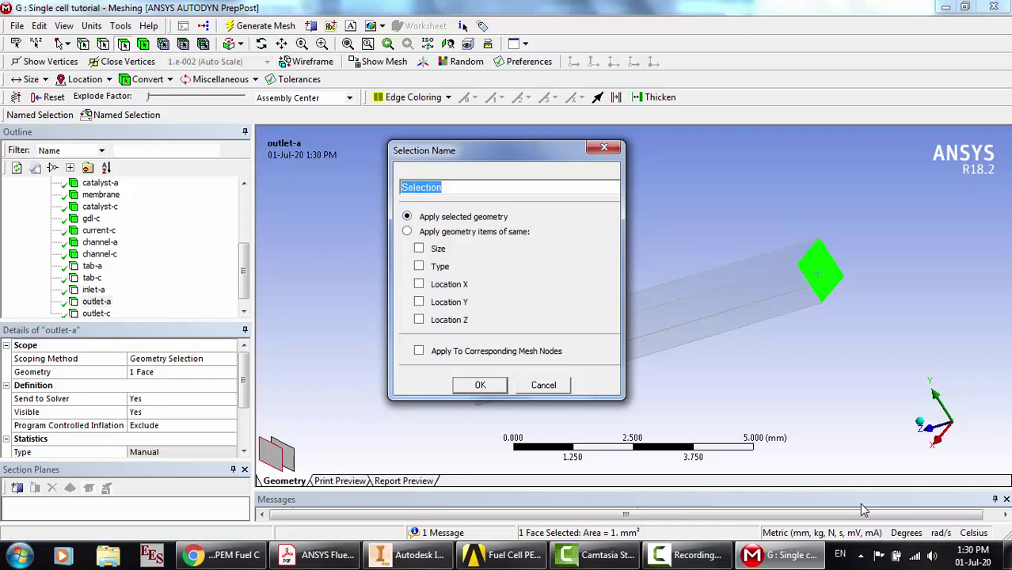
key("BackSpace")
key("Return")
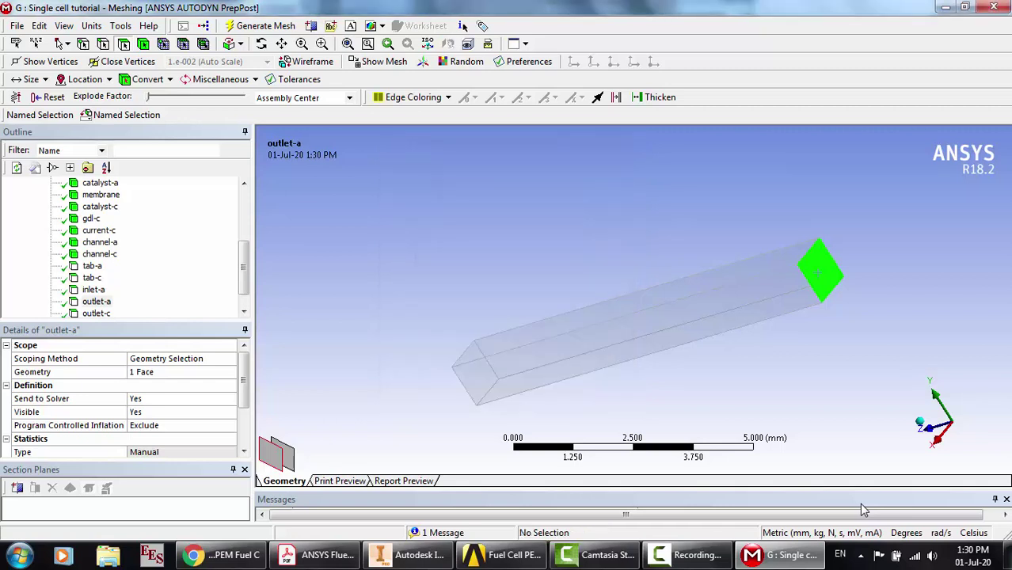
View the PEM fuel cell schematic in the ANSYS Fluent Advanced Add-On Modules PDF, and return to ANSYS Meshing
left_click(316, 555)
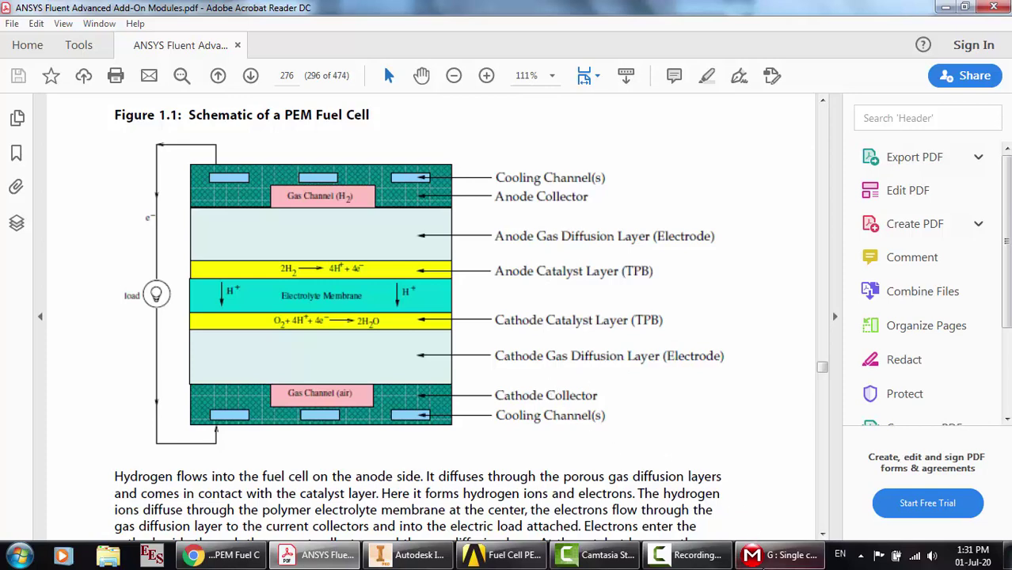
left_click(784, 555)
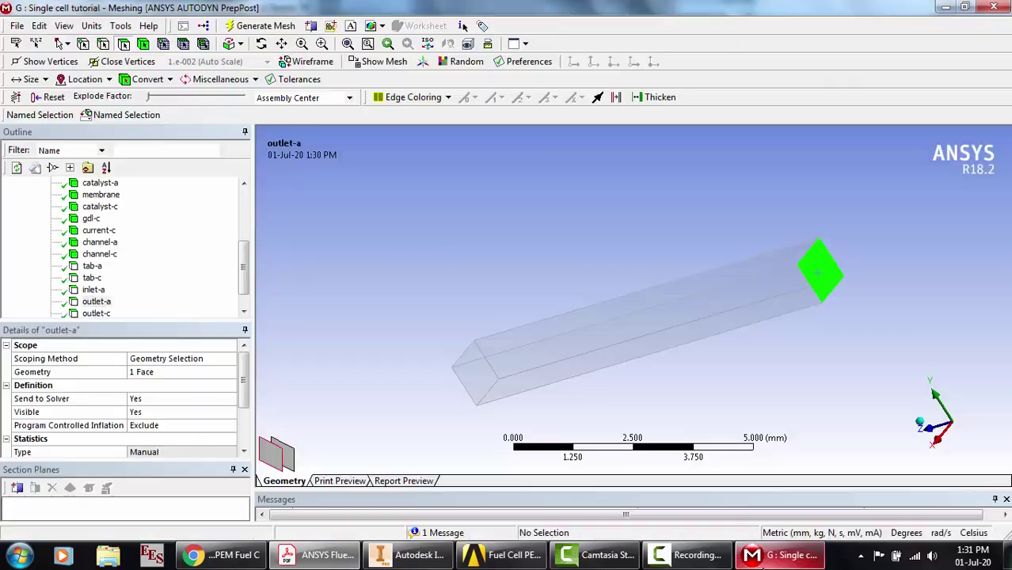
Show all bodies again and turn the assembly so the channel end openings face the viewer
right_click(457, 251)
left_click(490, 291)
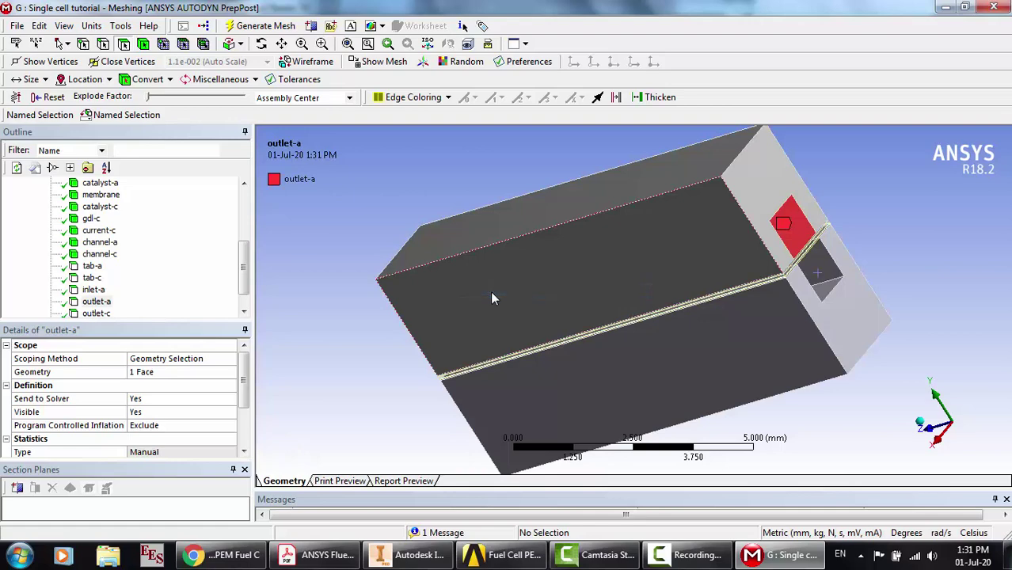
left_click(261, 43)
left_click_drag(517, 334, 763, 286)
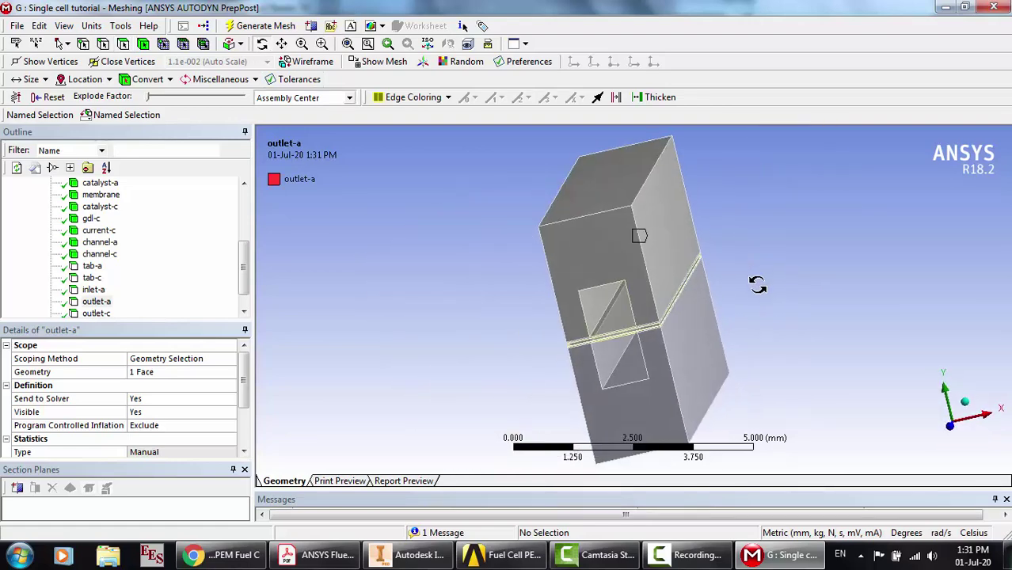
left_click(188, 228)
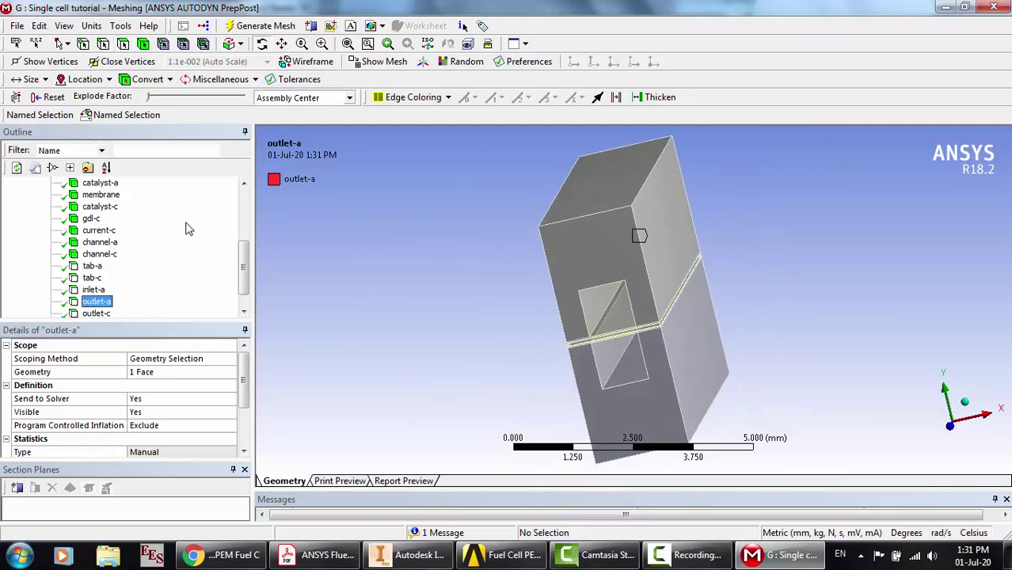
Isolate the thin gas diffusion layer body directly beneath the upper channel by hiding all other bodies
left_click(143, 43)
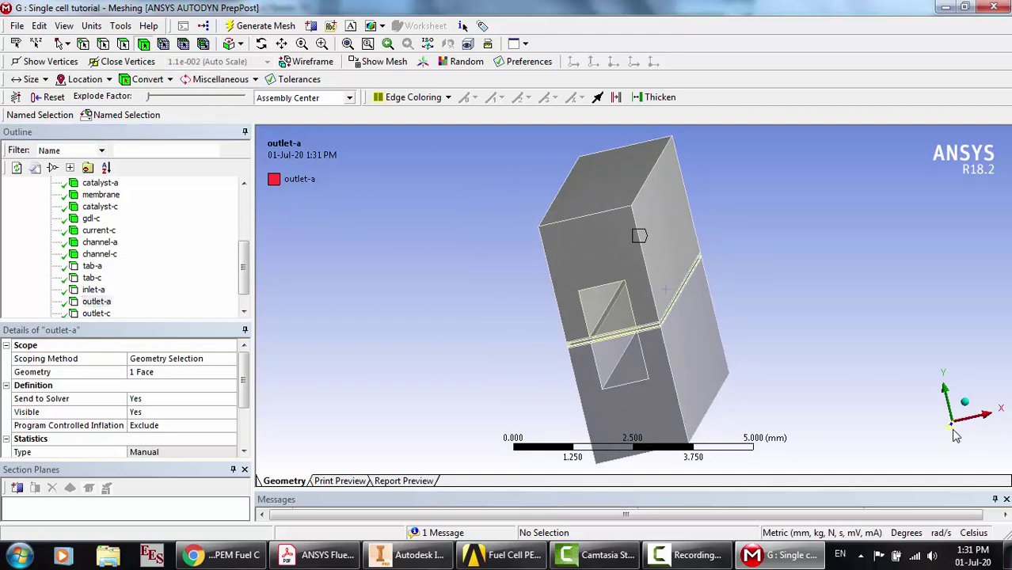
left_click(954, 431)
scroll(657, 331, "up", 5)
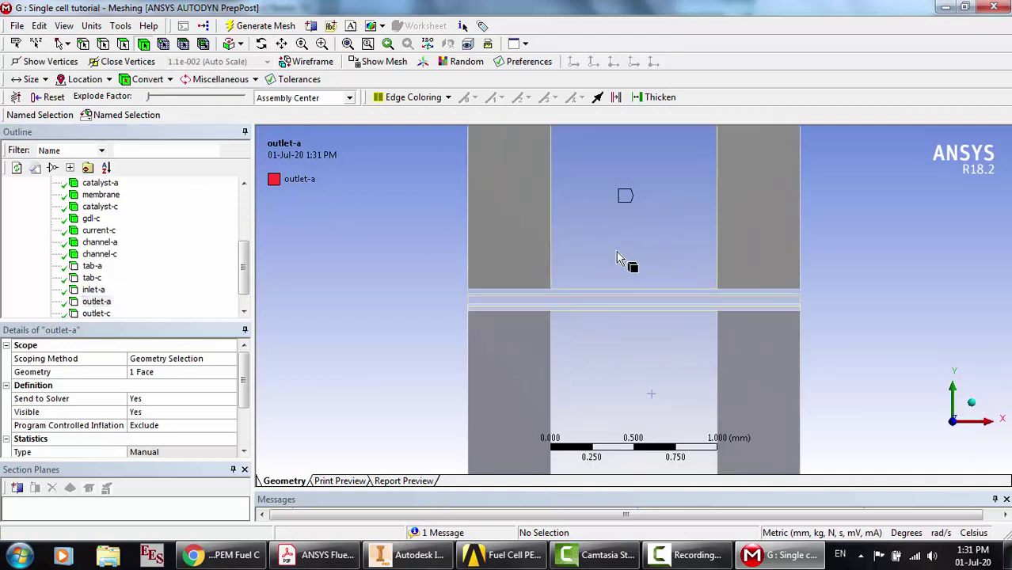
scroll(616, 253, "up", 2)
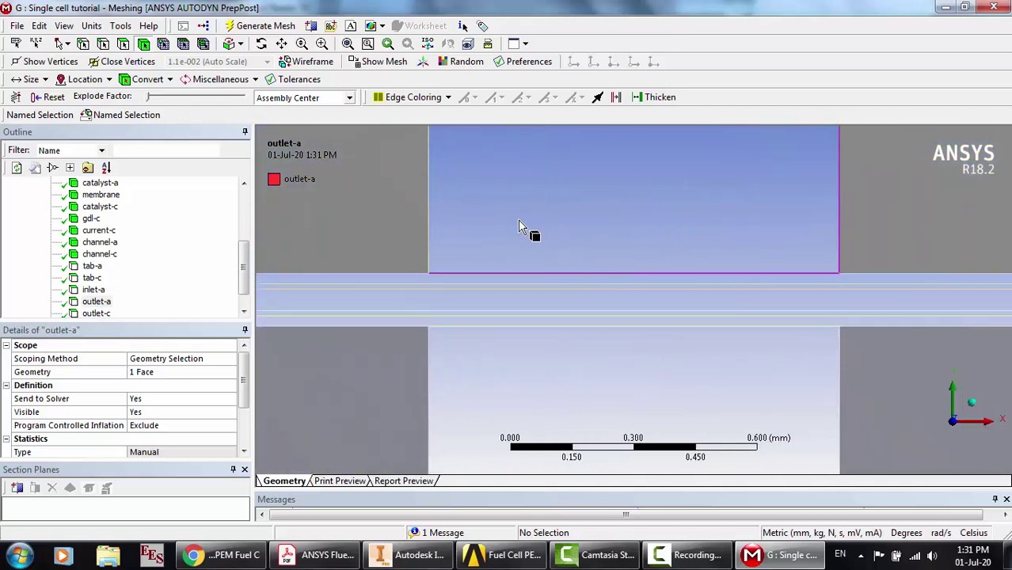
scroll(518, 225, "up", 2)
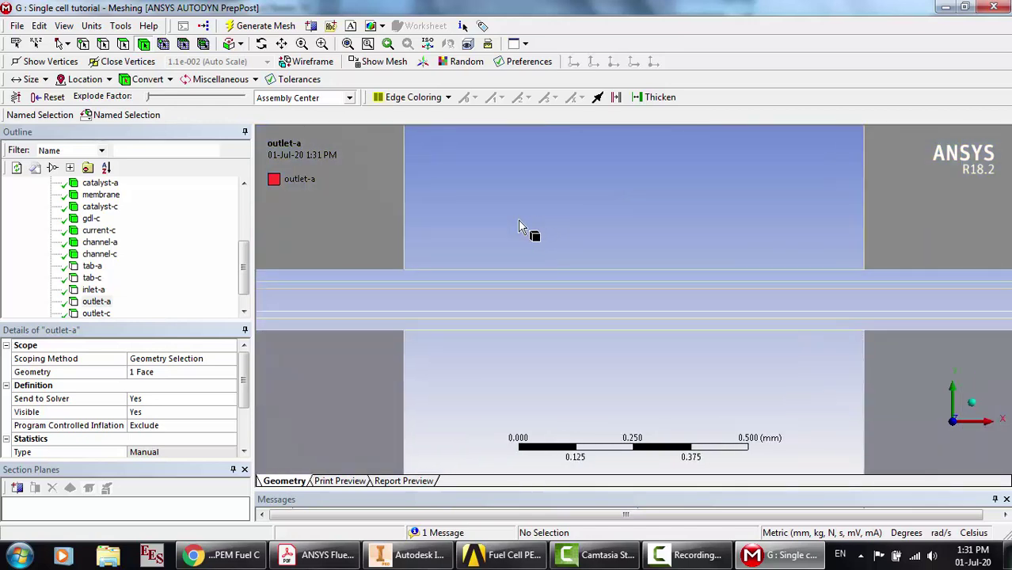
left_click(499, 275)
right_click(500, 272)
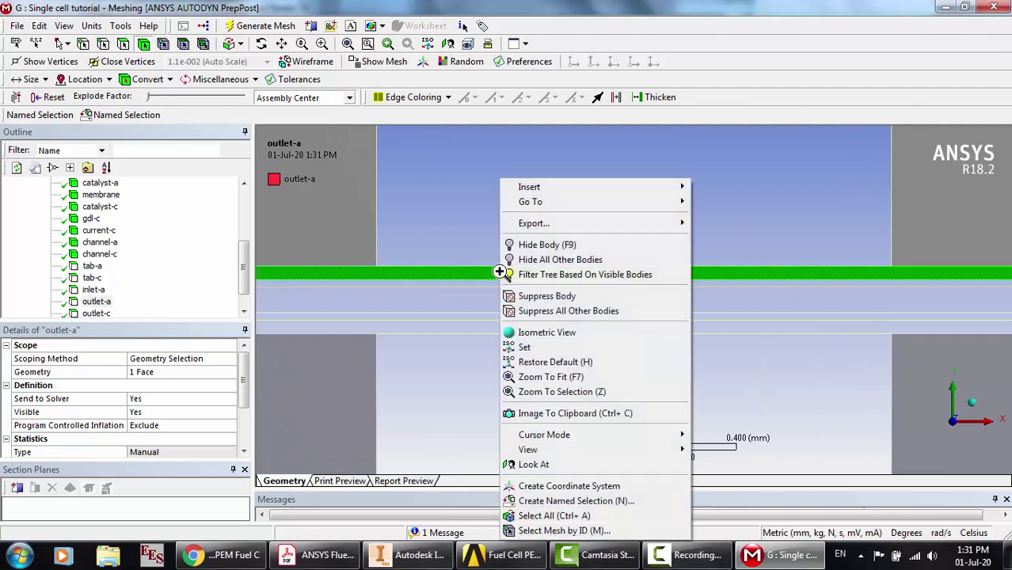
left_click(544, 262)
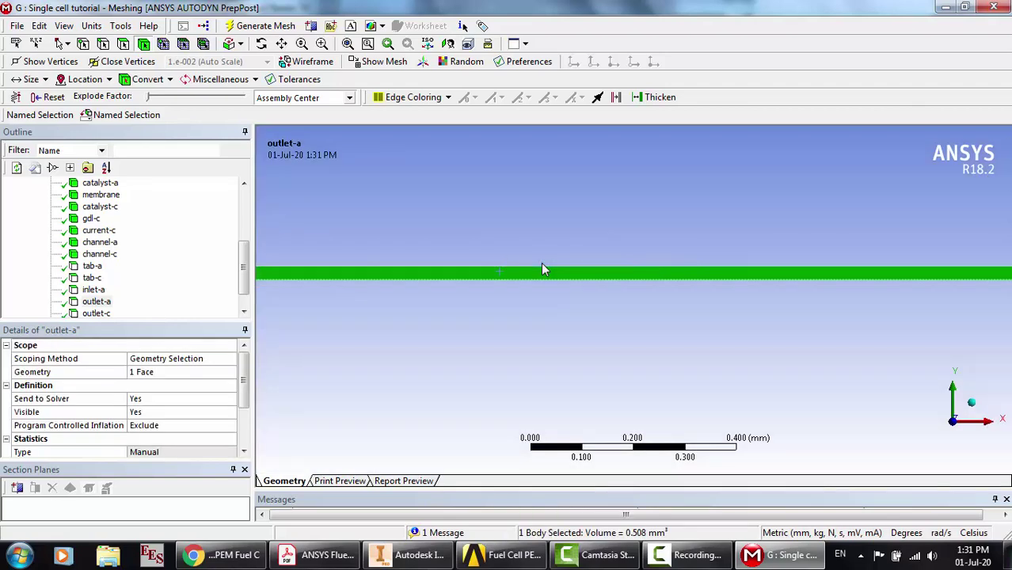
Create a named selection called porous jump-a from the middle strip on the upper gas diffusion layer's top side
left_click(261, 43)
left_click_drag(534, 227, 535, 229)
scroll(535, 230, "down", 3)
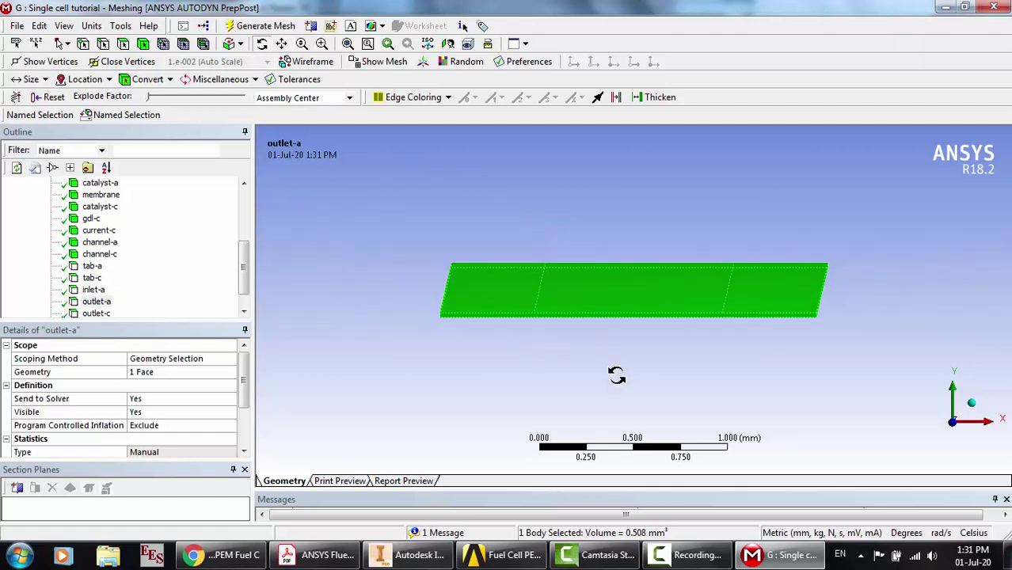
left_click_drag(612, 374, 611, 378)
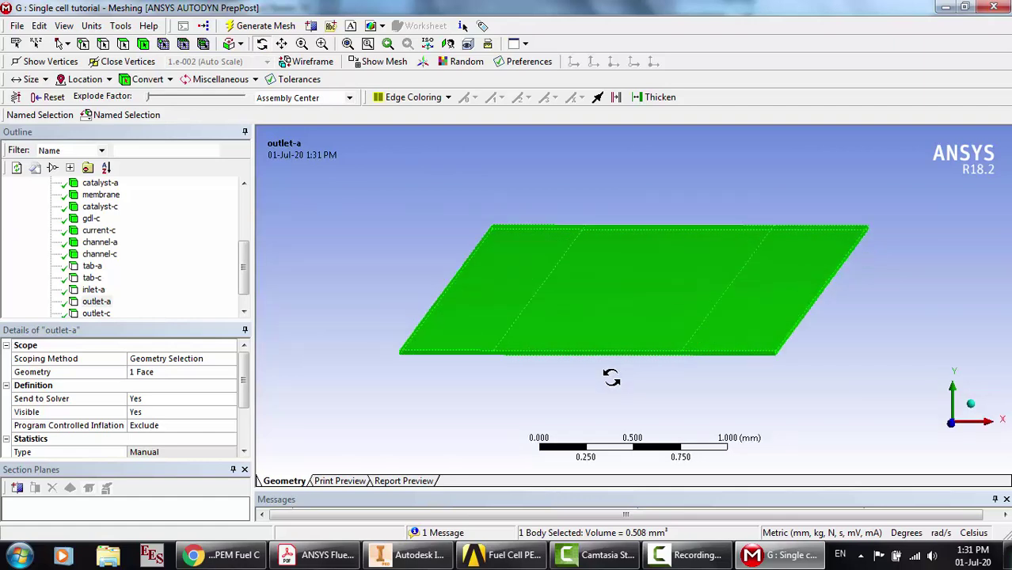
left_click(123, 44)
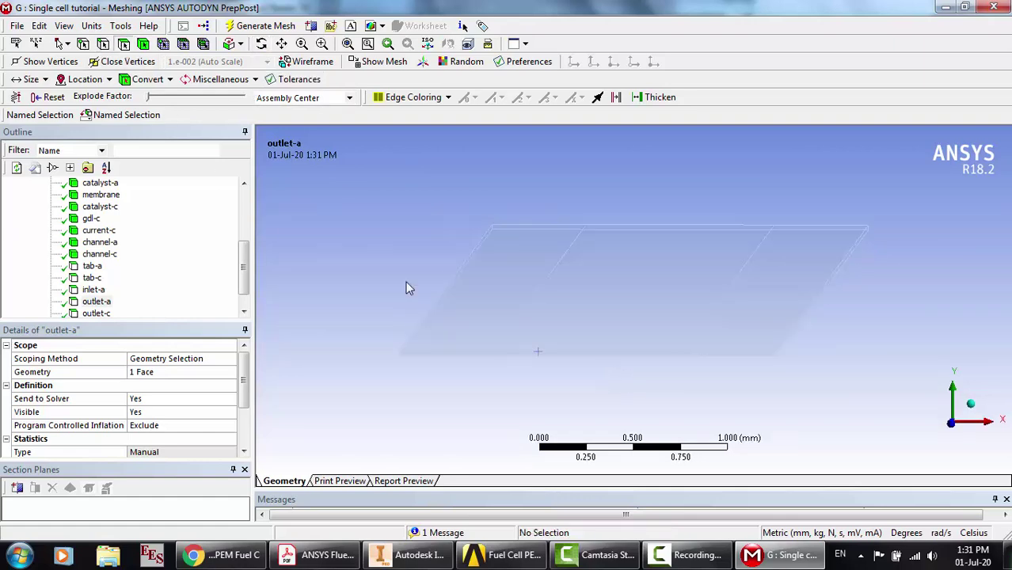
left_click(578, 311)
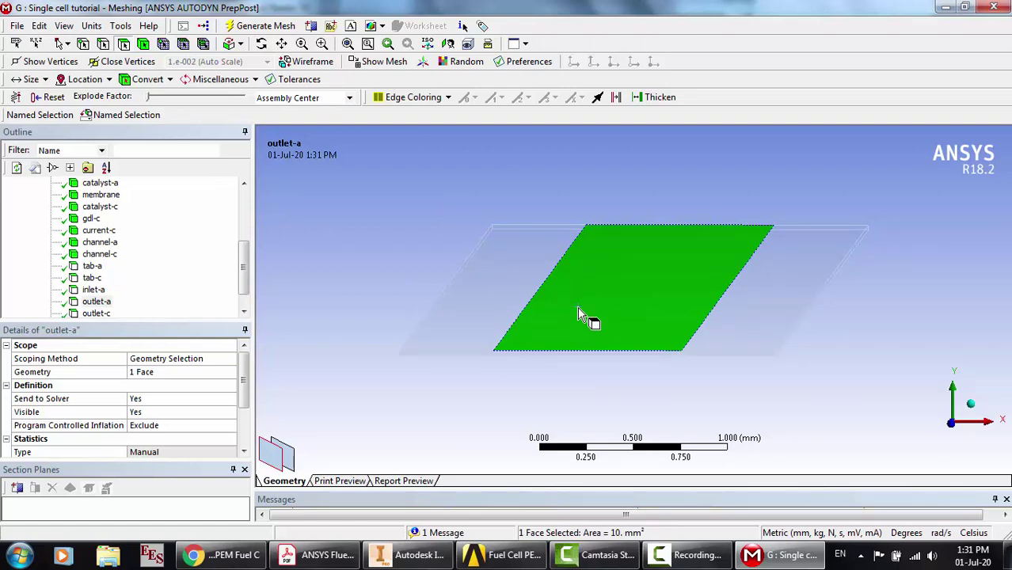
right_click(578, 308)
left_click(619, 500)
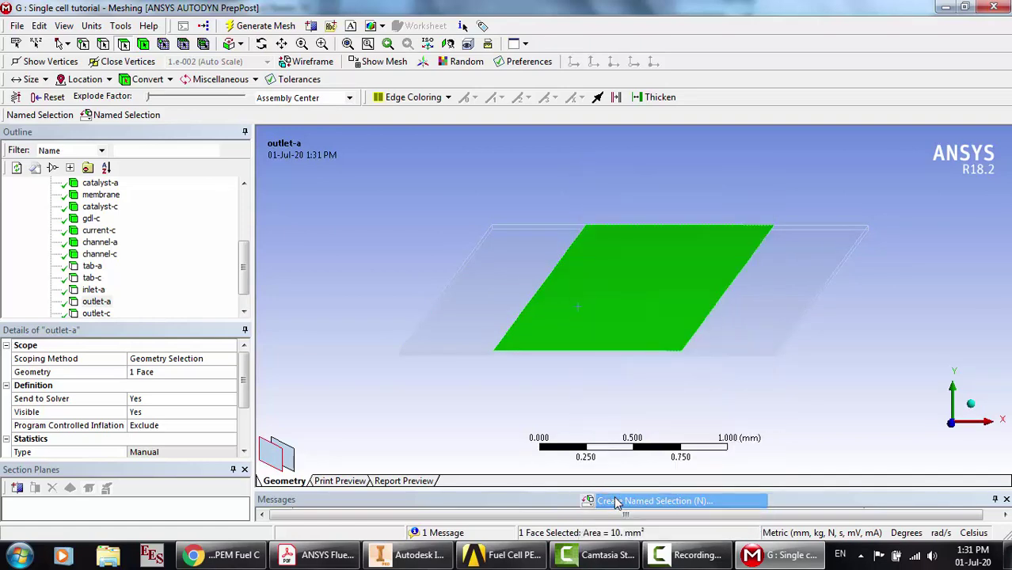
type("porou")
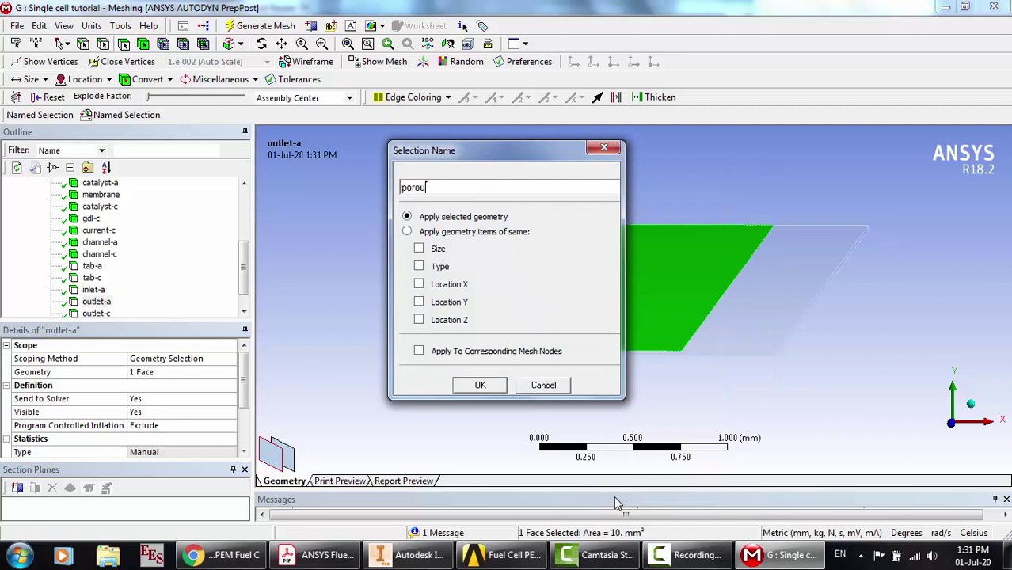
type("s-")
key("Left")
key("Left")
key("Left")
key("Left")
key("Left")
key("BackSpace")
key("Return")
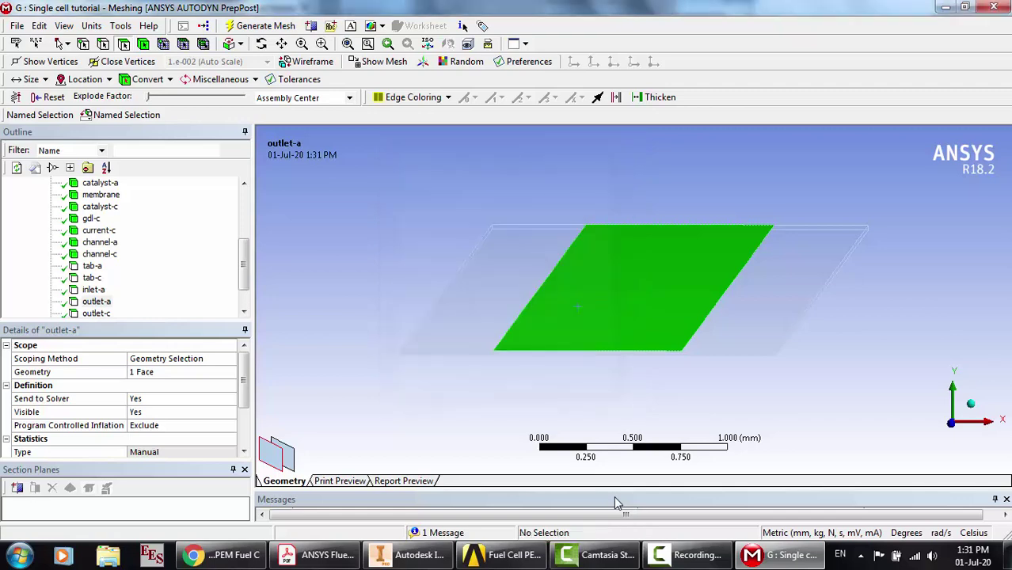
Show all bodies, then isolate the thin gas diffusion layer body directly above the lower channel
right_click(402, 303)
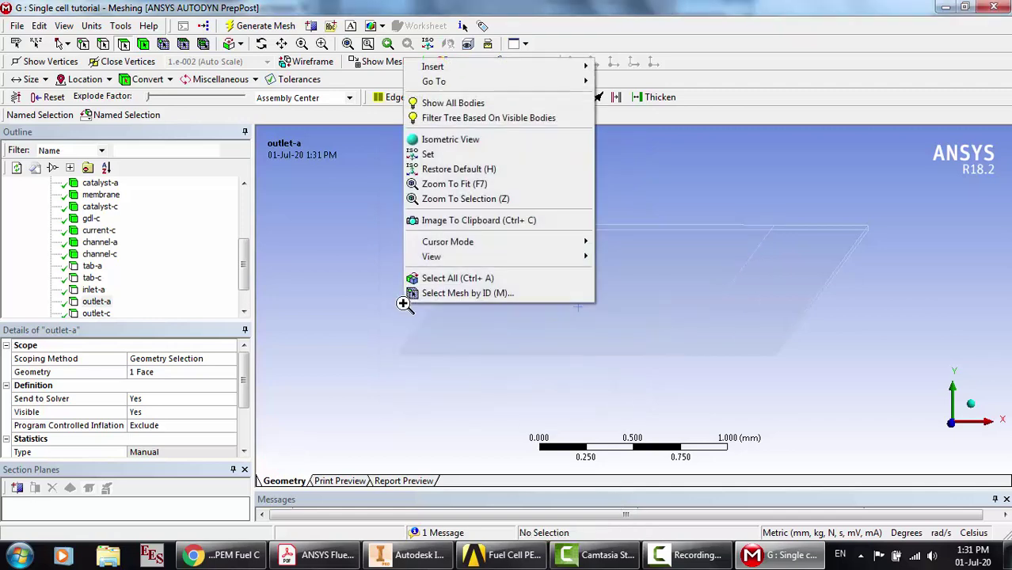
left_click(452, 104)
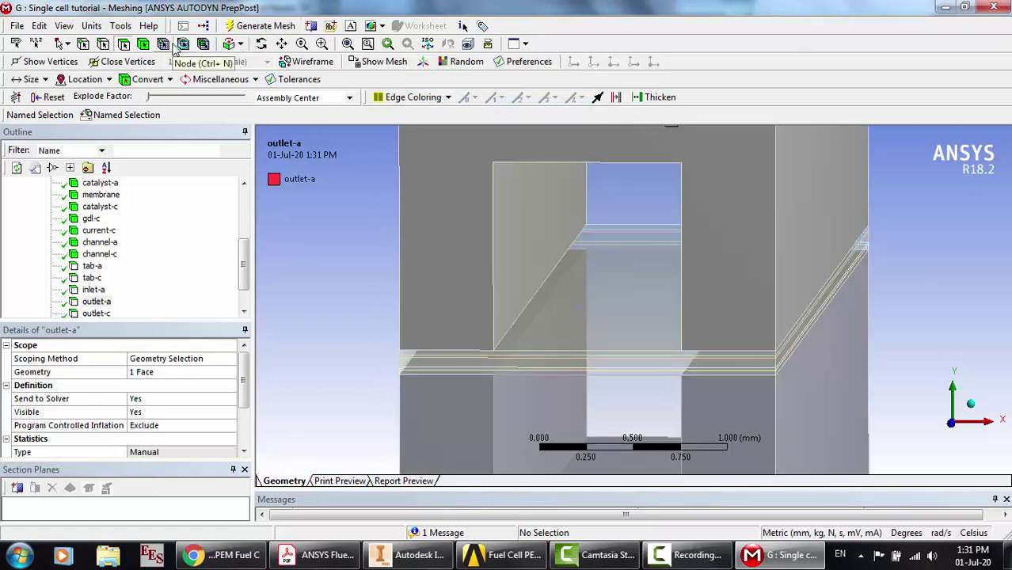
left_click(953, 426)
scroll(668, 348, "up", 3)
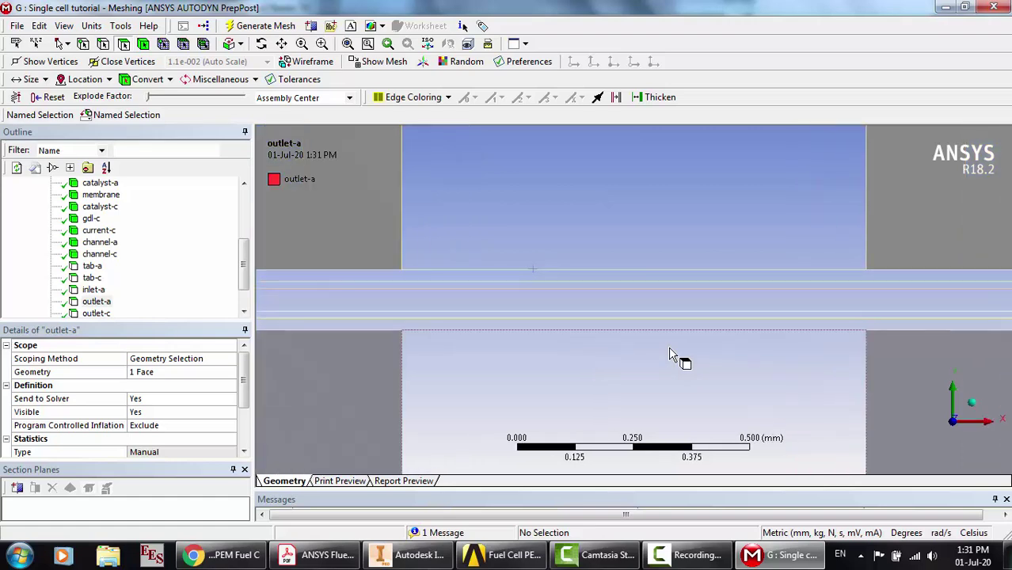
left_click(544, 373)
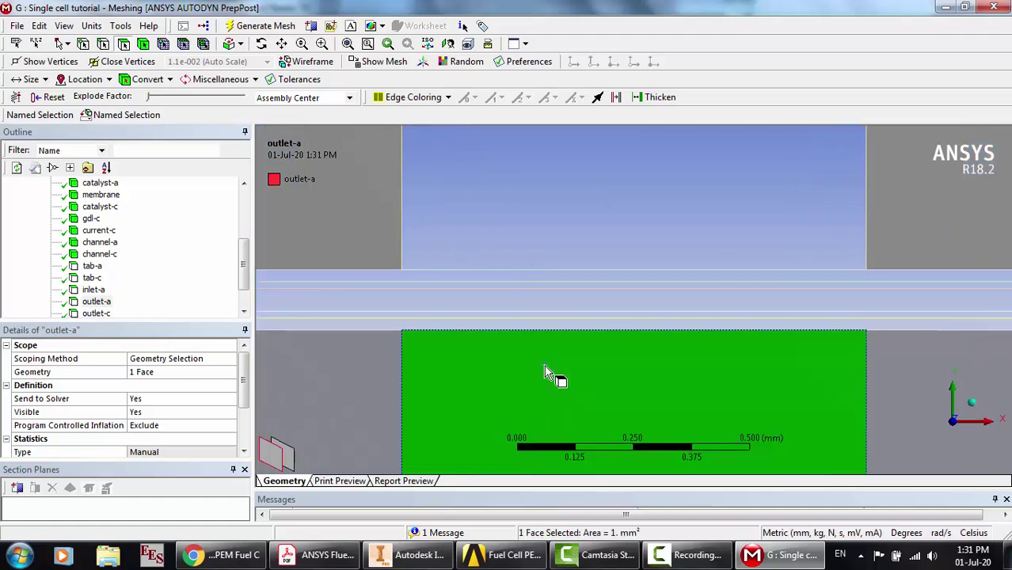
left_click(493, 324)
right_click(492, 324)
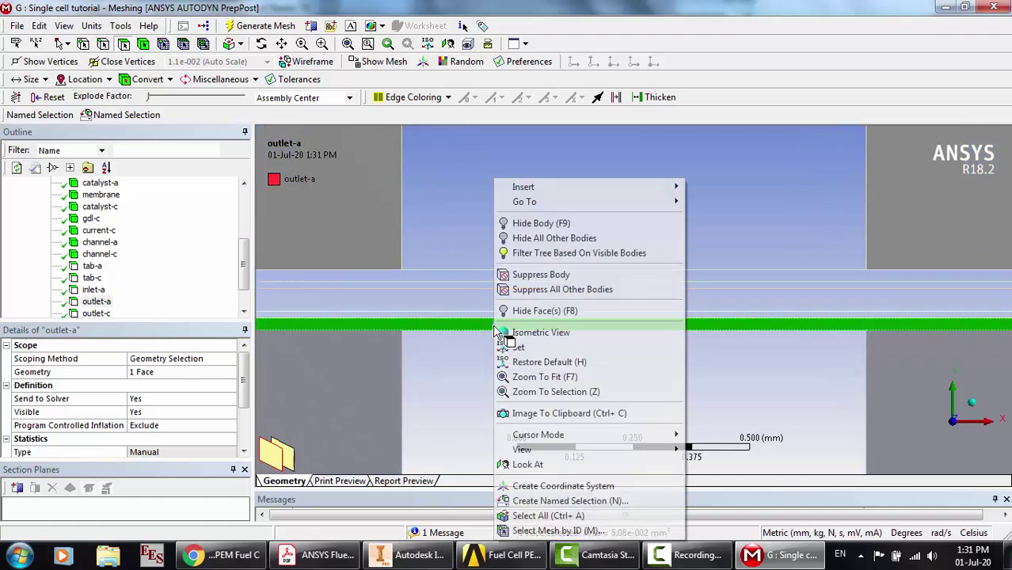
left_click(533, 238)
Create a named selection called porous jump-c from the middle strip on the lower gas diffusion layer's underside
left_click(261, 44)
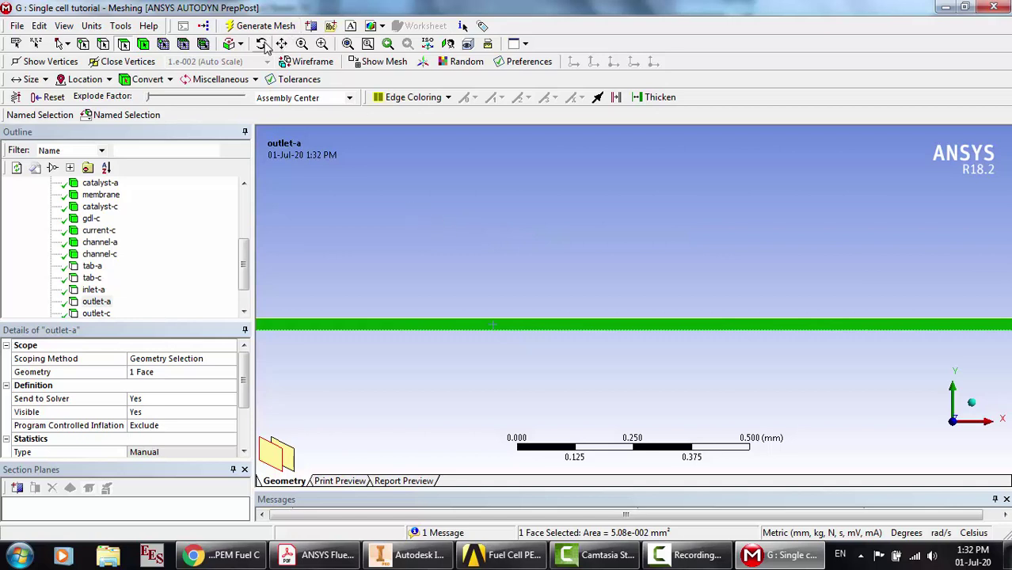
left_click_drag(530, 284, 530, 286)
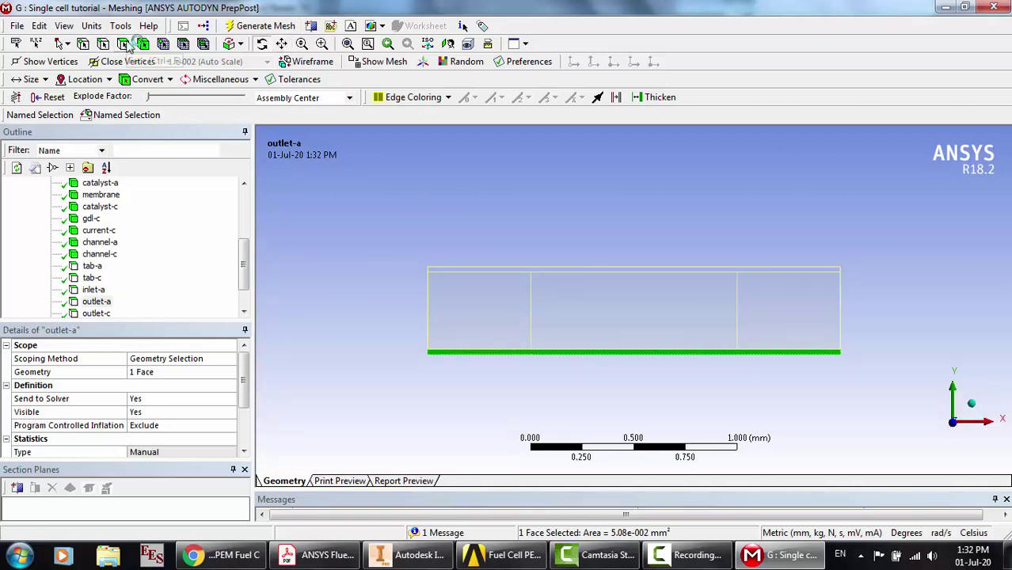
left_click(576, 311)
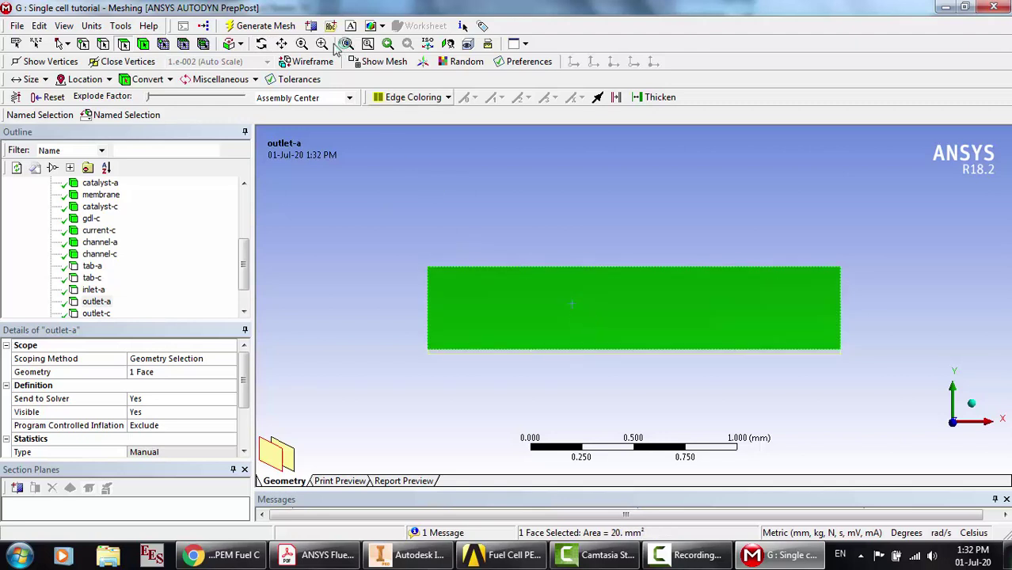
left_click(262, 43)
left_click_drag(565, 296, 562, 293)
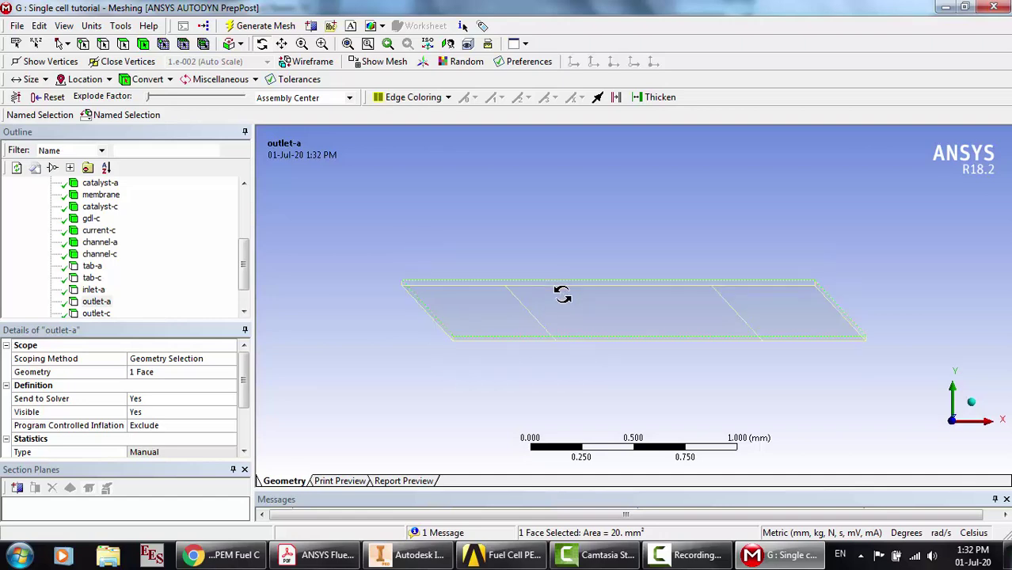
right_click(646, 330)
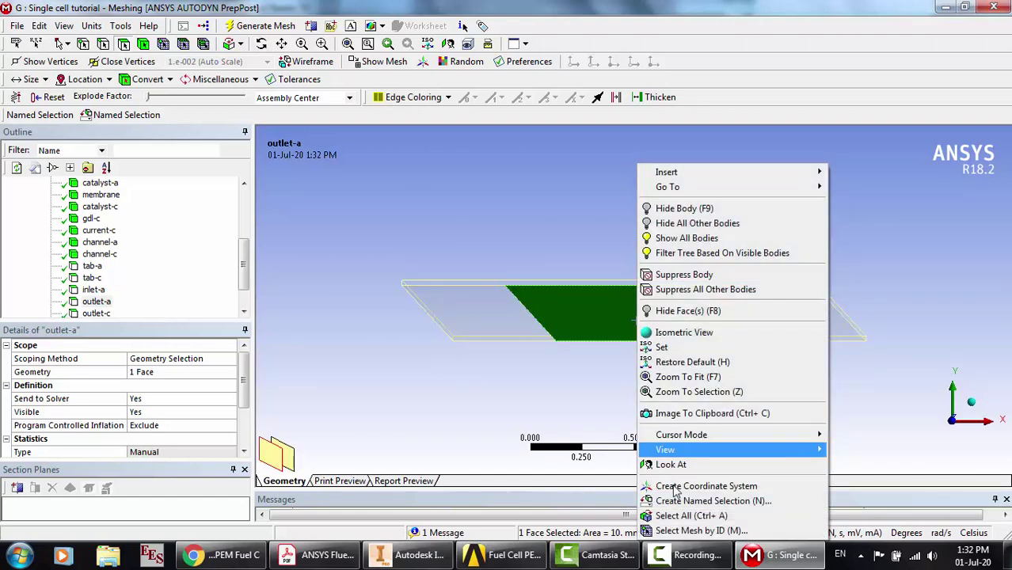
left_click(674, 501)
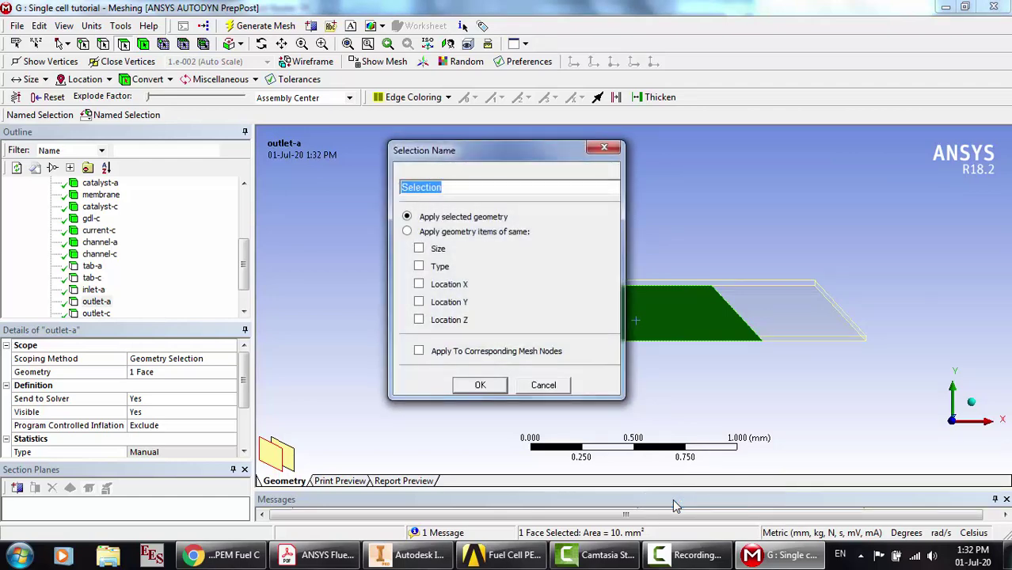
type("por")
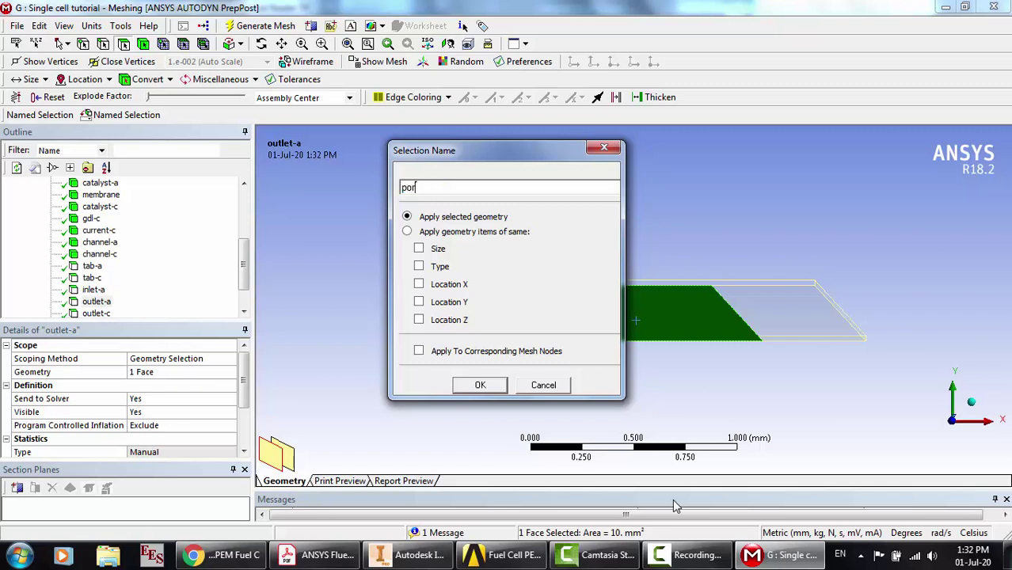
type("ous jump-c")
key("Return")
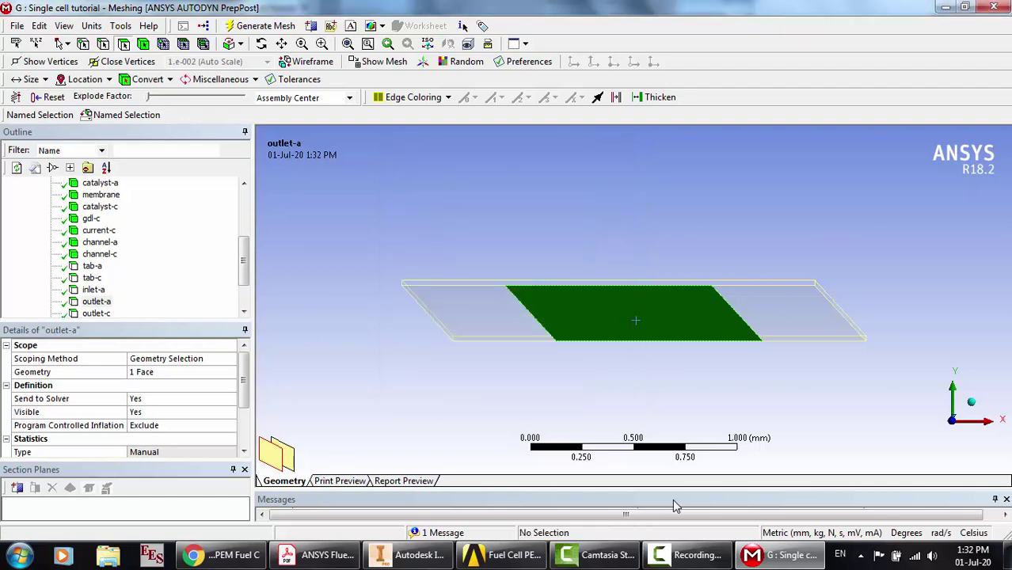
Show all bodies again and check the front end faces of the lower channel and both gas diffusion layers
right_click(519, 232)
left_click(570, 276)
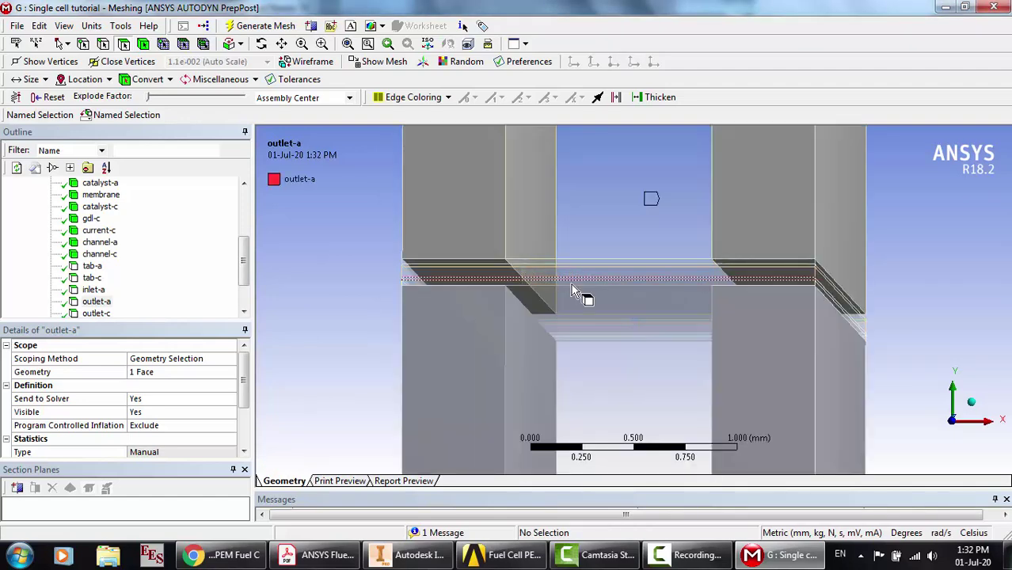
left_click(605, 385)
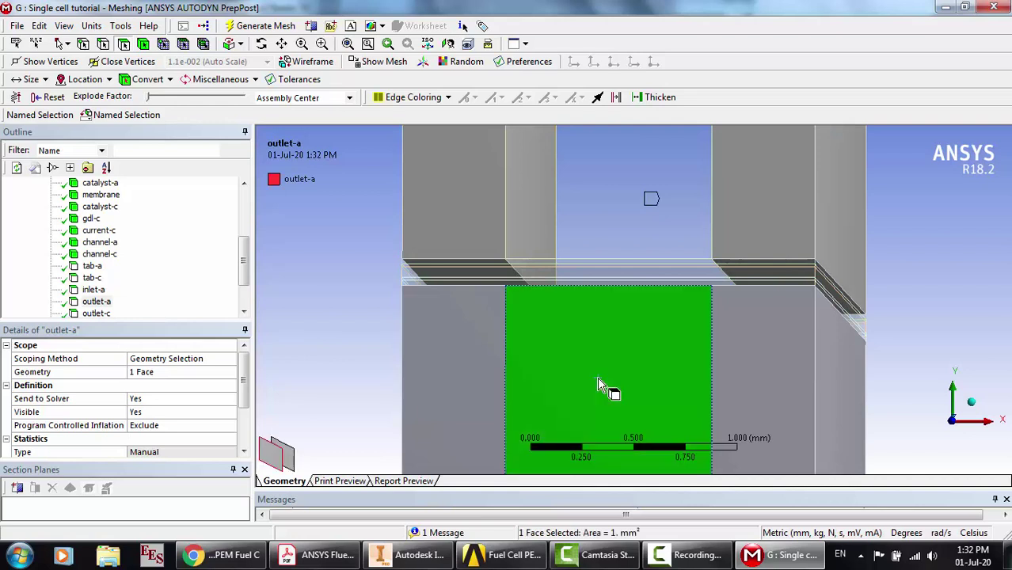
left_click(534, 281)
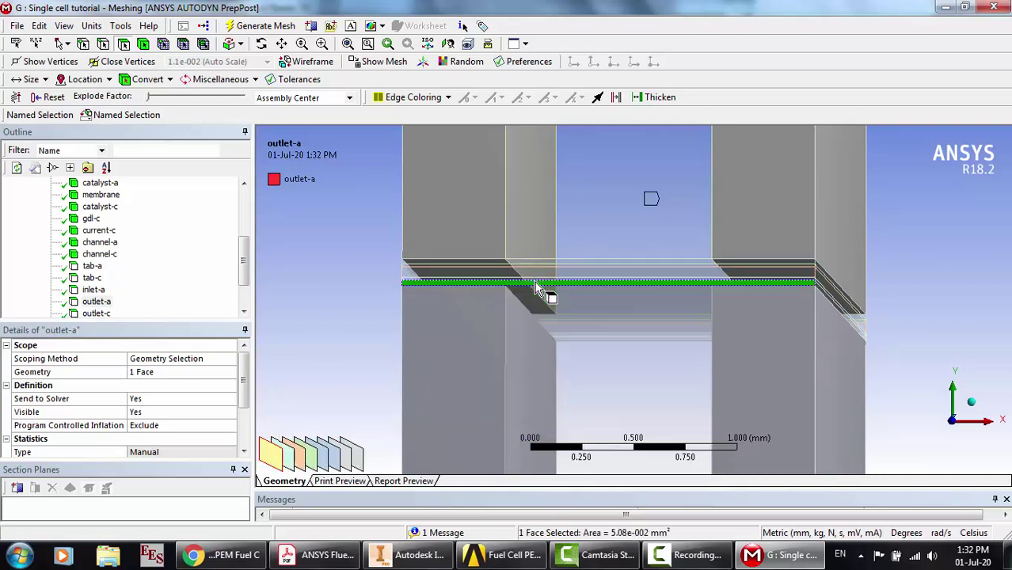
left_click(594, 261)
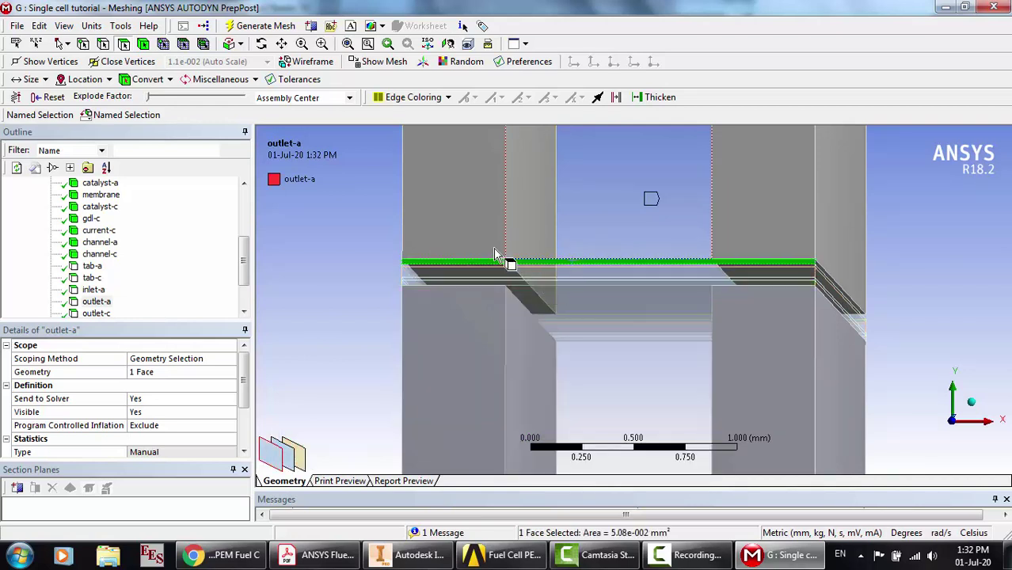
left_click(294, 261)
Review the tab-a and tab-c entries in the list of named selections
left_click_drag(244, 280, 247, 299)
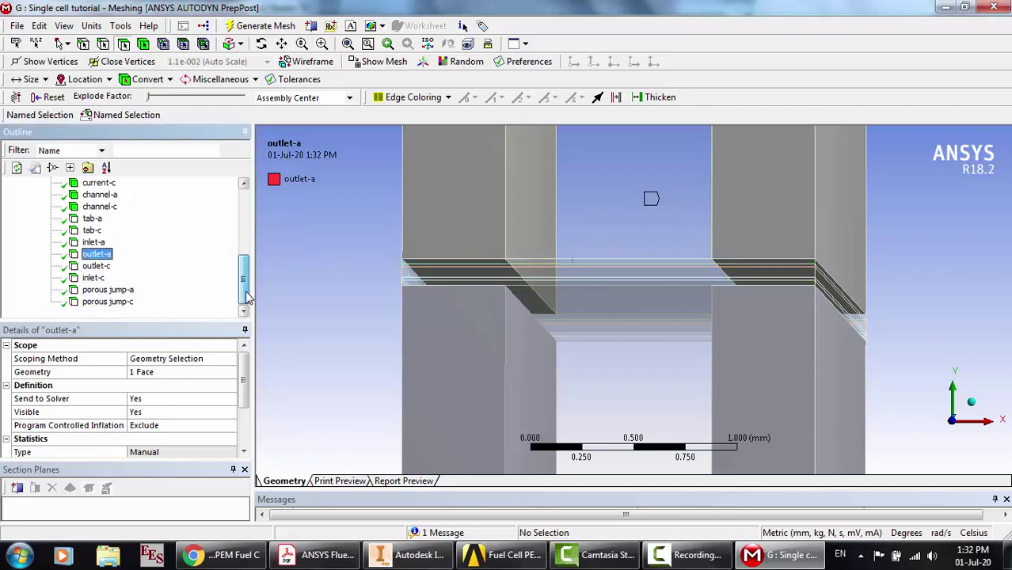
left_click(92, 219)
left_click(91, 230)
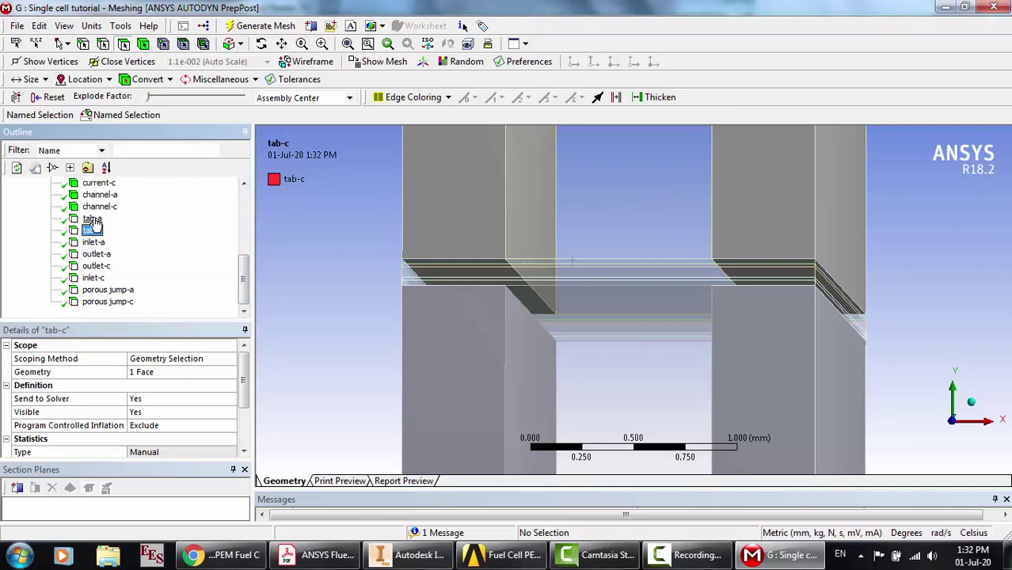
Review the faces assigned to the porous jump-a and porous jump-c named selections
left_click(123, 292)
left_click(111, 301)
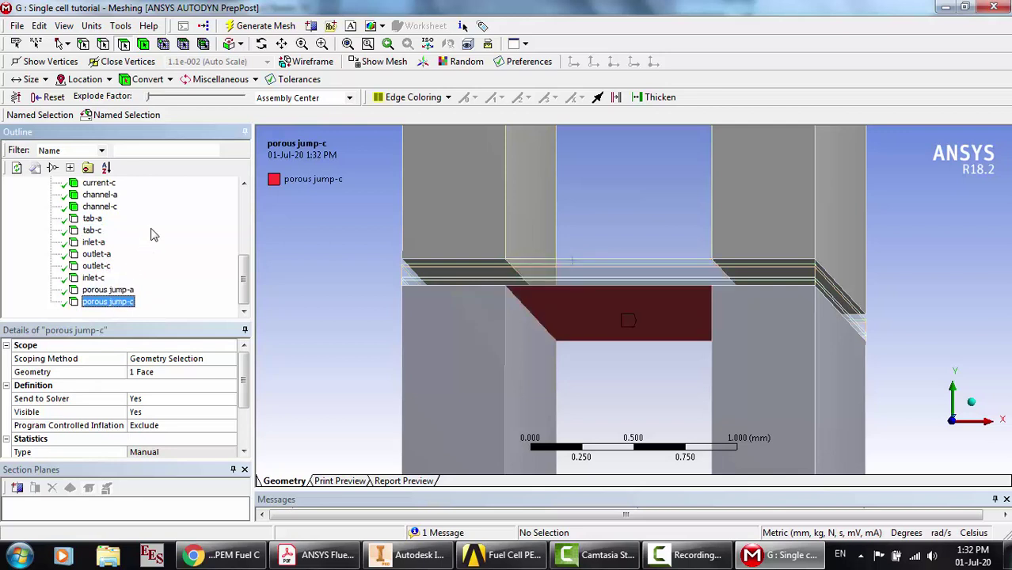
left_click(688, 554)
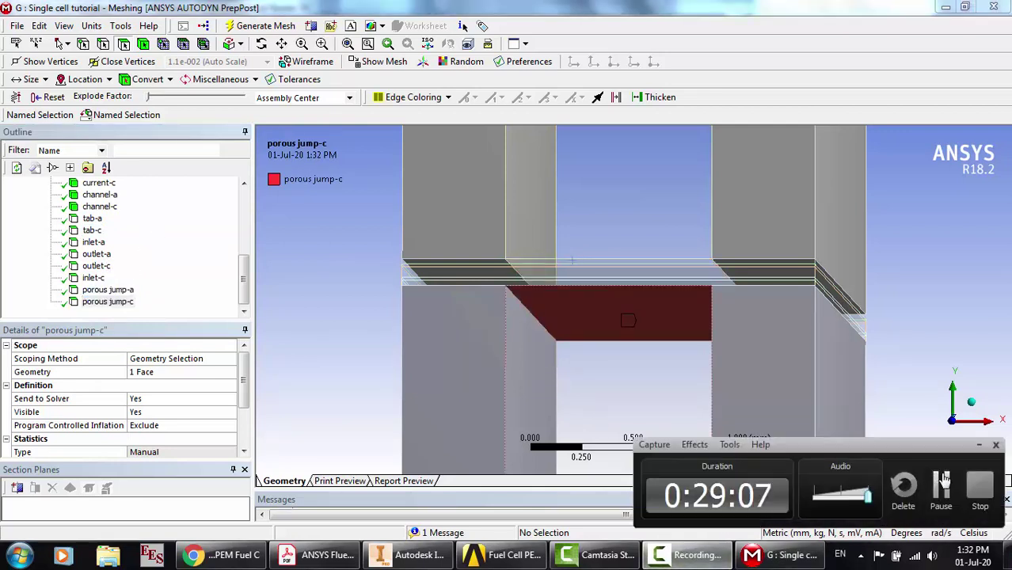
left_click(942, 483)
left_click(942, 482)
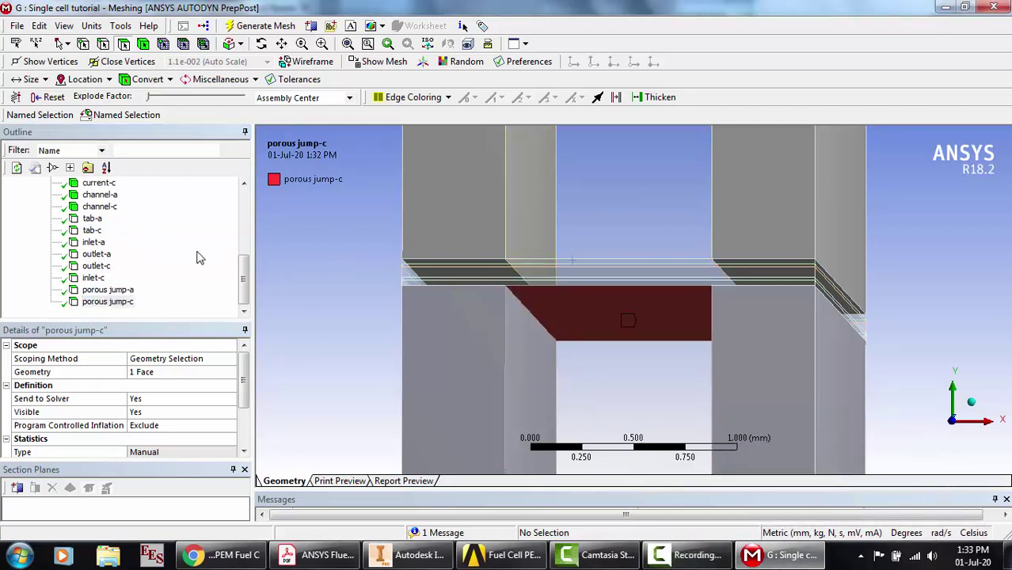
Update the mesh so it is translated for Fluent, and close the meshing window
scroll(199, 256, "up", 5)
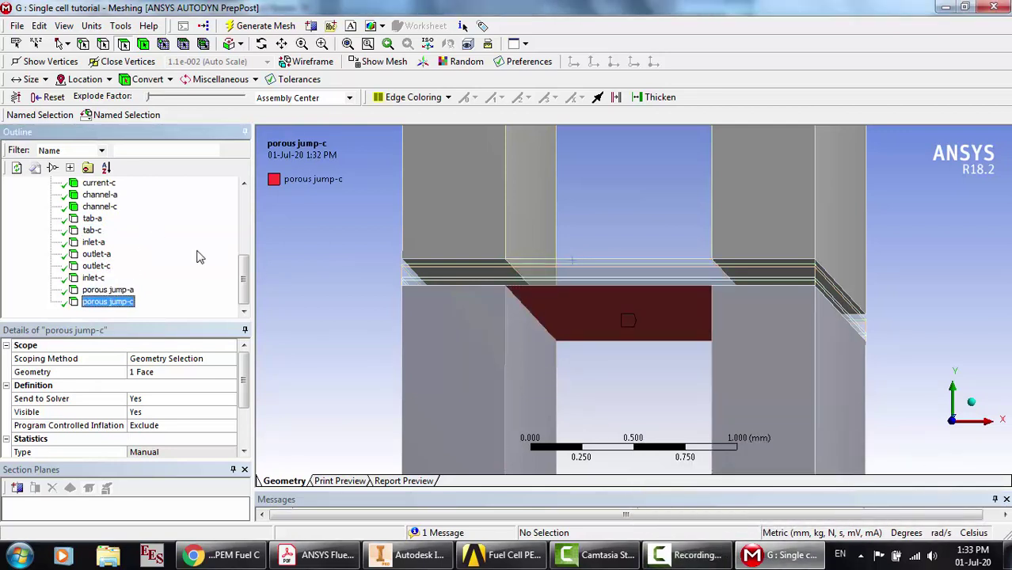
left_click(72, 254)
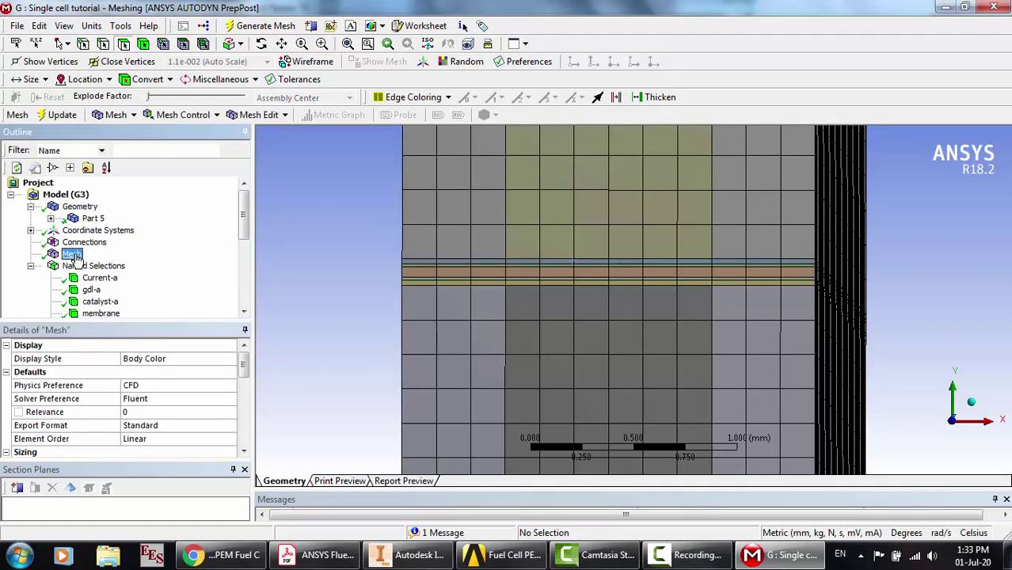
left_click(63, 115)
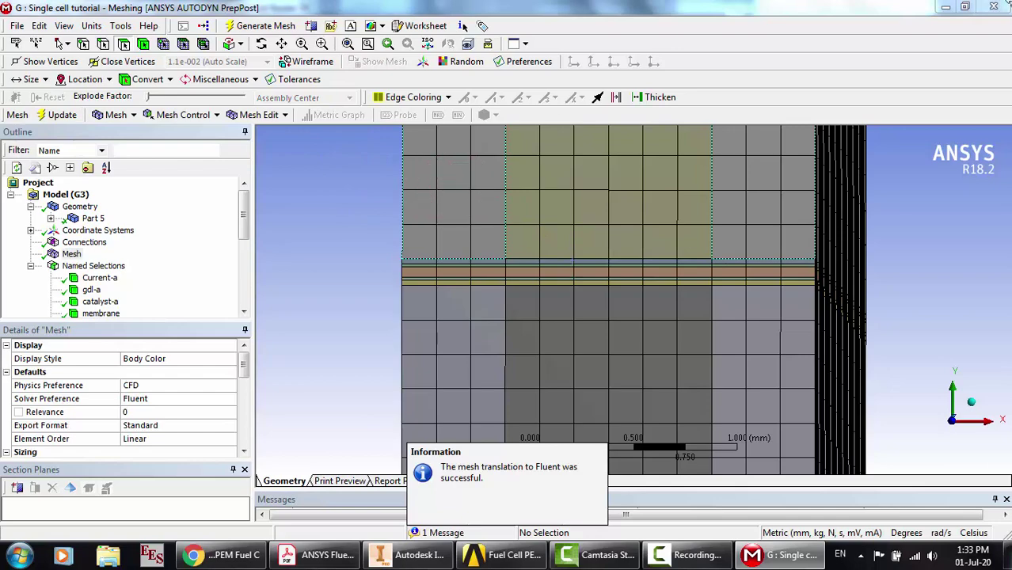
left_click(993, 8)
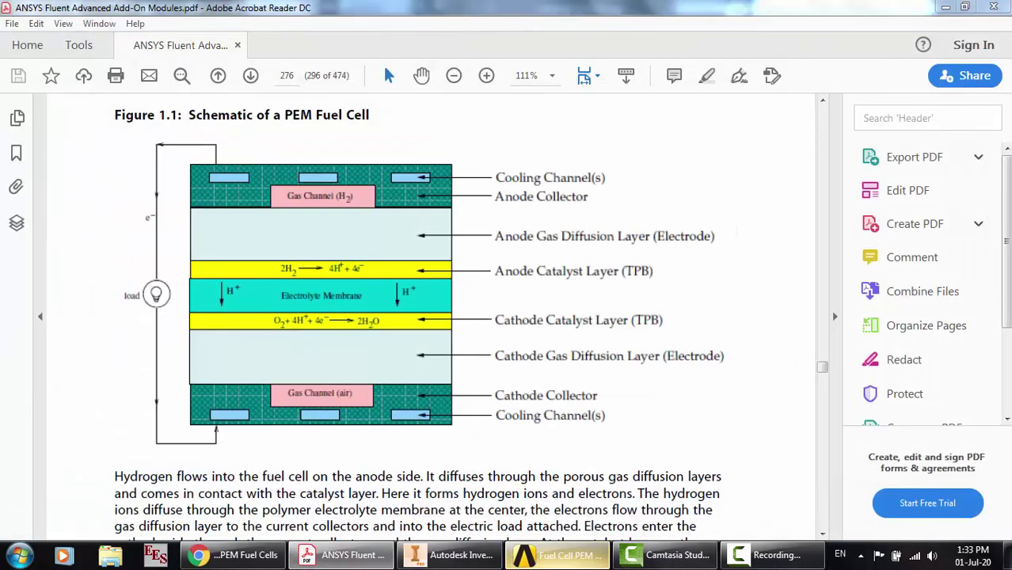
Switch to the Workbench project and reset the Setup cell of the Single cell tutorial system
left_click(558, 554)
left_click(617, 362)
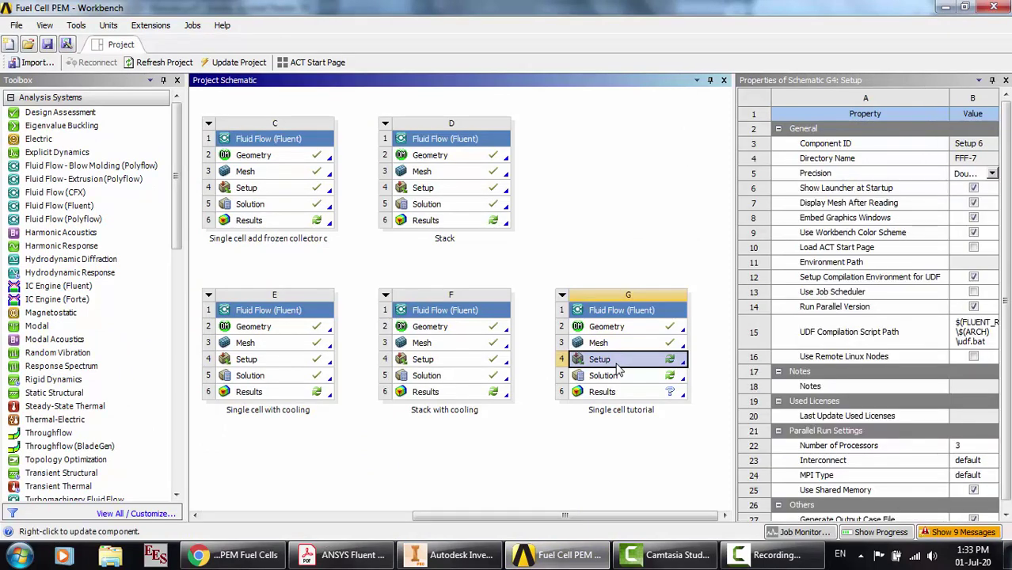
right_click(618, 369)
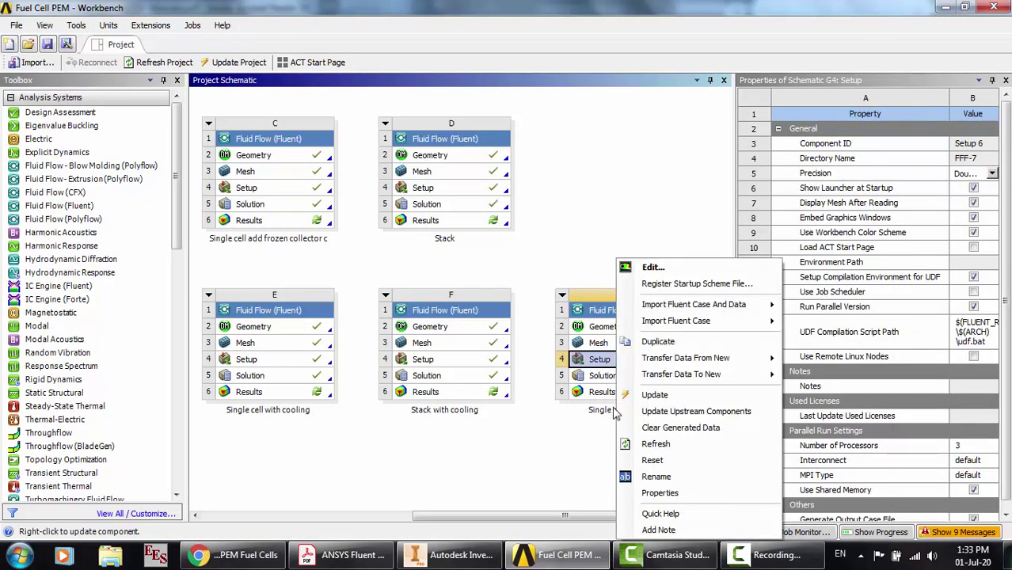
left_click(647, 461)
key("Return")
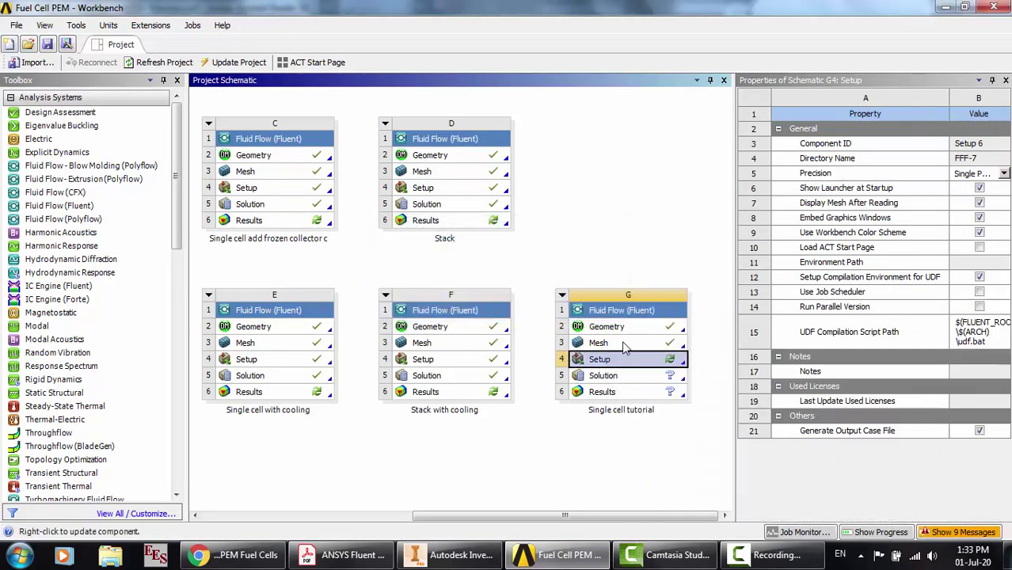
Open the Fluent Launcher from the Single cell tutorial's Setup cell and enable Double Precision
double_click(625, 362)
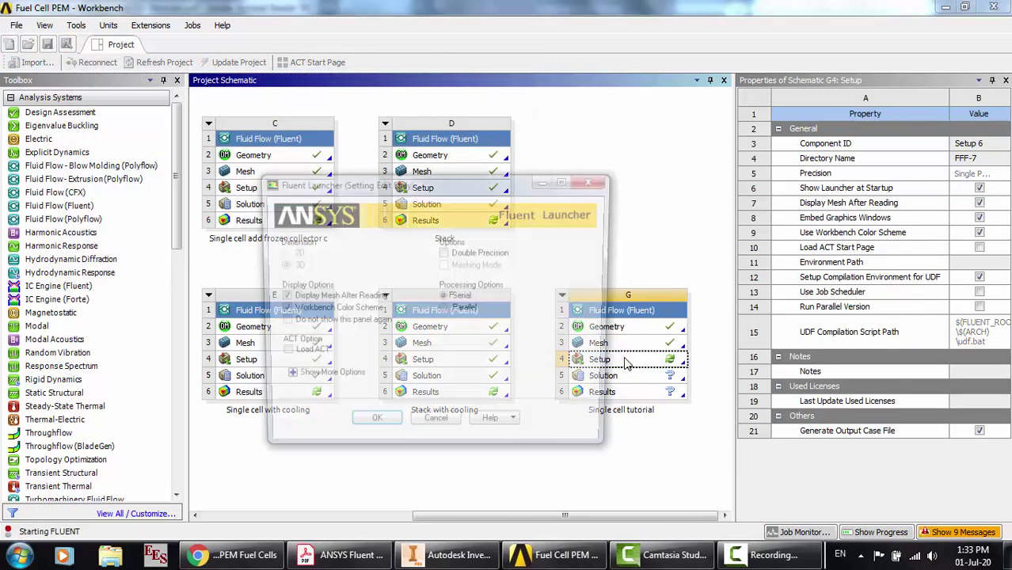
left_click(481, 255)
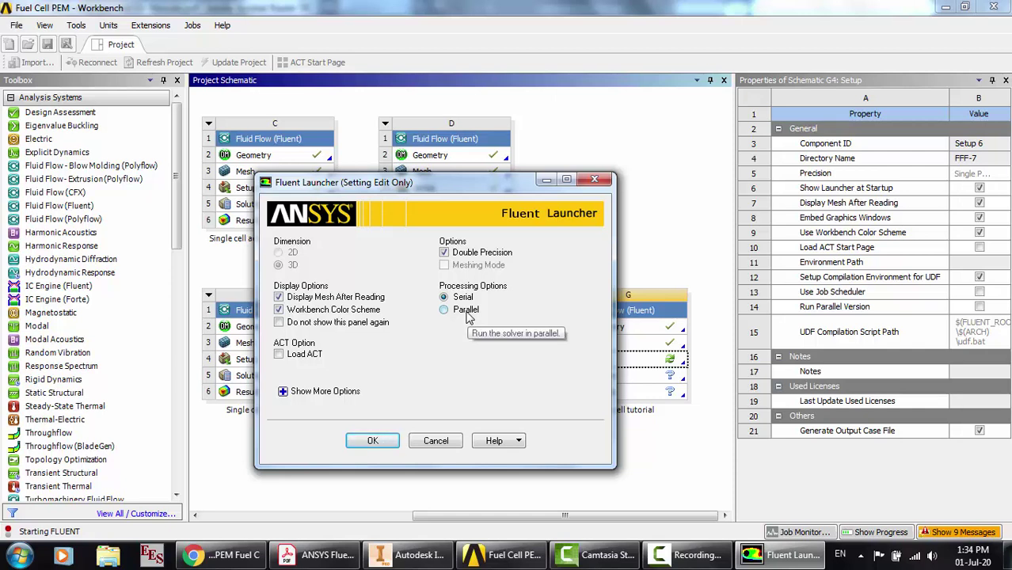
Check the processor cores and their load in the Windows Task Manager's performance view, then close it
right_click(829, 546)
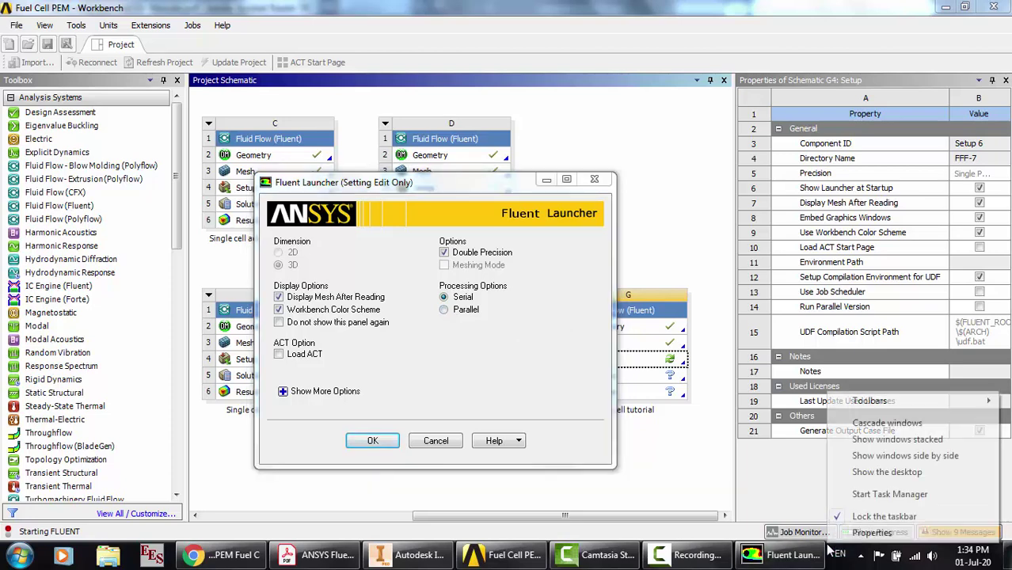
left_click(866, 494)
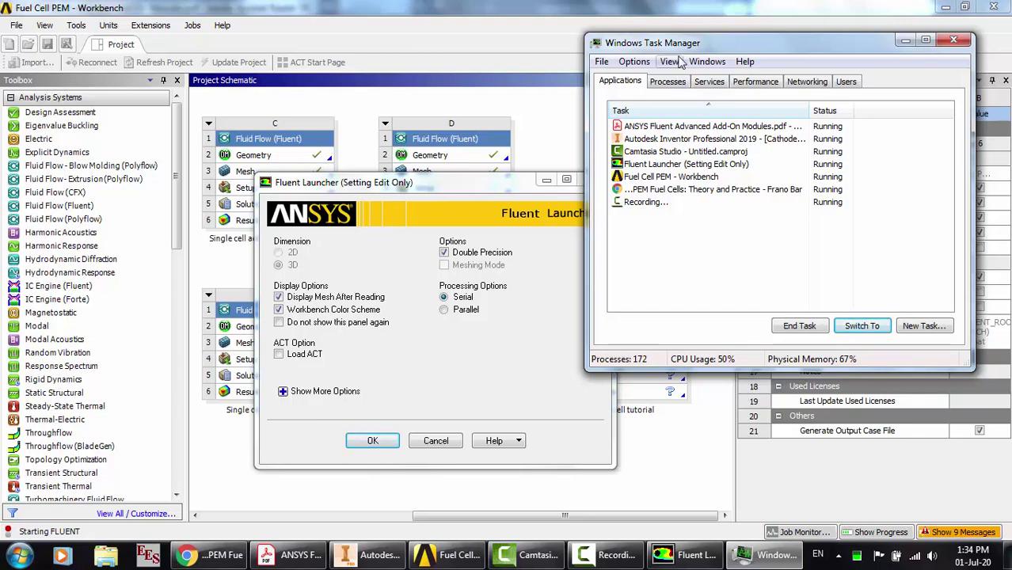
left_click_drag(681, 43, 421, 73)
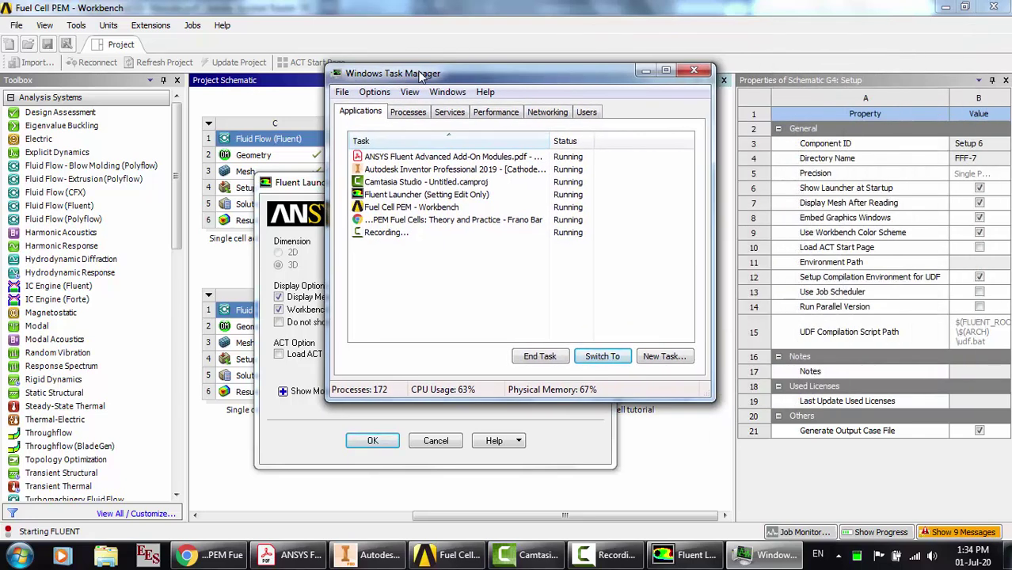
left_click(409, 114)
left_click(450, 113)
left_click(497, 113)
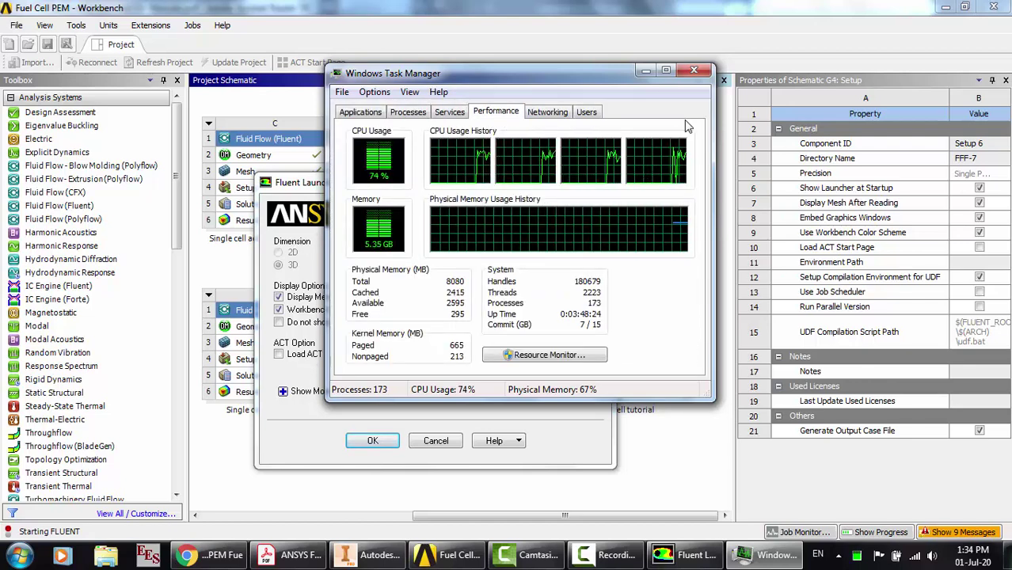
left_click(693, 70)
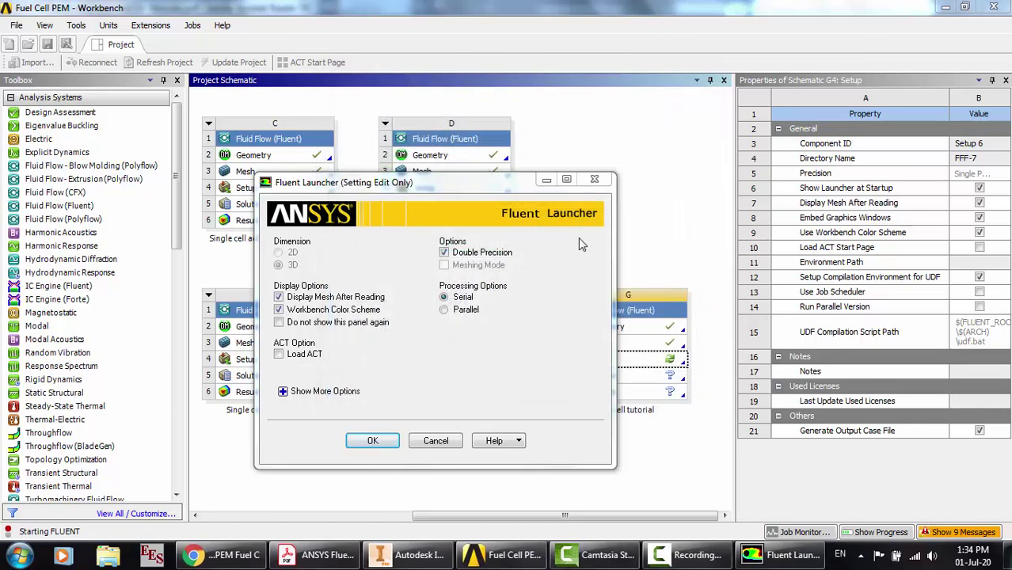
Cancel the Fluent Launcher and return to the project schematic
key("Return")
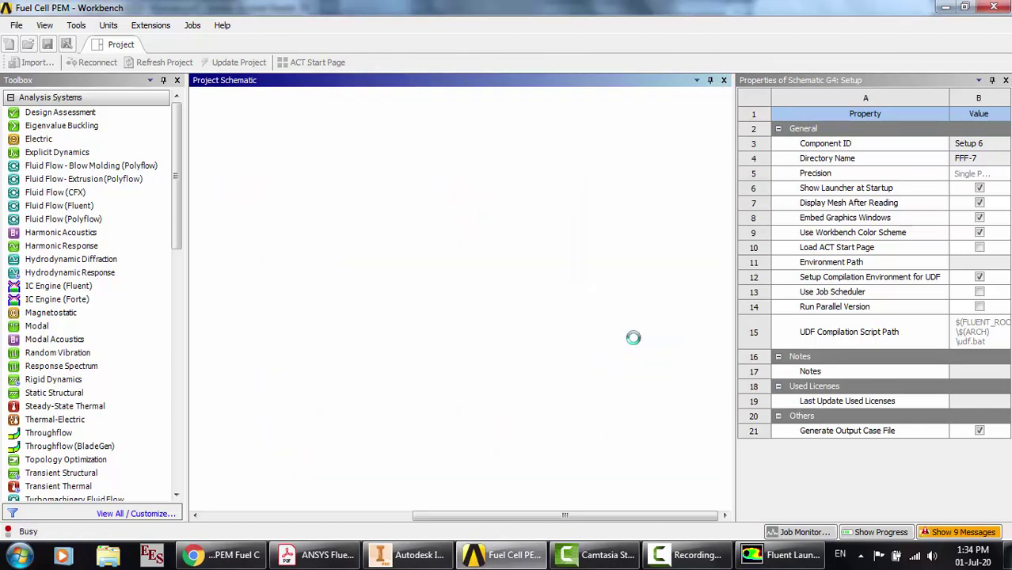
left_click(633, 342)
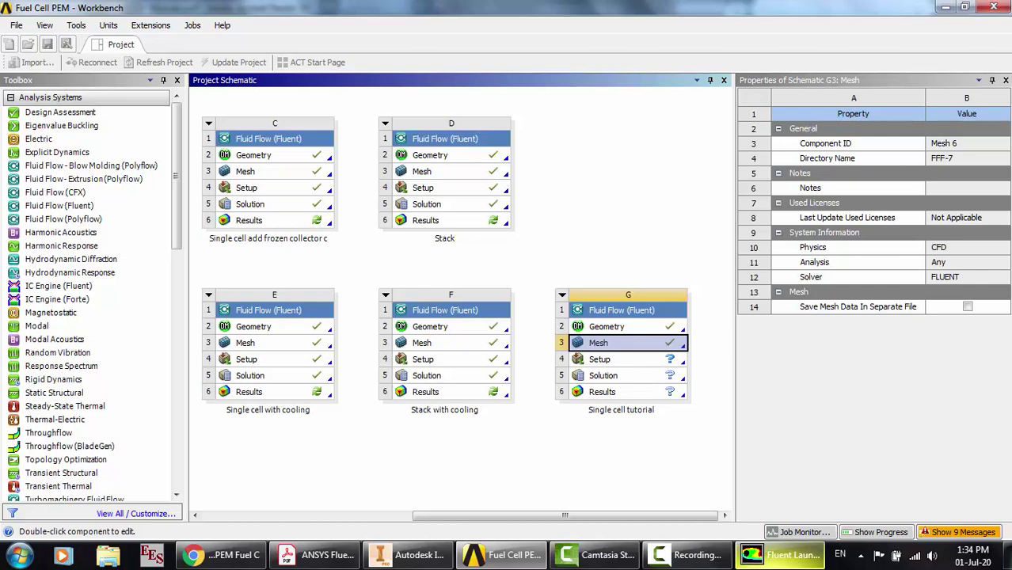
left_click(444, 439)
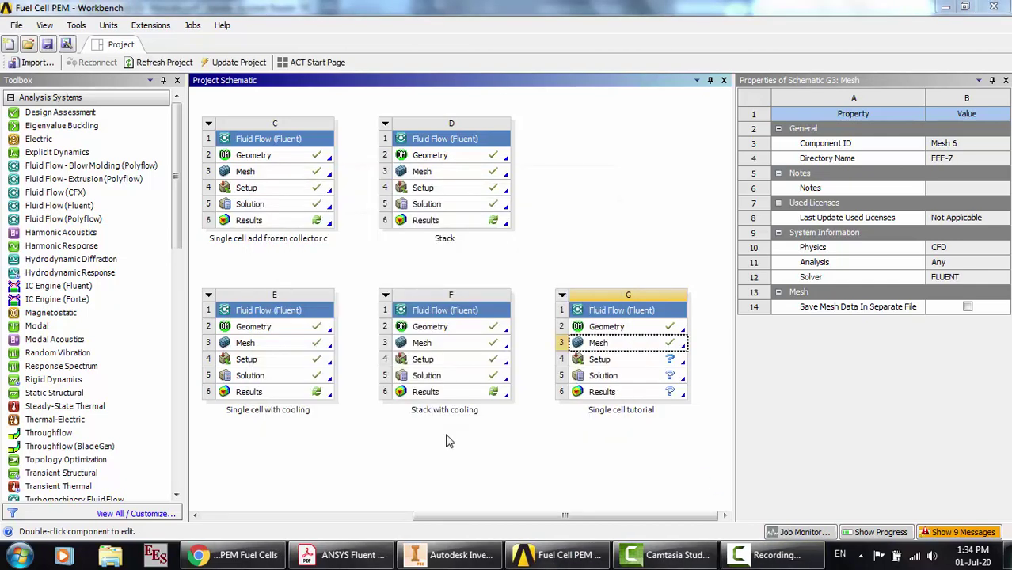
Open the Single cell tutorial's mesh and examine its node and element statistics
double_click(657, 346)
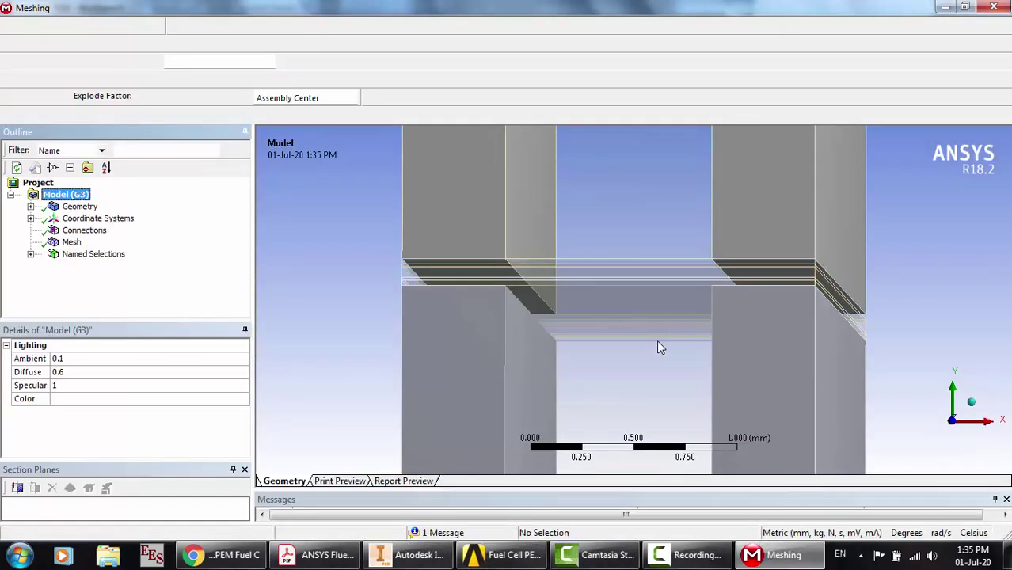
left_click(71, 242)
left_click(244, 418)
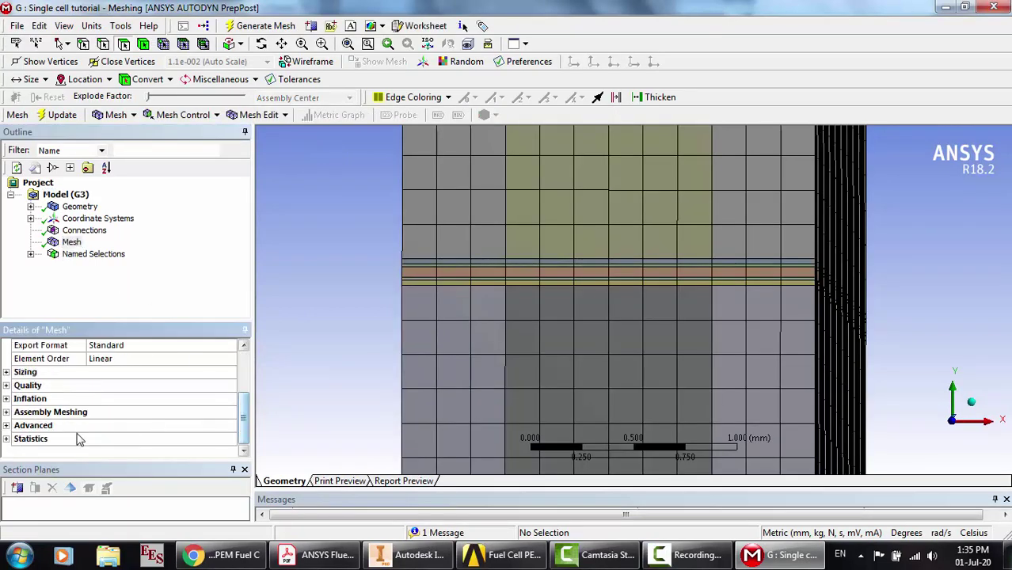
left_click(106, 439)
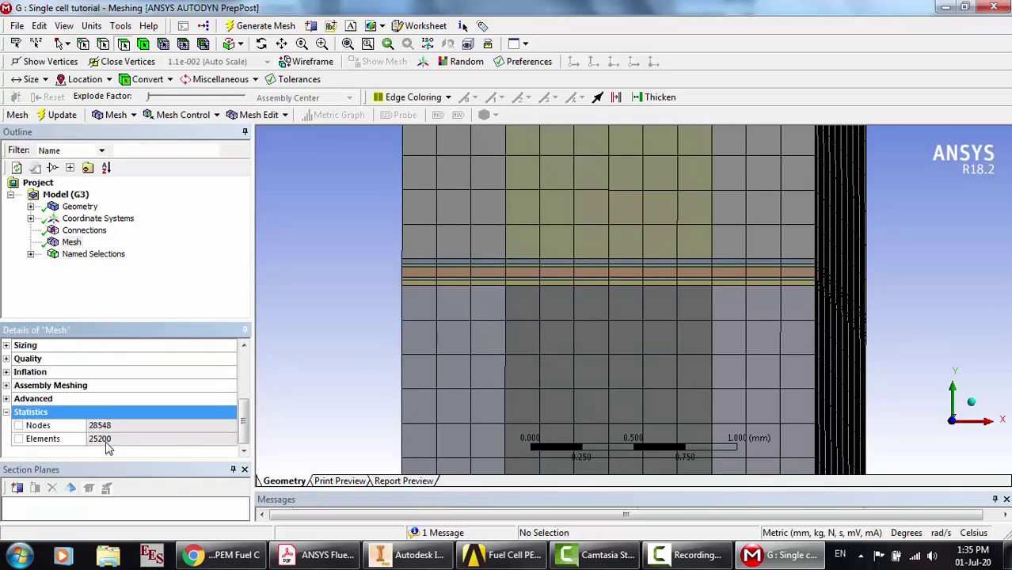
Set the mesh metric to Skewness, review its minimum, maximum and average values, and close the meshing window
left_click(6, 346)
left_click(6, 346)
left_click(7, 359)
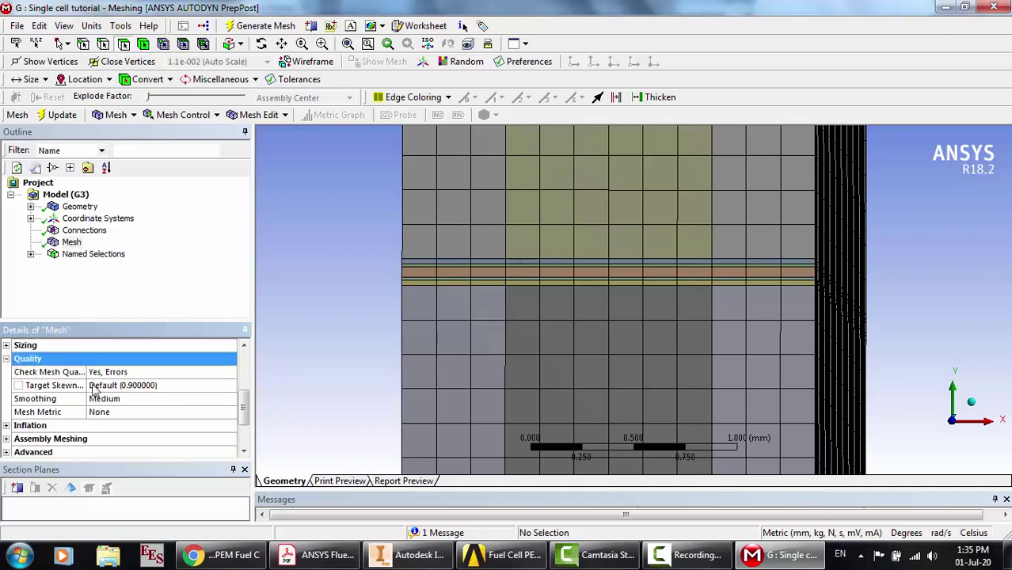
left_click(228, 418)
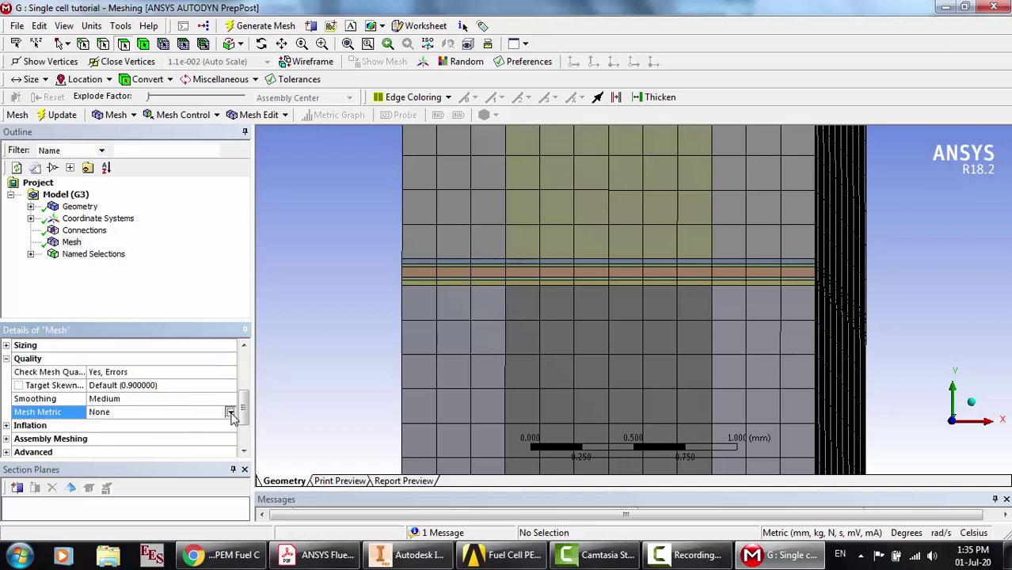
left_click(229, 413)
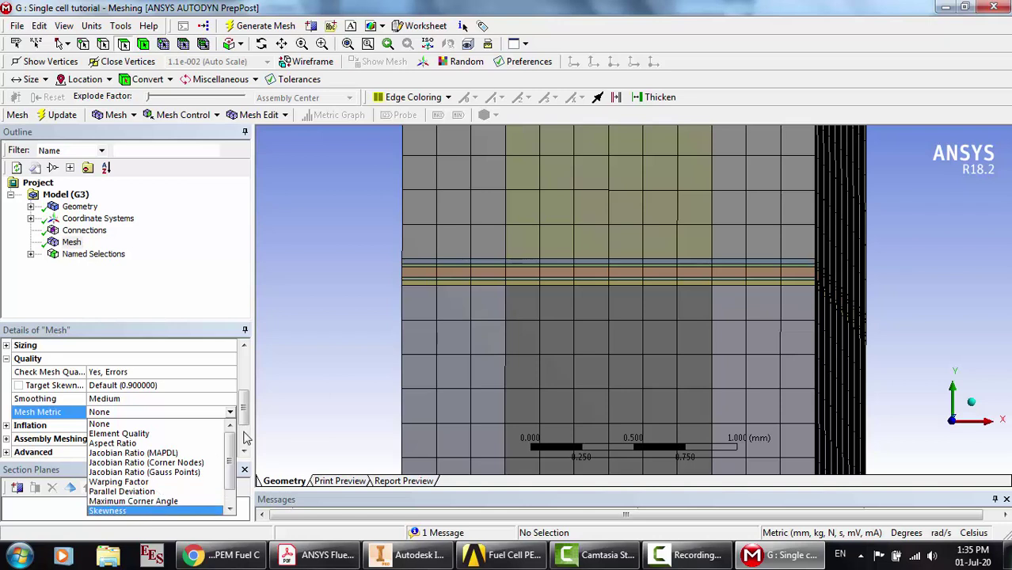
left_click(145, 511)
left_click(244, 450)
left_click(245, 450)
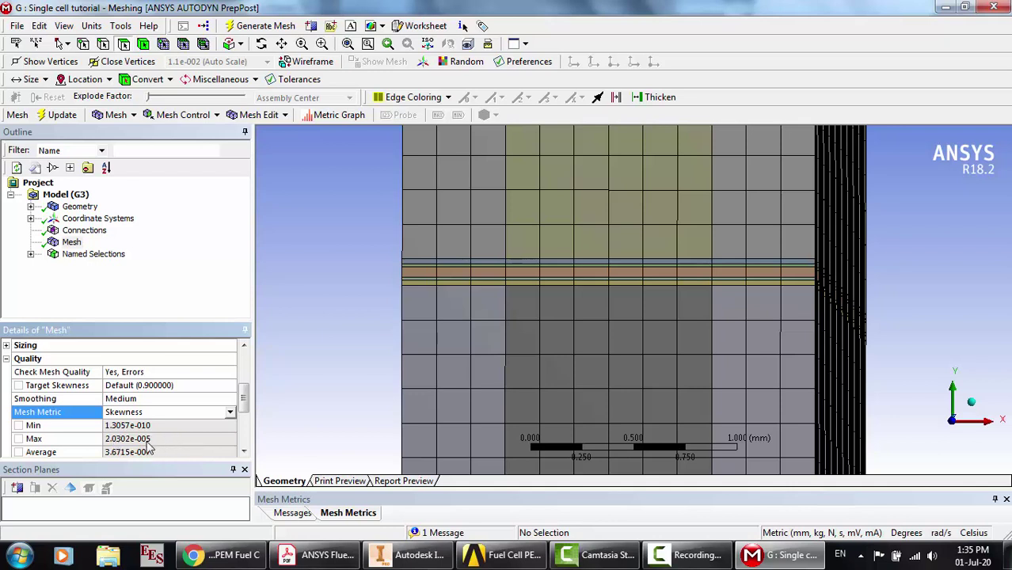
left_click(999, 6)
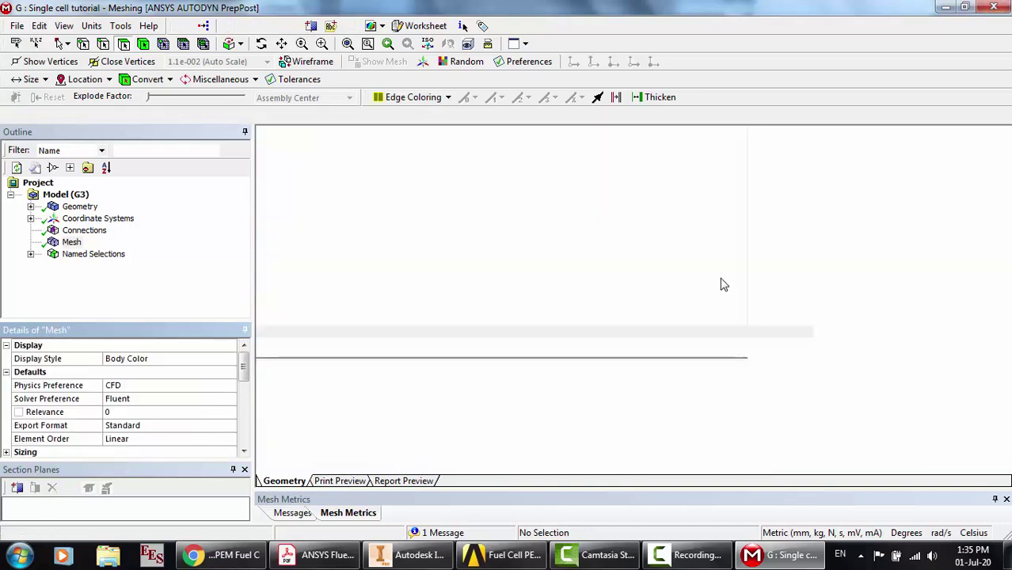
Reset the Single cell tutorial's Setup cell, then open its Fluent Launcher and close it without starting the solver
left_click(633, 358)
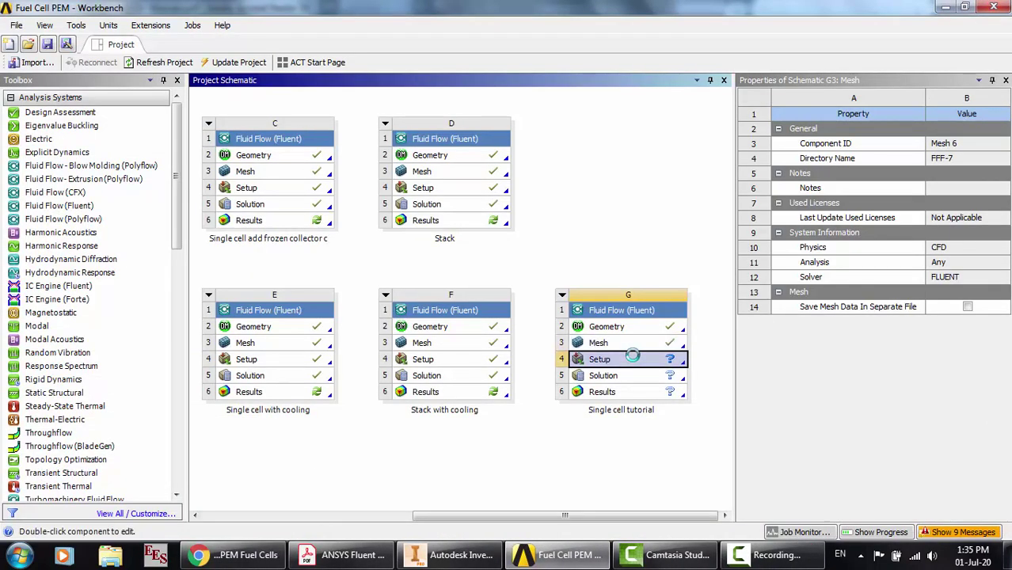
right_click(634, 359)
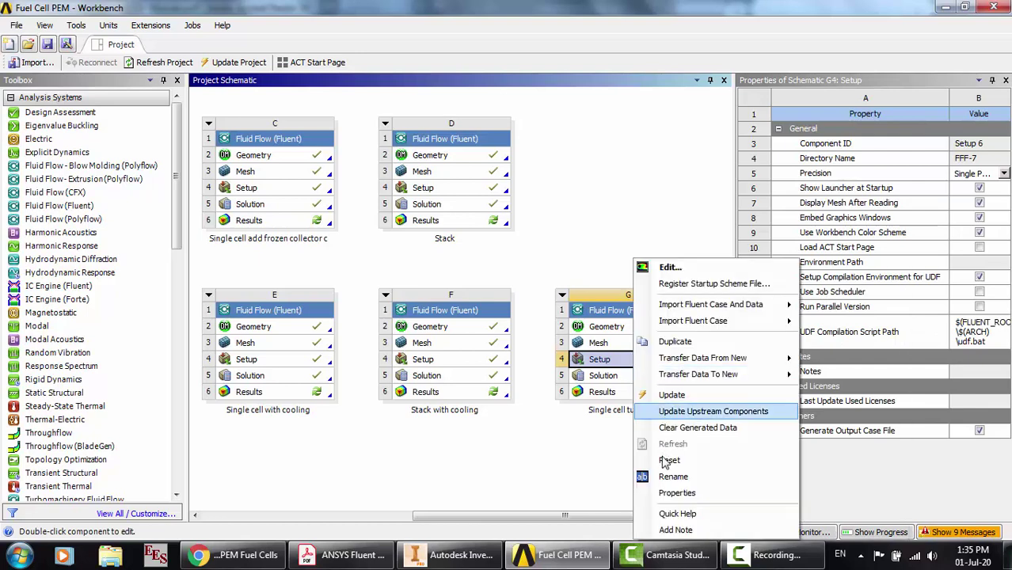
left_click(665, 460)
key("Return")
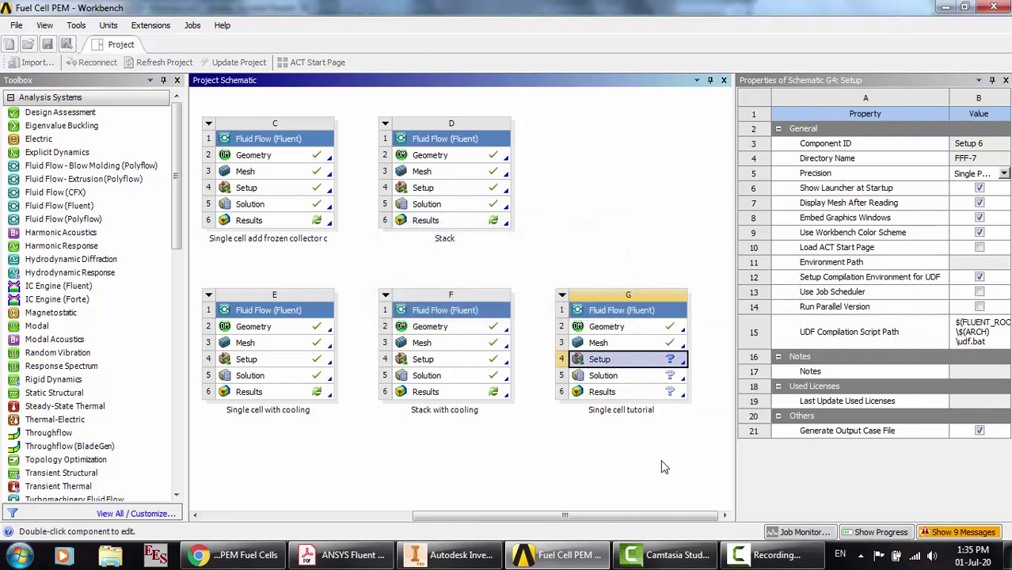
double_click(622, 364)
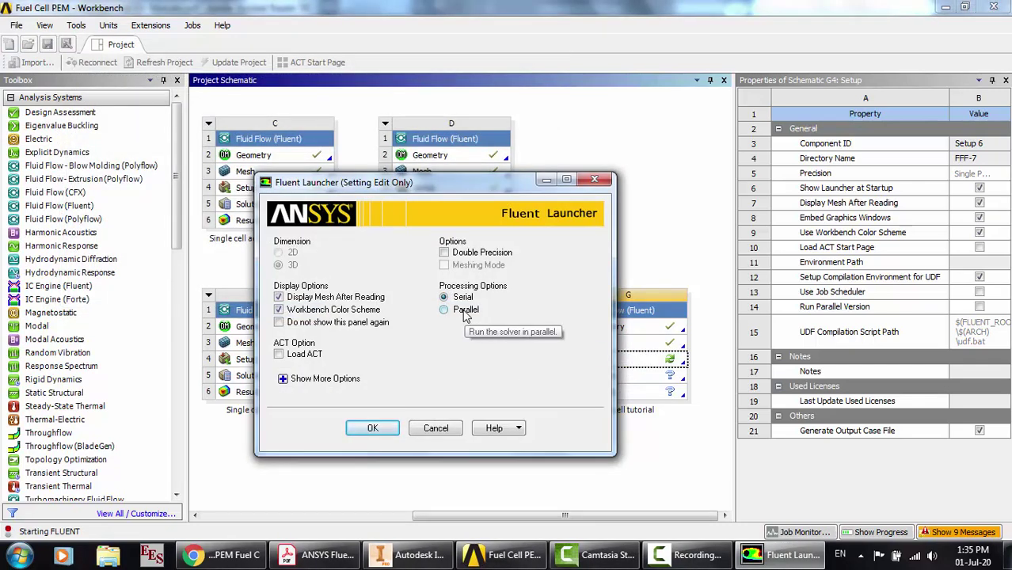
left_click(598, 182)
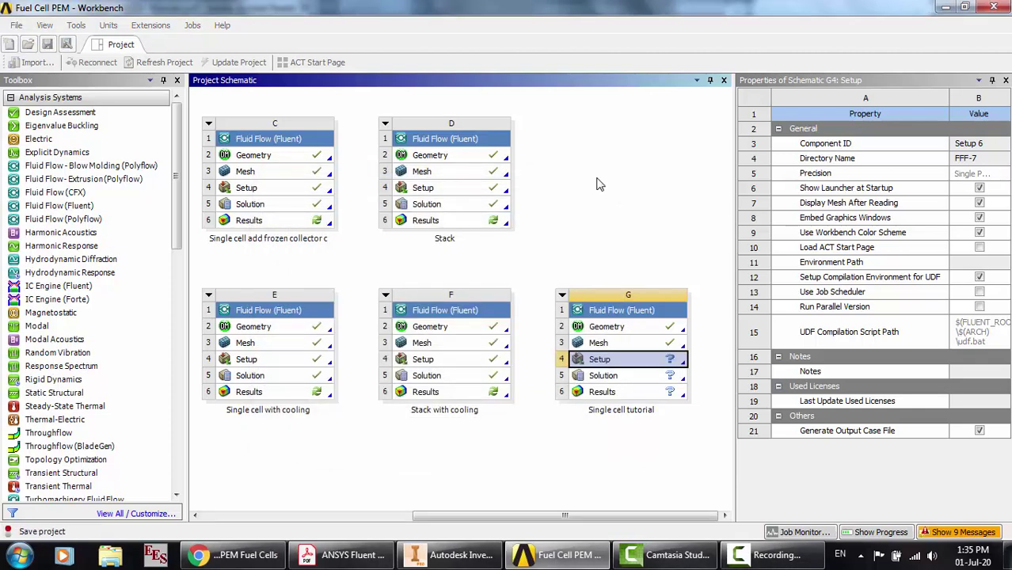
Reset the Setup cell of the Single cell tutorial system once more
right_click(641, 362)
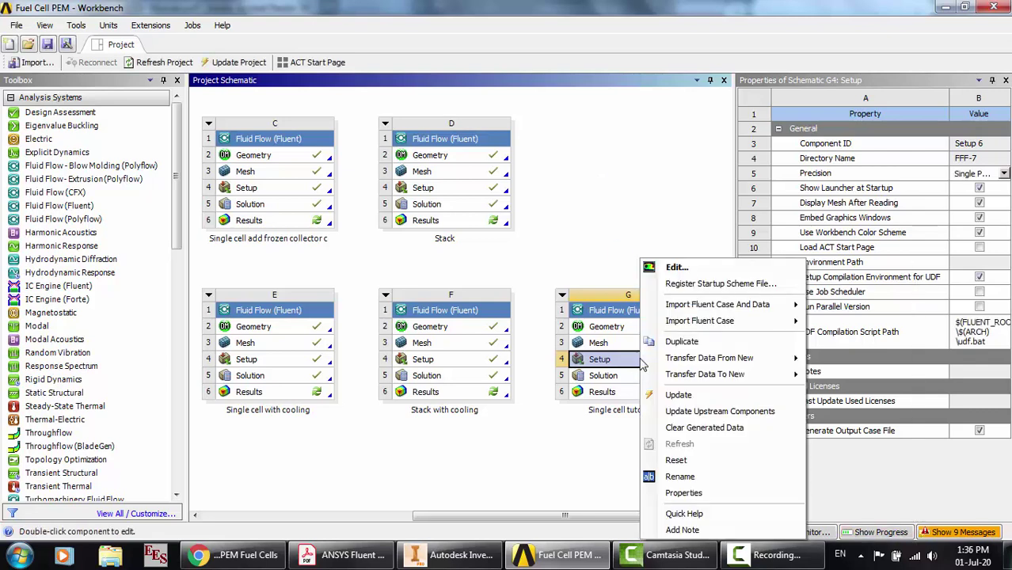
left_click(679, 466)
key("Return")
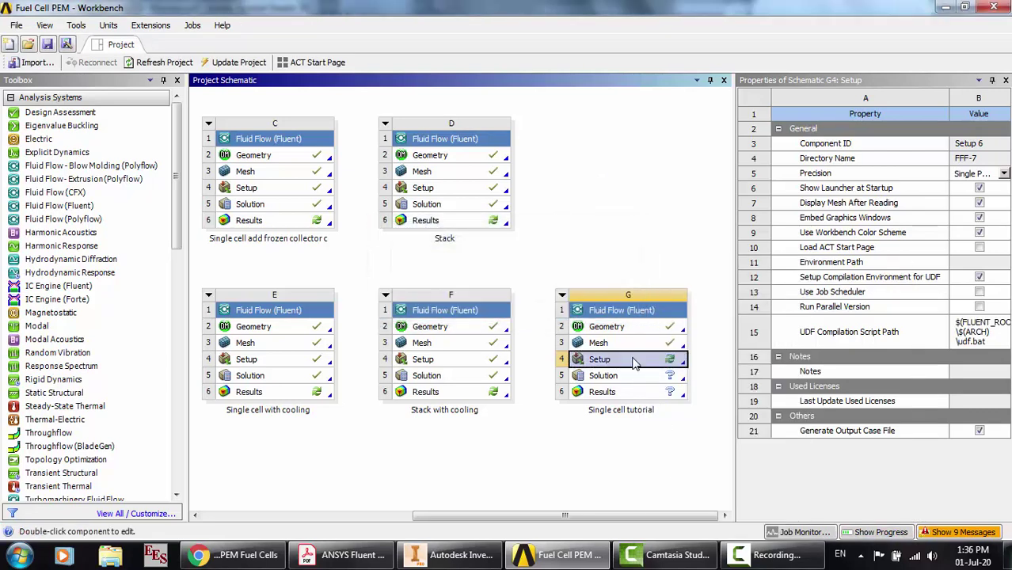
Launch Fluent for the Single cell tutorial's setup with Double Precision enabled
double_click(633, 364)
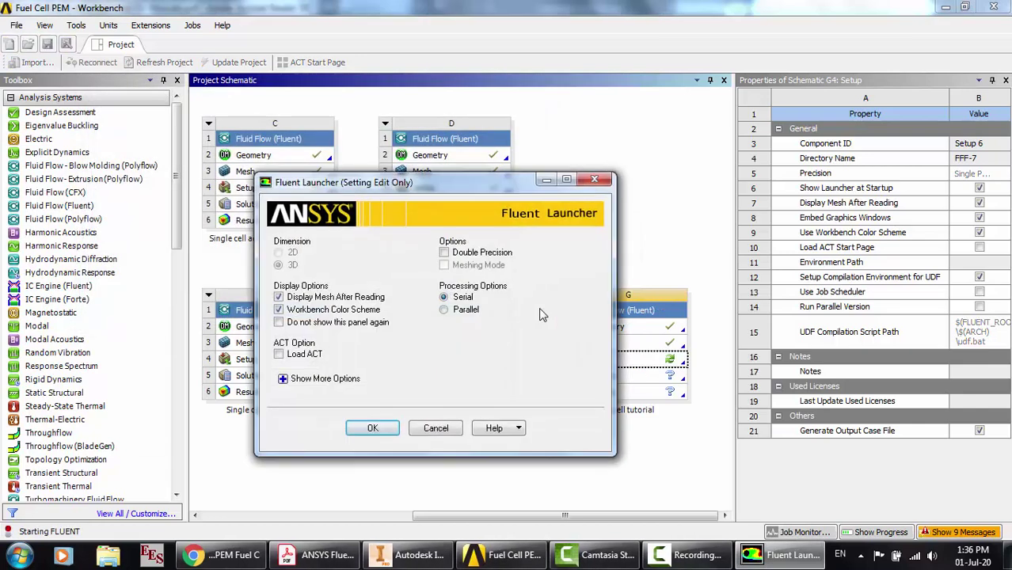
left_click(450, 254)
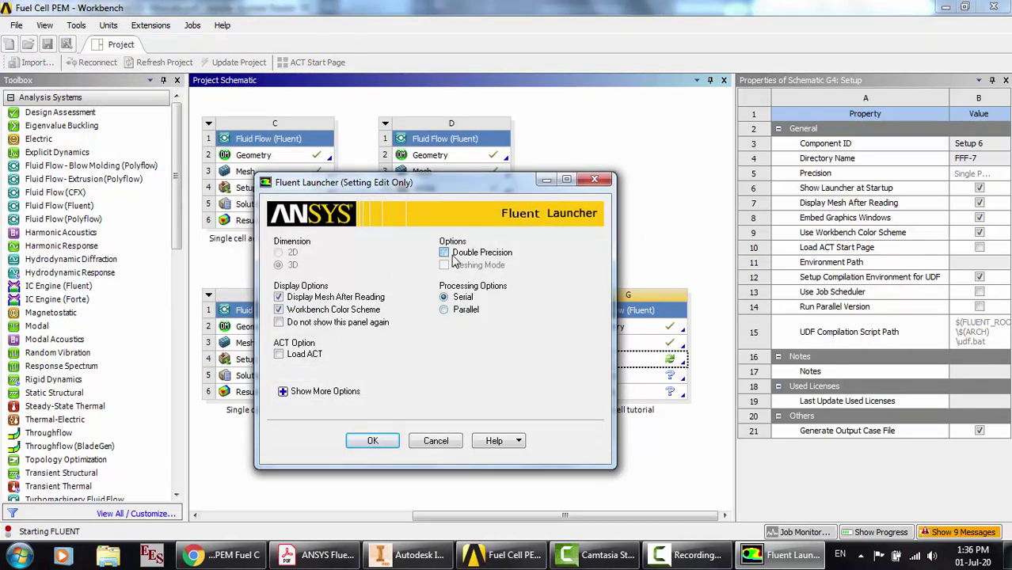
left_click(375, 441)
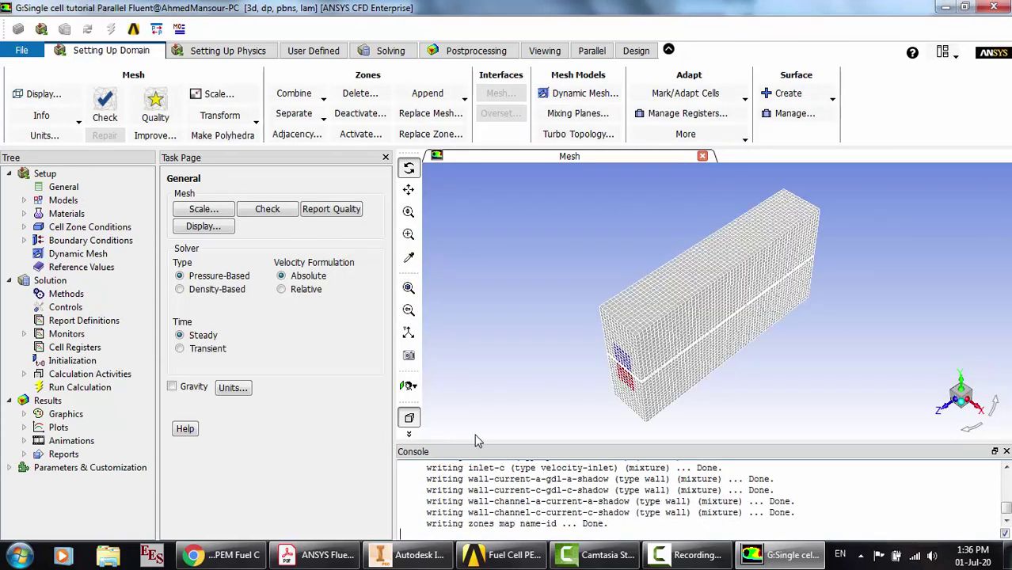
Run define/models/addon-module in the Fluent console and review the list of add-on modules
type("define/models/addon-module")
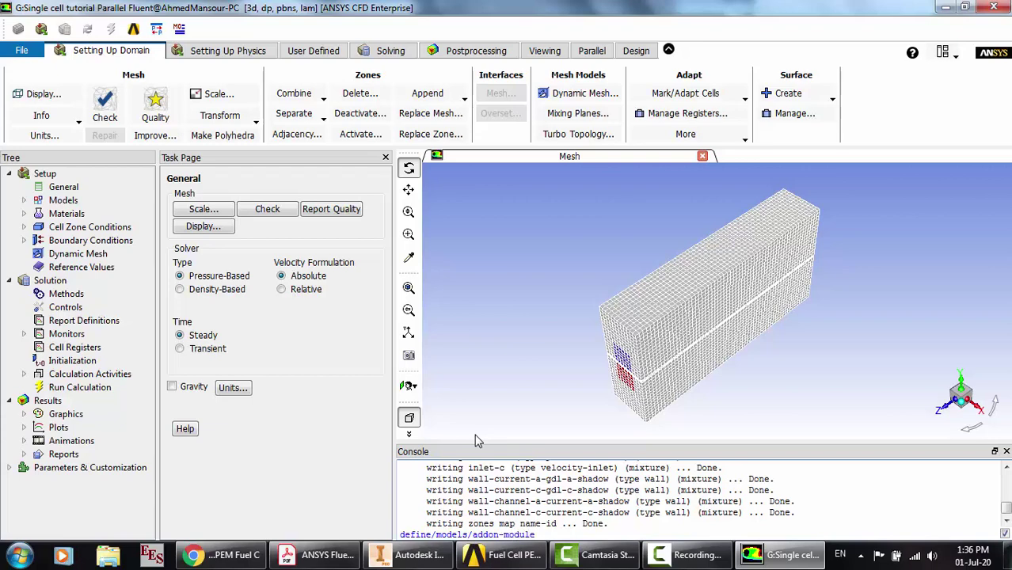
key("Return")
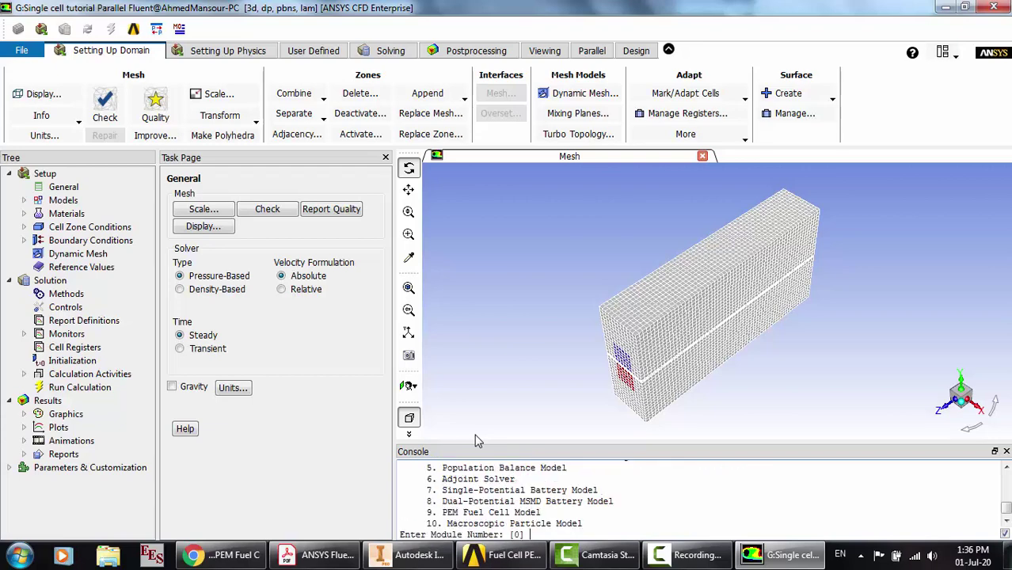
scroll(544, 501, "up", 2)
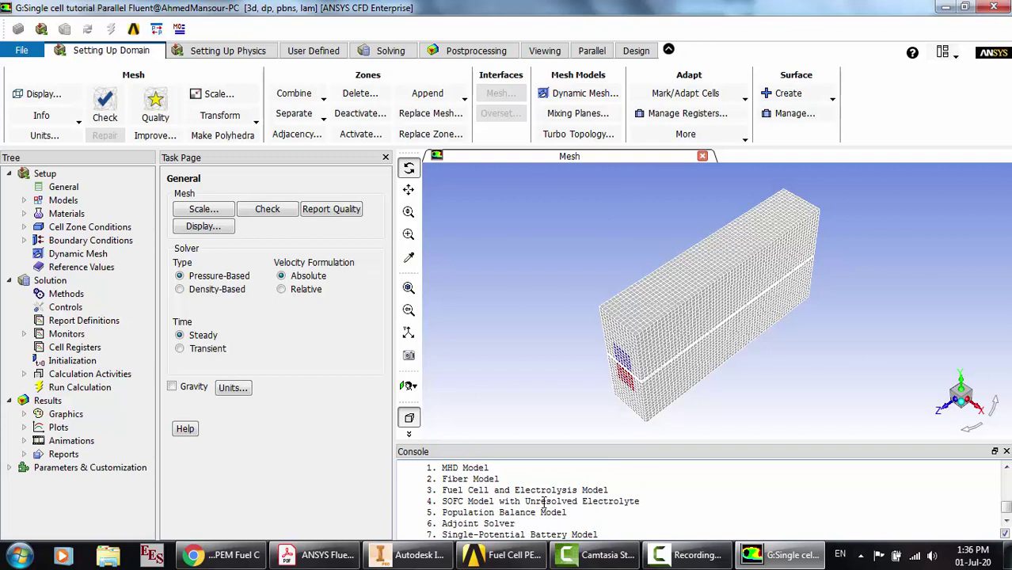
scroll(544, 501, "down", 1)
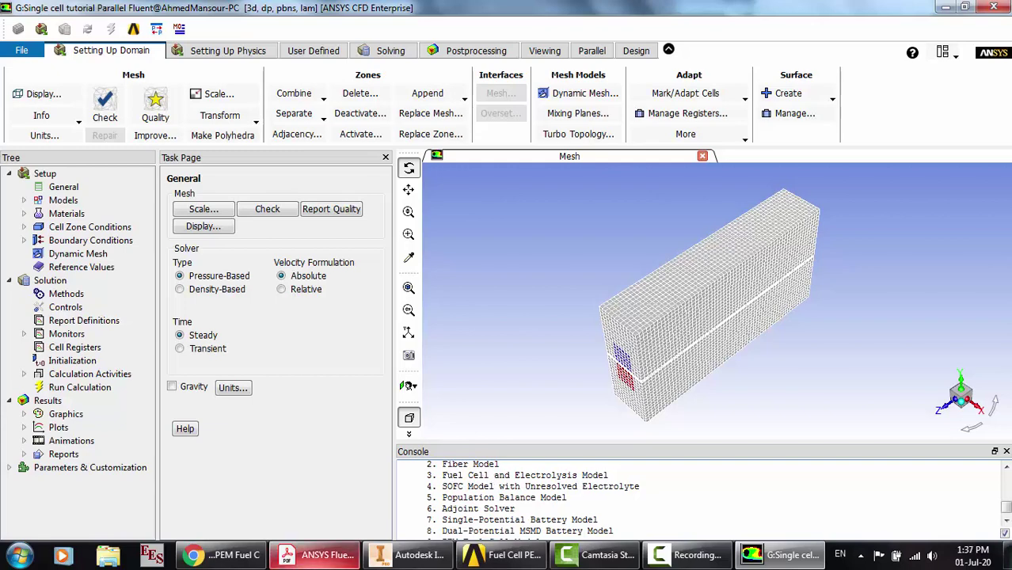
Switch to the ANSYS Fluent Advanced Add-On Modules PDF and examine the fuel cell chapters up to the PEMFC model options figure
left_click(316, 555)
scroll(467, 314, "down", 2)
scroll(467, 314, "down", 20)
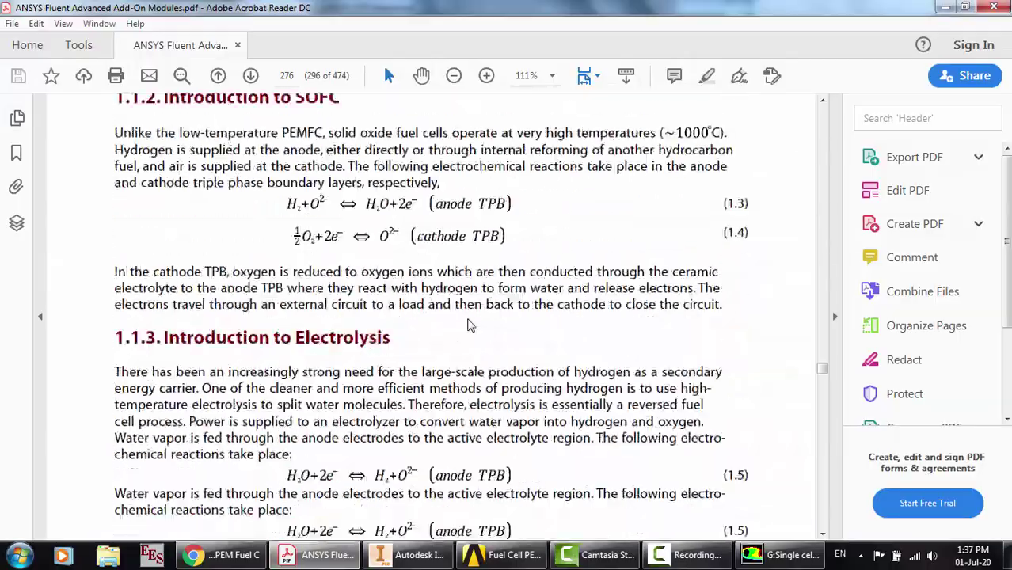
scroll(469, 330, "down", 20)
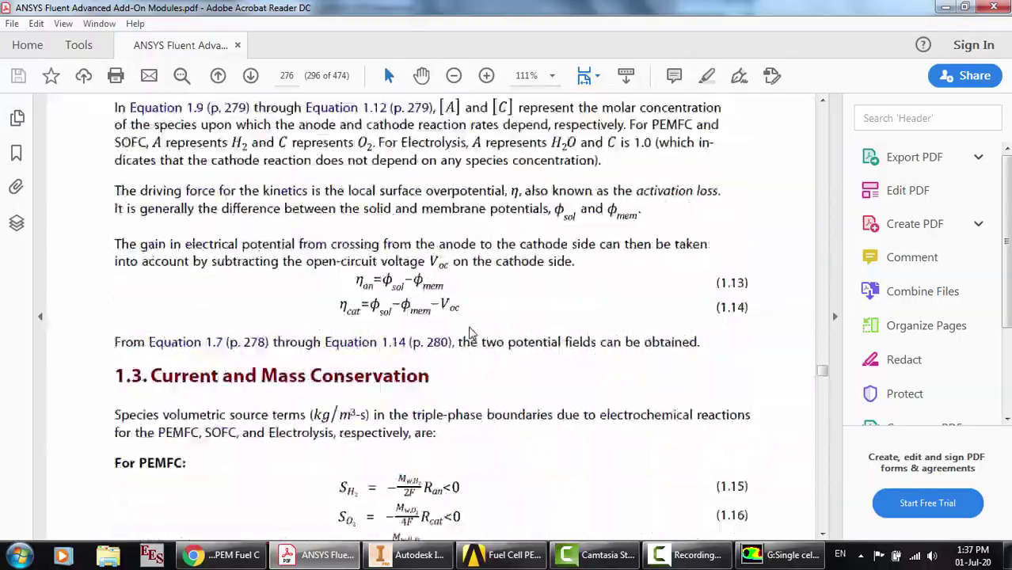
scroll(468, 331, "down", 20)
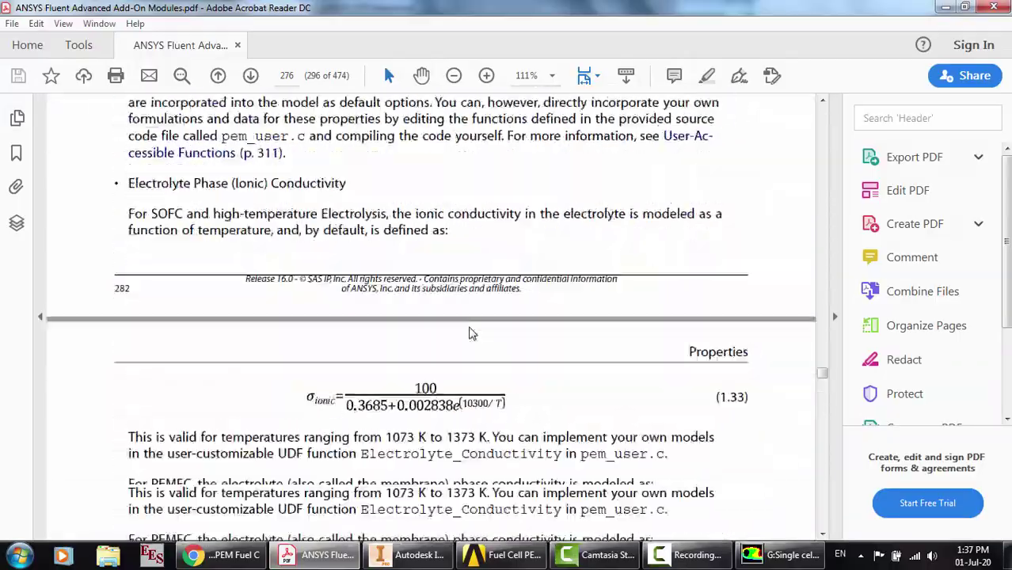
scroll(469, 333, "down", 20)
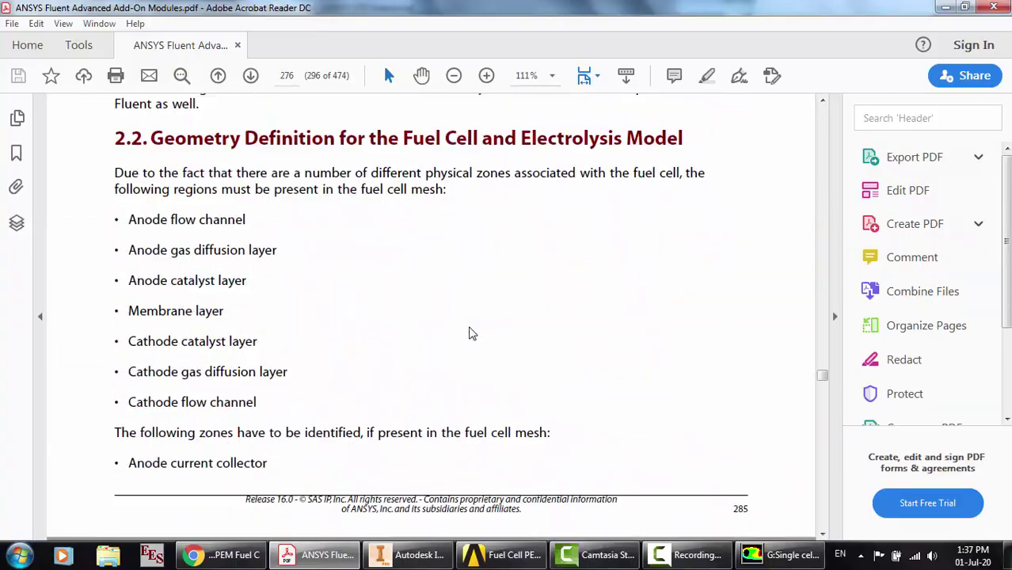
scroll(468, 333, "down", 20)
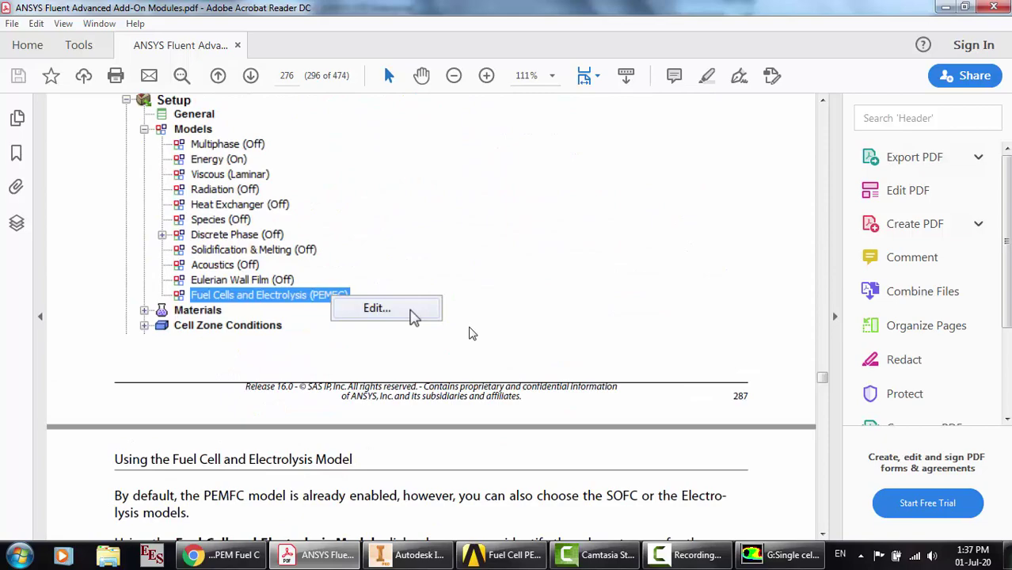
scroll(469, 333, "down", 20)
scroll(469, 333, "down", 7)
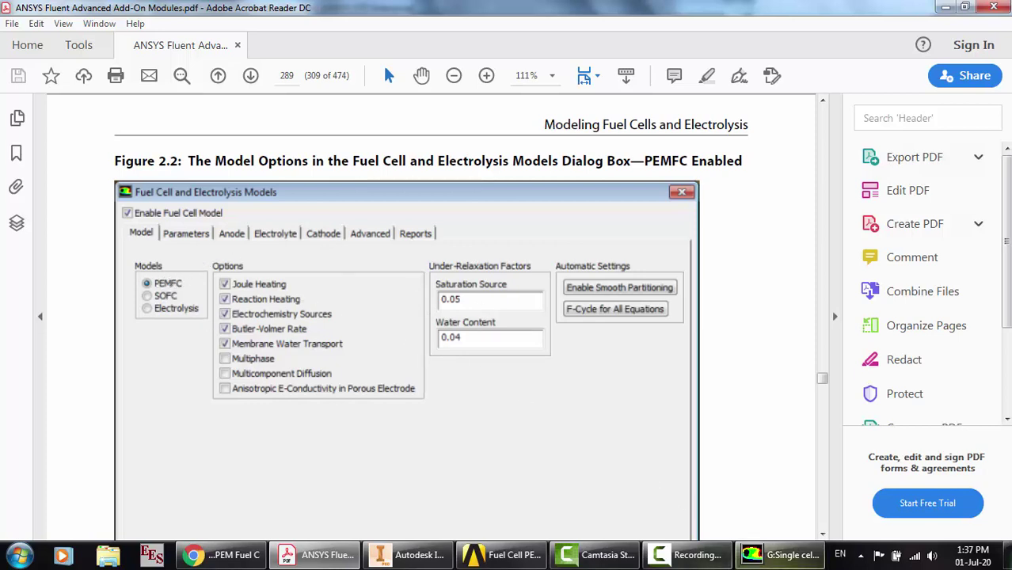
Return to Fluent and load add-on module 9, the PEM Fuel Cell Model, from the console
left_click(778, 555)
scroll(527, 513, "down", 1)
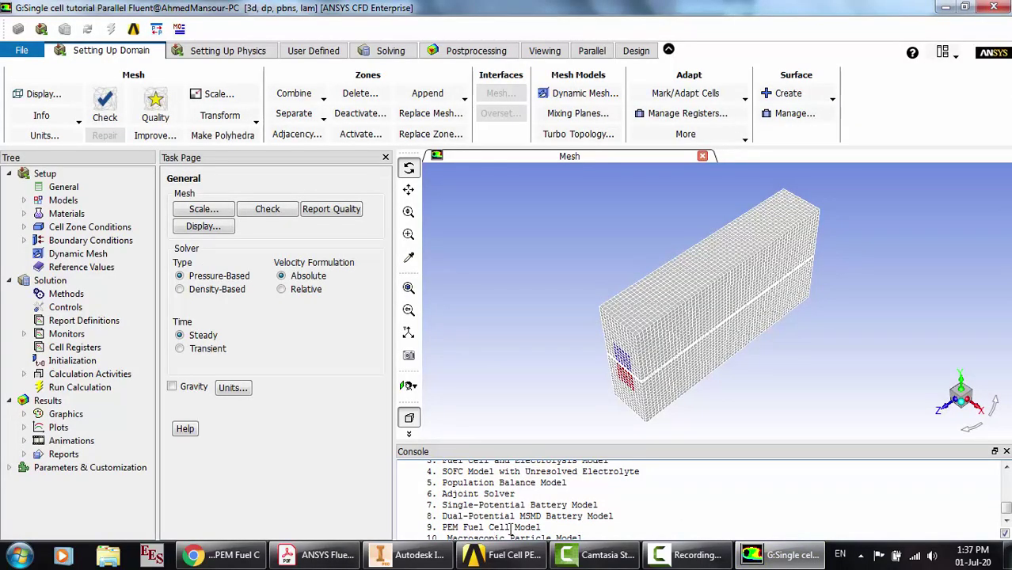
type("9")
key("Return")
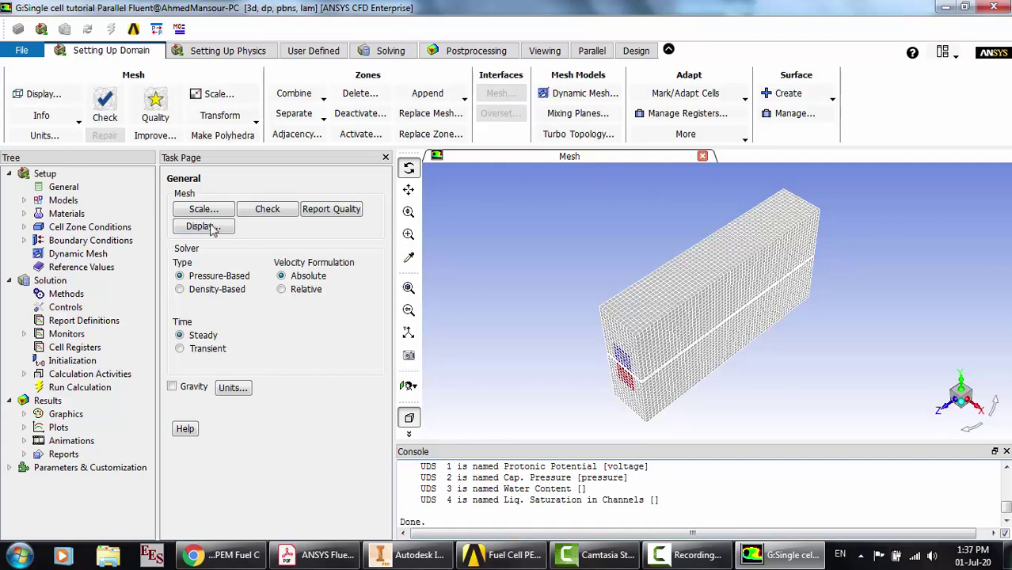
Enable the Energy Equation among the setup's physical models
double_click(62, 202)
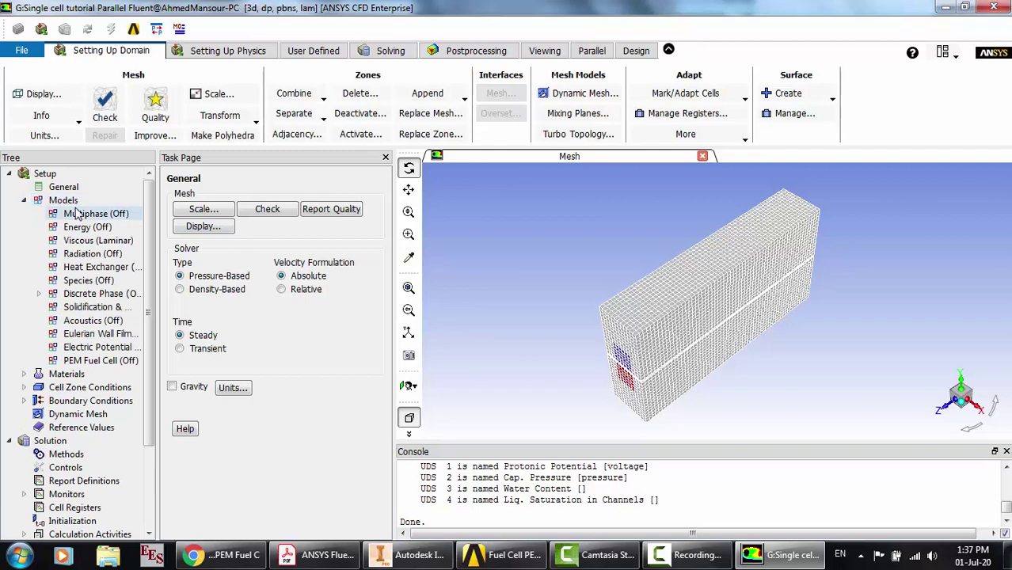
double_click(87, 228)
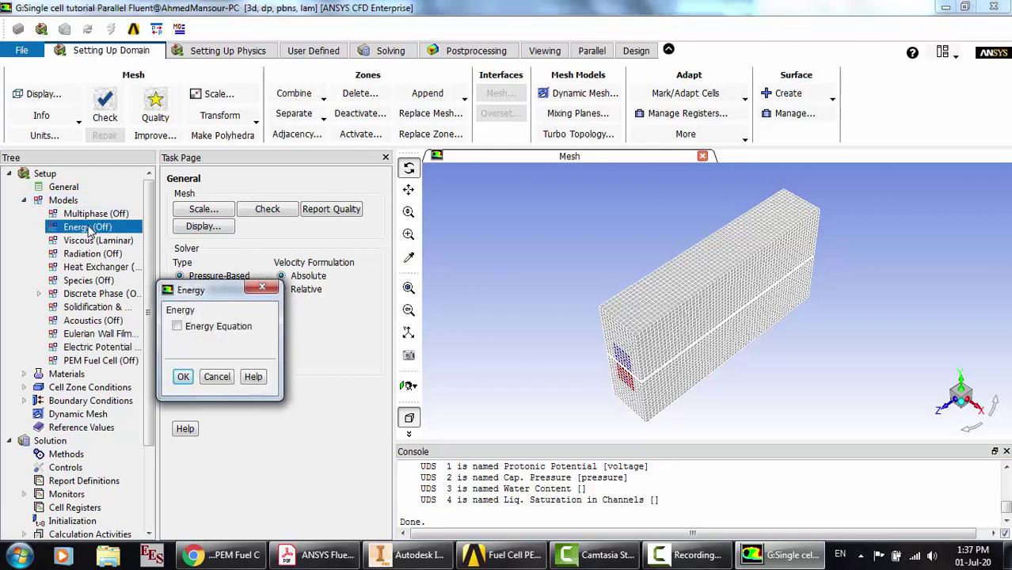
left_click(190, 326)
left_click(182, 377)
Set the species model to Species Transport and accept its mixture-template settings
left_click(94, 280)
double_click(92, 286)
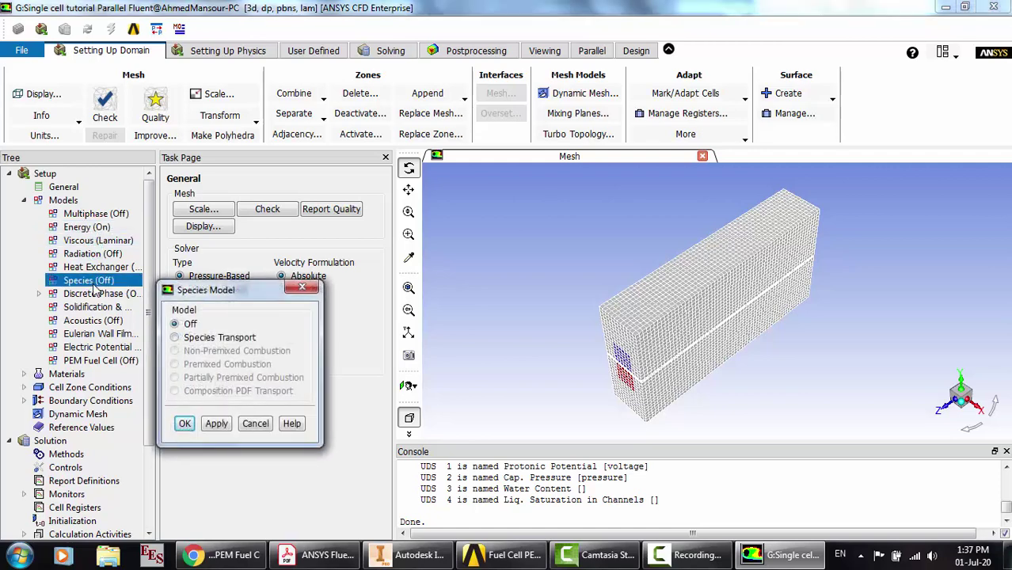
left_click(226, 337)
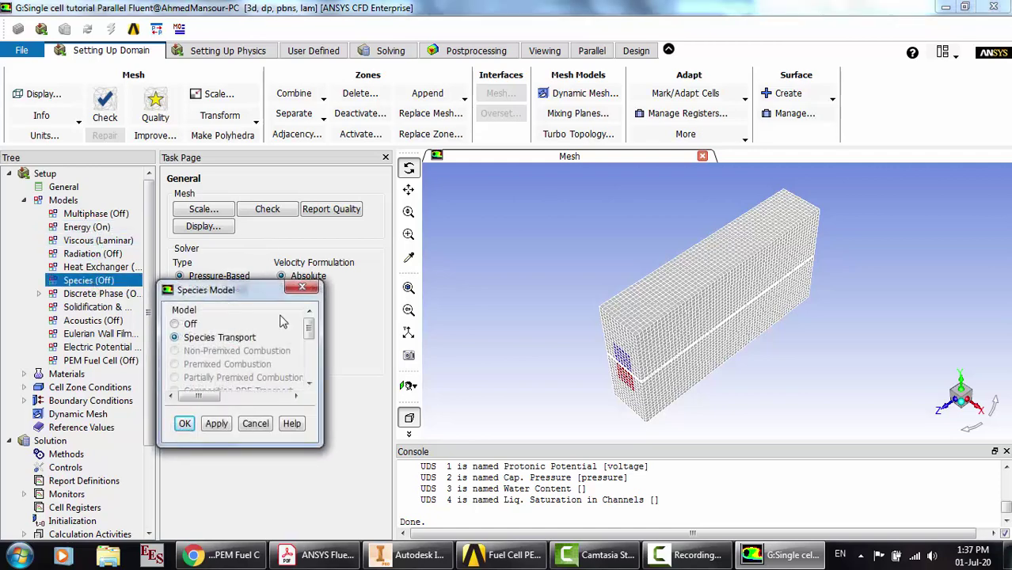
left_click_drag(279, 292, 336, 187)
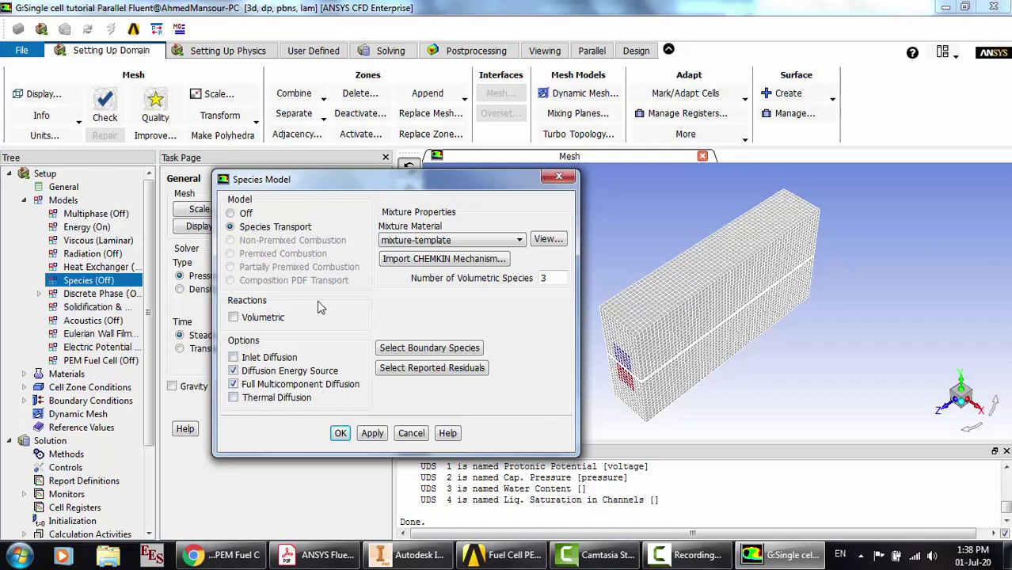
left_click(339, 434)
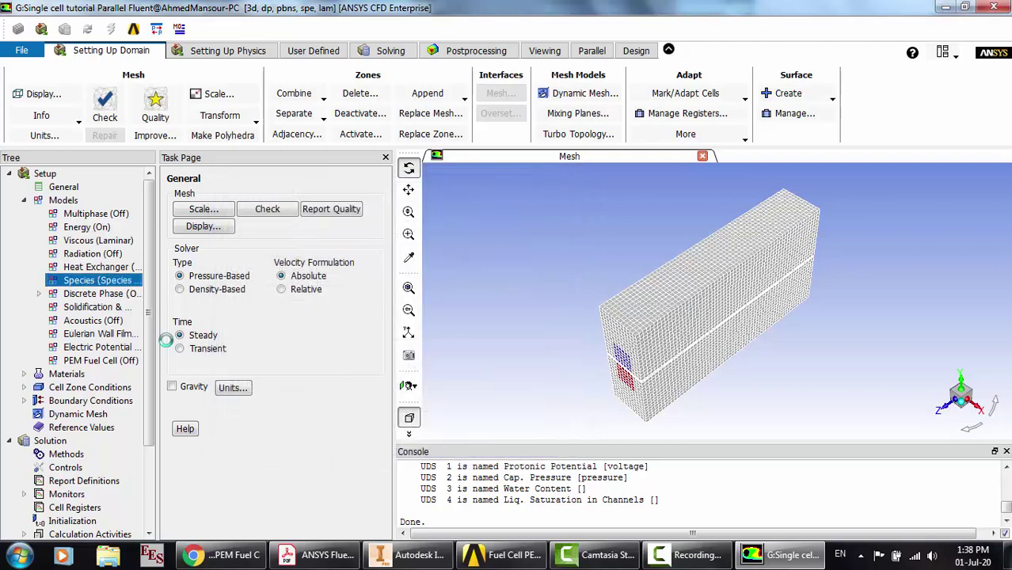
Enable PEMFC in the PEM Fuel Cell model and review its model options
left_click(91, 361)
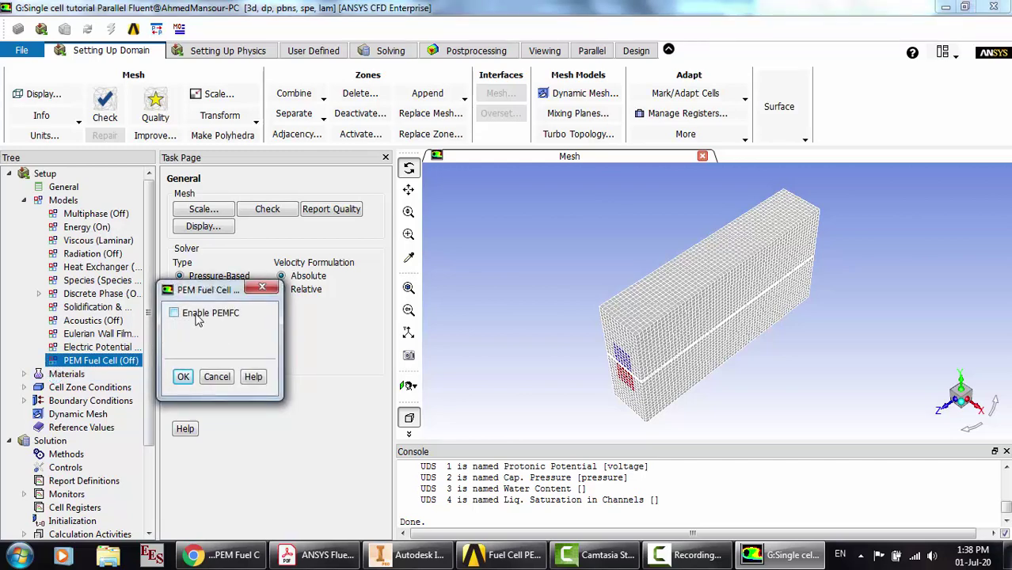
left_click(198, 317)
left_click_drag(377, 288, 475, 133)
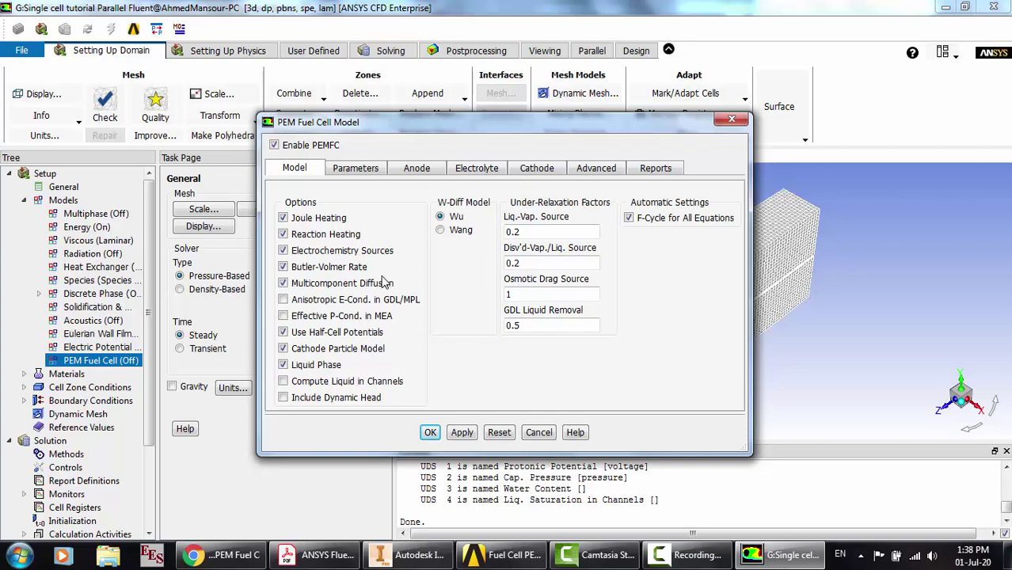
Set the liquid phase parameter Expon't K_rel to 3 in the PEM Fuel Cell model
left_click(357, 169)
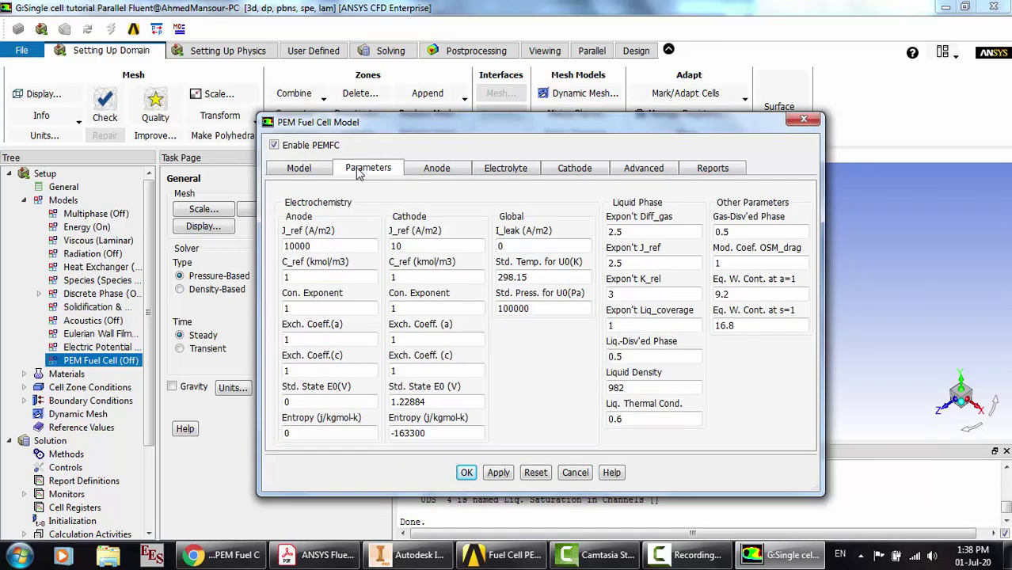
double_click(607, 293)
key("BackSpace")
type("3")
Assign current-a as the anode's current collector zone and channel-a as its flow channel zone
left_click(435, 170)
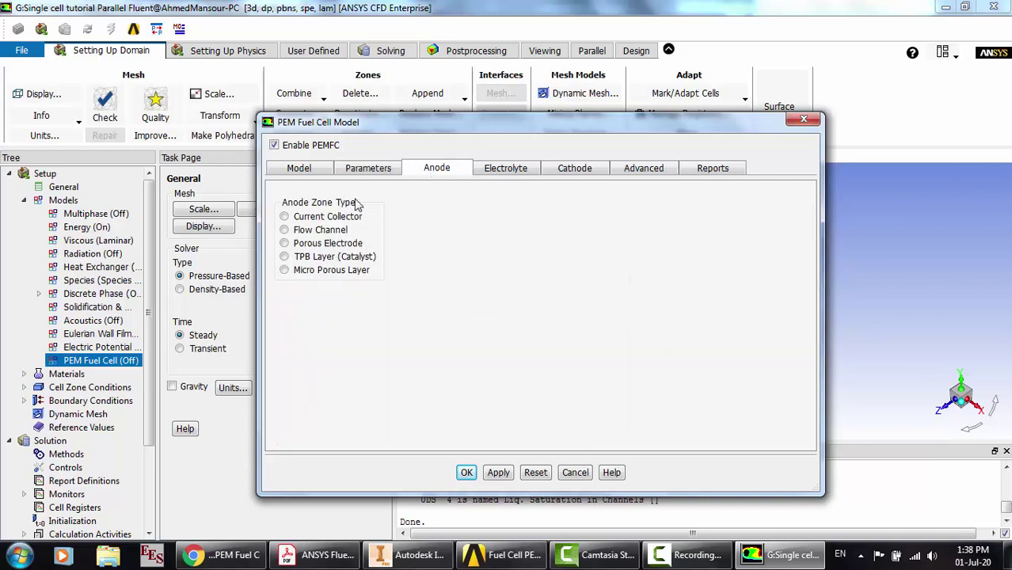
left_click(311, 219)
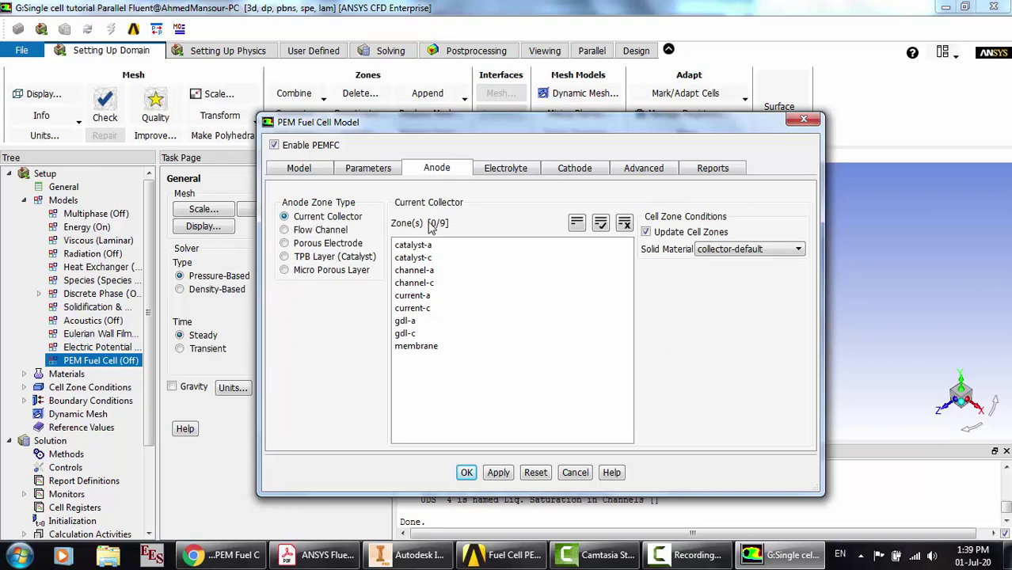
left_click(432, 296)
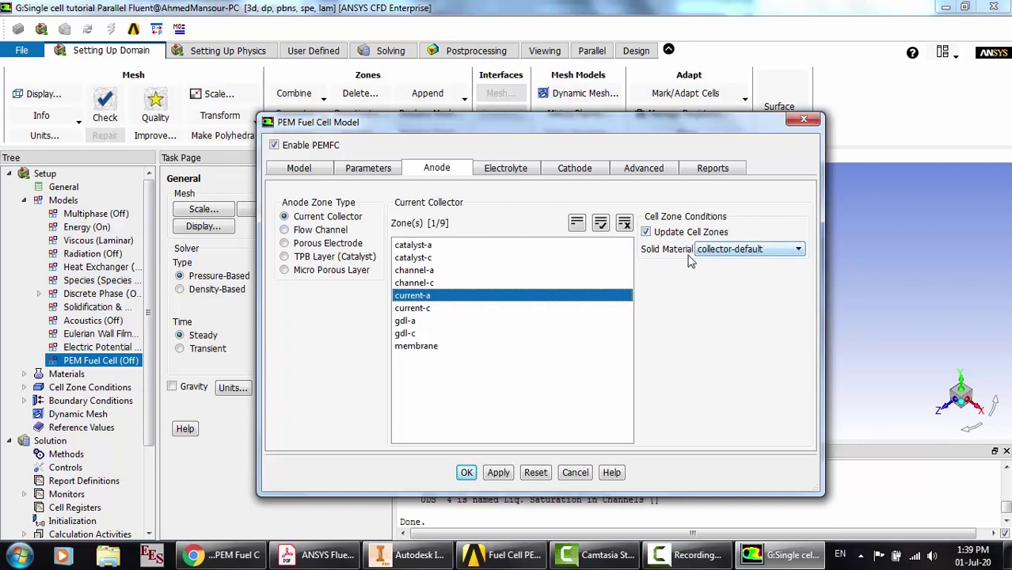
left_click(320, 230)
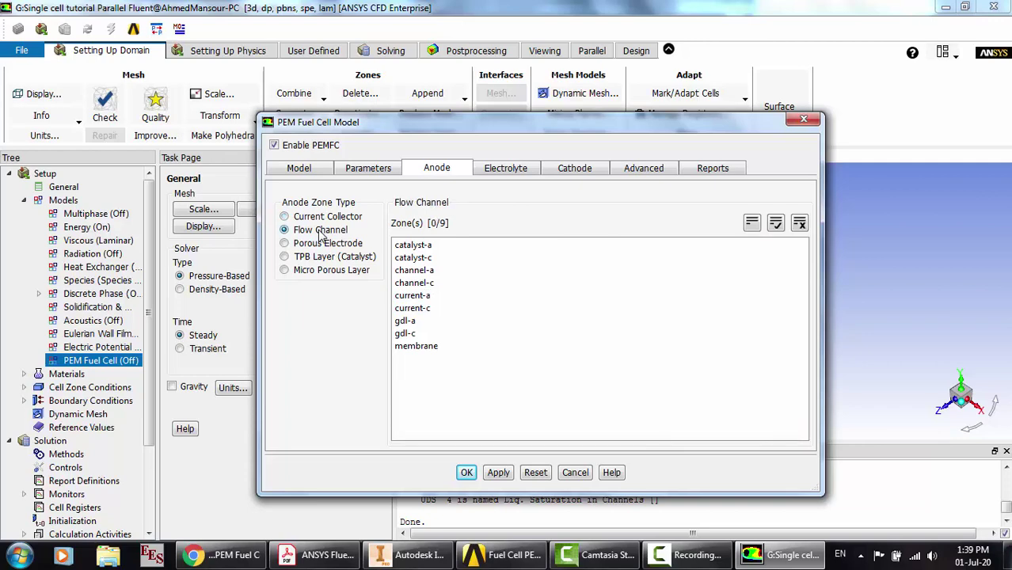
left_click(422, 271)
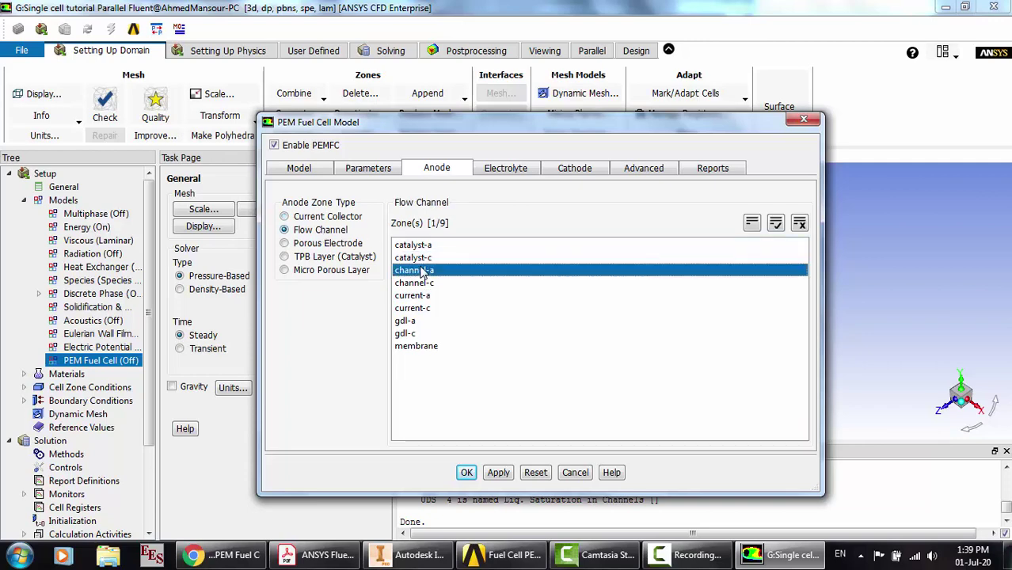
Assign gdl-a as the anode's porous electrode and catalyst-a as its TPB catalyst layer, and check the catalyst's solid material options
left_click(301, 246)
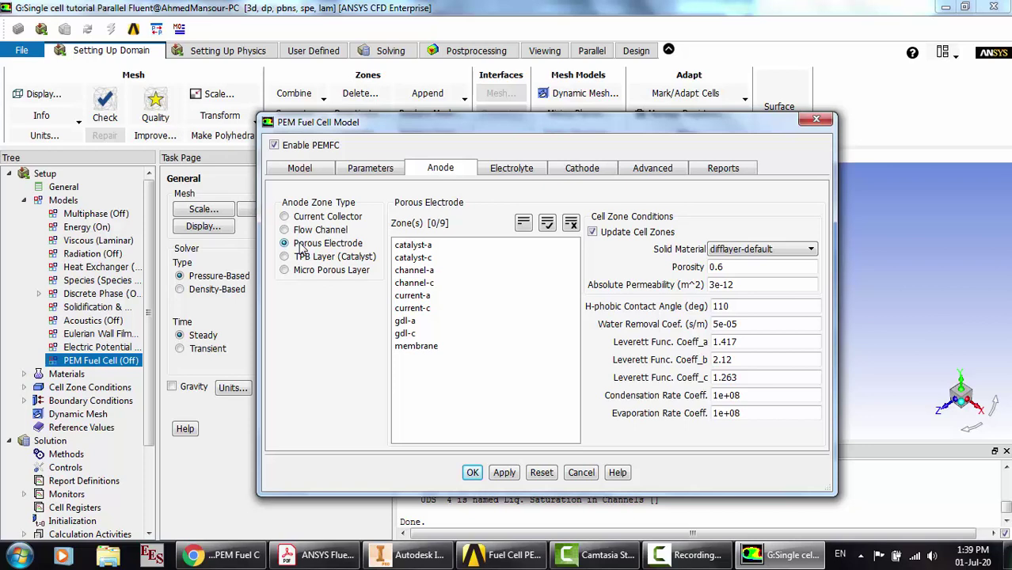
left_click(447, 322)
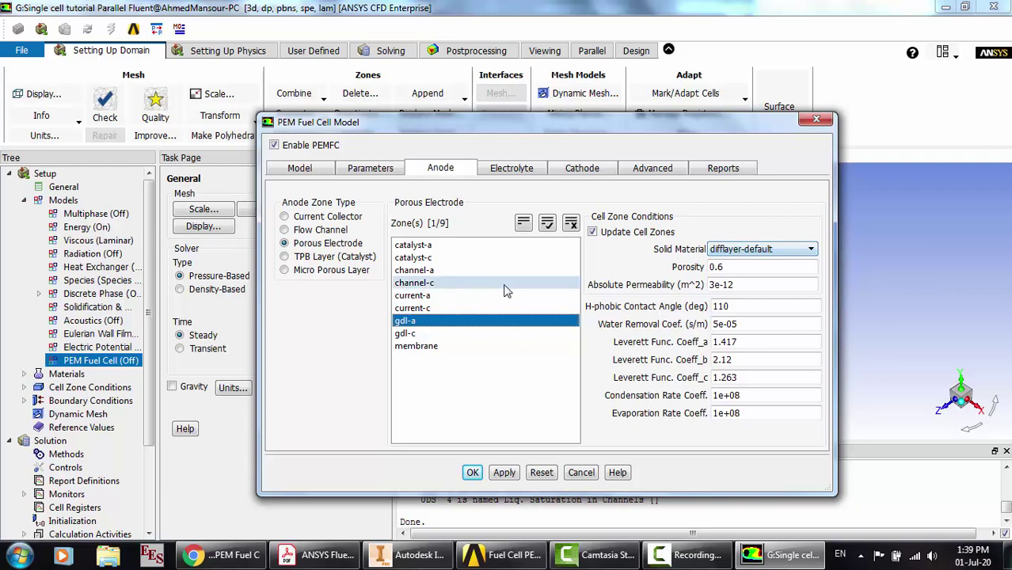
left_click(317, 258)
left_click(435, 248)
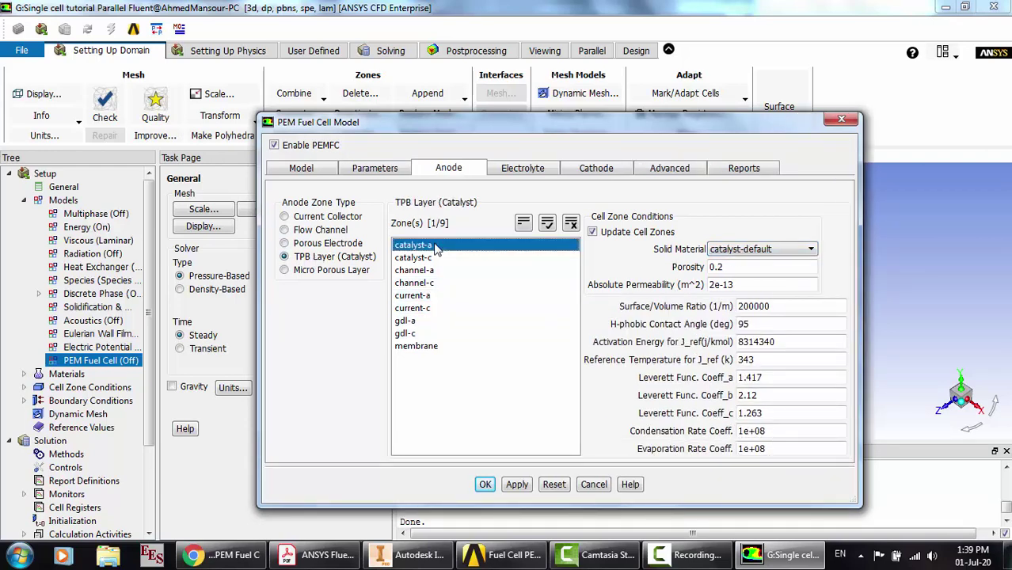
left_click(797, 252)
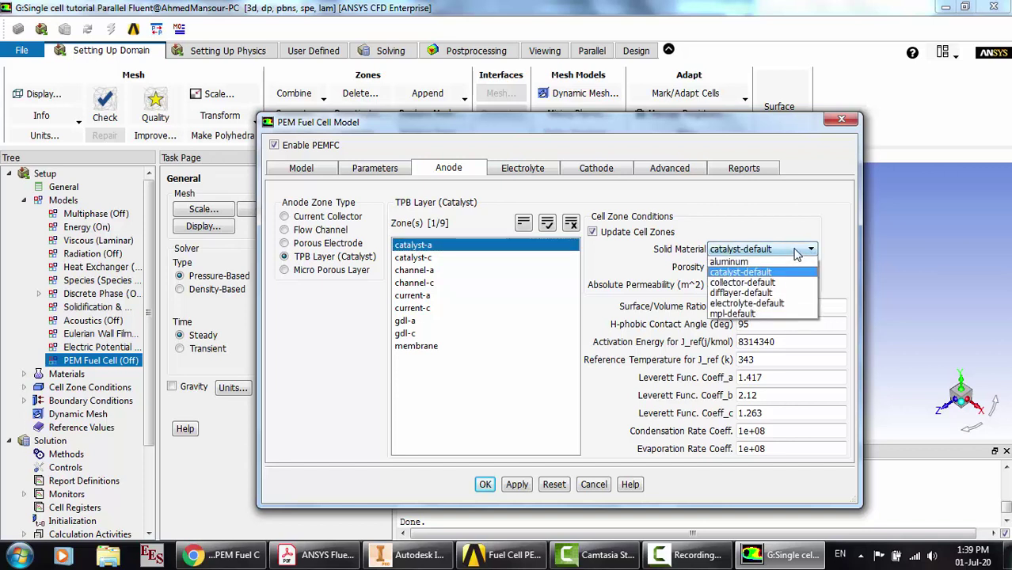
left_click(797, 252)
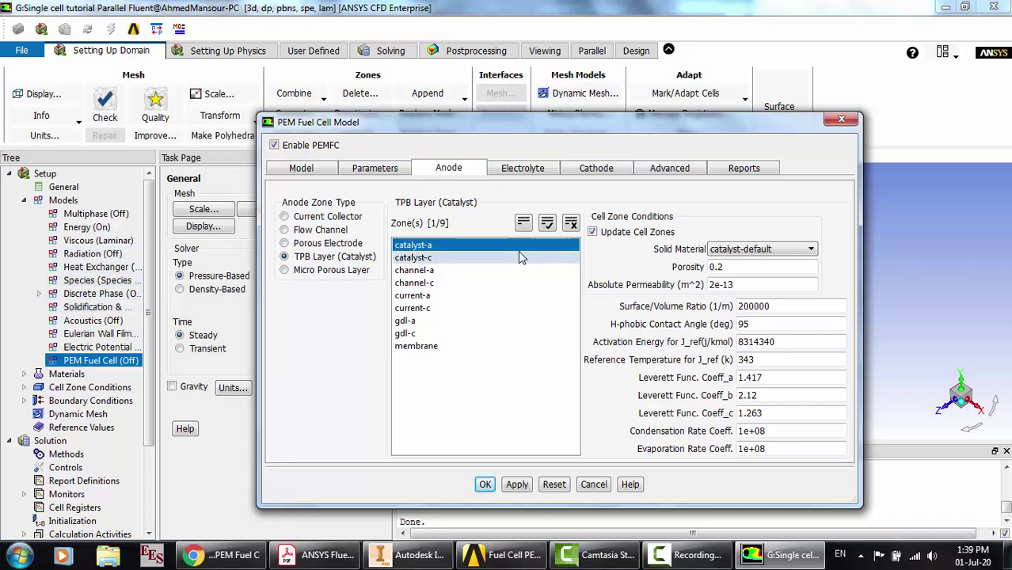
Assign membrane as the electrolyte zone of the PEM fuel cell and check its solid material options
left_click(330, 272)
left_click(528, 168)
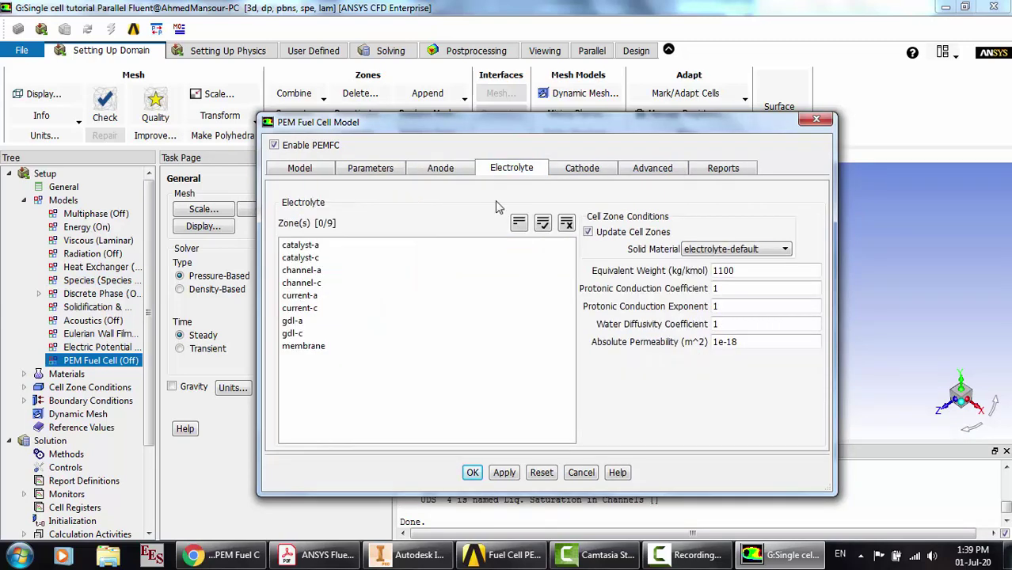
left_click(317, 346)
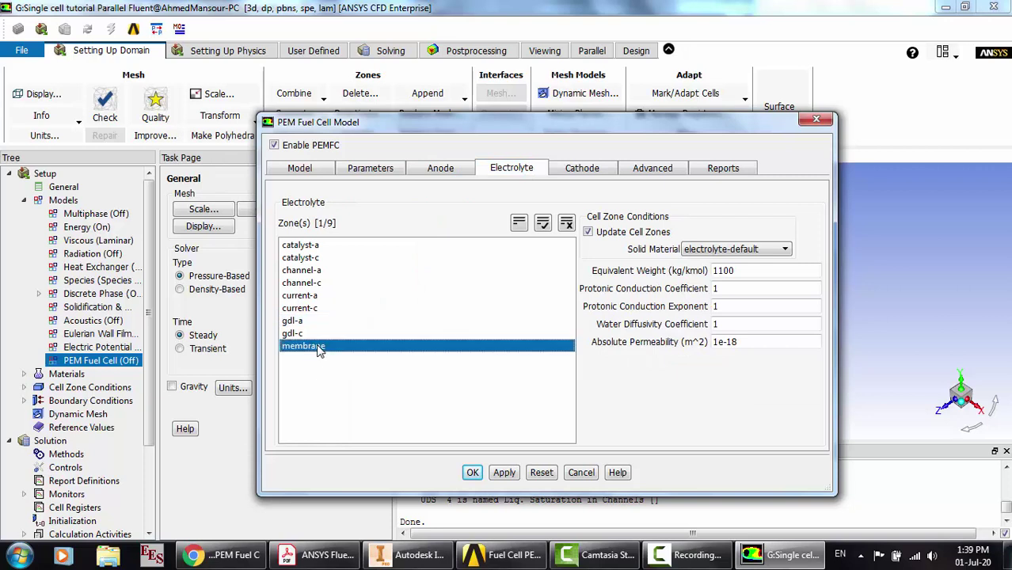
left_click(755, 250)
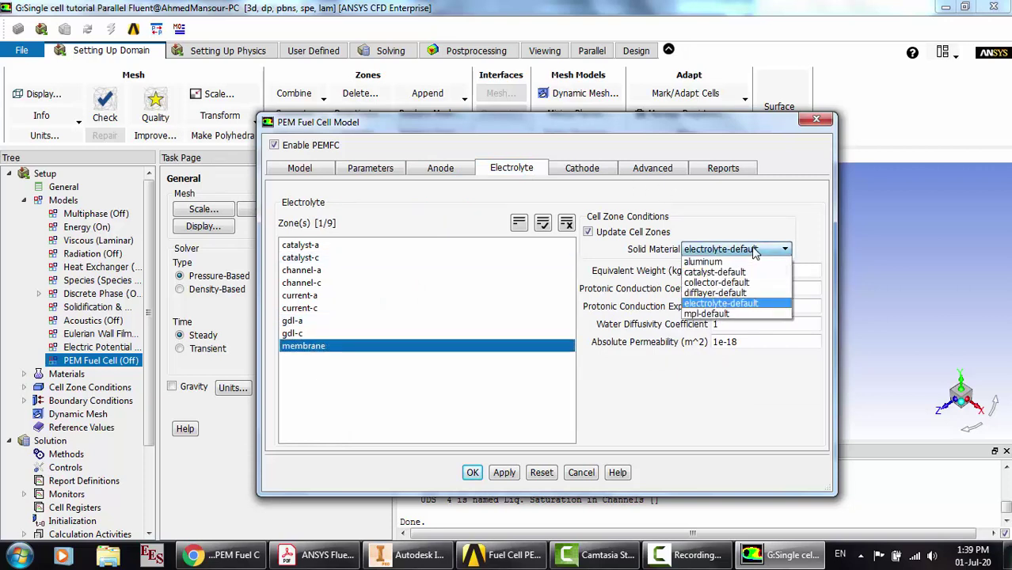
left_click(754, 250)
Assign current-c as the cathode's current collector zone and channel-c as its flow channel zone
left_click(586, 174)
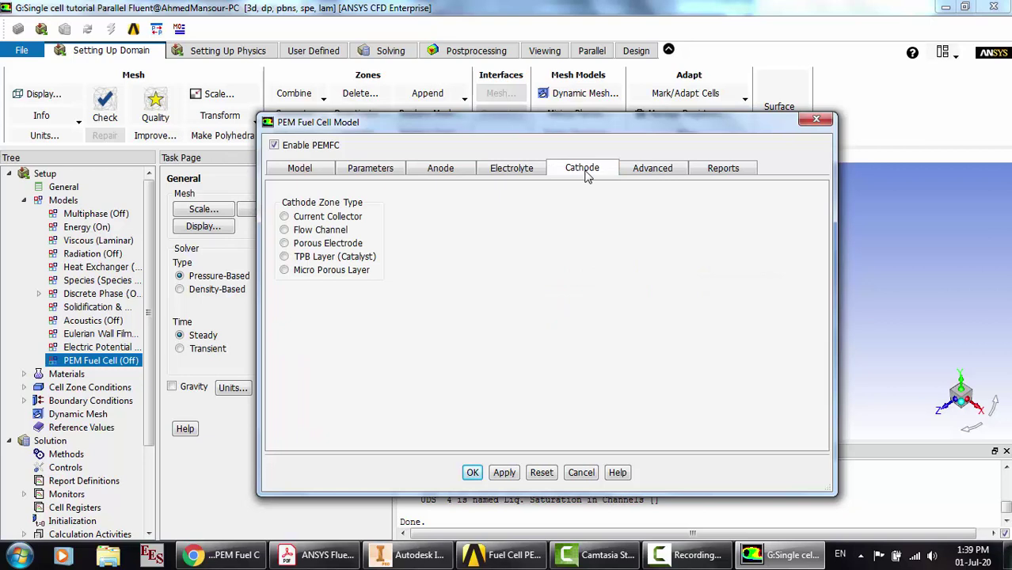
left_click(330, 222)
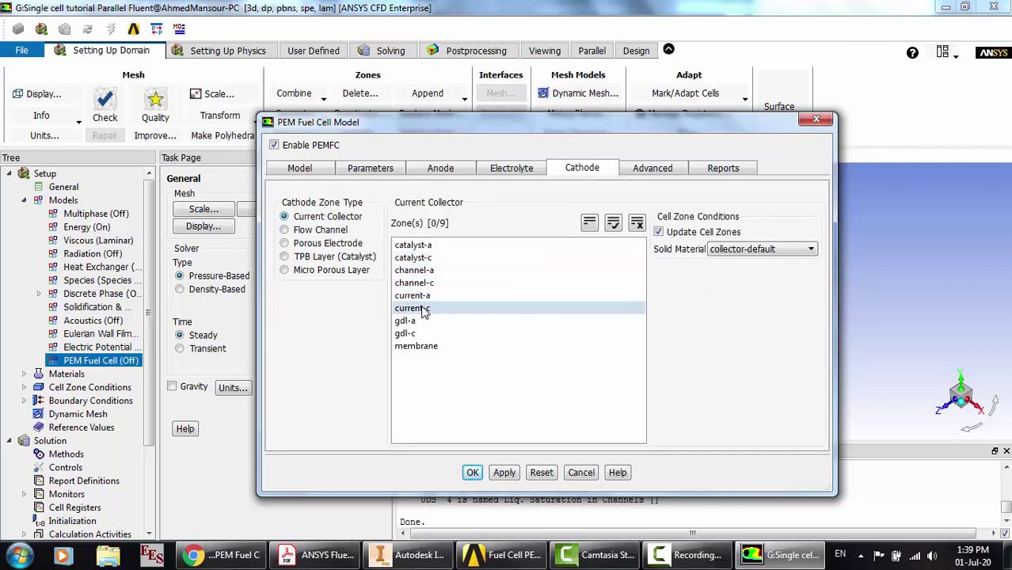
left_click(315, 232)
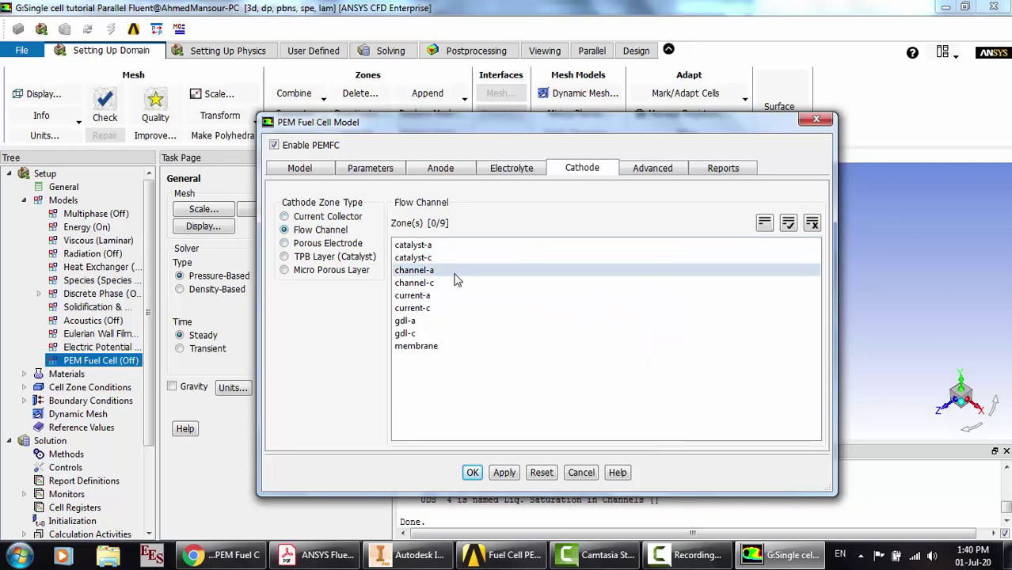
left_click(425, 284)
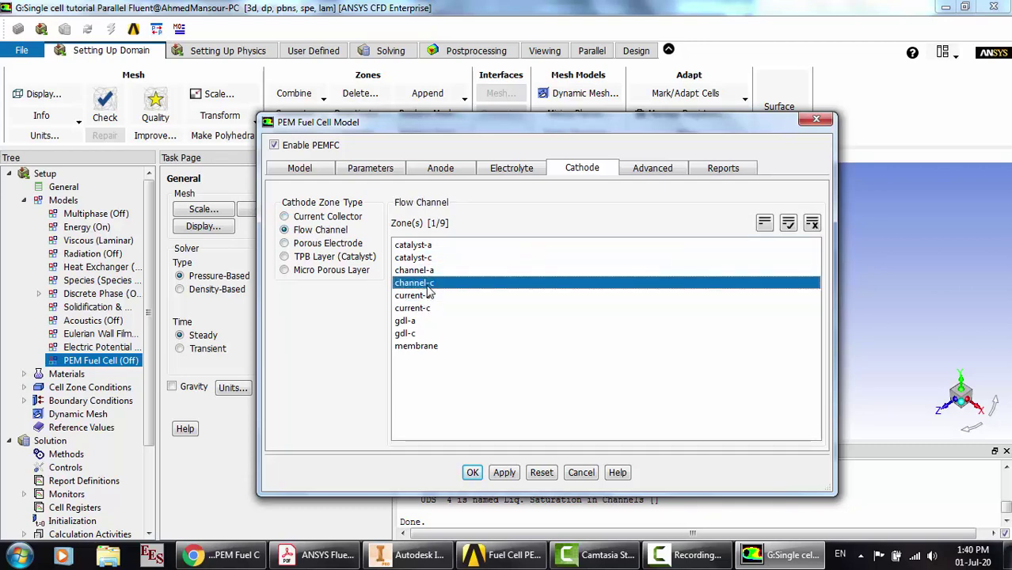
Assign gdl-c as the cathode's porous electrode and catalyst-c as its TPB catalyst layer
left_click(303, 244)
left_click(424, 333)
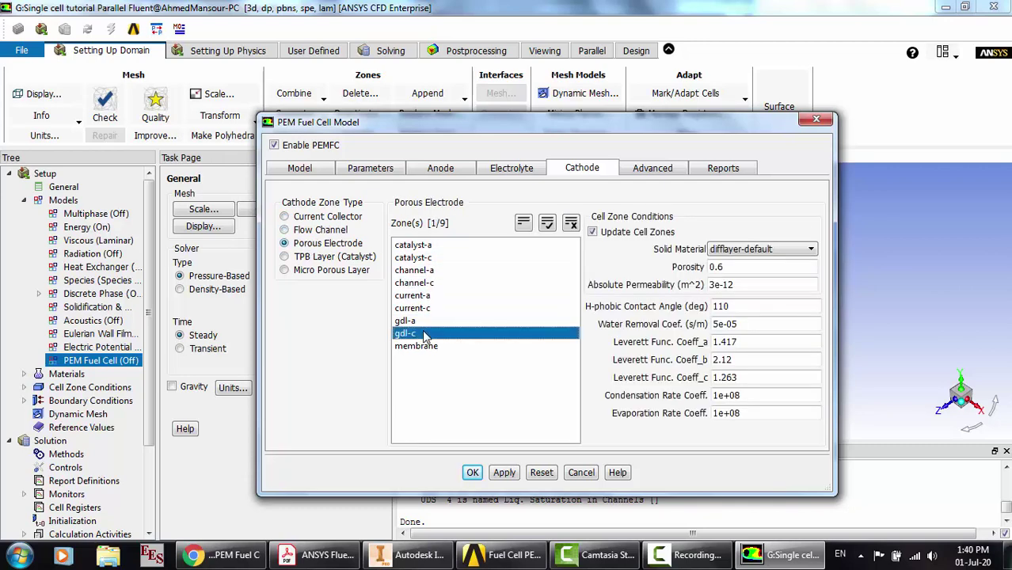
left_click(333, 257)
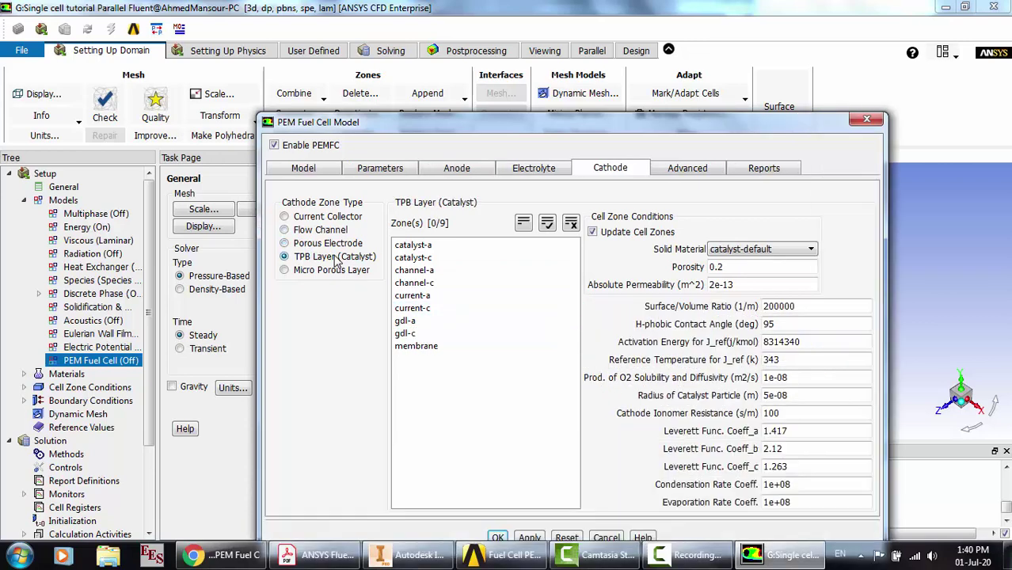
left_click(438, 259)
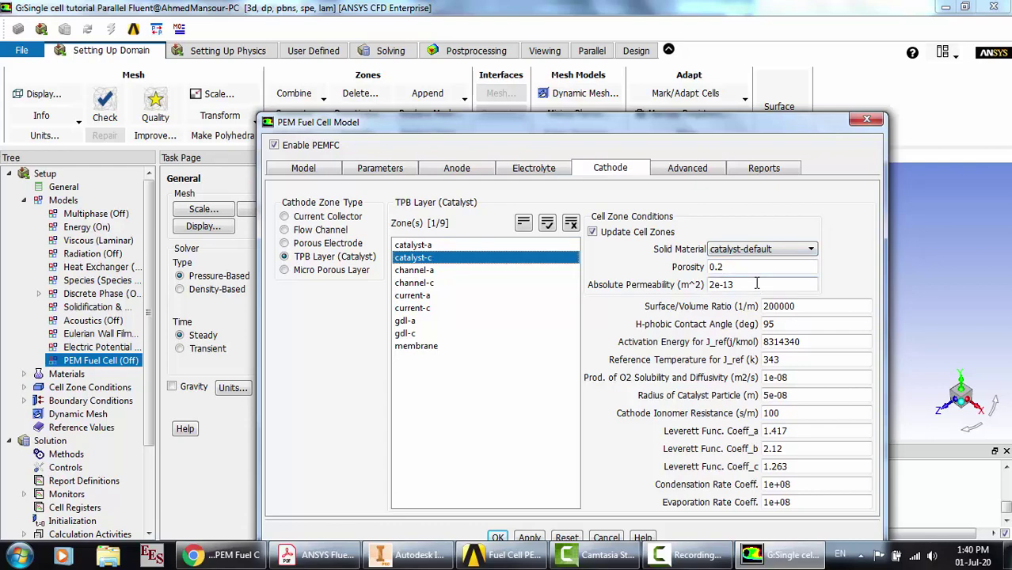
left_click_drag(620, 128, 487, 76)
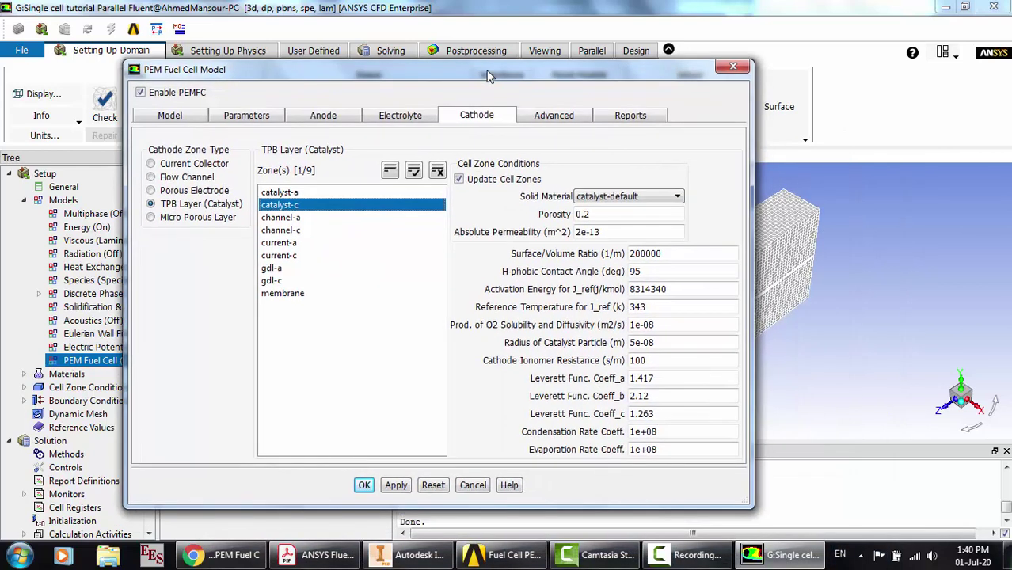
Set the contact resistivity of porous_jump-a and porous_jump-c to 2e-6 ohm-m2 each in the advanced setup
left_click(554, 117)
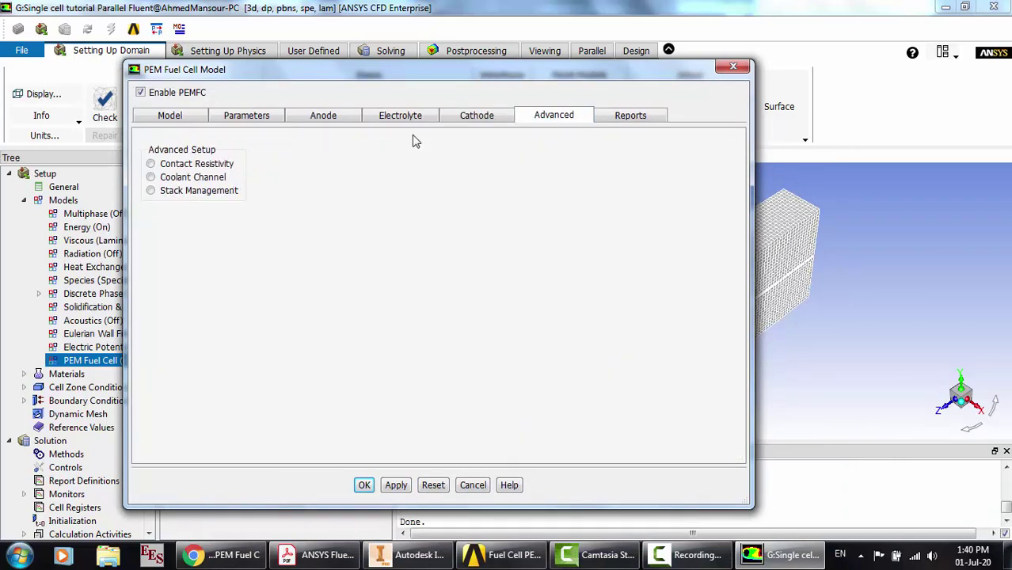
left_click(188, 166)
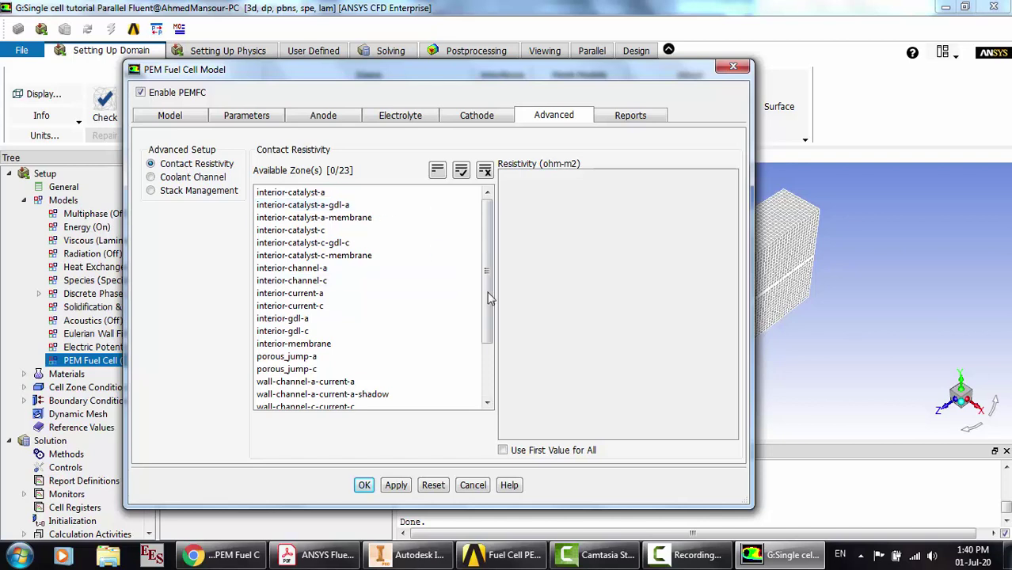
left_click_drag(488, 299, 488, 309)
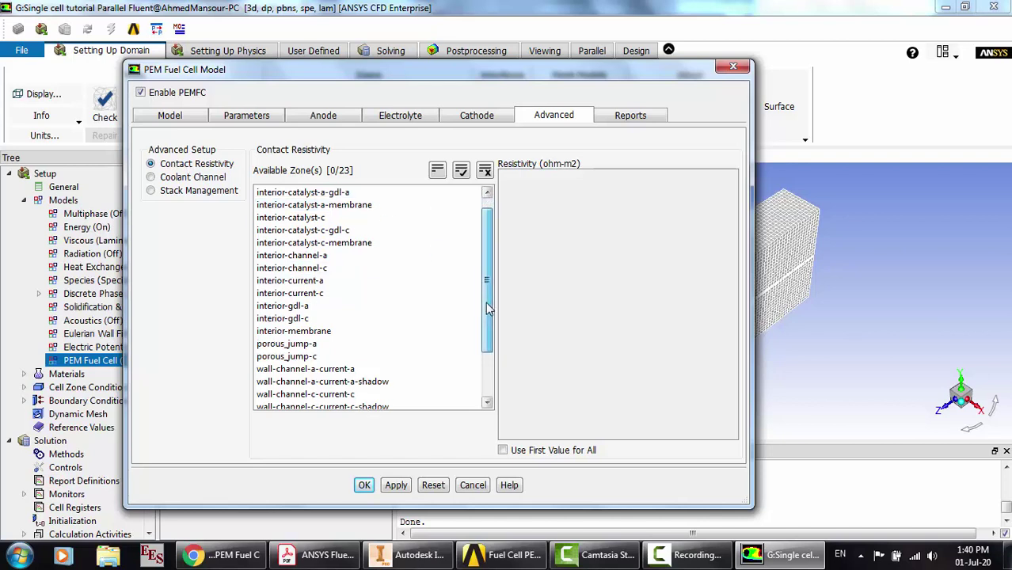
left_click(294, 344)
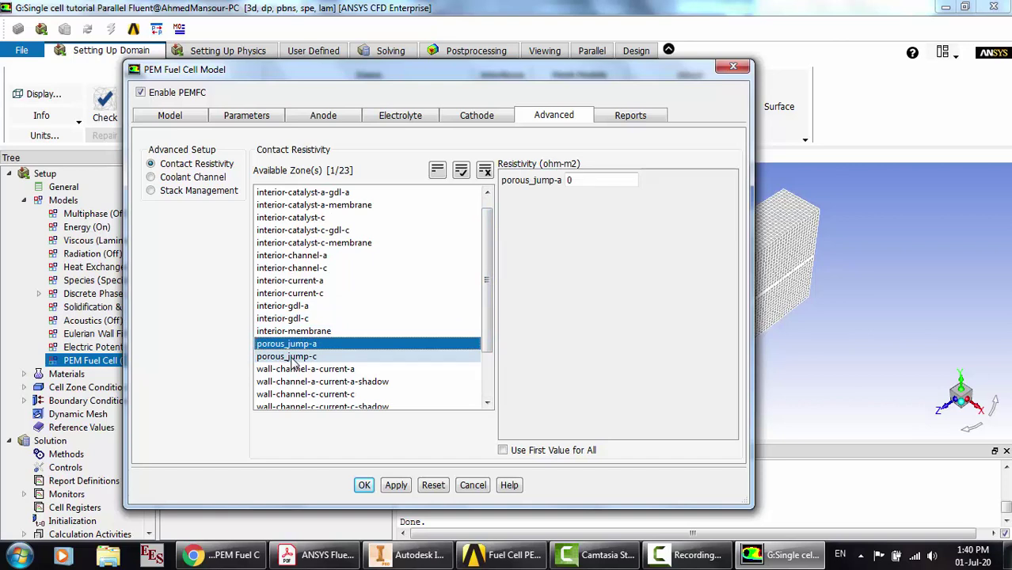
left_click(294, 358)
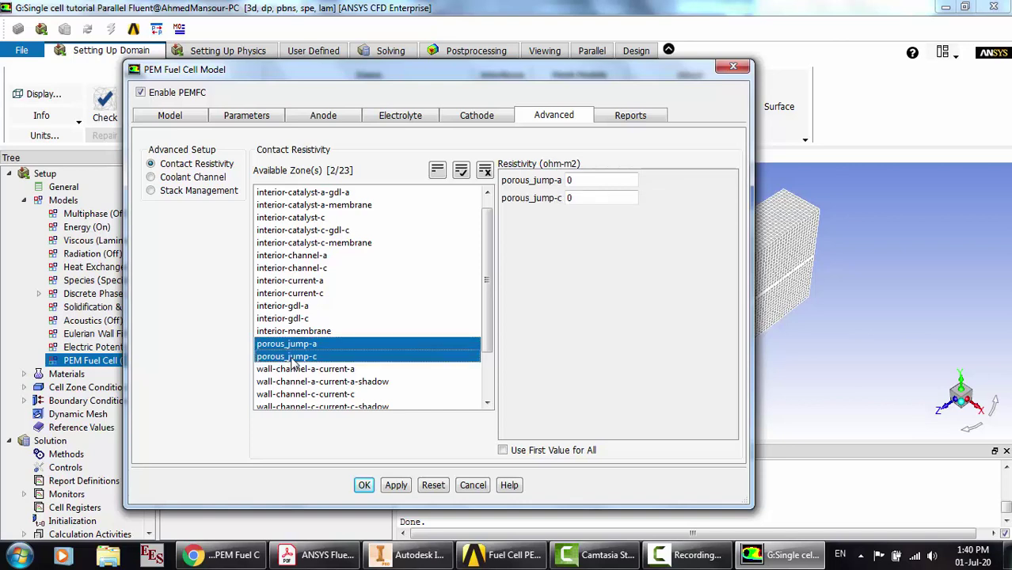
left_click(578, 182)
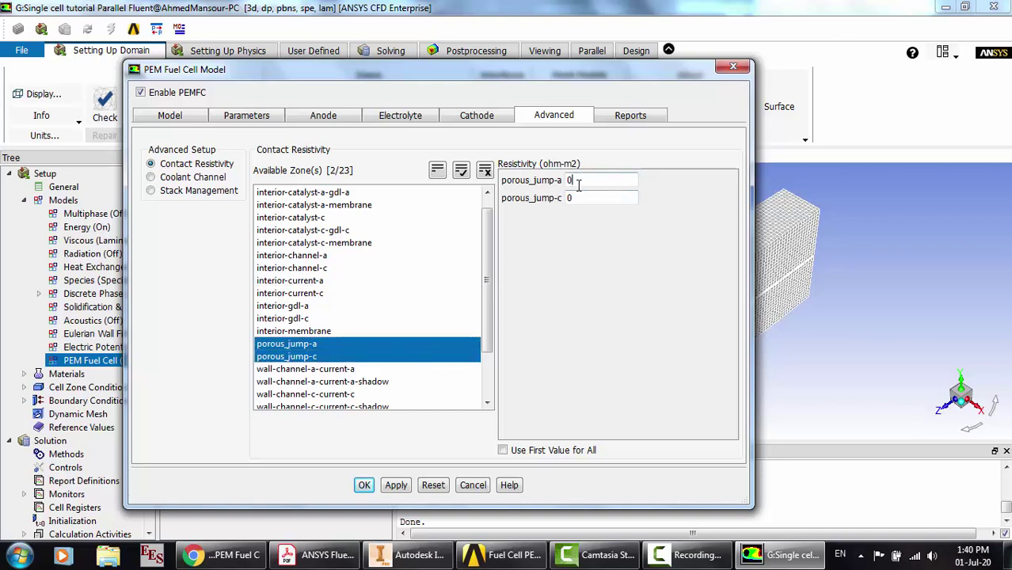
type("2e-6")
left_click(586, 198)
key("BackSpace")
type("2e-6")
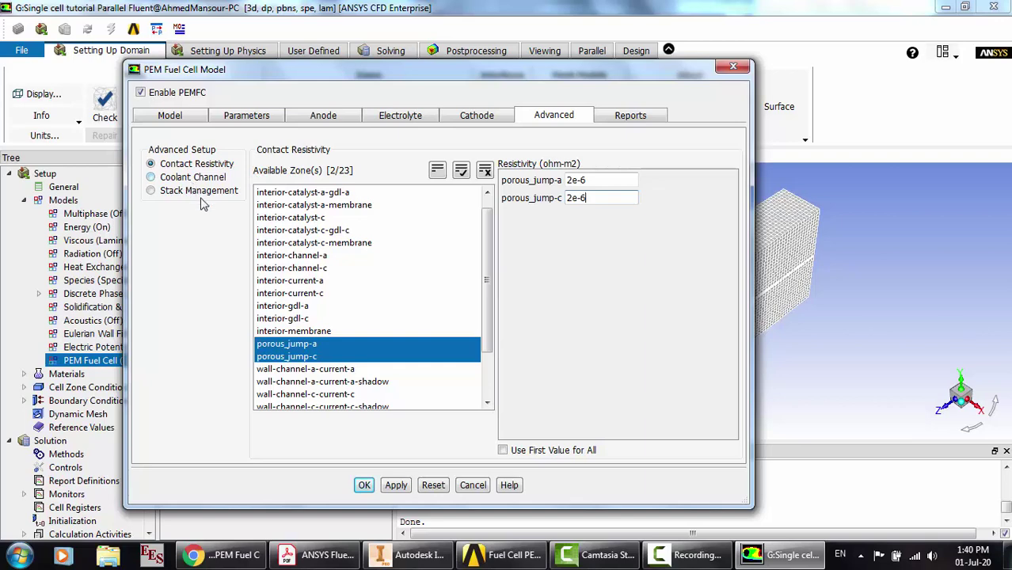
Open the PEM Fuel Cell model's report settings and bring up the Projected Surface Areas calculation alongside them
left_click(632, 116)
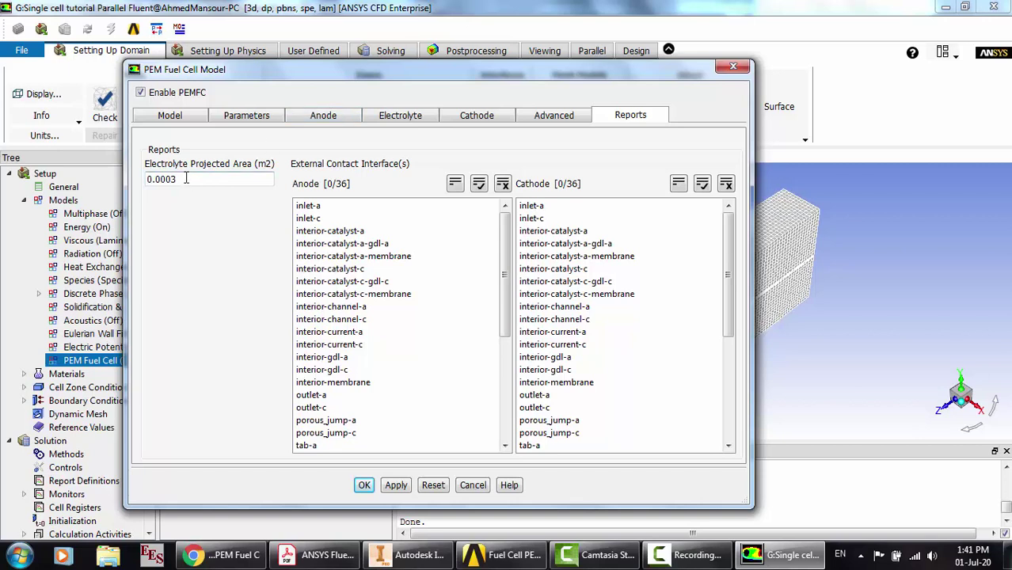
left_click(471, 6)
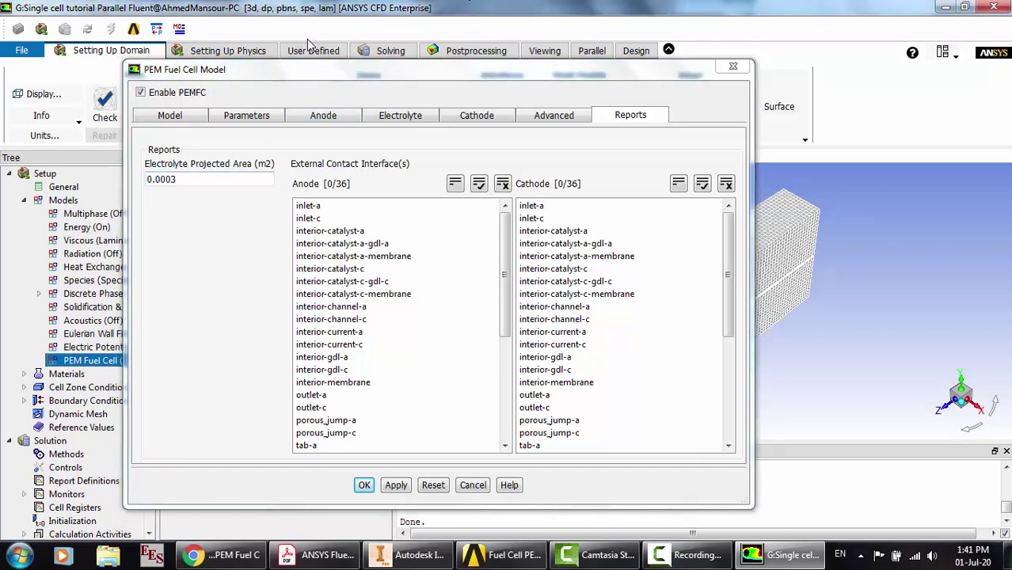
left_click(390, 49)
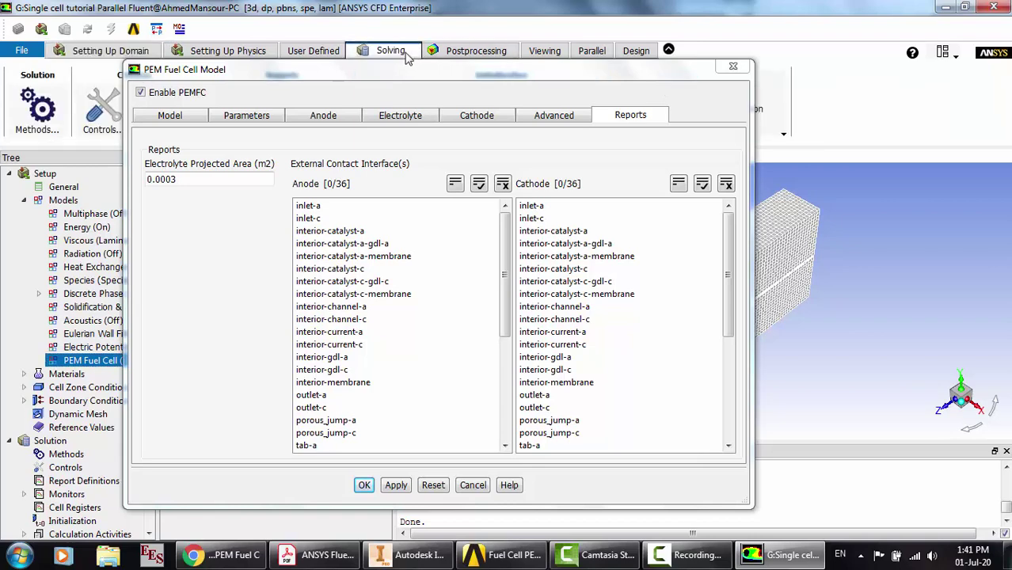
left_click(262, 53)
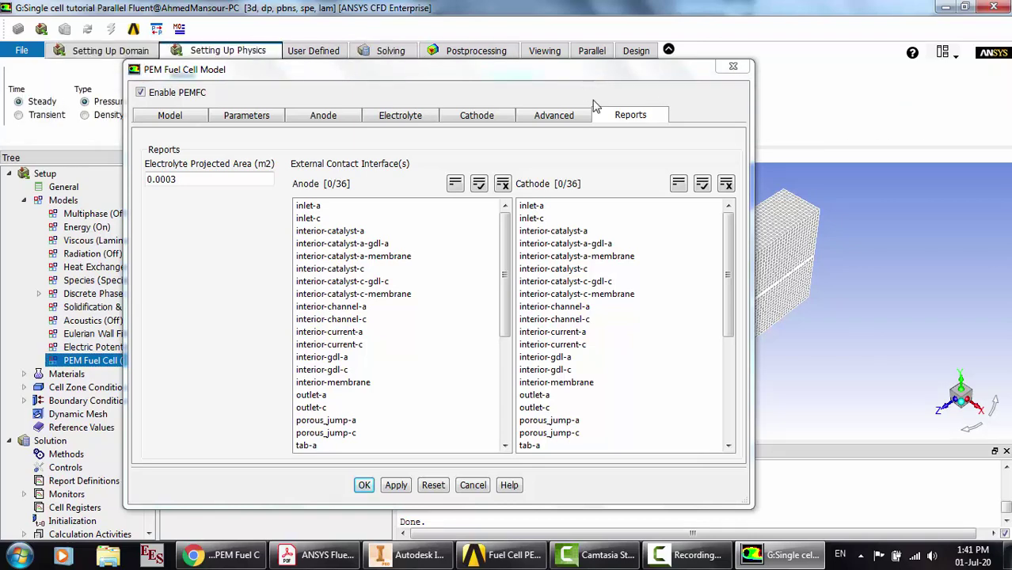
left_click_drag(582, 71, 601, 190)
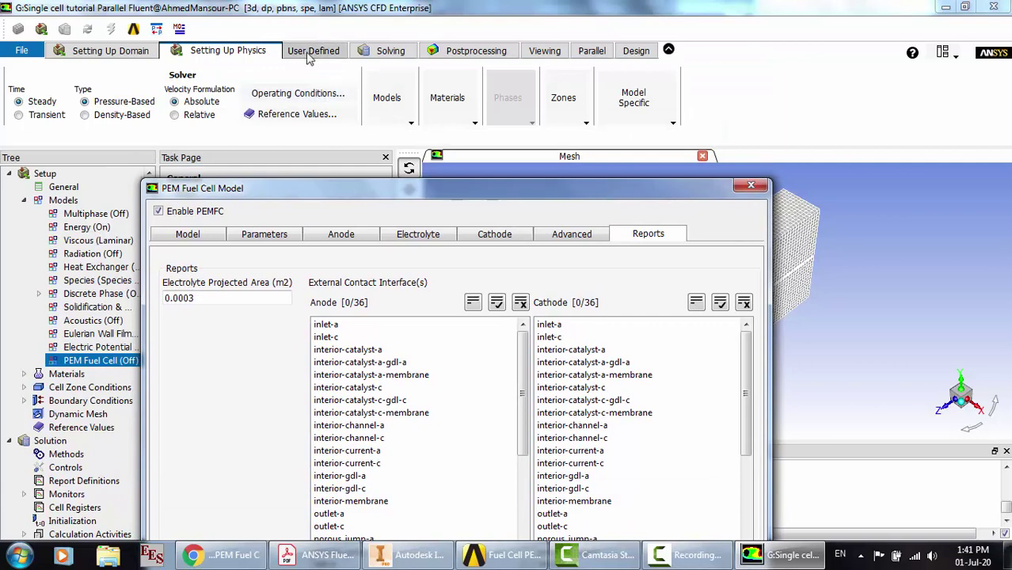
left_click(114, 52)
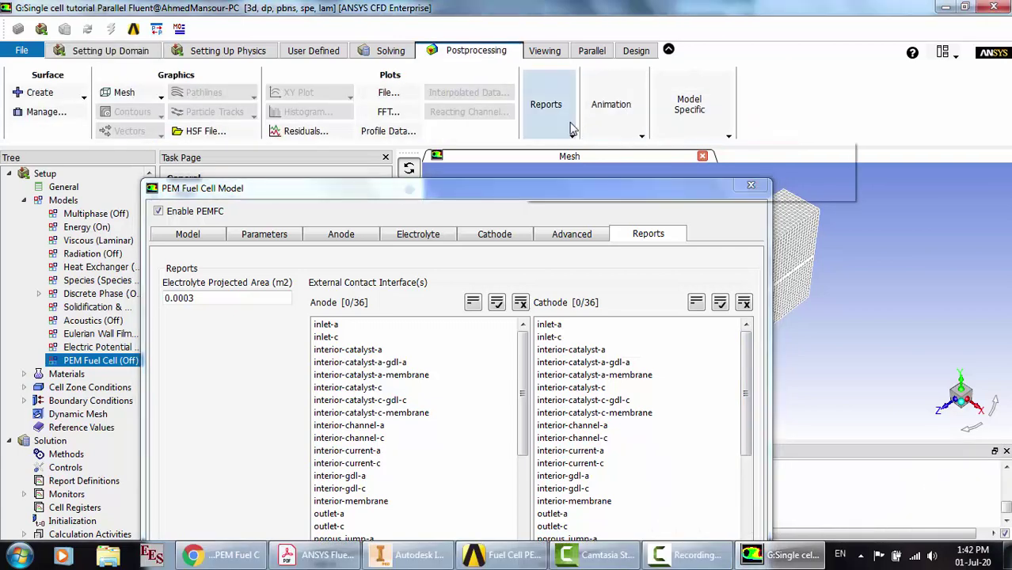
left_click(573, 129)
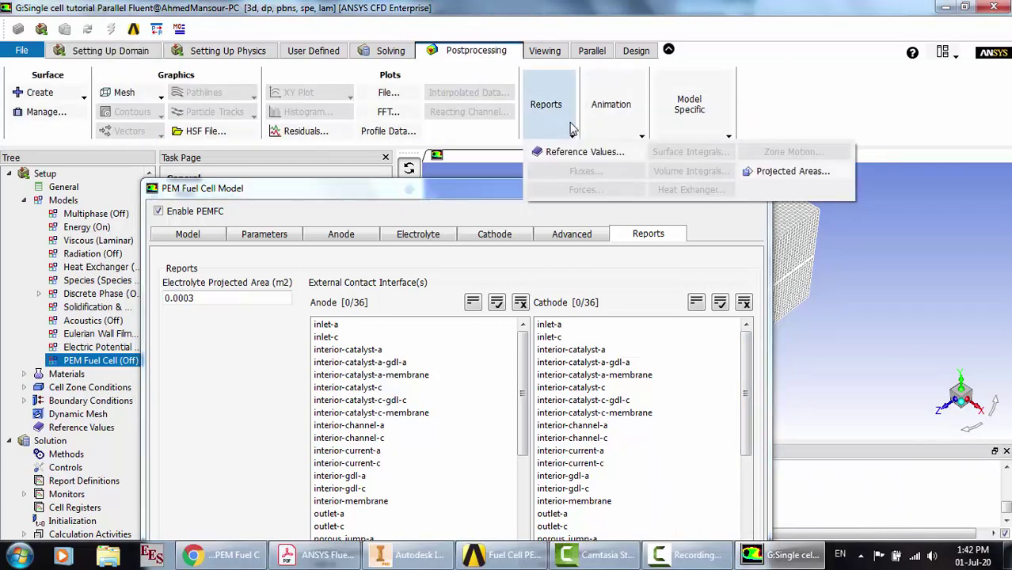
left_click(766, 172)
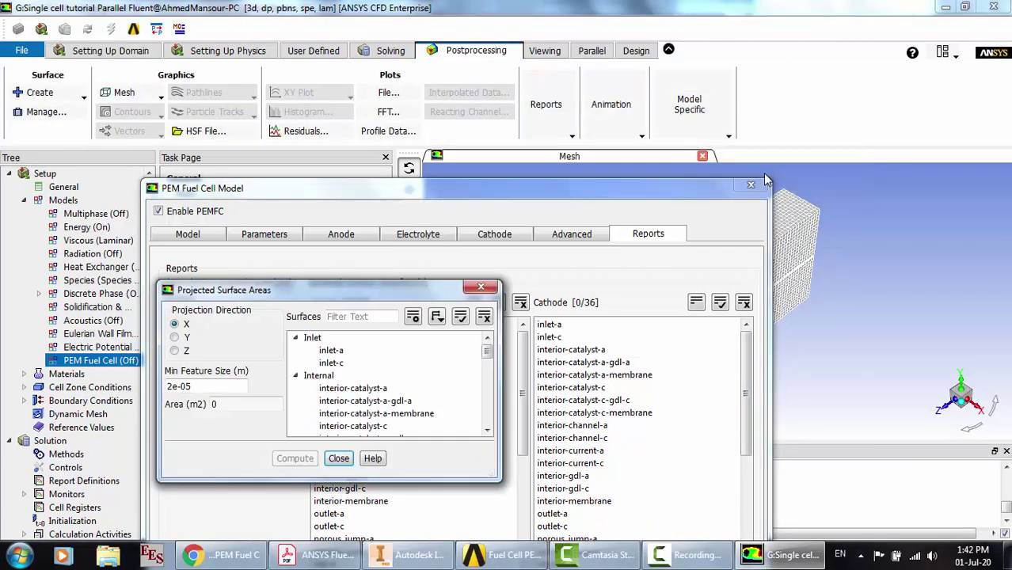
Compute the projected area of the wall surface tab-c in the Y direction
left_click(176, 337)
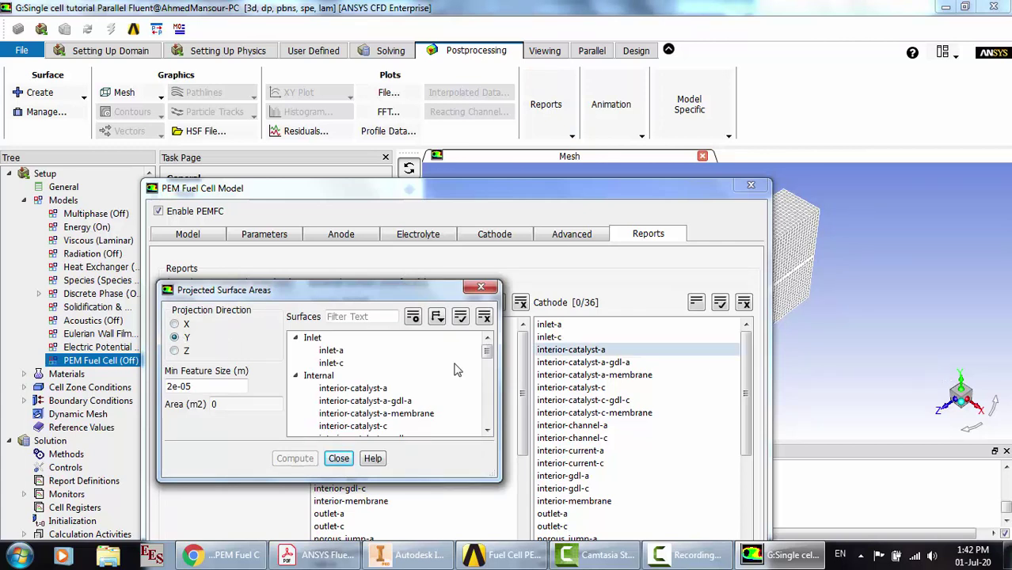
scroll(440, 366, "down", 7)
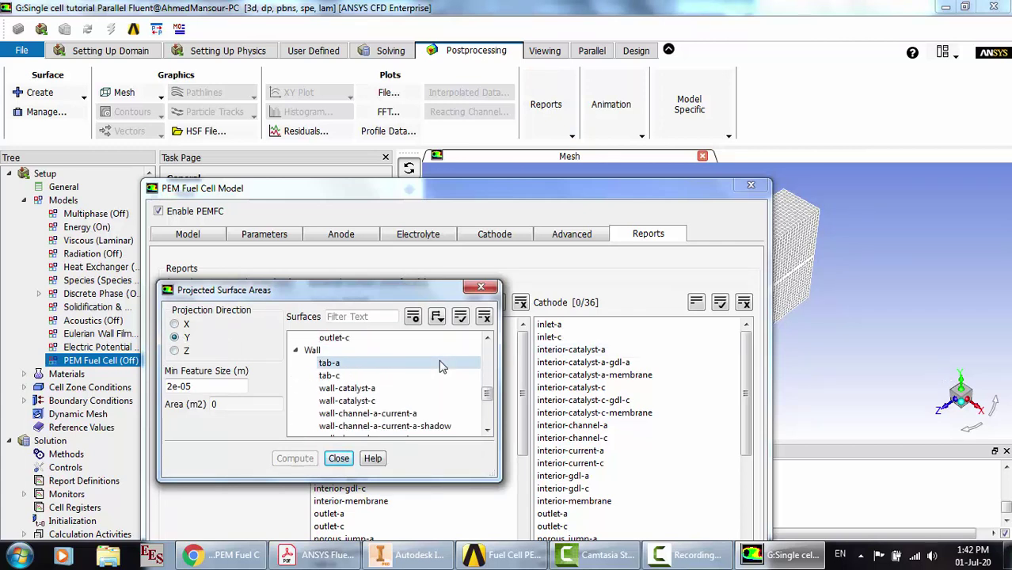
left_click(384, 377)
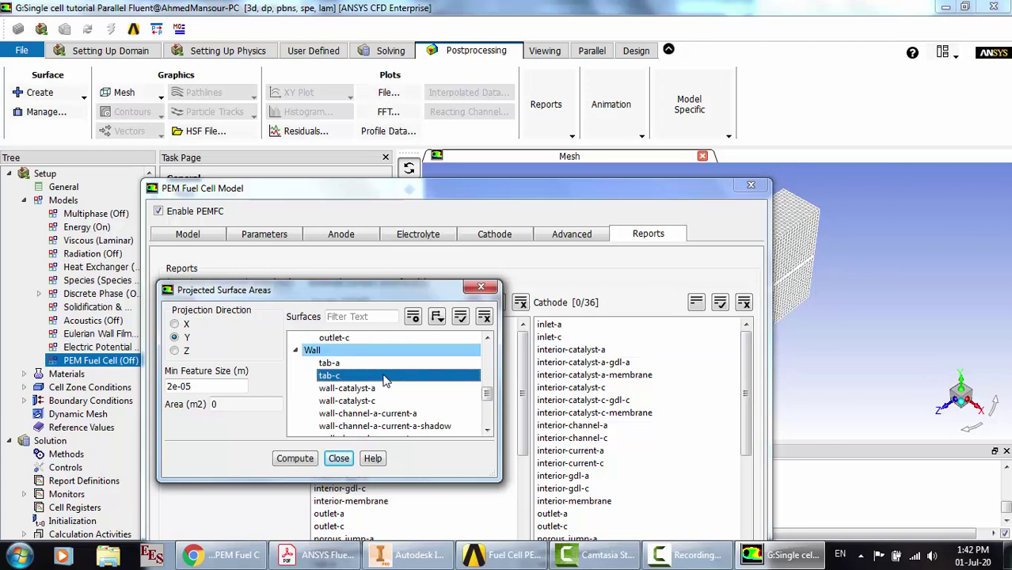
left_click(294, 460)
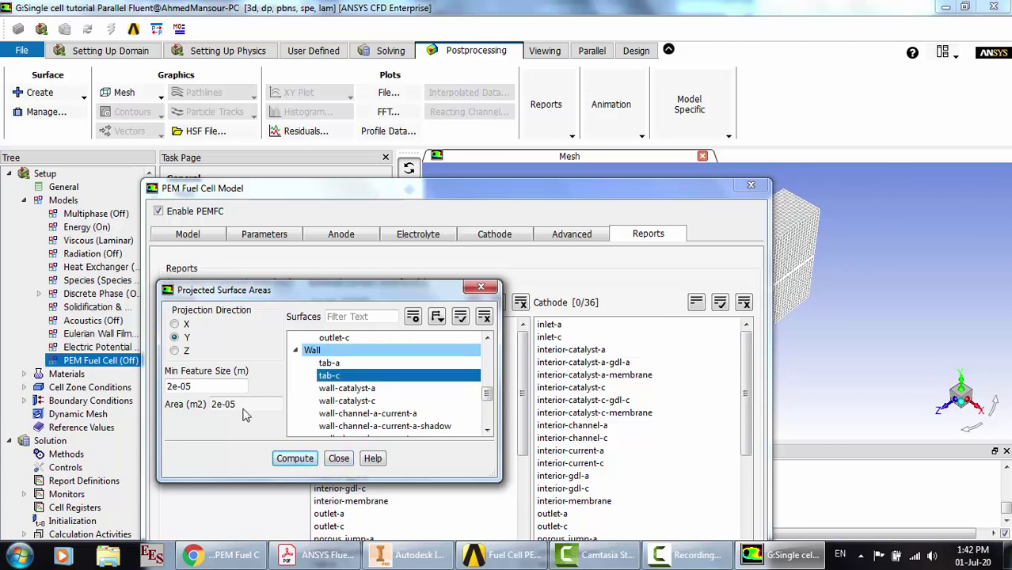
left_click(338, 458)
Set the electrolyte projected area to 2e-5 m2 in the PEM Fuel Cell report settings
left_click(224, 299)
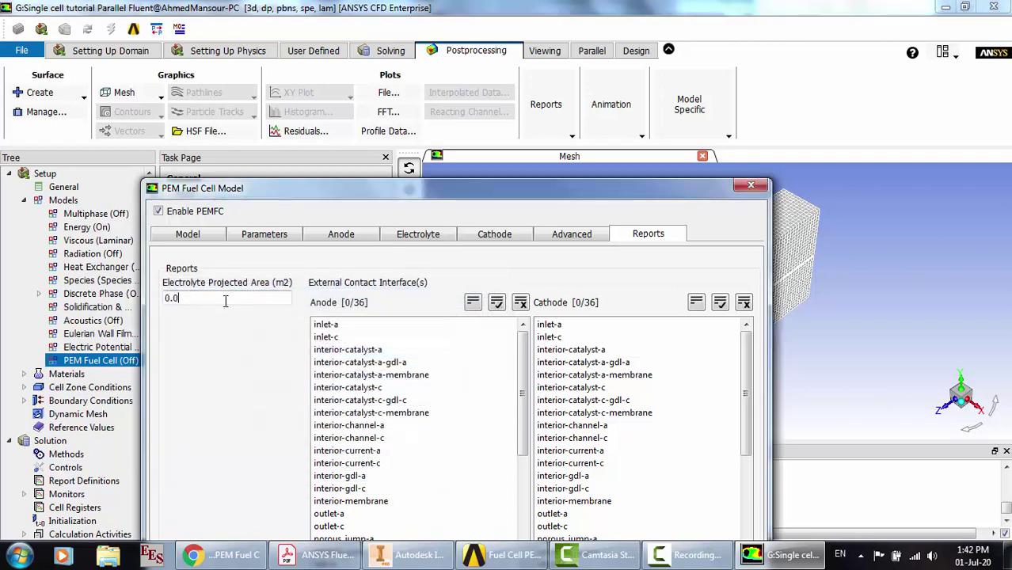
type("2e-")
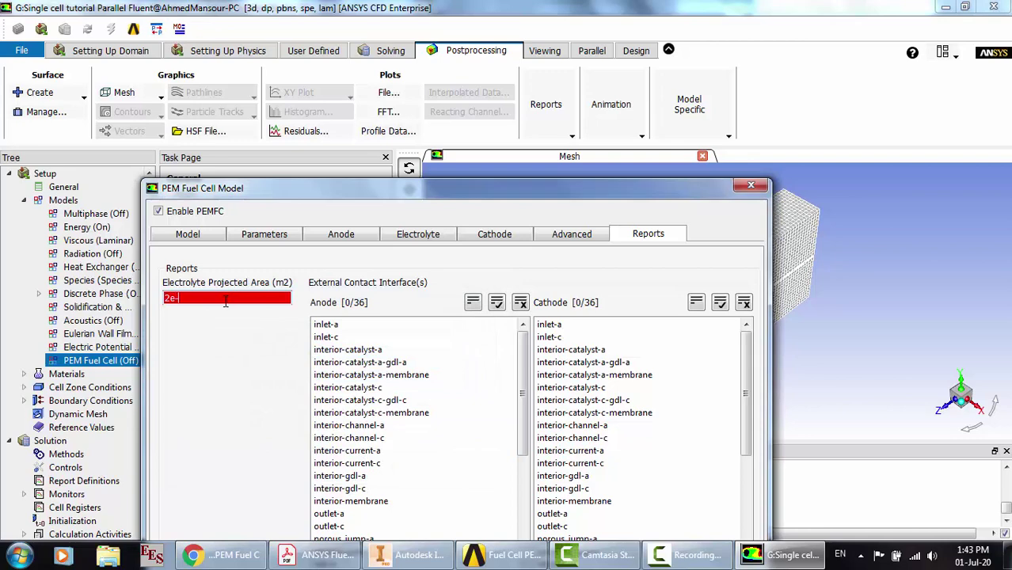
type("5")
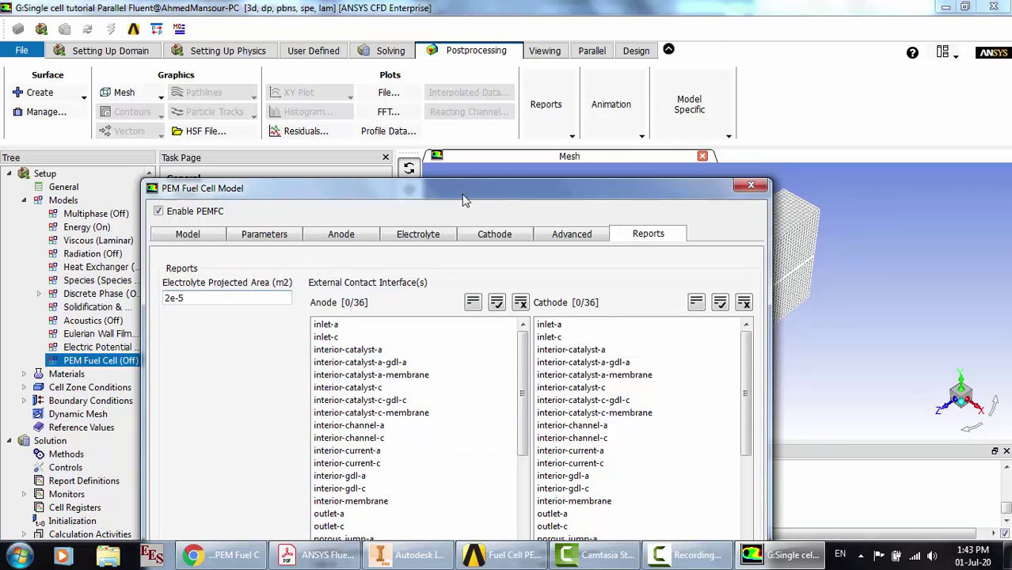
left_click_drag(465, 195, 343, 46)
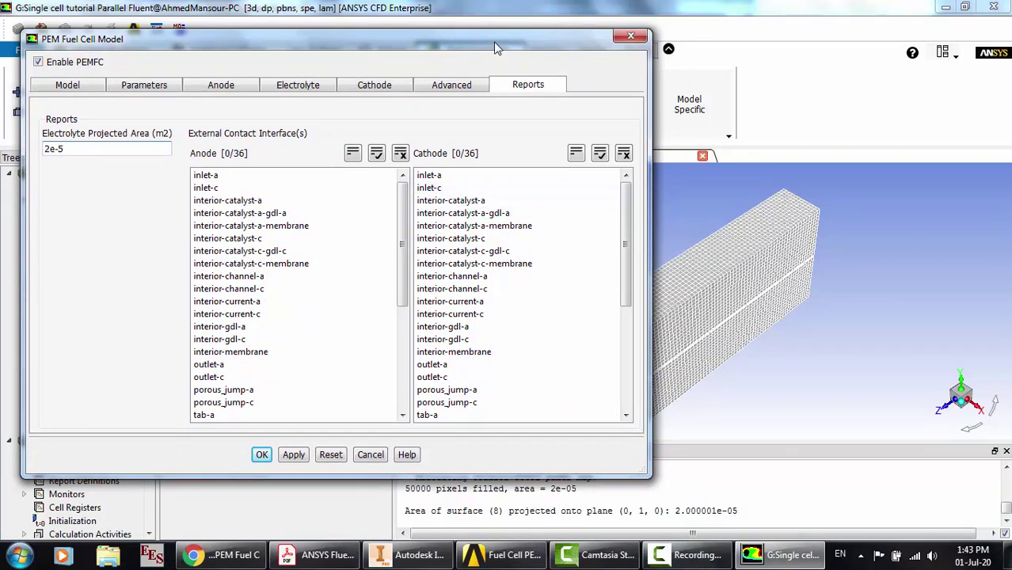
left_click_drag(493, 41, 671, 93)
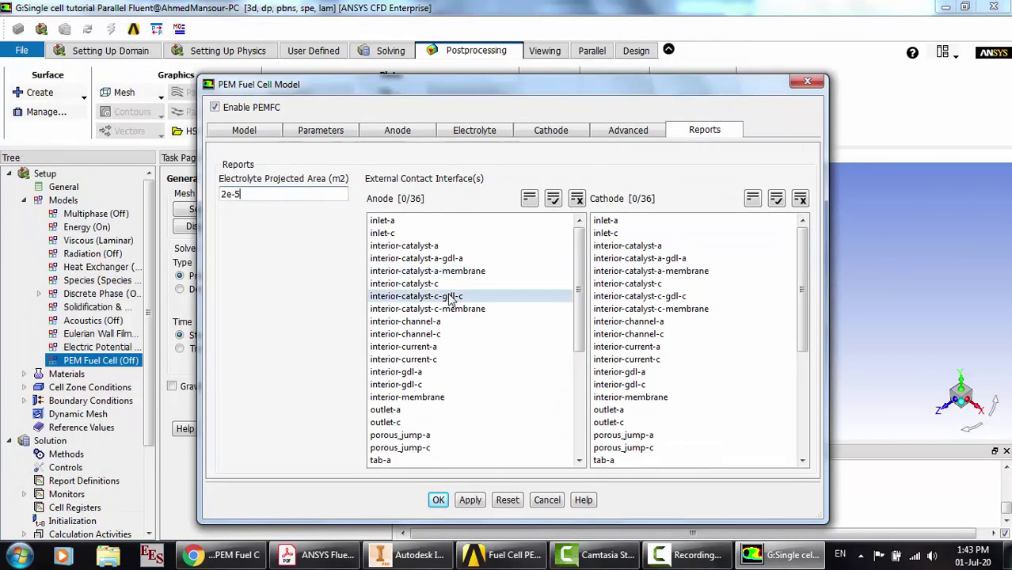
Assign tab-a as the anode and tab-c as the cathode external contact interface, and confirm the PEM Fuel Cell model settings
scroll(449, 299, "down", 3)
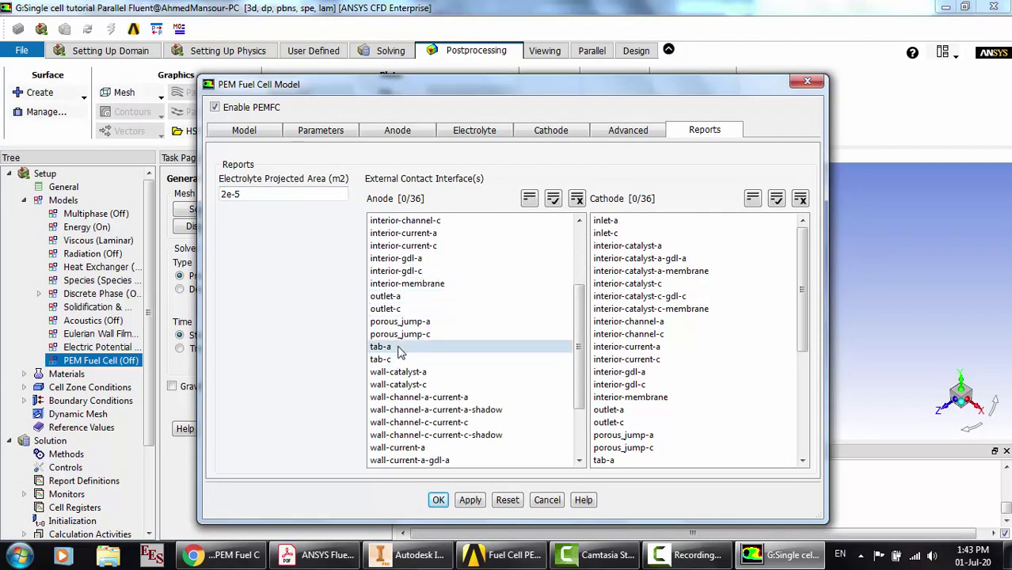
left_click(399, 348)
scroll(682, 402, "down", 1)
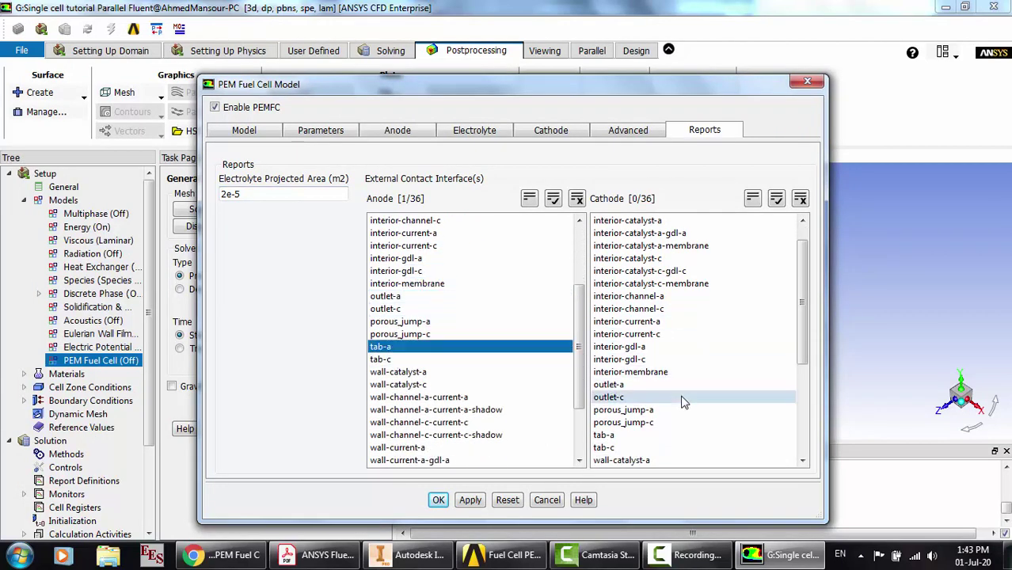
scroll(683, 402, "down", 1)
left_click(616, 410)
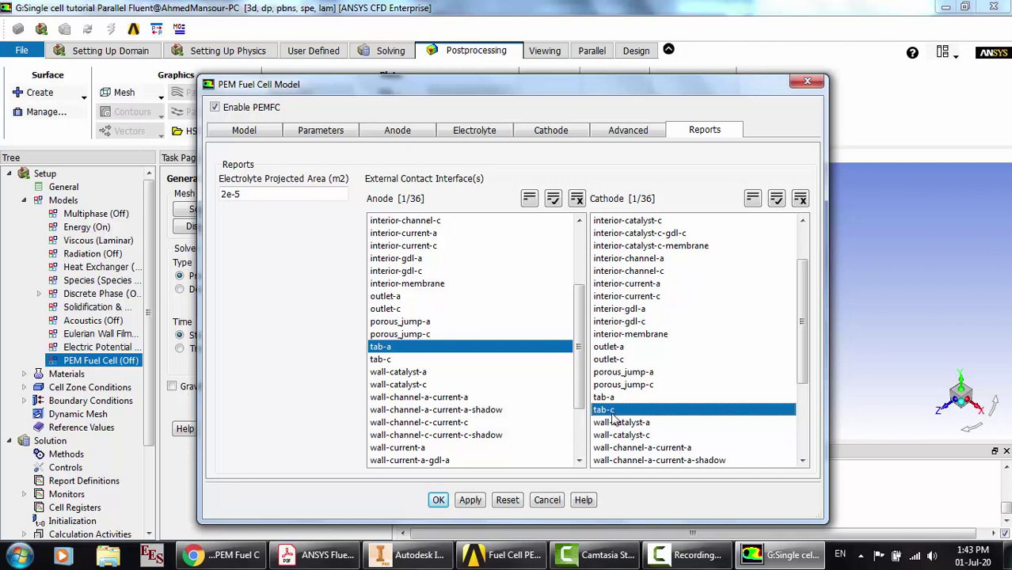
left_click(440, 502)
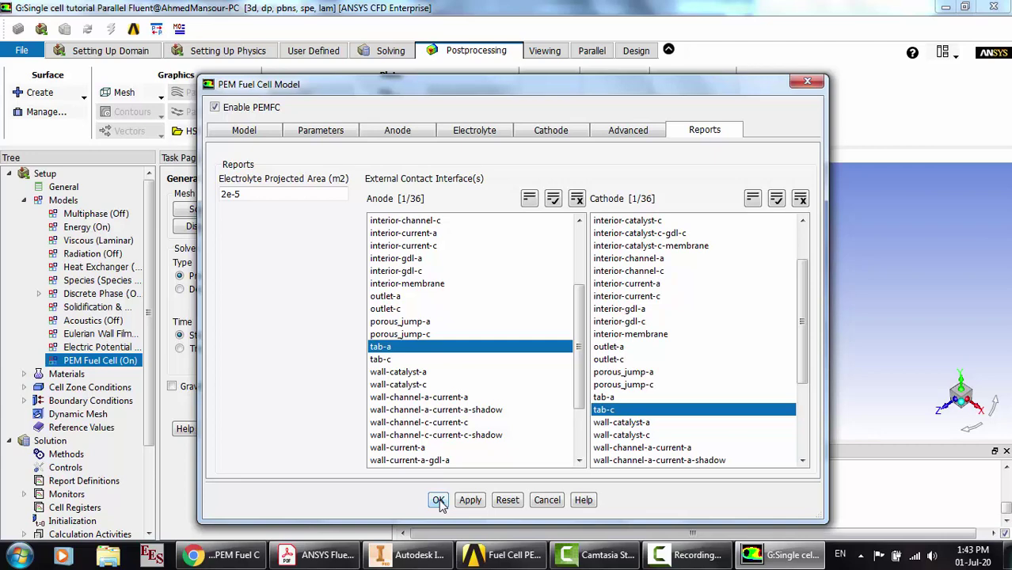
left_click(438, 499)
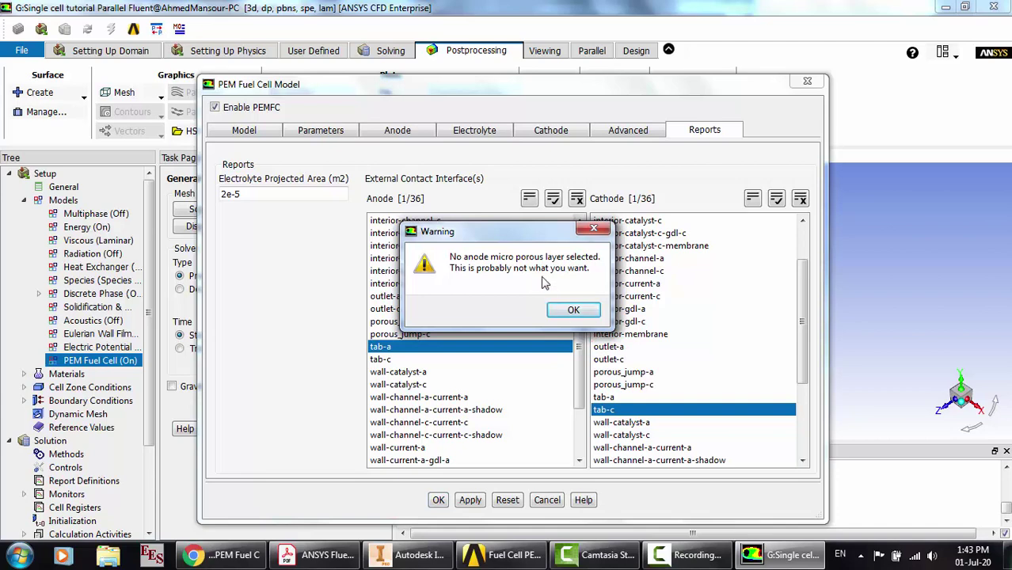
left_click(576, 313)
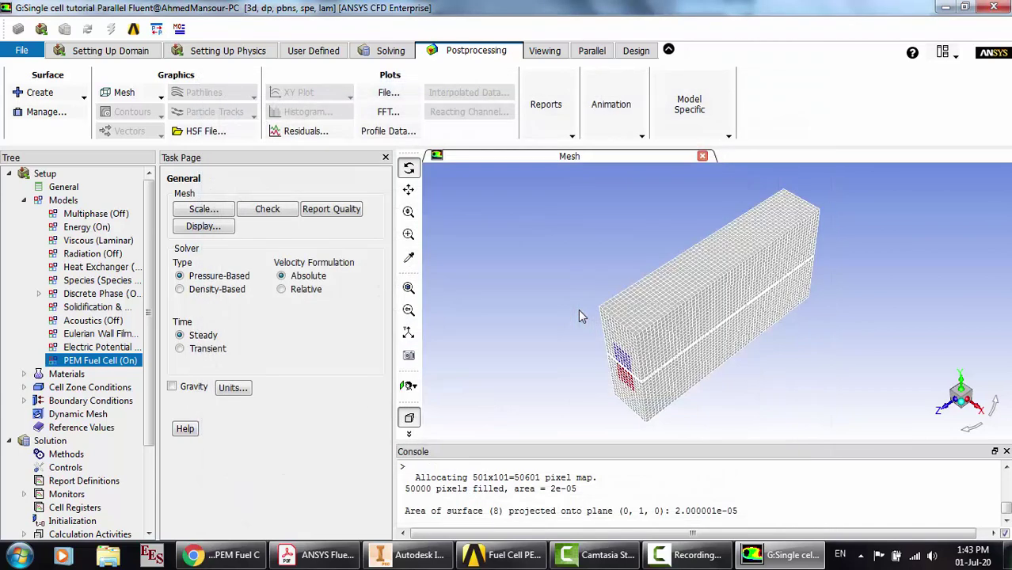
left_click(689, 554)
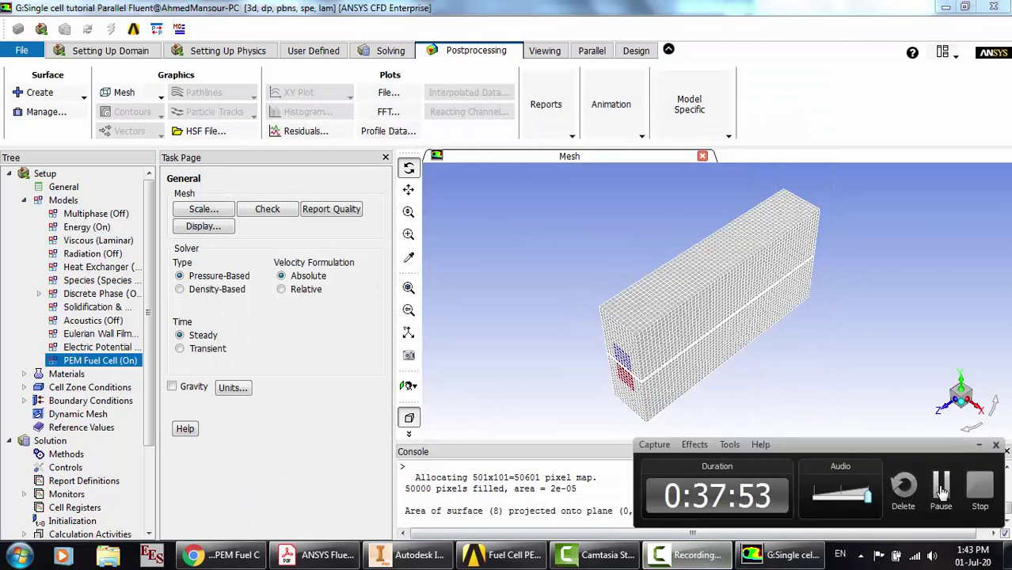
left_click(940, 487)
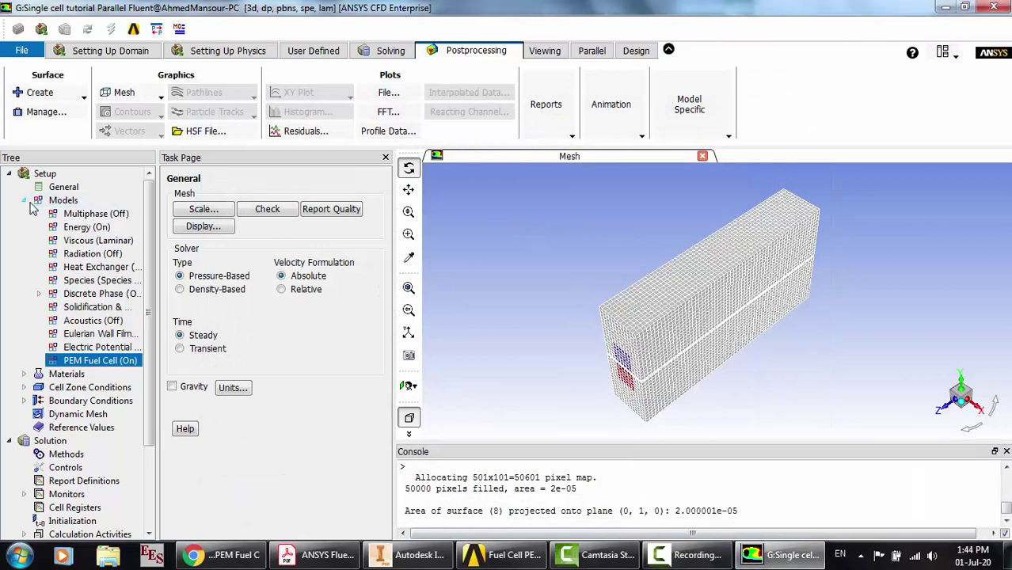
Review the materials available for the fuel cell, including fc-mixture, electrolyte-default and catalyst-default
left_click(25, 200)
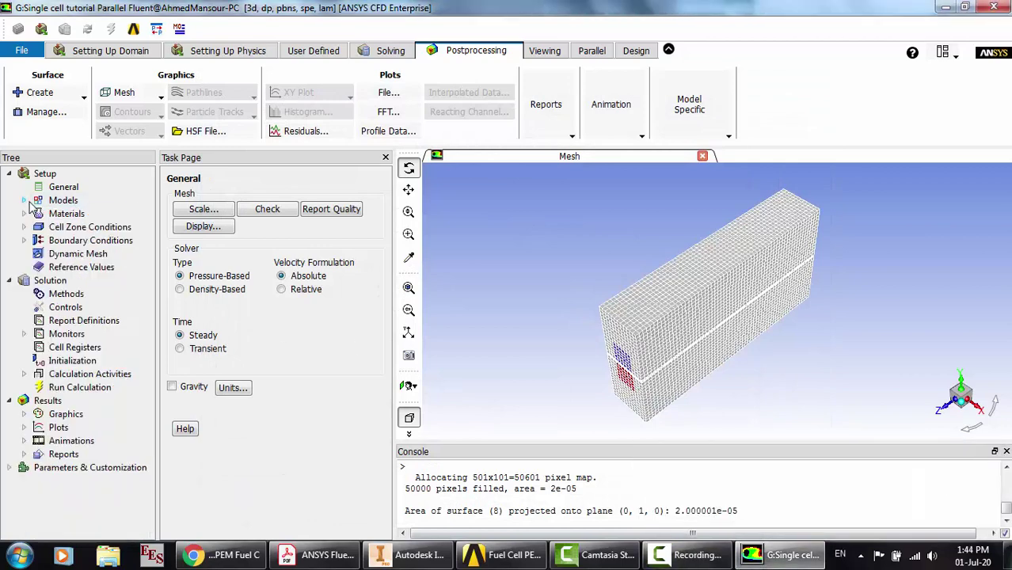
left_click(24, 213)
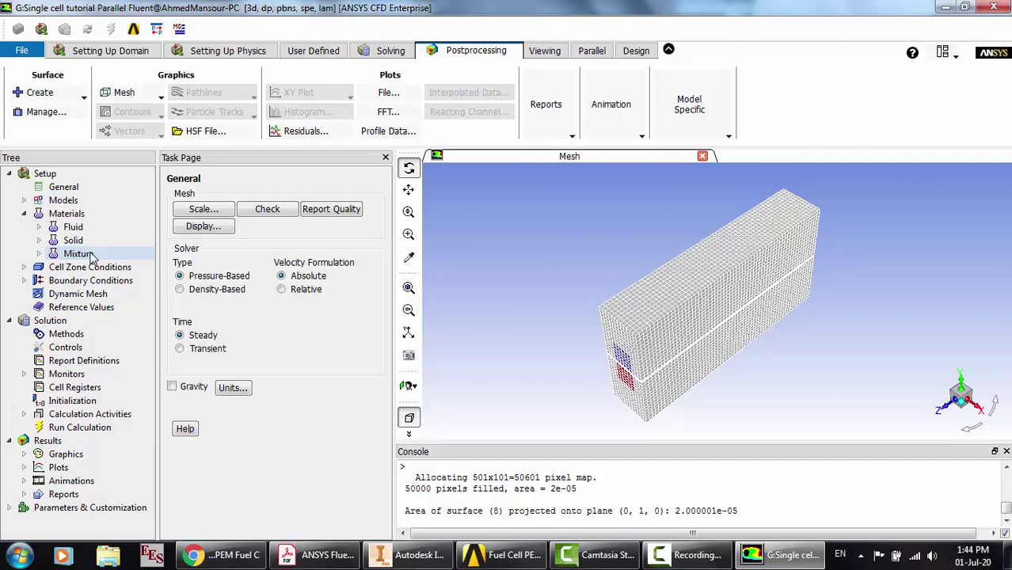
double_click(75, 216)
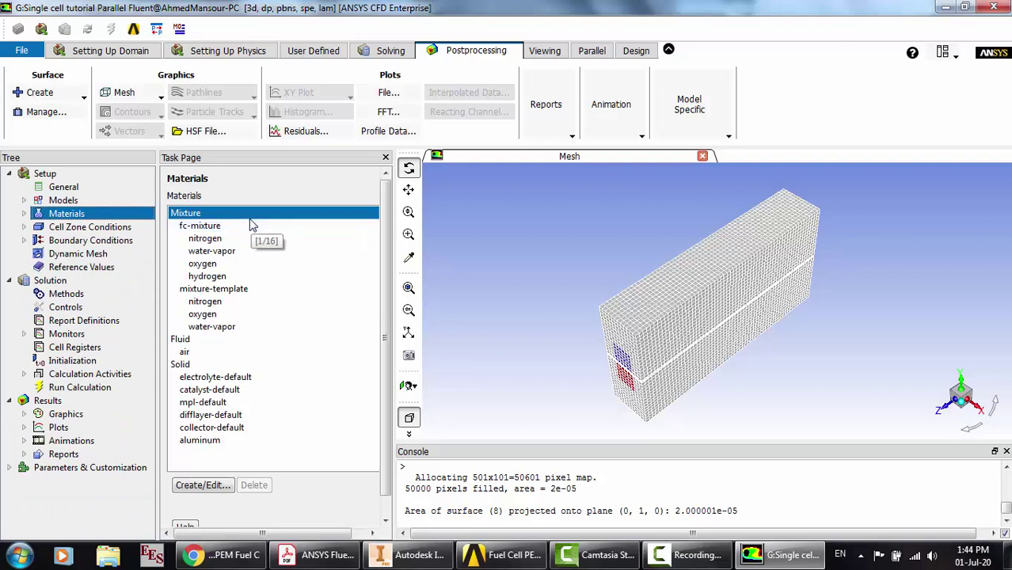
left_click(229, 227)
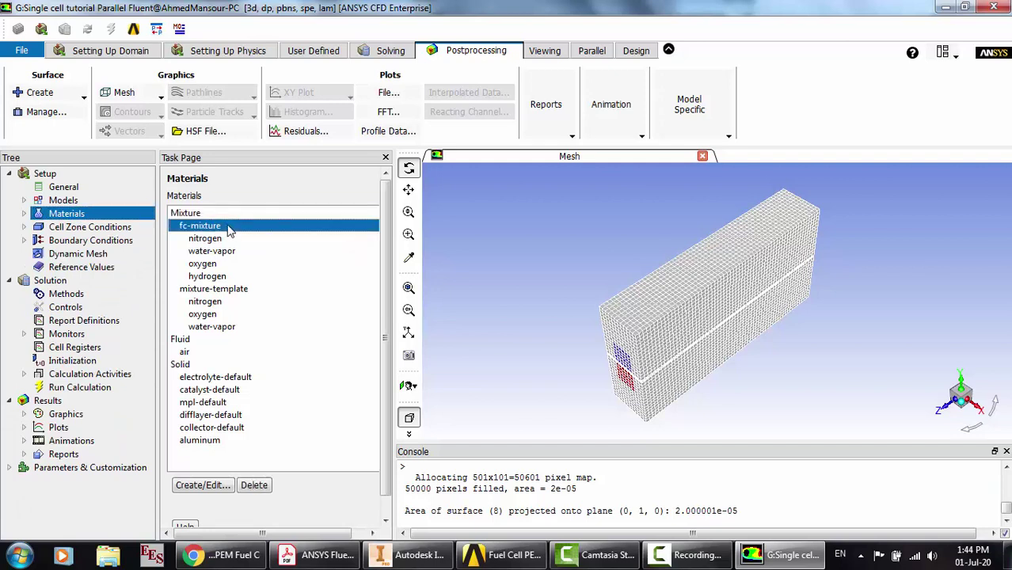
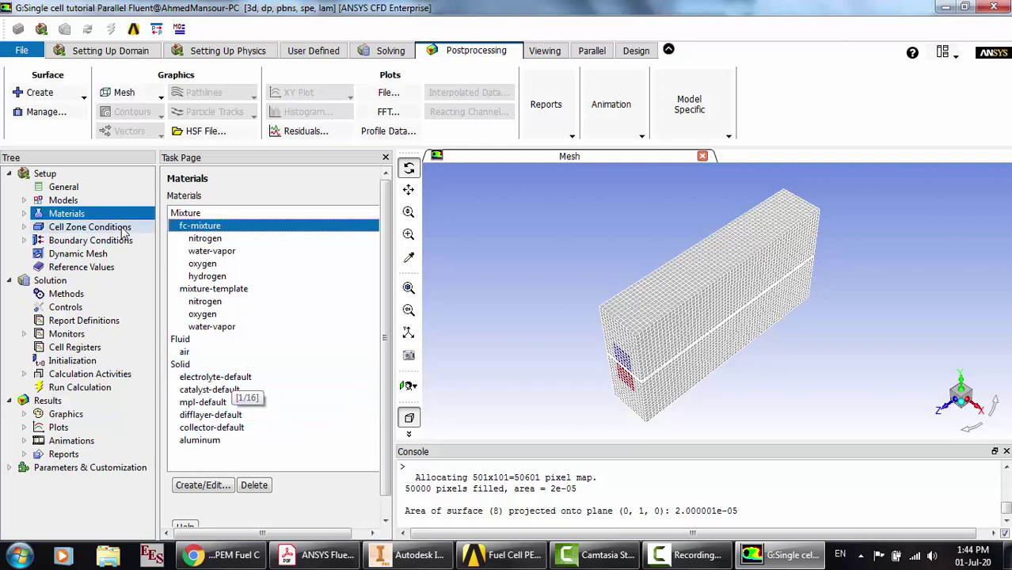
left_click(24, 227)
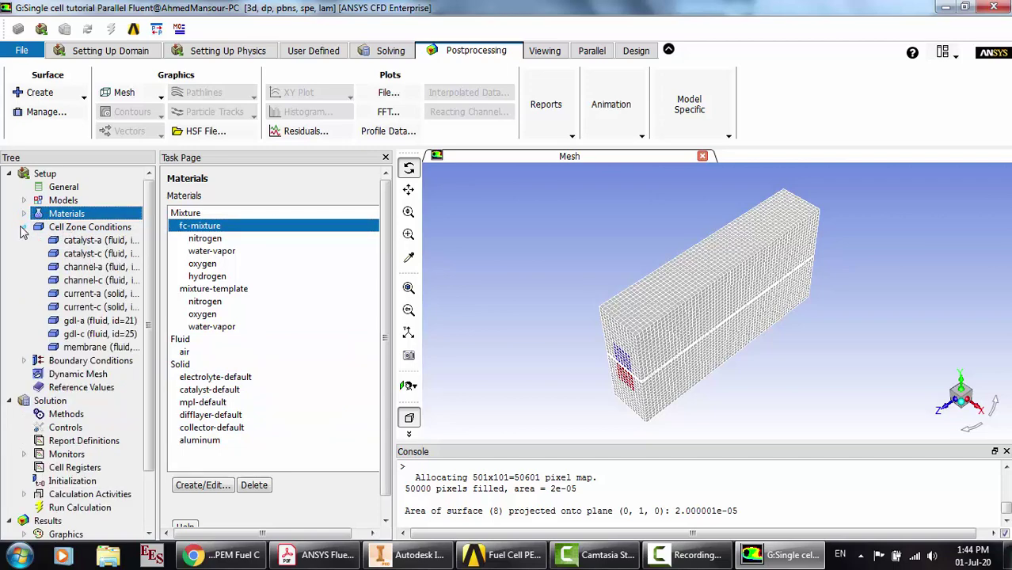
left_click(242, 379)
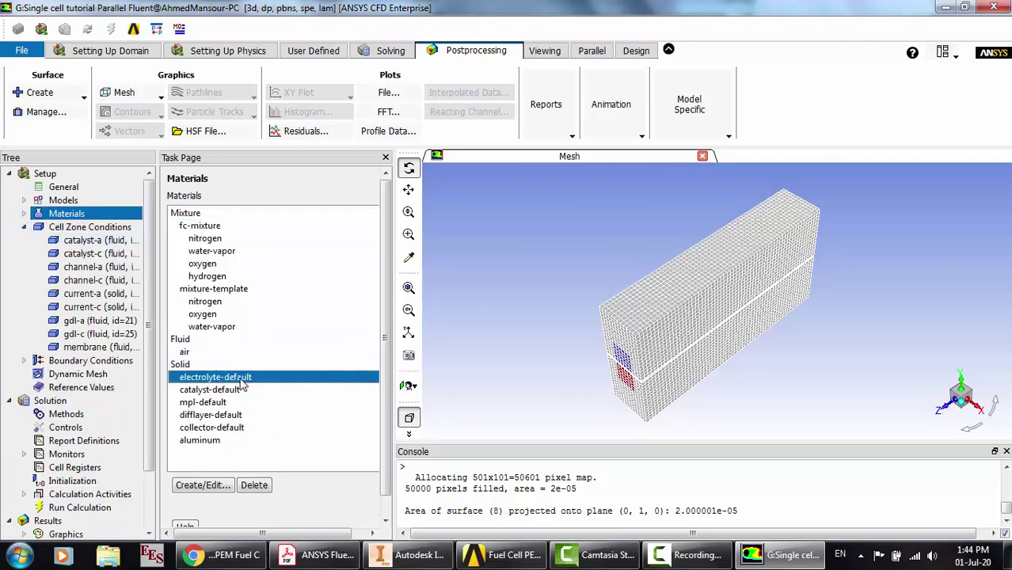
left_click(217, 392)
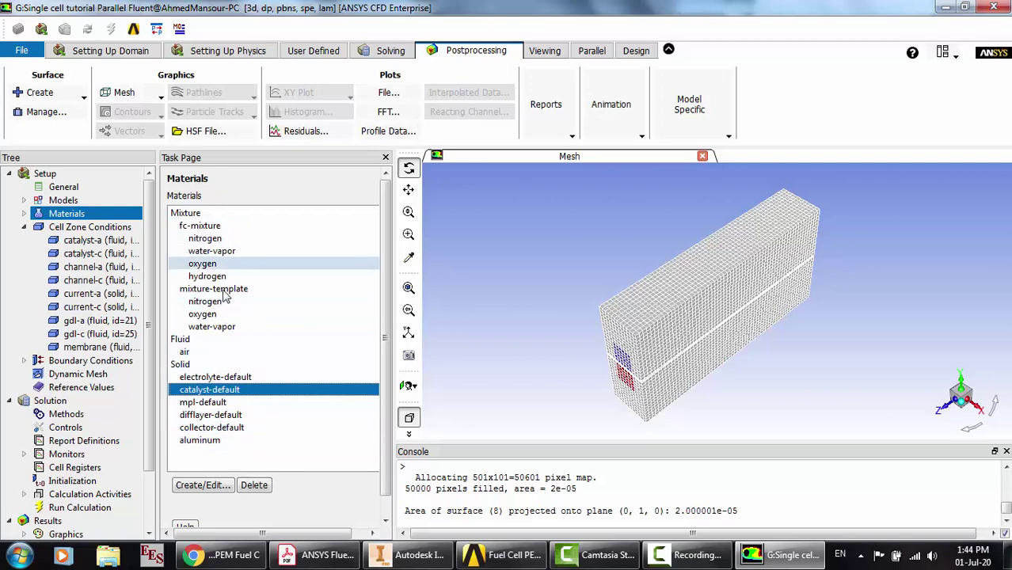
Check the fluid or solid type assigned to the catalyst, channel, current collector, gdl-a and membrane cell zones
double_click(61, 228)
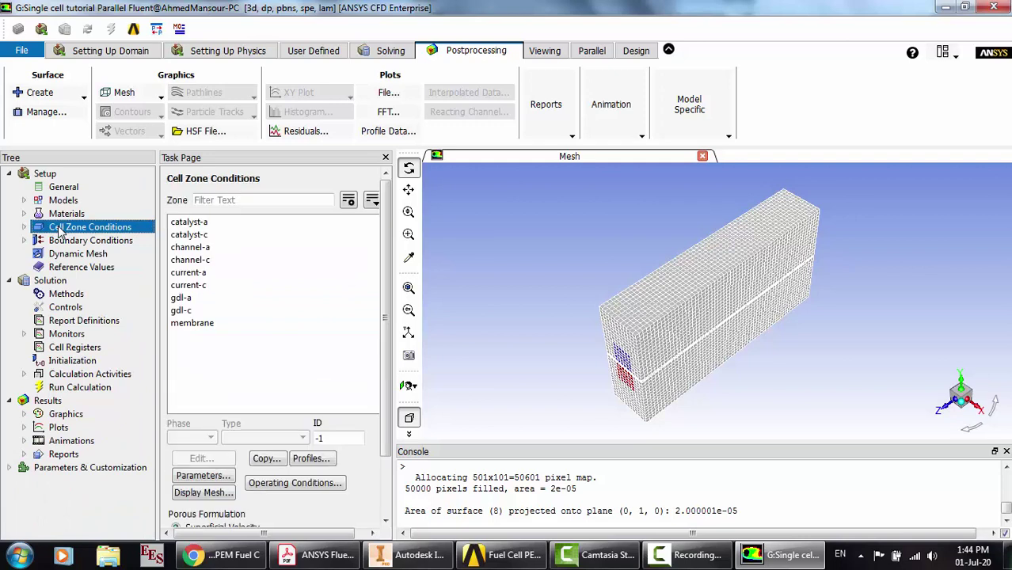
left_click(204, 223)
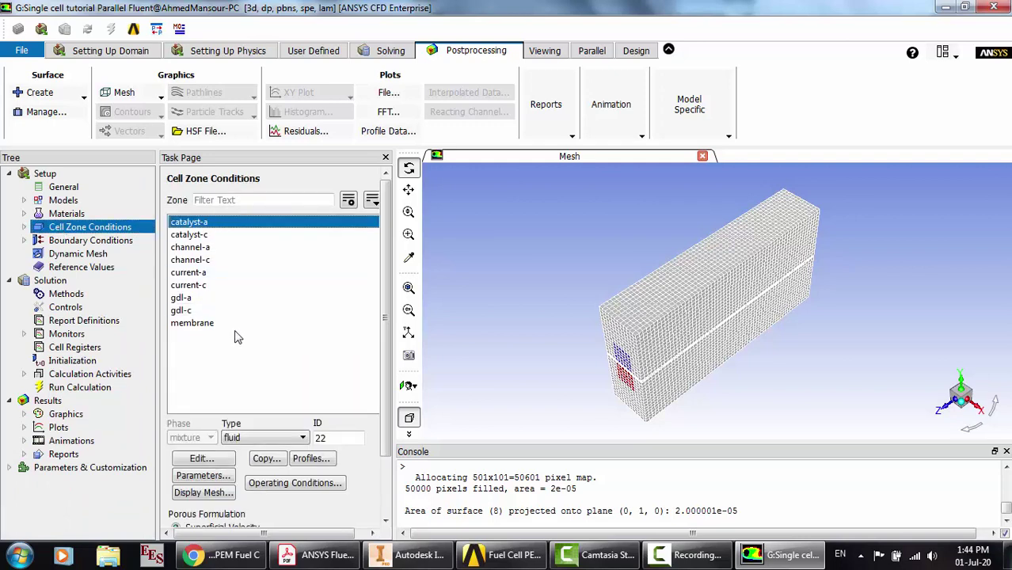
left_click(194, 234)
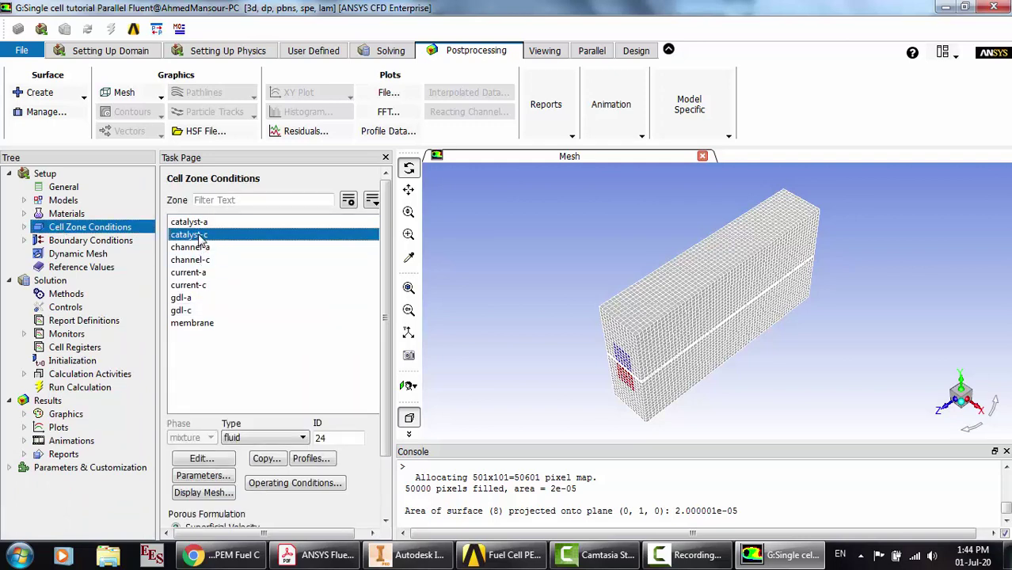
left_click(202, 249)
left_click(201, 260)
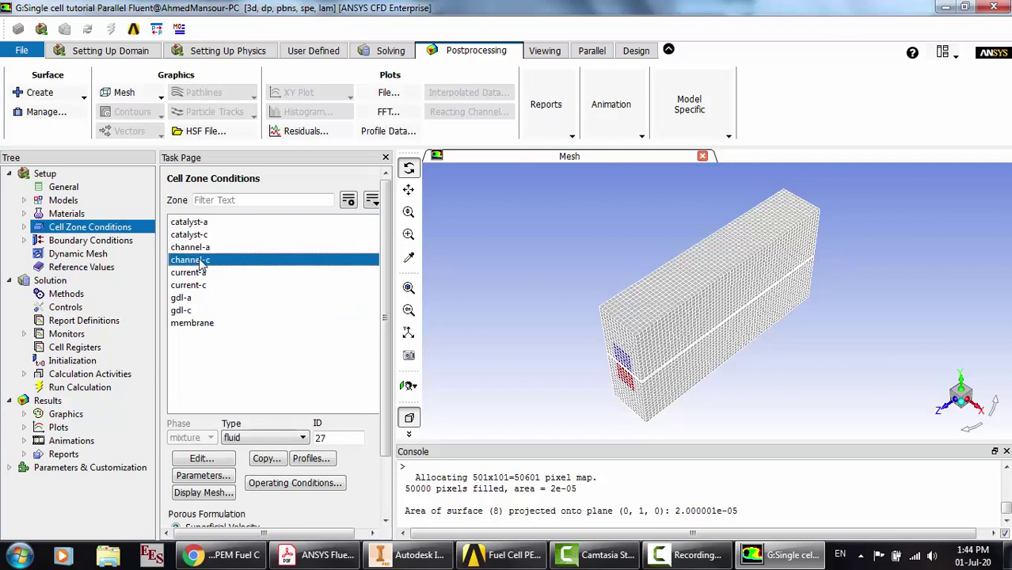
left_click(200, 272)
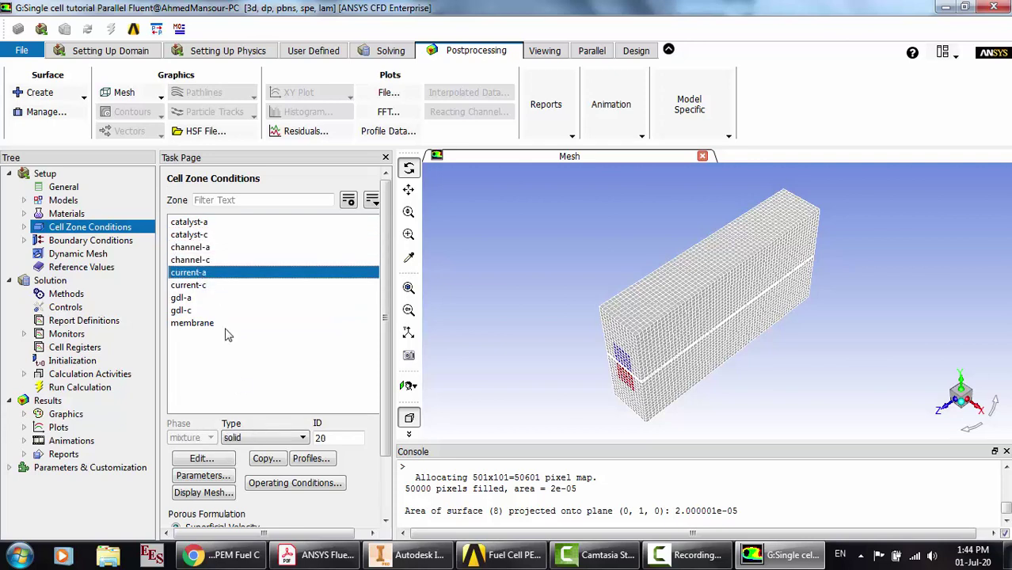
left_click(202, 285)
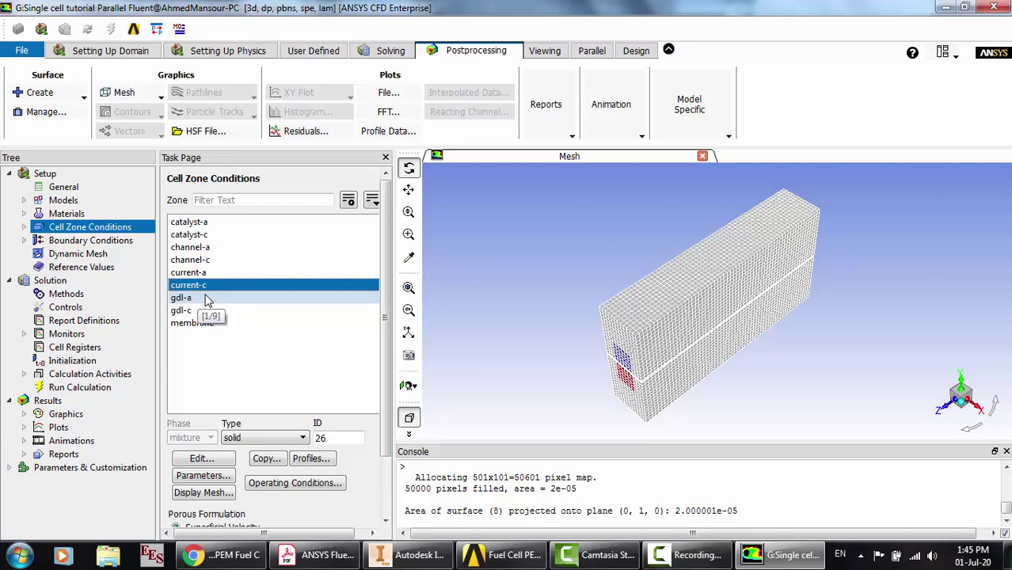
left_click(205, 299)
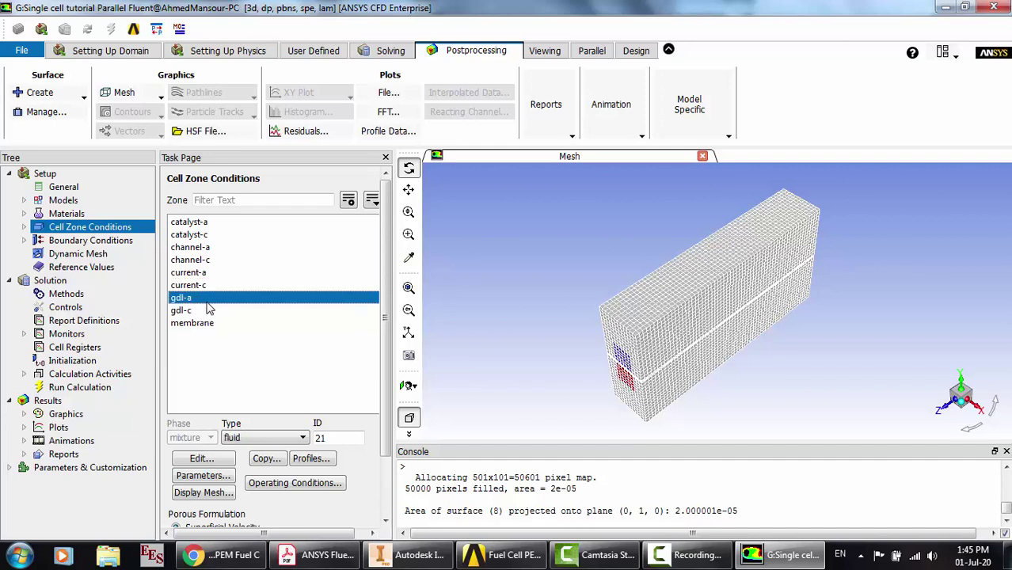
left_click(203, 322)
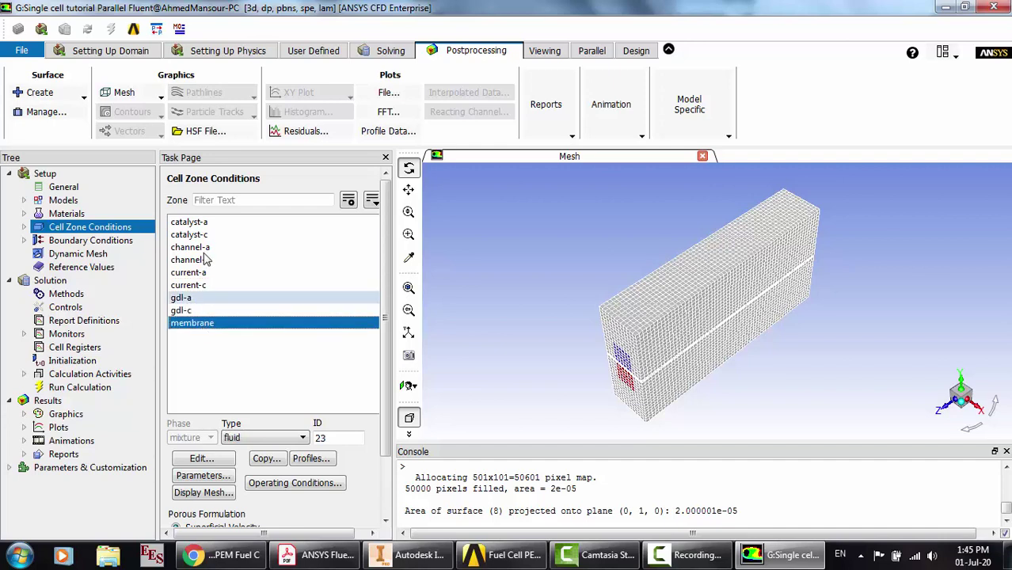
Open the conditions of the catalyst-a cell zone and check the fluid materials available for it
left_click(206, 224)
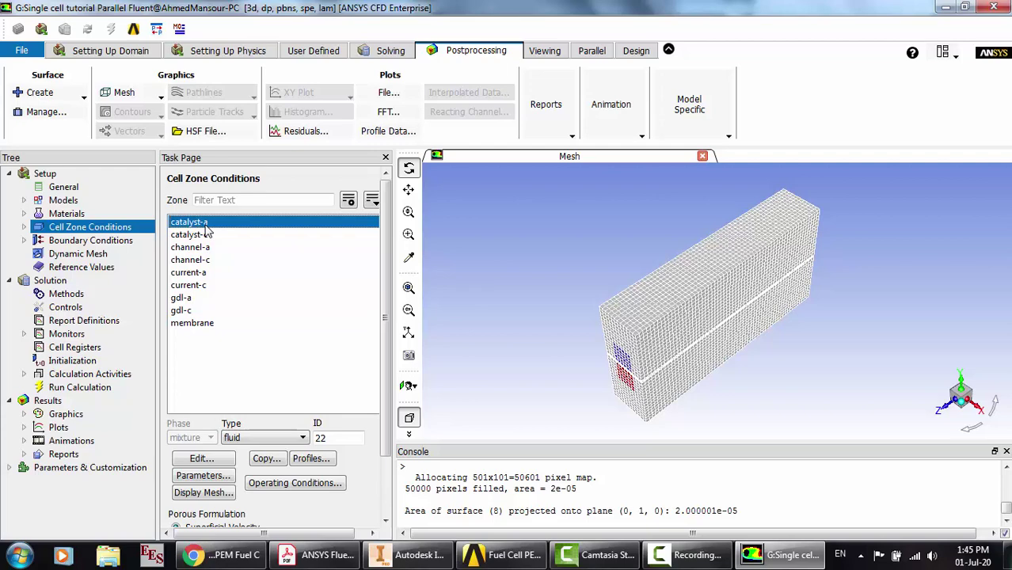
double_click(206, 230)
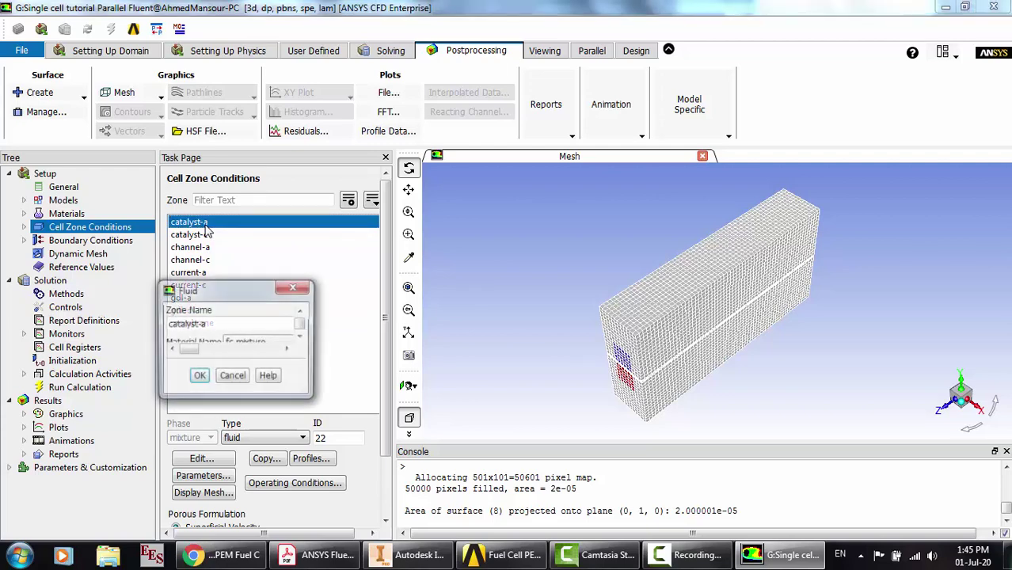
left_click_drag(260, 289, 285, 142)
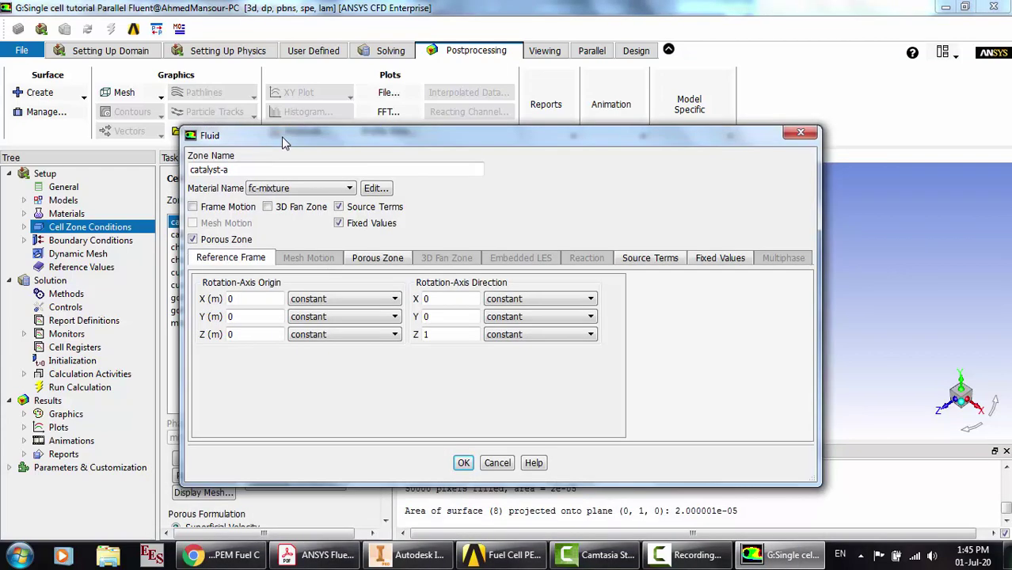
left_click(314, 193)
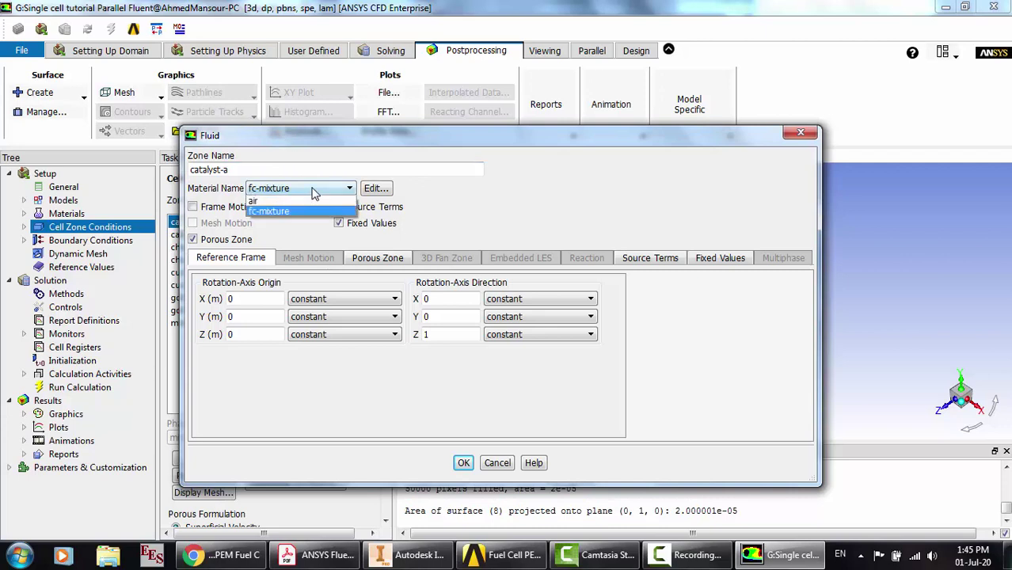
left_click(315, 193)
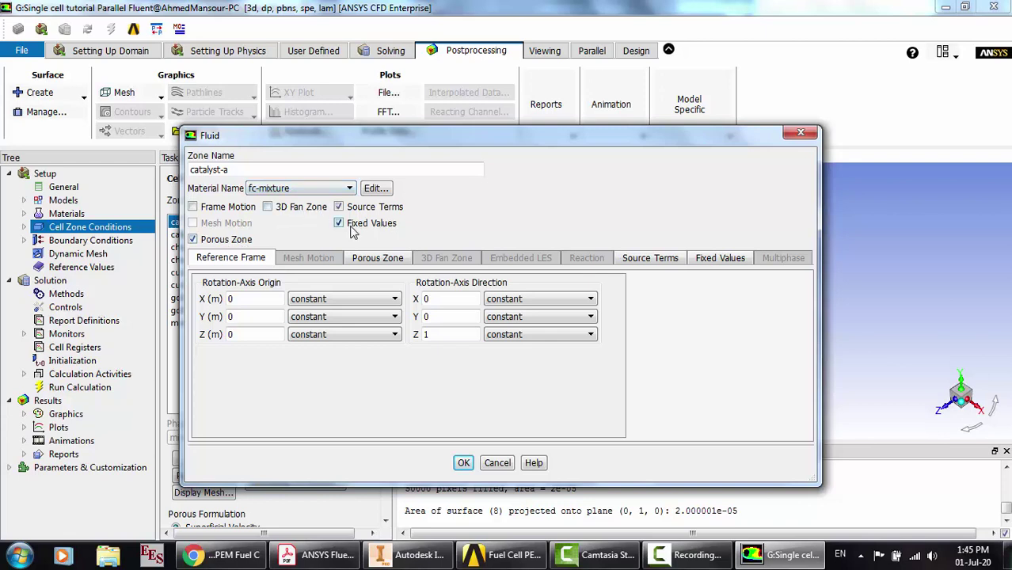
Review catalyst-a's porous zone settings, including direction vectors, viscous and inertial resistance, porosity and the solid material choices
left_click(378, 259)
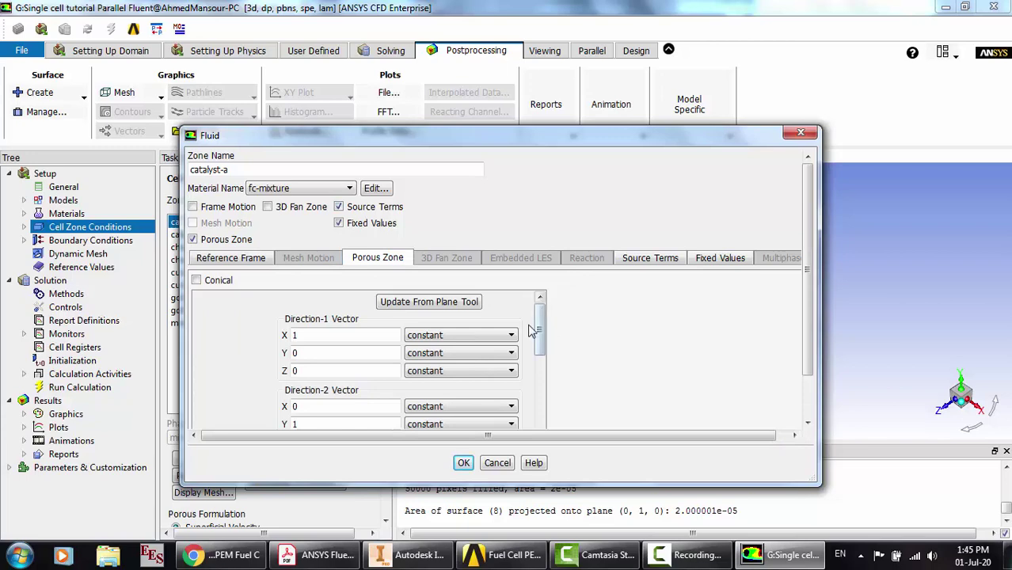
left_click_drag(545, 145, 541, 102)
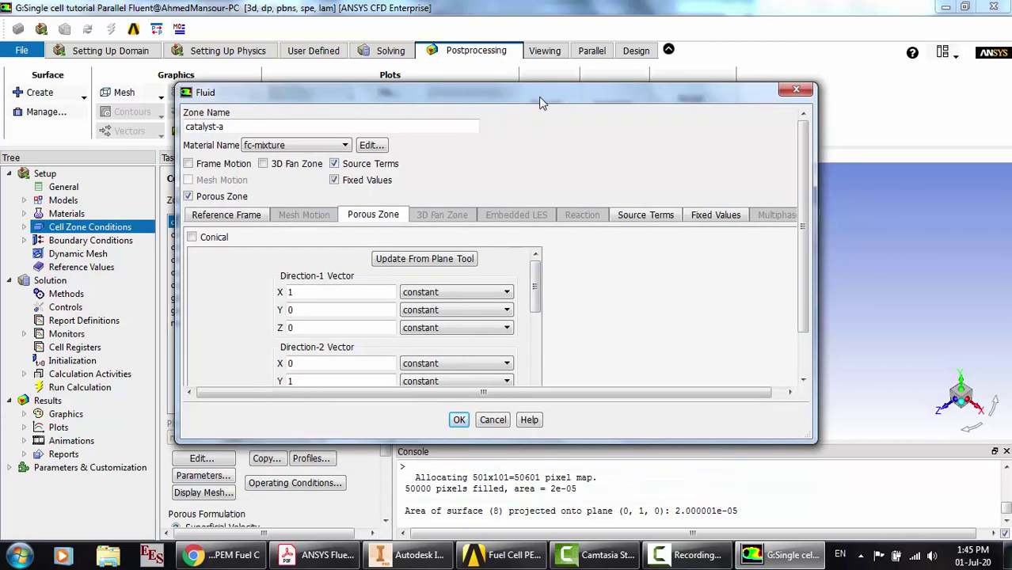
scroll(494, 273, "down", 1)
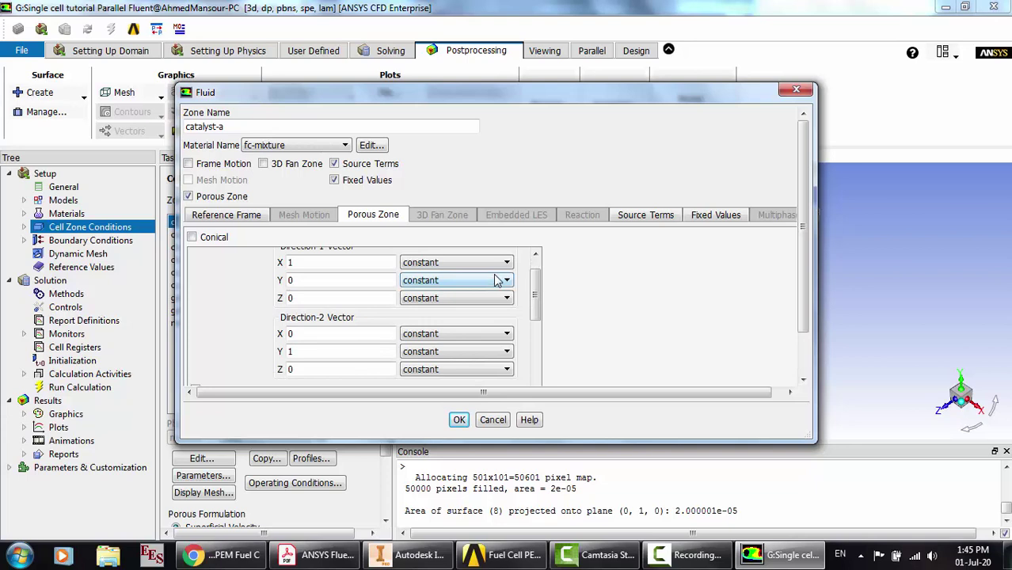
scroll(497, 279, "down", 3)
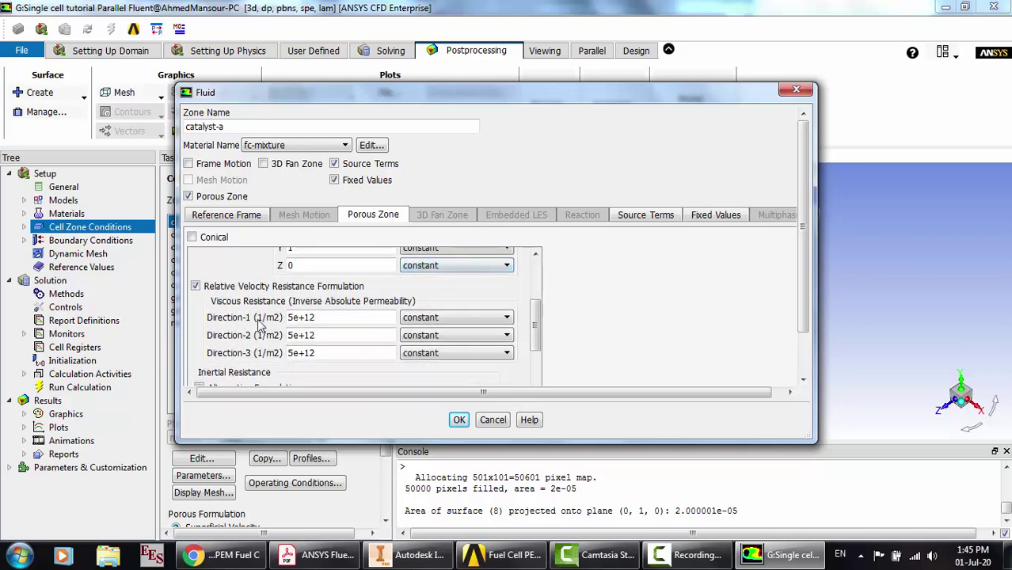
scroll(394, 320, "down", 3)
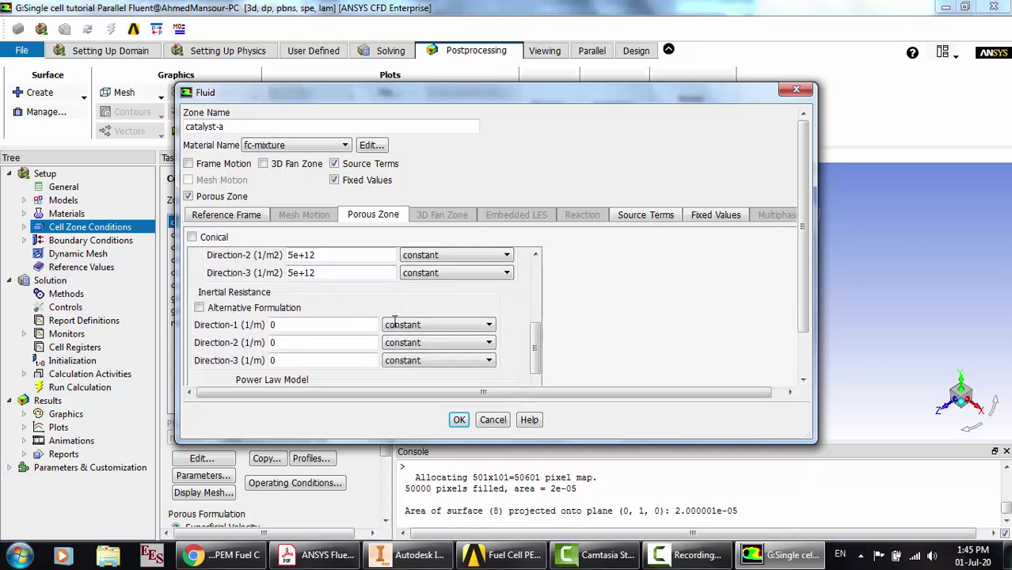
scroll(394, 320, "down", 3)
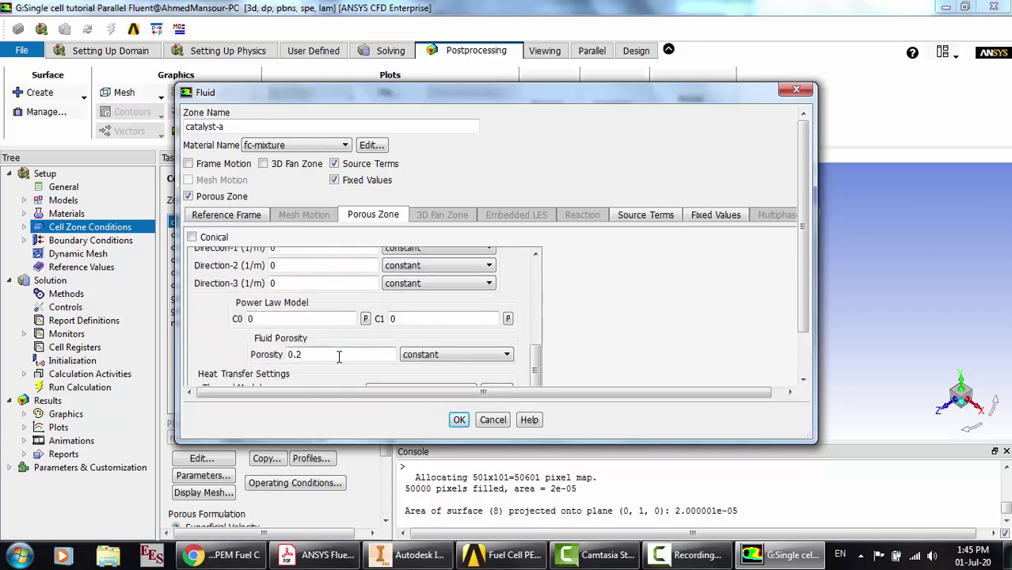
scroll(338, 357, "down", 2)
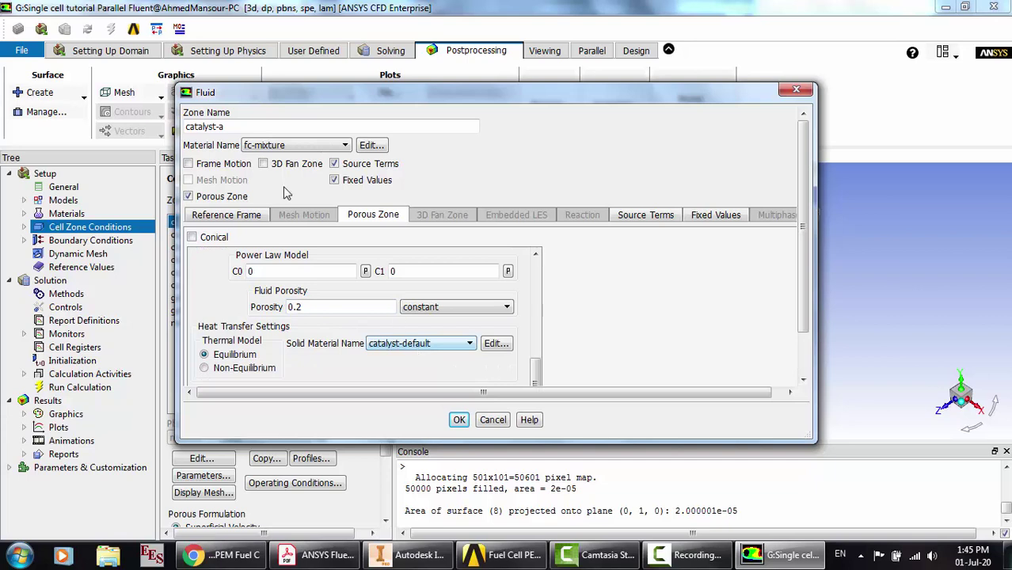
left_click(426, 345)
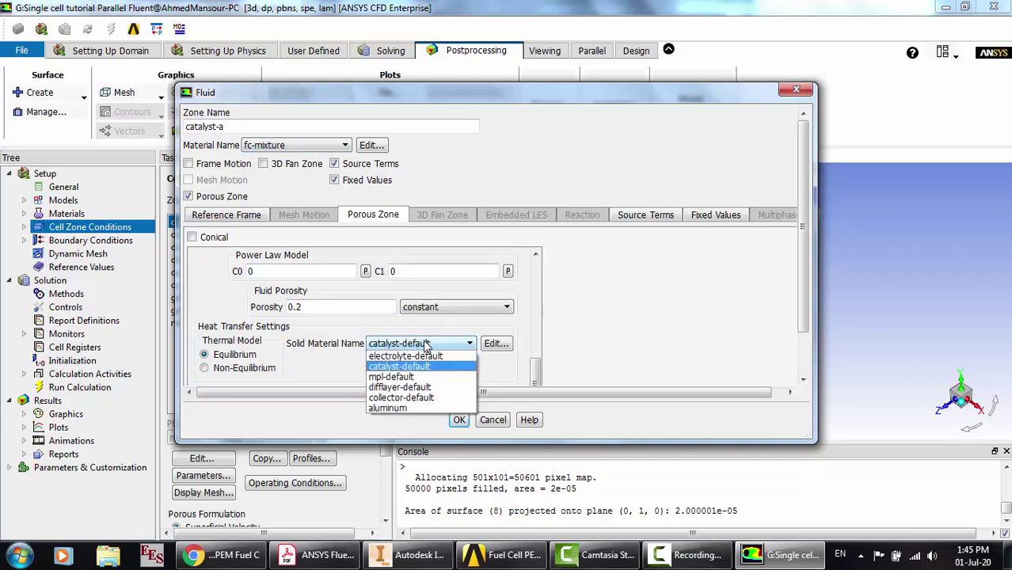
left_click(426, 345)
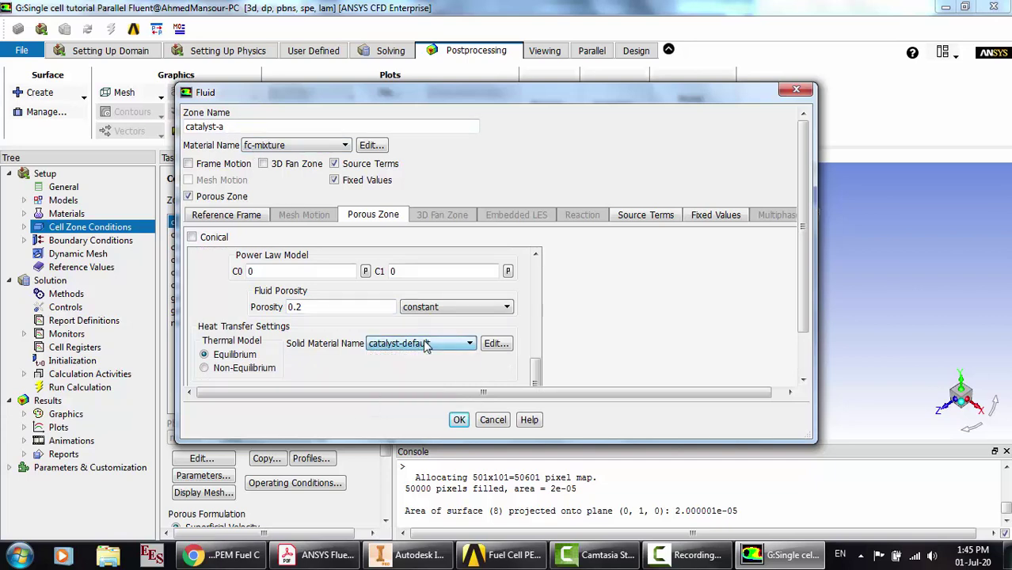
Review catalyst-a's source terms, inspecting the functions assigned to the h2 and mass sources without changing them
left_click(629, 219)
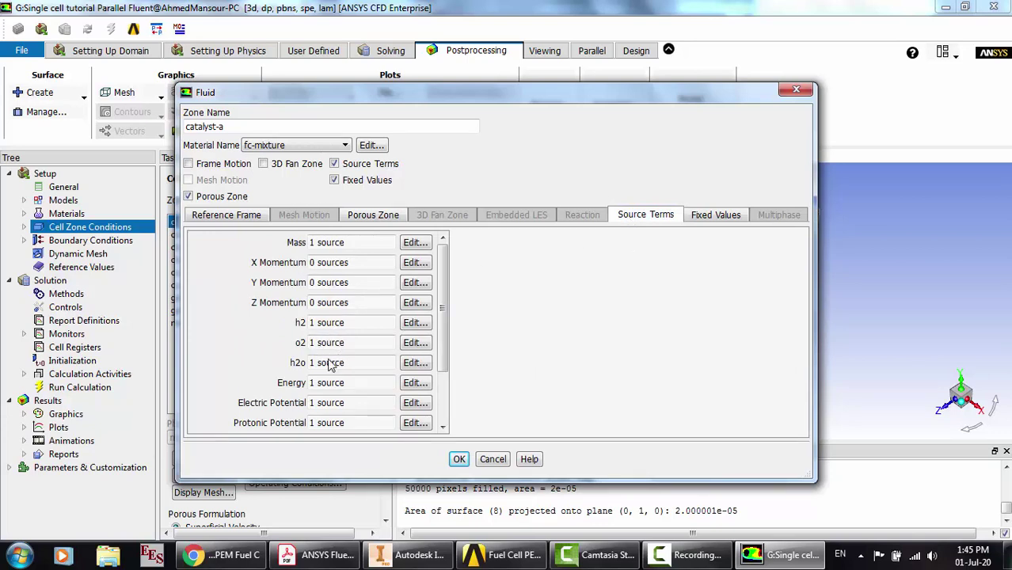
left_click(417, 324)
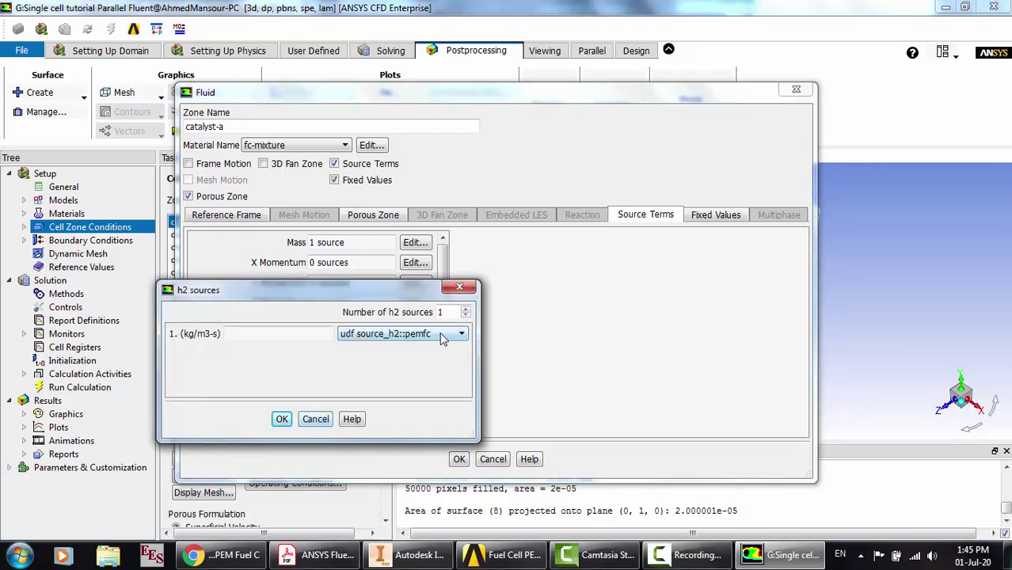
left_click(442, 337)
left_click(443, 337)
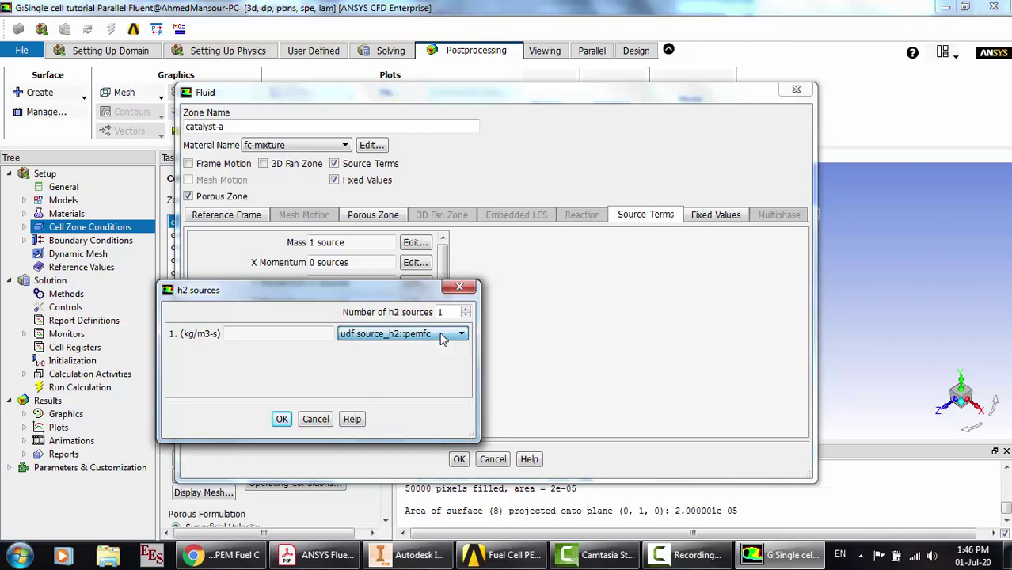
left_click(315, 419)
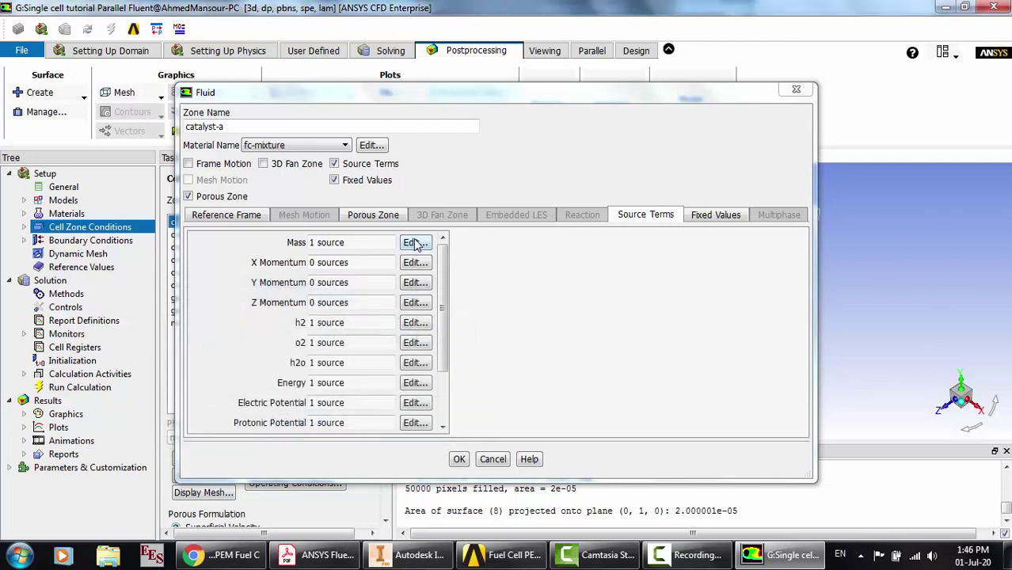
left_click(414, 243)
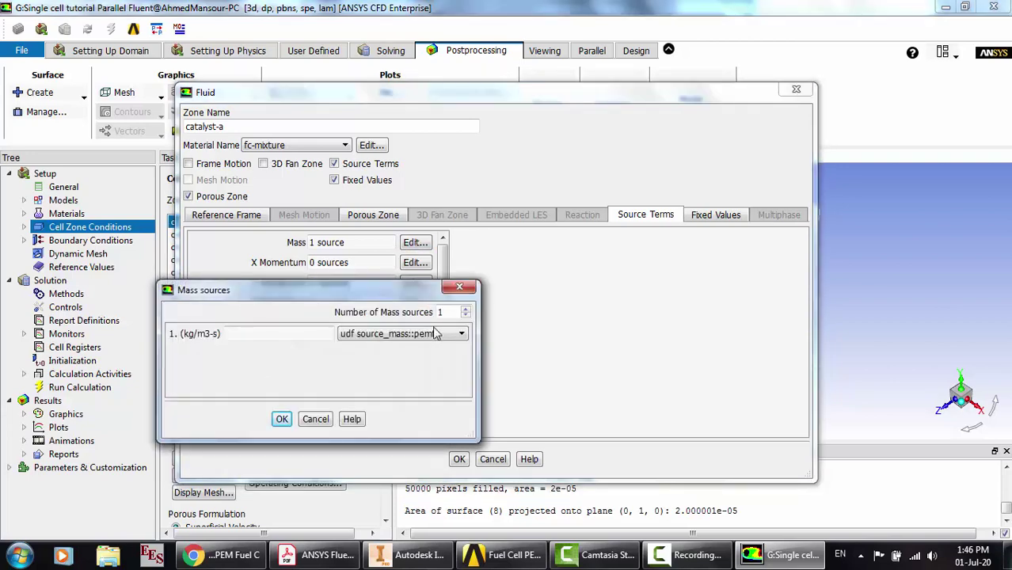
left_click(315, 418)
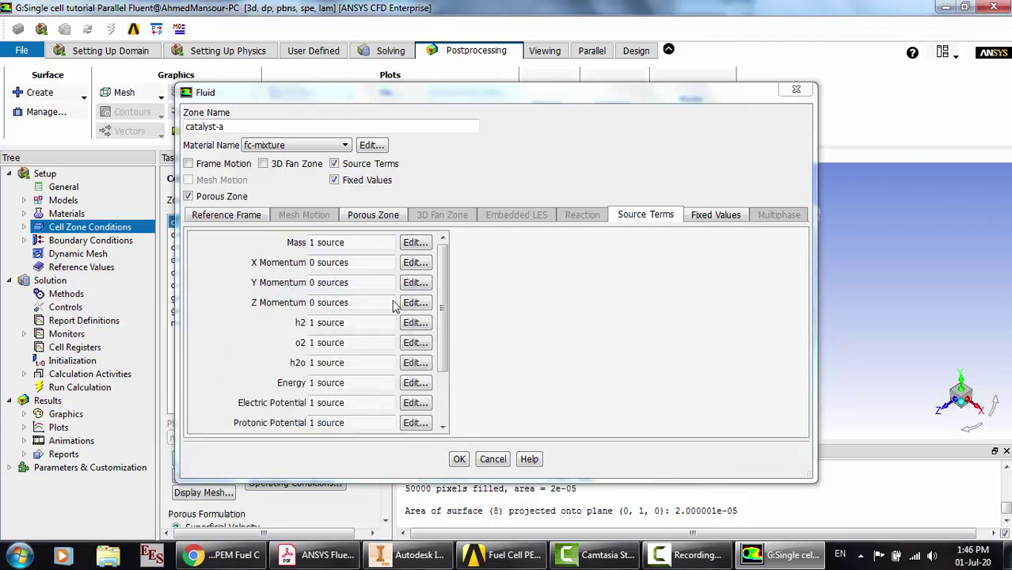
left_click_drag(444, 342, 446, 409)
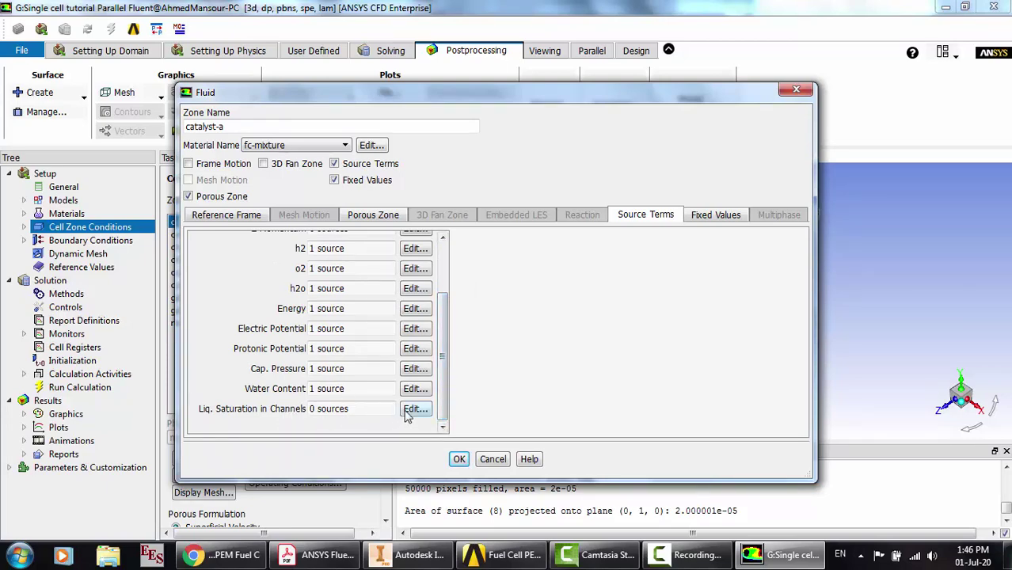
Review the fixed values of catalyst-a and confirm the zone's conditions
left_click(715, 214)
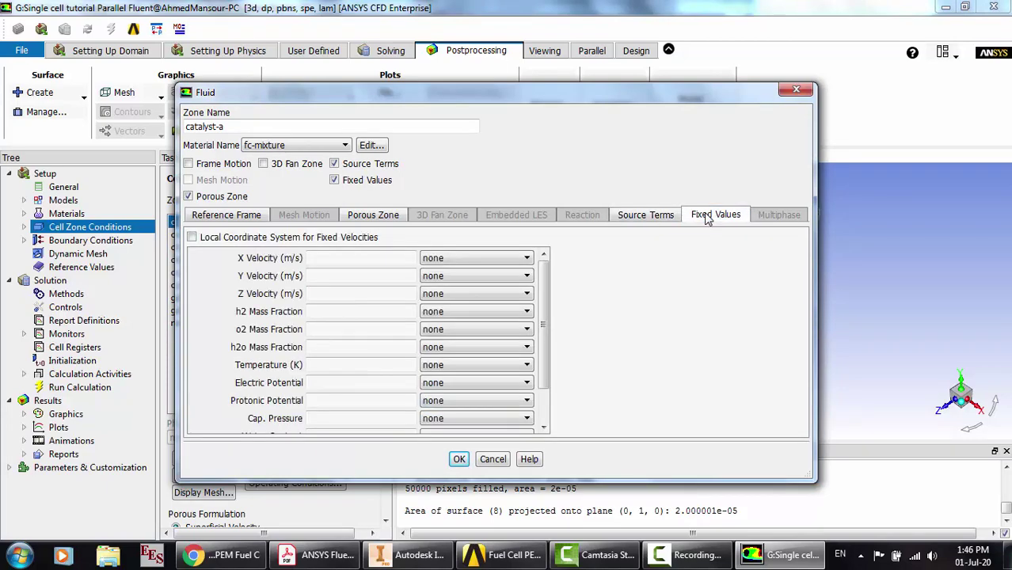
scroll(471, 308, "down", 1)
scroll(468, 307, "up", 2)
left_click(459, 461)
Review the porous zone settings, source terms and fixed values of the catalyst-c cell zone, and close it without changes
left_click(216, 236)
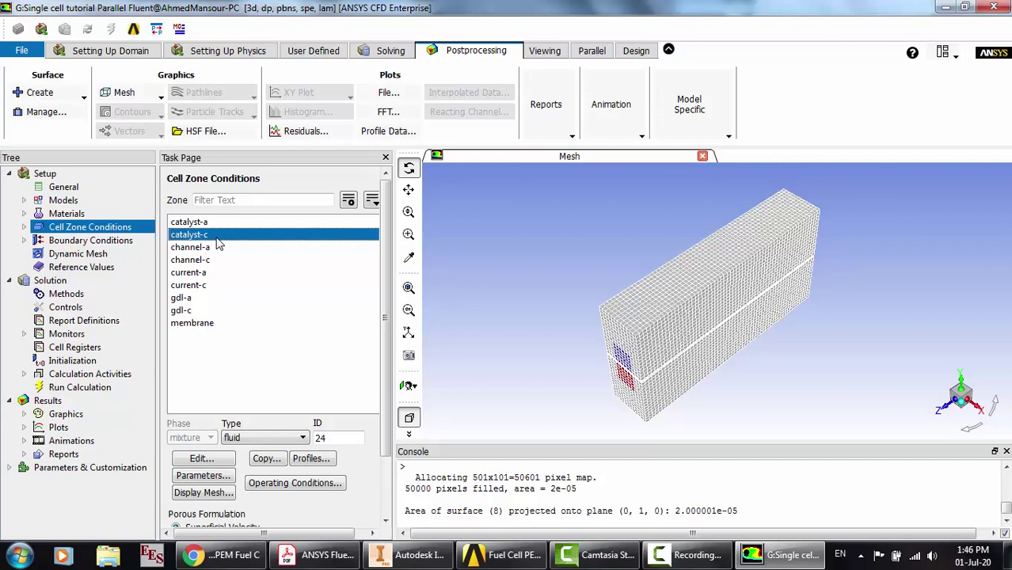
double_click(217, 237)
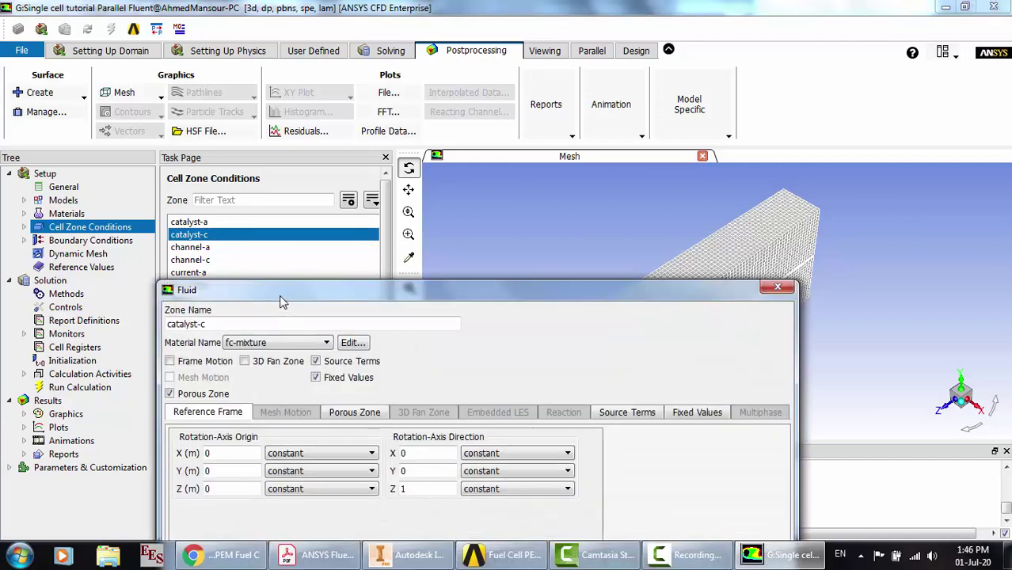
left_click_drag(285, 282, 291, 148)
left_click(371, 274)
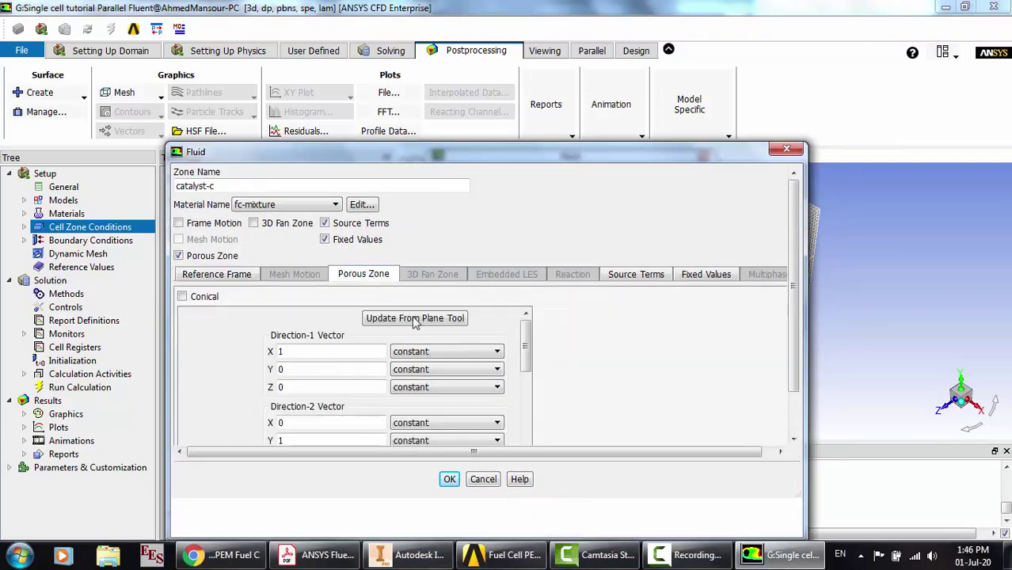
scroll(490, 411, "down", 3)
scroll(491, 411, "down", 5)
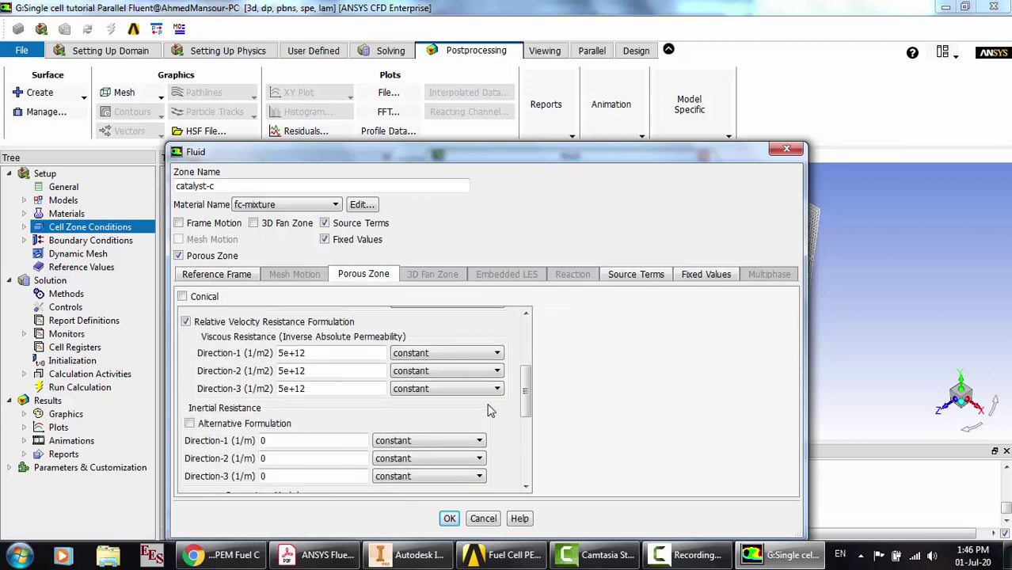
left_click(625, 274)
scroll(413, 383, "down", 3)
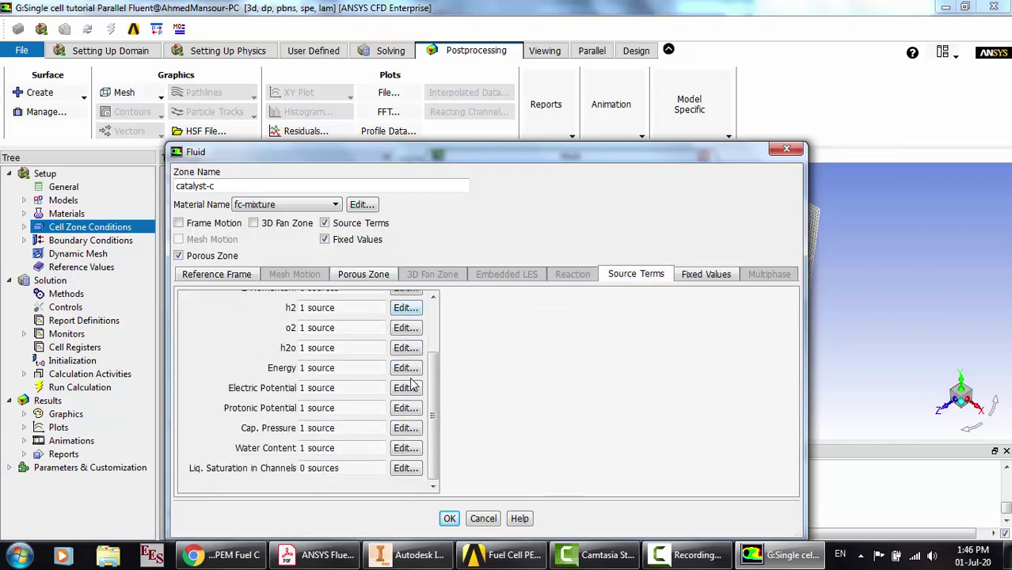
left_click(703, 275)
scroll(443, 356, "down", 3)
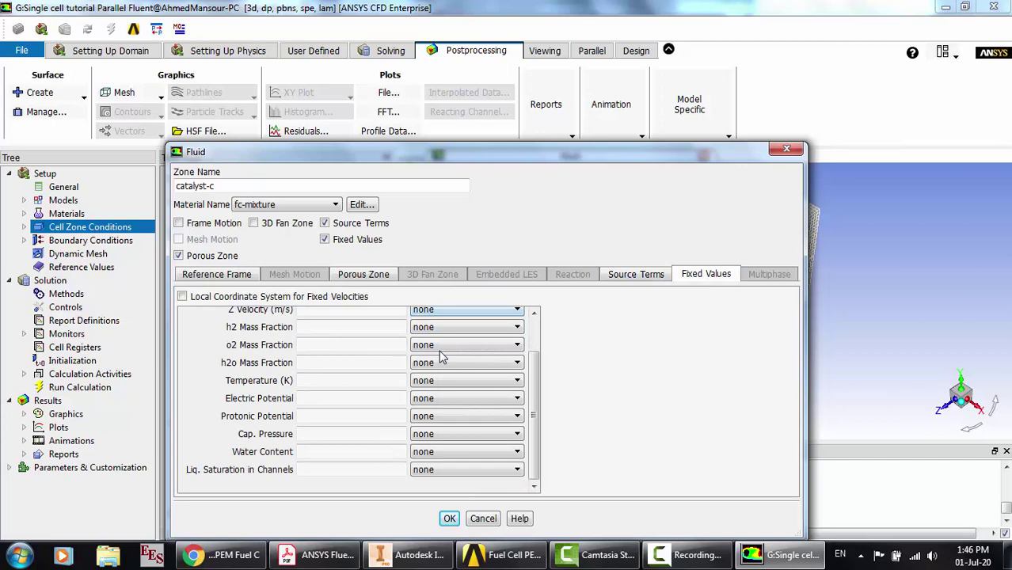
left_click(483, 518)
Review the source terms and fixed values of the channel-a cell zone, including water content, and close it without changes
left_click(216, 248)
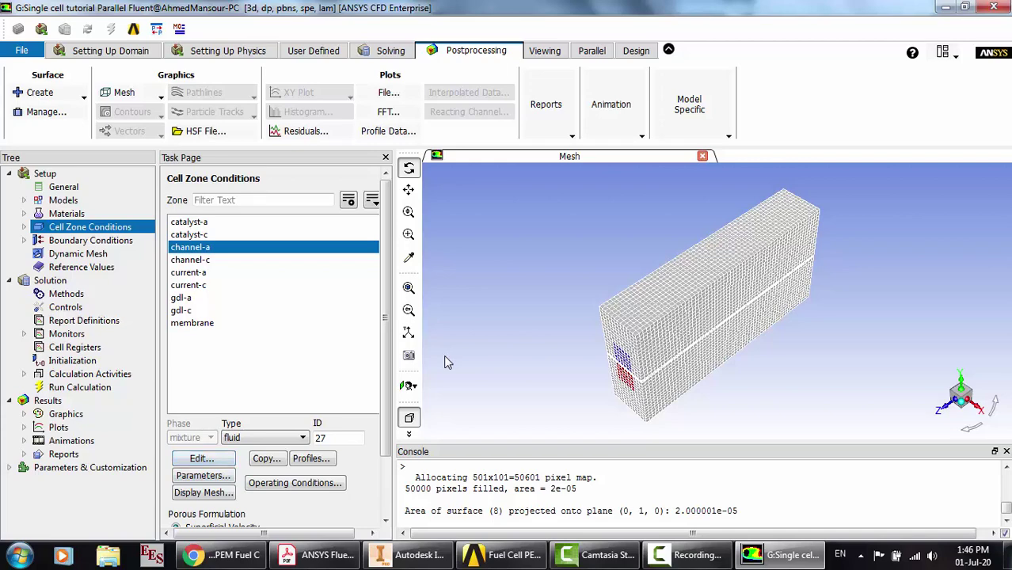
left_click(201, 458)
left_click_drag(353, 219, 345, 136)
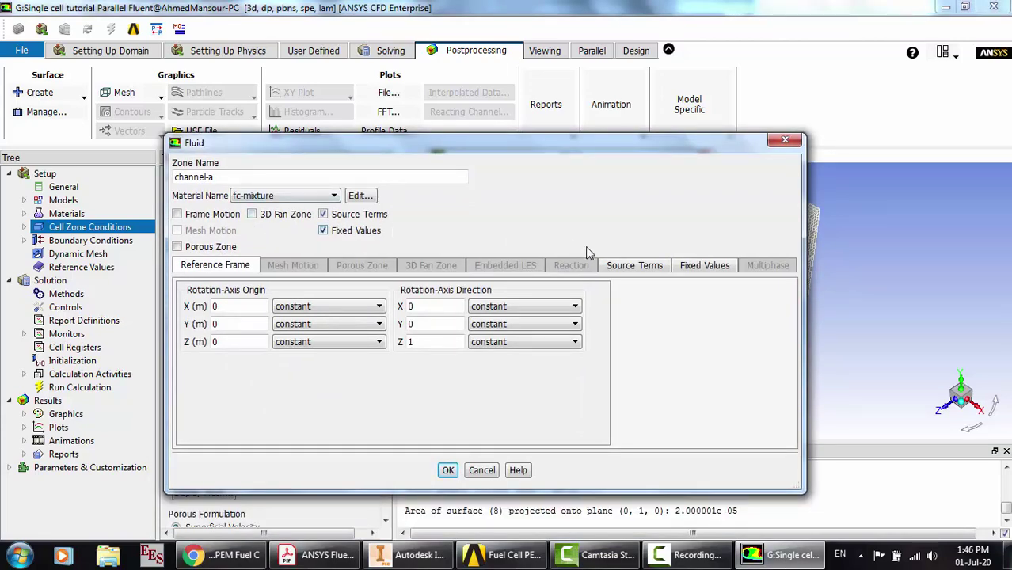
left_click(644, 267)
scroll(340, 369, "down", 3)
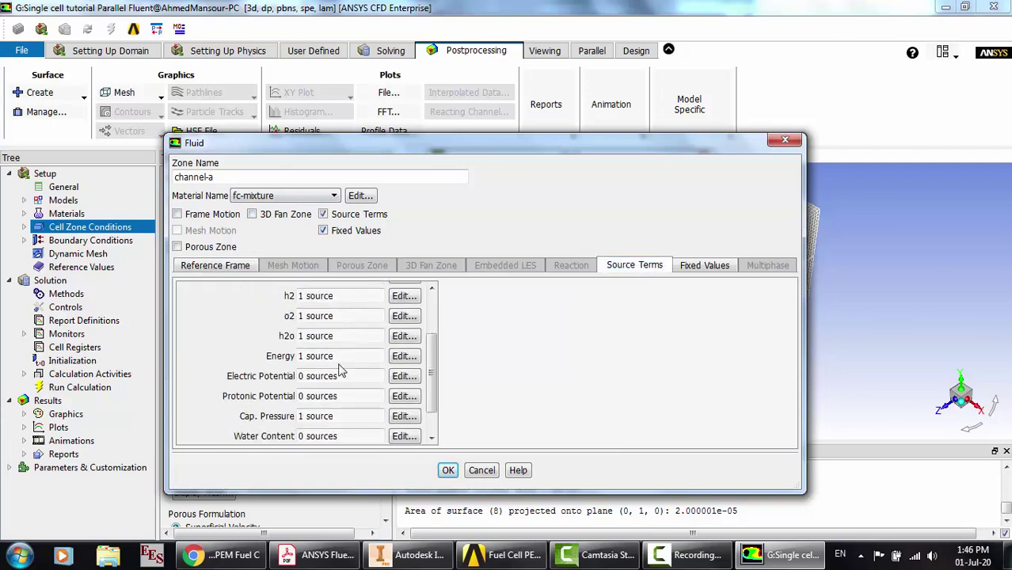
left_click(702, 266)
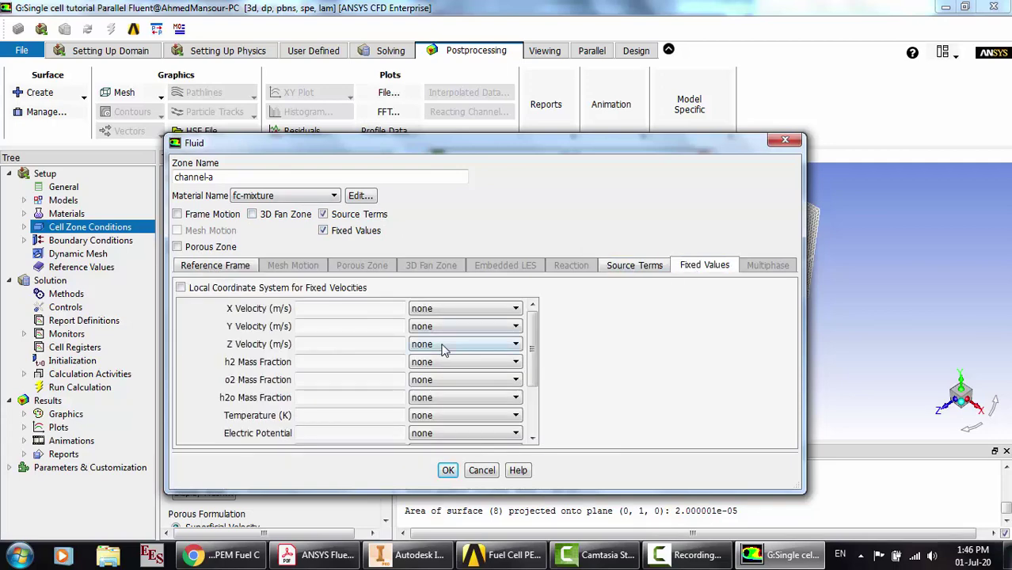
scroll(445, 346, "down", 5)
left_click(343, 409)
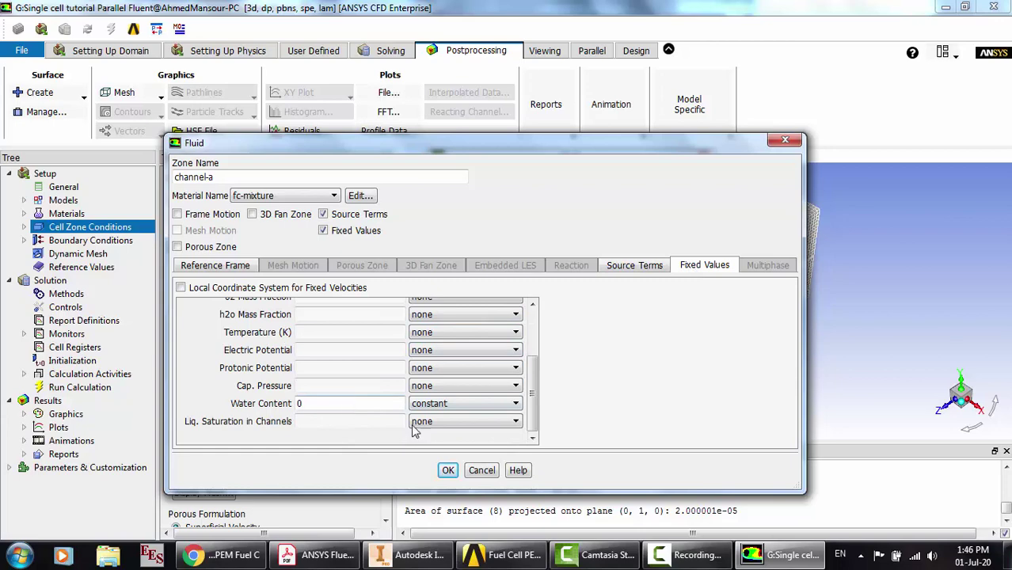
left_click(481, 470)
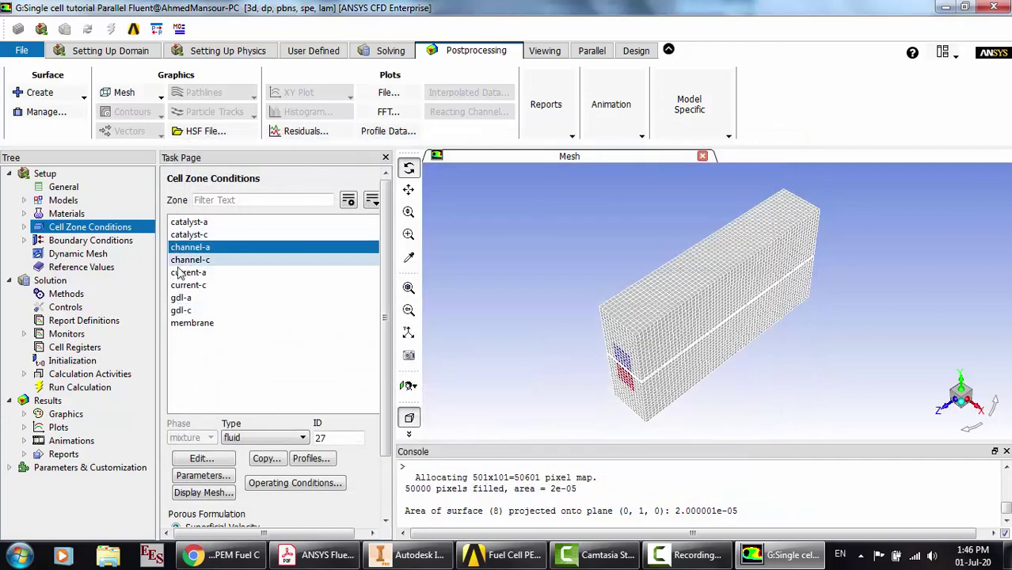
Review the source terms and fixed values of the current-a cell zone, and close it without changes
left_click(182, 272)
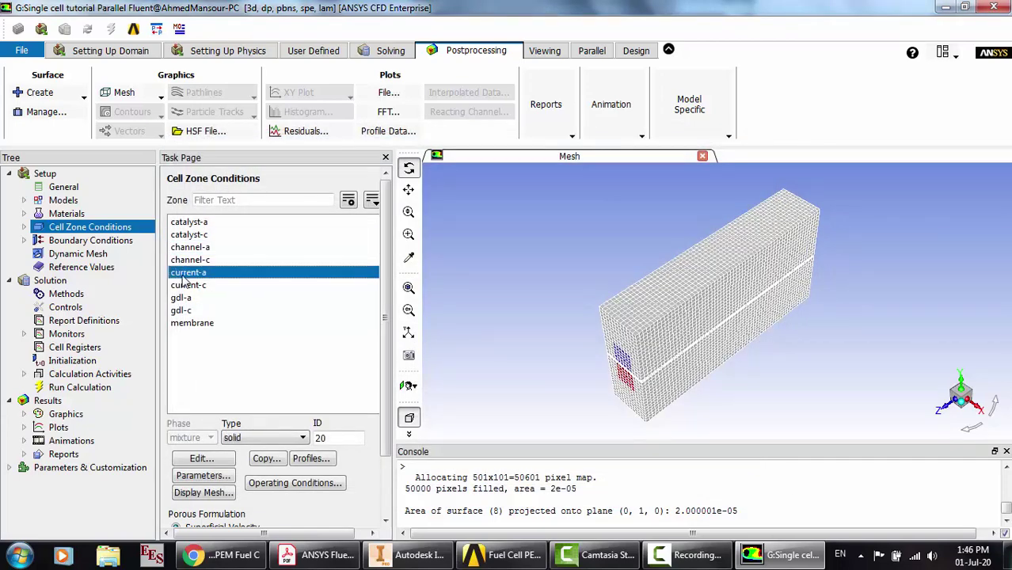
left_click(207, 461)
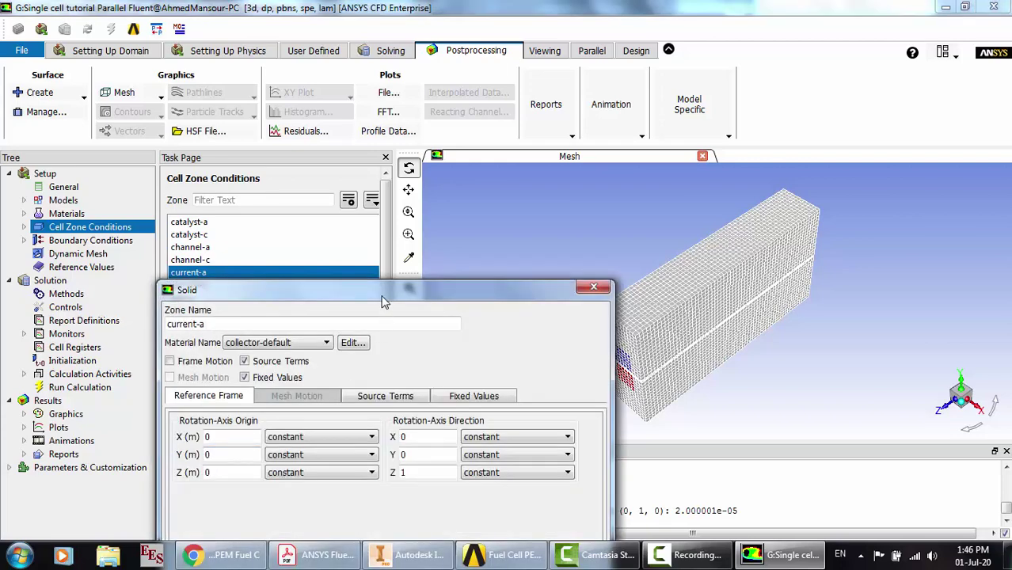
left_click_drag(383, 300, 399, 140)
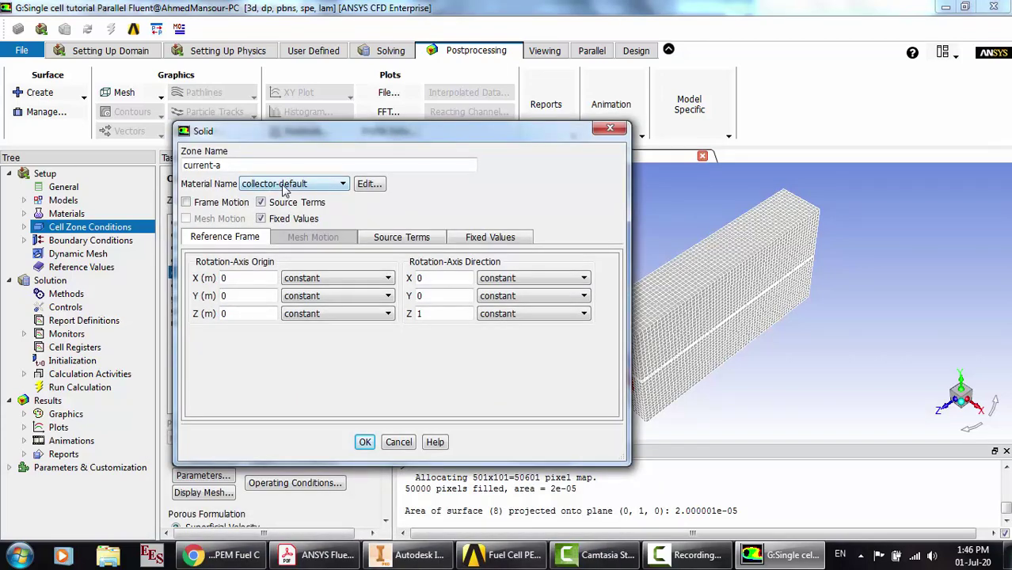
left_click(387, 239)
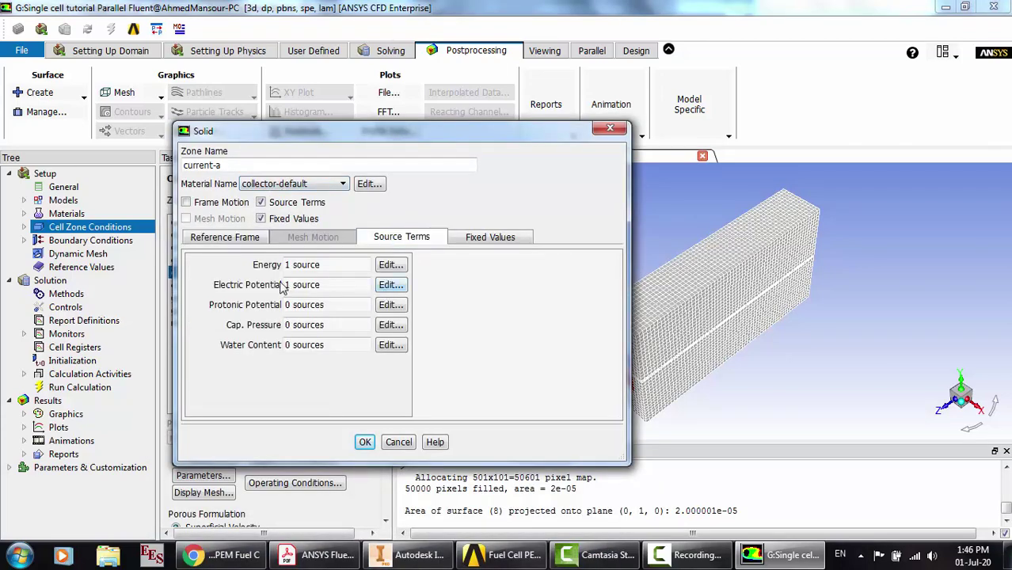
left_click(485, 237)
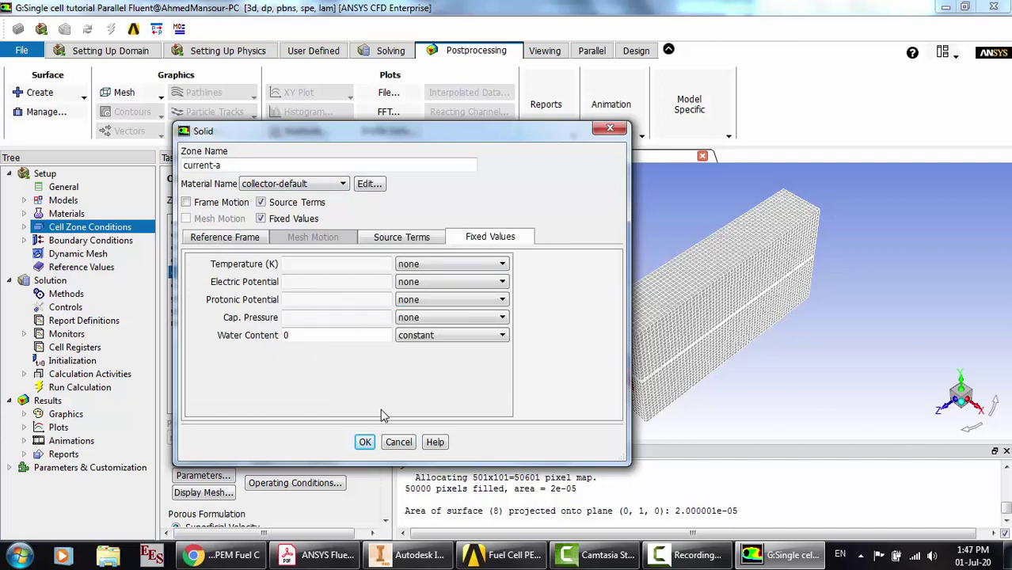
left_click(397, 441)
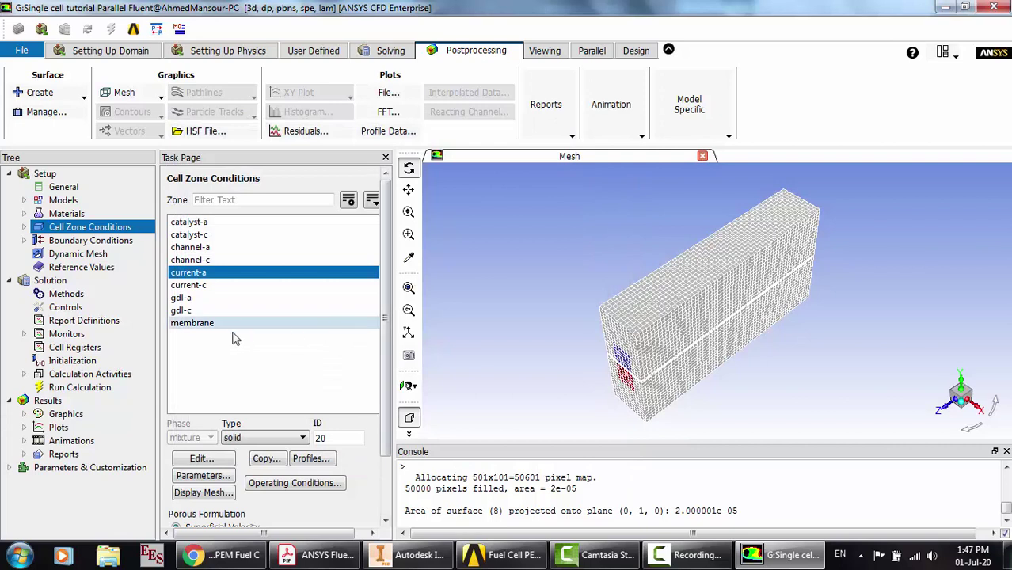
Review the porous zone settings, source terms and fixed values of the membrane cell zone, and close it without changes
left_click(222, 324)
left_click(206, 308)
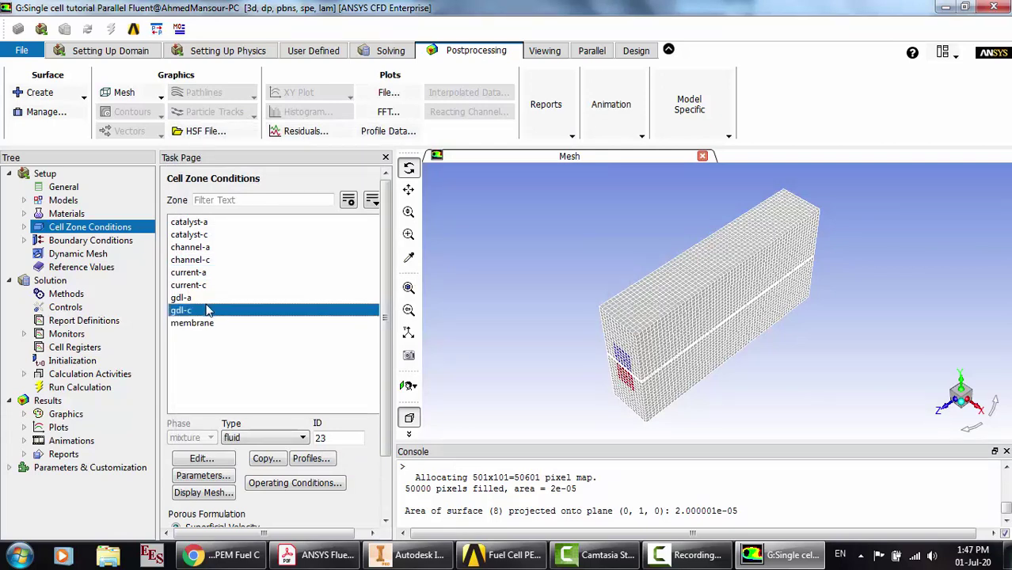
left_click(201, 323)
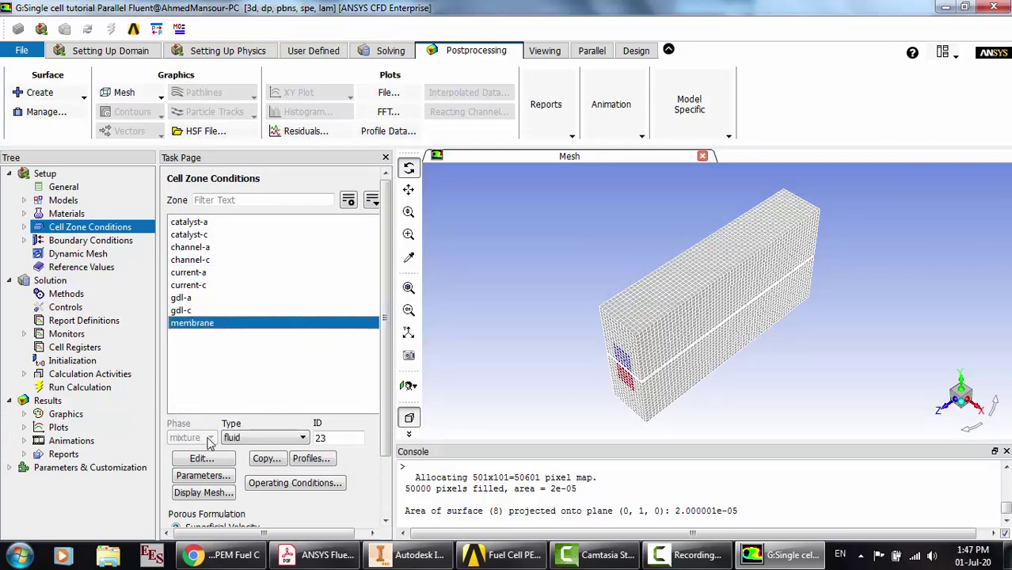
left_click(200, 459)
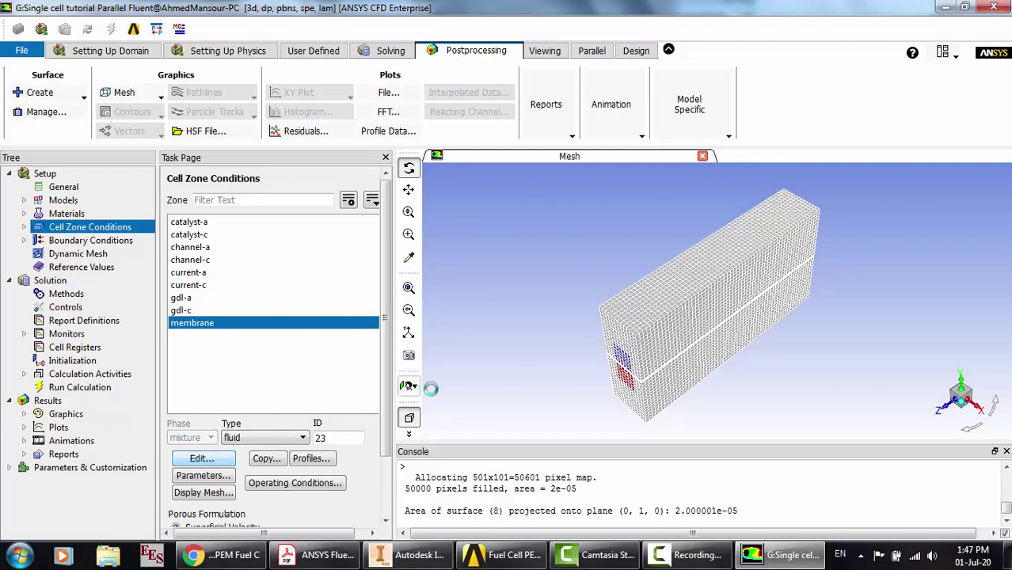
left_click_drag(346, 297, 324, 182)
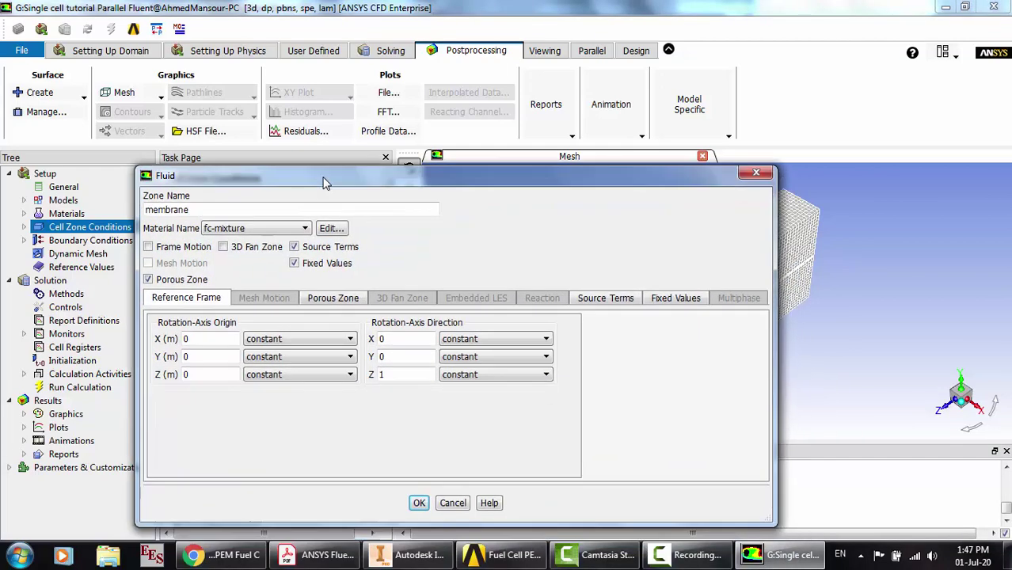
left_click(332, 301)
scroll(403, 378, "down", 5)
scroll(410, 382, "down", 5)
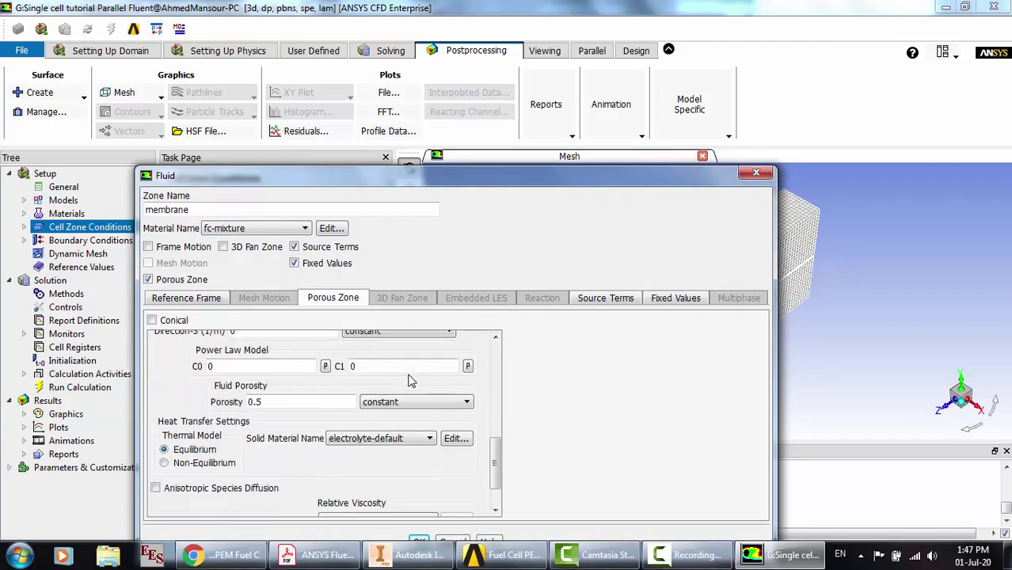
left_click(633, 299)
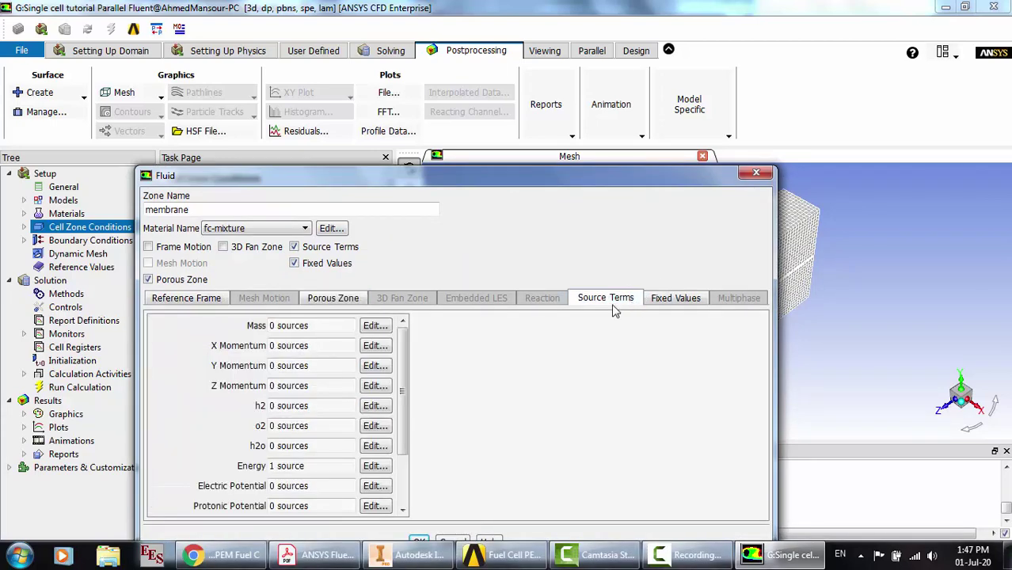
scroll(616, 310, "down", 3)
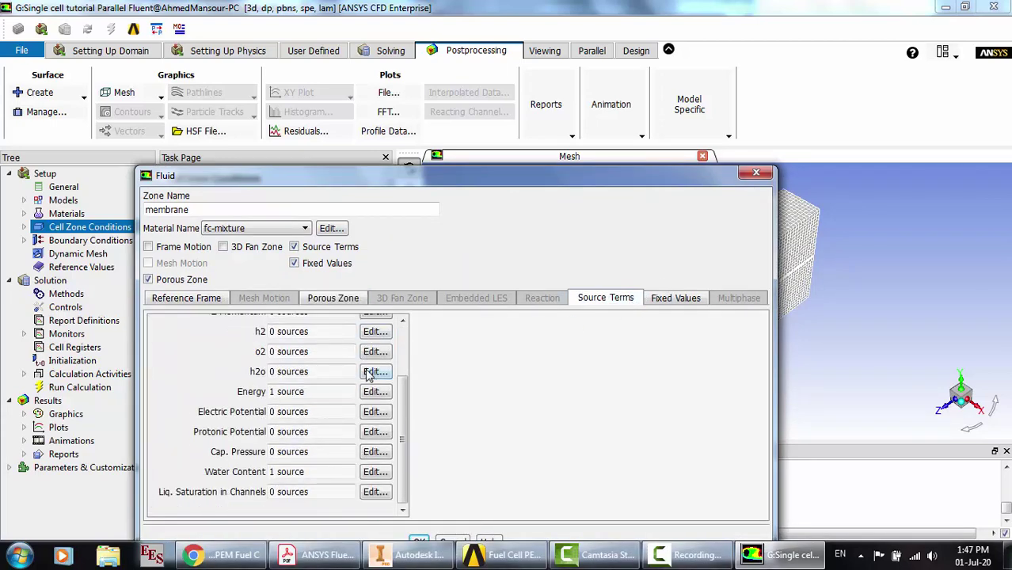
left_click(695, 300)
left_click(754, 176)
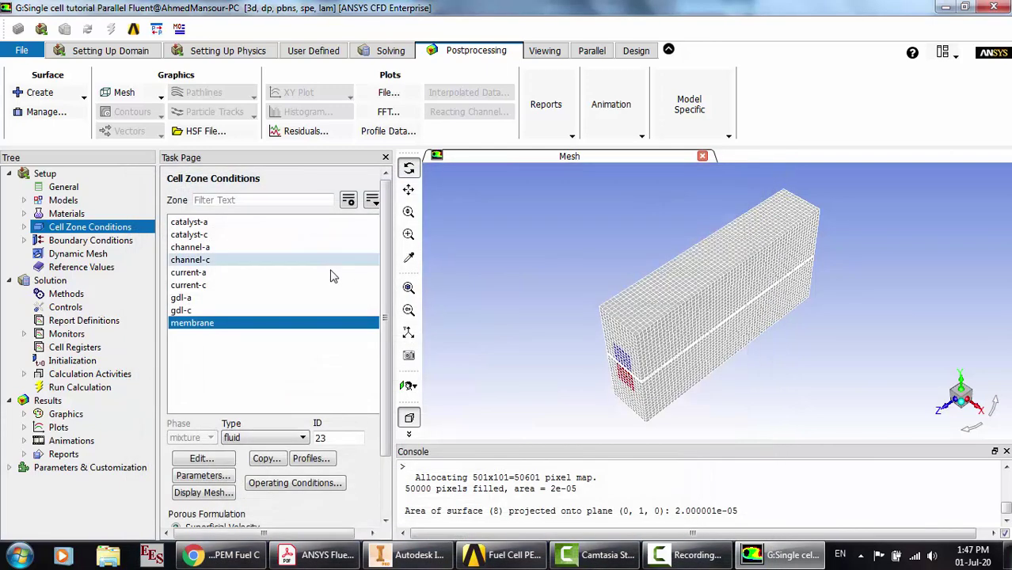
Review the porous zone settings, source terms and fixed values of the gdl-a cell zone, and close it without changes
left_click(200, 299)
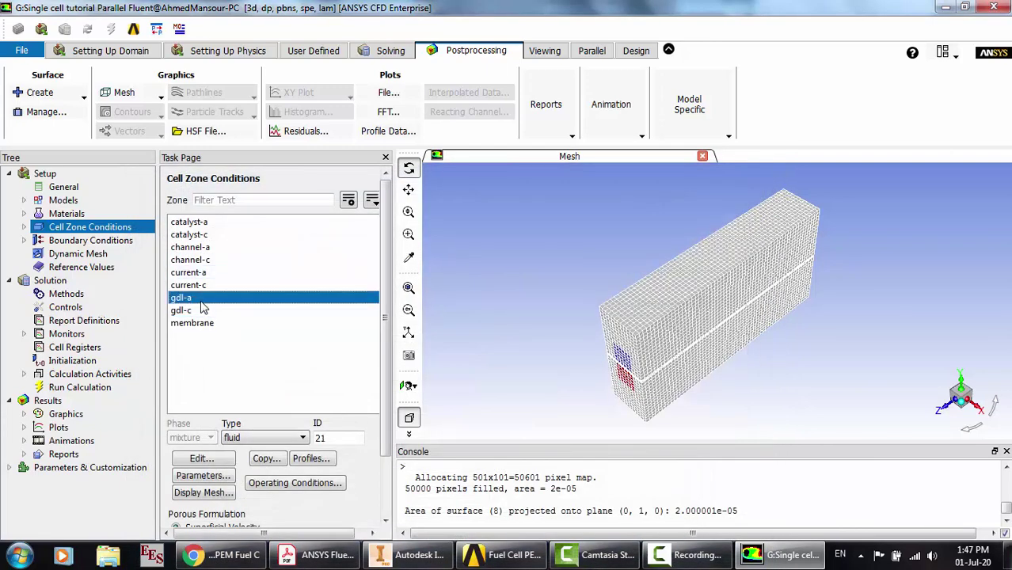
double_click(200, 300)
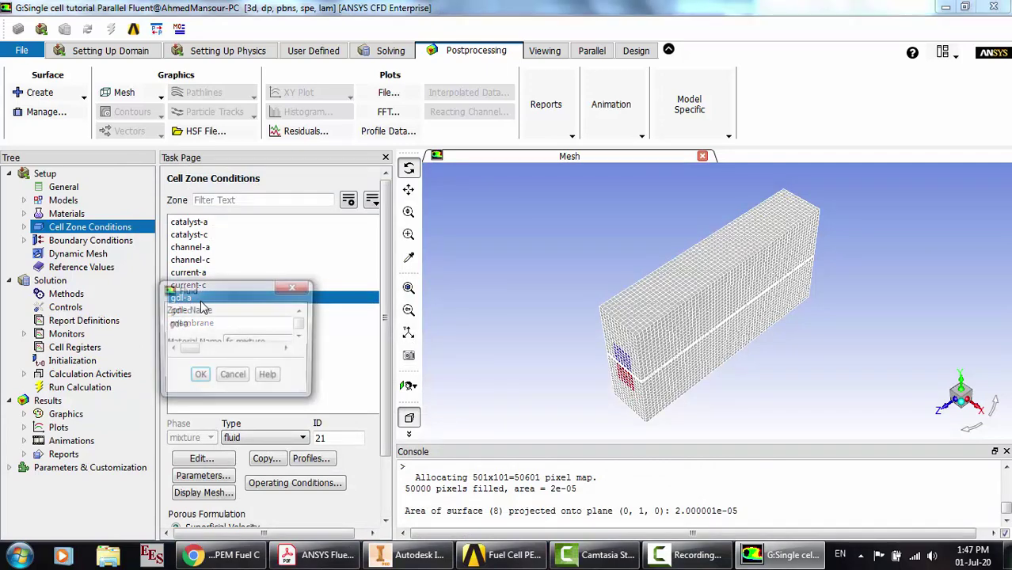
left_click_drag(267, 295, 271, 201)
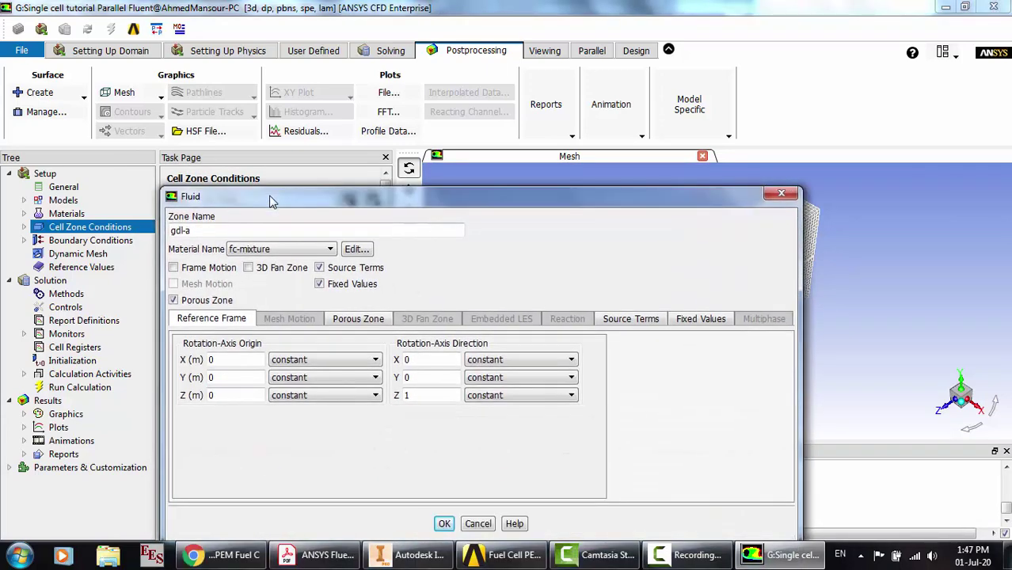
left_click(356, 318)
scroll(407, 376, "down", 3)
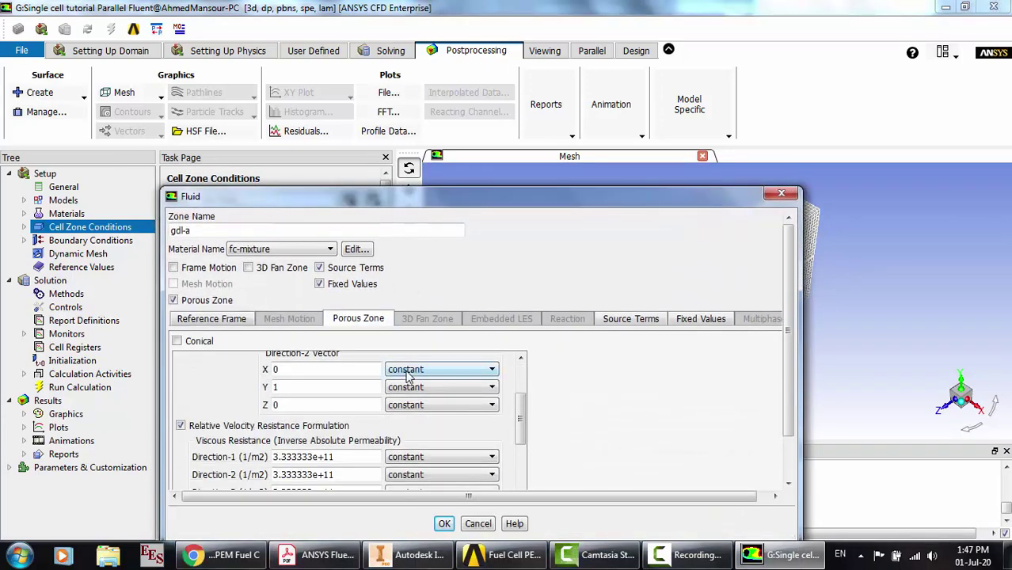
scroll(408, 376, "down", 8)
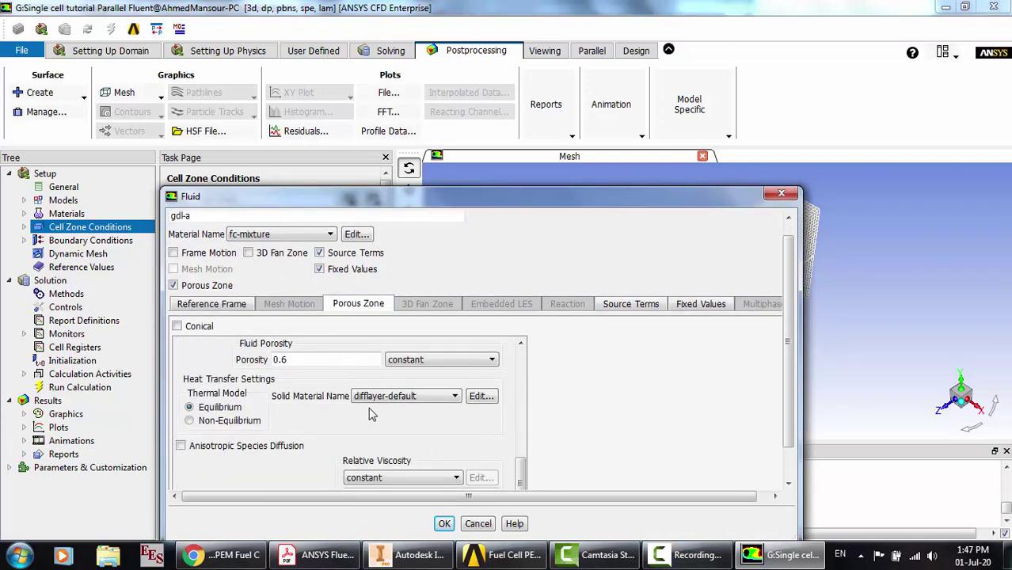
left_click(631, 304)
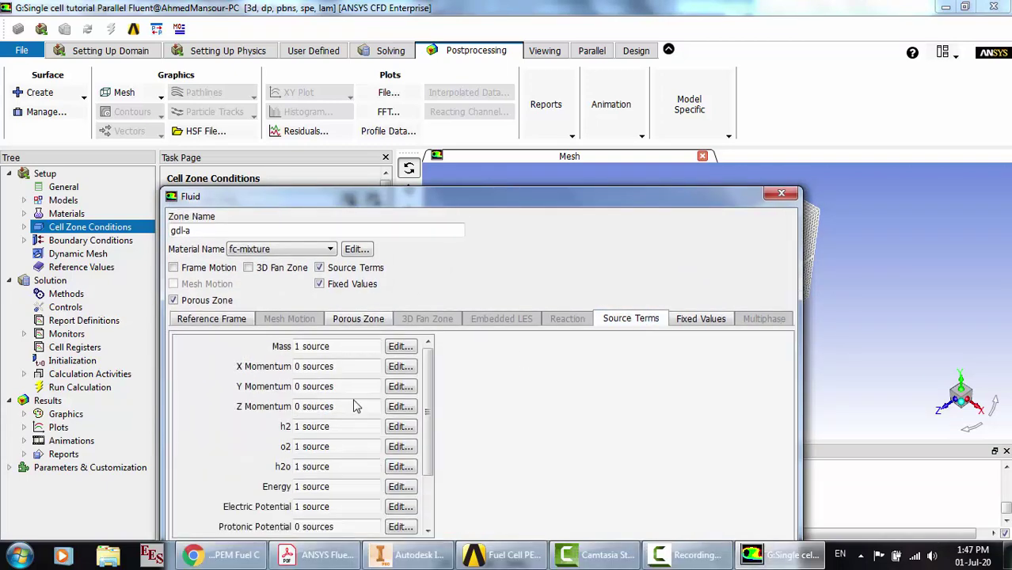
scroll(356, 407, "down", 4)
left_click(677, 319)
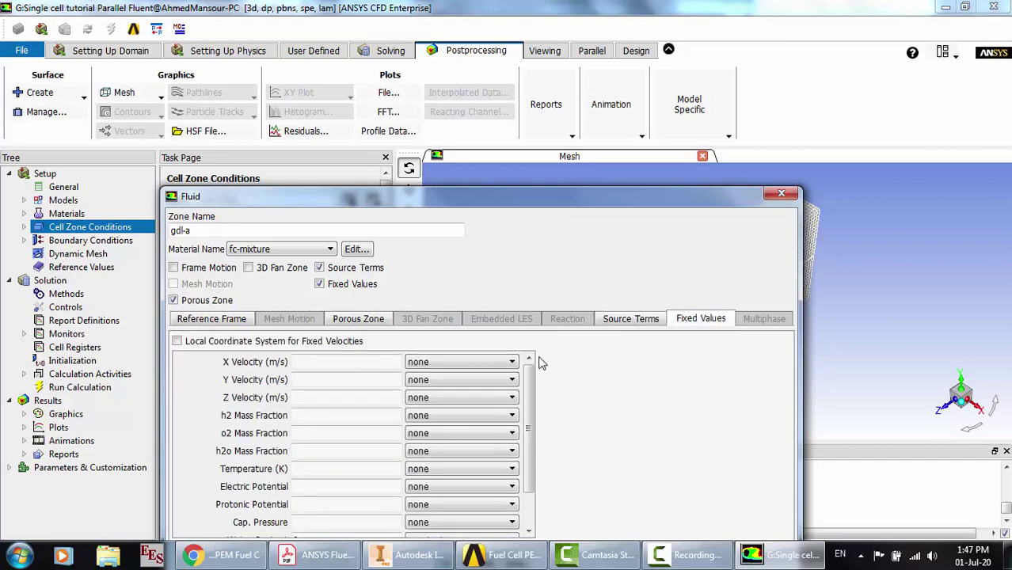
scroll(540, 362, "down", 2)
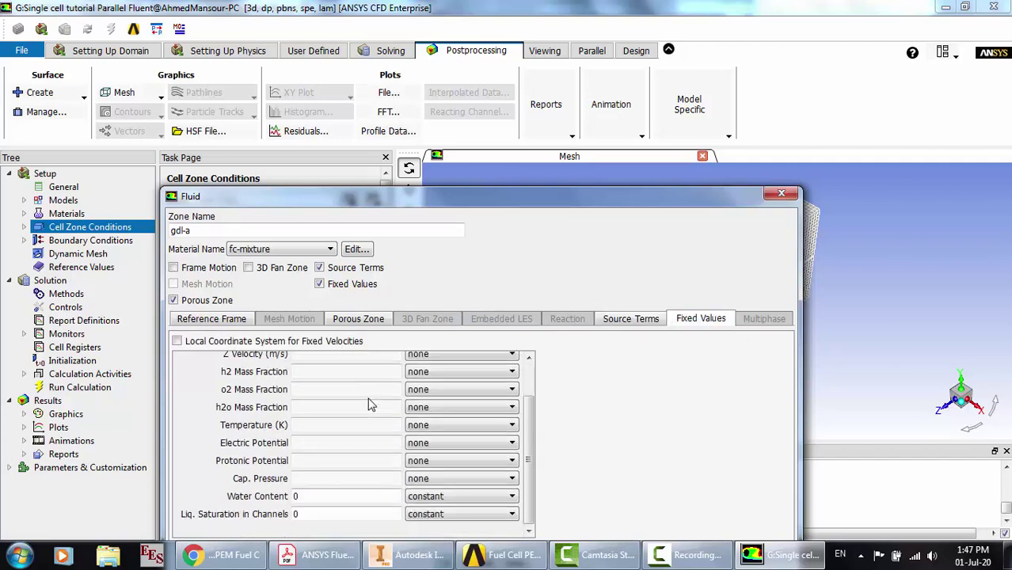
left_click(780, 194)
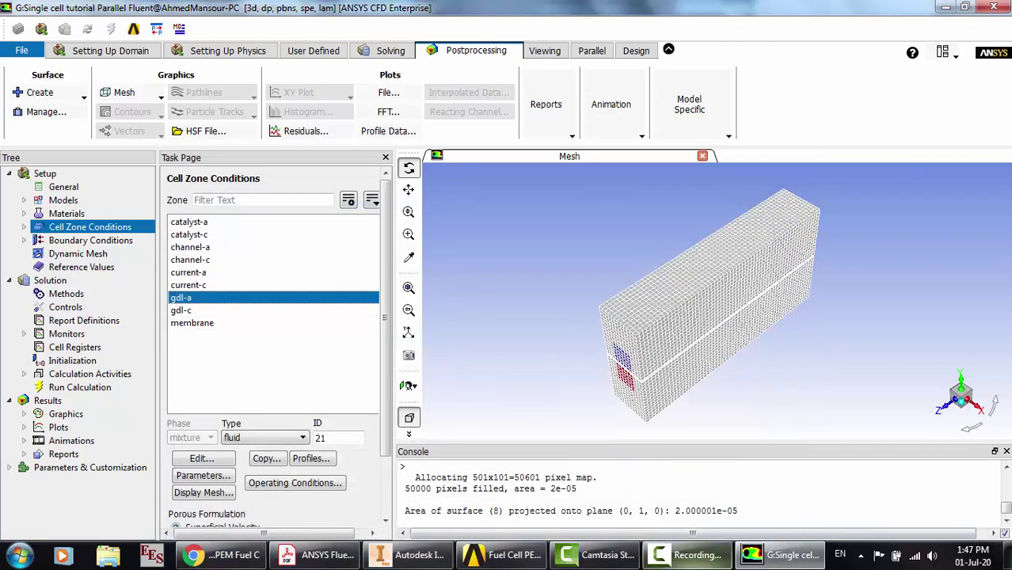
left_click(687, 554)
left_click(937, 488)
key("F9")
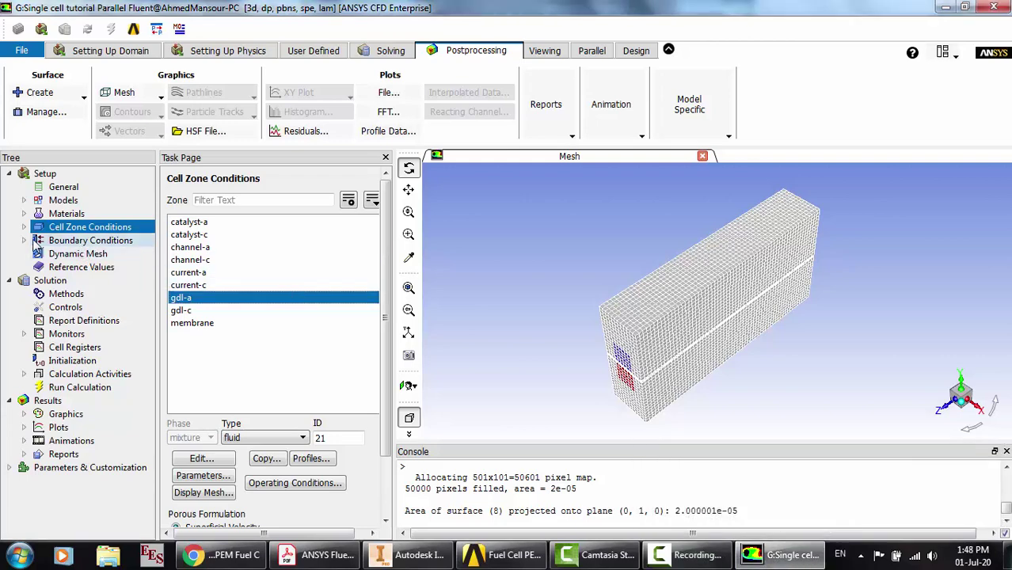
Set the operating pressure to 200000 pascal in the operating conditions and confirm
left_click(209, 52)
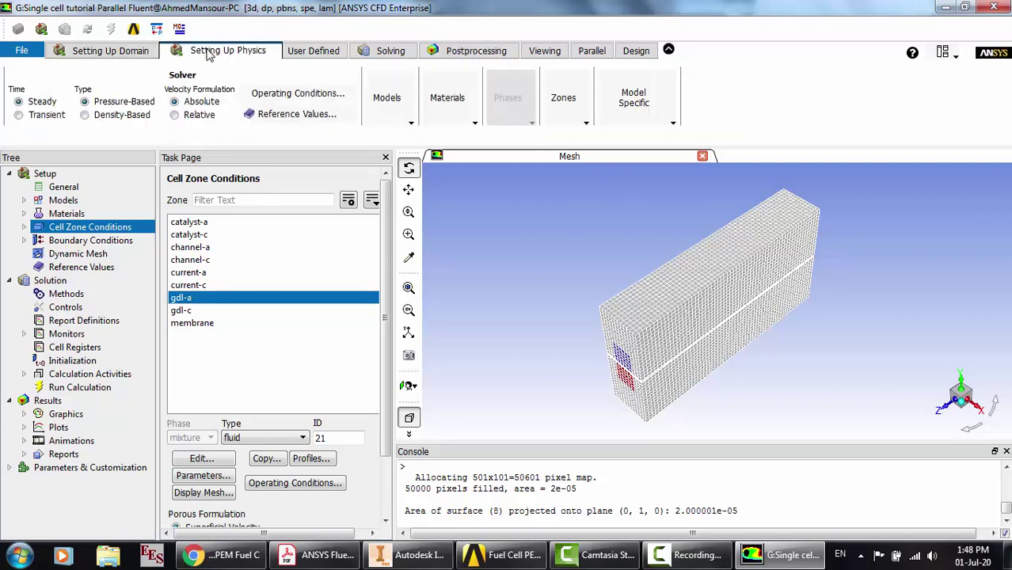
left_click(297, 93)
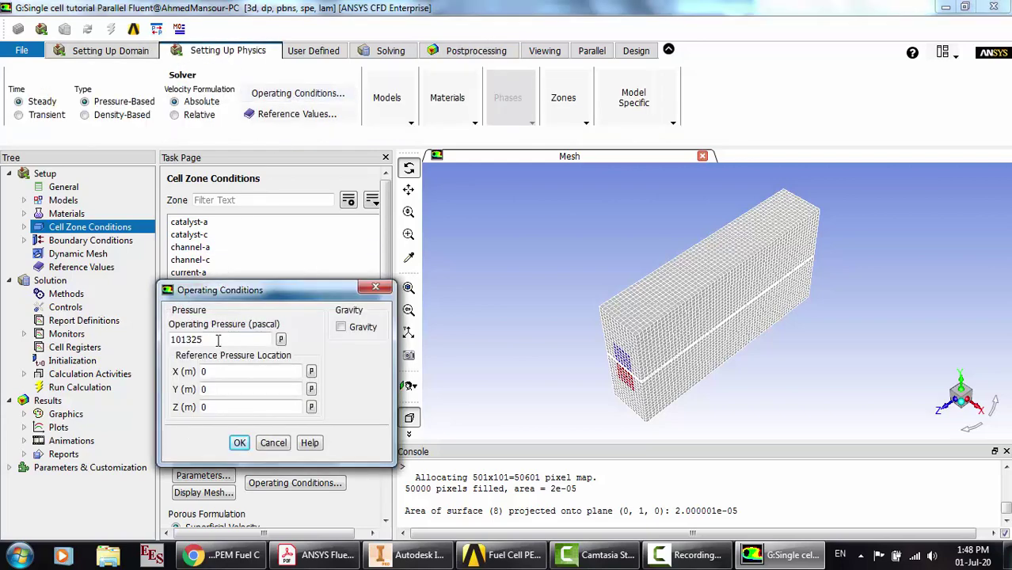
left_click_drag(222, 339, 149, 335)
type("200000")
left_click(241, 444)
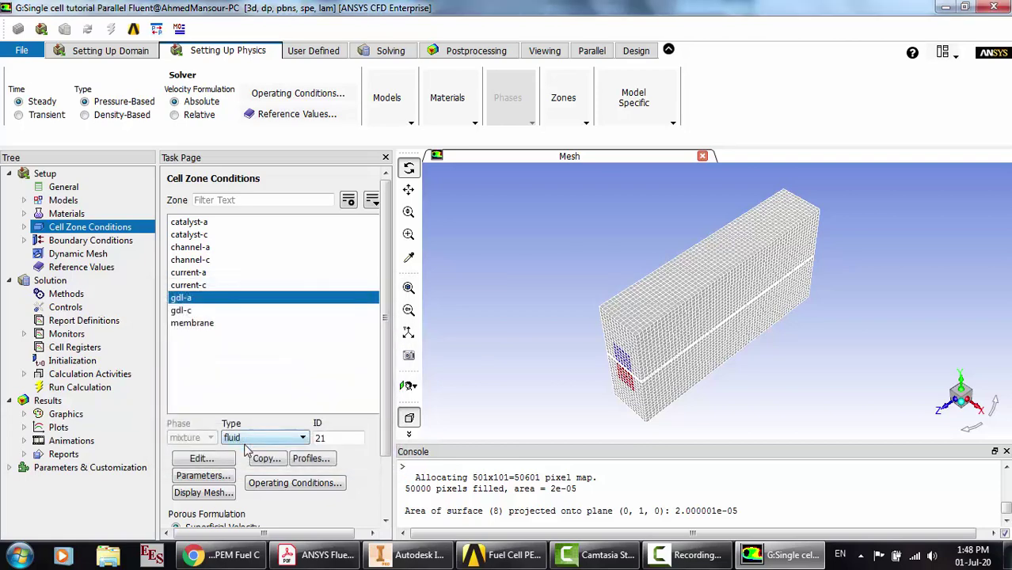
Change the boundary type of inlet-a to mass-flow-inlet
left_click(23, 240)
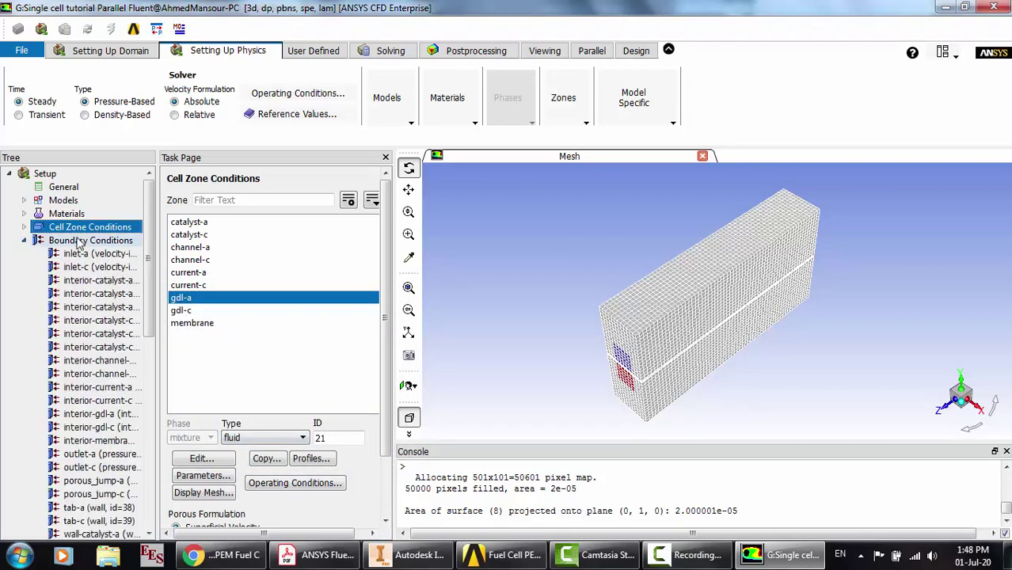
double_click(80, 242)
left_click(190, 222)
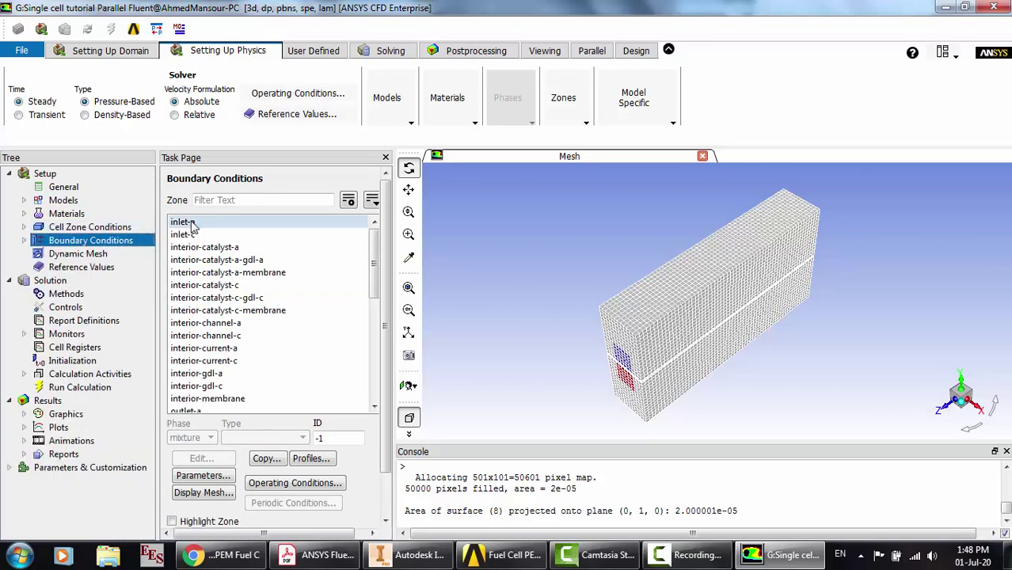
left_click(268, 438)
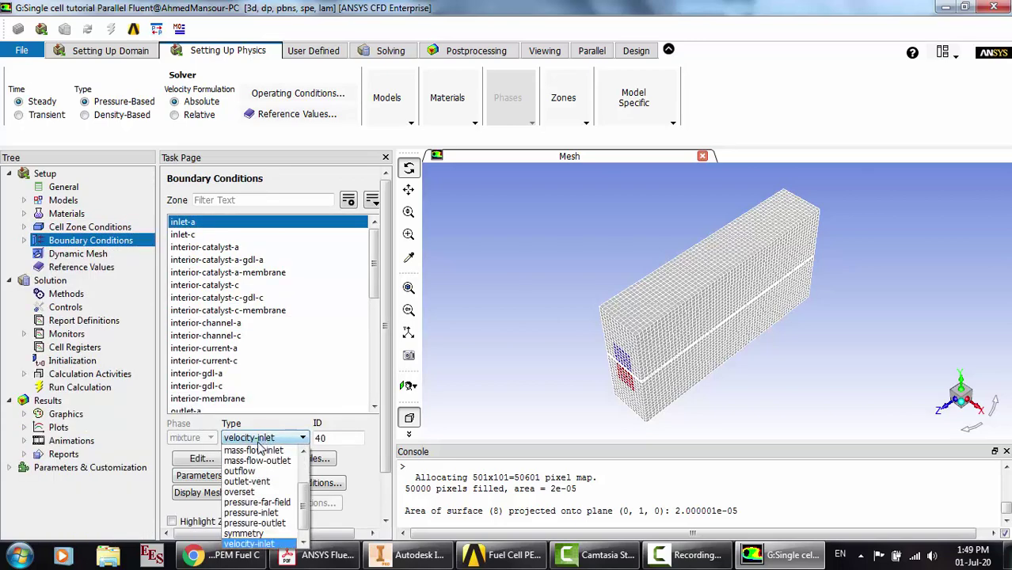
left_click(253, 450)
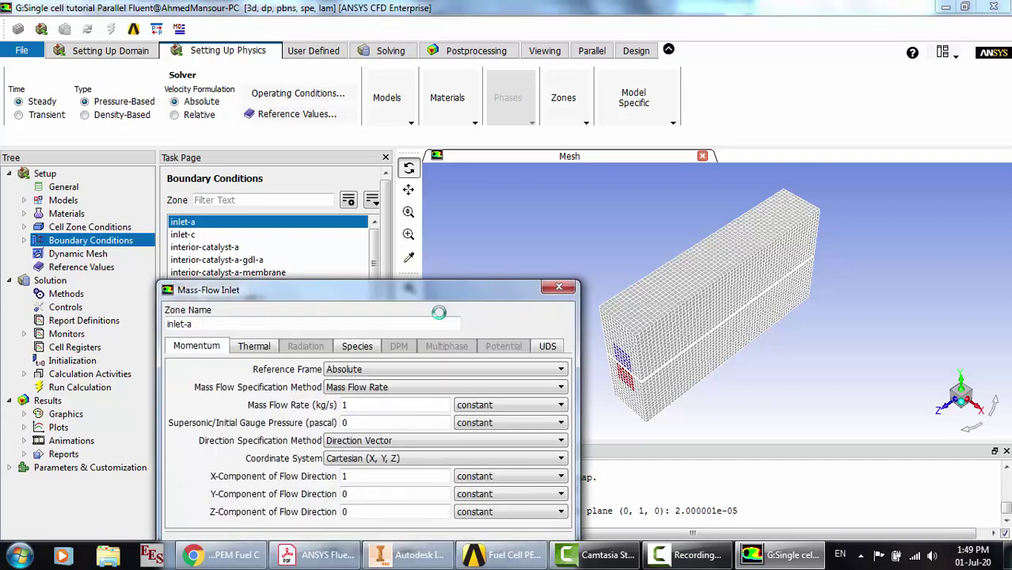
Set inlet-a's mass flow rate to 3e-7 kg/s and its direction specification method to Normal to Boundary
left_click_drag(410, 288, 414, 186)
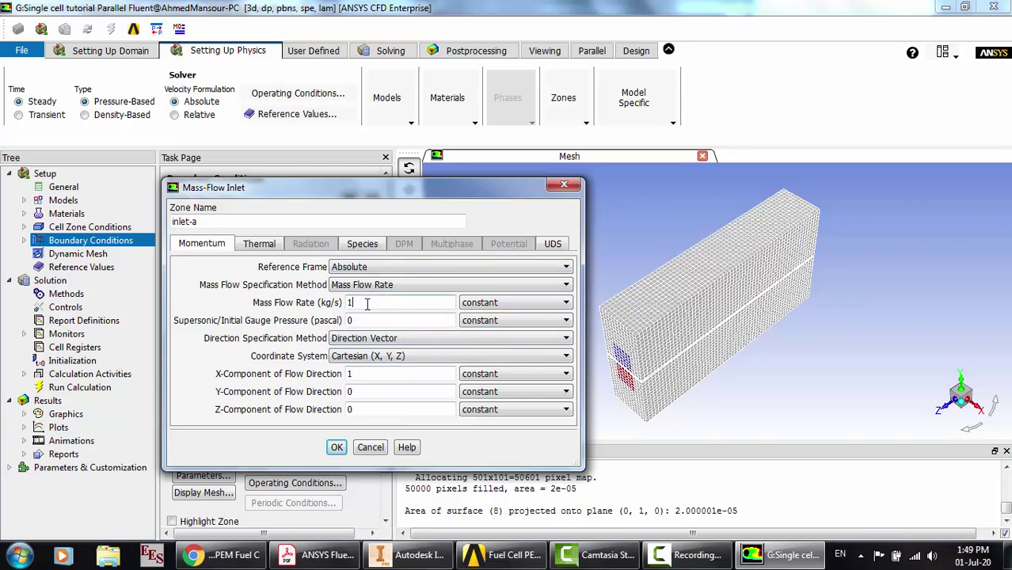
type("e-7")
left_click(364, 339)
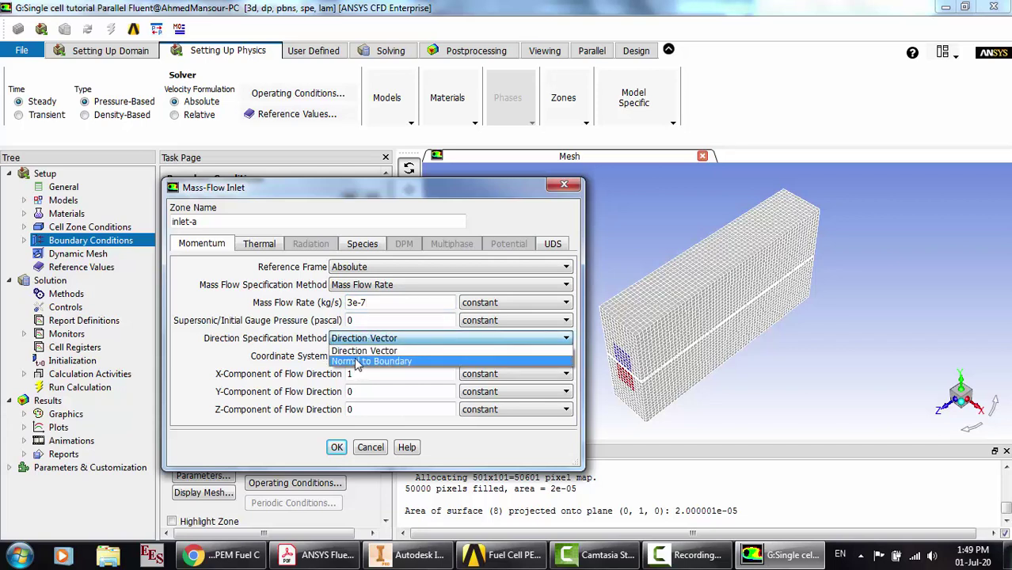
left_click(354, 359)
Set inlet-a's total temperature and its species mass fractions to 0.6 for h2 and 0.4 for h2o
left_click(269, 245)
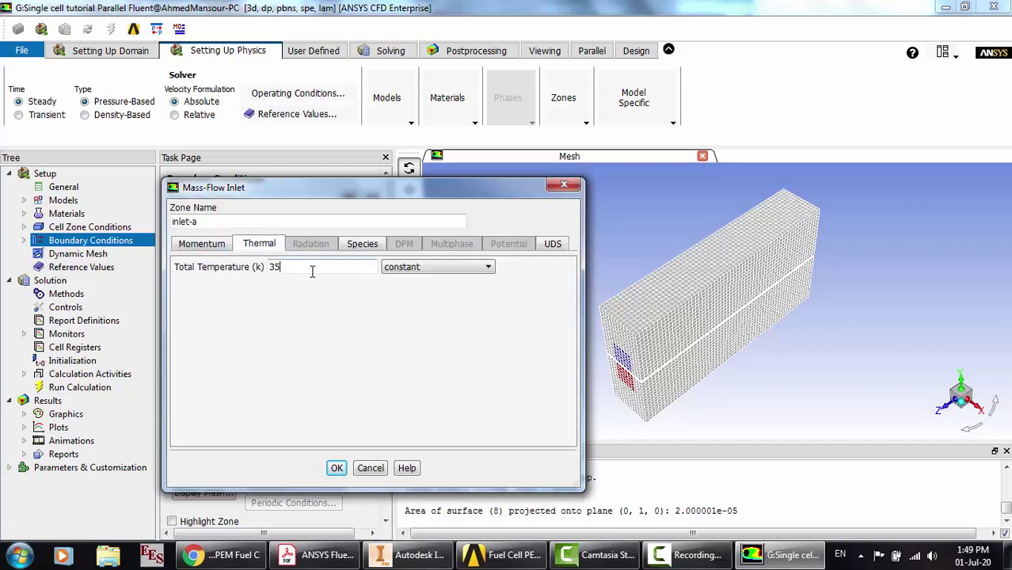
left_click(357, 244)
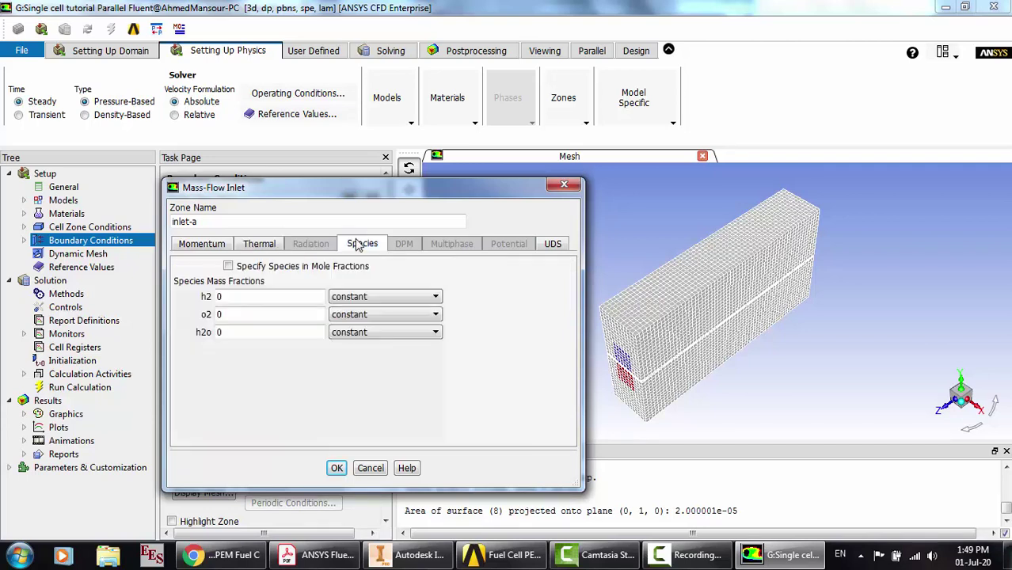
left_click(246, 298)
type("0.6")
left_click(246, 333)
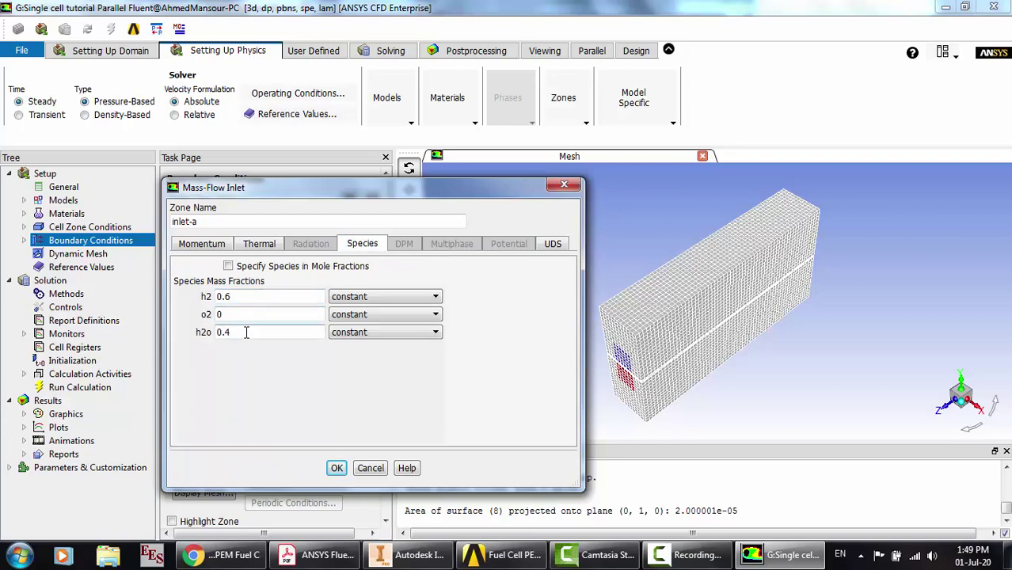
Set inlet-a's user-defined scalar condition for liquid saturation in channels to Specified Value and confirm the inlet settings
left_click(552, 244)
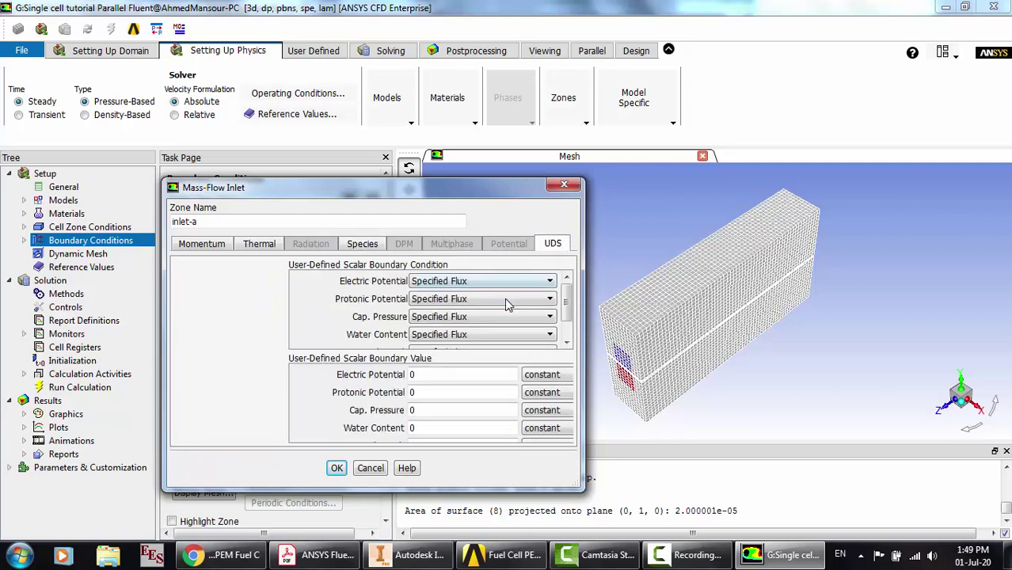
scroll(507, 306, "down", 1)
left_click(519, 326)
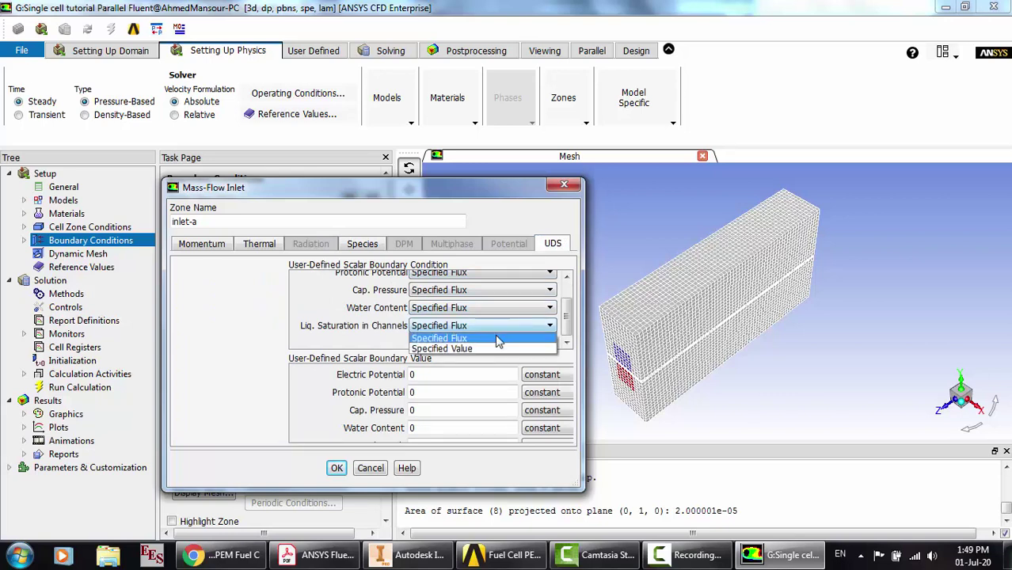
left_click(460, 349)
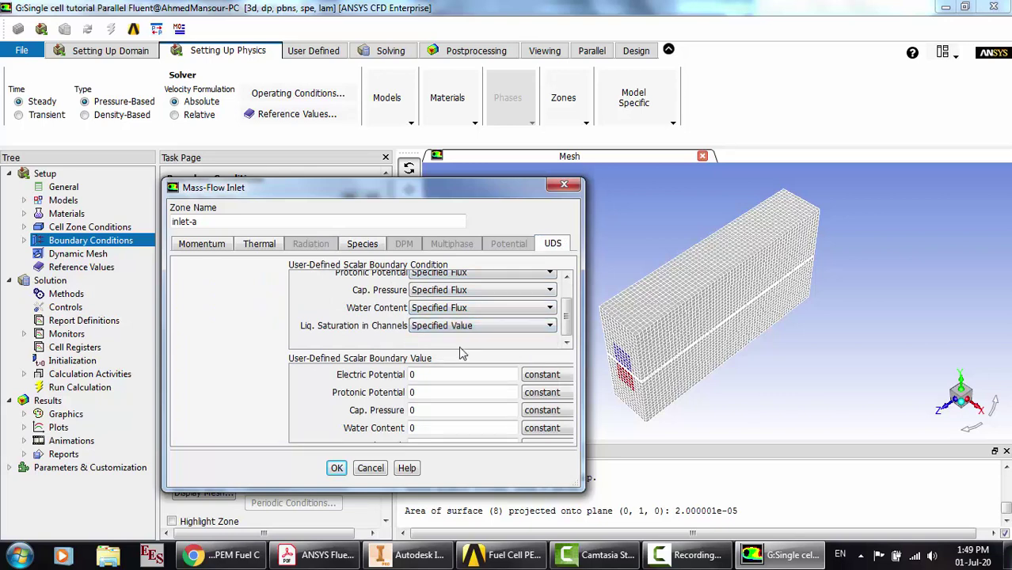
scroll(447, 409, "down", 1)
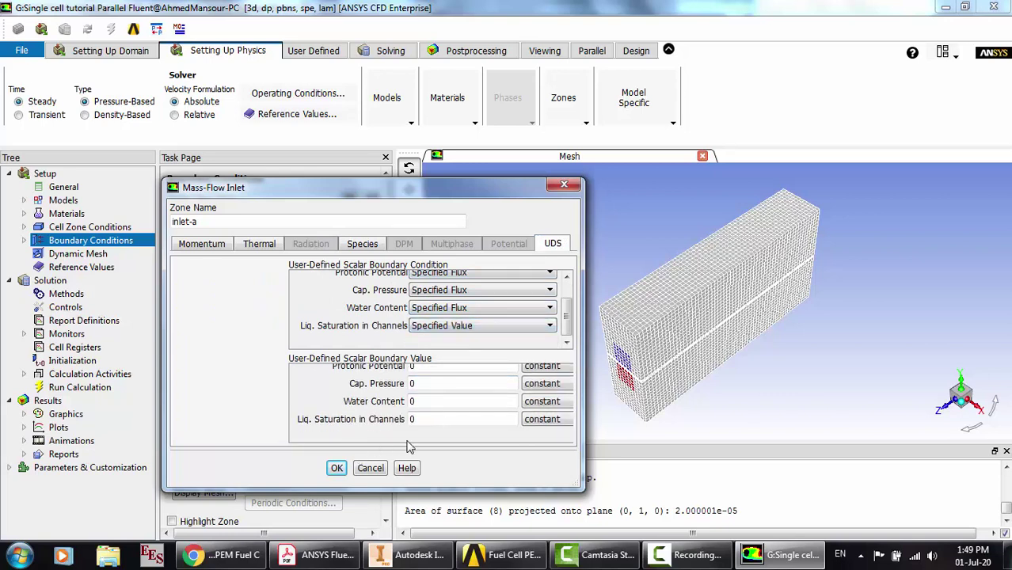
left_click(337, 467)
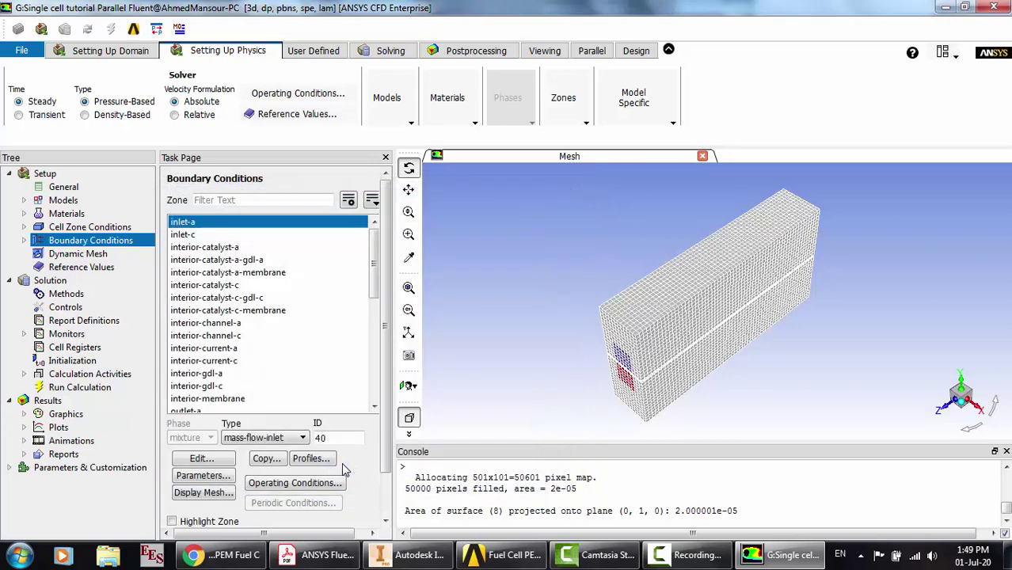
Change the boundary type of inlet-c to mass-flow-inlet
left_click(200, 234)
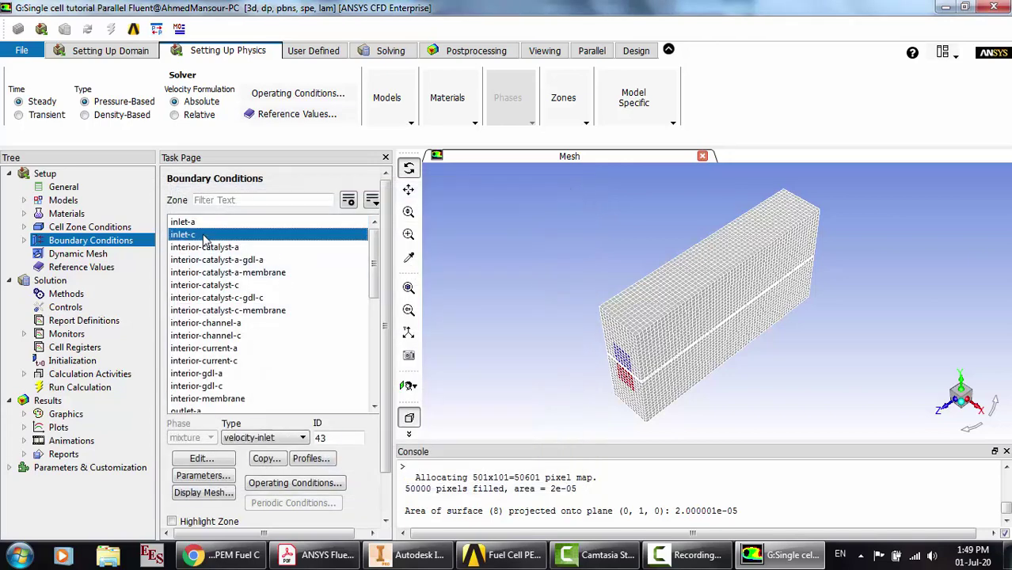
left_click(262, 437)
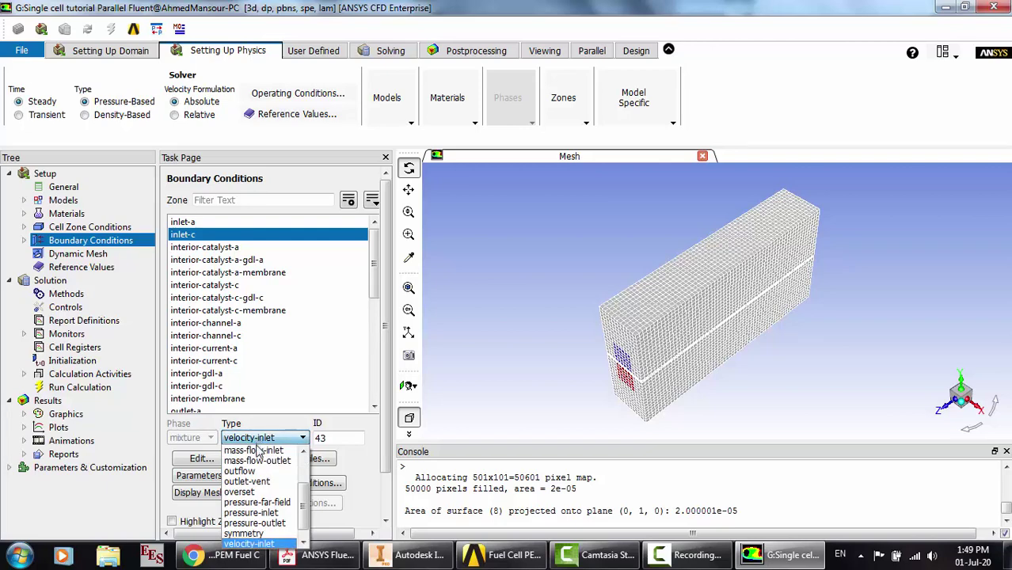
left_click(262, 450)
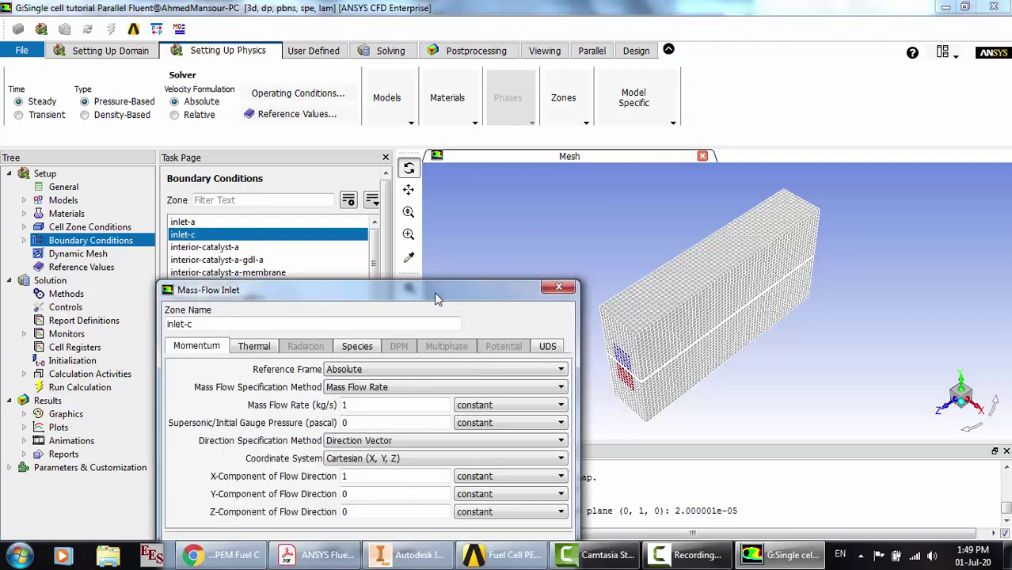
Set inlet-c's direction specification method to Normal to Boundary and its mass flow rate to 2e-6 kg/s
left_click_drag(435, 293, 441, 175)
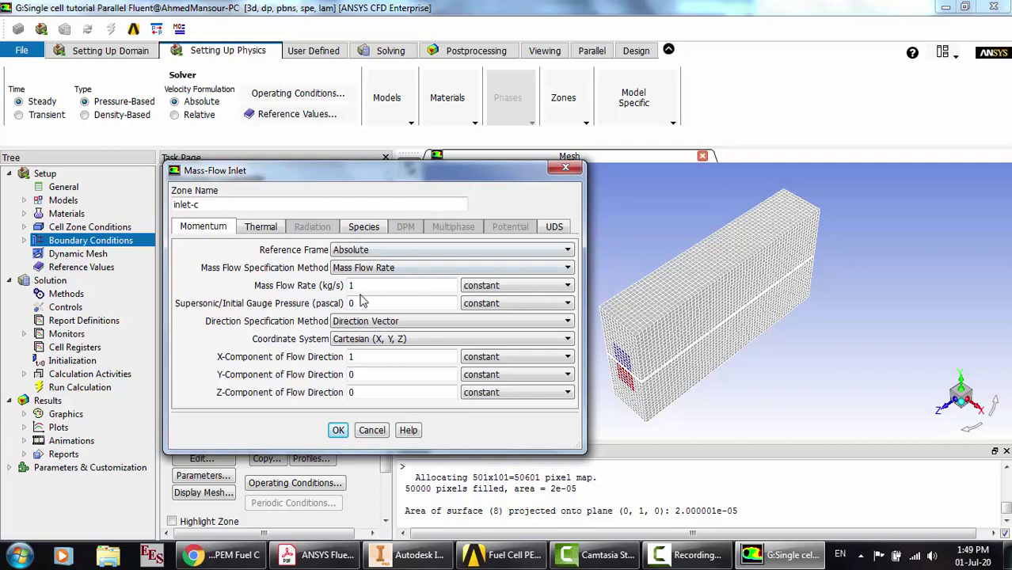
left_click(362, 323)
left_click(365, 346)
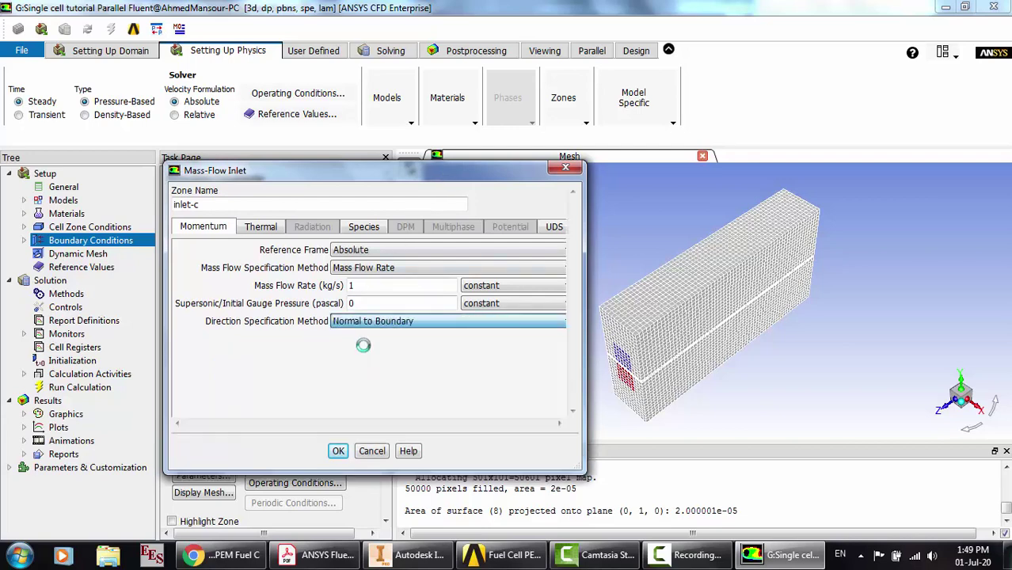
double_click(365, 285)
type("2e-6")
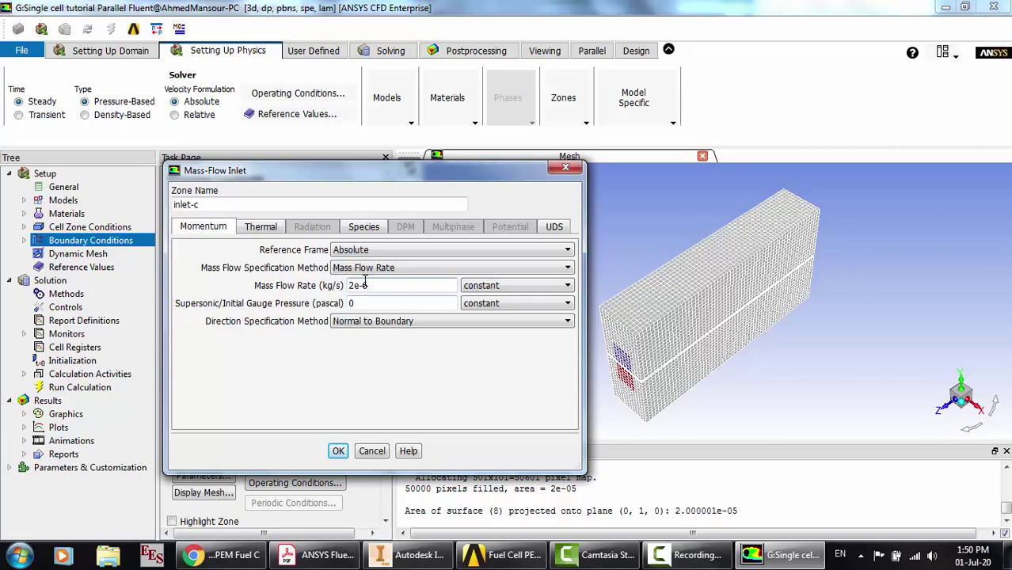
left_click(687, 554)
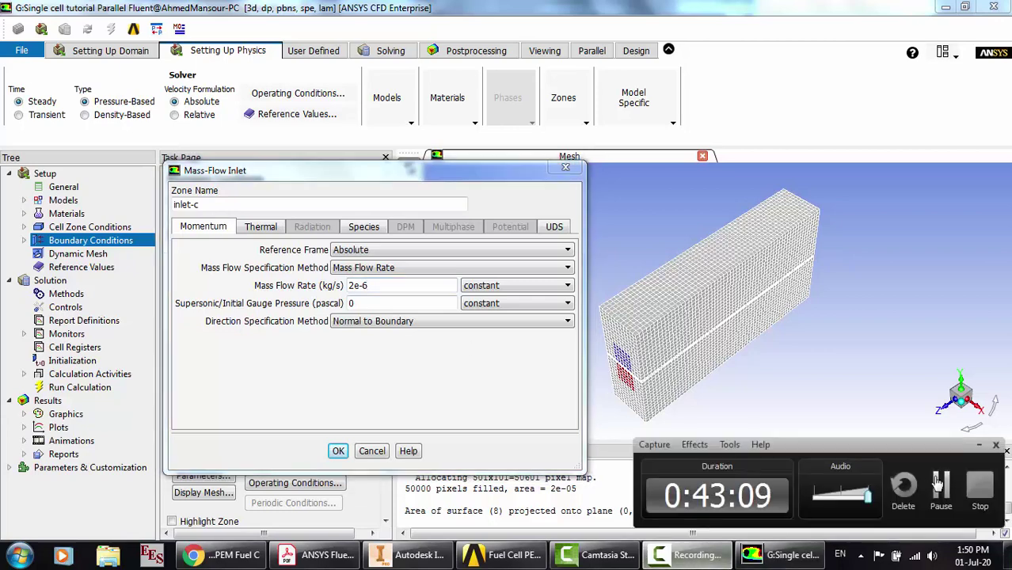
left_click(942, 490)
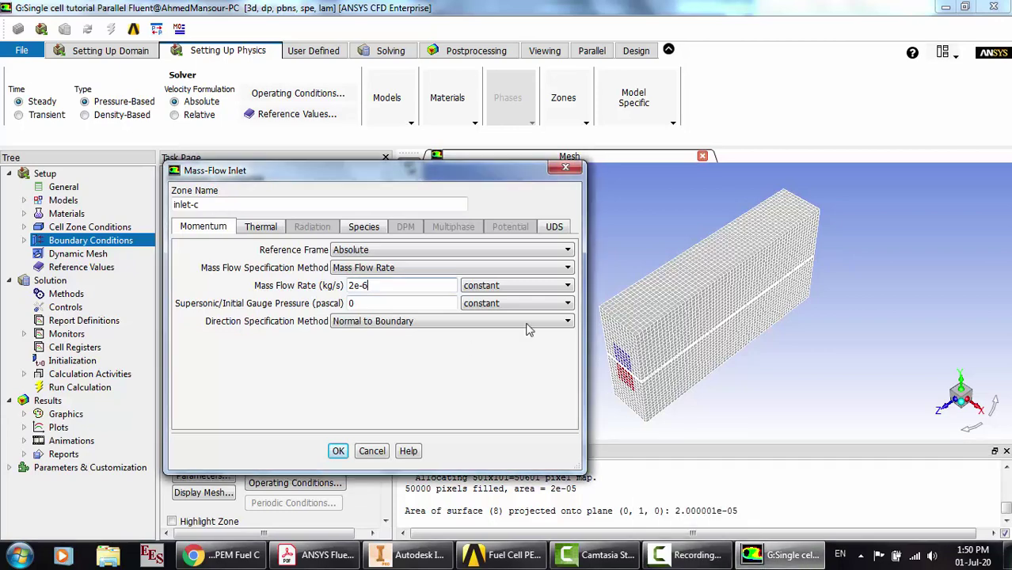
Set inlet-c's total temperature to 353 K and its species mass fractions to 0.21 for o2 and 0.15 for h2o
left_click(253, 230)
left_click(297, 249)
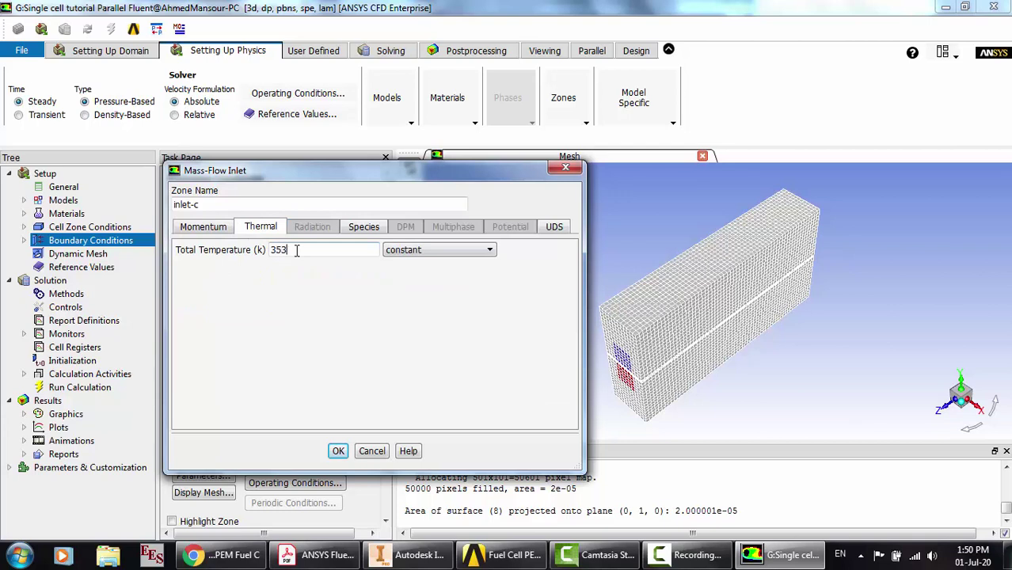
left_click(363, 227)
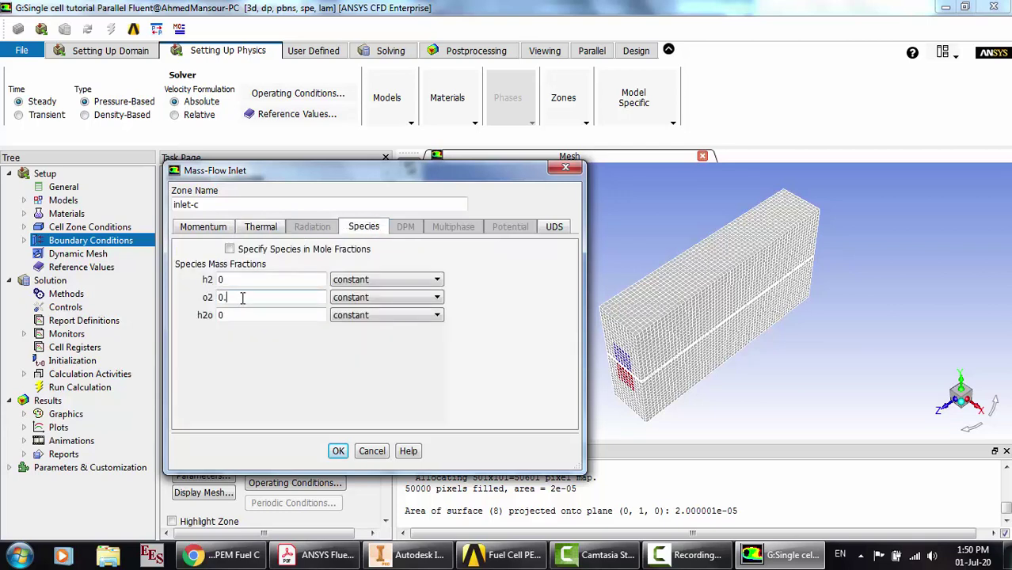
left_click(234, 315)
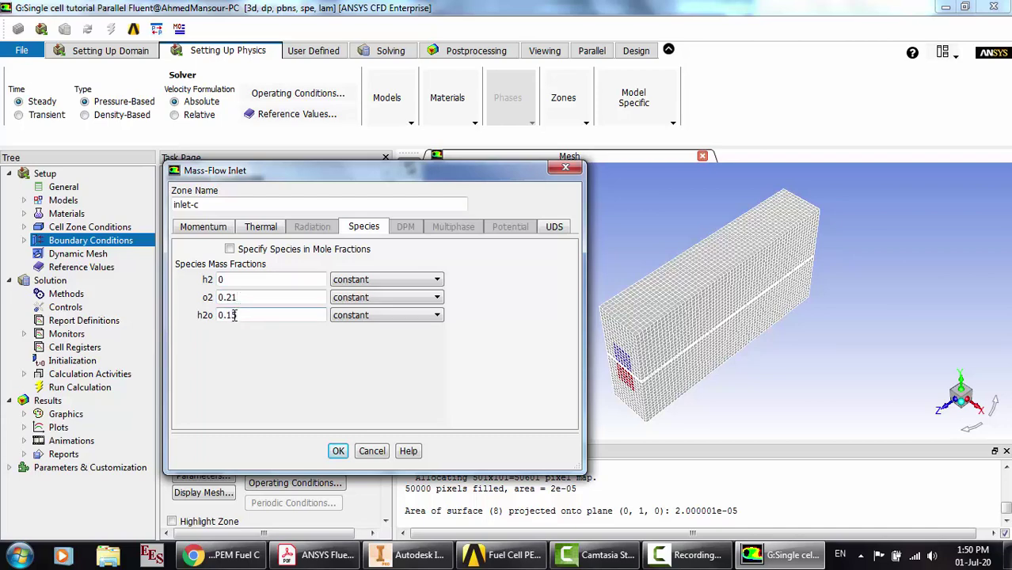
Set inlet-c's liquid saturation in channels scalar condition to Specified Value and confirm the inlet settings
left_click(554, 227)
scroll(507, 297, "down", 1)
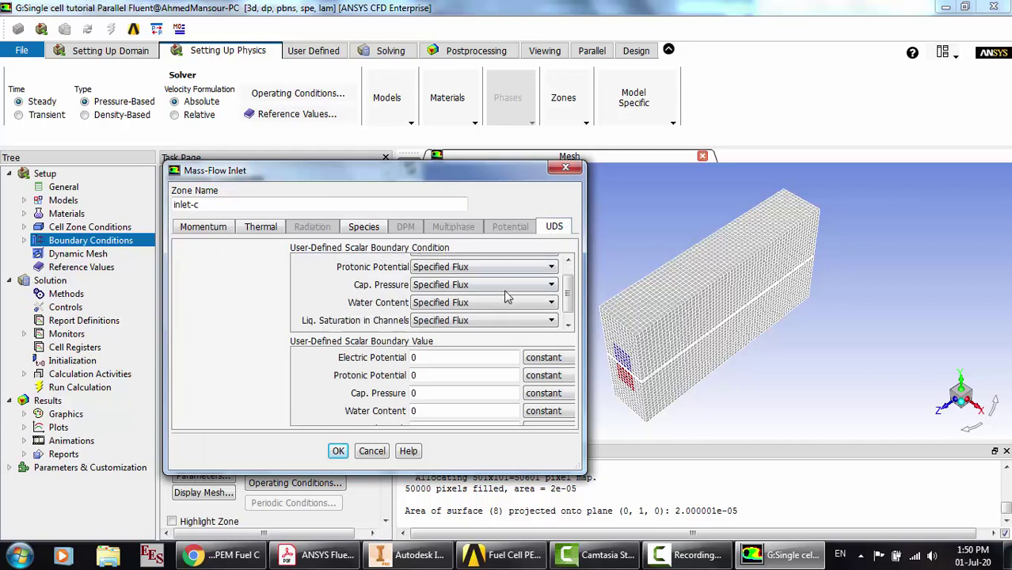
scroll(507, 296, "down", 1)
left_click(468, 308)
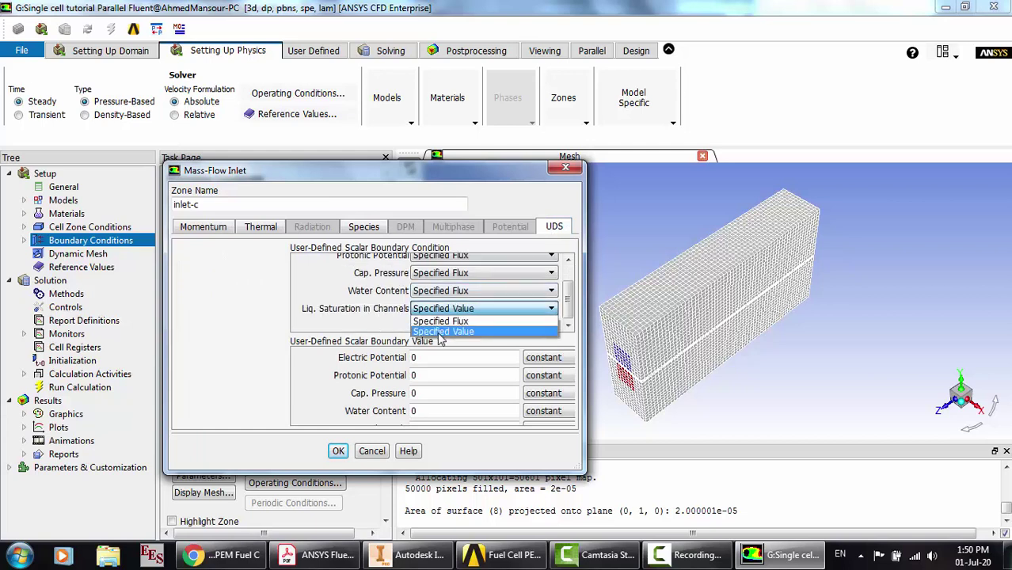
left_click(441, 332)
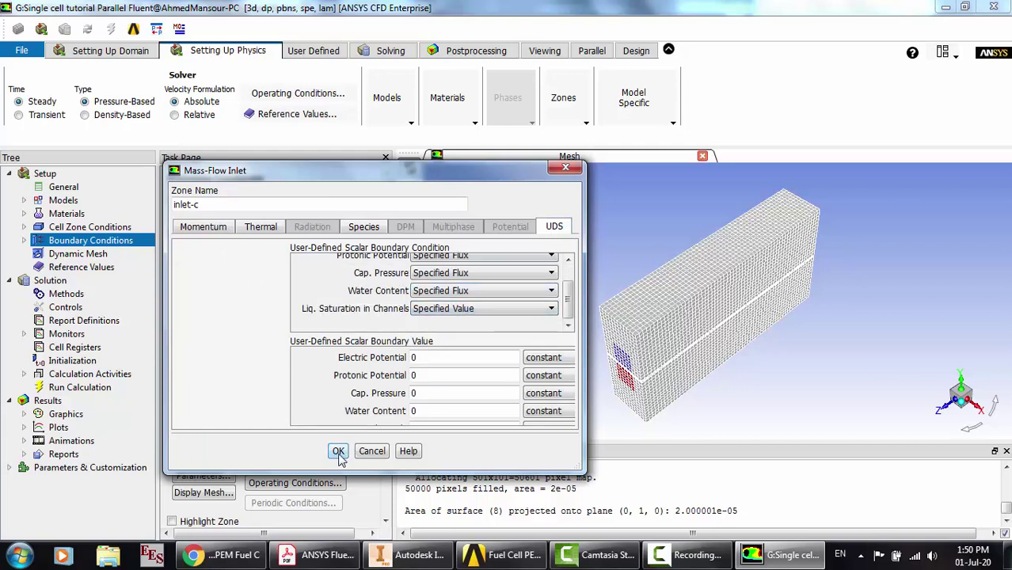
scroll(338, 452, "down", 1)
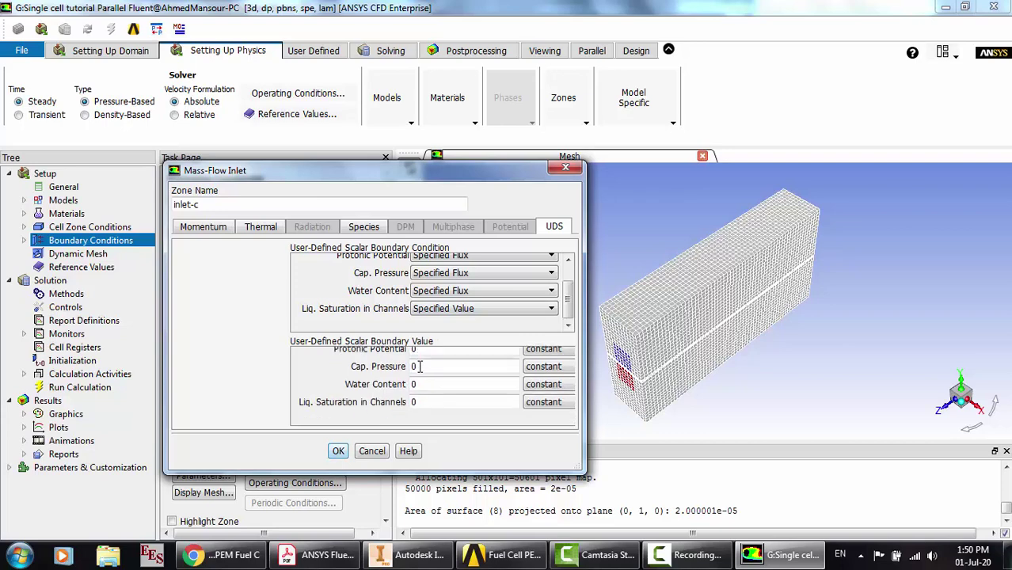
left_click(339, 450)
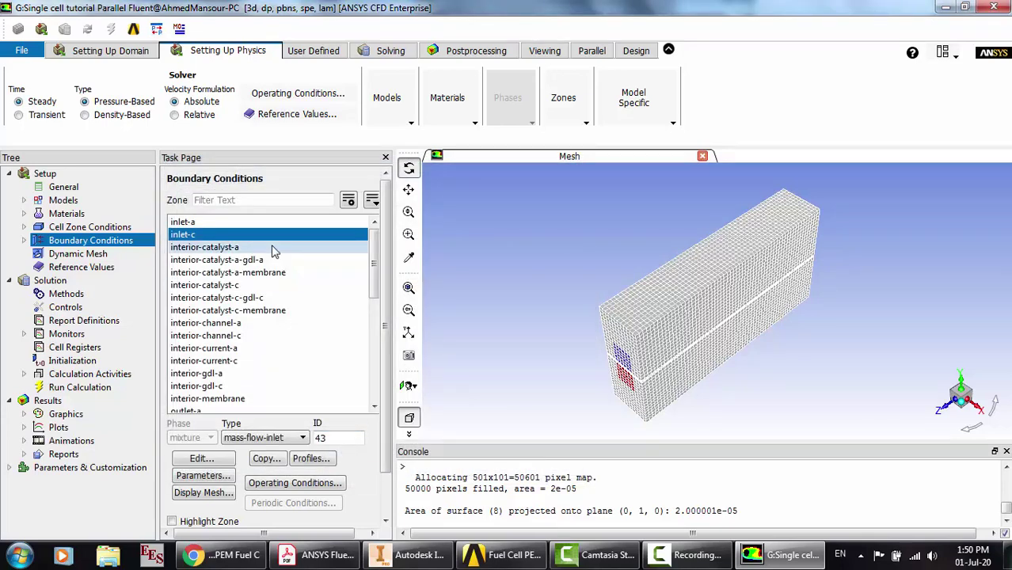
Review the porous jump settings of the porous_jump-c boundary and close them without changes
scroll(210, 273, "down", 2)
left_click(214, 347)
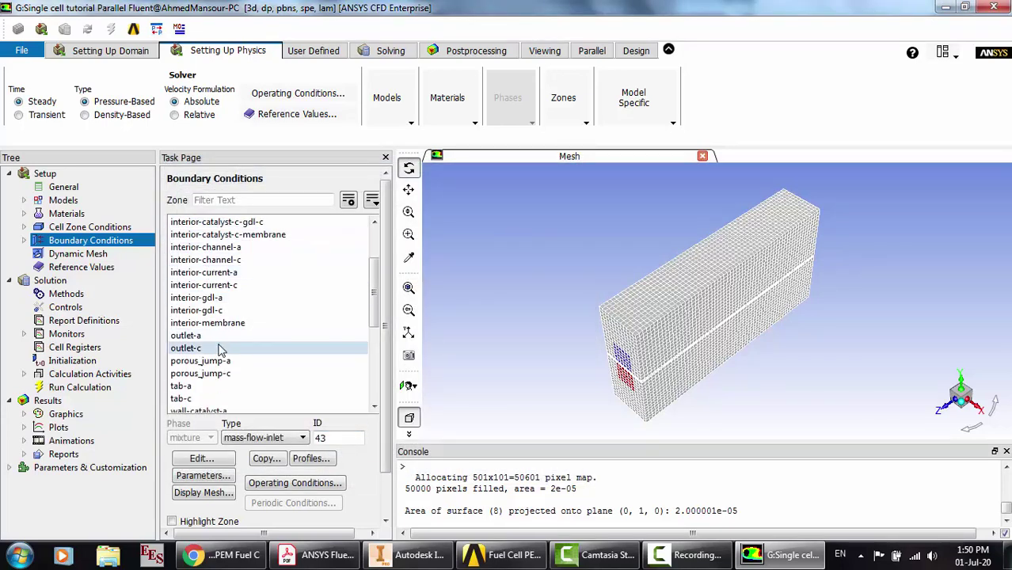
left_click(222, 361)
key("Down")
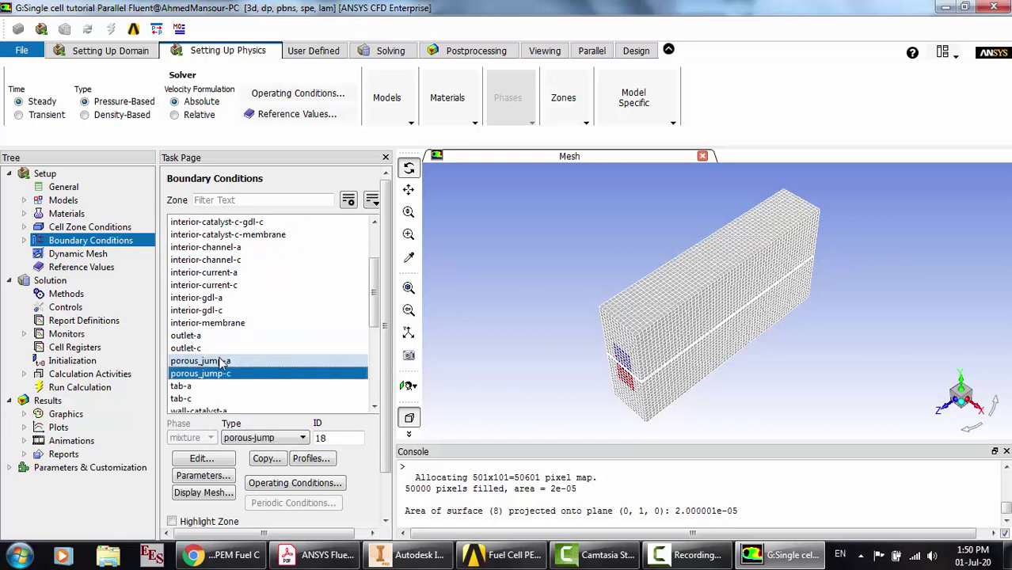
left_click(212, 459)
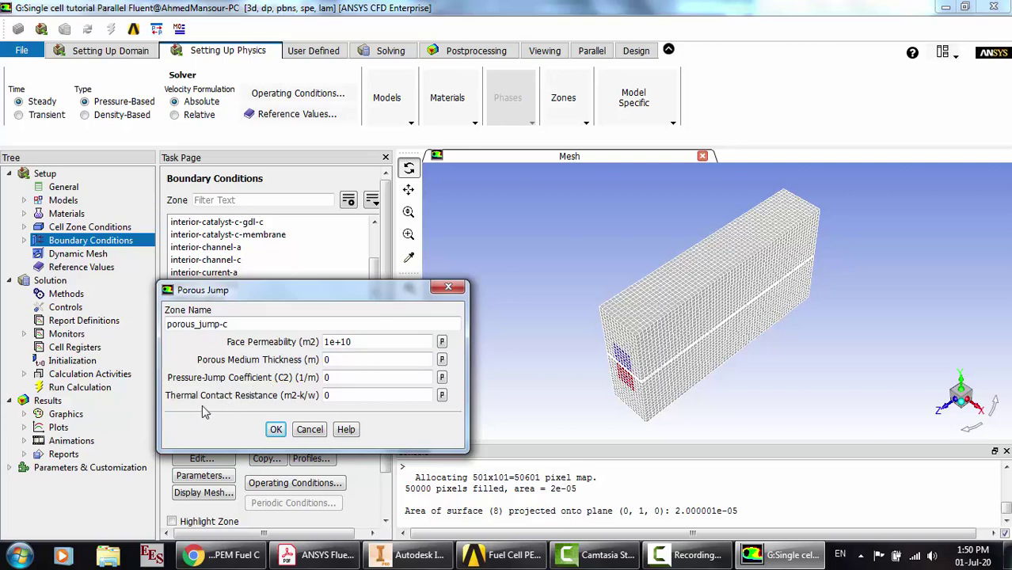
left_click(308, 430)
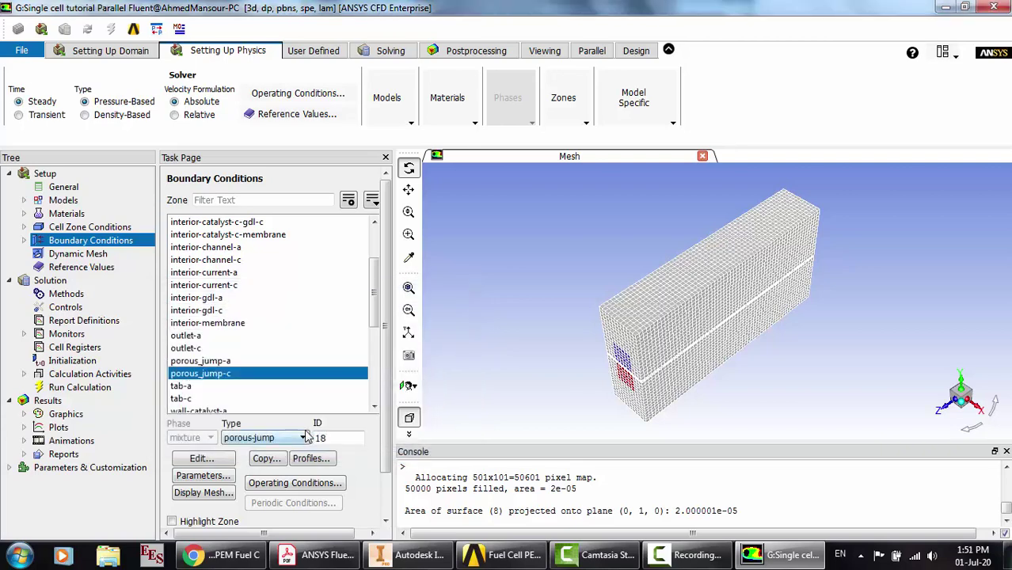
left_click(227, 363)
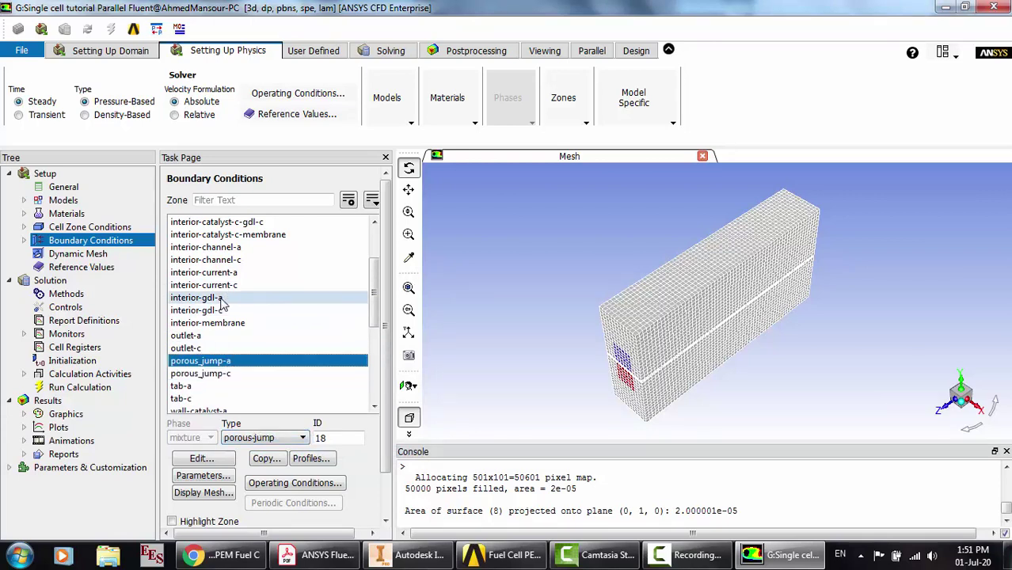
Set the tab-a wall's thermal condition to a fixed temperature of 353.15 K, keeping aluminum as the material
left_click(222, 387)
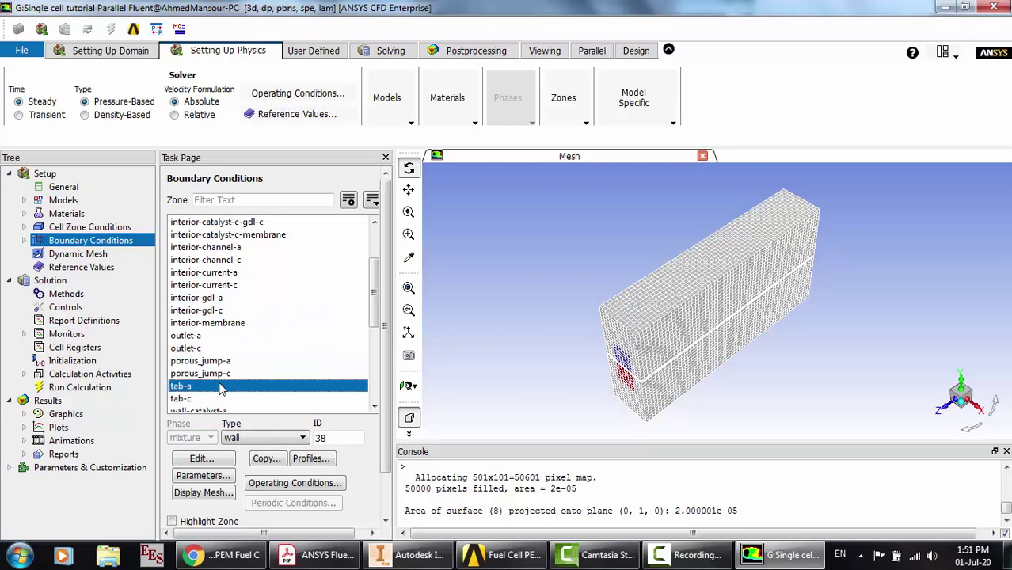
left_click(217, 464)
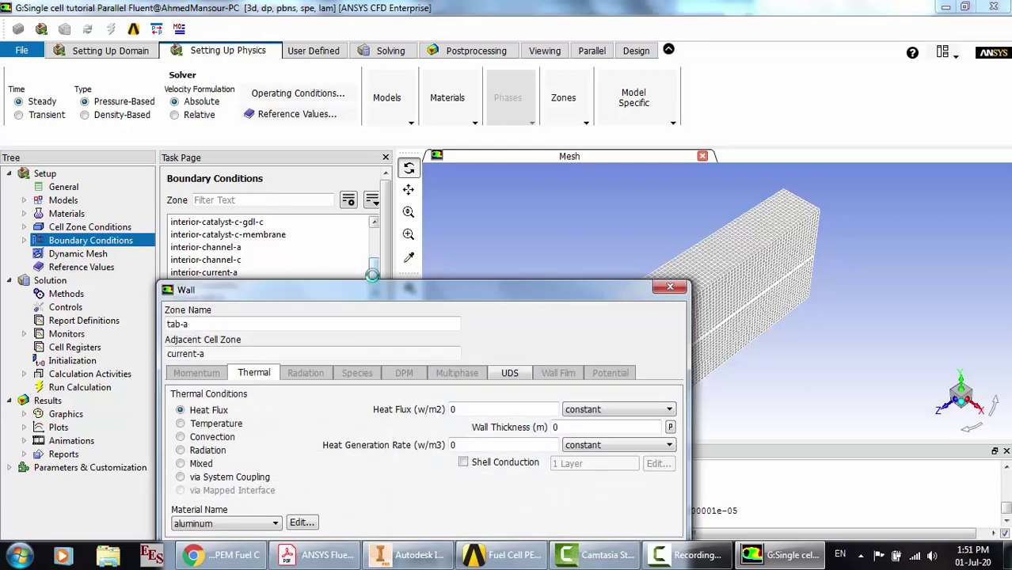
left_click_drag(373, 285, 373, 127)
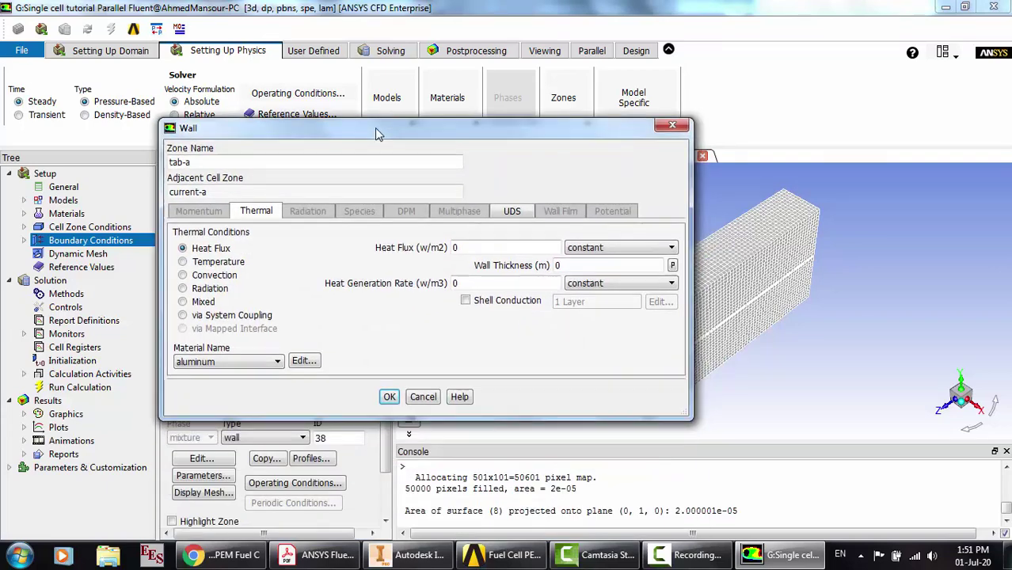
left_click(214, 263)
left_click(255, 361)
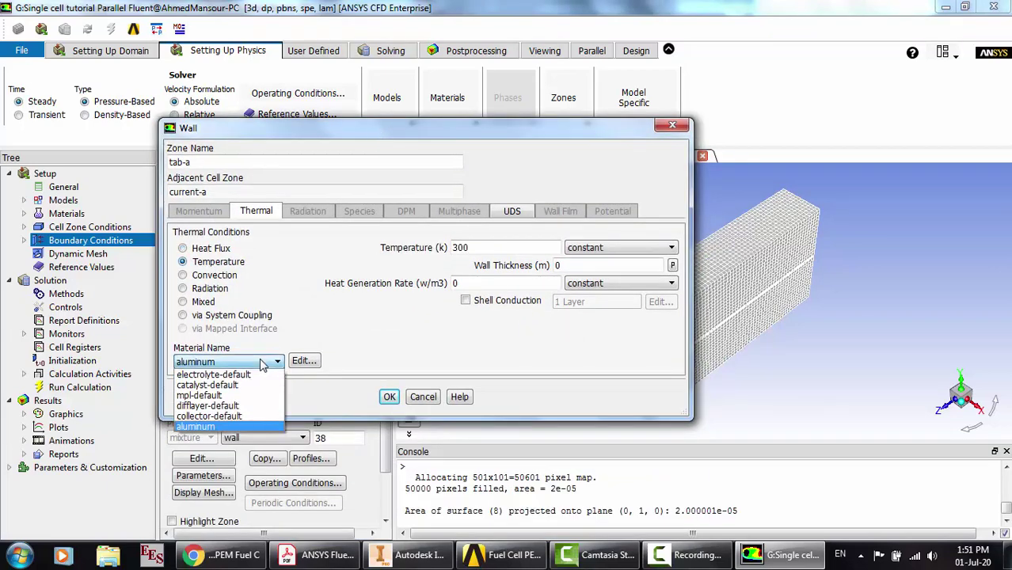
left_click(255, 361)
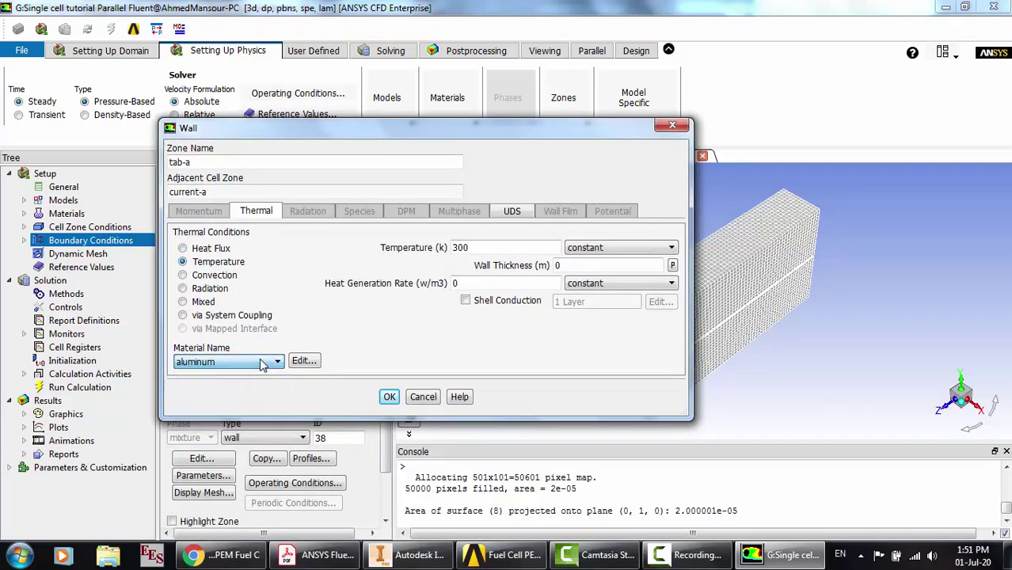
left_click(480, 248)
type("353.15")
Set the tab-a wall's electric potential scalar condition to Specified Value, keeping its boundary value at 0
left_click(514, 211)
left_click(367, 250)
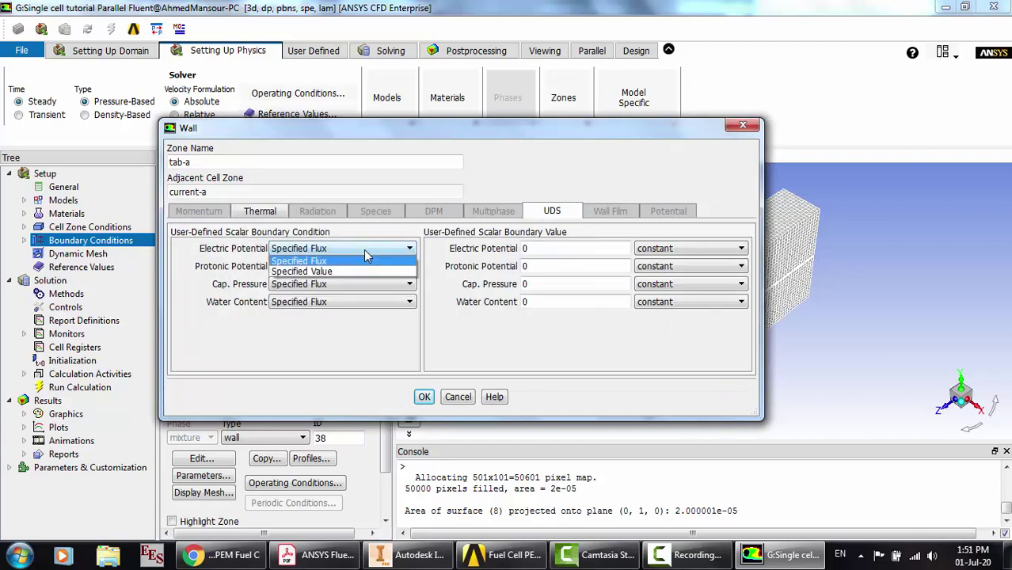
left_click(323, 271)
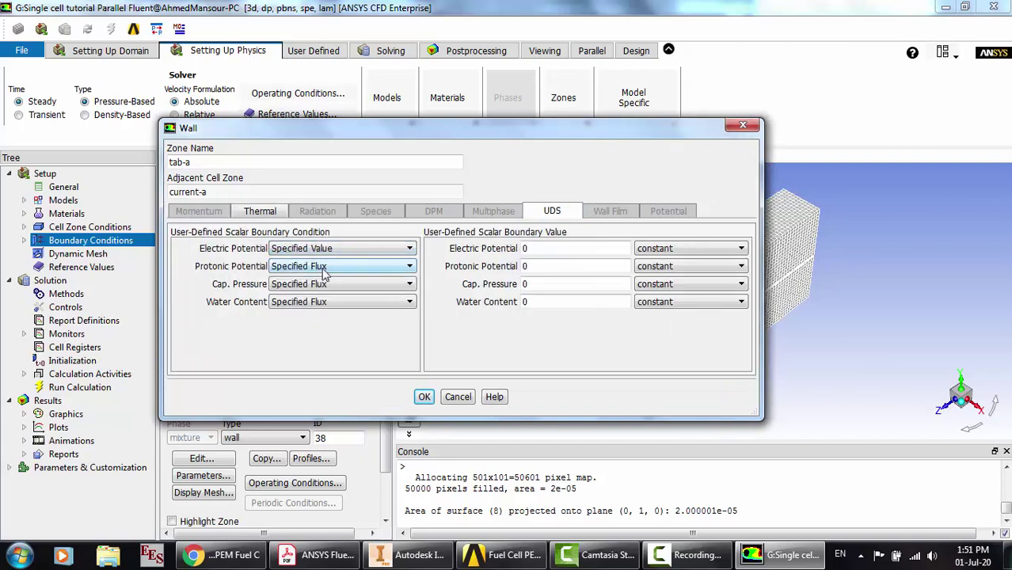
left_click(532, 249)
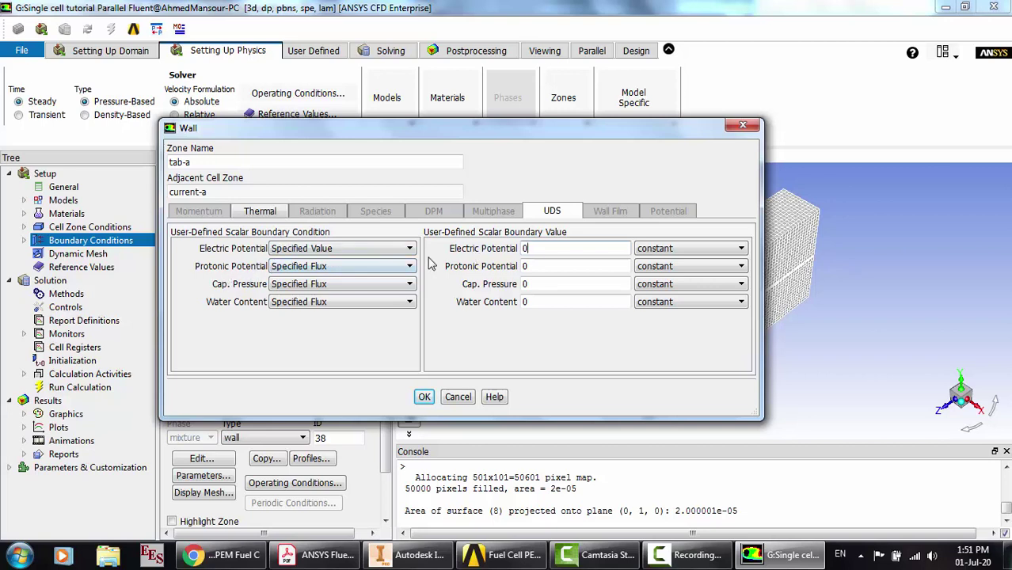
Switch to the Fluent Advanced Add-On Modules PDF in Adobe Reader and examine how electrons flow between the anode and cathode of a PEMFC
left_click(317, 554)
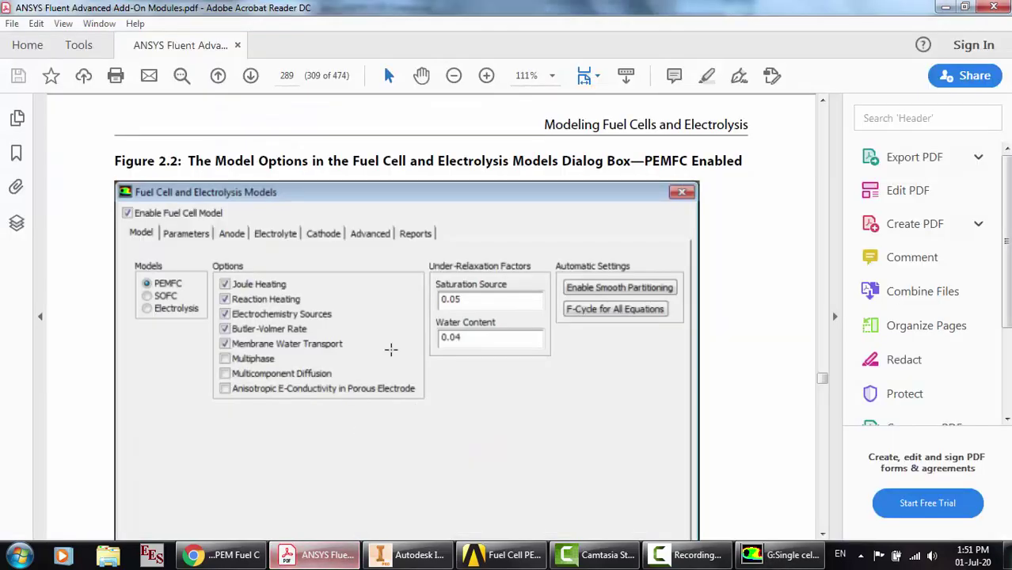
scroll(390, 349, "up", 1)
scroll(390, 349, "up", 1)
left_click_drag(824, 380, 823, 369)
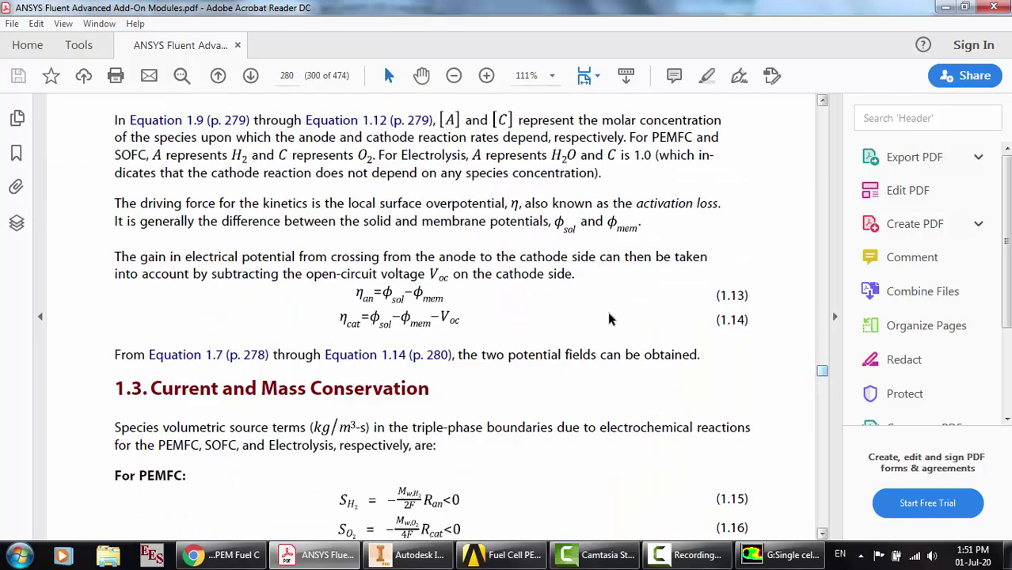
scroll(598, 310, "up", 3)
scroll(597, 310, "up", 15)
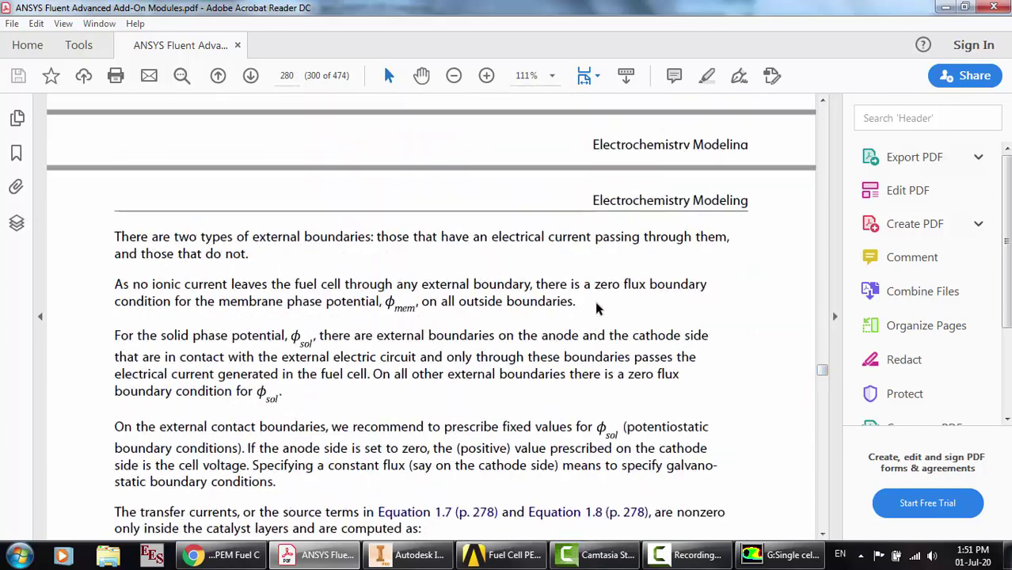
scroll(598, 308, "up", 15)
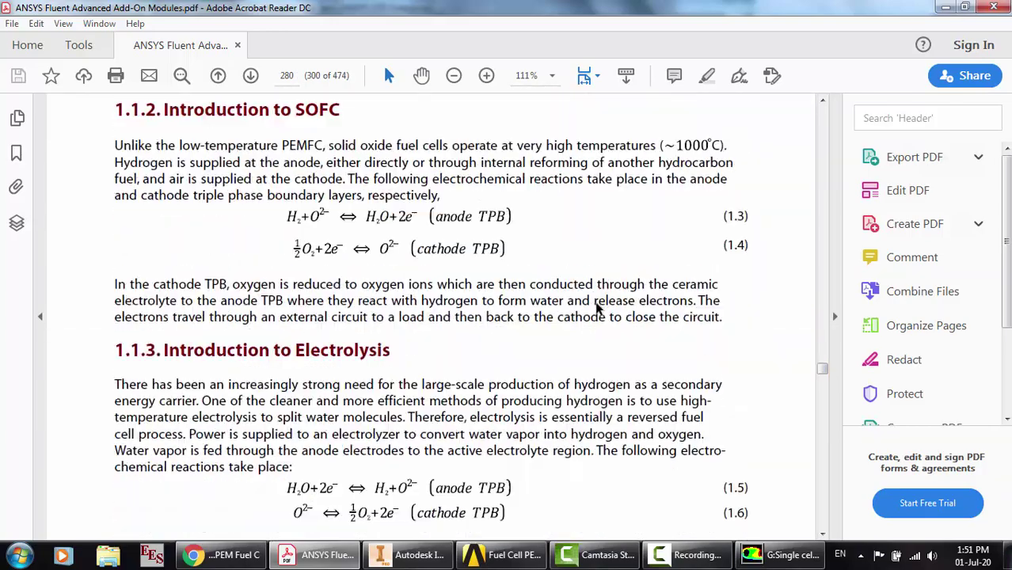
scroll(597, 309, "up", 12)
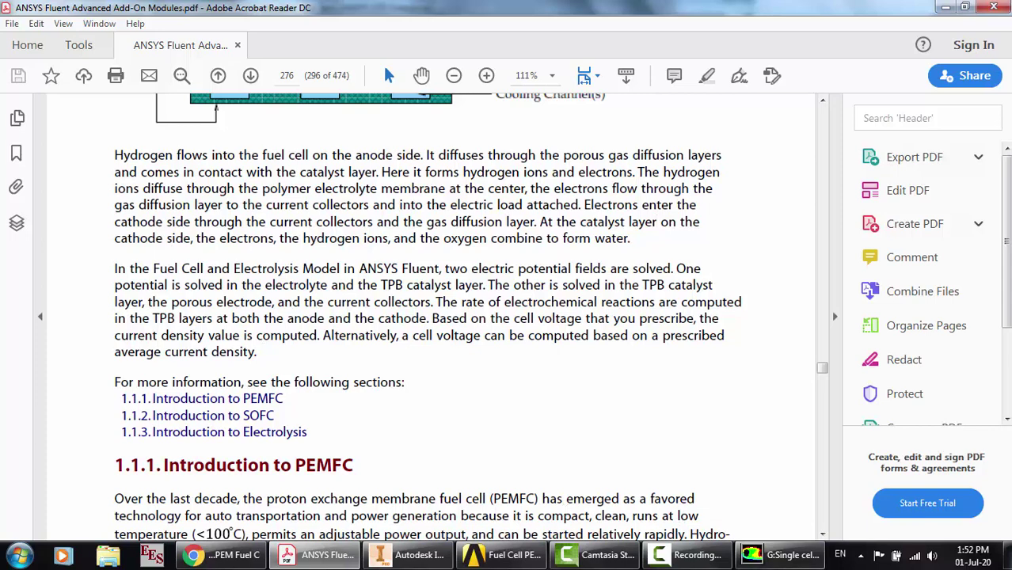
Return to Fluent and confirm the tab-a wall settings
left_click(772, 555)
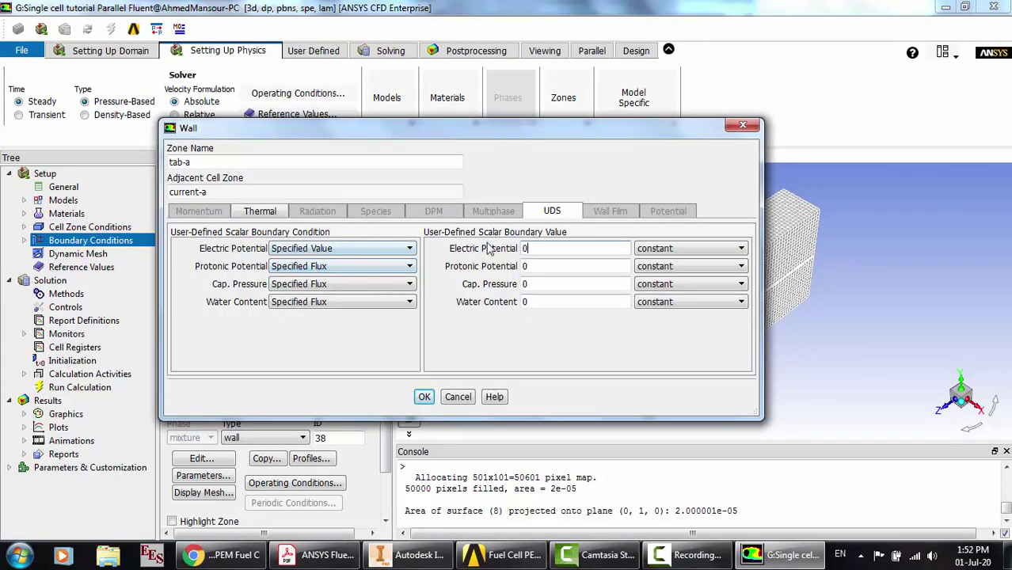
left_click(425, 398)
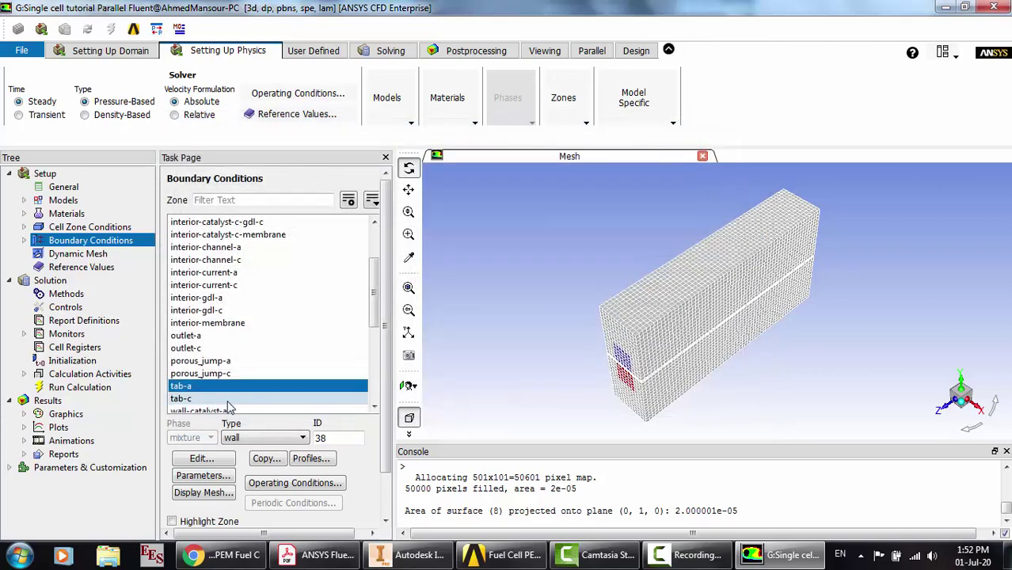
Set the tab-c wall's thermal condition to a fixed temperature of 353.15 K
left_click(228, 400)
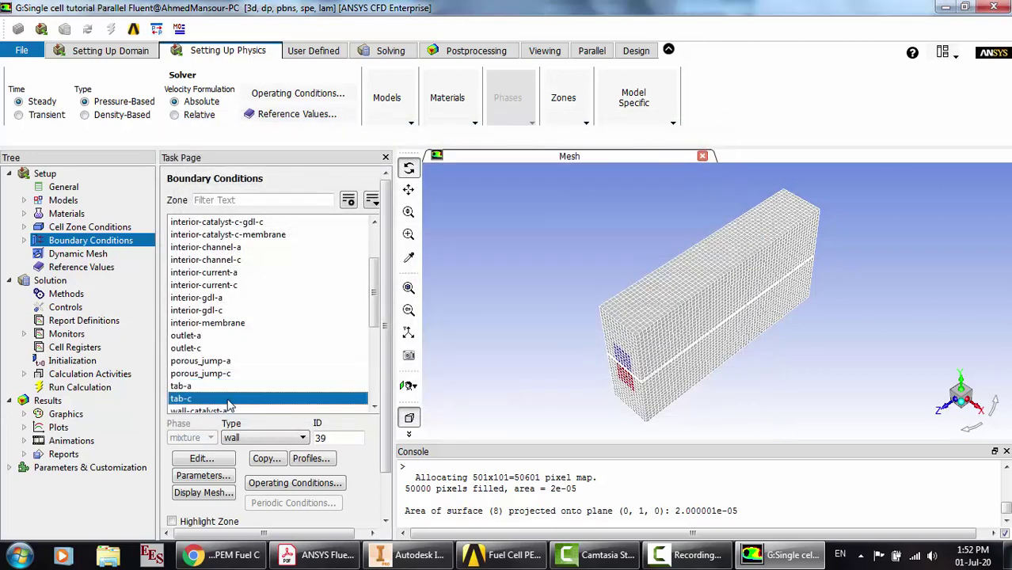
double_click(229, 399)
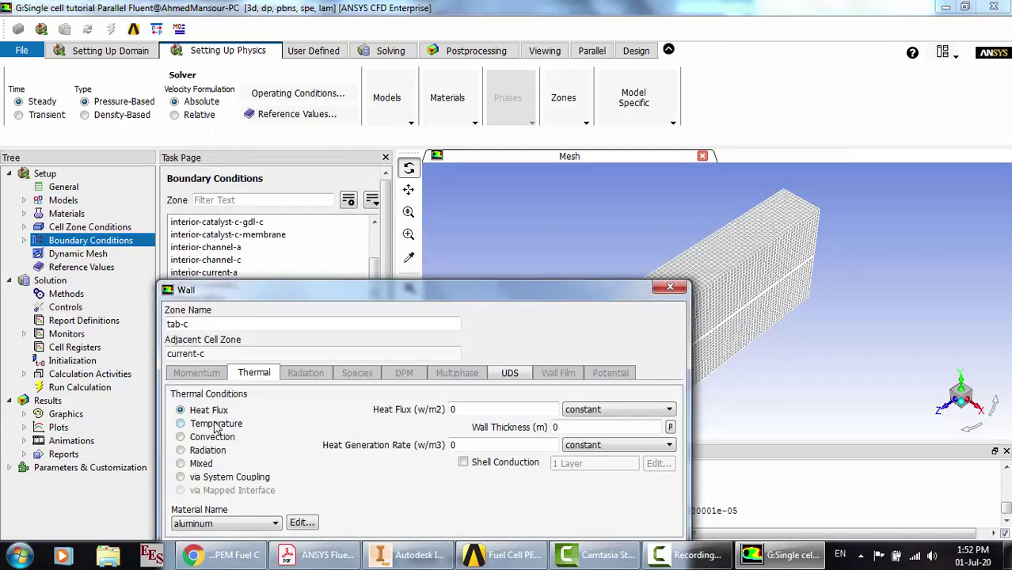
left_click(216, 424)
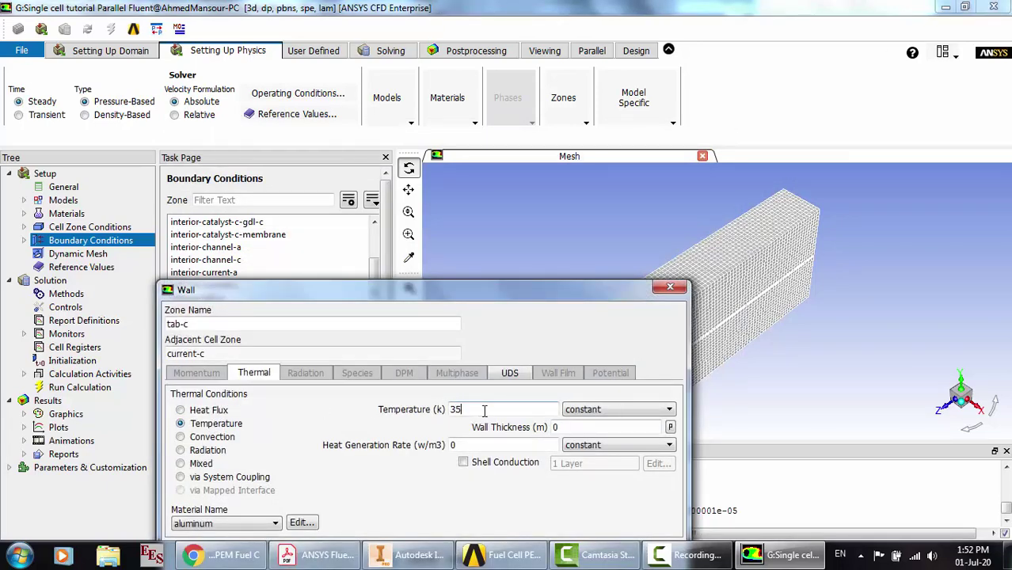
left_click(484, 409)
type("353.15")
Set the tab-c wall's electric potential scalar condition to Specified Value with a value of 0.65, and confirm the wall settings
left_click(509, 373)
left_click_drag(472, 295, 451, 139)
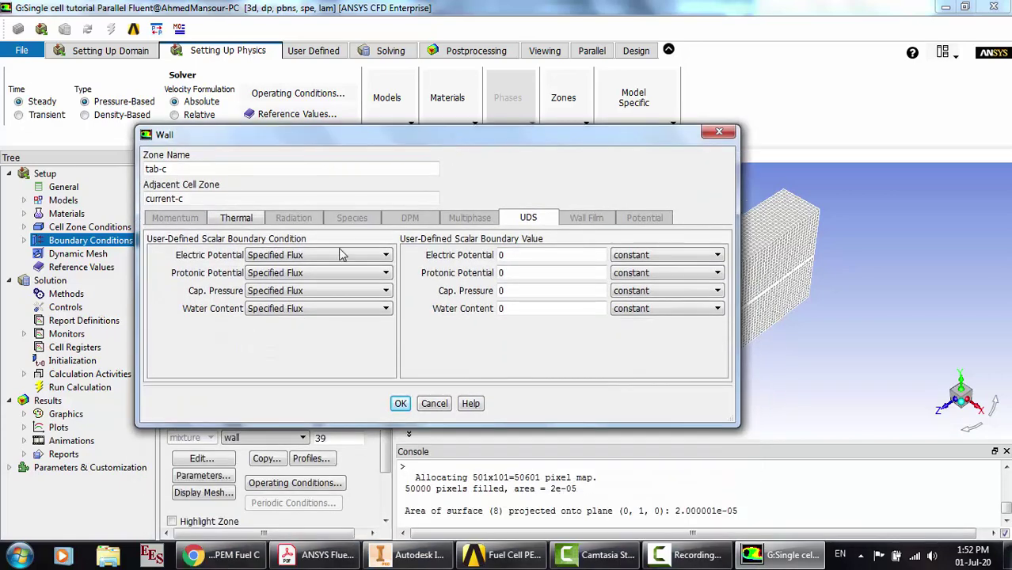
left_click(295, 255)
left_click(283, 277)
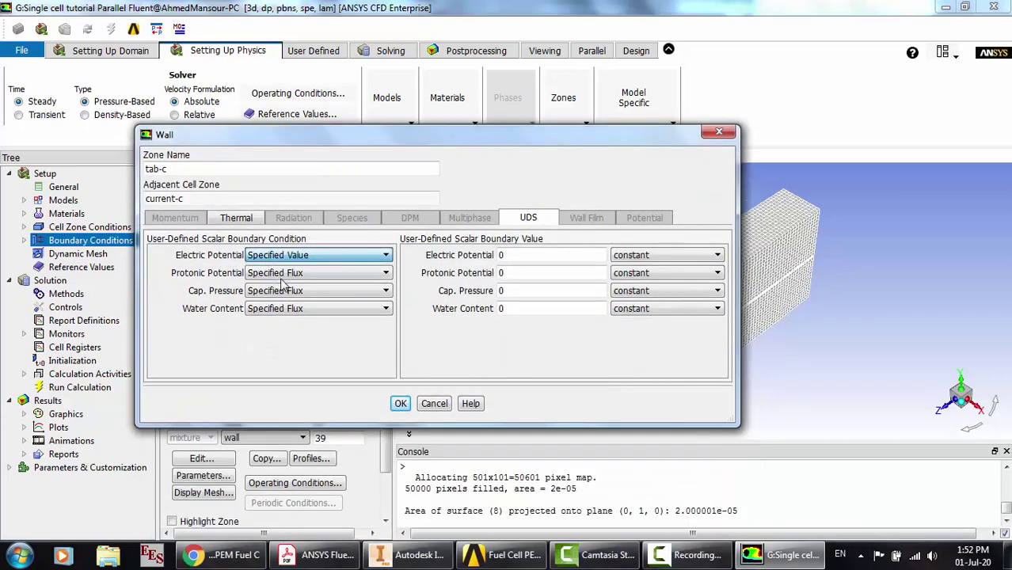
double_click(544, 255)
type("0.65")
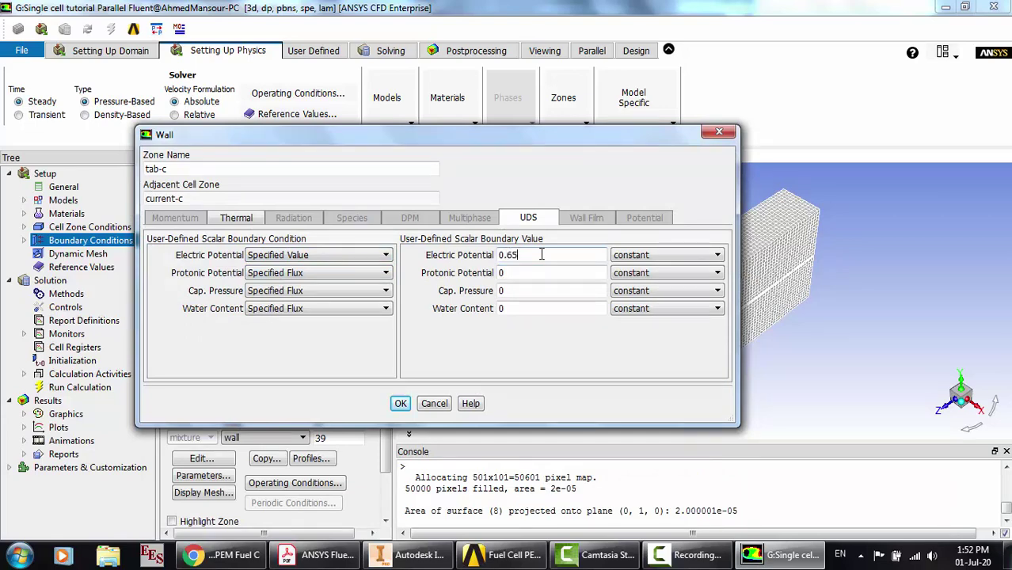
left_click(402, 404)
Look over the remaining wall zones and the spatial discretization schemes in the solution methods
scroll(214, 332, "down", 3)
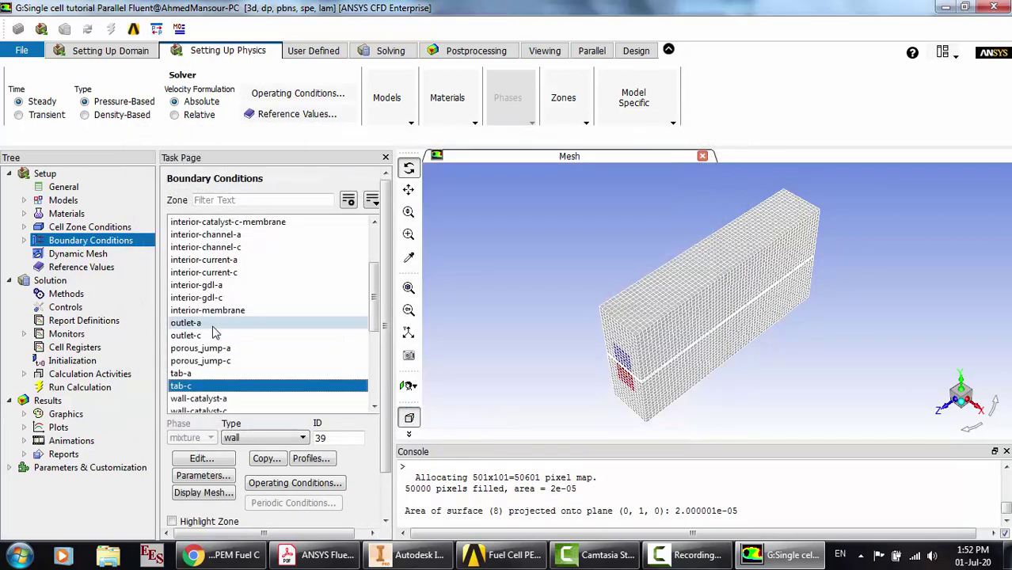
scroll(213, 333, "down", 3)
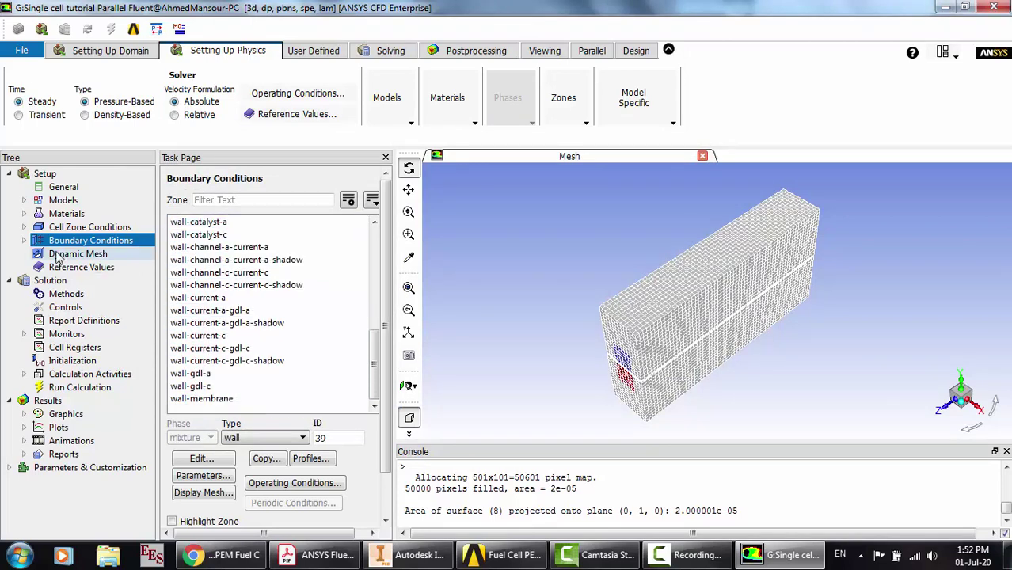
left_click(66, 294)
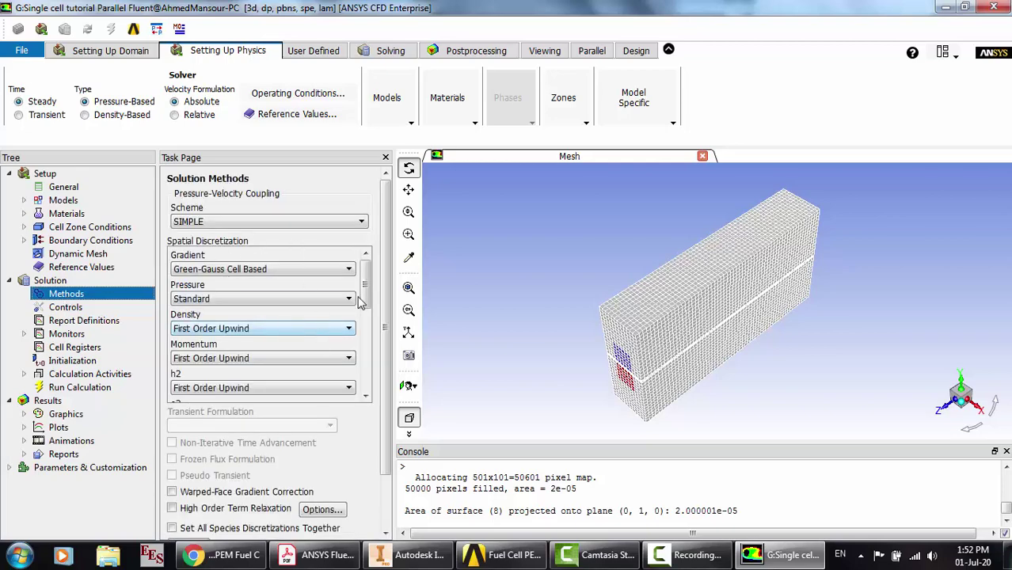
left_click_drag(366, 304, 366, 383)
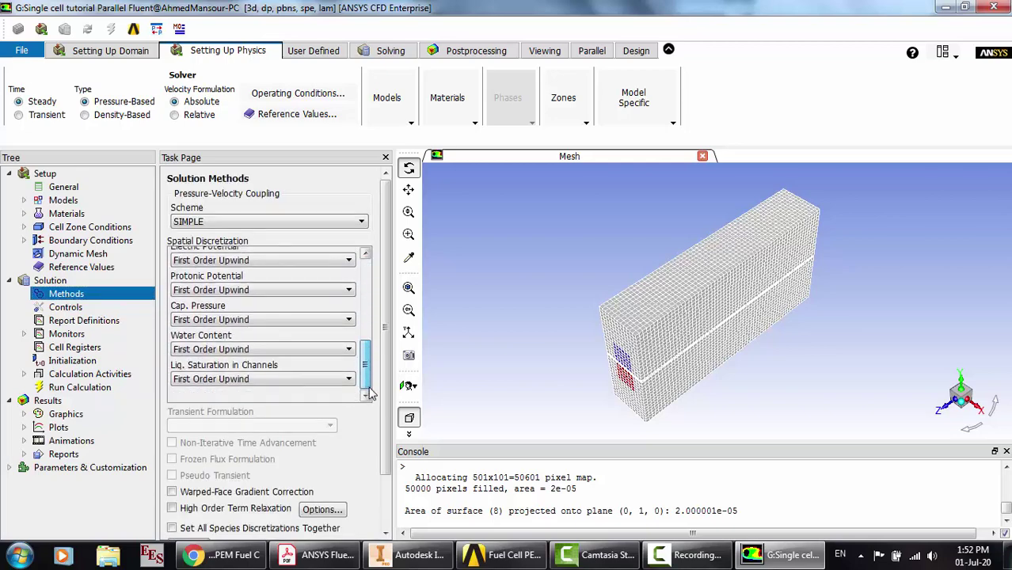
left_click(65, 307)
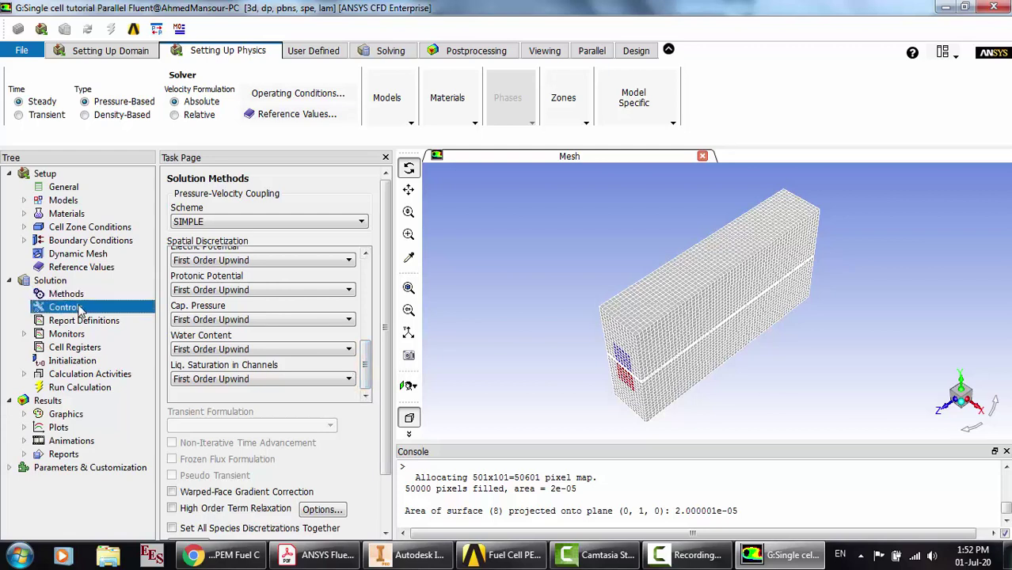
left_click(24, 334)
left_click(24, 334)
left_click(24, 334)
left_click(25, 333)
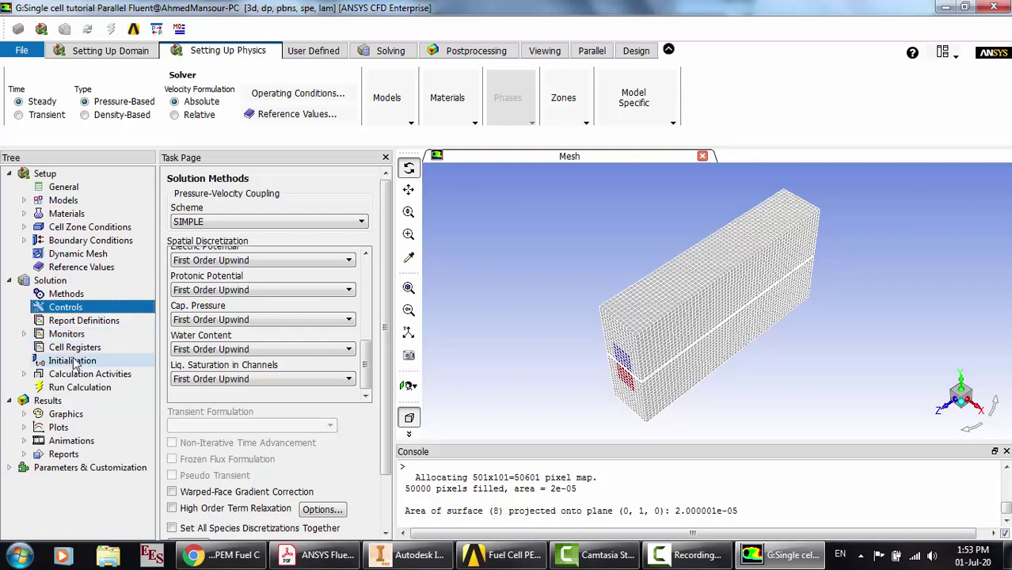
Initialize the solution with hybrid initialization and check the iteration output in the console
left_click(71, 361)
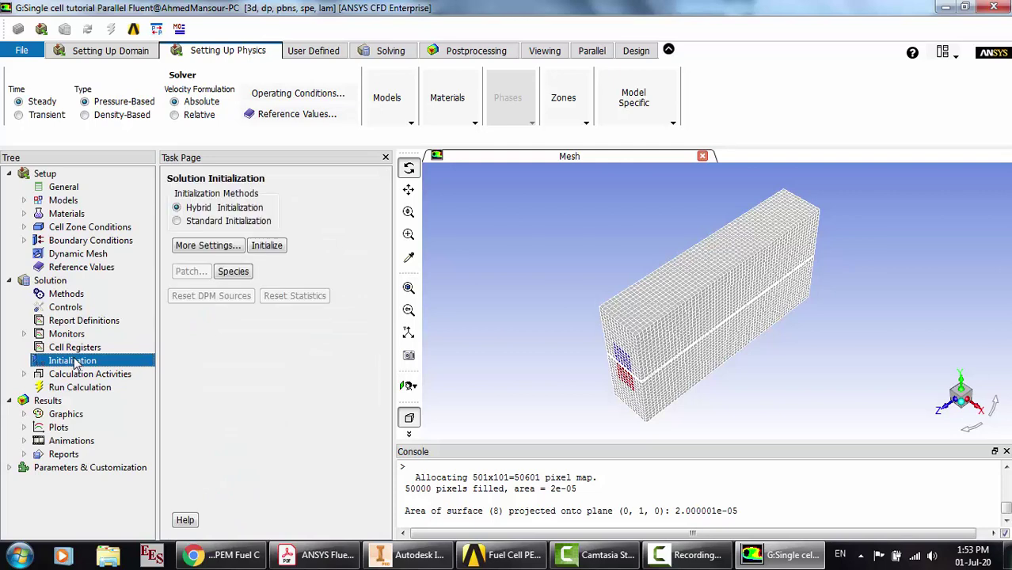
left_click(268, 246)
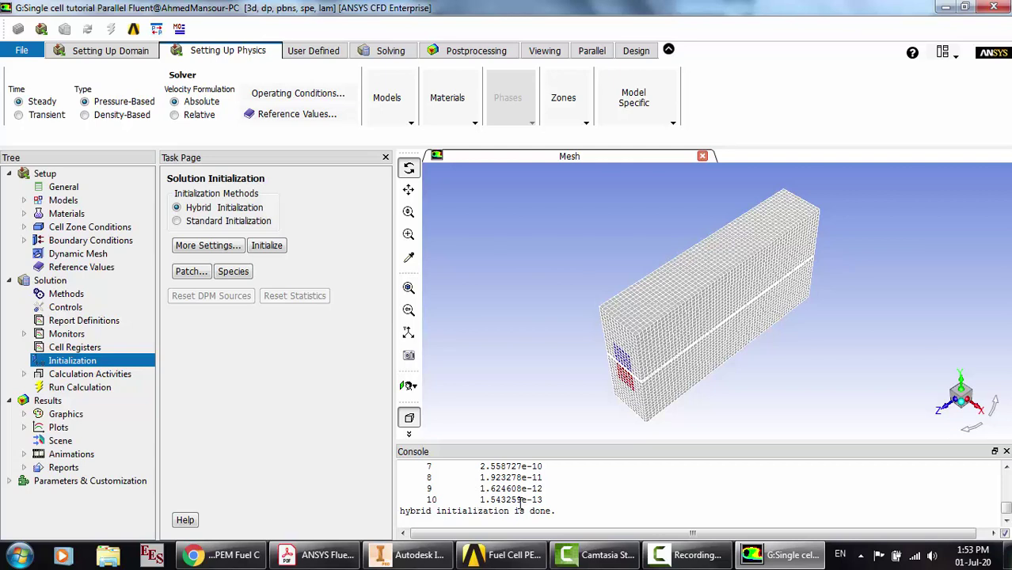
scroll(553, 497, "up", 2)
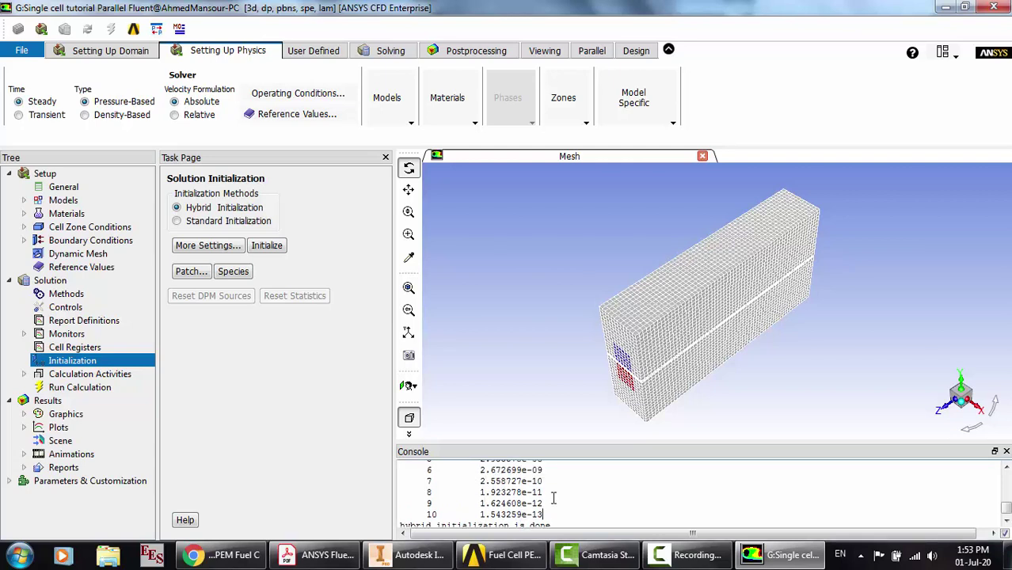
scroll(553, 497, "down", 2)
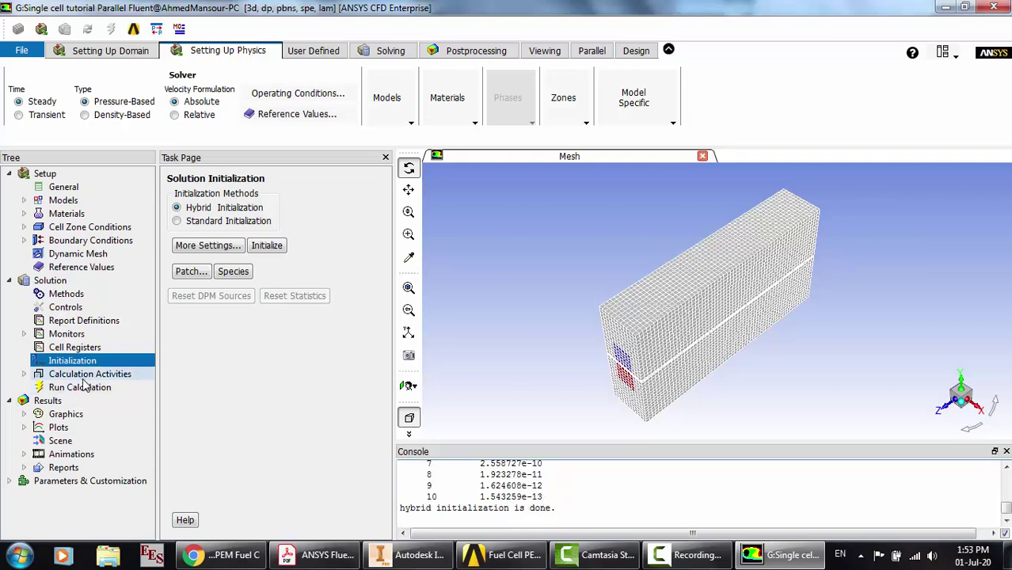
Check the autosave settings without changing them and view the Calculation Activities settings
left_click(24, 375)
left_click(91, 388)
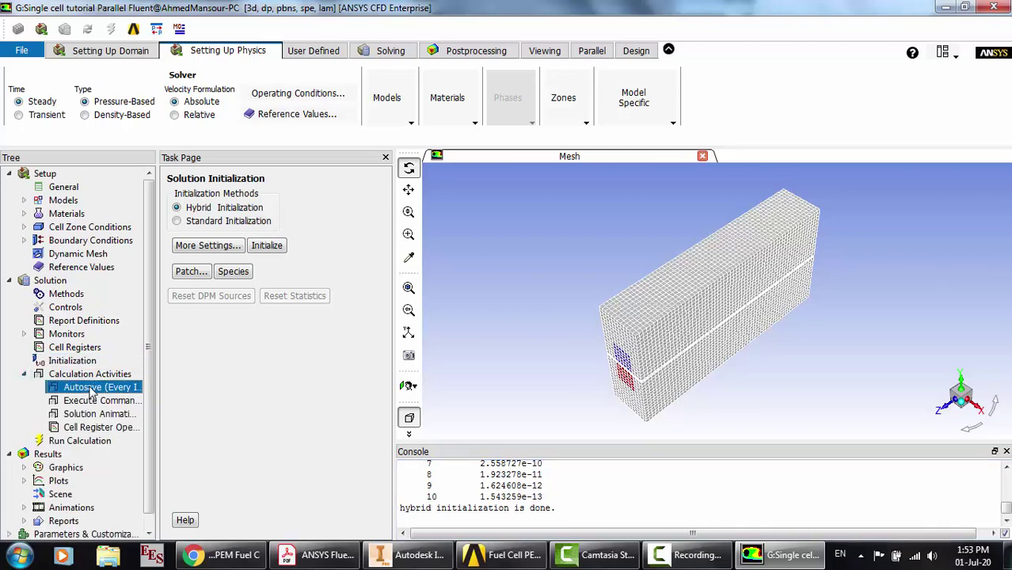
double_click(91, 387)
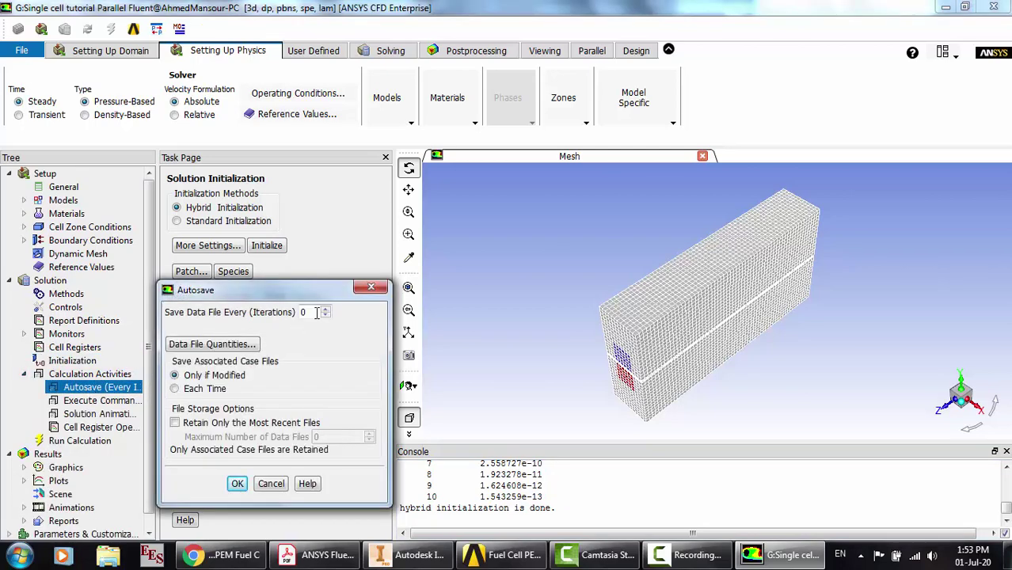
left_click_drag(314, 314, 291, 312)
left_click(371, 289)
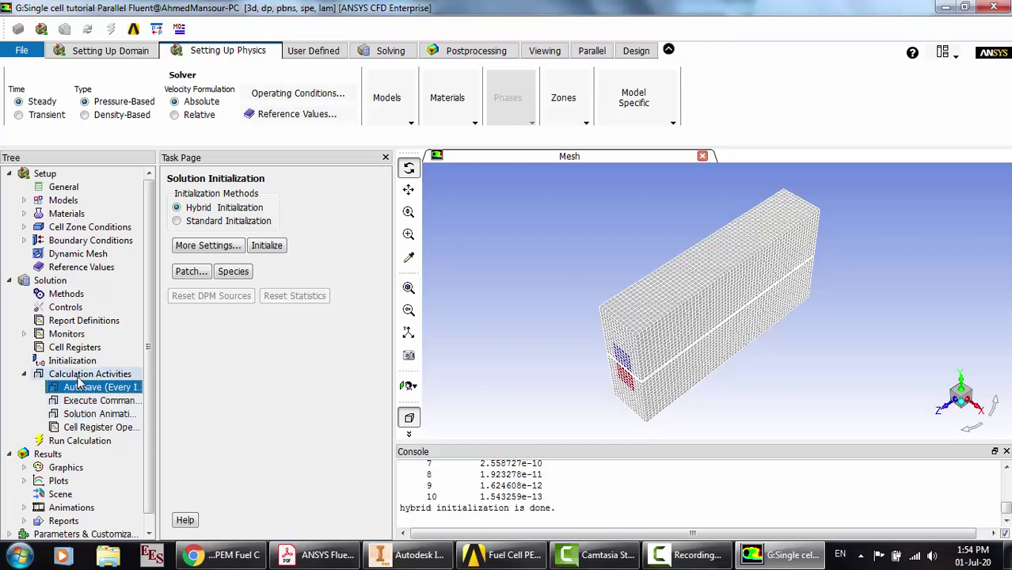
double_click(78, 379)
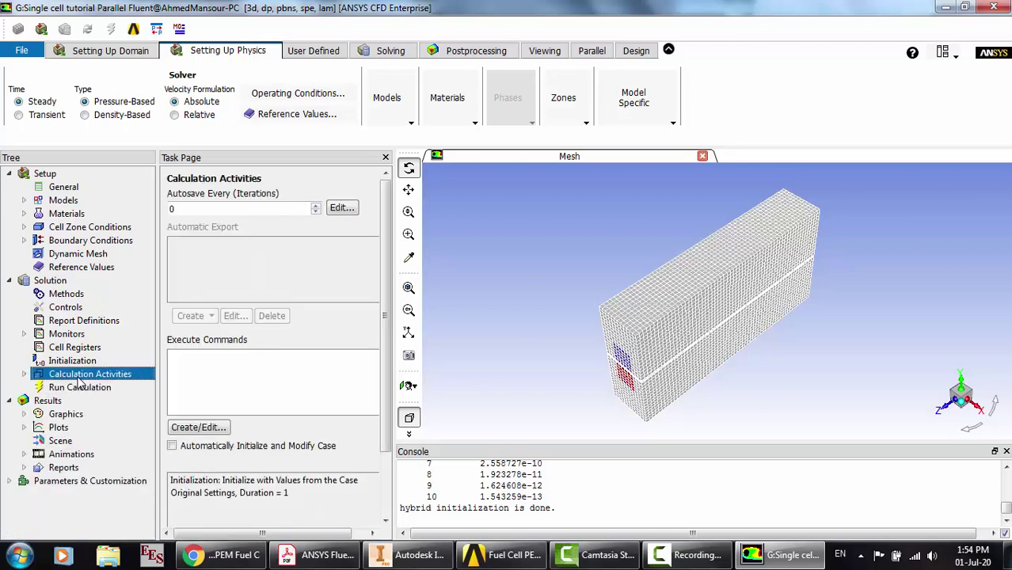
Try an absolute criterion of 0.00001 for the continuity residual and look through the criteria of the other equations
double_click(57, 334)
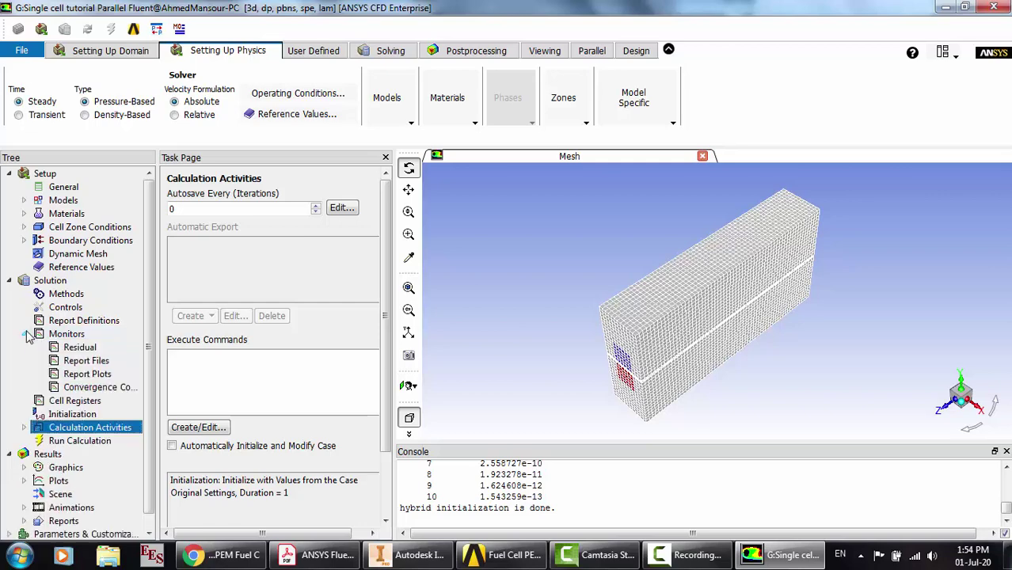
left_click(80, 348)
double_click(100, 352)
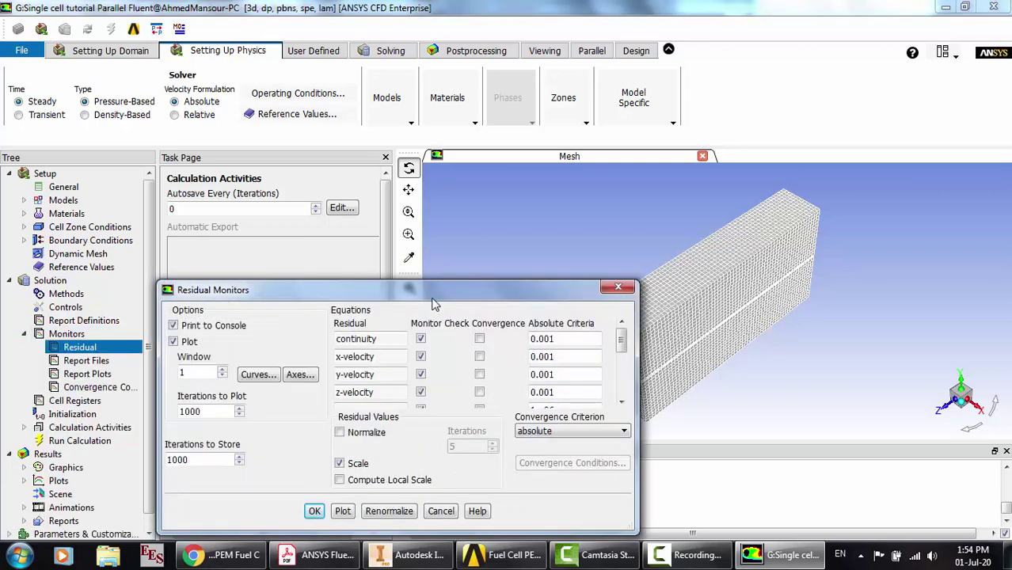
left_click_drag(432, 293, 440, 194)
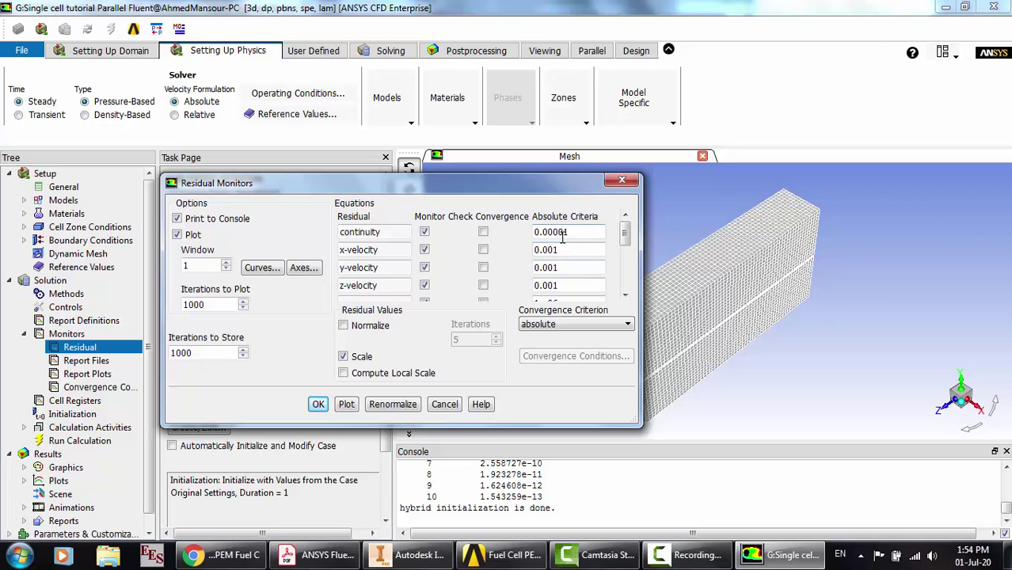
key("BackSpace")
key("BackSpace")
scroll(563, 268, "down", 3)
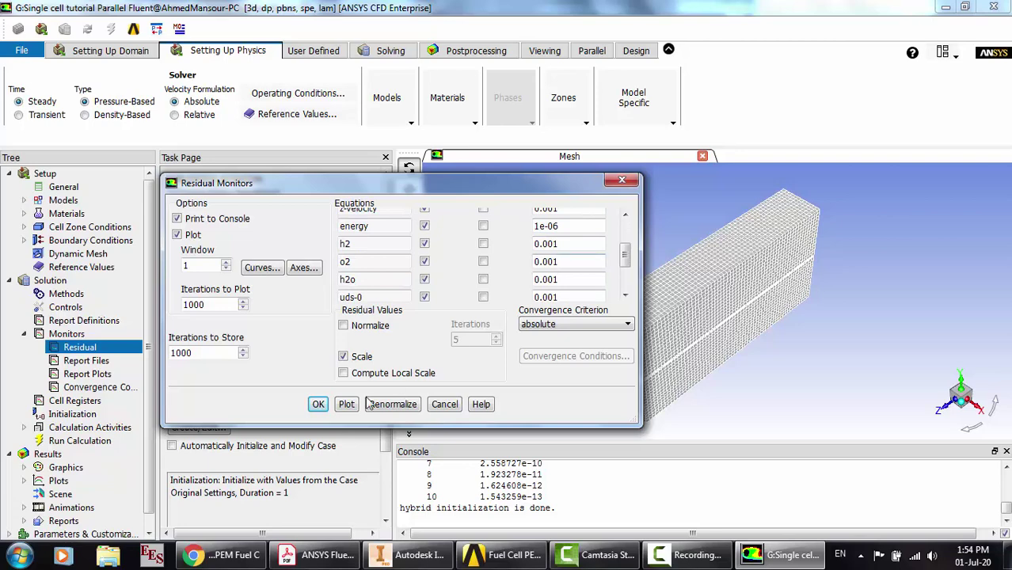
left_click(444, 404)
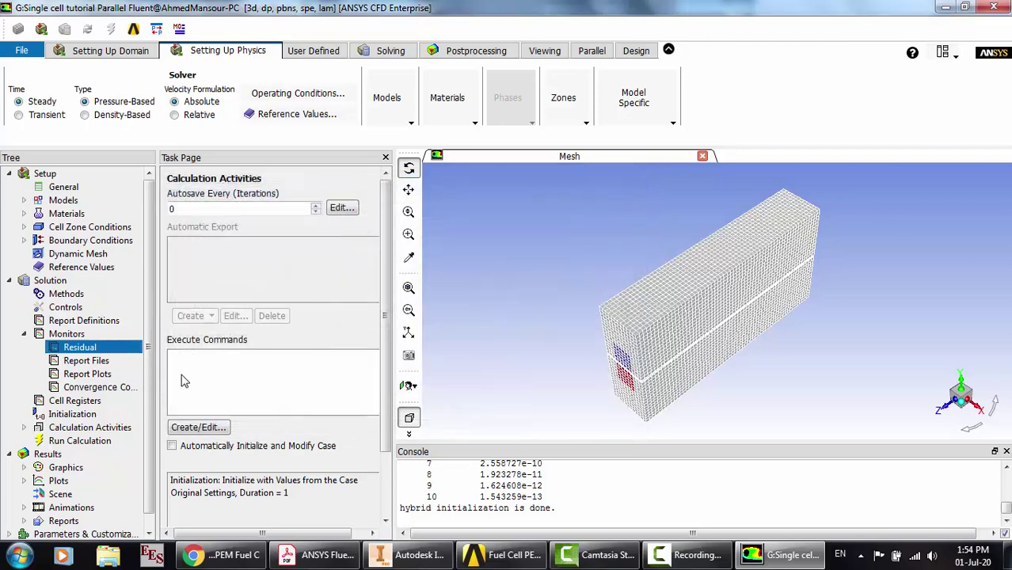
Run the calculation for 150 iterations, using the settings and mesh changes for the current calculation only
left_click(87, 374)
scroll(79, 380, "down", 1)
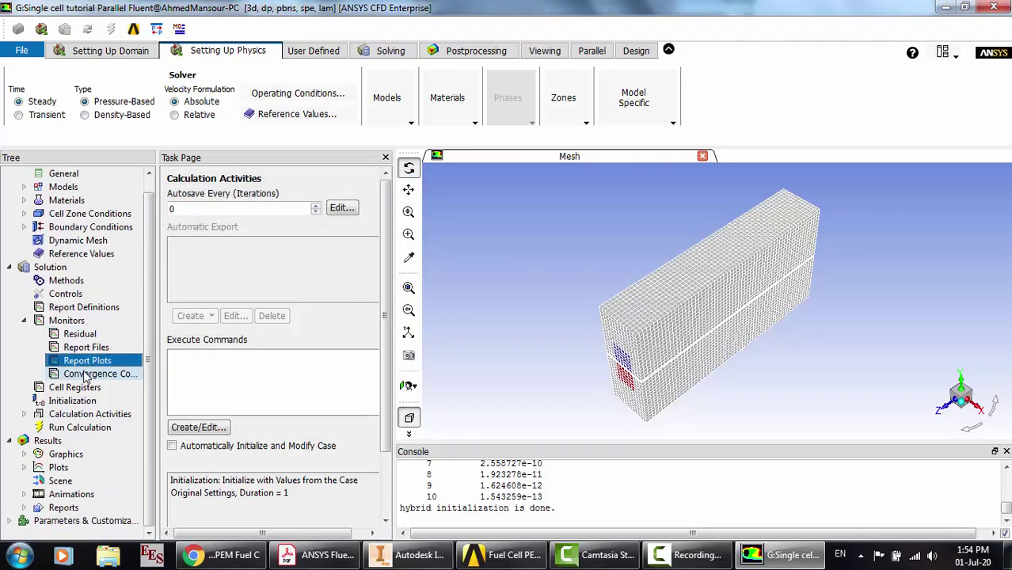
left_click(73, 427)
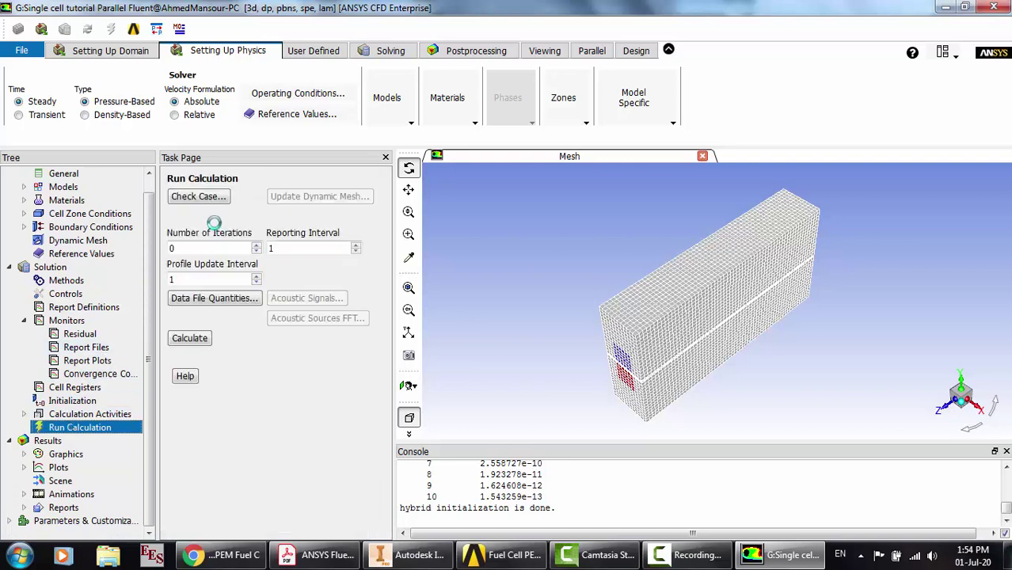
double_click(212, 248)
type("15")
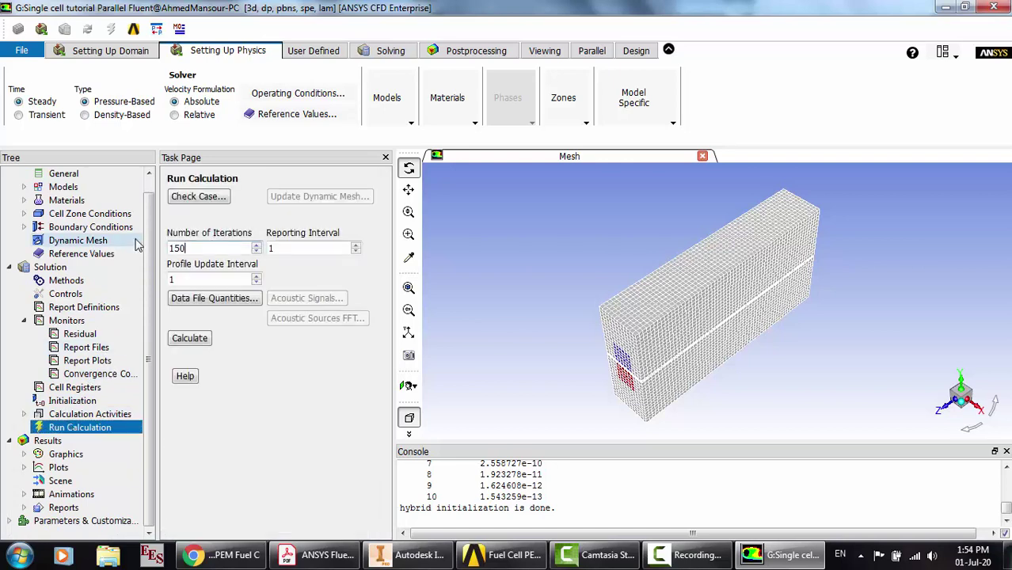
left_click(190, 340)
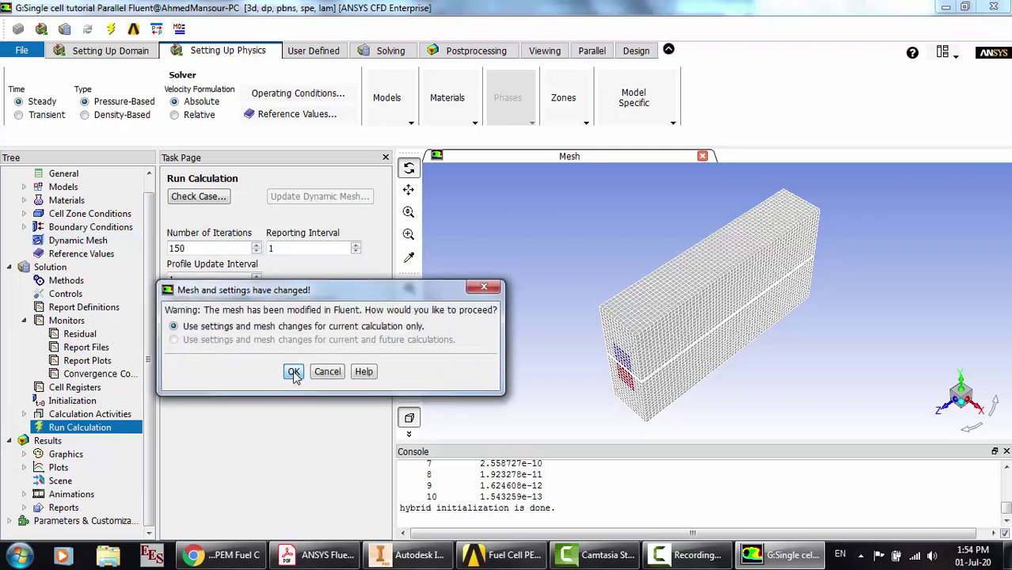
left_click(293, 372)
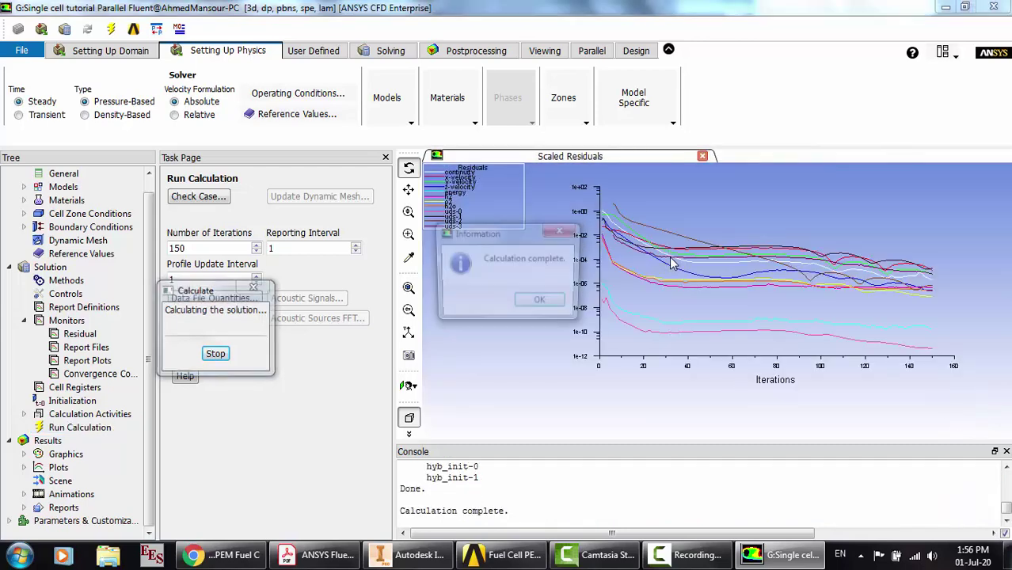
left_click(543, 304)
left_click(717, 552)
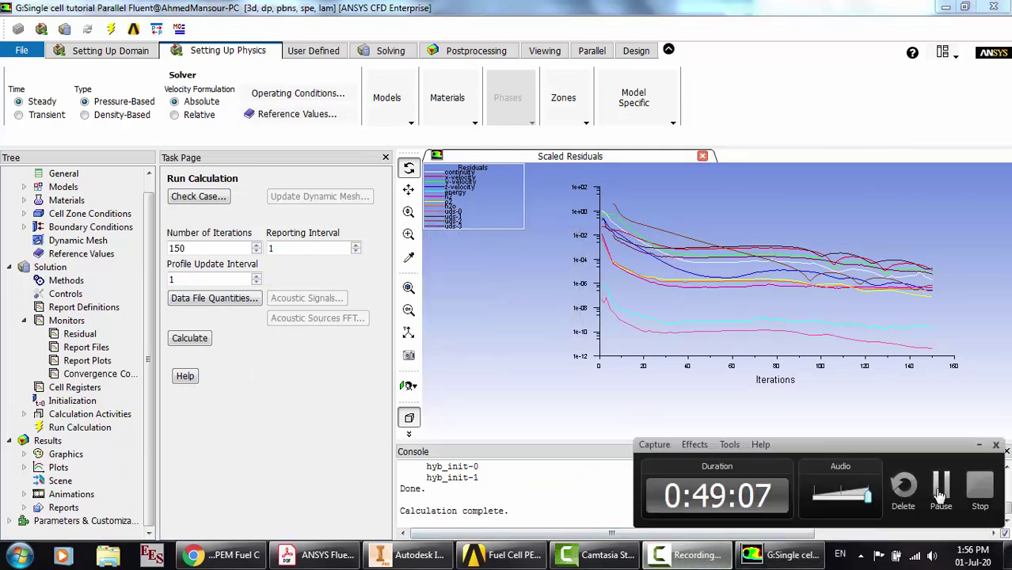
left_click(938, 493)
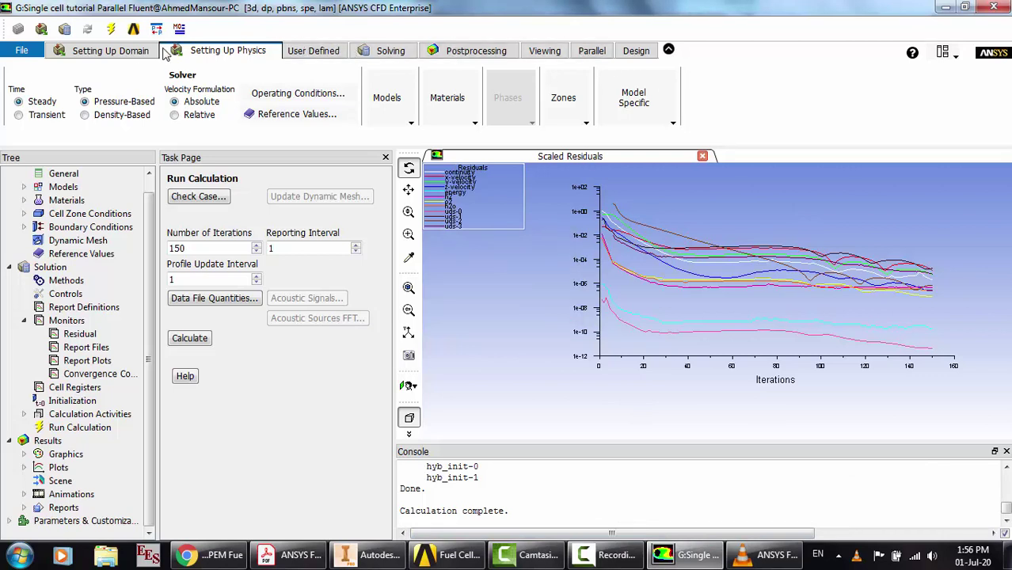
Start creating an iso-surface and choose Mesh as the surface-of-constant category
left_click(139, 53)
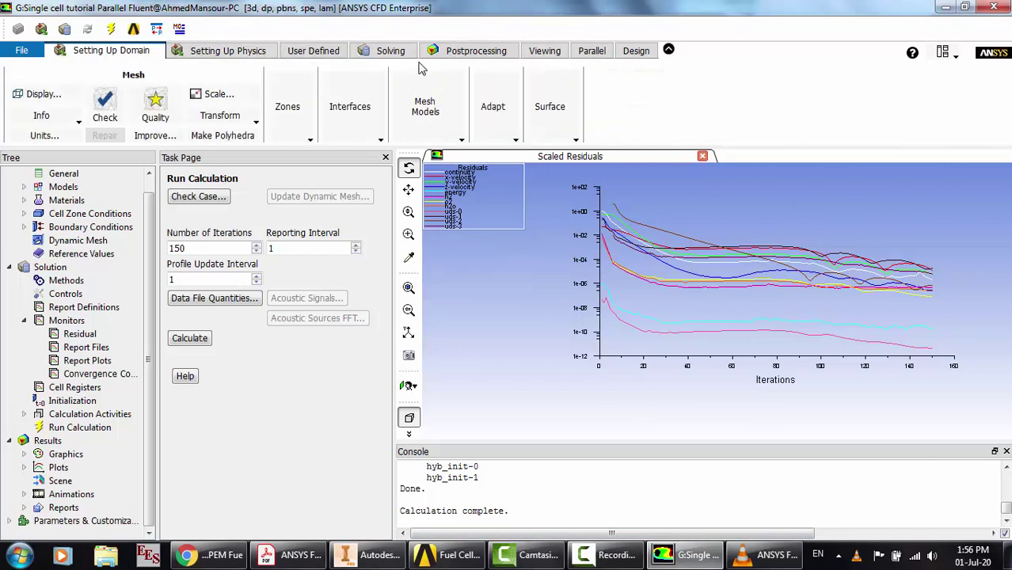
left_click(239, 51)
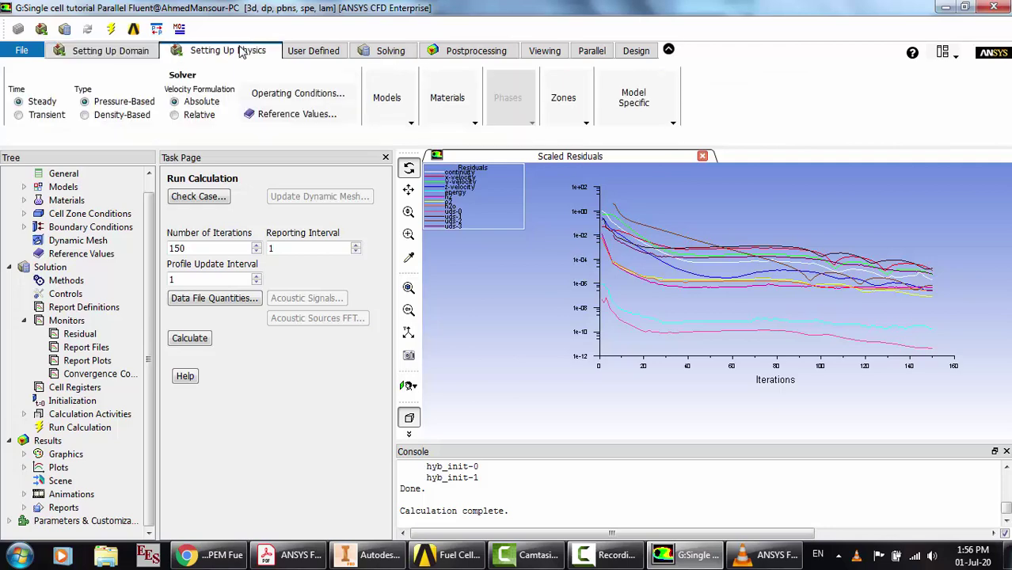
left_click(100, 52)
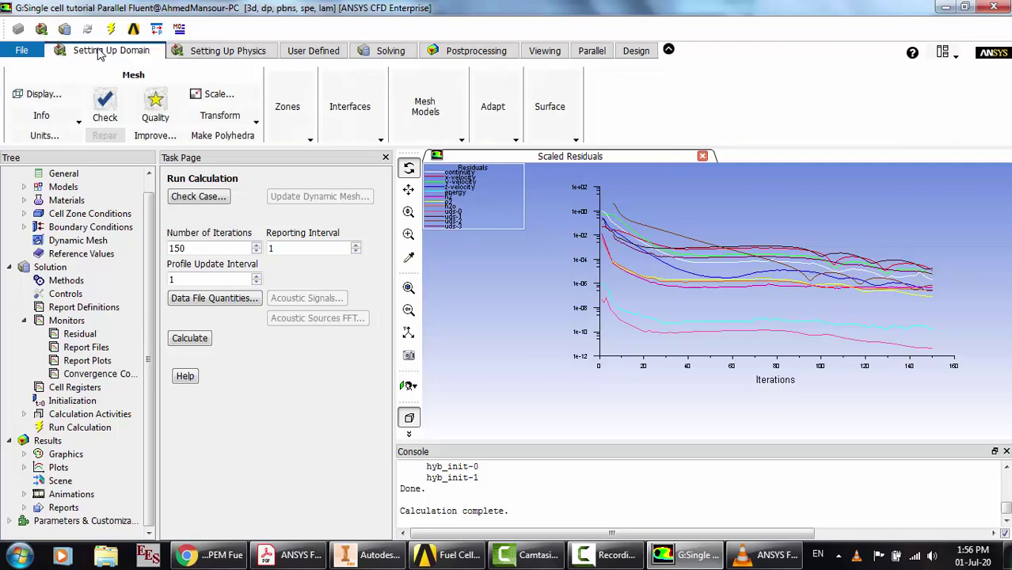
left_click(571, 140)
mouse_move(585, 156)
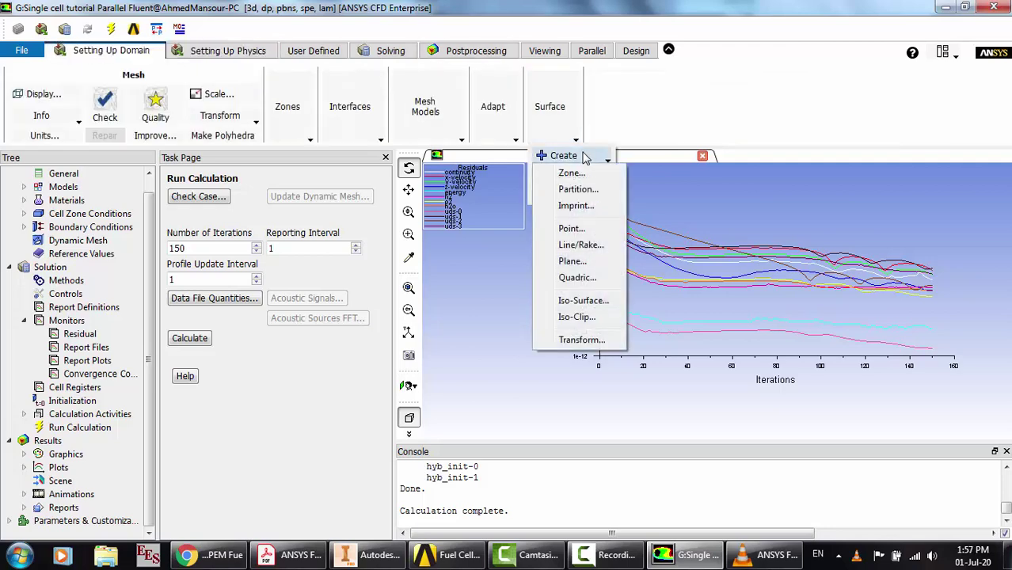
left_click(582, 301)
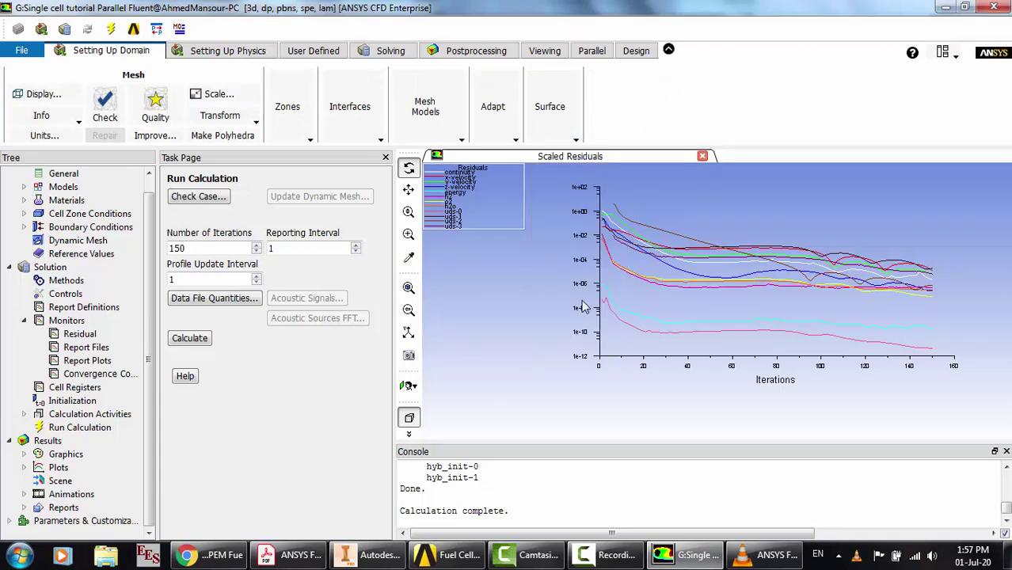
left_click_drag(445, 297, 453, 180)
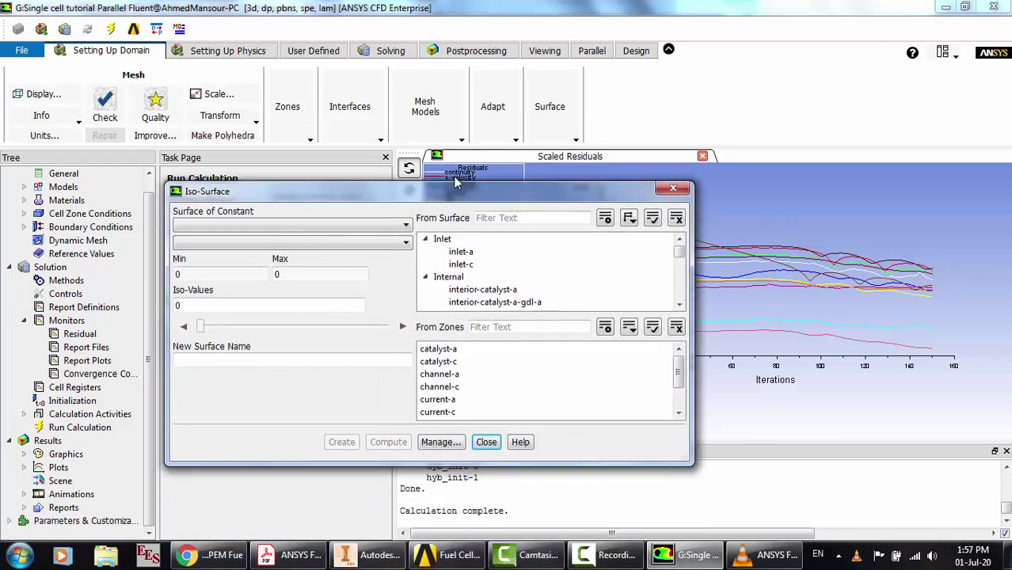
left_click(390, 211)
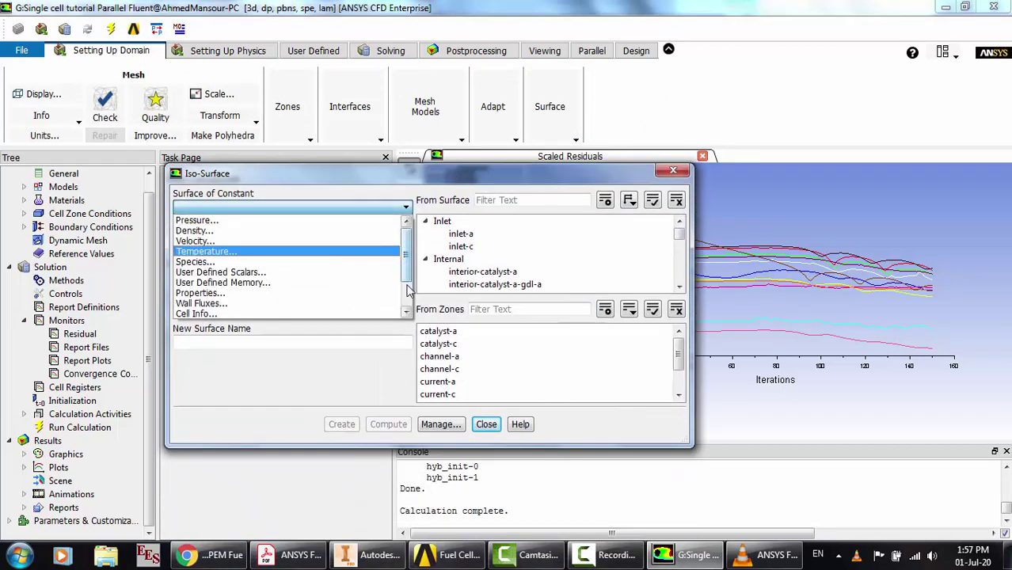
scroll(262, 273, "down", 2)
left_click(255, 284)
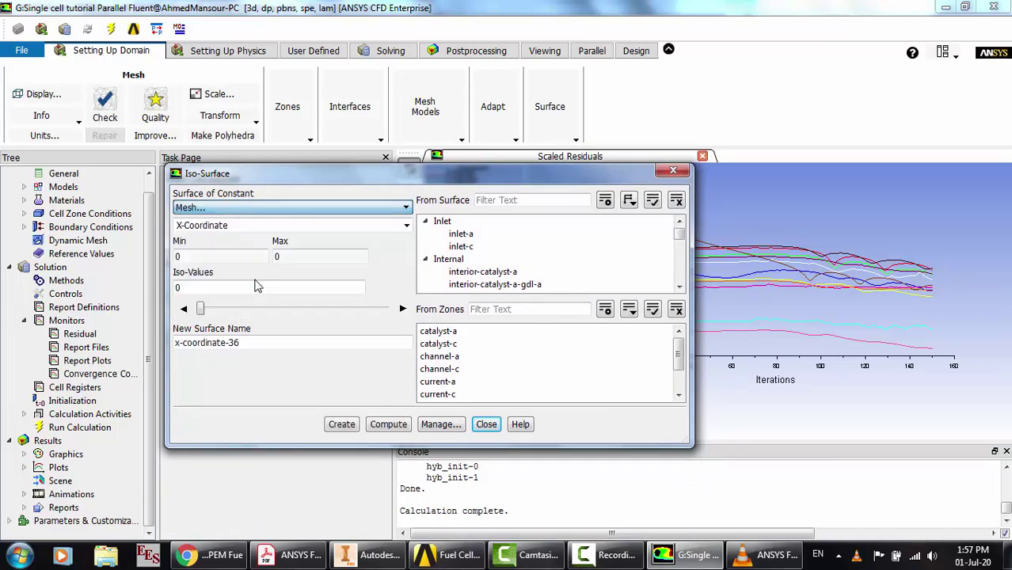
Set the unit for the length quantity to mm
left_click(37, 136)
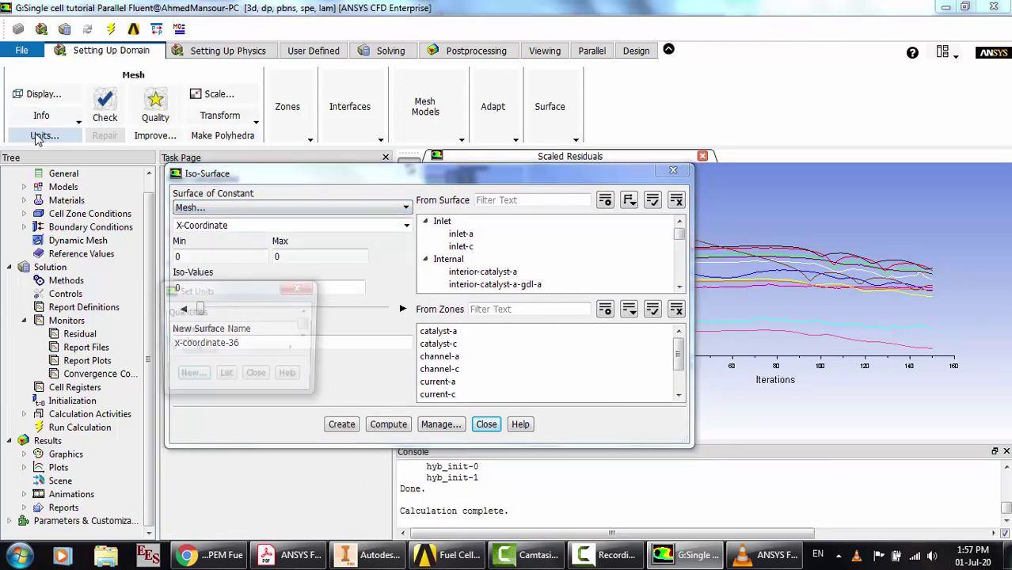
scroll(283, 385, "down", 5)
scroll(283, 386, "down", 4)
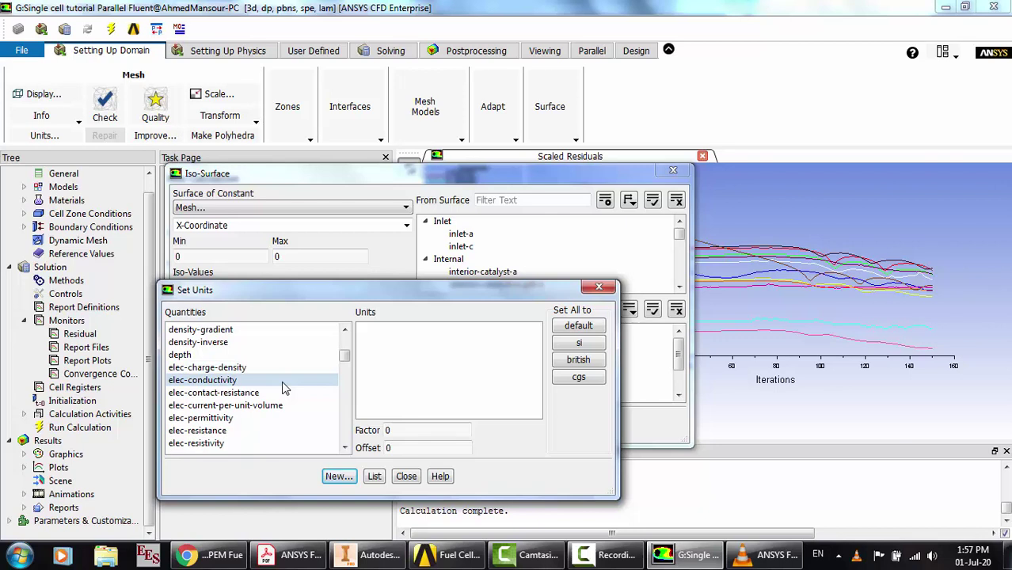
scroll(221, 376, "down", 2)
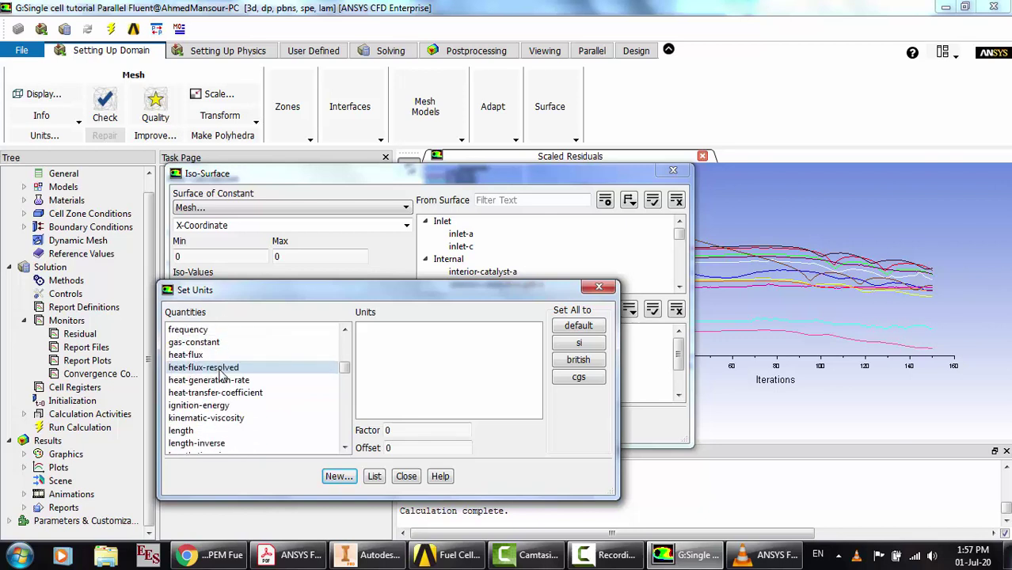
left_click(204, 431)
left_click(384, 355)
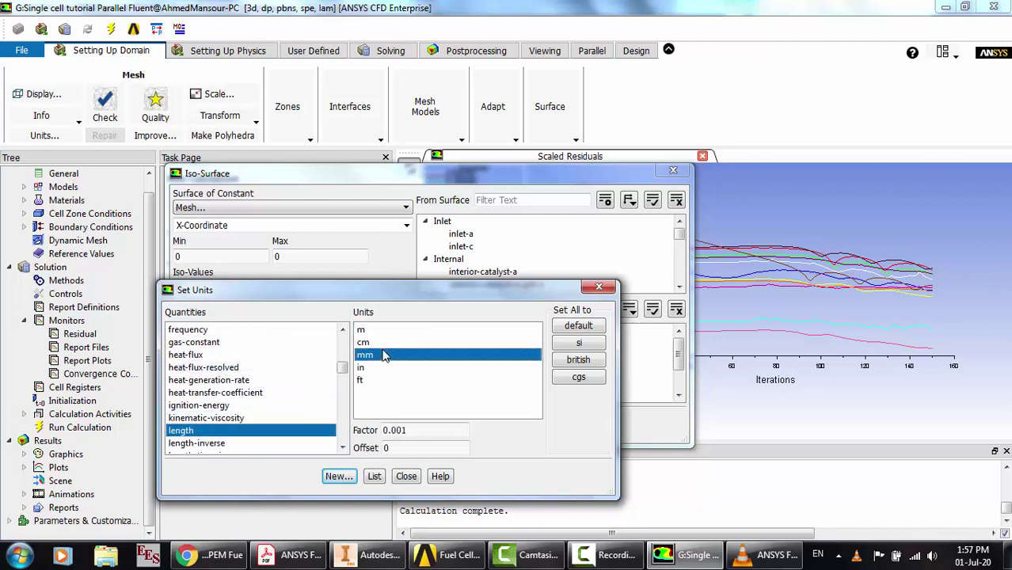
left_click(406, 477)
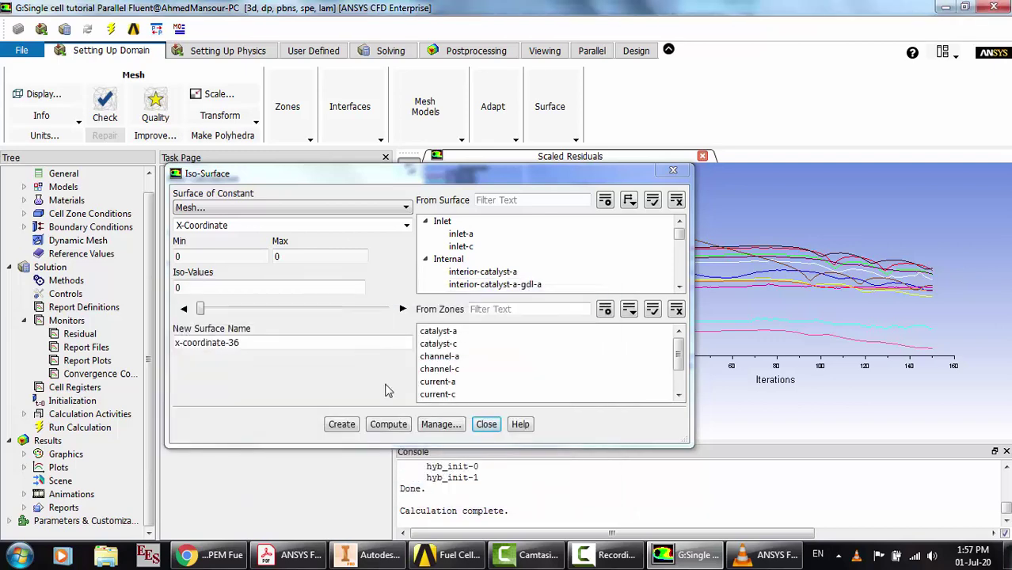
Base the iso-surface on the Z-Coordinate, compute its range and set the iso-value to 5 mm
left_click(299, 225)
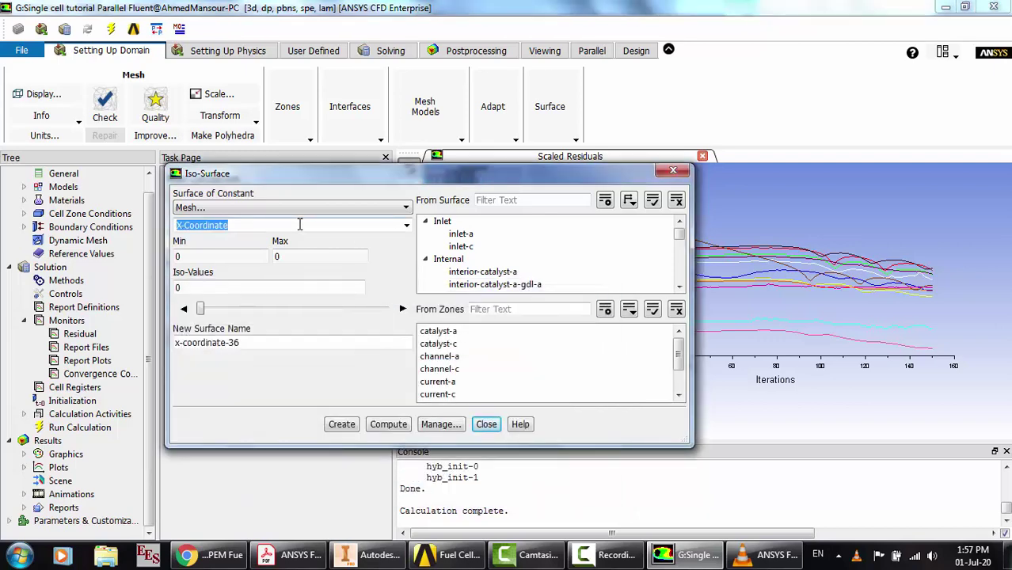
left_click(406, 225)
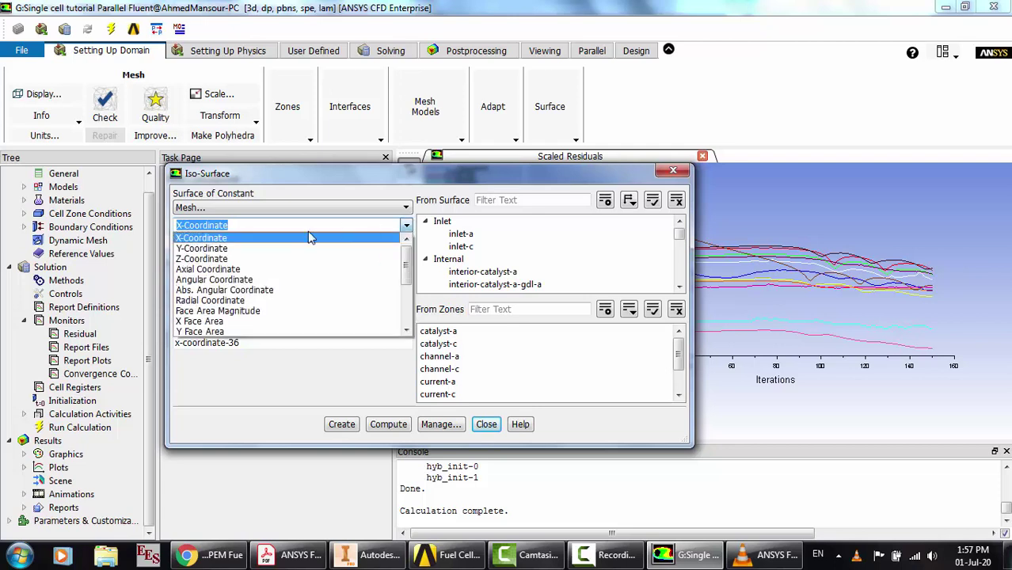
left_click(234, 259)
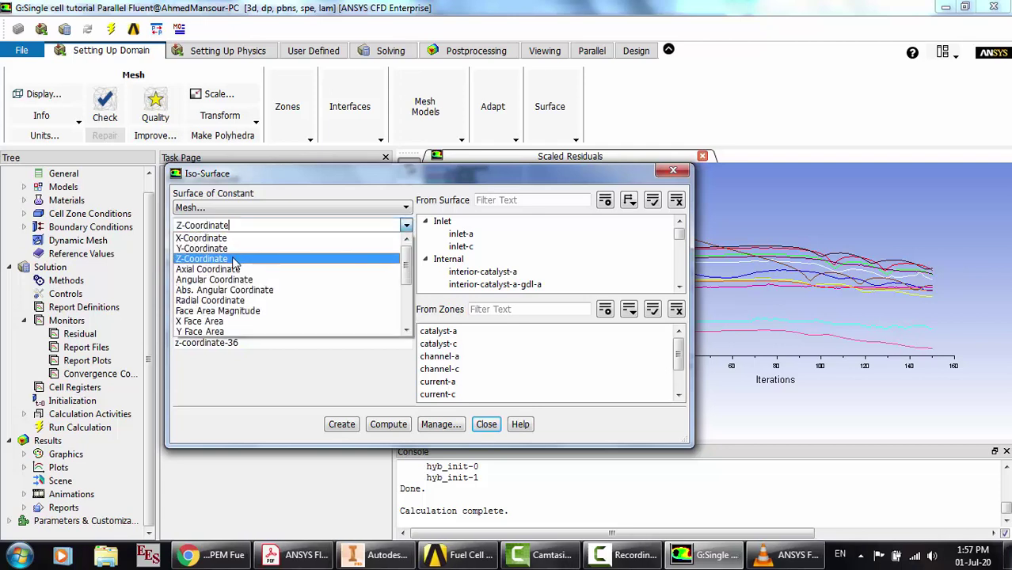
left_click(391, 424)
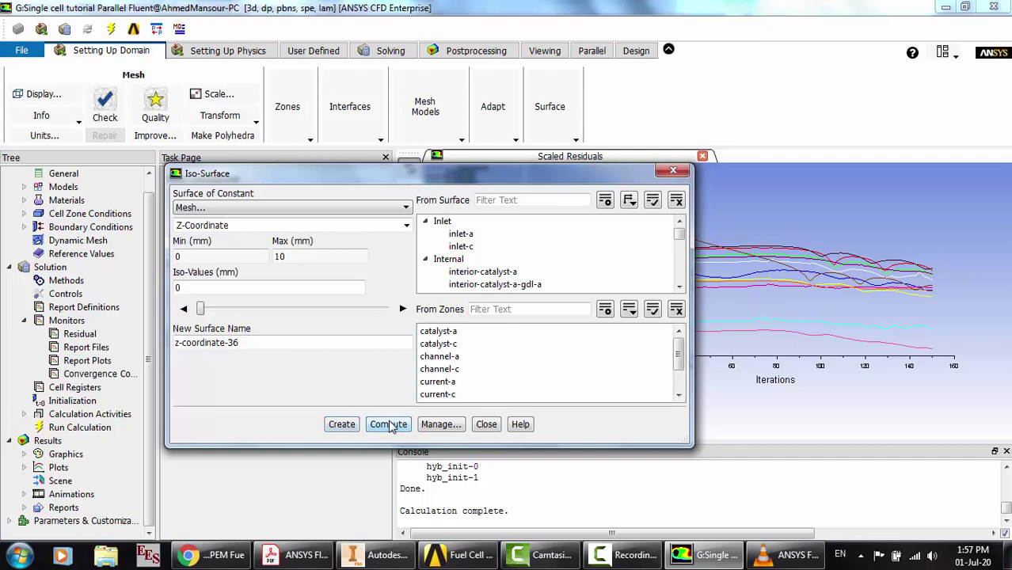
left_click_drag(216, 287, 158, 285)
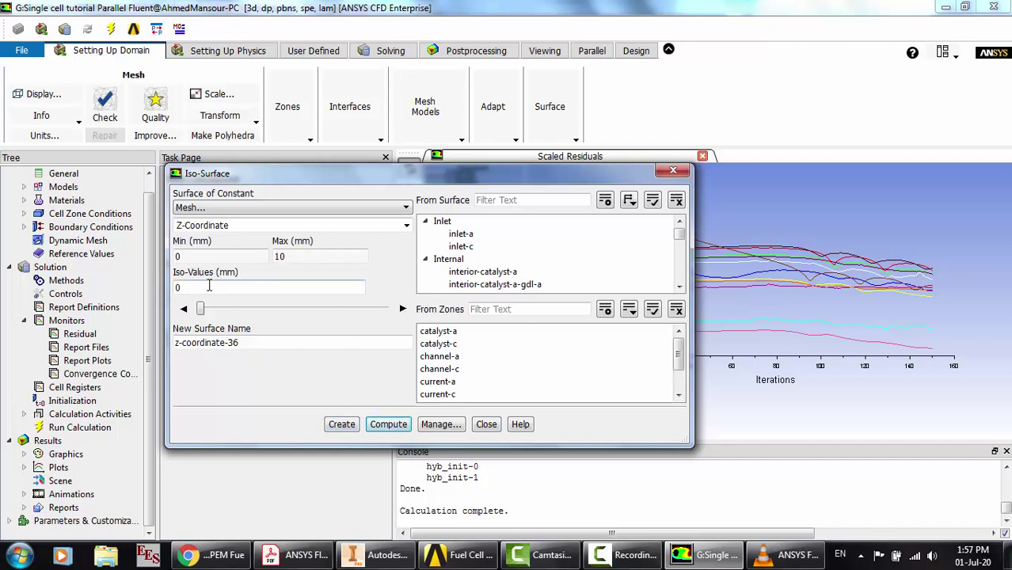
type("5")
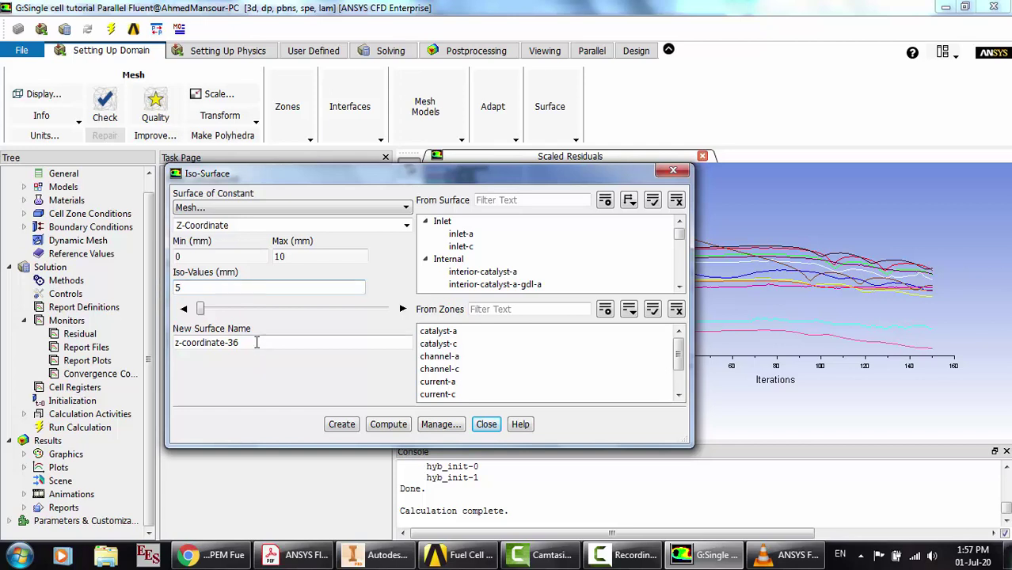
Name the Z-Coordinate iso-surface plane-xy and create it
left_click_drag(257, 342, 170, 343)
type("plan")
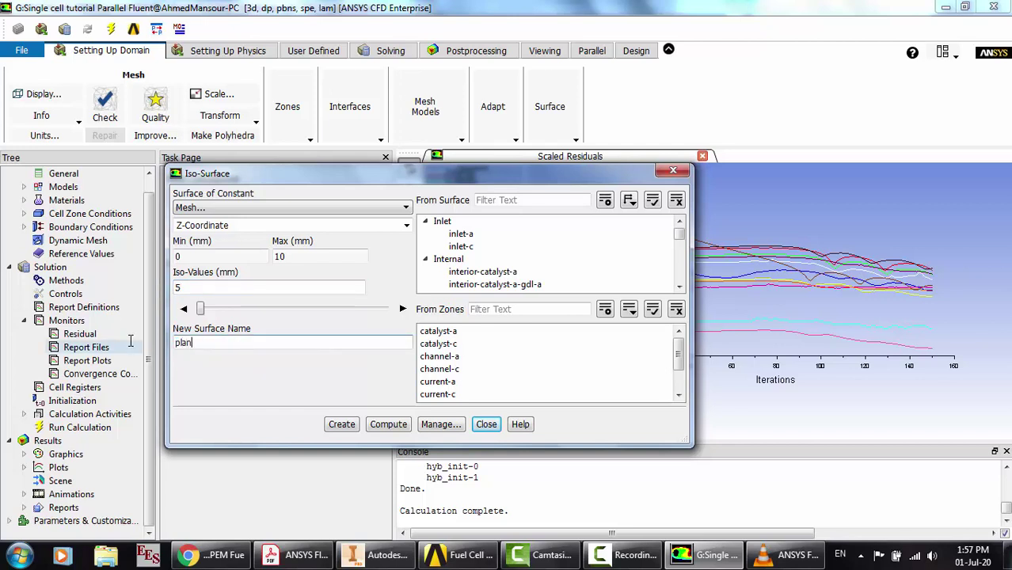
type("e-xy")
left_click(342, 424)
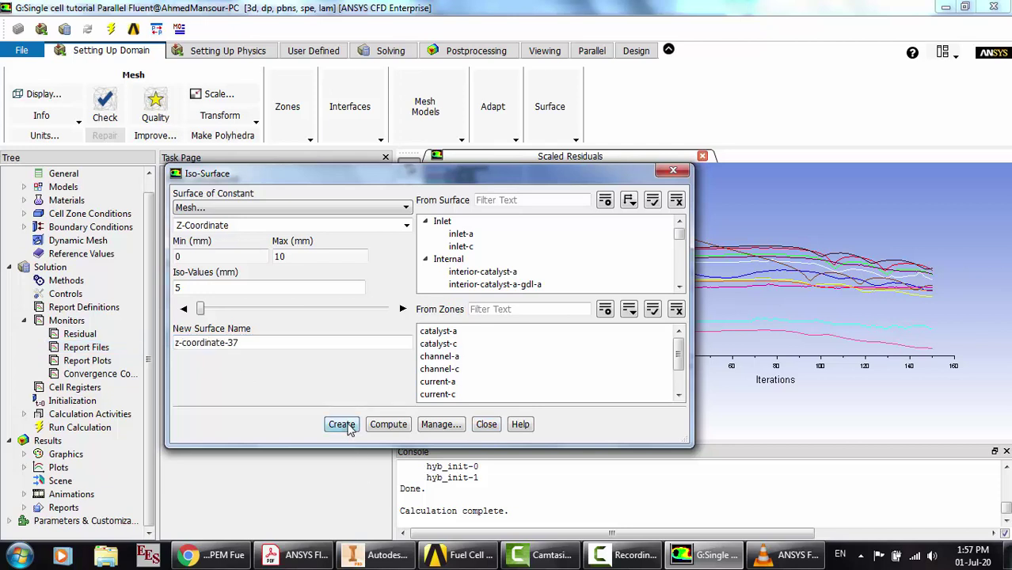
Base a new iso-surface on the X-Coordinate, compute its range and set the iso-value to 1.0000005 mm
left_click(405, 225)
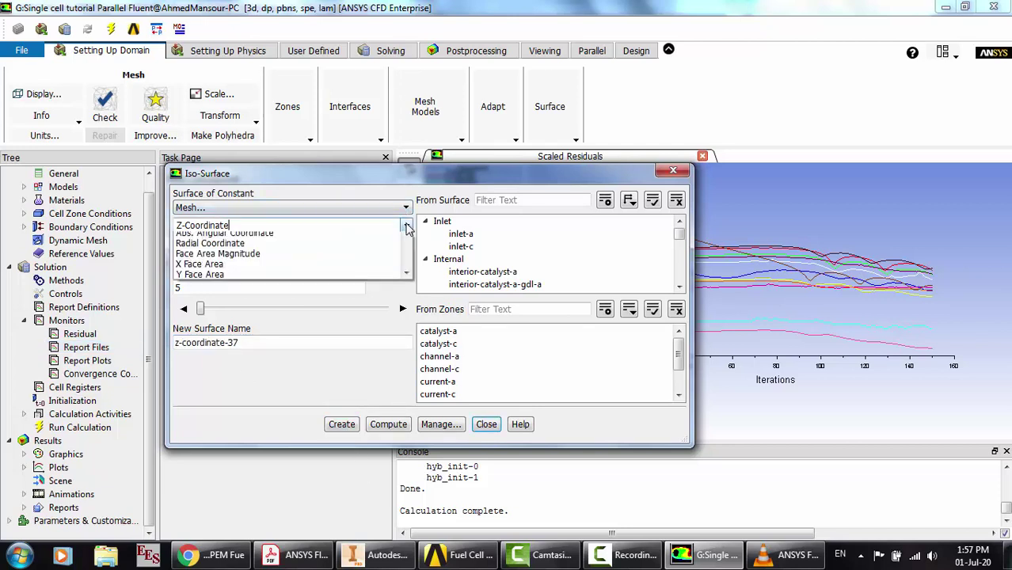
left_click(269, 240)
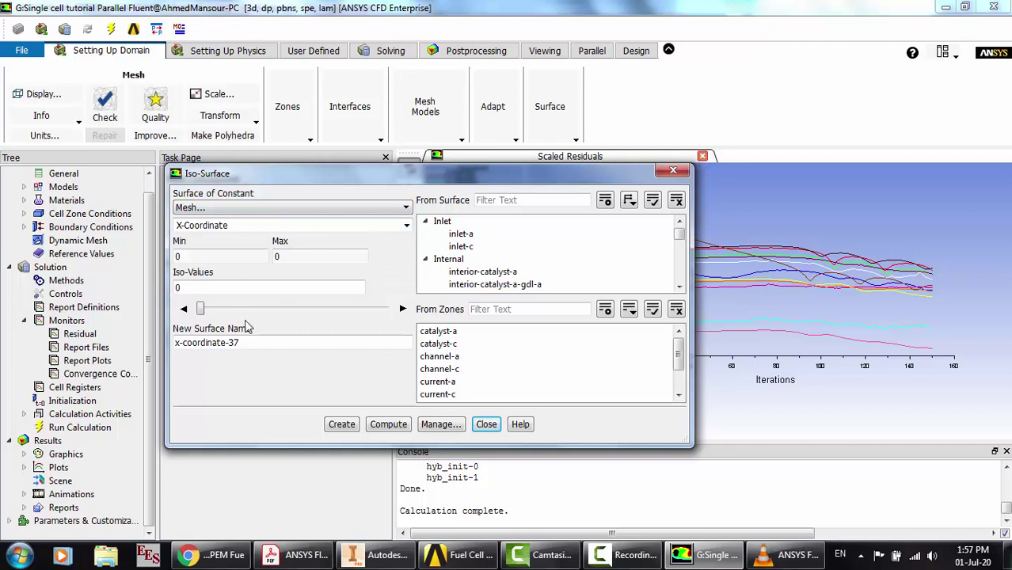
left_click(388, 424)
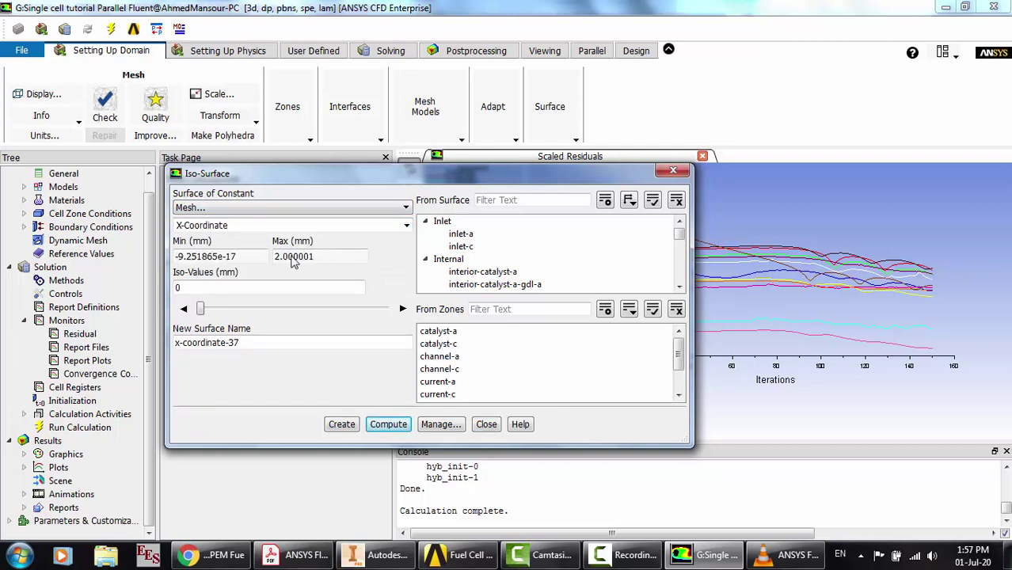
left_click(214, 287)
left_click(215, 289)
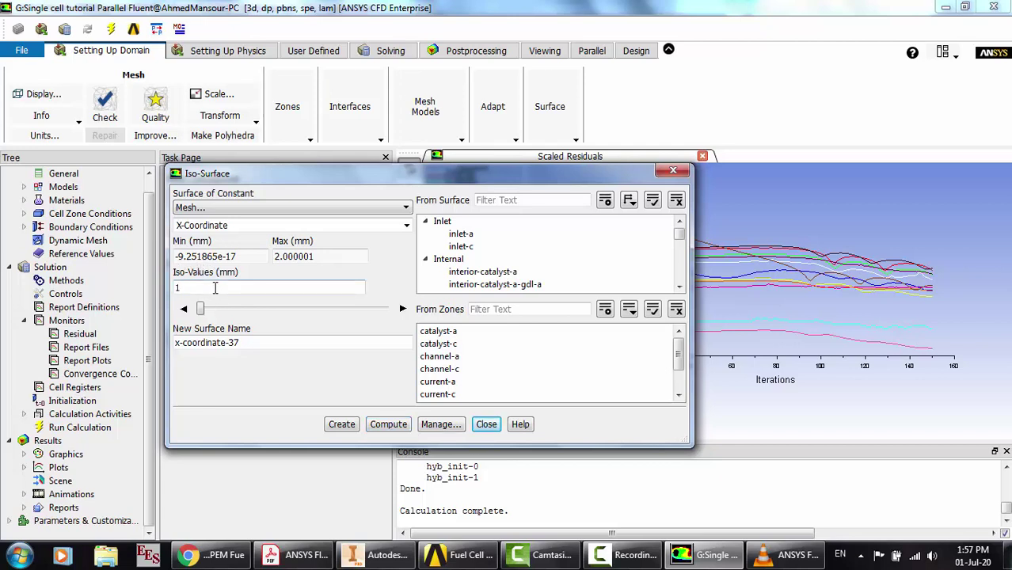
type("1.0000005")
Name the X-Coordinate iso-surface plane-yz, create it and close the iso-surface dialog
key("Tab")
type("p")
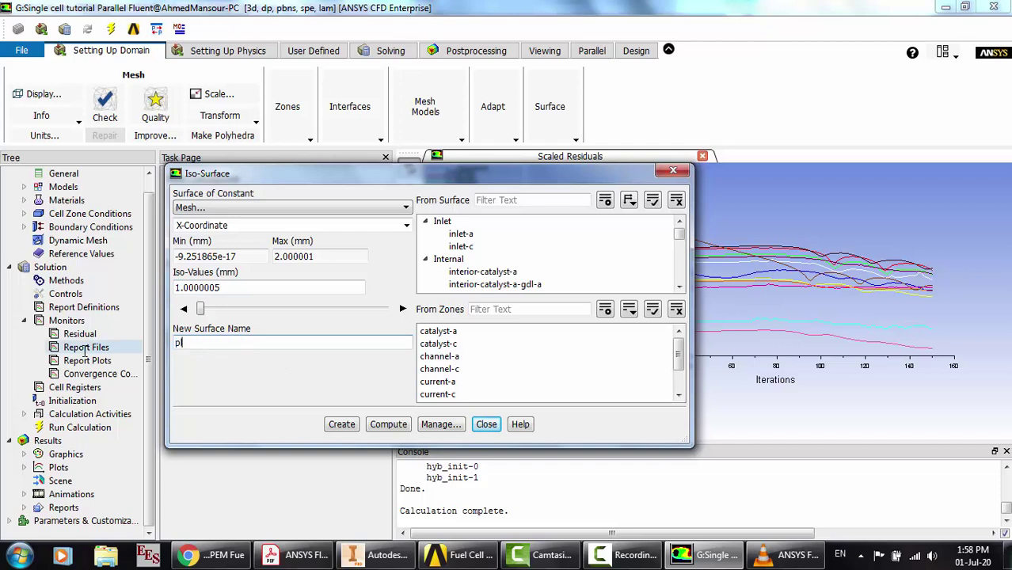
type("lane-yz")
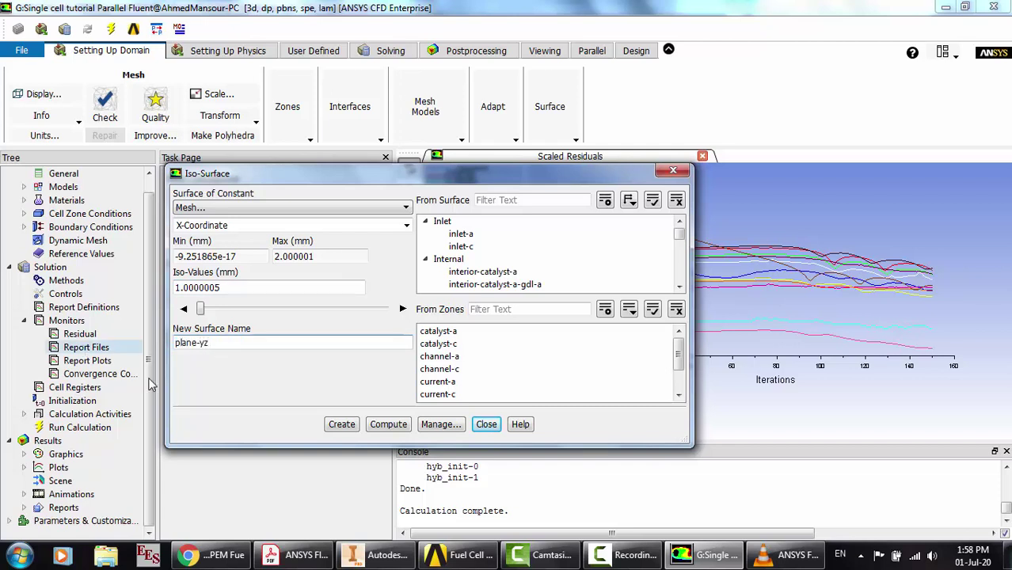
left_click(340, 426)
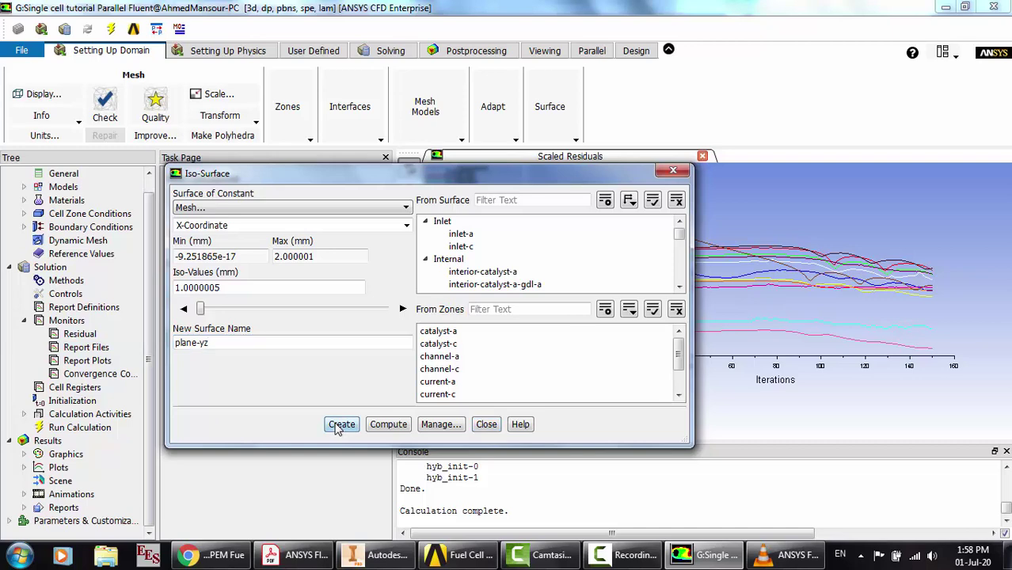
left_click(486, 425)
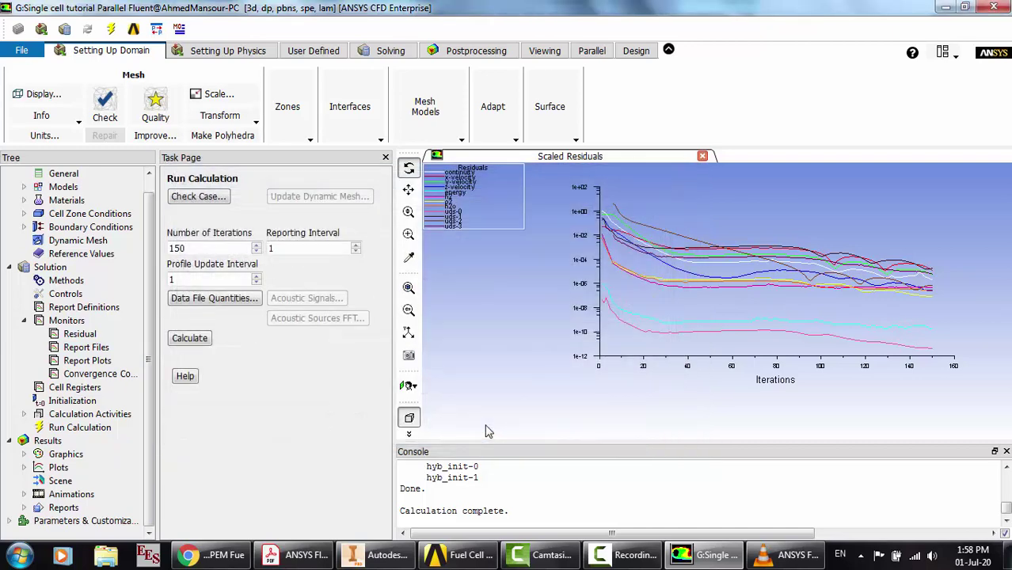
Check the current flux density vector plot in the reference video in VLC media player and return to Fluent
left_click(71, 468)
left_click(783, 554)
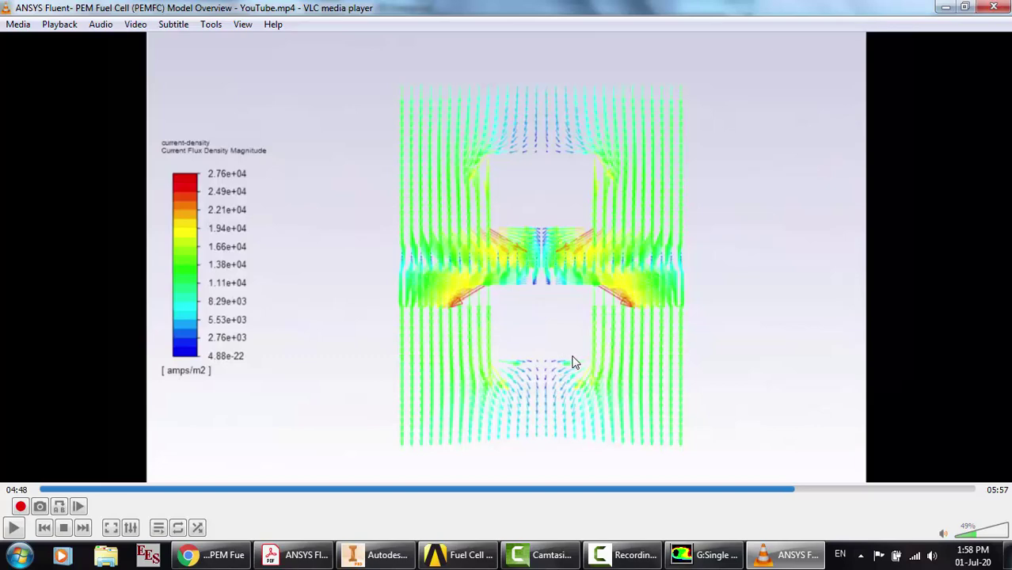
left_click(701, 563)
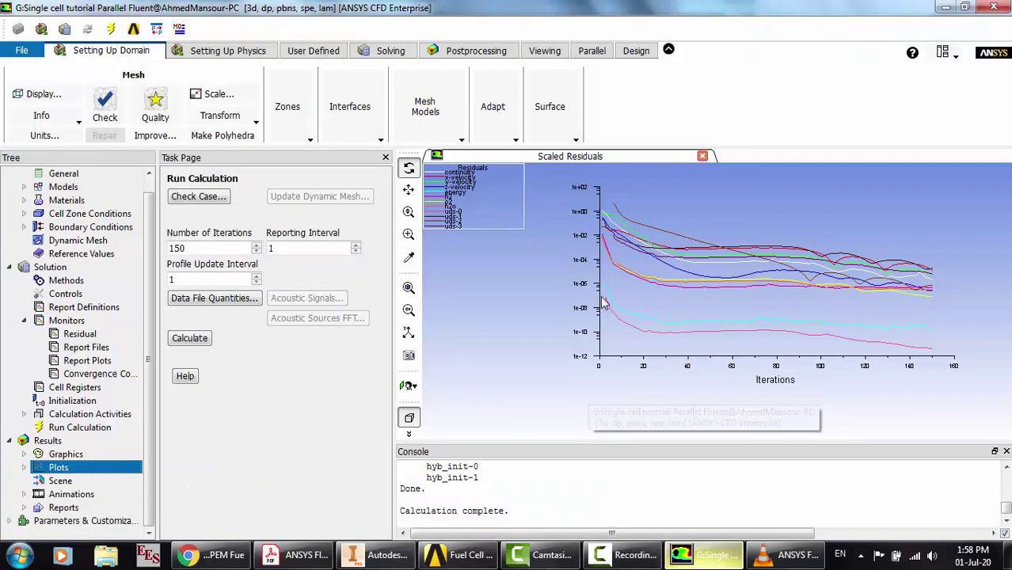
Open the setup of a new vector plot in the results graphics and start defining a custom vector
left_click(23, 454)
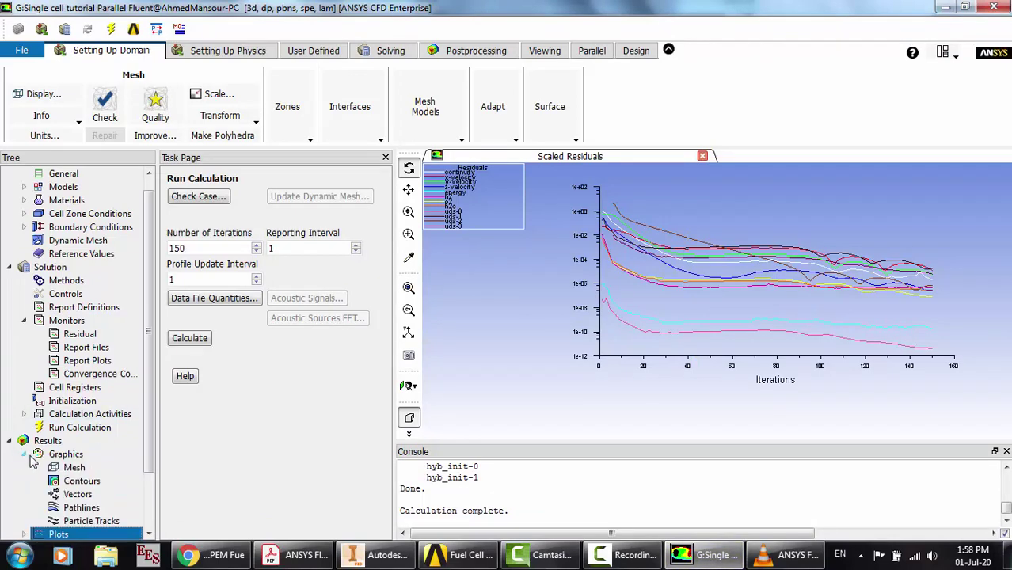
left_click(78, 494)
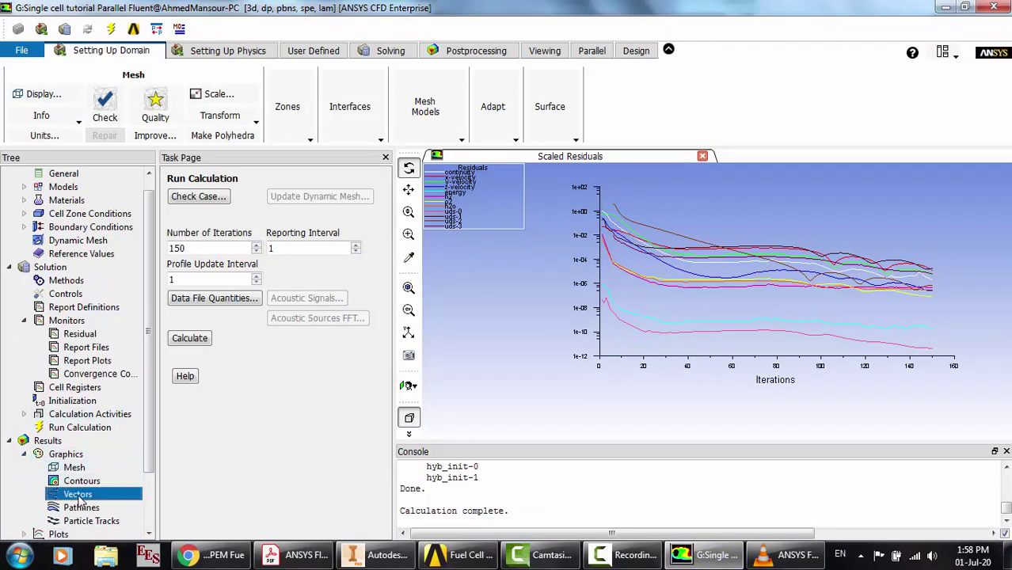
double_click(78, 494)
left_click_drag(315, 294, 315, 161)
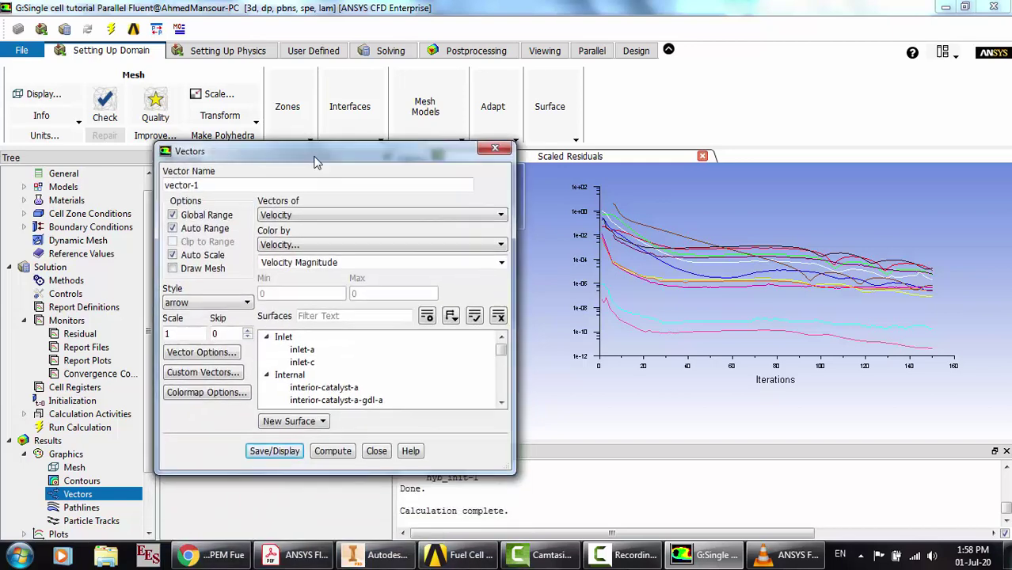
left_click(339, 216)
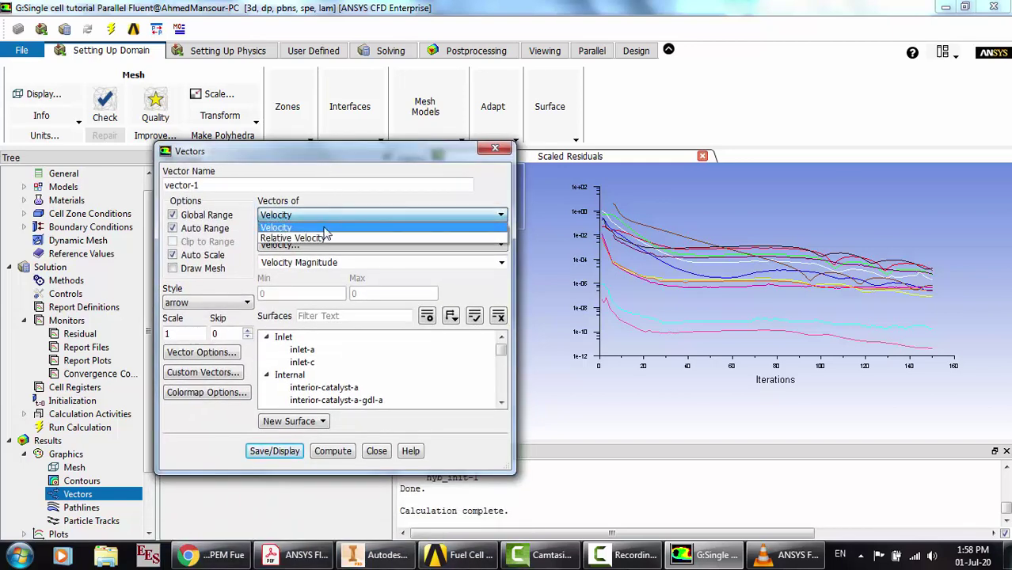
left_click(321, 203)
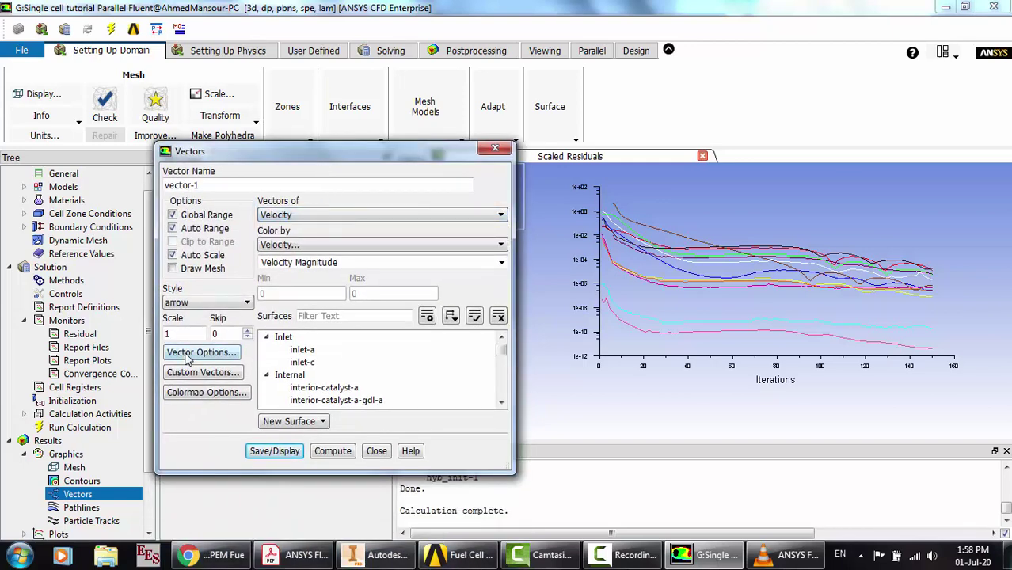
left_click(199, 372)
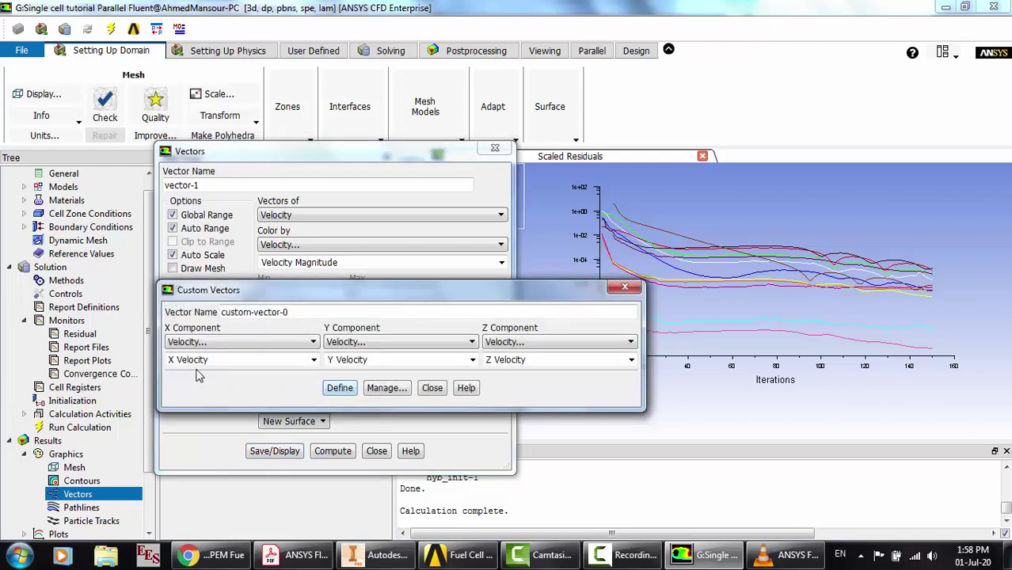
Name the custom vector current-flux-density-mag, checking the quantity's name against the reference video
left_click_drag(316, 311, 197, 311)
type("current")
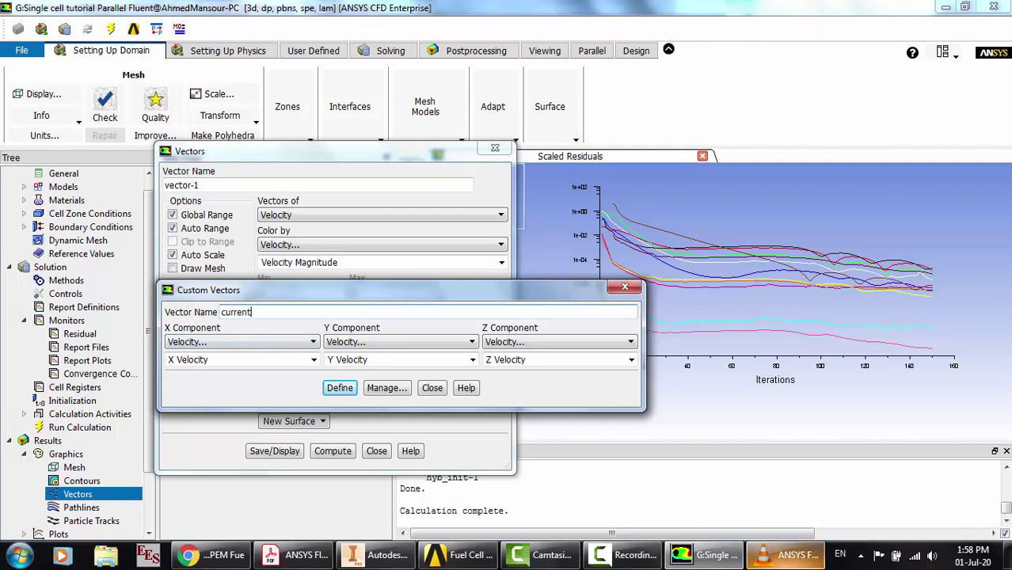
left_click(784, 555)
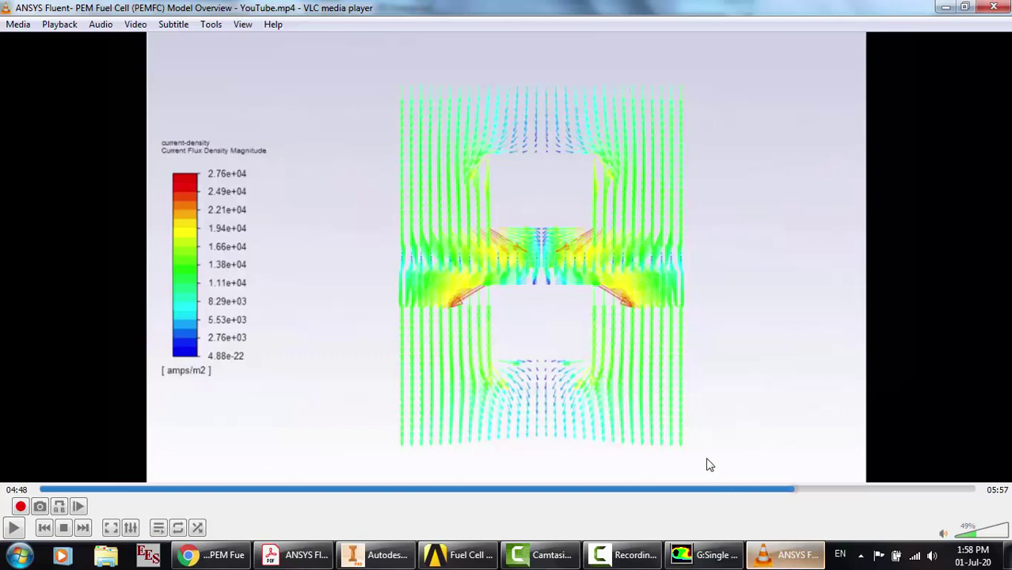
left_click(705, 555)
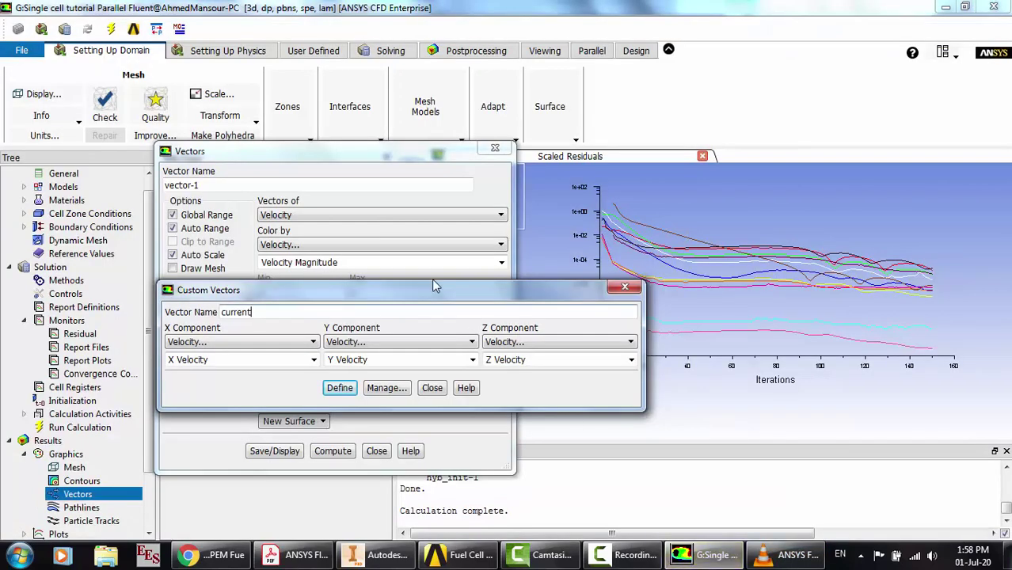
type("lux-density-mag")
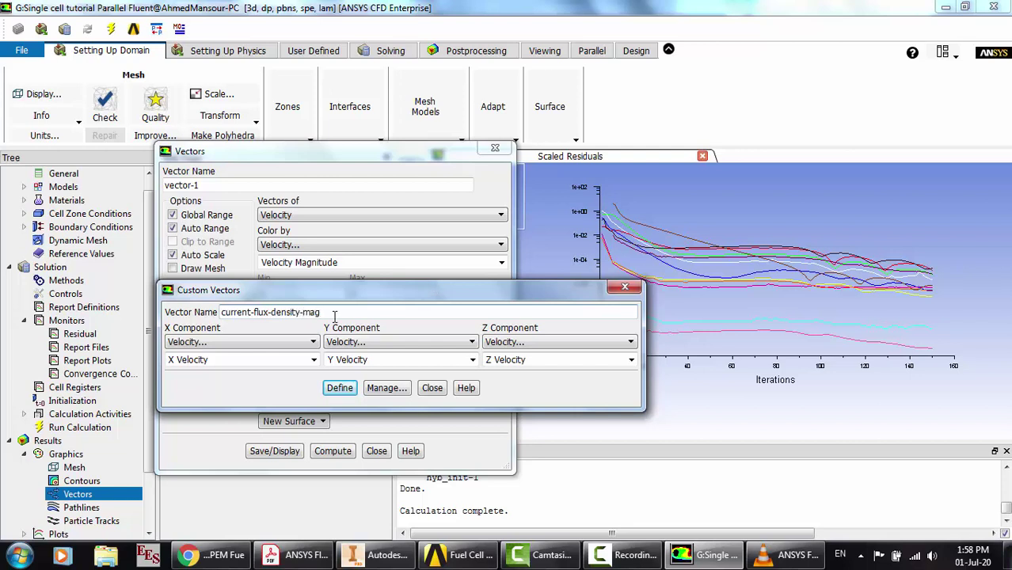
Set the category of the custom vector's X, Y and Z components to User Defined Memory
left_click(255, 343)
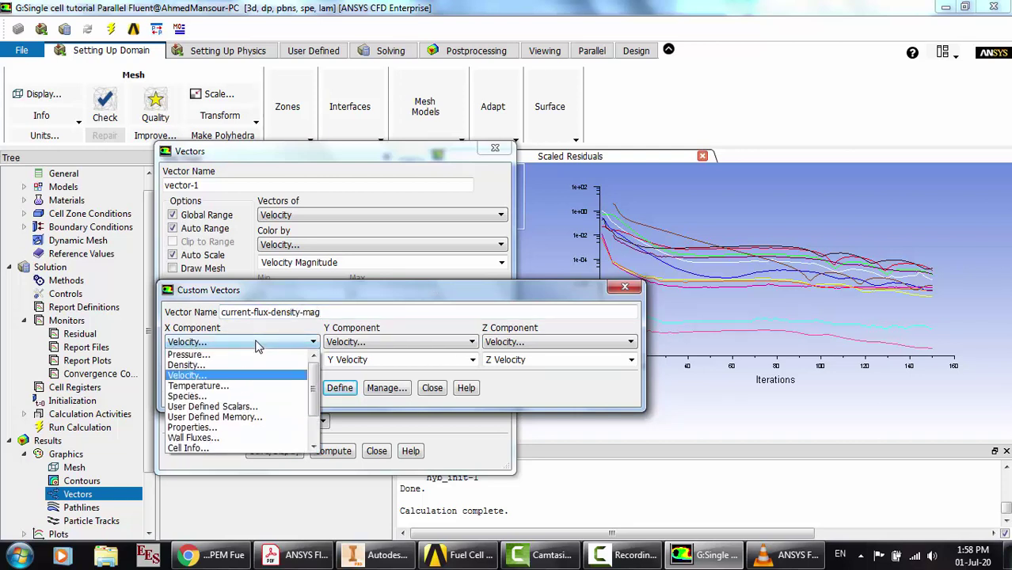
left_click(221, 418)
left_click(379, 343)
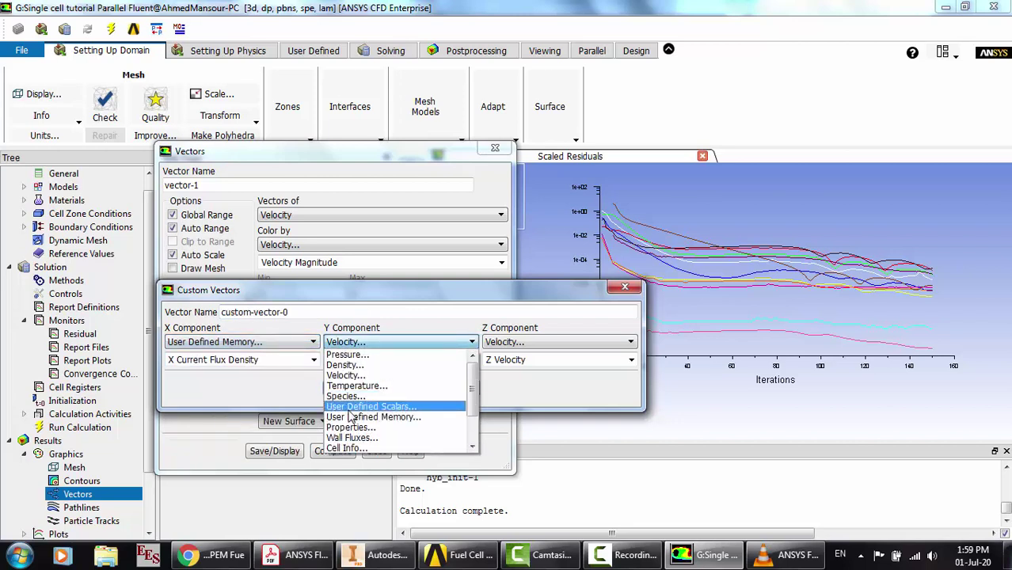
left_click(372, 411)
left_click(552, 342)
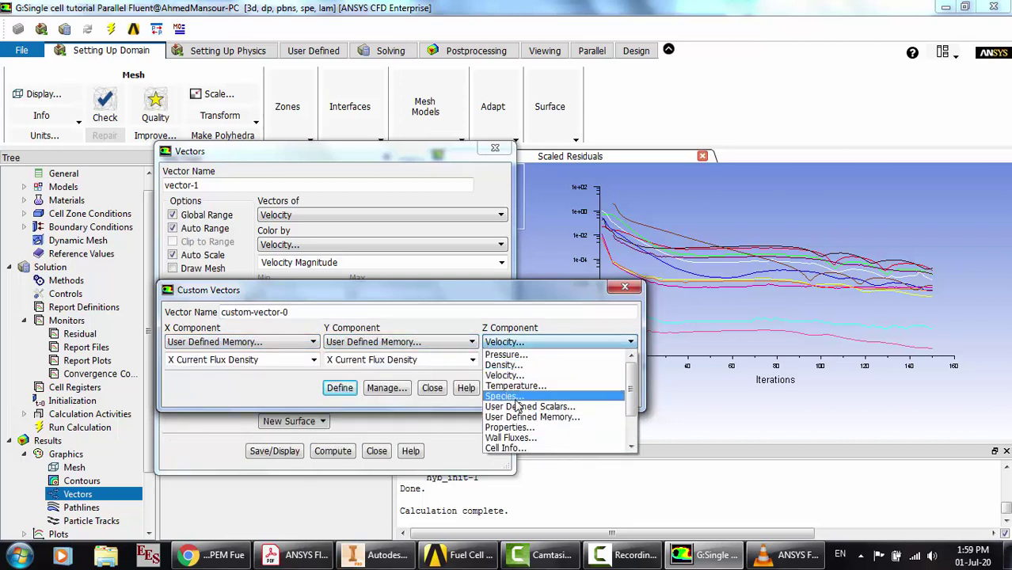
left_click(529, 413)
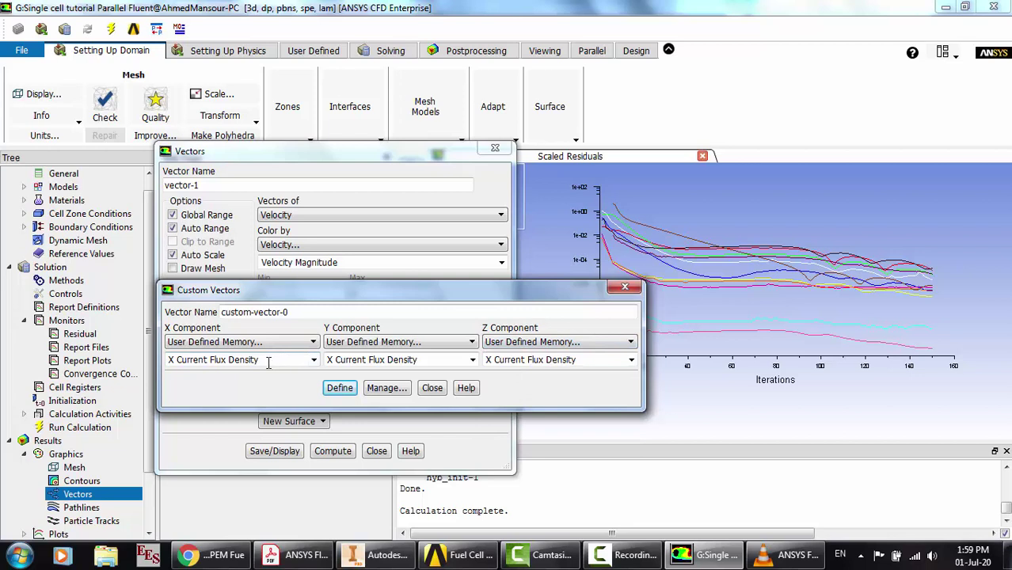
Assign Y Current Flux Density to the custom vector's Y component and Z Current Flux Density to its Z component
left_click(391, 360)
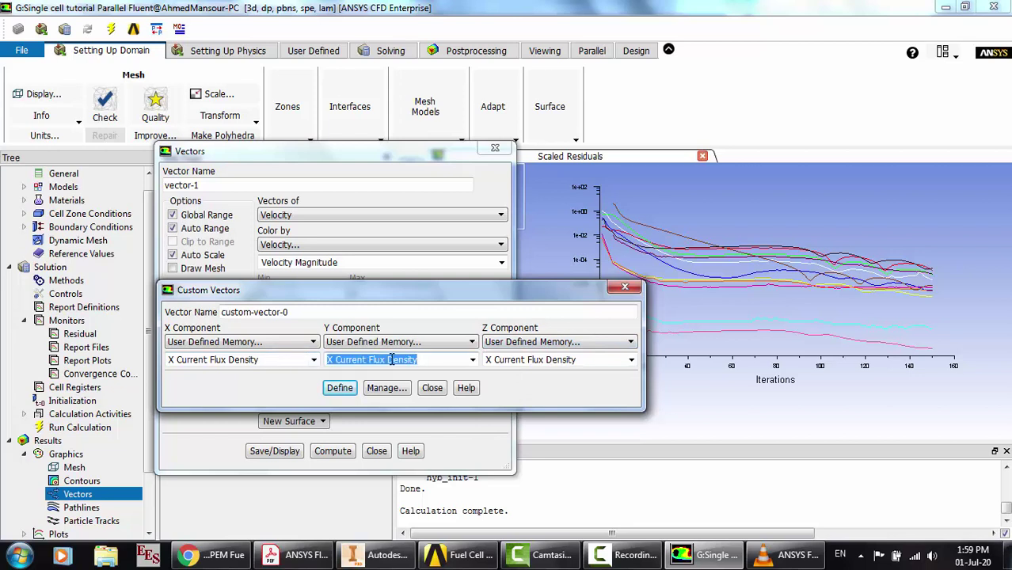
scroll(391, 360, "down", 1)
left_click(559, 359)
scroll(561, 358, "down", 1)
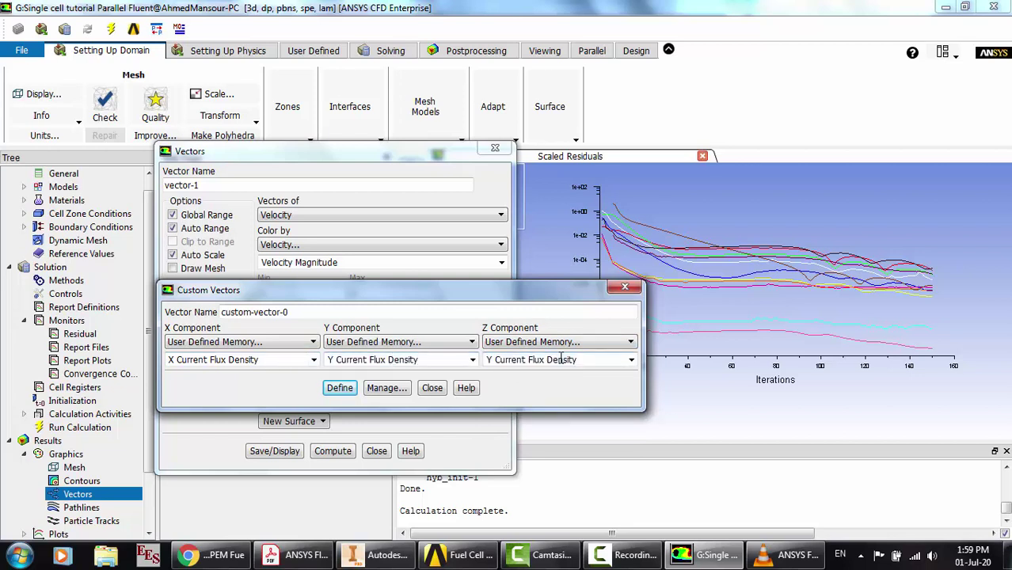
scroll(560, 359, "down", 1)
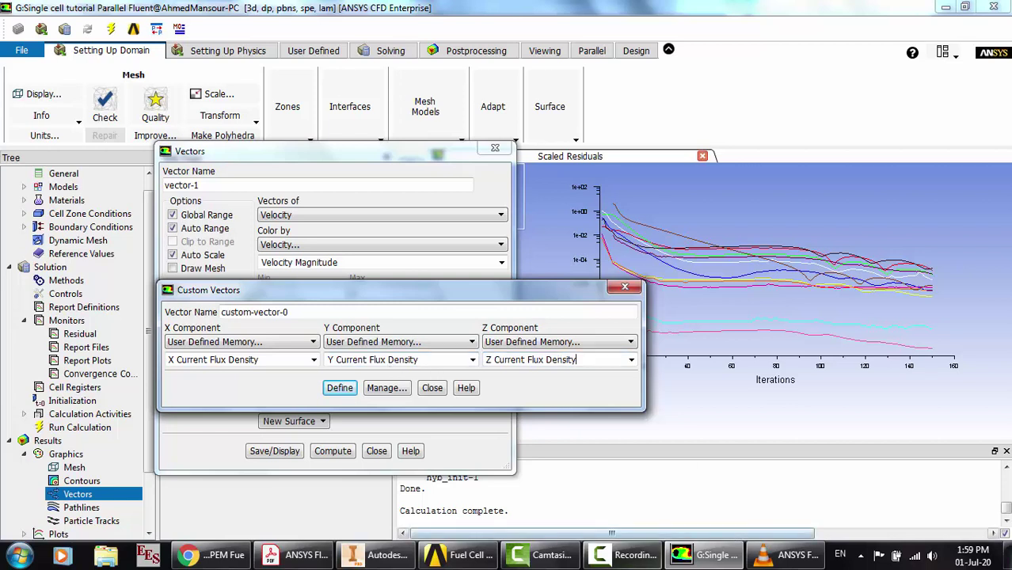
Name the custom vector current-flux-density, define it and close the custom vector dialog
left_click(843, 505)
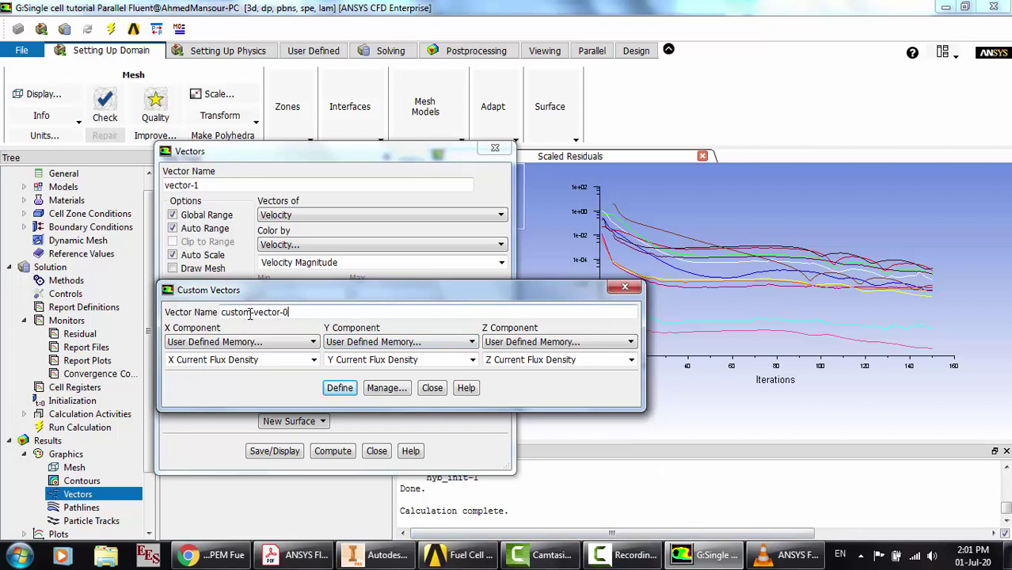
left_click_drag(289, 313, 216, 312)
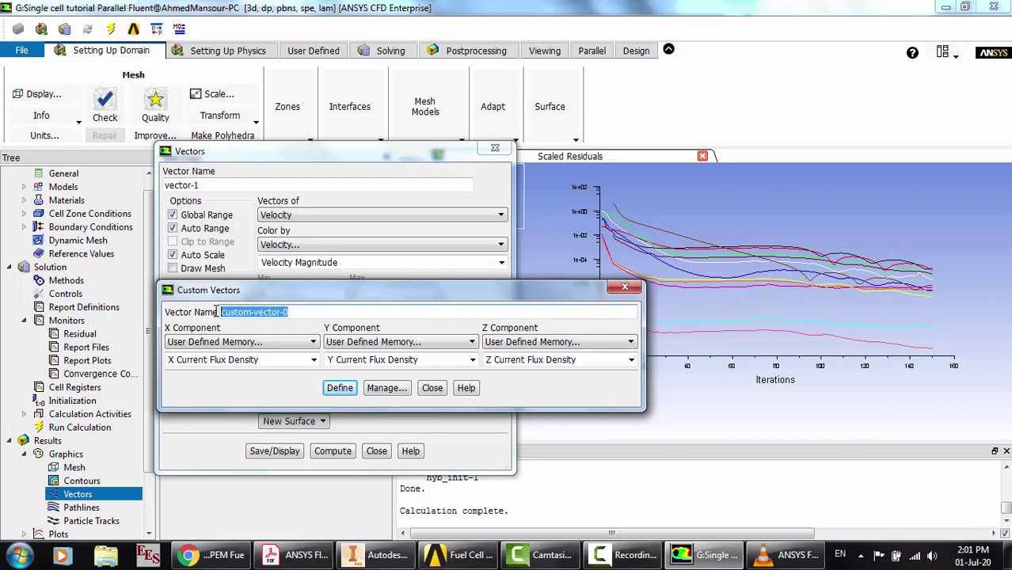
type("current-flux-density")
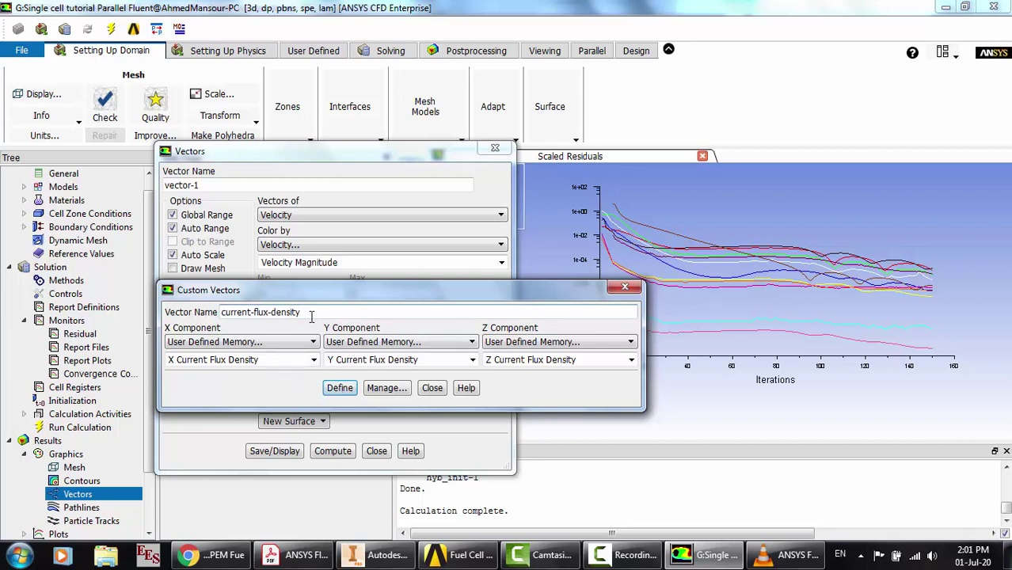
left_click(339, 388)
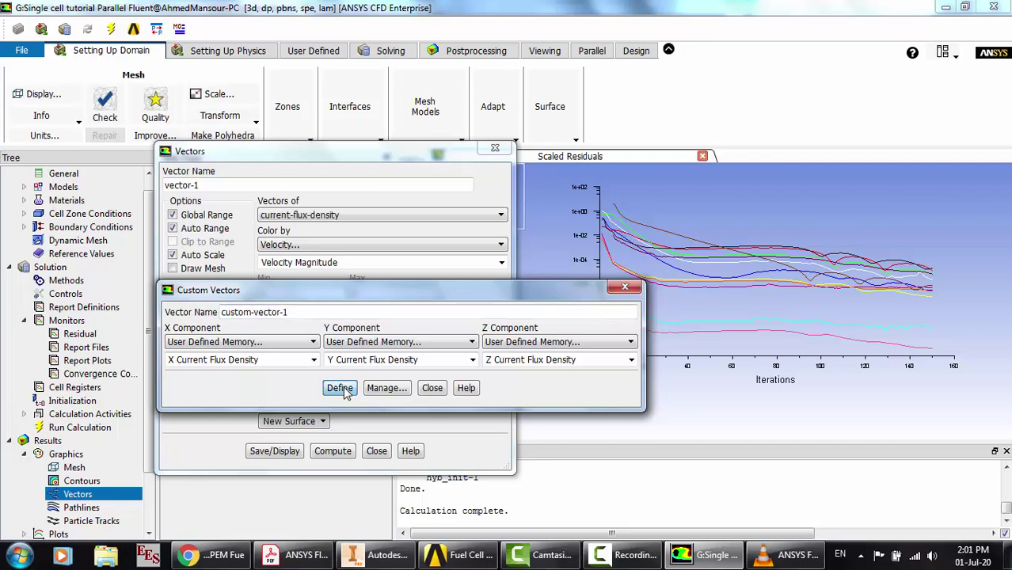
left_click(432, 388)
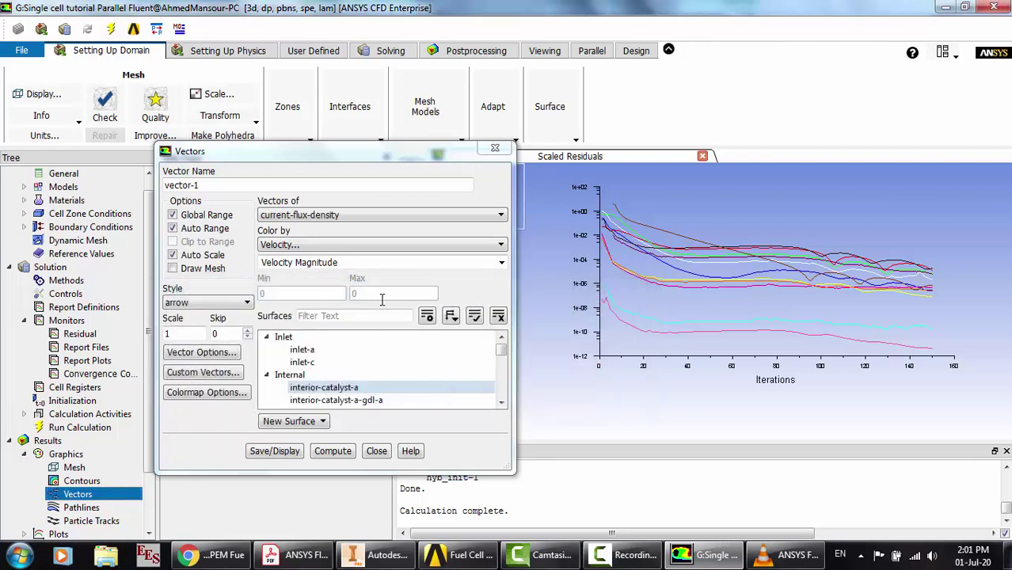
Color the vectors by User Defined Memory, Current Flux Density Magnitude, checking the quantity against the reference video
left_click(297, 247)
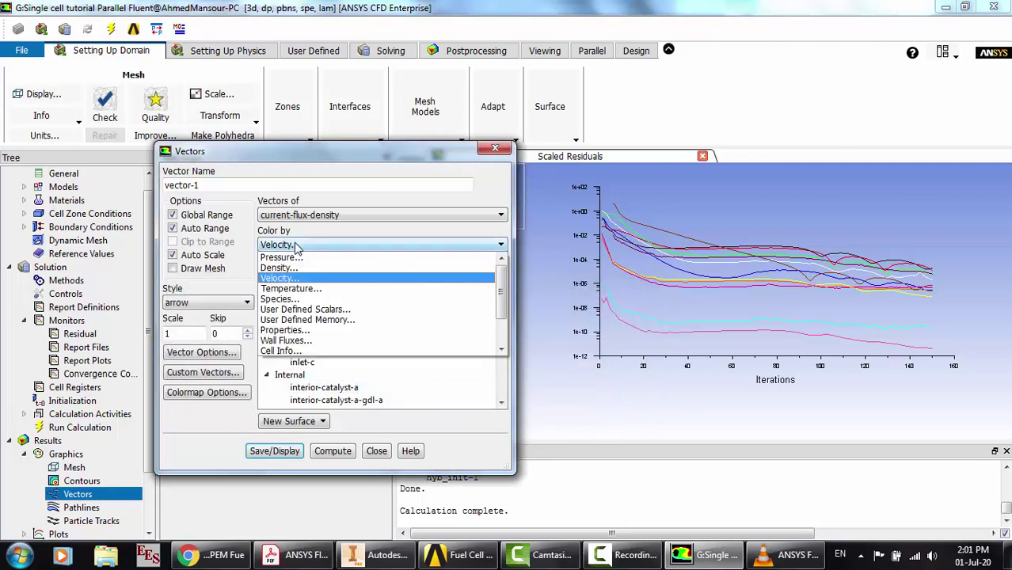
left_click(307, 319)
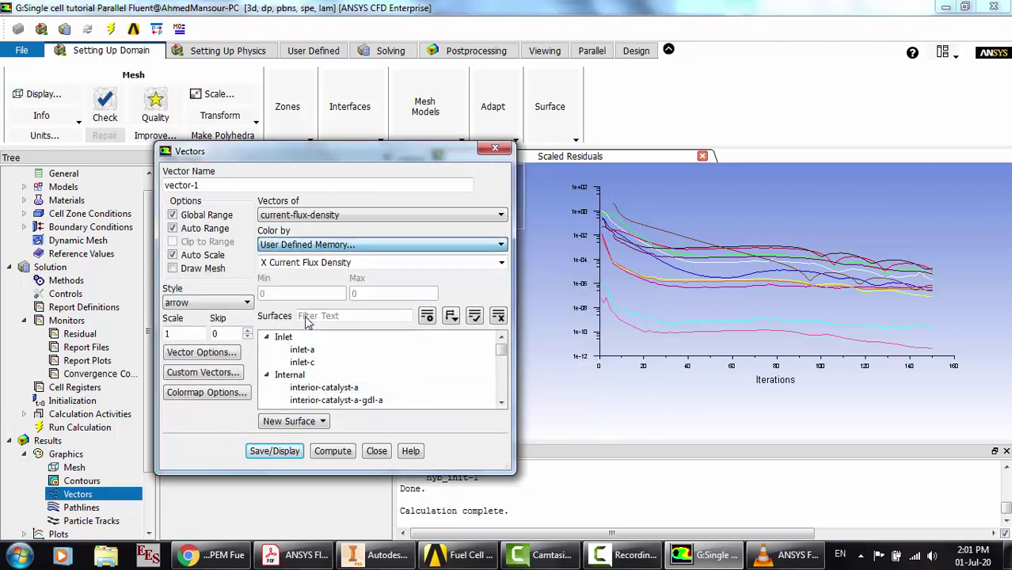
left_click(502, 263)
left_click(357, 307)
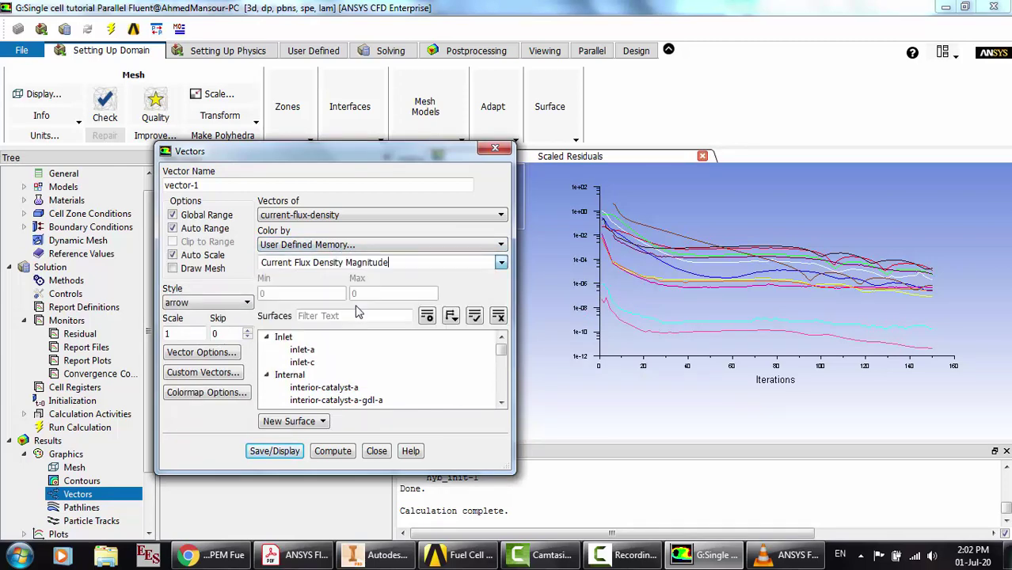
left_click(783, 554)
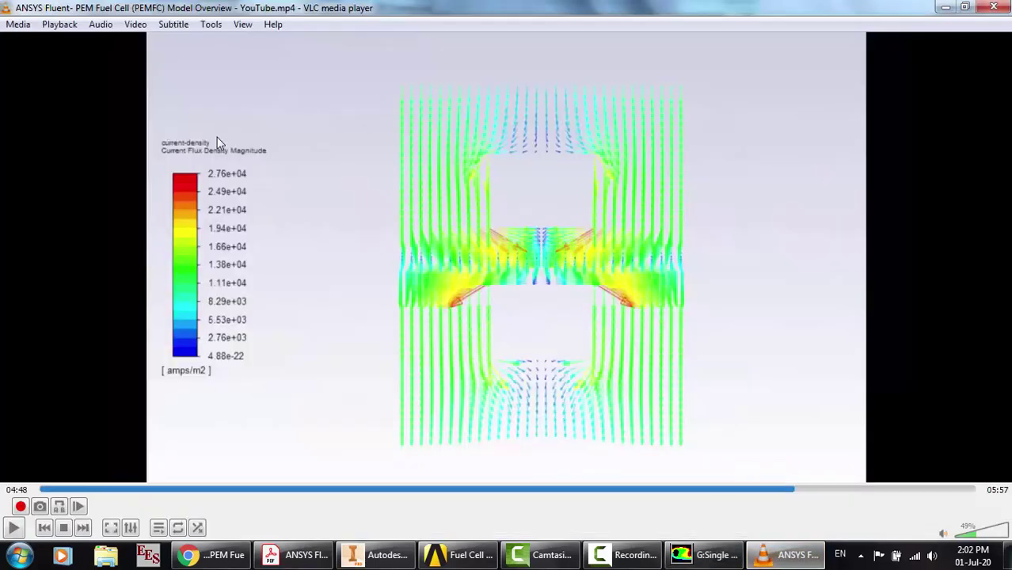
left_click(707, 554)
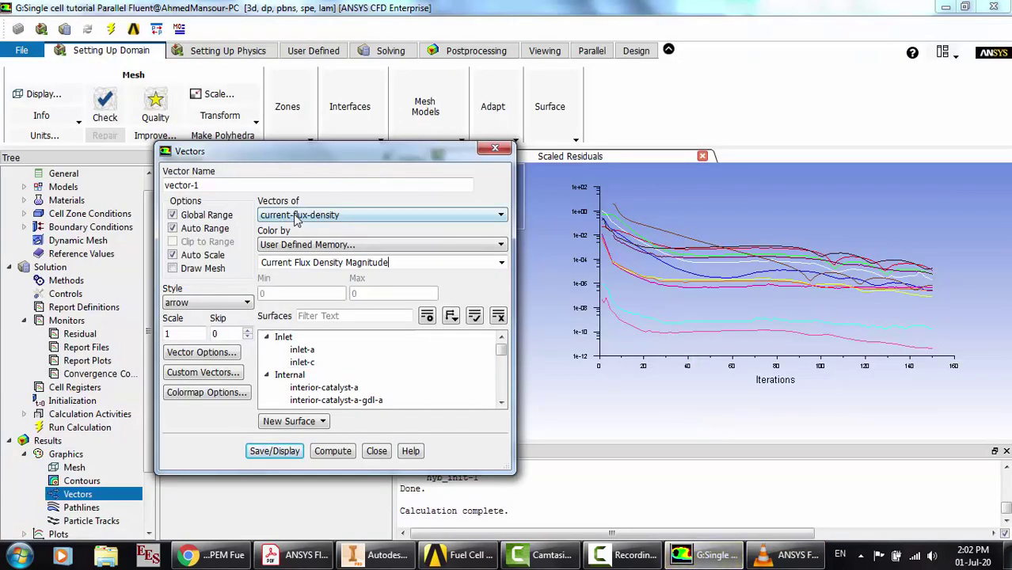
Display the current-flux-density vectors on the plane-xy iso-surface, viewed face-on along the Z axis
scroll(346, 368, "down", 8)
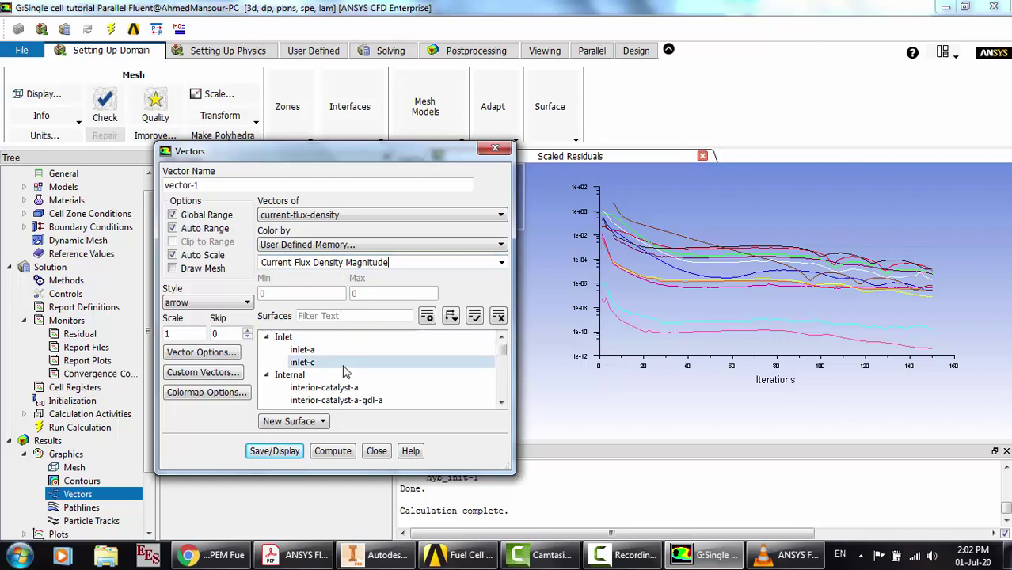
scroll(344, 369, "down", 2)
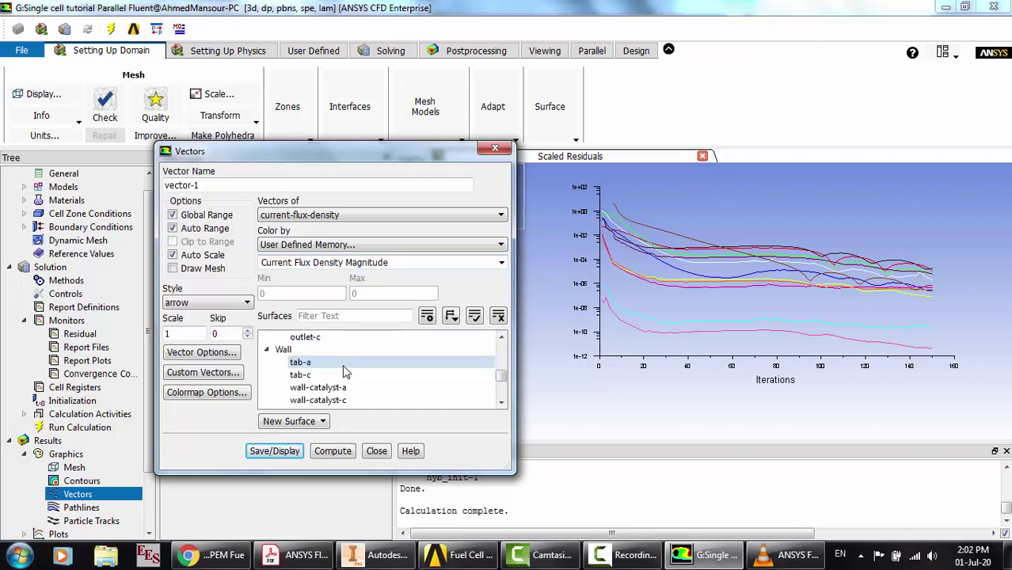
scroll(340, 365, "up", 5)
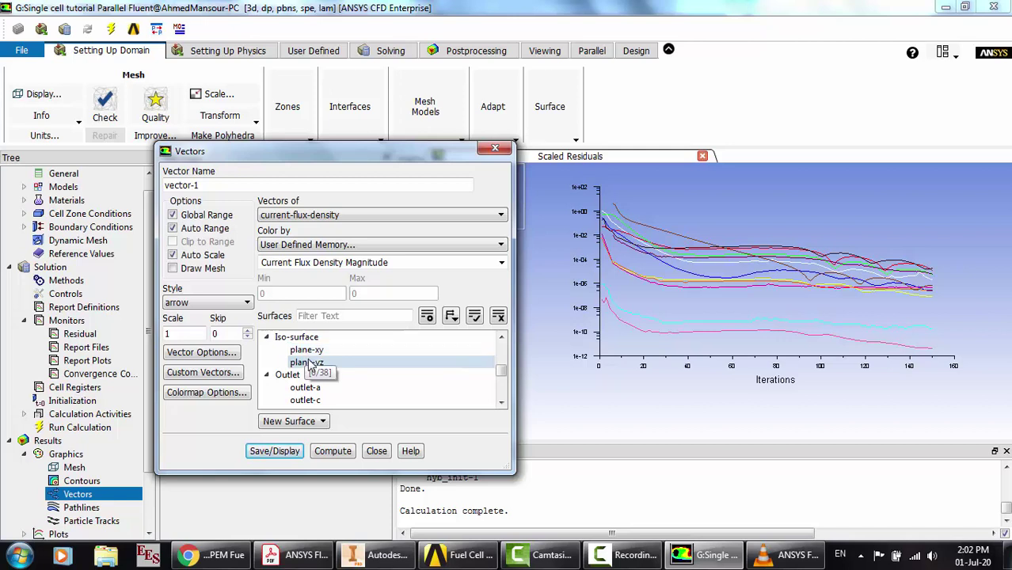
left_click(308, 350)
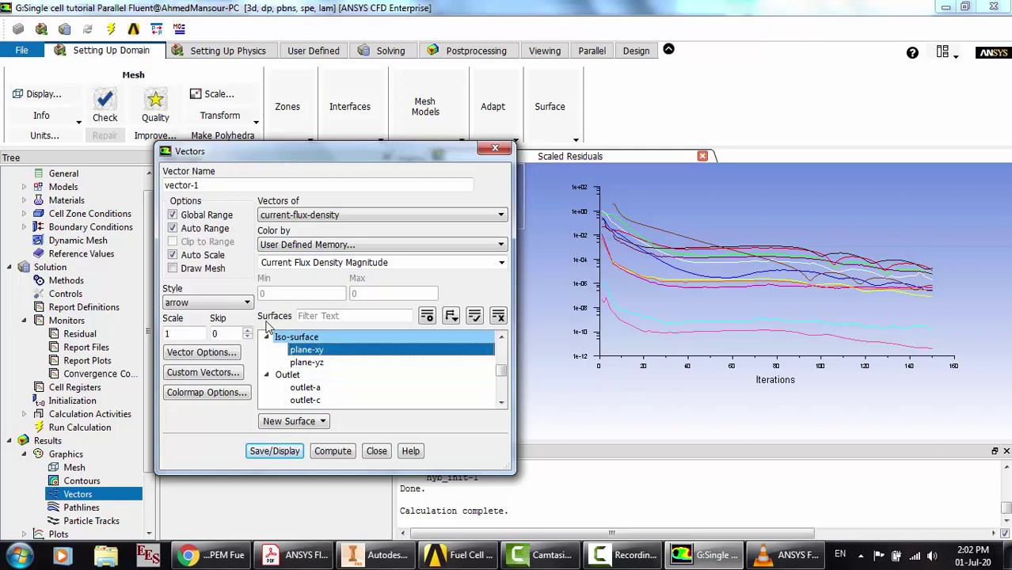
left_click(275, 452)
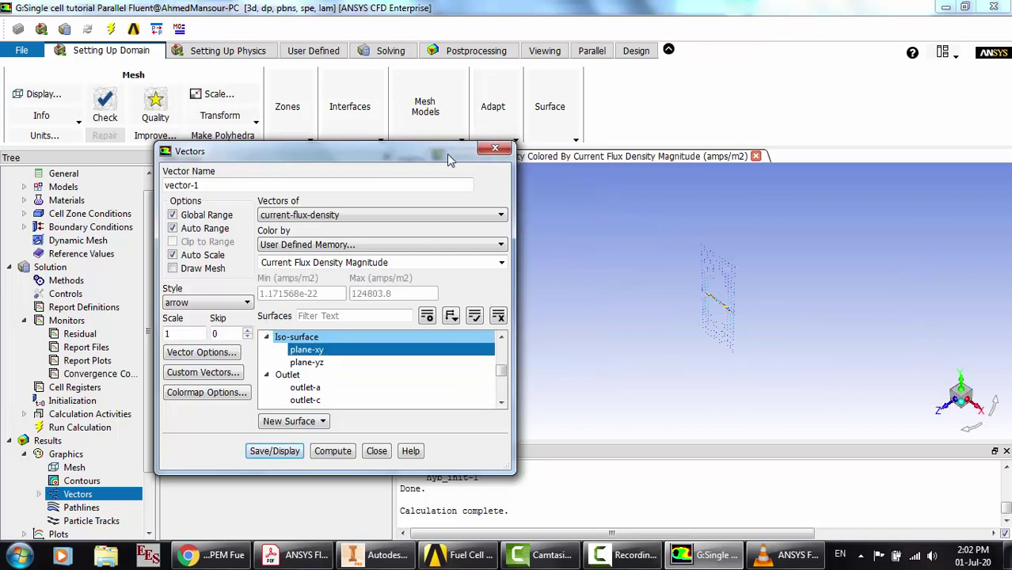
left_click_drag(447, 153, 318, 158)
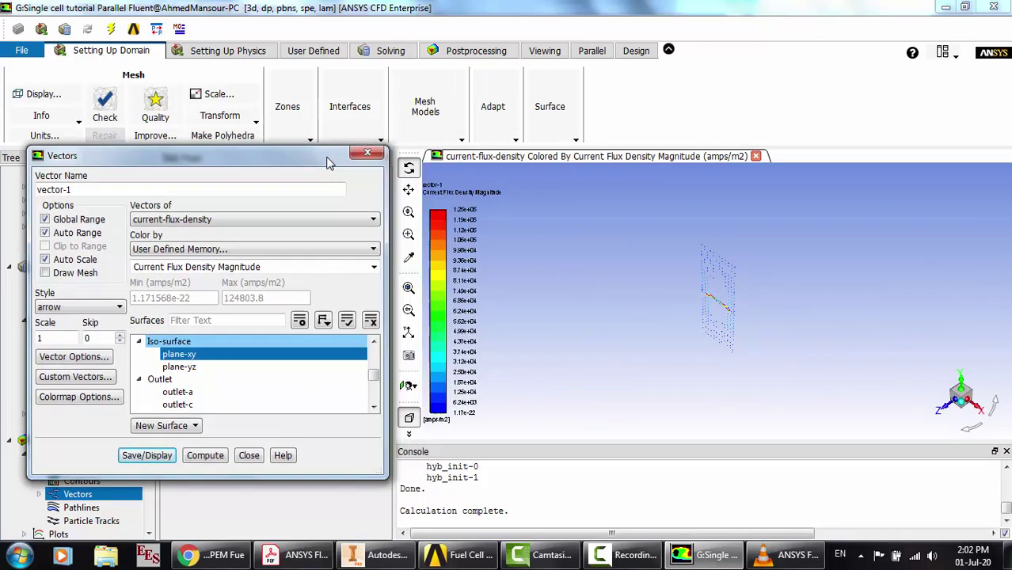
left_click(944, 409)
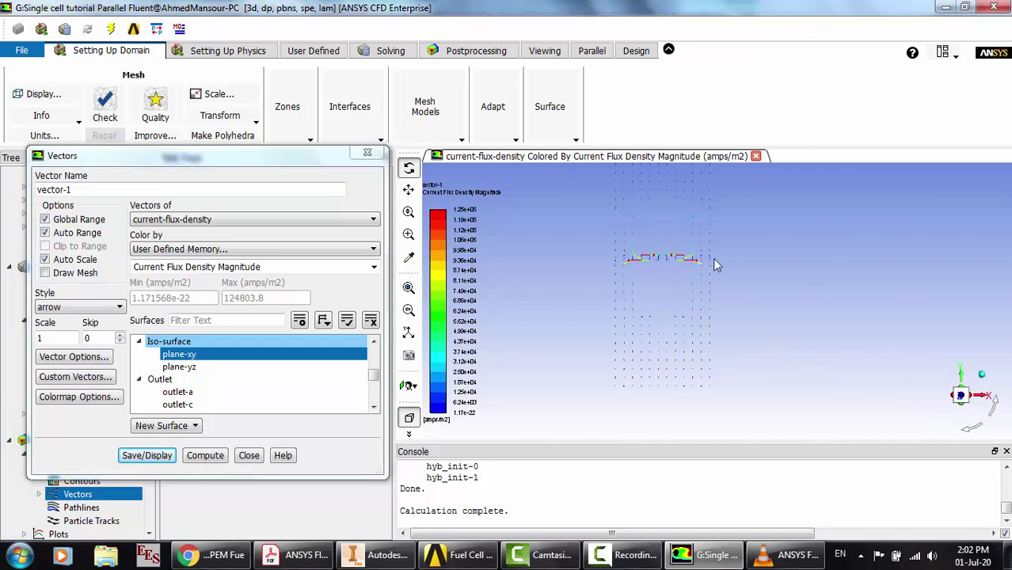
scroll(676, 214, "up", 5)
scroll(675, 215, "down", 1)
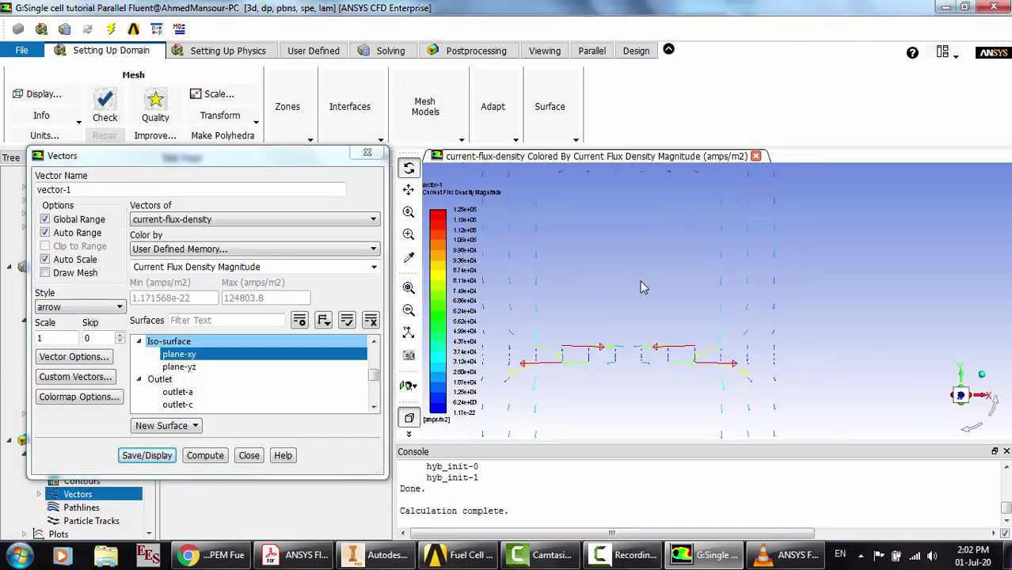
left_click(134, 459)
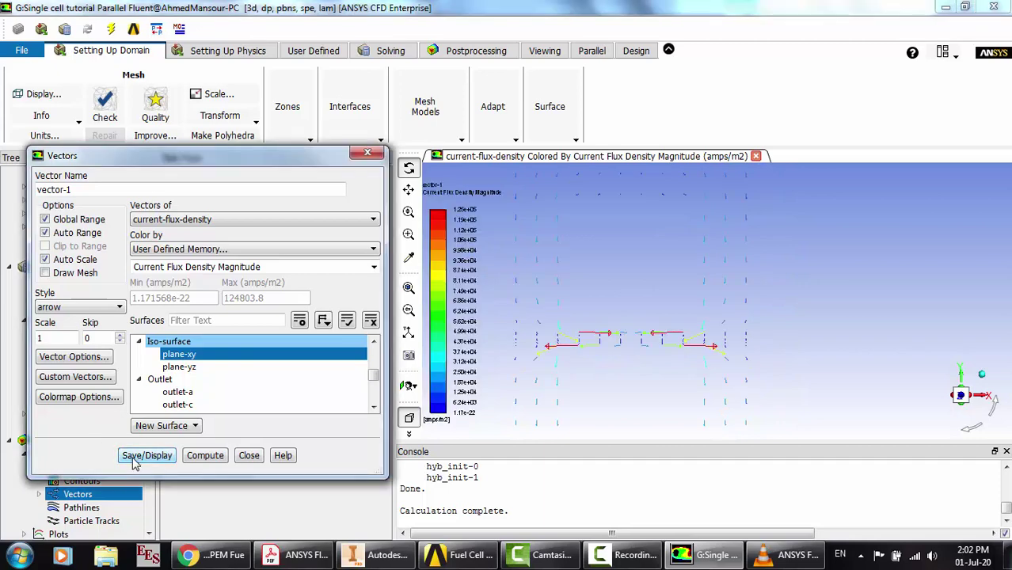
Set the vector scale to 2 and redisplay the vector plot
left_click(88, 357)
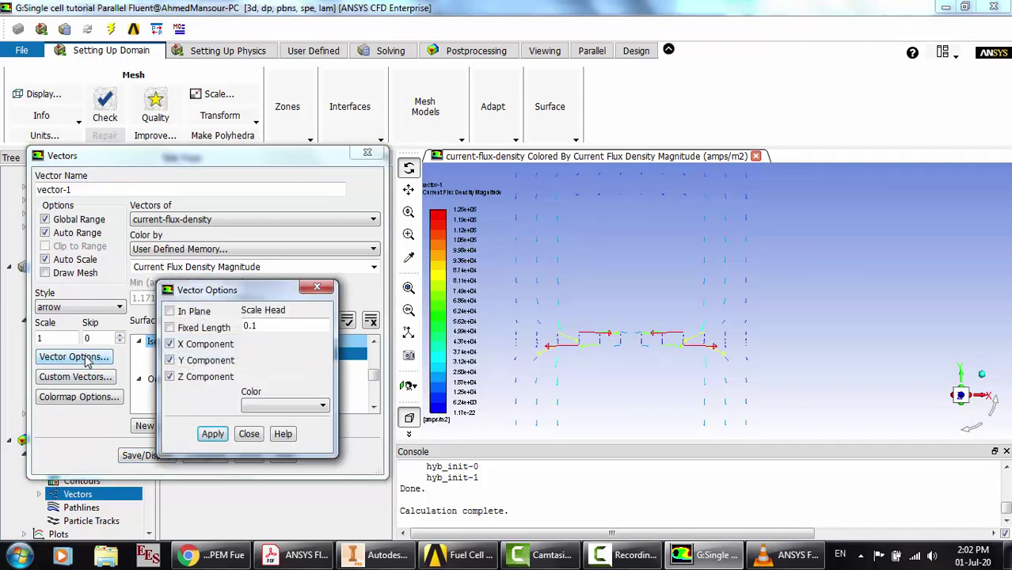
left_click(325, 289)
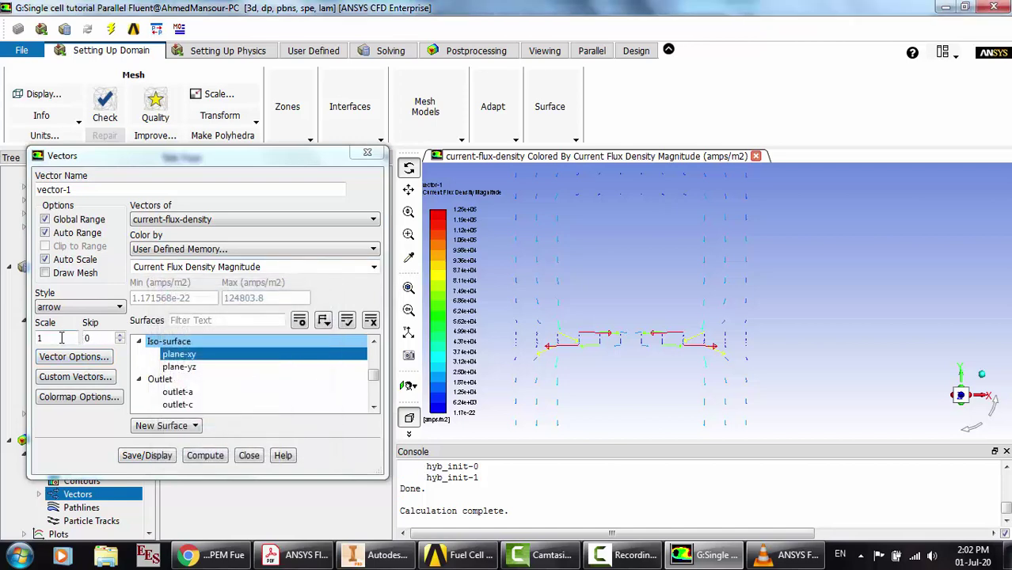
left_click(61, 338)
key("BackSpace")
type("2")
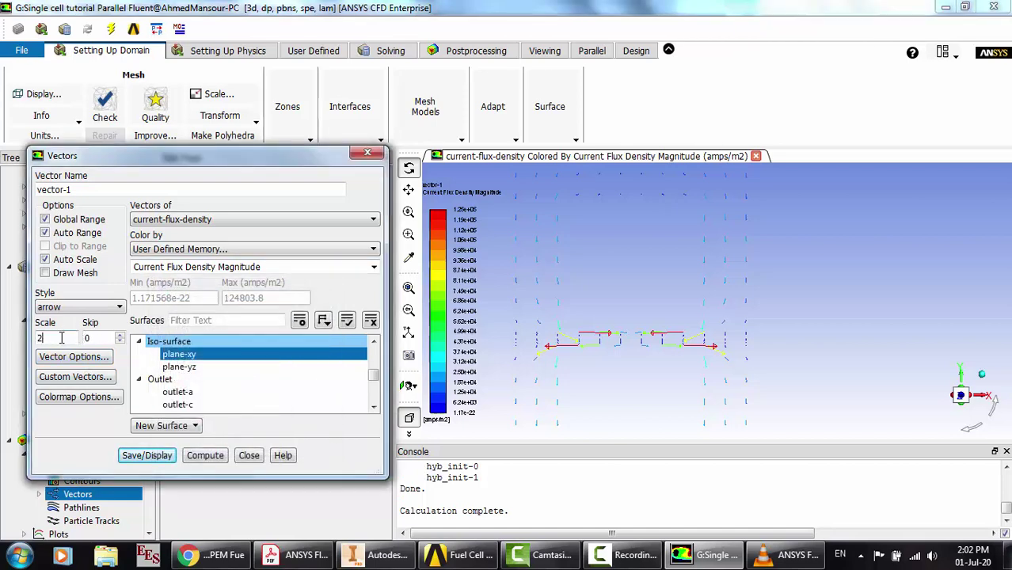
left_click(140, 457)
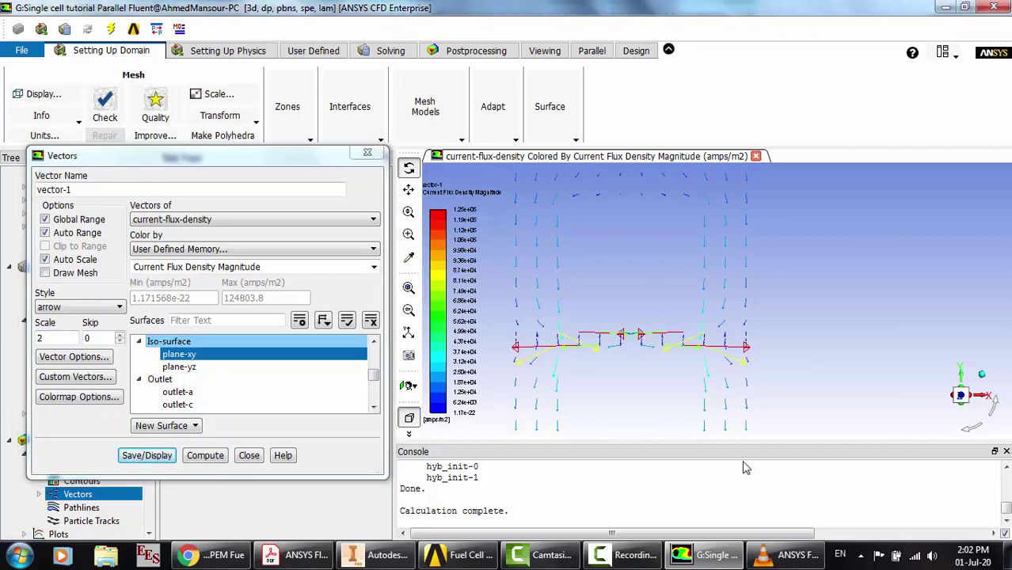
Compare the plane-xy vector plot and its color levels with the reference video's current density plot, and close the vector settings
left_click(788, 555)
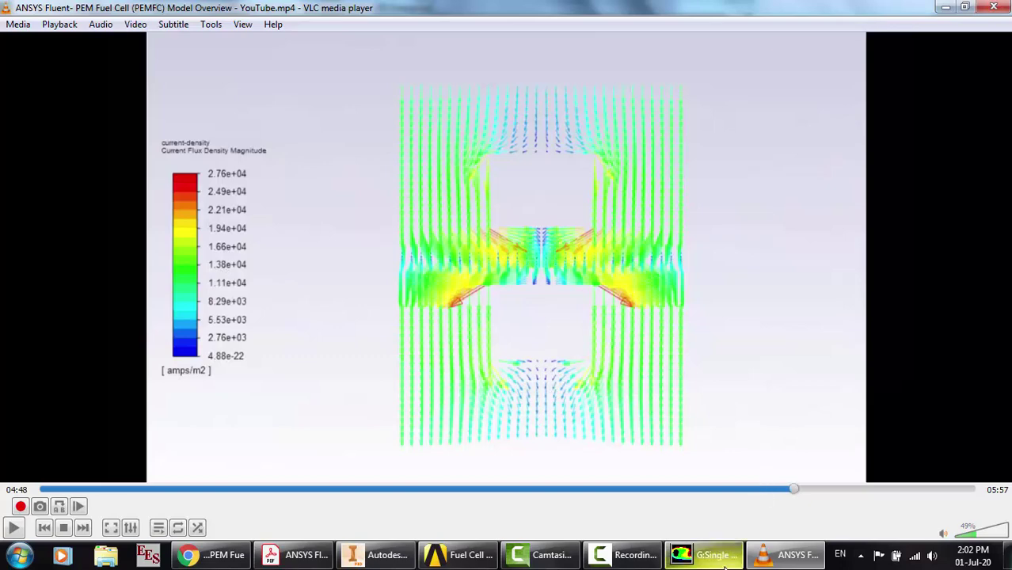
mouse_move(724, 565)
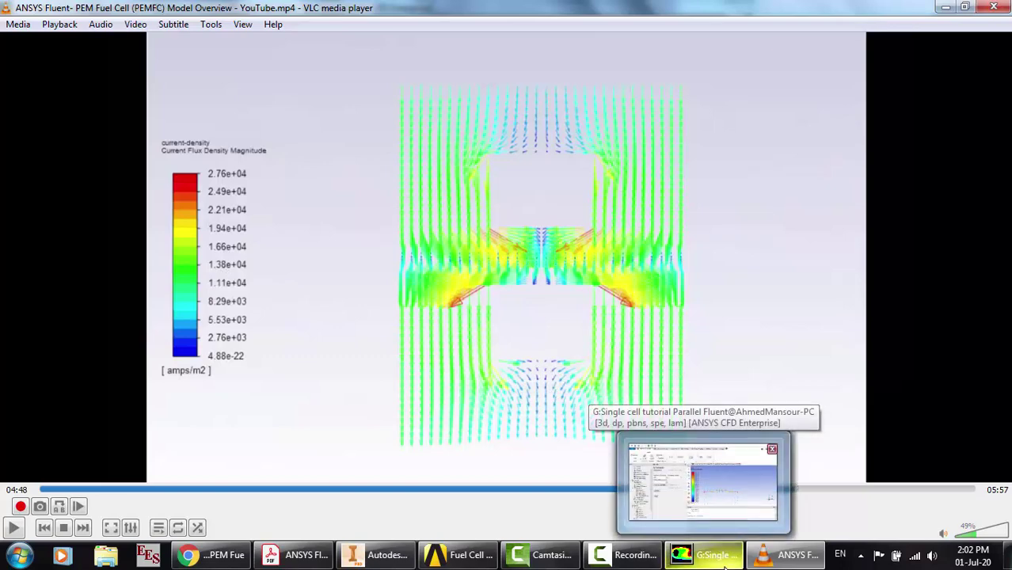
left_click(724, 564)
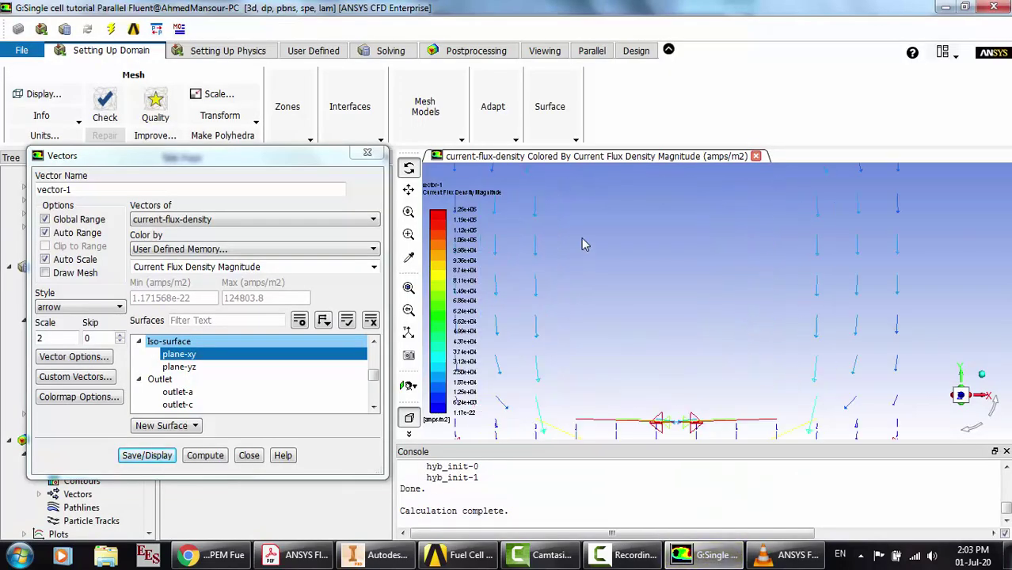
scroll(582, 239, "down", 3)
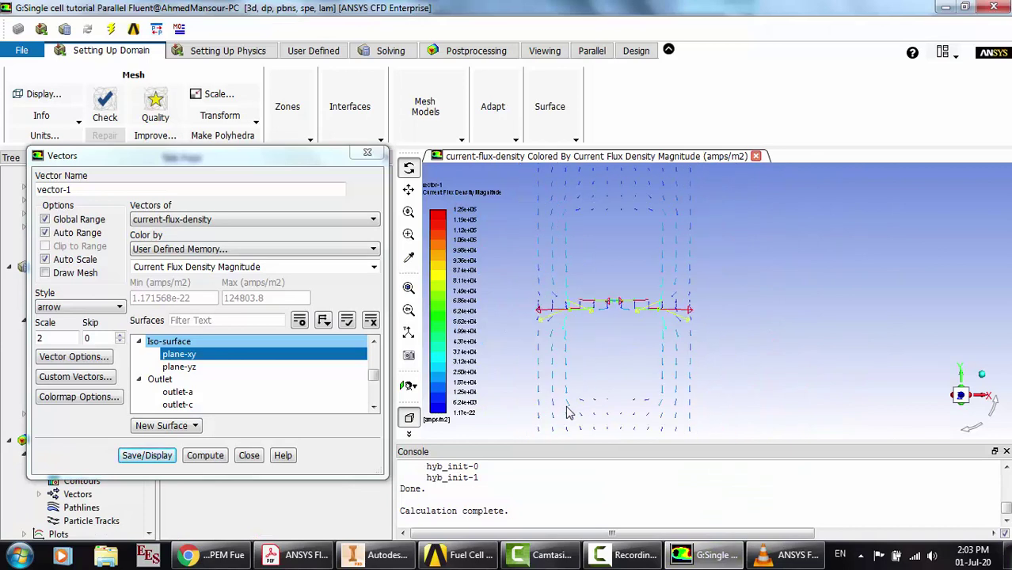
left_click(437, 387)
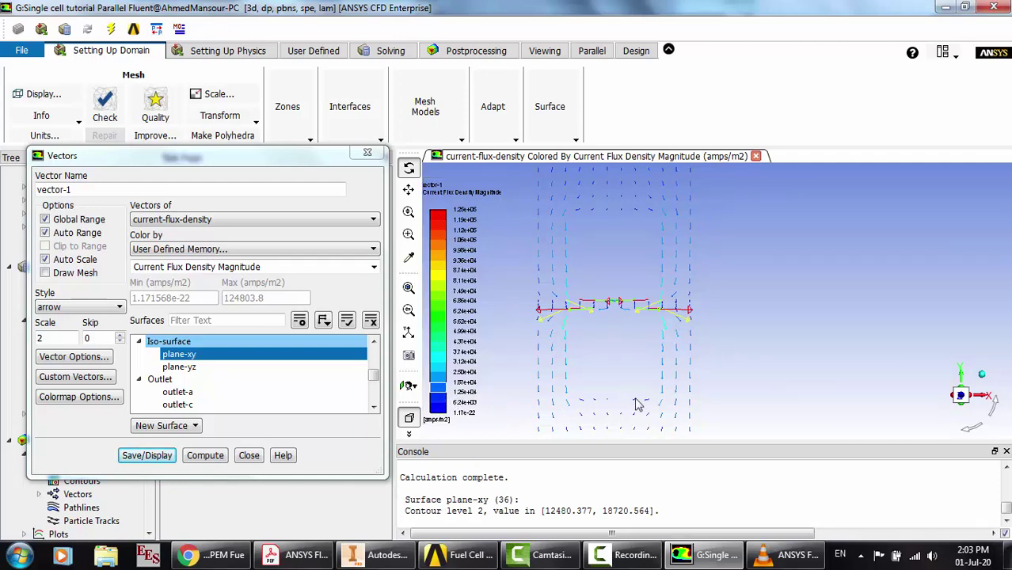
left_click(788, 554)
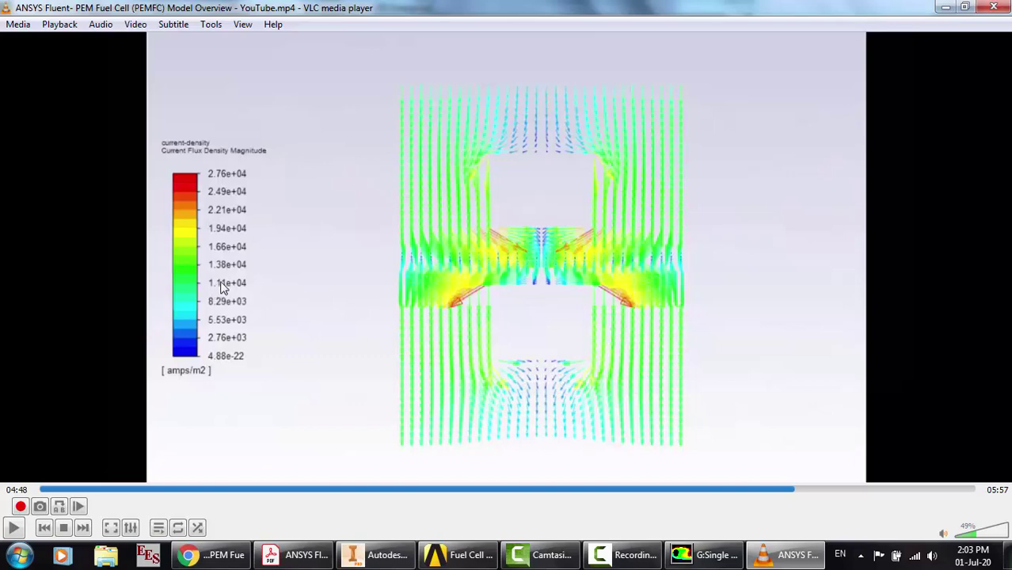
left_click(707, 554)
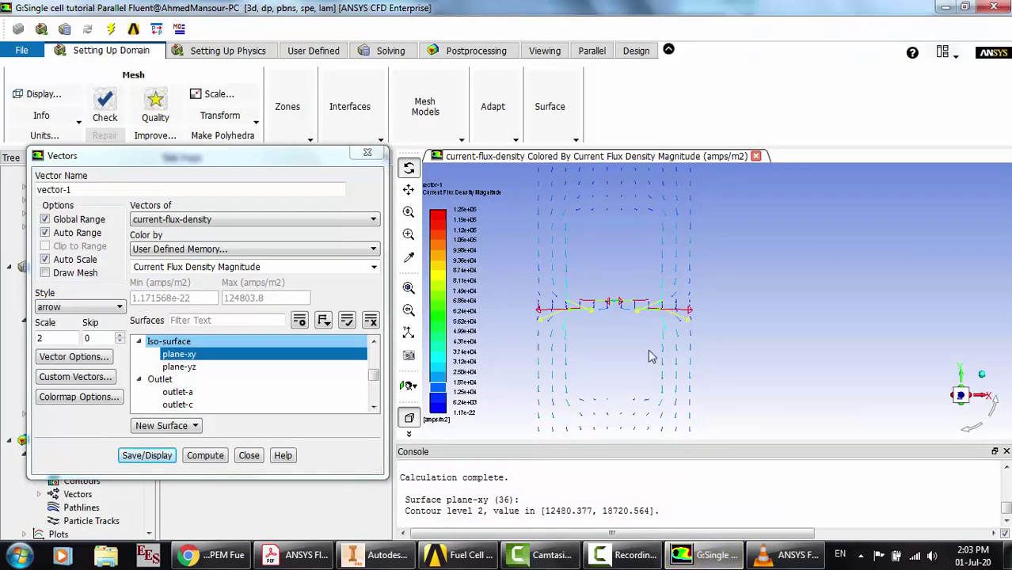
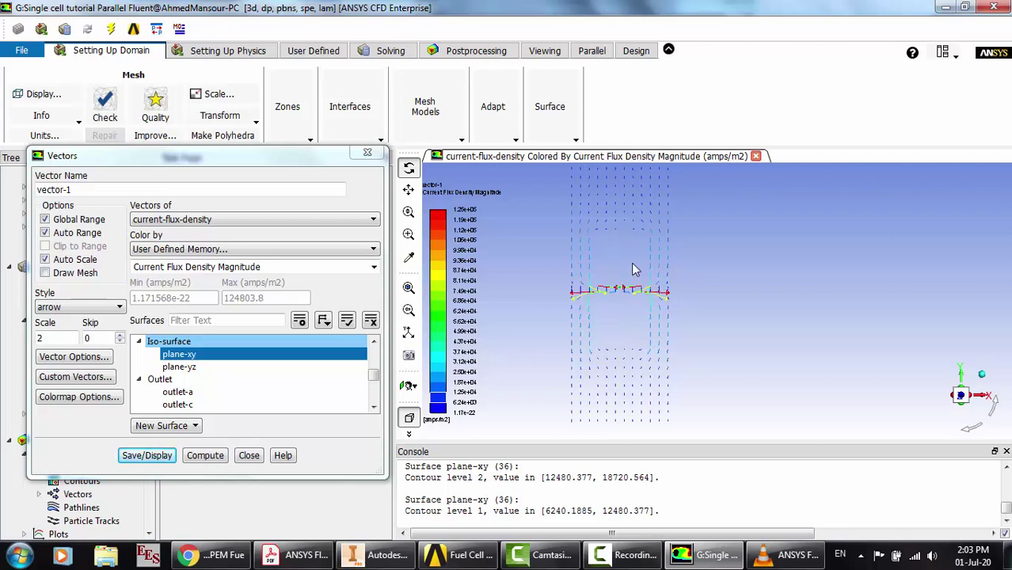
scroll(633, 269, "up", 4)
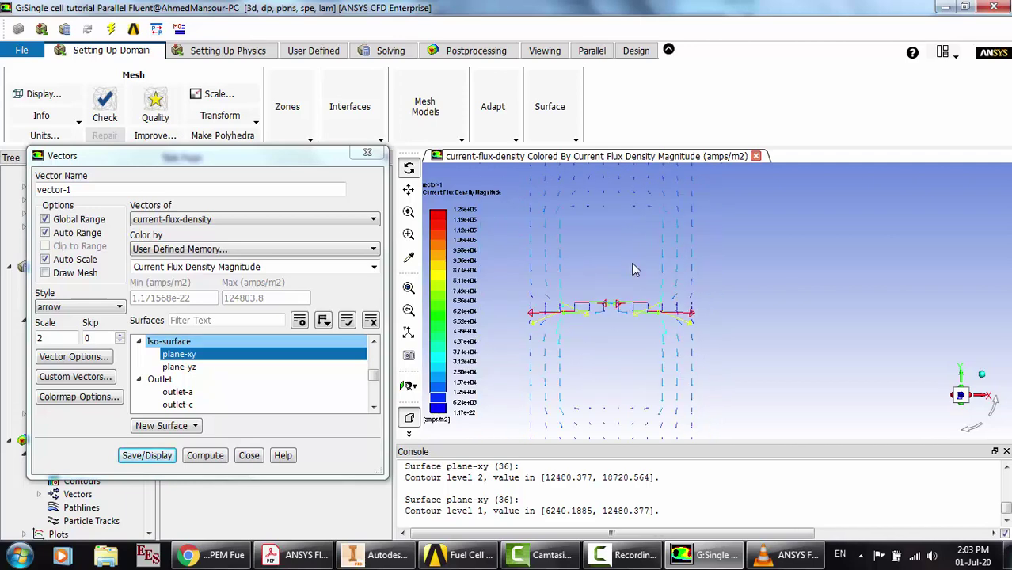
scroll(631, 262, "down", 1)
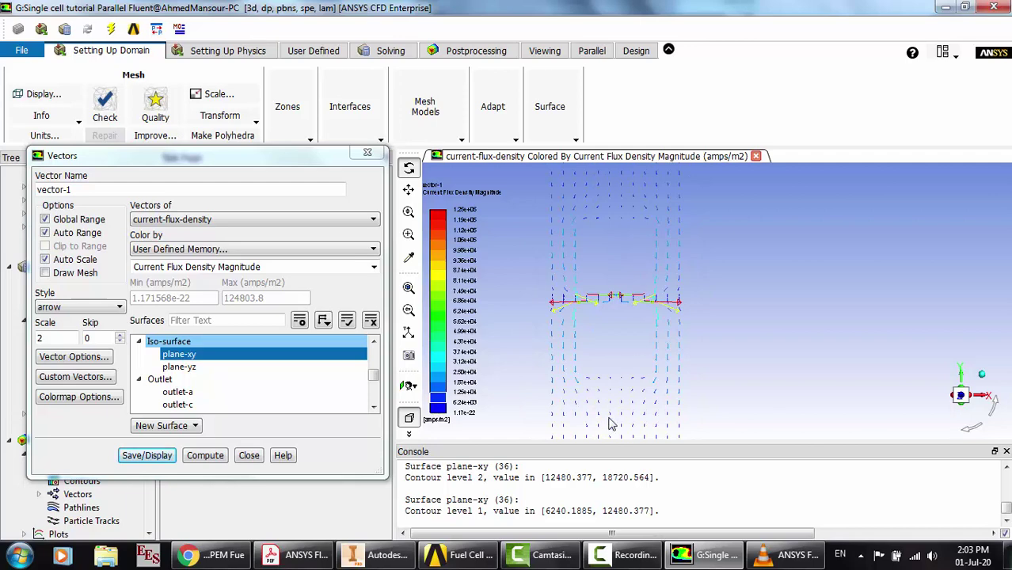
left_click(785, 555)
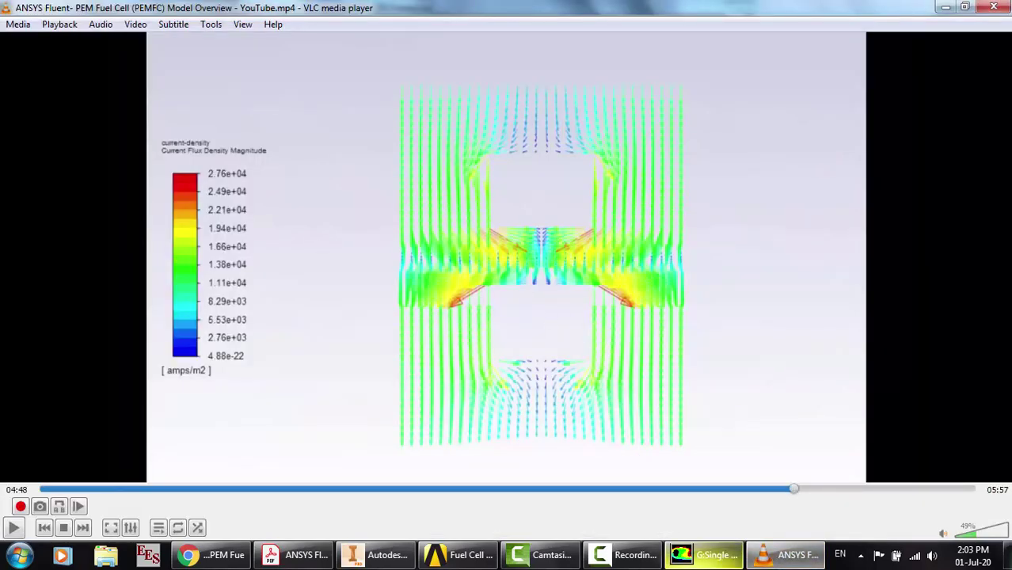
left_click(704, 554)
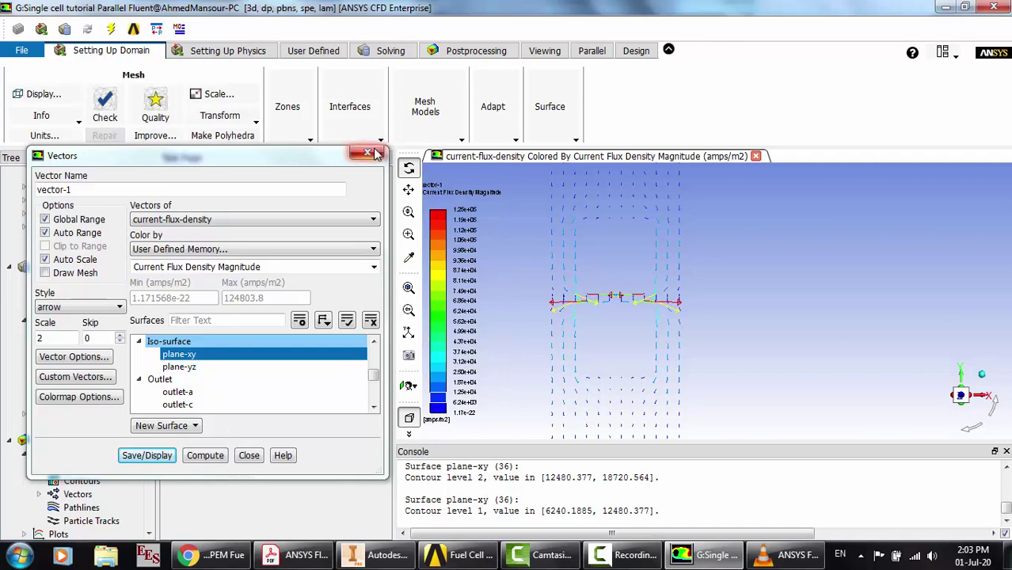
left_click(252, 456)
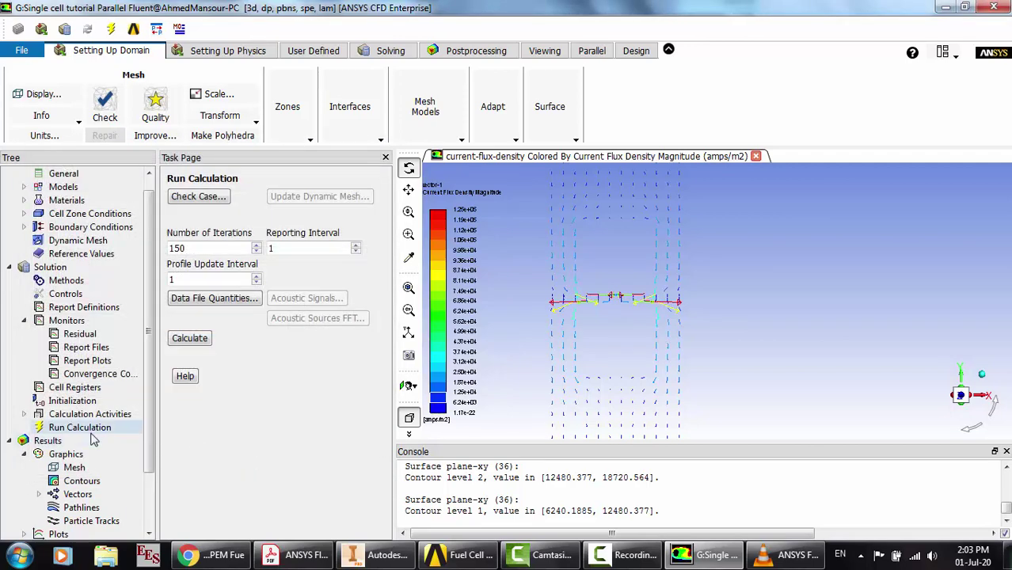
Start a new filled contour plot of Species, Mass fraction of h2
left_click(75, 481)
double_click(75, 482)
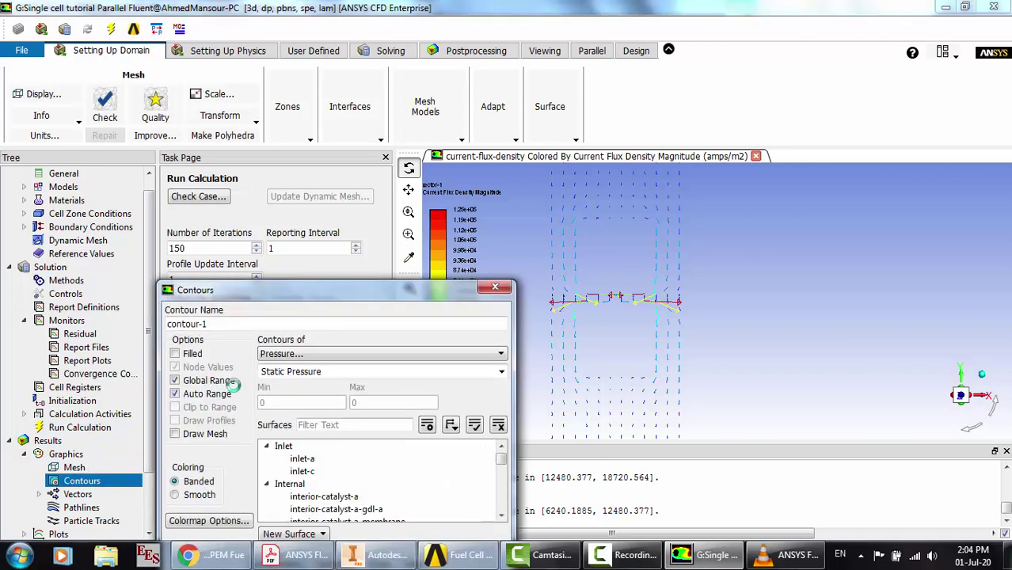
left_click_drag(368, 296, 352, 180)
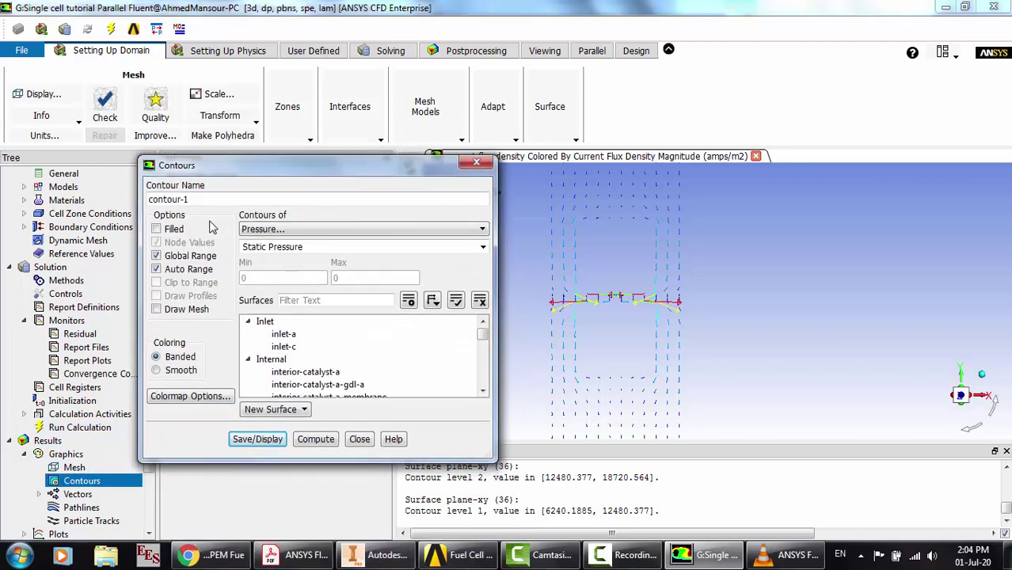
left_click(190, 231)
left_click(311, 231)
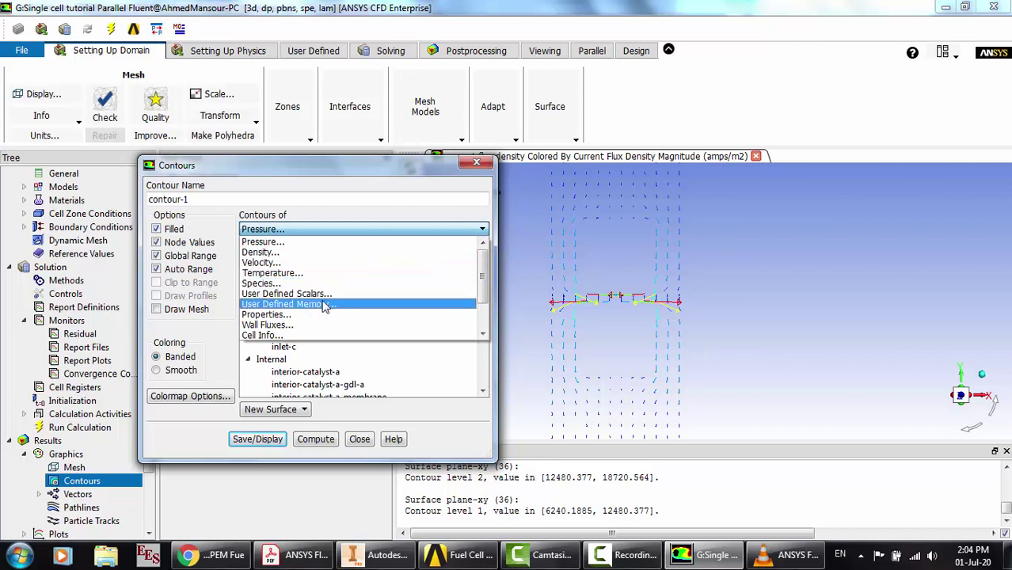
left_click(324, 287)
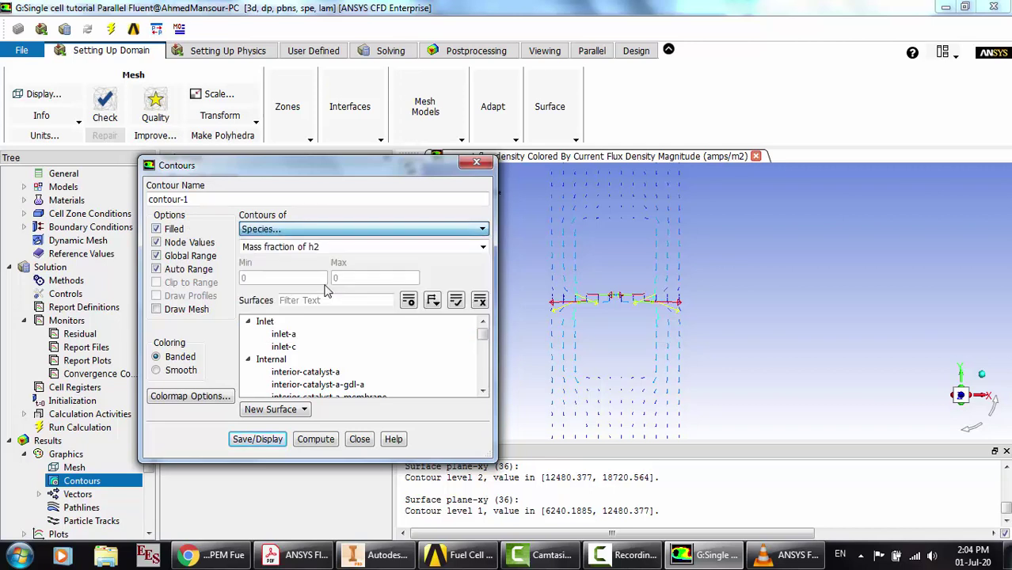
Display the hydrogen mass fraction contour on the plane-yz iso-surface and orient the view to show the plane at an angle
scroll(316, 368, "down", 5)
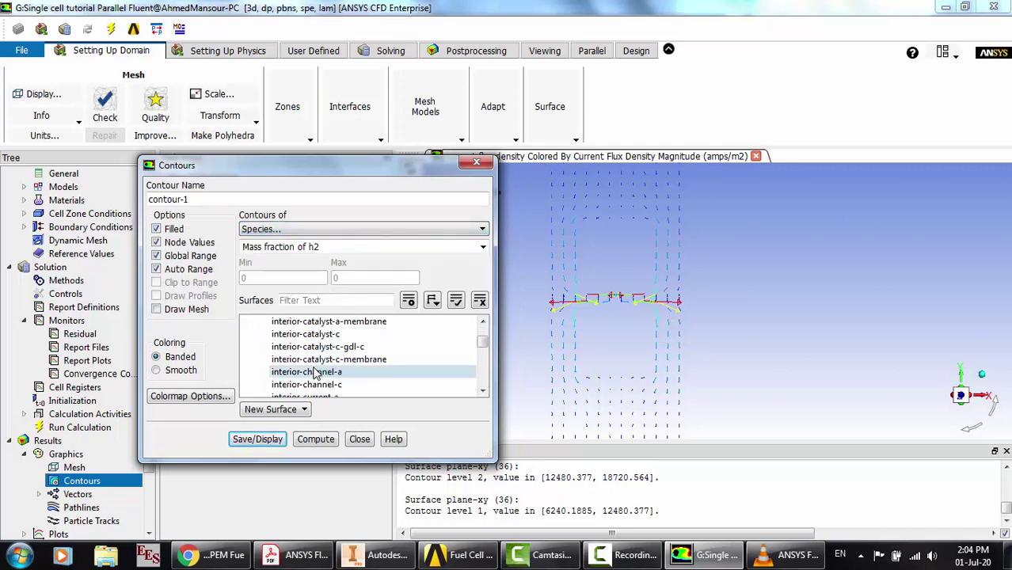
scroll(316, 372, "down", 1)
left_click(305, 346)
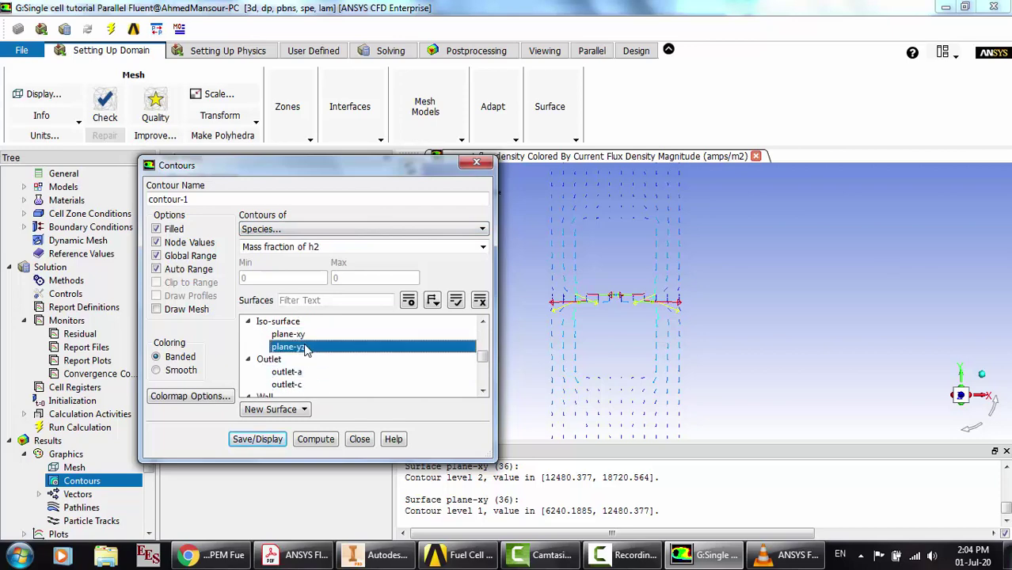
left_click(258, 439)
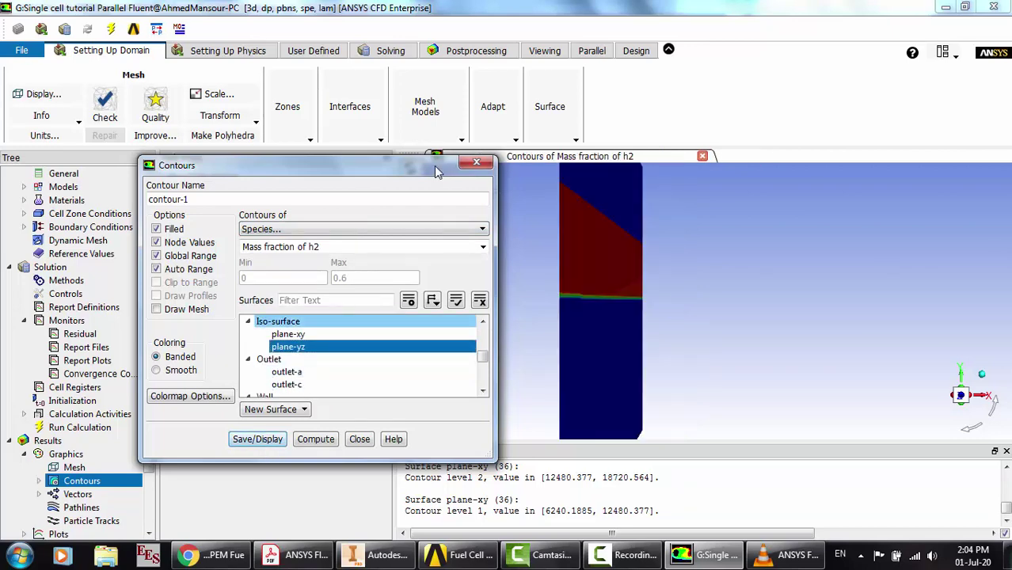
left_click_drag(411, 174, 268, 186)
left_click_drag(666, 255, 564, 255)
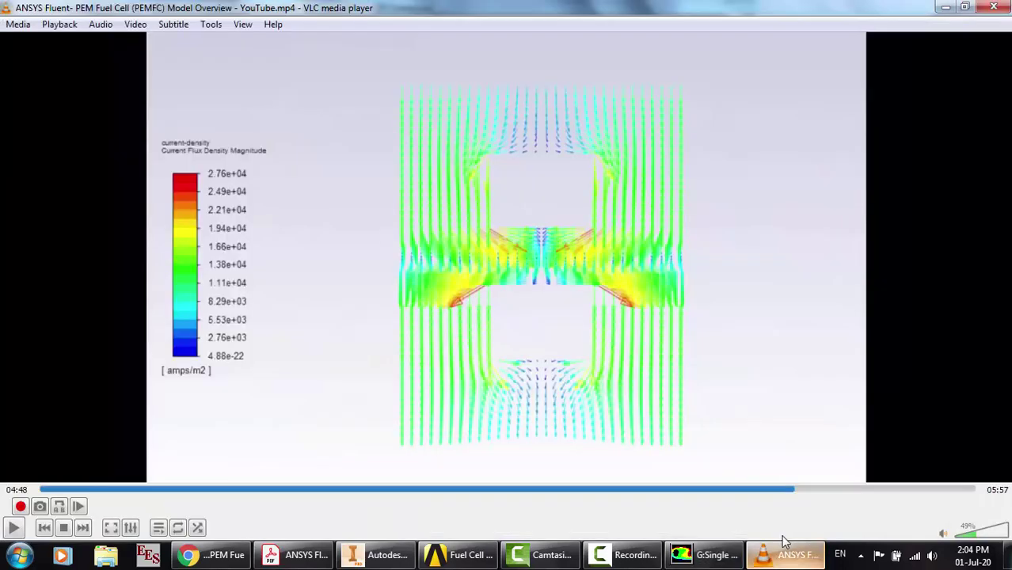
Compare the plane-yz hydrogen mass fraction contour and its color range with the h2 plot in the VLC reference video
left_click(786, 554)
left_click_drag(789, 491, 862, 495)
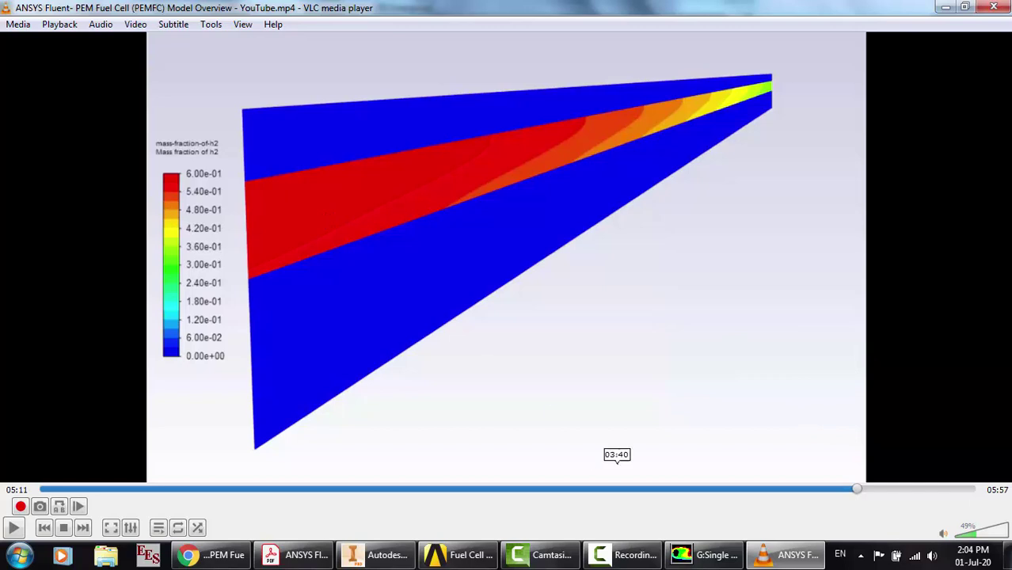
left_click(704, 555)
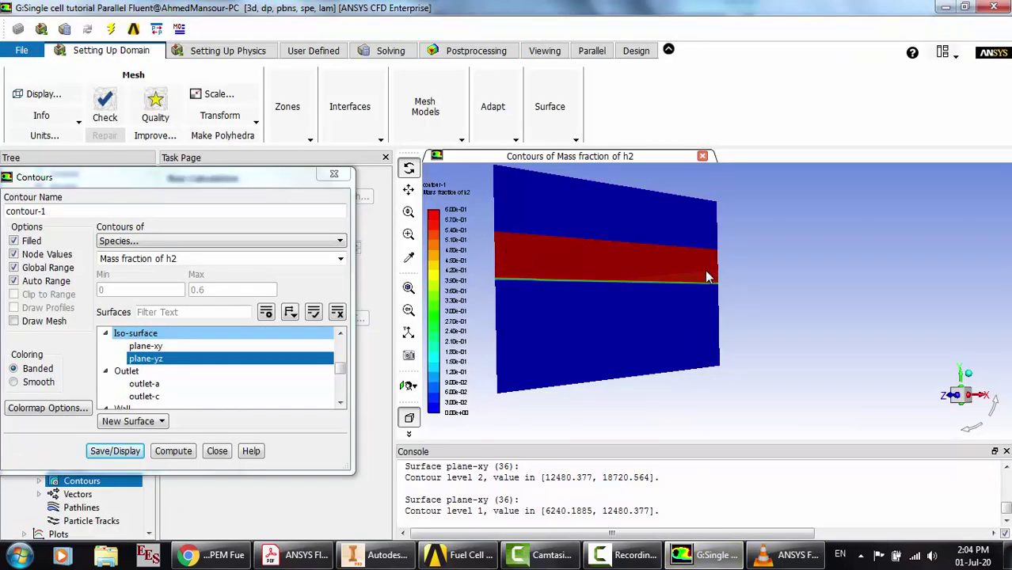
left_click_drag(710, 281, 671, 289)
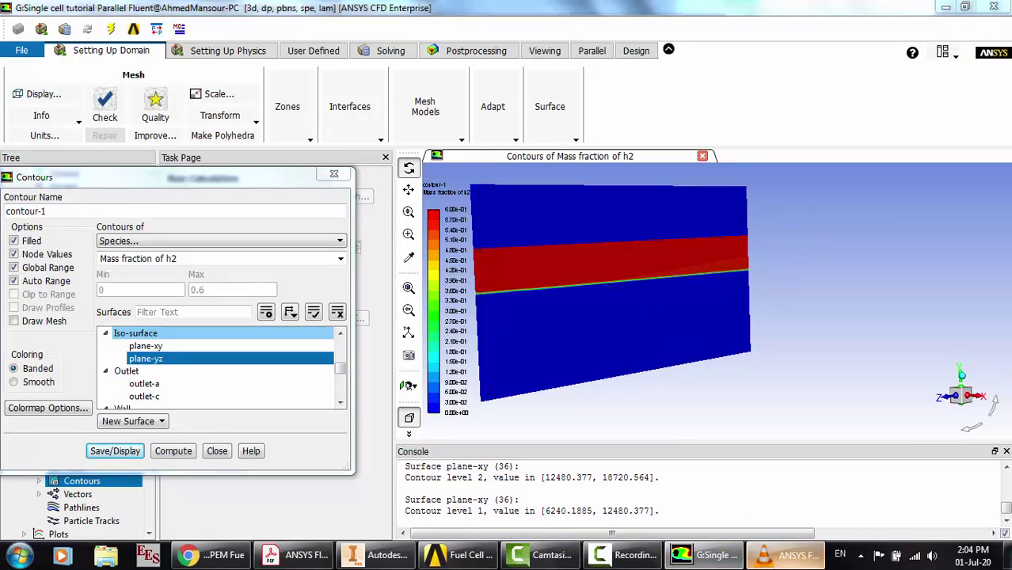
left_click(787, 554)
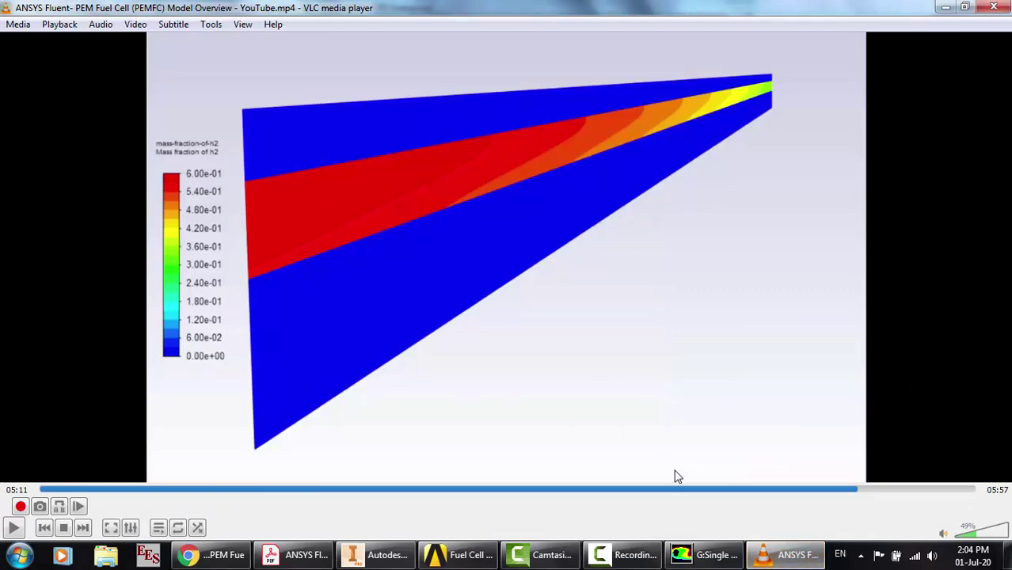
left_click(707, 554)
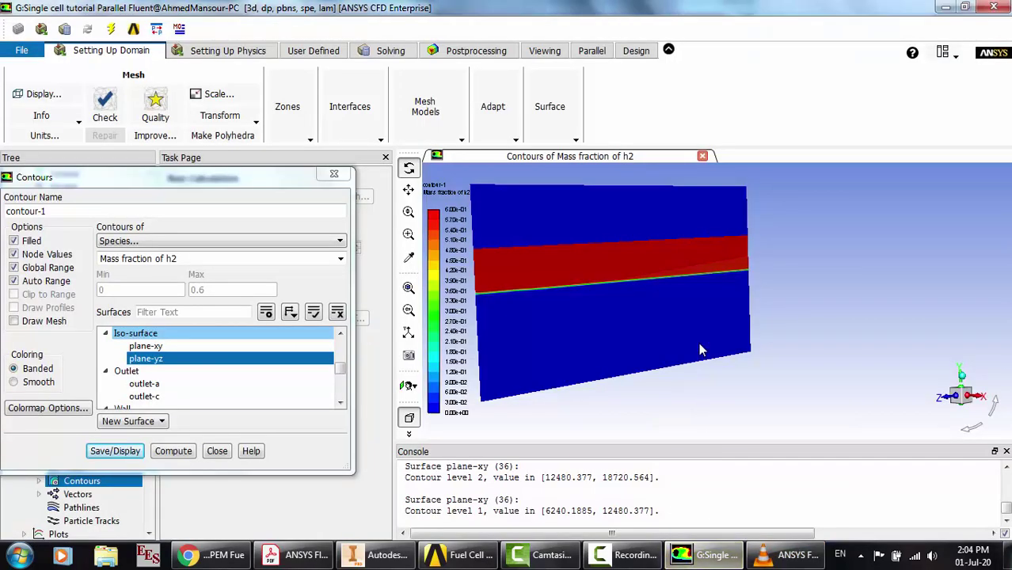
left_click(786, 555)
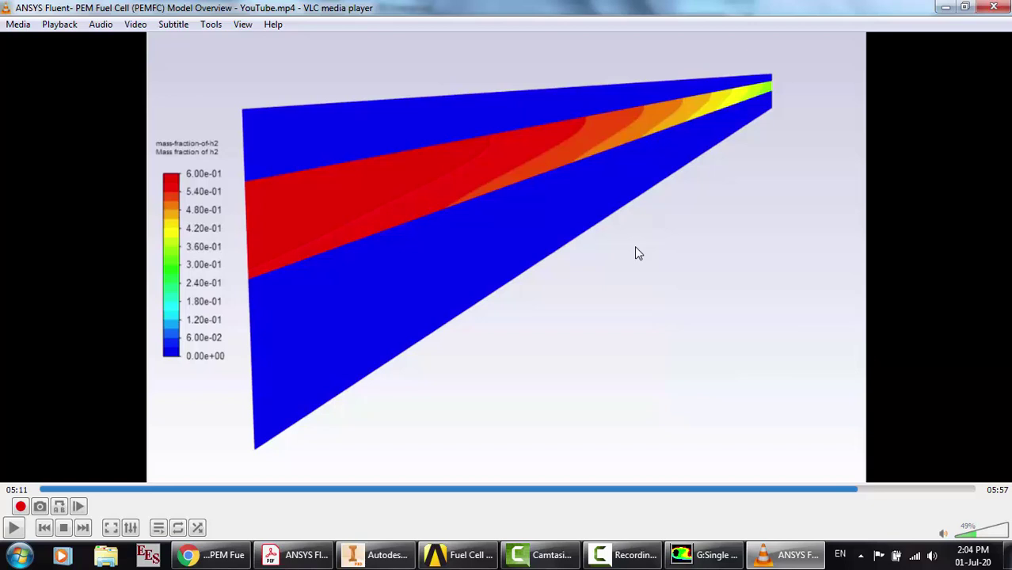
left_click(707, 554)
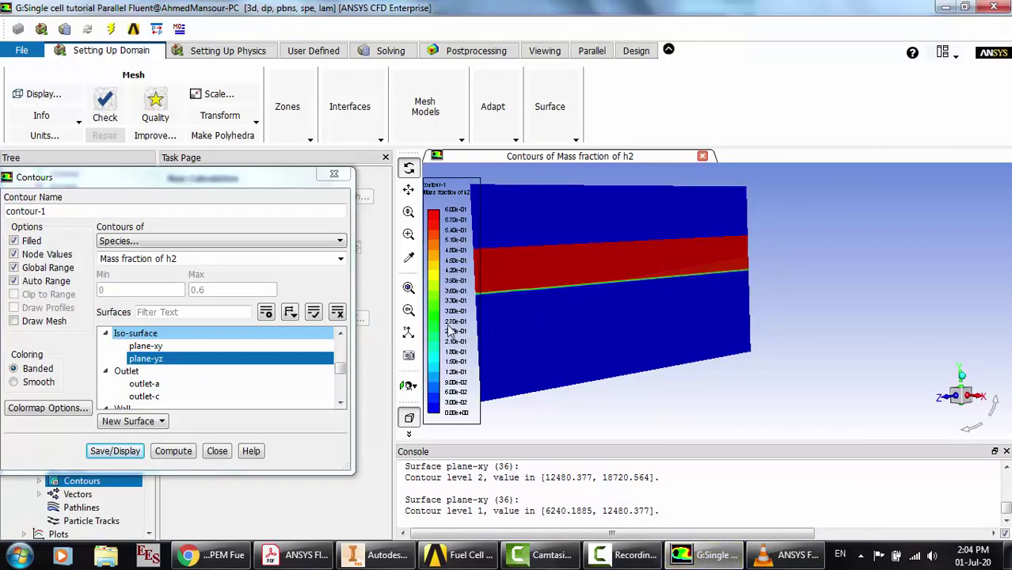
left_click(786, 554)
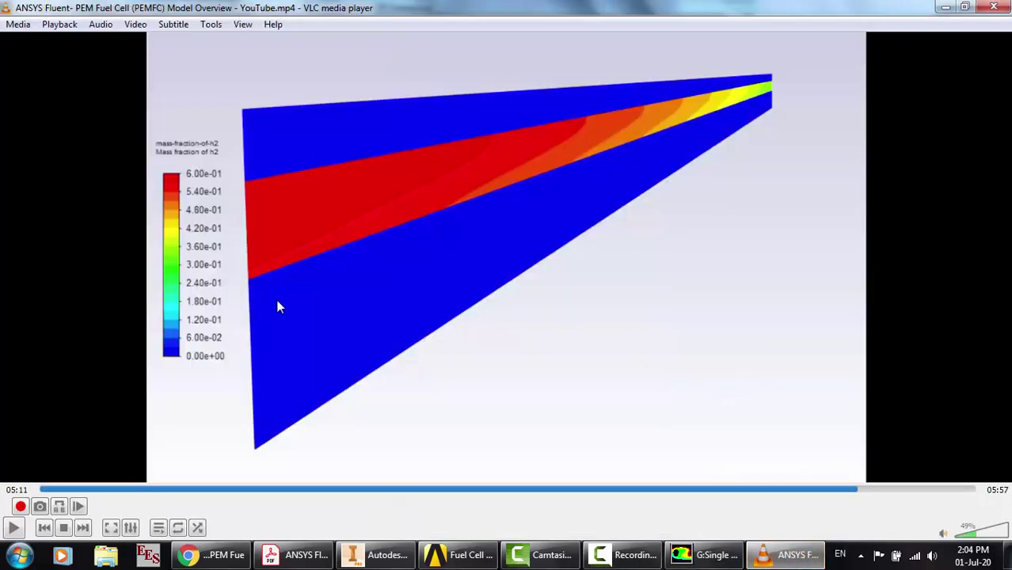
left_click(713, 555)
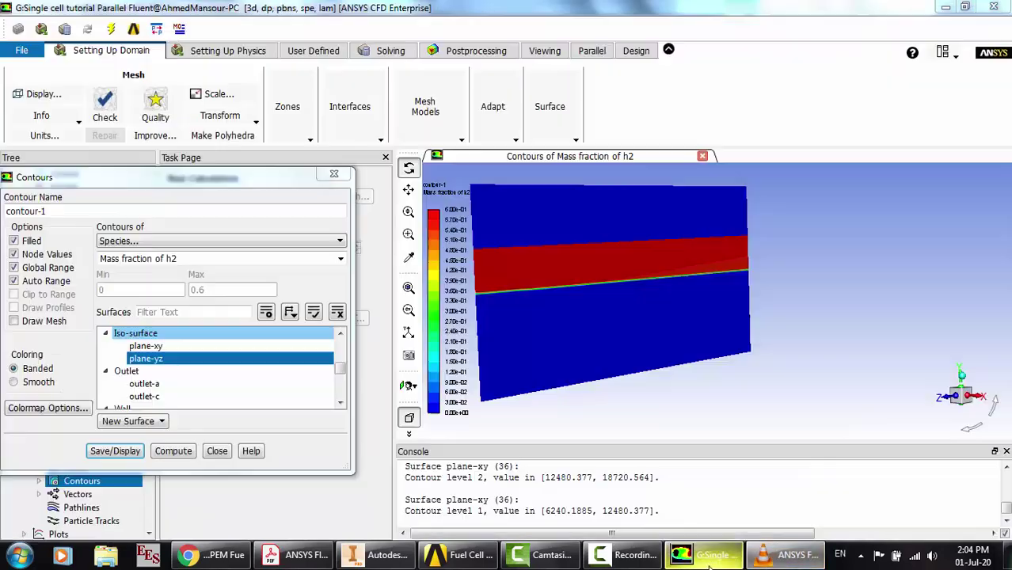
Switch the contour quantity to Mass fraction of o2 and redisplay it on plane-yz
left_click(226, 258)
scroll(225, 259, "down", 1)
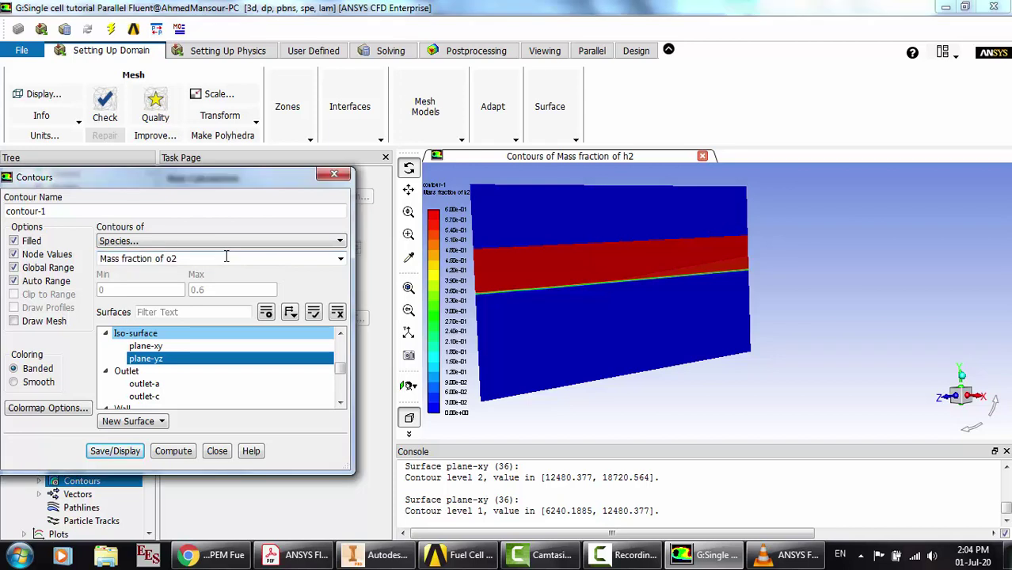
left_click(140, 449)
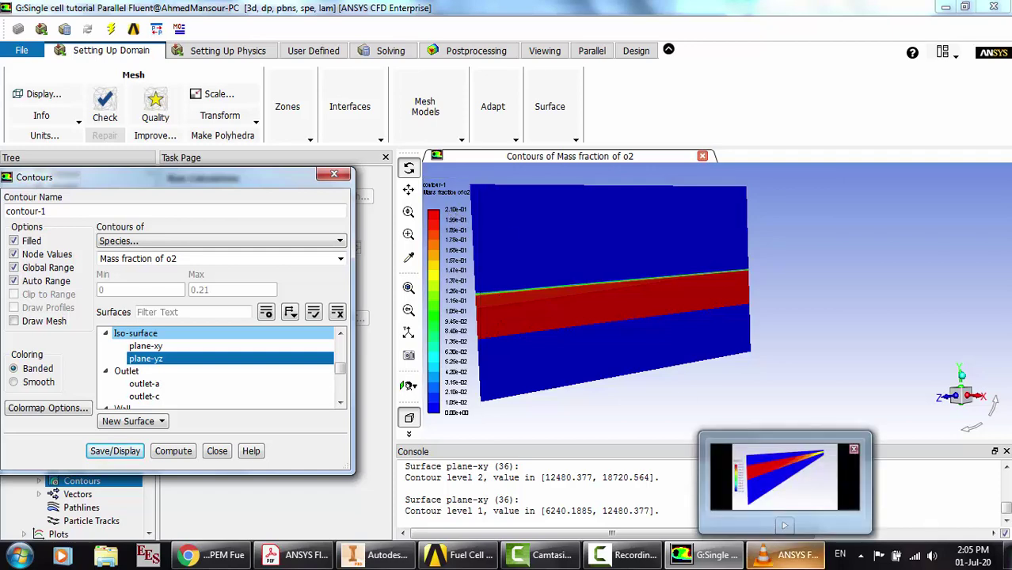
Compare the plane-yz oxygen mass fraction contour with the o2 plot in the VLC reference video, and close the contour settings
left_click(794, 563)
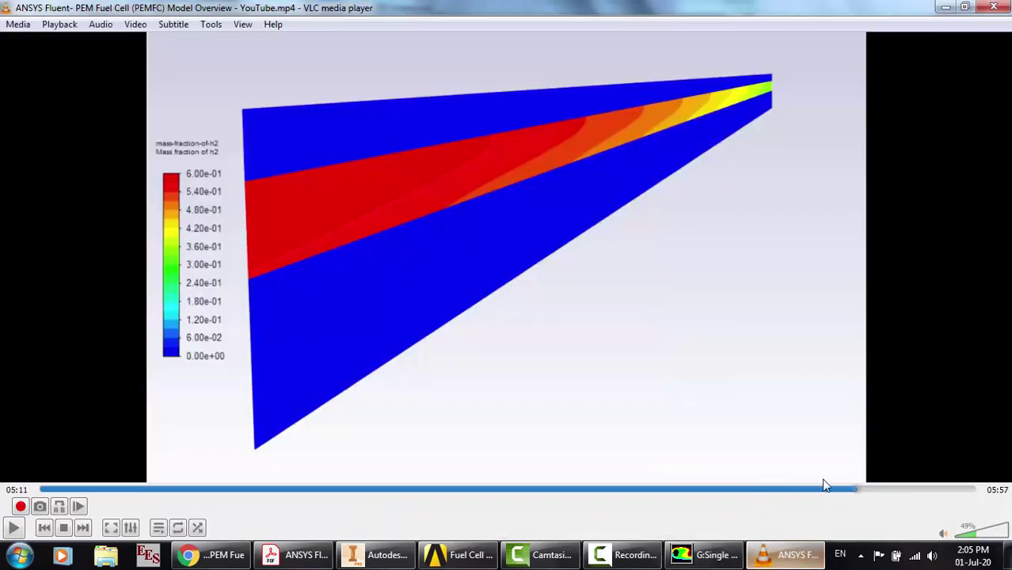
left_click(872, 490)
left_click_drag(874, 491, 904, 490)
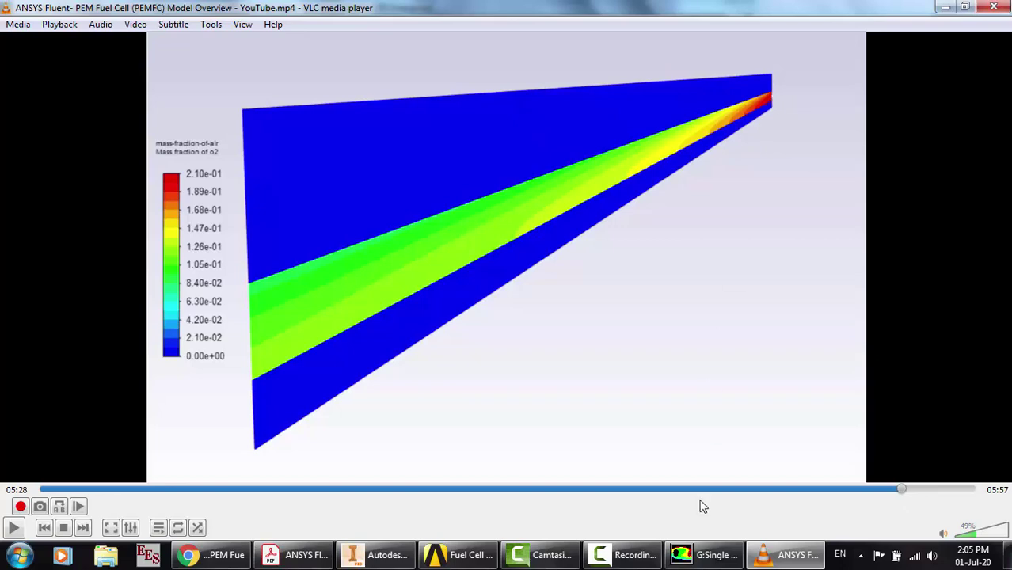
left_click(703, 555)
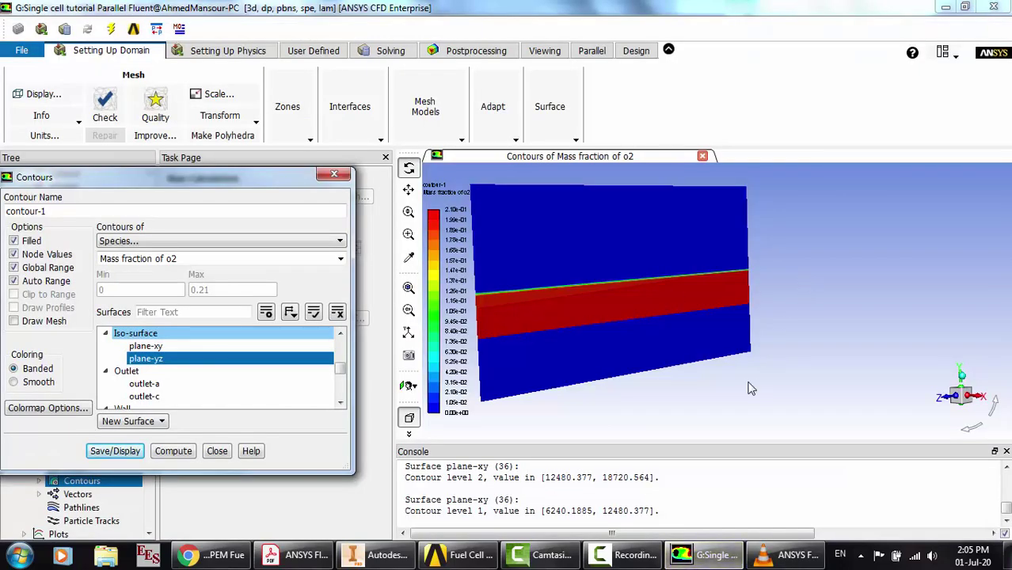
left_click(783, 555)
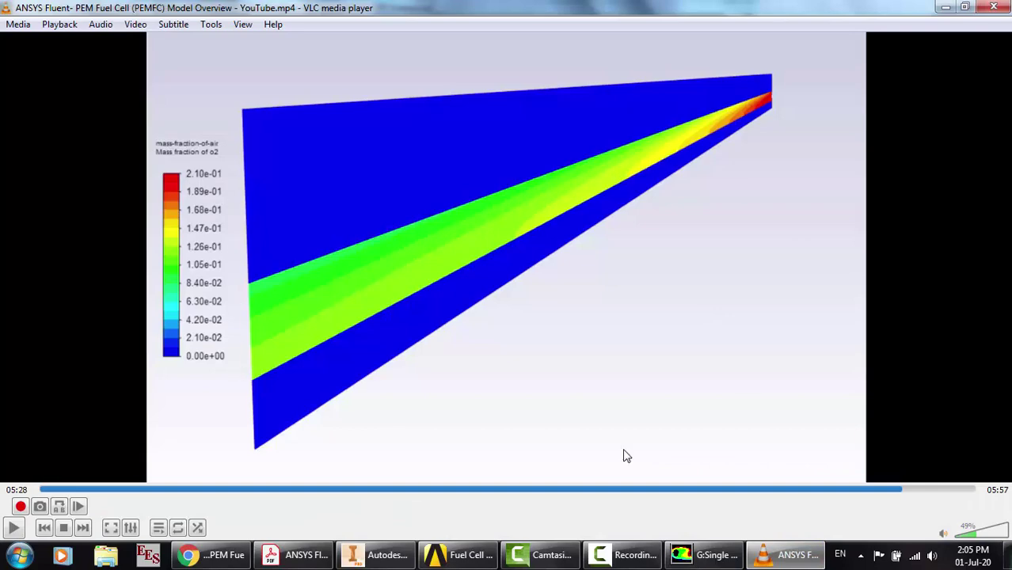
left_click(703, 555)
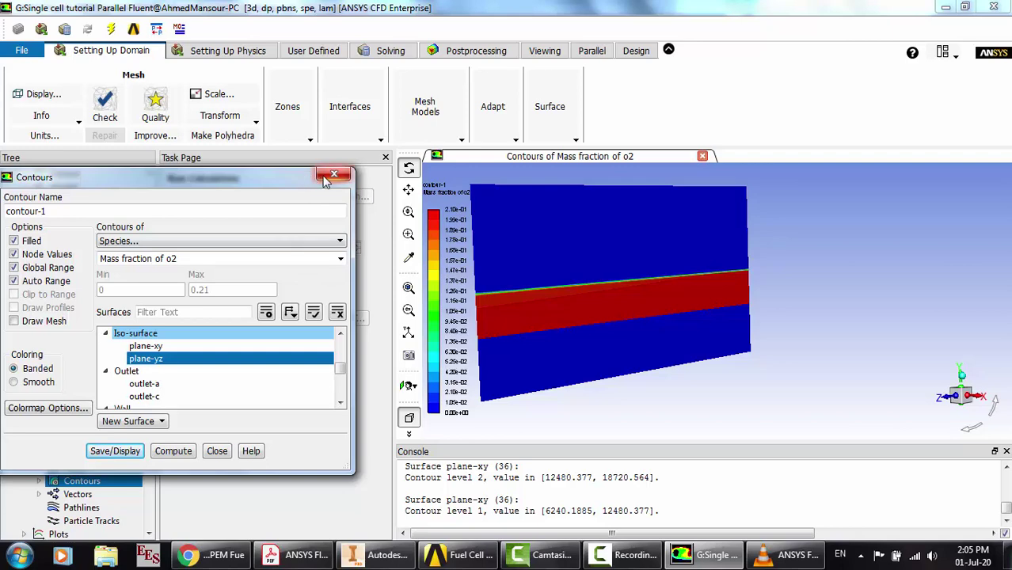
left_click(218, 450)
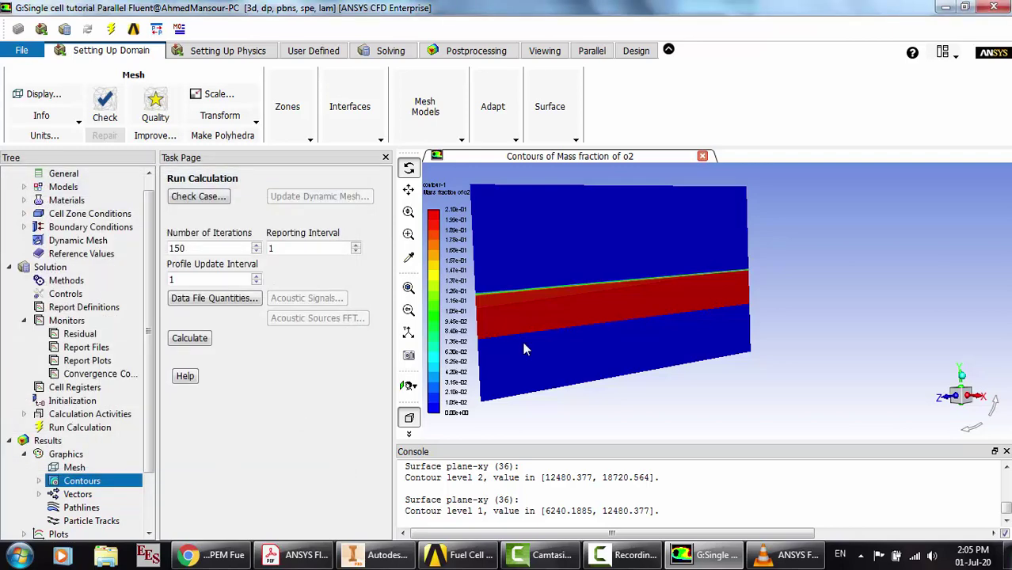
Start a second contour plot, contour-2, as a filled contour of Temperature, Static Temperature
double_click(88, 494)
left_click(125, 473)
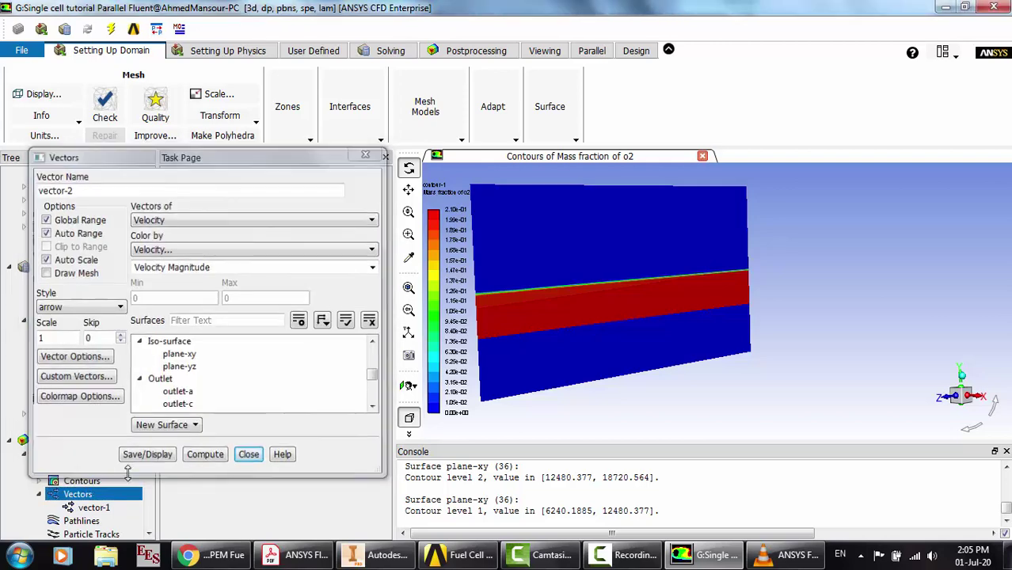
double_click(103, 481)
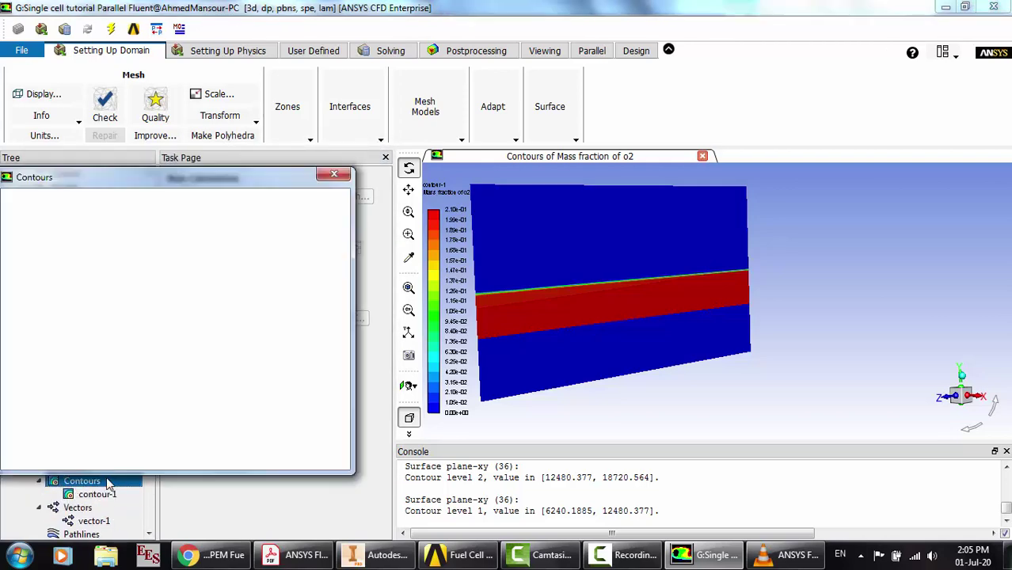
left_click_drag(303, 182, 418, 164)
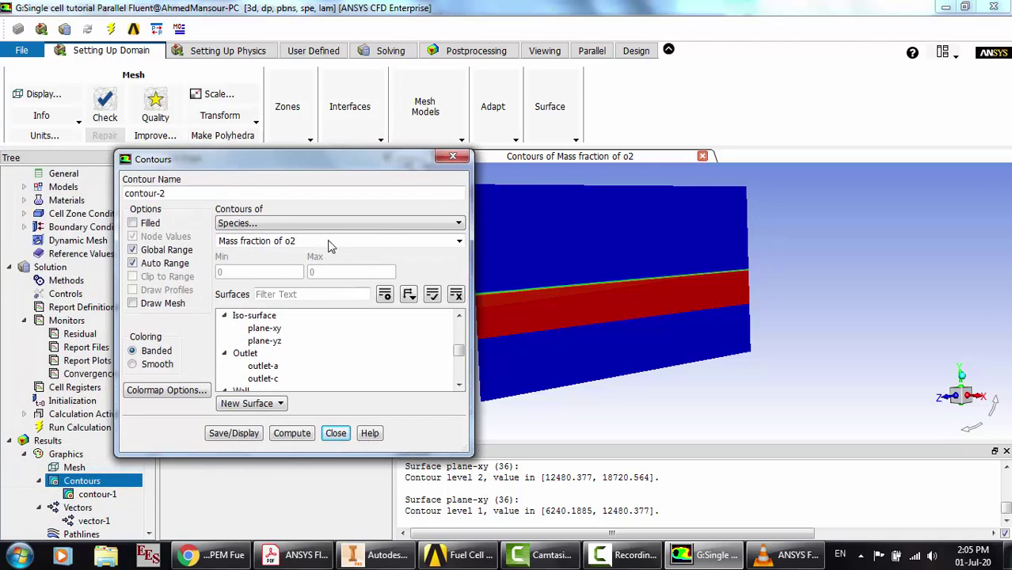
left_click(300, 225)
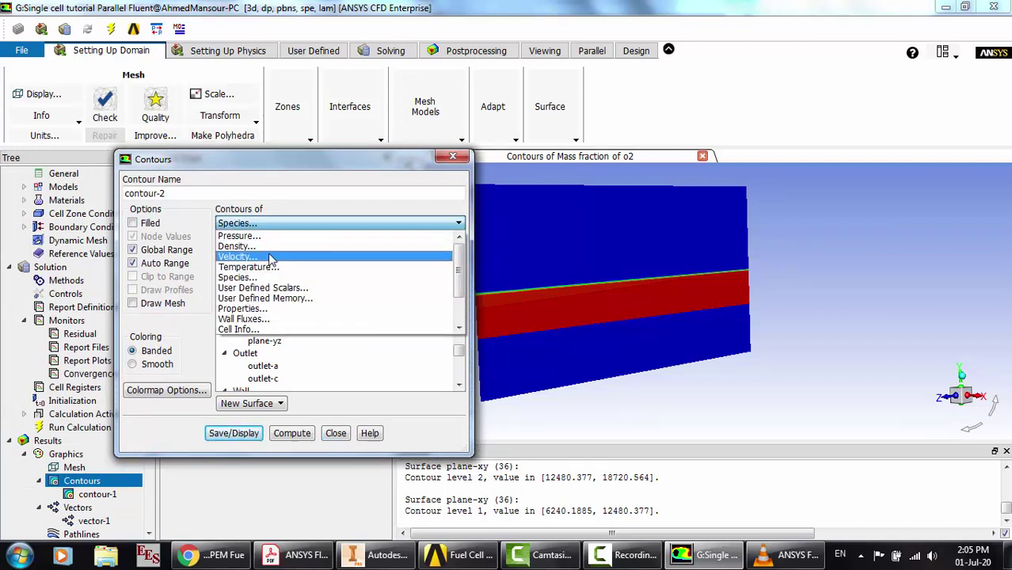
left_click(269, 267)
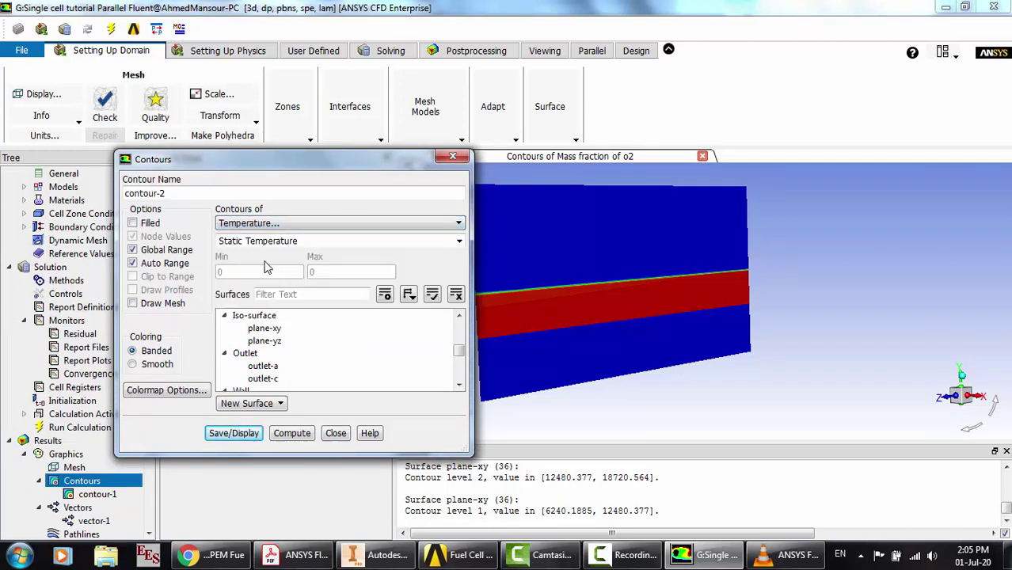
left_click(143, 225)
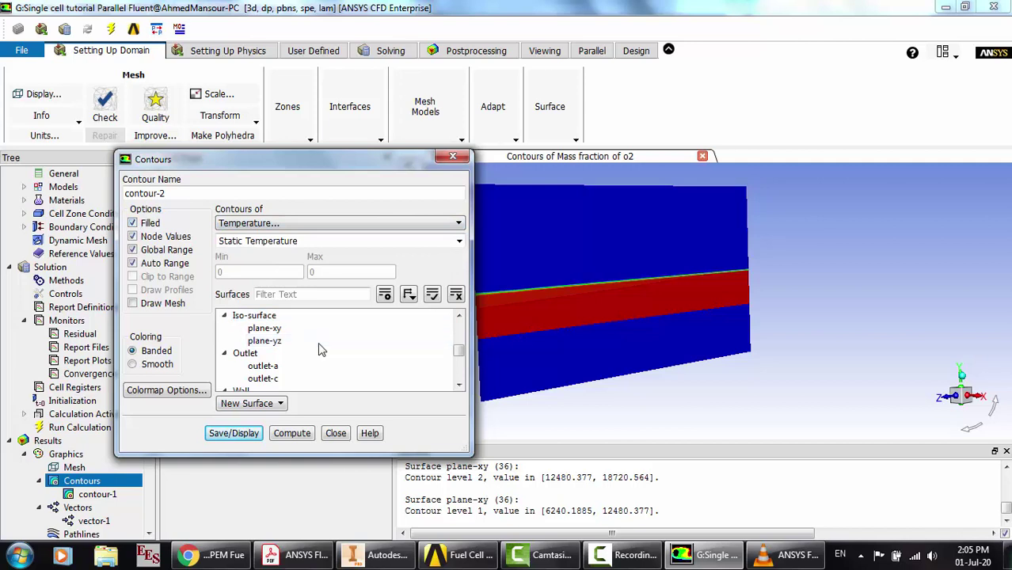
Display the static temperature contour on the plane-xy iso-surface, viewed face-on along the Z axis
scroll(318, 349, "down", 2)
scroll(317, 351, "up", 1)
scroll(277, 349, "down", 1)
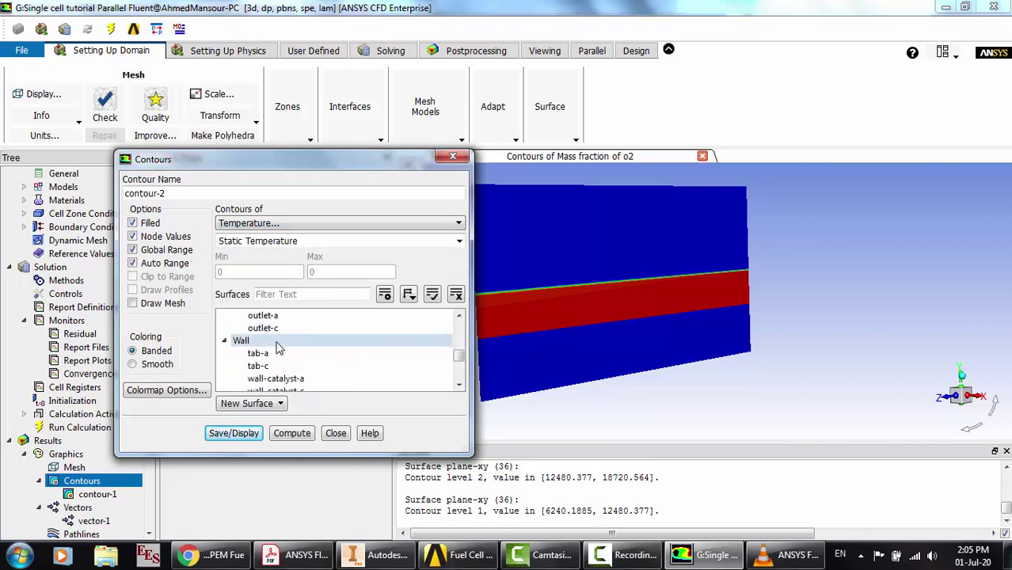
scroll(281, 342, "up", 2)
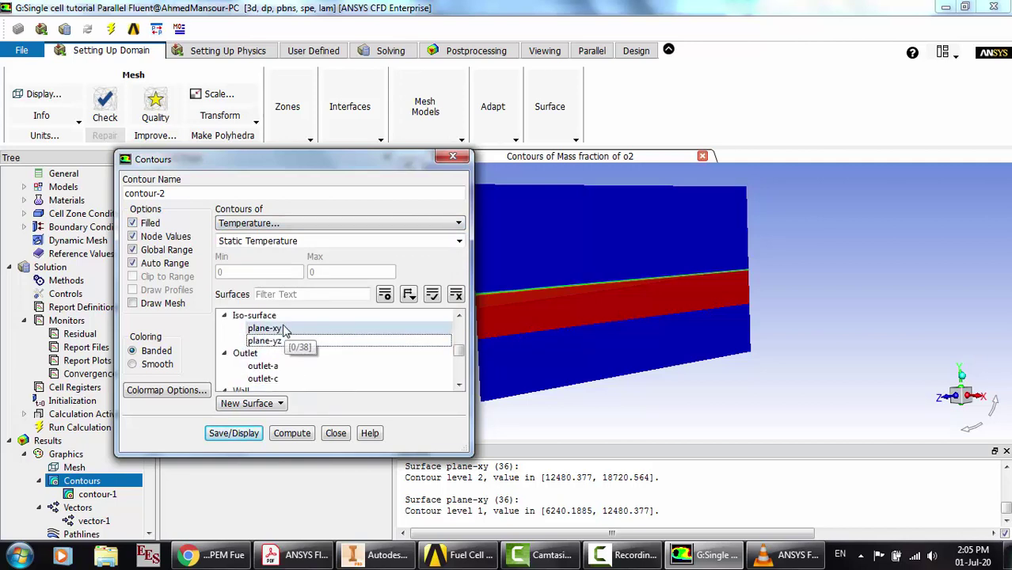
left_click(285, 330)
left_click(226, 436)
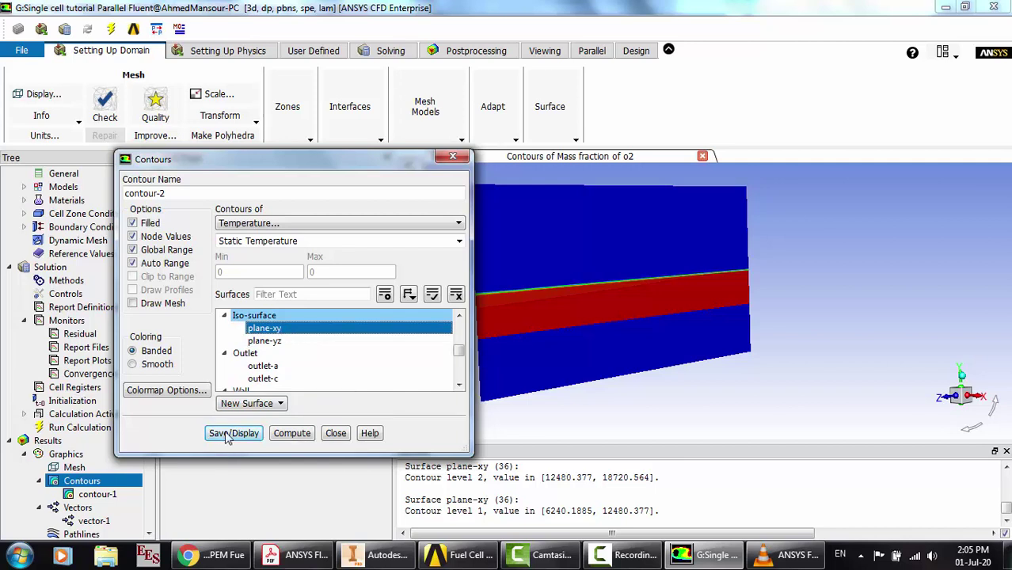
left_click(958, 395)
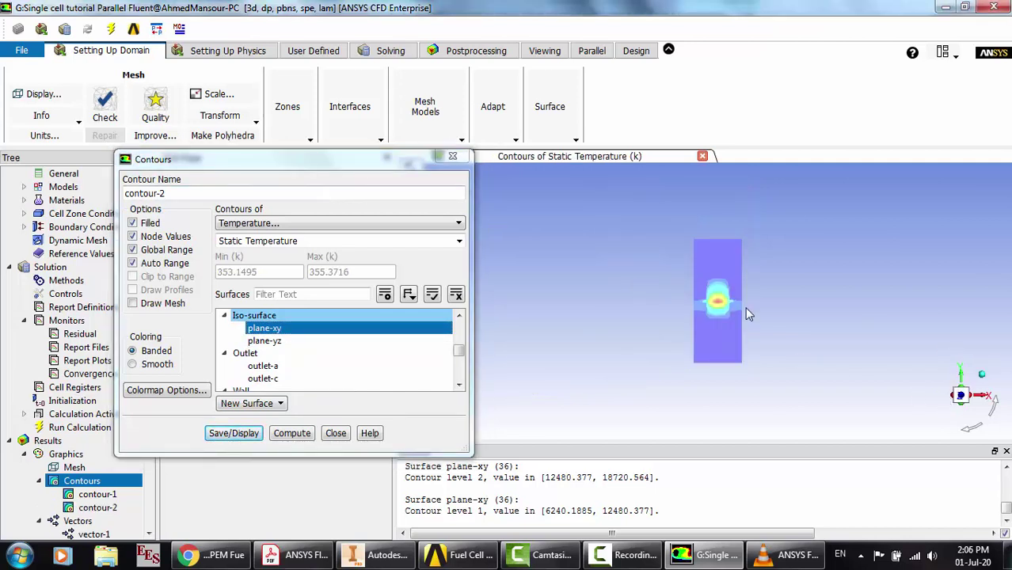
Switch the contour-2 static temperature display from plane-xy to the plane-yz iso-surface
scroll(745, 307, "up", 3)
left_click(338, 172)
left_click_drag(339, 172, 232, 175)
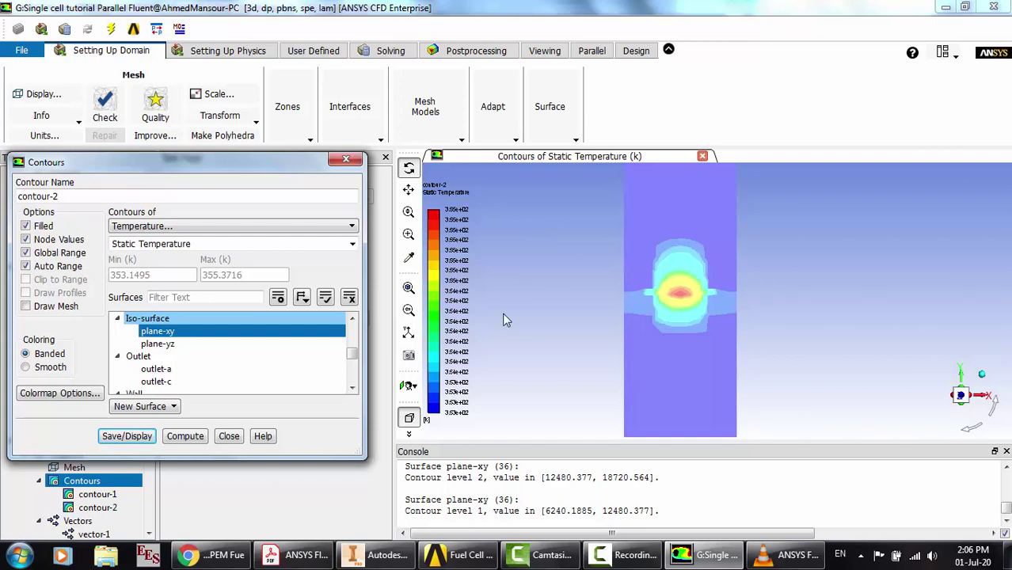
left_click(242, 319)
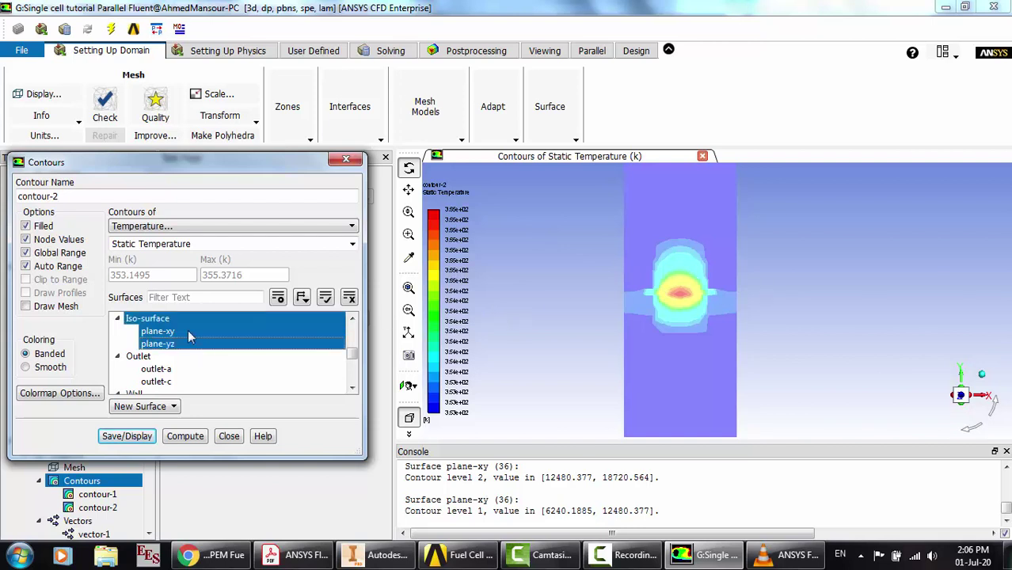
left_click(186, 331, "ctrl")
left_click(126, 436)
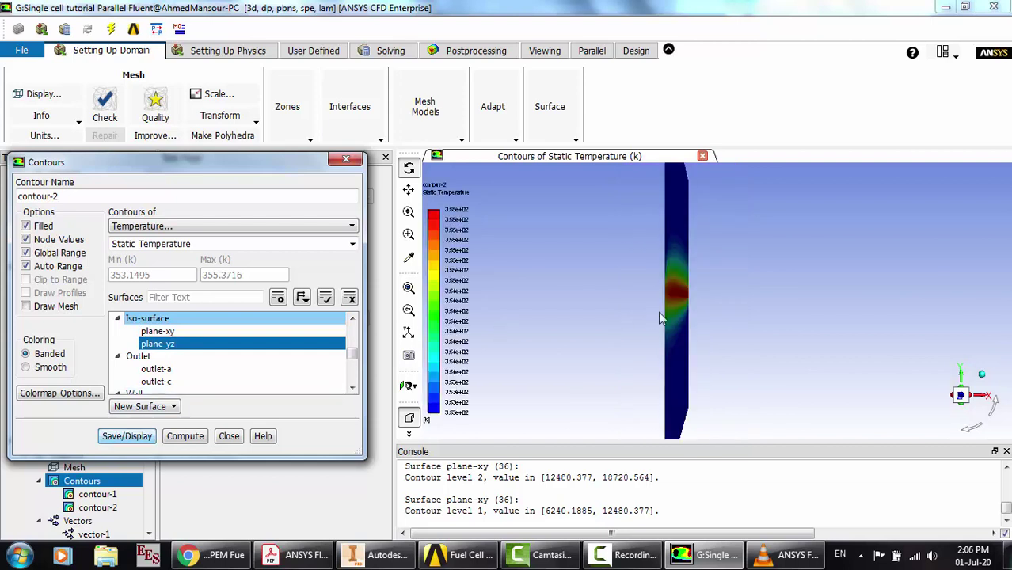
Probe the static temperature in the hot central band of plane-yz and close the contour settings
left_click_drag(631, 318, 546, 313)
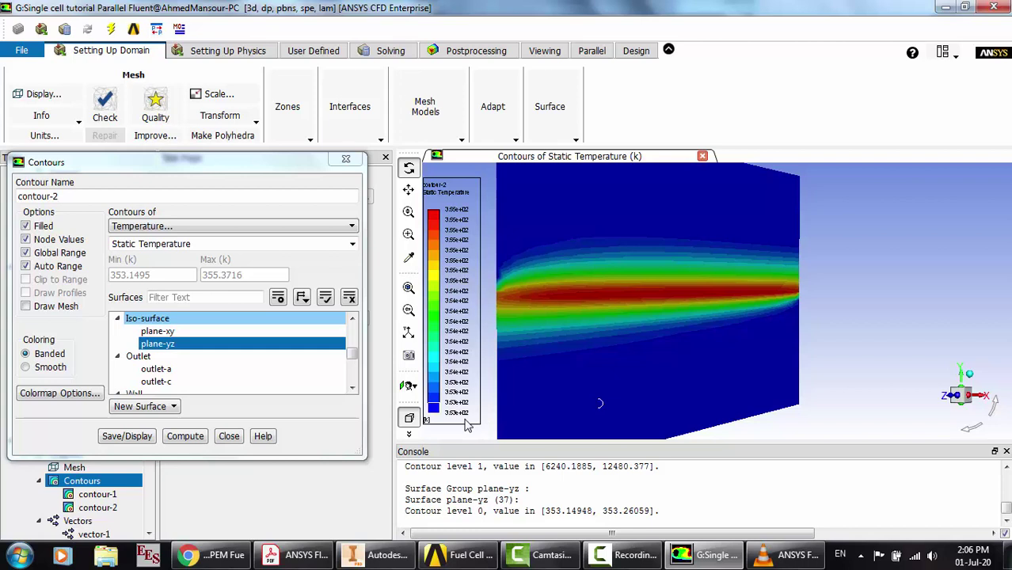
right_click(633, 295)
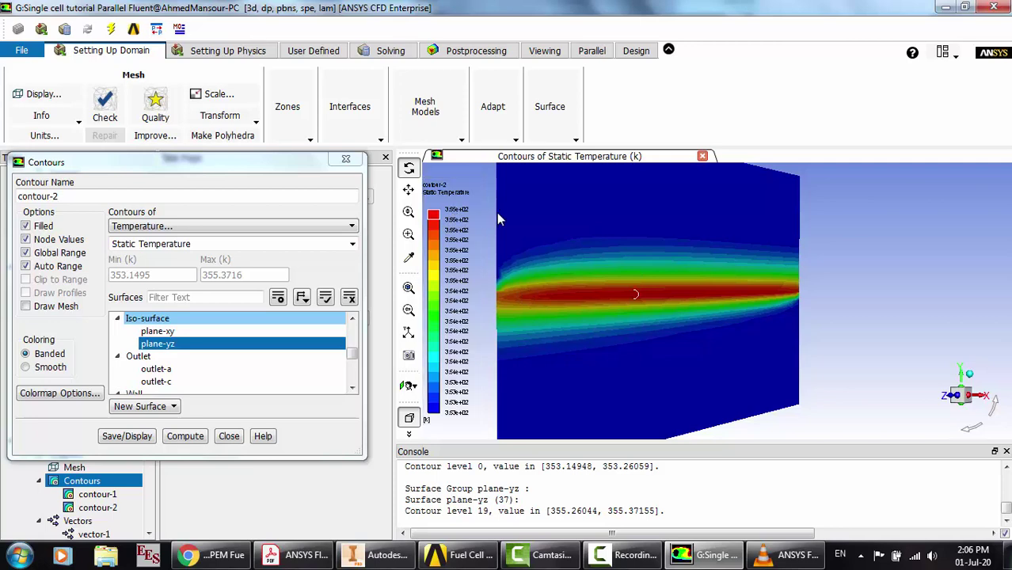
left_click(229, 436)
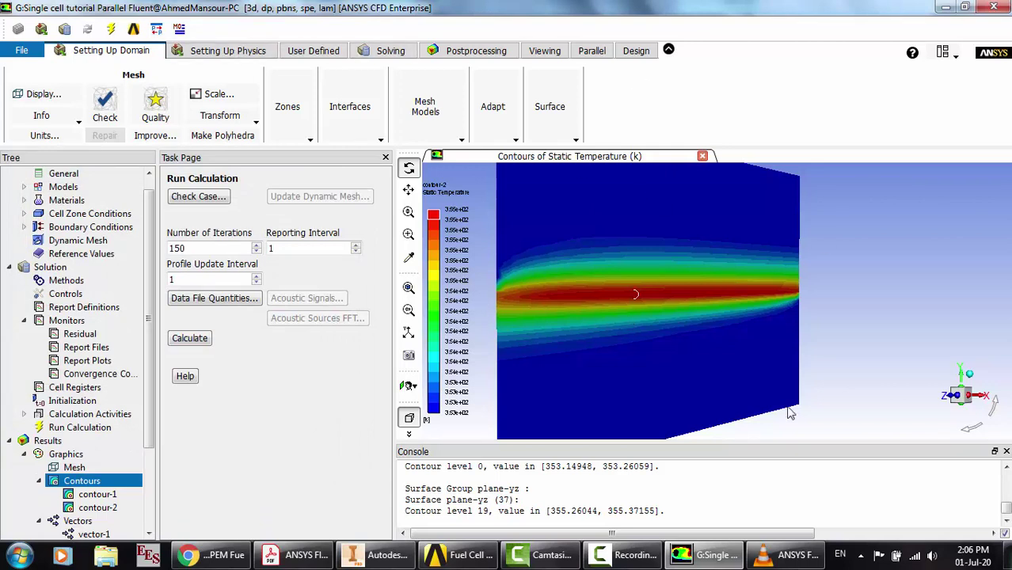
left_click(629, 554)
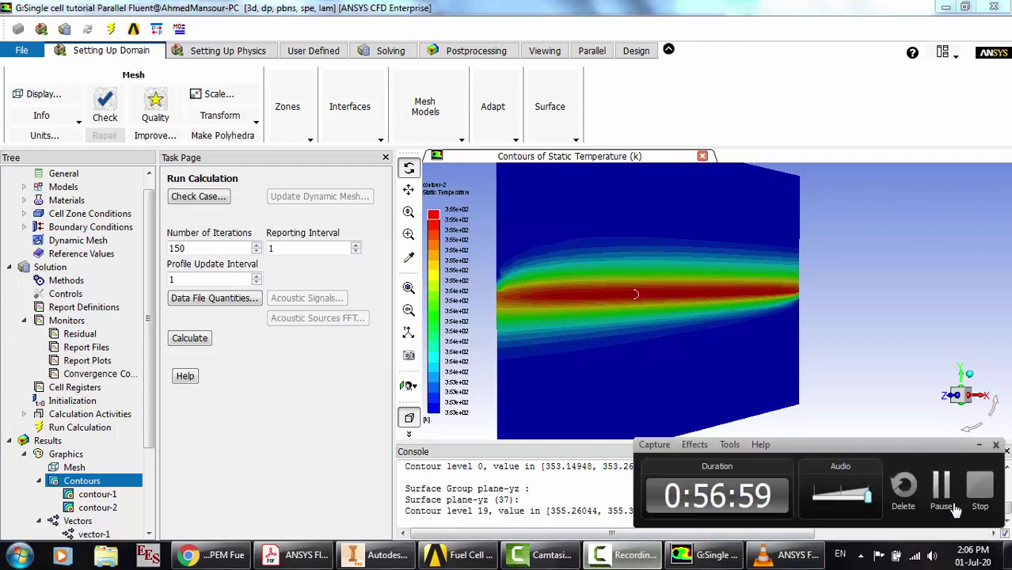
left_click(946, 494)
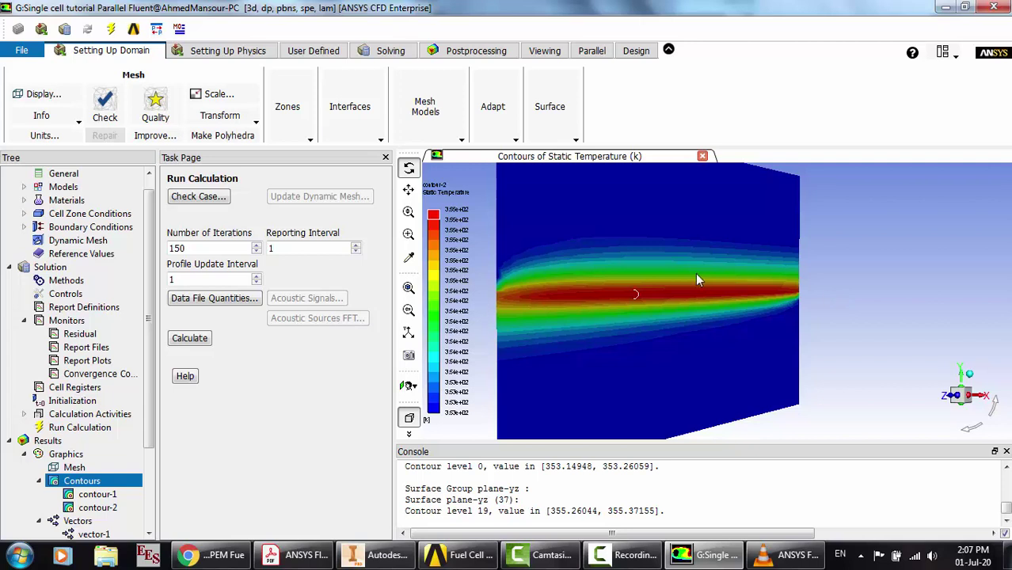
scroll(853, 275, "up", 2)
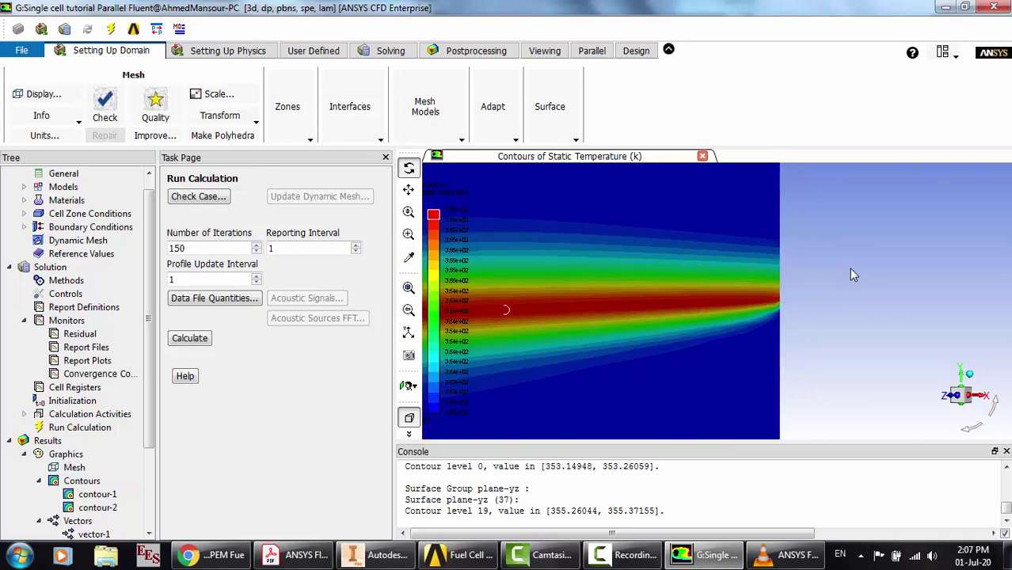
left_click_drag(854, 276, 585, 298)
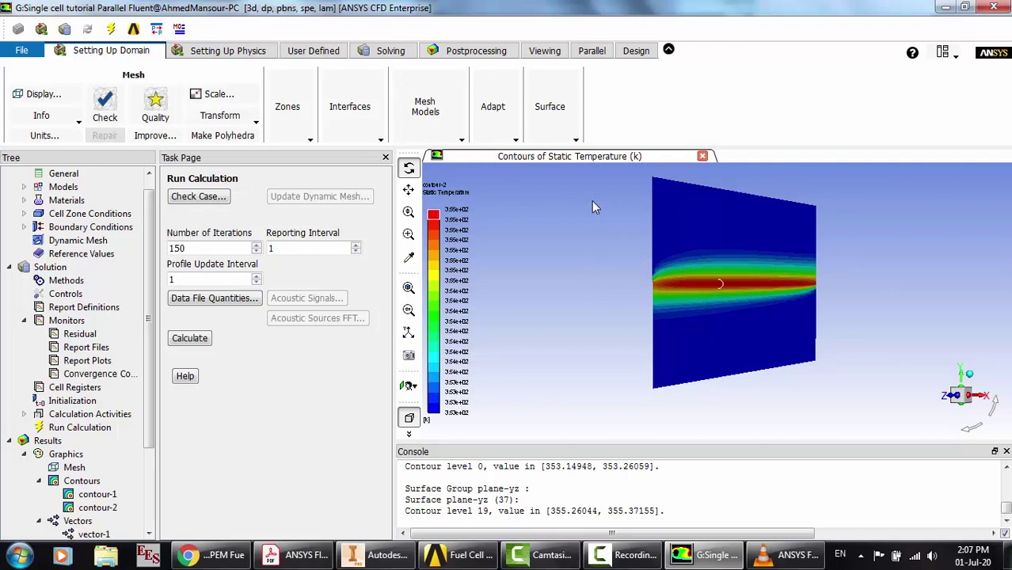
Review the Figure 1.1 PEM fuel cell schematic in the Adobe Acrobat Reader manual, and return to Fluent
left_click(299, 555)
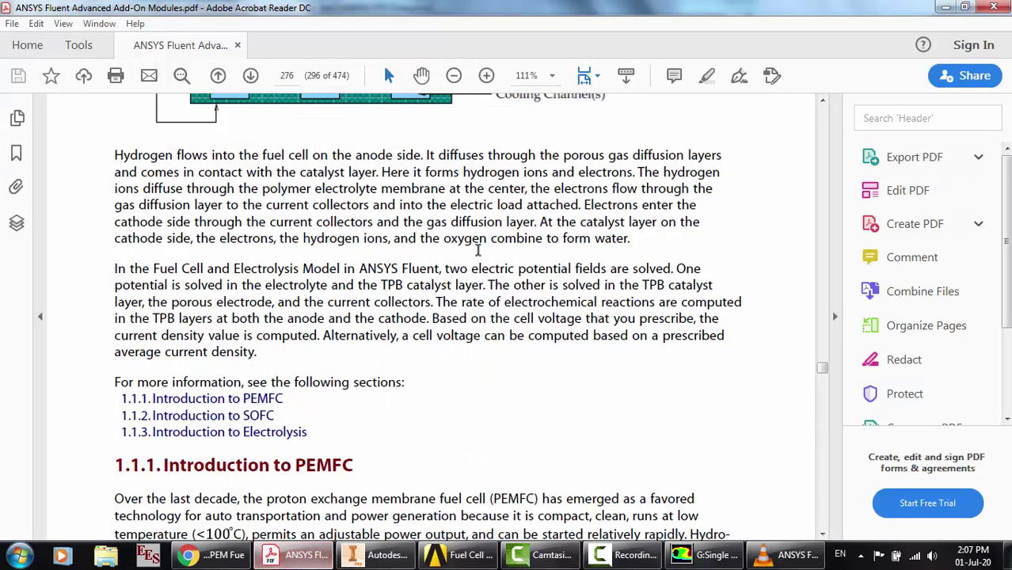
scroll(477, 250, "up", 4)
scroll(477, 250, "up", 3)
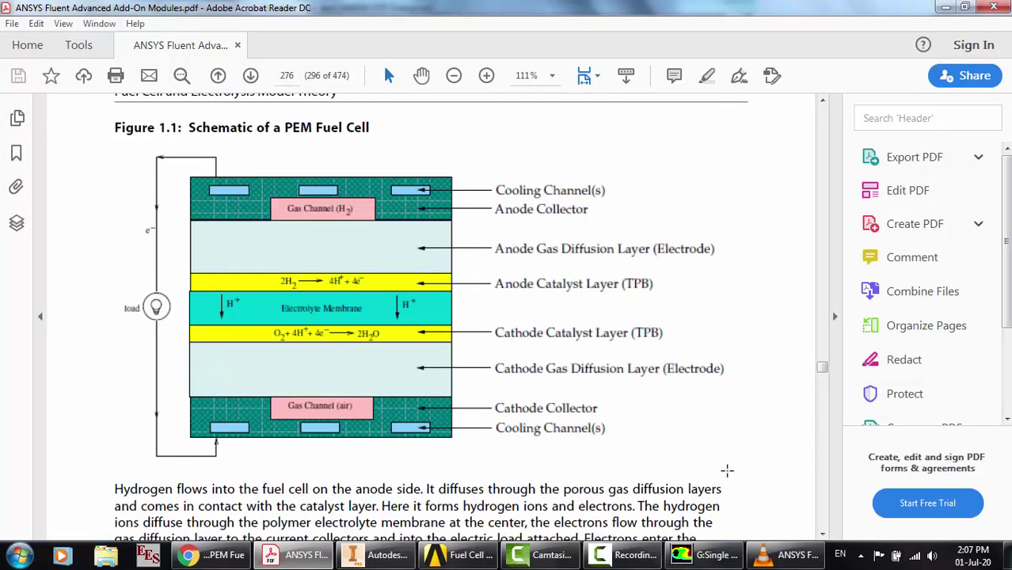
left_click(709, 554)
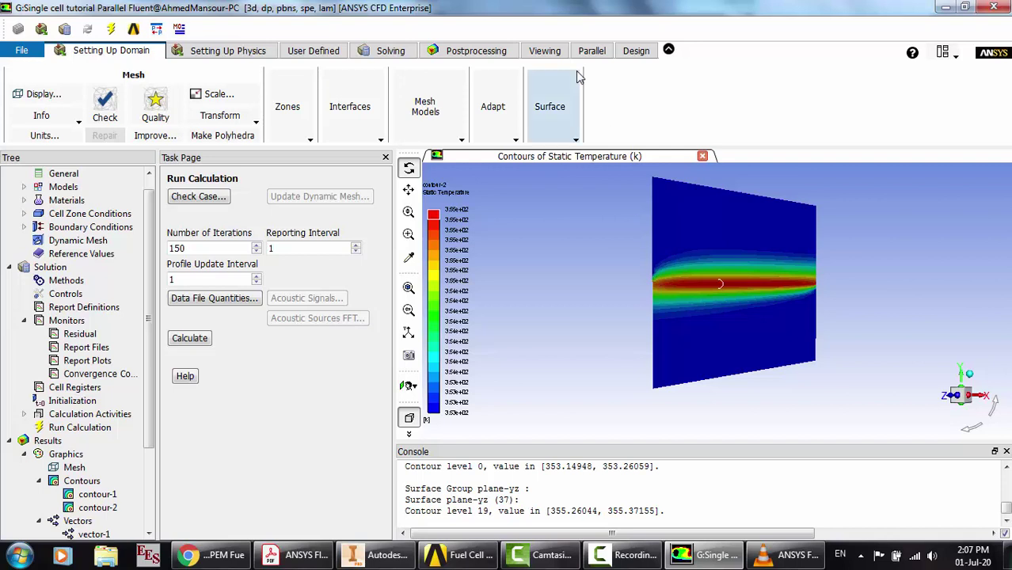
Start a Surface Integrals report with the report type set to Integral
left_click(476, 50)
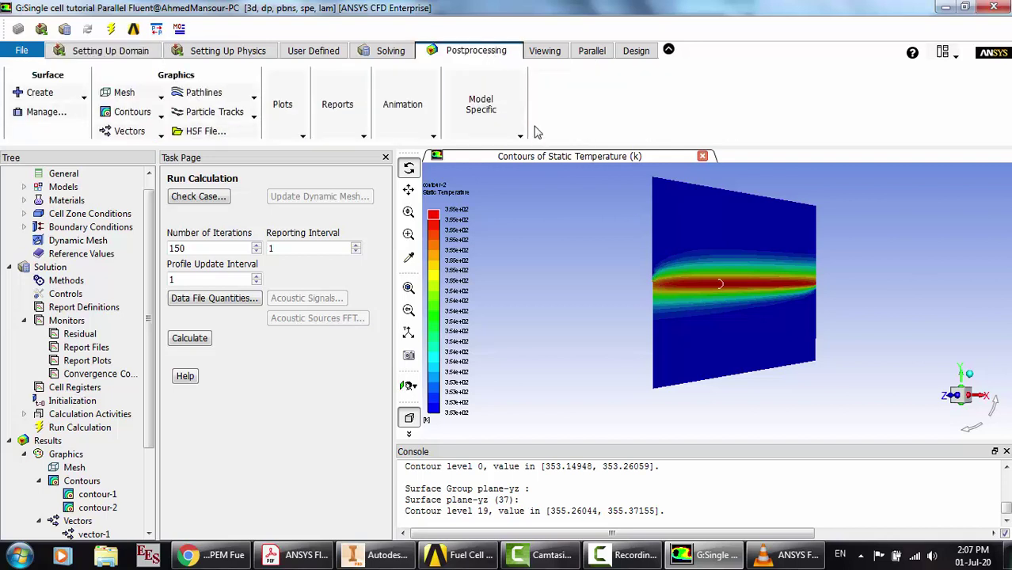
left_click(348, 129)
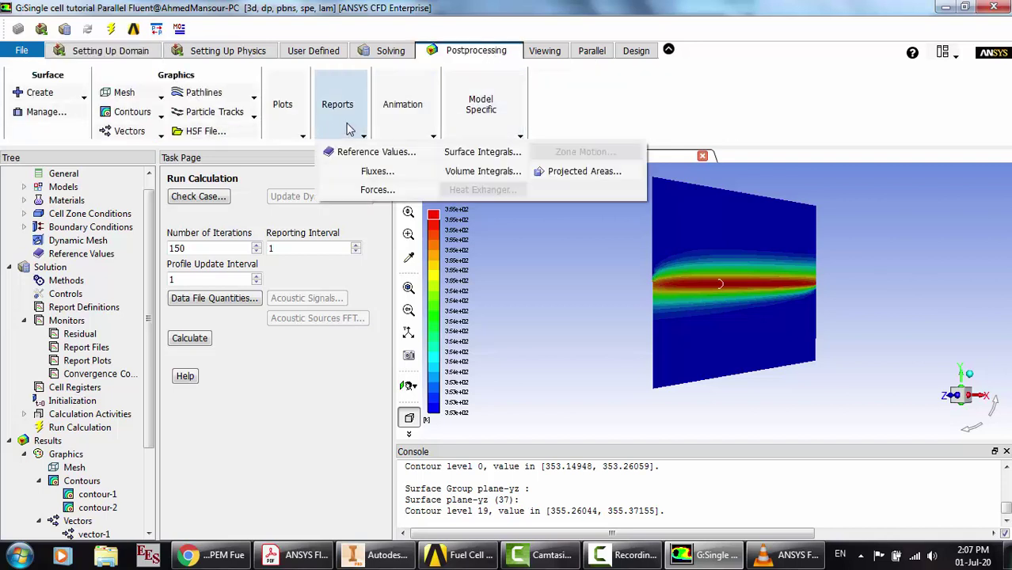
left_click(470, 152)
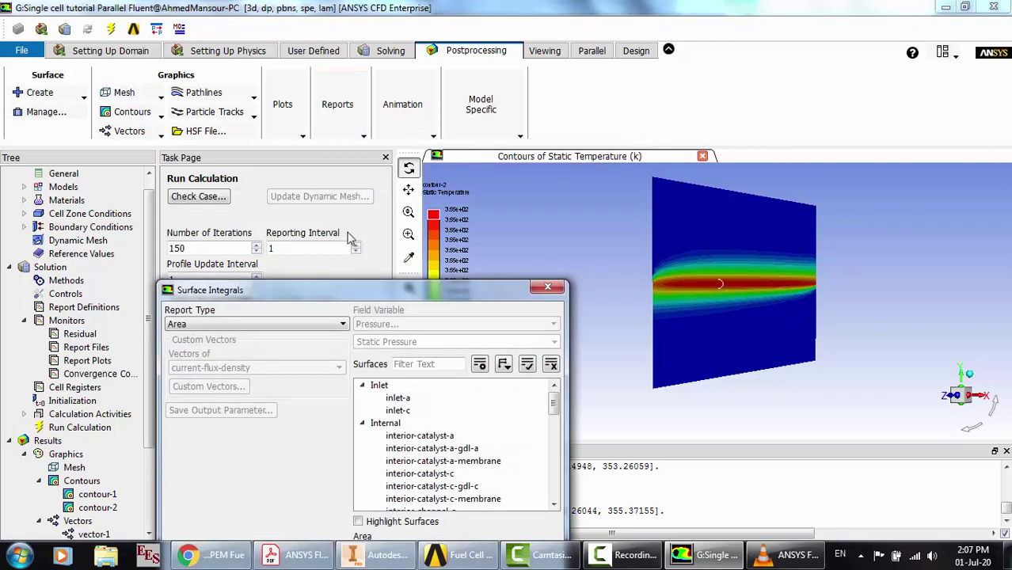
left_click_drag(329, 290, 344, 190)
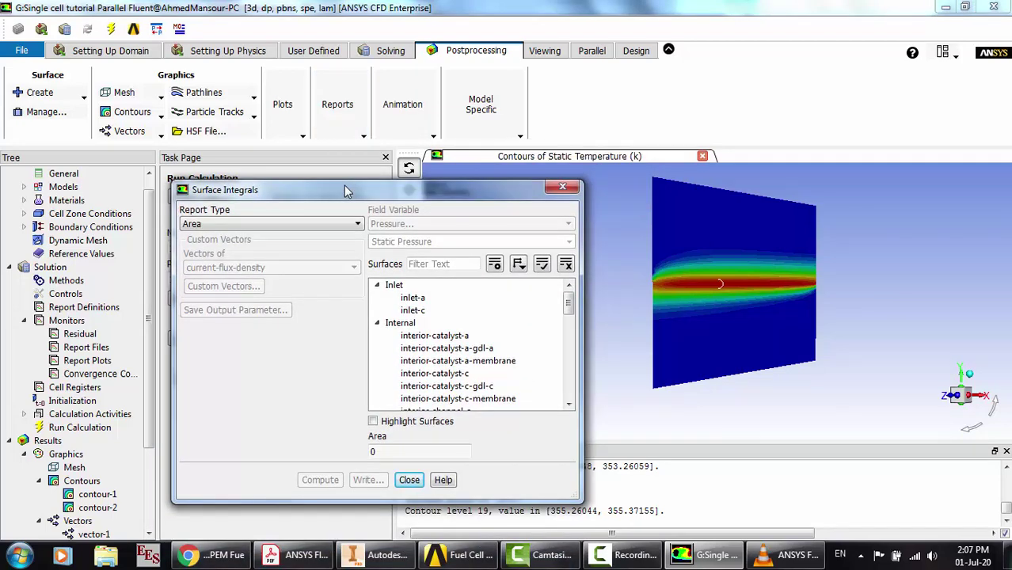
left_click(306, 223)
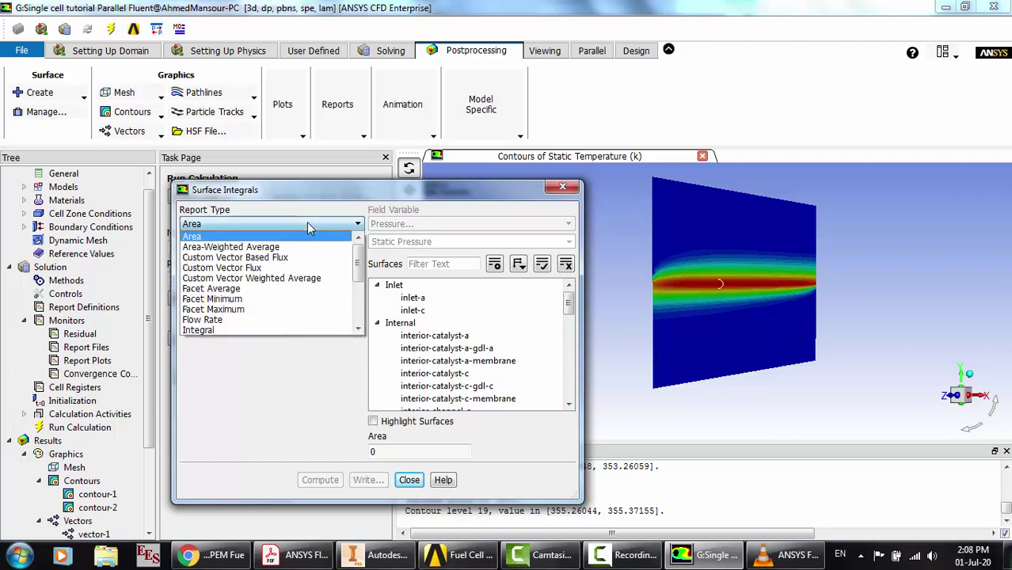
left_click(223, 329)
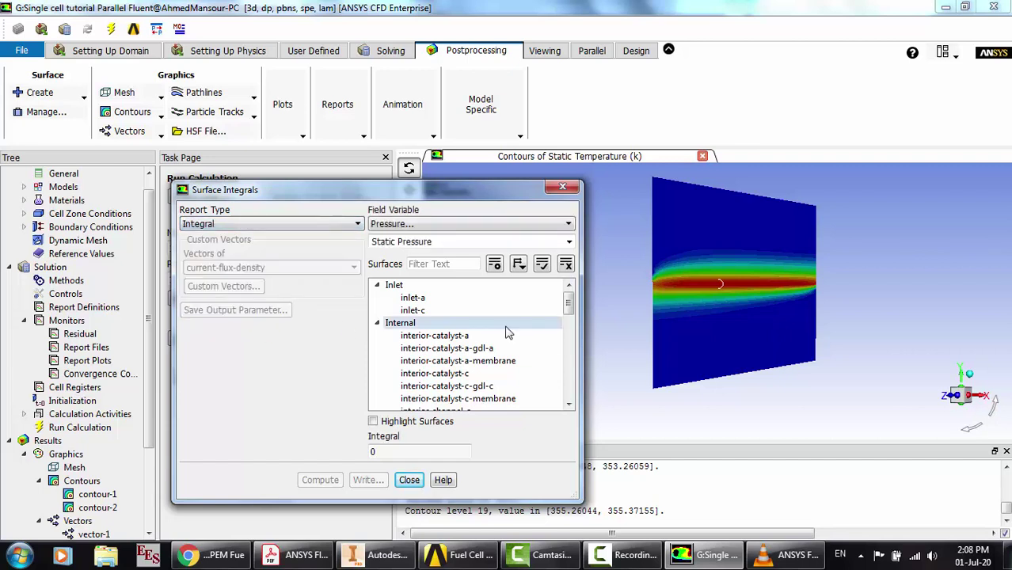
Choose the tab-a wall as the report surface and compute its Static Pressure integral
scroll(469, 350, "down", 5)
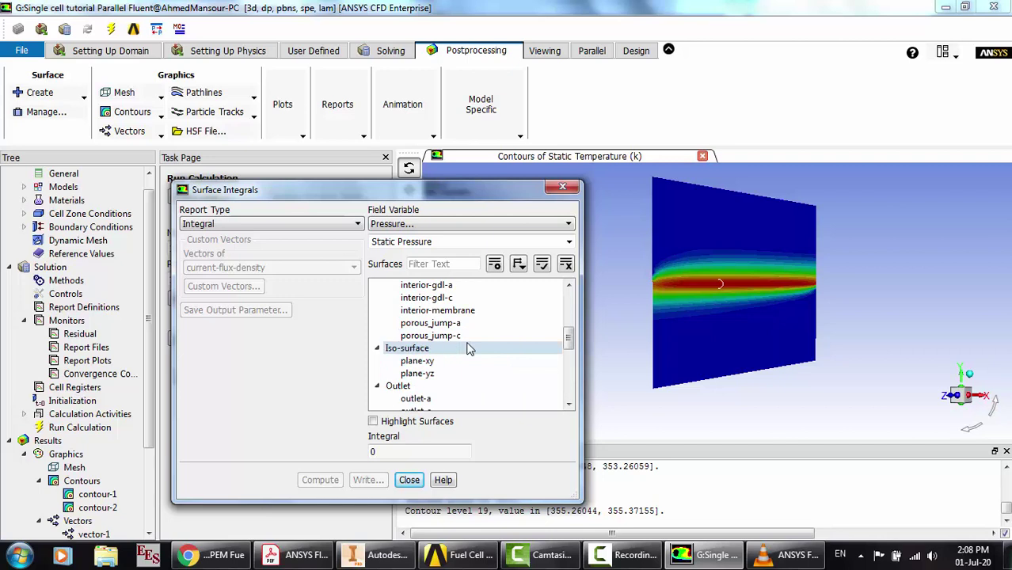
scroll(467, 348, "down", 2)
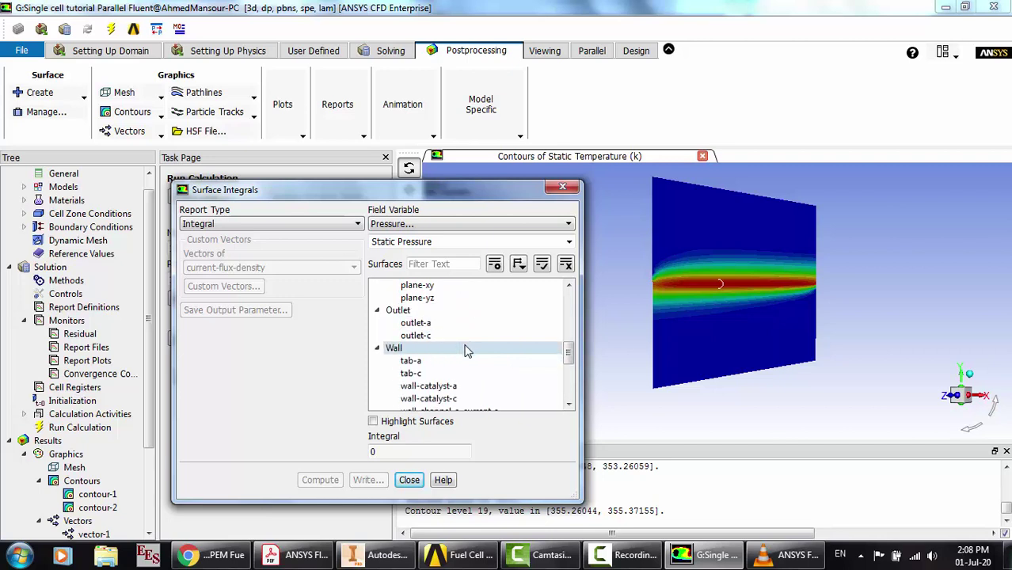
left_click(419, 373)
left_click(630, 555)
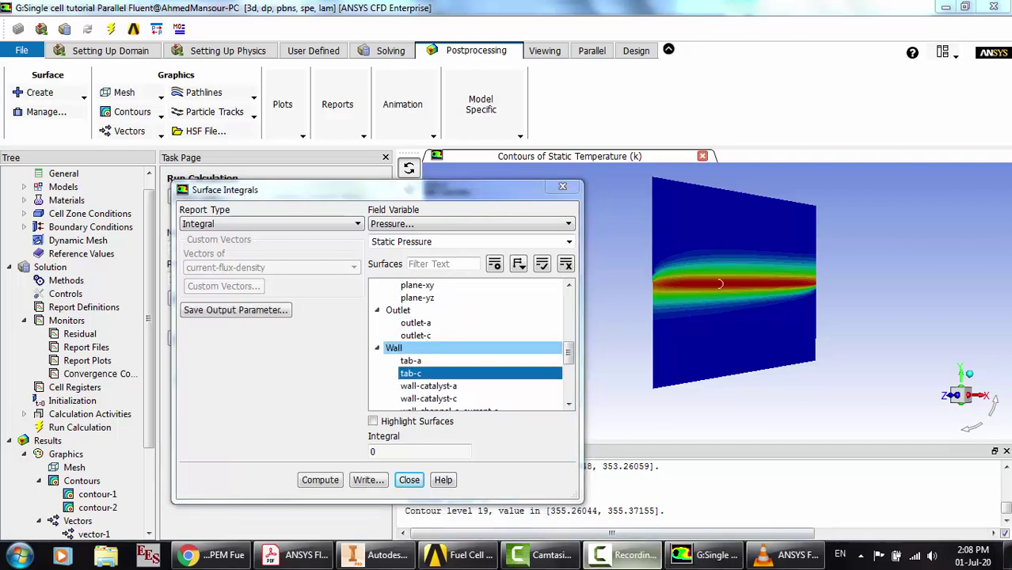
left_click(942, 492)
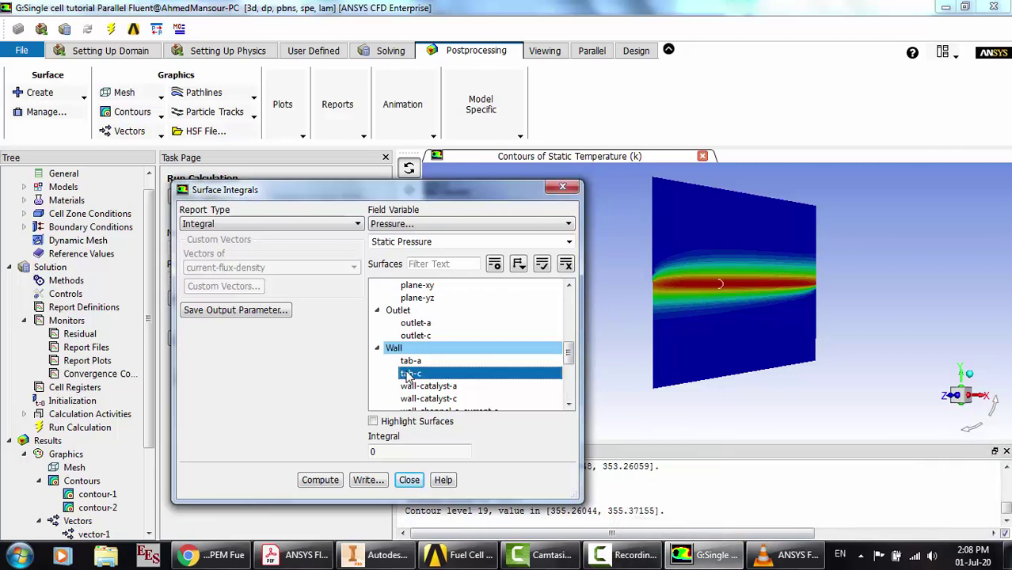
left_click(410, 374)
left_click(412, 361)
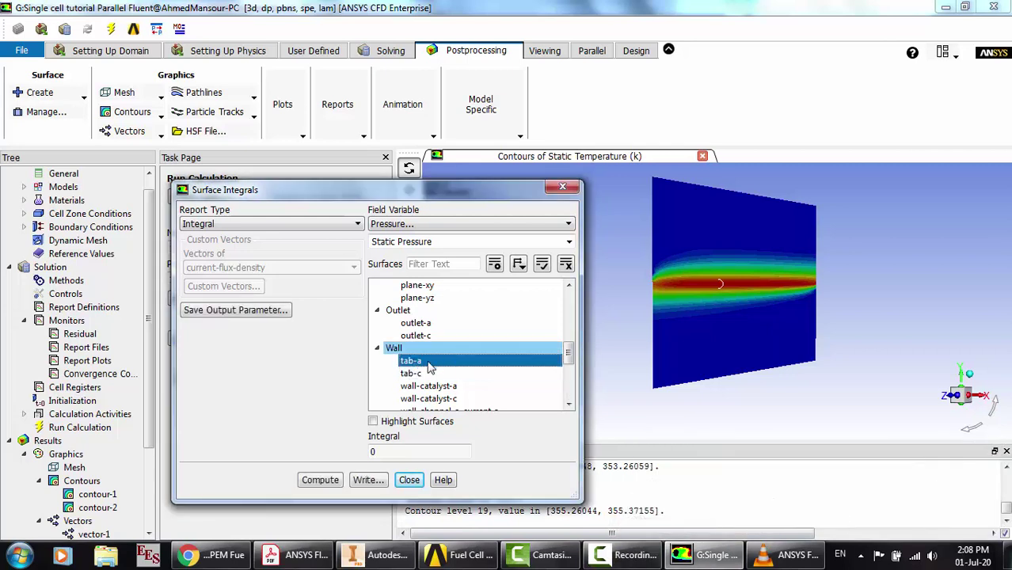
left_click(332, 482)
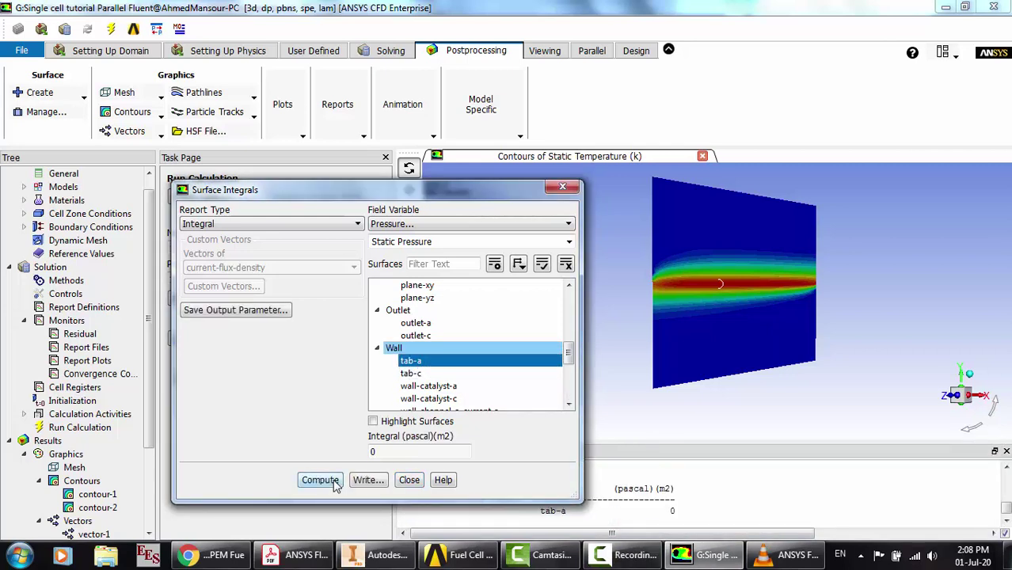
Set the field variable to User Defined Memory, Y Current Flux Density, and compute its integral over tab-a
left_click(433, 224)
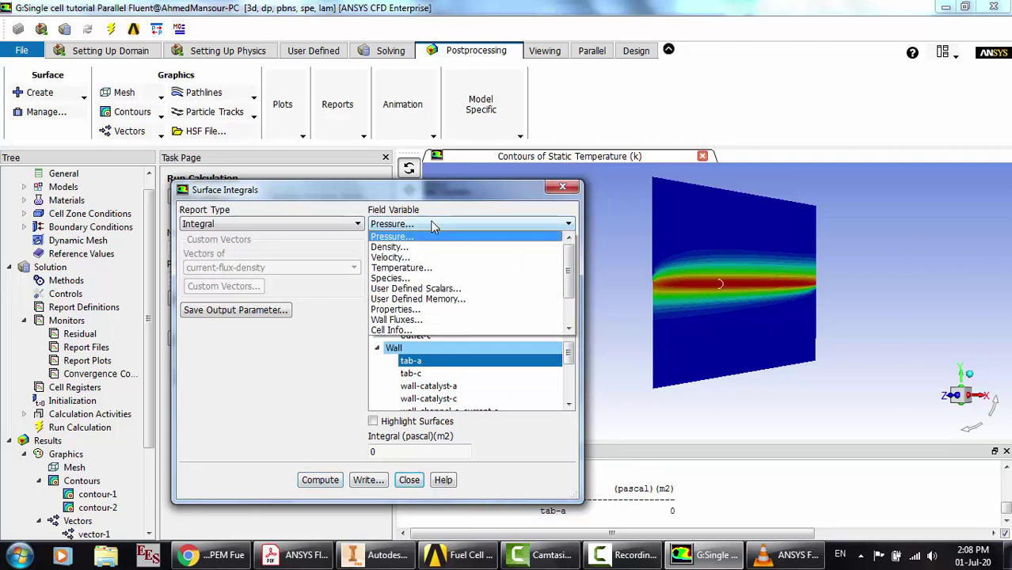
left_click(397, 299)
scroll(531, 243, "down", 1)
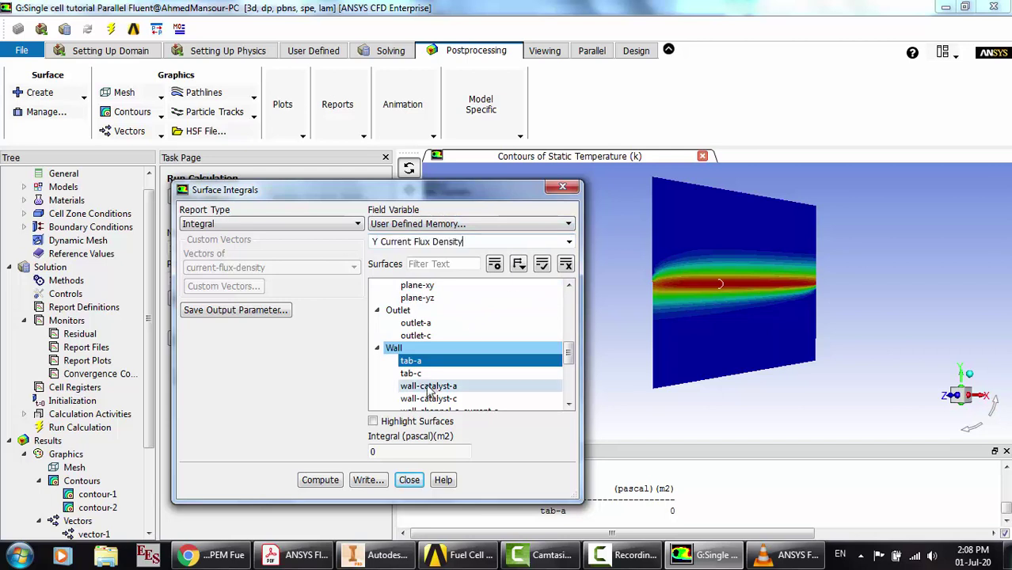
left_click(324, 480)
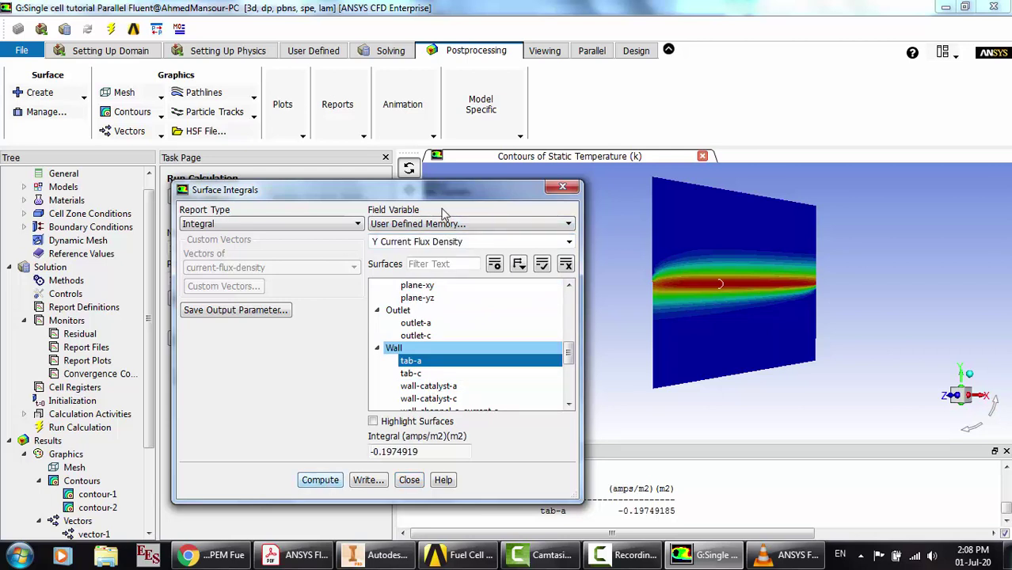
Examine the tab-a current flux density integral in the console output, and close the Surface Integrals report
left_click_drag(419, 197, 315, 193)
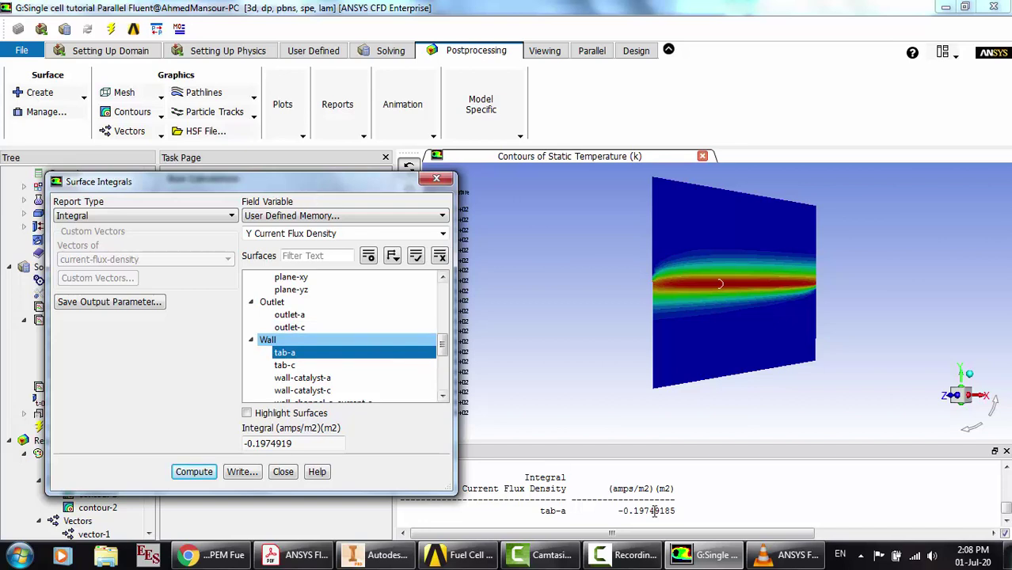
left_click_drag(679, 511, 617, 510)
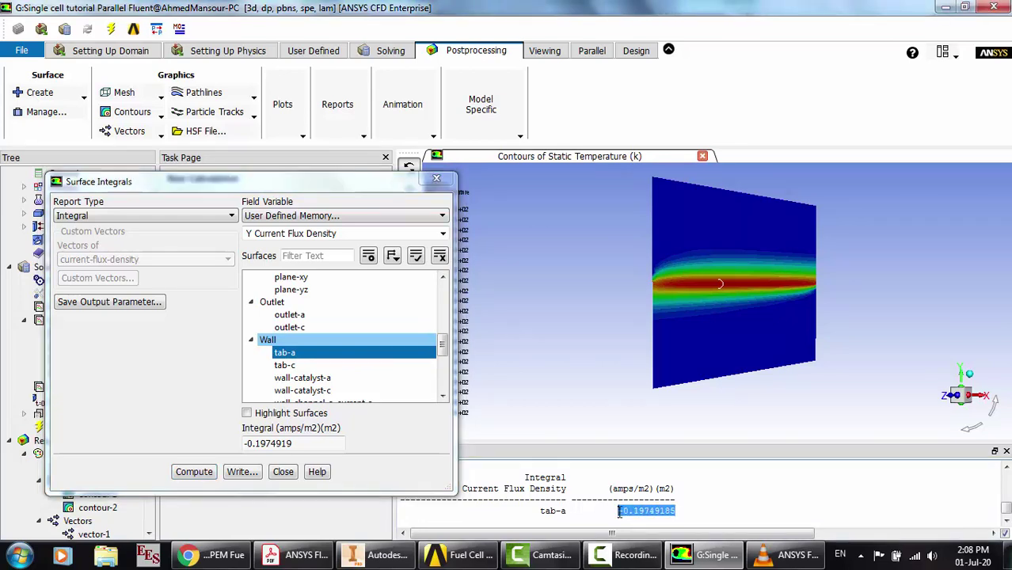
left_click_drag(375, 192, 329, 192)
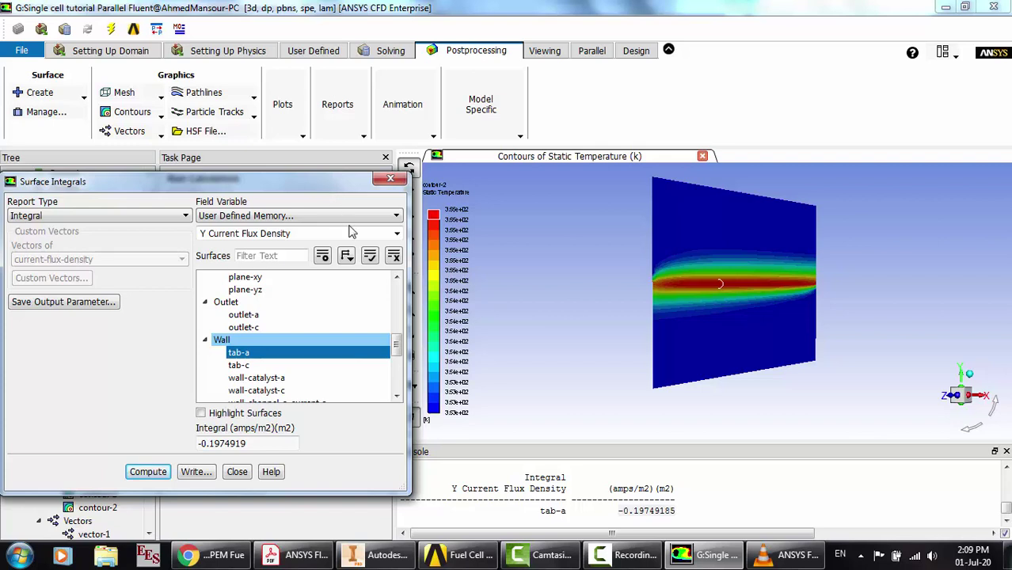
left_click(238, 472)
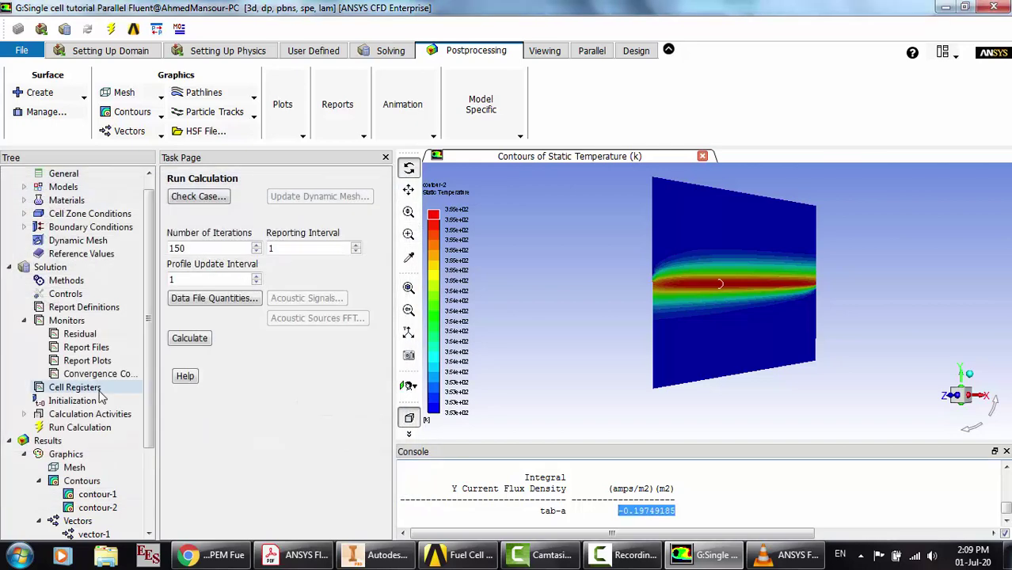
Display the vector-1 plot of Velocity vectors on plane-xy, coloured by Current Flux Density Magnitude
left_click(96, 494)
scroll(91, 475, "down", 2)
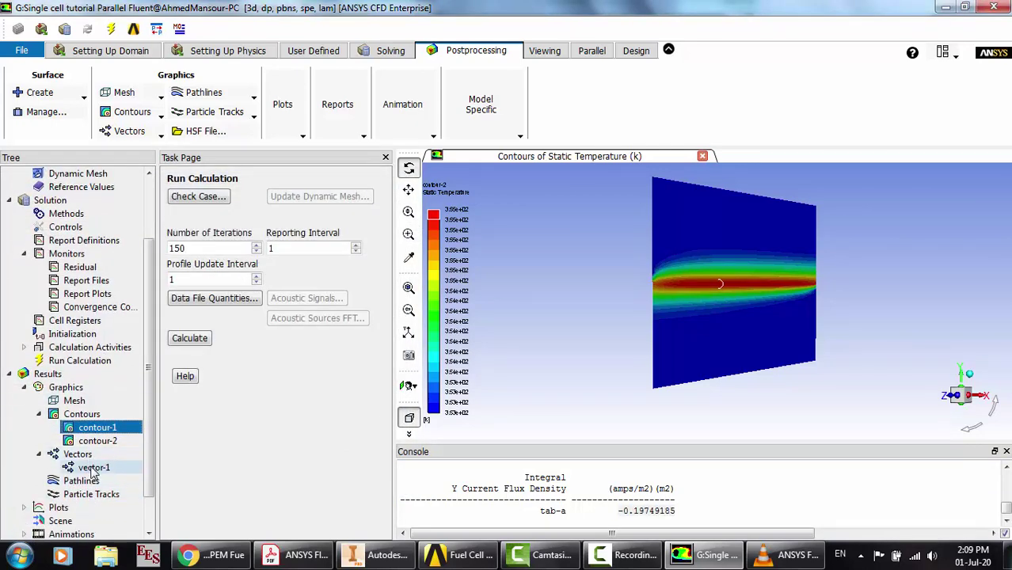
double_click(93, 467)
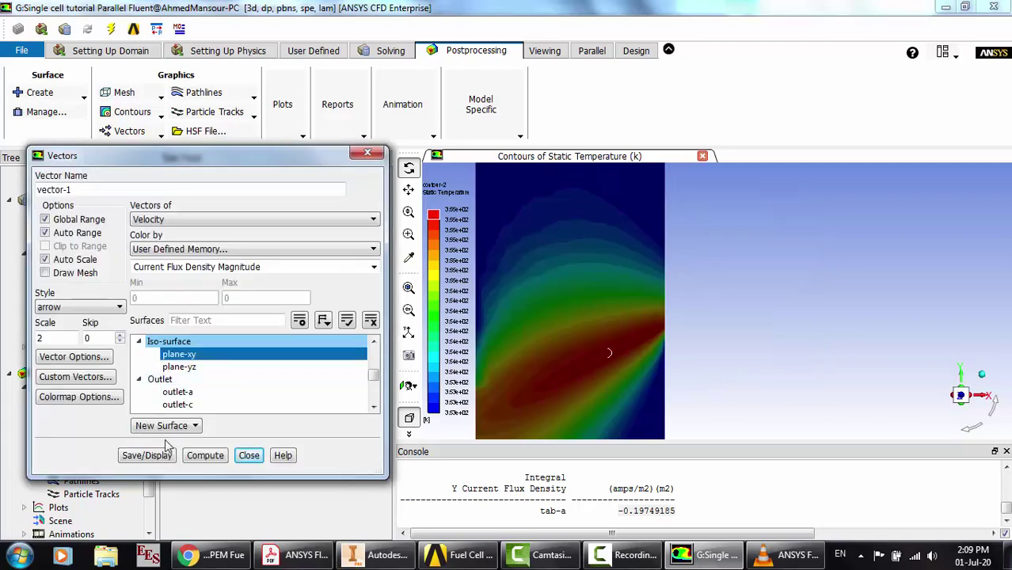
left_click(199, 356)
left_click(199, 356)
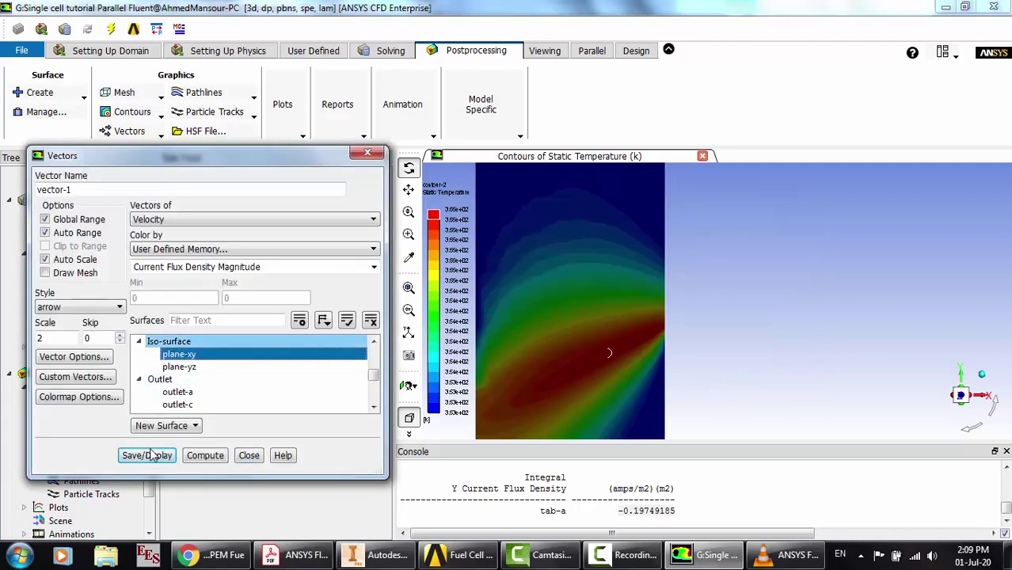
left_click(147, 455)
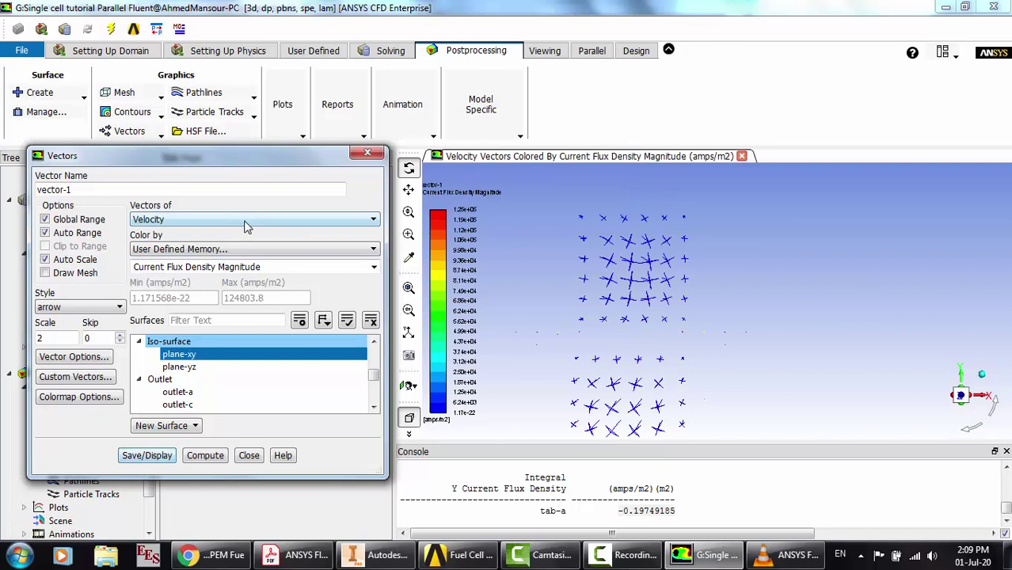
Change vector-1 to show current-flux-density vectors and redisplay the plot
left_click(246, 222)
left_click(210, 255)
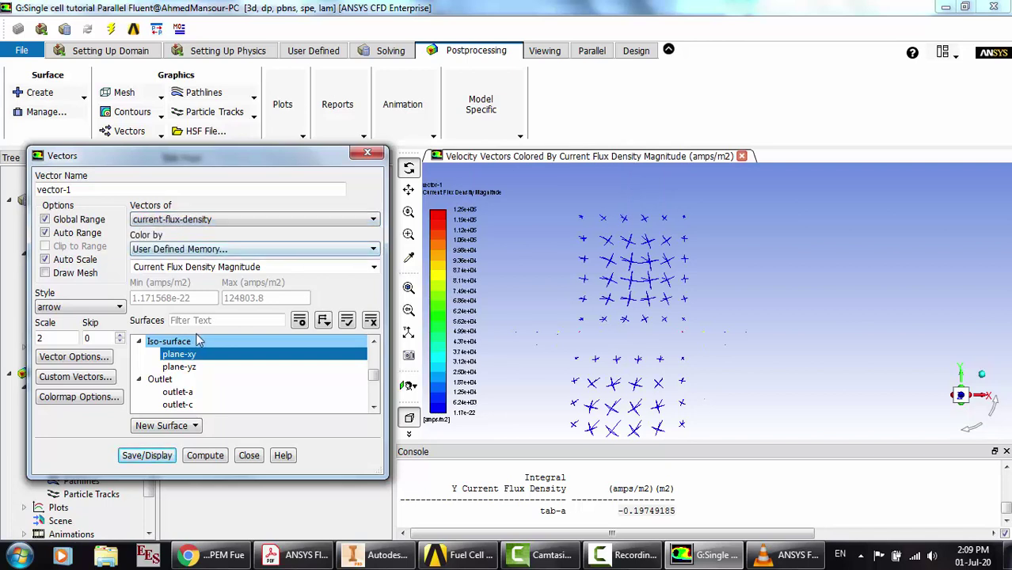
left_click(167, 460)
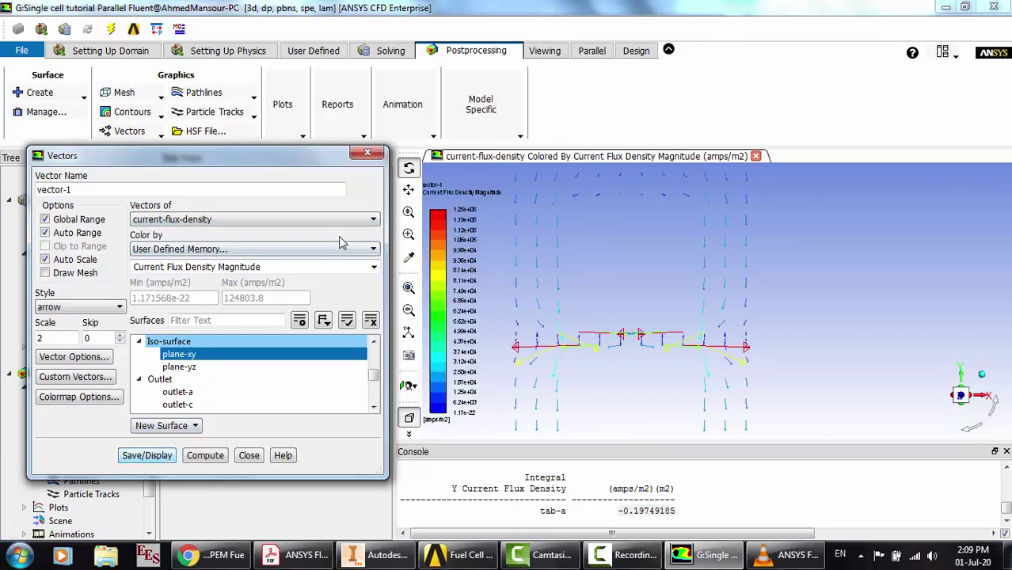
Examine the current flux density vectors on plane-xy by probing their contour levels, and close the Vectors dialog
left_click_drag(657, 305, 656, 305)
right_click(597, 429)
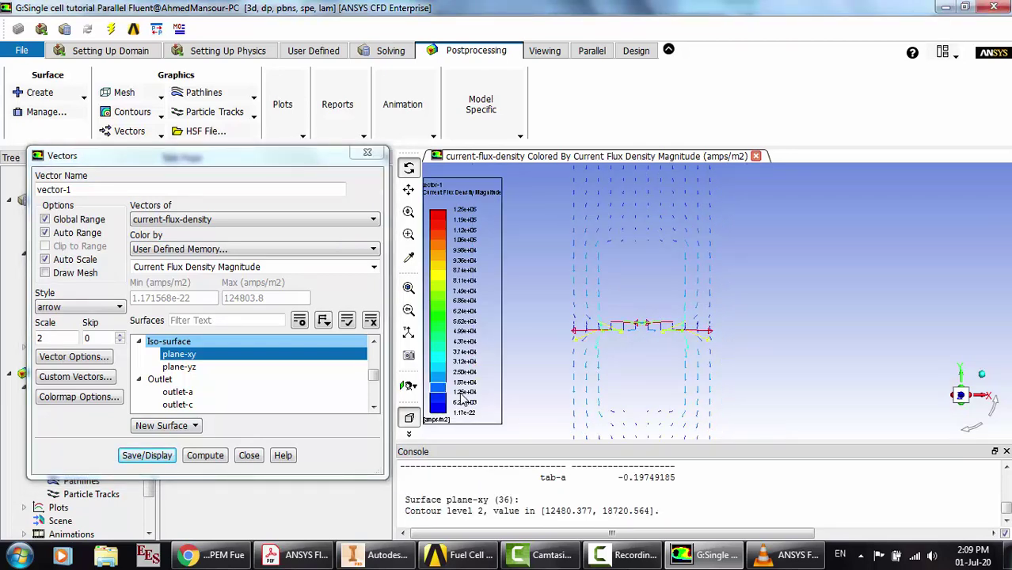
left_click(626, 555)
left_click(941, 484)
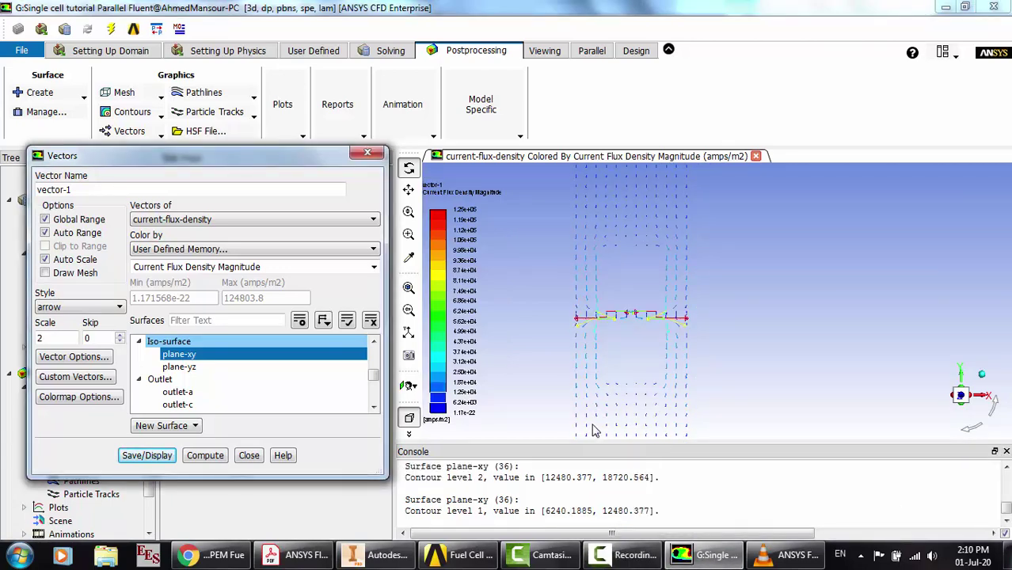
right_click(592, 432)
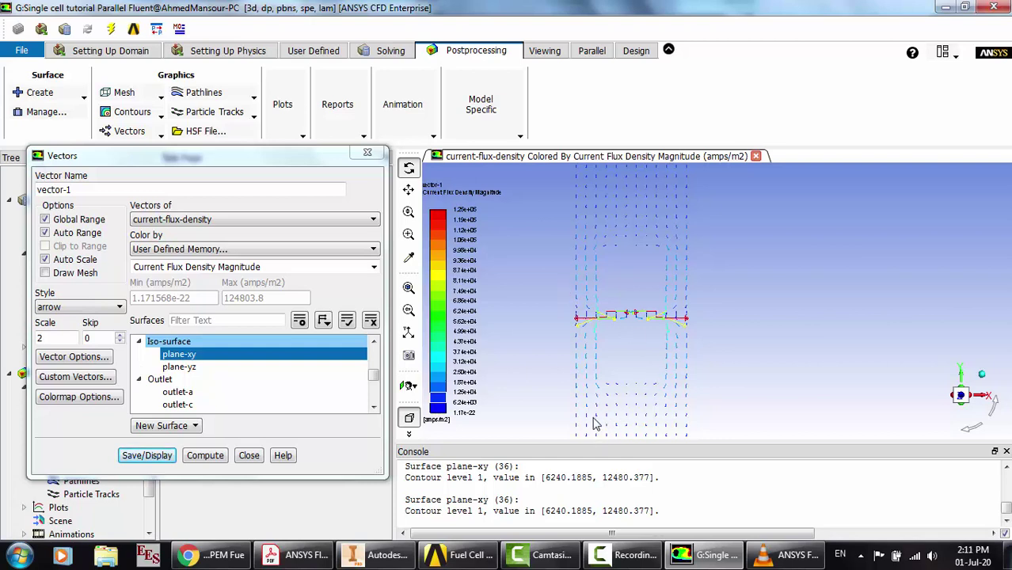
left_click(367, 154)
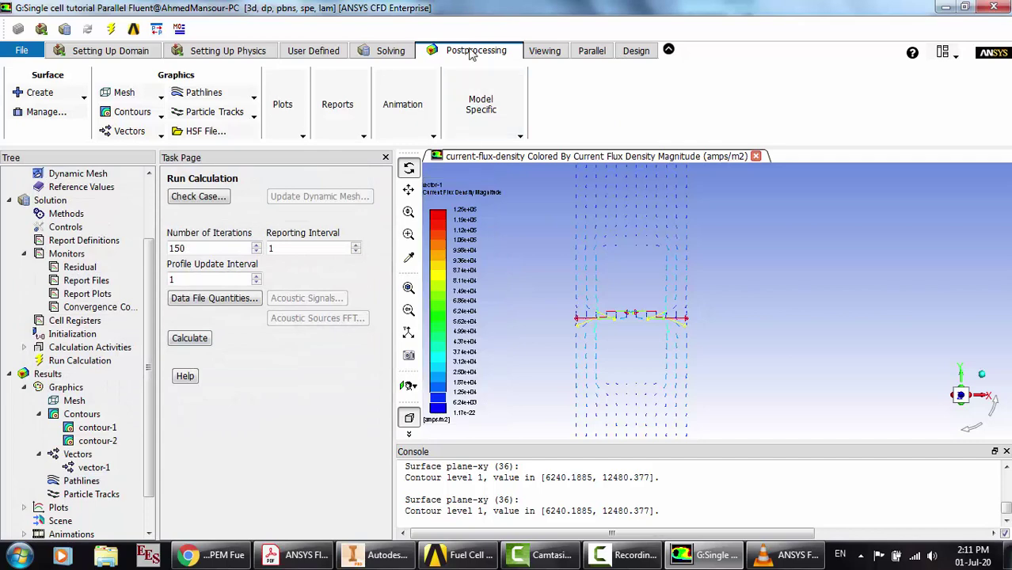
Recompute the Y Current Flux Density surface integral over tab-a, examine it in the console, and close the report
left_click(342, 121)
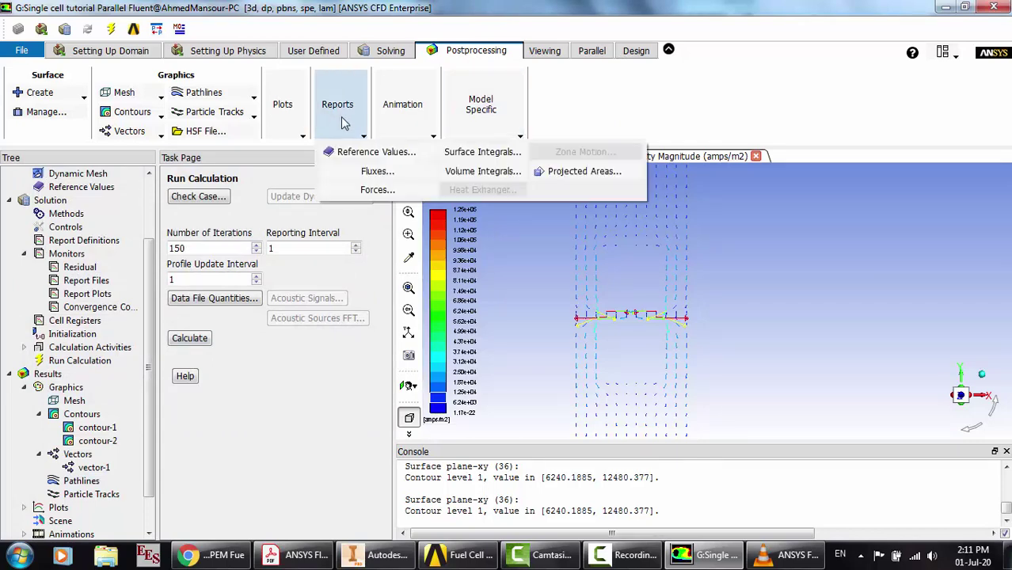
left_click(463, 153)
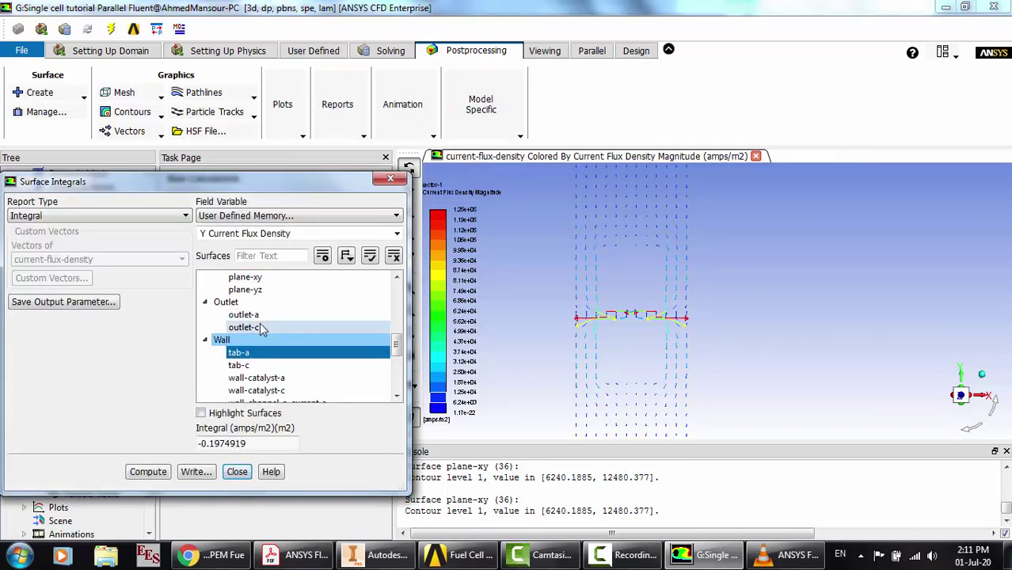
left_click(159, 473)
left_click_drag(681, 511, 619, 510)
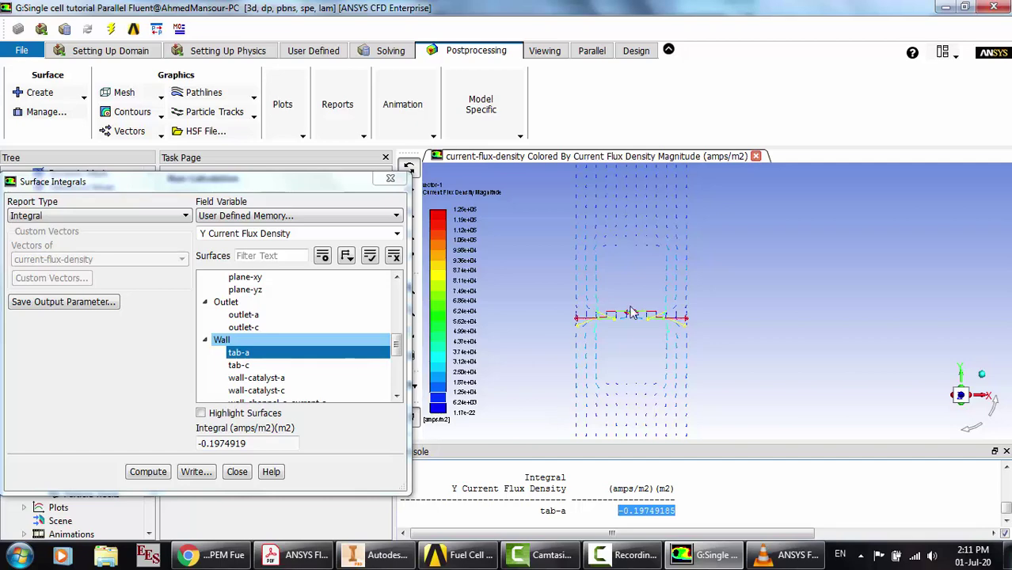
left_click(389, 178)
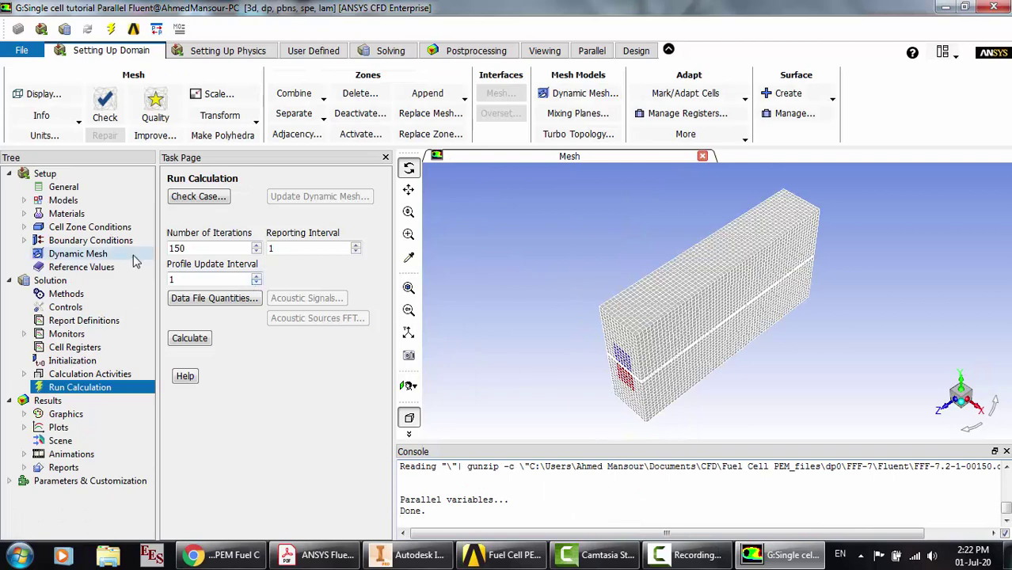
Set the Backflow Total Temperature of the outlet-a pressure outlet to 353.15 K in the boundary conditions
double_click(87, 241)
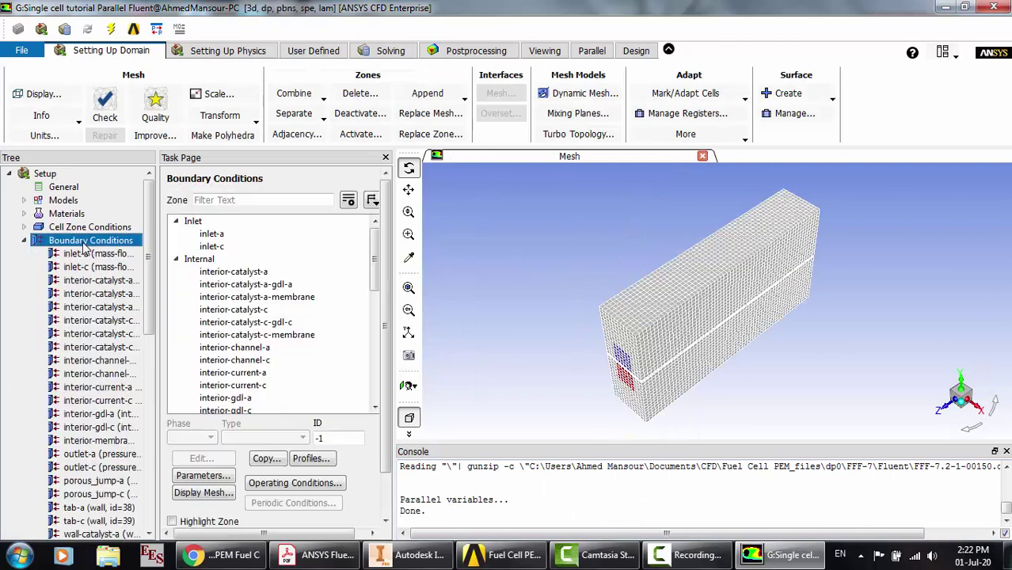
left_click(254, 309)
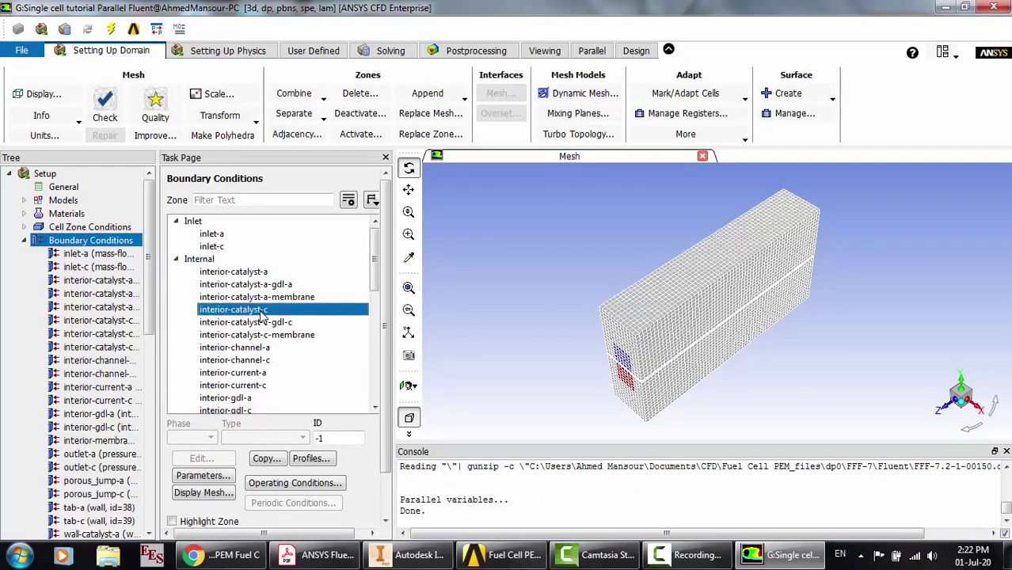
scroll(261, 312, "down", 4)
scroll(261, 313, "down", 2)
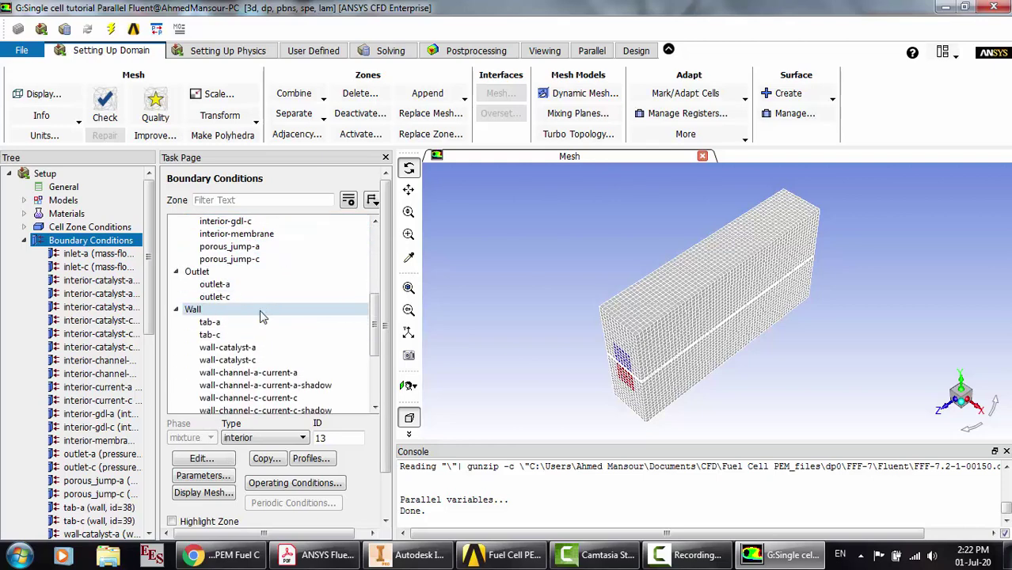
left_click(225, 285)
left_click(222, 460)
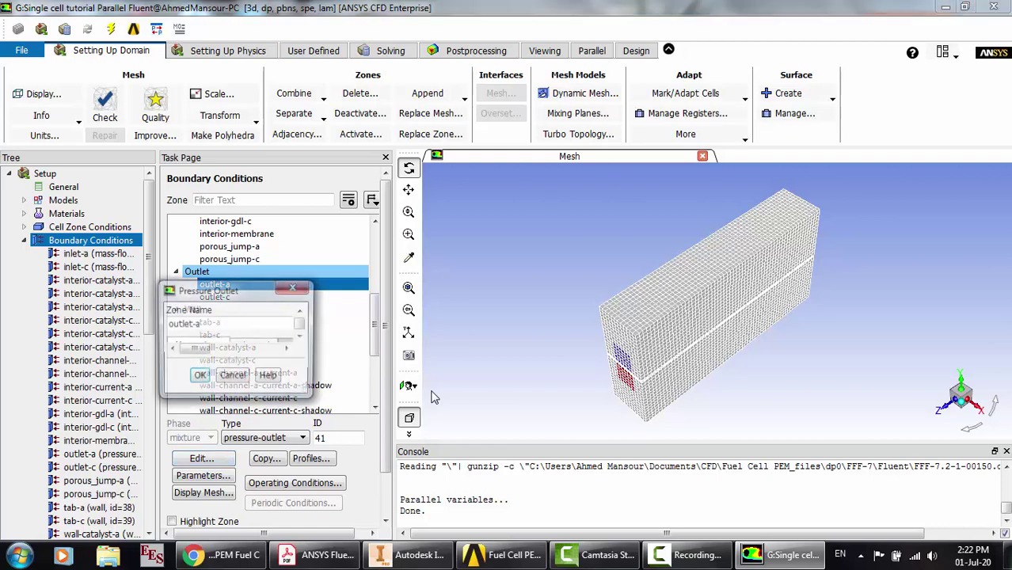
left_click(266, 350)
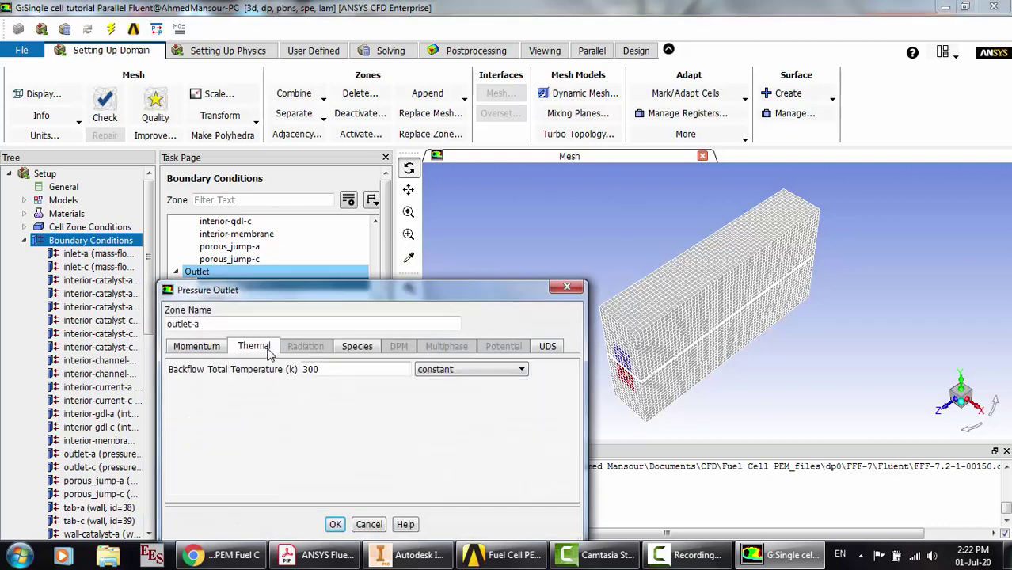
key("BackSpace")
key("BackSpace")
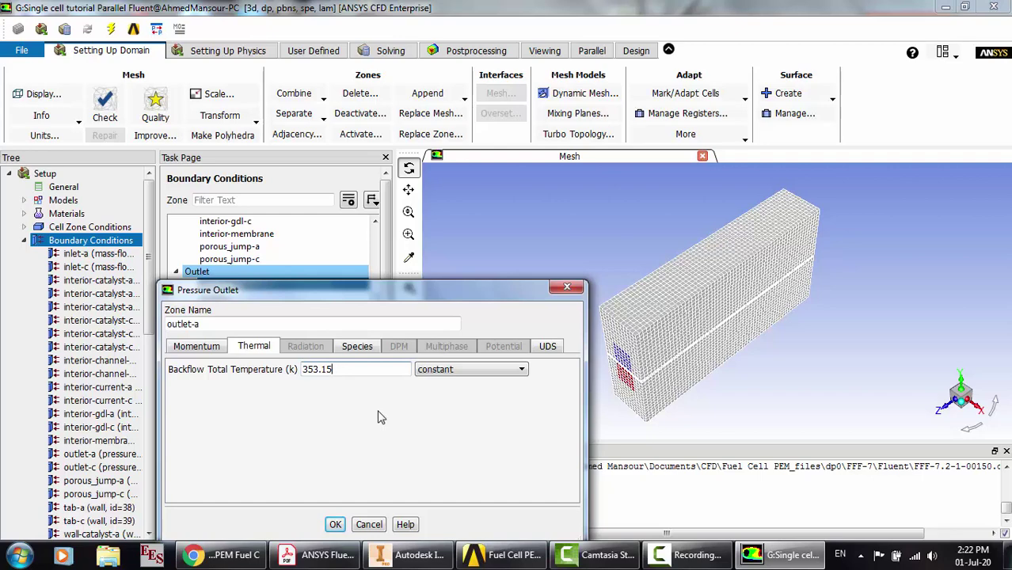
left_click_drag(422, 286, 430, 201)
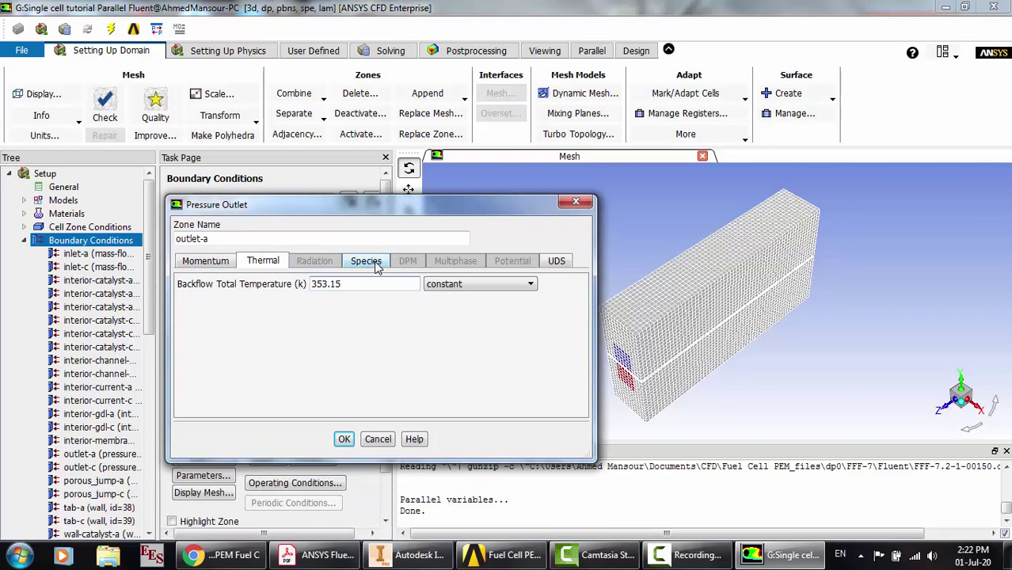
left_click(345, 441)
Set the Backflow Total Temperature of the outlet-c pressure outlet to 353.15 K
scroll(255, 361, "down", 5)
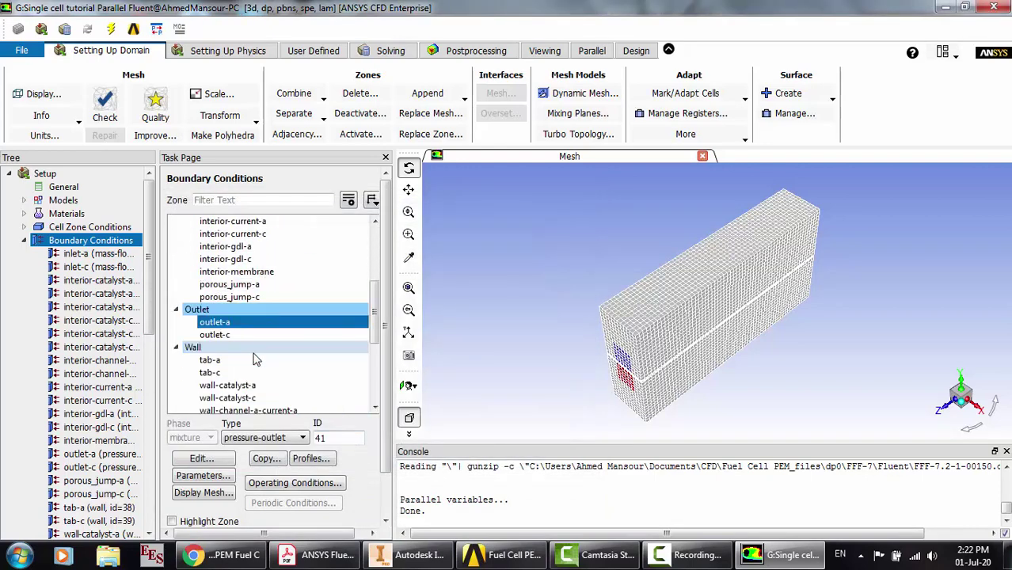
scroll(255, 361, "down", 1)
left_click(230, 298)
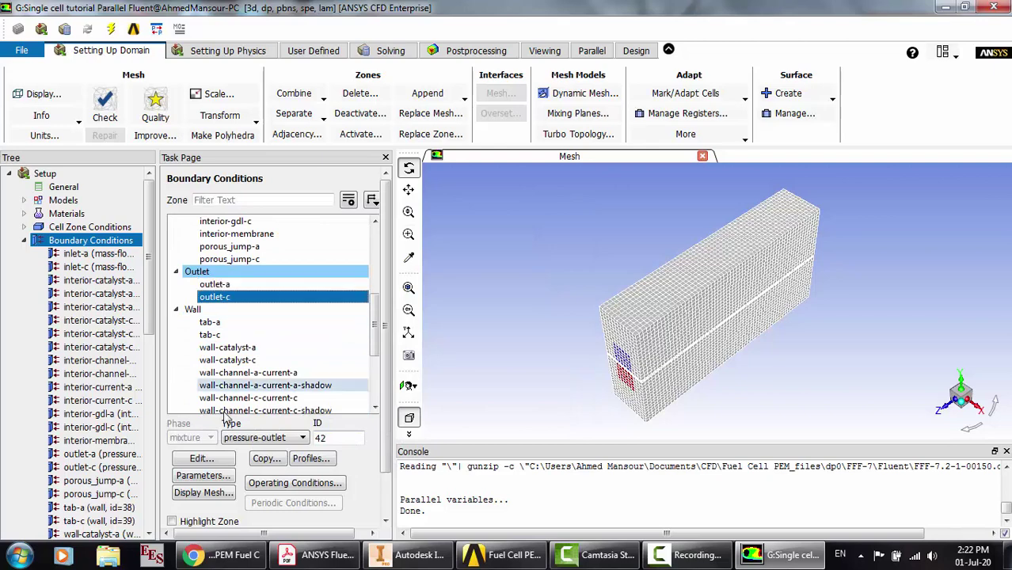
left_click(221, 463)
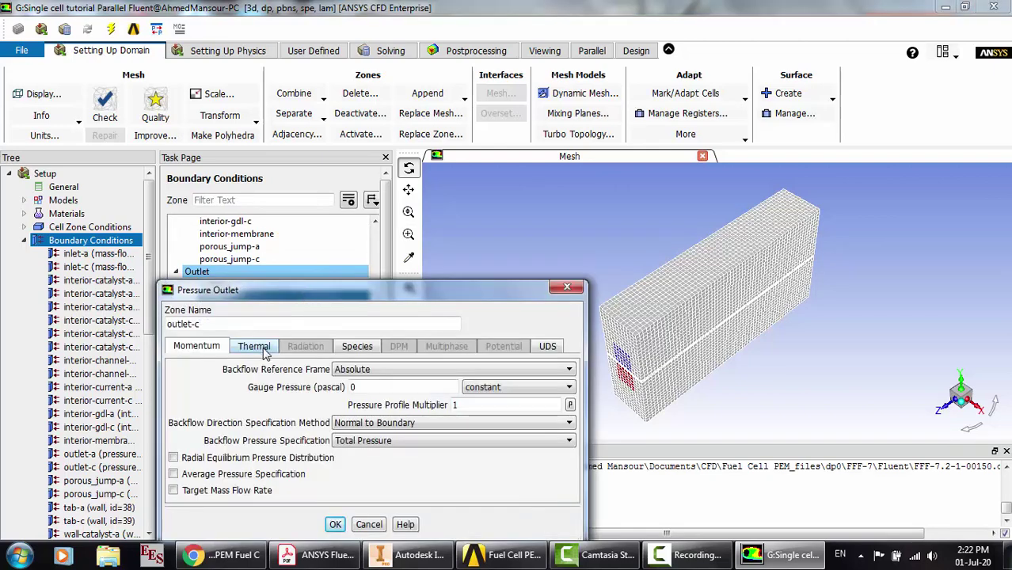
left_click(264, 349)
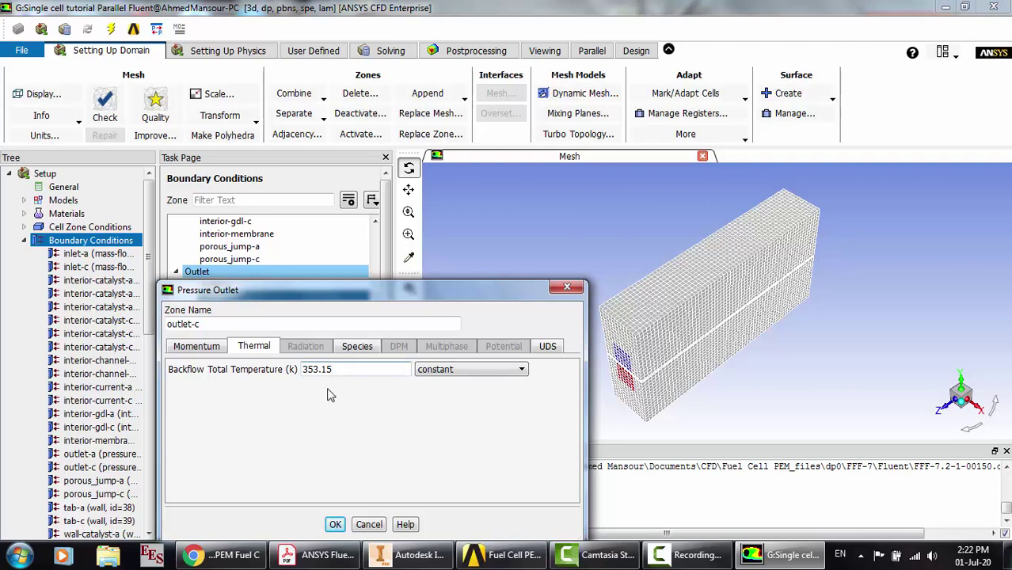
left_click(335, 524)
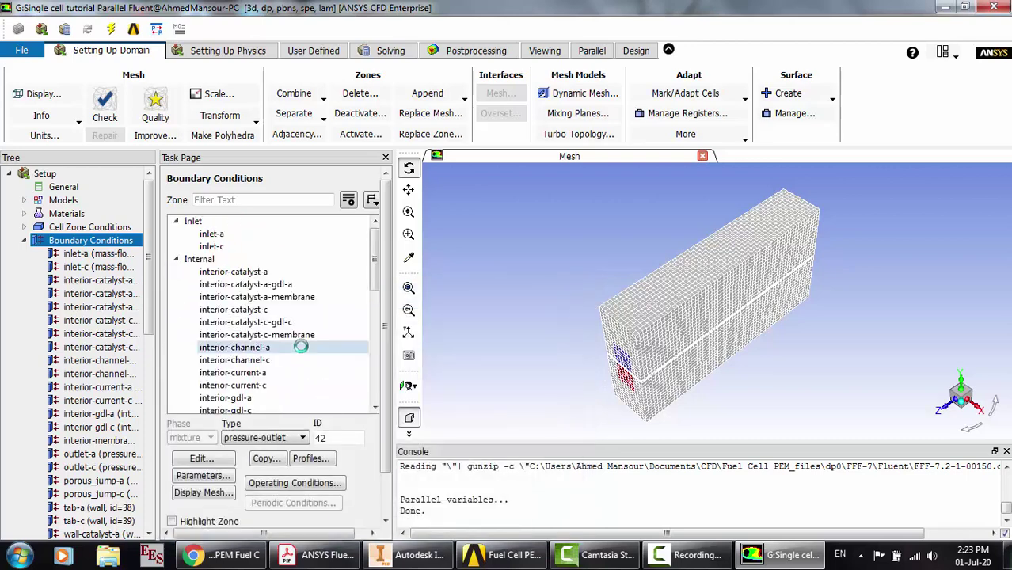
Collapse the boundary conditions branch and go to the solution's Initialization settings
scroll(301, 347, "down", 5)
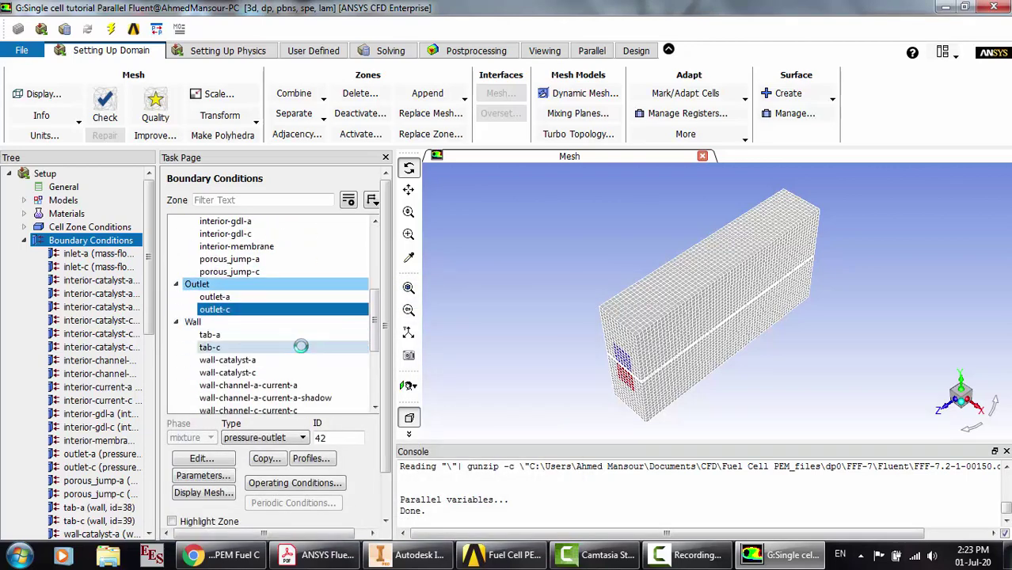
left_click(26, 242)
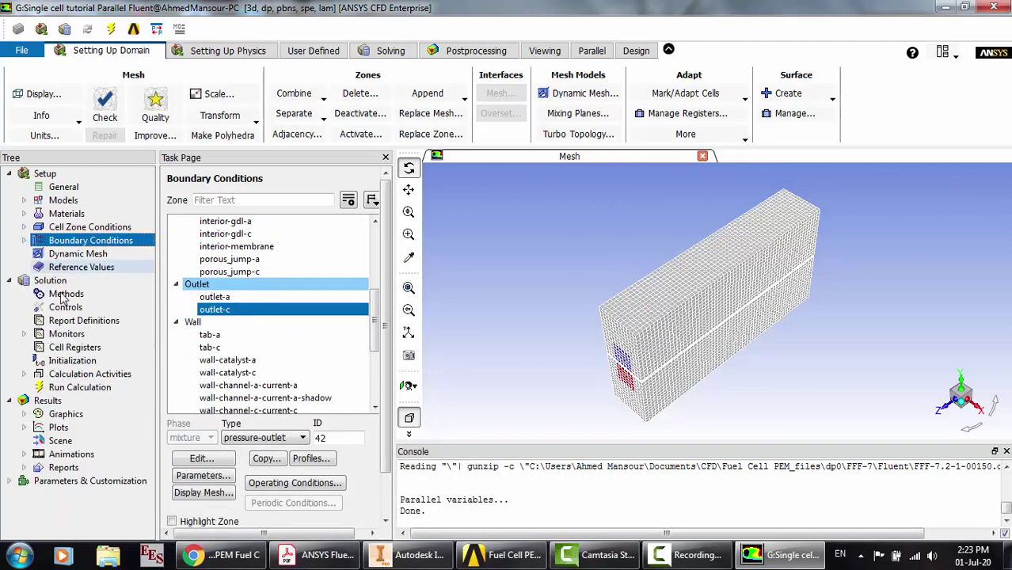
left_click(71, 361)
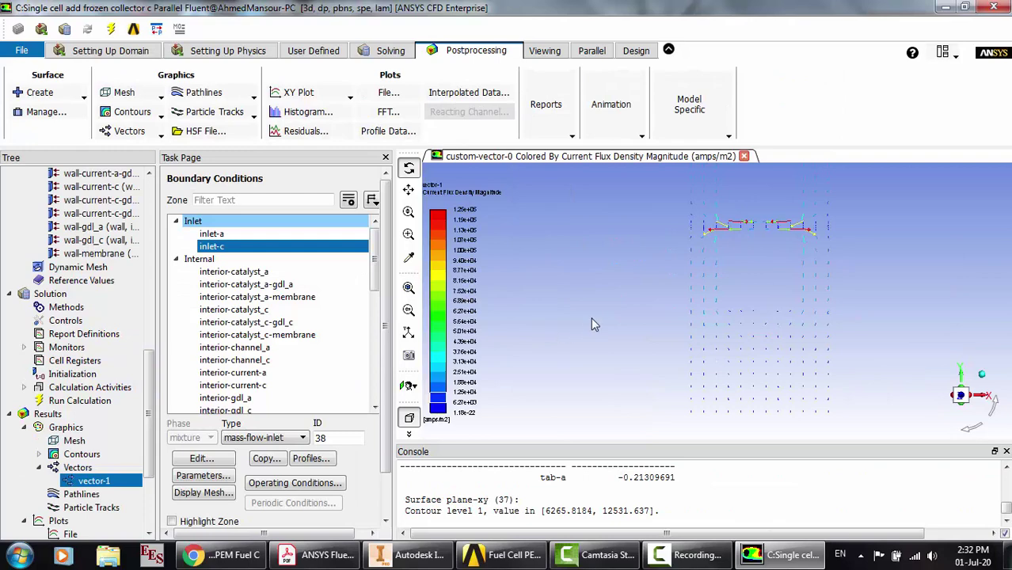
Check the Backflow Total Temperature in the thermal settings of outlet-a in the frozen collector case
left_click(91, 215)
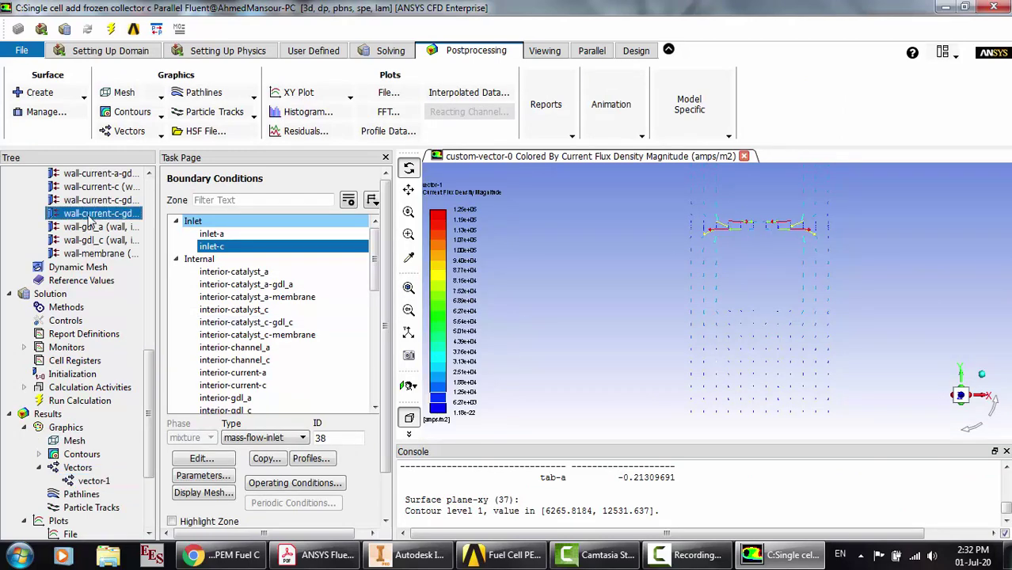
scroll(91, 222, "up", 7)
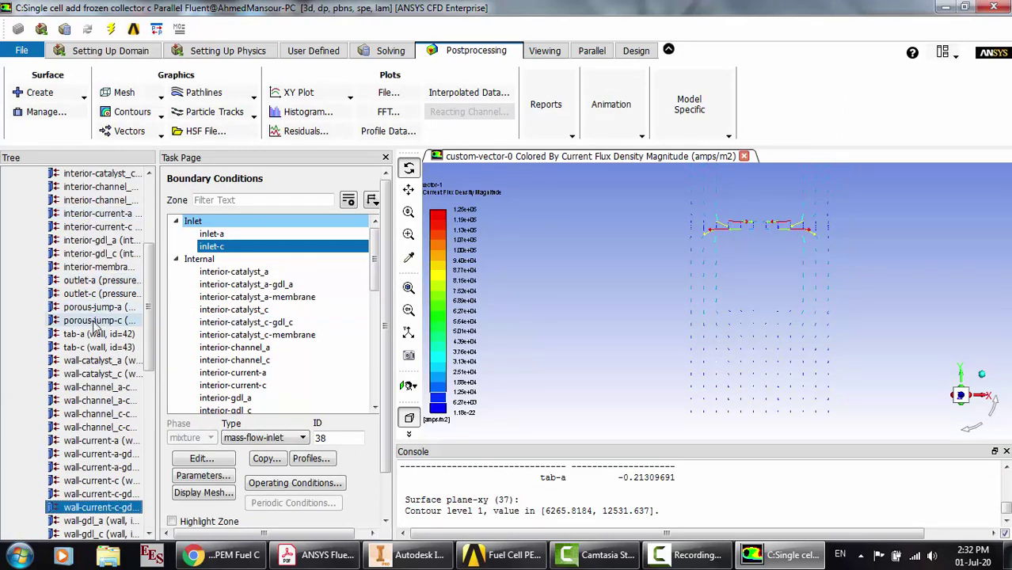
scroll(95, 345, "up", 2)
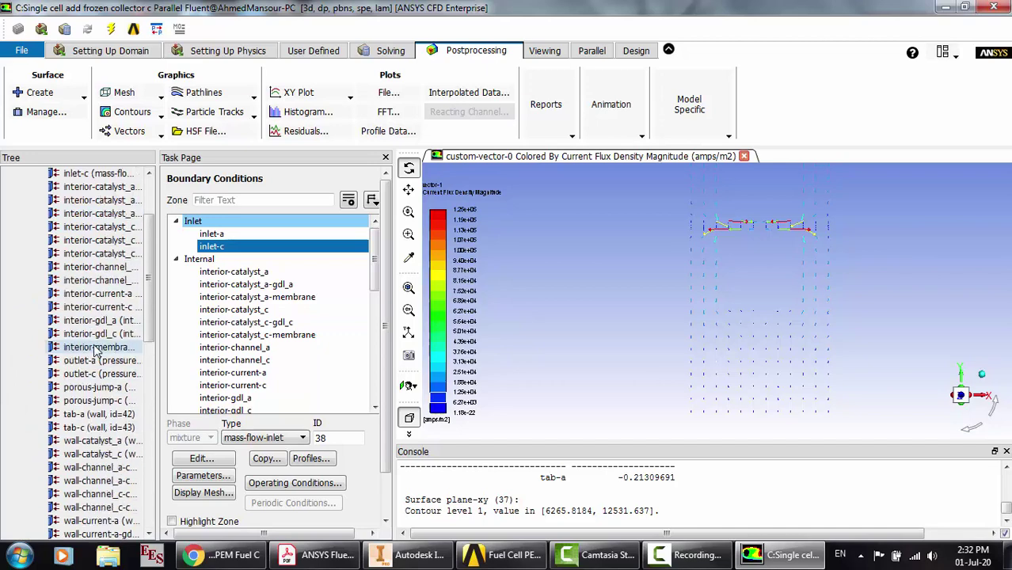
left_click(268, 310)
scroll(261, 300, "down", 5)
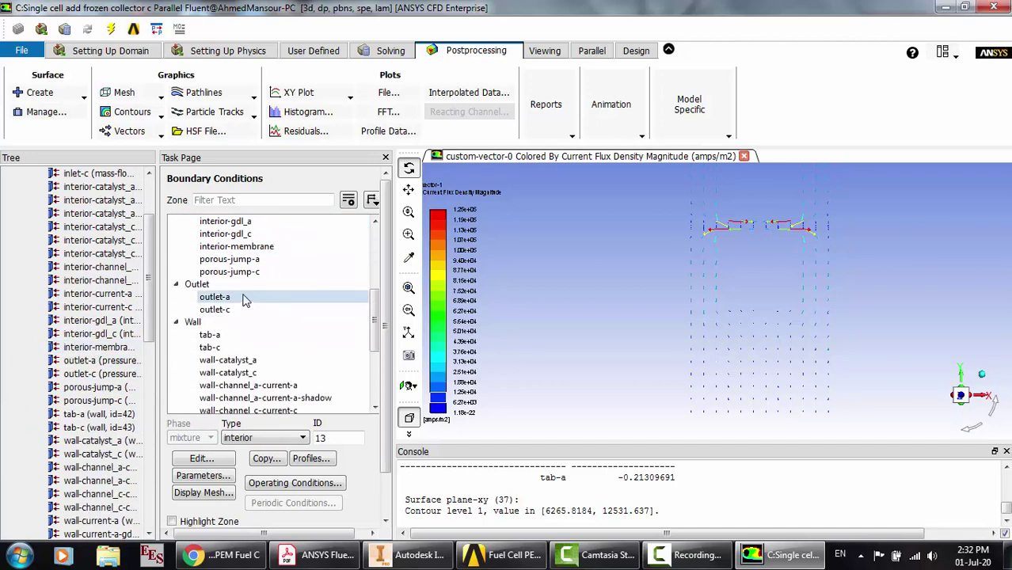
double_click(245, 298)
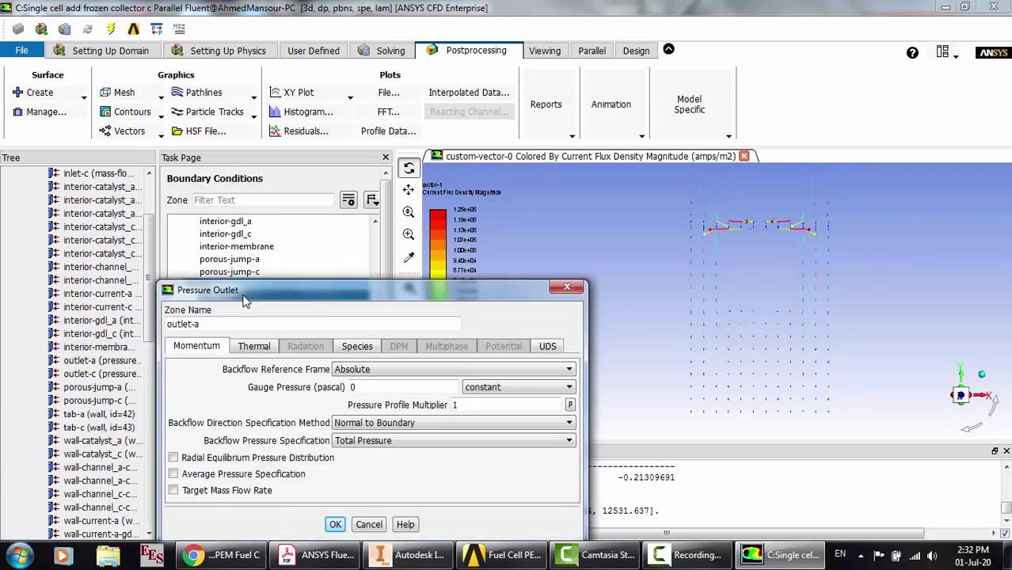
left_click(257, 346)
left_click_drag(345, 369, 290, 369)
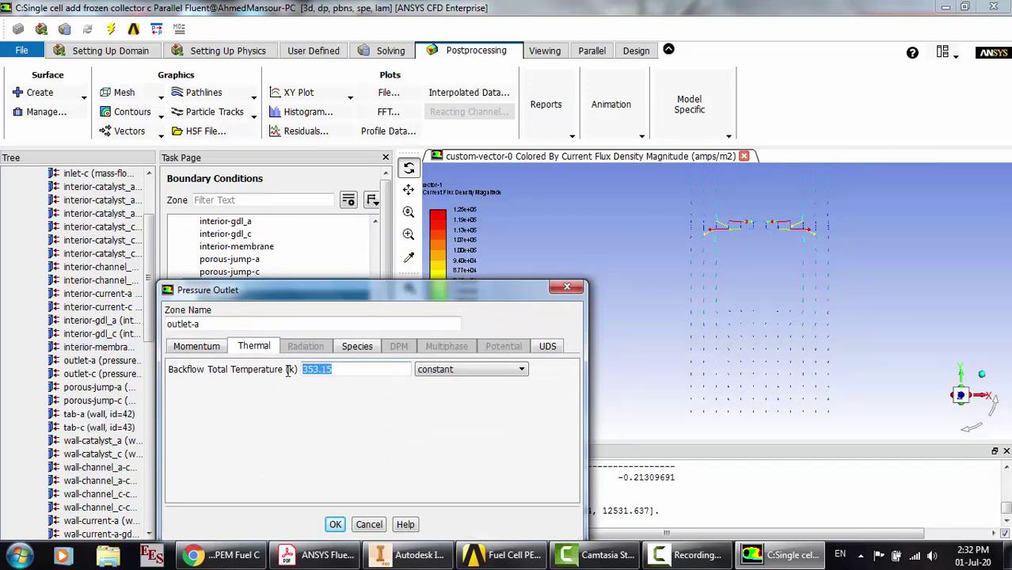
Check the Backflow Total Temperature in the thermal settings of the outlet-c pressure outlet
left_click(579, 292)
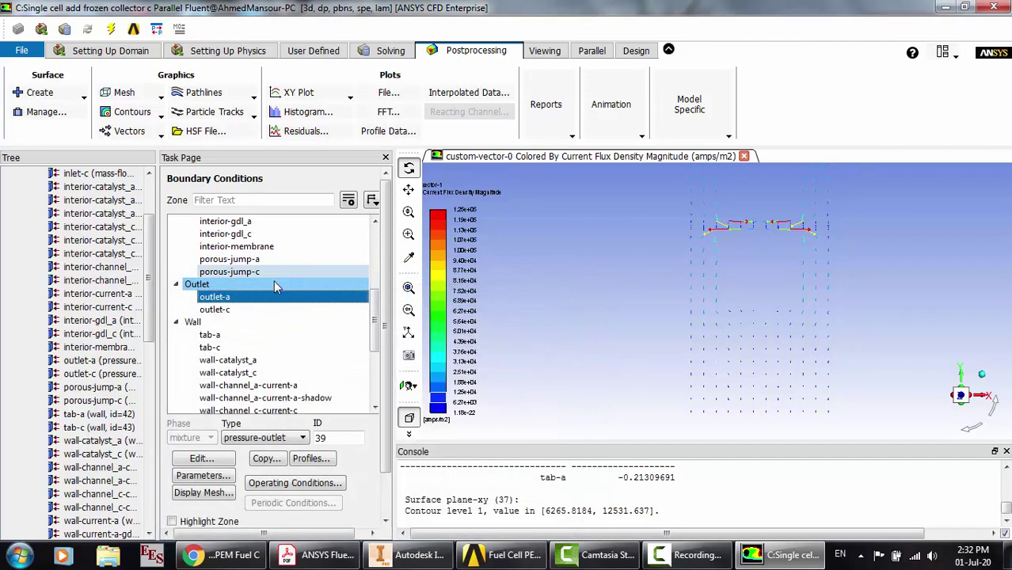
left_click(249, 309)
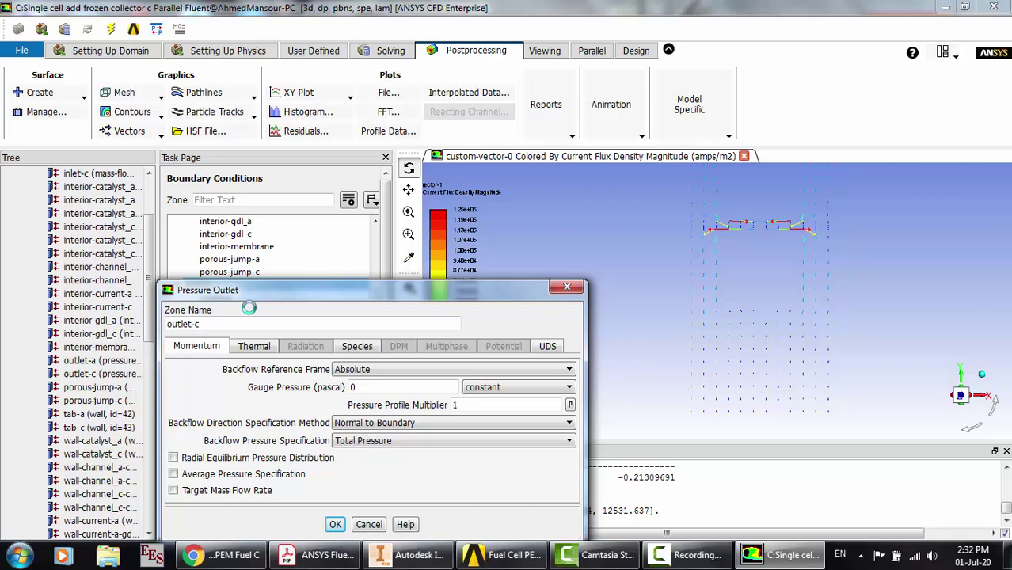
left_click(259, 347)
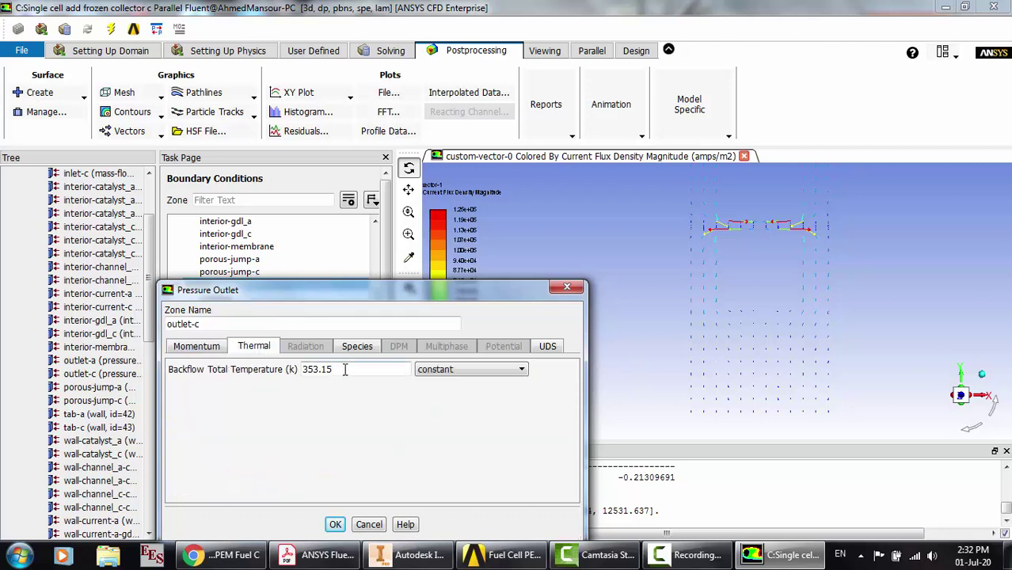
left_click(567, 286)
left_click(249, 310)
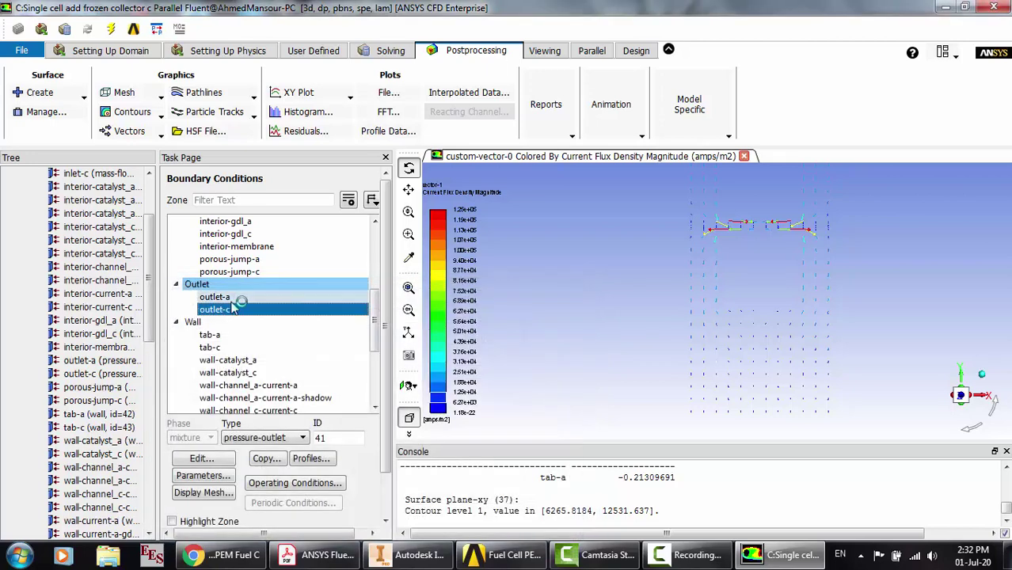
key("Up")
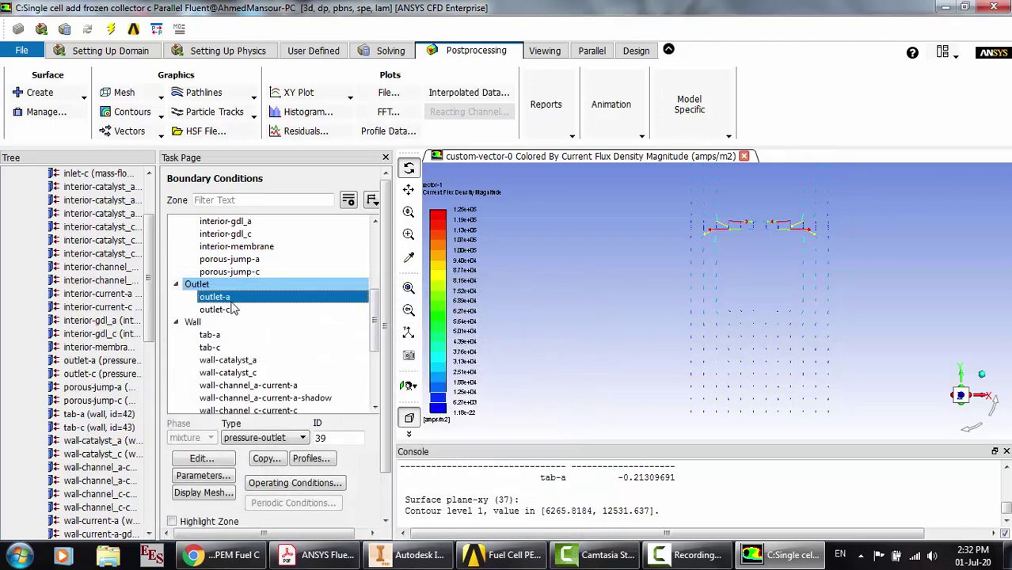
scroll(234, 309, "down", 5)
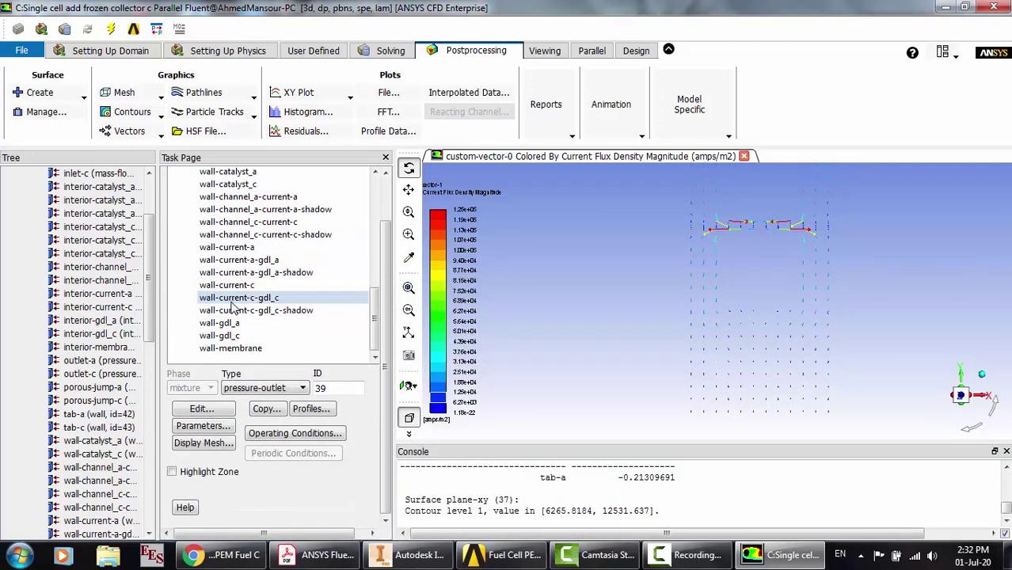
Collapse the boundary conditions branch and display the saved contour-1 plot of the mass fraction of o2
left_click(85, 311)
scroll(86, 312, "up", 5)
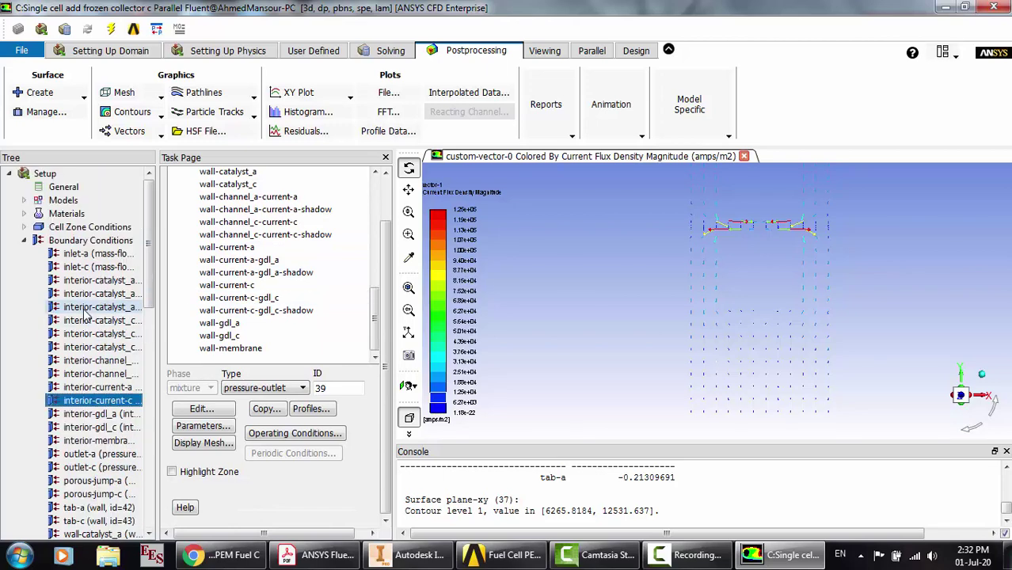
left_click(24, 240)
scroll(103, 362, "down", 2)
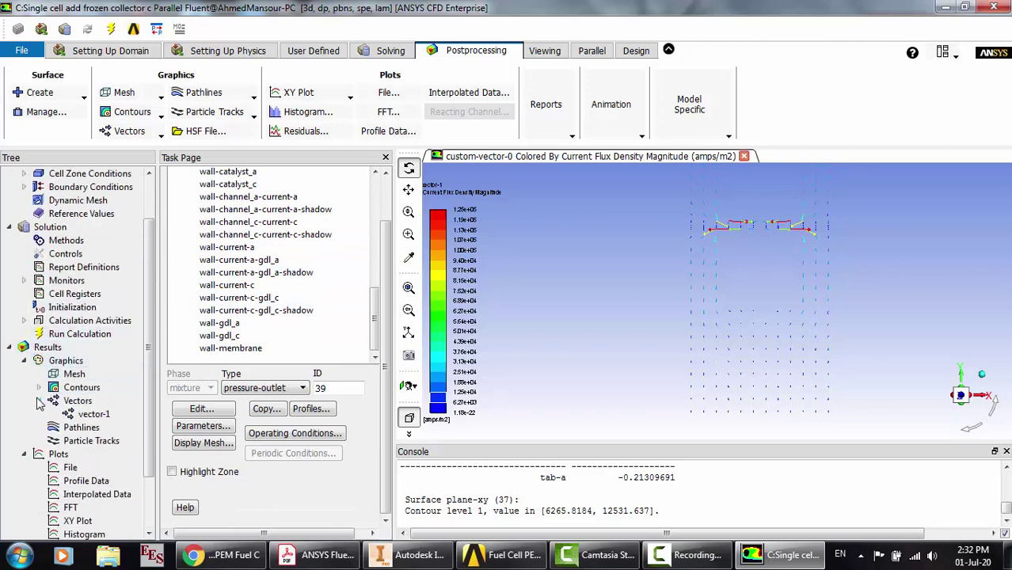
left_click(93, 415)
left_click(38, 387)
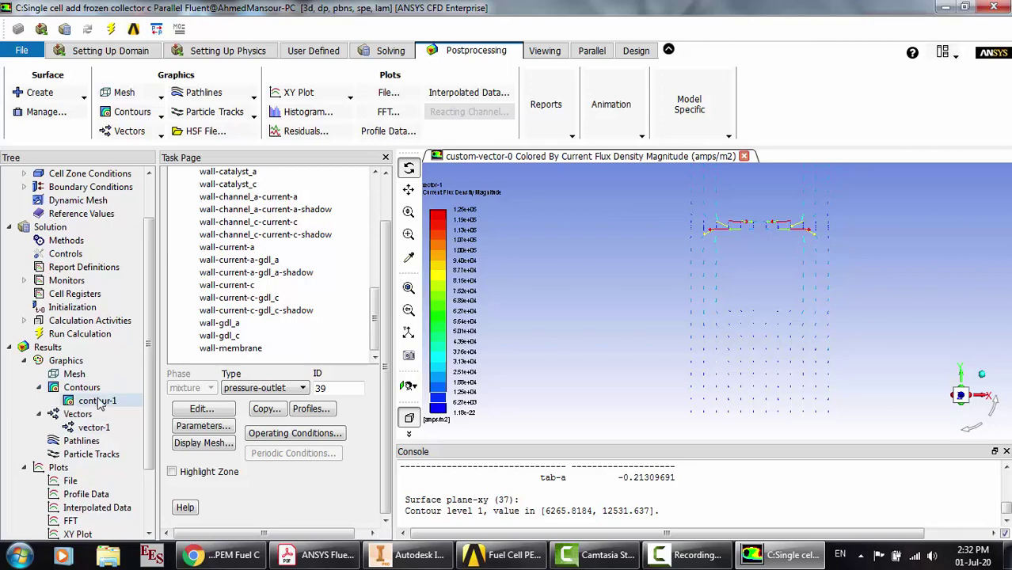
left_click(98, 401)
double_click(99, 401)
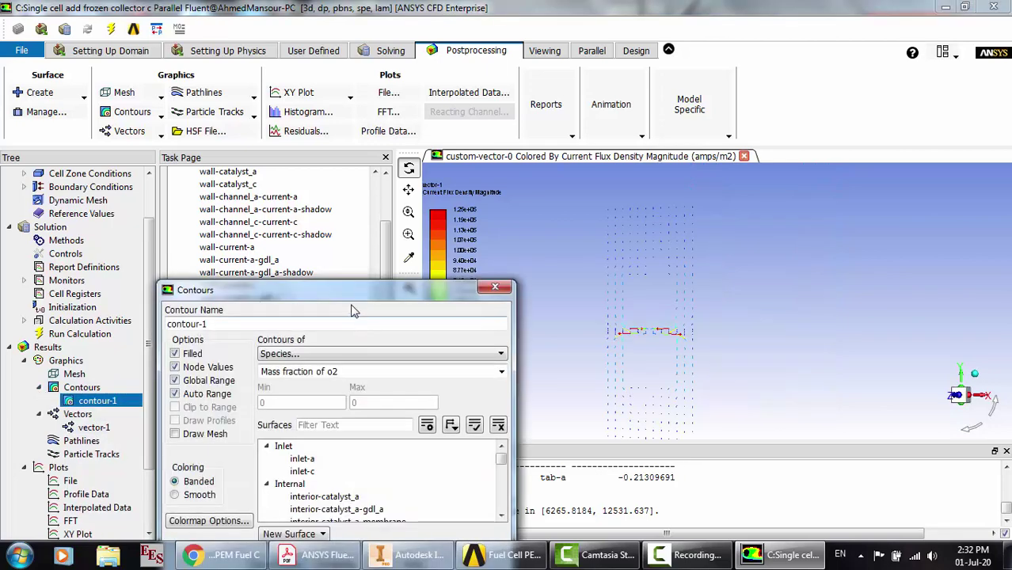
left_click_drag(353, 299, 329, 188)
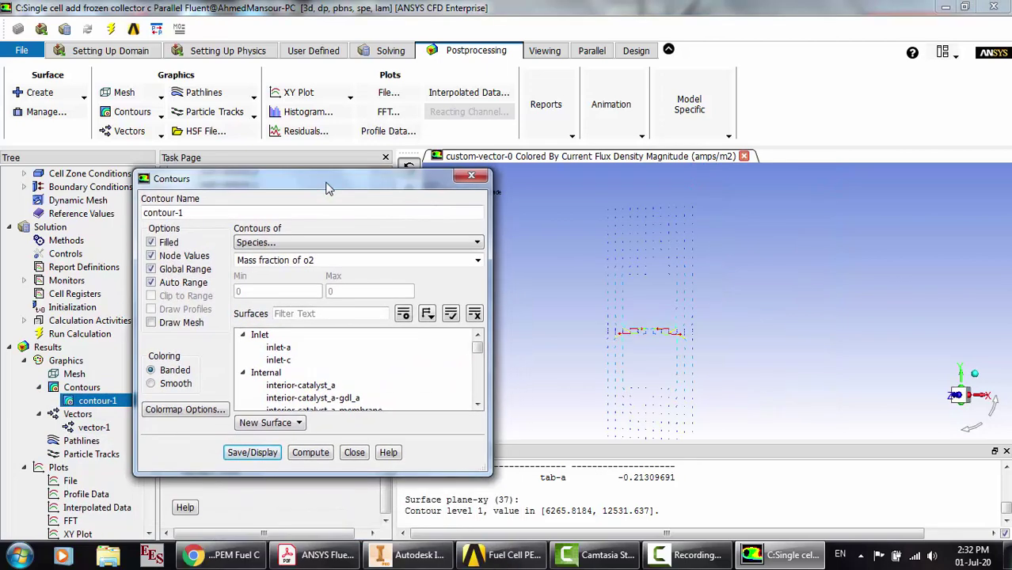
left_click(251, 453)
Change contour-1 to the mass fraction of h2, display it and close the contour settings
left_click_drag(378, 189, 305, 186)
left_click(321, 255)
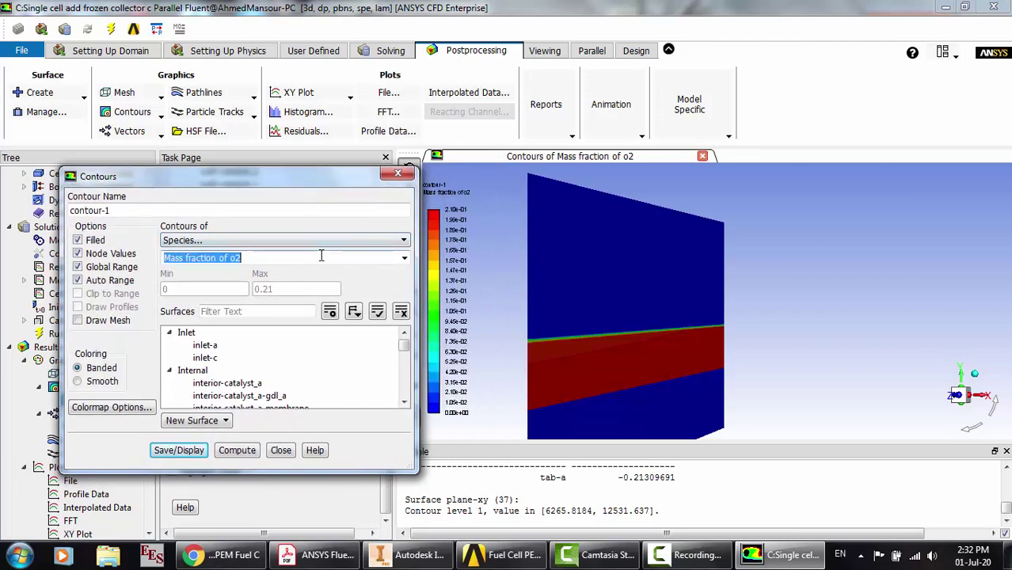
scroll(321, 255, "down", 1)
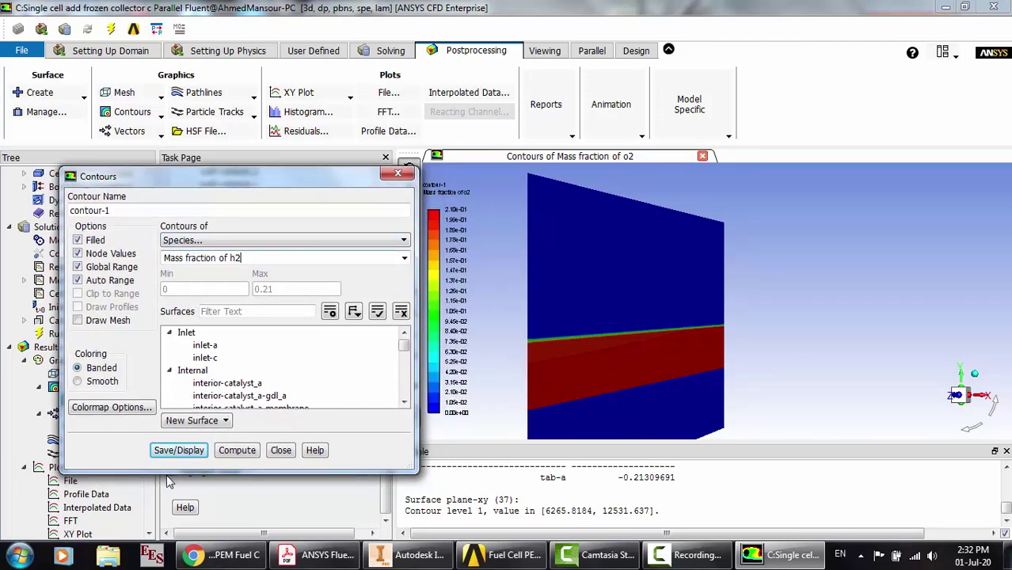
left_click(177, 451)
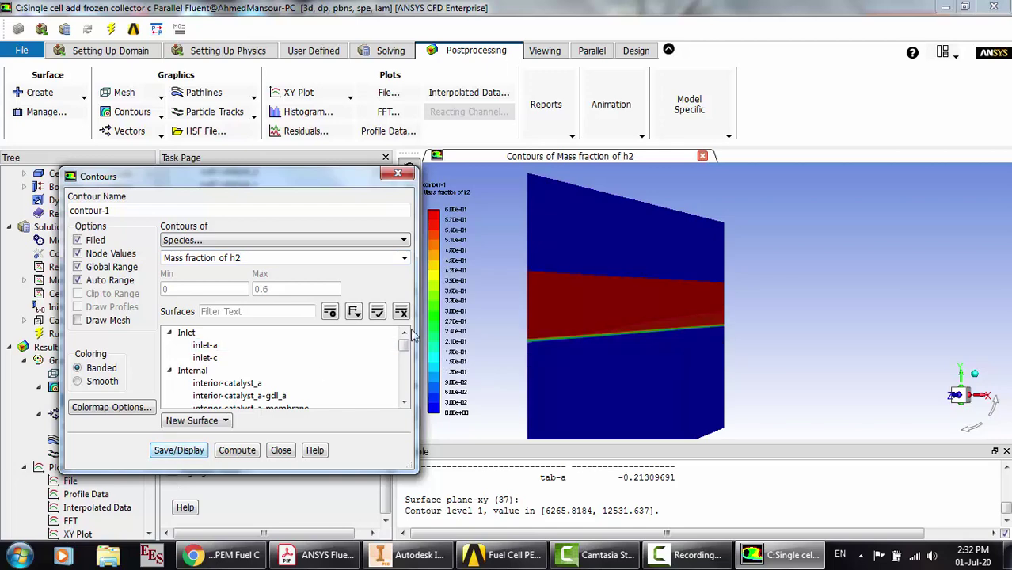
left_click(405, 175)
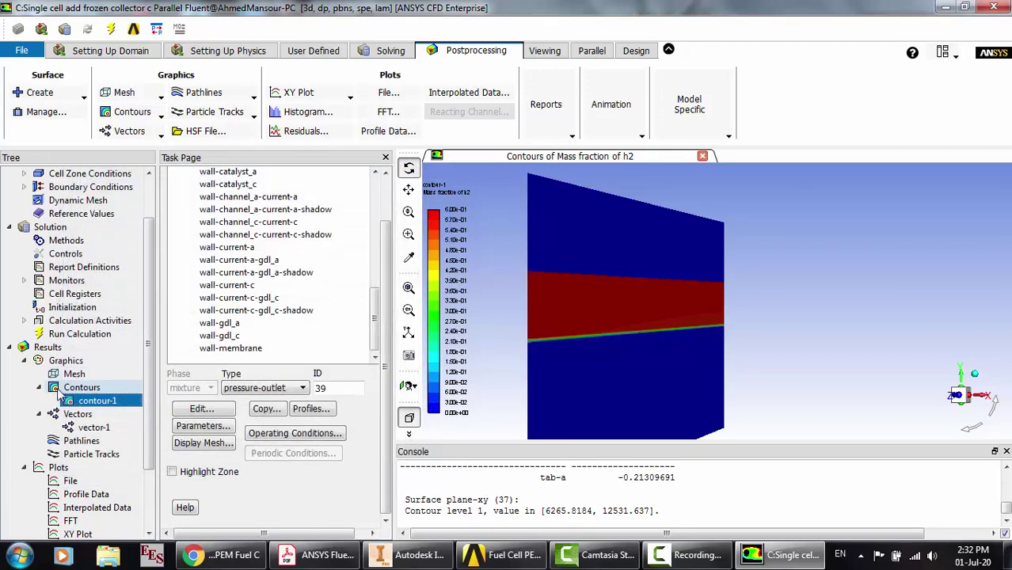
Display vector-1 as velocity vectors colored by Current Flux Density Magnitude on plane-xy
left_click(39, 414)
left_click(94, 428)
double_click(94, 427)
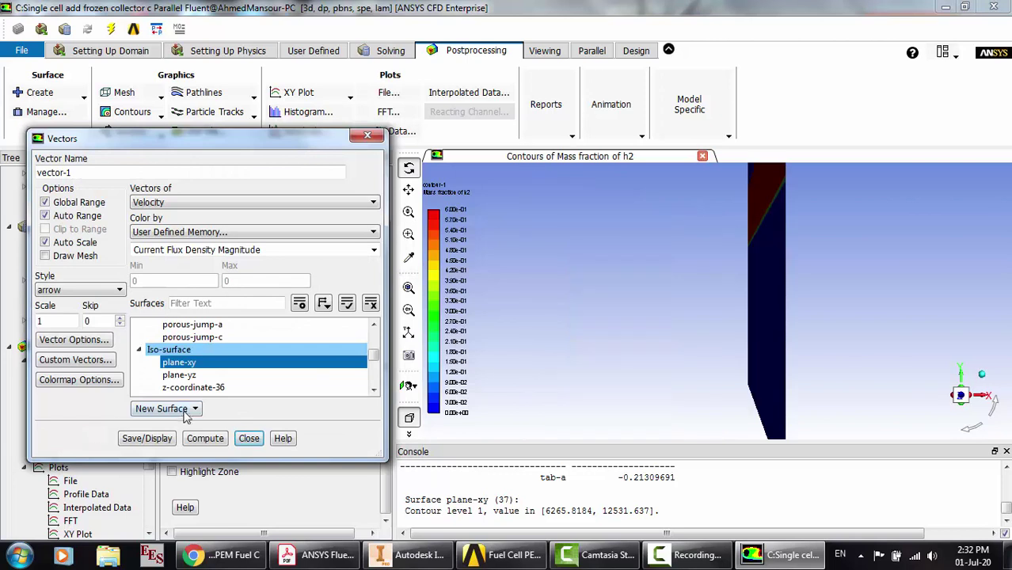
left_click(168, 437)
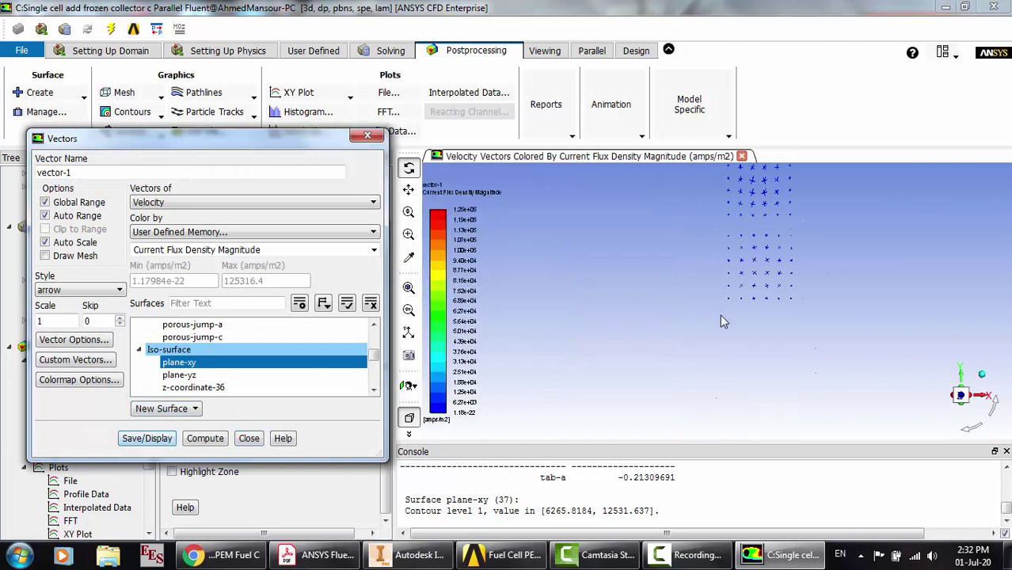
Switch vector-1 to vectors of custom-vector-0, redisplay it on plane-xy and close the vector settings
left_click(324, 202)
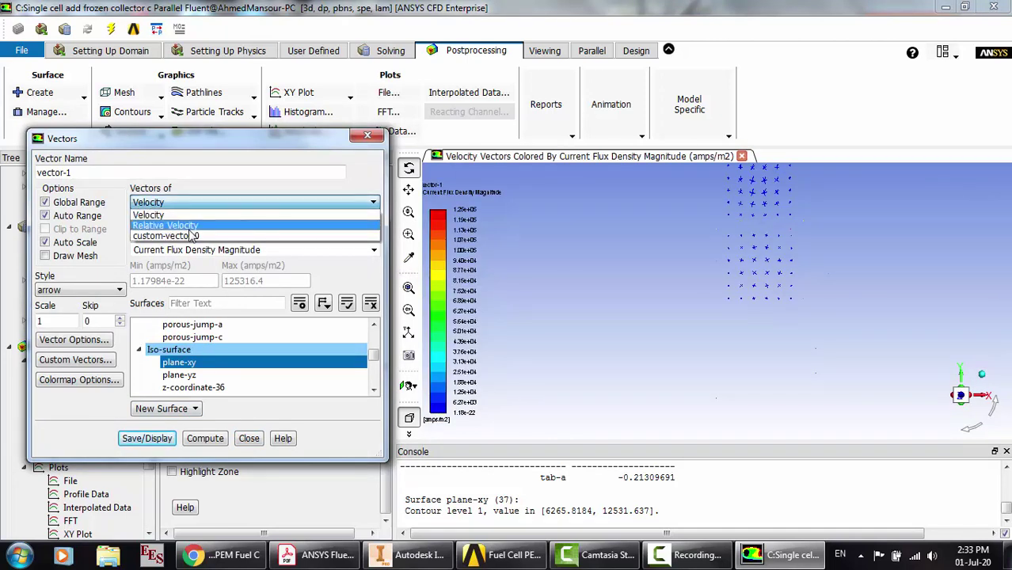
left_click(192, 240)
left_click(161, 438)
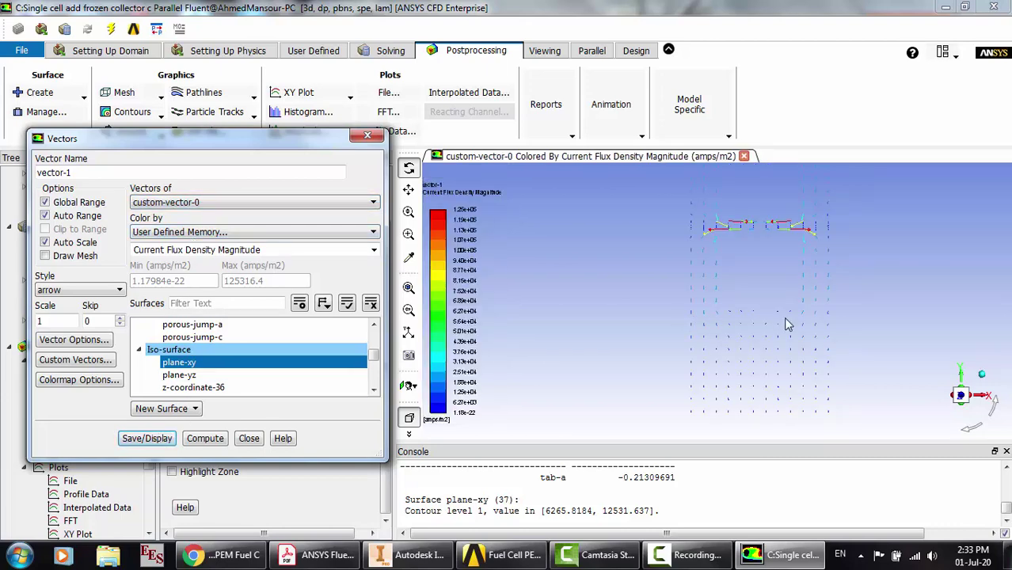
left_click(747, 335)
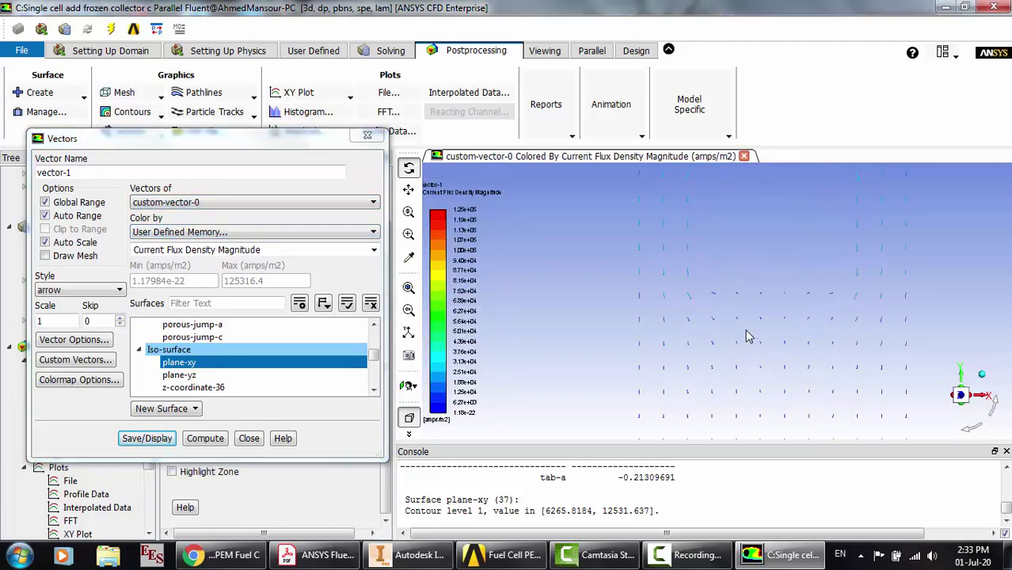
left_click(367, 135)
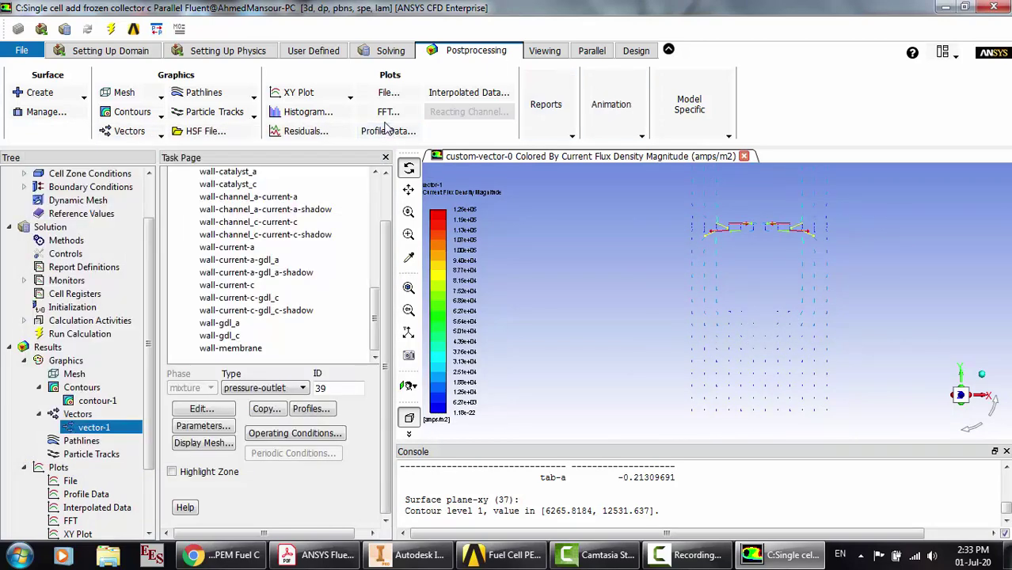
Compute the surface integral of Y Current Flux Density on the tab-a wall and close the report
left_click(558, 126)
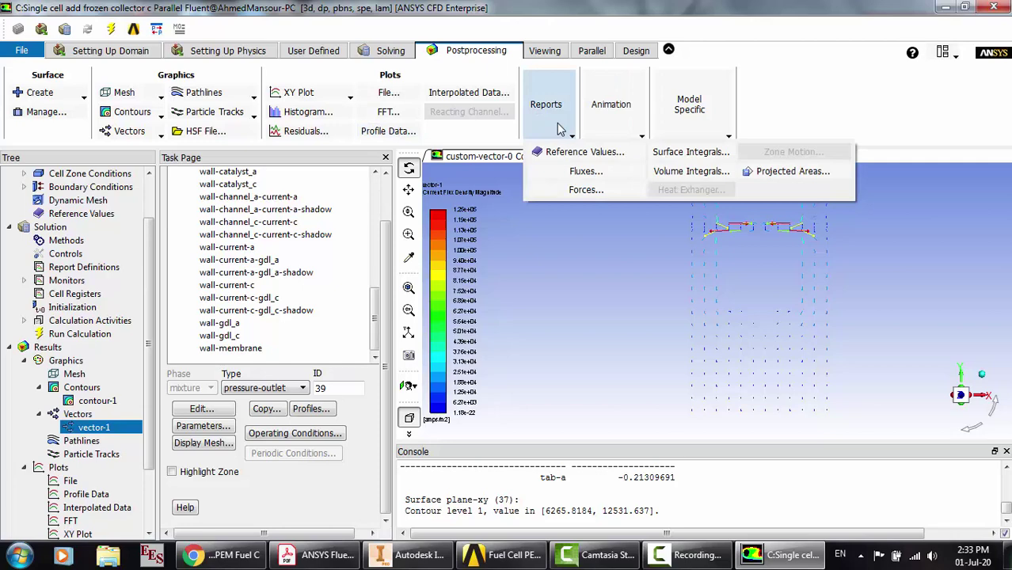
left_click(659, 152)
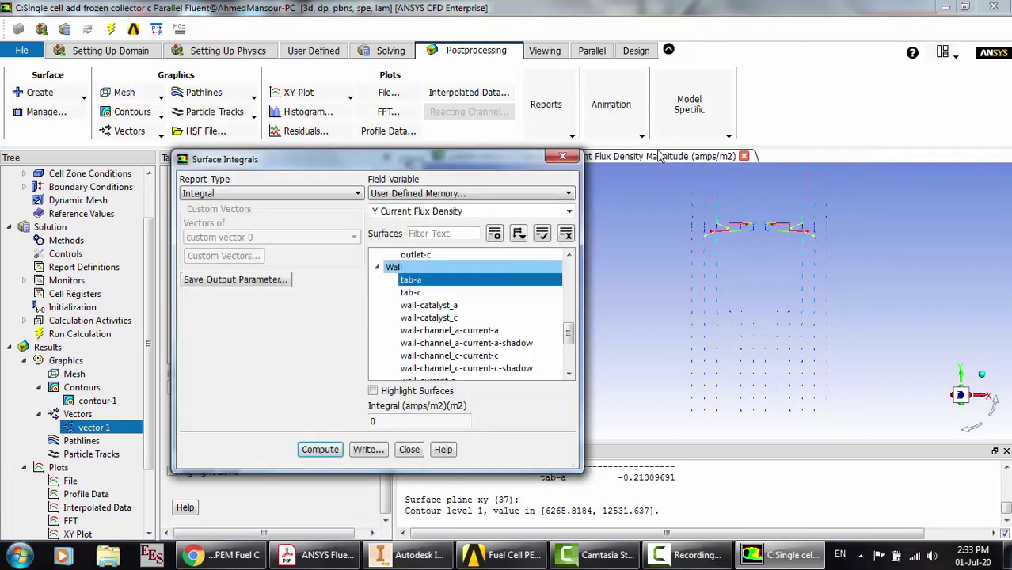
left_click(231, 195)
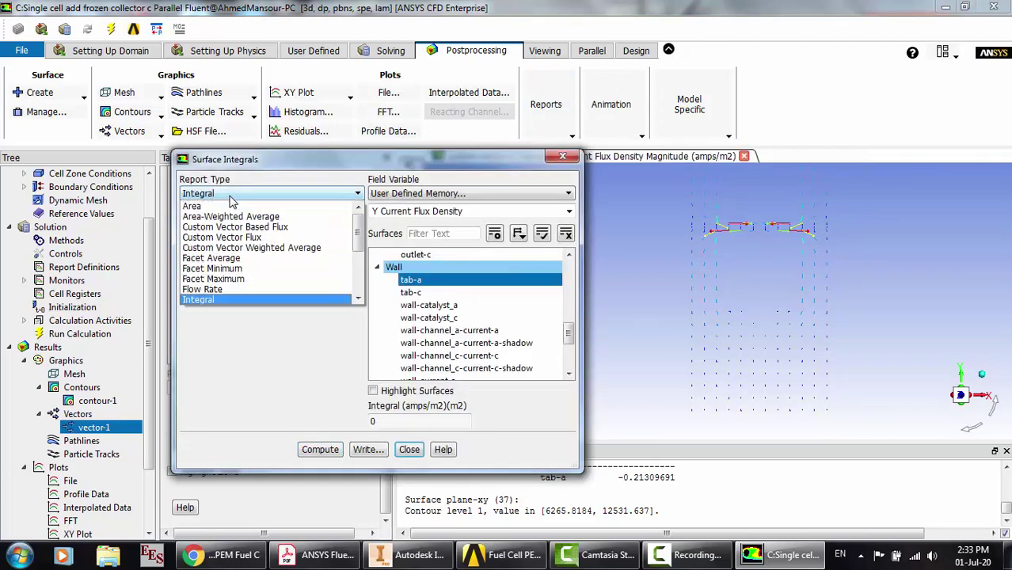
left_click(231, 196)
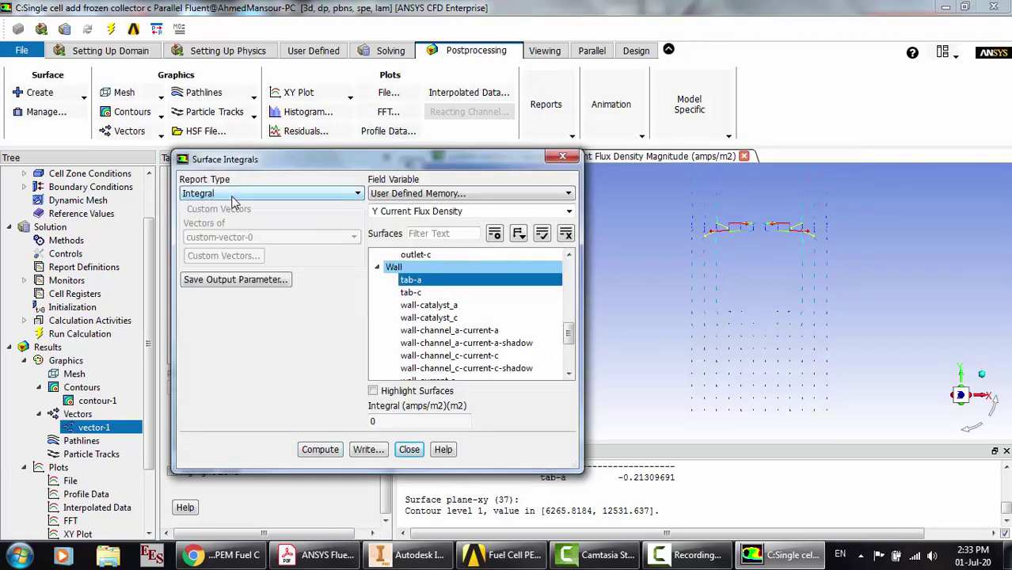
left_click(321, 450)
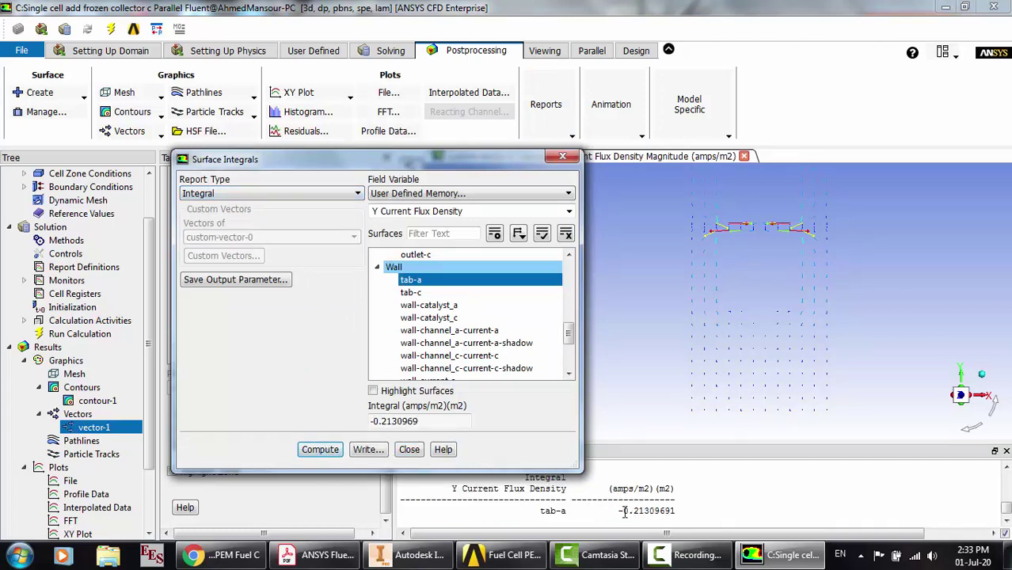
left_click_drag(624, 510, 674, 511)
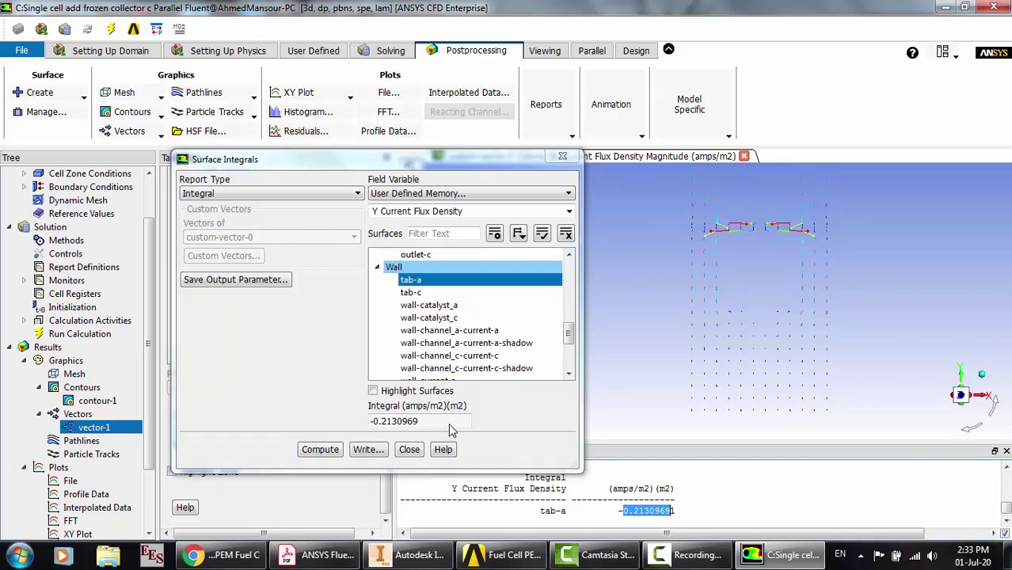
left_click(563, 157)
Examine the boundary condition zones, from the inlets and interiors to the outlets and walls
left_click(140, 270)
scroll(140, 271, "up", 2)
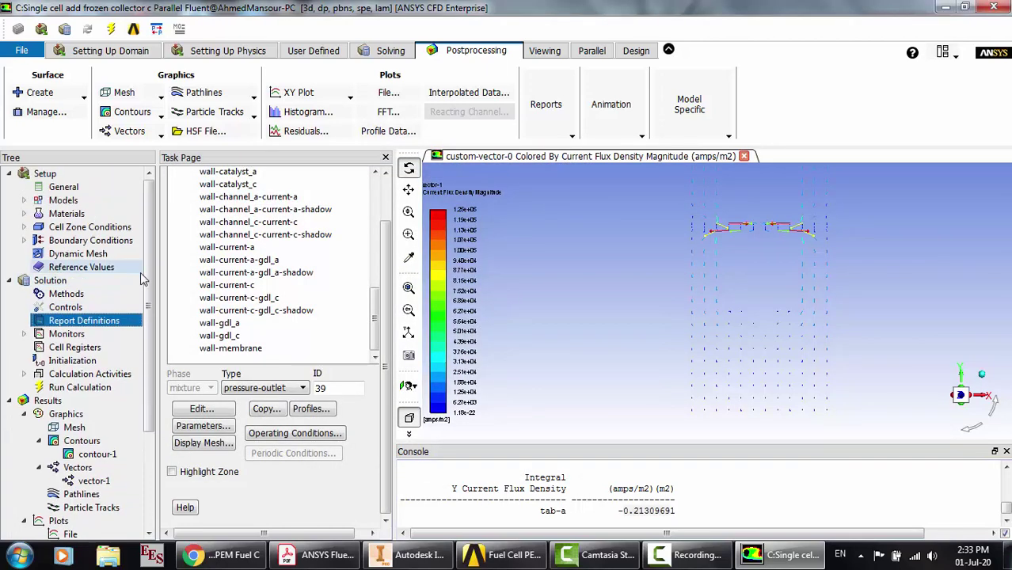
double_click(117, 240)
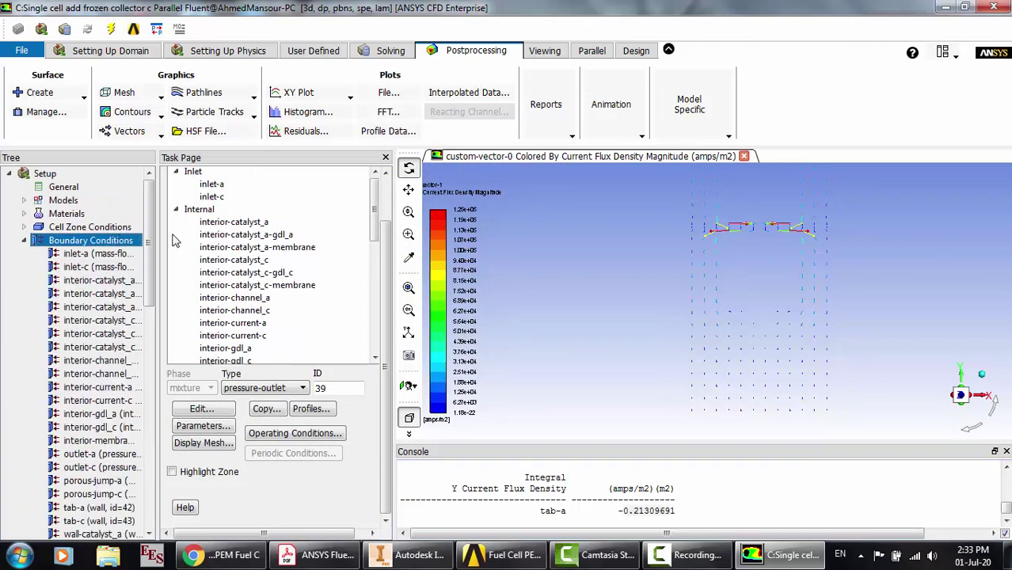
left_click(257, 247)
scroll(269, 252, "down", 4)
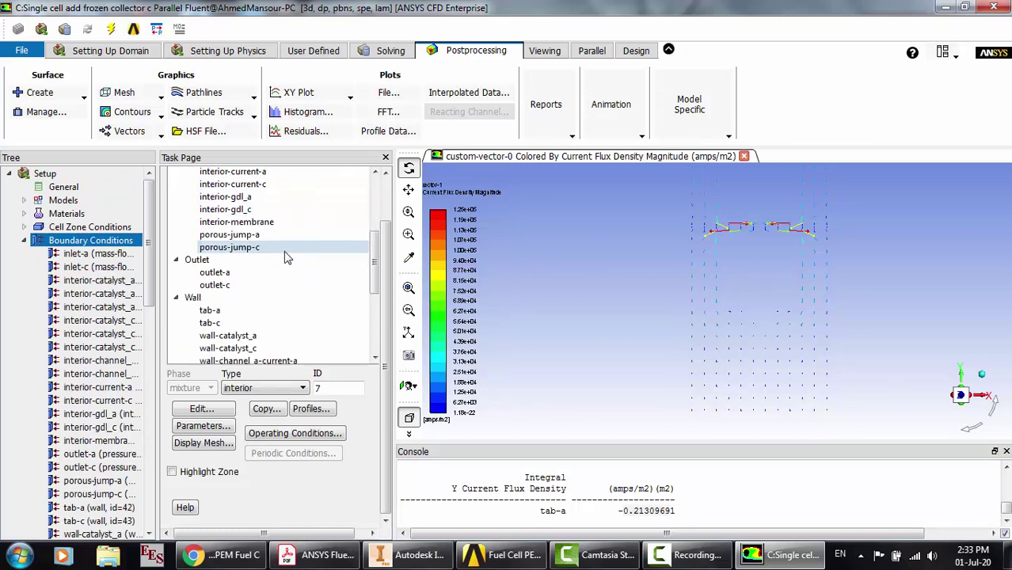
scroll(286, 256, "down", 1)
scroll(285, 255, "down", 4)
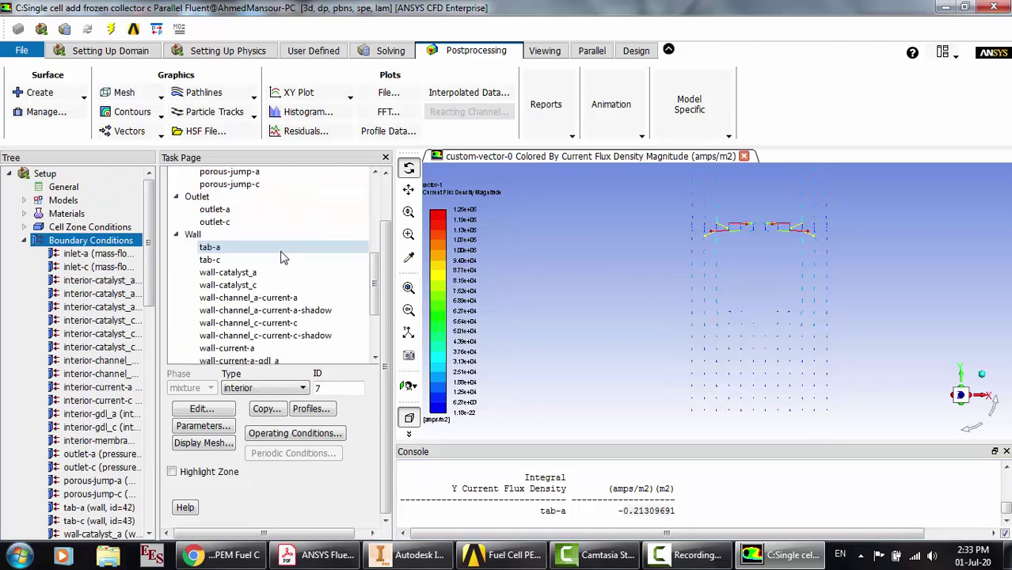
left_click(230, 264)
scroll(231, 268, "down", 8)
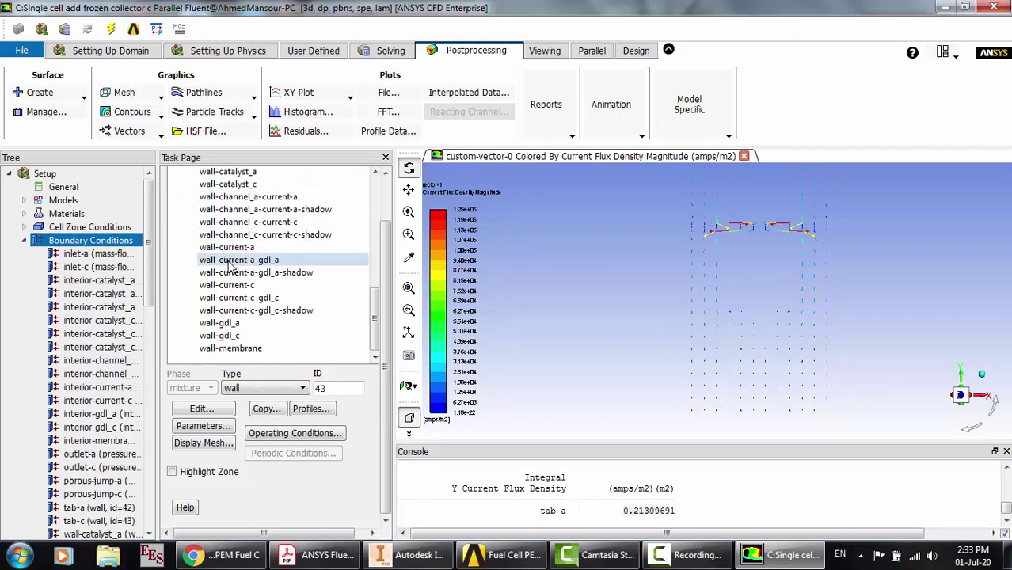
scroll(230, 266, "up", 9)
scroll(230, 267, "up", 10)
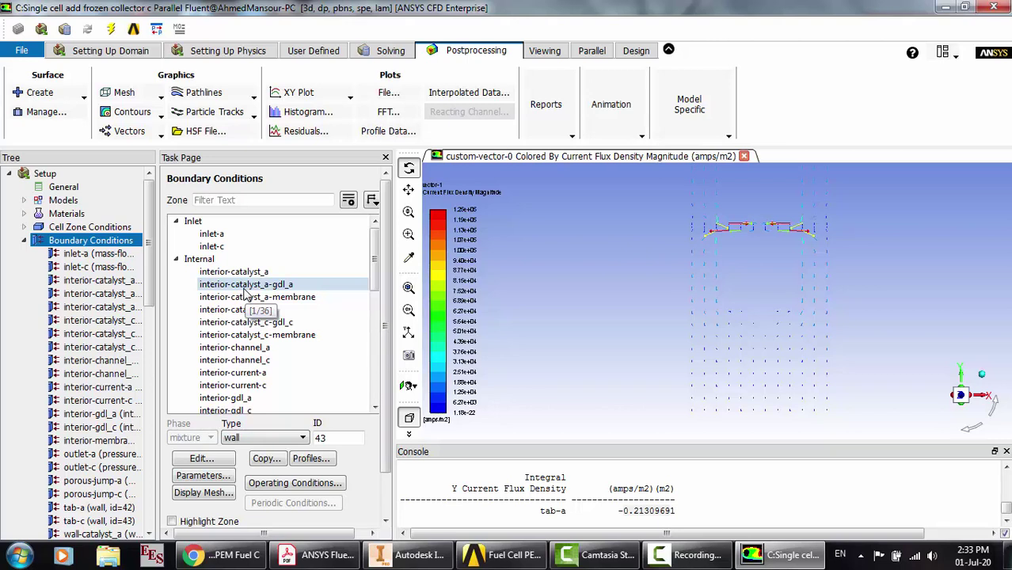
left_click(299, 311)
scroll(301, 316, "down", 2)
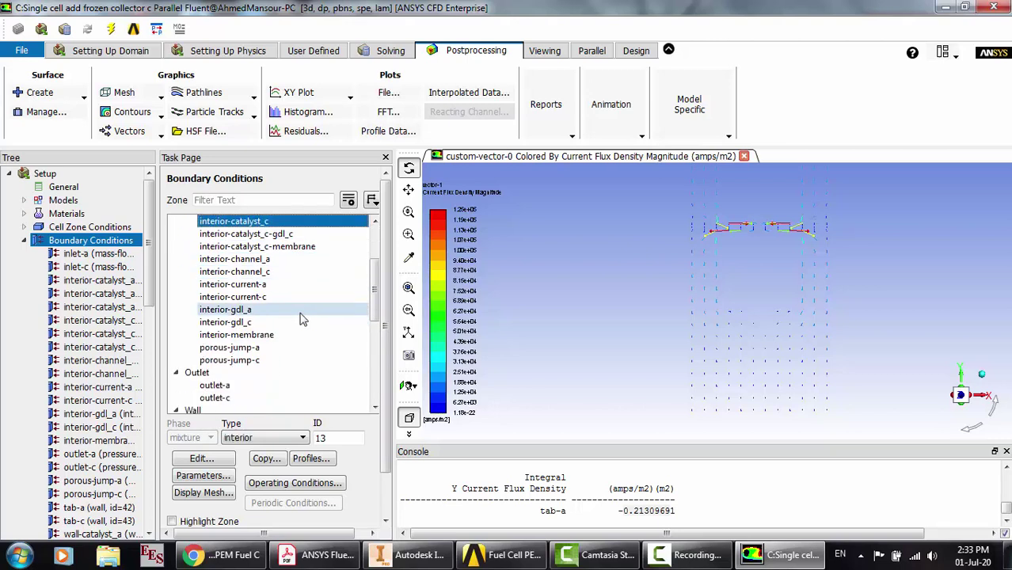
Quit the Fluent session of the frozen collector case, using the settings changes for the current calculation only
left_click(993, 7)
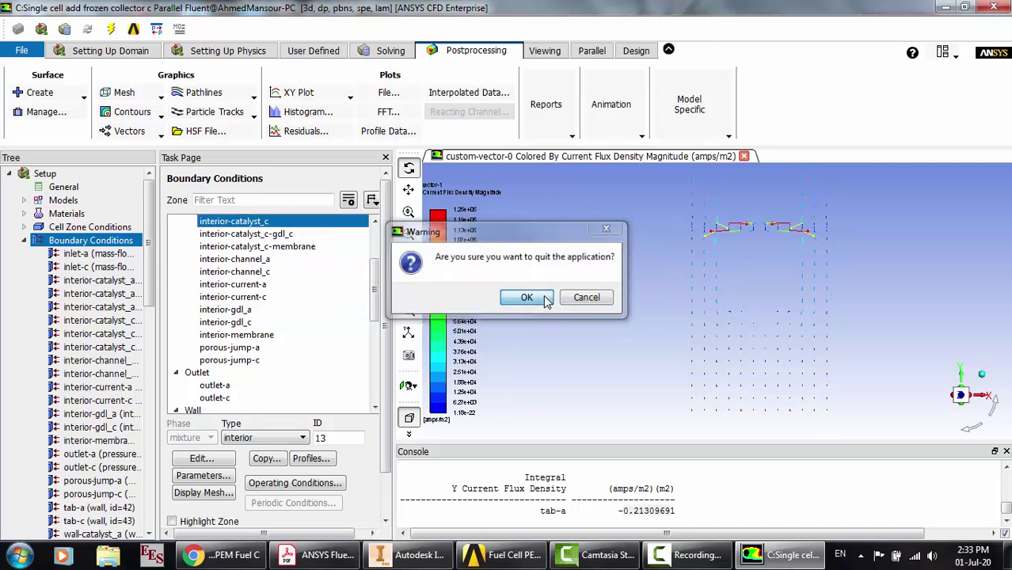
left_click(543, 299)
left_click(289, 385)
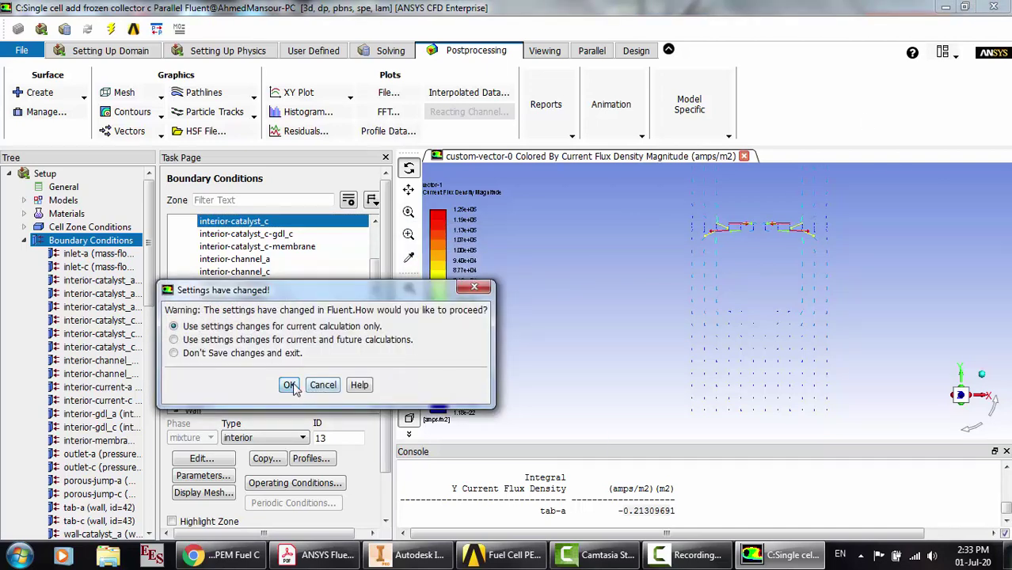
left_click(687, 554)
left_click(939, 505)
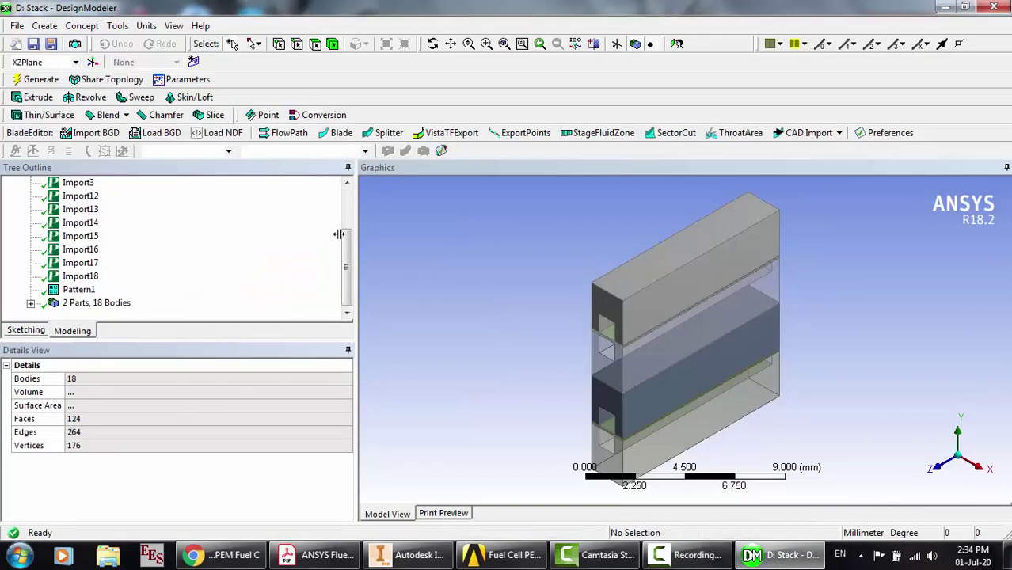
Examine the stack geometry's imported features one by one, from Import2 to Import18, with their bodies and details
scroll(265, 224, "up", 2)
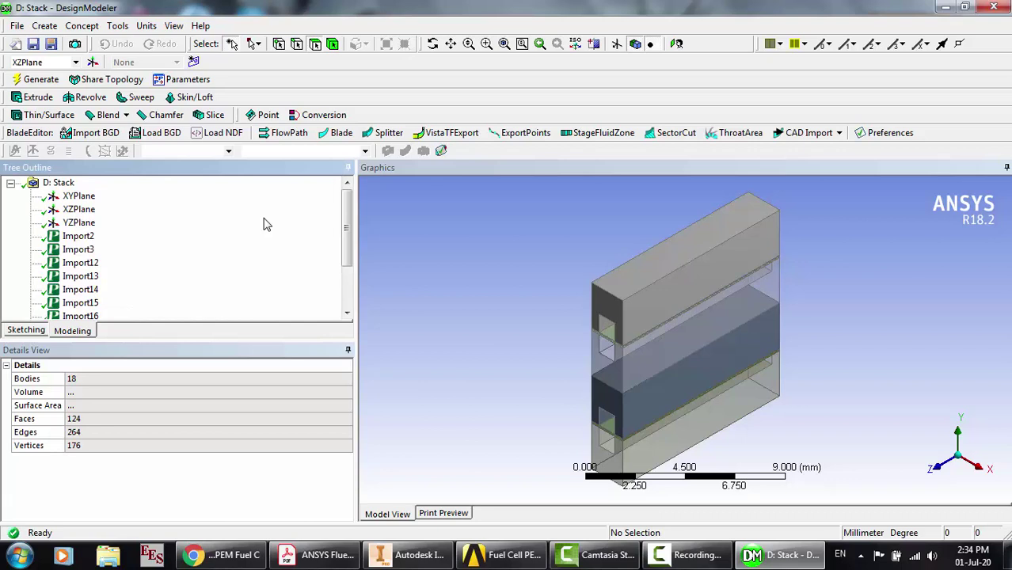
left_click(82, 238)
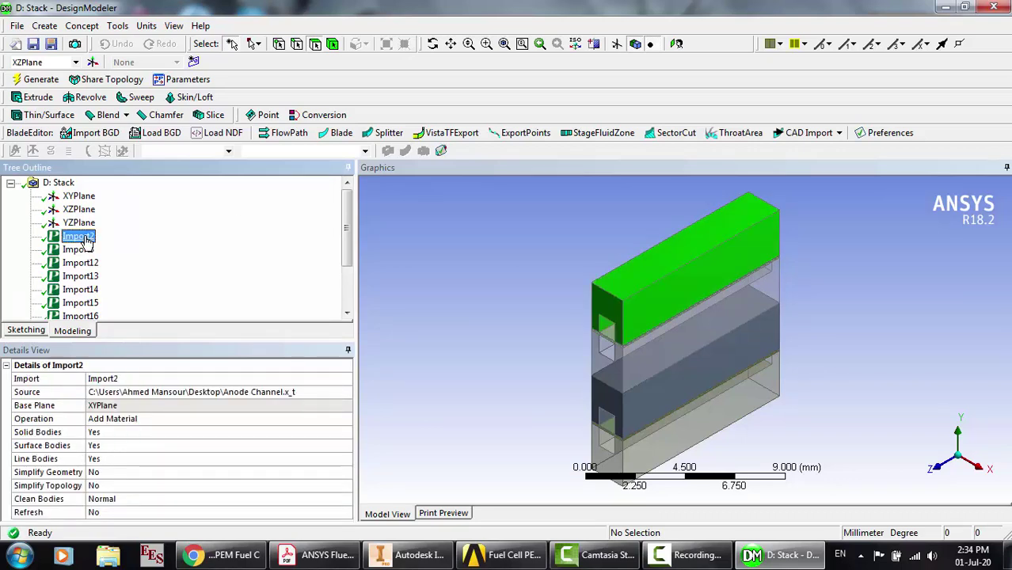
key("Down")
key("Down")
key("Down")
key("Down")
key("Down")
key("Down")
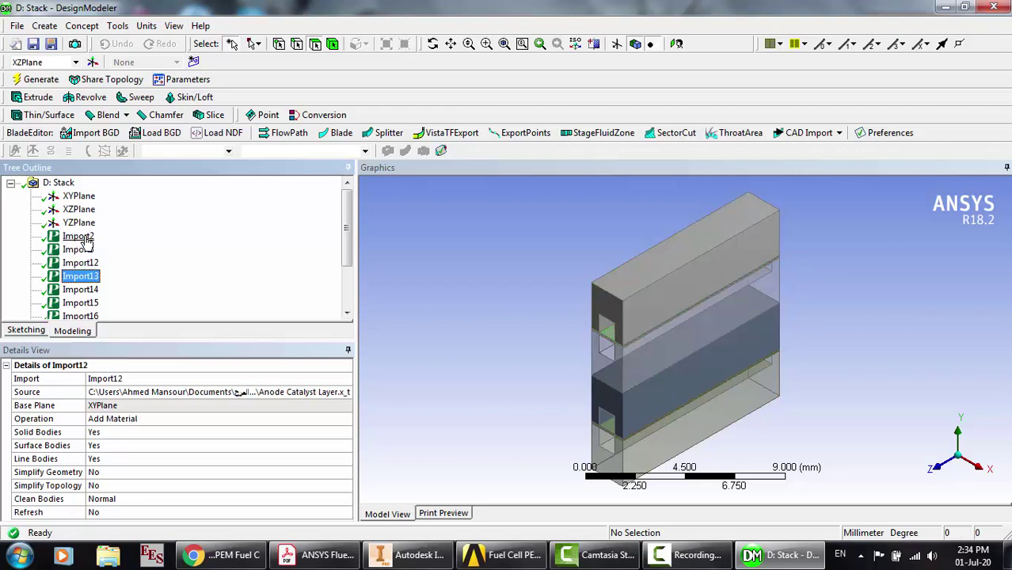
key("Down")
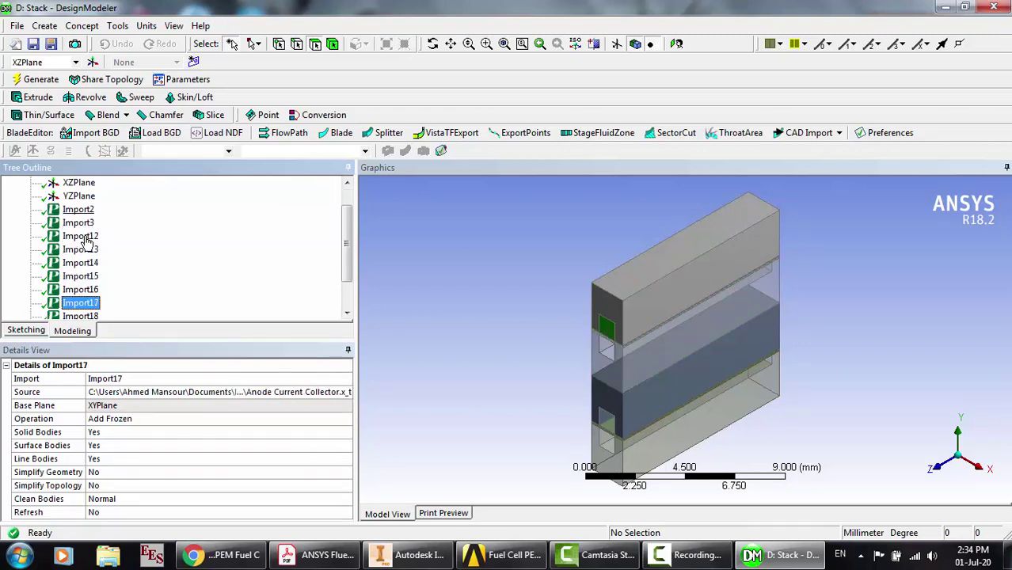
key("Down")
key("Down")
key("Up")
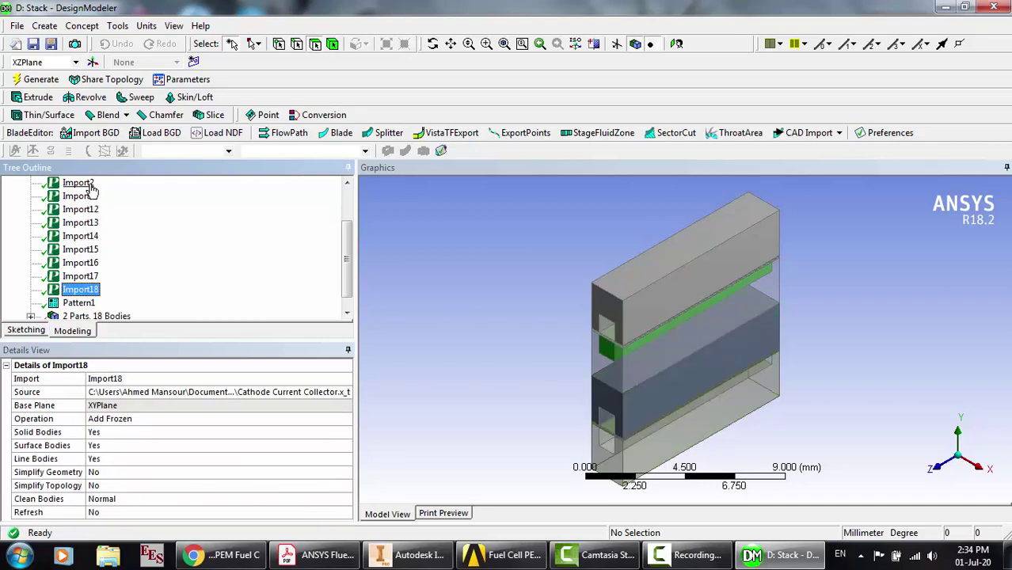
scroll(91, 188, "up", 1)
left_click(87, 236)
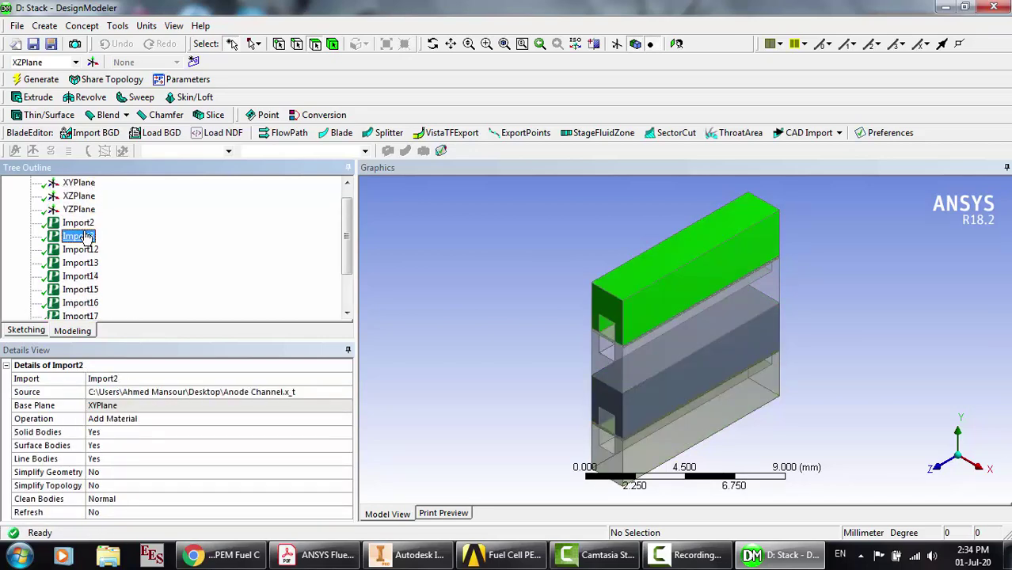
key("Down")
key("Down")
key("Down")
key("Down")
key("Down")
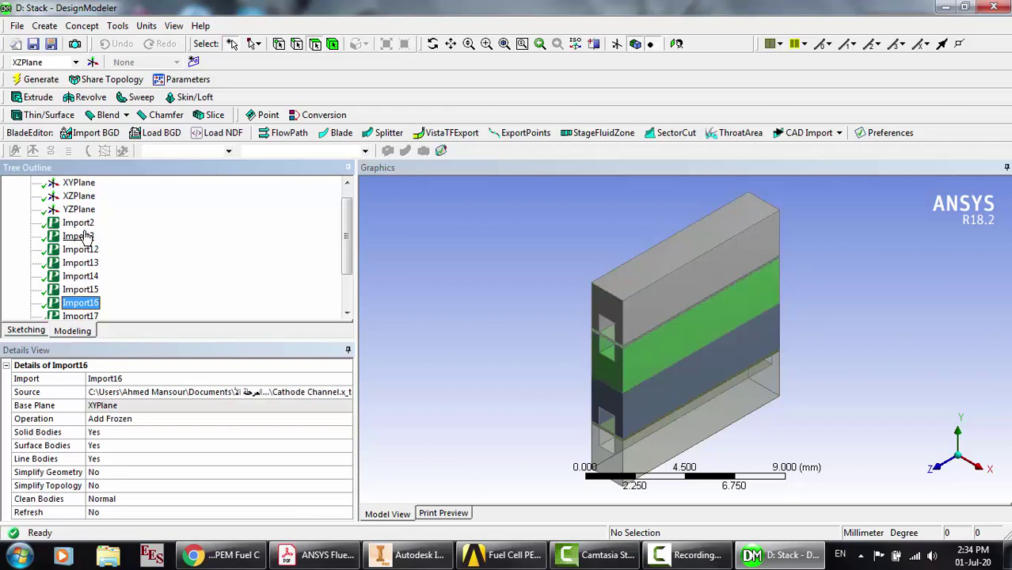
key("Down")
key("Down")
scroll(176, 266, "down", 1)
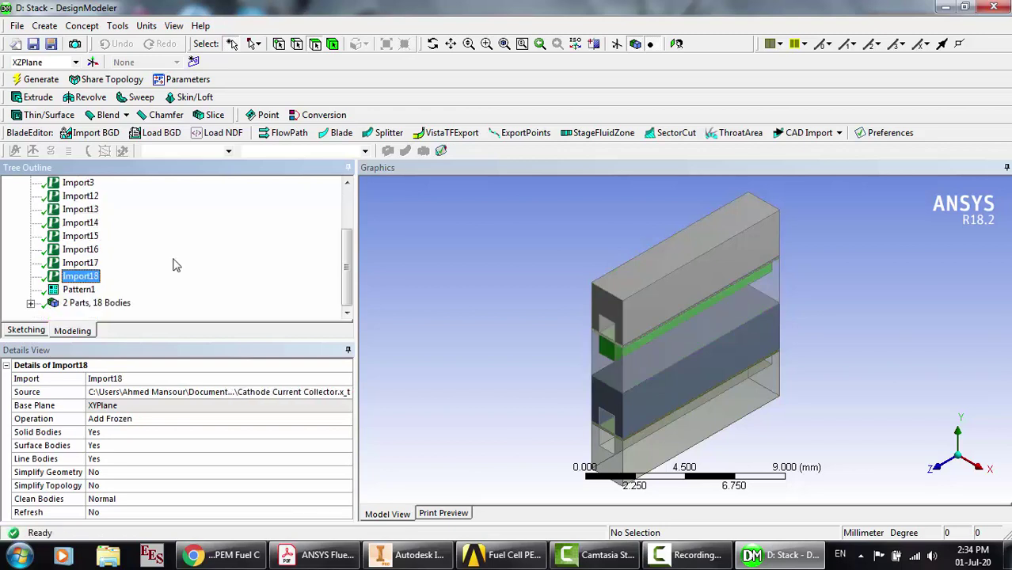
Compare the source files and operations of Import15 to Import18, and examine the settings of Pattern1
left_click(89, 278)
left_click(80, 250)
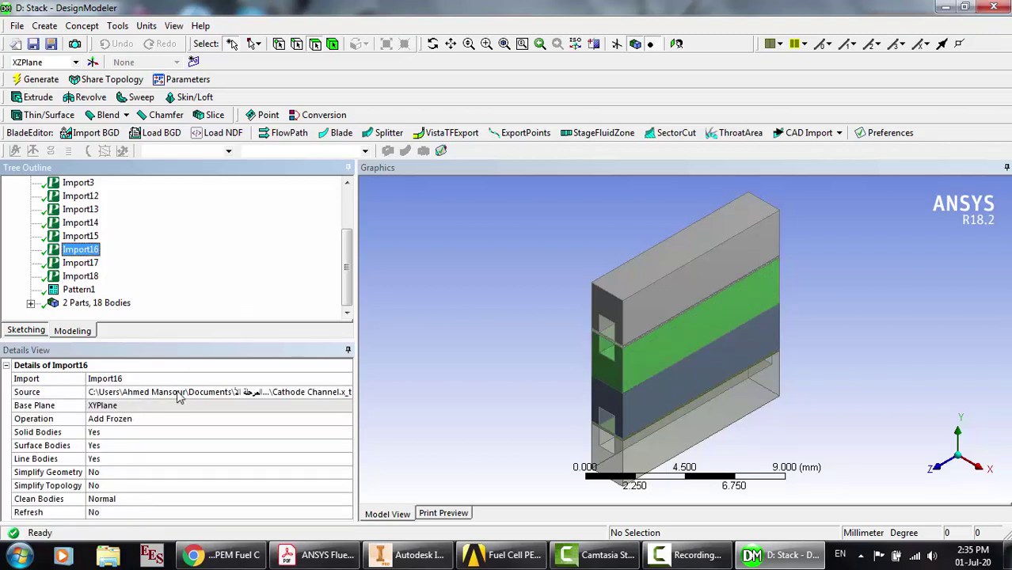
left_click(79, 251)
left_click(87, 238)
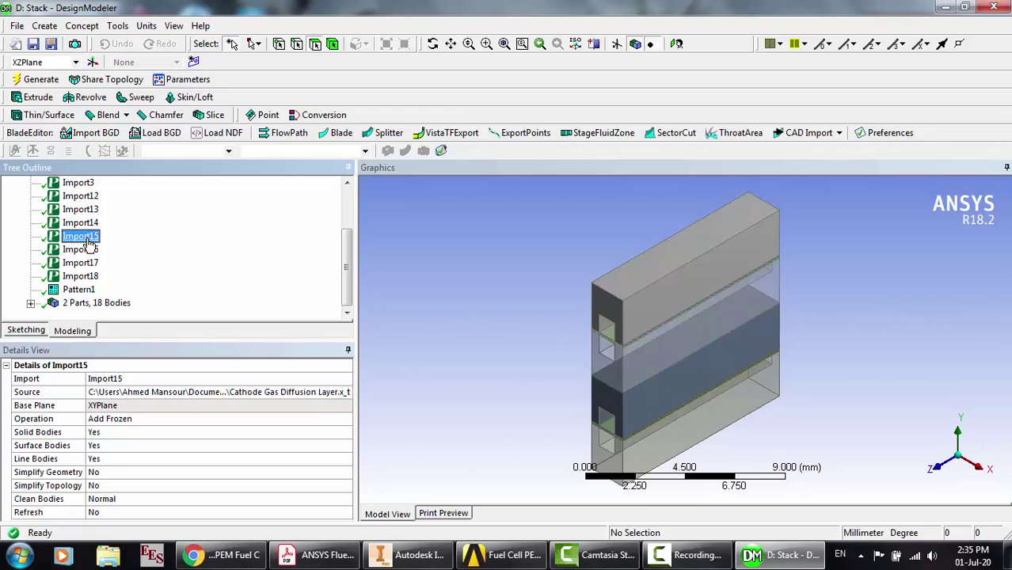
left_click(84, 249)
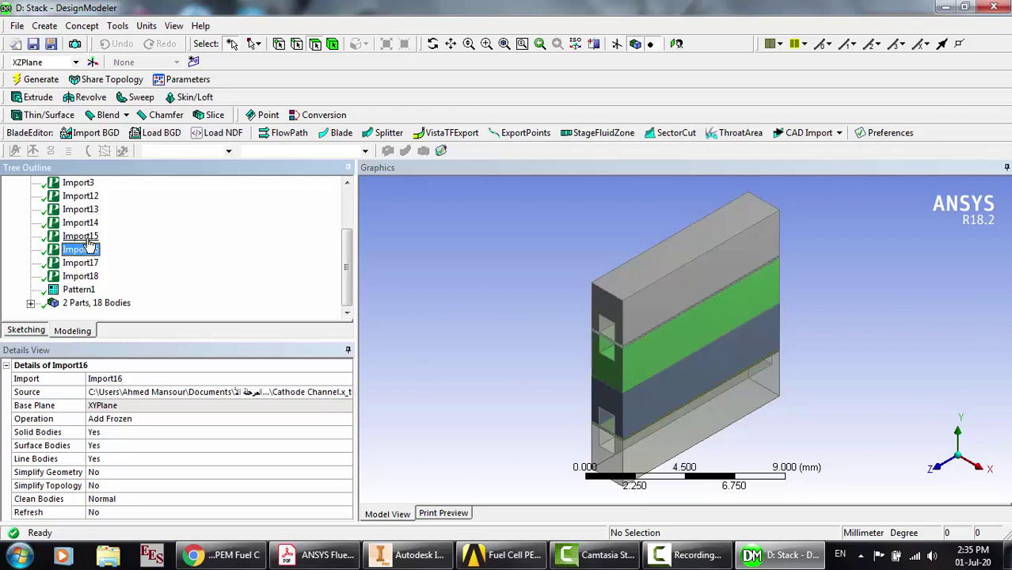
left_click(81, 263)
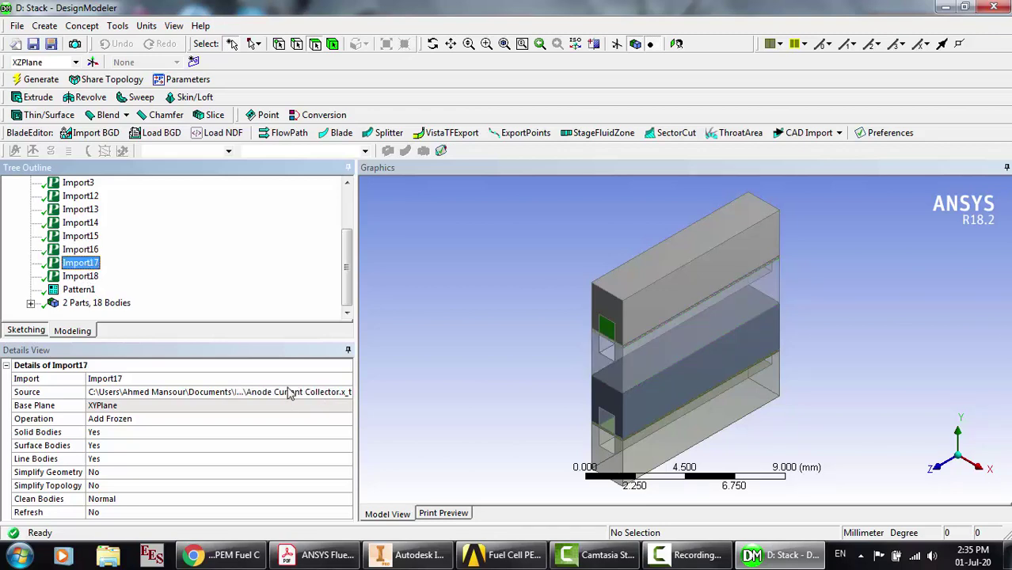
left_click(88, 277)
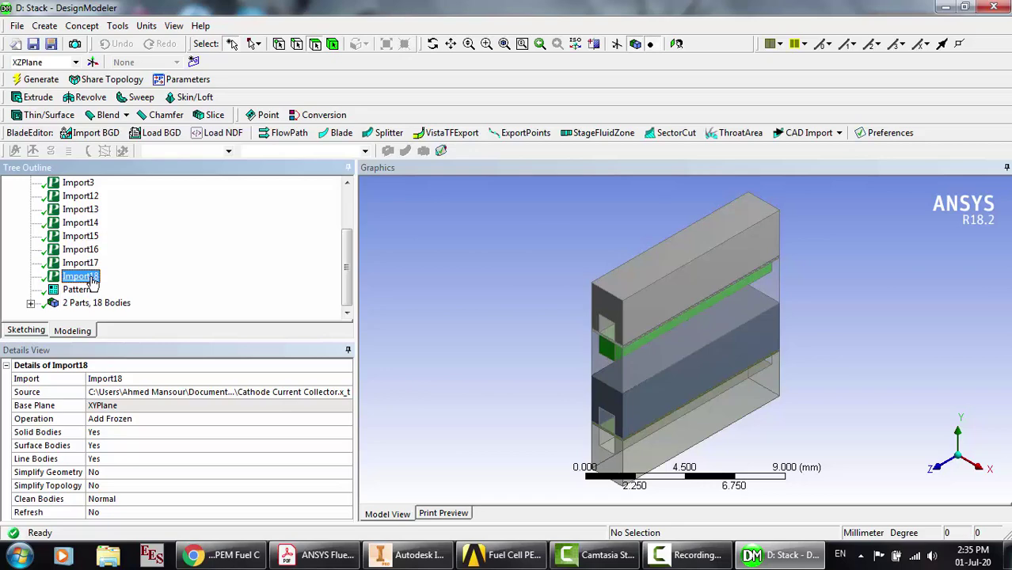
left_click(84, 266)
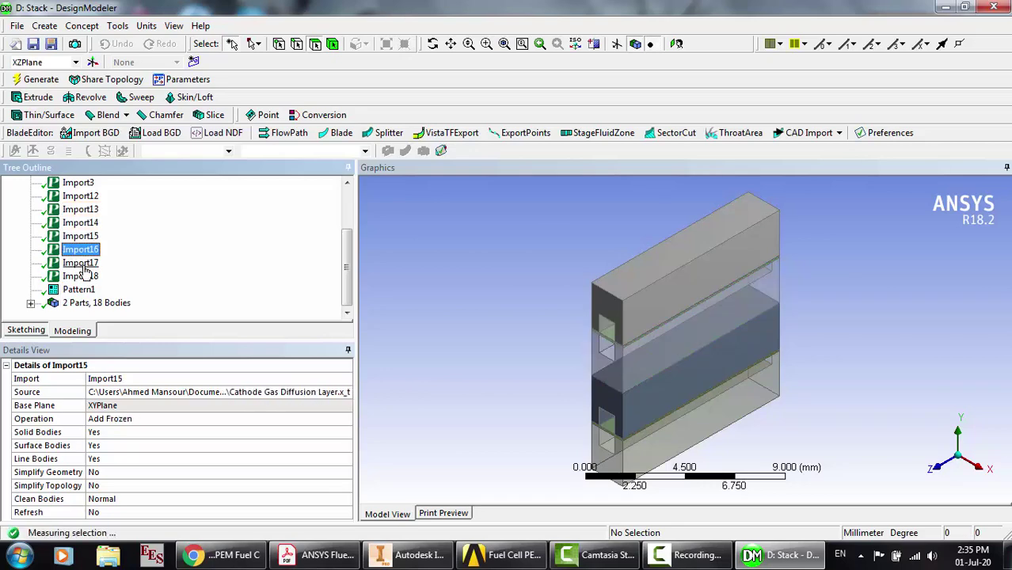
key("Down")
left_click(84, 266)
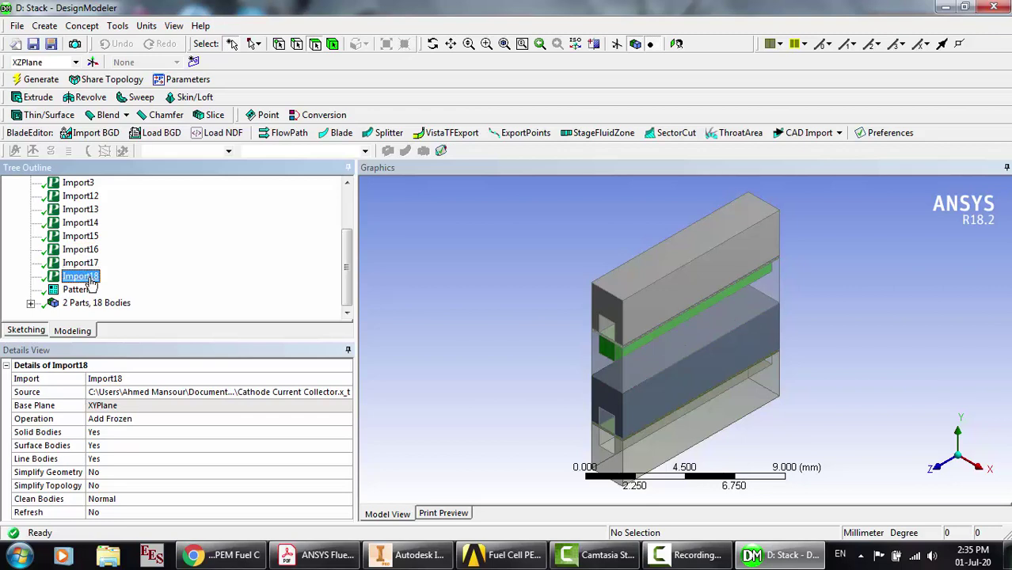
left_click(82, 250)
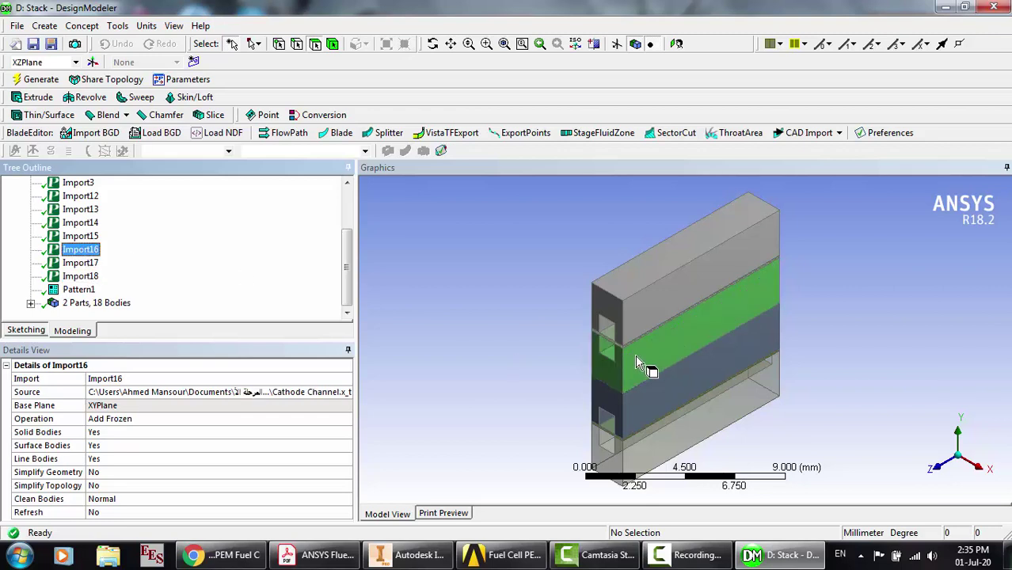
left_click(84, 290)
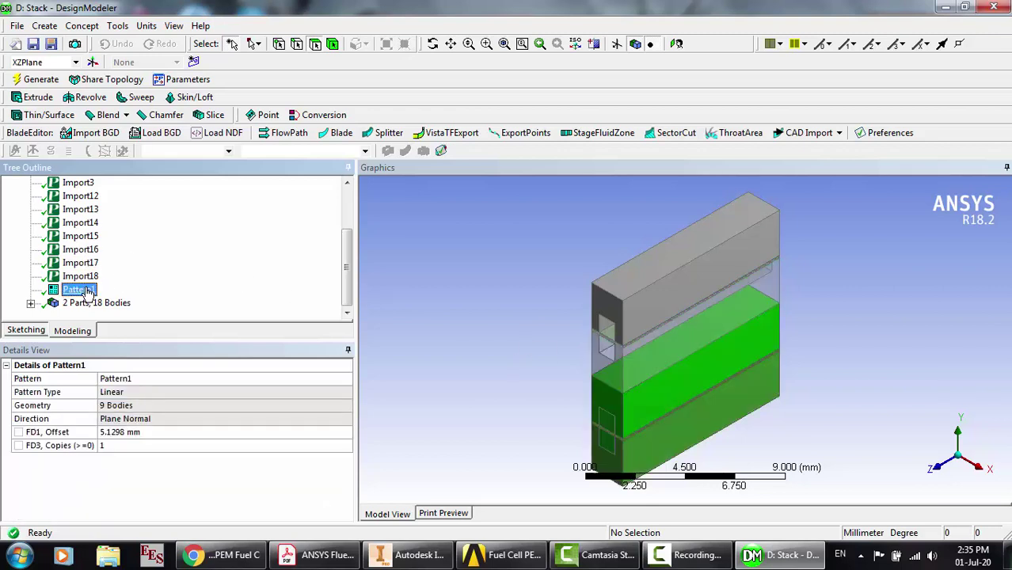
left_click(45, 26)
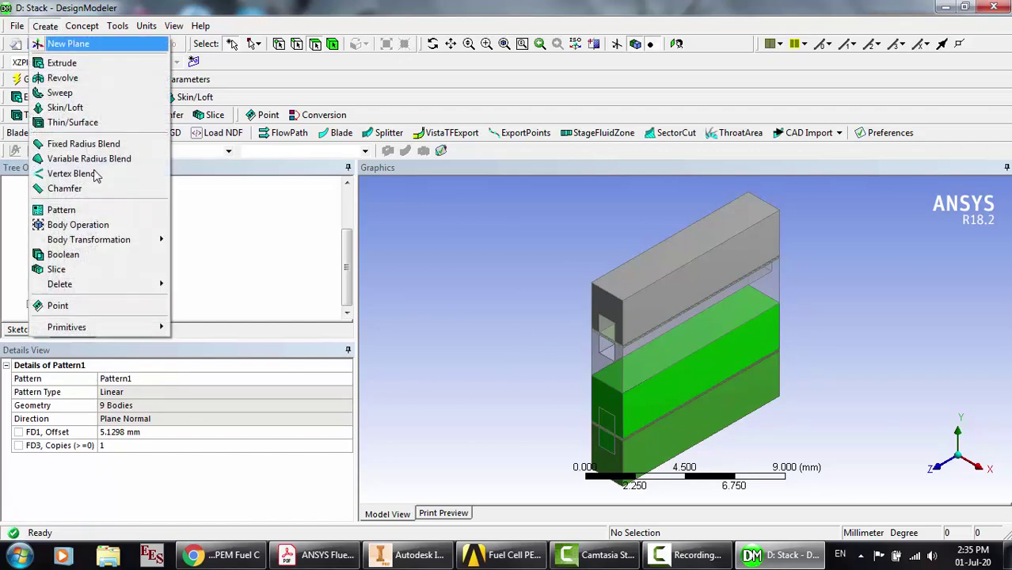
left_click(97, 212)
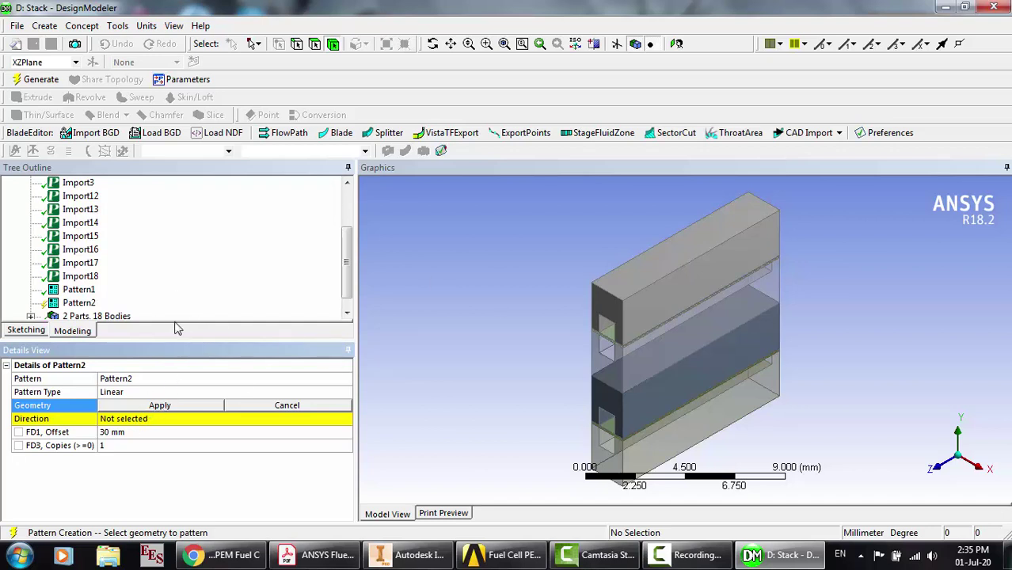
scroll(170, 254, "up", 2)
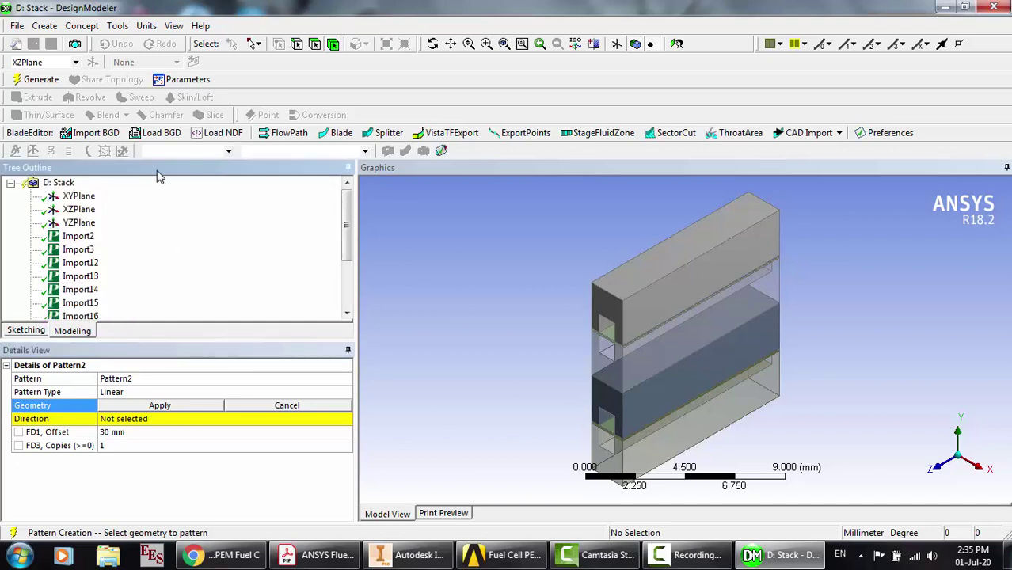
left_click(78, 209)
left_click(141, 419)
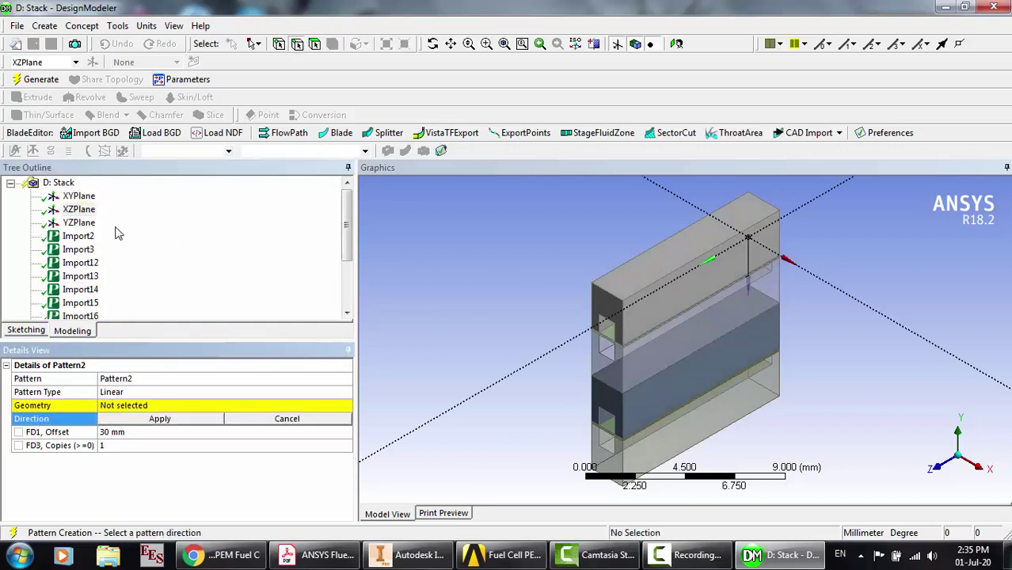
left_click(80, 209)
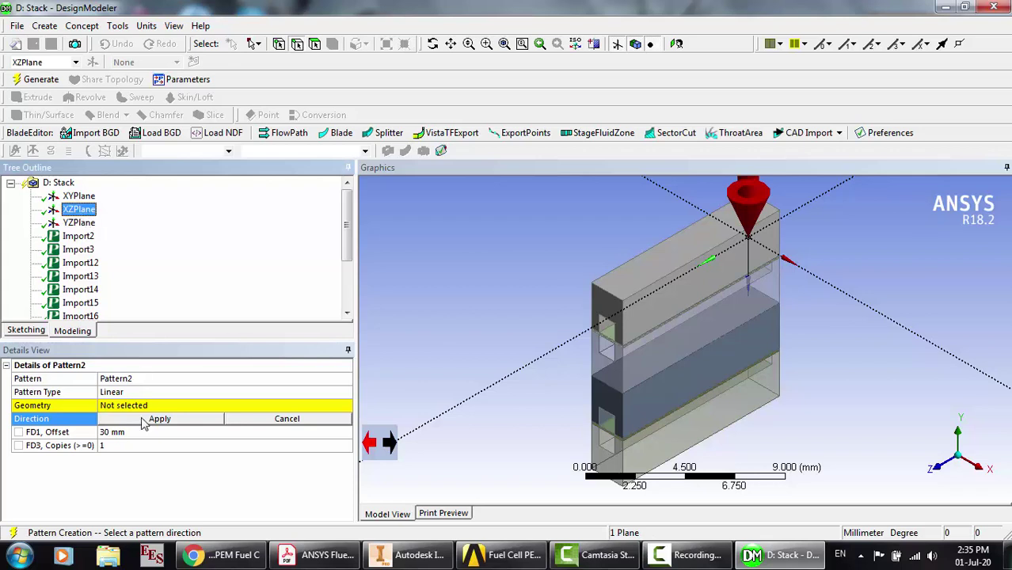
scroll(149, 293, "down", 2)
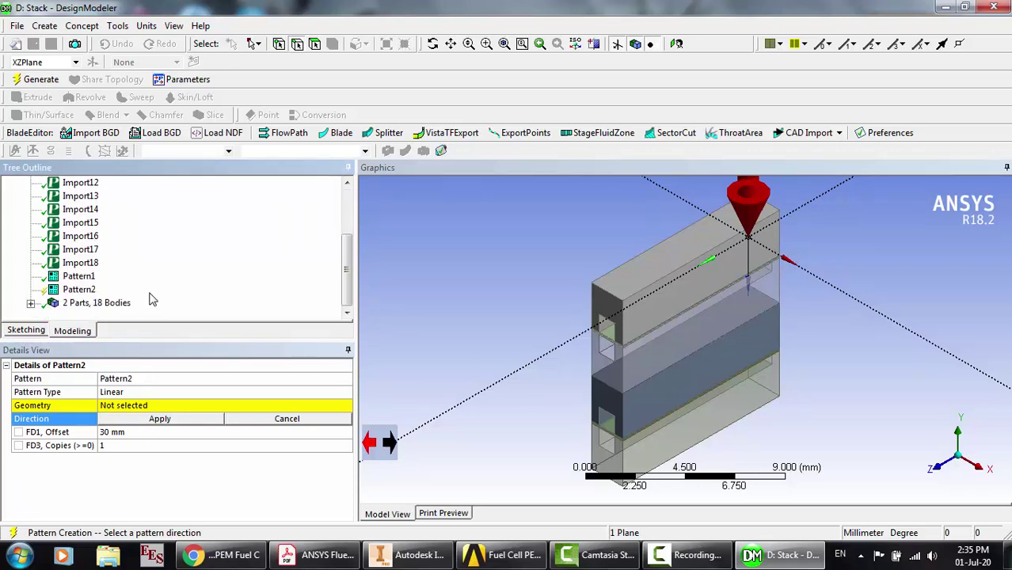
left_click(70, 290)
key("Delete")
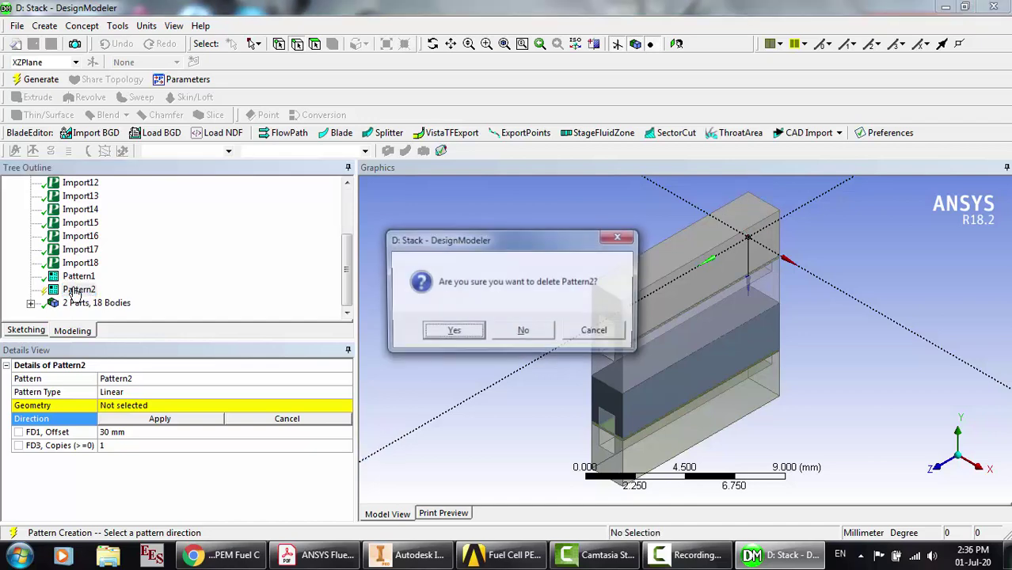
key("Return")
Examine Pattern1's offset and the interface between the two stacked cells, in a close-up +Z view and a rotated overall view
left_click(78, 290)
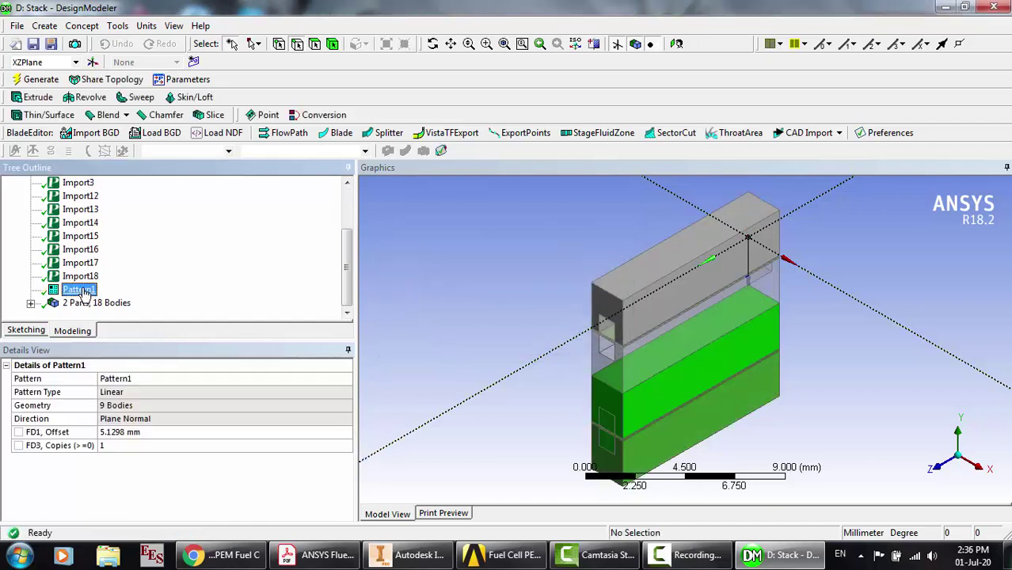
left_click(129, 432)
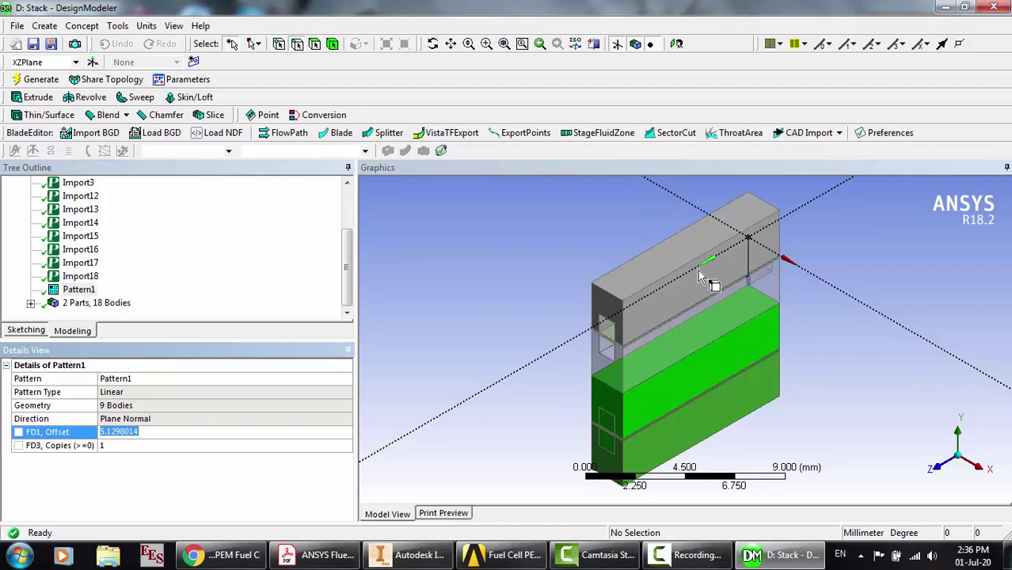
left_click(944, 470)
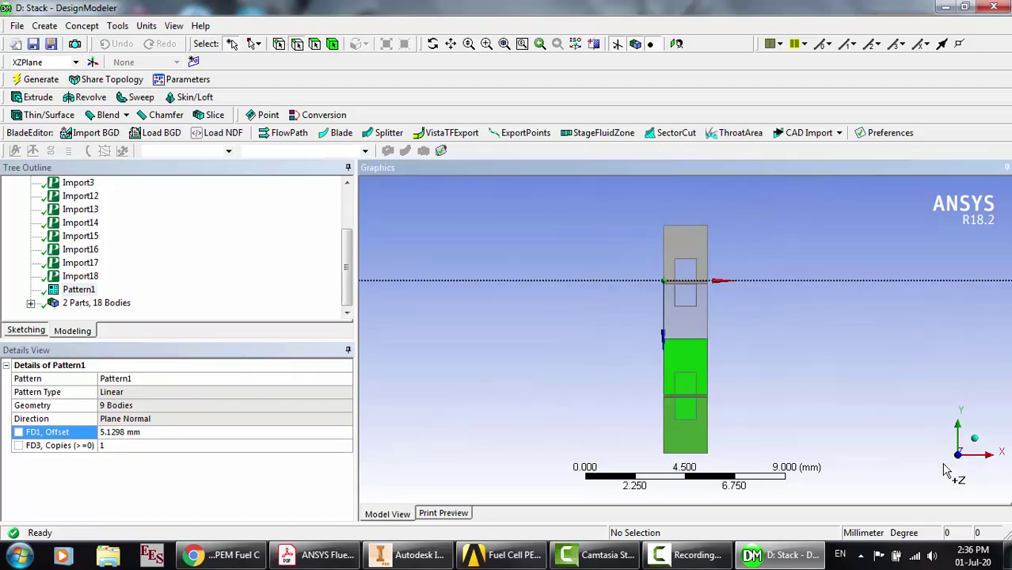
left_click(487, 44)
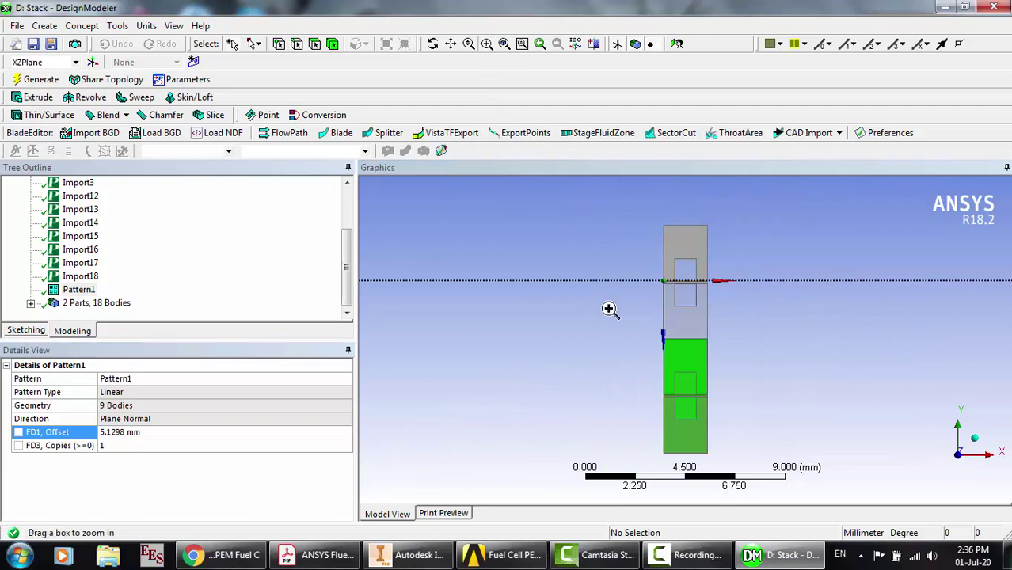
left_click_drag(623, 333, 762, 367)
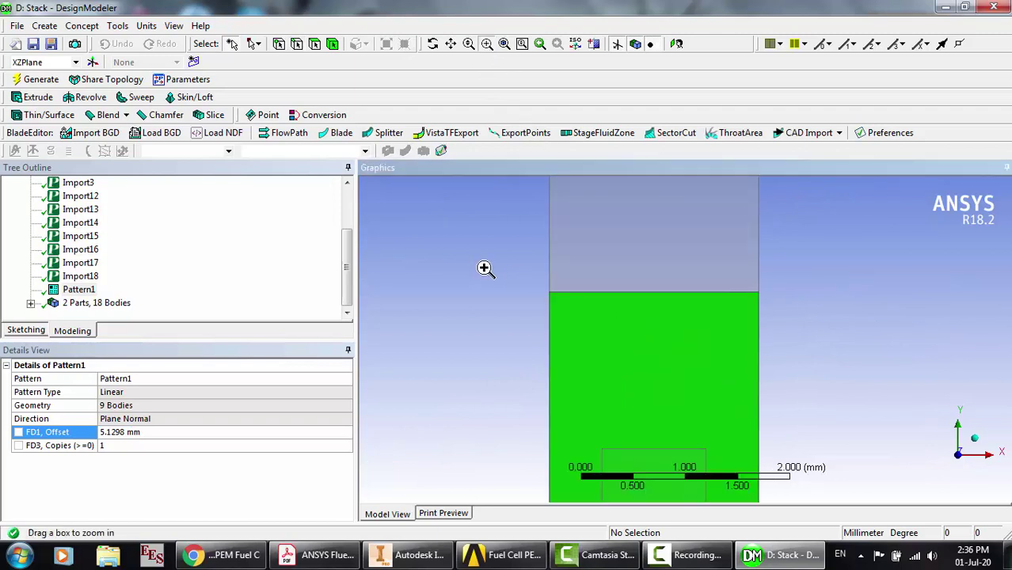
left_click_drag(483, 269, 831, 367)
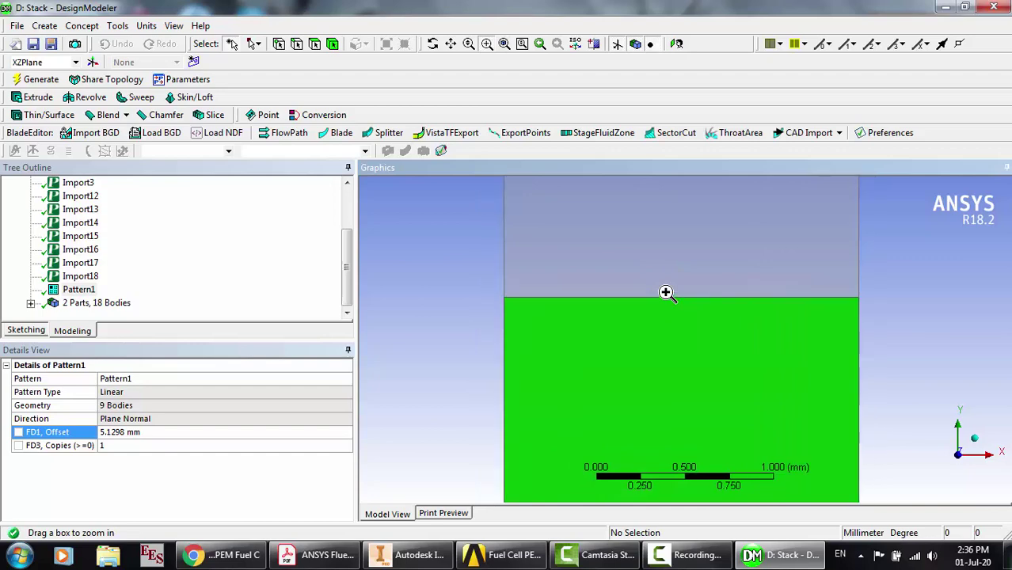
key("F7")
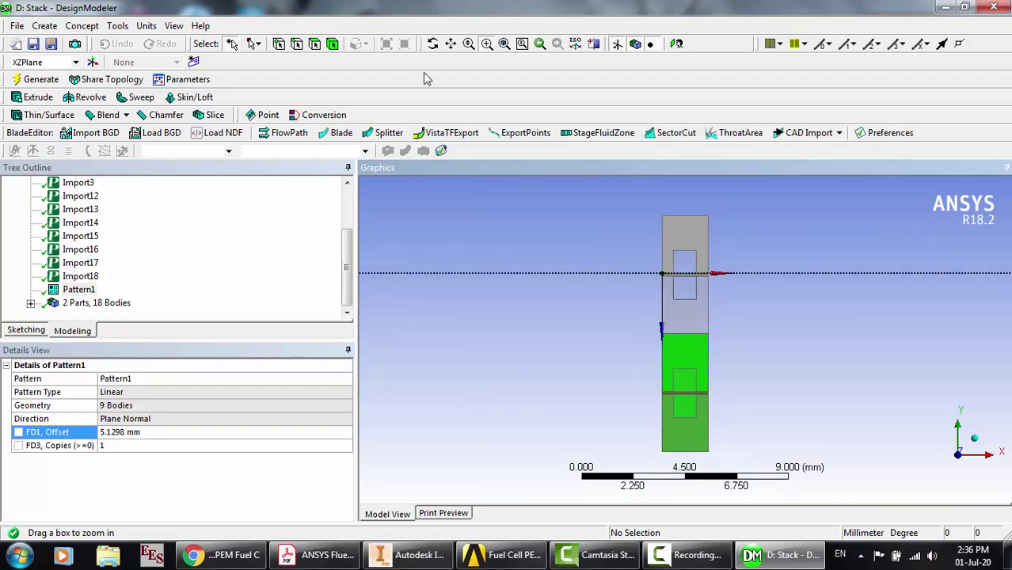
left_click(432, 44)
left_click_drag(647, 320, 607, 324)
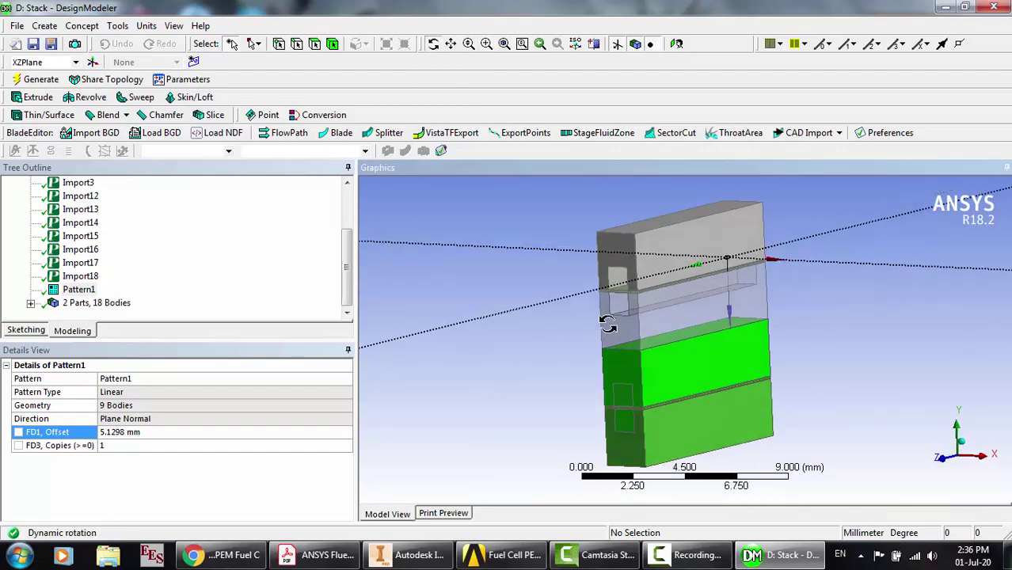
Examine the stack's two multibody parts, the bodies grouped in each, and the details of Part 2
left_click(78, 288)
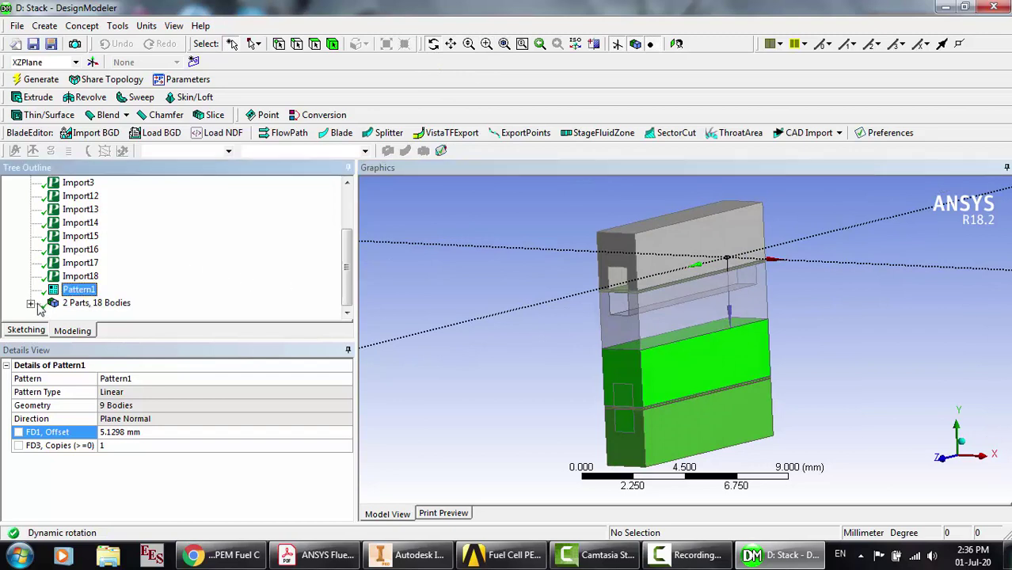
left_click(30, 303)
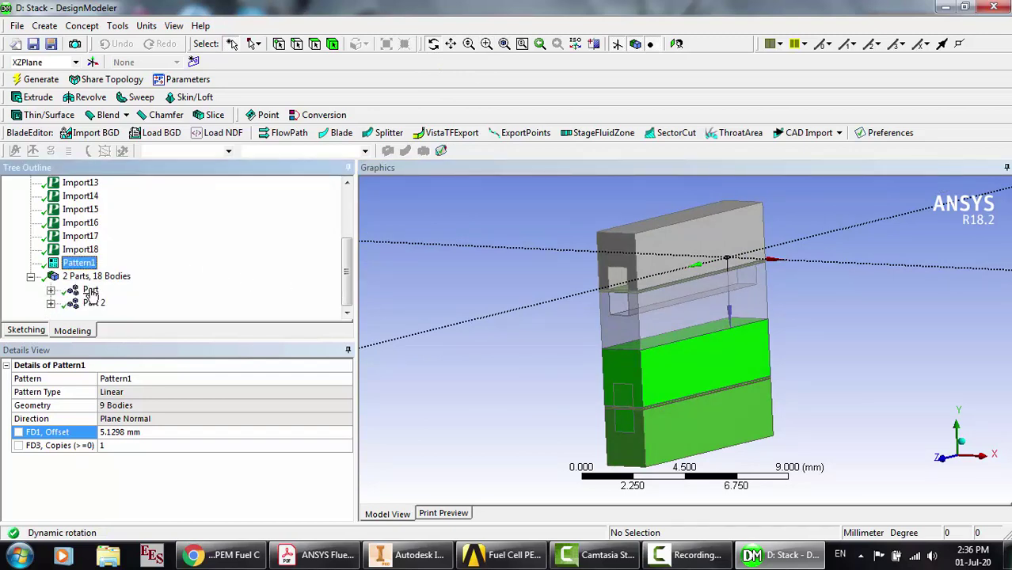
left_click(51, 290)
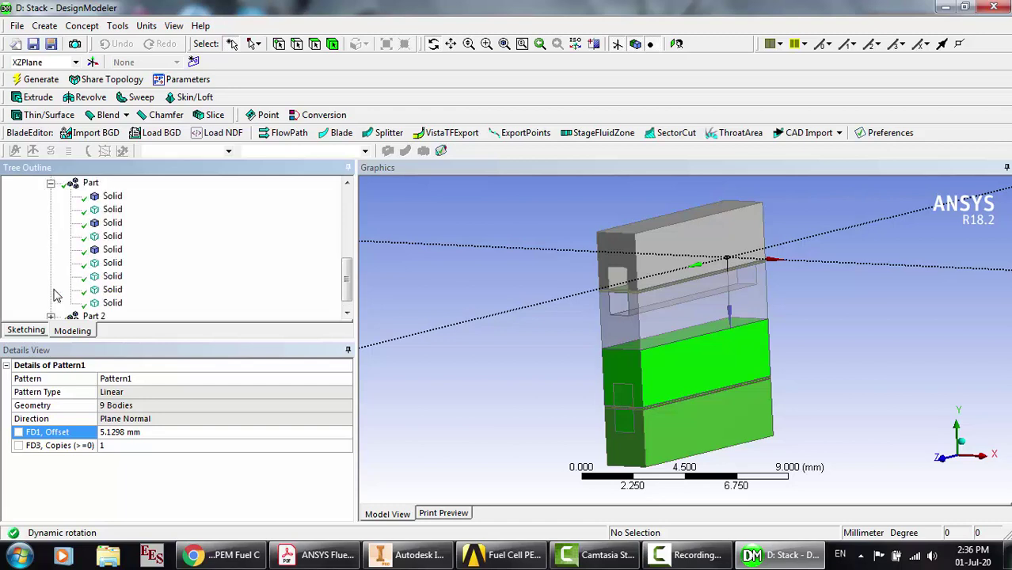
scroll(71, 308, "down", 1)
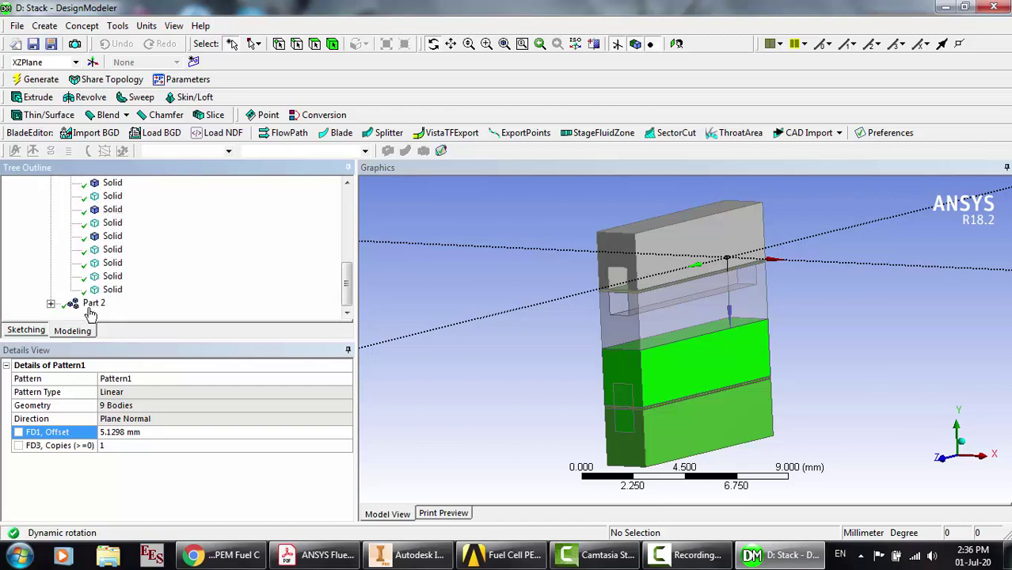
left_click(51, 305)
left_click(111, 198)
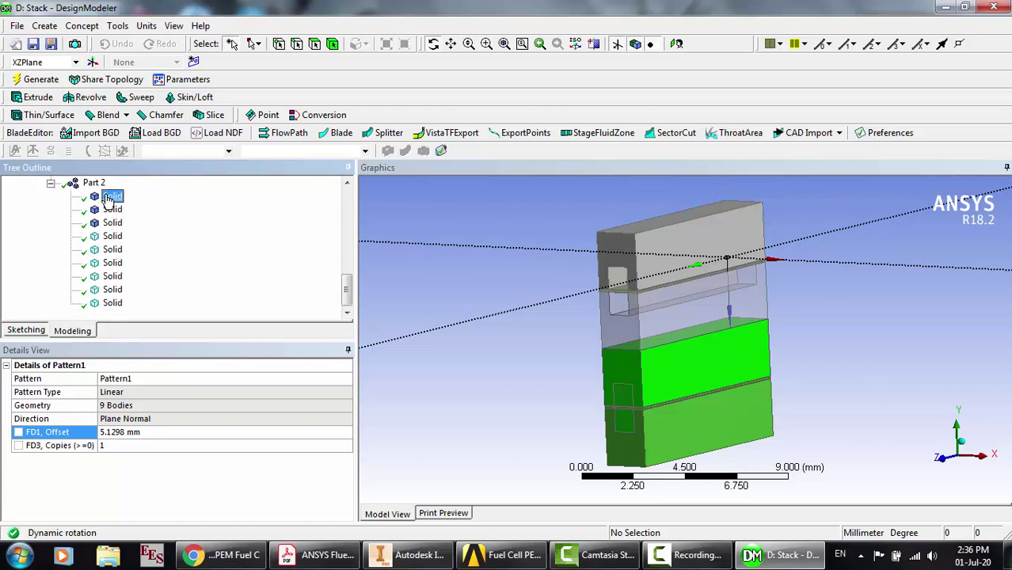
left_click(94, 182)
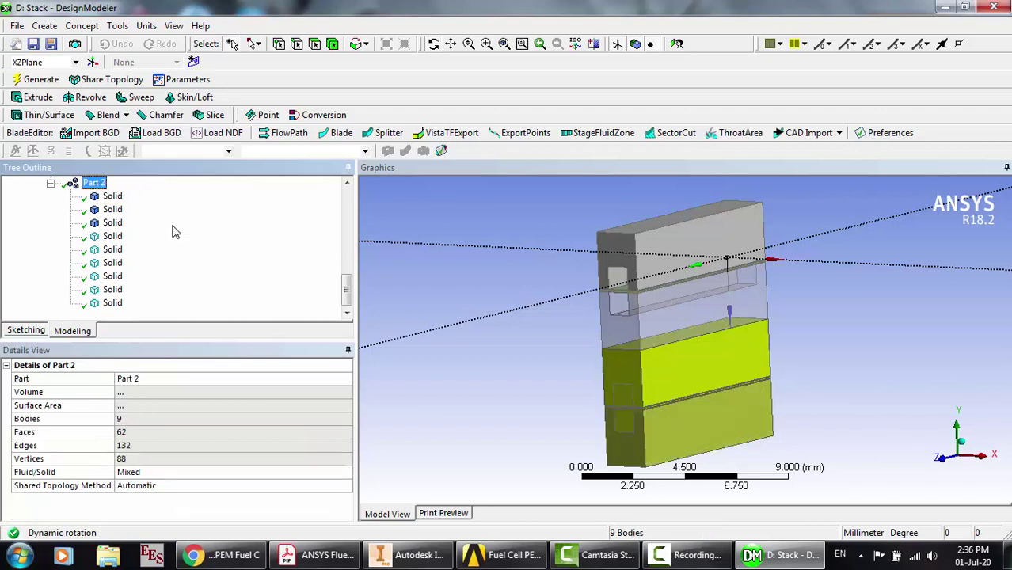
scroll(176, 230, "up", 4)
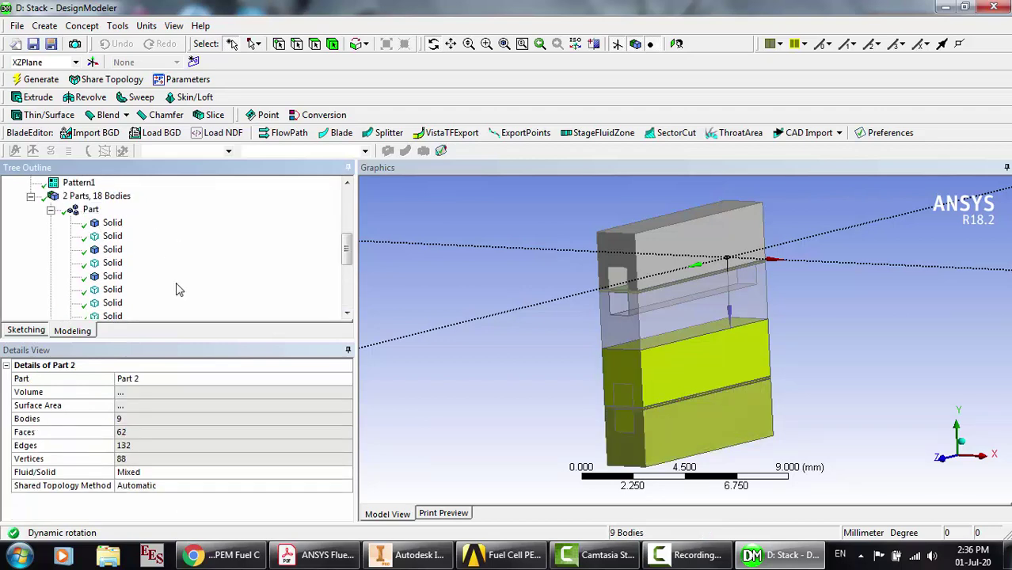
scroll(179, 290, "down", 4)
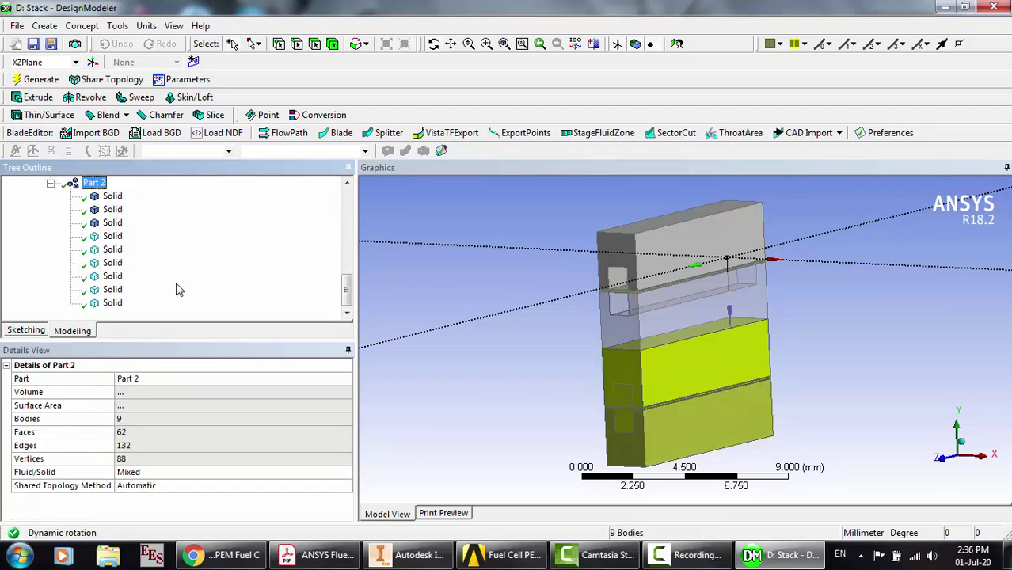
scroll(179, 290, "up", 3)
left_click(51, 303)
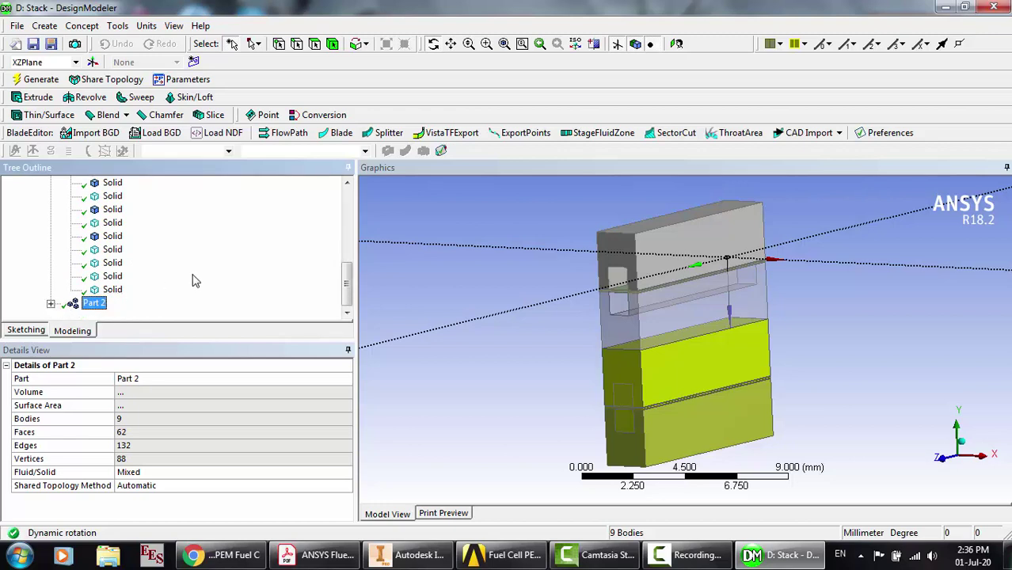
scroll(195, 280, "up", 3)
left_click(50, 289)
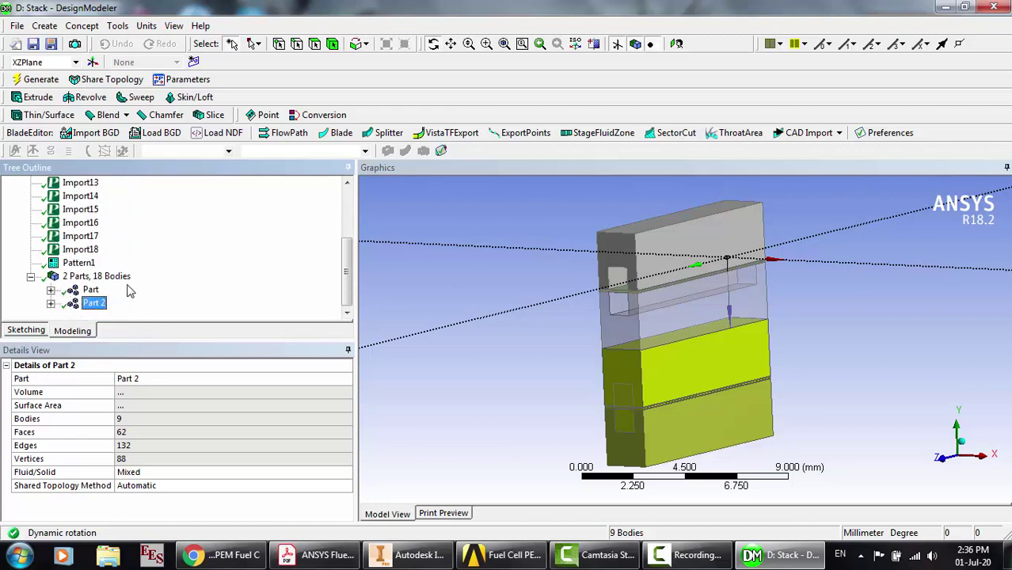
left_click(51, 303)
Examine the solids of Part 2 one by one, checking each body's location and fluid or solid type
left_click(112, 276)
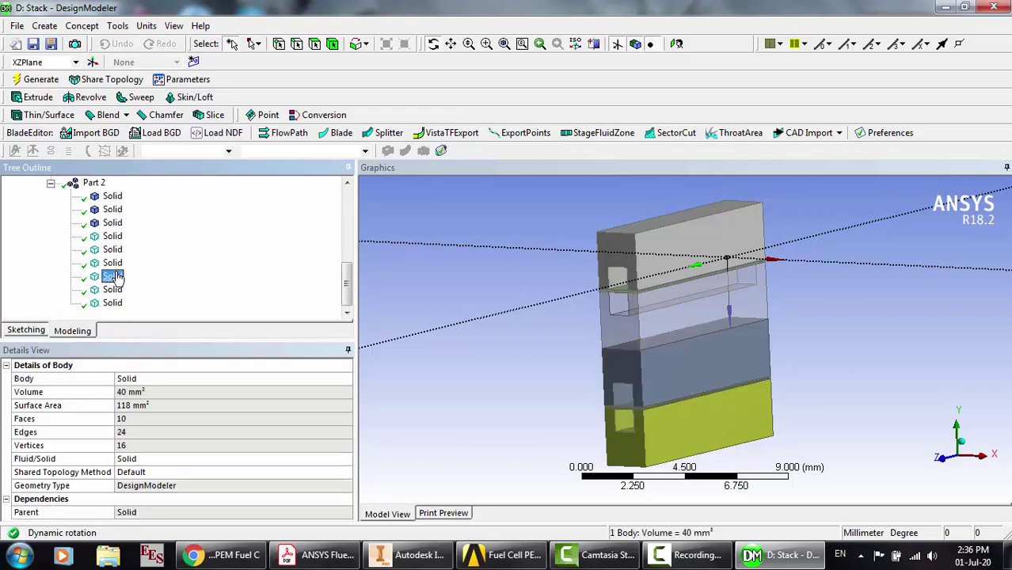
key("Down")
key("Down")
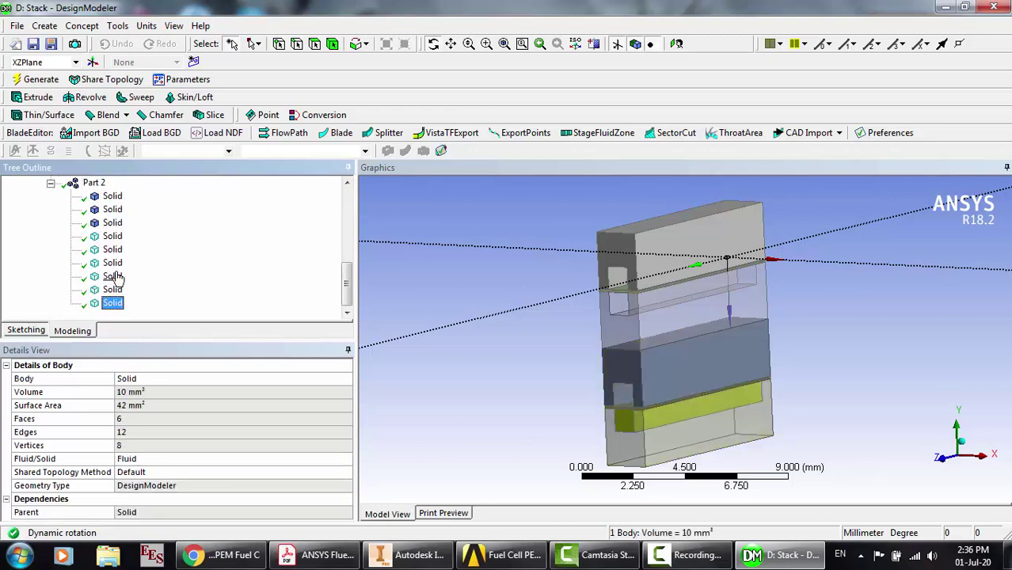
key("Up")
key("Up")
key("Up")
key("Up")
key("Up")
key("Up")
key("Up")
key("Up")
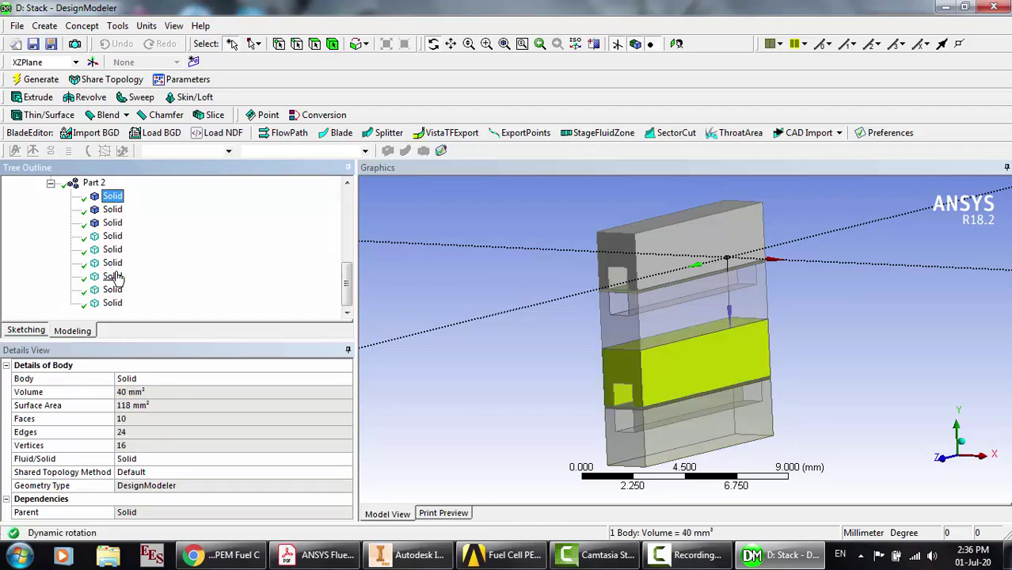
Close the geometry editor and open the Stack system's mesh, declining to read the upstream data
left_click(995, 8)
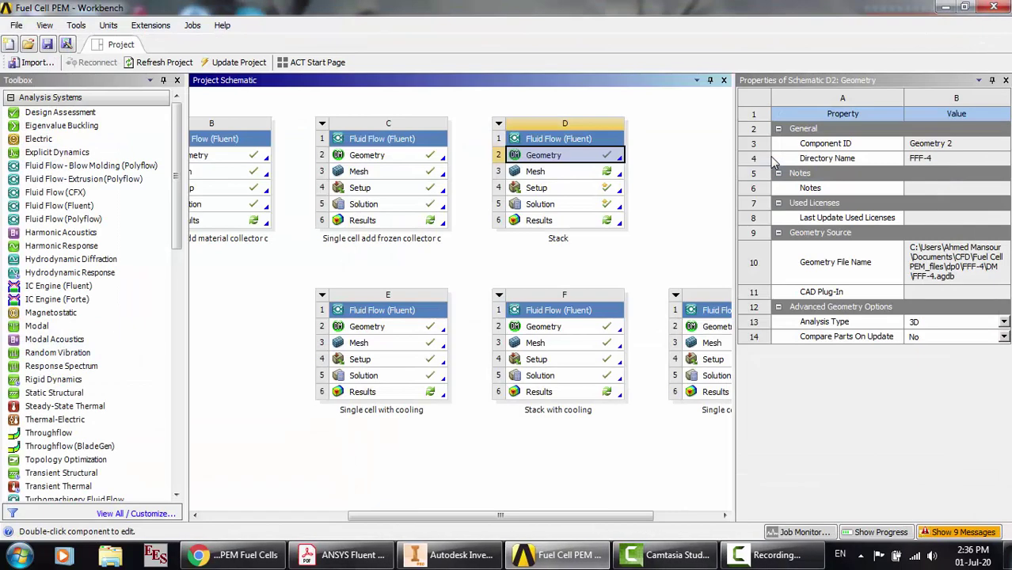
double_click(566, 179)
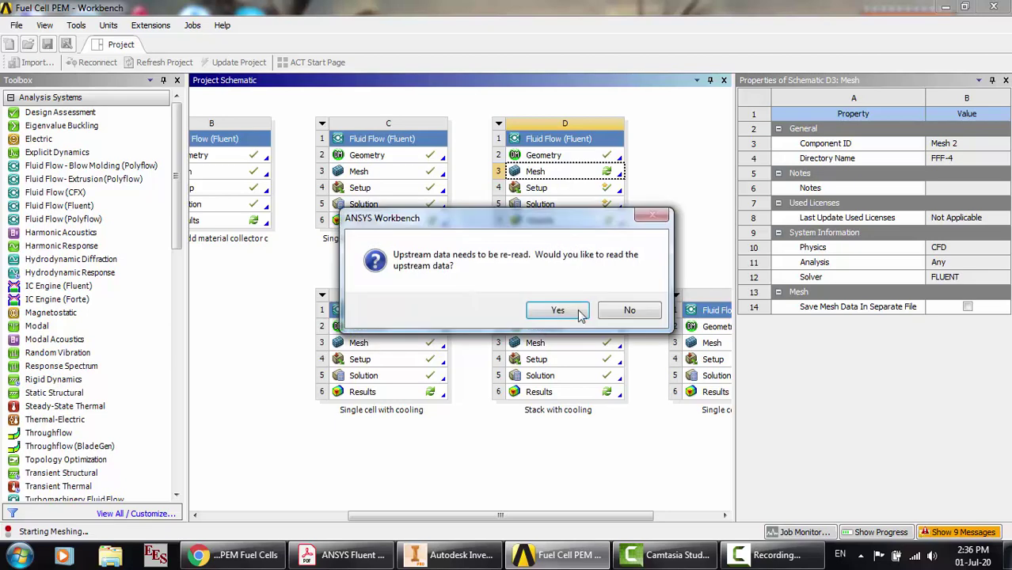
left_click(638, 311)
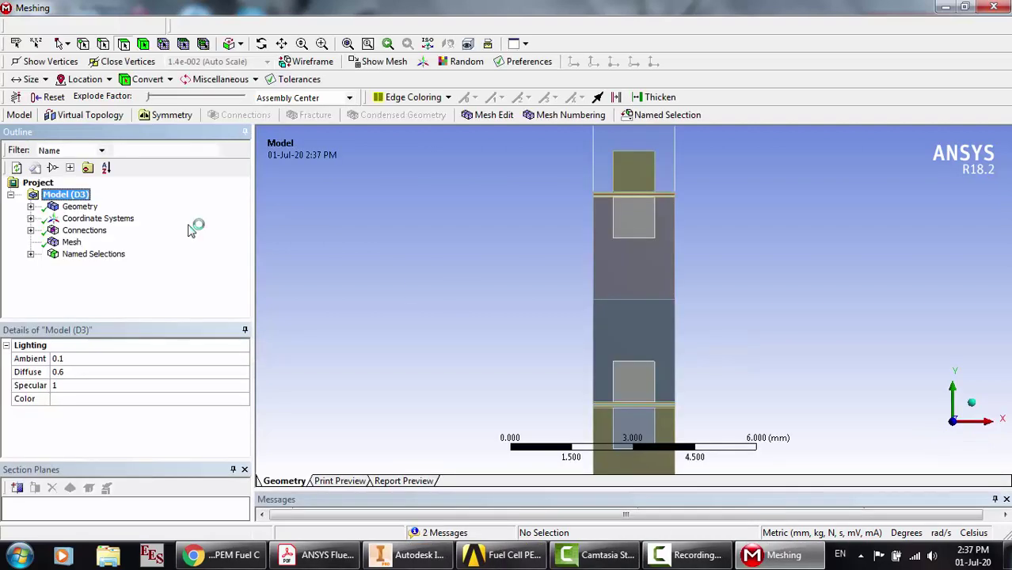
Examine the bodies of the first part in the mesh model's geometry one by one
left_click(30, 206)
left_click(51, 218)
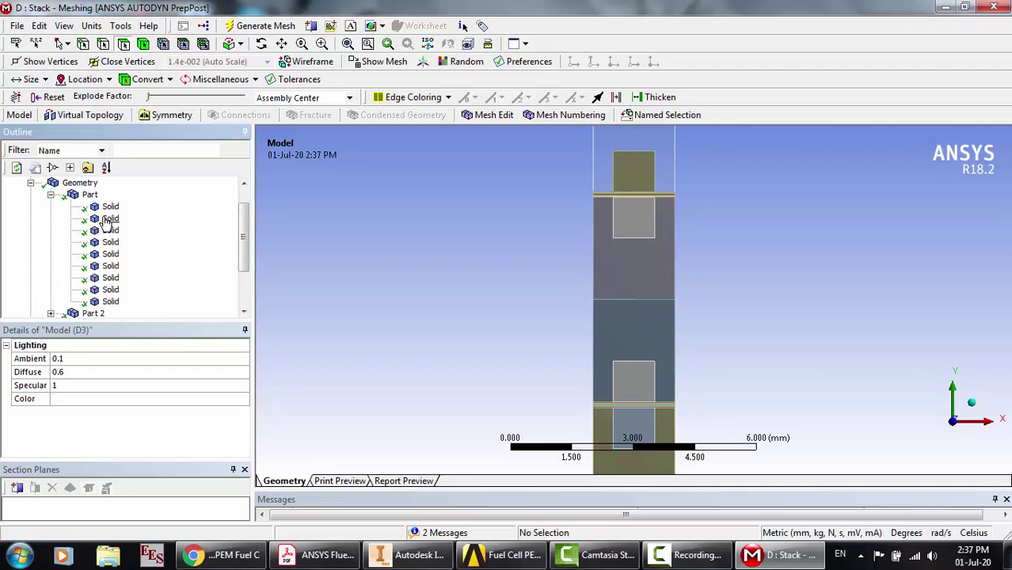
left_click(109, 207)
left_click(111, 218)
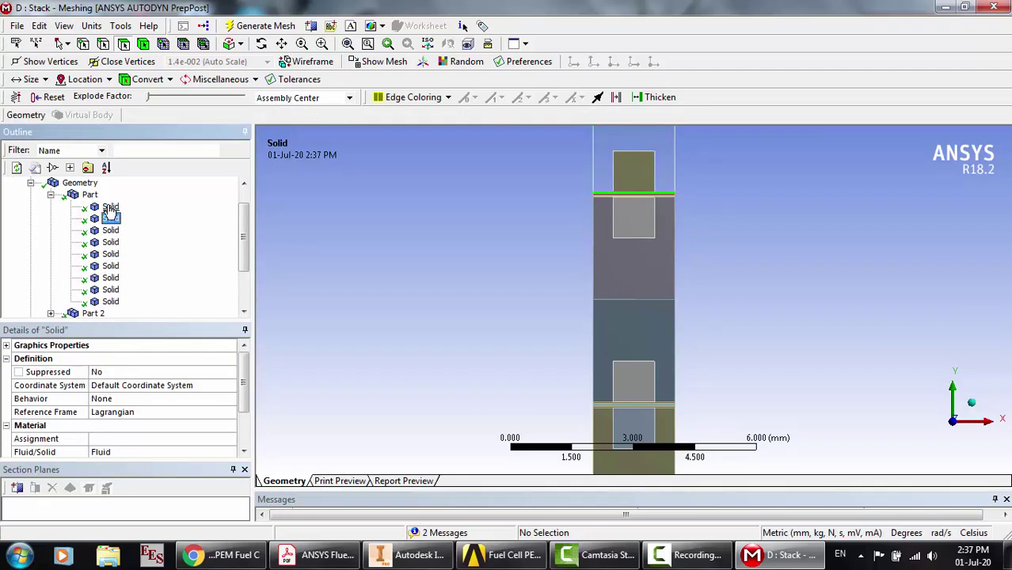
key("Down")
key("Down")
key("Down")
key("Down")
key("Down")
key("Down")
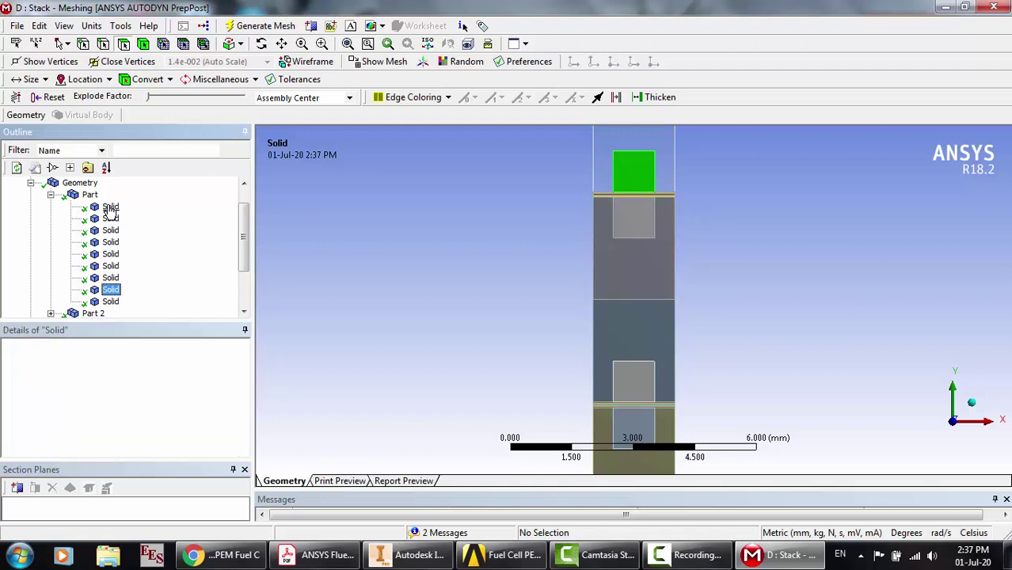
key("Down")
key("Down")
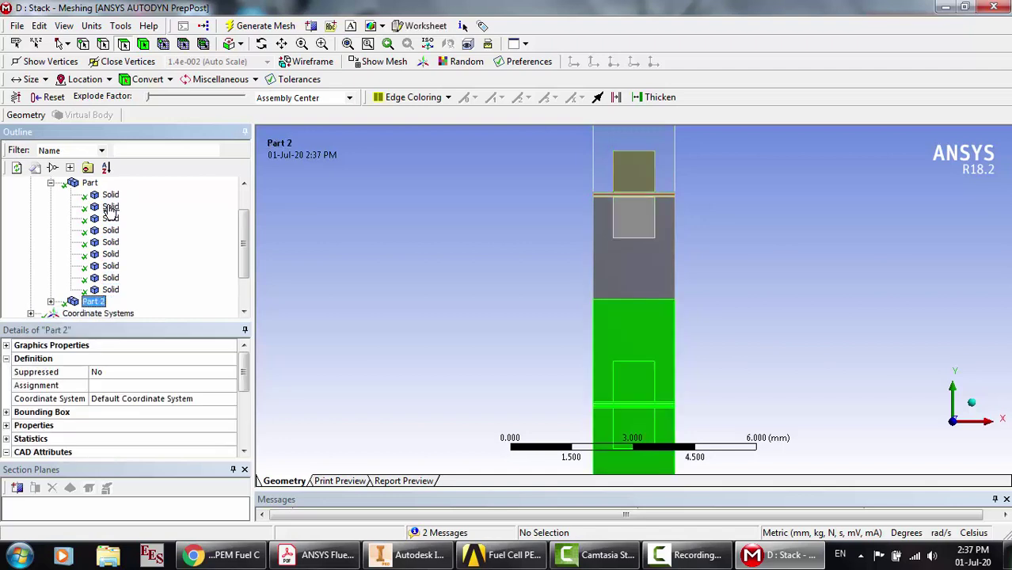
Examine each body of Part 2 in the mesh model, then collapse both parts in the outline
left_click(50, 301)
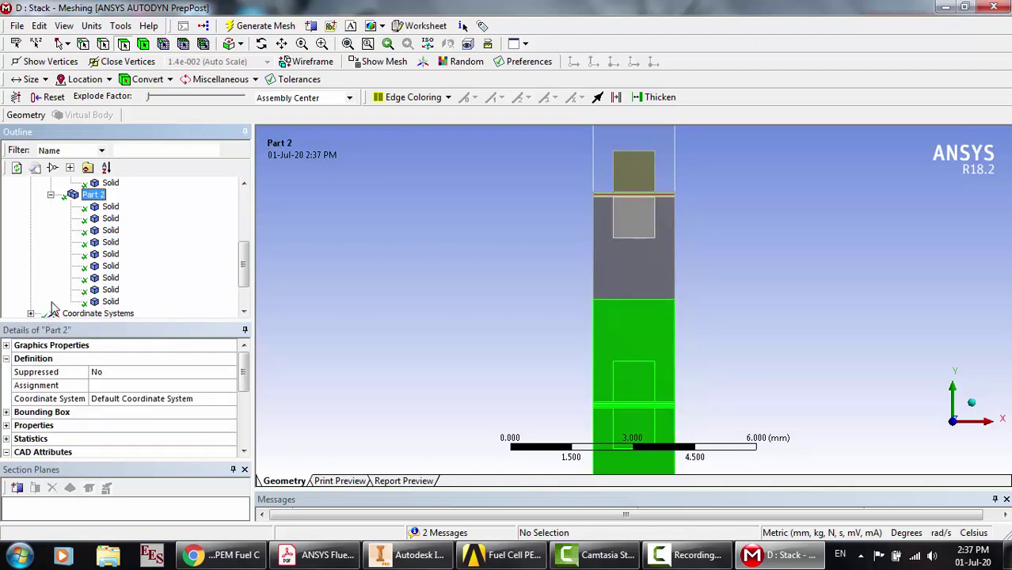
left_click(116, 208)
key("Down")
key("Down")
key("Down")
key("Down")
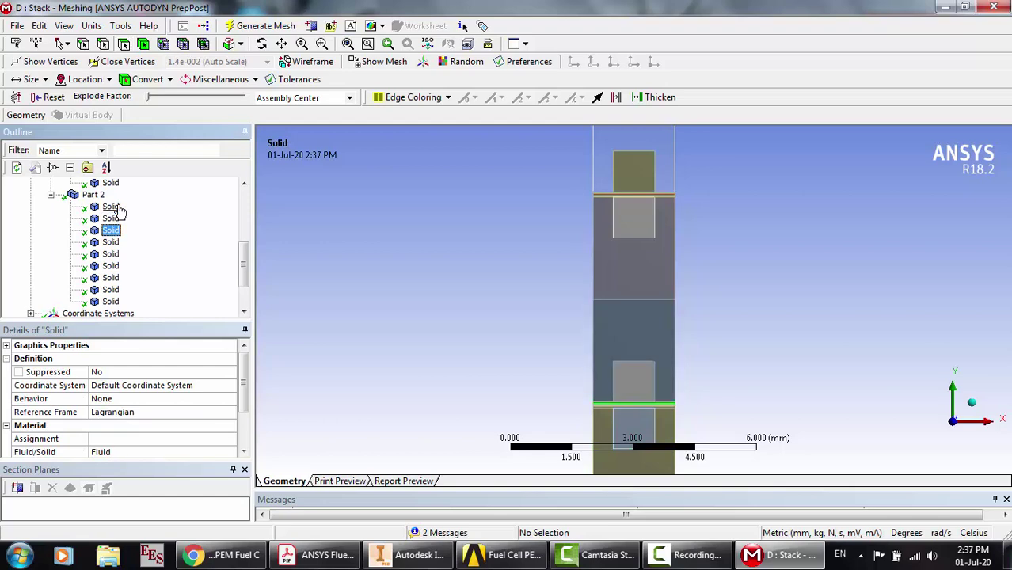
key("Down")
key("Down")
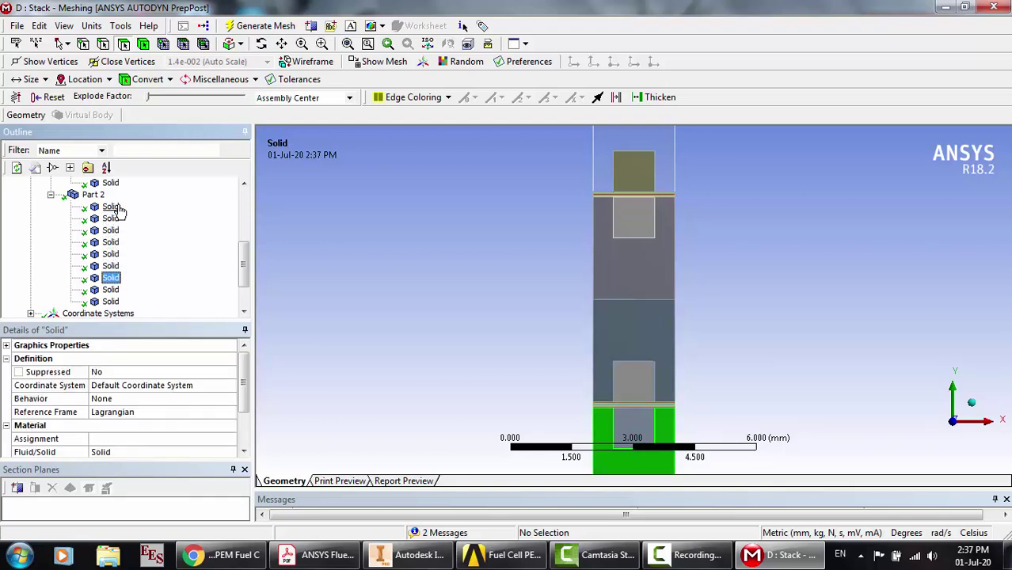
key("Down")
key("Down")
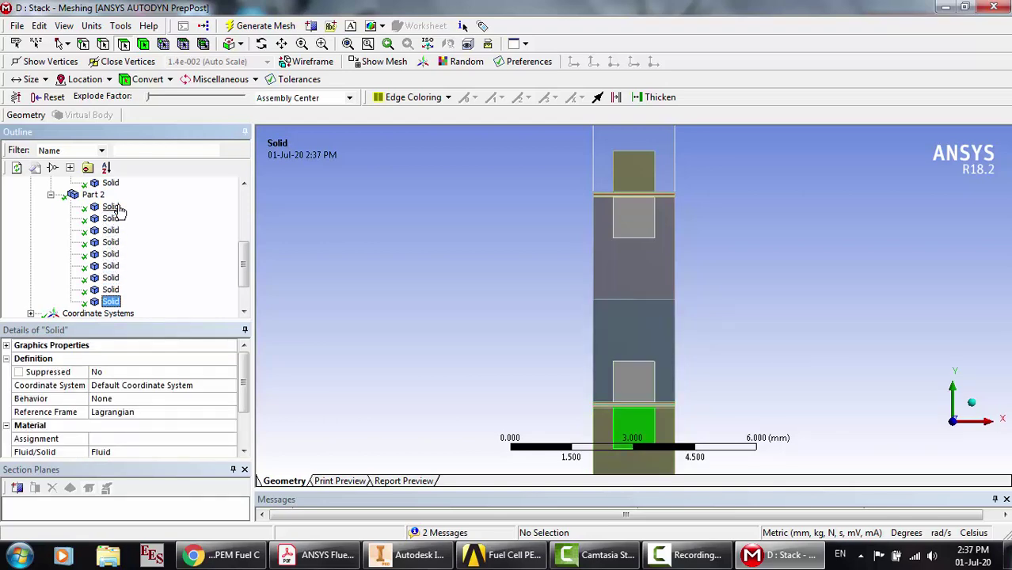
left_click(51, 194)
scroll(164, 239, "up", 3)
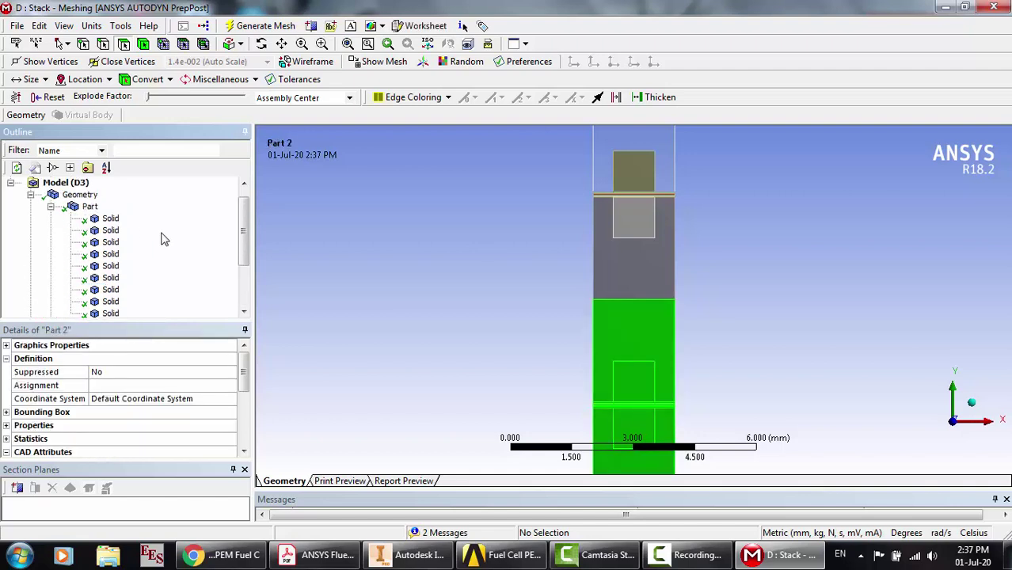
left_click(51, 206)
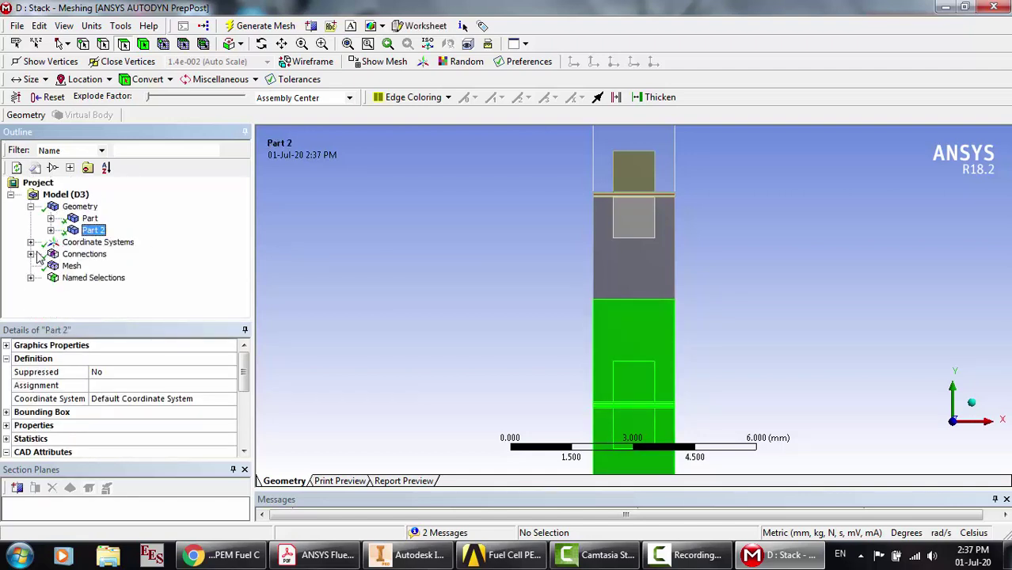
Display the stack's mesh and check the contacts group under Connections
left_click(73, 254)
left_click(71, 267)
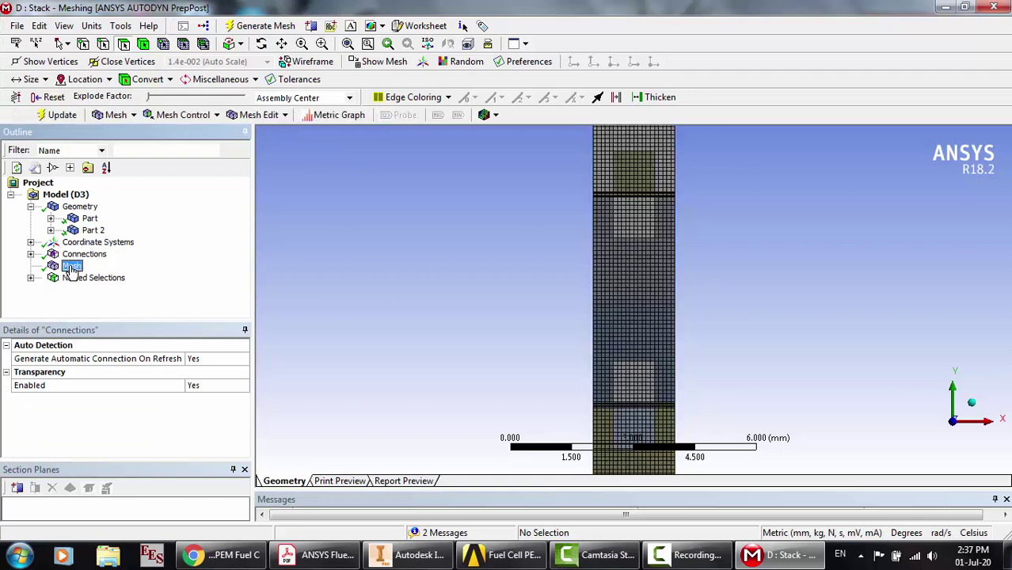
left_click(30, 254)
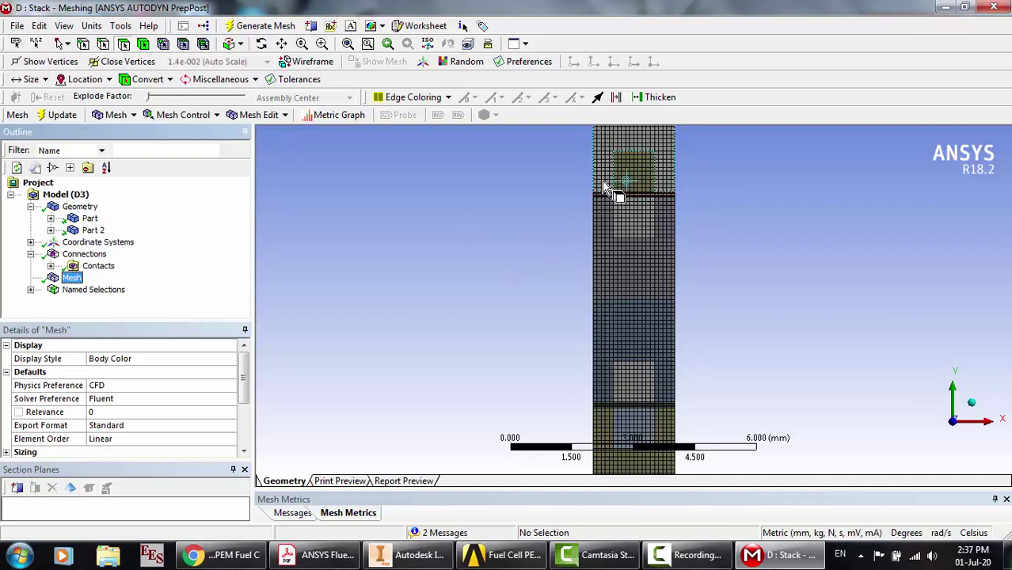
left_click(30, 254)
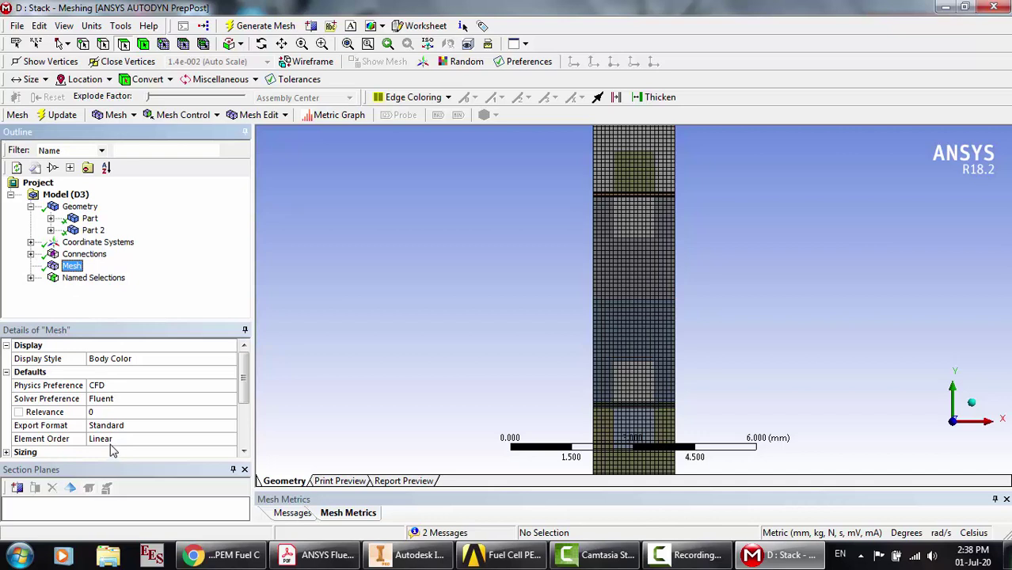
Examine the mesh's sizing settings, in particular the maximum face size
left_click(8, 452)
scroll(181, 448, "down", 3)
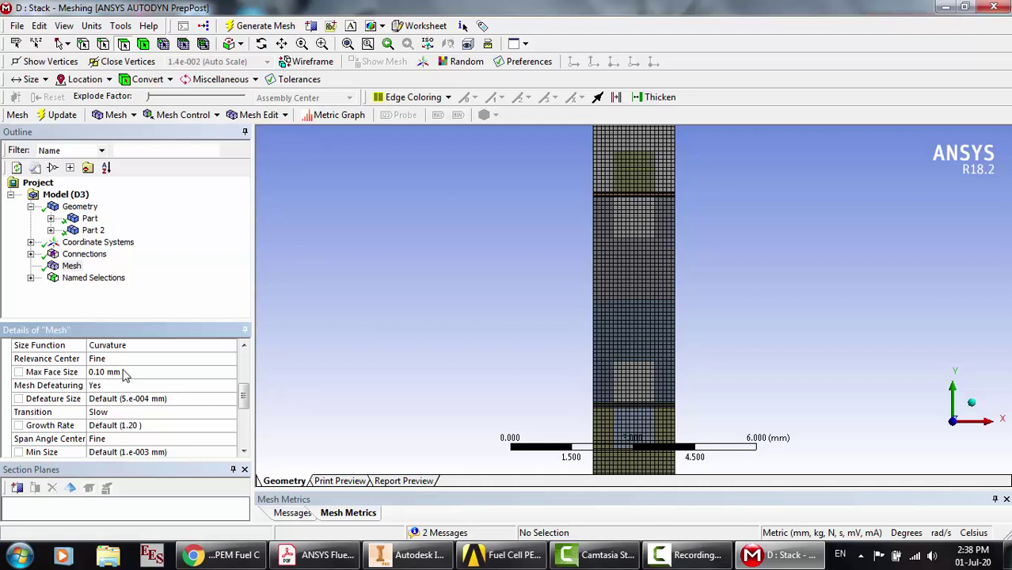
left_click(125, 372)
left_click(155, 295)
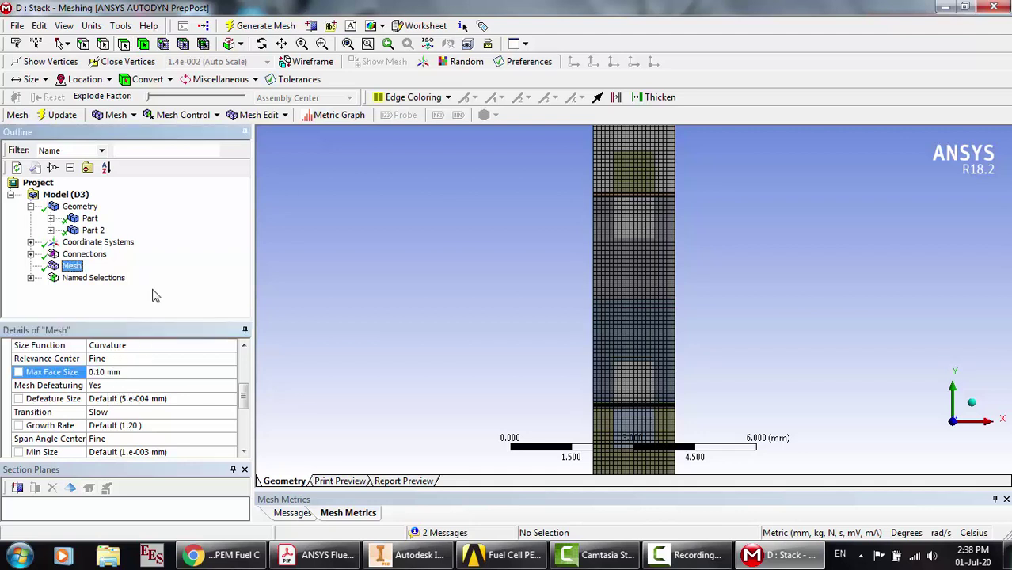
Expand the named selections and examine the first cell's body selections one by one, from Channel_a through Channel_c
left_click(31, 277)
left_click(113, 196)
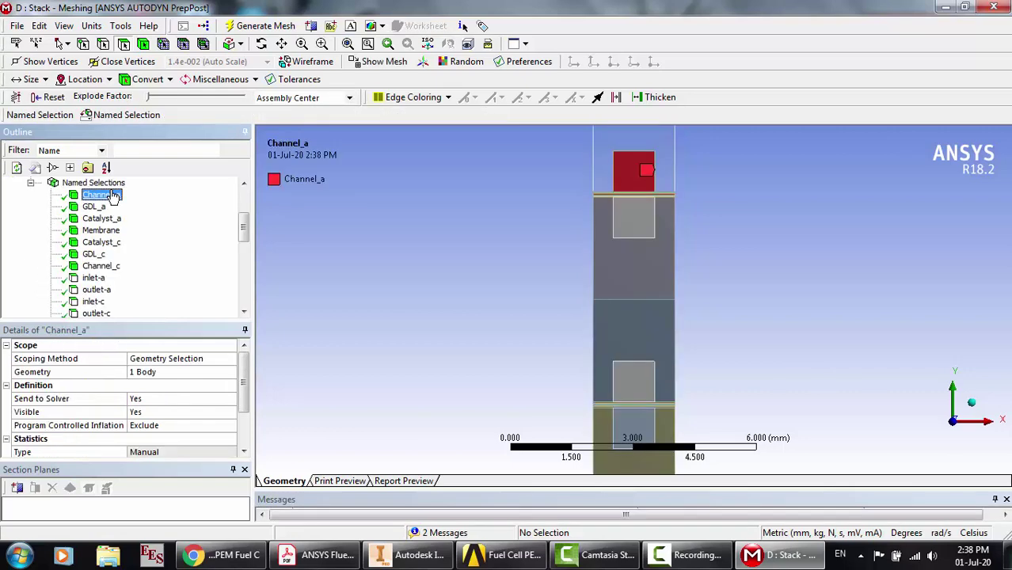
key("Down")
key("Down")
key("Down")
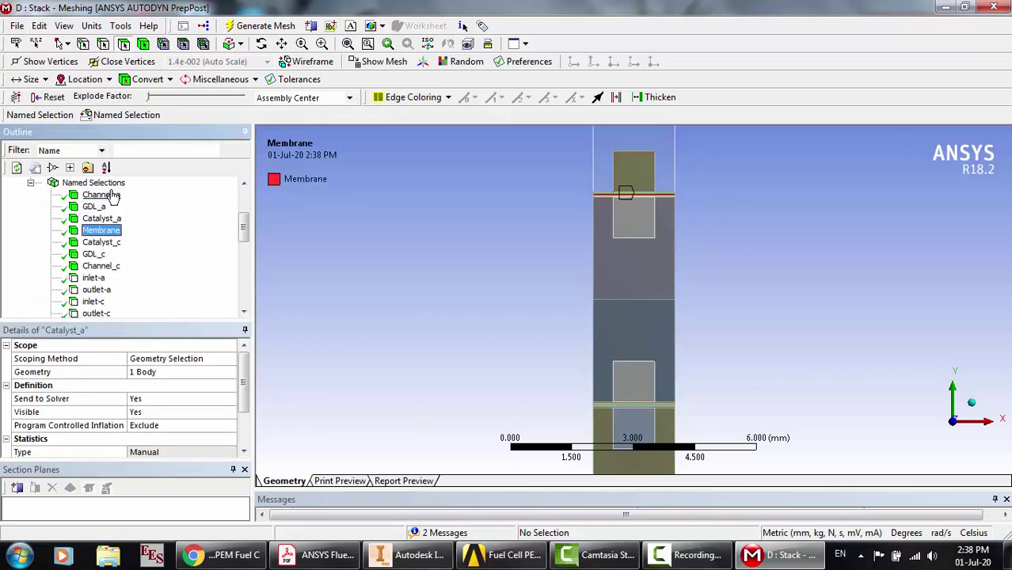
key("Down")
key("Down")
key("Down")
Examine the first cell's inlet, outlet, current collector and porous-jump named selections one by one
key("Down")
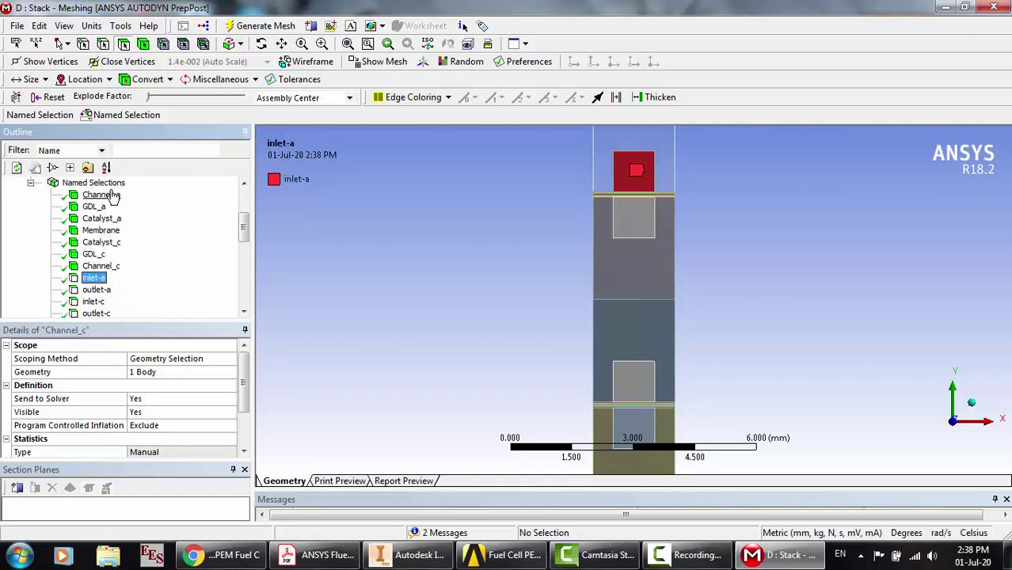
key("Down")
key("Down")
key("Down")
key("Down")
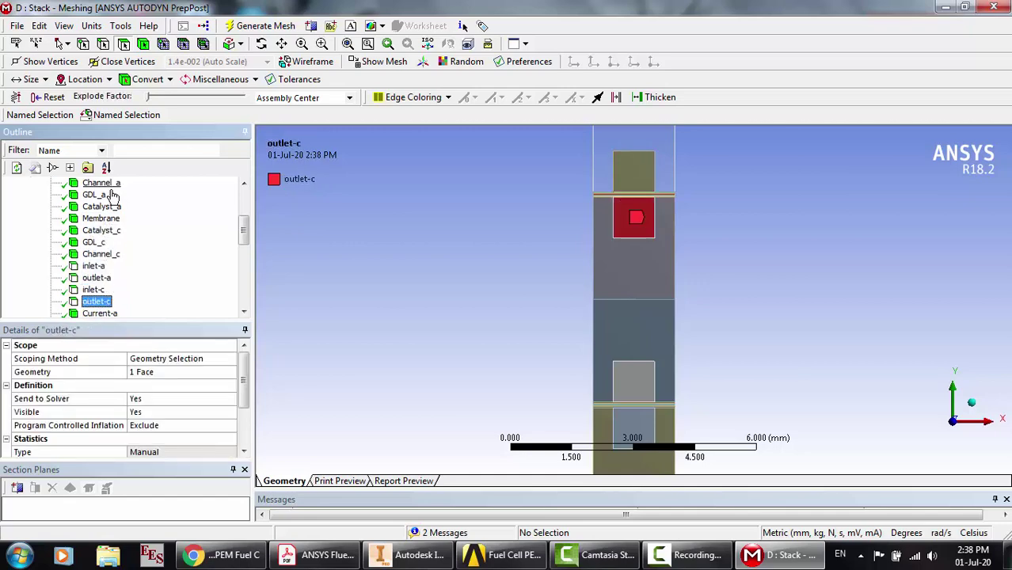
key("Down")
key("Down")
key("Down")
Examine the second cell's body named selections, from Channel_a2 through Current_c2
key("Down")
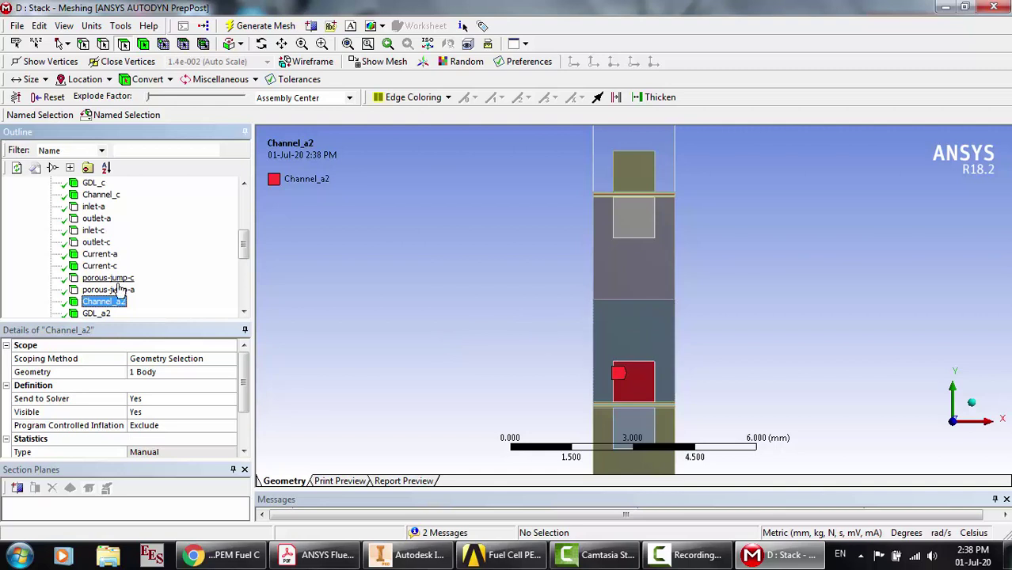
key("Down")
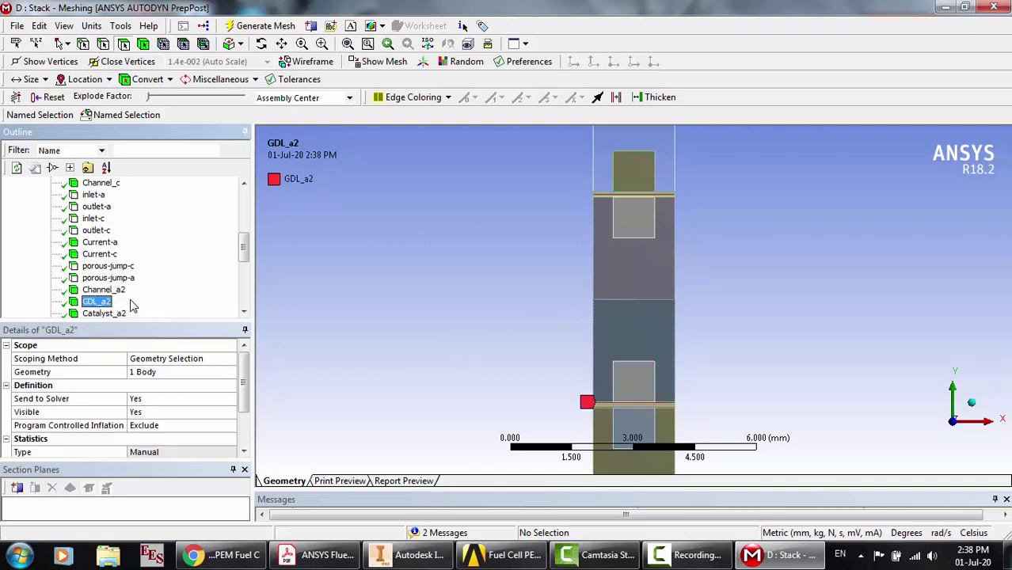
scroll(127, 302, "down", 1)
left_click(97, 290)
left_click(105, 302)
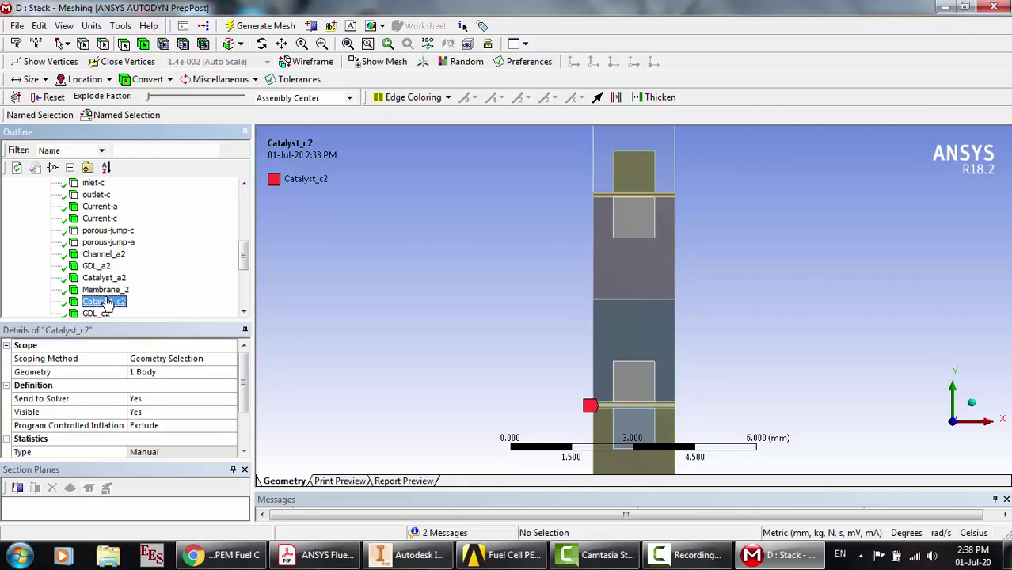
scroll(104, 303, "down", 2)
key("Down")
key("Down")
key("Down")
key("Down")
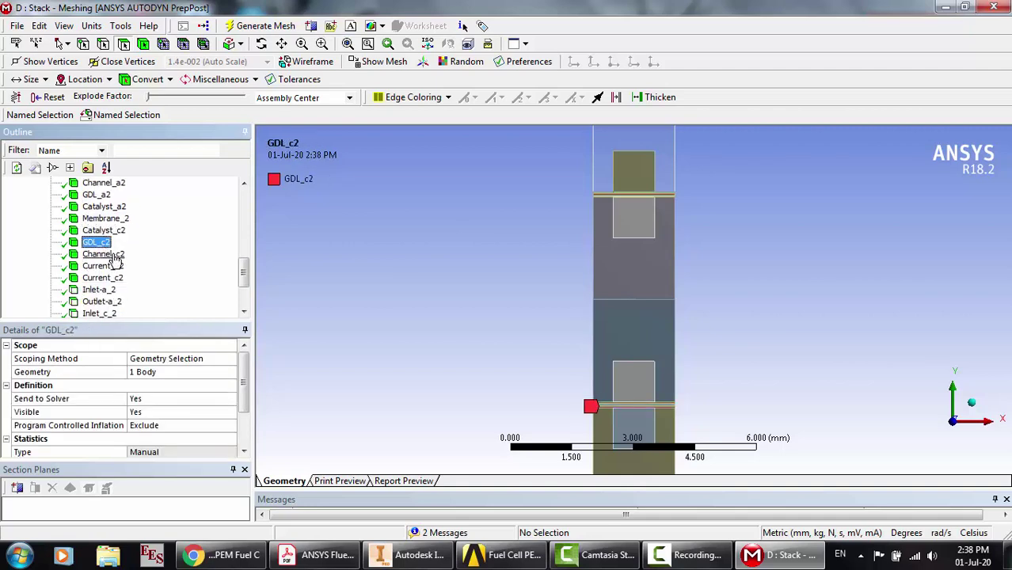
Examine the second cell's anode and cathode inlet and outlet named selections on the stack's end faces
key("Down")
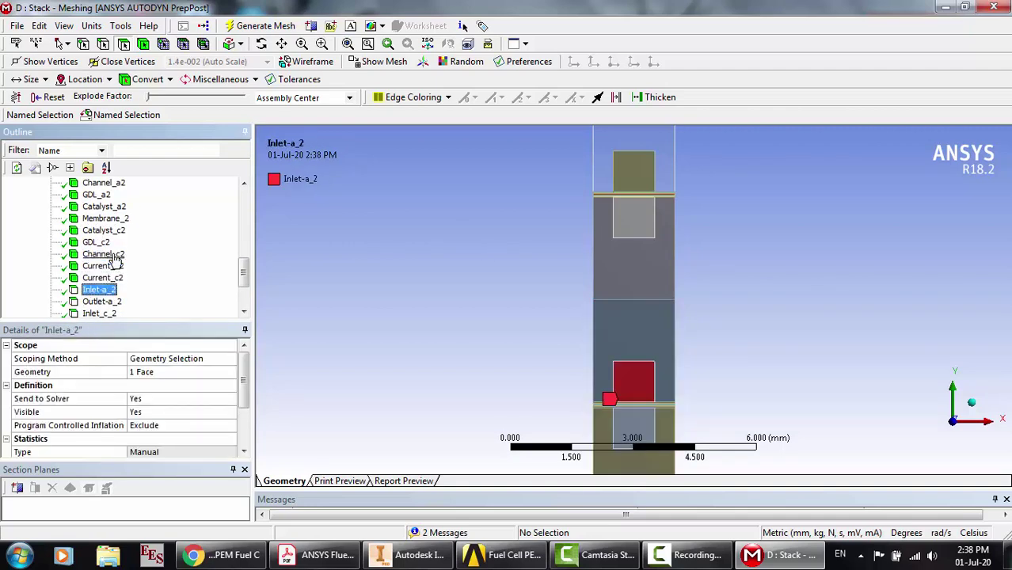
key("Down")
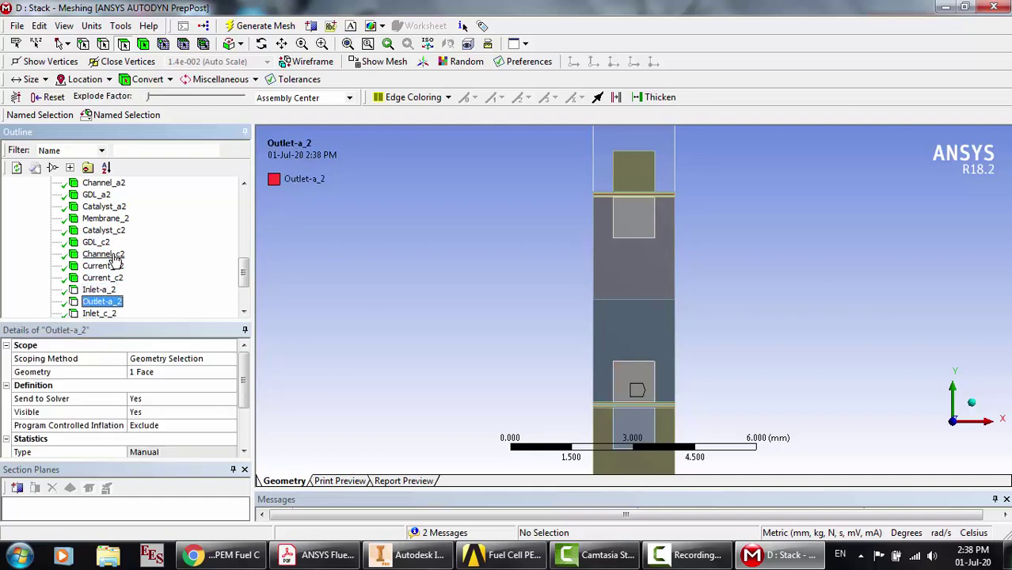
left_click(261, 44)
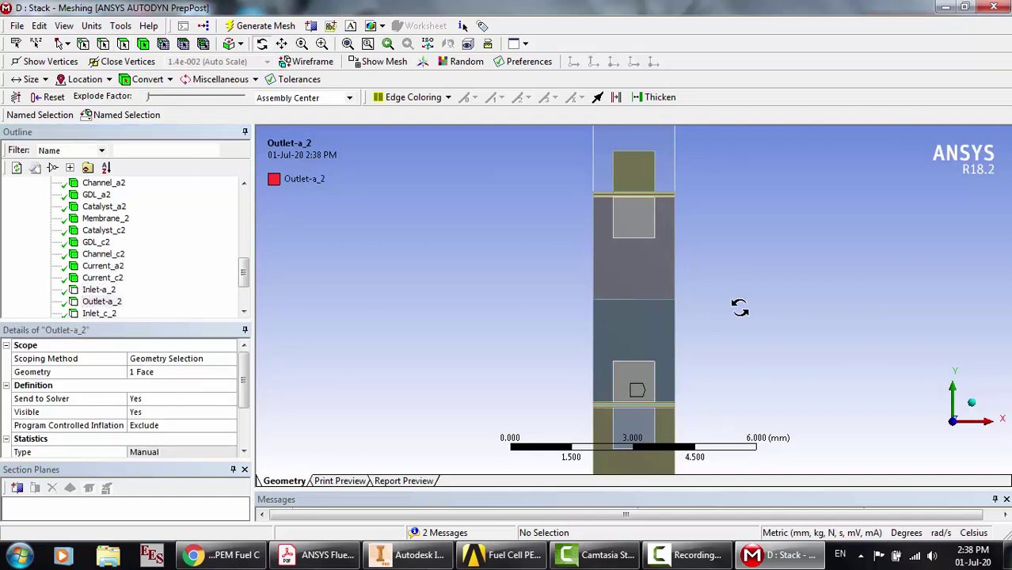
left_click_drag(738, 306, 651, 330)
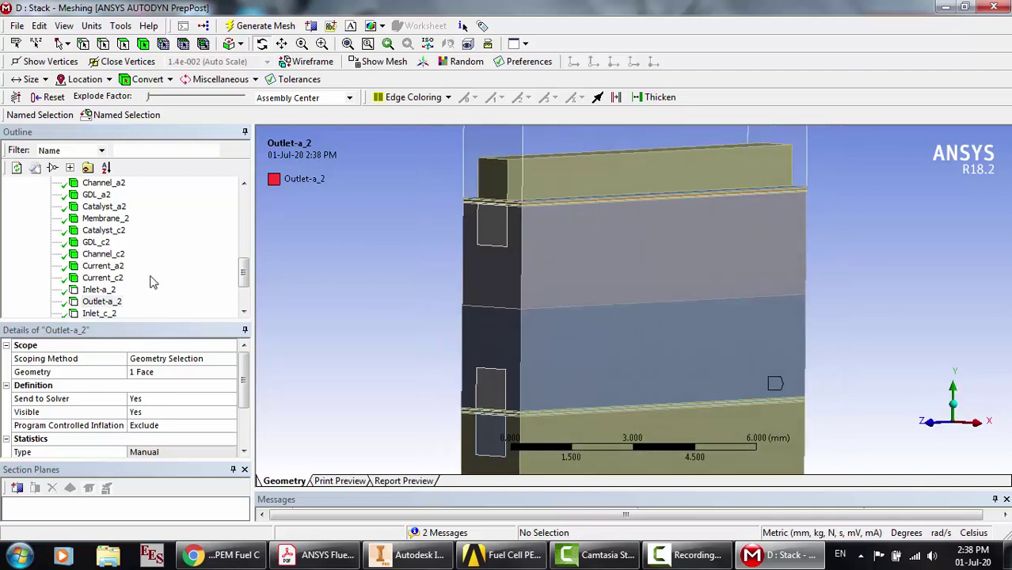
left_click(151, 299)
scroll(150, 285, "down", 1)
left_click(101, 280)
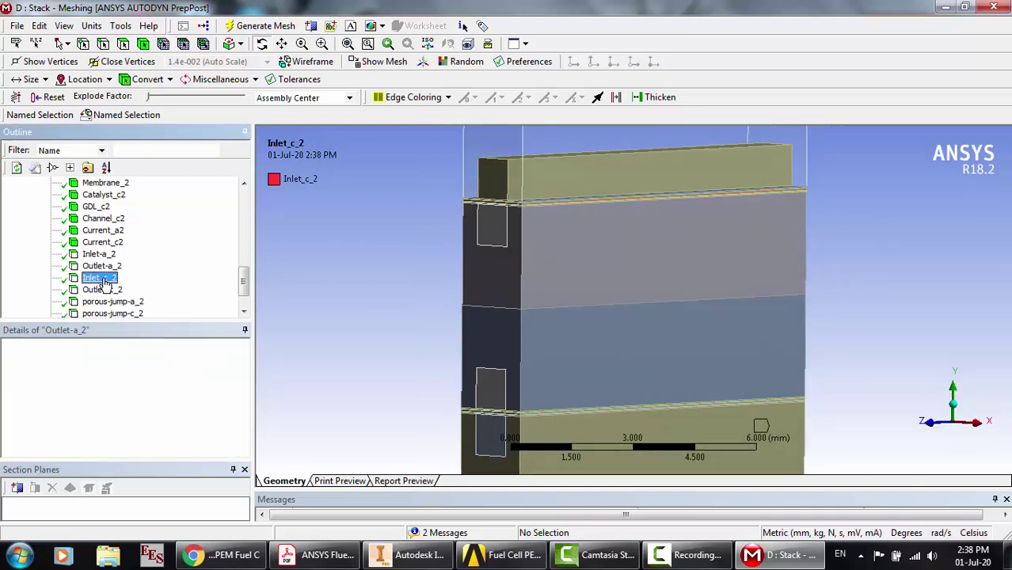
left_click(105, 290)
scroll(111, 287, "down", 1)
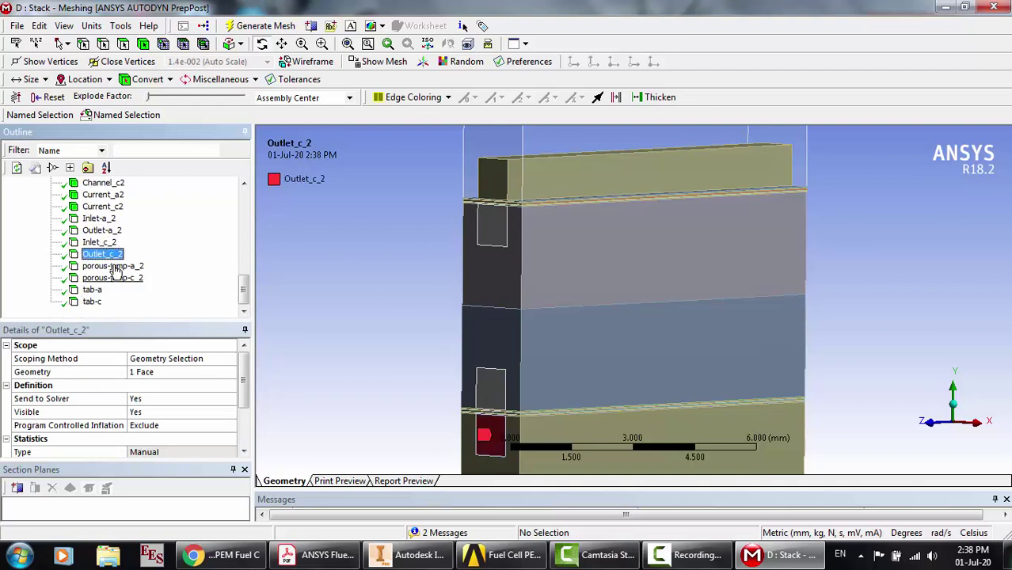
Examine the tab-a and tab-c named selections on the stack's upper and lower outer faces
left_click(93, 290)
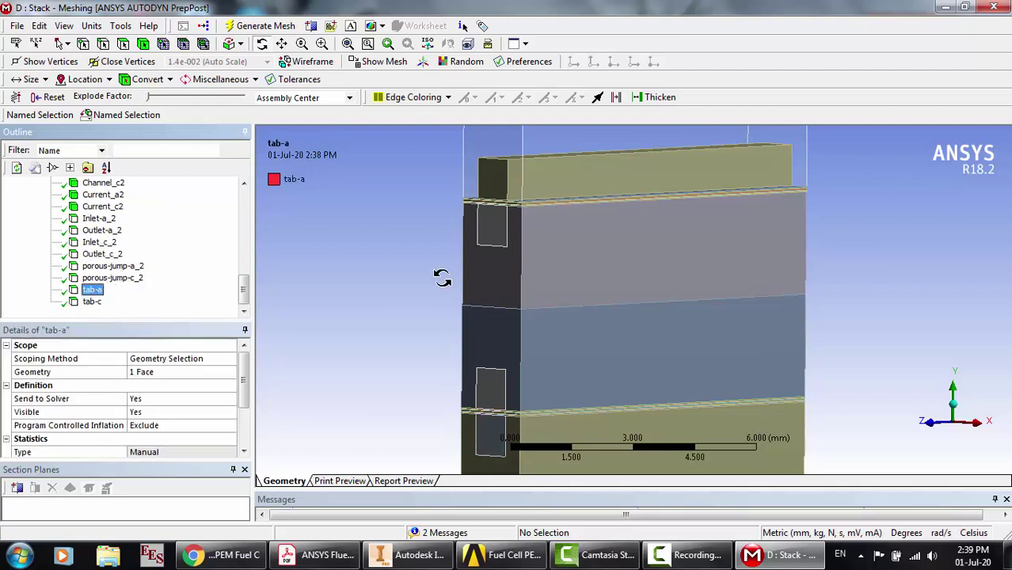
middle_click_drag(442, 278, 445, 303)
scroll(554, 246, "down", 3)
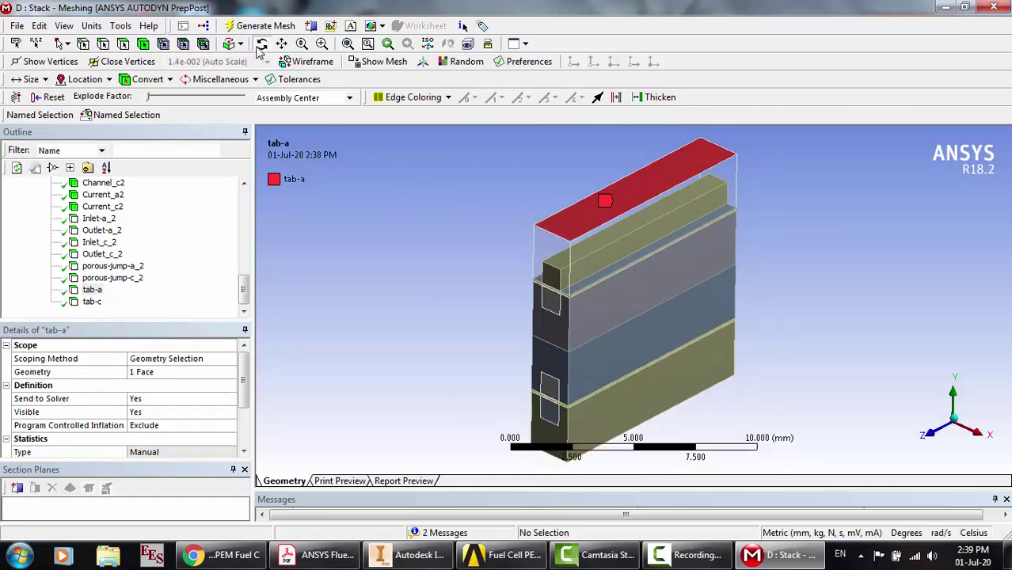
middle_click_drag(581, 311, 549, 235)
left_click(92, 302)
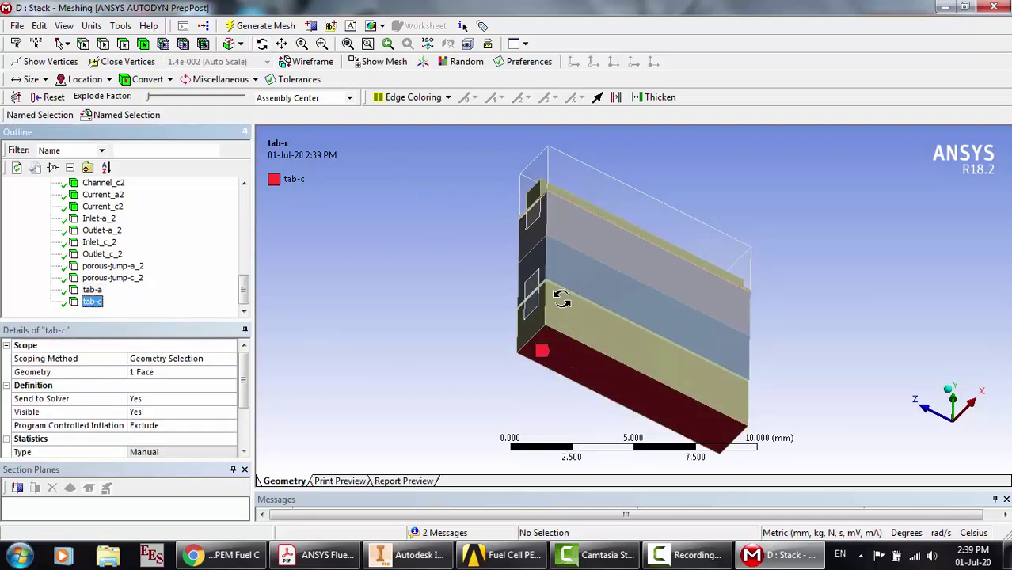
mouse_move(560, 293)
middle_mouse_down()
mouse_move(590, 338)
mouse_move(568, 299)
middle_mouse_up()
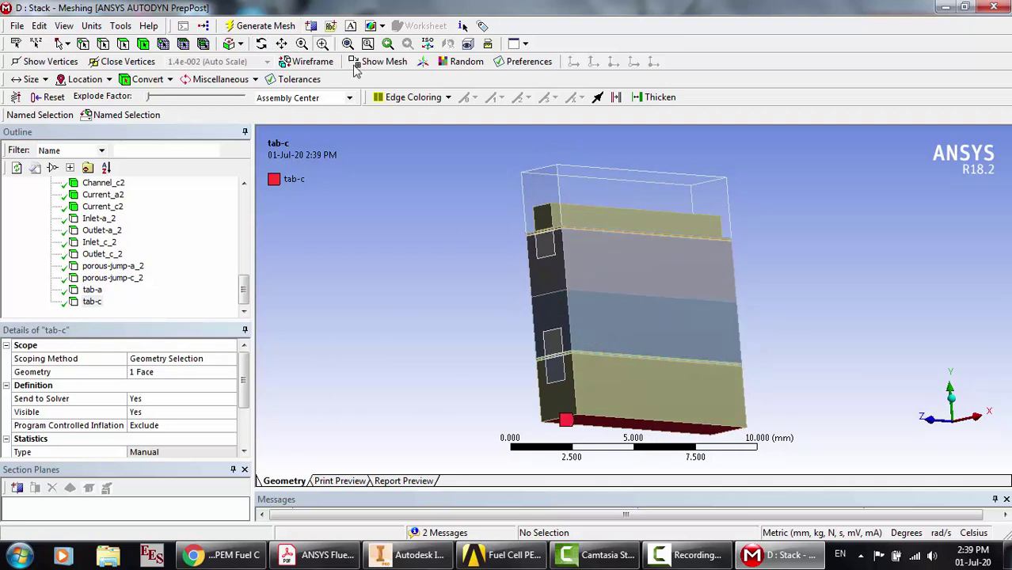
View the stack from above and below, comparing the positions of the tab-a and tab-c faces again
left_click(302, 44)
left_click(261, 44)
left_click_drag(558, 270, 554, 284)
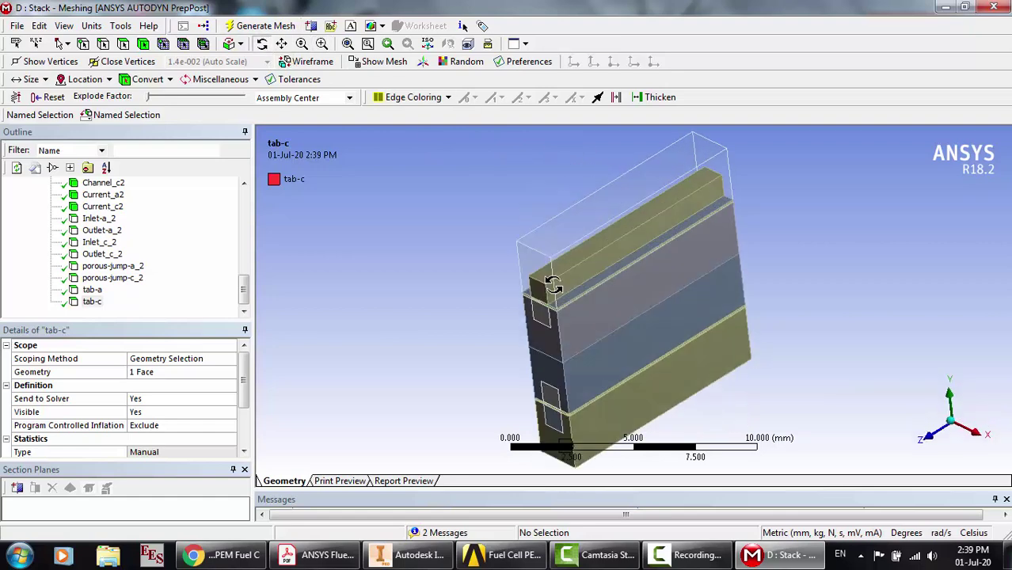
left_click_drag(639, 360, 592, 306)
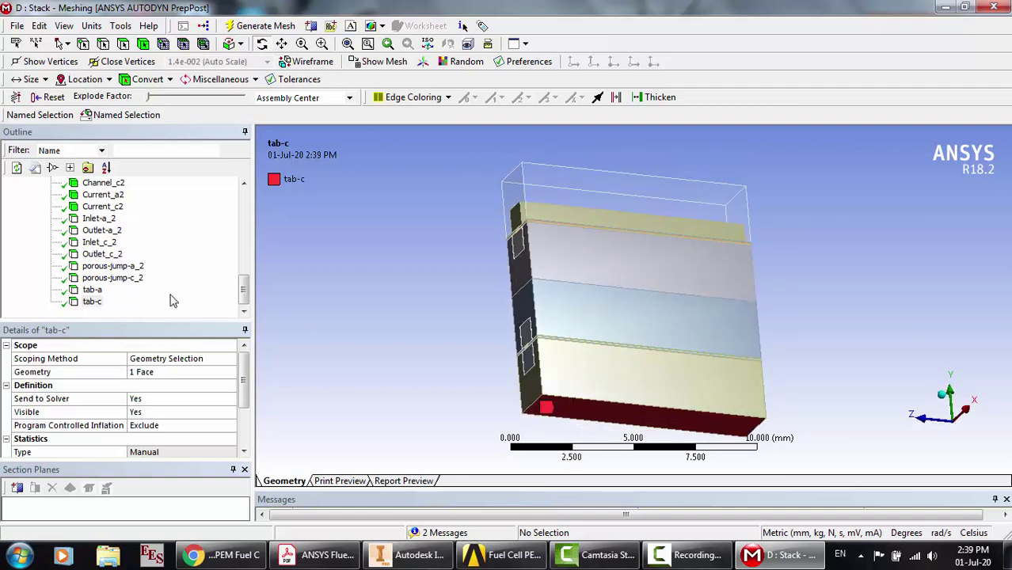
left_click(93, 291)
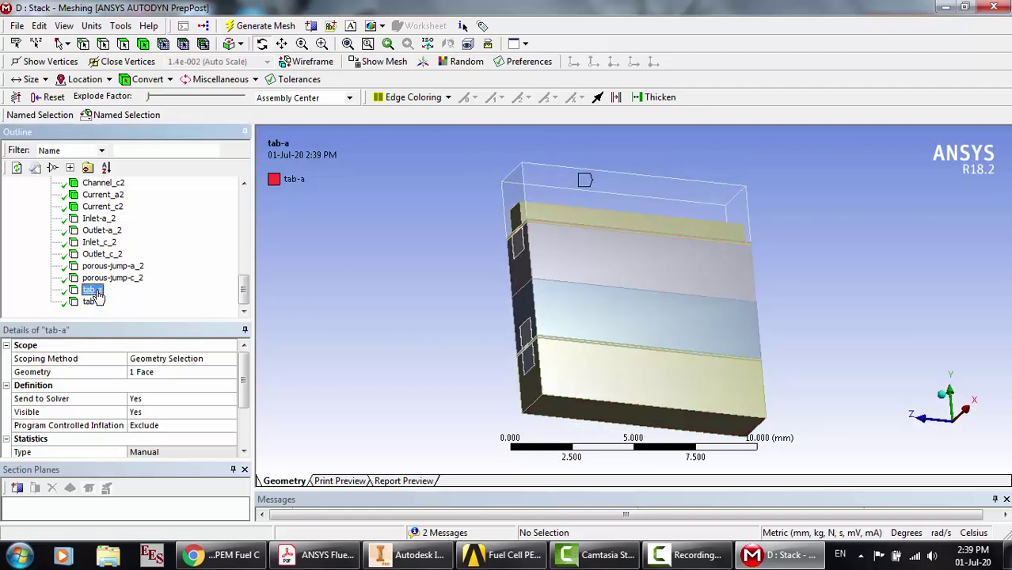
left_click(94, 301)
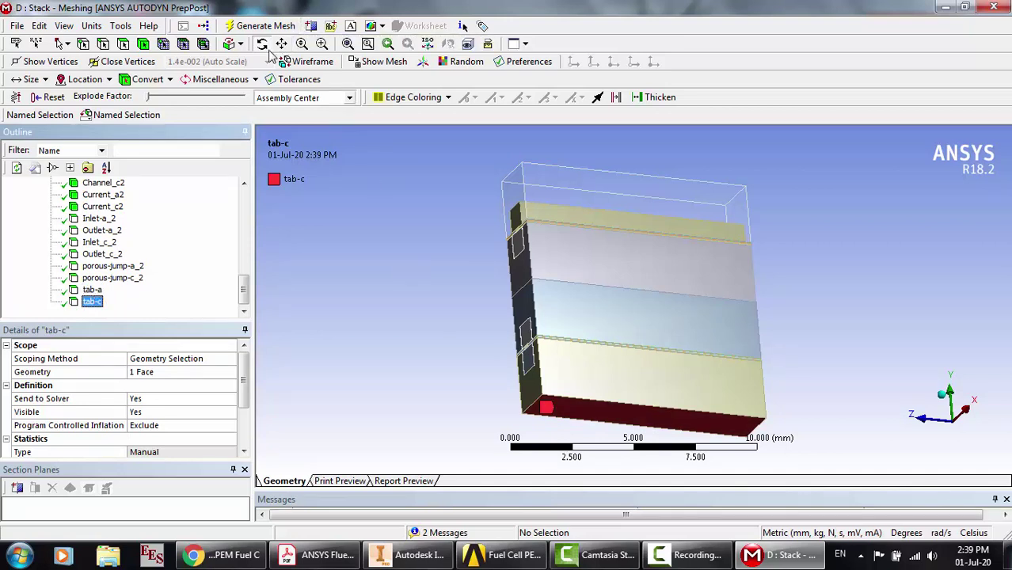
Set the selection filter to bodies
left_click(144, 44)
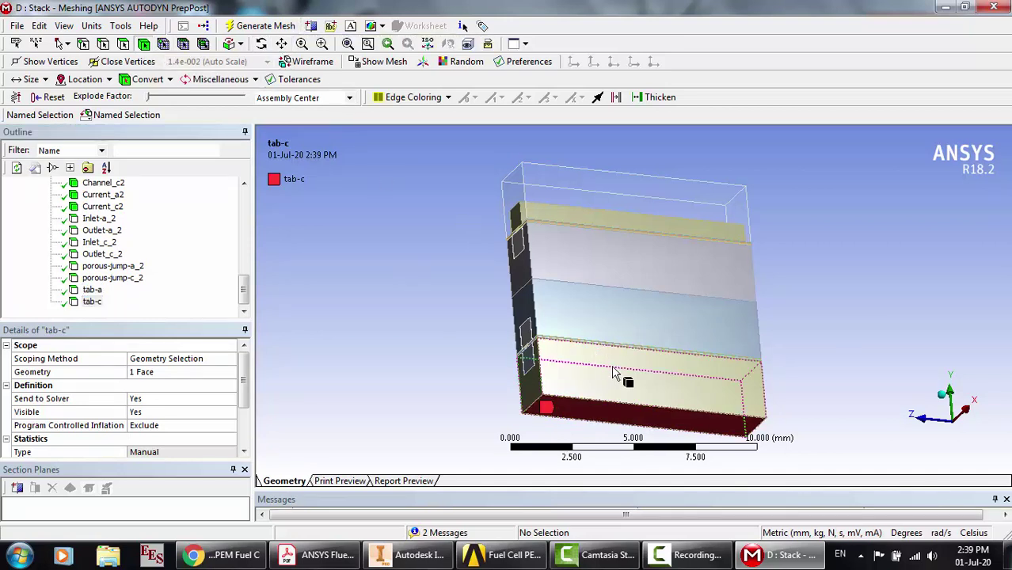
Isolate the lowest current collector body to check the tab-c face on it, and show all bodies again
left_click(608, 372)
right_click(608, 372)
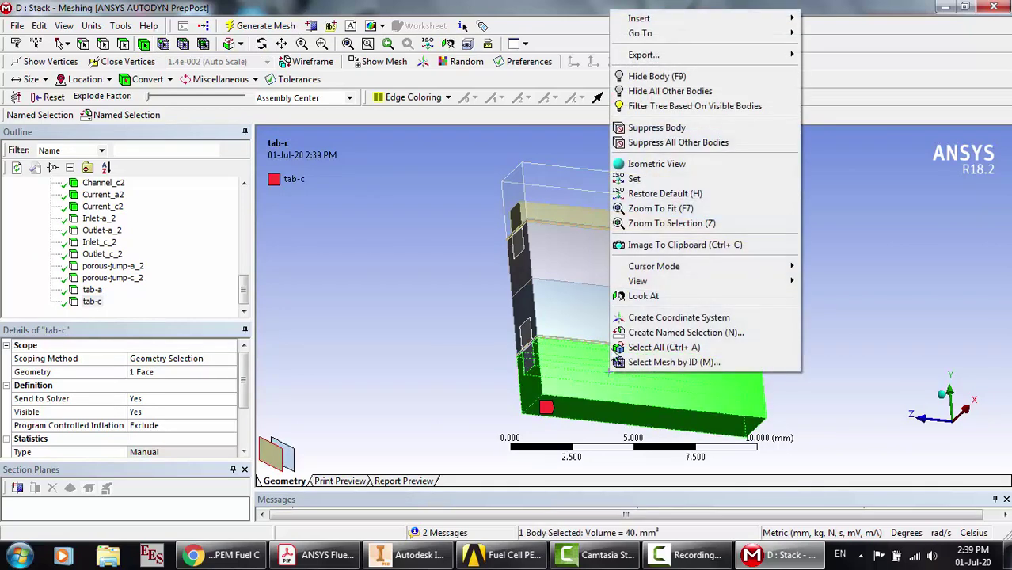
left_click(655, 92)
left_click(459, 312)
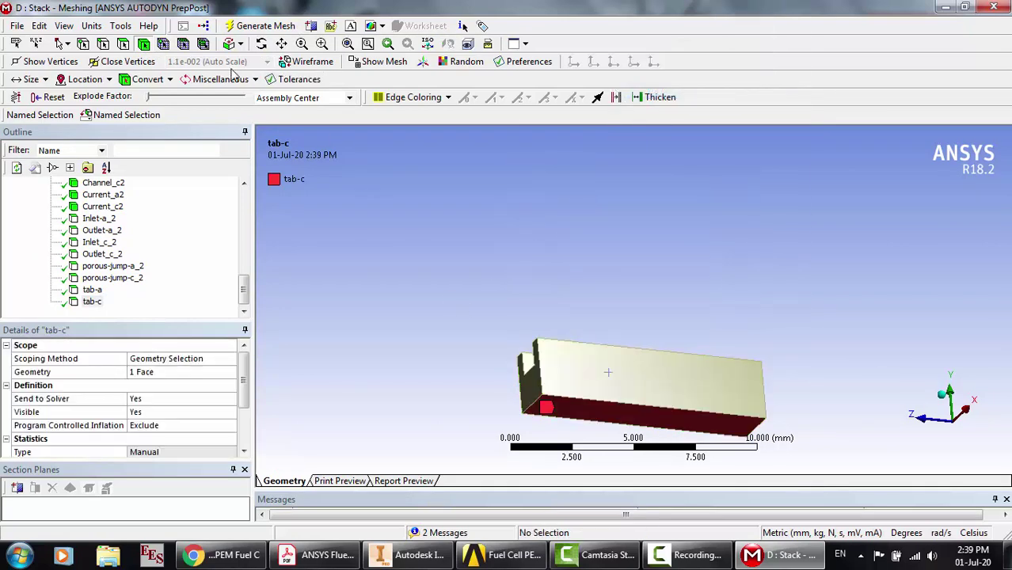
left_click(93, 302)
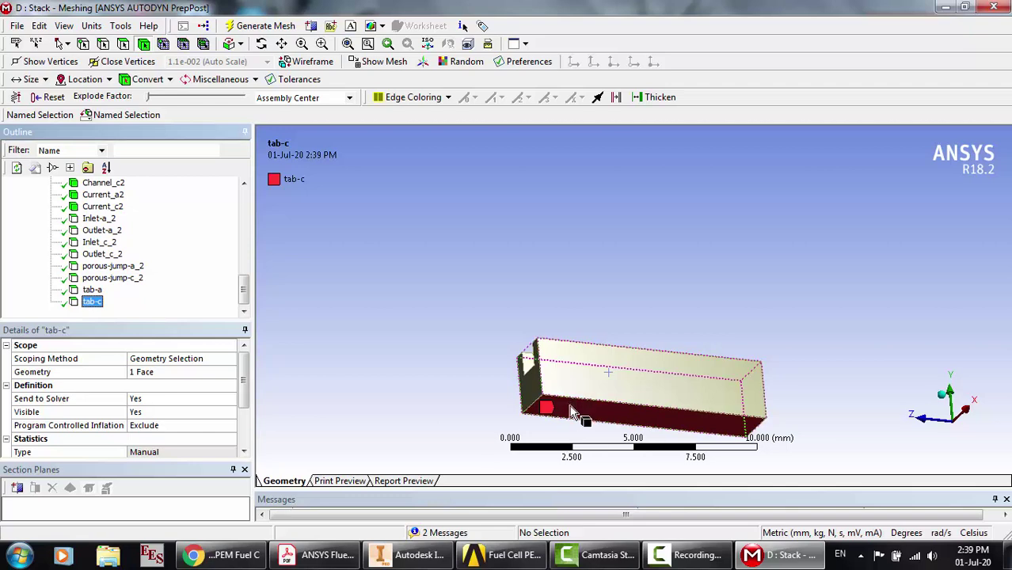
right_click(510, 316)
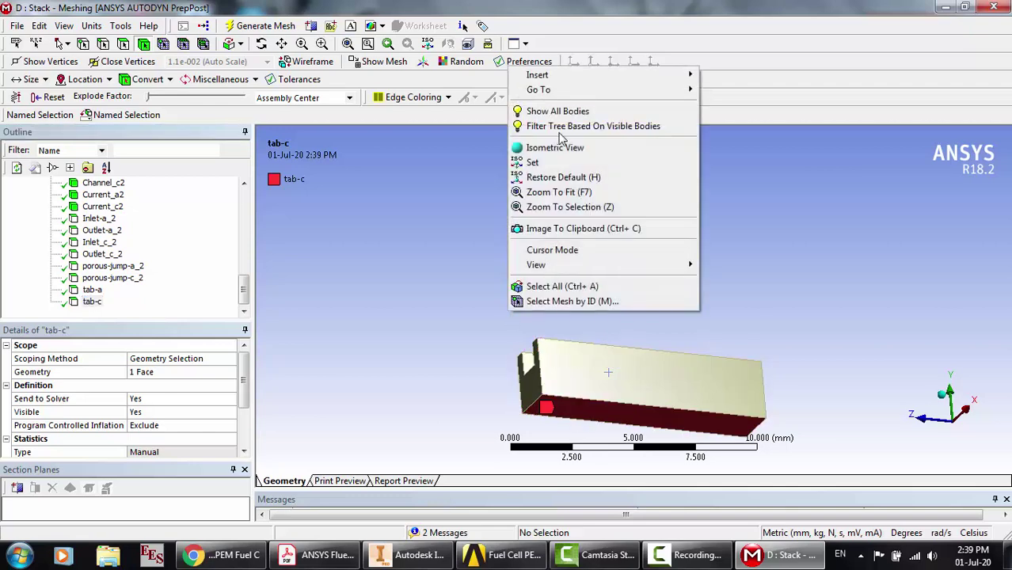
left_click(558, 115)
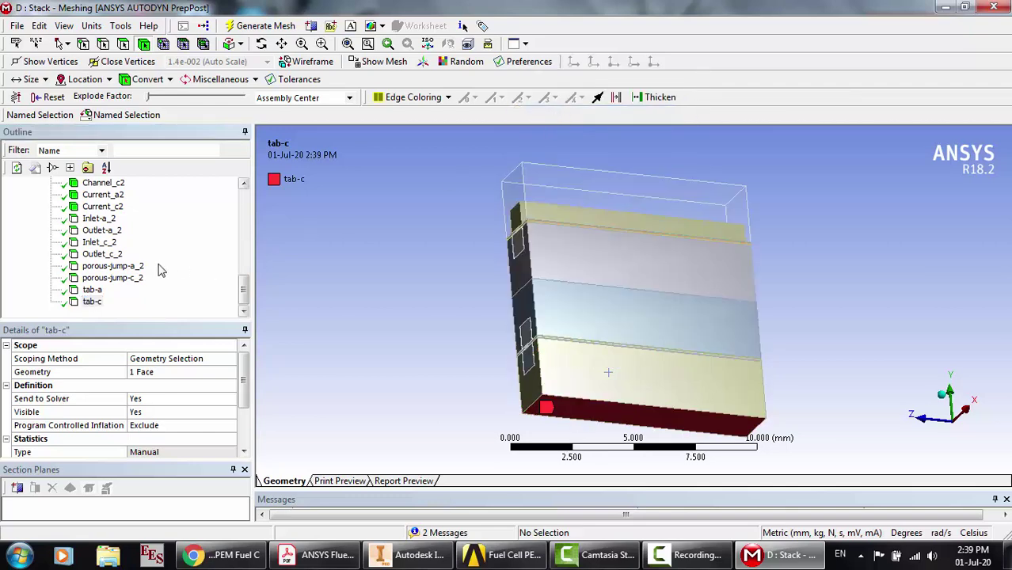
Select the first cell's named selections from Channel_a through Channel_c and hide the bodies in that group
scroll(155, 231, "up", 2)
scroll(155, 230, "up", 2)
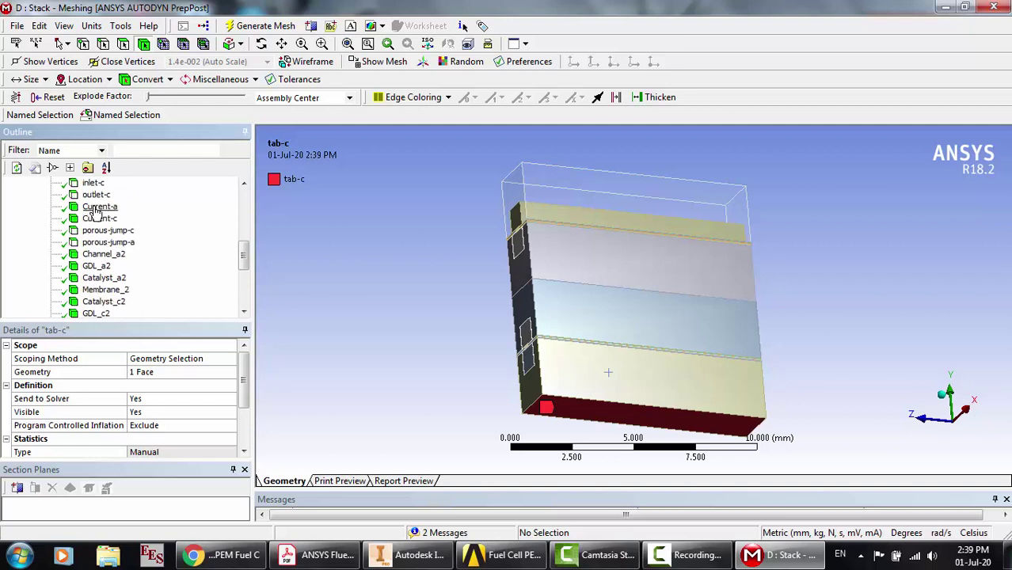
scroll(94, 210, "up", 2)
scroll(94, 209, "up", 2)
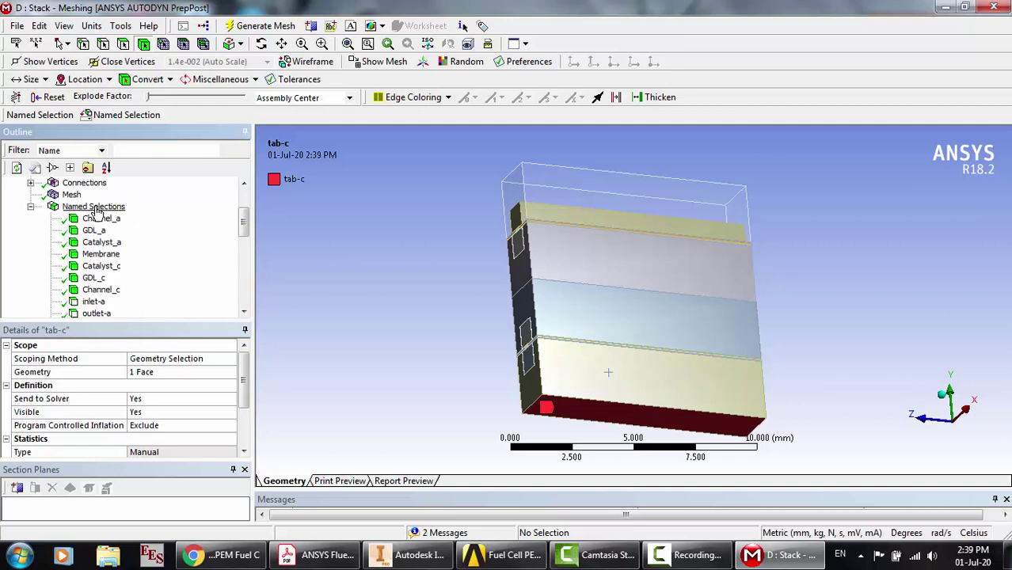
left_click(262, 44)
left_click_drag(571, 310, 617, 338)
scroll(617, 338, "up", 5)
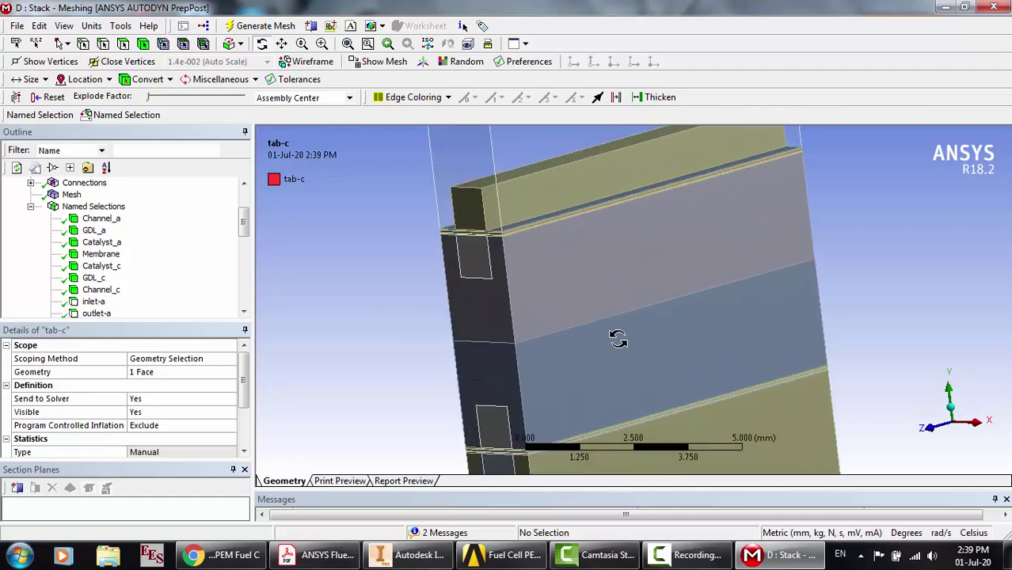
left_click(101, 218)
left_click(101, 289, "shift")
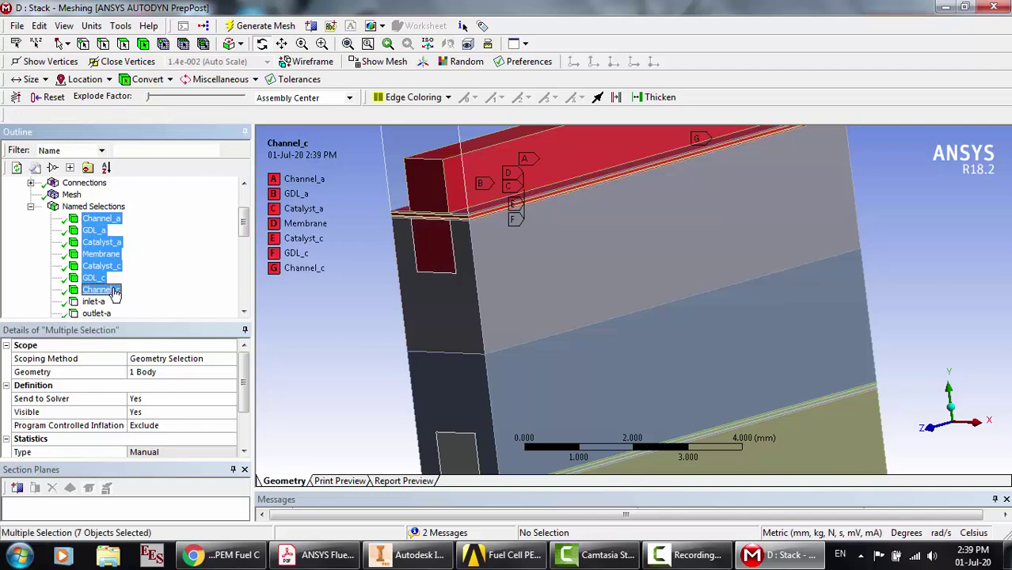
right_click(111, 292)
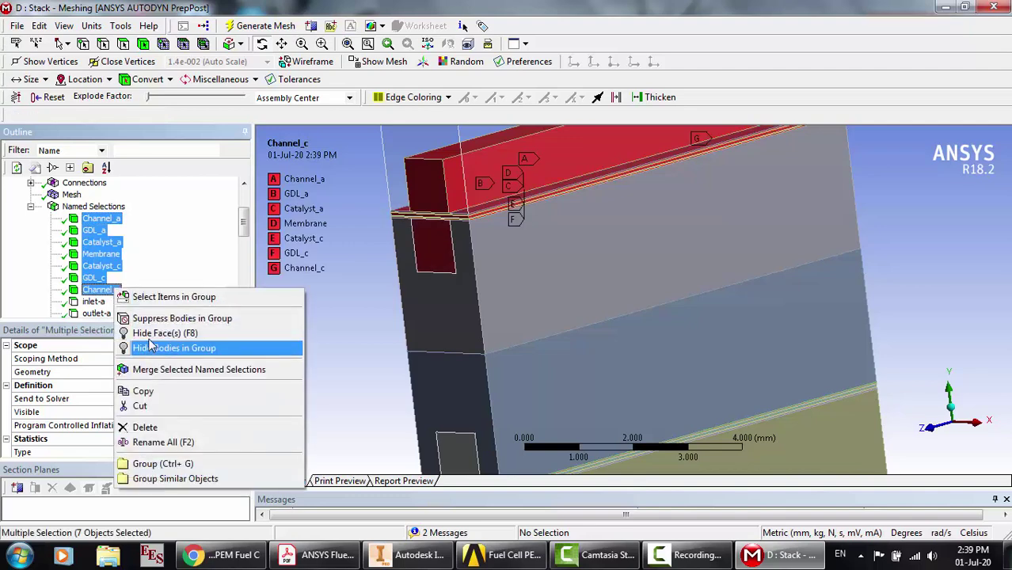
left_click(150, 357)
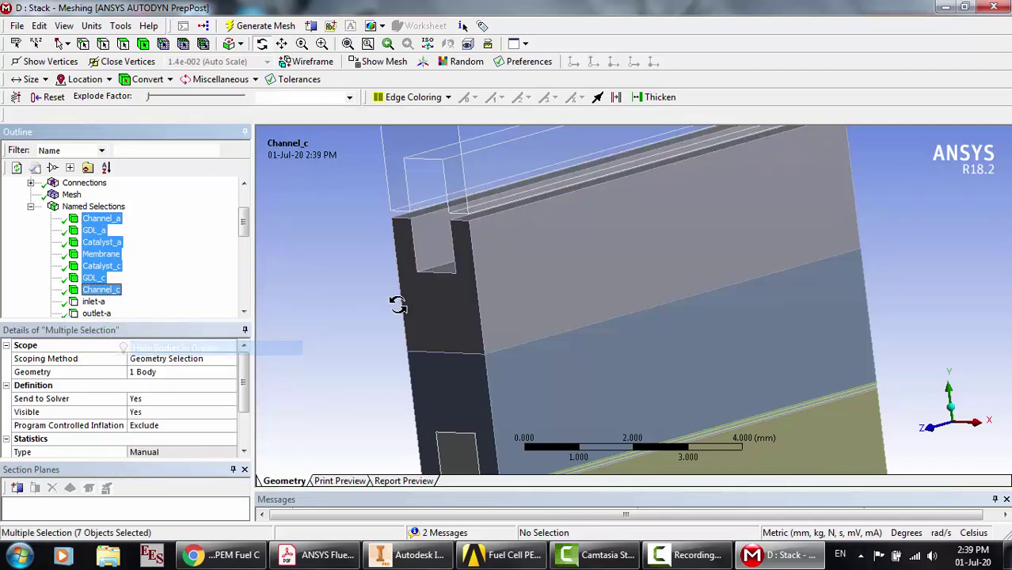
Show all bodies of the stack and highlight the two middle current collector bodies one after the other
left_click(351, 287)
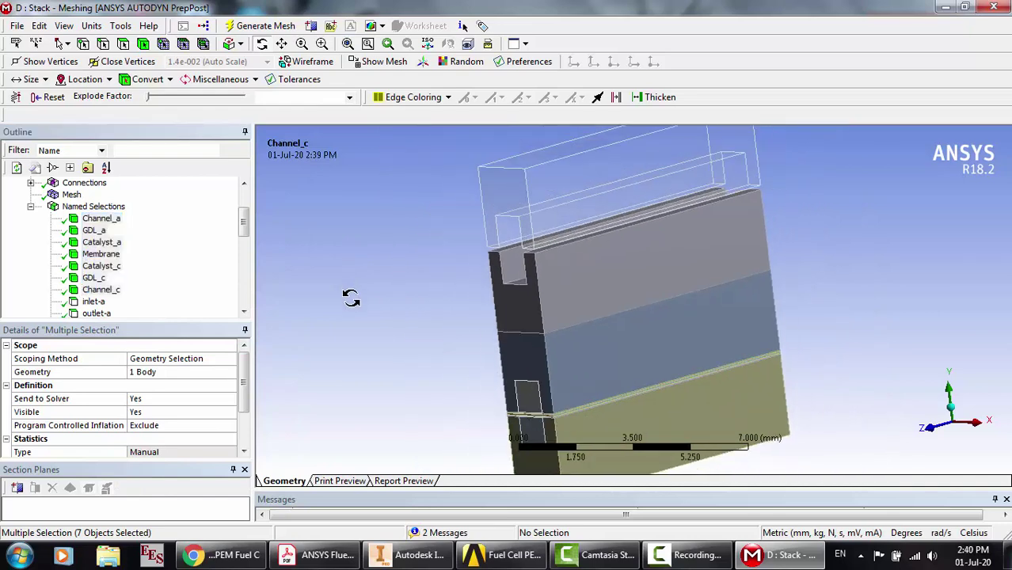
right_click(352, 299)
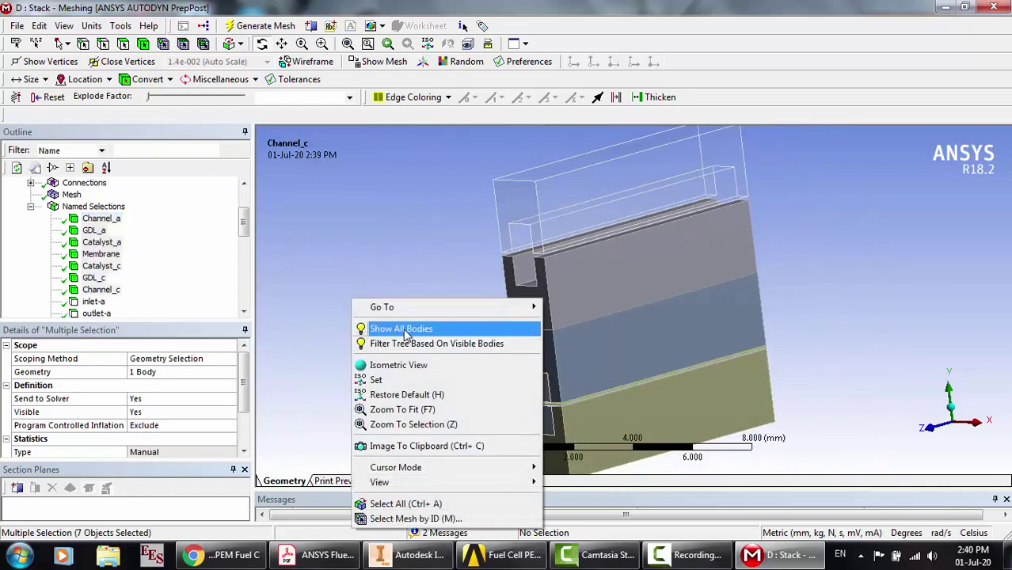
left_click(396, 328)
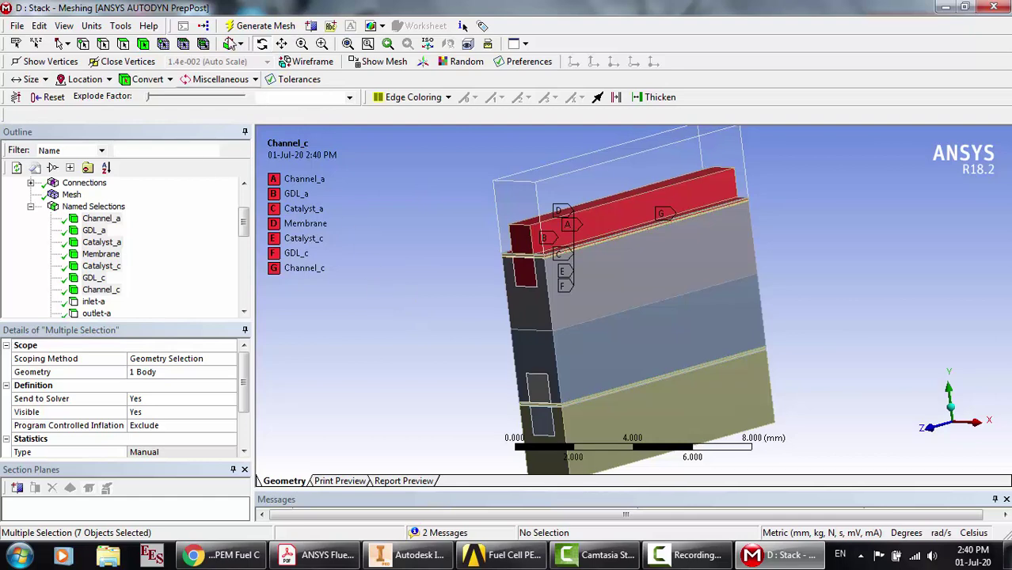
left_click(610, 297)
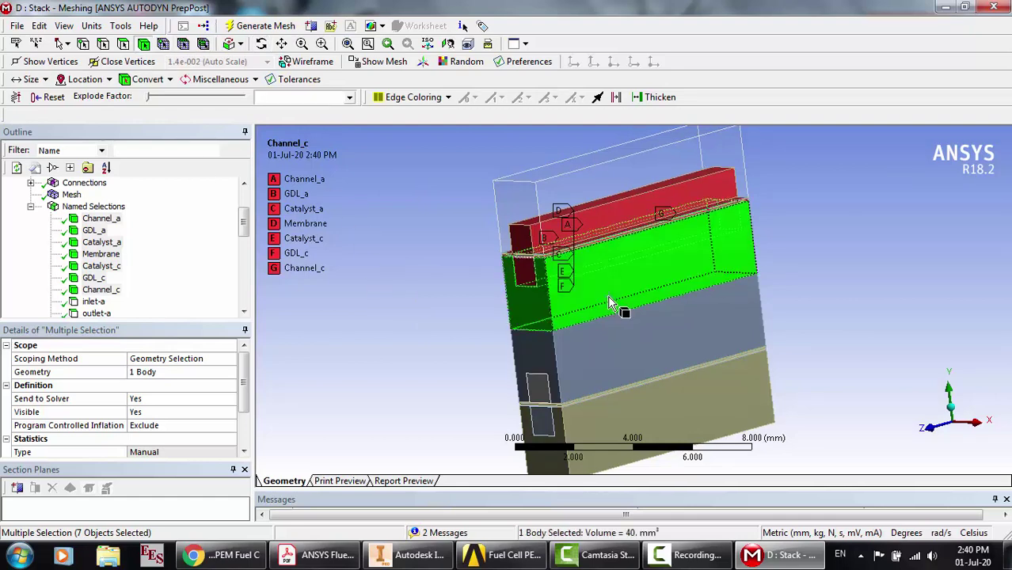
left_click(601, 356)
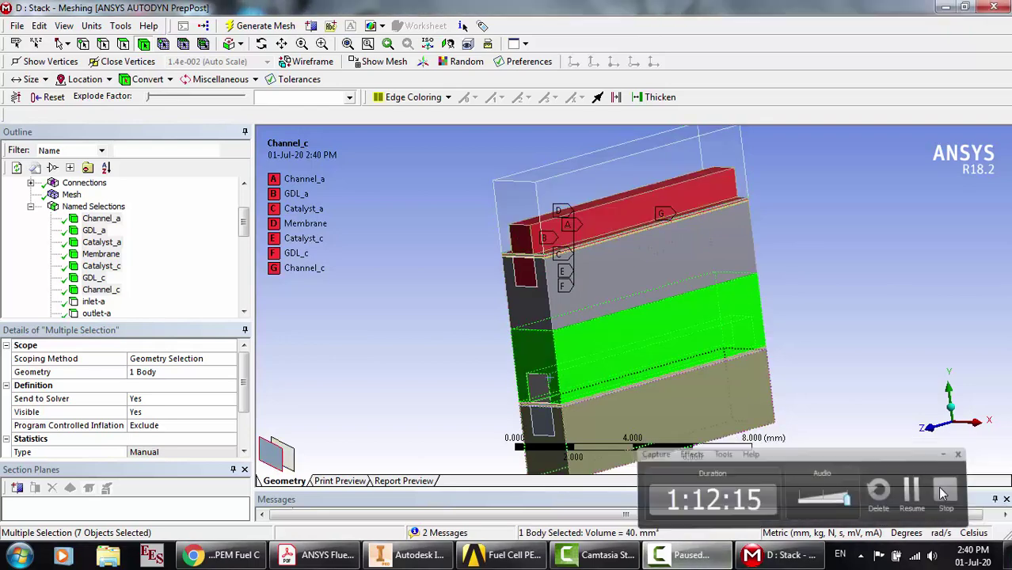
Review the second cell's named selections from Channel_a2 through Catalyst_c2 on the stack model
scroll(149, 283, "down", 5)
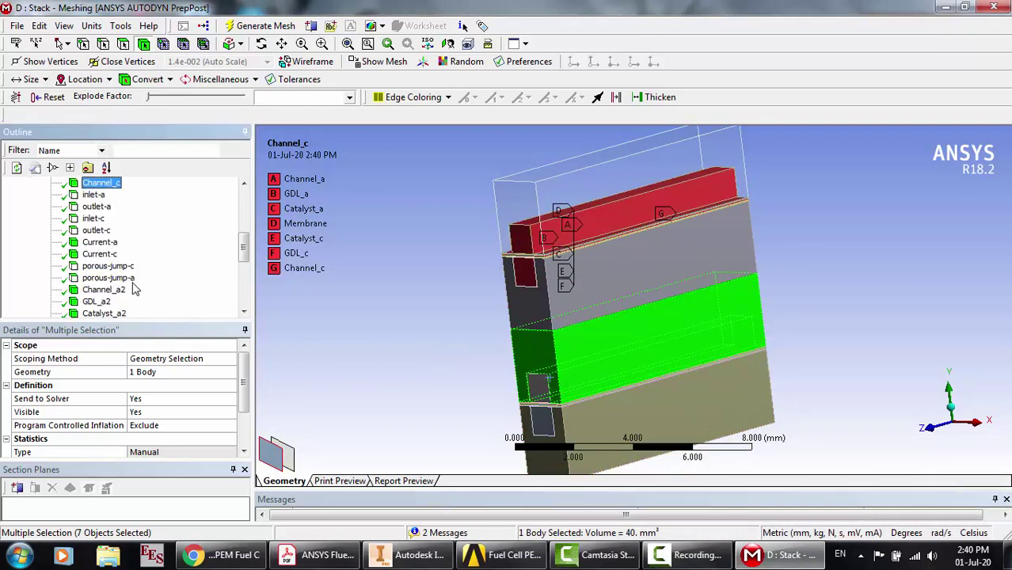
left_click(95, 219)
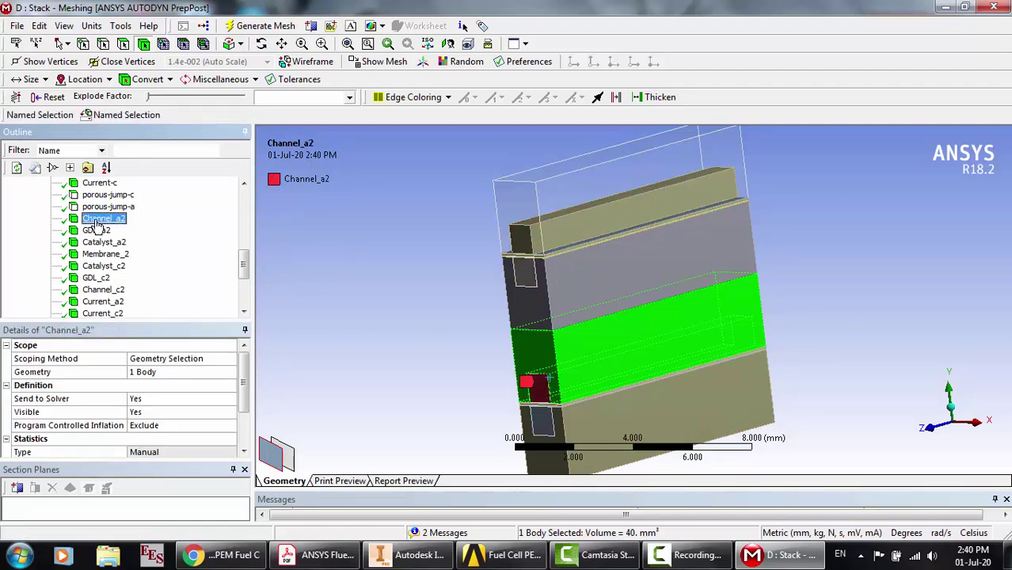
left_click(96, 227)
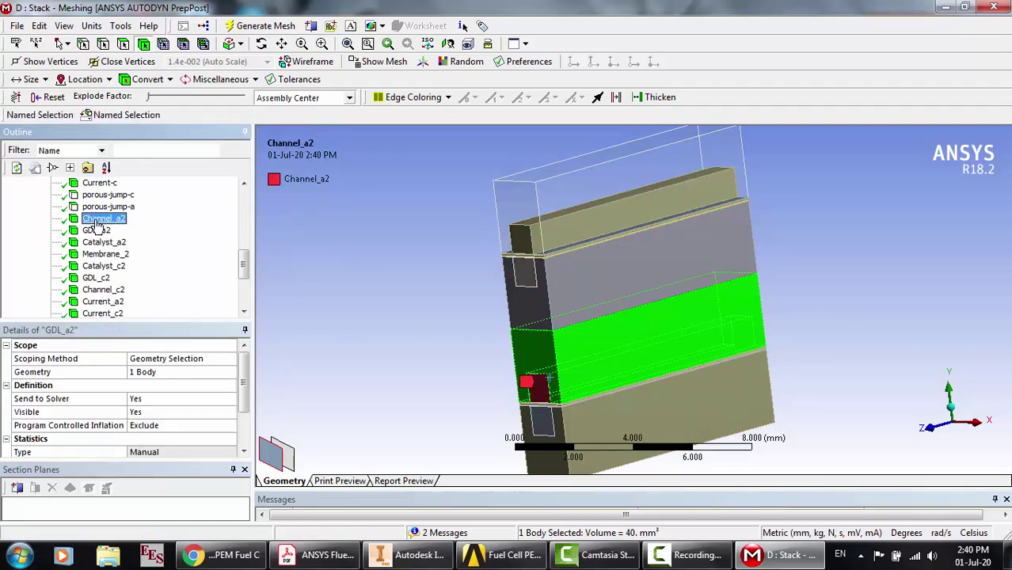
left_click(96, 229)
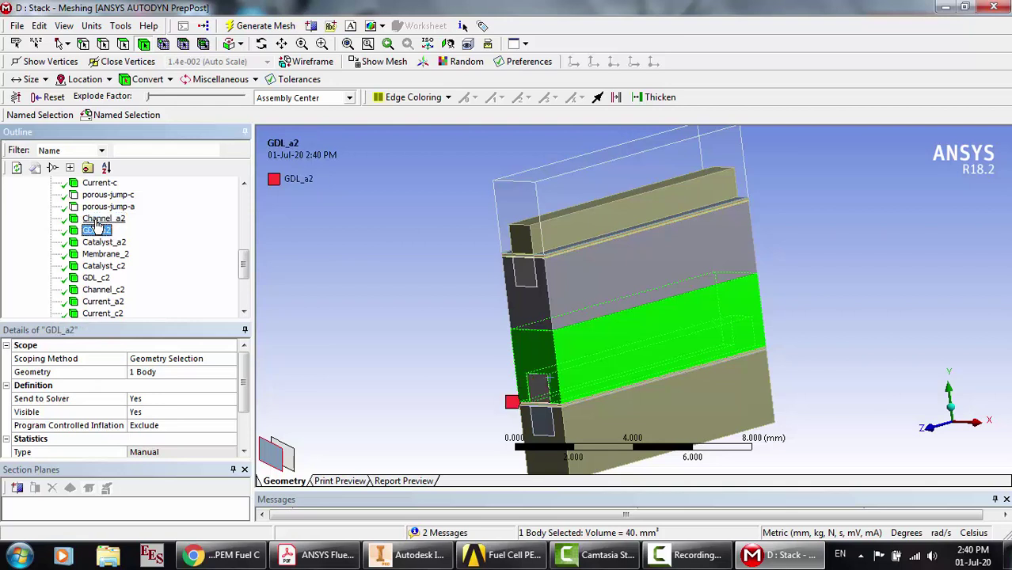
key("Down")
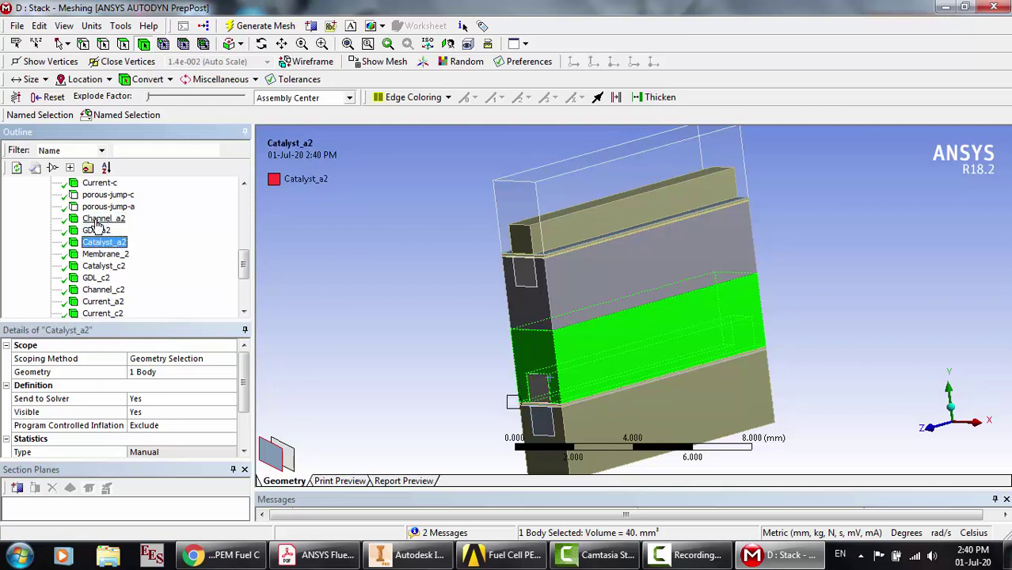
key("Down")
key("Down")
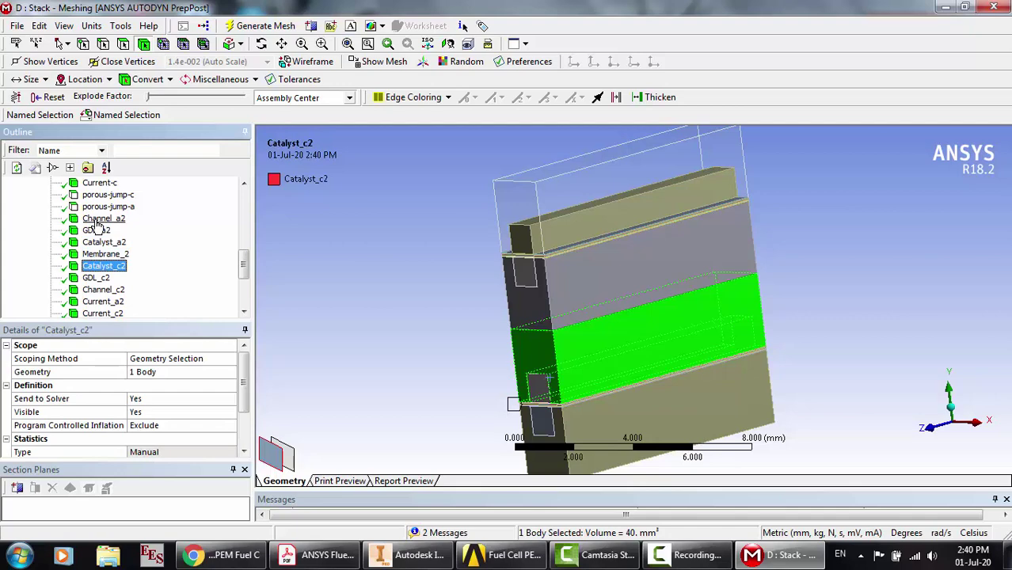
Examine the second cell's thin layers in a close-up view along the Z axis and clear the body selection
left_click(932, 428)
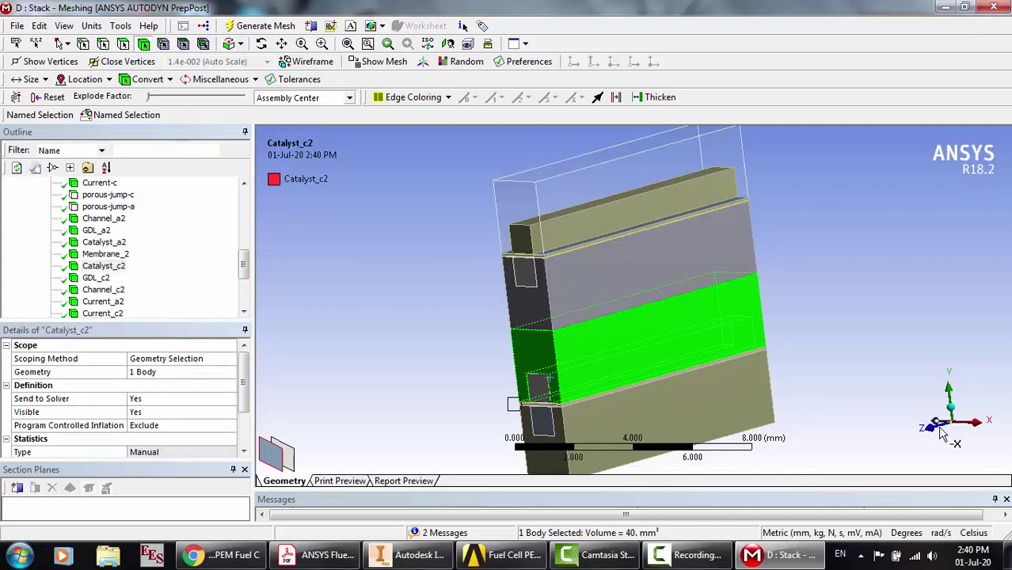
left_click(988, 418)
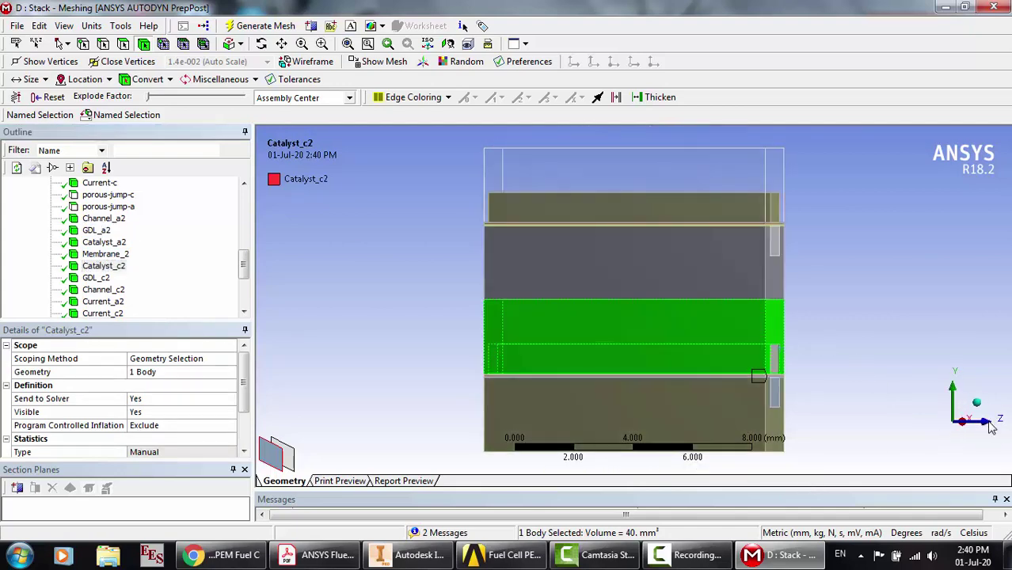
left_click(322, 43)
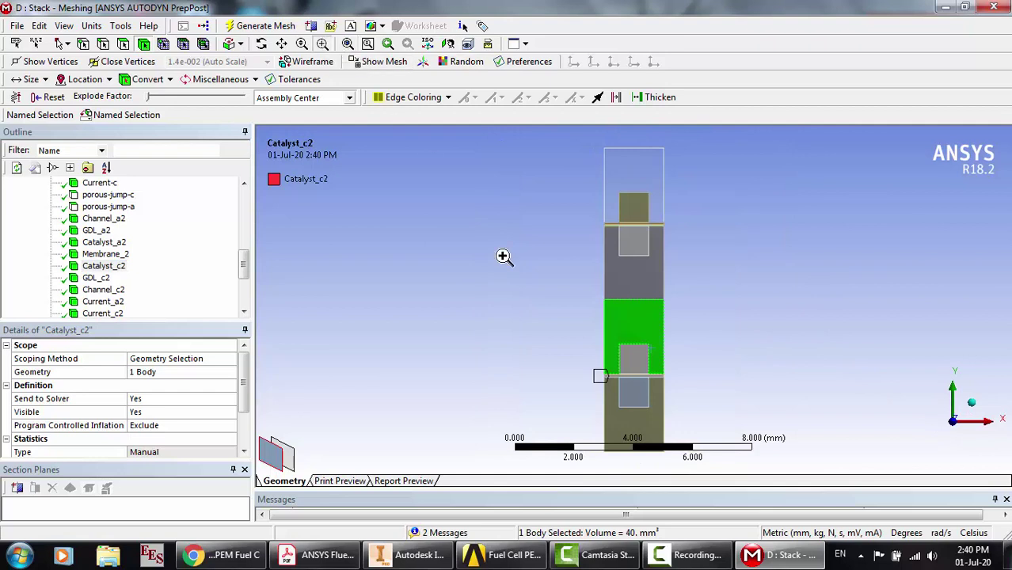
left_click_drag(570, 330, 671, 420)
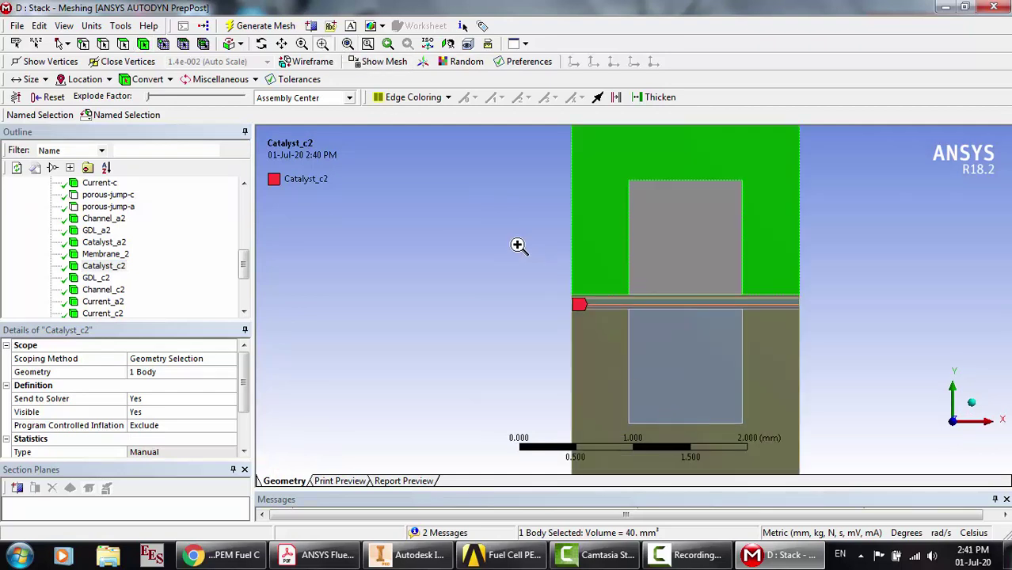
left_click_drag(520, 244, 760, 341)
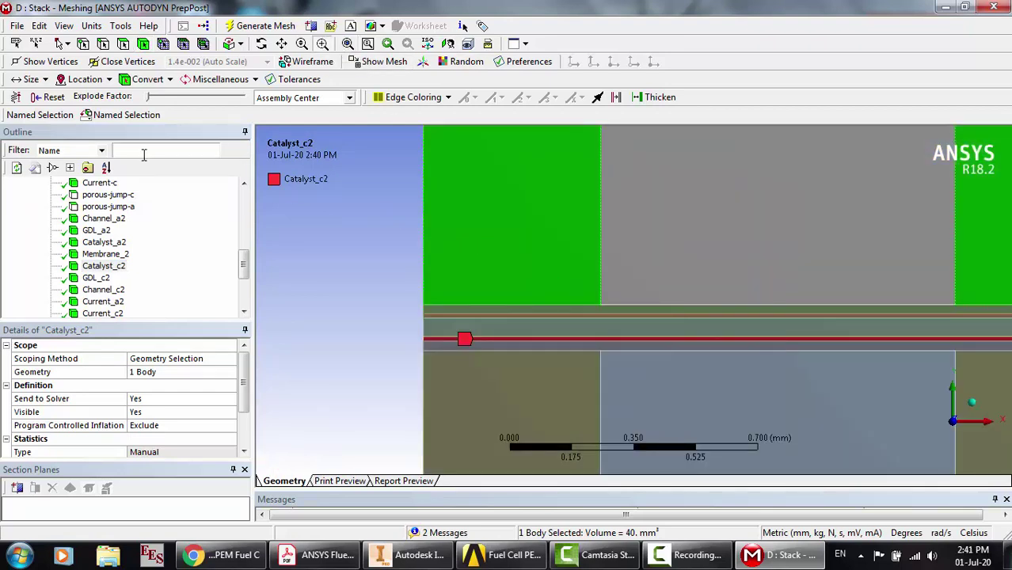
left_click(377, 330)
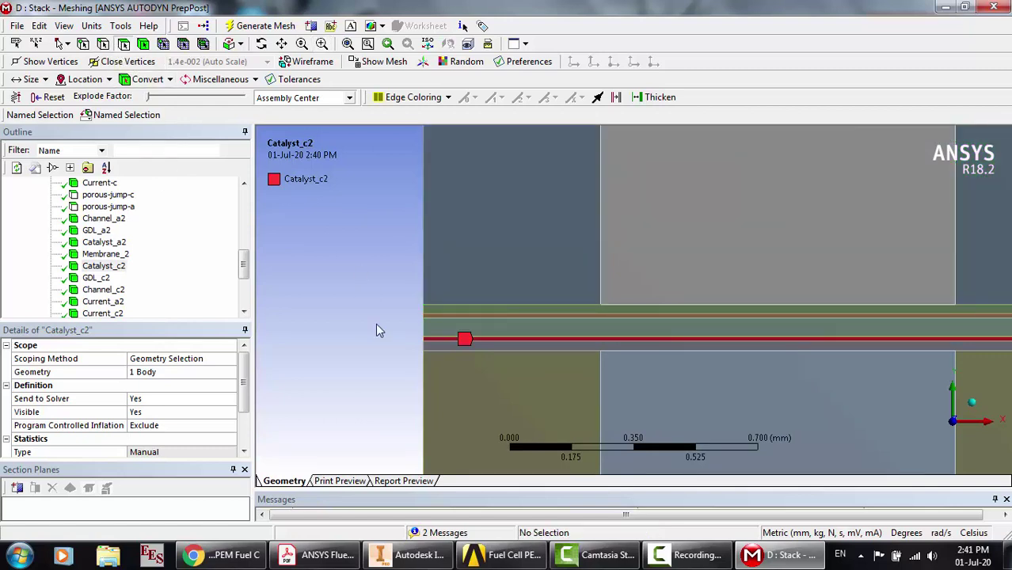
Review the second cell's remaining named selections from Current_a2 down through the inlets, outlets and porous-jump faces
left_click(110, 295)
left_click(111, 300)
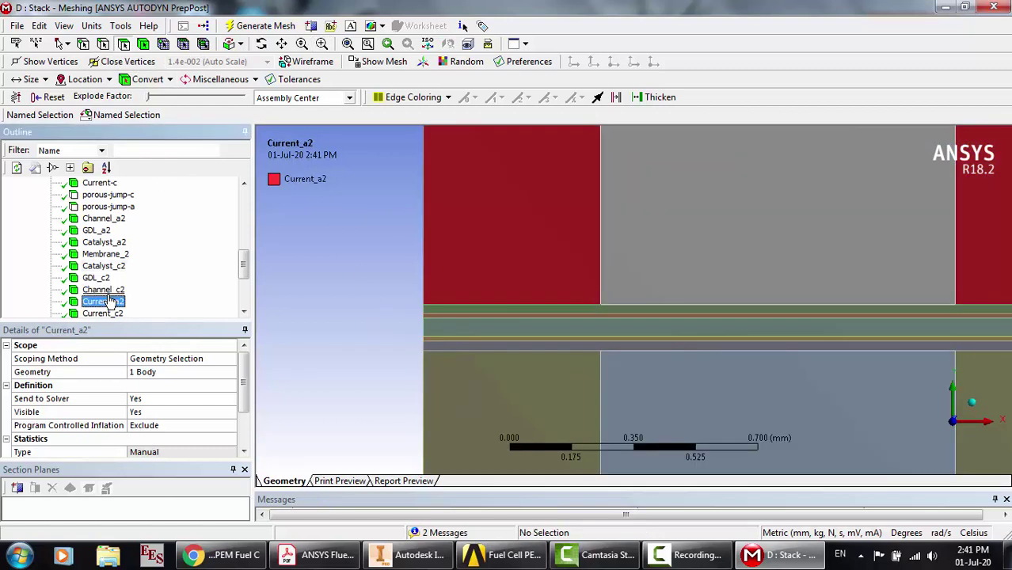
key("Down")
key("Down")
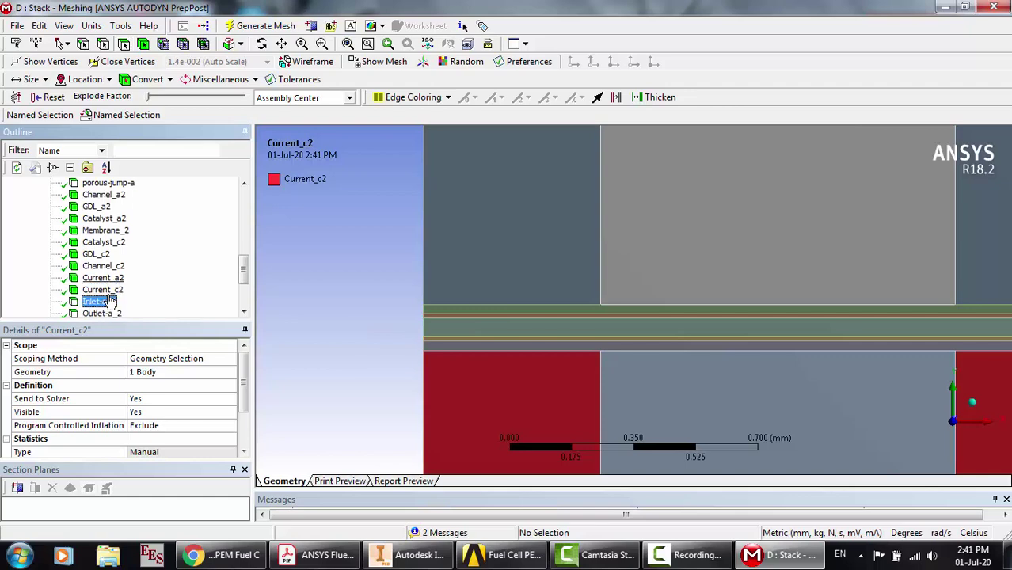
key("Down")
key("Down")
key("Down")
key("Down")
key("Down")
key("Down")
key("Down")
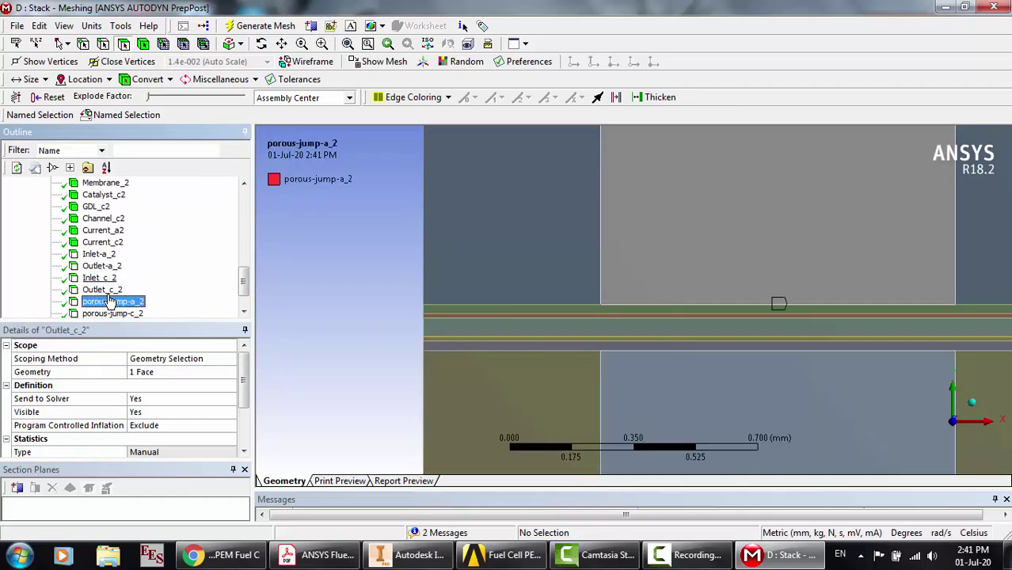
Recheck the named selections in reverse order, from the end of the list back up through the first cell to Mesh
key("Up")
key("Up")
key("Up")
key("Up")
key("Up")
key("Up")
key("Up")
key("Up")
key("Up")
key("Up")
key("Up")
key("Up")
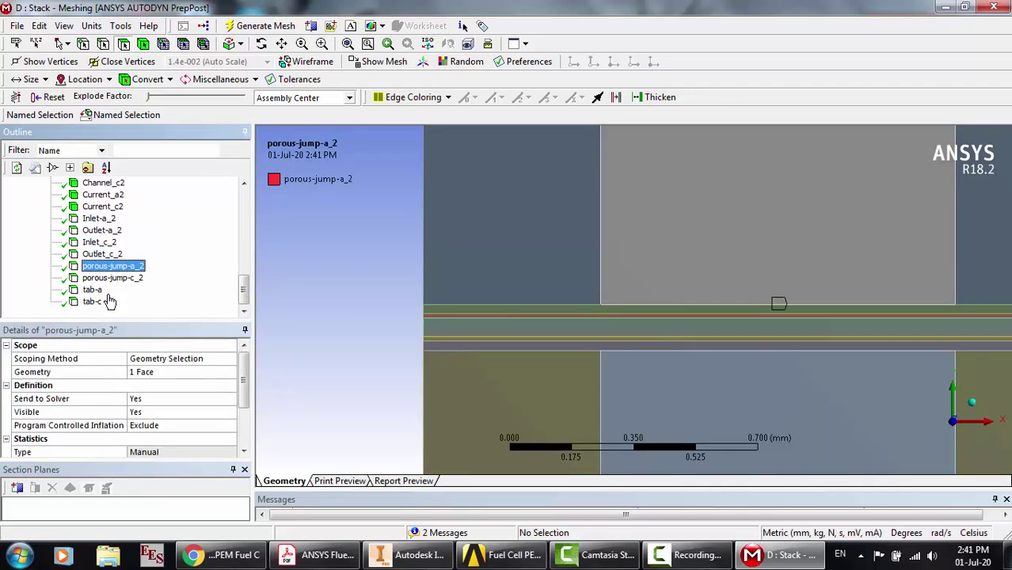
key("Up")
key("Up")
key("Up")
key("Up")
key("Up")
key("Up")
key("Up")
key("Up")
key("Up")
key("Up")
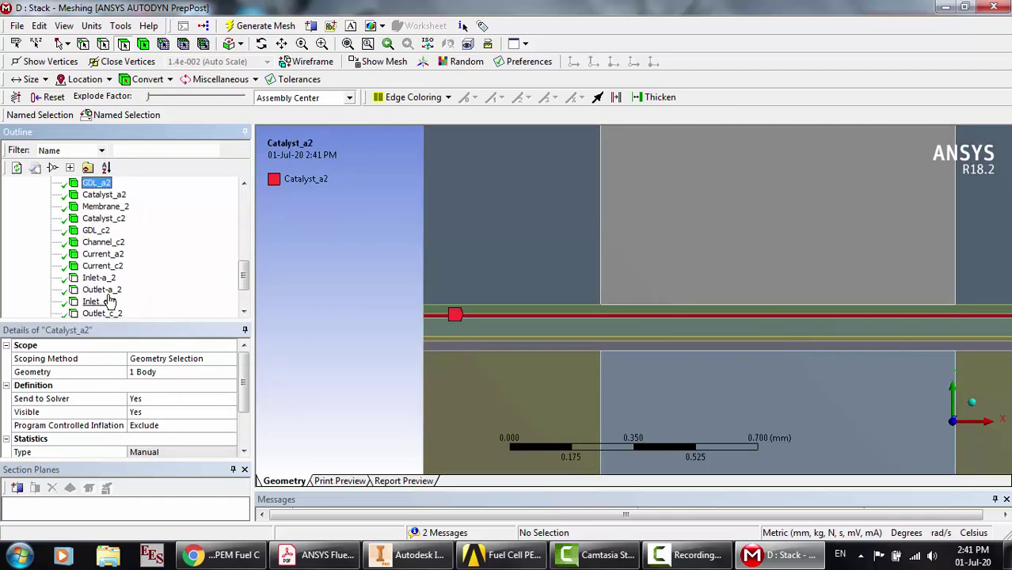
key("Up")
key("Up")
key("Up")
key("Up")
key("Up")
key("Up")
key("Up")
key("Up")
key("Up")
key("Up")
key("Up")
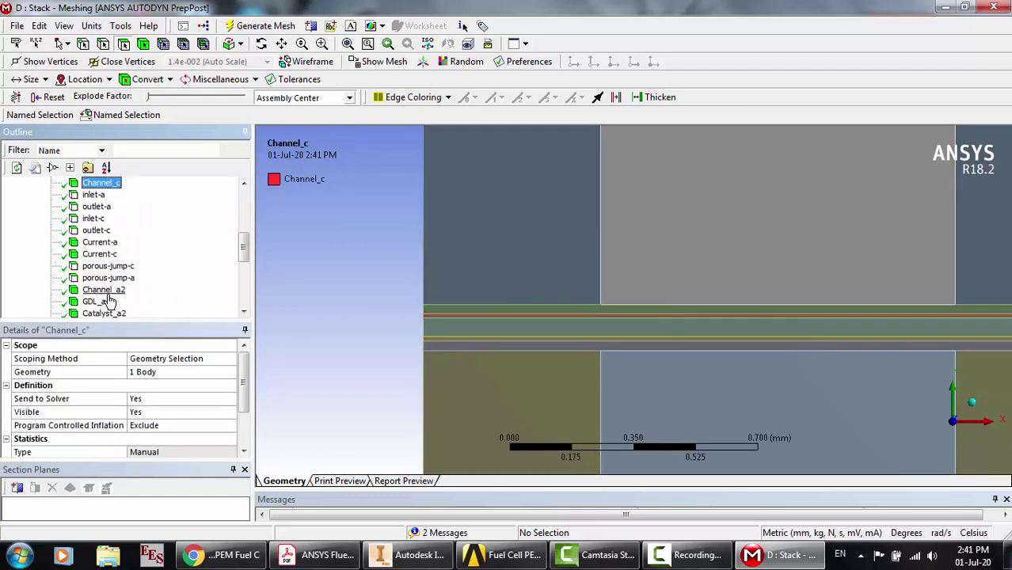
key("Up")
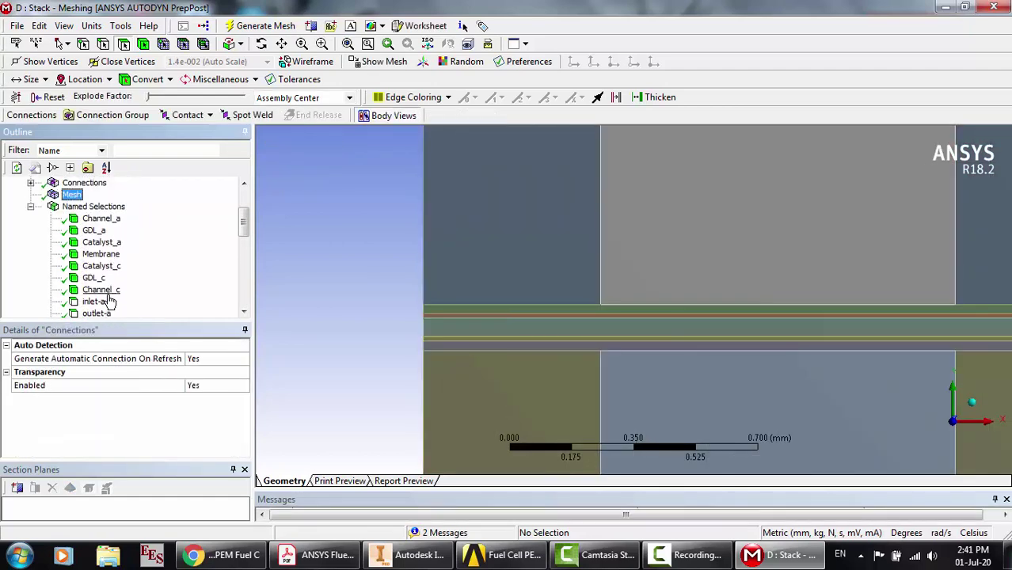
Inspect the Channel_a named selection on the whole two-cell stack in a rotated 3D view
key("Down")
key("Down")
key("Down")
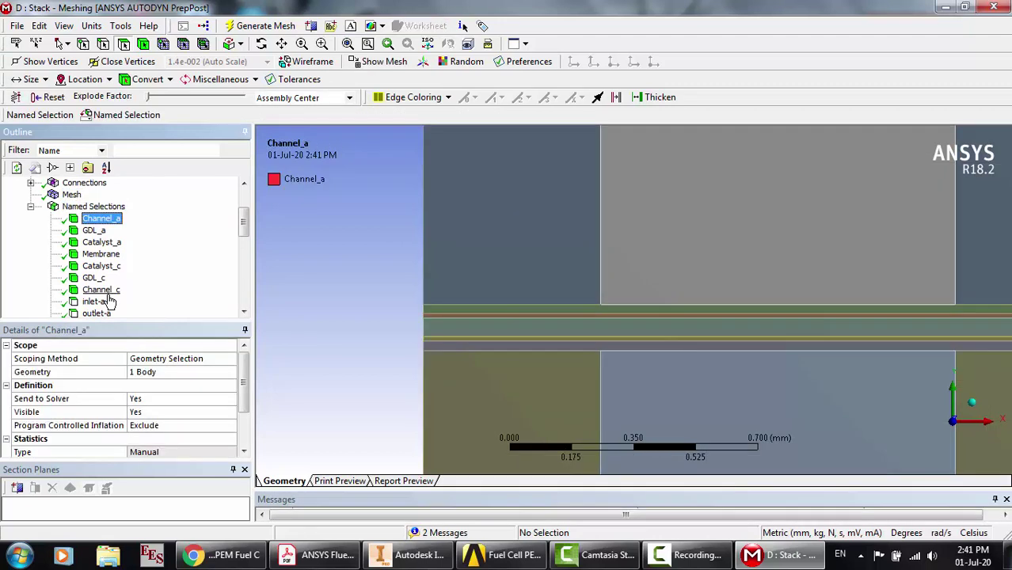
scroll(386, 339, "down", 10)
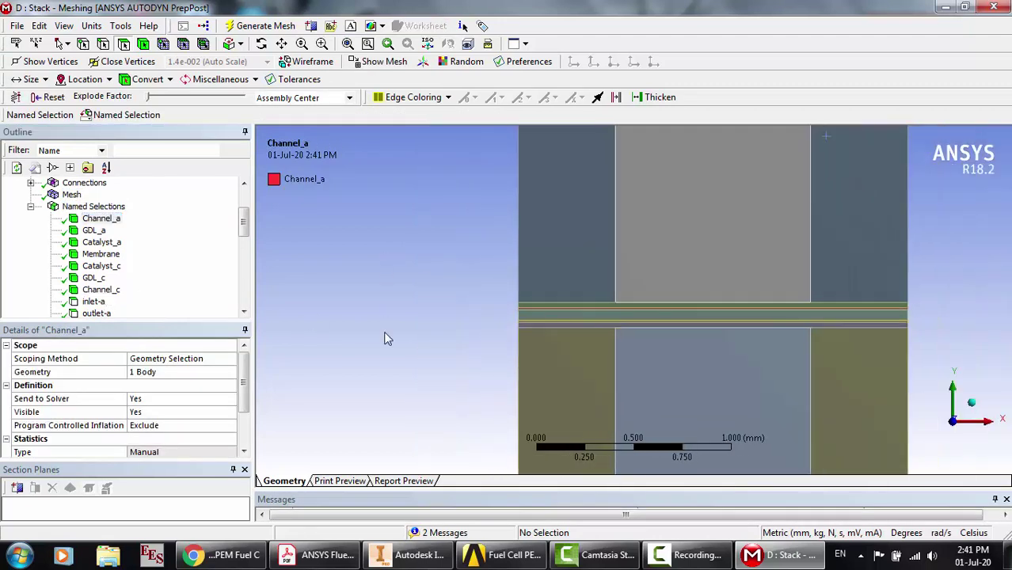
scroll(385, 339, "down", 5)
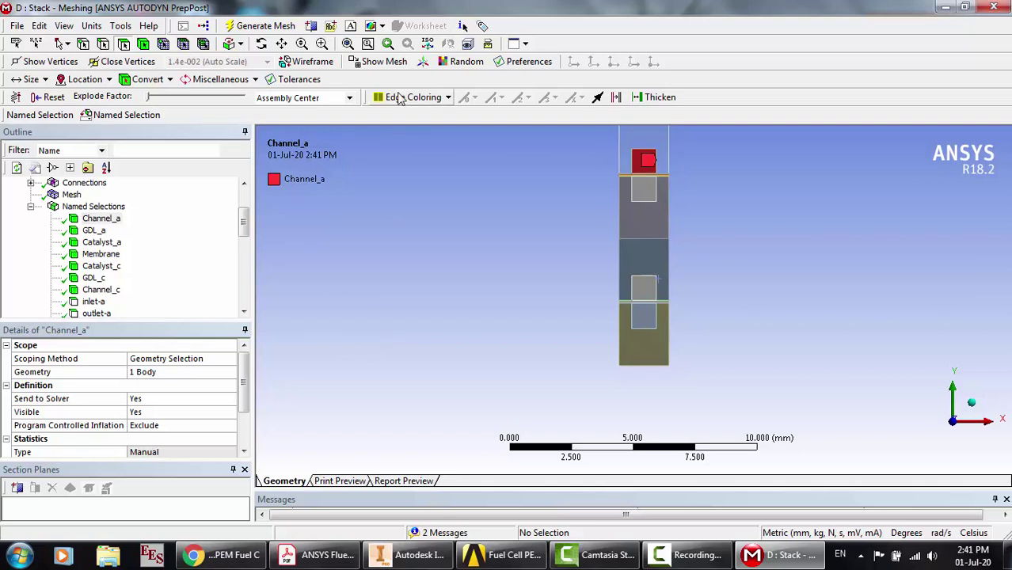
left_click_drag(507, 167, 626, 170)
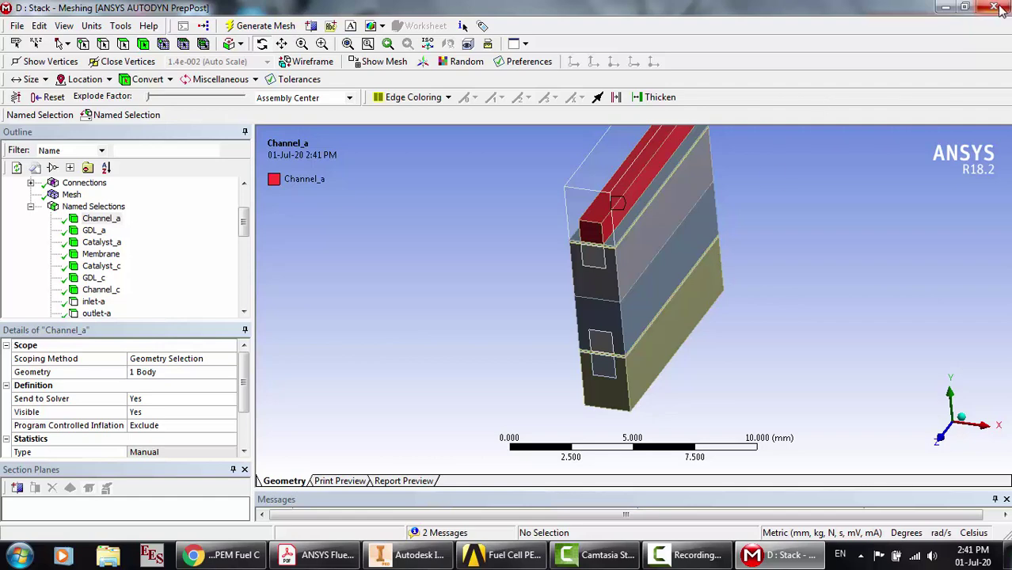
left_click(195, 239)
scroll(198, 276, "down", 1)
scroll(199, 277, "up", 1)
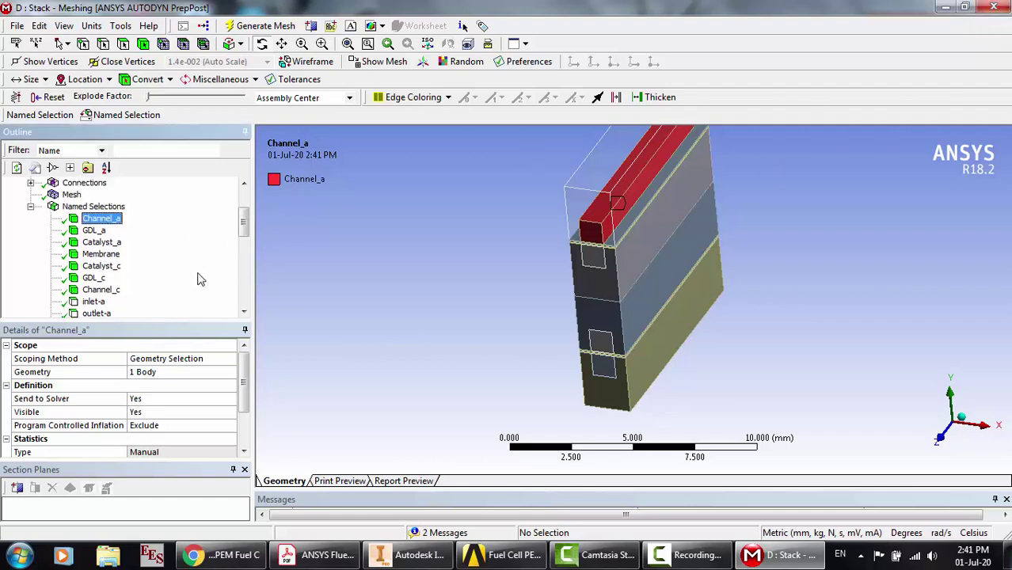
Review the stack mesh's sizing, statistics and skewness quality details, and close the Meshing application
left_click(73, 195)
scroll(127, 246, "down", 5)
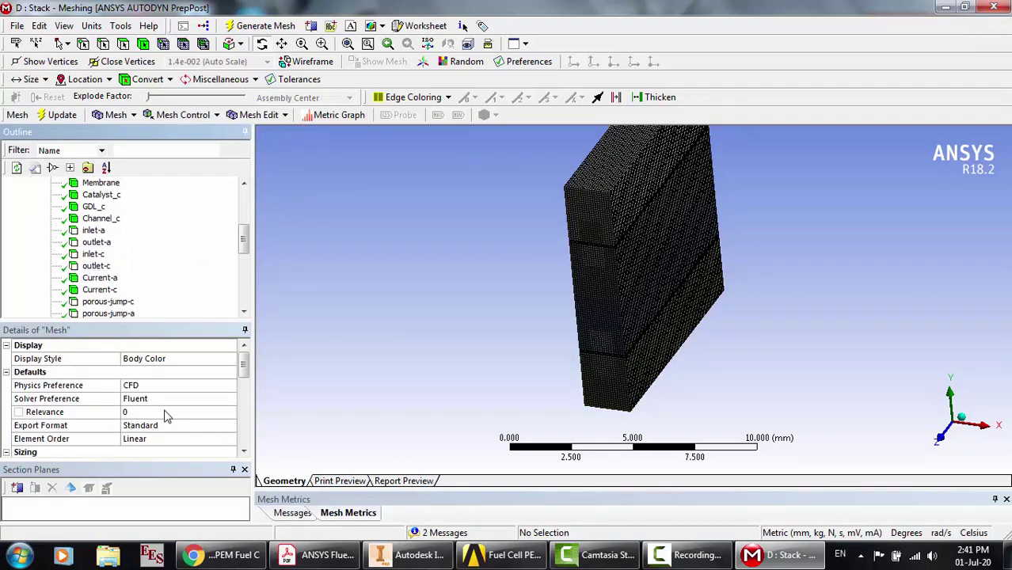
left_click(19, 448)
scroll(19, 447, "down", 3)
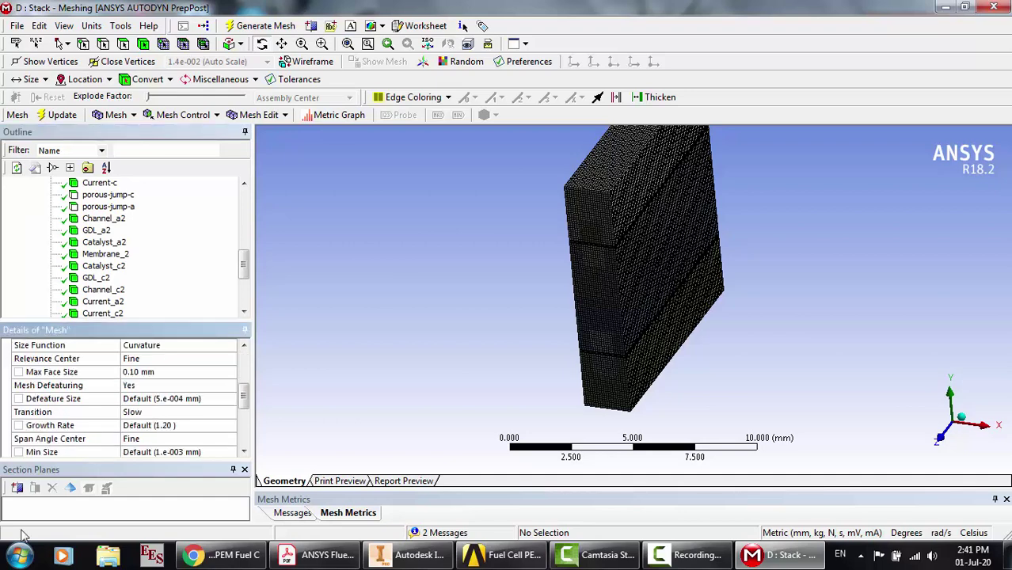
scroll(35, 428, "down", 3)
left_click(8, 440)
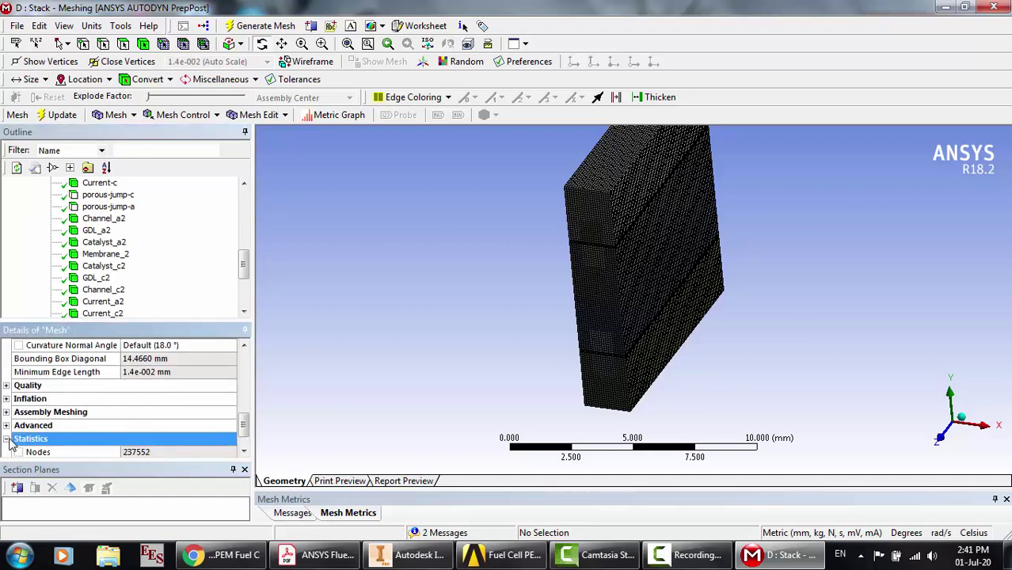
scroll(127, 440, "down", 1)
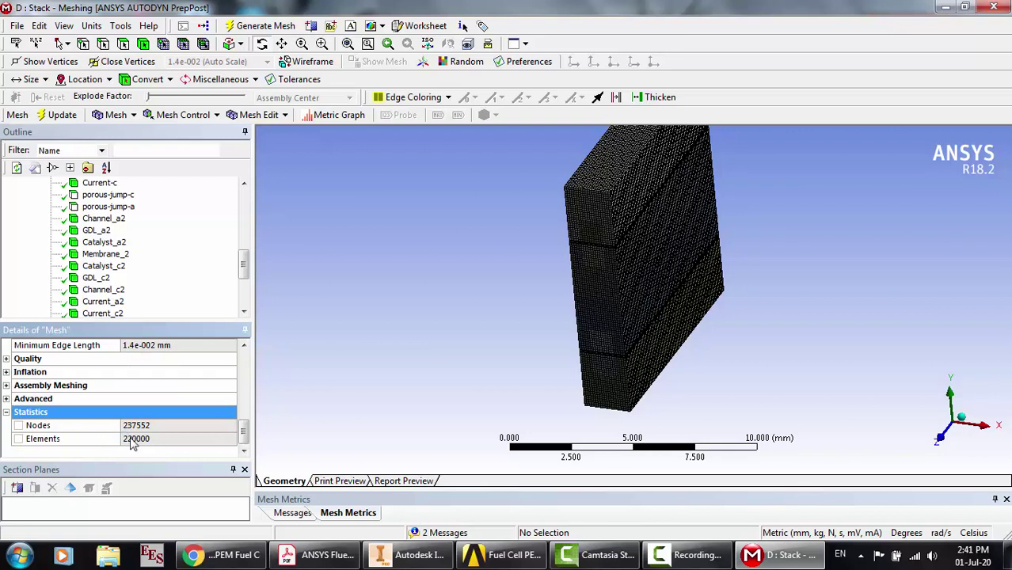
left_click(7, 359)
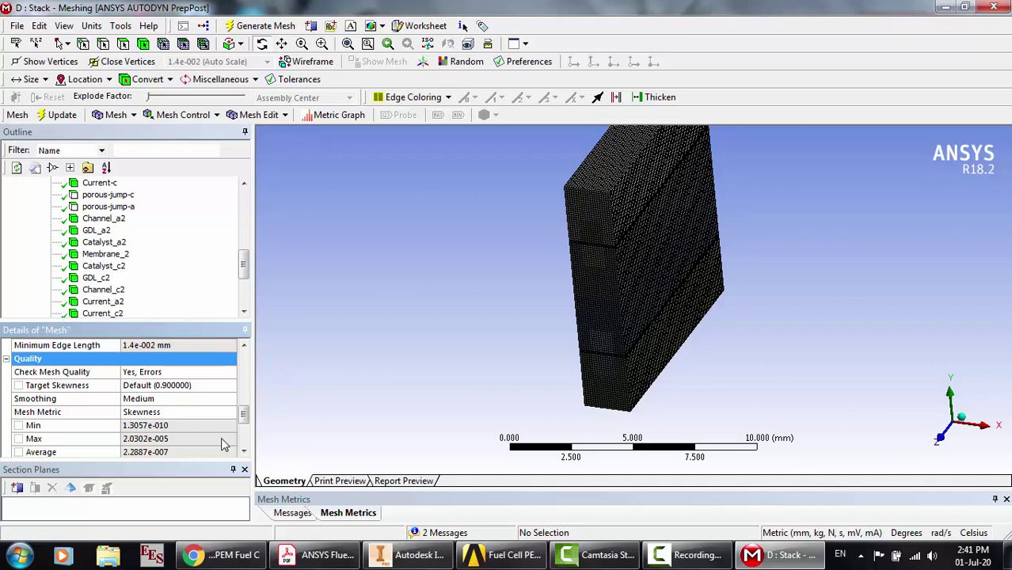
left_click(994, 8)
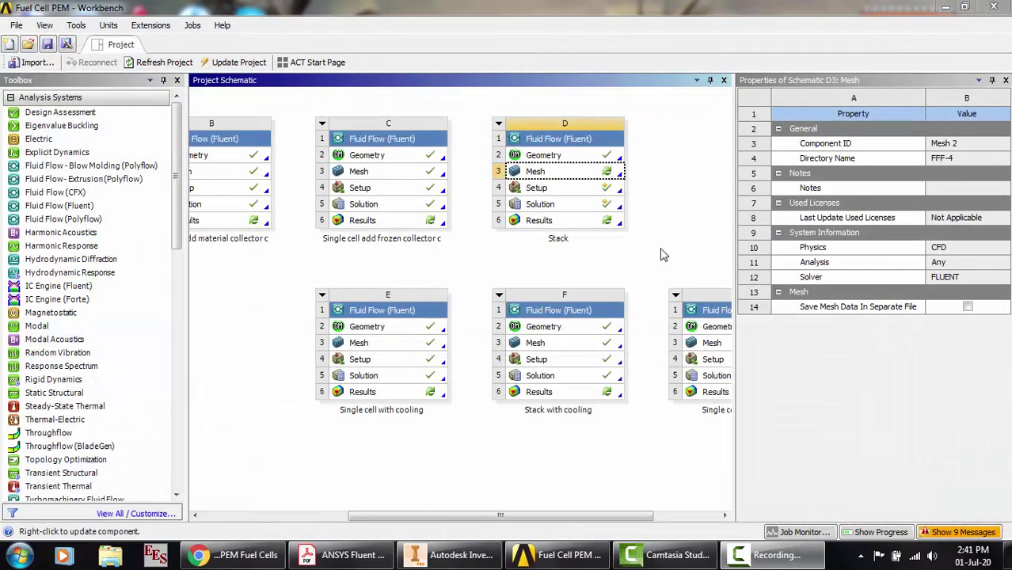
Open the Stack system's Setup in Fluent with double precision and parallel local processing on 3 processes
double_click(558, 192)
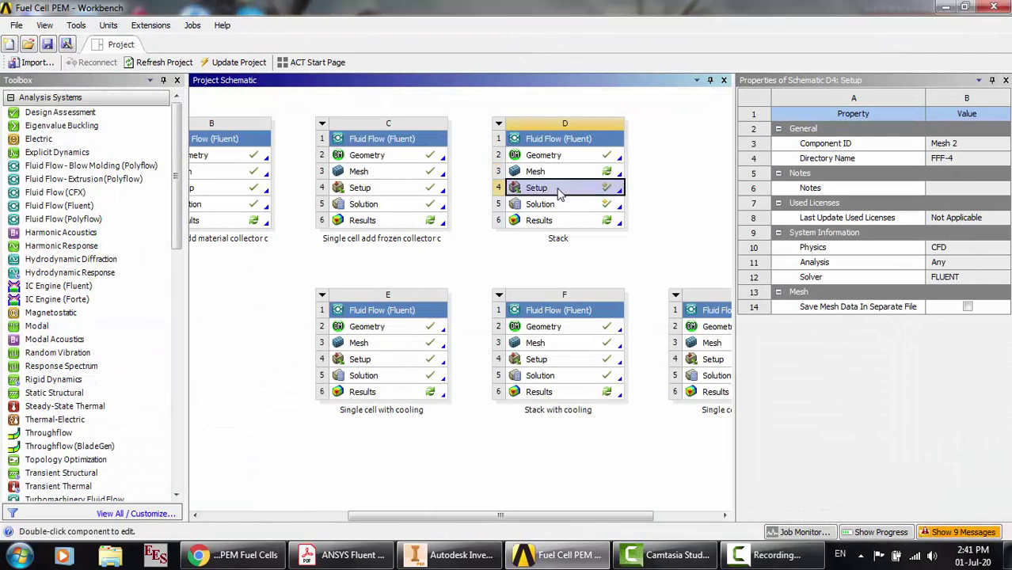
left_click(528, 332)
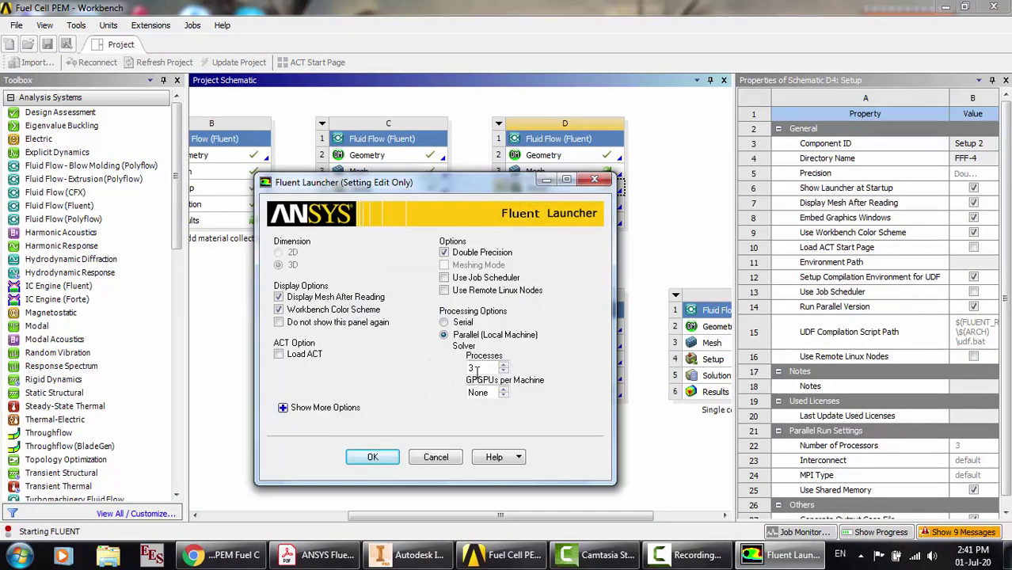
left_click(362, 465)
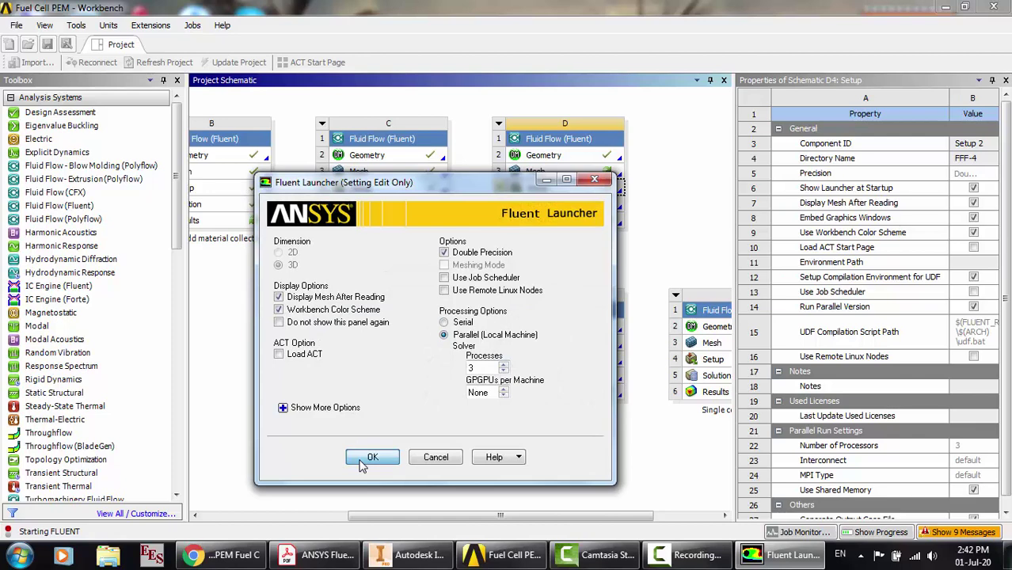
left_click(366, 459)
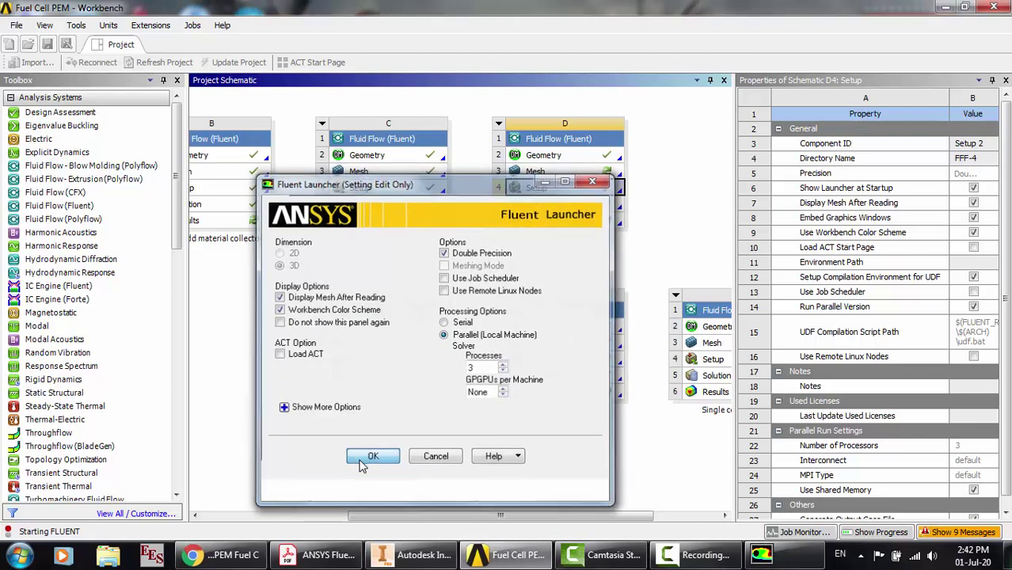
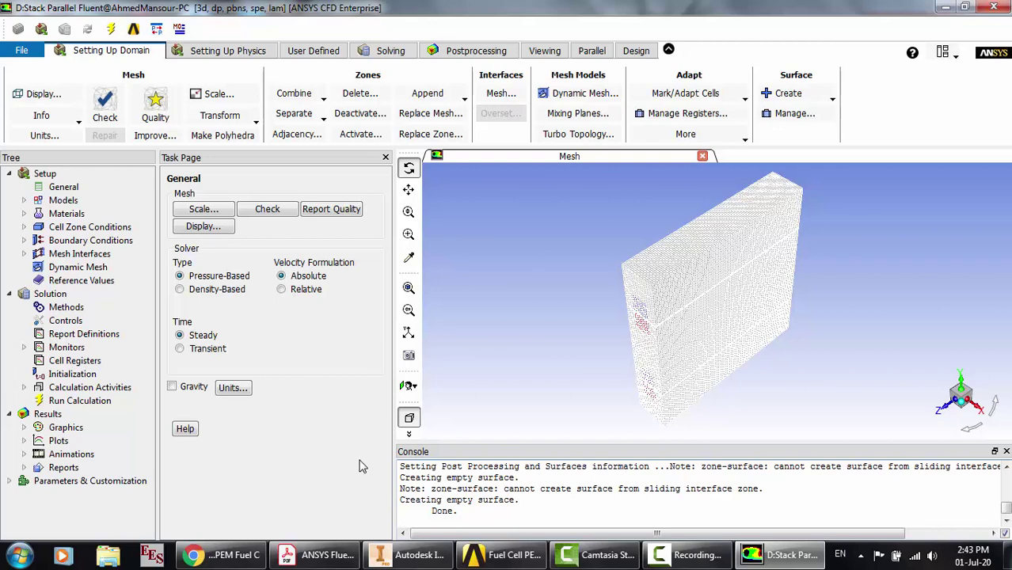
List the setup's physical models and check the Species Model settings, closing them unchanged
left_click(25, 254)
left_click(24, 254)
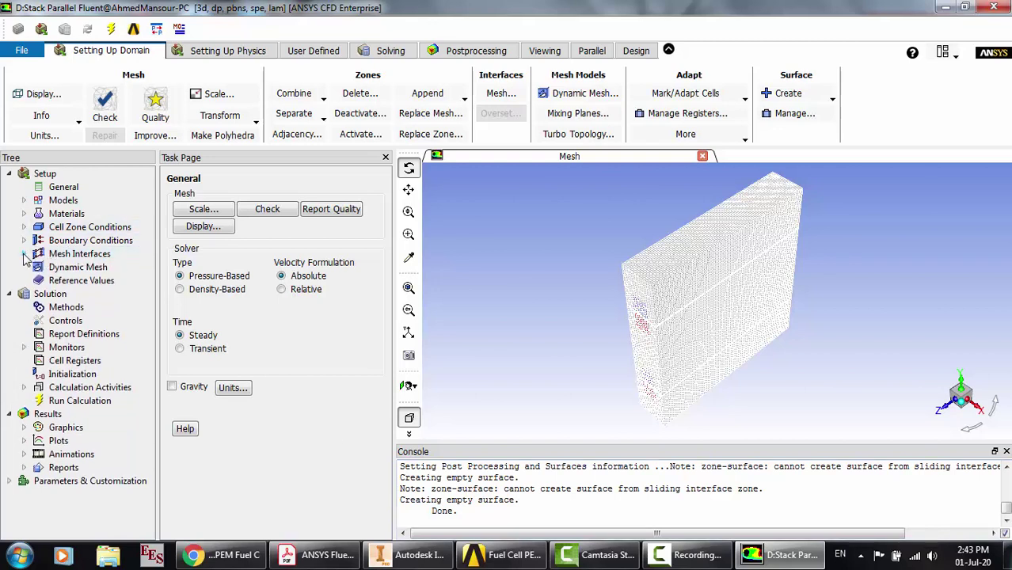
left_click(26, 201)
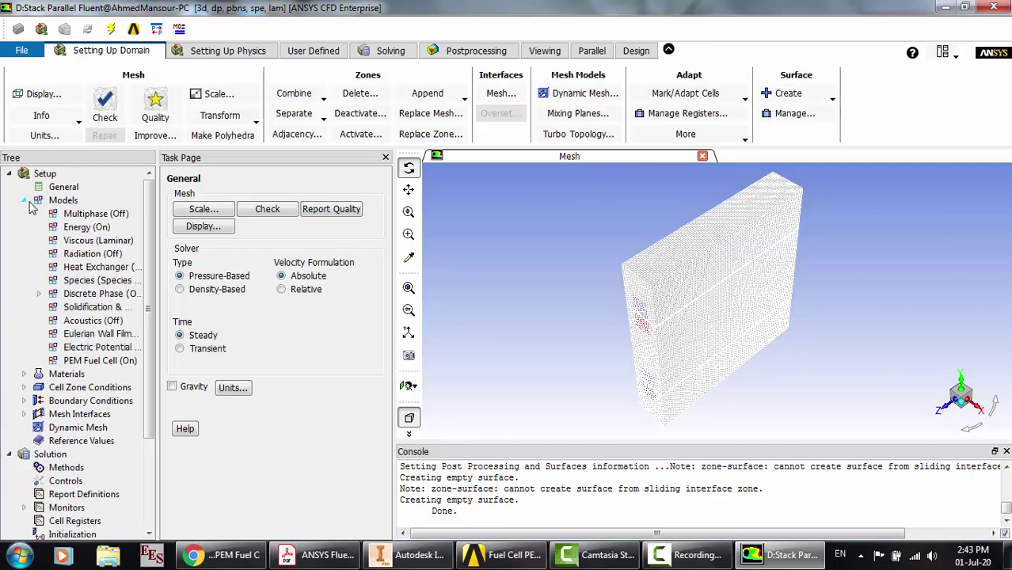
left_click(98, 281)
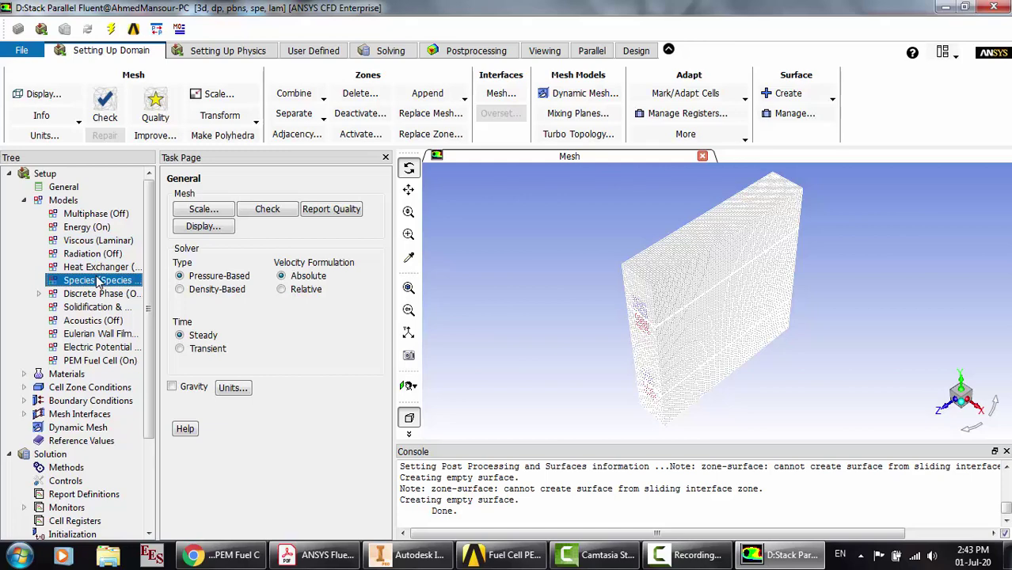
double_click(98, 281)
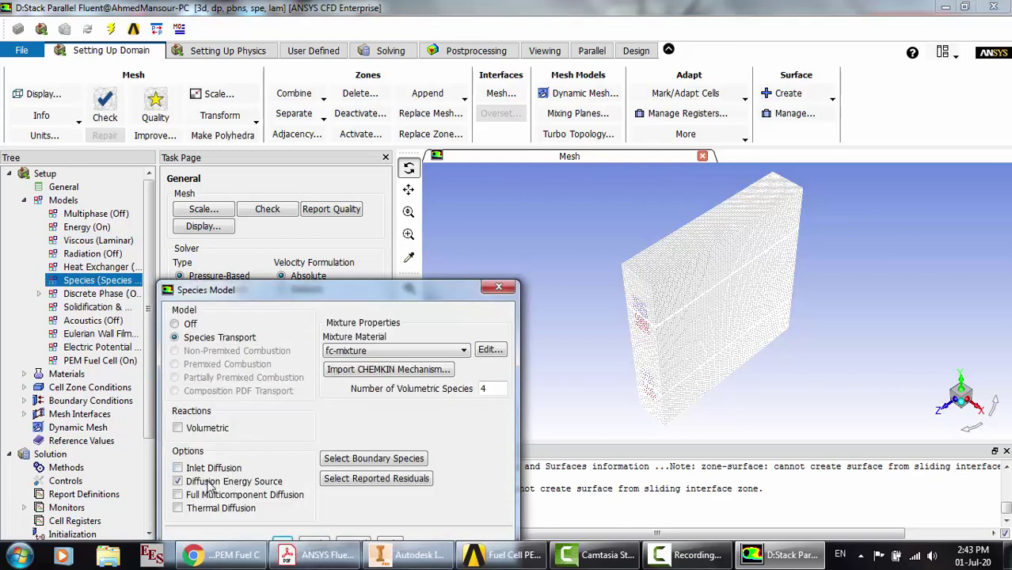
left_click(498, 286)
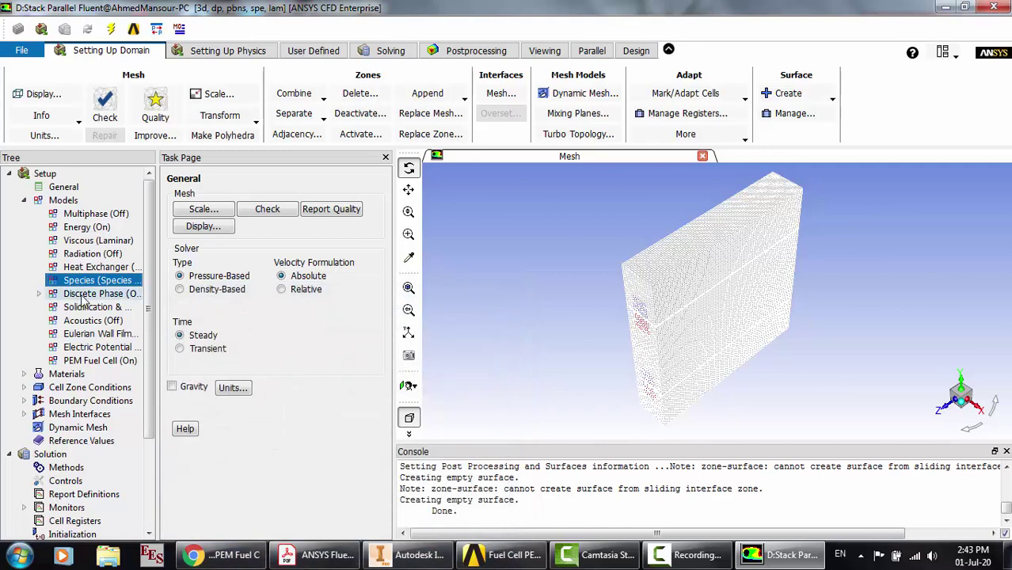
Open the PEM Fuel Cell model settings and view the electrochemistry and reference diffusivity parameters
left_click(97, 361)
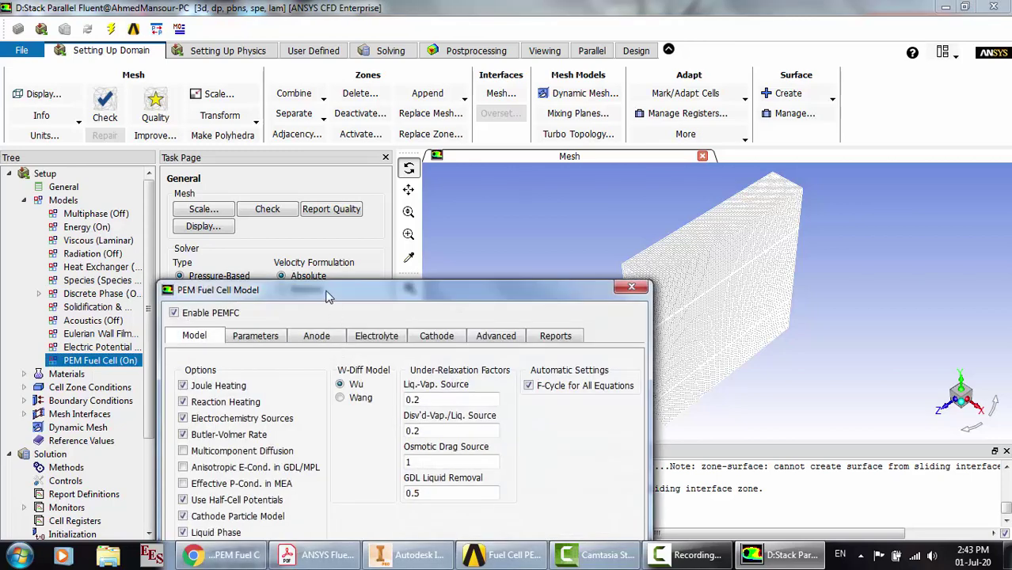
left_click_drag(341, 230, 417, 183)
left_click(354, 227)
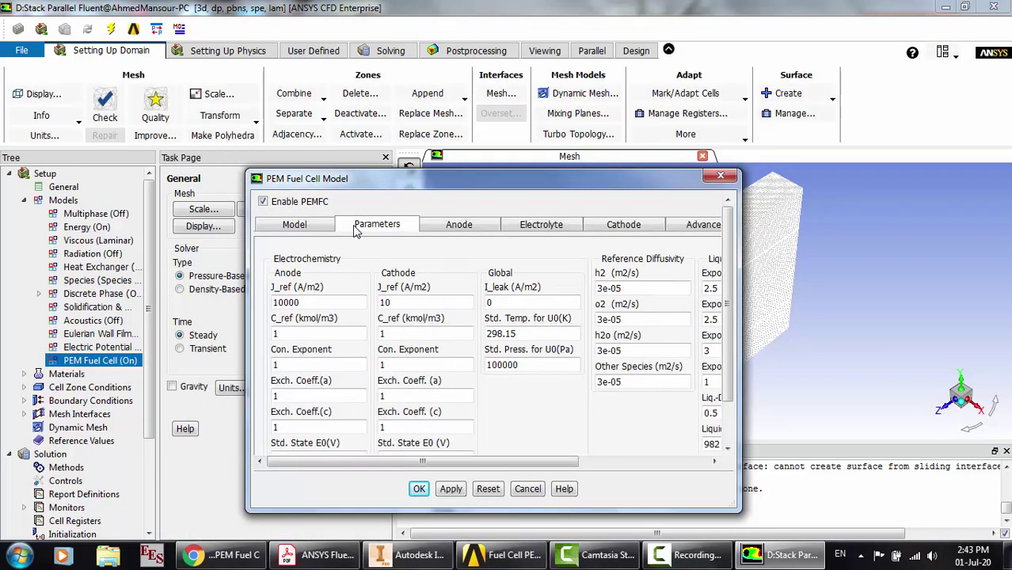
Check the anode zone assignments for the current collector, flow channel, porous electrode and TPB catalyst layer
left_click(459, 225)
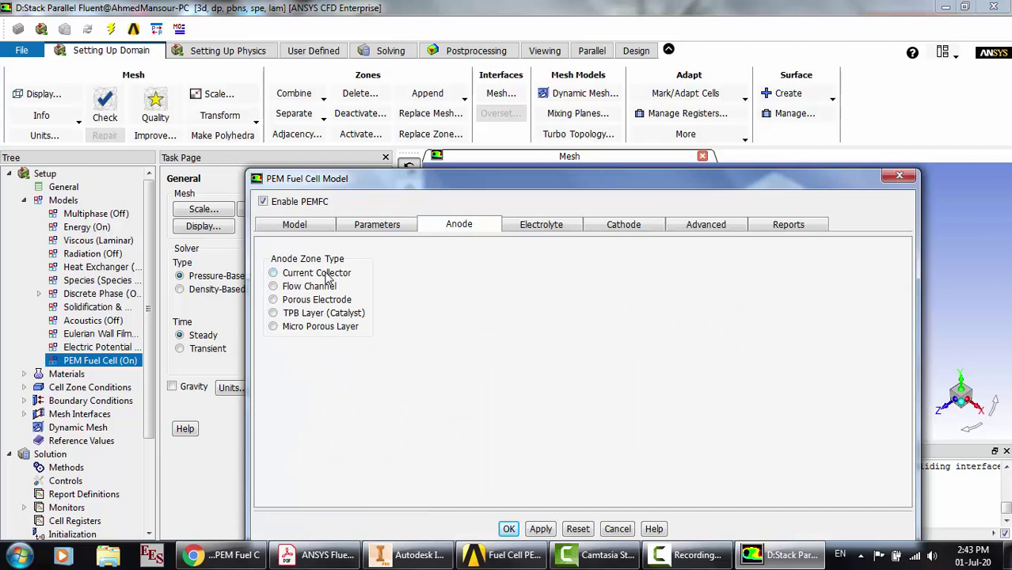
left_click(325, 273)
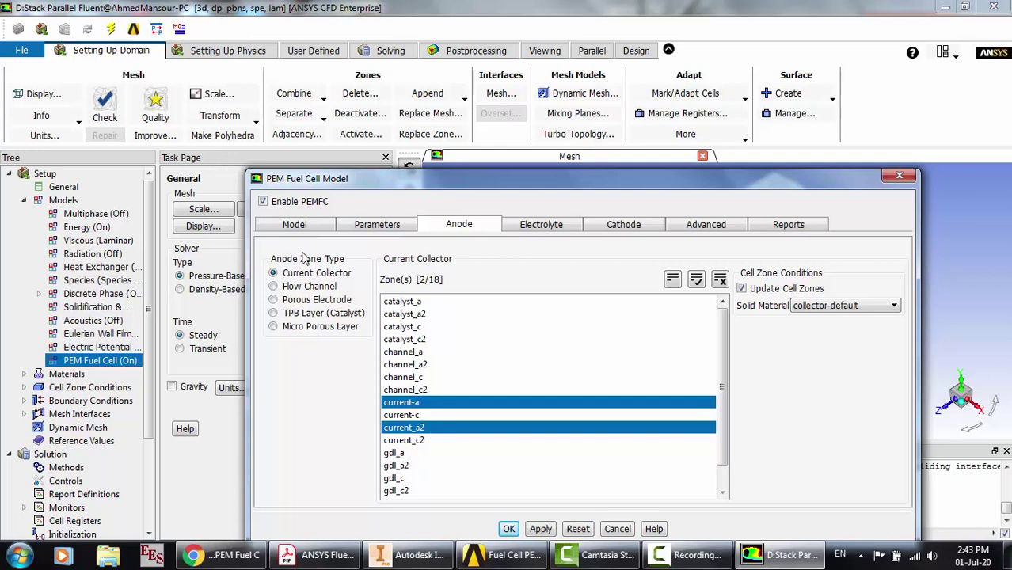
left_click(310, 286)
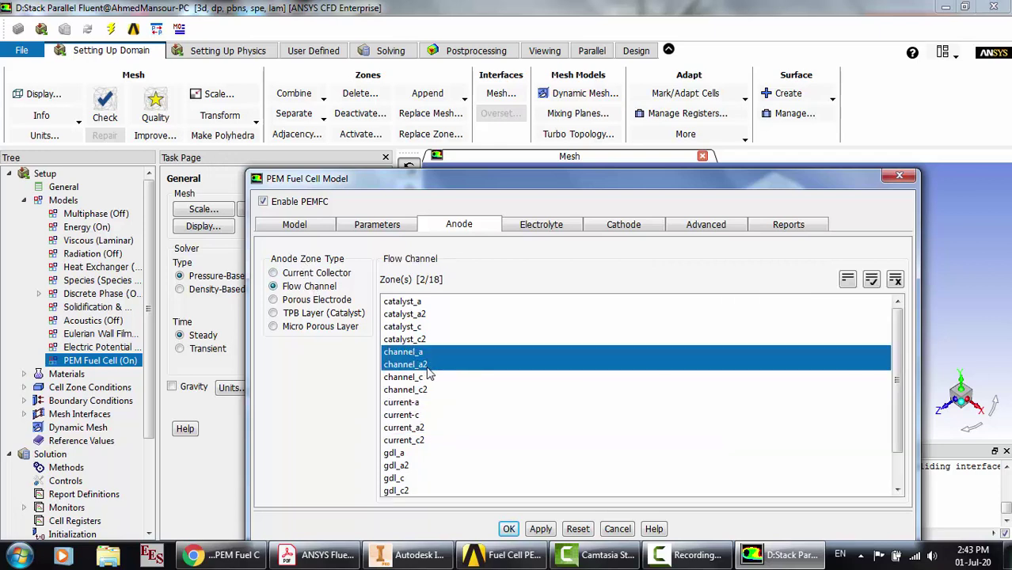
left_click(310, 299)
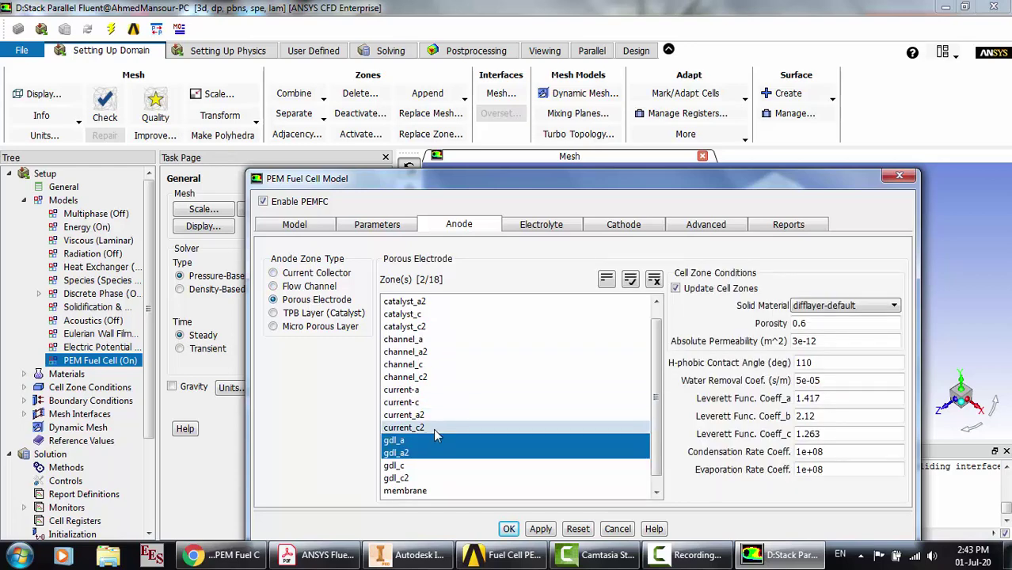
left_click(318, 314)
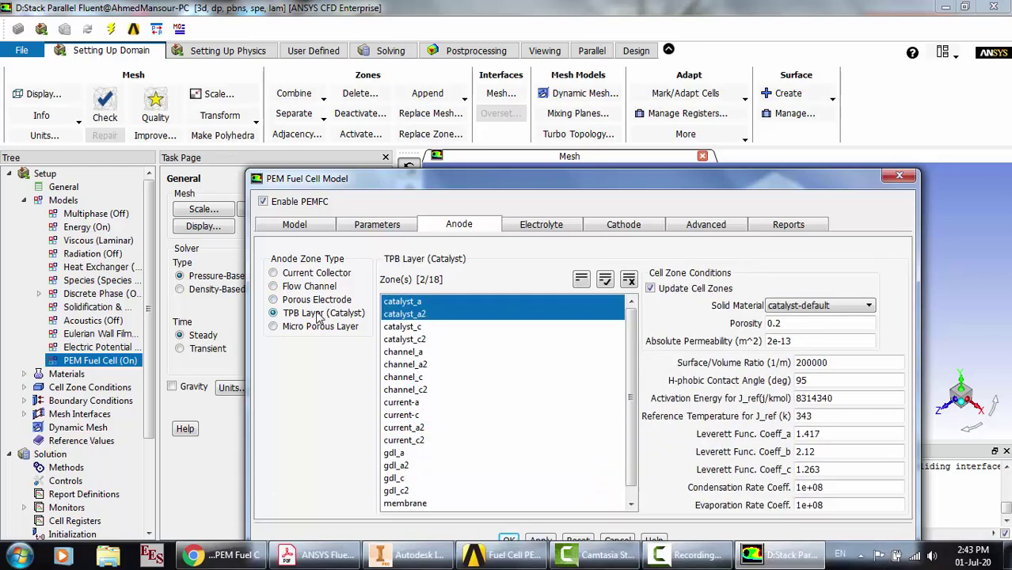
Check the electrolyte zones and the cathode's current collector, flow channel, porous electrode and TPB catalyst layer zones
left_click(541, 226)
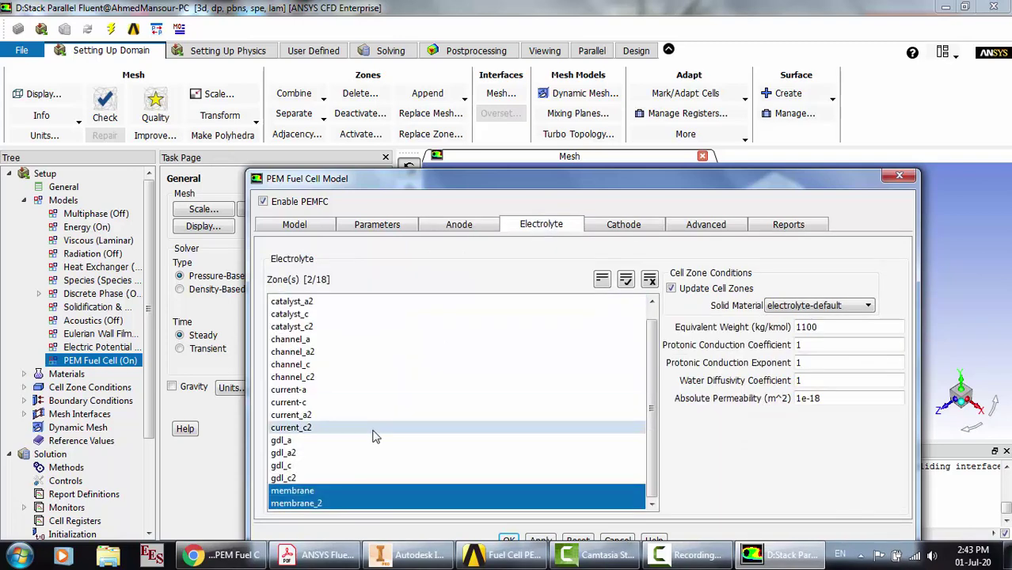
left_click(623, 226)
left_click(324, 274)
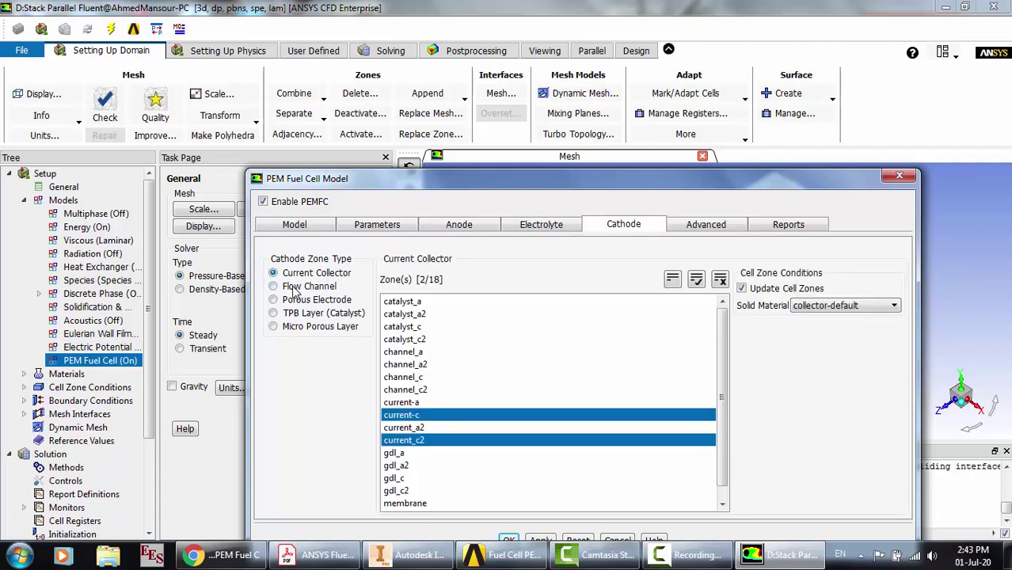
left_click(293, 289)
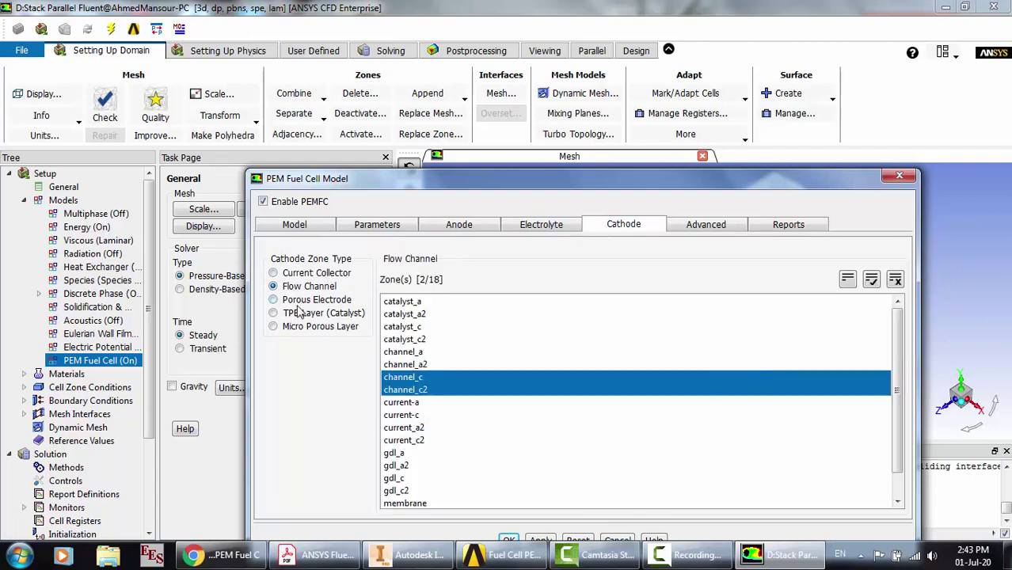
left_click(299, 307)
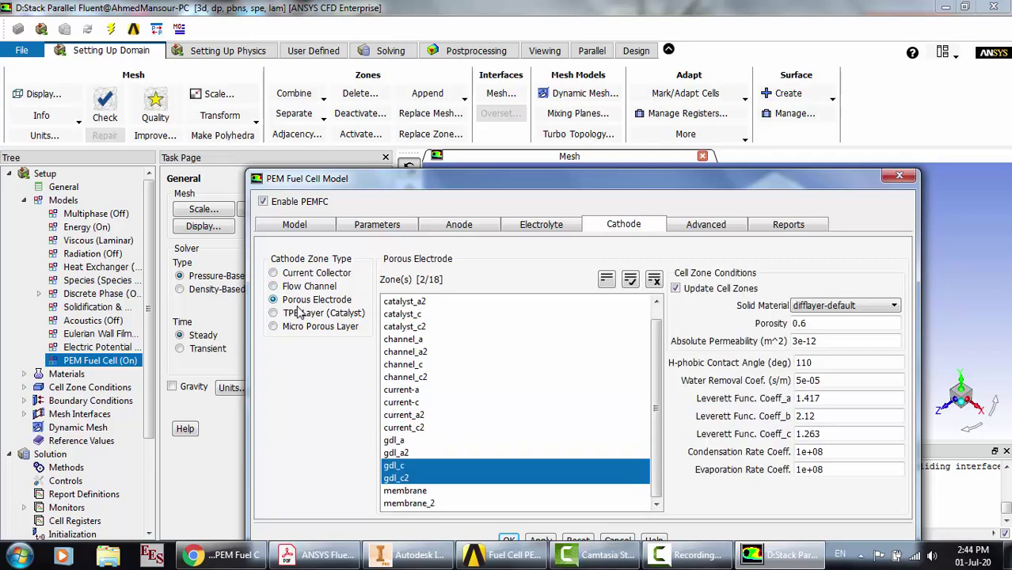
left_click(303, 315)
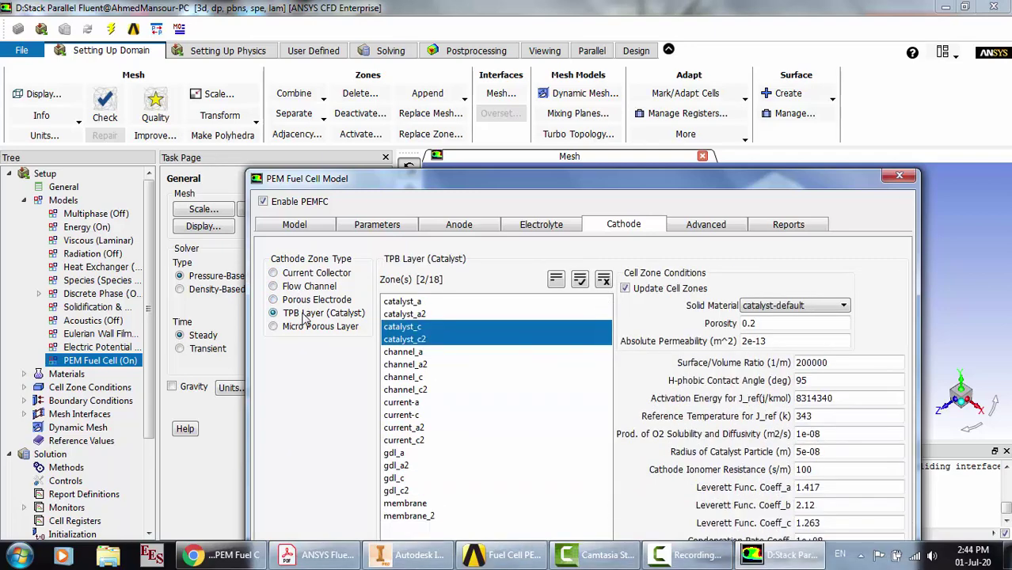
left_click(342, 303)
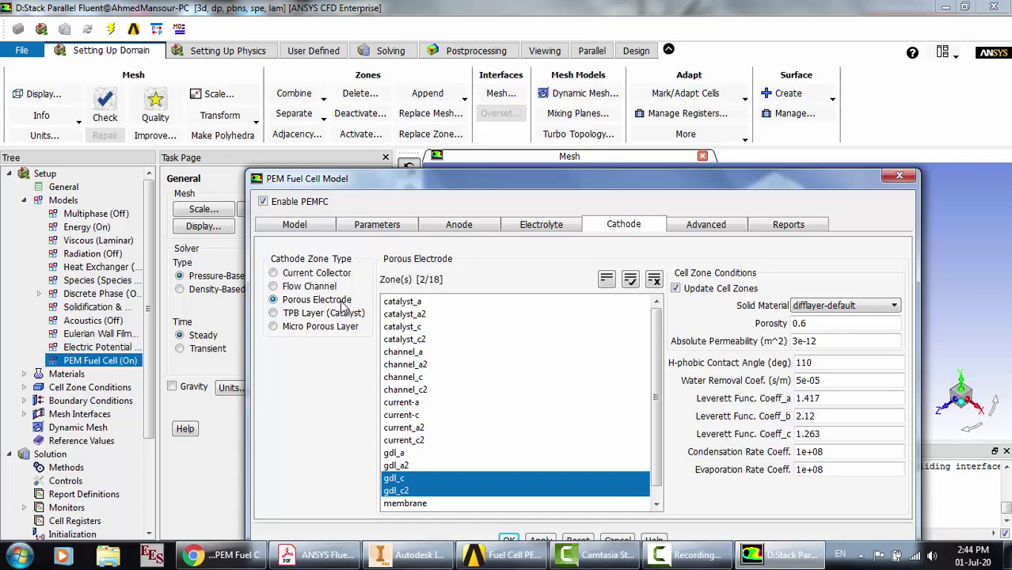
View the advanced contact resistivity settings for the anode and cathode porous-jump zones of both cells
left_click(702, 230)
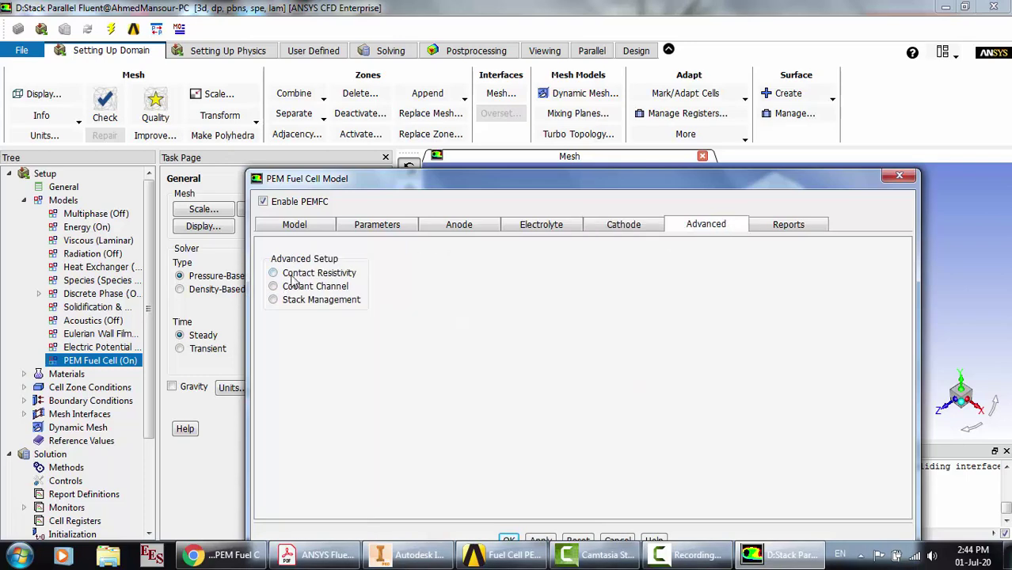
left_click(292, 274)
scroll(440, 412, "down", 1)
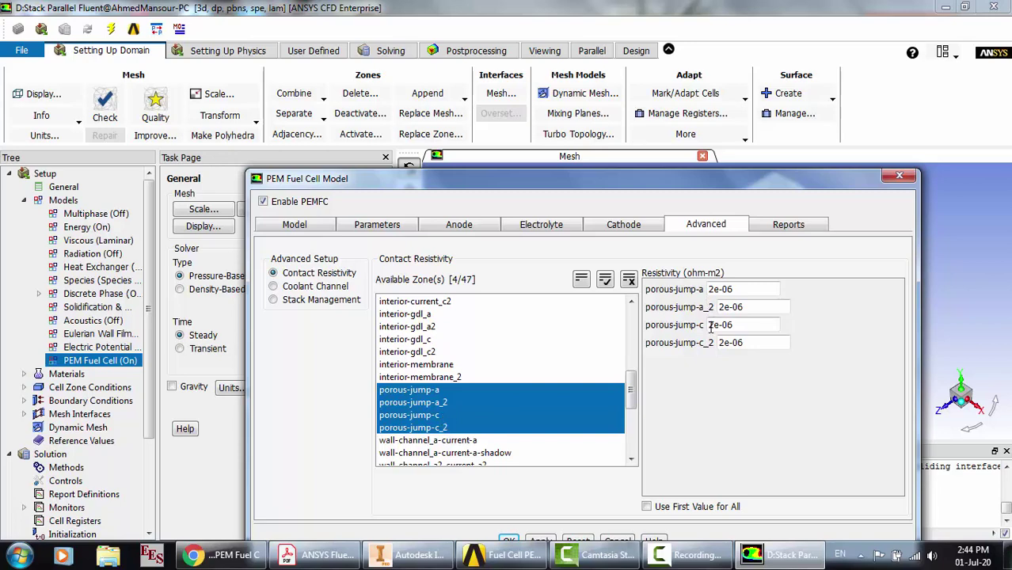
Open the stack management settings and check which zones are assigned to fuel cell unit fcu-0
left_click(298, 305)
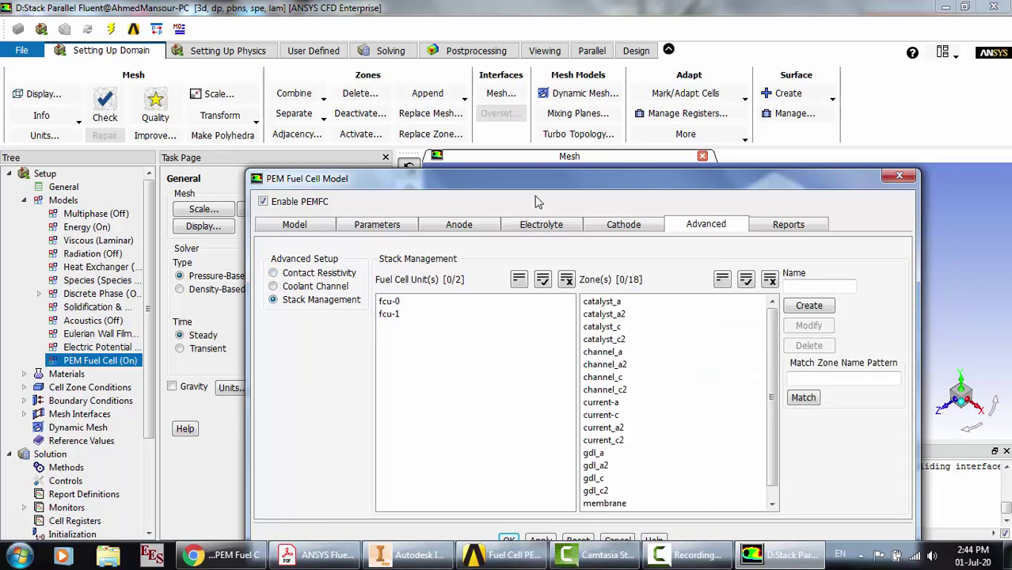
left_click_drag(528, 183, 442, 101)
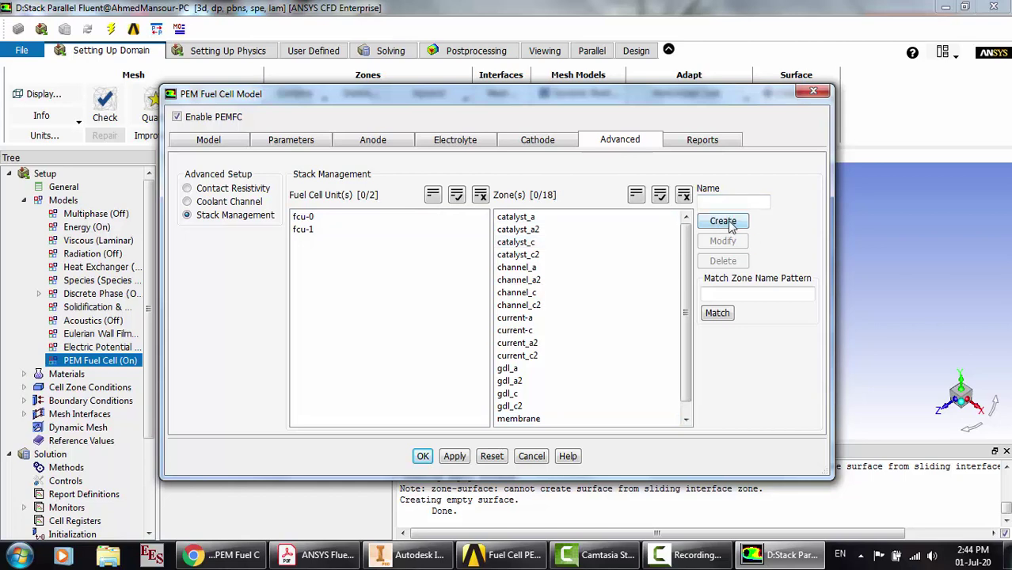
left_click(565, 220)
left_click(347, 219)
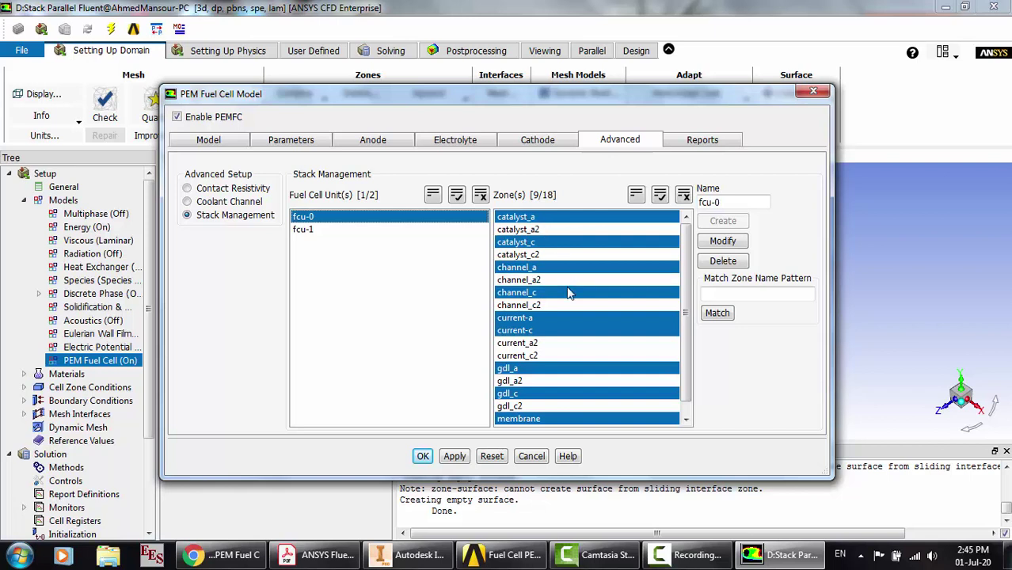
scroll(565, 285, "down", 1)
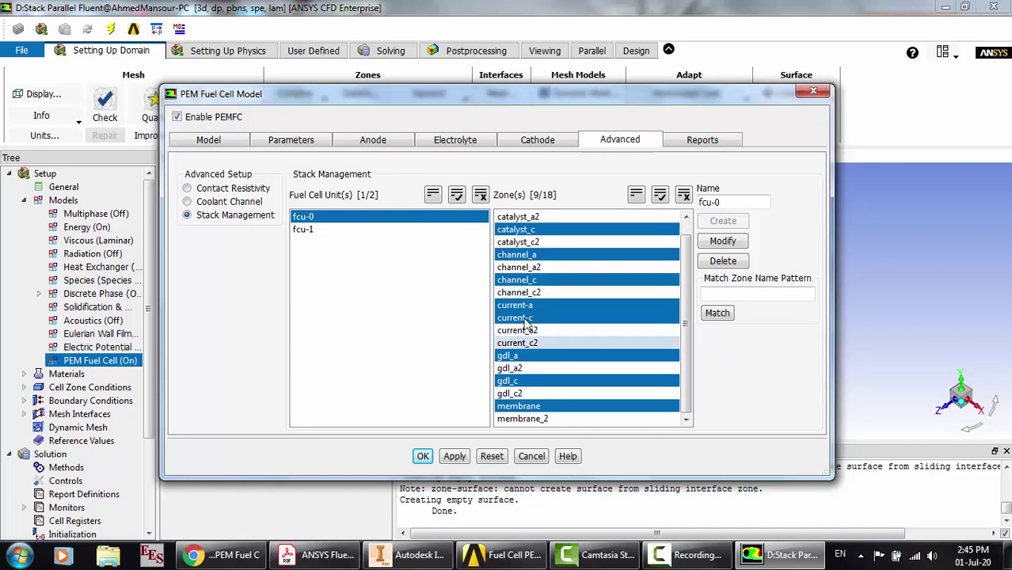
scroll(549, 253, "up", 1)
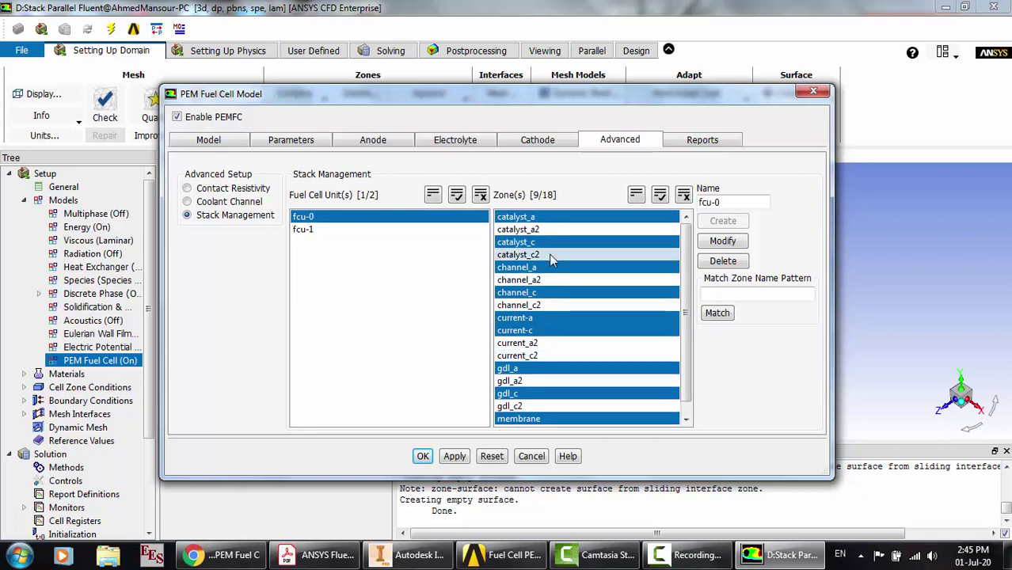
left_click(387, 216)
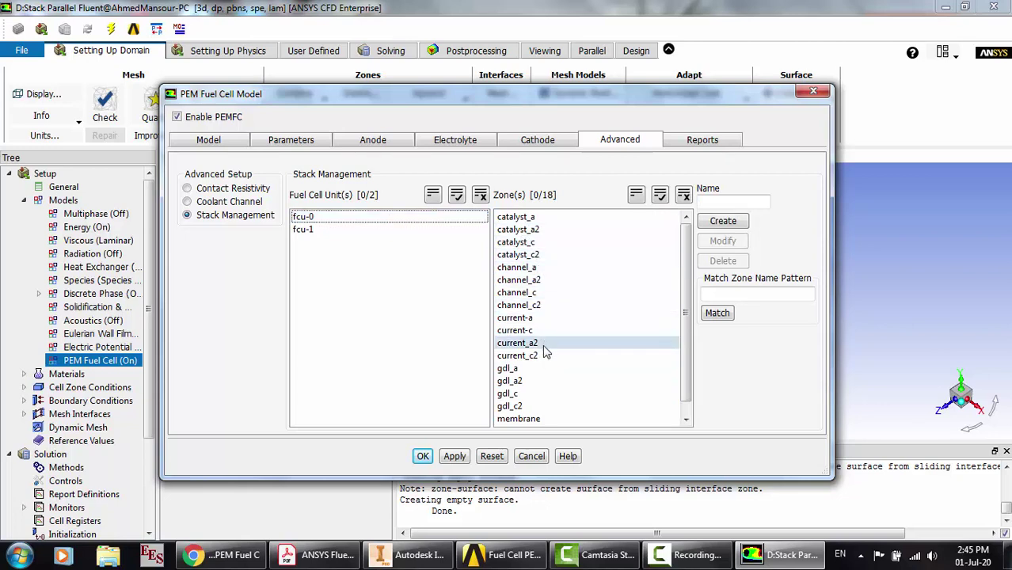
scroll(559, 402, "down", 1)
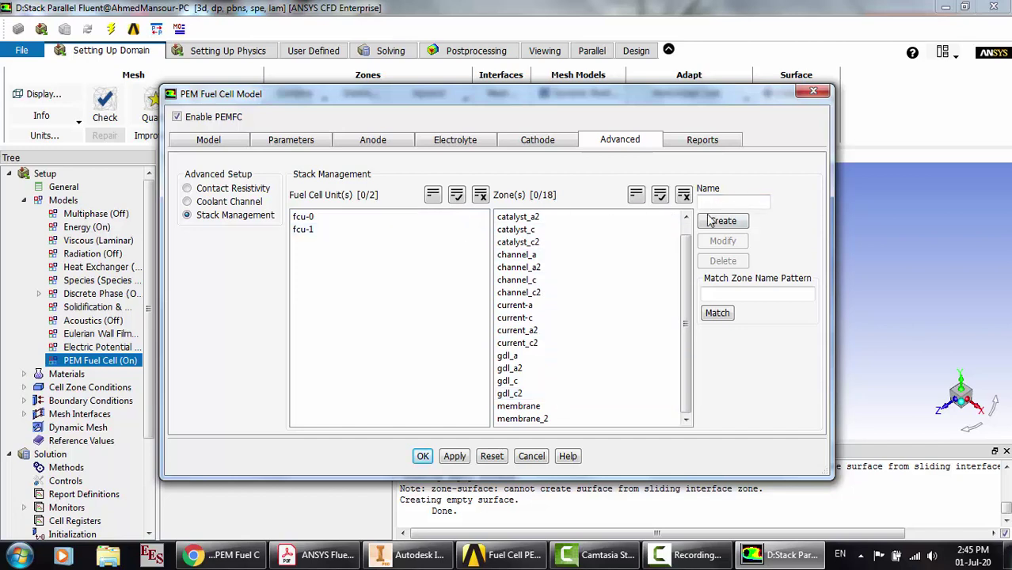
Check the zones assigned to fuel cell unit fcu-1, leaving both units deselected
left_click(335, 231)
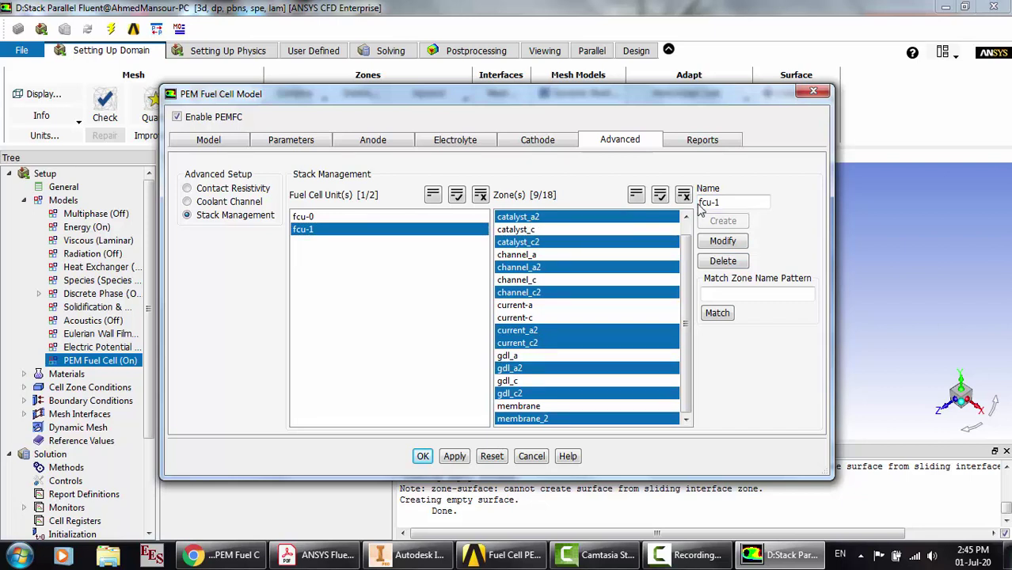
left_click(316, 216)
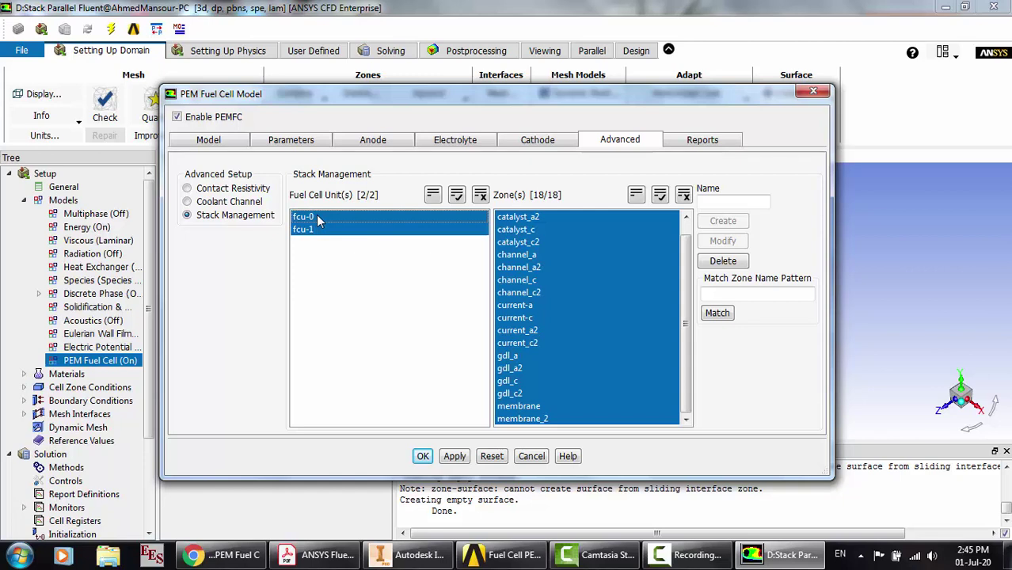
left_click(316, 217)
left_click(321, 230)
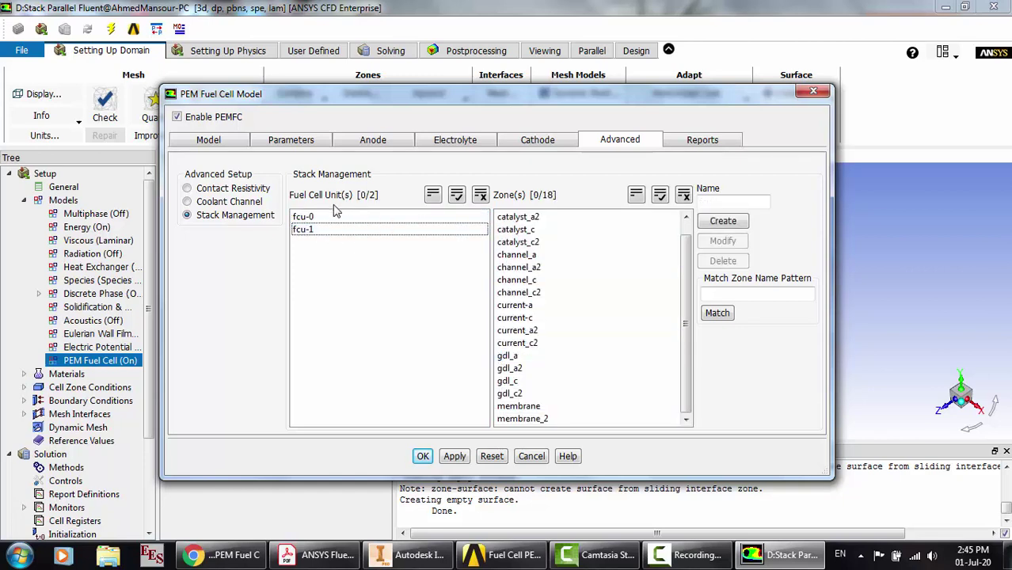
Check the electrolyte projected area and the anode and cathode external contact interfaces for reports, closing the PEM Fuel Cell model unchanged
left_click(717, 142)
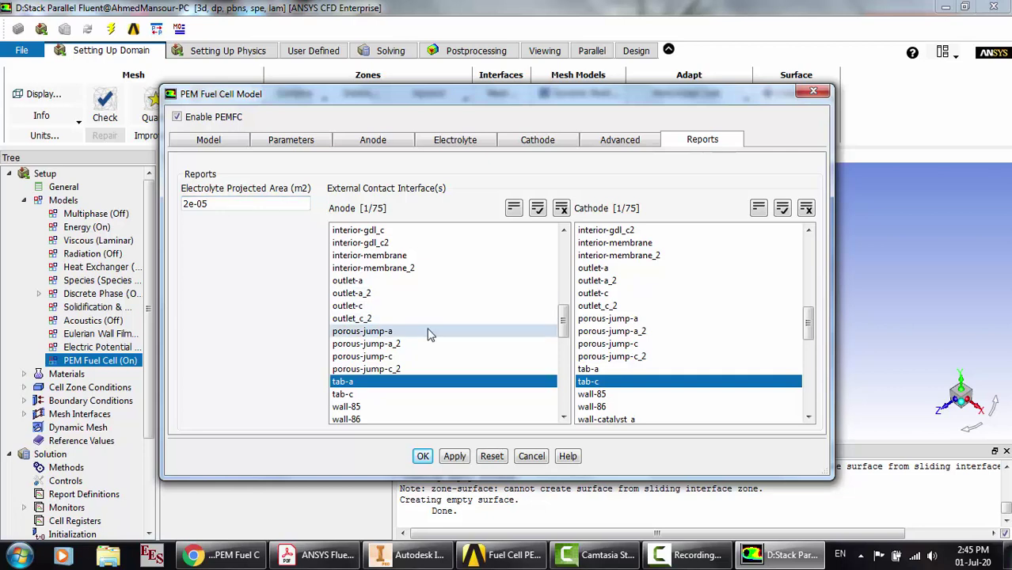
scroll(655, 386, "down", 2)
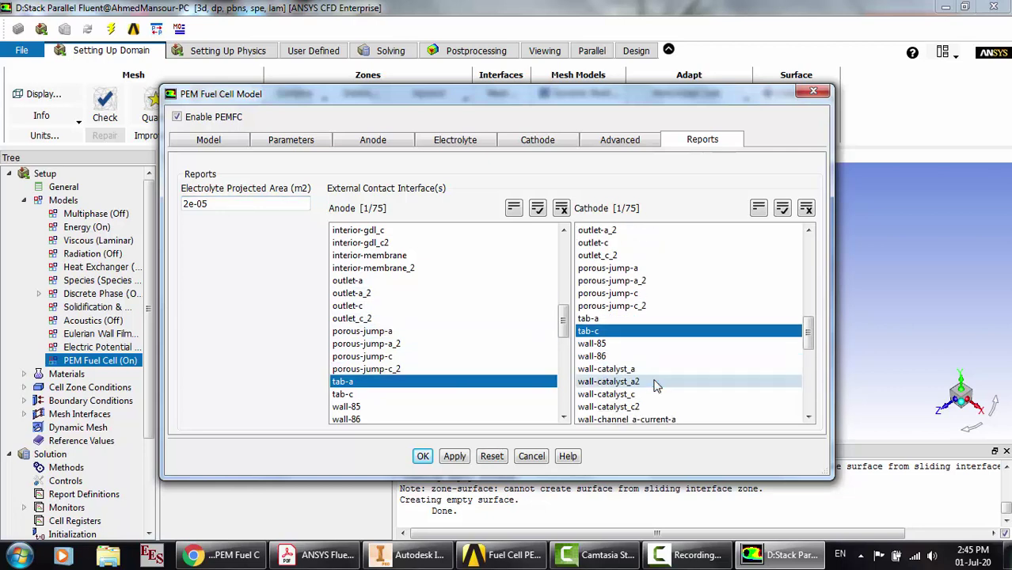
left_click(531, 456)
List the case's materials and view the properties of water-vapor in fc-mixture, closing them unchanged
scroll(100, 357, "down", 1)
scroll(100, 357, "down", 2)
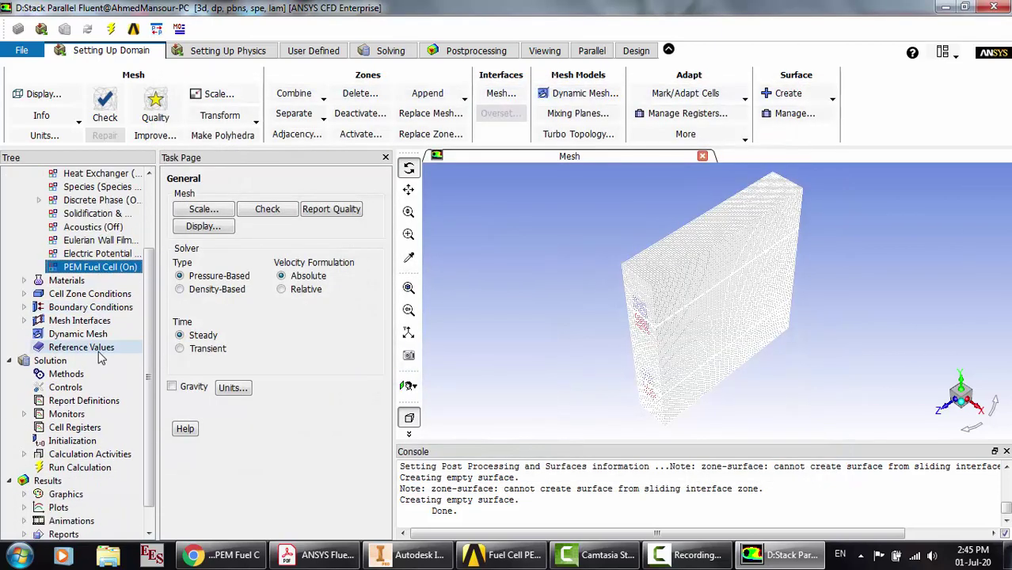
left_click(24, 281)
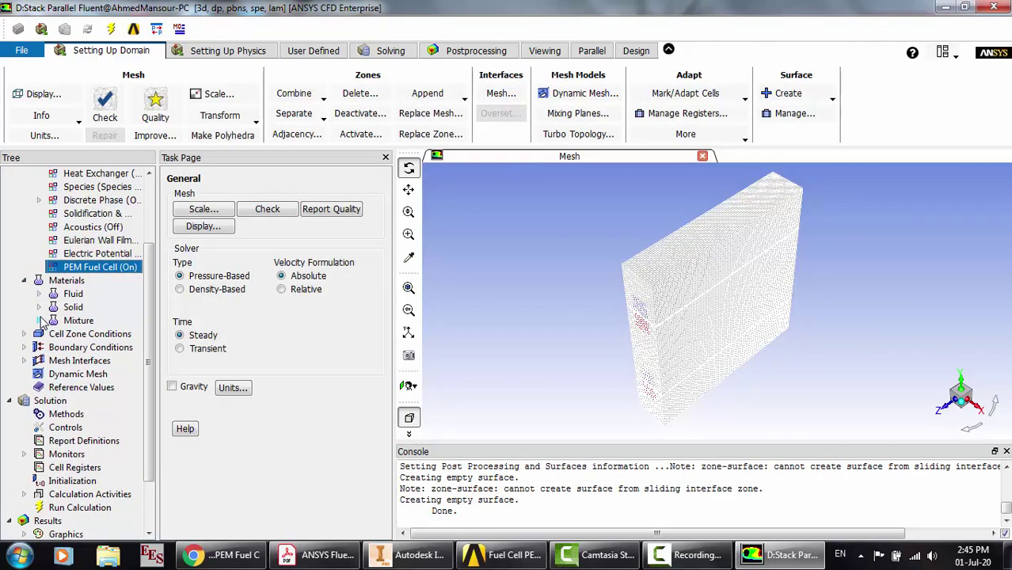
left_click(39, 320)
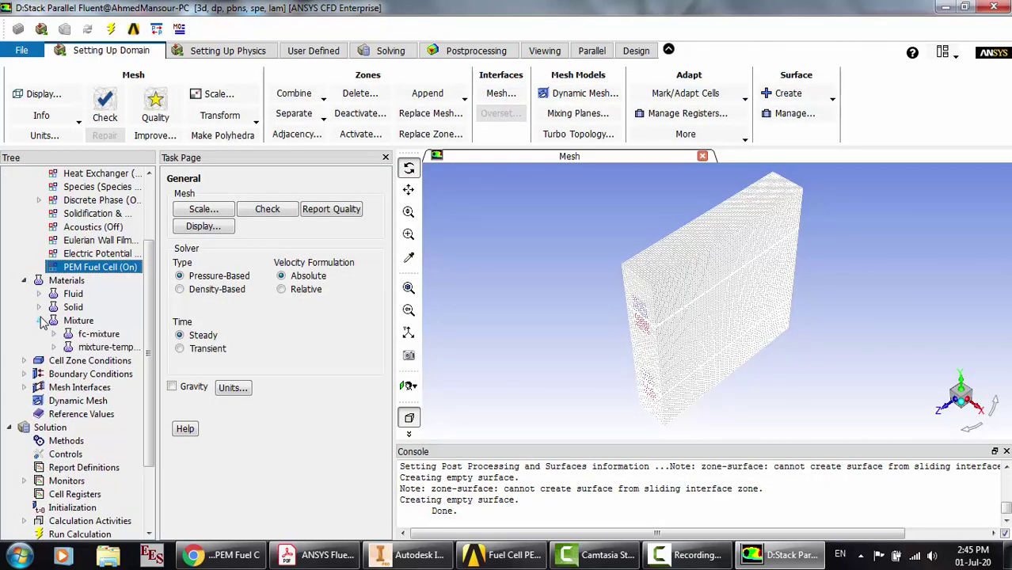
double_click(69, 282)
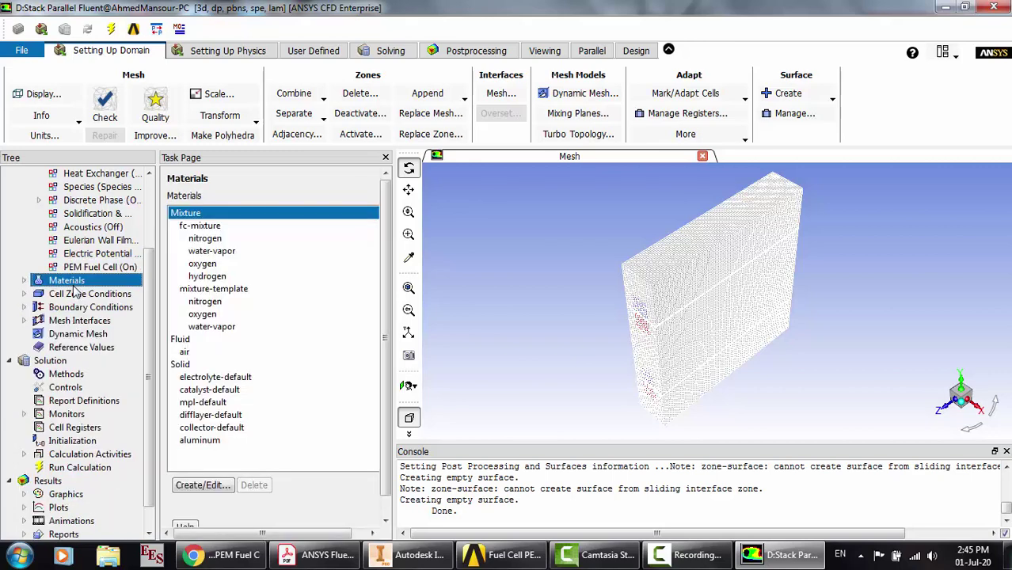
left_click(222, 253)
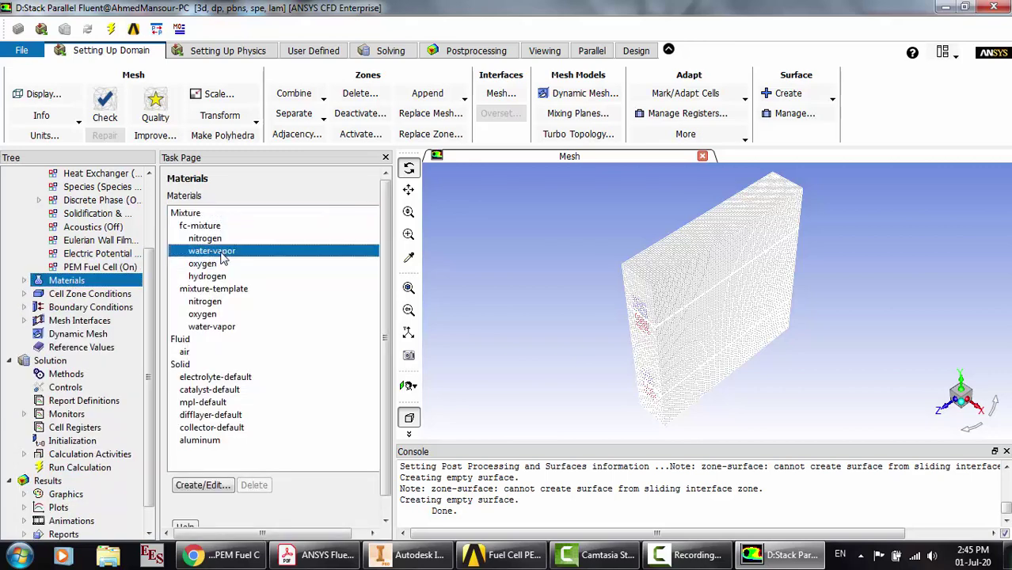
left_click(204, 485)
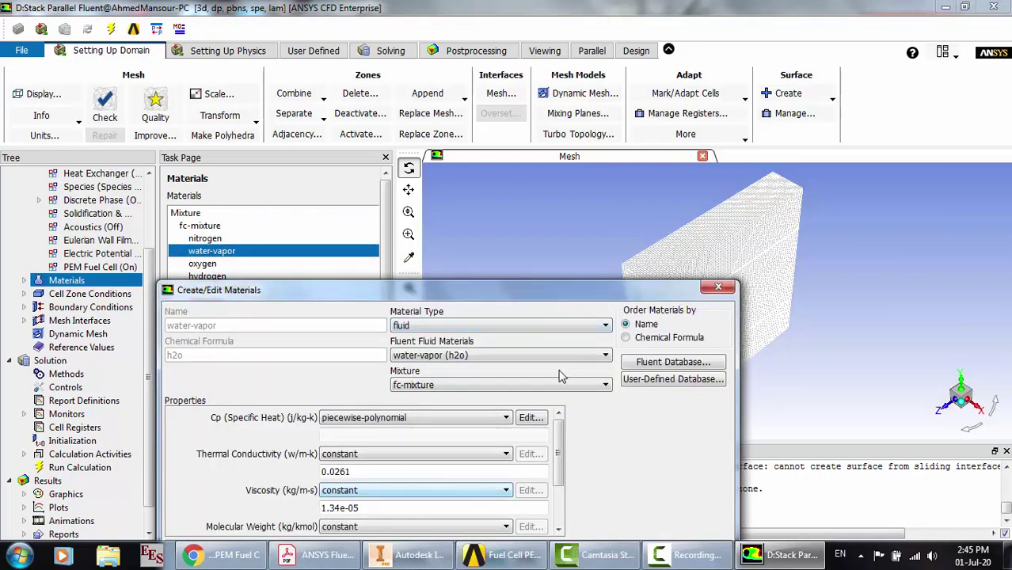
left_click(720, 288)
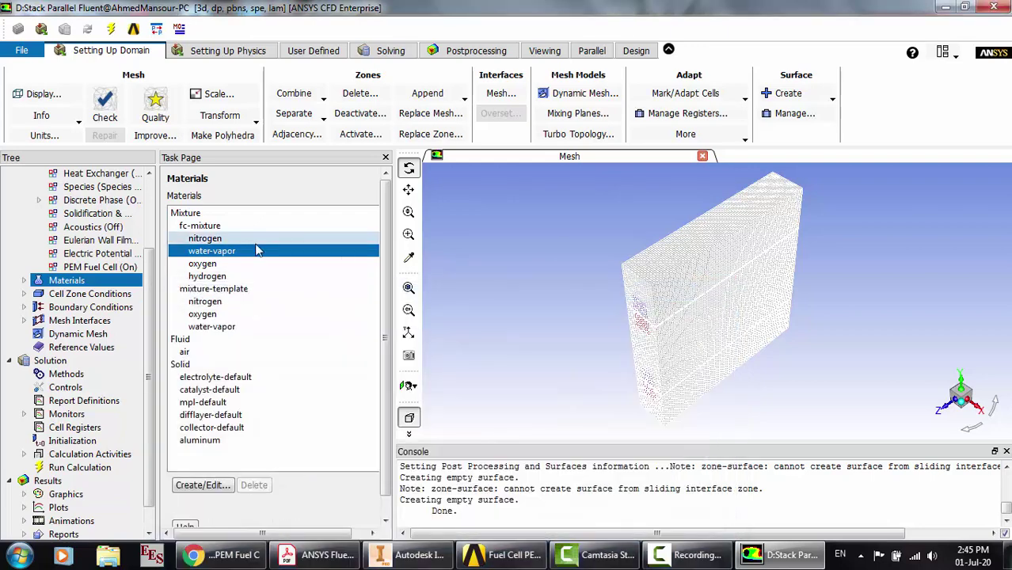
Review the catalyst_a cell zone's porous zone, source term and fixed value settings, closing them unchanged
left_click(24, 294)
double_click(79, 294)
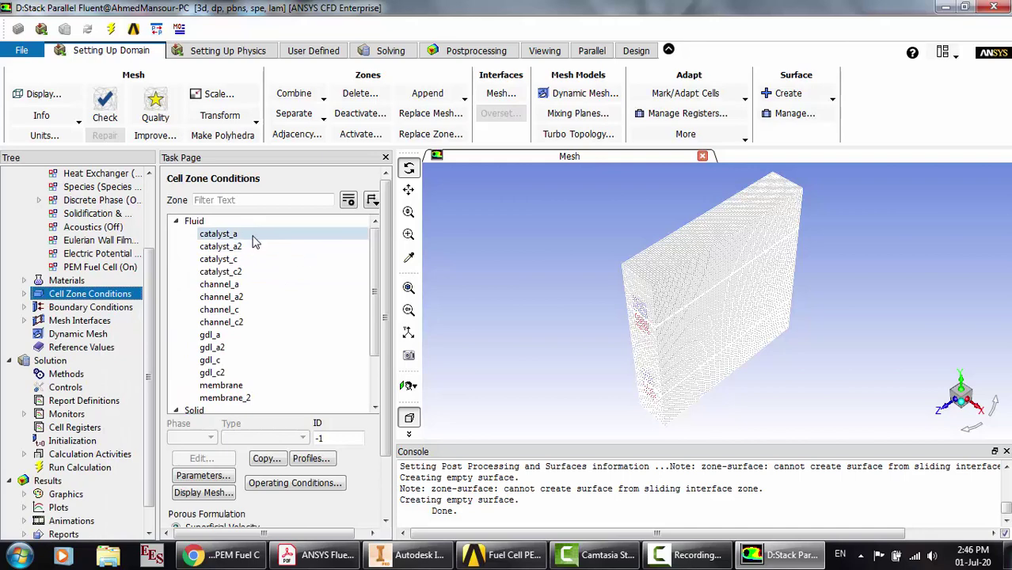
left_click(247, 235)
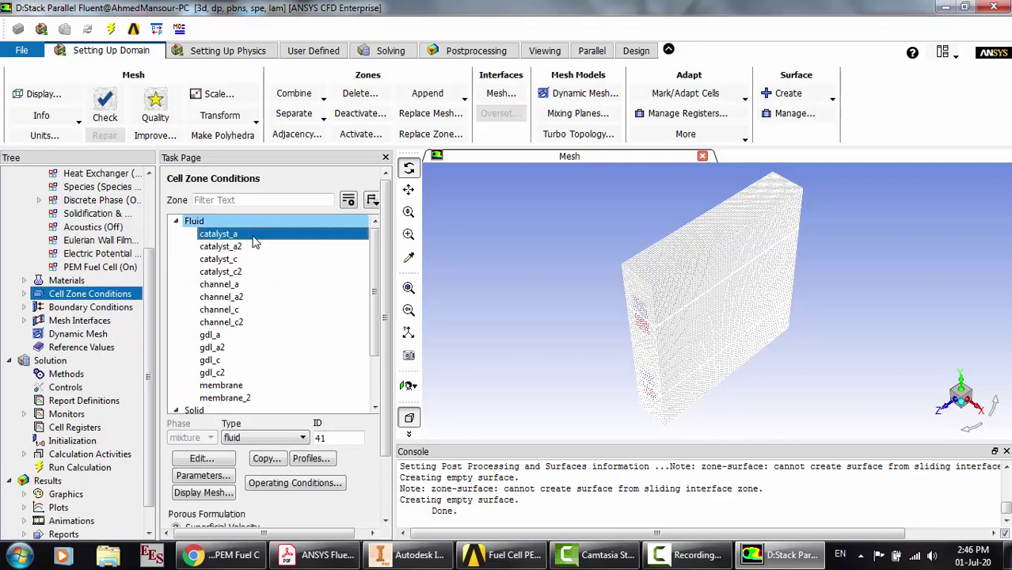
left_click(201, 459)
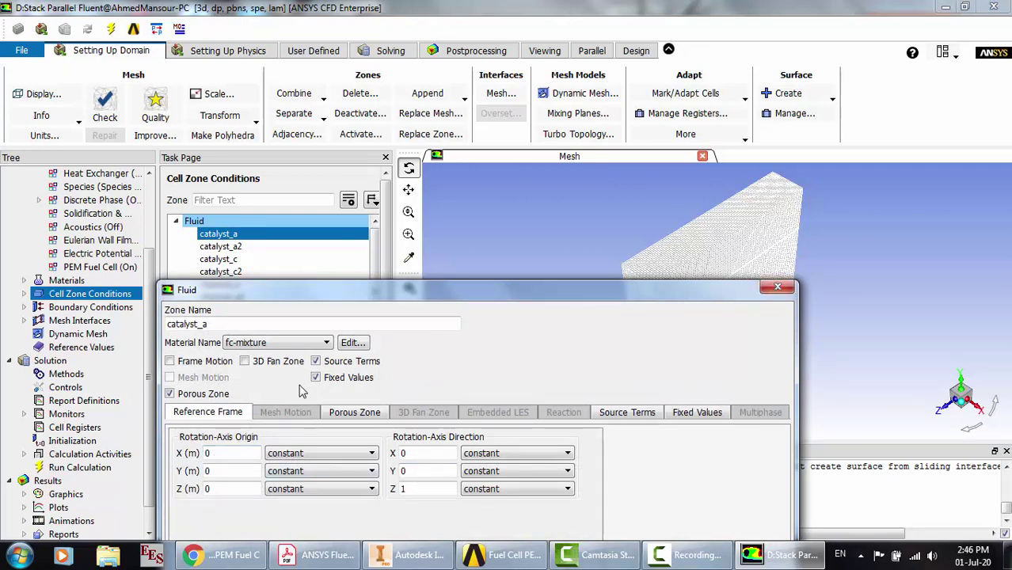
left_click(348, 412)
left_click_drag(513, 300, 507, 150)
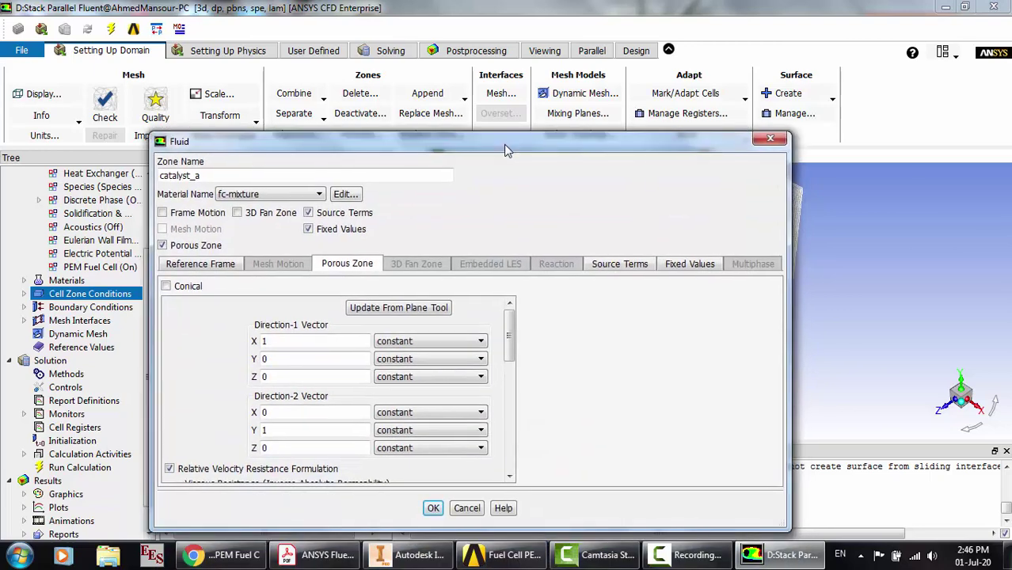
scroll(412, 370, "down", 10)
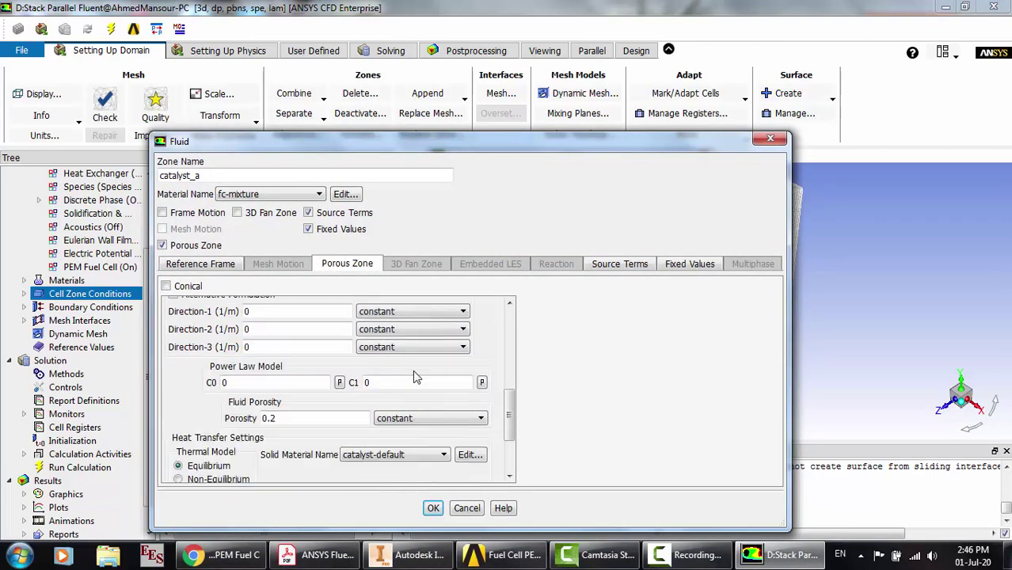
left_click(620, 264)
scroll(334, 372, "down", 3)
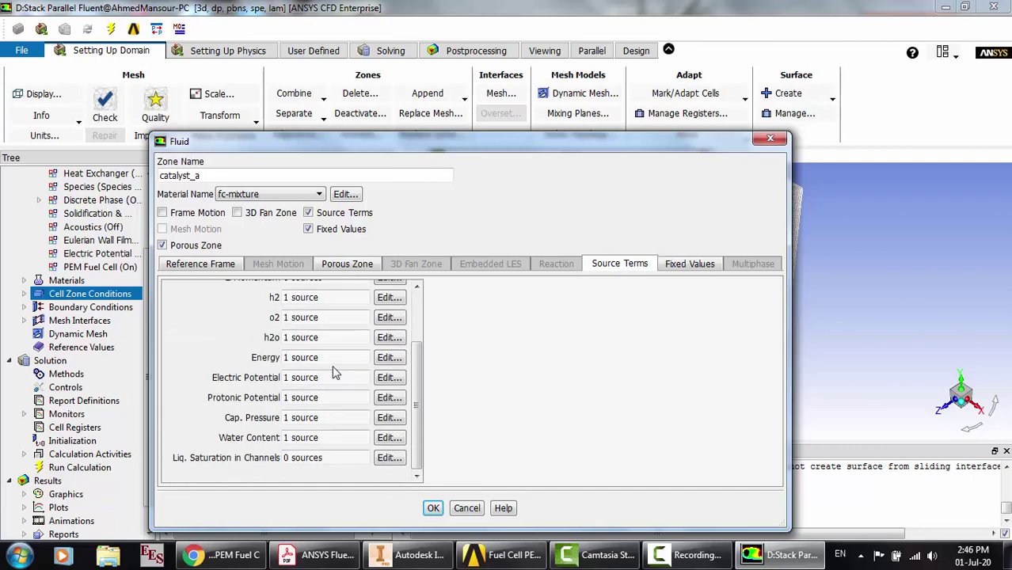
left_click(689, 265)
scroll(374, 344, "down", 3)
left_click(467, 508)
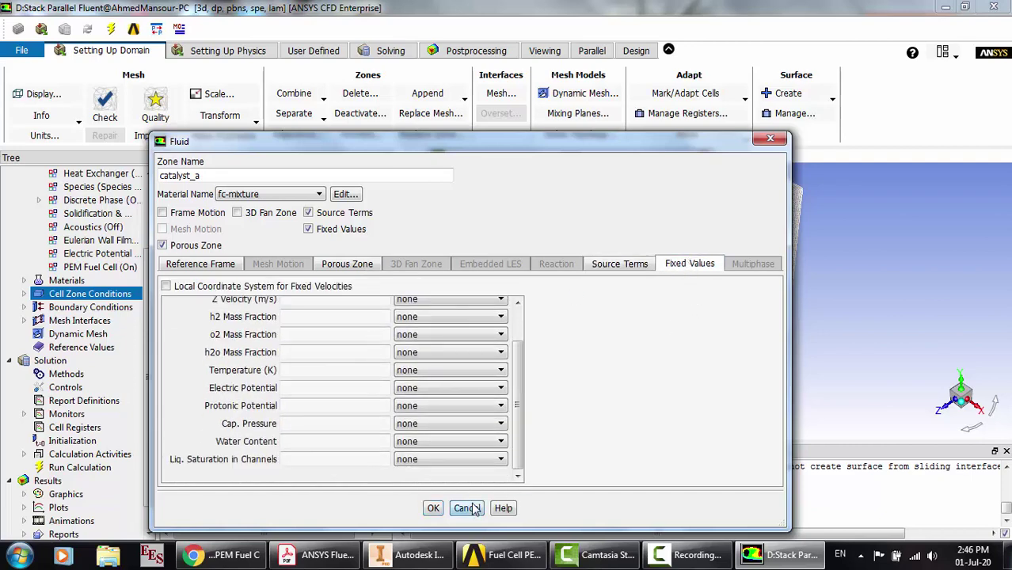
Review the catalyst_c cell zone's porous zone settings, close them unchanged, and look through the remaining cell zones
left_click(234, 259)
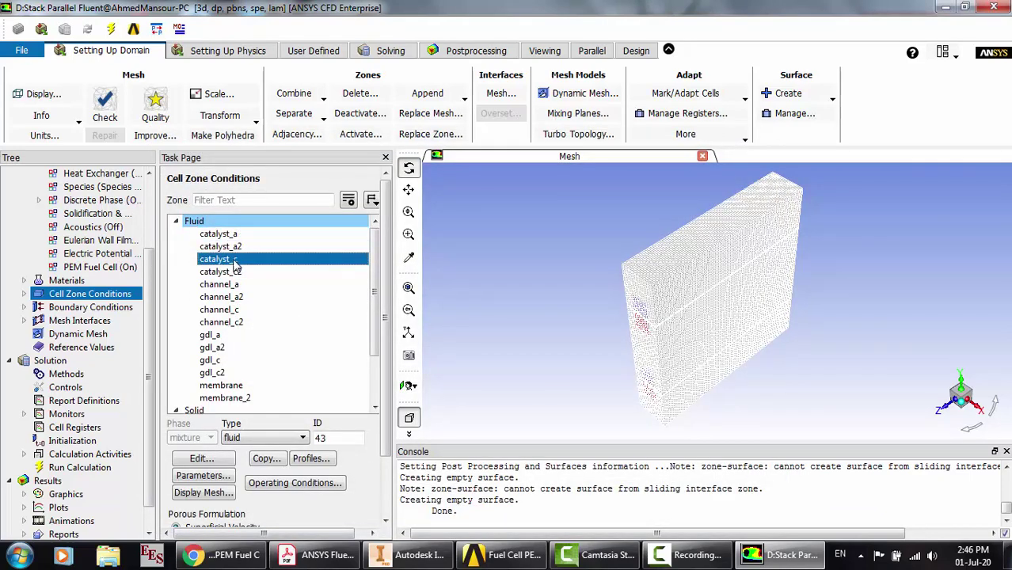
right_click(233, 262)
left_click(273, 282)
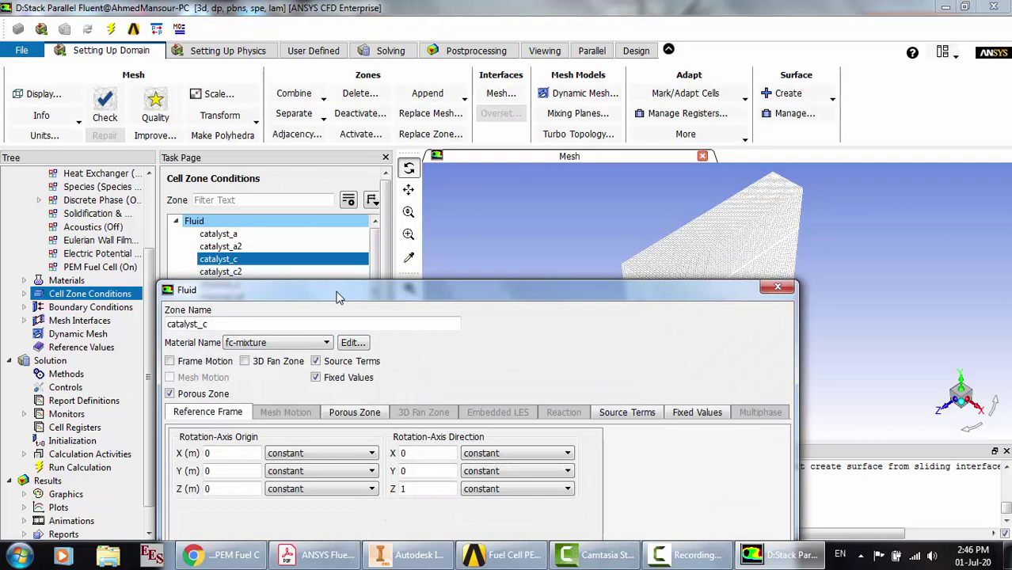
left_click_drag(318, 281, 312, 157)
left_click(342, 288)
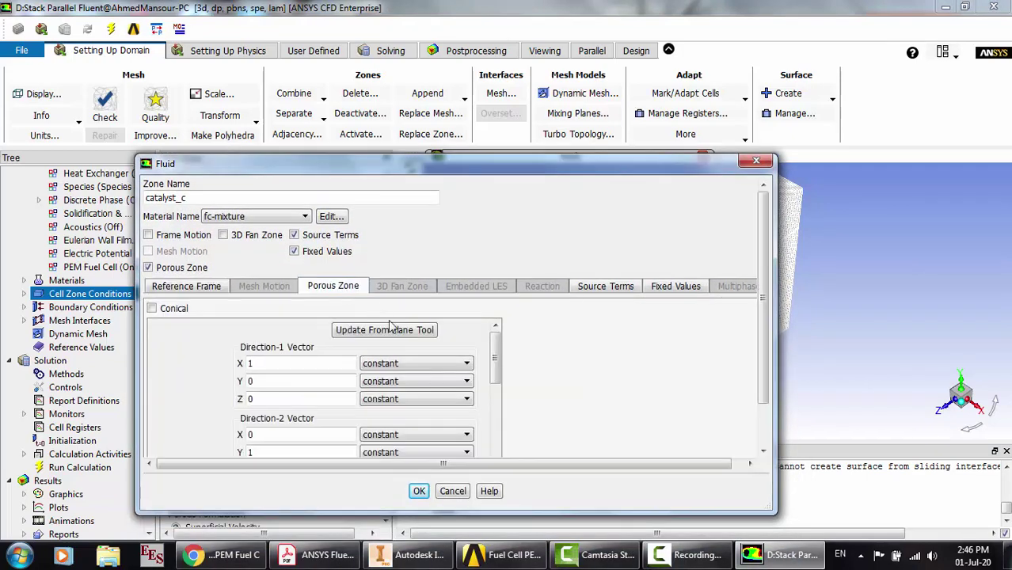
scroll(428, 386, "down", 2)
scroll(429, 387, "down", 5)
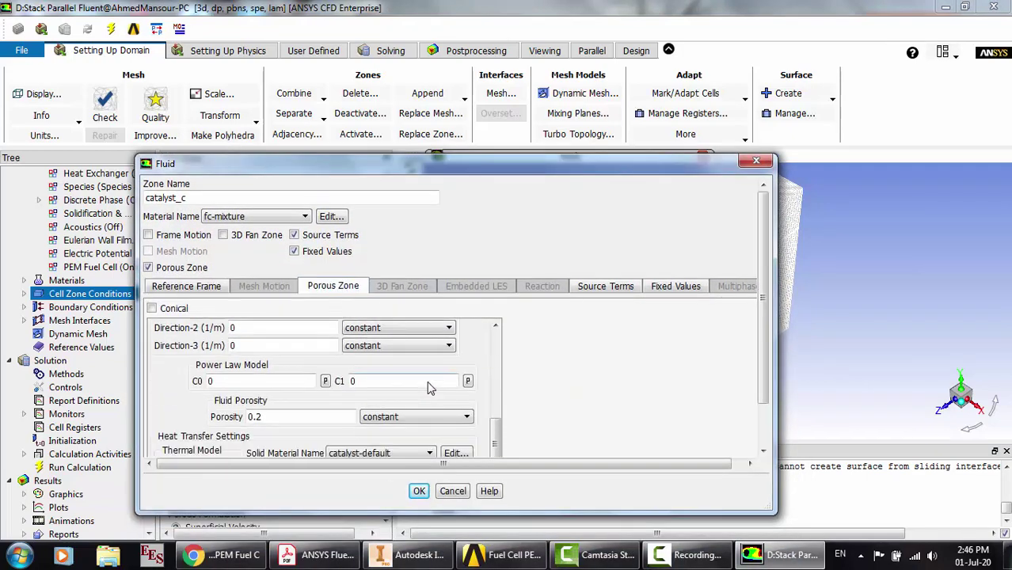
left_click(453, 490)
scroll(263, 254, "down", 2)
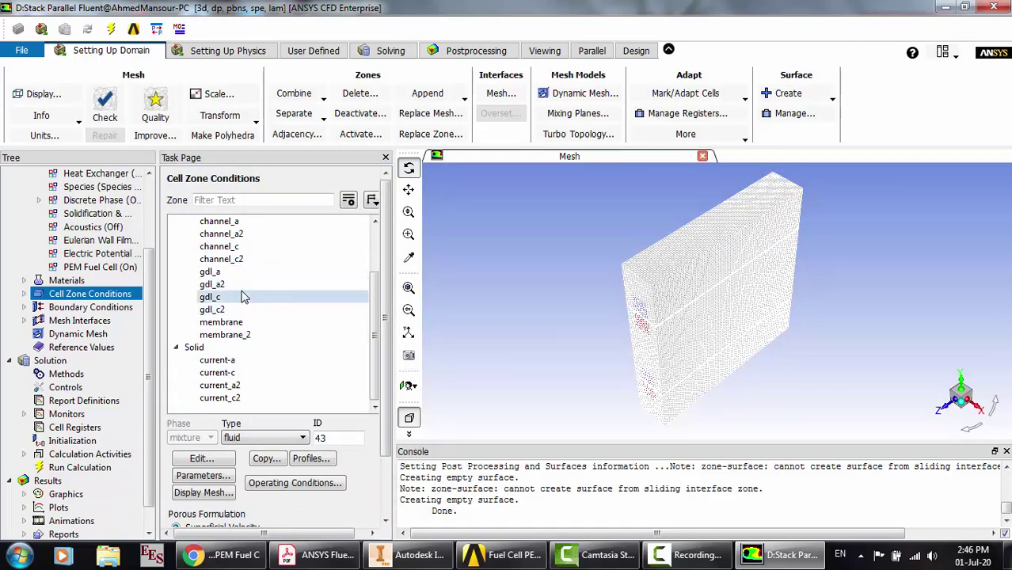
scroll(243, 296, "up", 1)
Review the inlet-a mass-flow inlet's momentum, thermal, species and user-defined scalar settings in the boundary conditions, accepting them unchanged
left_click(89, 308)
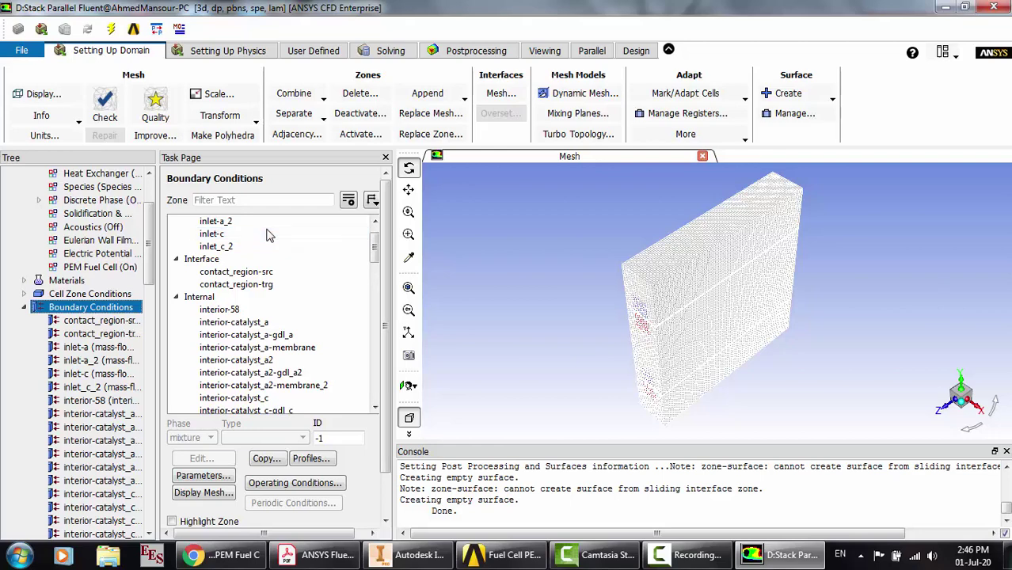
left_click(237, 223)
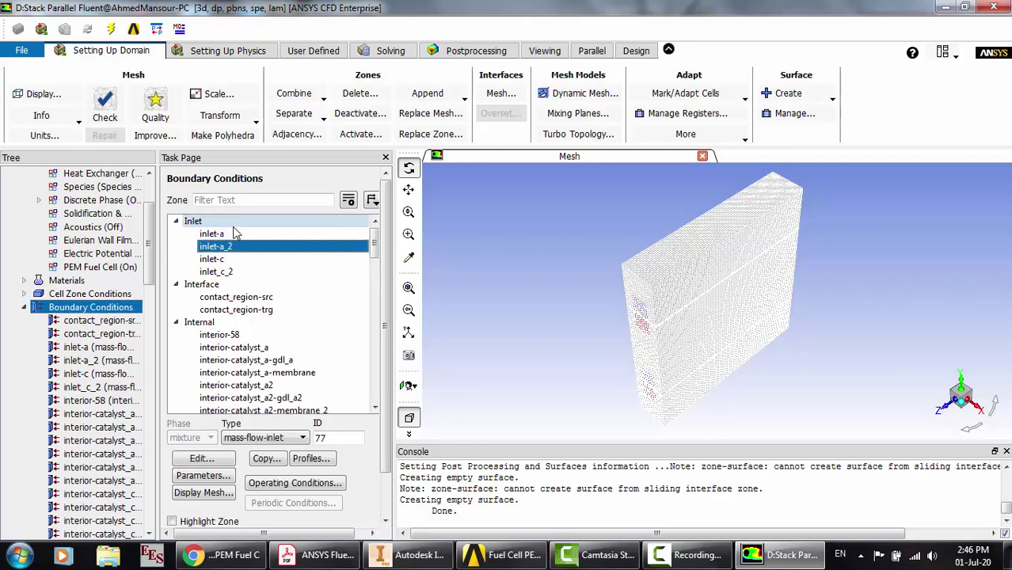
left_click(233, 234)
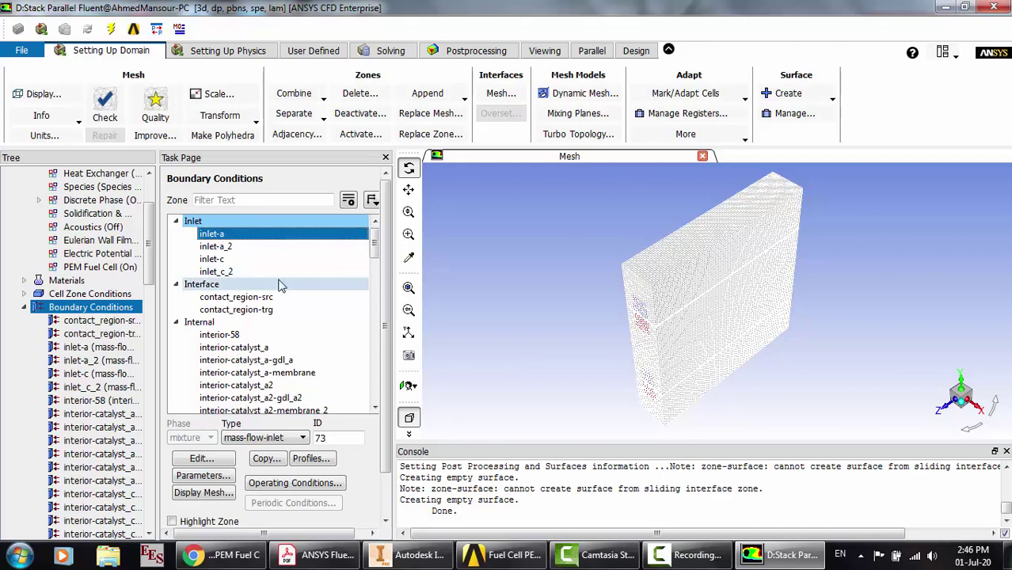
left_click(222, 458)
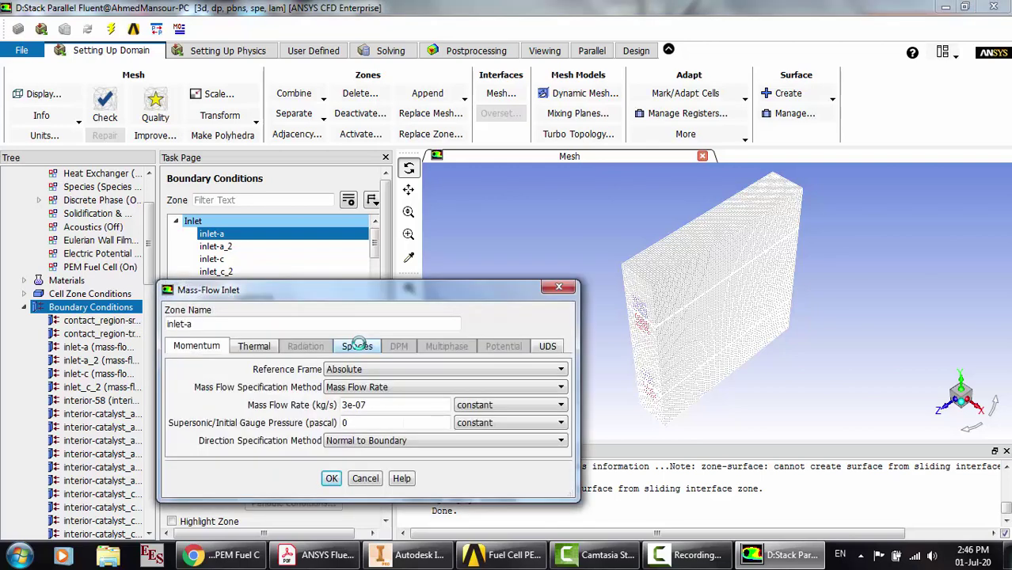
left_click(273, 348)
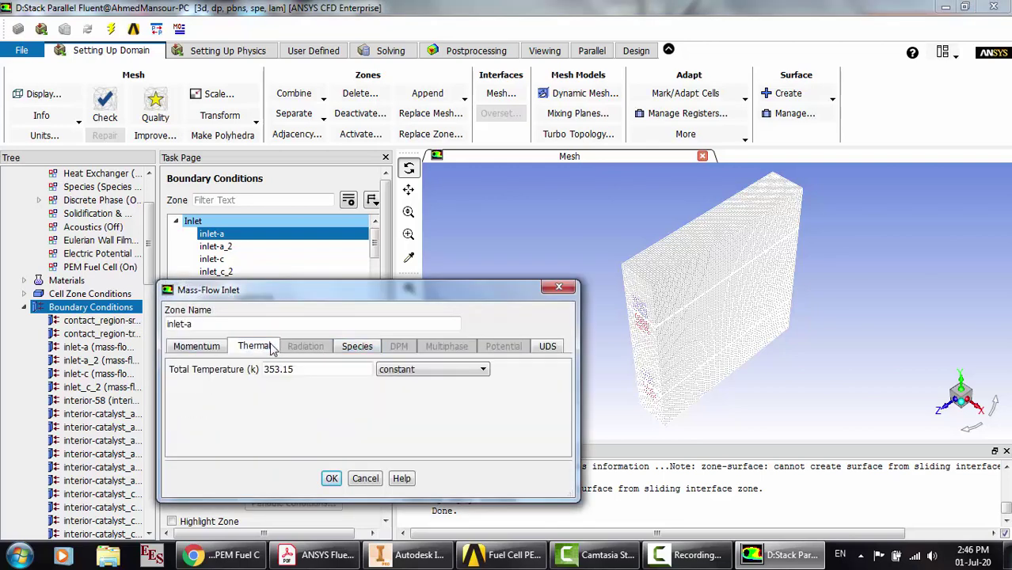
left_click(346, 351)
left_click(546, 346)
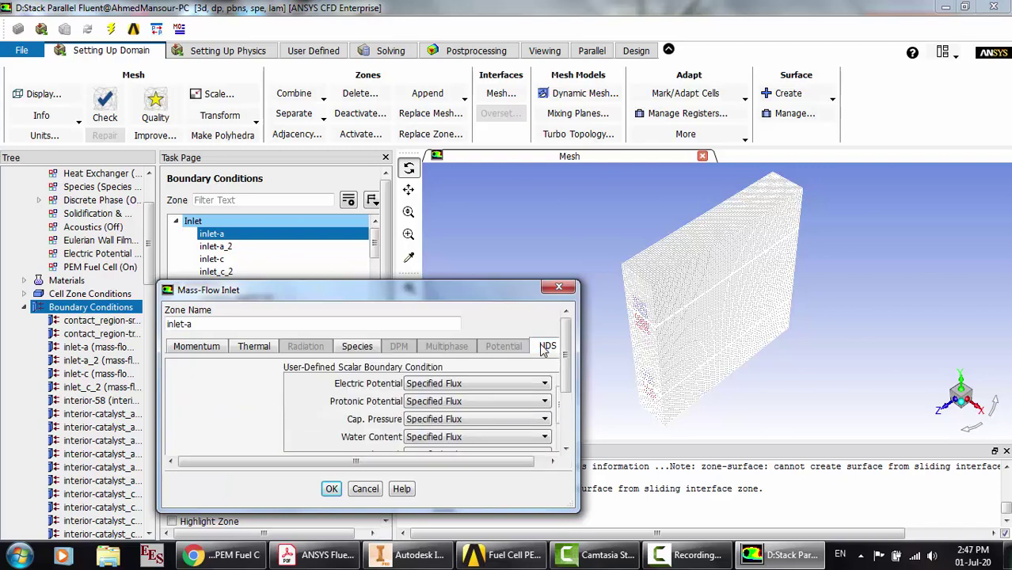
scroll(493, 400, "down", 1)
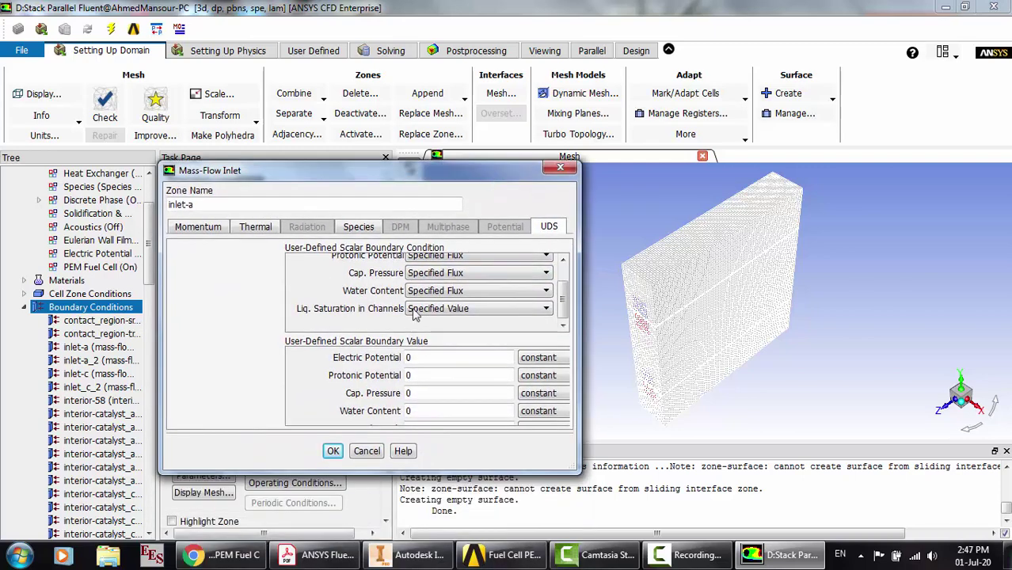
left_click(333, 451)
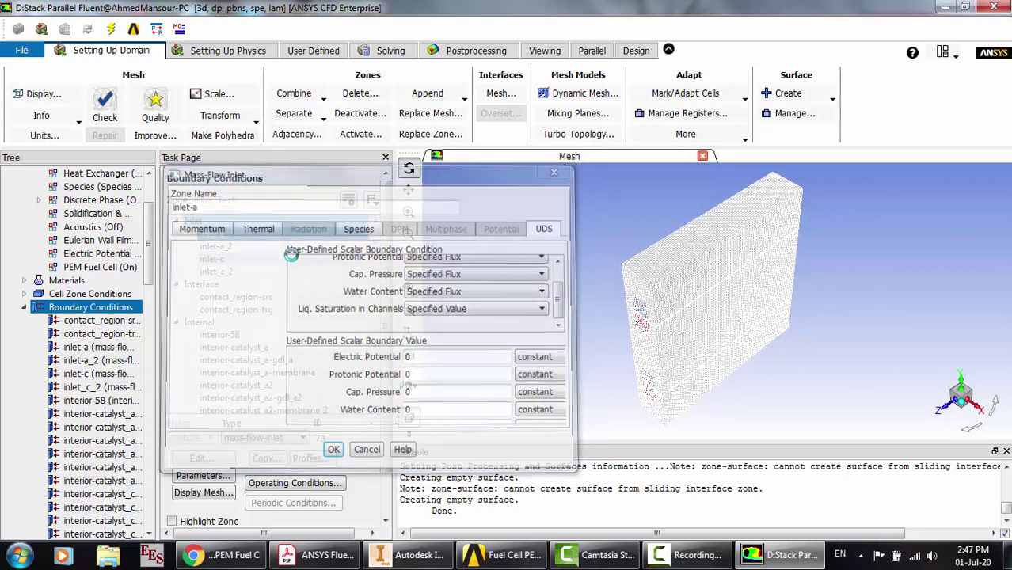
Review the inlet-a_2 mass-flow inlet's momentum, thermal, species and user-defined scalar settings, closing them unchanged
left_click(227, 252)
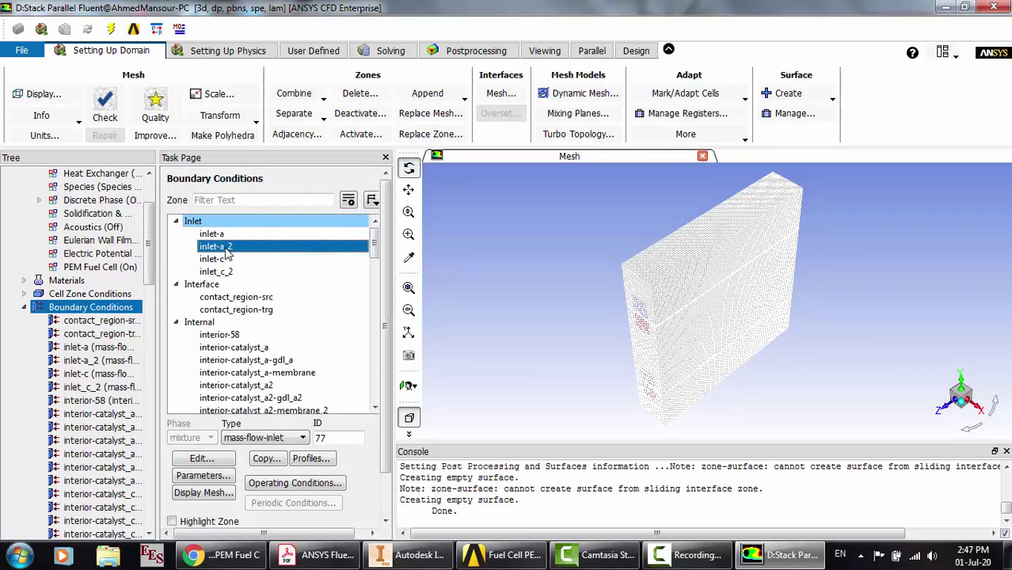
double_click(226, 252)
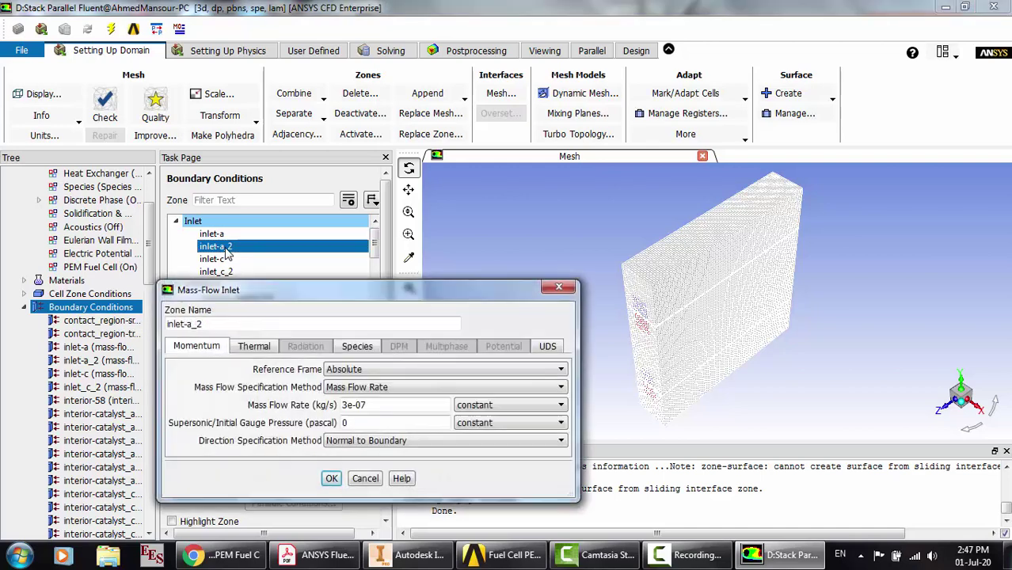
left_click(257, 347)
left_click(357, 346)
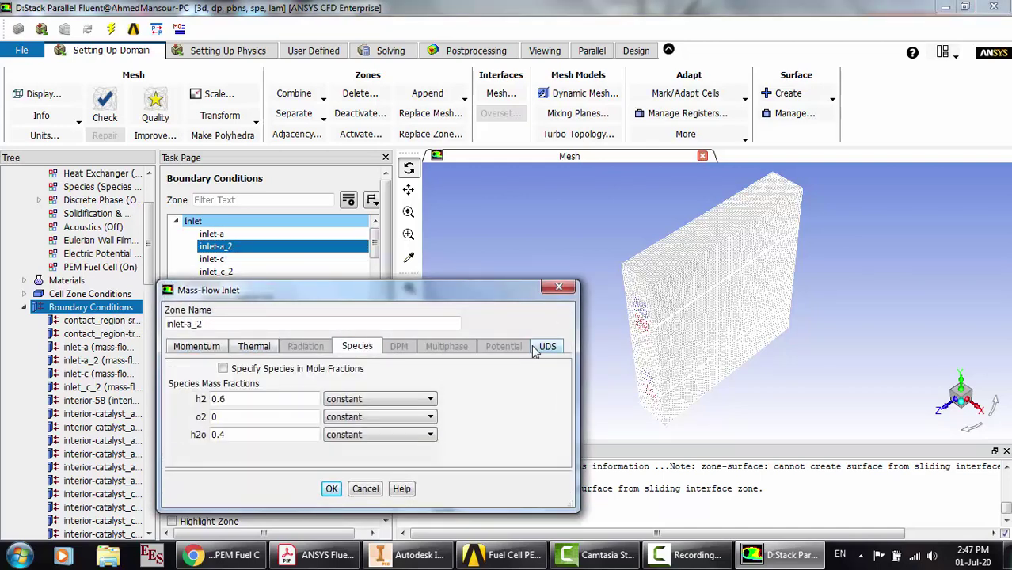
left_click(557, 349)
scroll(497, 396, "down", 1)
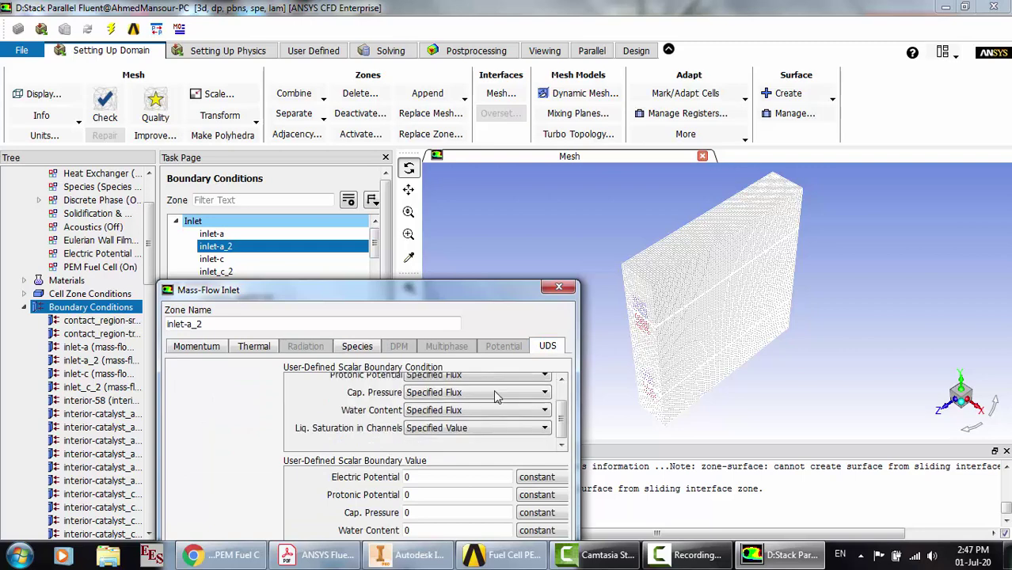
left_click(559, 286)
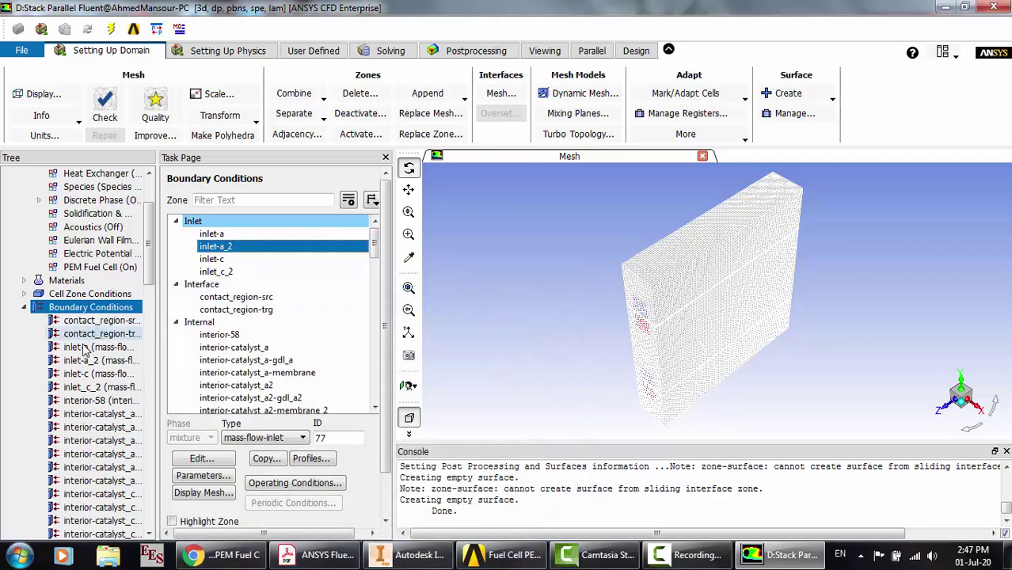
View the boundary zones that inlet-a's conditions can be copied to, closing Copy Conditions without copying anything
left_click(94, 348)
right_click(99, 349)
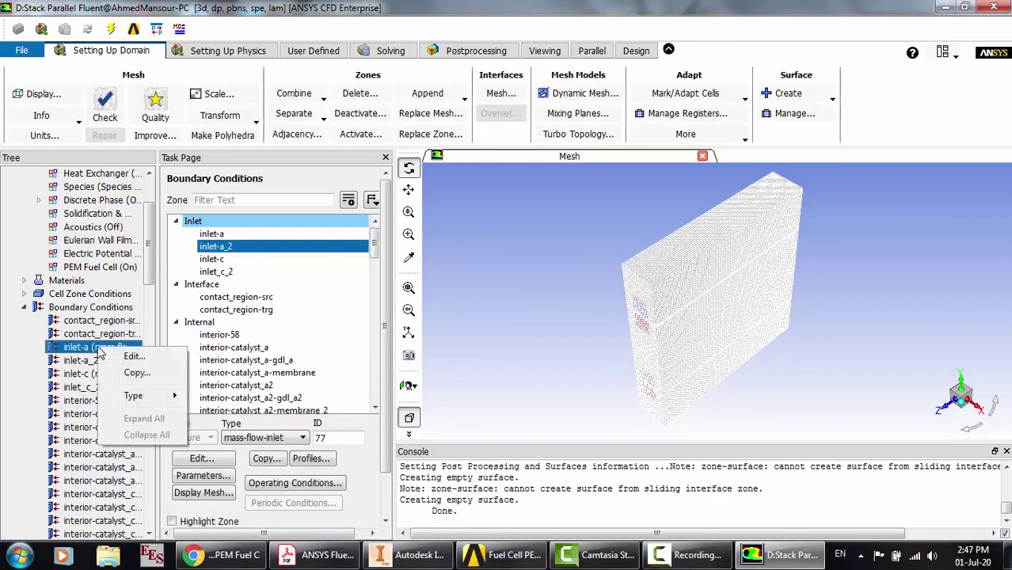
left_click(140, 373)
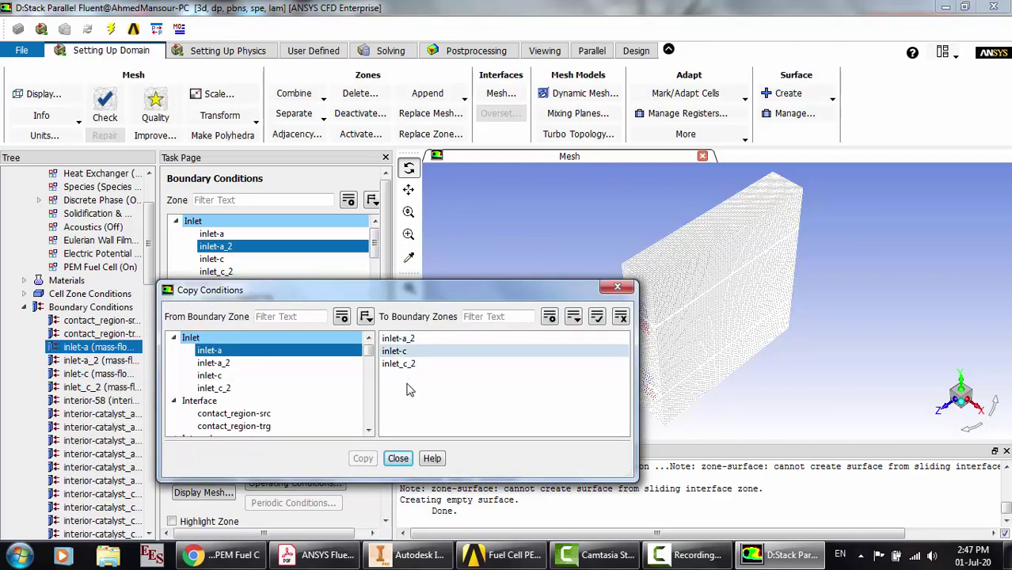
left_click(398, 459)
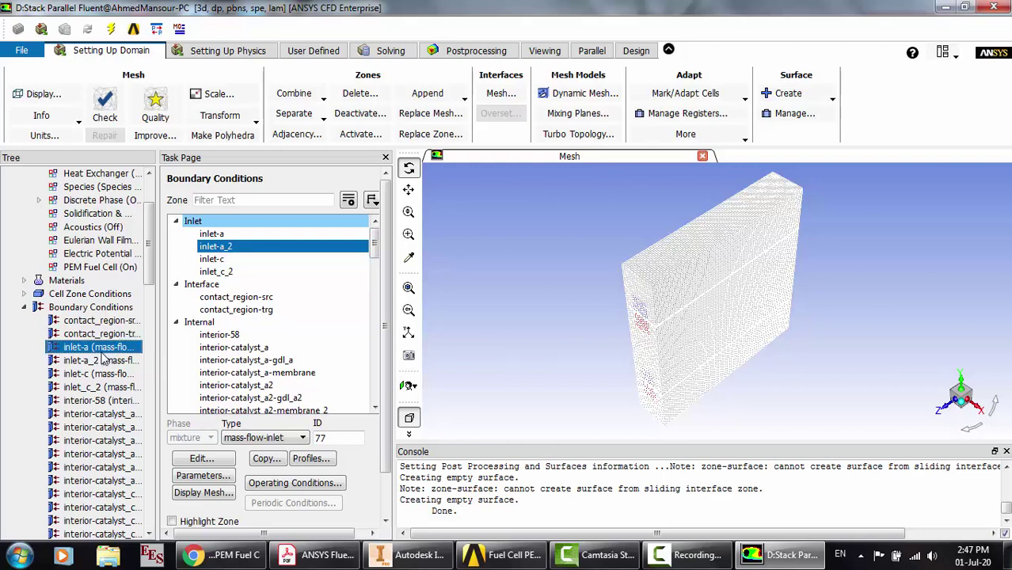
Review the inlet-c mass-flow inlet's momentum, thermal, species and user-defined scalar settings, closing them unchanged
left_click(237, 261)
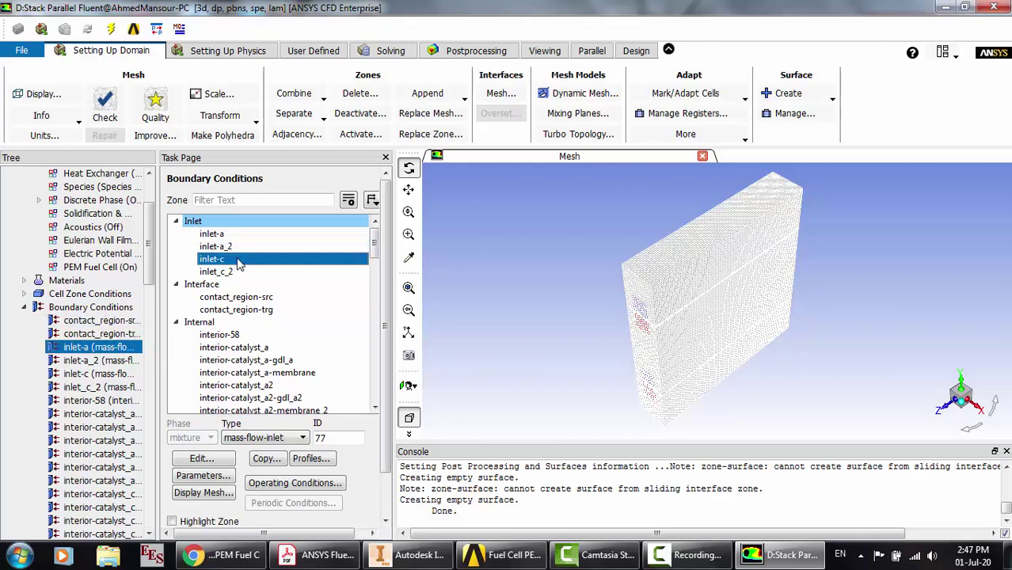
left_click(201, 459)
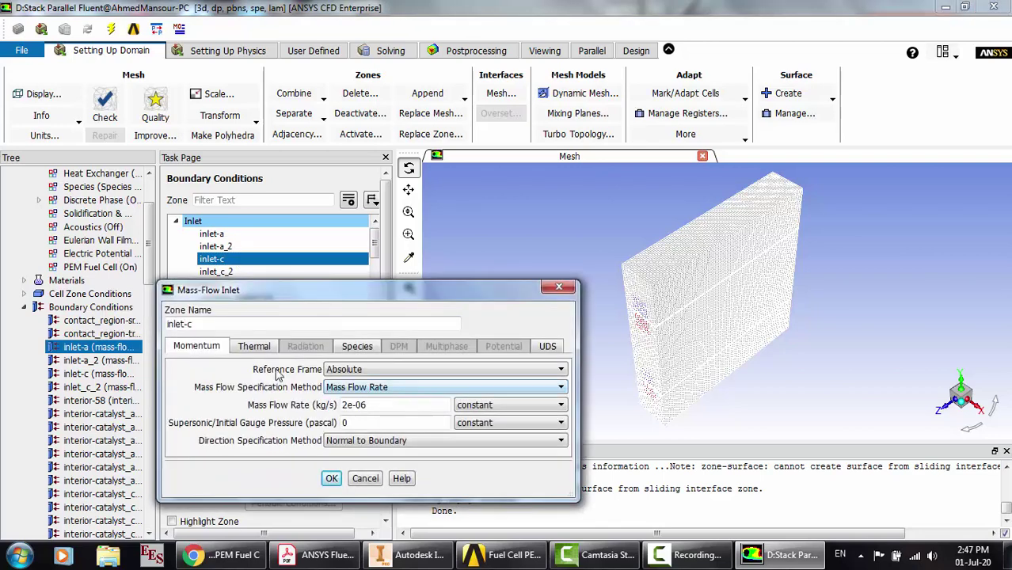
left_click(268, 348)
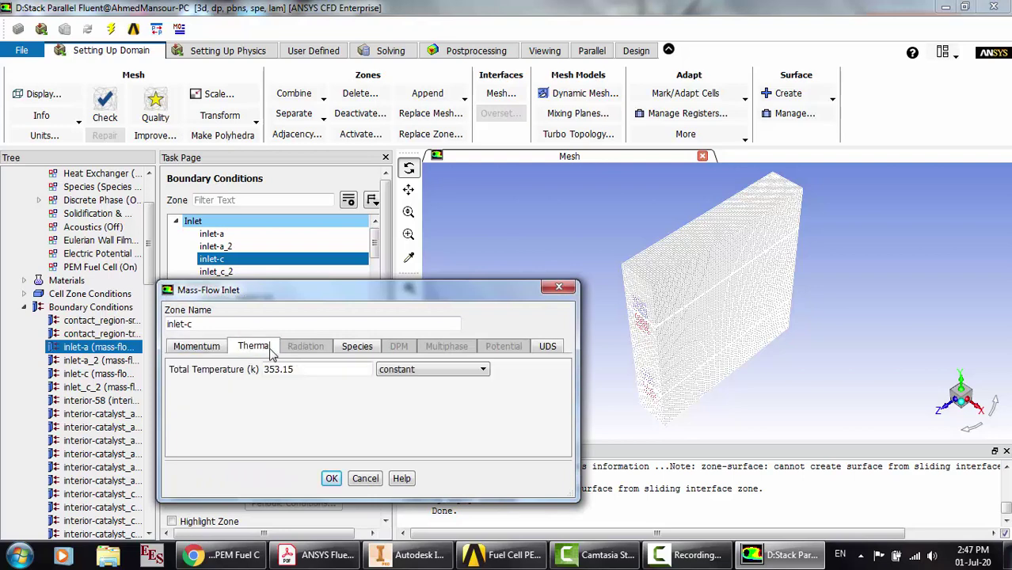
left_click(356, 349)
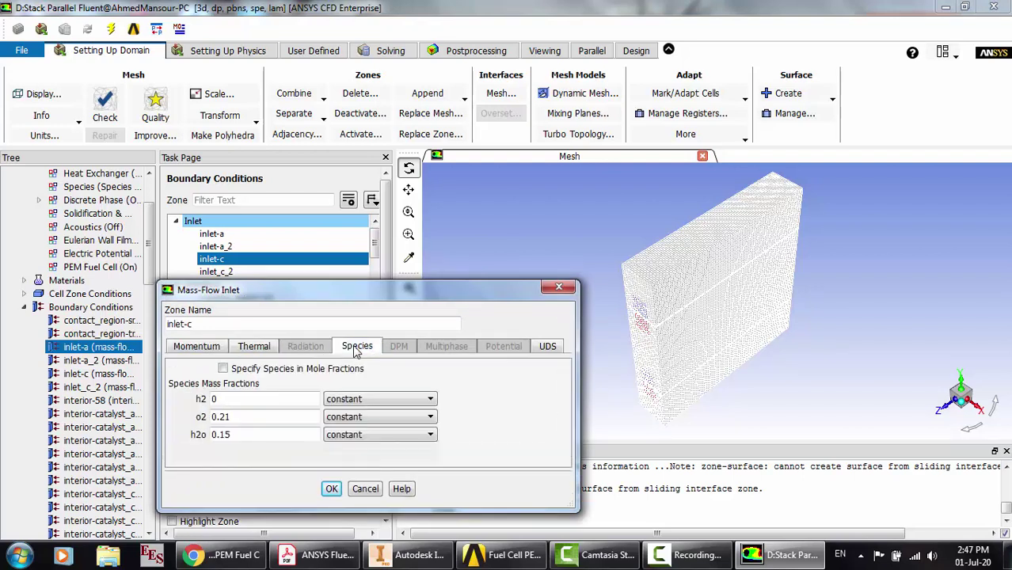
left_click(547, 347)
scroll(499, 411, "down", 1)
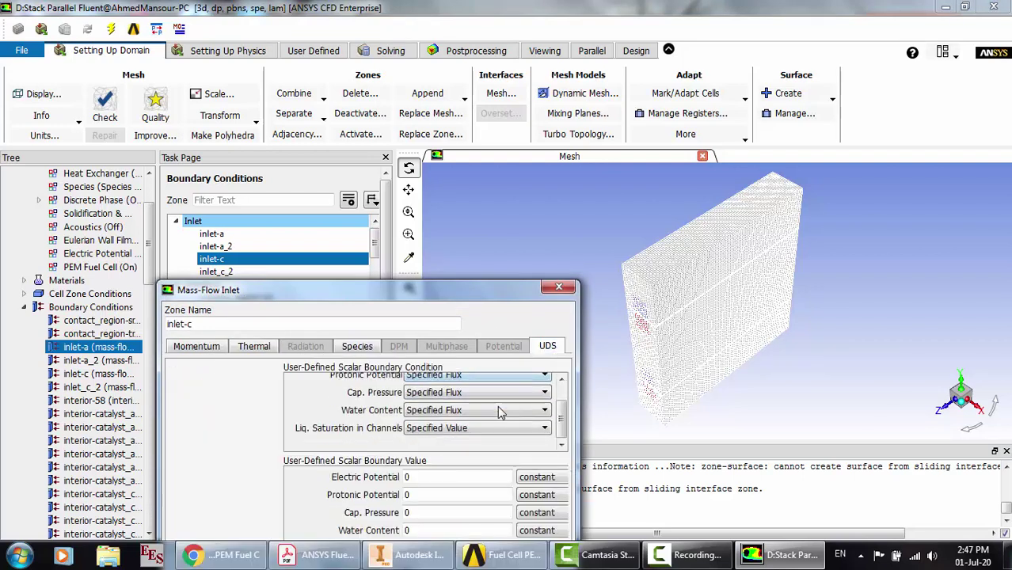
left_click(559, 286)
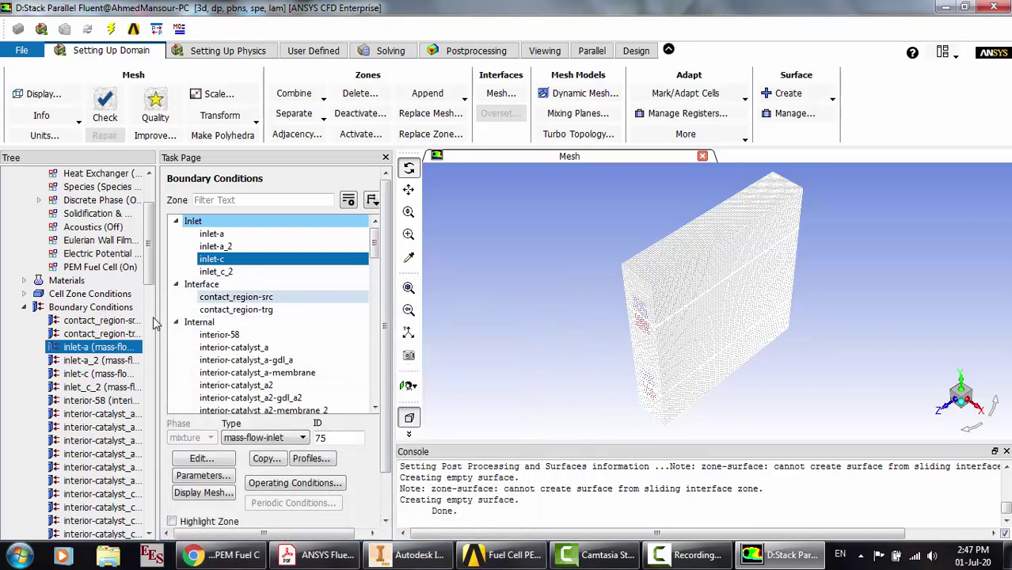
left_click(80, 375)
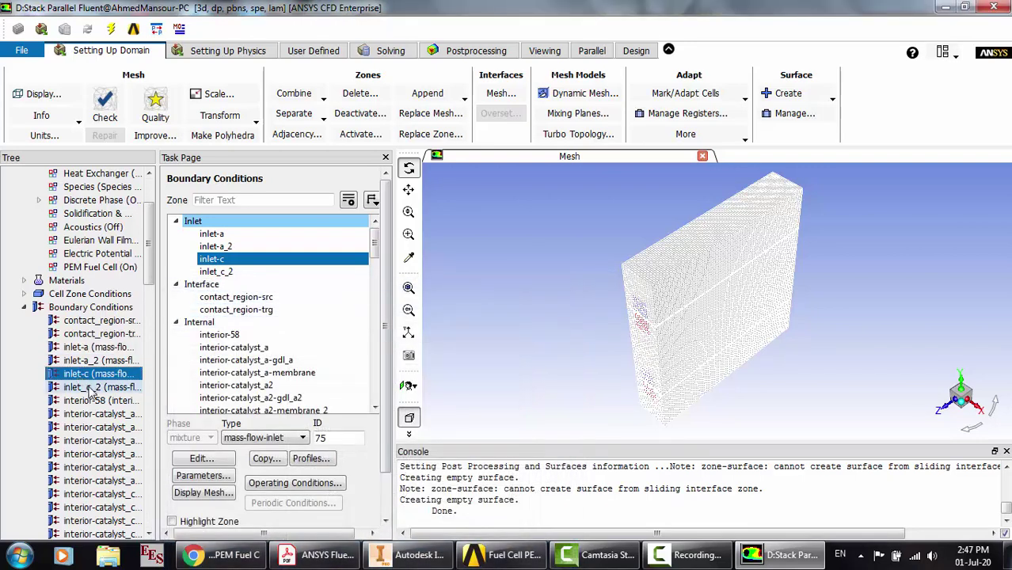
right_click(90, 375)
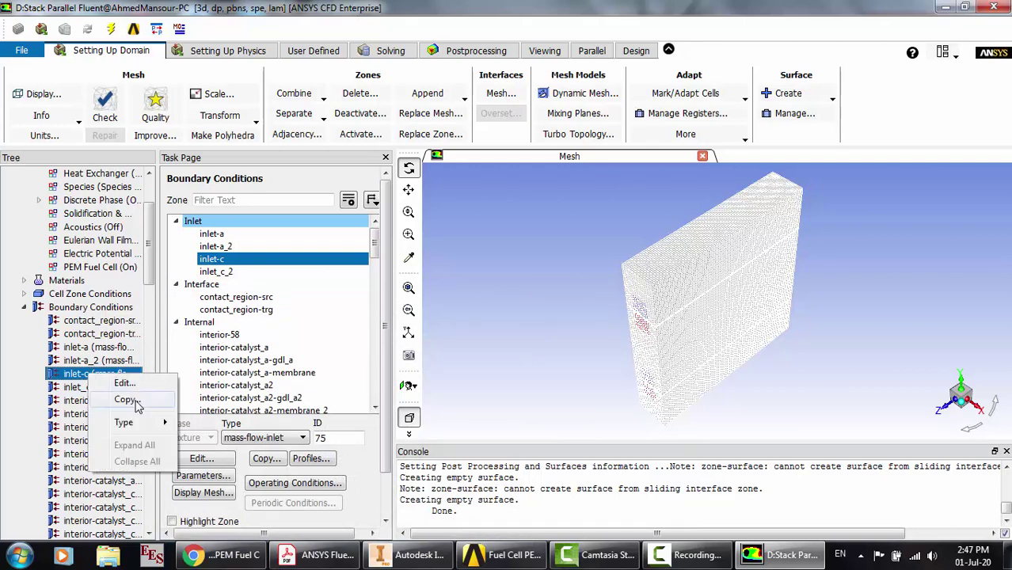
left_click(77, 388)
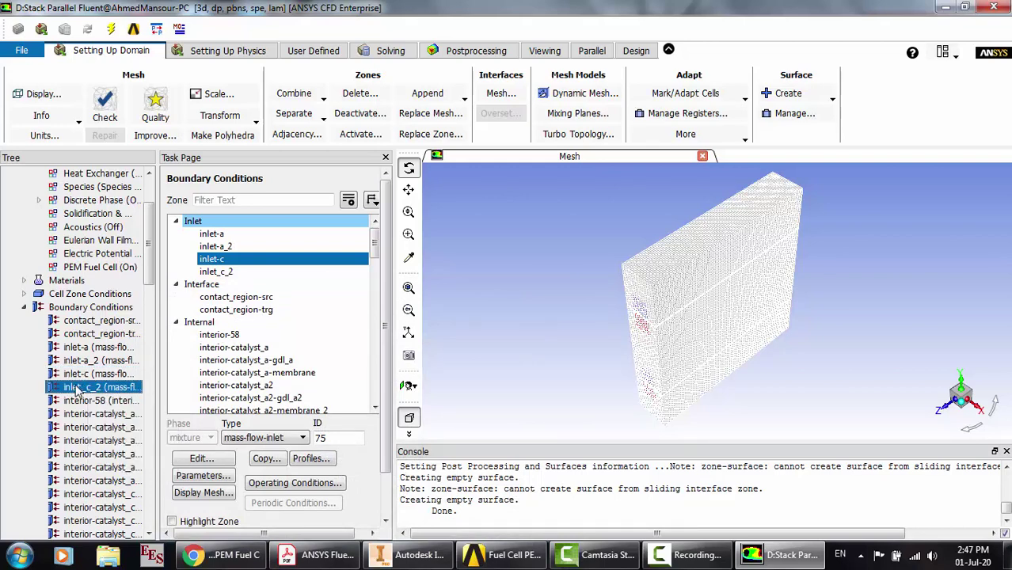
Review the outlet-a pressure outlet's momentum, thermal, species and user-defined scalar settings, closing them unchanged
left_click(230, 311)
scroll(224, 321, "down", 10)
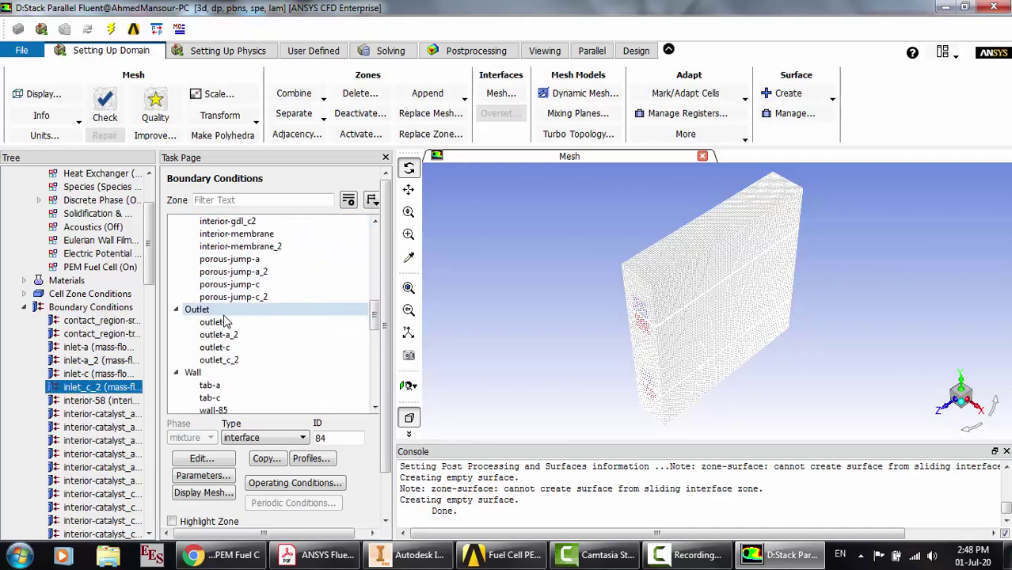
left_click(235, 323)
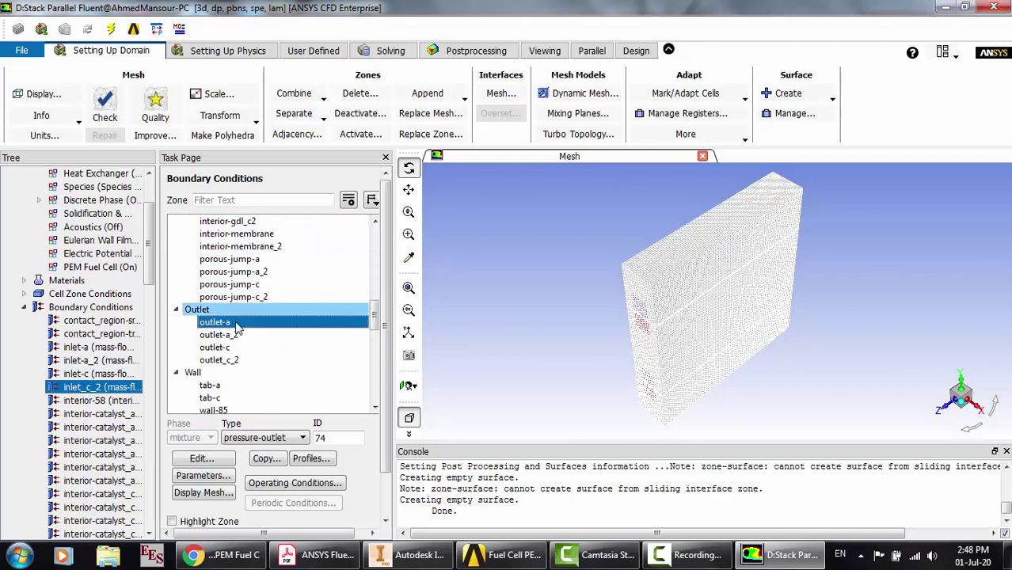
double_click(236, 325)
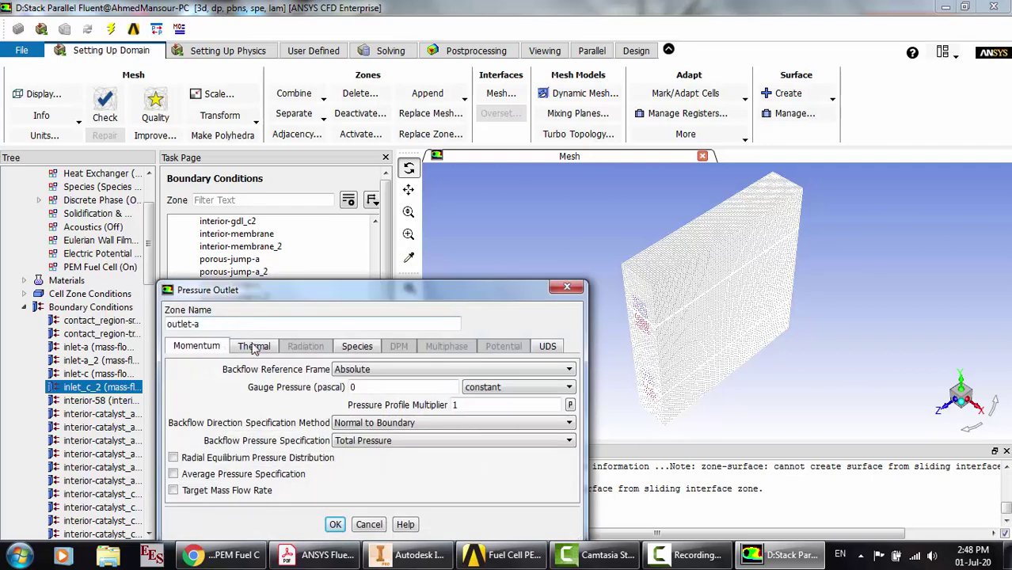
left_click(253, 345)
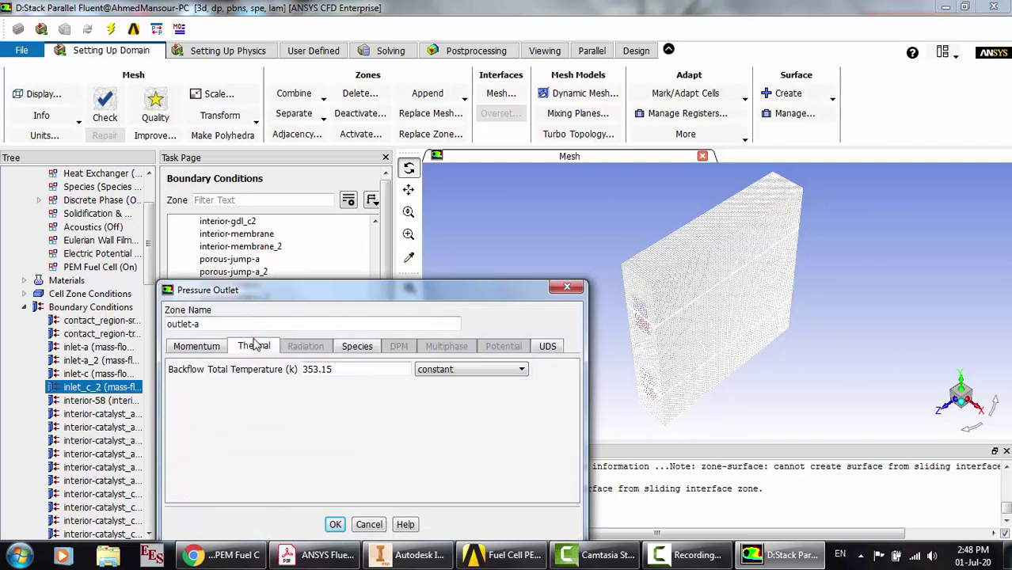
left_click(356, 347)
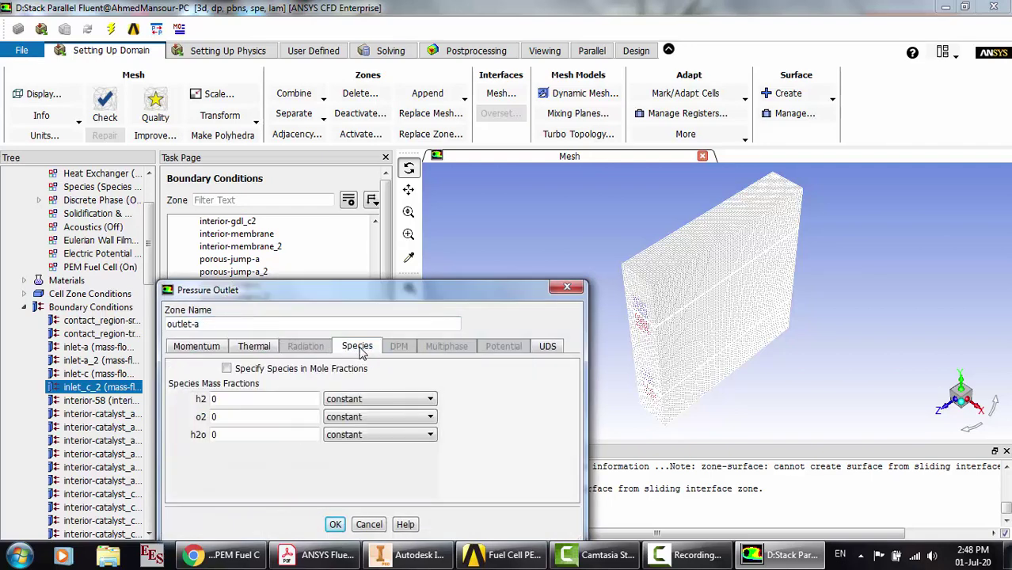
left_click(548, 349)
left_click(566, 287)
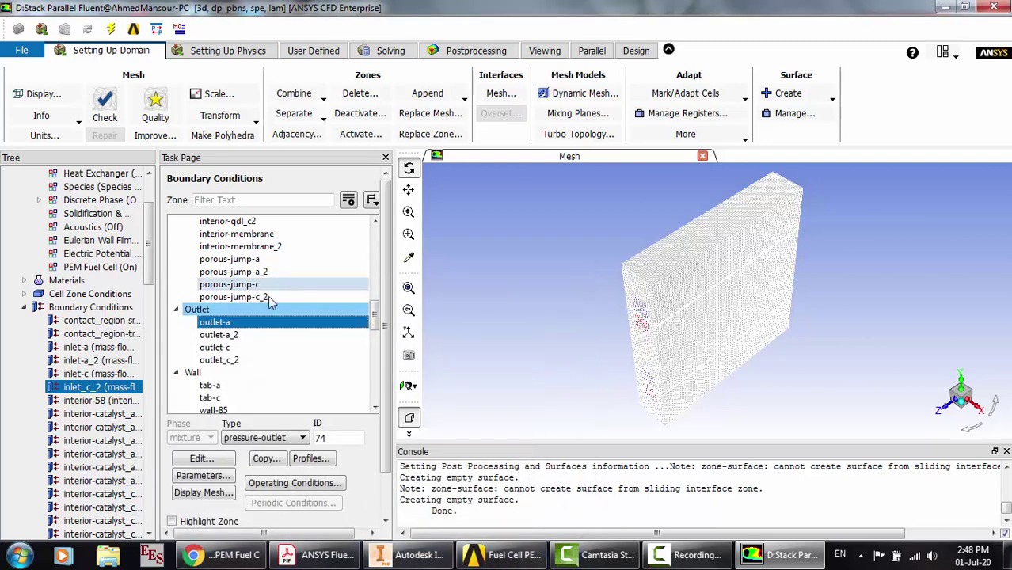
Review the outlet-a_2 pressure outlet's momentum and thermal settings, close them unchanged, and look through the remaining outlets and wall zones
left_click(242, 335)
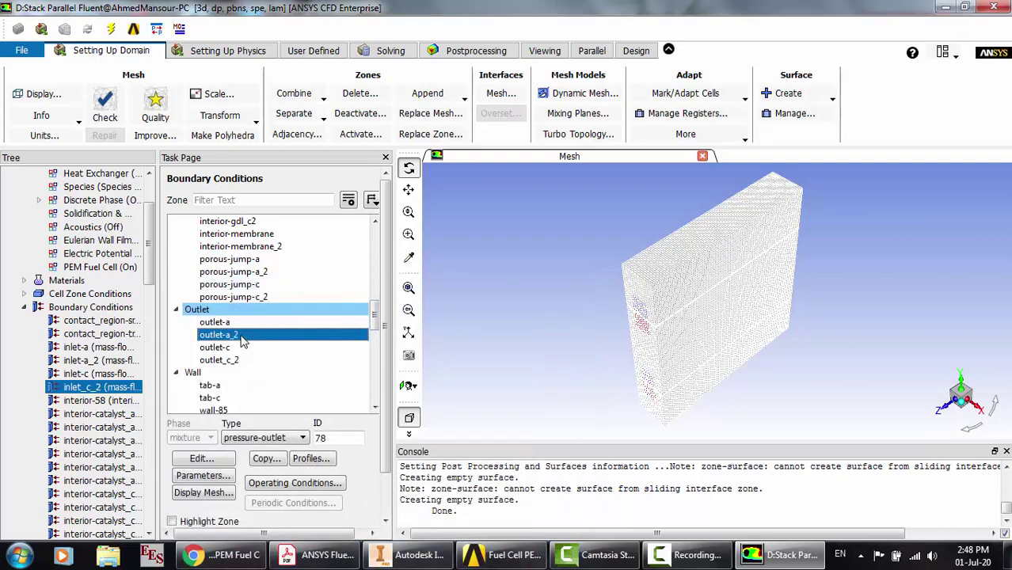
double_click(243, 338)
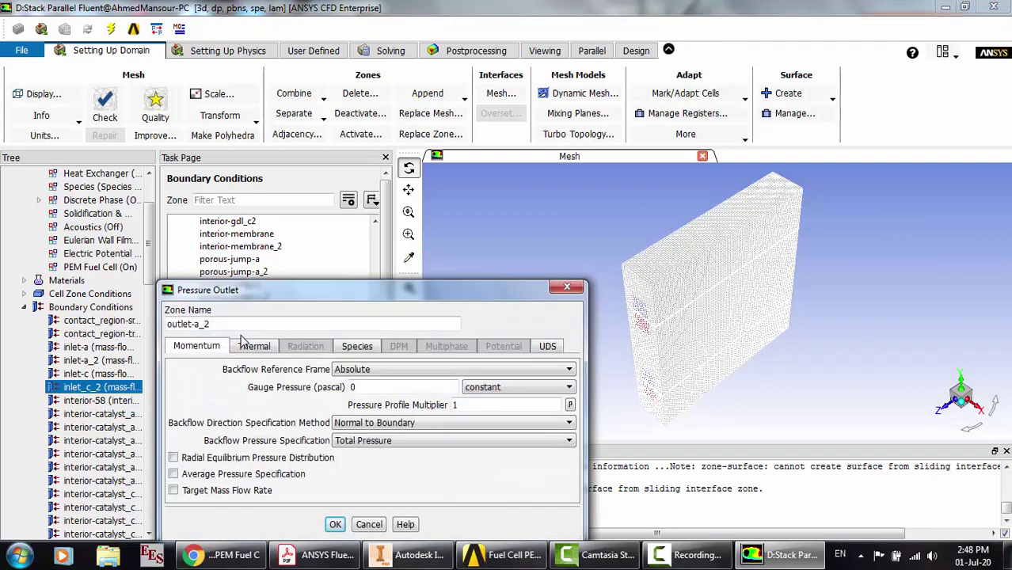
left_click(253, 346)
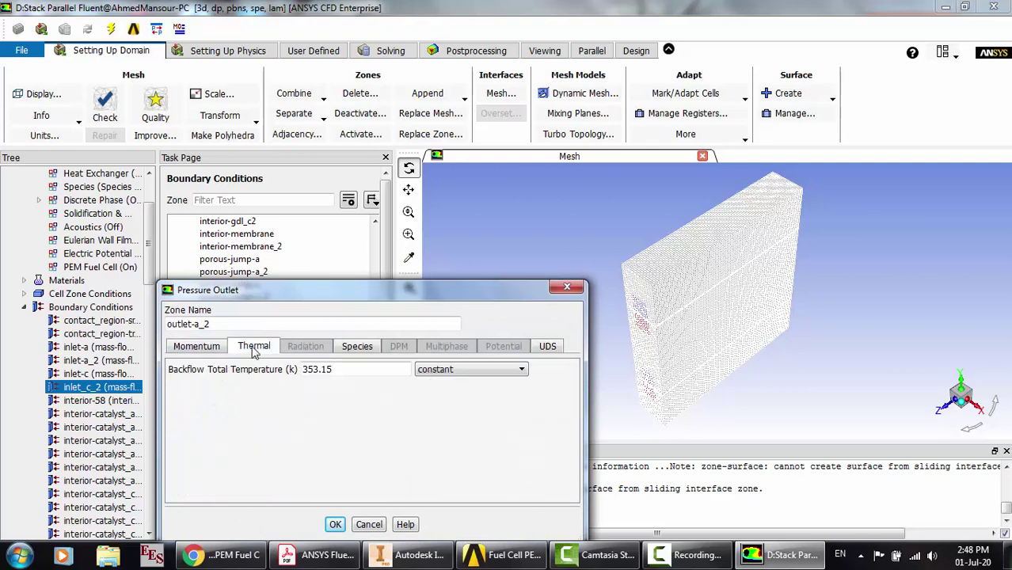
left_click(567, 287)
left_click(252, 361)
scroll(250, 358, "down", 3)
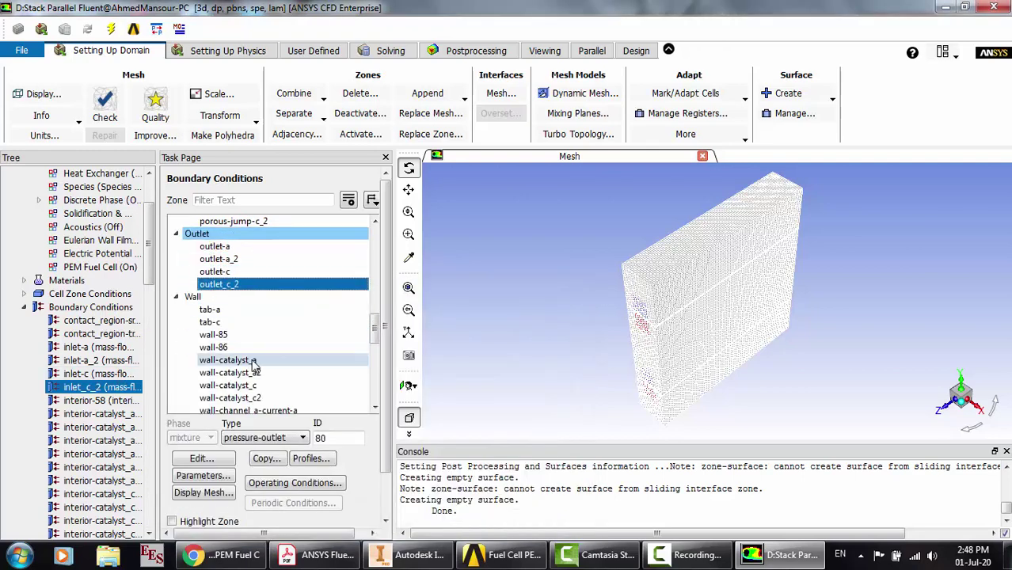
Review the tab-a wall's thermal and user-defined scalar boundary settings, closing them unchanged
left_click(233, 287)
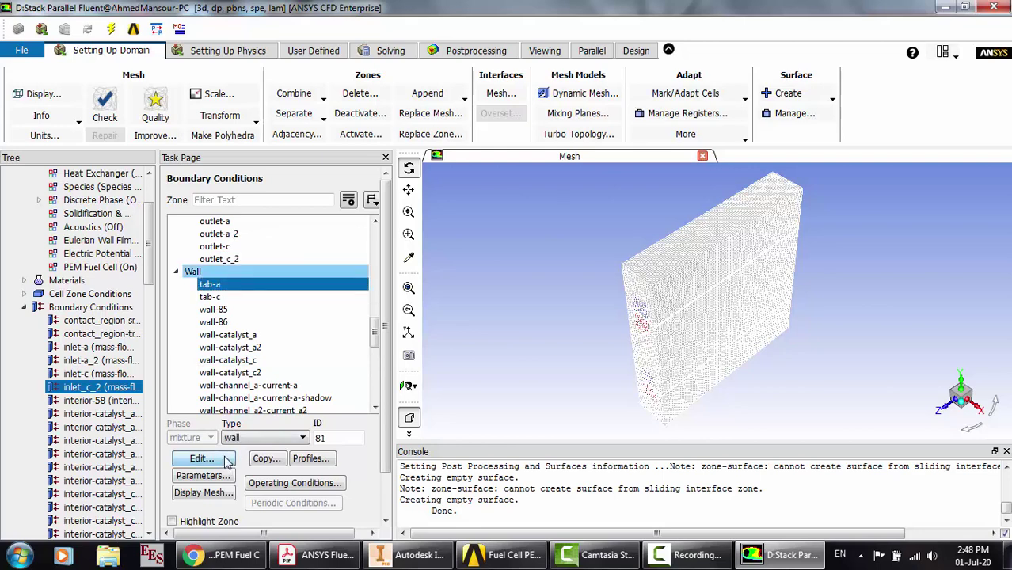
left_click(228, 460)
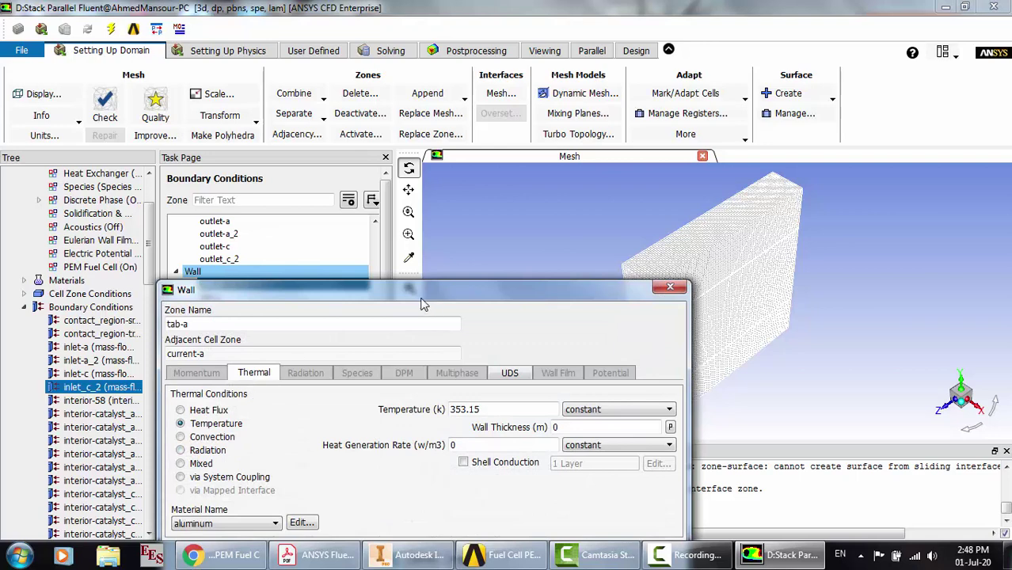
left_click_drag(423, 304, 428, 194)
left_click(535, 265)
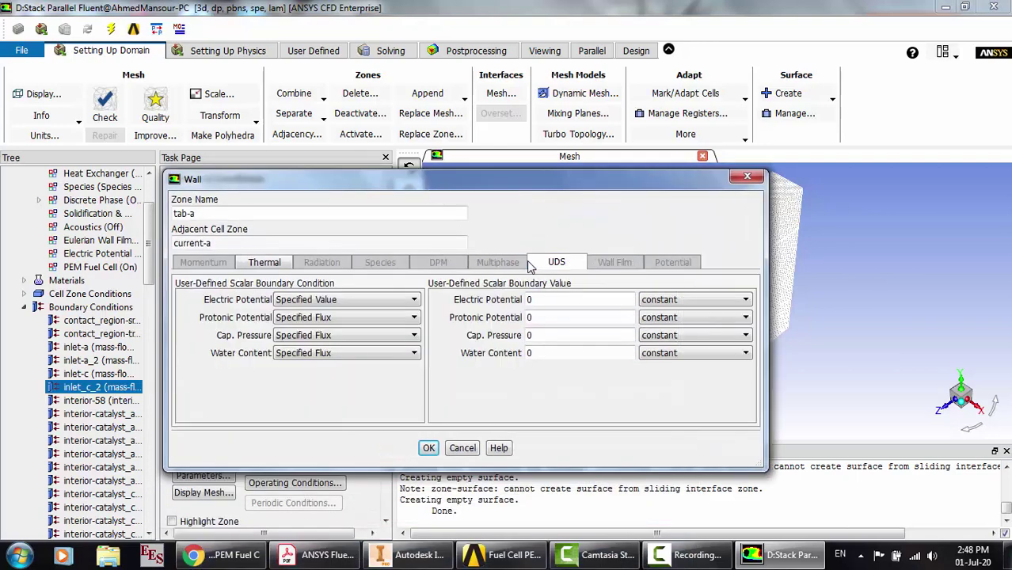
left_click(462, 448)
Review the tab-c wall's thermal and user-defined scalar boundary settings, including its electric potential, closing them unchanged
left_click(209, 297)
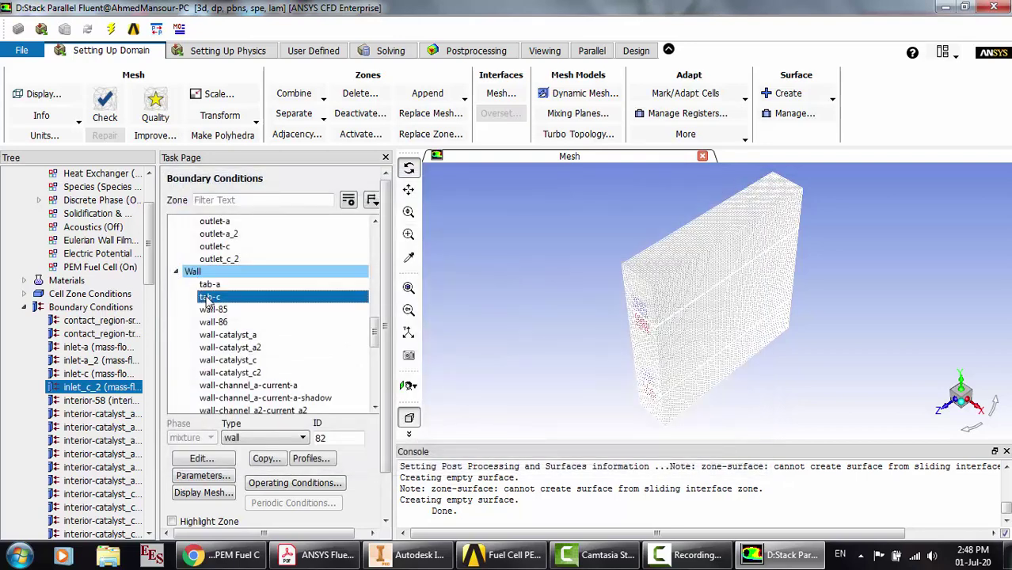
double_click(209, 298)
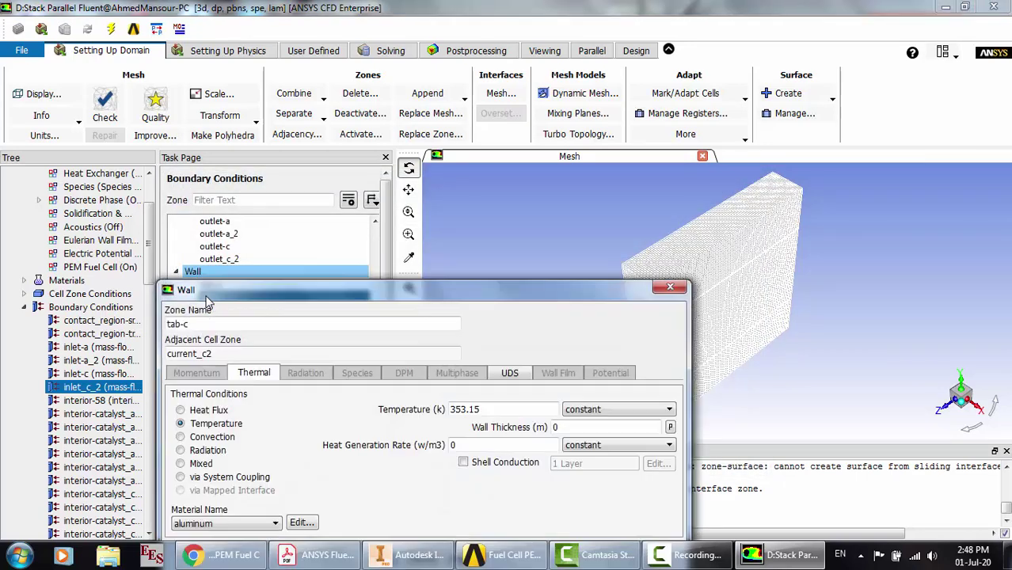
left_click(510, 375)
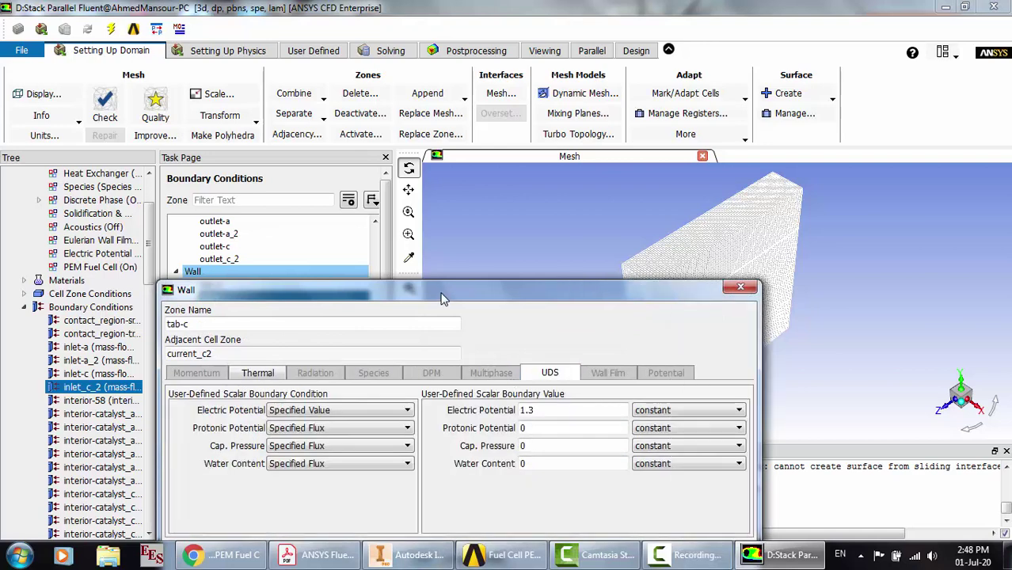
left_click_drag(442, 300, 401, 158)
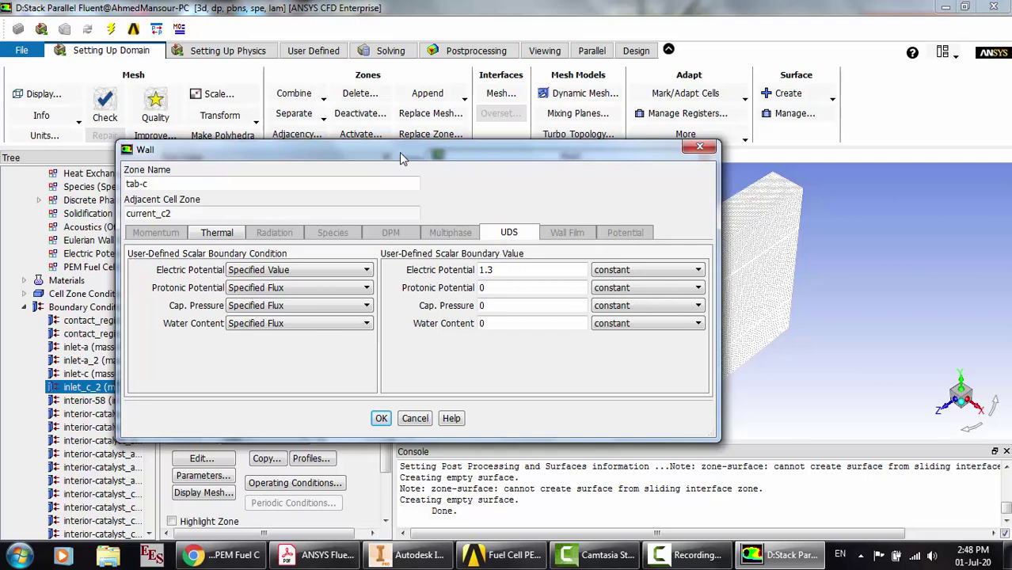
left_click(415, 418)
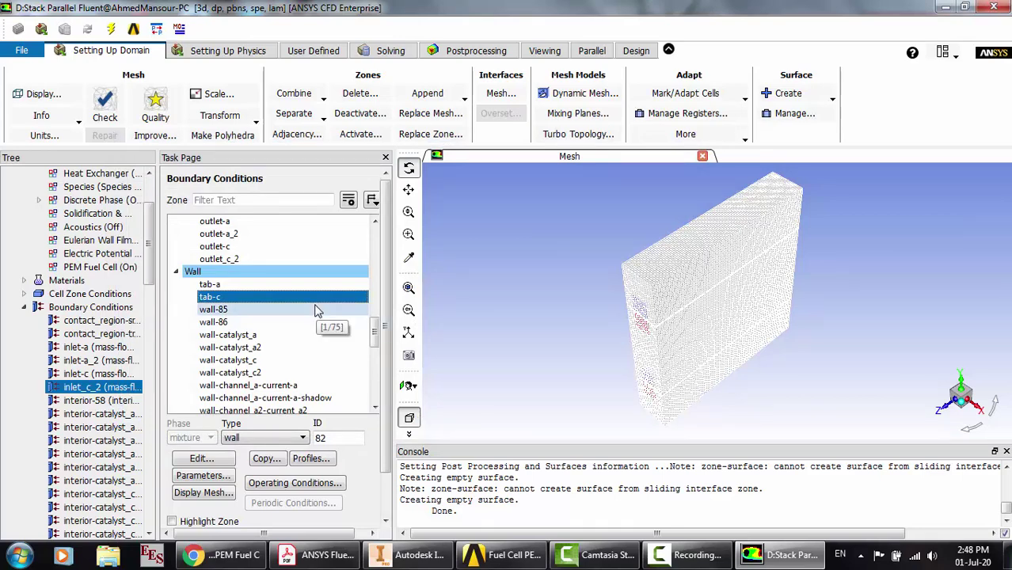
Look through the wall and porous-jump zones and review the porous-jump-a_2 permeability, thickness and resistance settings, closing them unchanged
scroll(316, 310, "down", 8)
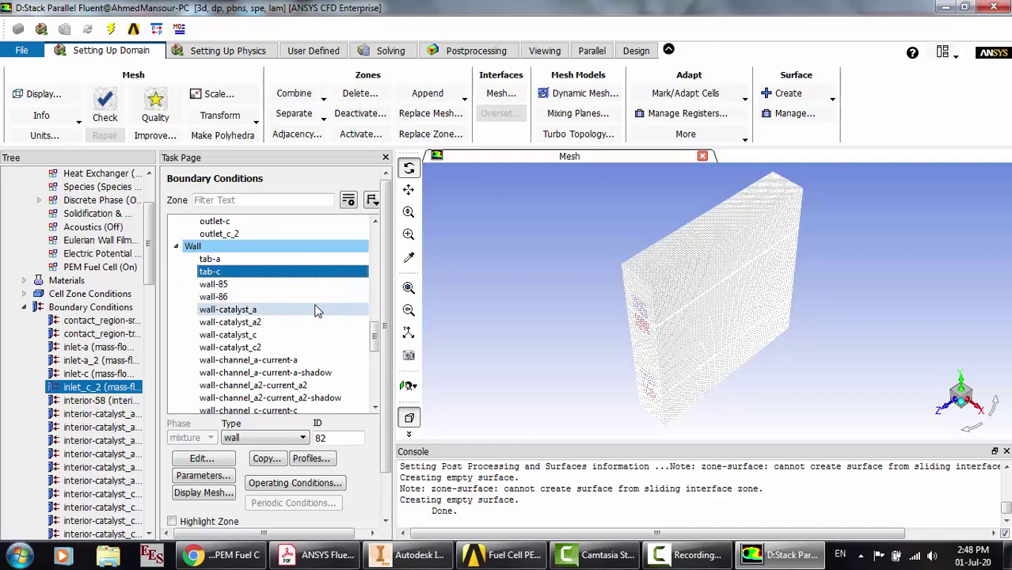
scroll(261, 285, "up", 7)
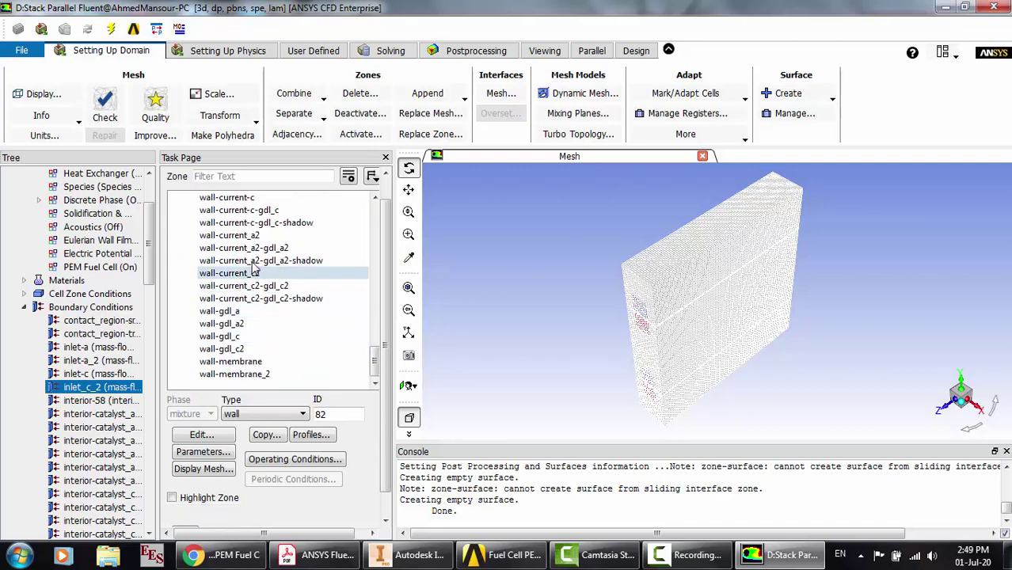
scroll(253, 269, "up", 10)
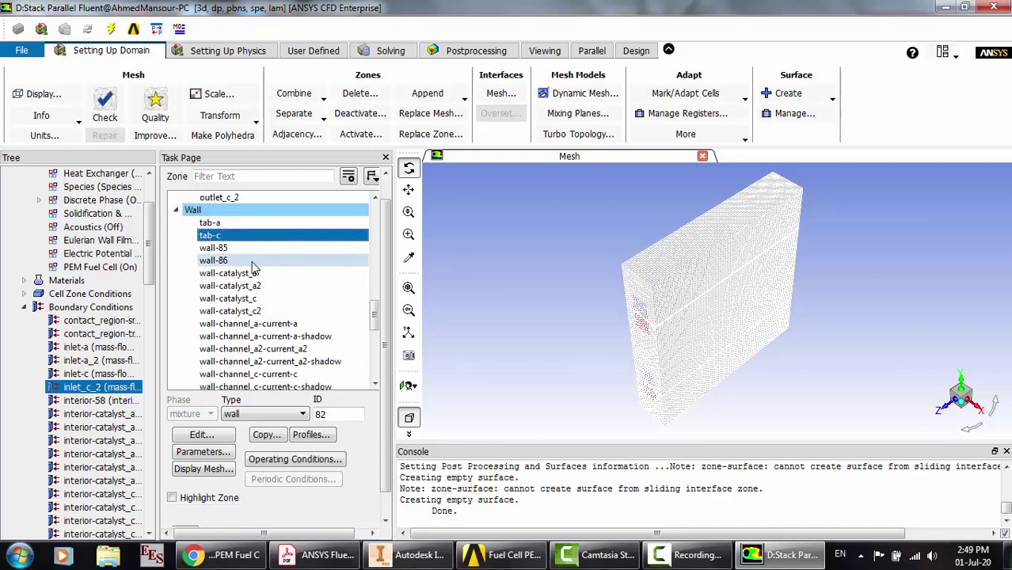
left_click(253, 264)
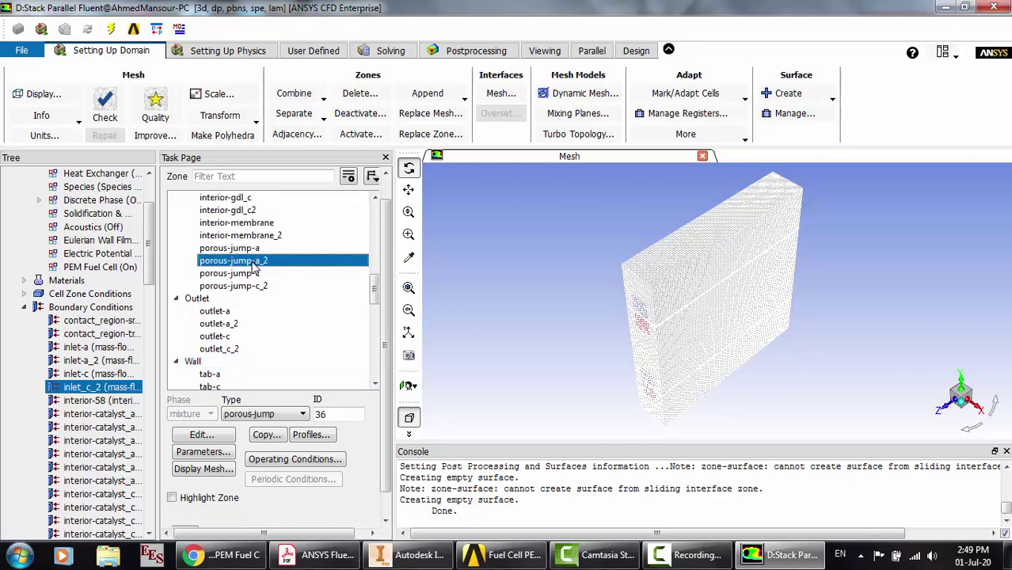
key("Up")
key("Down")
key("Down")
key("Down")
key("Down")
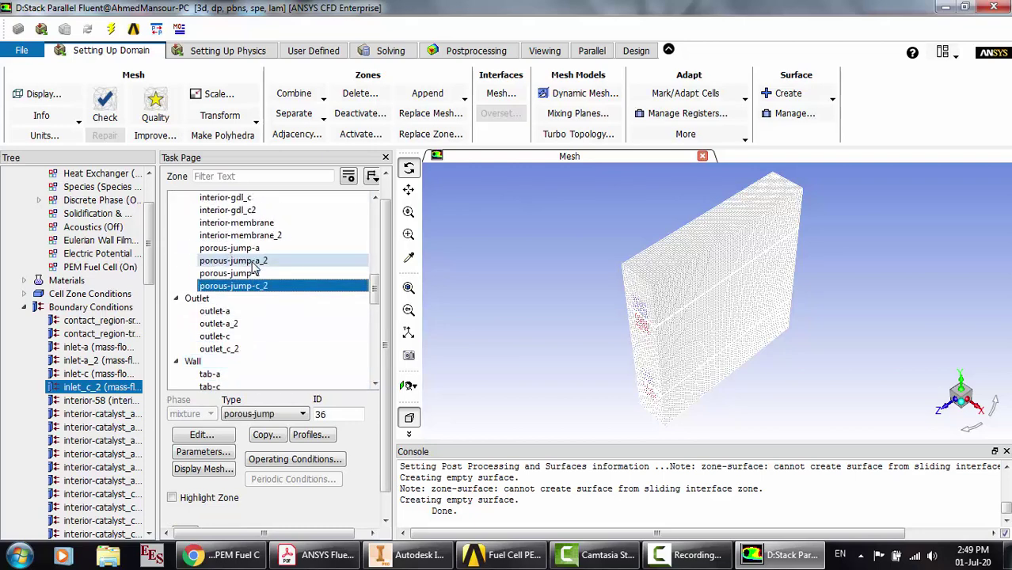
key("Up")
key("Up")
key("Up")
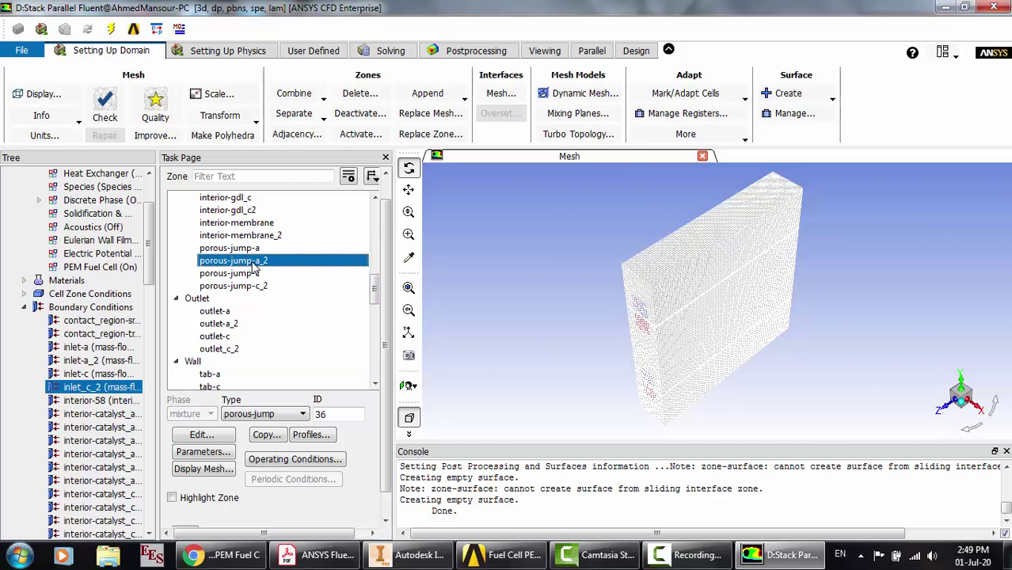
left_click(202, 435)
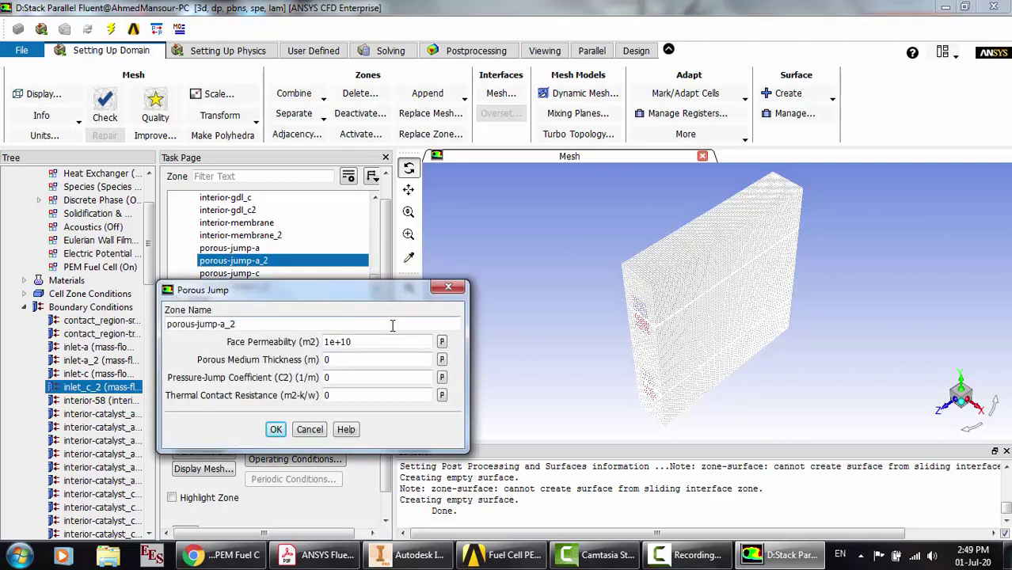
left_click(448, 288)
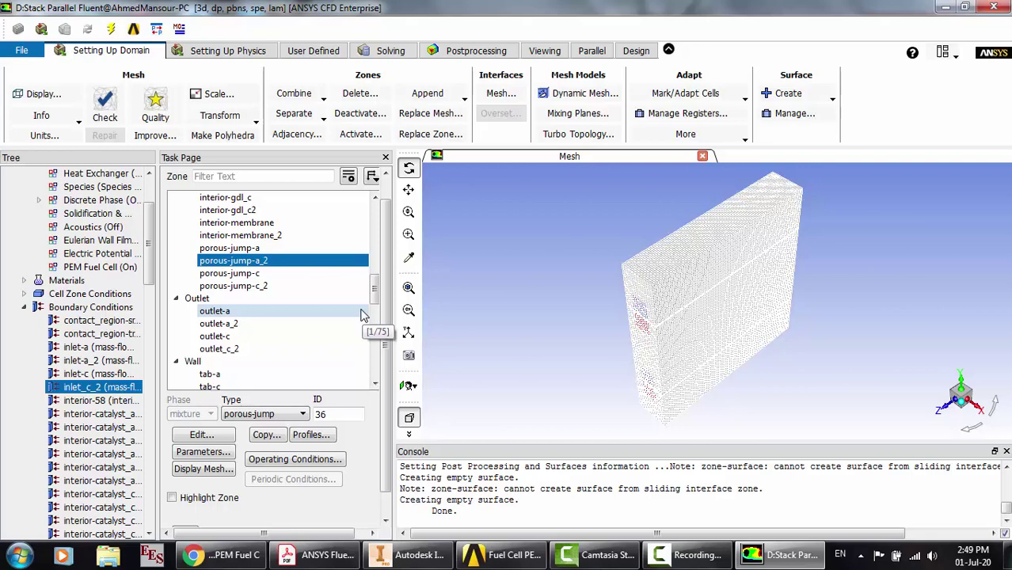
Collapse the boundary condition zones in the tree and check the solver's operating conditions among the physics settings
left_click(23, 307)
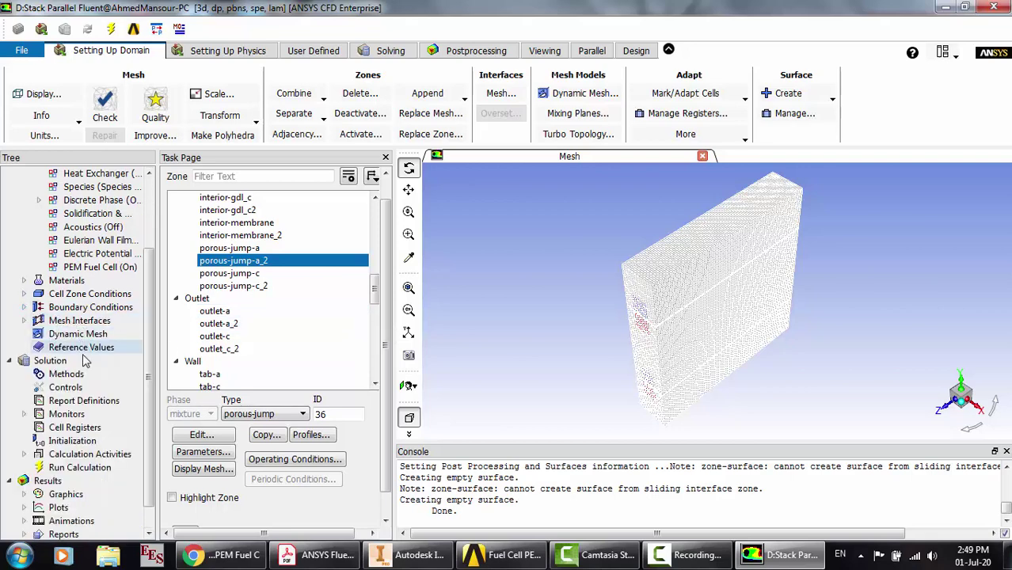
left_click(258, 50)
left_click(335, 94)
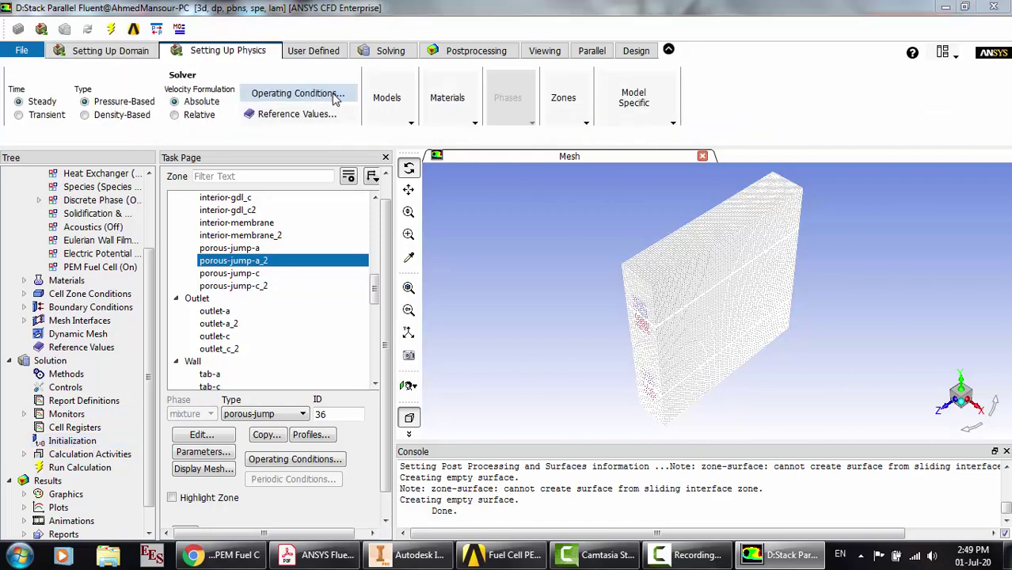
left_click(376, 286)
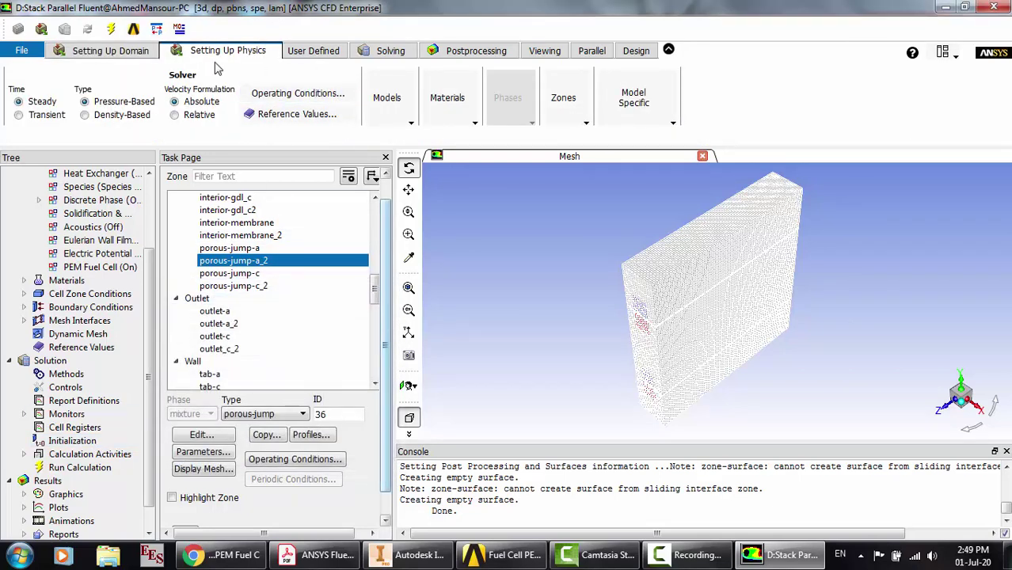
left_click(114, 52)
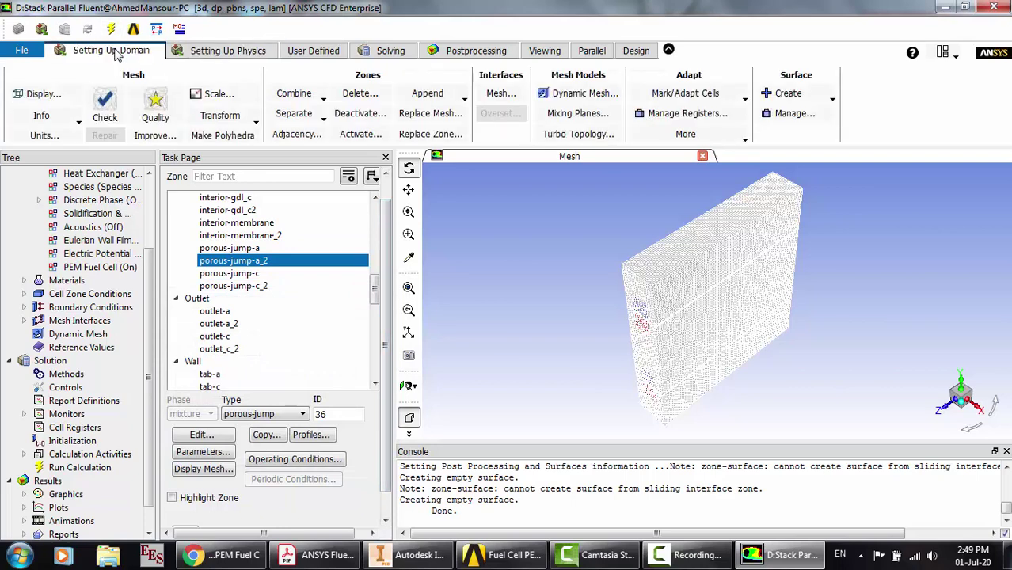
View the Solution Initialization methods and look through the calculation activities and the Graphics and Plots result entries
left_click(76, 442)
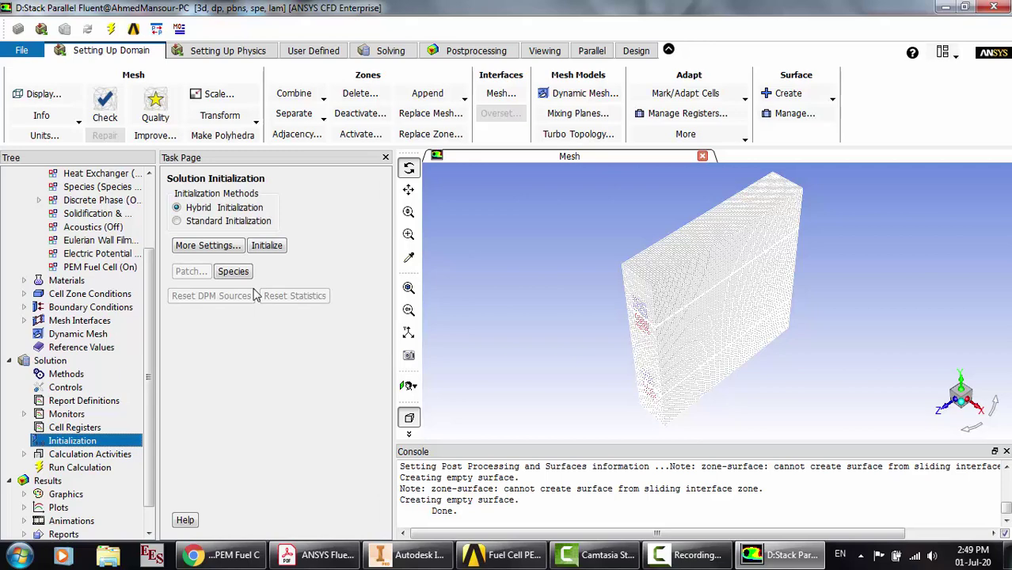
left_click(87, 455)
scroll(59, 447, "down", 1)
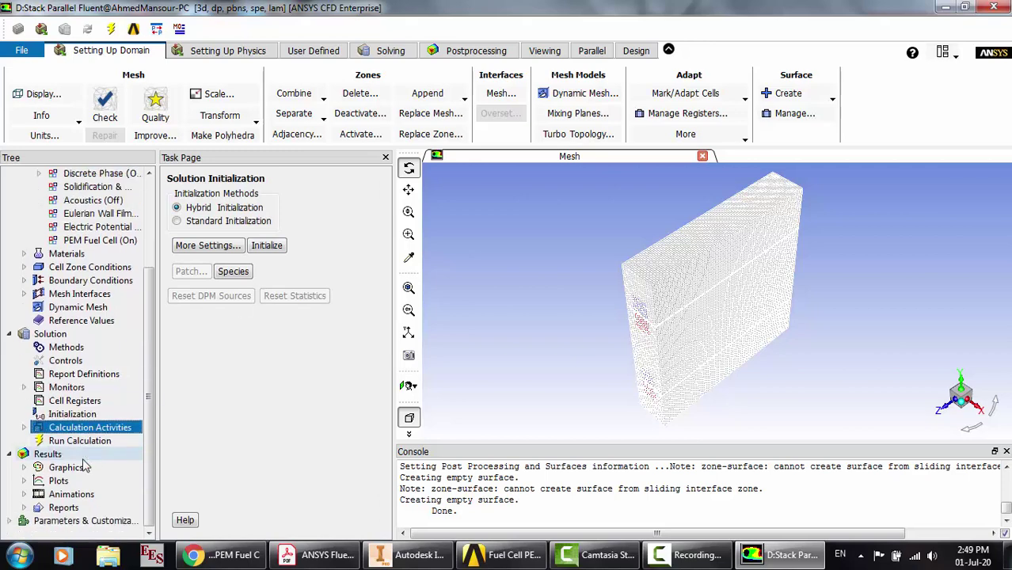
left_click(24, 467)
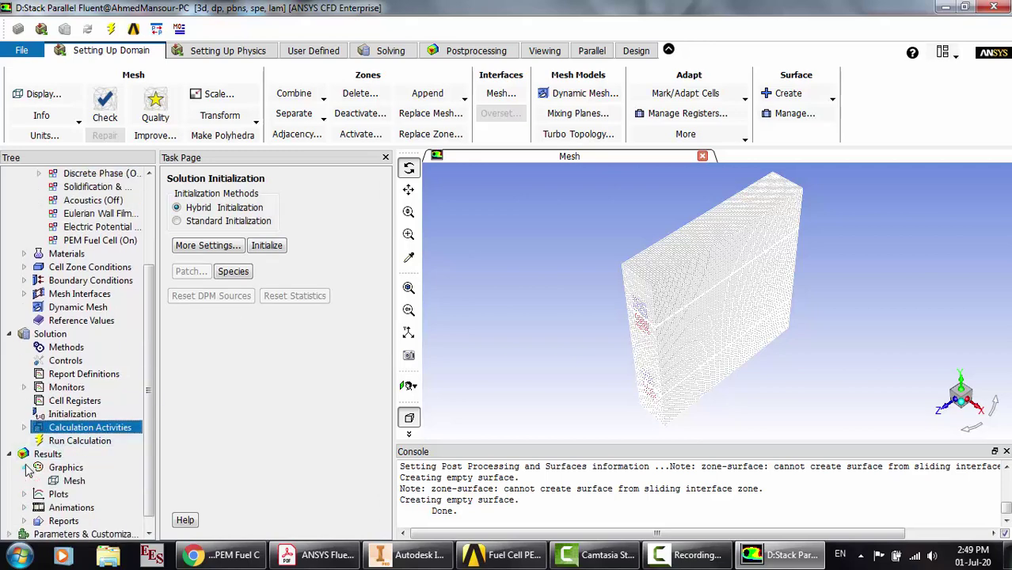
left_click(27, 494)
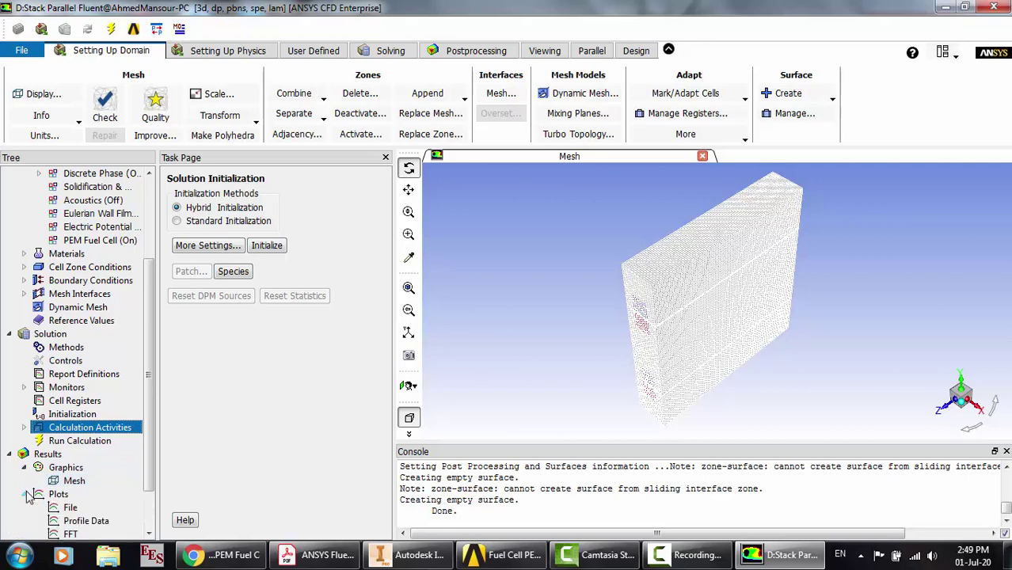
left_click(25, 467)
left_click(24, 481)
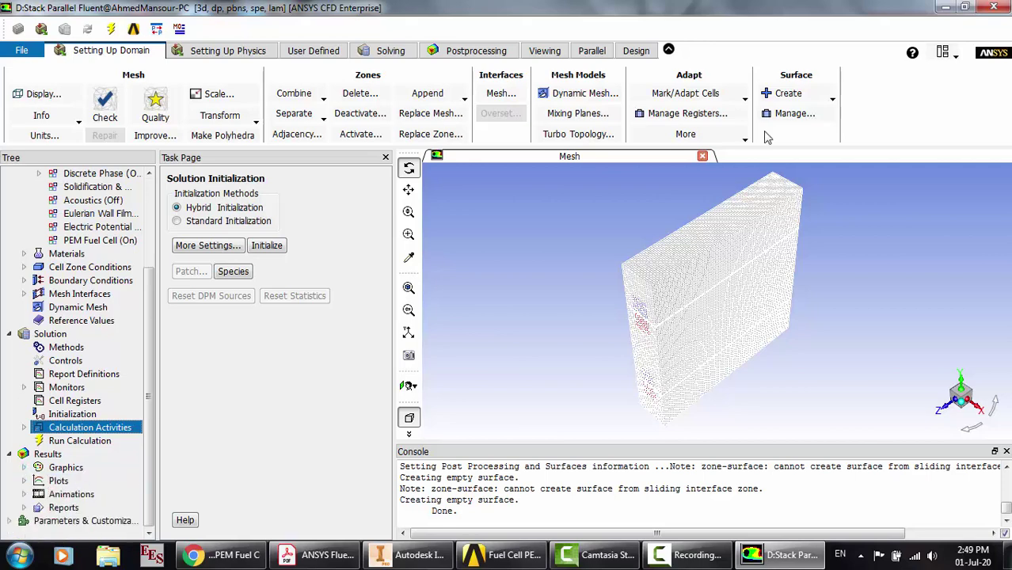
Quit the current Fluent session, confirming the exit
left_click(994, 7)
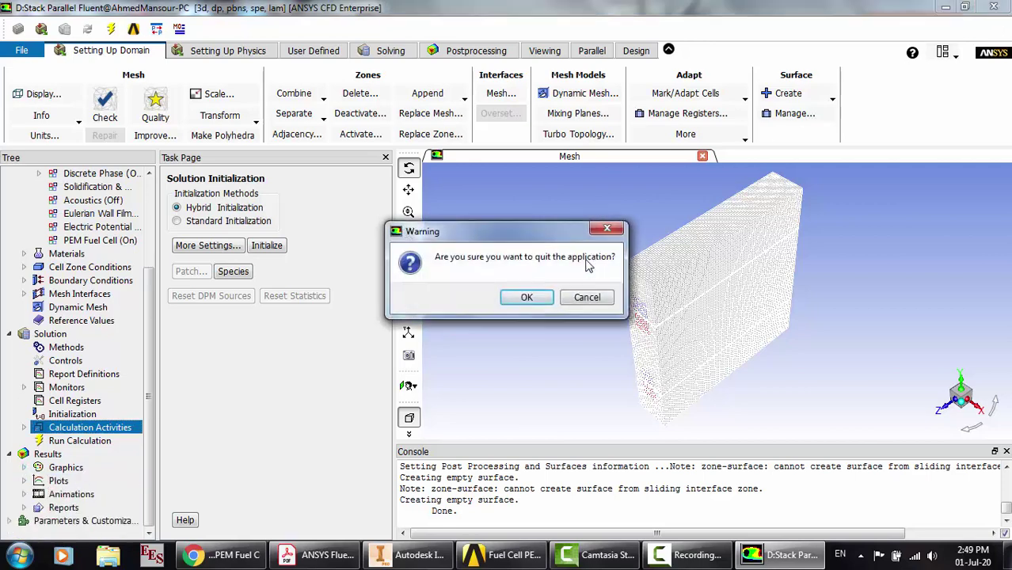
left_click(543, 296)
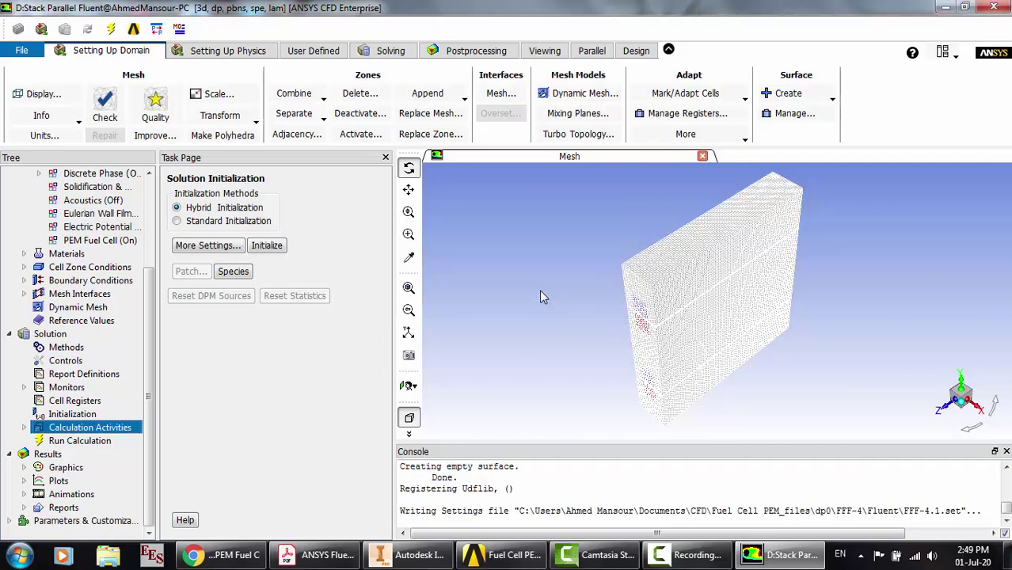
key("F9")
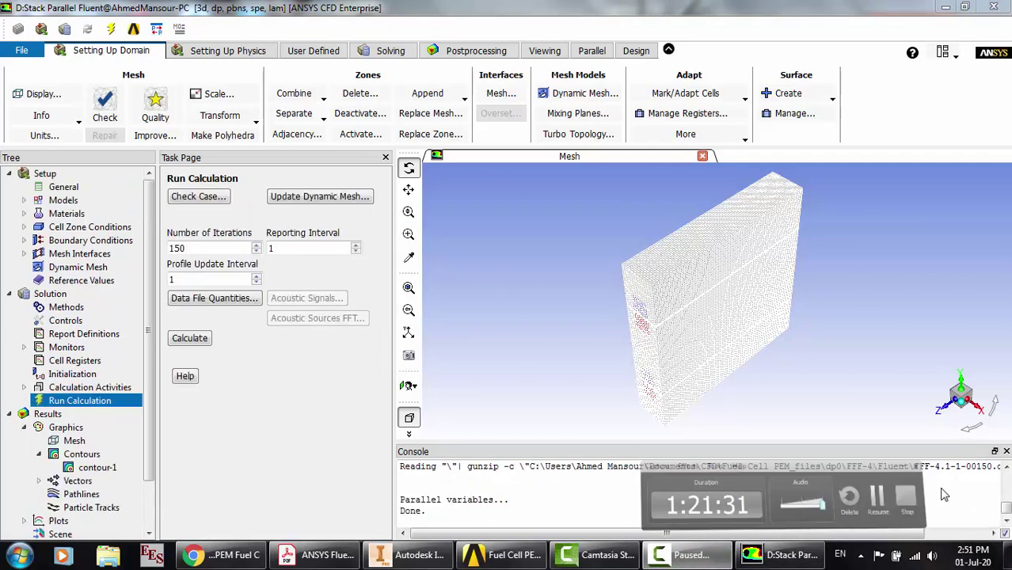
key("F9")
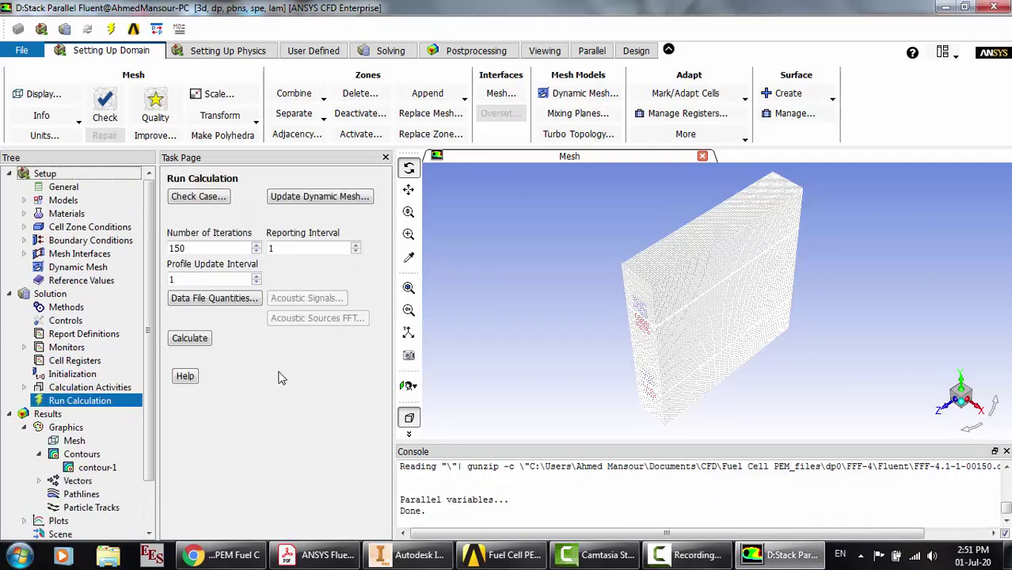
Edit contour-1 to show the species mass fraction of h2 on the plane-yz surface and display it
double_click(95, 468)
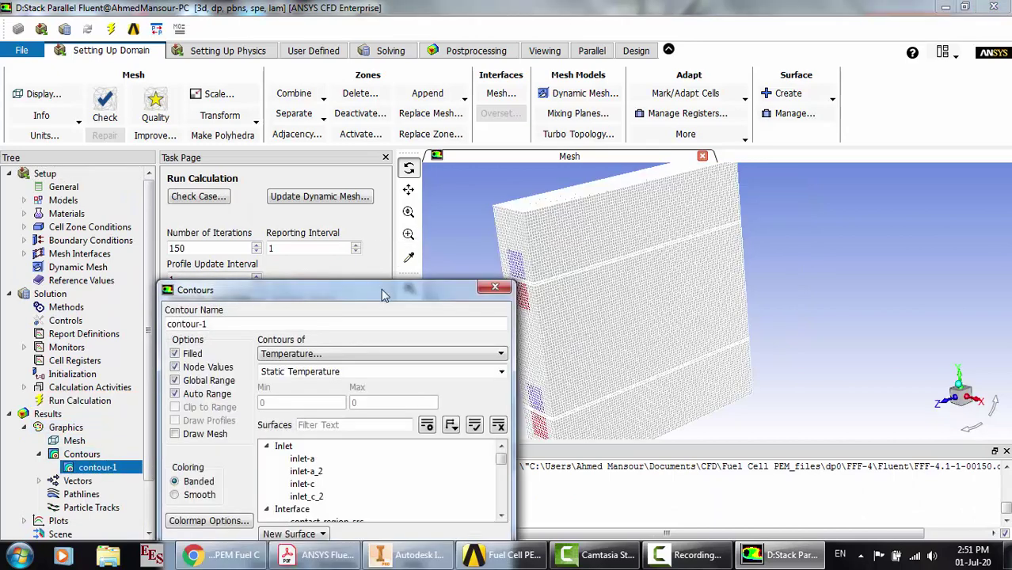
left_click_drag(381, 288, 294, 141)
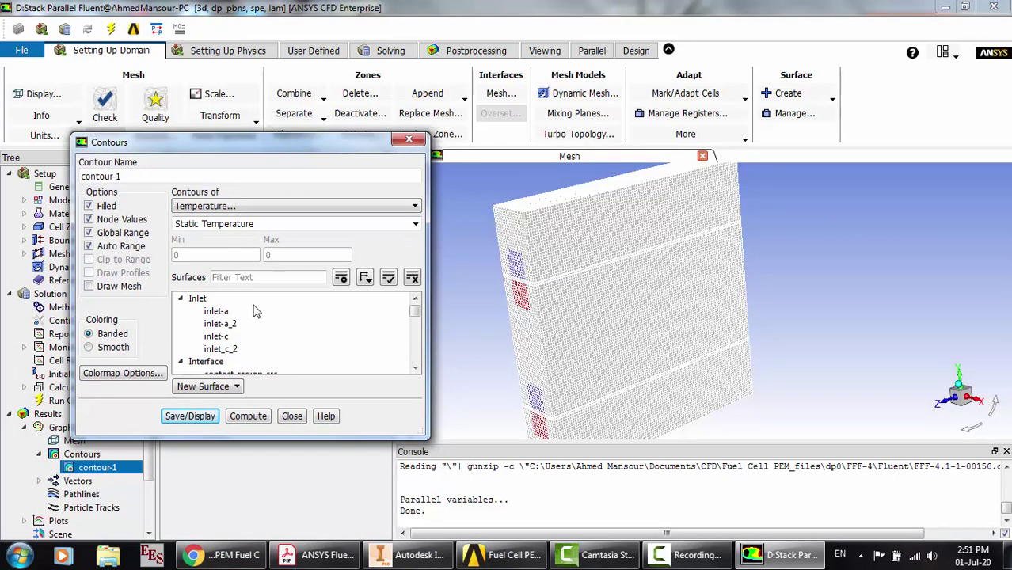
left_click(244, 207)
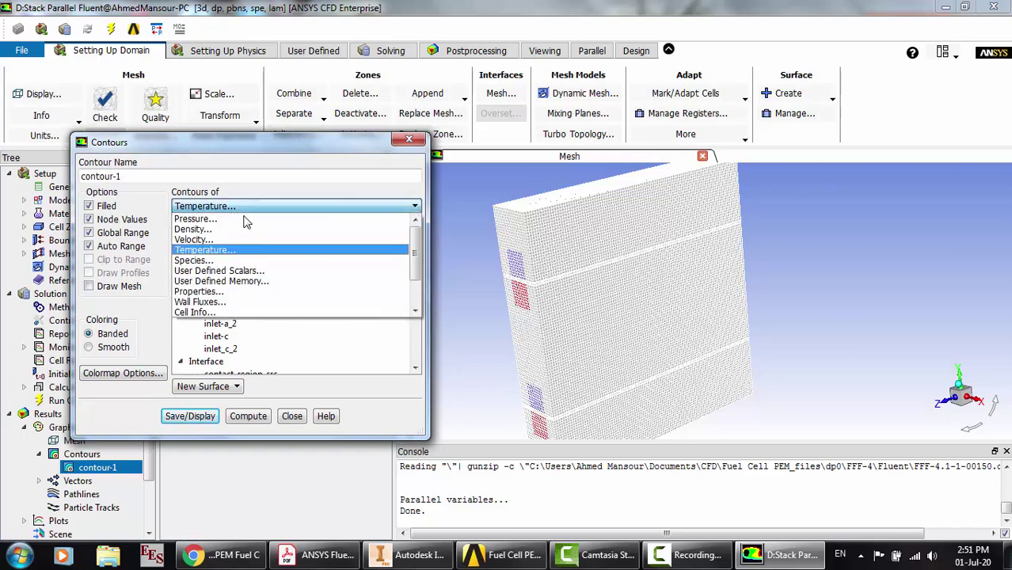
left_click(234, 260)
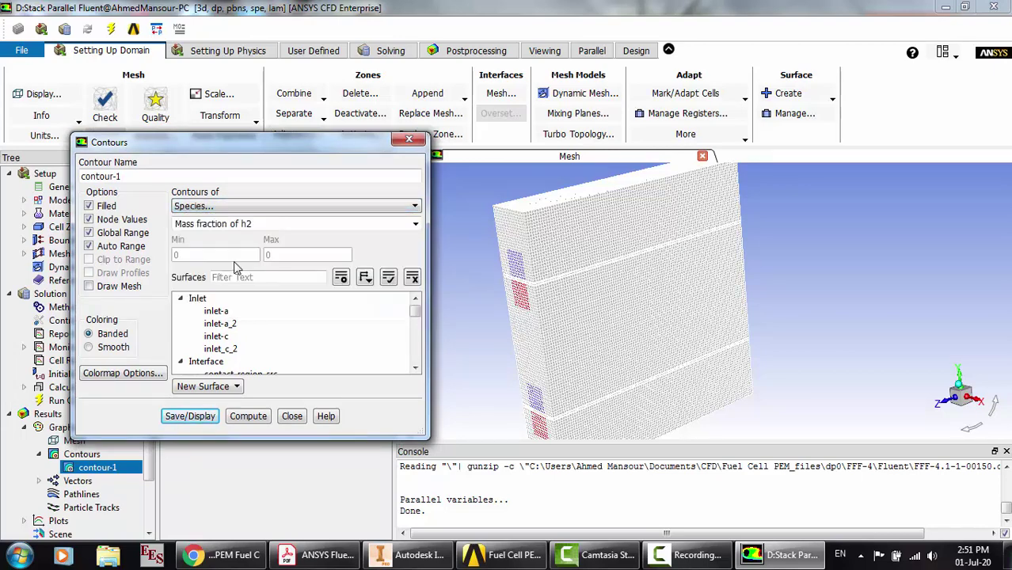
scroll(227, 354, "down", 10)
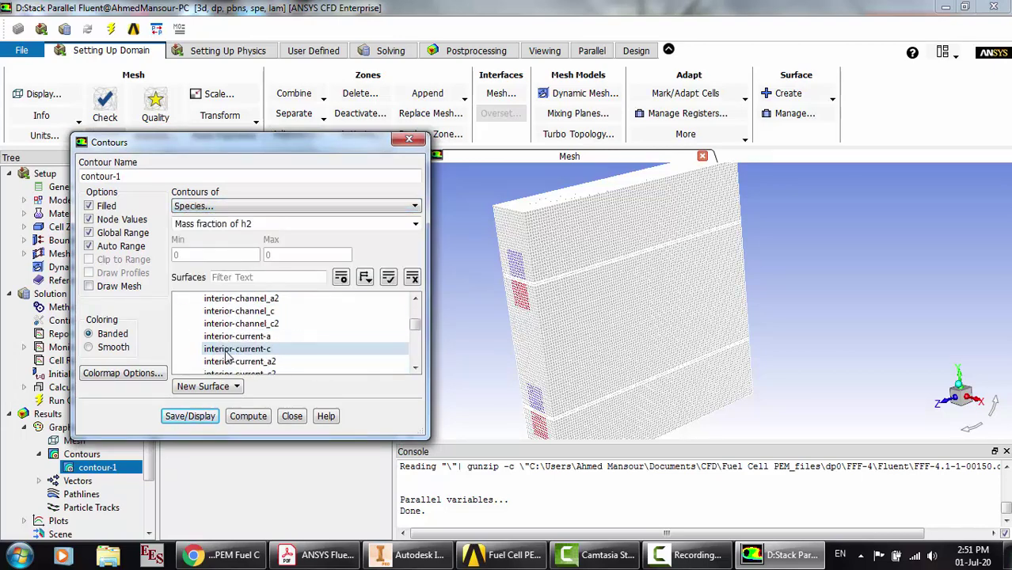
scroll(226, 354, "down", 5)
left_click(226, 357)
scroll(226, 357, "down", 1)
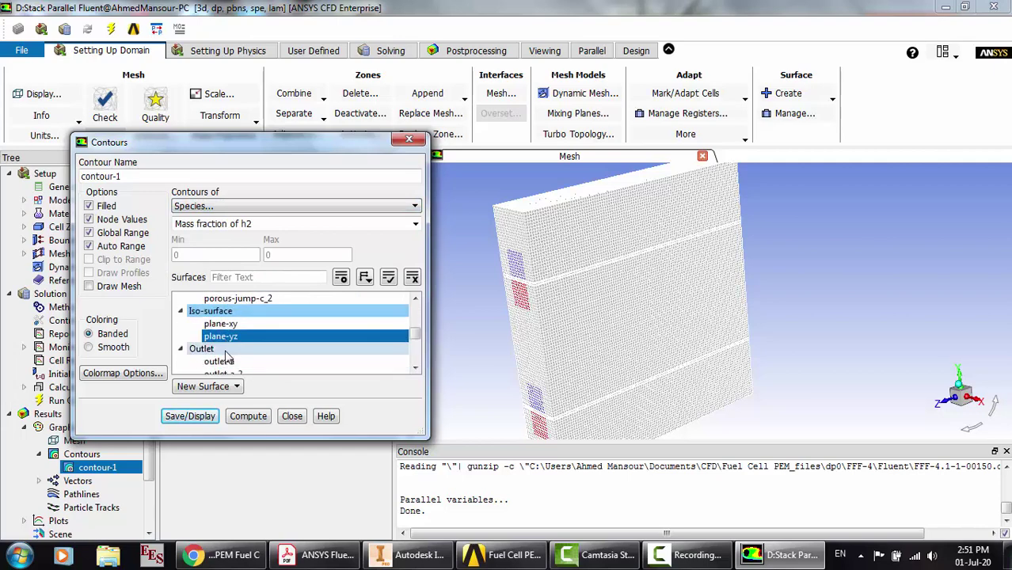
left_click(199, 416)
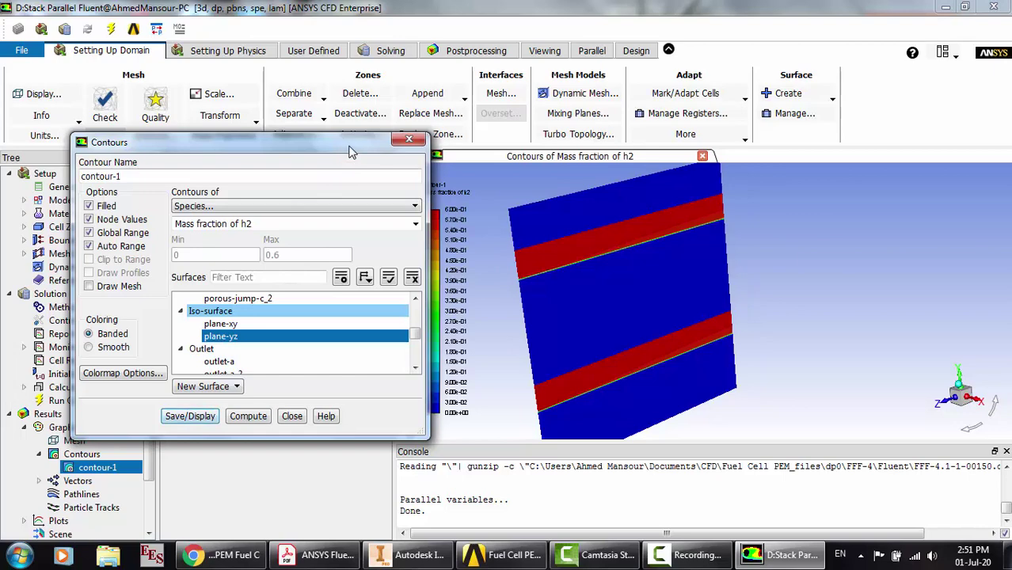
Switch contour-1 to the mass fraction of o2 on plane-yz and display it
left_click_drag(350, 146, 282, 141)
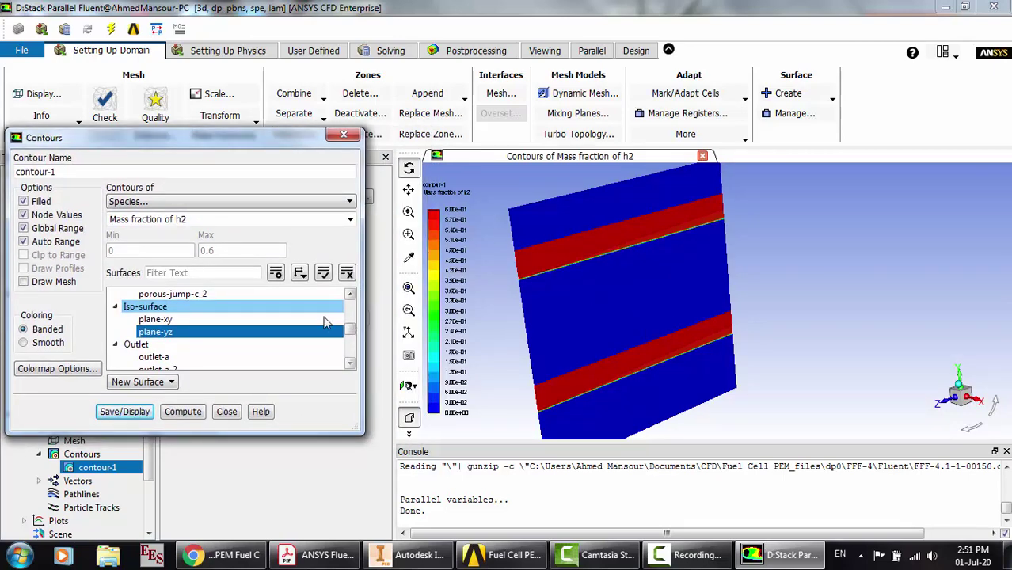
left_click(197, 221)
scroll(196, 221, "down", 1)
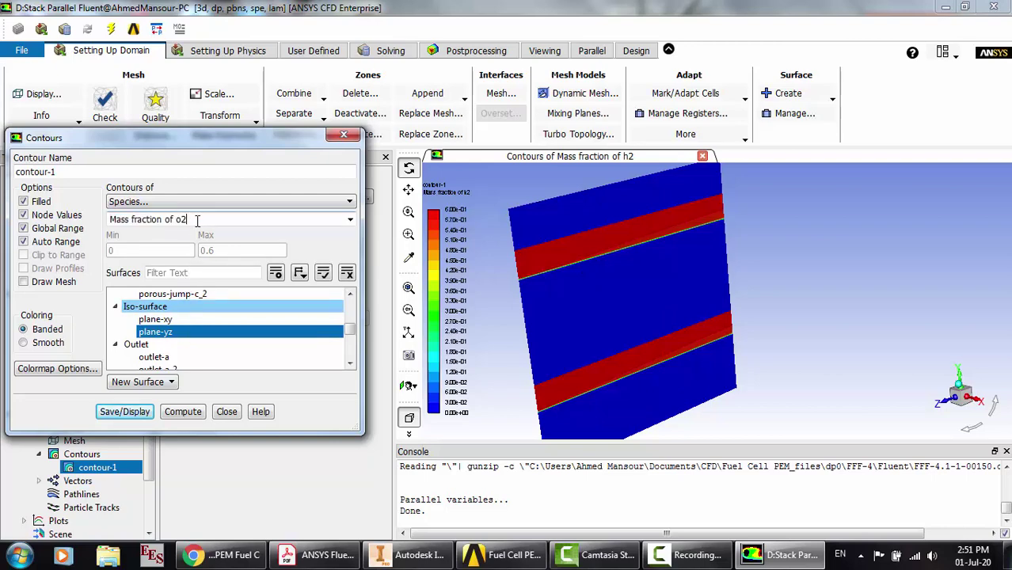
left_click(126, 411)
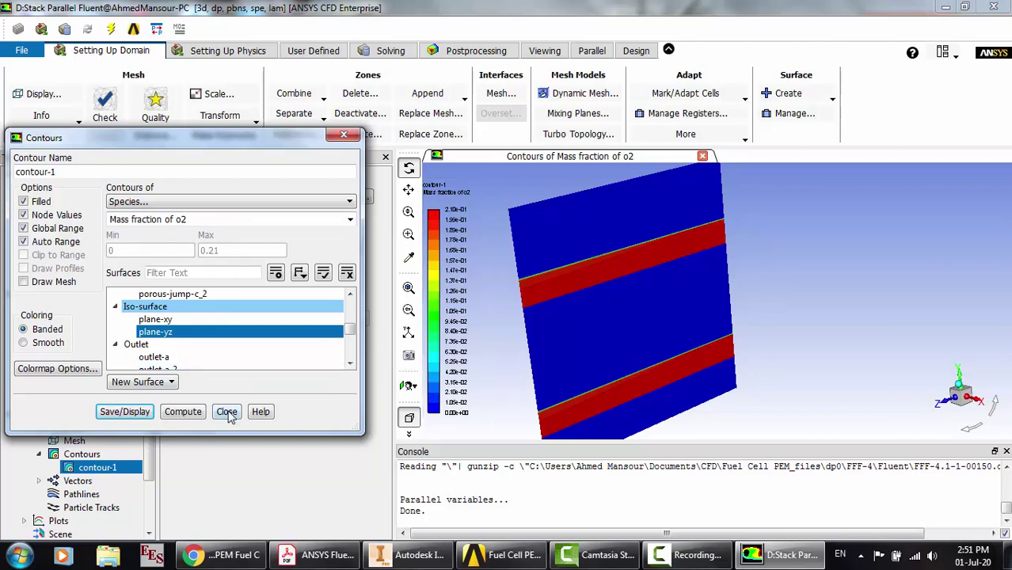
Change contour-1 to static temperature on plane-yz and display it
left_click(196, 203)
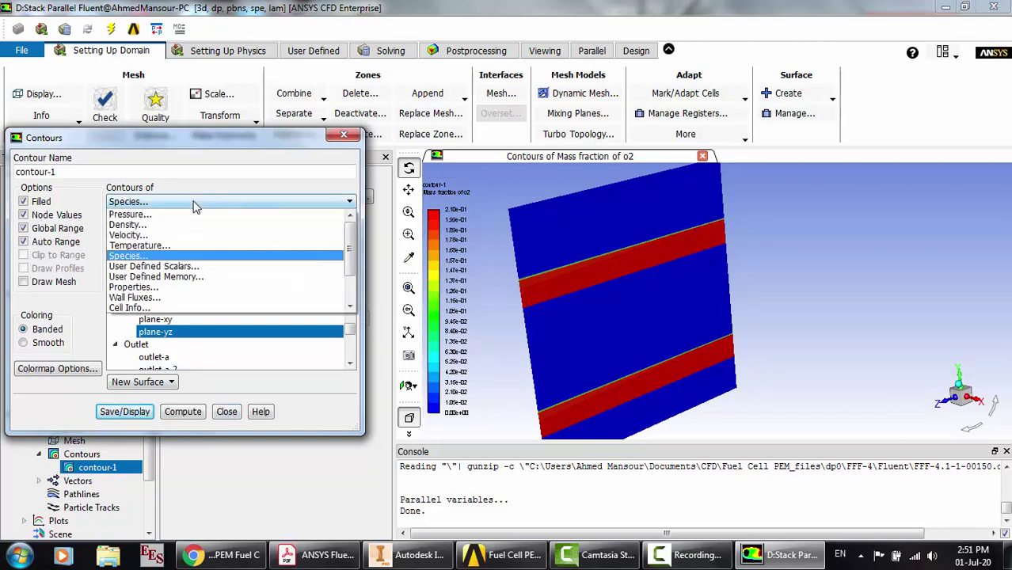
left_click(158, 246)
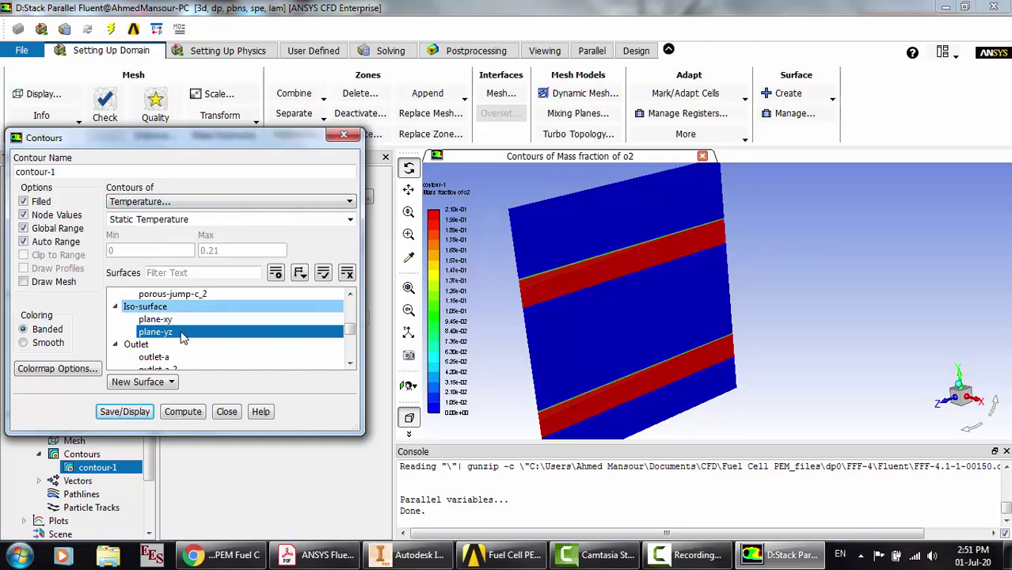
left_click(125, 411)
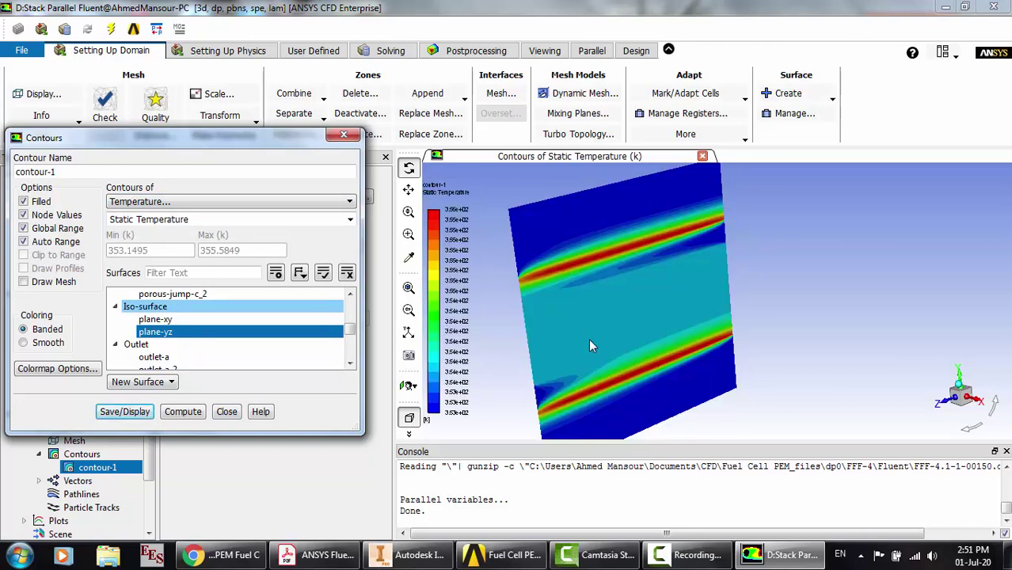
Probe the static temperature on plane-yz in the middle, lower and upper regions of the stack, and close the contour settings
right_click(588, 338)
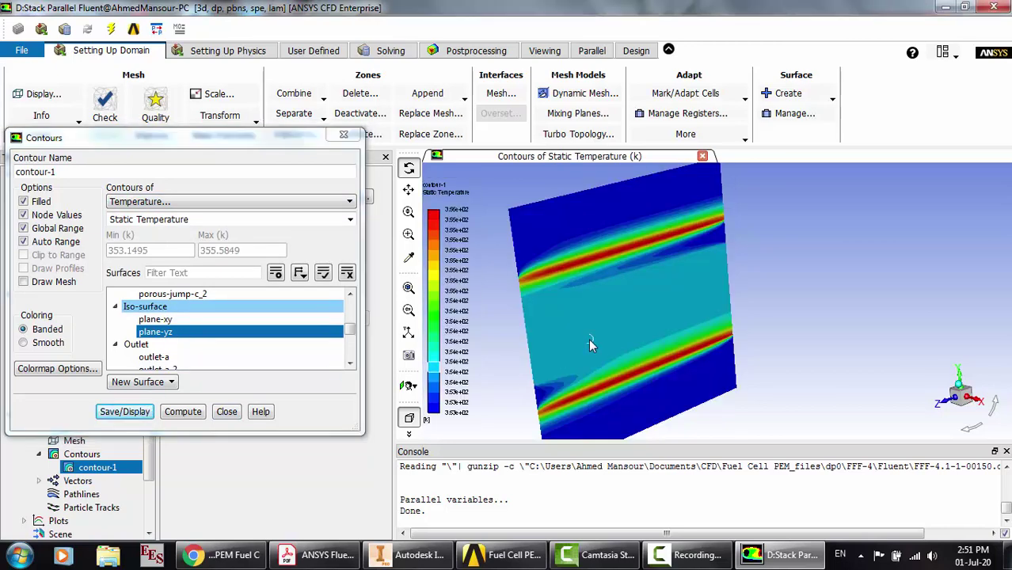
right_click(631, 416)
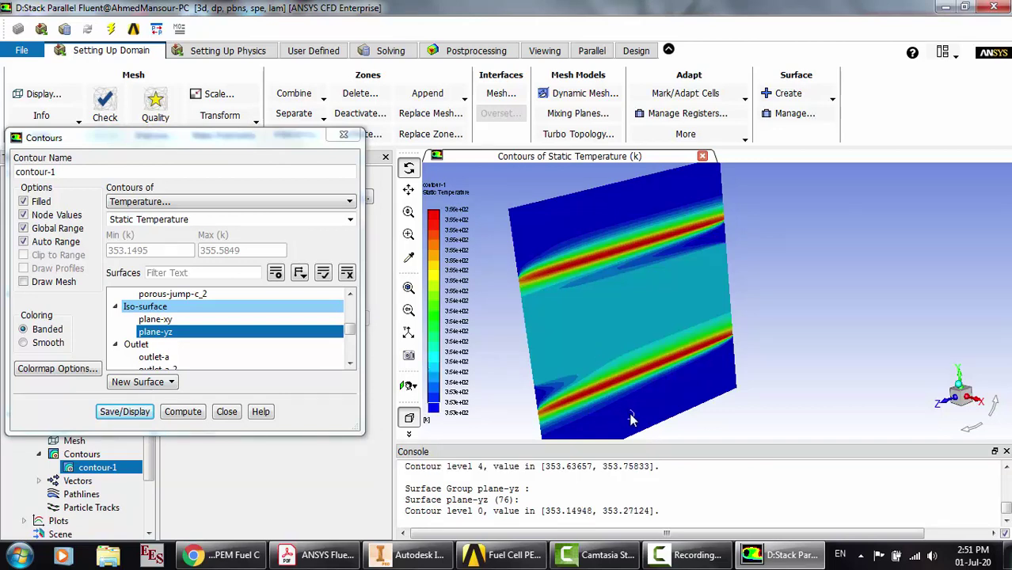
right_click(588, 224)
left_click(226, 410)
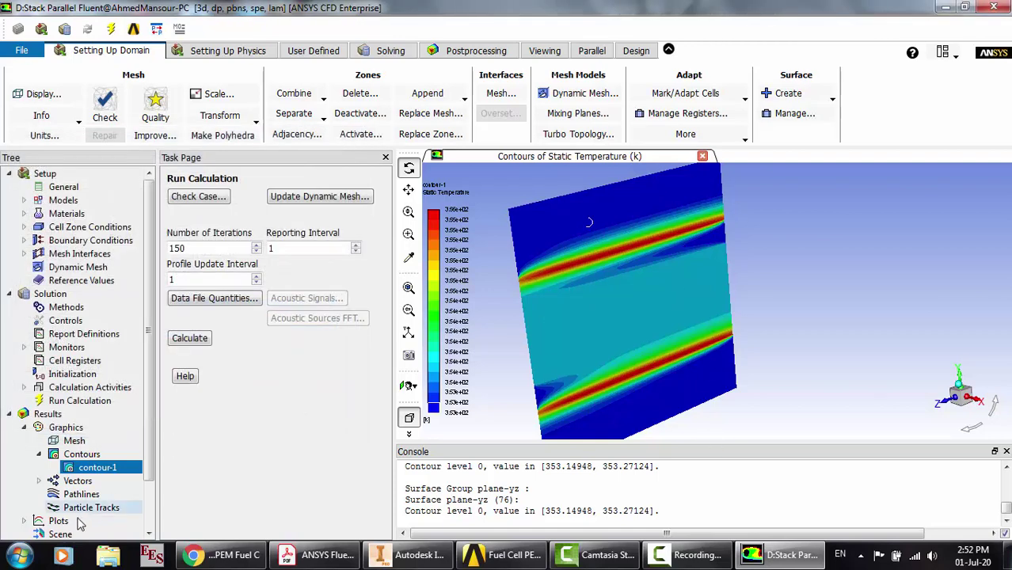
Set vector-1 to plot current-flux-density-magnitude vectors on plane-xy and display them, coloured by Current Flux Density Magnitude
left_click(38, 480)
left_click(95, 494)
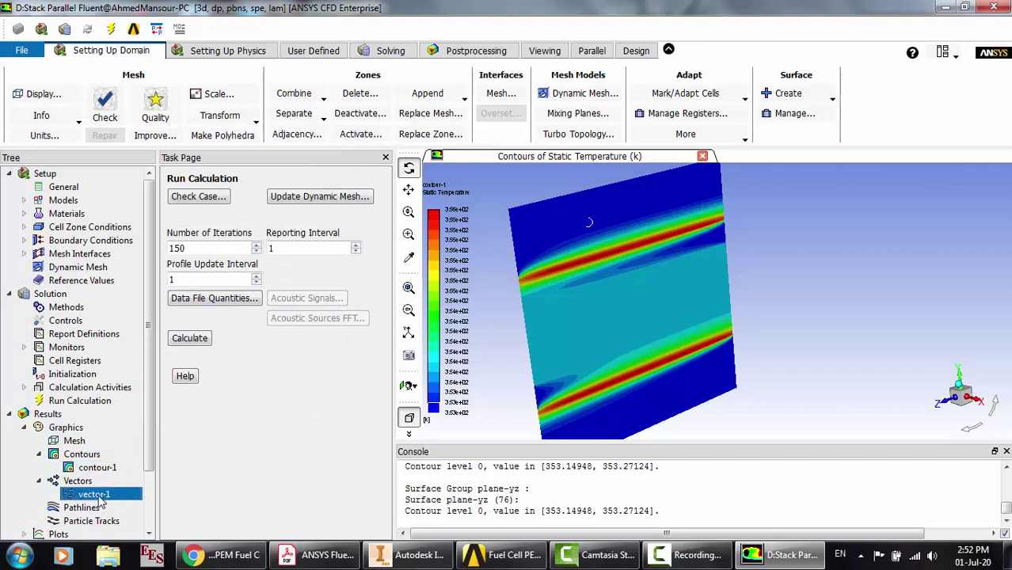
double_click(99, 495)
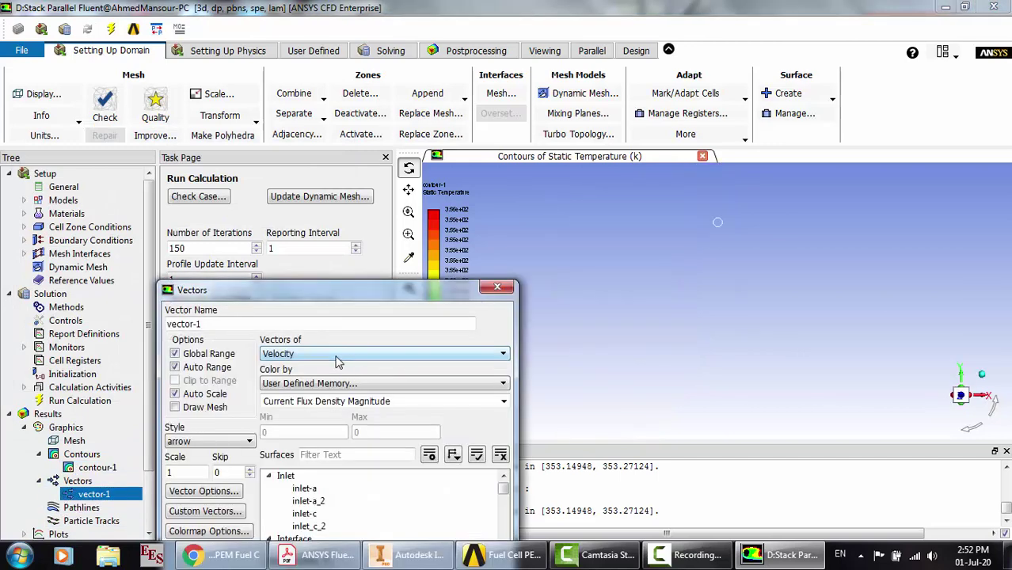
left_click(336, 358)
left_click(317, 386)
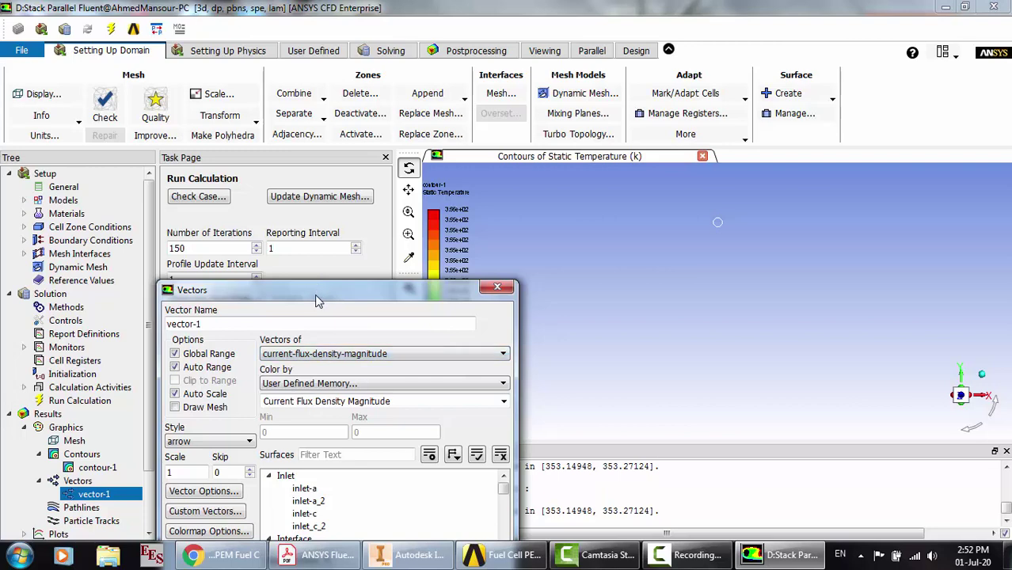
left_click_drag(315, 301, 260, 136)
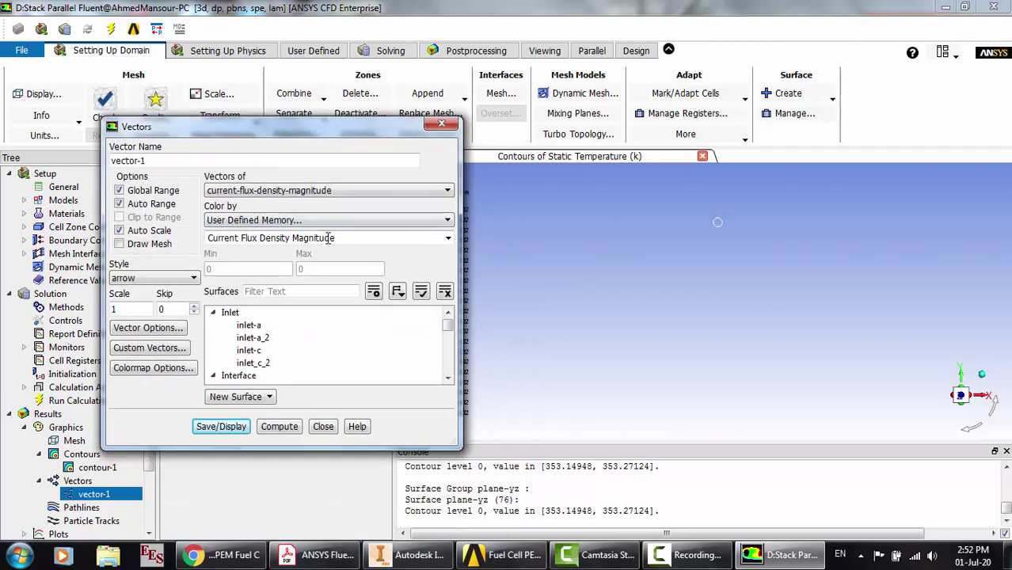
scroll(321, 333, "down", 10)
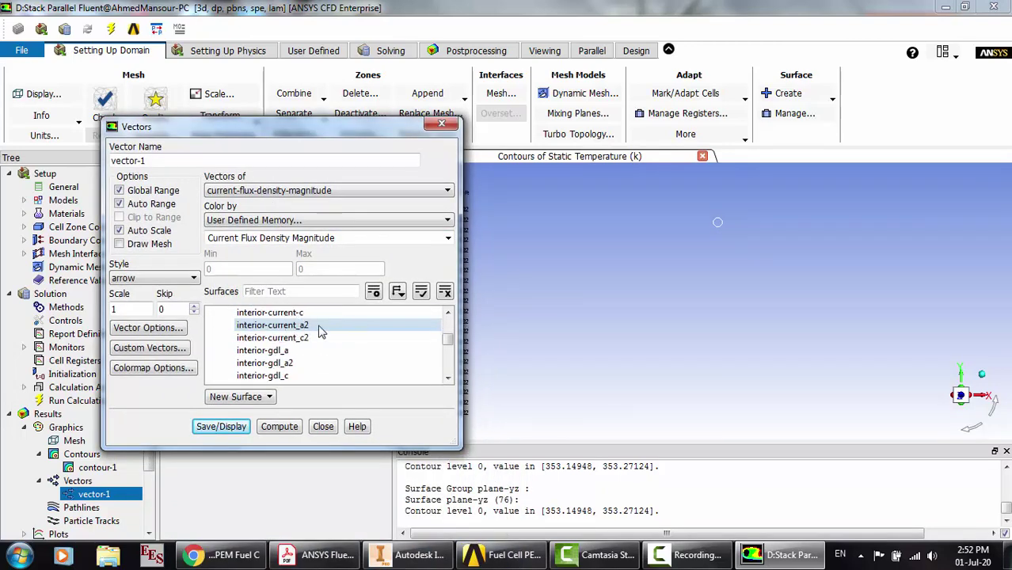
scroll(321, 333, "down", 4)
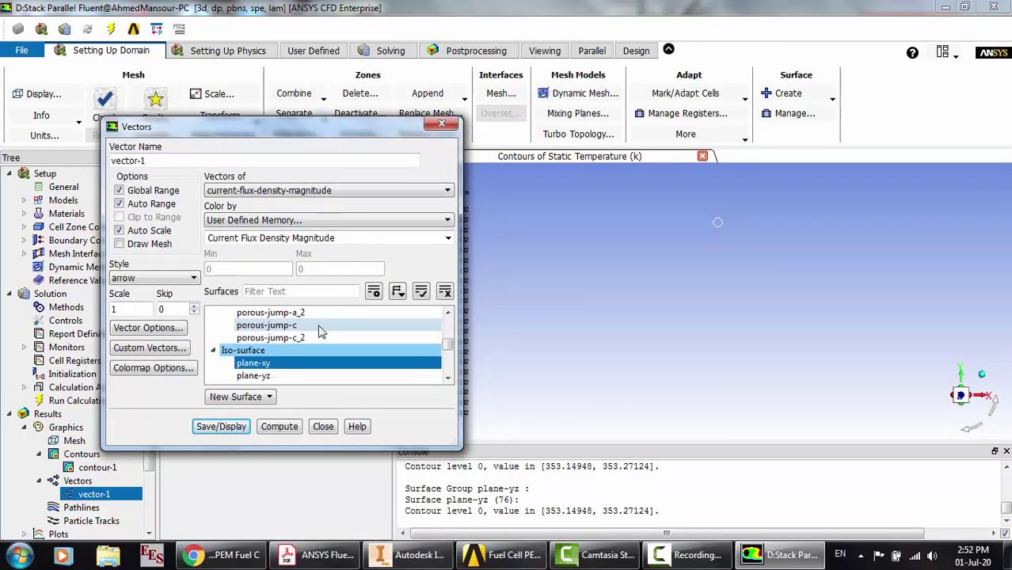
left_click(221, 427)
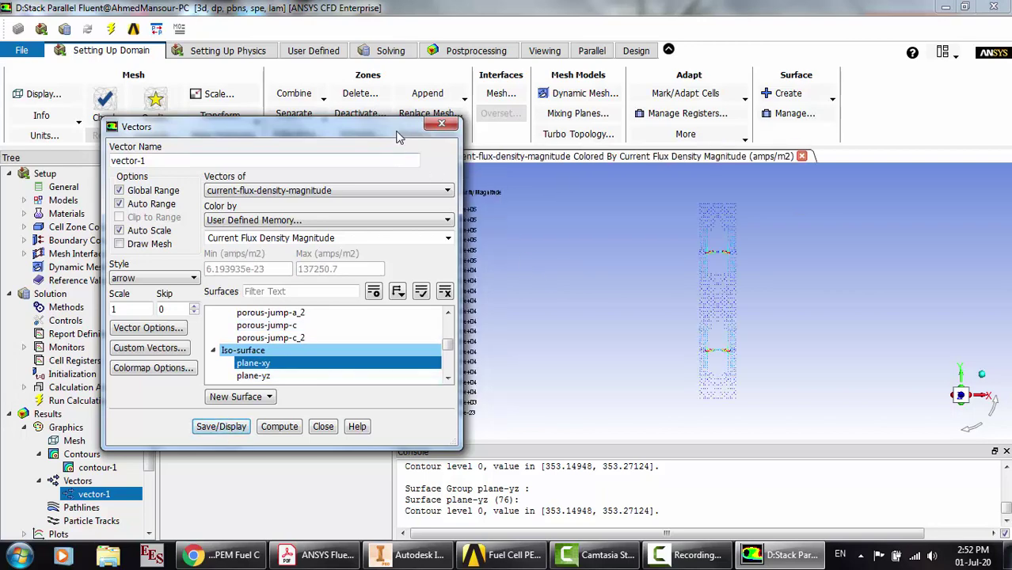
Examine the current flux density vectors on plane-xy up close from the opposite side, and close the vector settings
left_click_drag(395, 131, 308, 135)
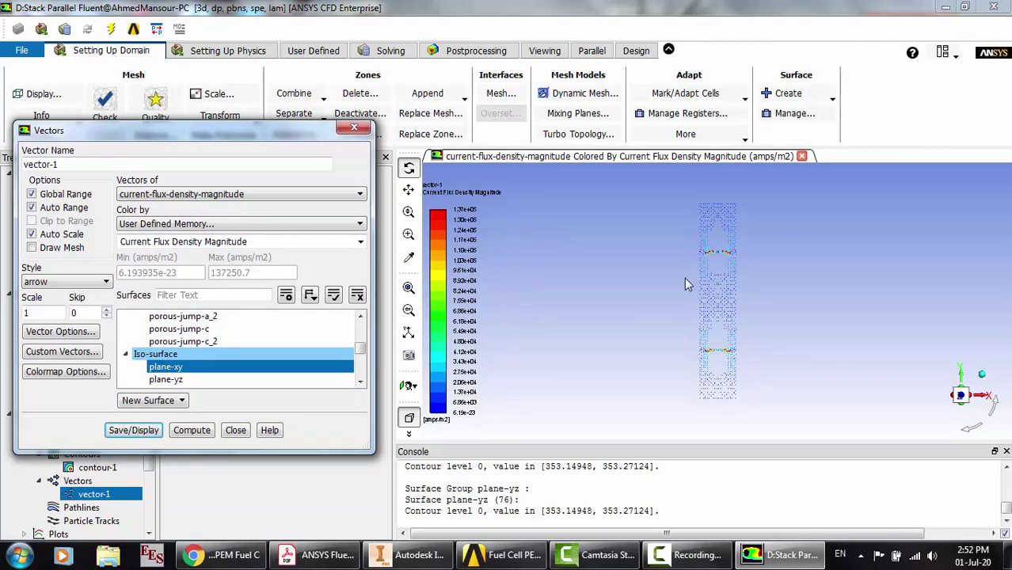
left_click(961, 396)
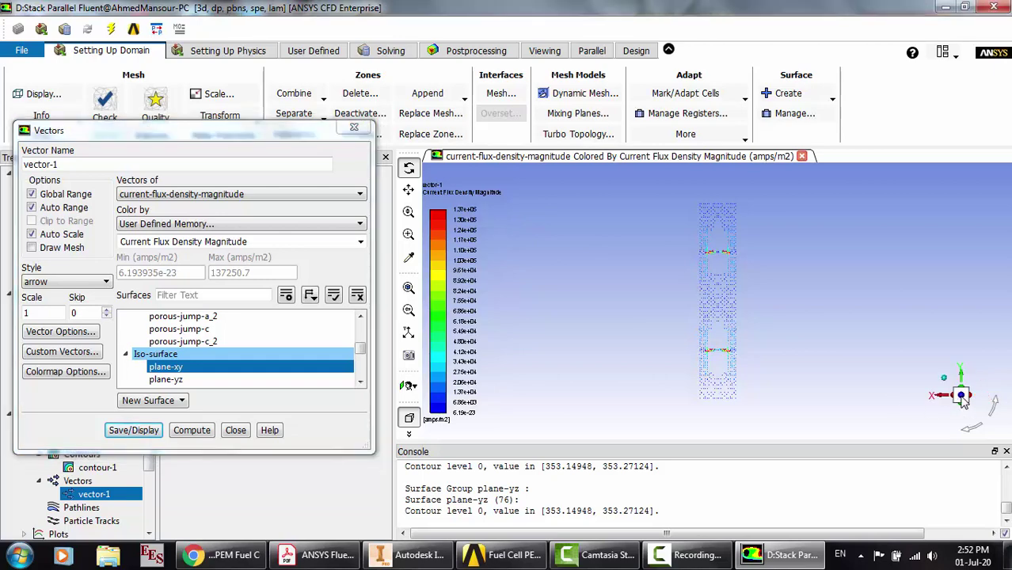
scroll(758, 396, "up", 2)
scroll(721, 219, "up", 2)
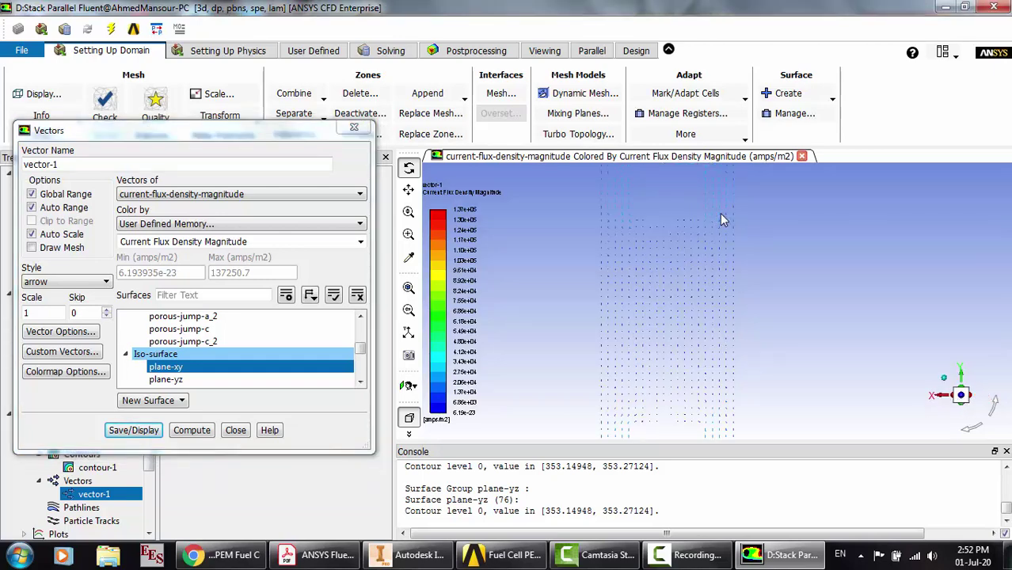
scroll(721, 219, "down", 1)
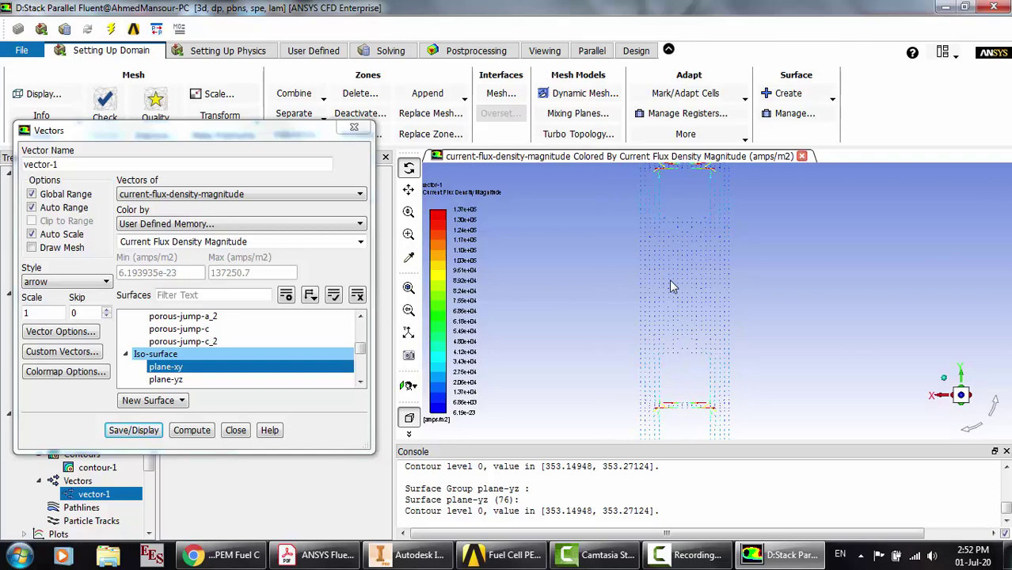
scroll(671, 286, "down", 1)
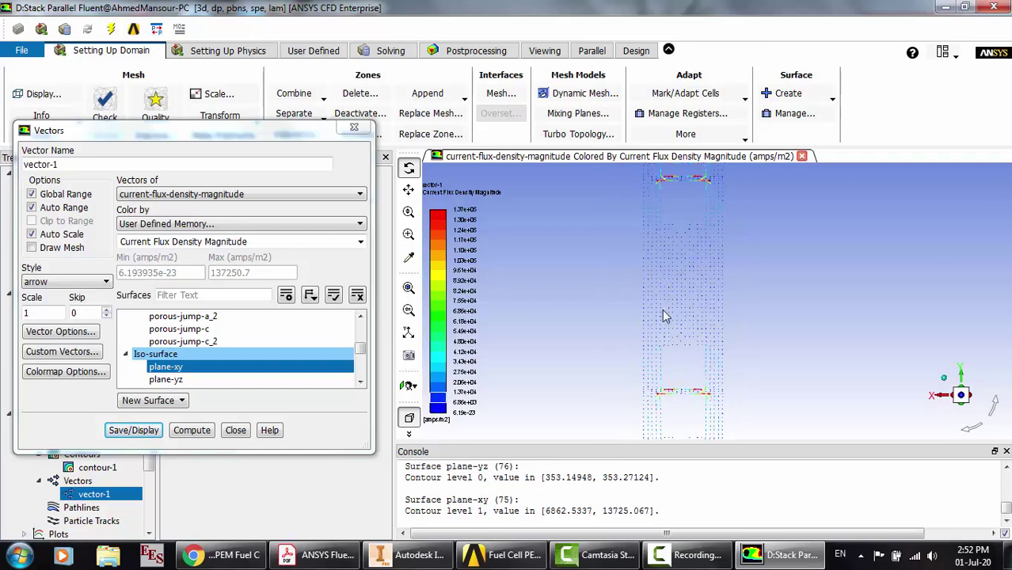
scroll(664, 313, "down", 1)
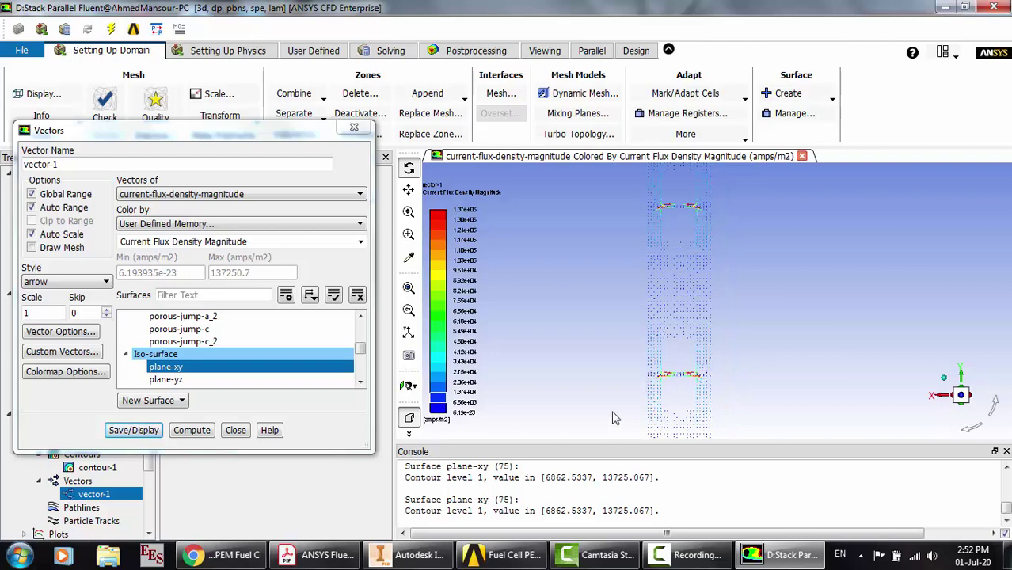
left_click(151, 432)
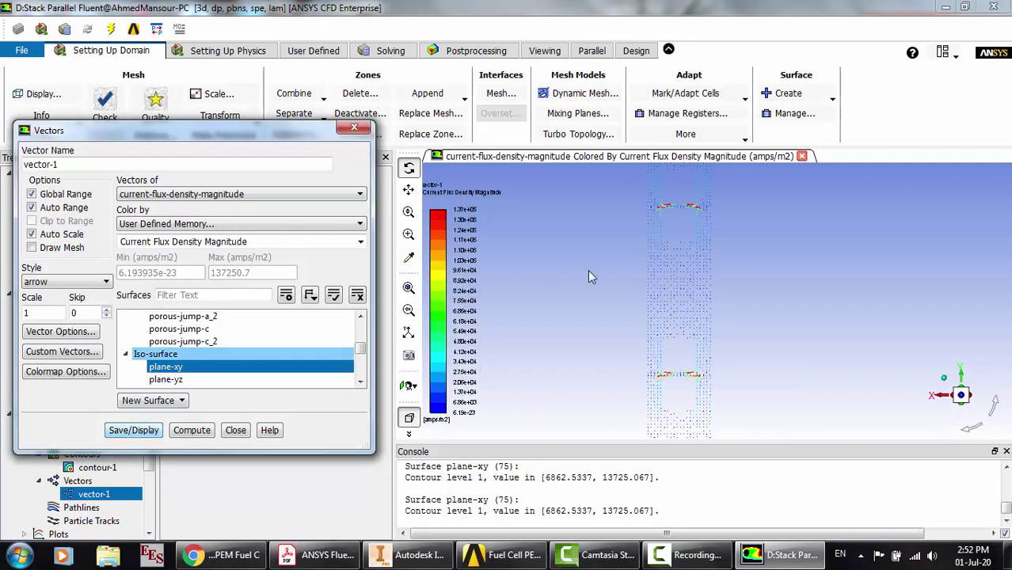
left_click(707, 264)
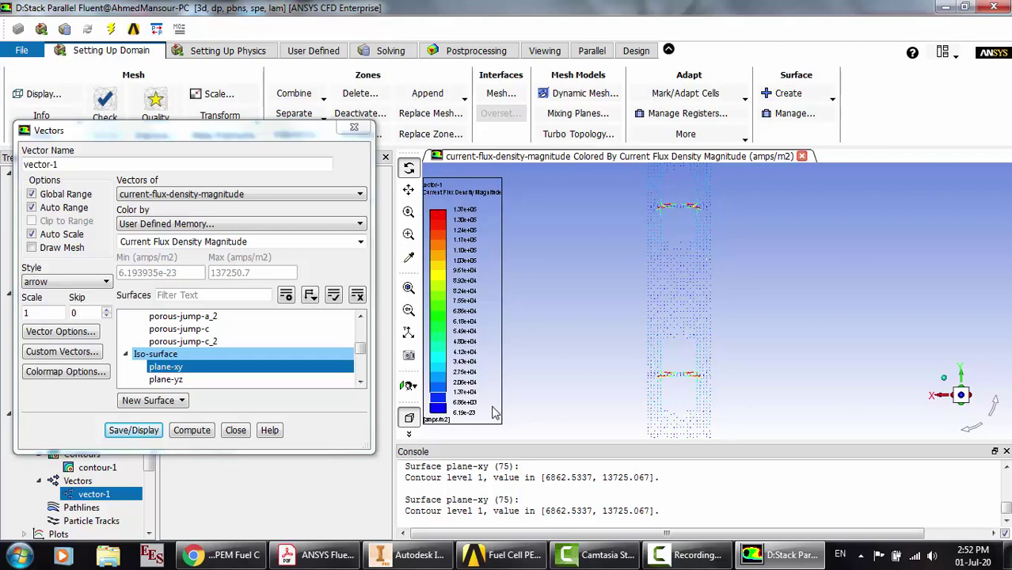
left_click(236, 435)
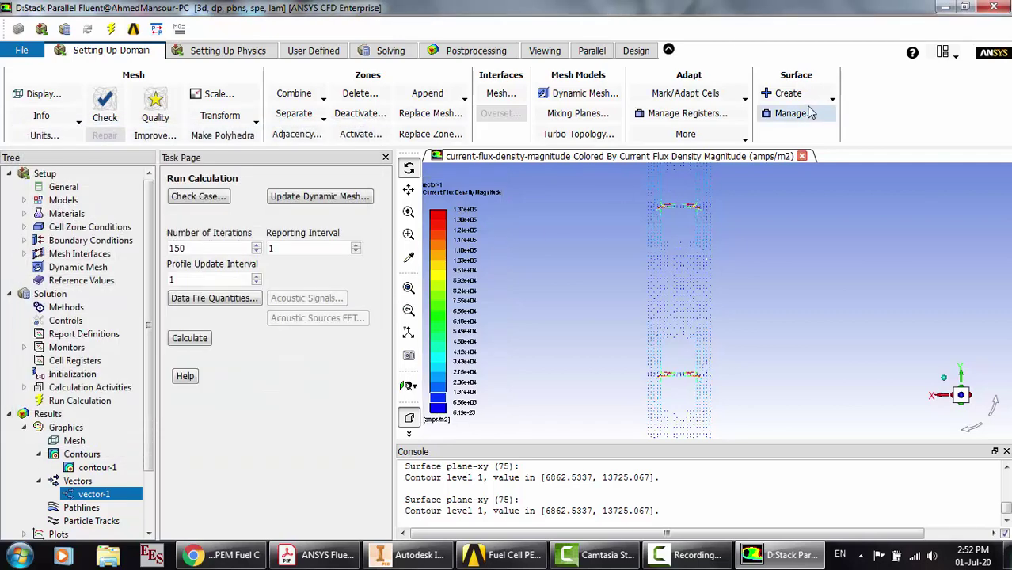
Set up a surface integral report of type Integral for the User Defined Memory variable Y Current Flux Density
left_click(464, 52)
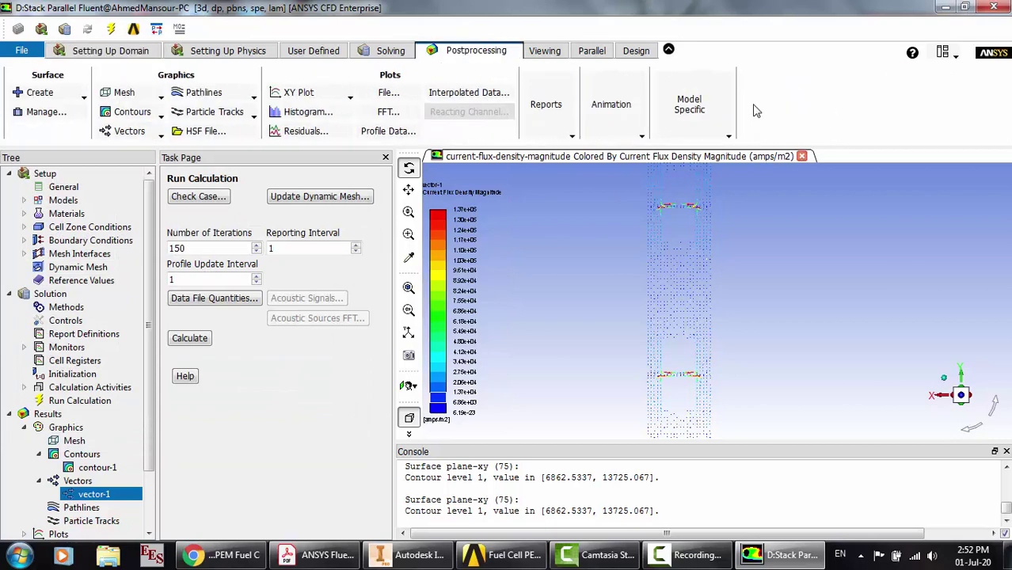
left_click(559, 118)
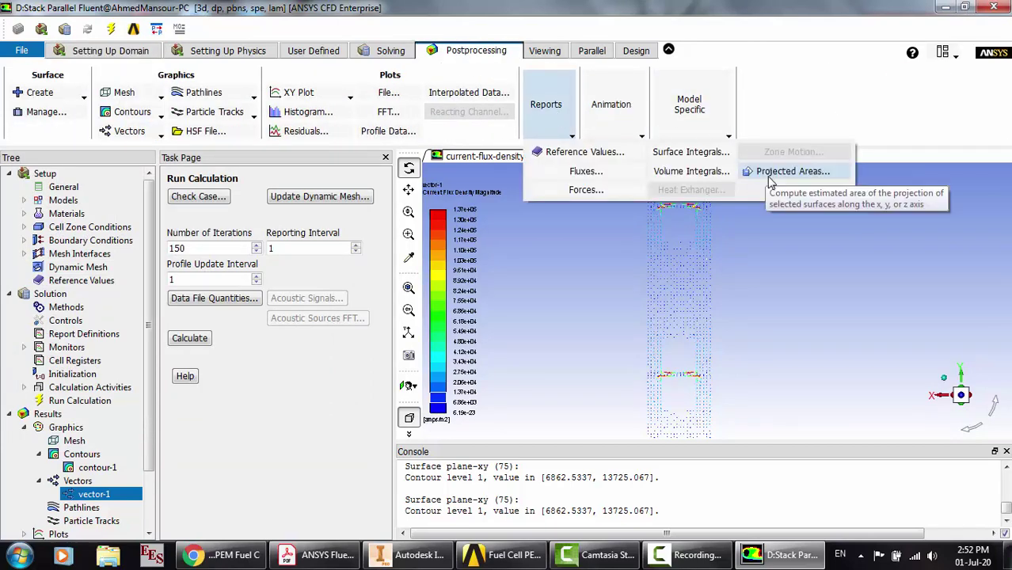
left_click(687, 151)
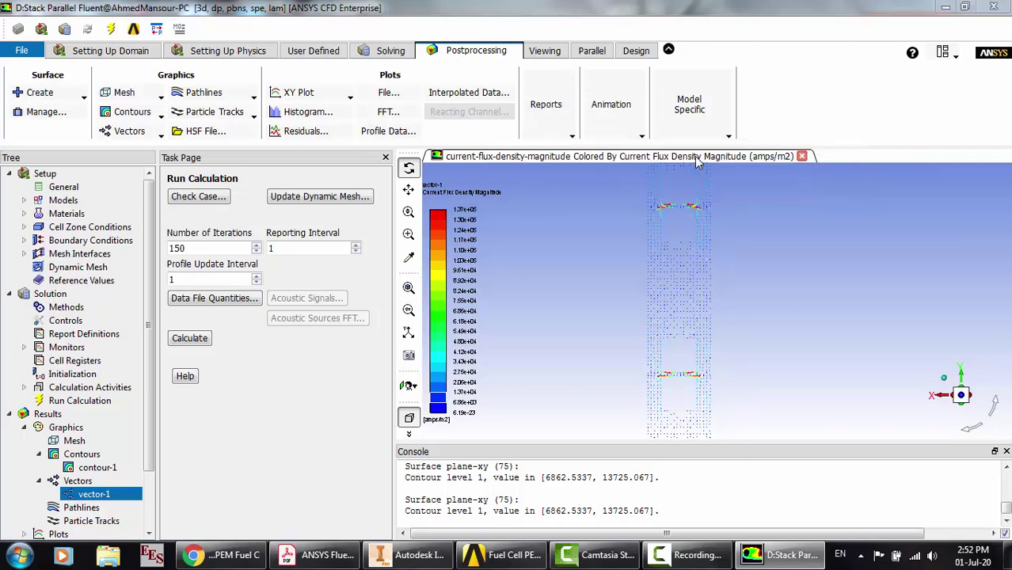
left_click(301, 325)
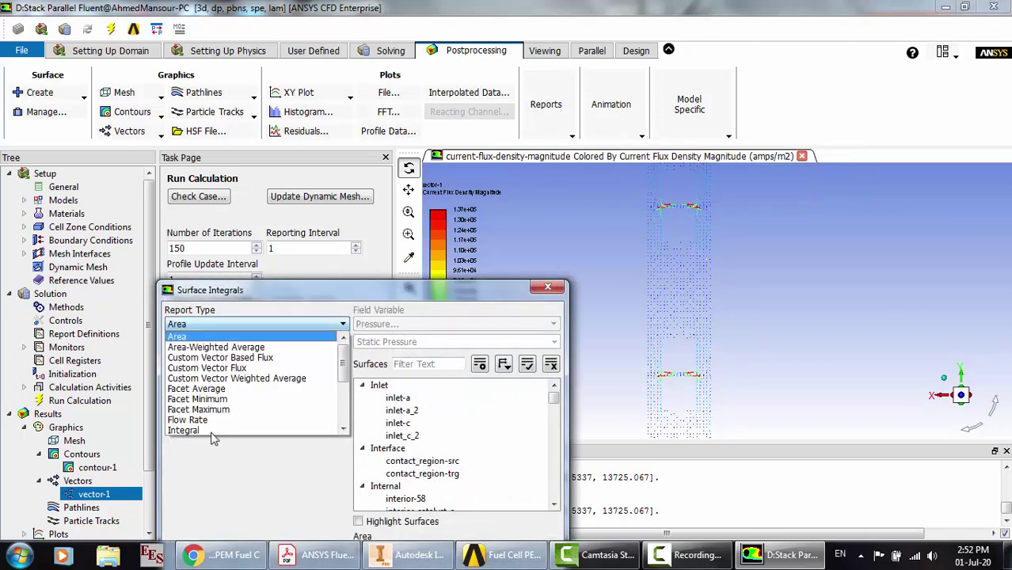
left_click(188, 438)
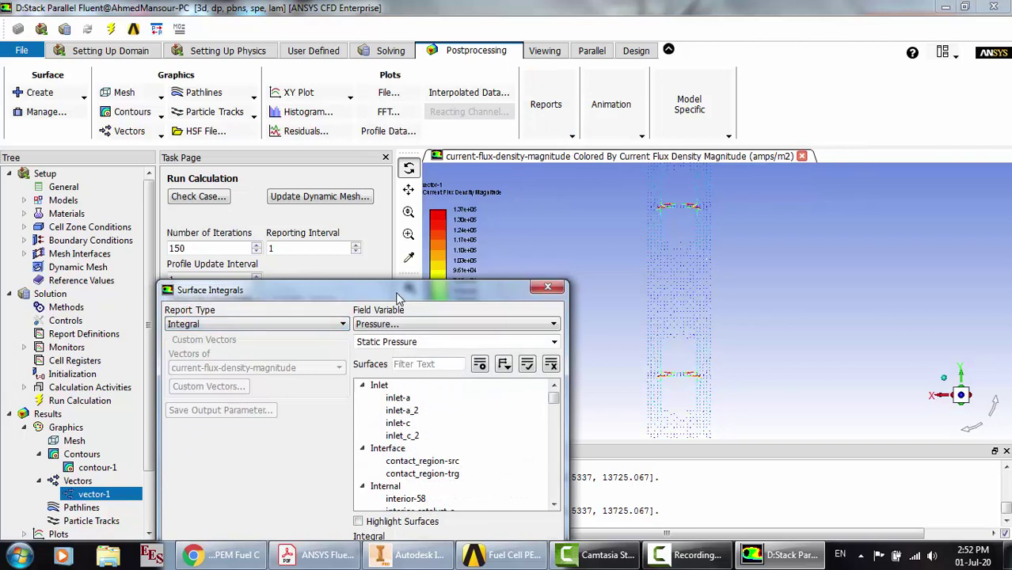
left_click_drag(395, 292, 386, 149)
left_click(388, 179)
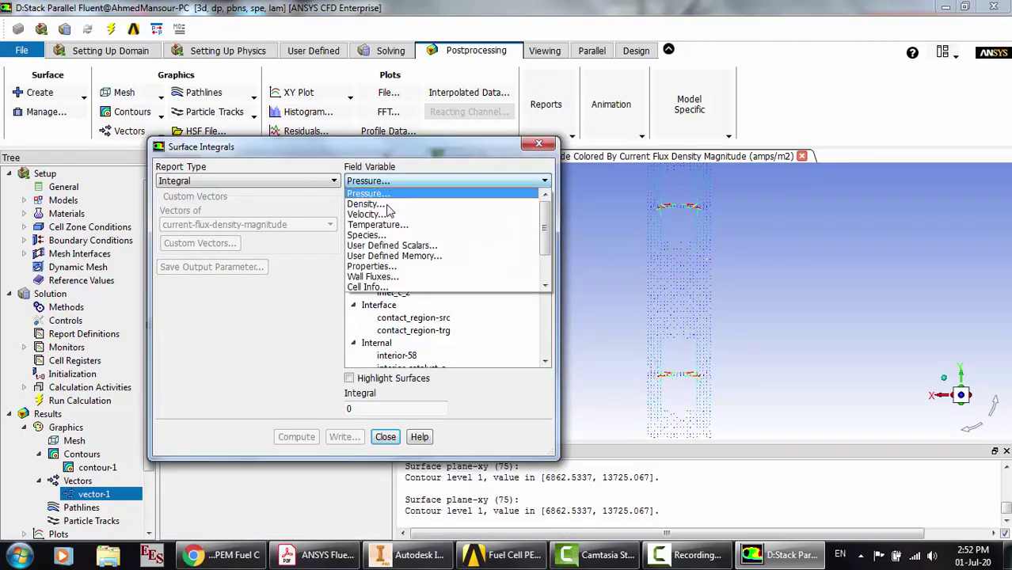
left_click(402, 256)
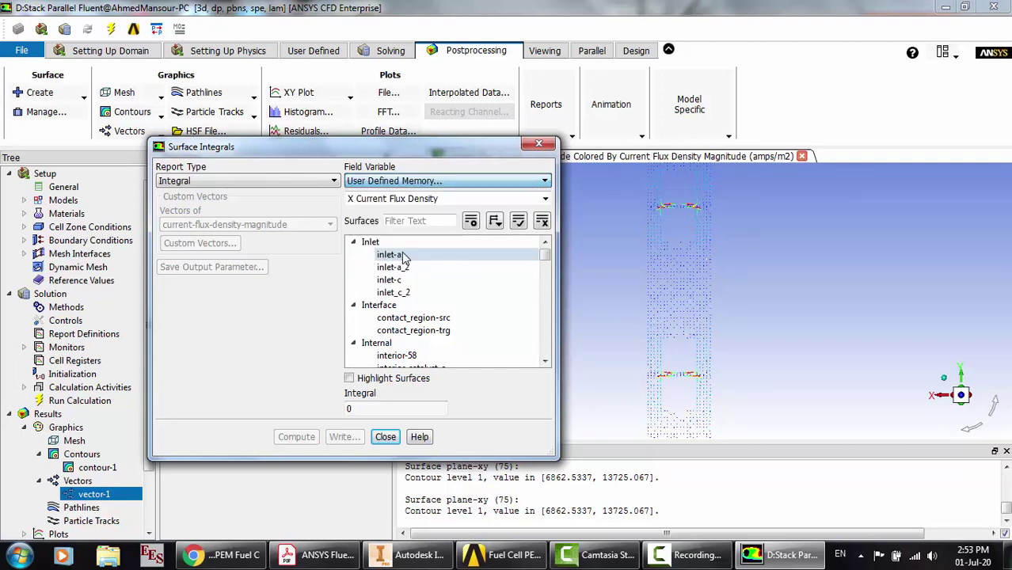
left_click(410, 198)
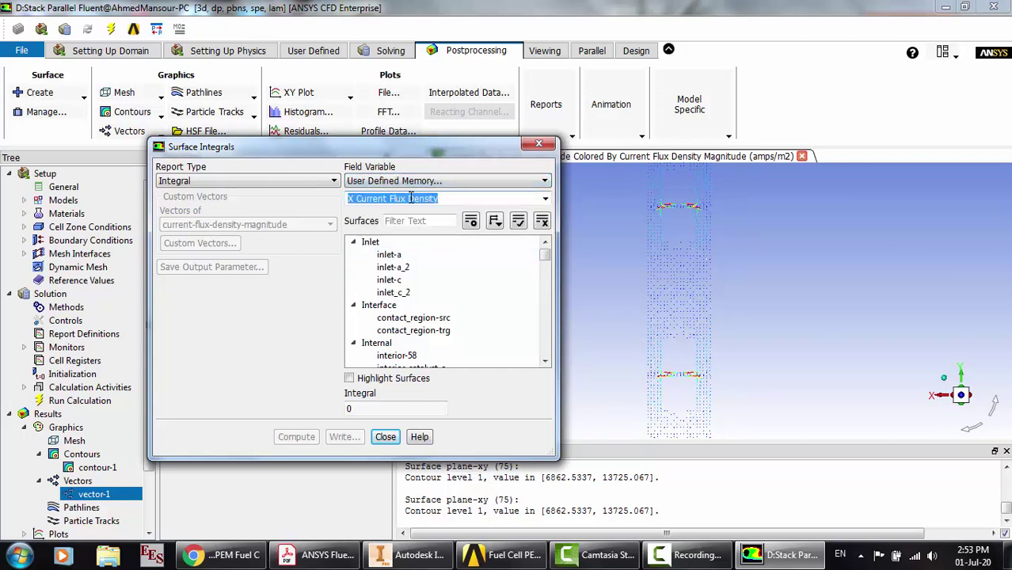
key("Down")
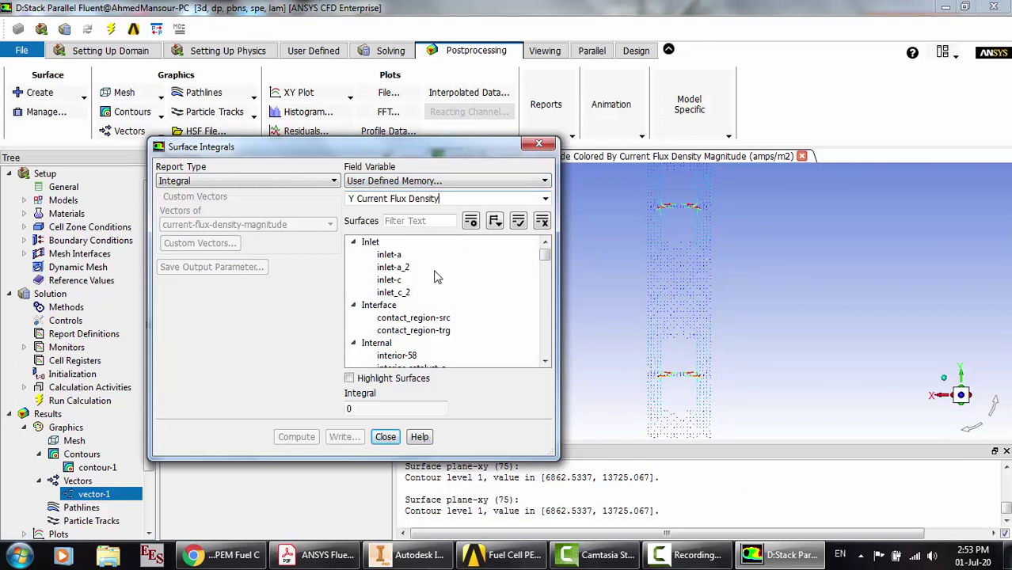
Compute the integral on the tab-a wall, mark the reported result in the console, and close the surface integrals settings
scroll(442, 290, "down", 3)
scroll(444, 293, "down", 5)
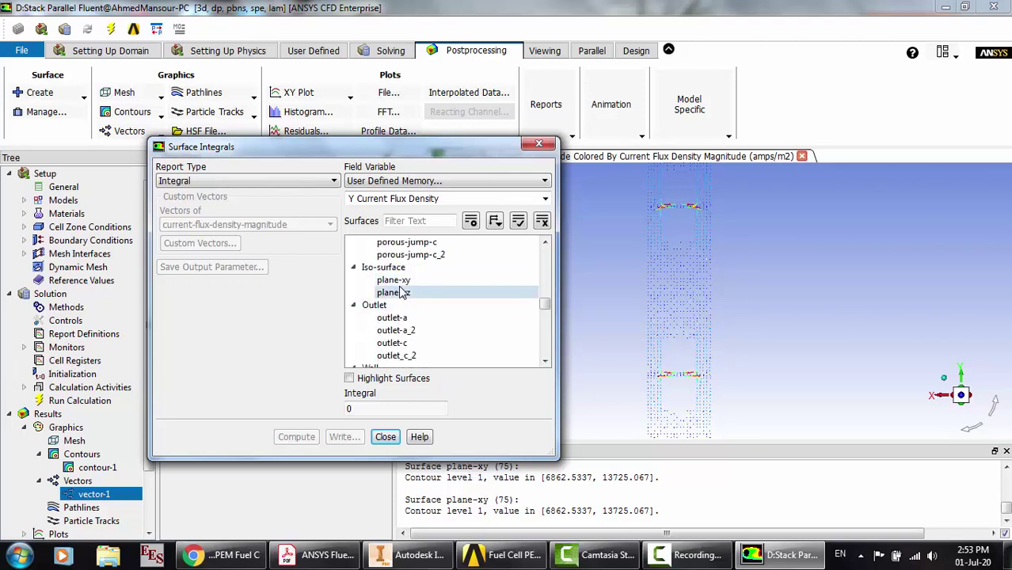
scroll(400, 295, "down", 2)
left_click(388, 305)
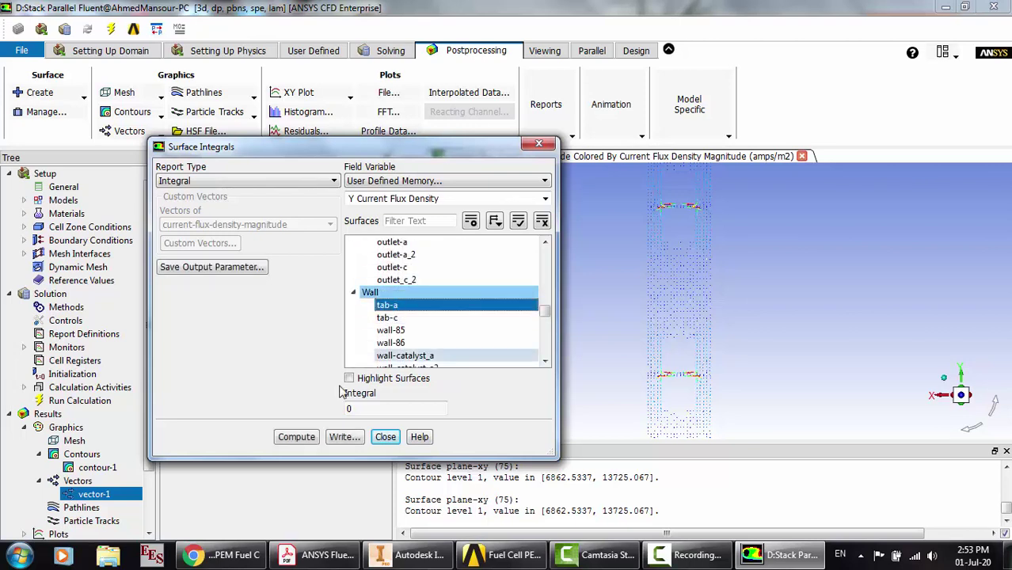
left_click(296, 437)
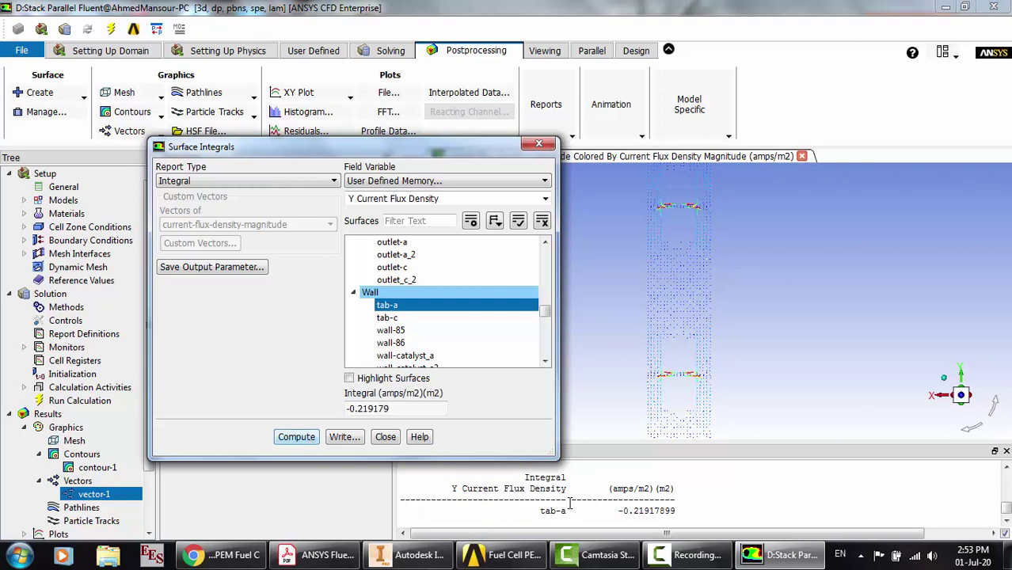
left_click_drag(674, 510, 622, 511)
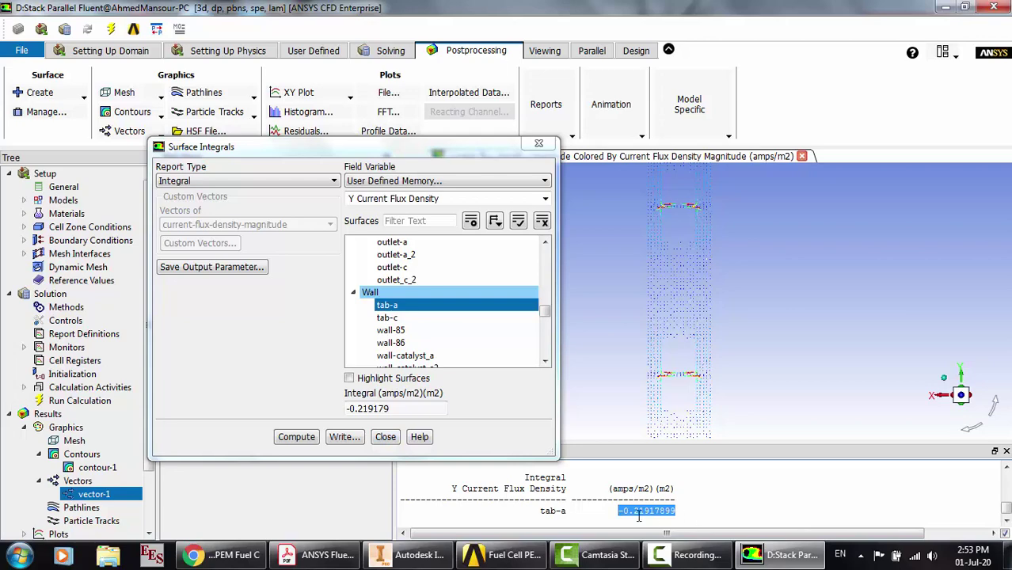
left_click(385, 437)
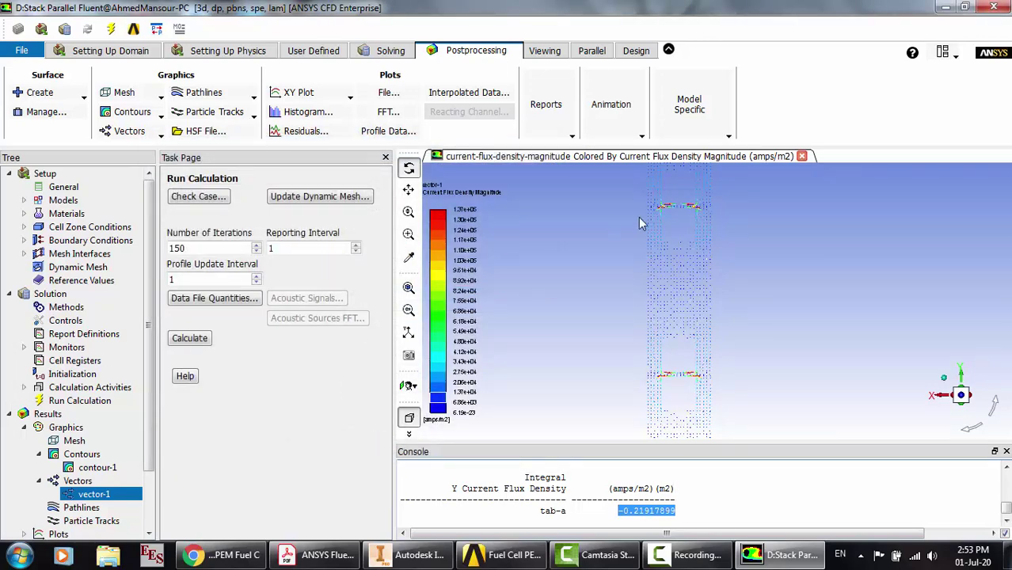
Quit Fluent and accept that the unrefreshed setup changes are not saved
left_click(994, 9)
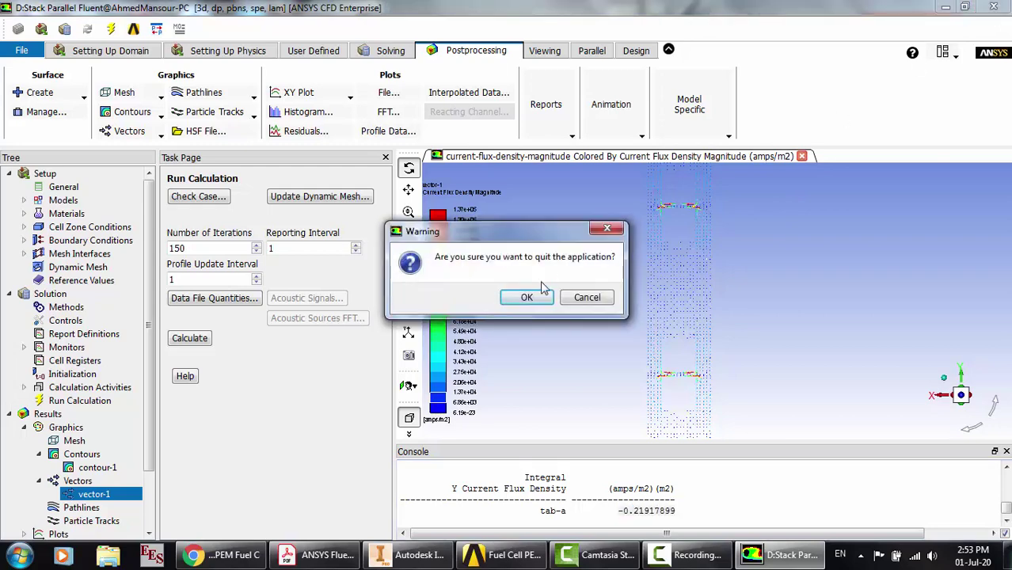
left_click(523, 296)
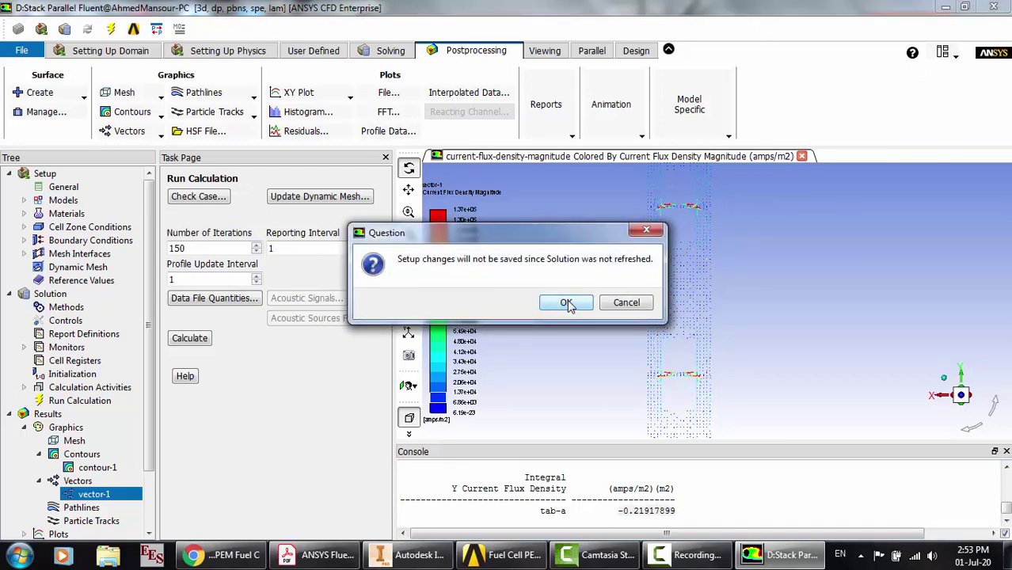
left_click(567, 302)
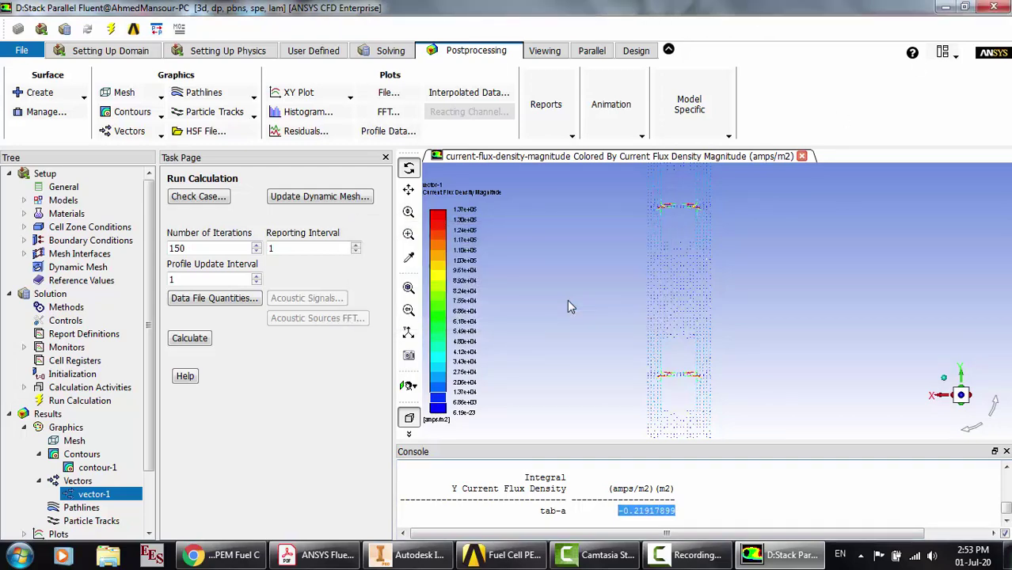
Switch to Inventor and examine the three cooling channels of the anode current collector up close from several angles
left_click(687, 555)
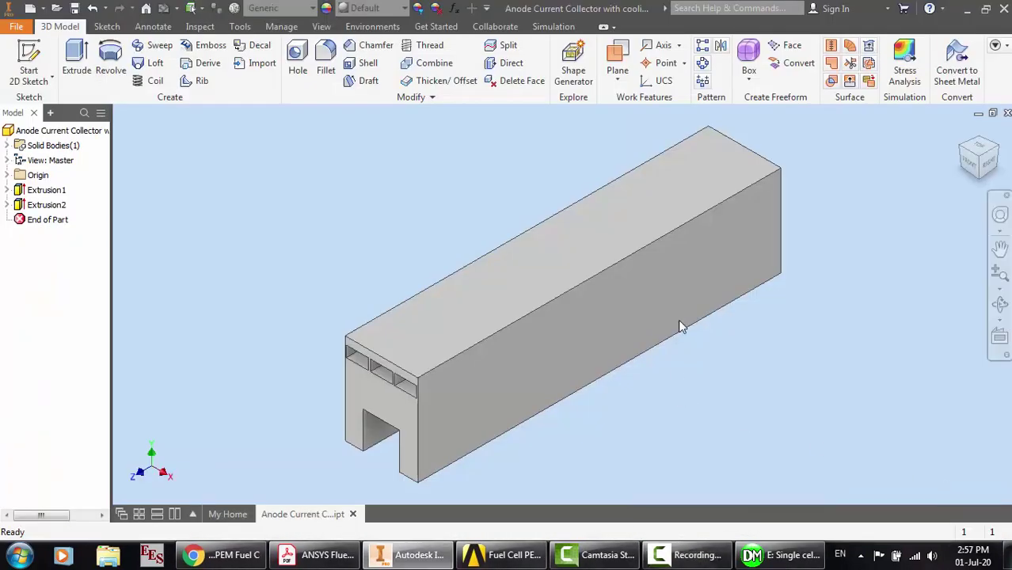
left_click(999, 304)
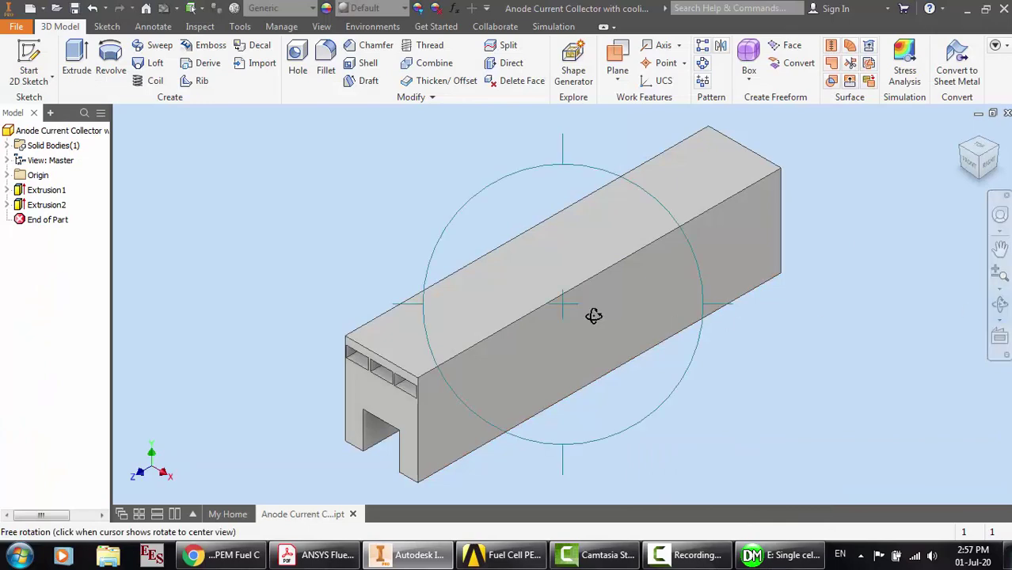
left_click_drag(594, 314, 613, 277)
scroll(613, 277, "up", 2)
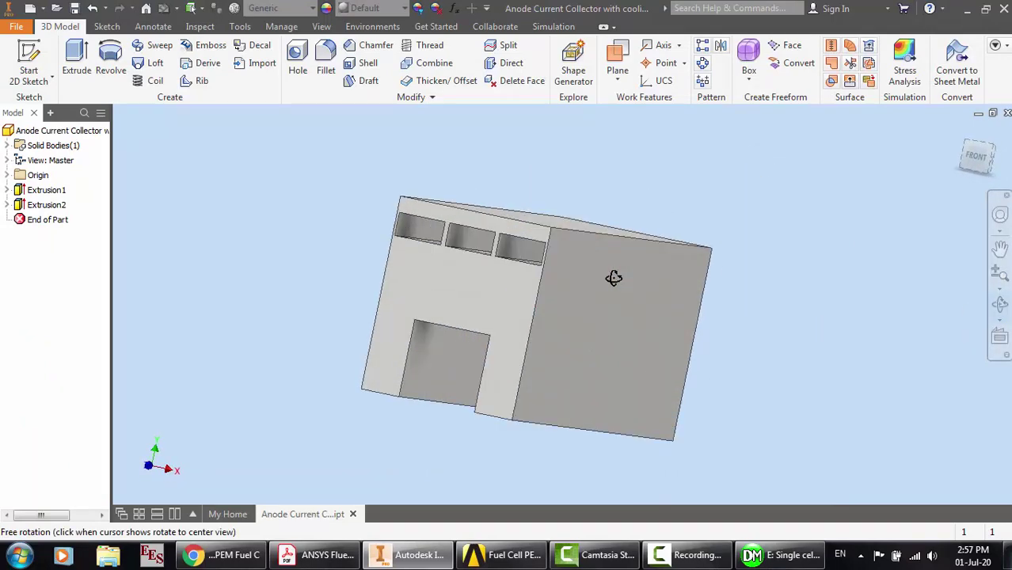
scroll(456, 229, "up", 4)
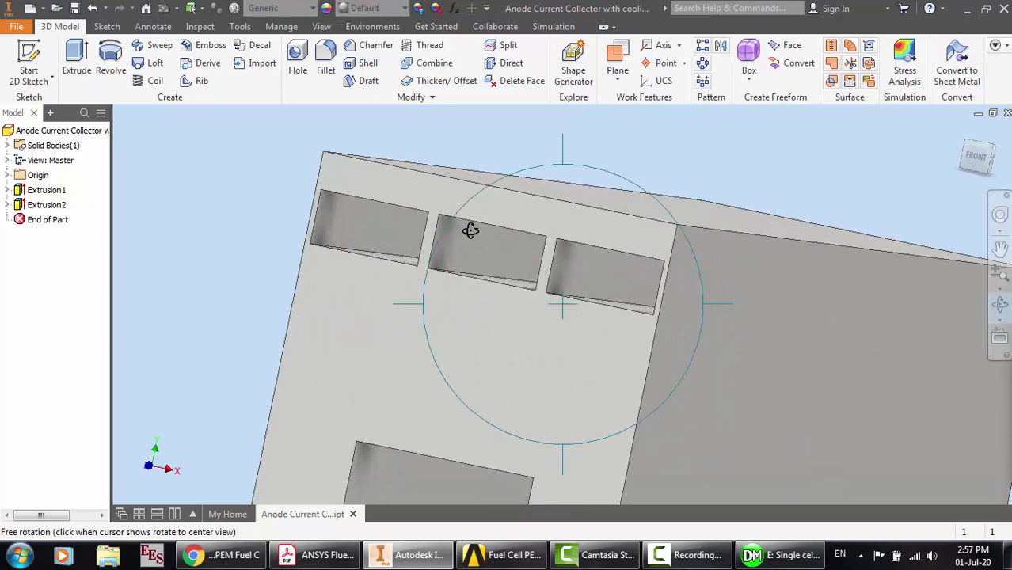
left_click_drag(470, 228, 444, 233)
scroll(445, 230, "up", 1)
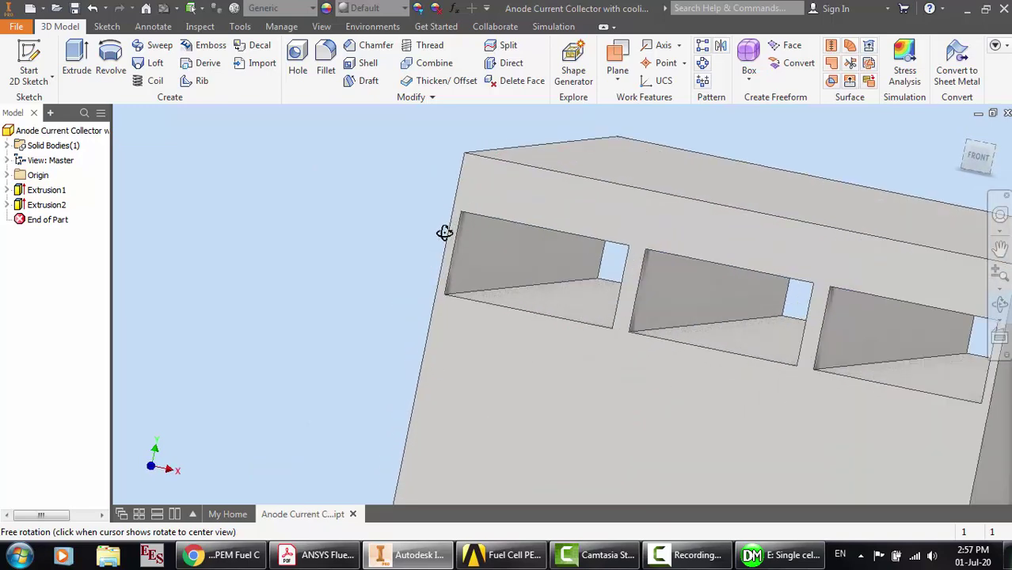
scroll(445, 231, "down", 4)
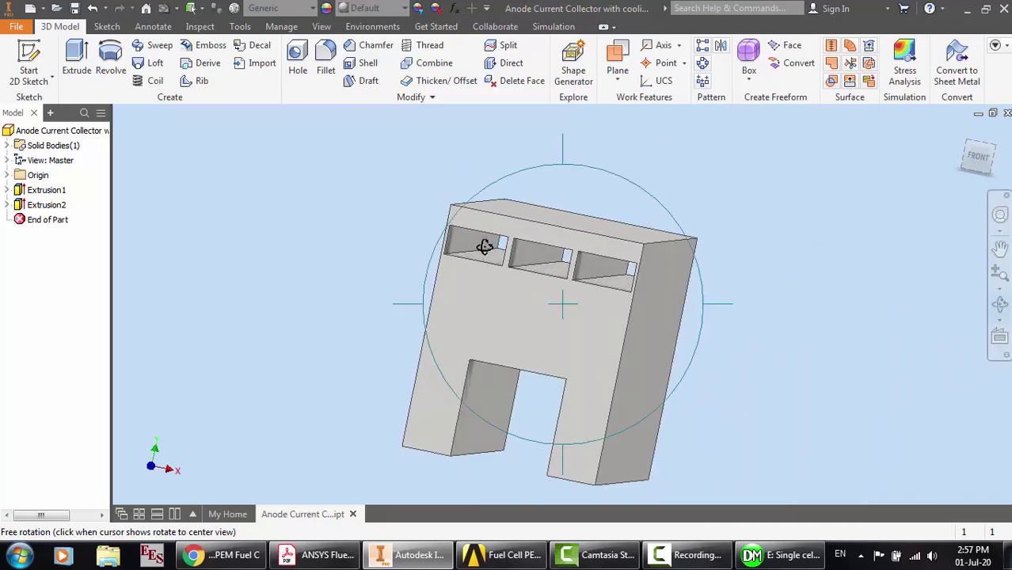
left_click_drag(539, 264, 643, 282)
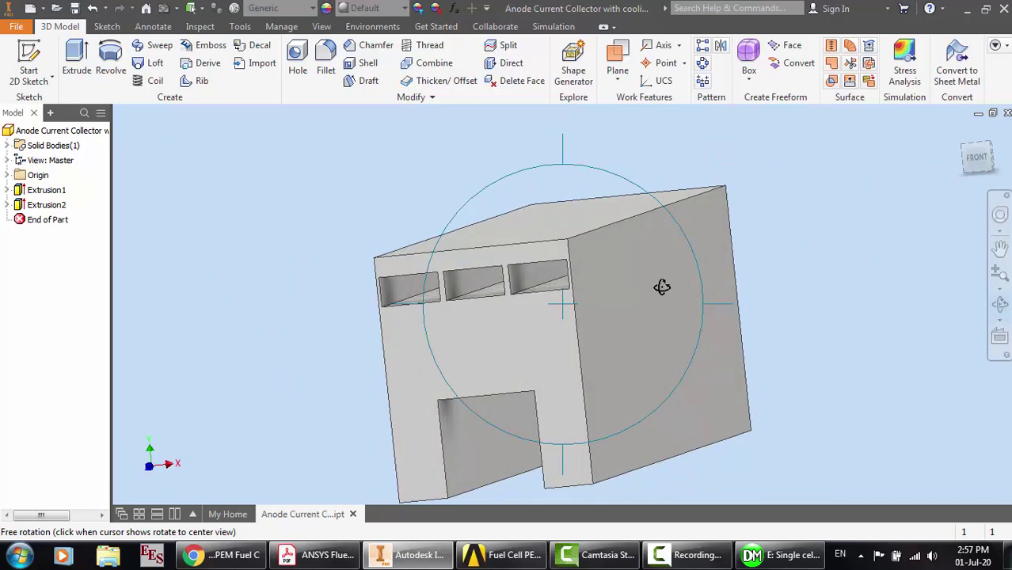
right_click(662, 287)
left_click(706, 283)
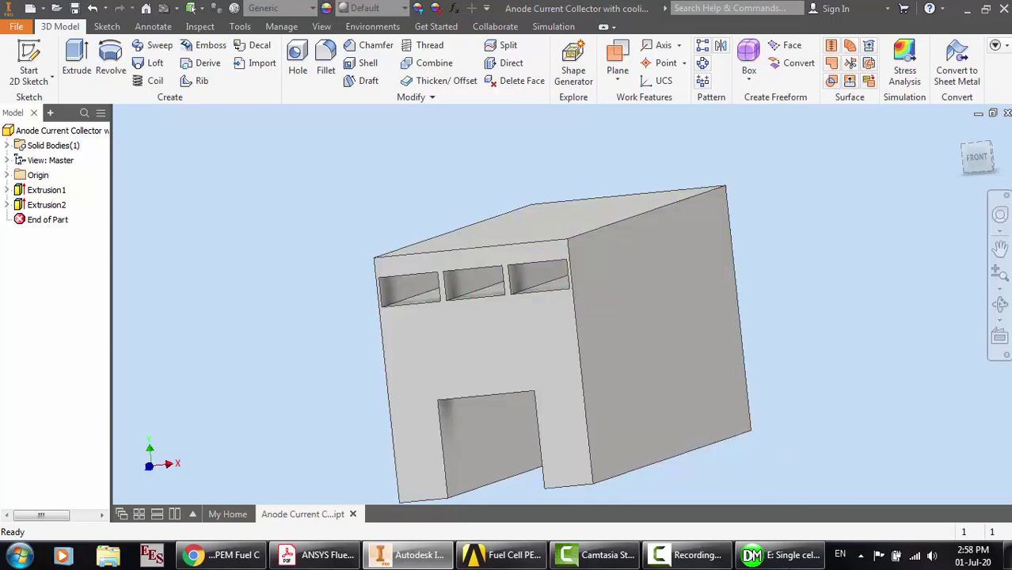
Switch to DesignModeler and review the imported parts of the single cell with cooling one by one, from Import3 to Import21
left_click(782, 554)
left_click(253, 256)
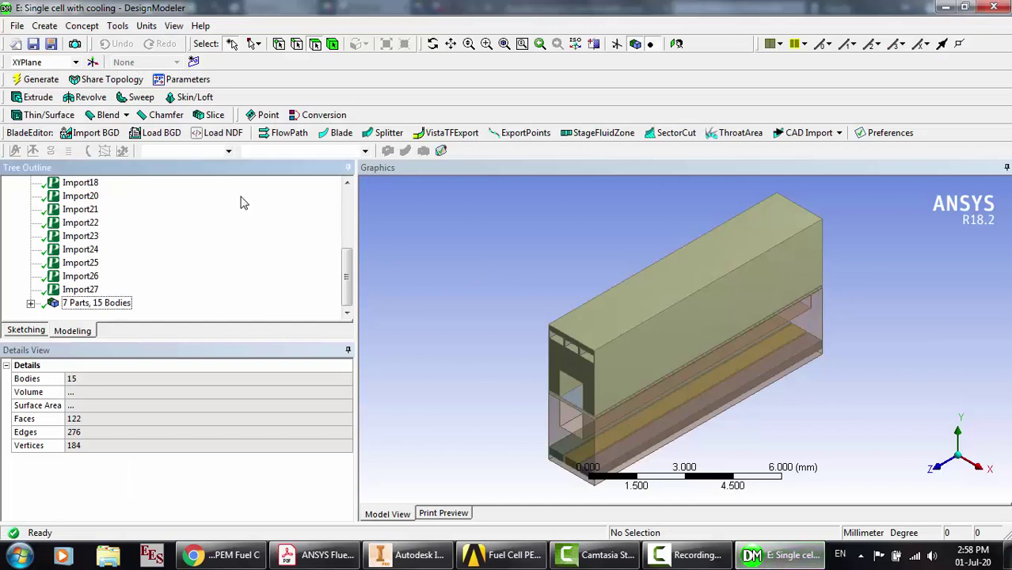
scroll(241, 198, "up", 3)
left_click(81, 224)
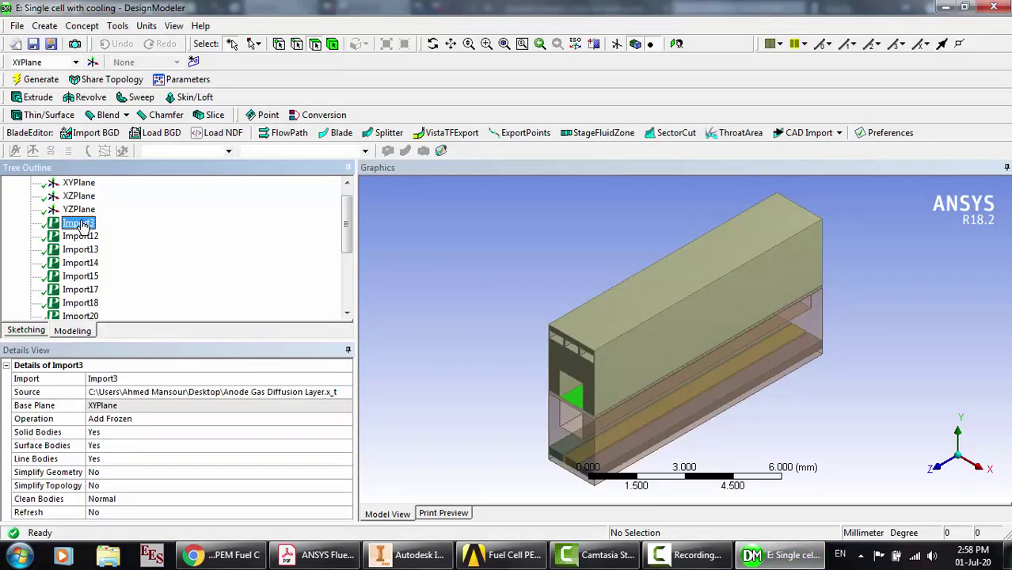
key("Down")
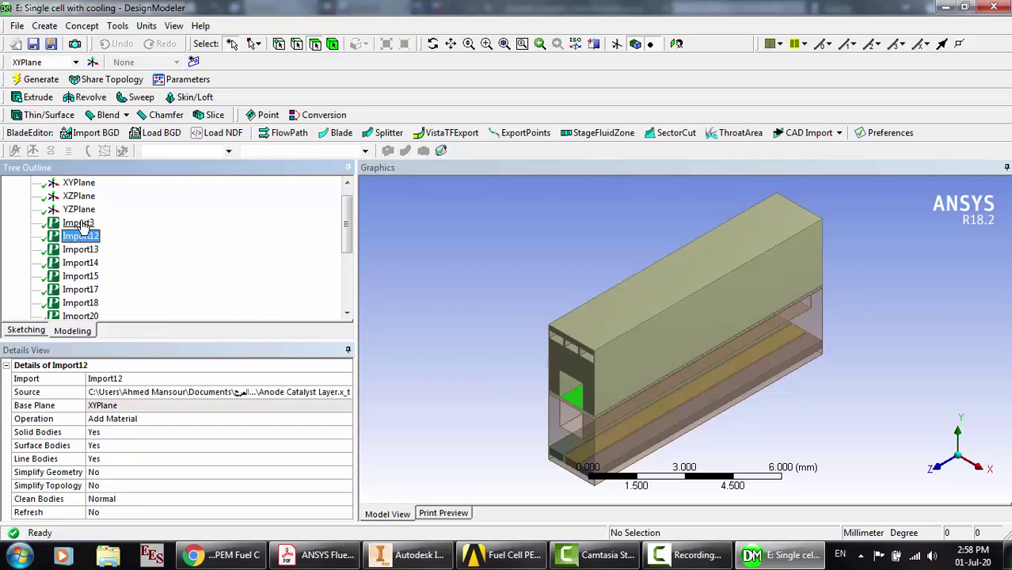
key("Down")
key("Down")
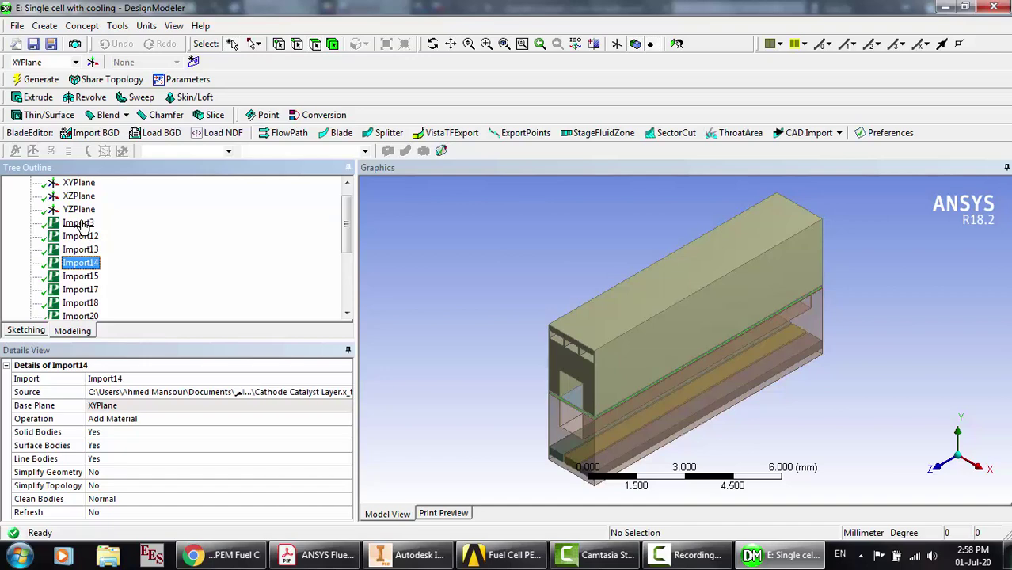
key("Down")
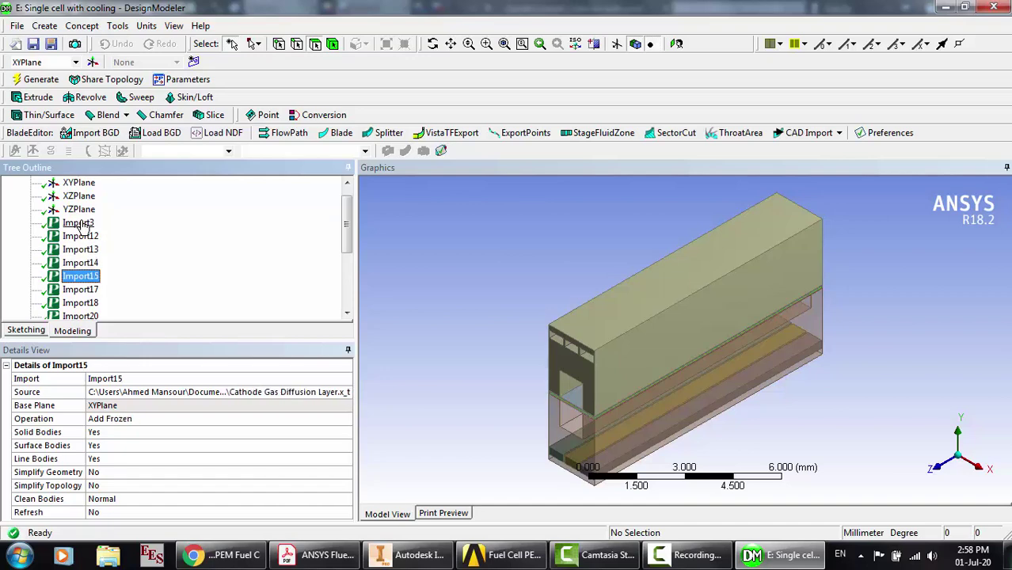
key("Down")
key("Down")
key("Down")
key("Down")
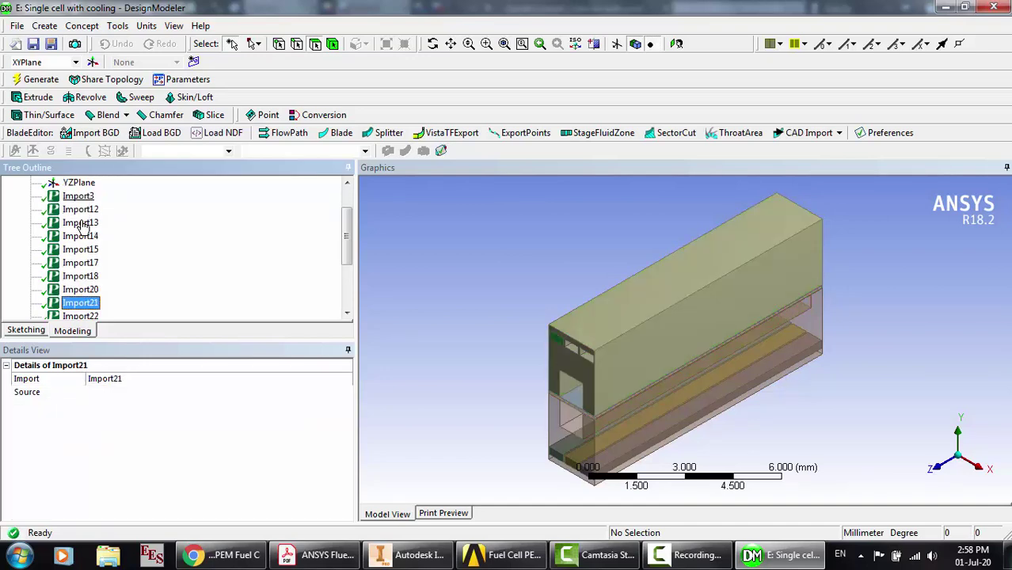
Compare the anode current collector import with the anode cooling channel 1 import, viewing the cell head-on along the Z axis
key("Up")
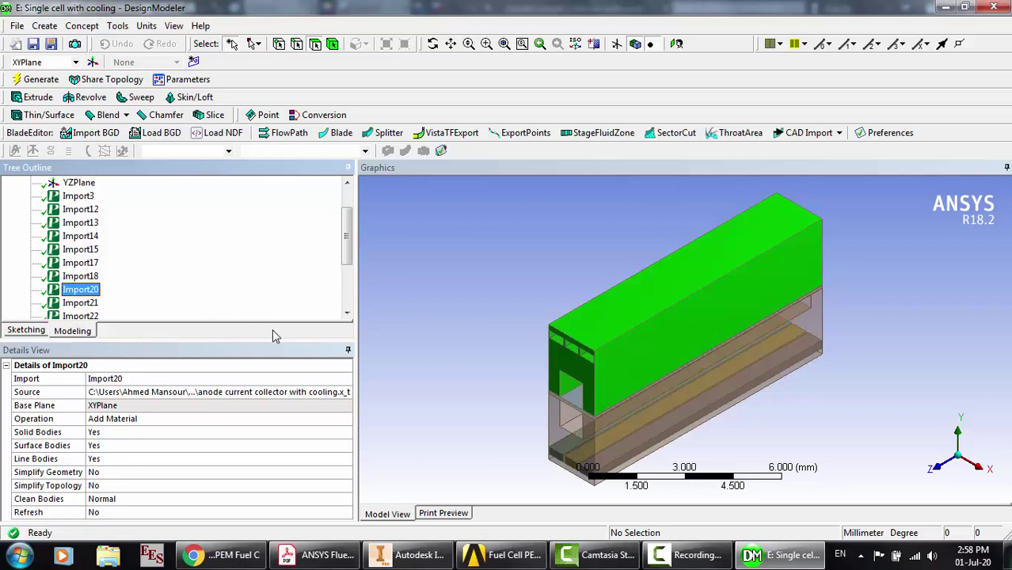
key("Down")
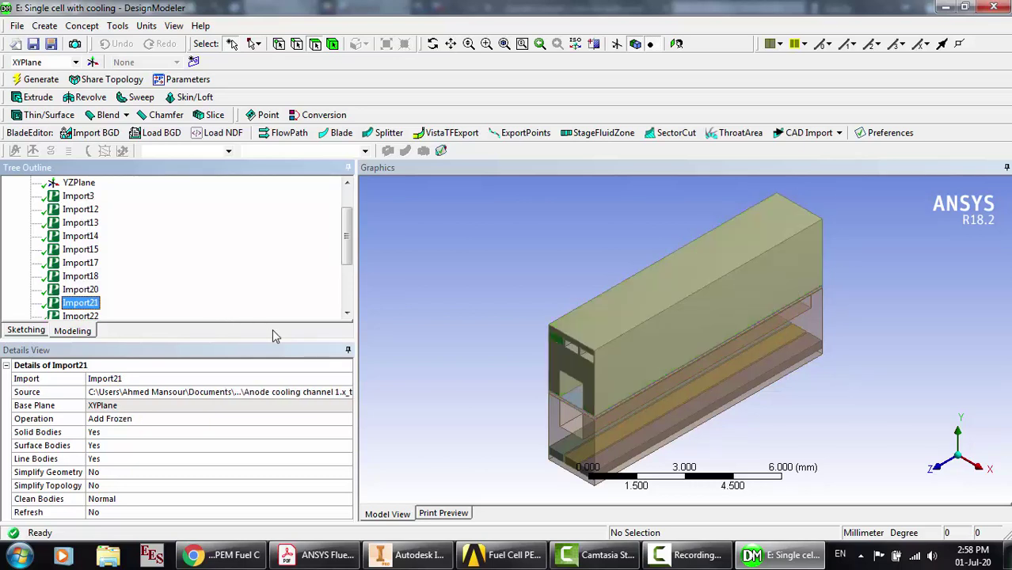
left_click(938, 468)
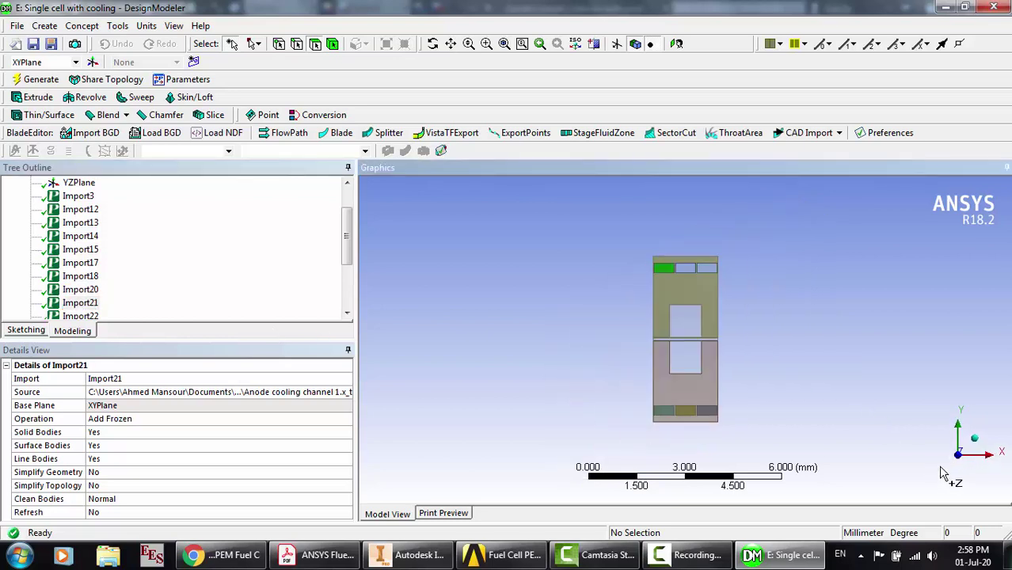
scroll(789, 346, "up", 4)
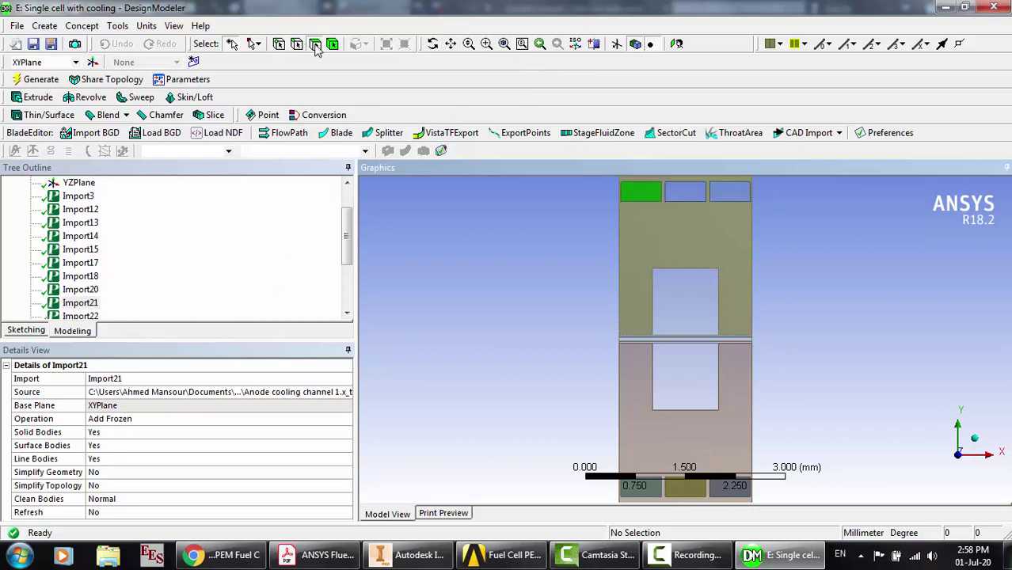
Isolate the first anode cooling channel body, examine it from an angle, and restore the display of all bodies
left_click(640, 190)
right_click(640, 189)
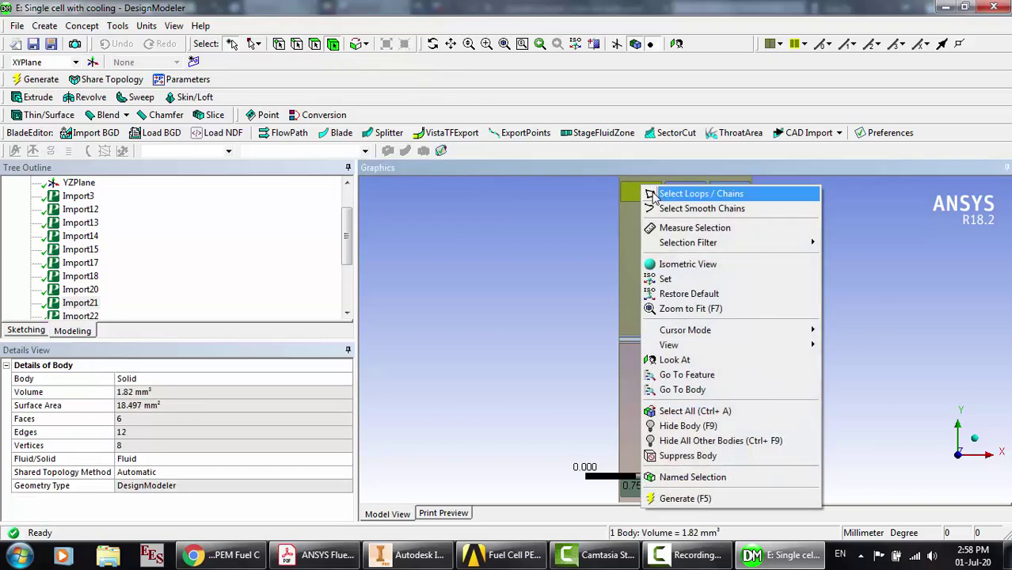
left_click(699, 441)
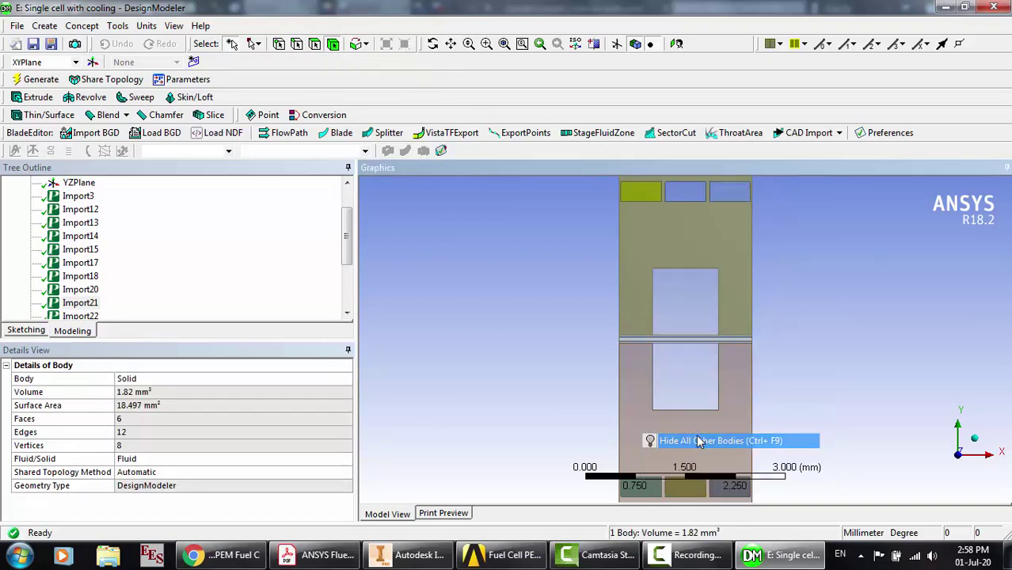
left_click(433, 43)
left_click_drag(664, 324, 647, 336)
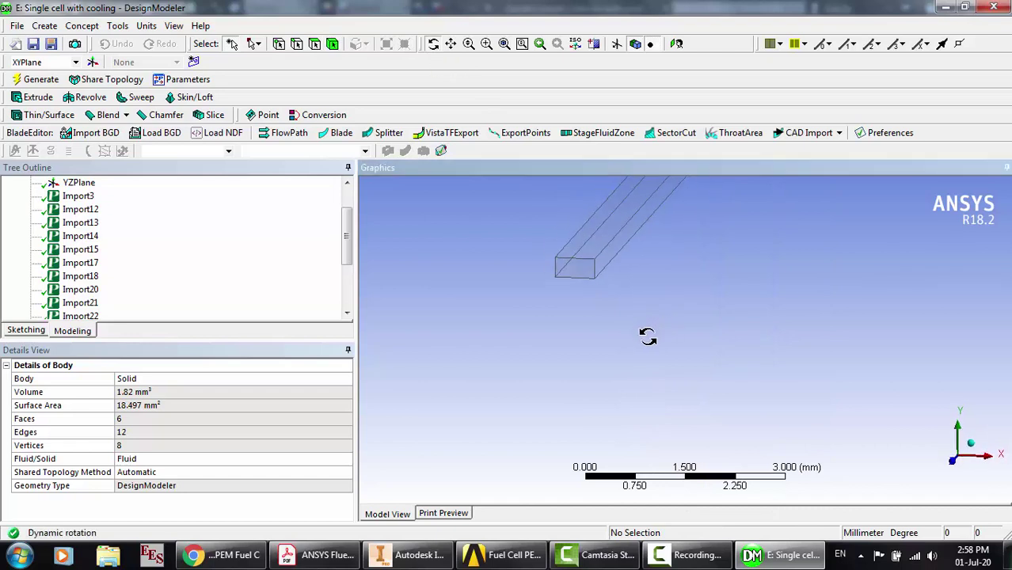
right_click(647, 336)
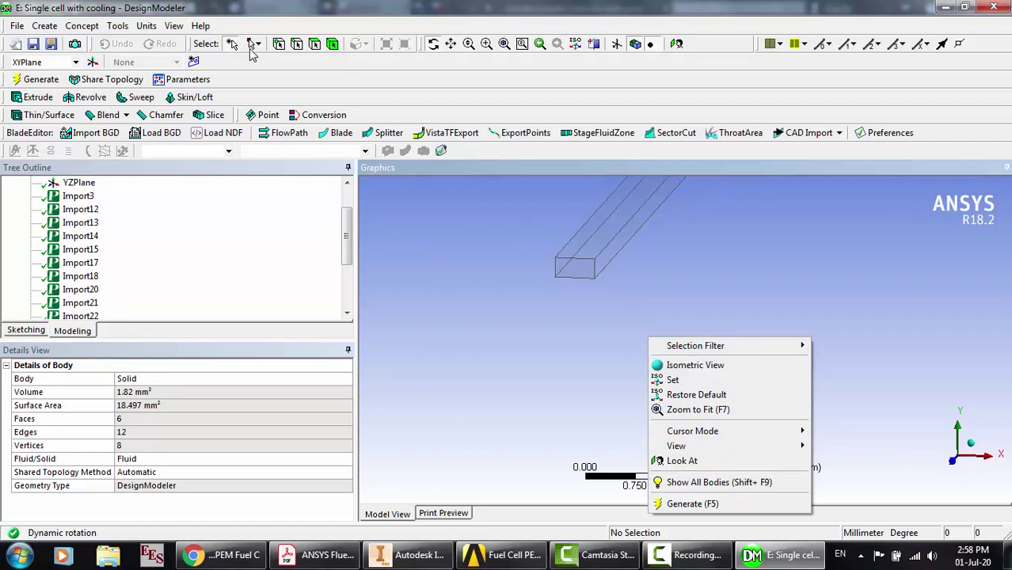
right_click(525, 308)
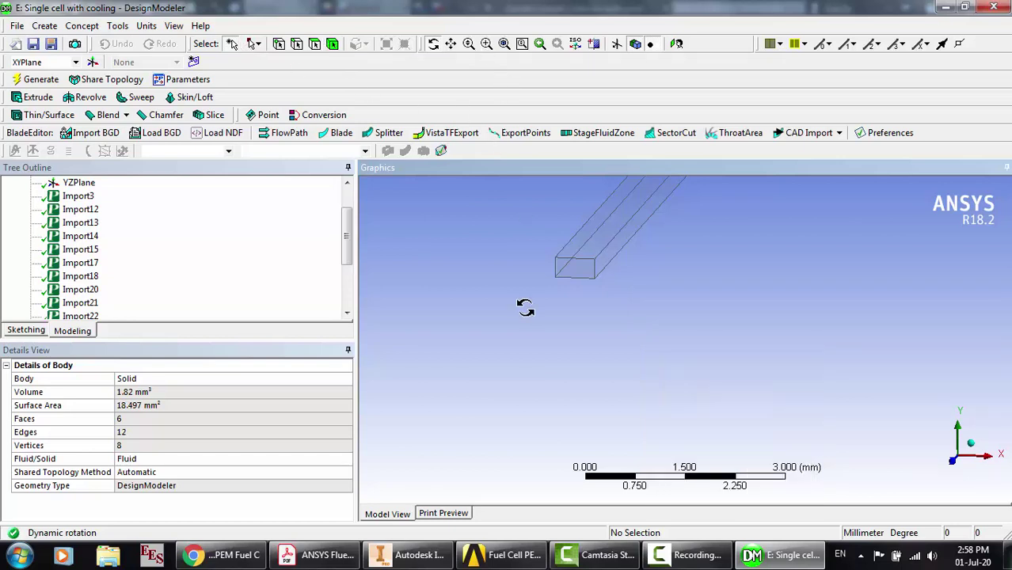
right_click(525, 308)
left_click(574, 458)
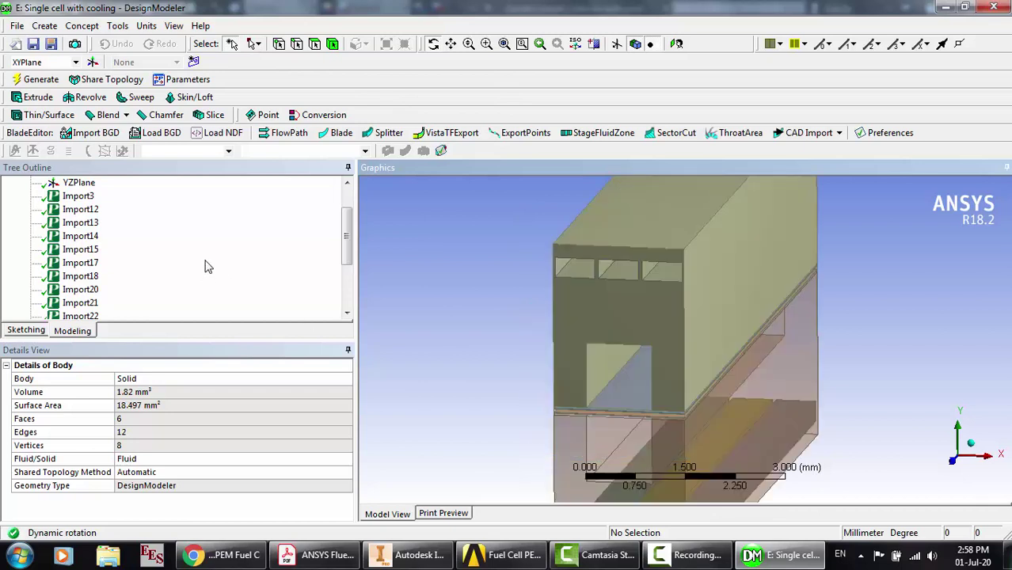
Review the imported cell layers, gas channels and current collectors one by one, from Import3 to Import20
left_click(79, 197)
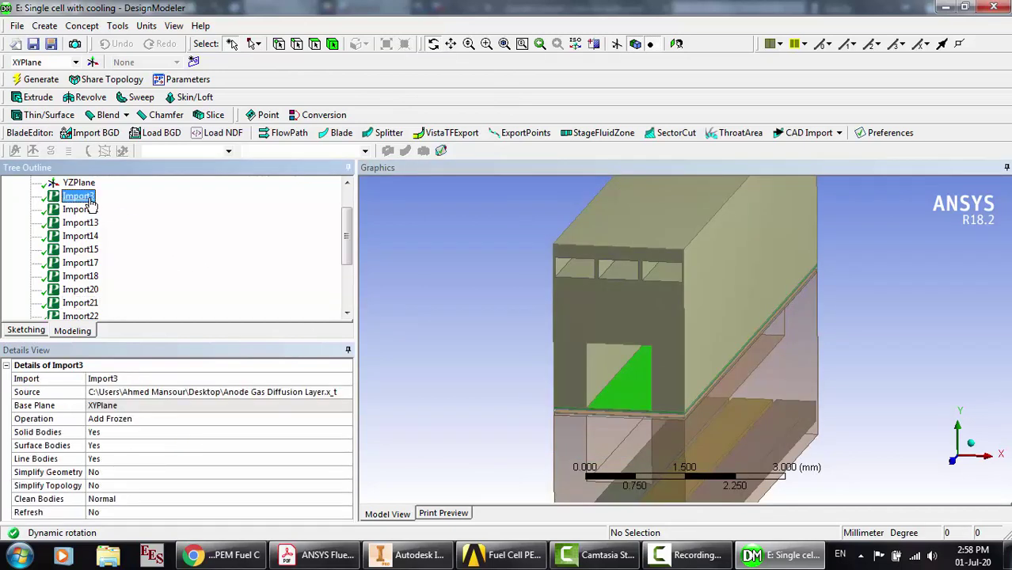
left_click(87, 209)
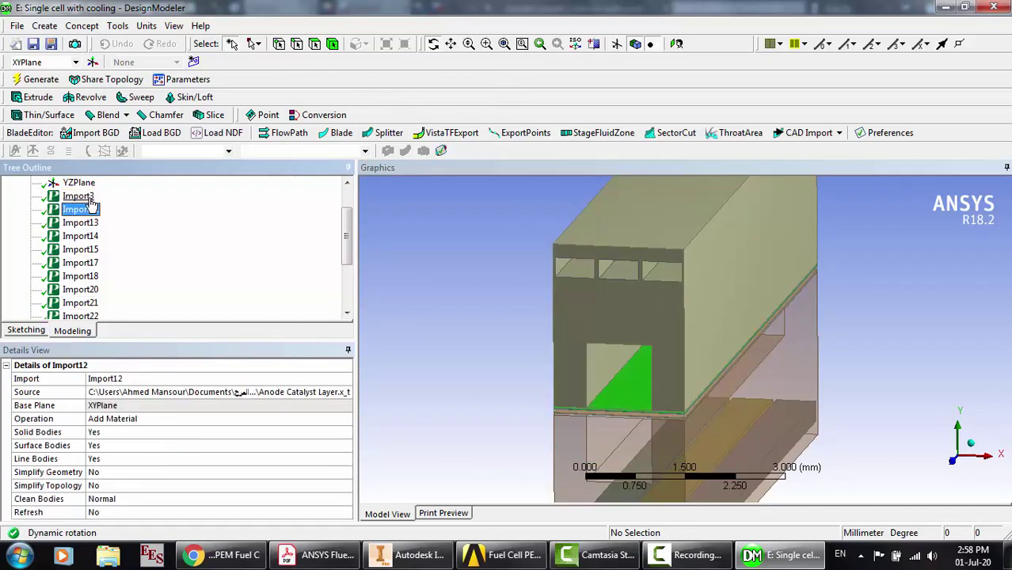
key("Down")
key("Down")
key("Down")
key("Down")
key("Down")
key("Down")
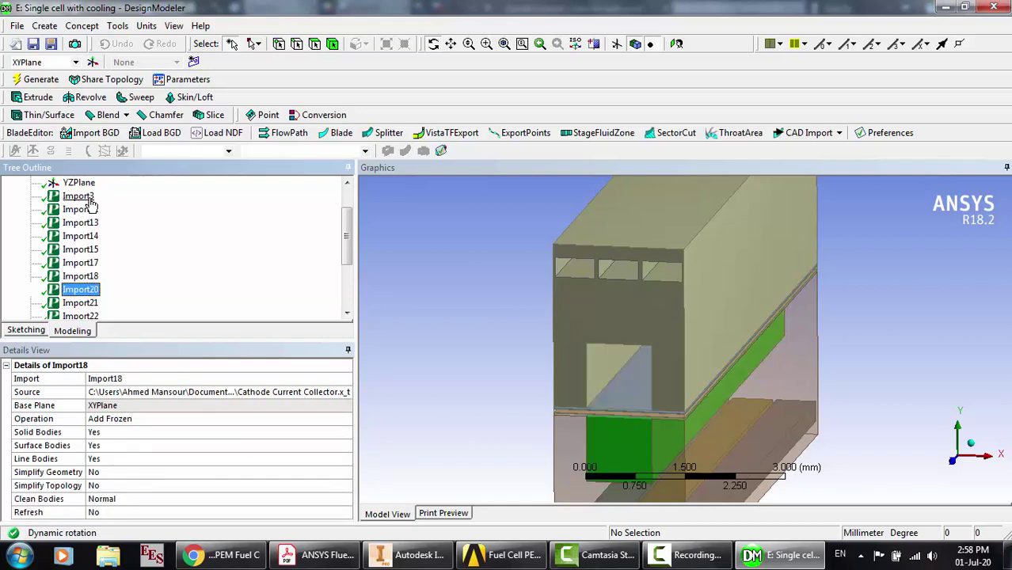
Review the three anode cooling channel imports, from Import21 to Import23, and locate each in the model
key("Down")
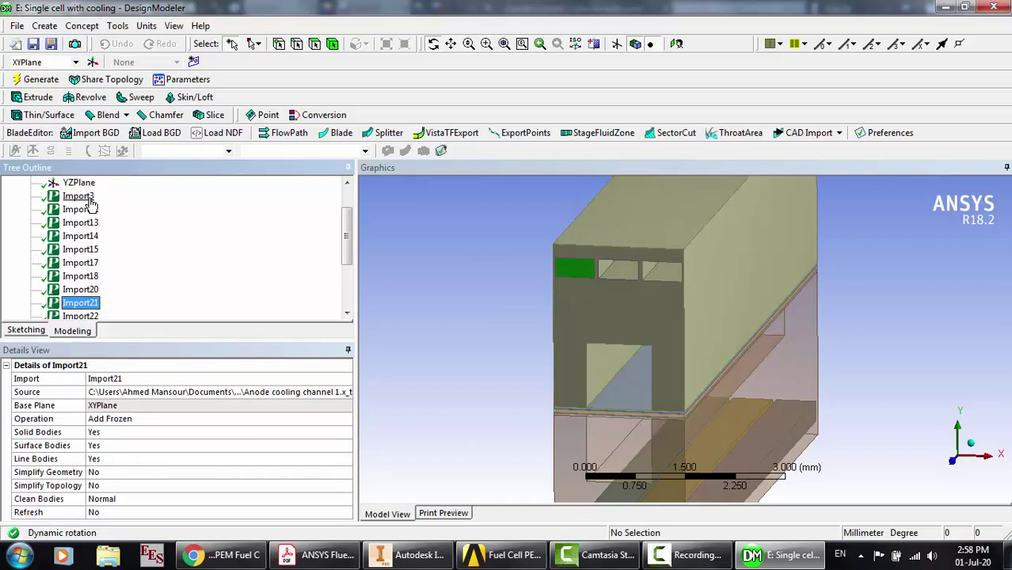
key("Up")
key("Down")
key("Down")
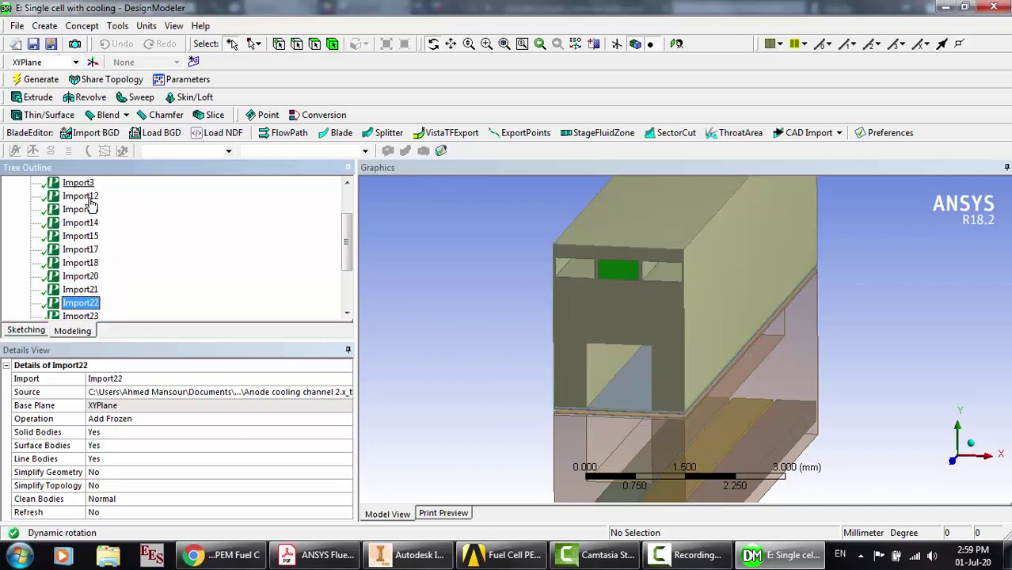
key("Down")
Review the import of the cathode current collector with cooling and the cathode cooling channel imports, Import24 to Import27
key("Down")
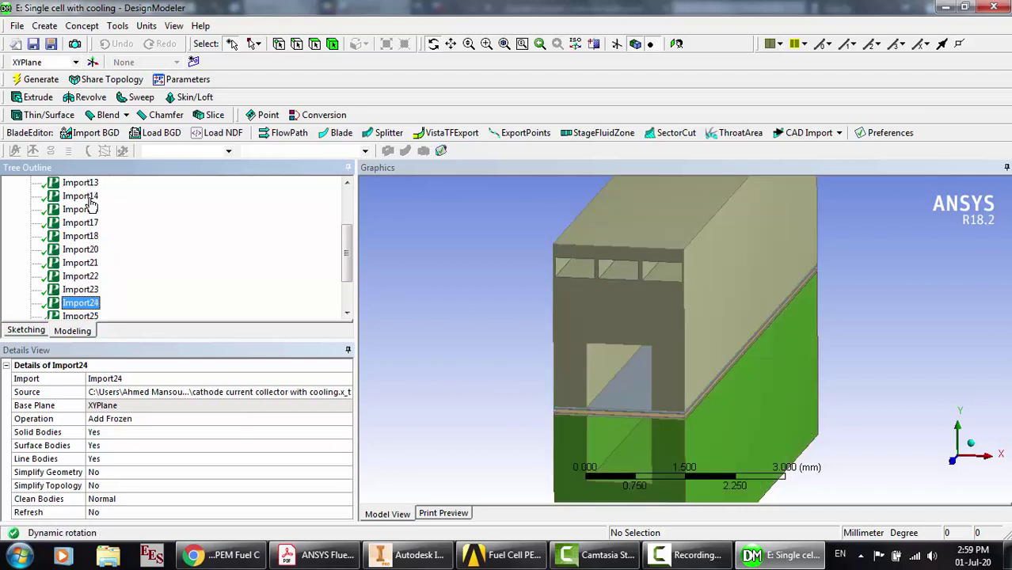
key("Down")
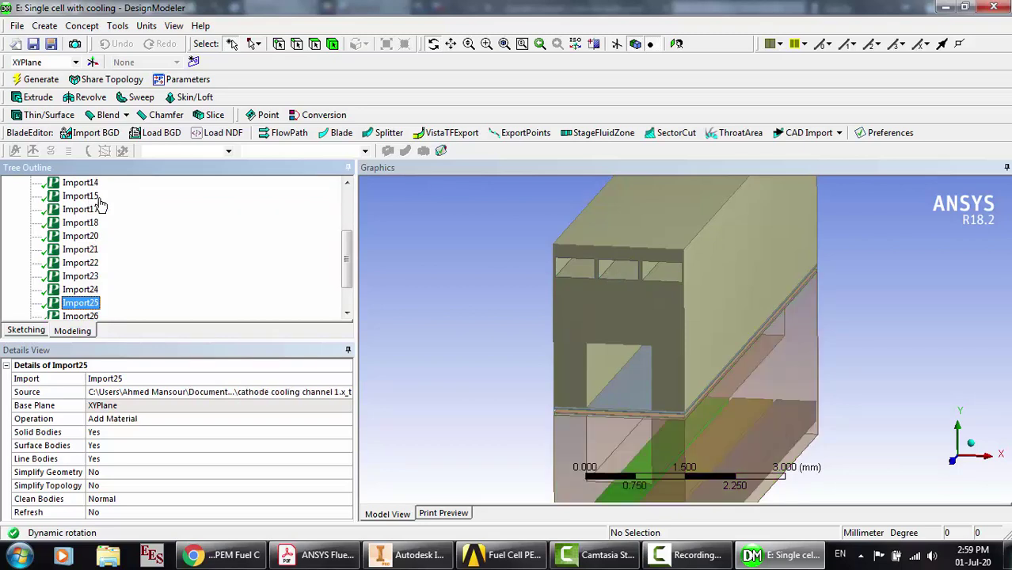
scroll(483, 353, "down", 3)
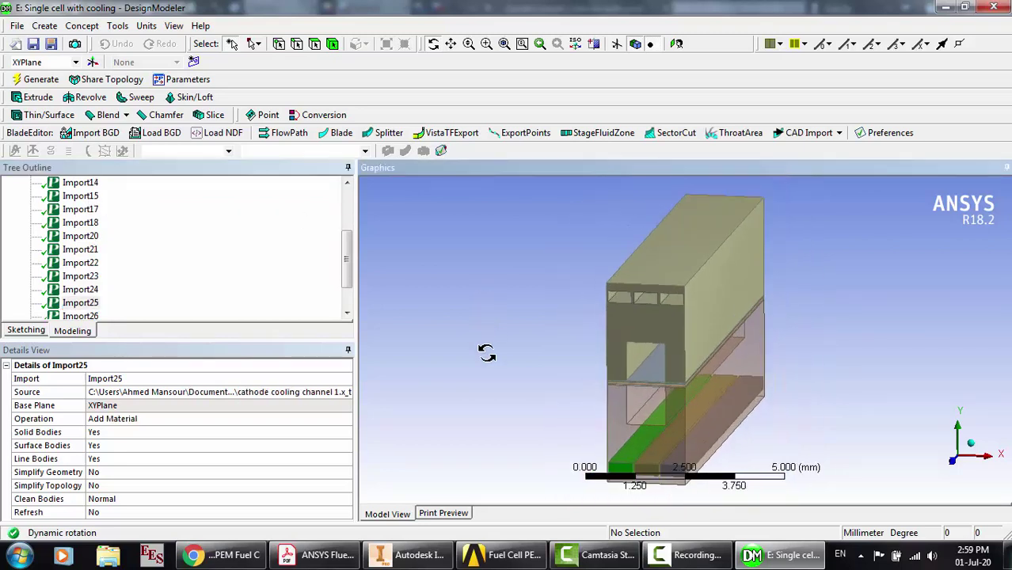
left_click(86, 305)
key("Down")
key("Down")
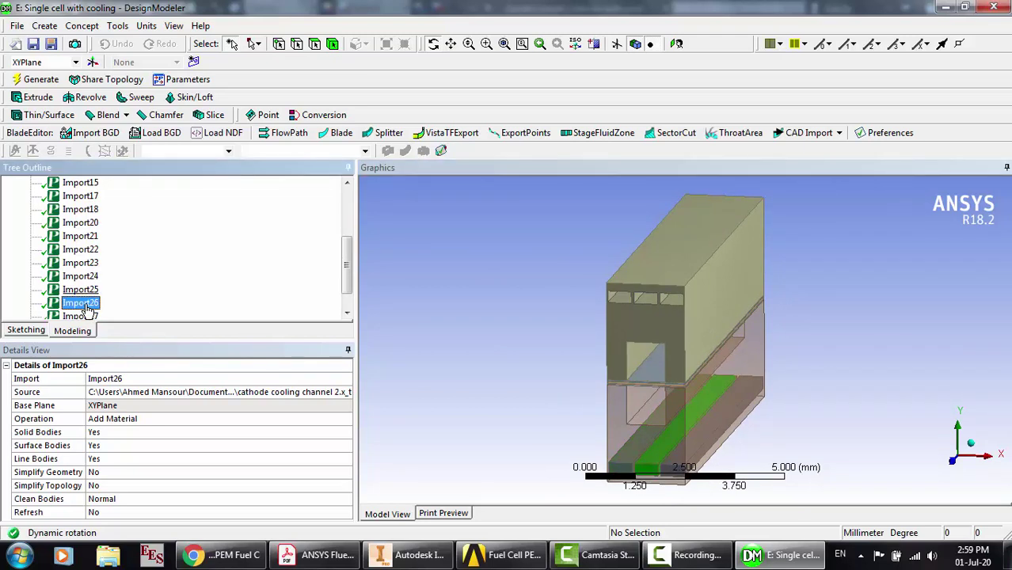
key("Down")
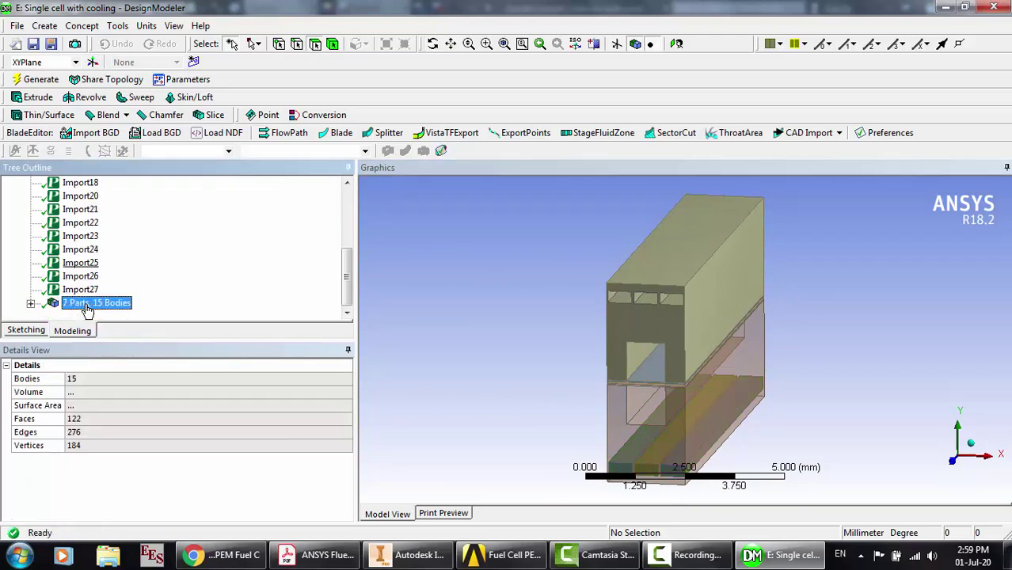
Expand the body list and Part 3, and highlight the first solid body of Part 3
left_click(31, 303)
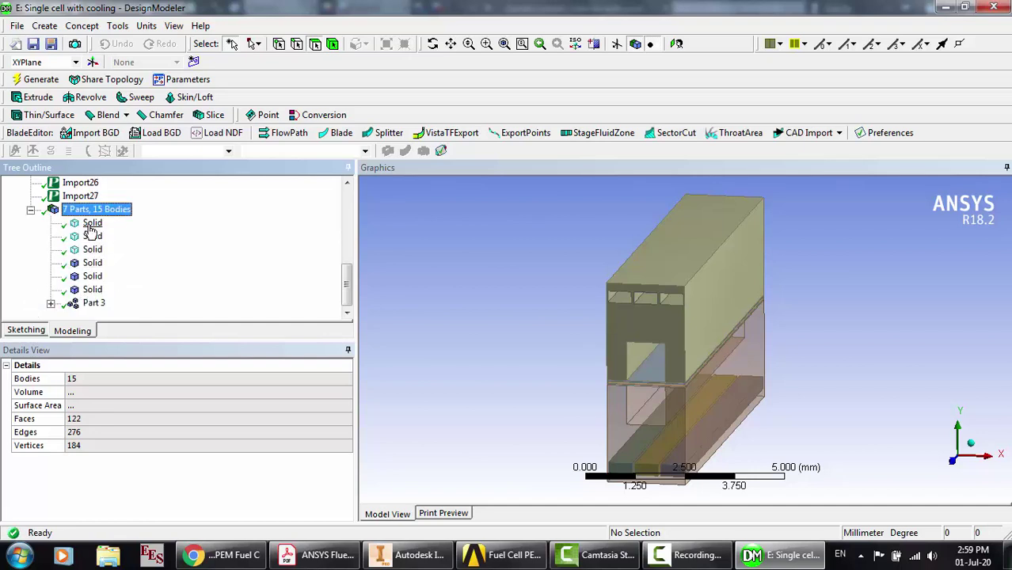
left_click(50, 304)
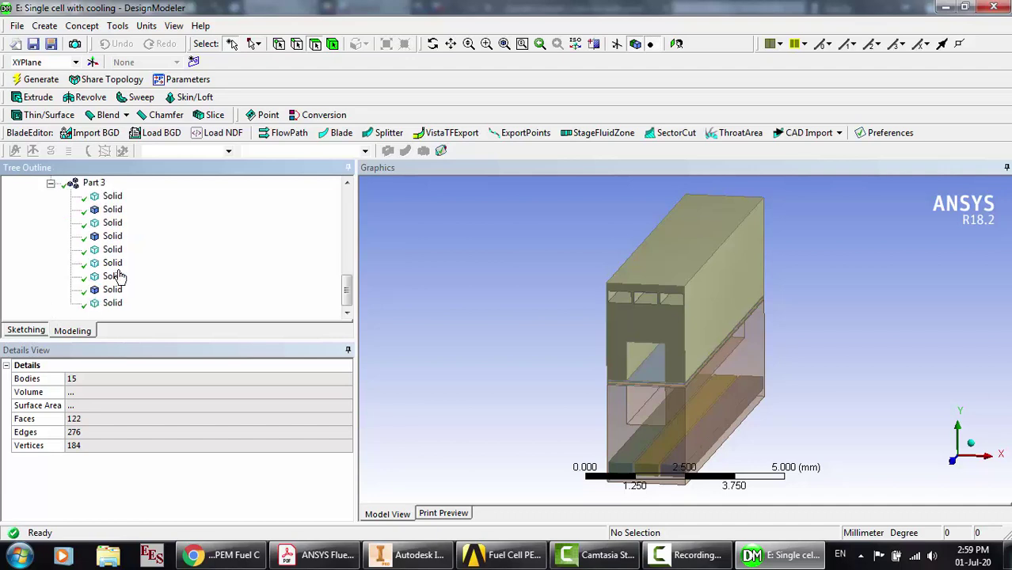
left_click(112, 197)
scroll(110, 199, "up", 3)
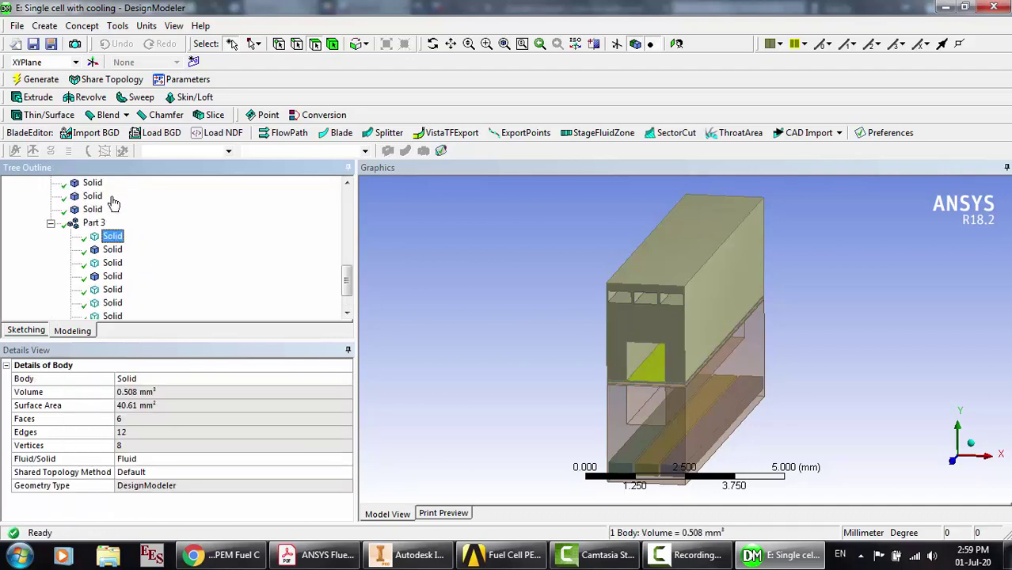
Review the six standalone cooling channel solids outside Part 3, from the last one up to the first
left_click(92, 290)
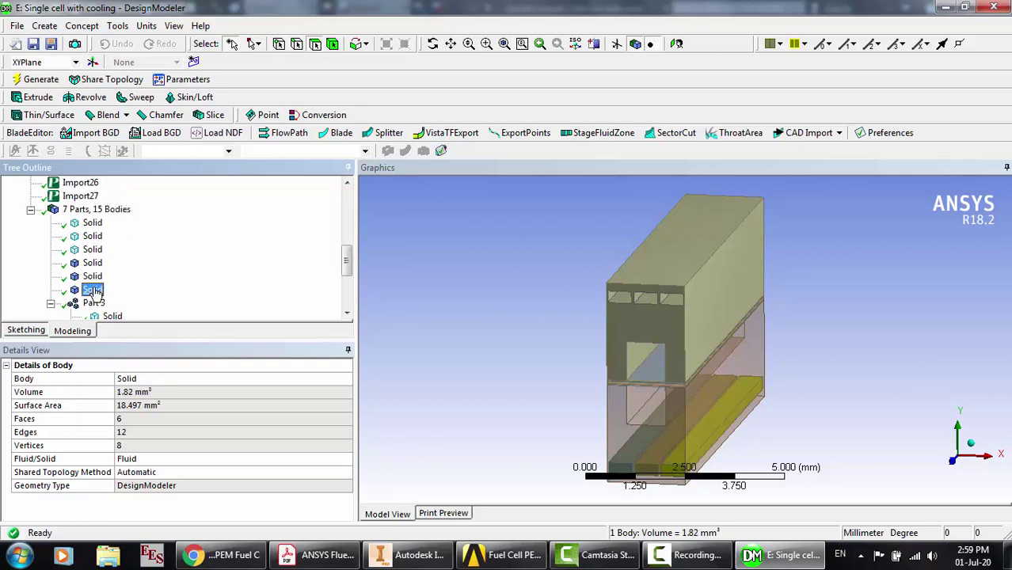
key("Up")
key("Up")
key("Up")
key("Up")
key("Up")
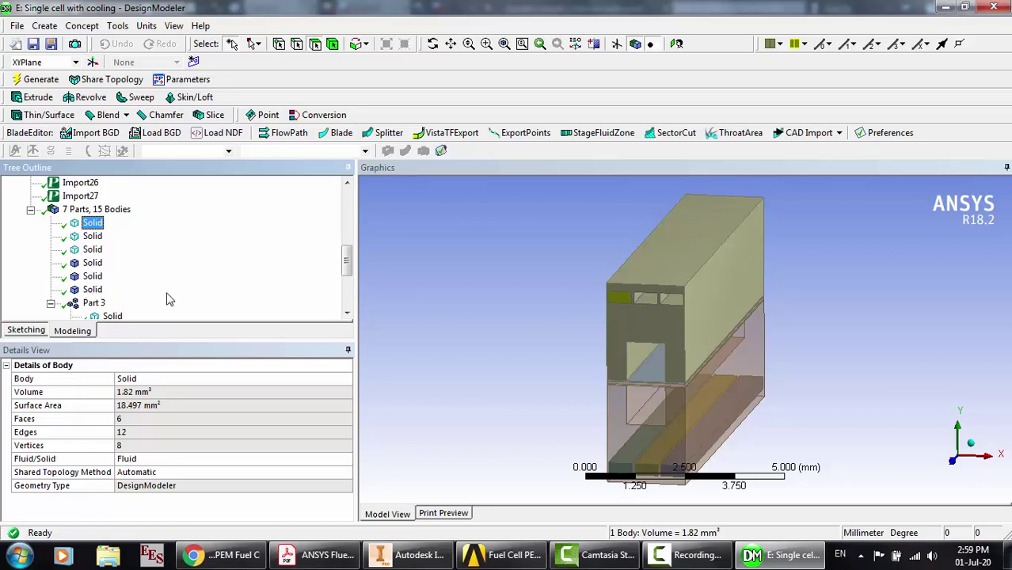
left_click(696, 554)
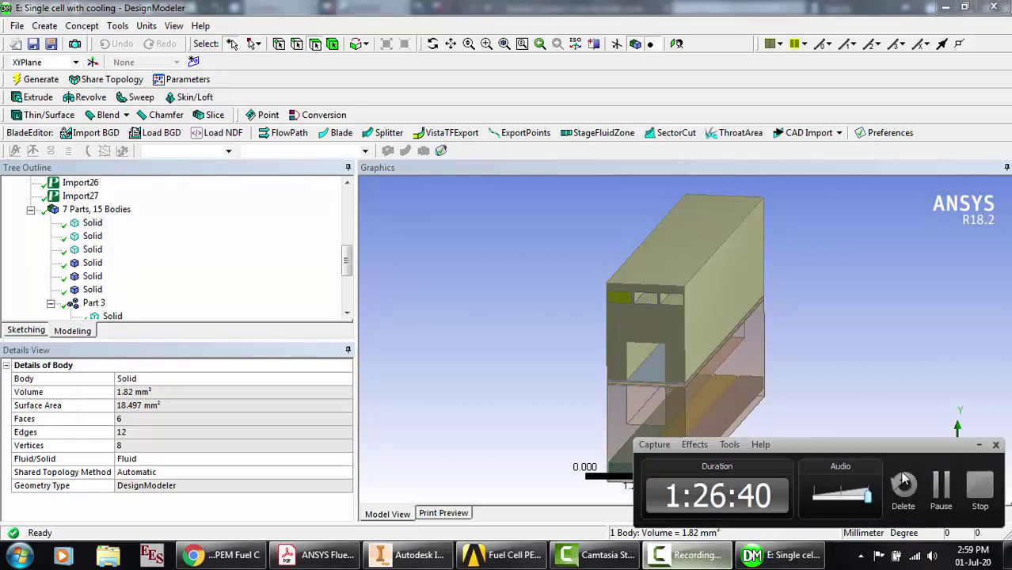
left_click(947, 484)
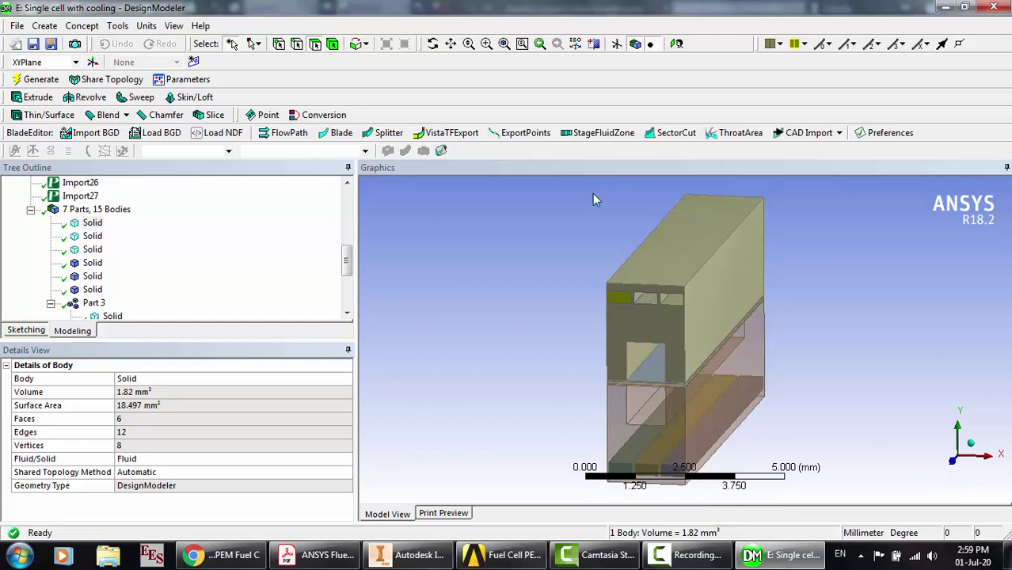
Select all the solid bodies of Part 3 together to check which bodies the multibody part contains
left_click(232, 276)
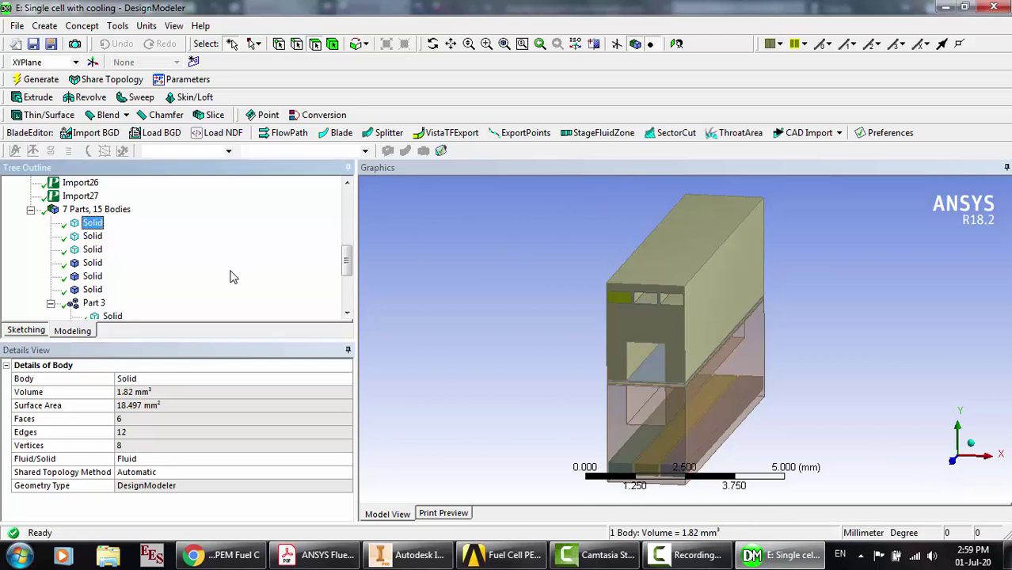
scroll(233, 265, "down", 2)
scroll(233, 263, "down", 1)
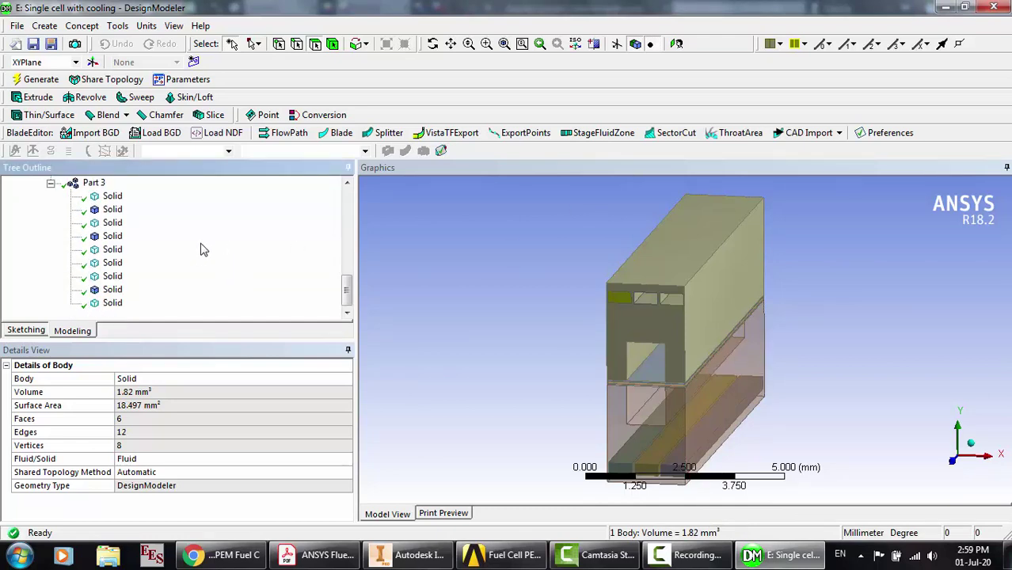
left_click(112, 197)
left_click(114, 305, "shift")
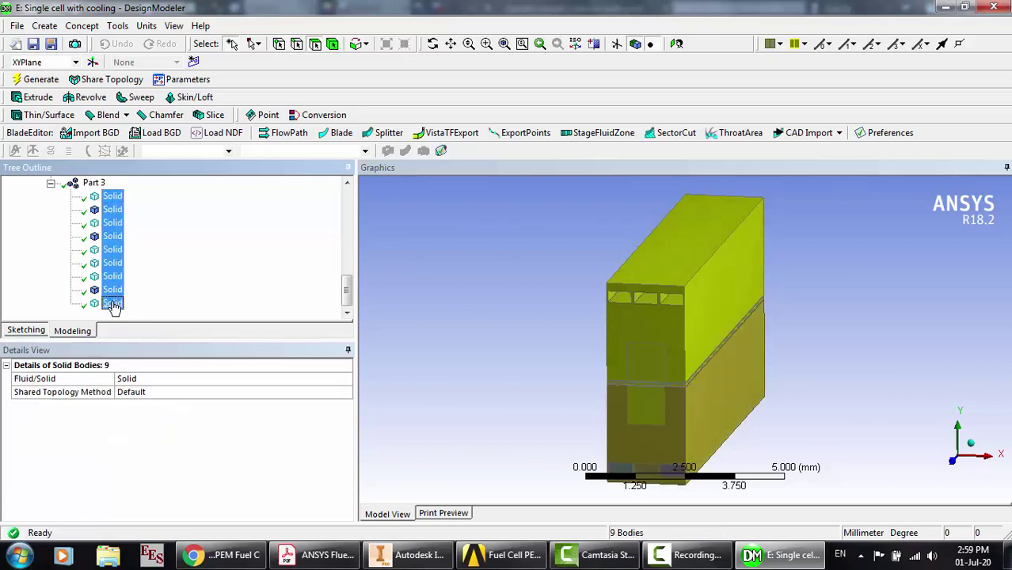
right_click(116, 207)
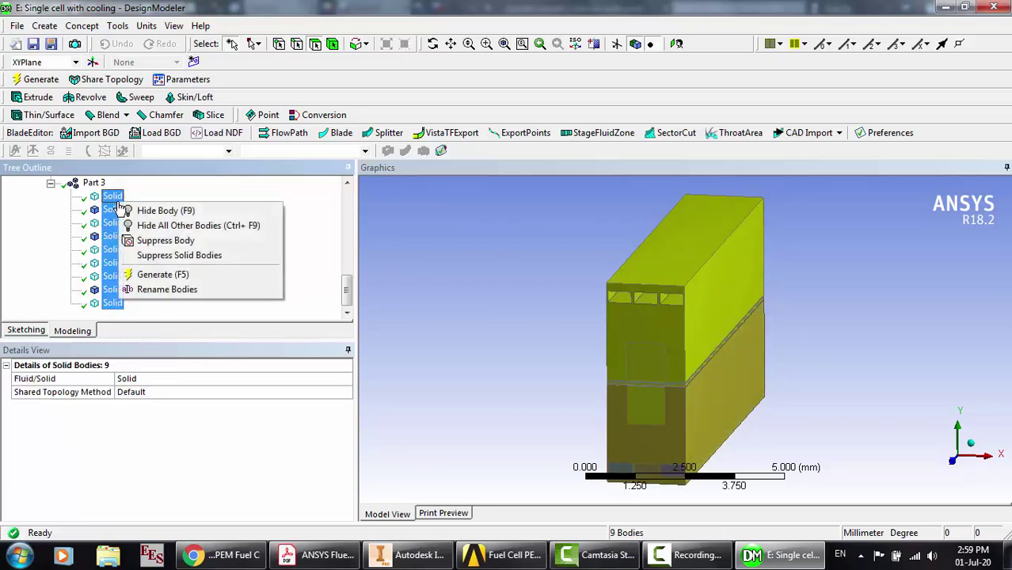
left_click(308, 253)
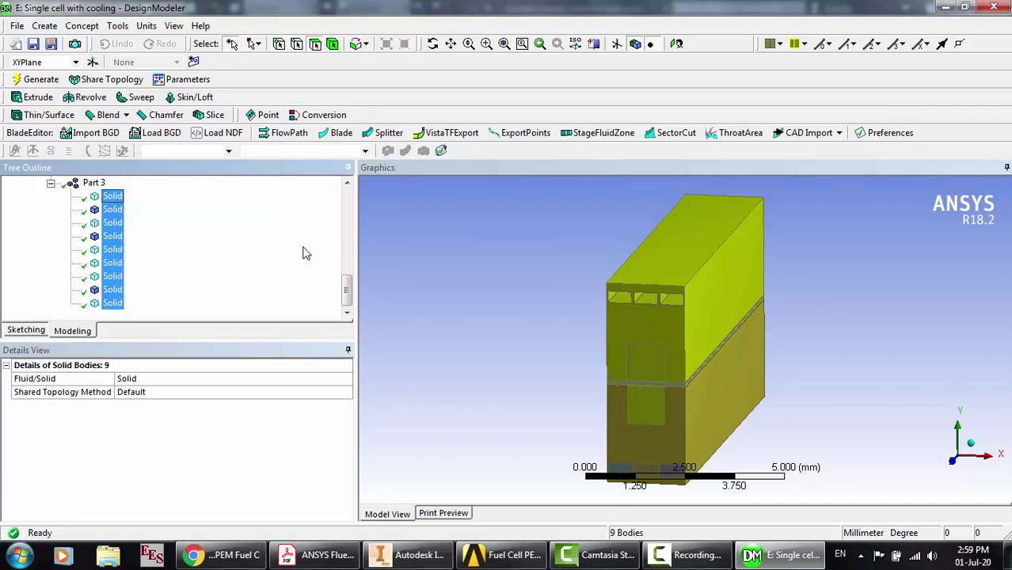
Go through the six cooling channel solids outside Part 3 repeatedly and check each one's position in the cell
scroll(304, 253, "up", 2)
scroll(110, 252, "up", 1)
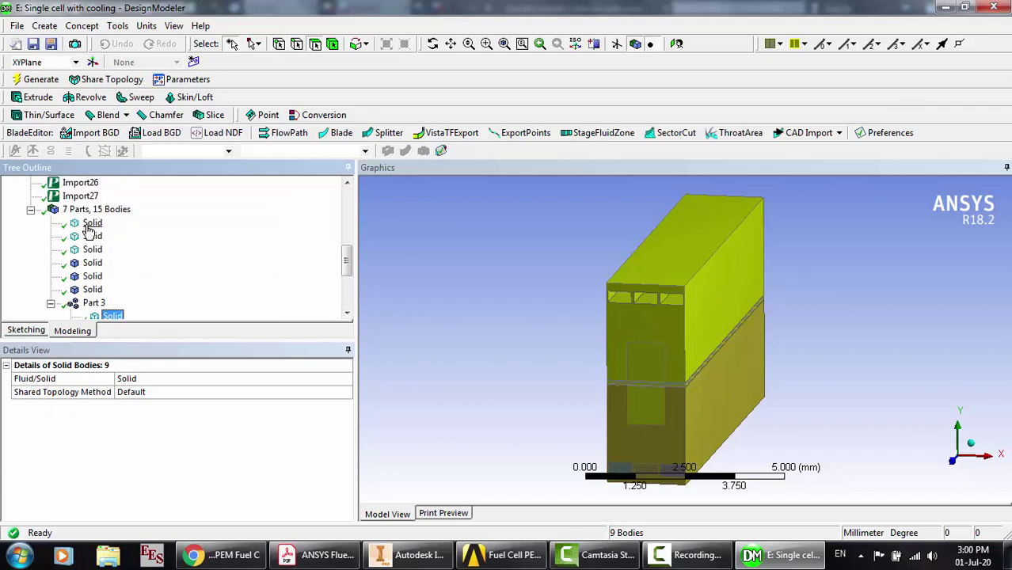
left_click(89, 223)
key("Down")
key("Down")
key("Down")
key("Down")
key("Down")
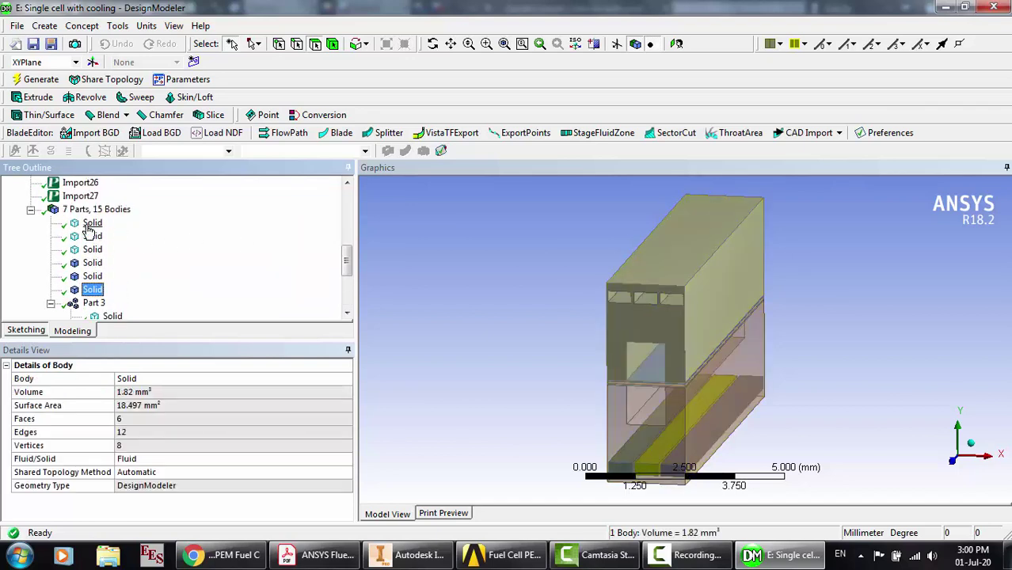
key("Up")
key("Up")
key("Up")
key("Up")
key("Up")
key("Down")
key("Down")
key("Down")
key("Down")
key("Down")
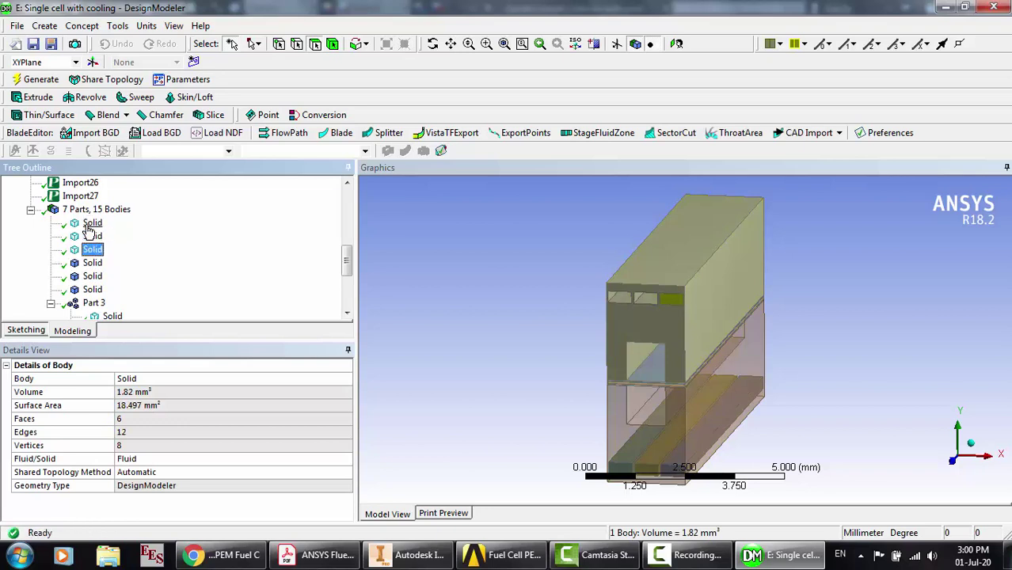
Compare the body list of Part 3 with the standalone channels, highlighting the second anode through the second cathode cooling channel
scroll(189, 244, "down", 2)
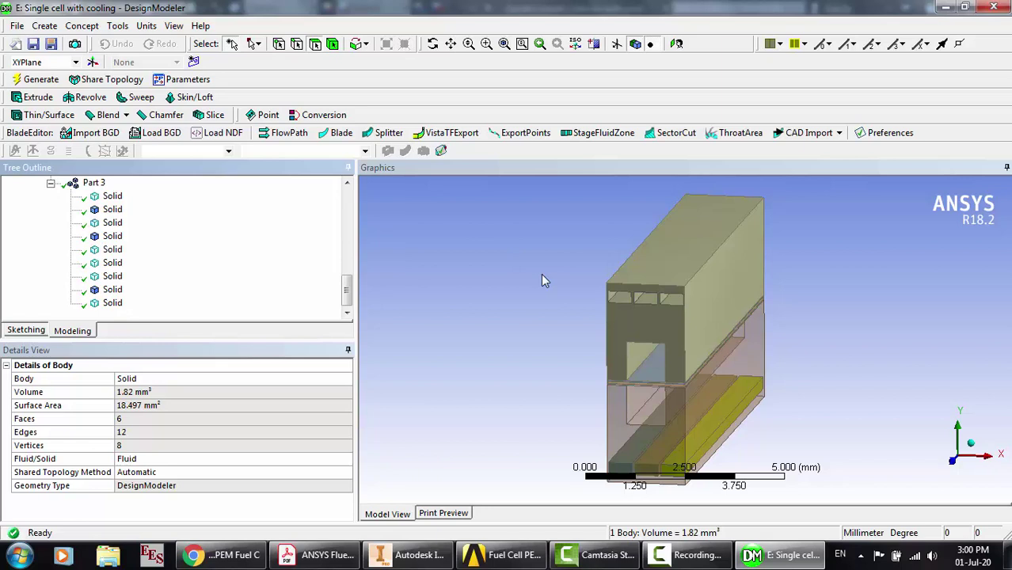
scroll(106, 203, "up", 2)
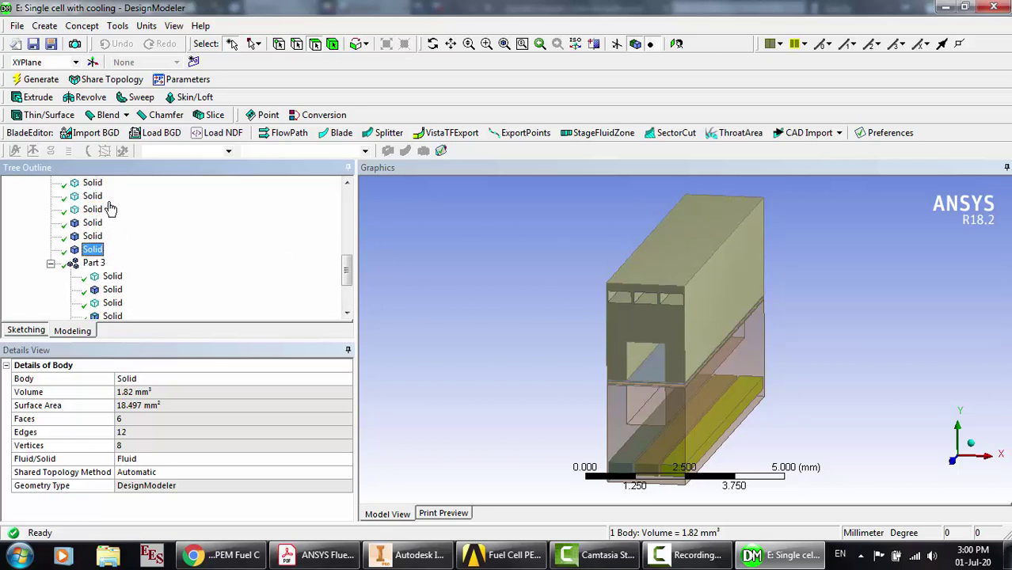
left_click(92, 196)
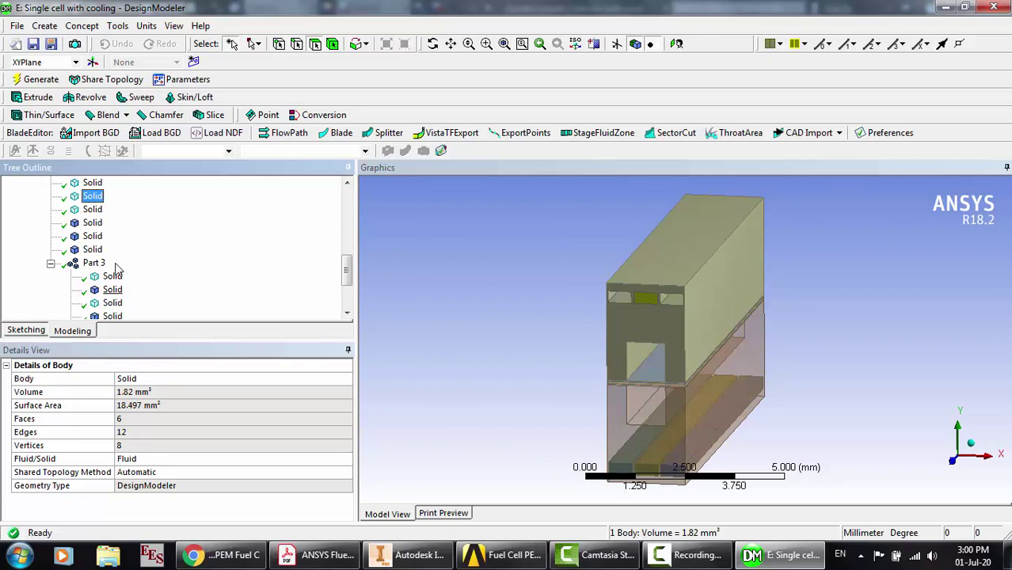
left_click(93, 209)
key("Down")
key("Down")
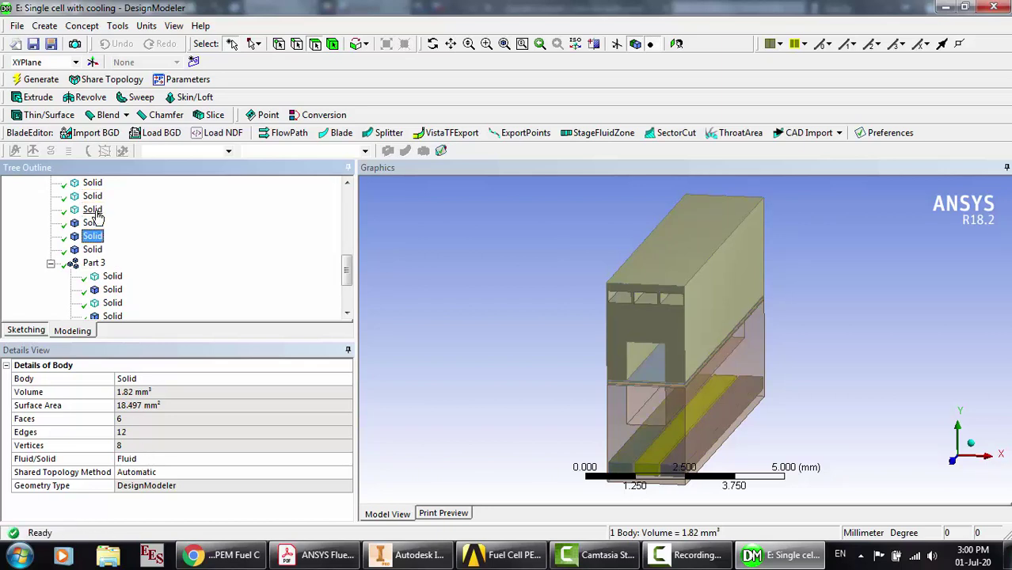
Go back up through the standalone cooling channel solids to the Import27 feature above the bodies list
key("Up")
key("Up")
key("Up")
key("Up")
key("Up")
key("Up")
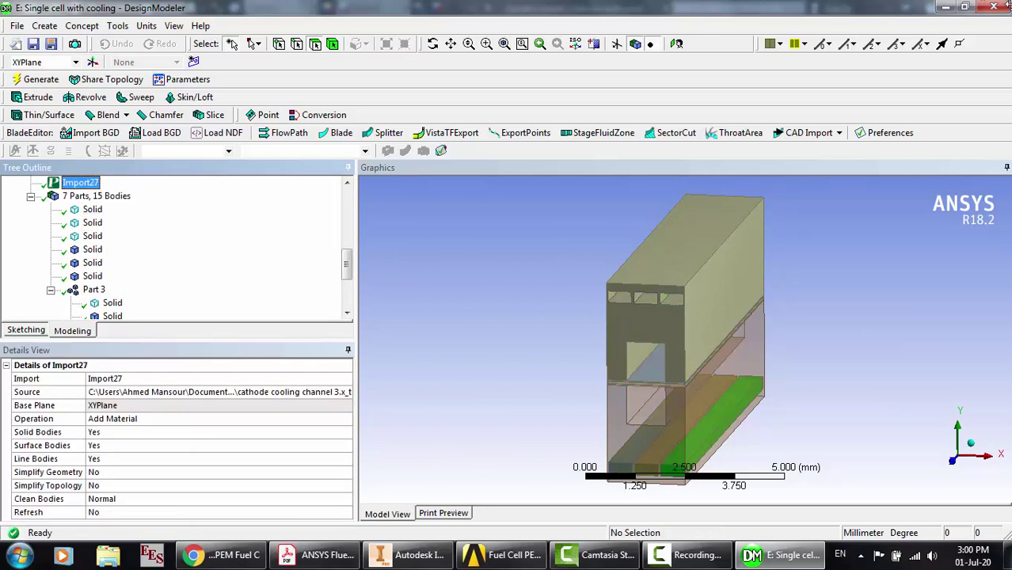
Close the geometry, switch to the Fuel Cell PEM Workbench project and open the Mesh of the Single cell with cooling system
left_click(994, 8)
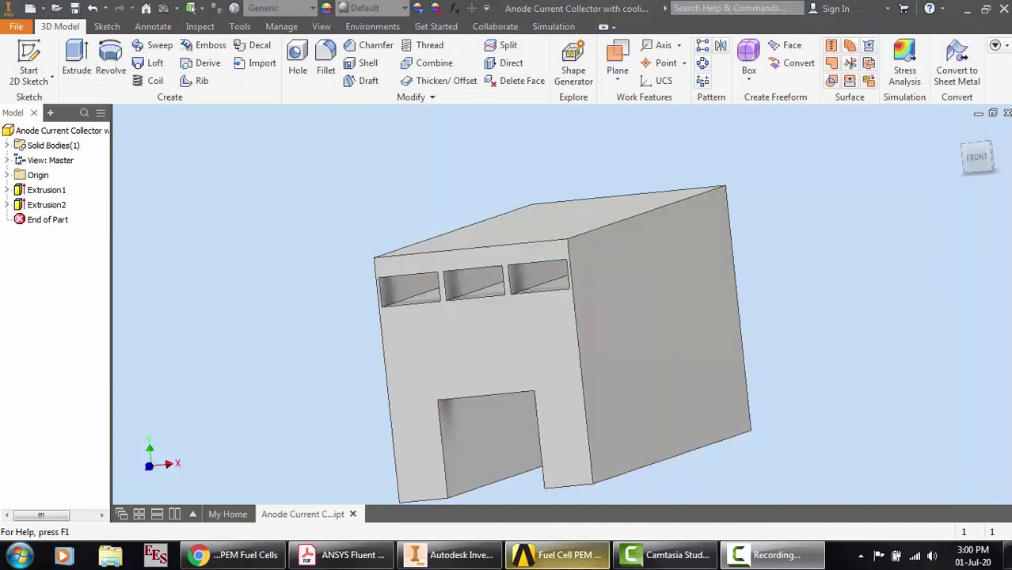
left_click(566, 554)
double_click(401, 346)
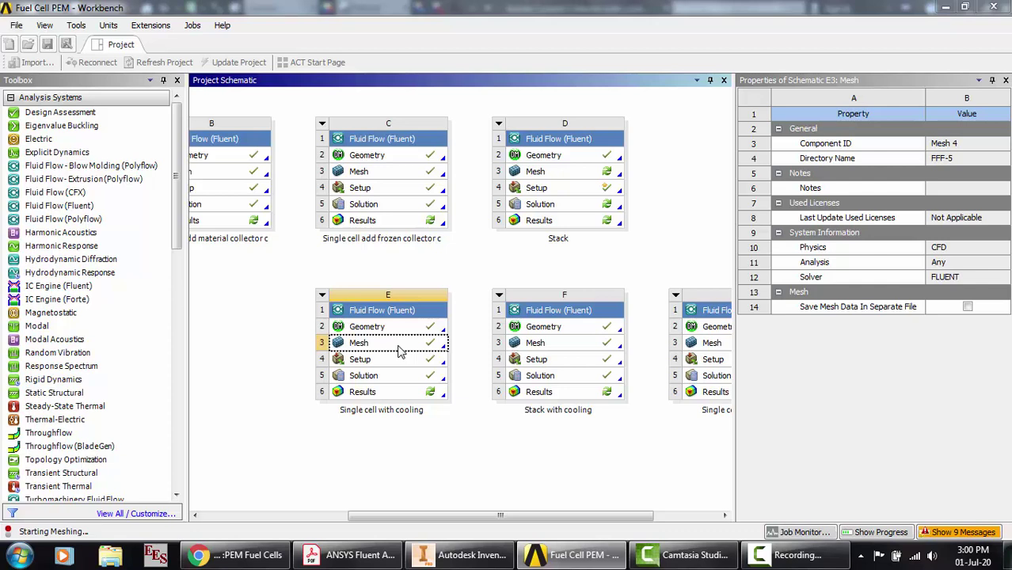
left_click(795, 555)
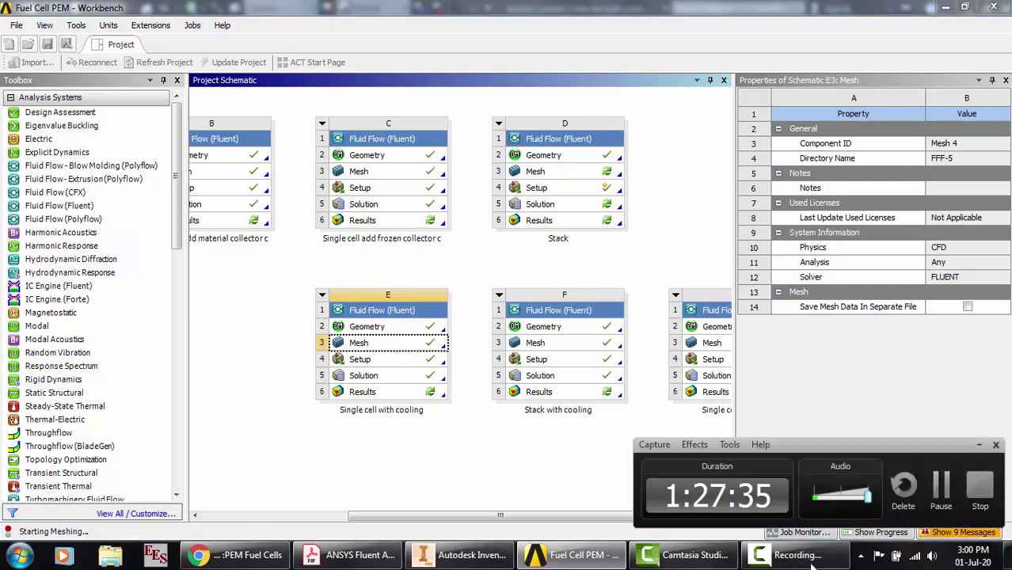
left_click(940, 485)
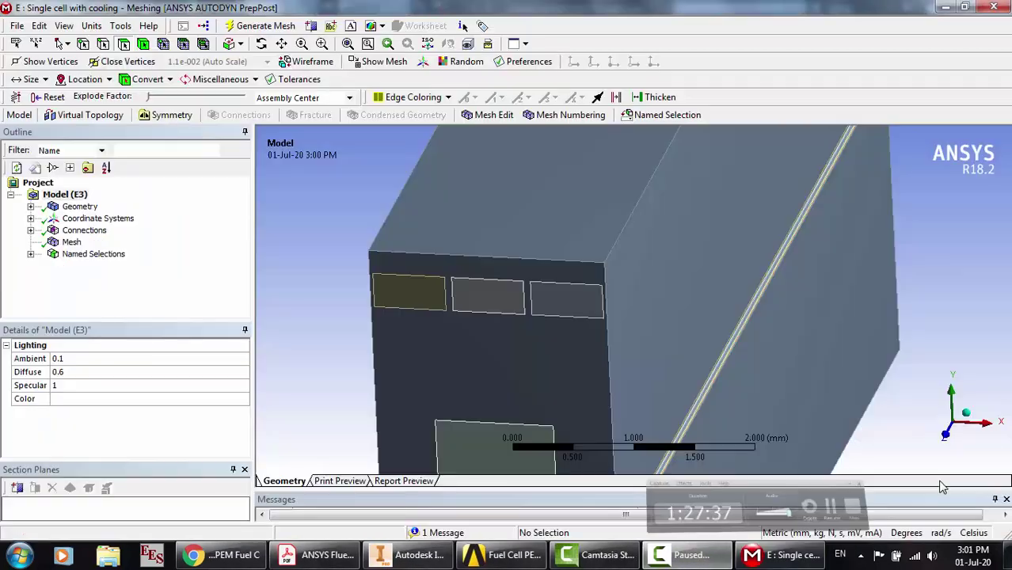
Expand the mesh model's geometry and review the six standalone solids from first to last and back
left_click(30, 206)
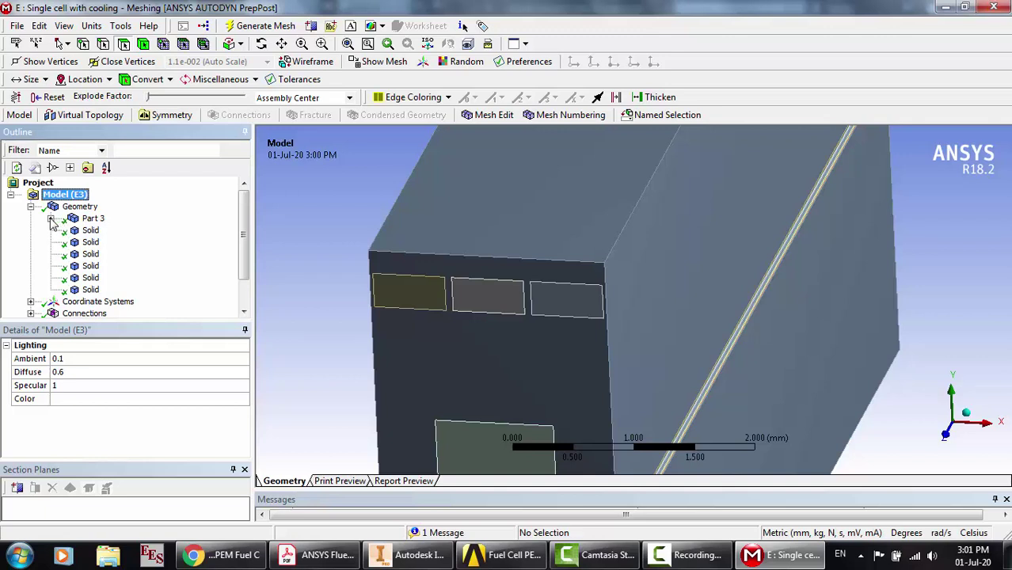
left_click(89, 231)
key("Down")
key("Down")
key("Down")
key("Down")
key("Down")
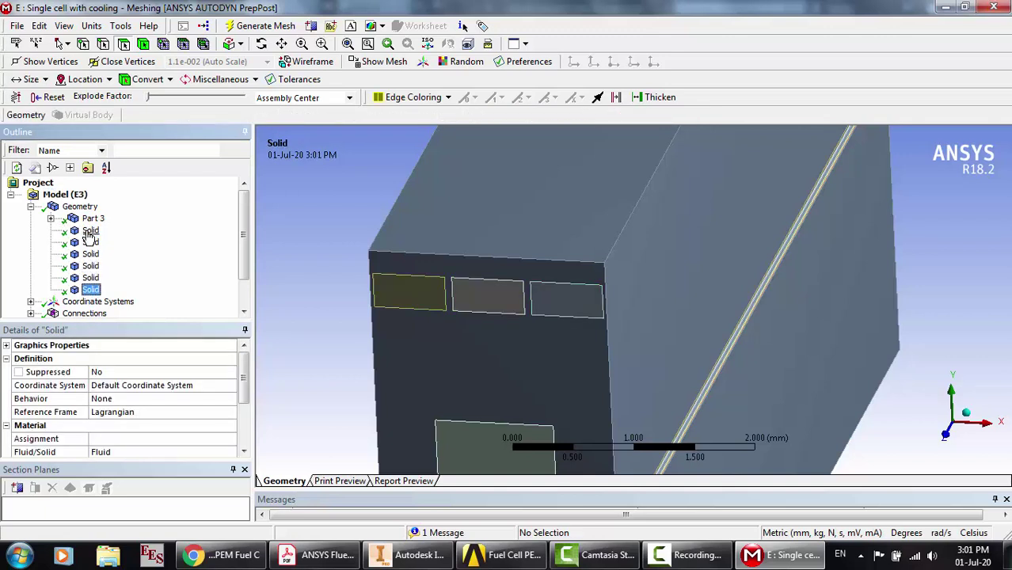
key("Up")
key("Up")
key("Up")
key("Up")
key("Up")
Expand Part 3 and select all of its solids together to check which bodies it covers
left_click(51, 219)
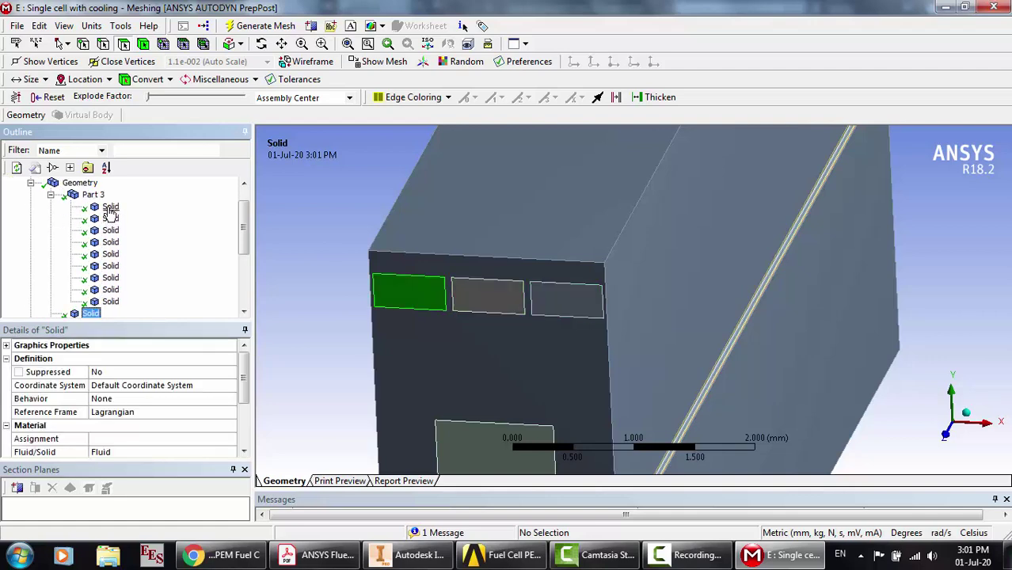
left_click(110, 207)
left_click(110, 301, "shift")
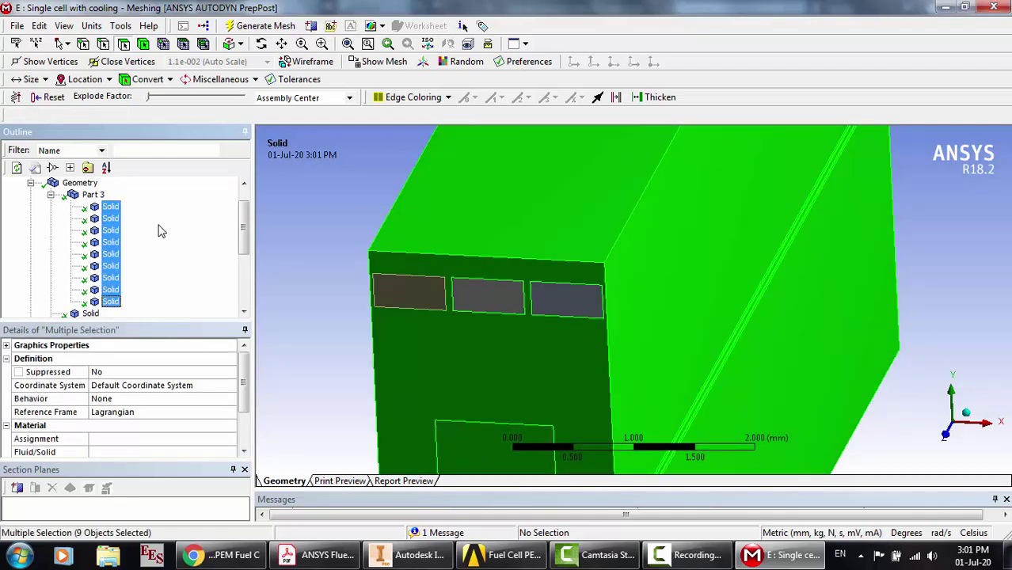
Go through the solids of Part 3 one by one to identify each layer of the cell
left_click(113, 207)
key("Down")
key("Down")
key("Down")
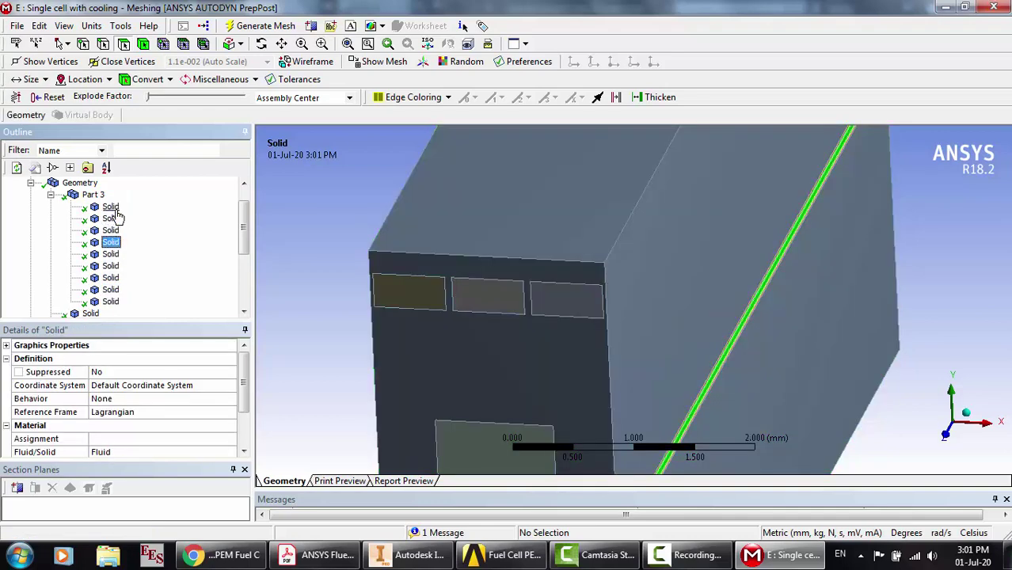
key("Down")
key("Down")
key("Down")
key("Down")
key("Down")
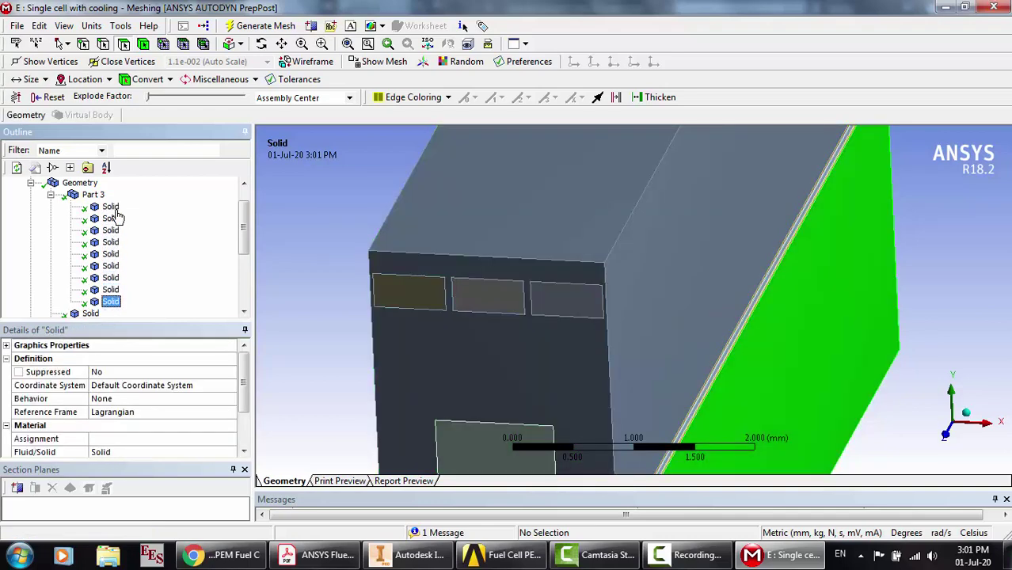
Recheck the six standalone cooling channel solids listed below Part 3, from first to last
scroll(116, 216, "down", 3)
left_click(90, 208)
key("Down")
key("Down")
key("Down")
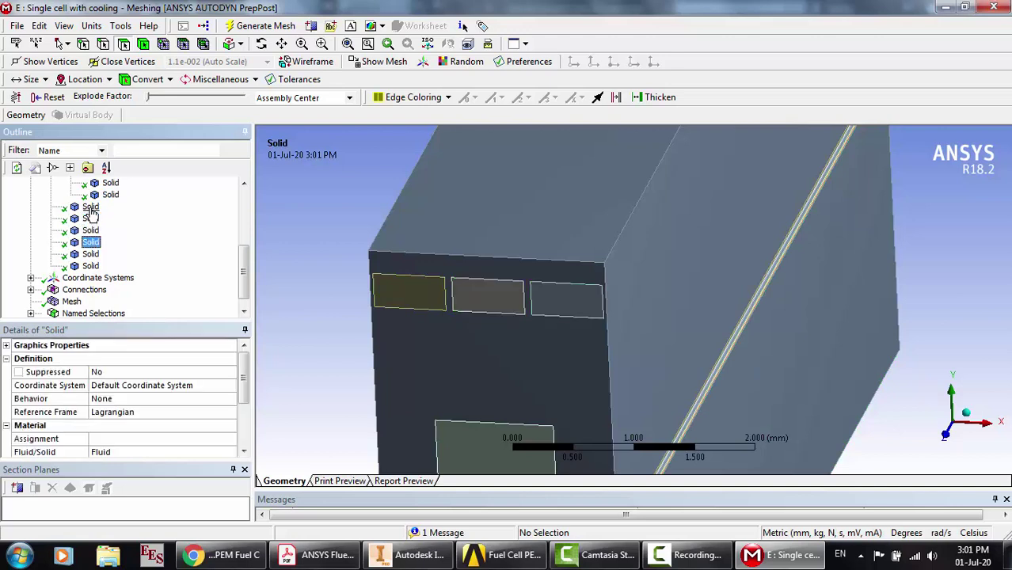
key("Down")
key("Down")
scroll(194, 227, "down", 1)
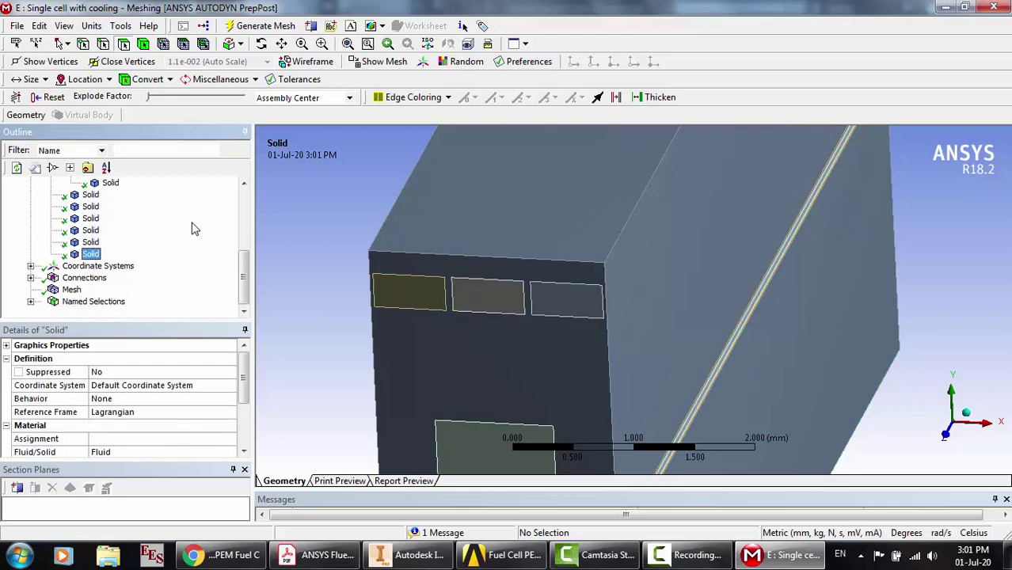
scroll(65, 213, "up", 8)
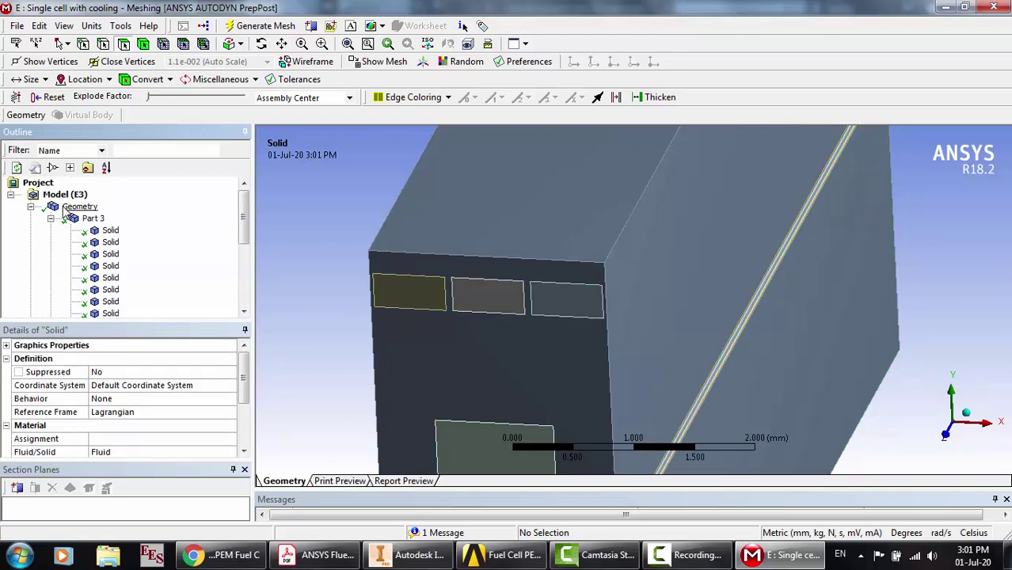
Expand the named selections and examine the body selections from Current_a to Channel_c in the front (+Z) view
left_click(50, 218)
scroll(198, 265, "down", 1)
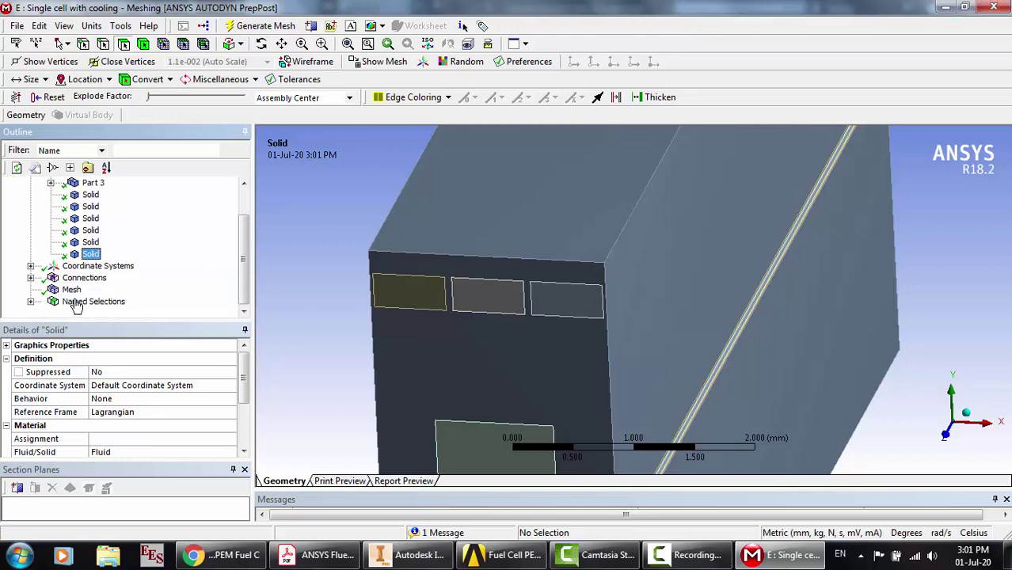
left_click(31, 302)
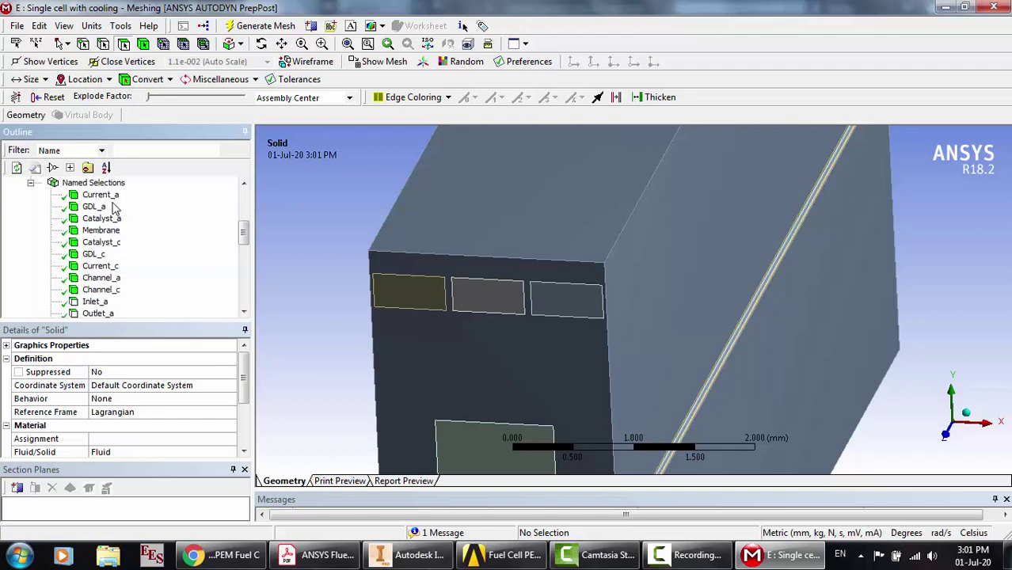
left_click(100, 195)
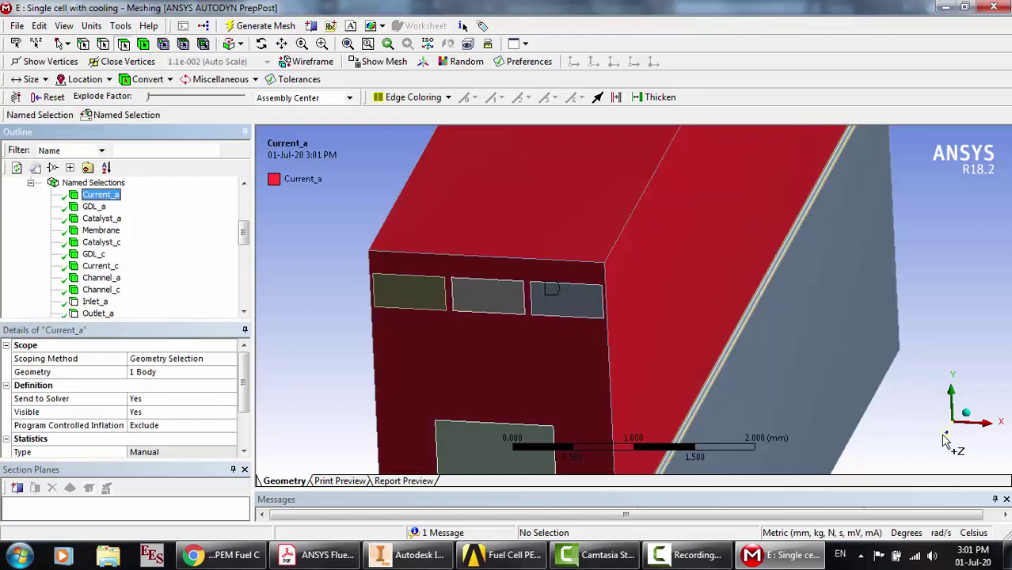
left_click(945, 441)
left_click(95, 207)
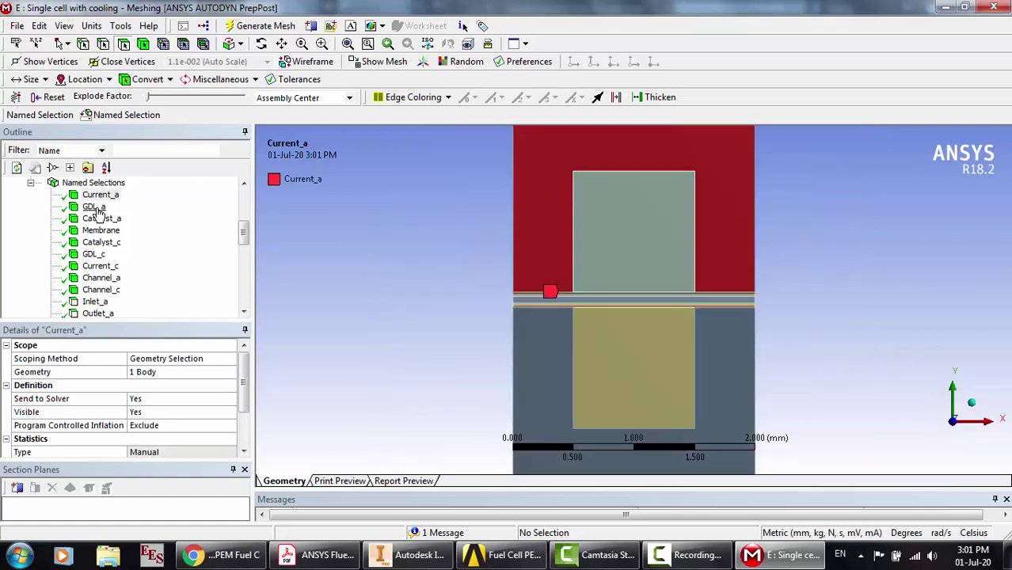
key("Down")
key("Down")
key("Down")
key("Down")
key("Down")
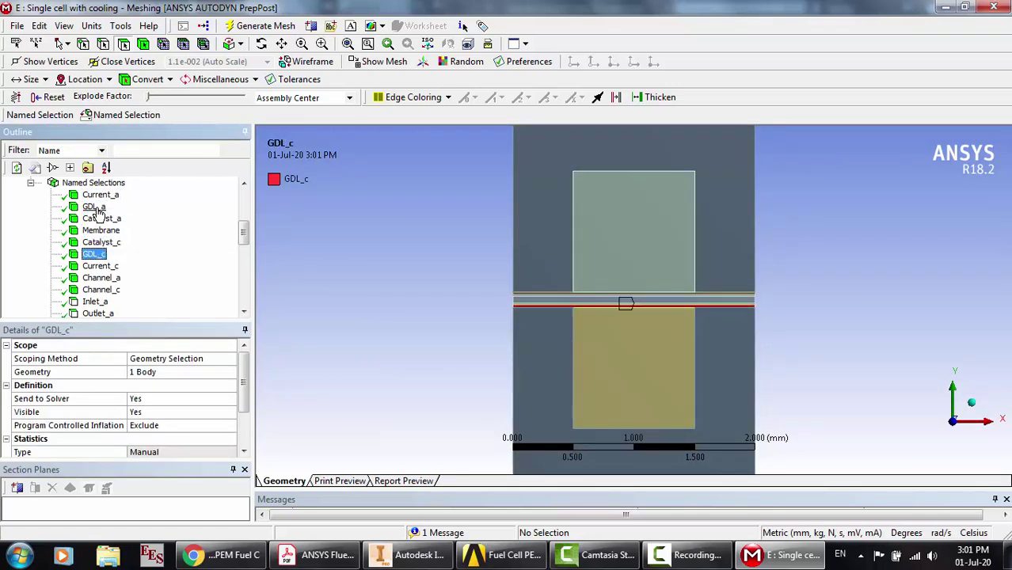
key("Down")
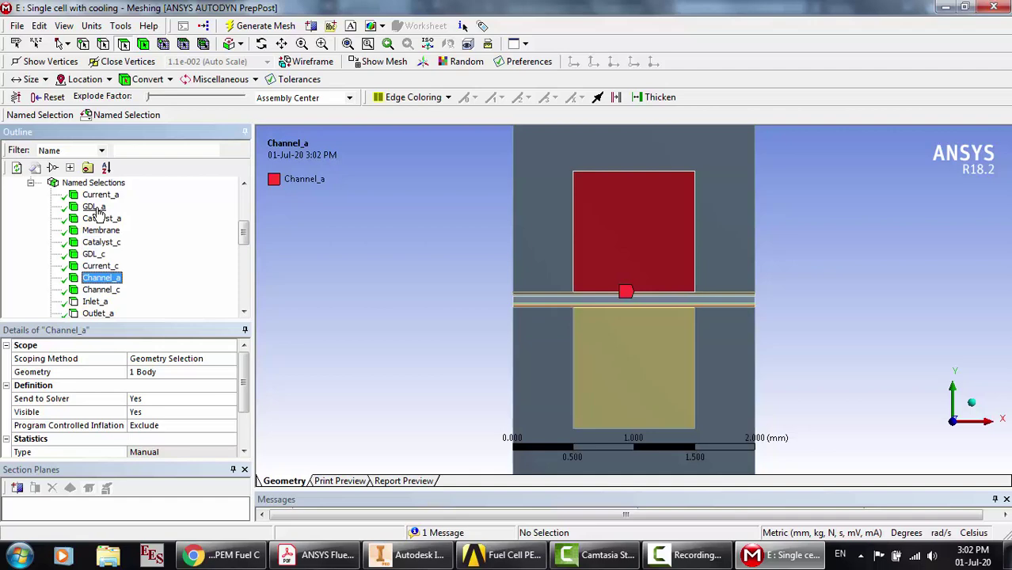
key("Down")
Check the face named selections for the gas inlets and outlets, porous jumps and tabs, from Inlet_a to tab_c
key("Down")
key("Down")
key("Down")
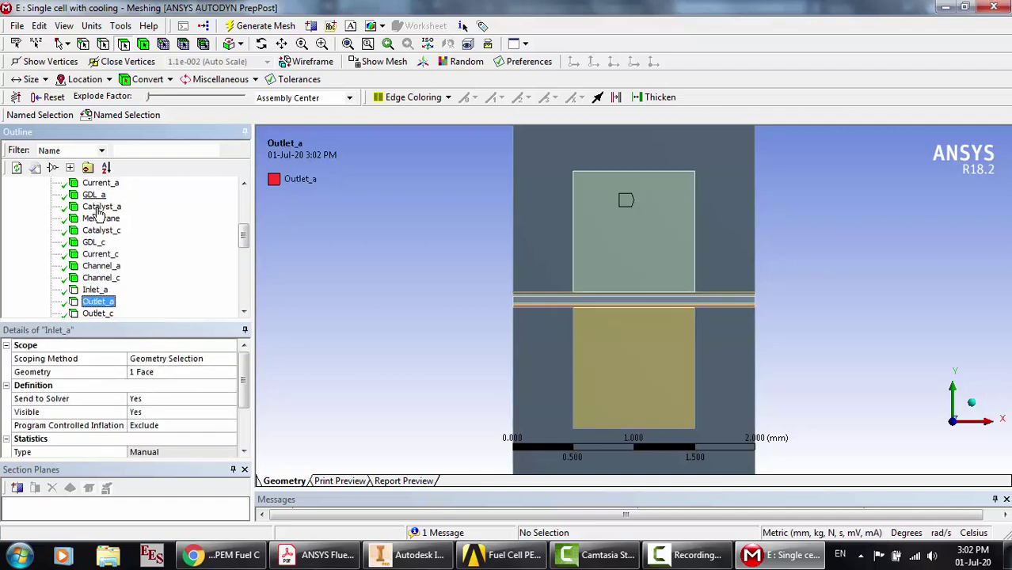
key("Down")
key("Down")
key("Down")
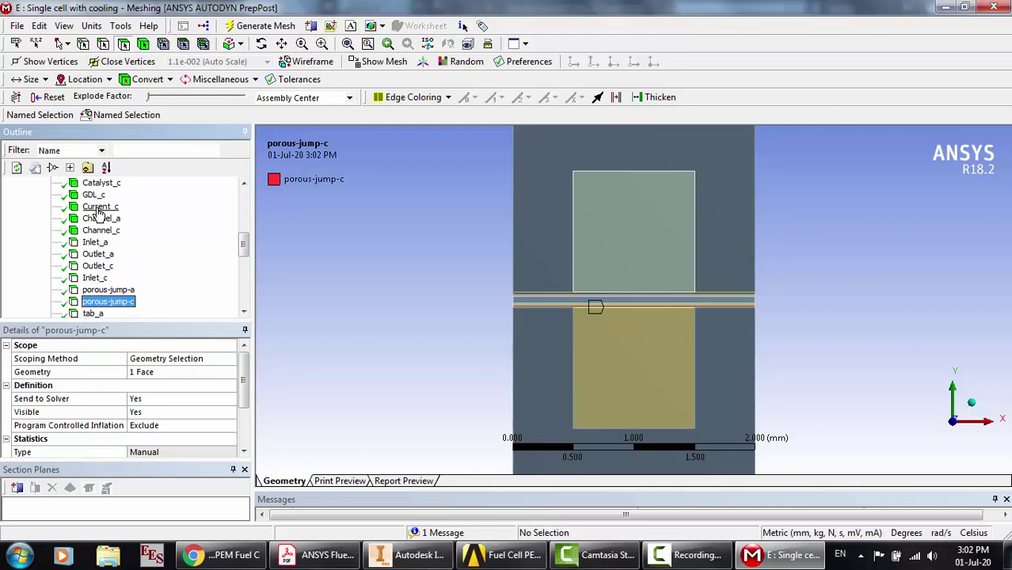
key("Down")
key("Down")
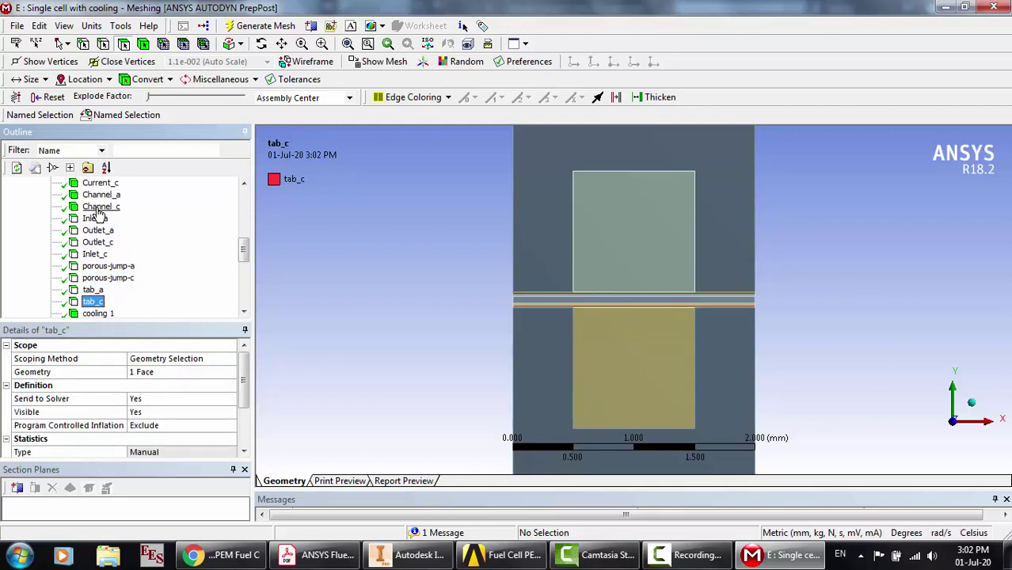
Review the body named selections cooling 1 to cooling 6 with the whole cell in view
key("Down")
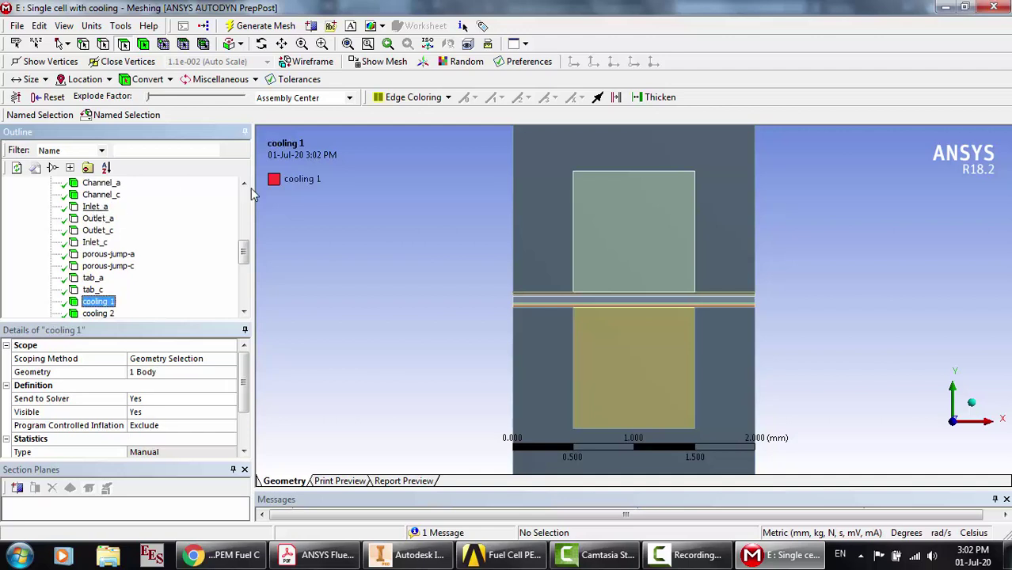
left_click(461, 195)
scroll(459, 280, "down", 3)
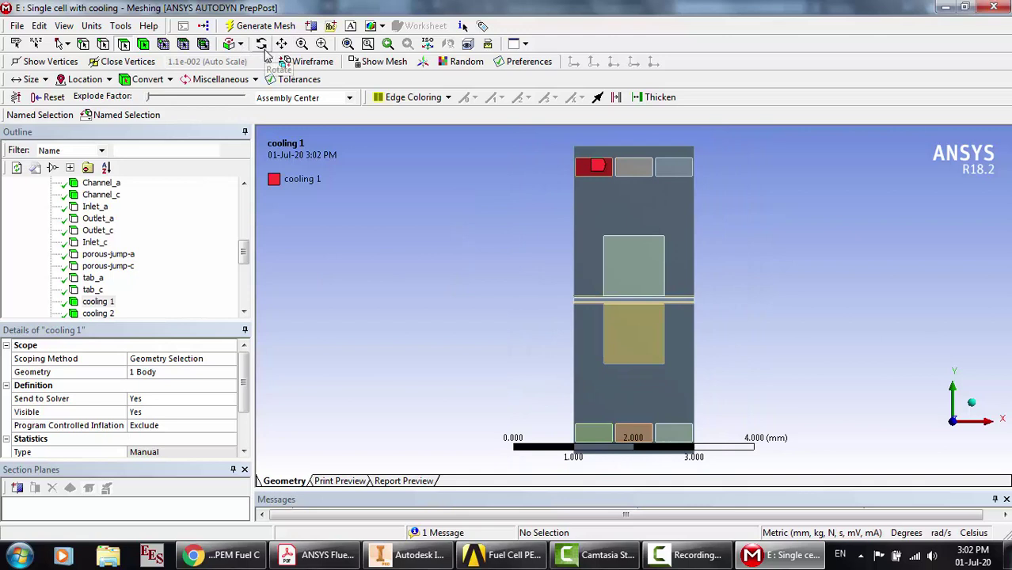
left_click(261, 43)
left_click_drag(603, 227, 589, 226)
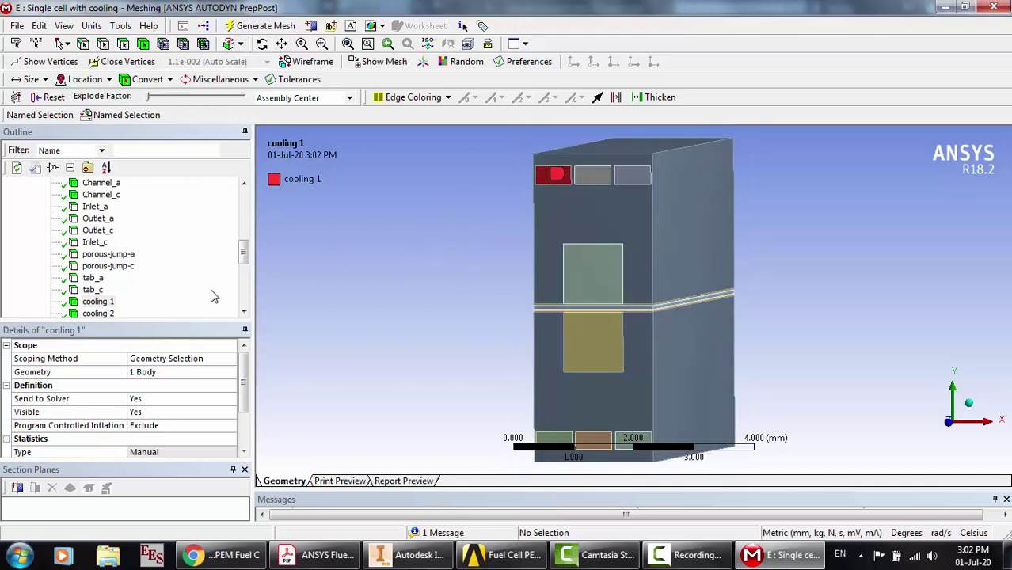
left_click(110, 317)
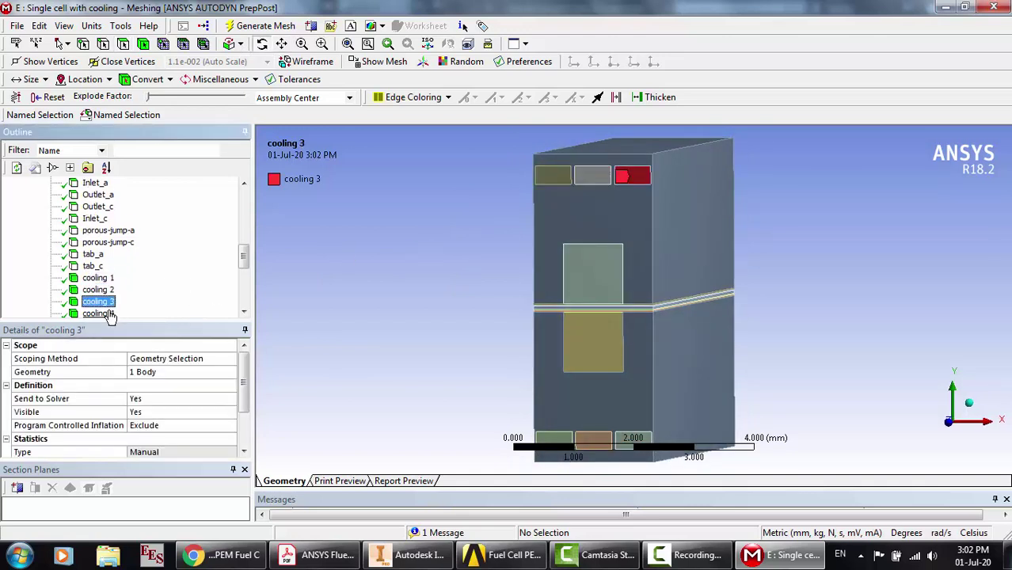
left_click(110, 314)
left_click(109, 315)
left_click(109, 315)
Review the face named selections inlet cooling 1 to inlet cooling 6 on the cell's front end
left_click(109, 314)
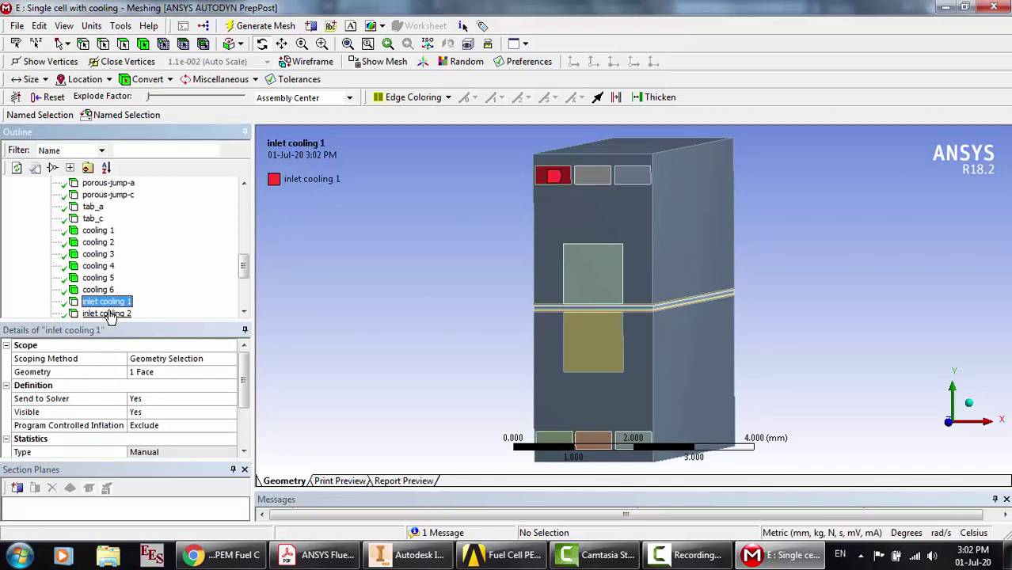
left_click(110, 314)
left_click(109, 314)
left_click(109, 314)
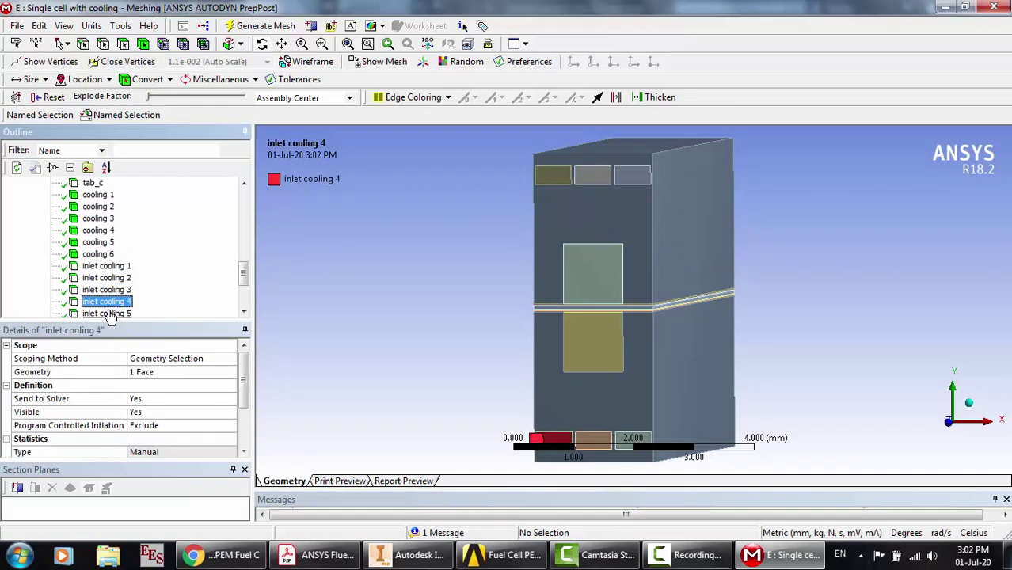
left_click(110, 314)
left_click(110, 315)
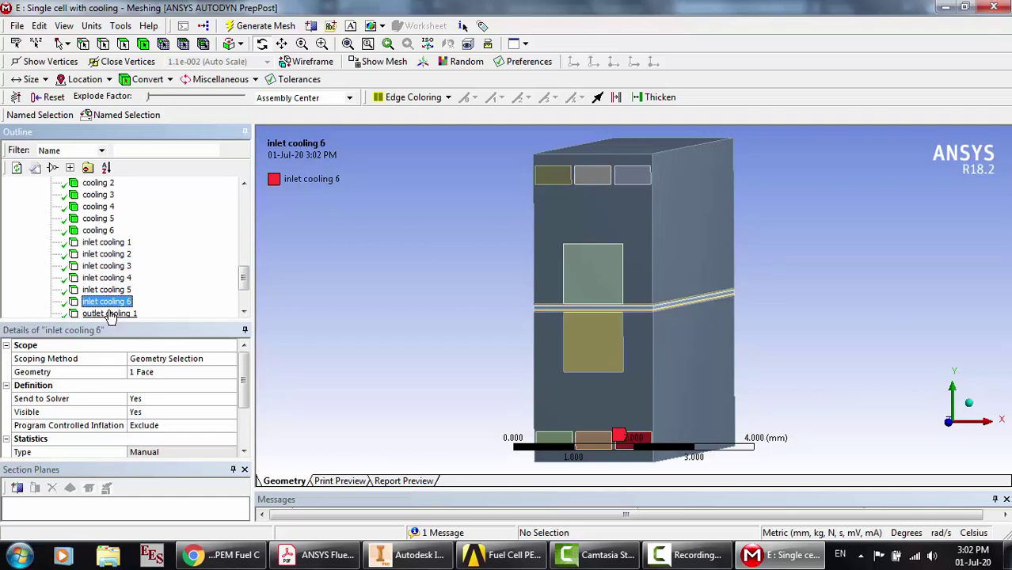
Review the named selections outlet cooling 1 to outlet cooling 6 on the cell's opposite end, and recheck inlet cooling 6
left_click(262, 43)
left_click_drag(707, 234, 463, 244)
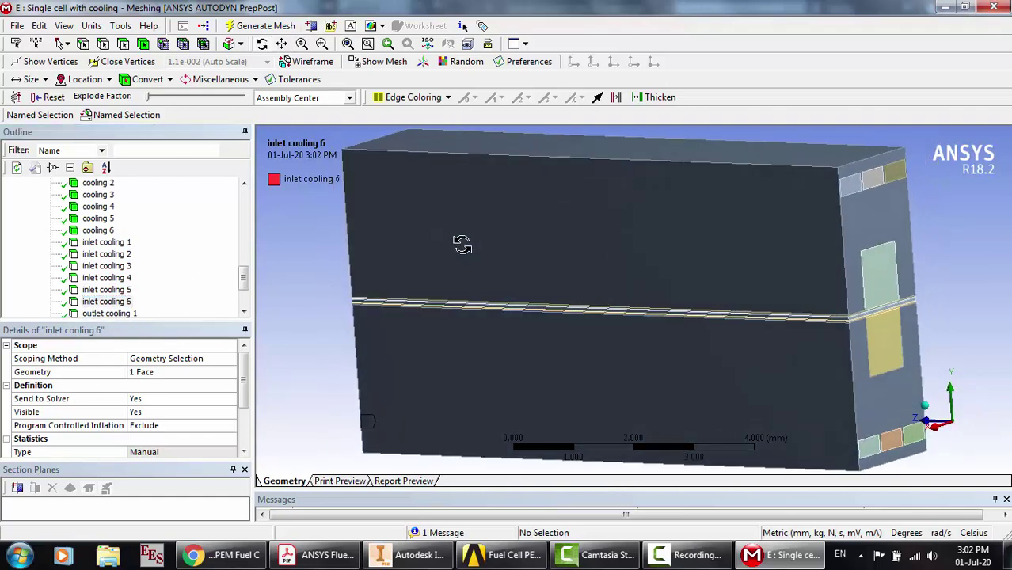
left_click(164, 252)
scroll(158, 275, "down", 2)
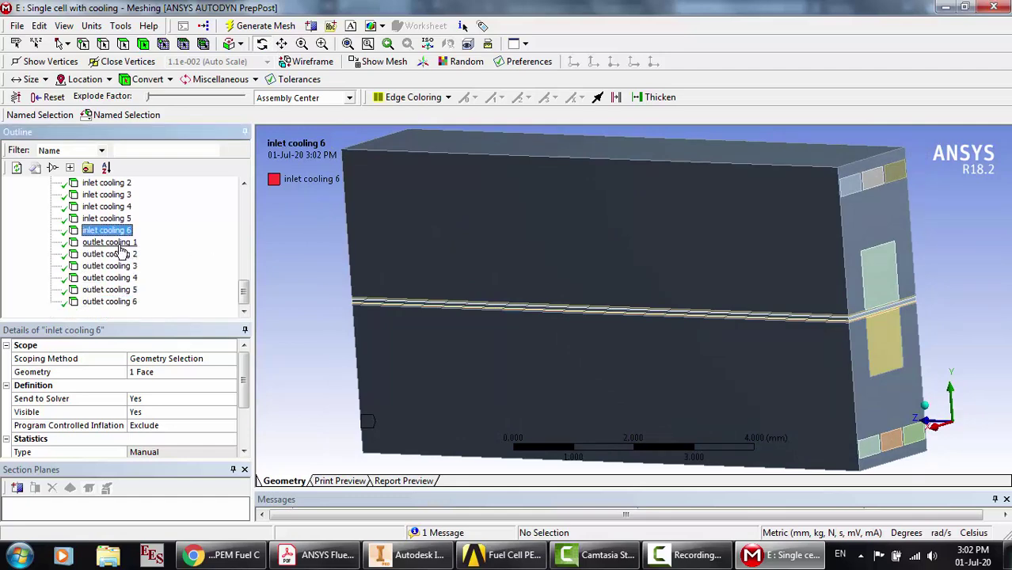
key("Down")
key("Down")
key("Down")
key("Down")
key("Down")
key("Down")
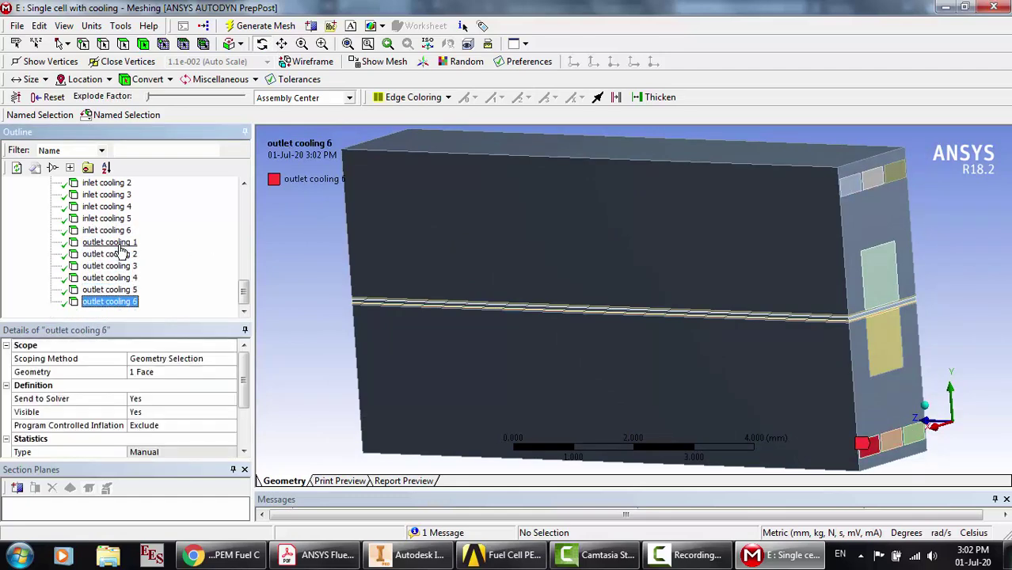
left_click_drag(445, 323, 643, 317)
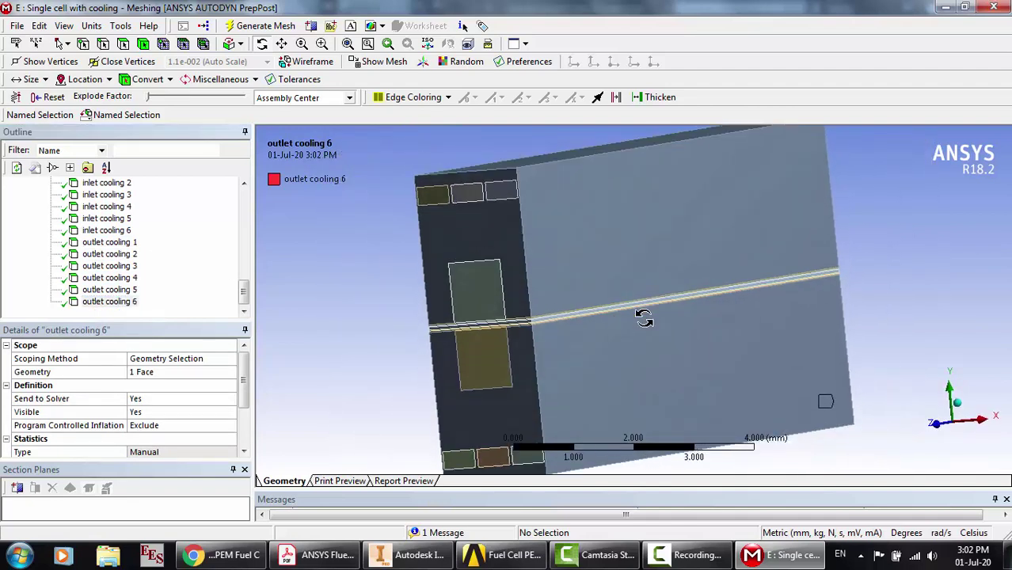
left_click(118, 231)
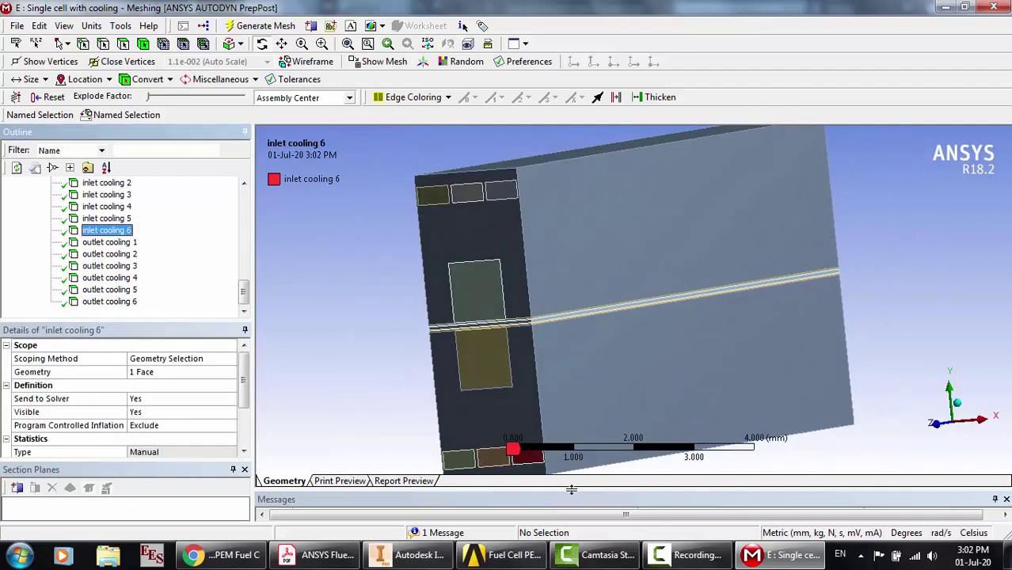
Display the generated mesh on the whole cell and review its defaults and sizing settings
left_click_drag(663, 302, 434, 306)
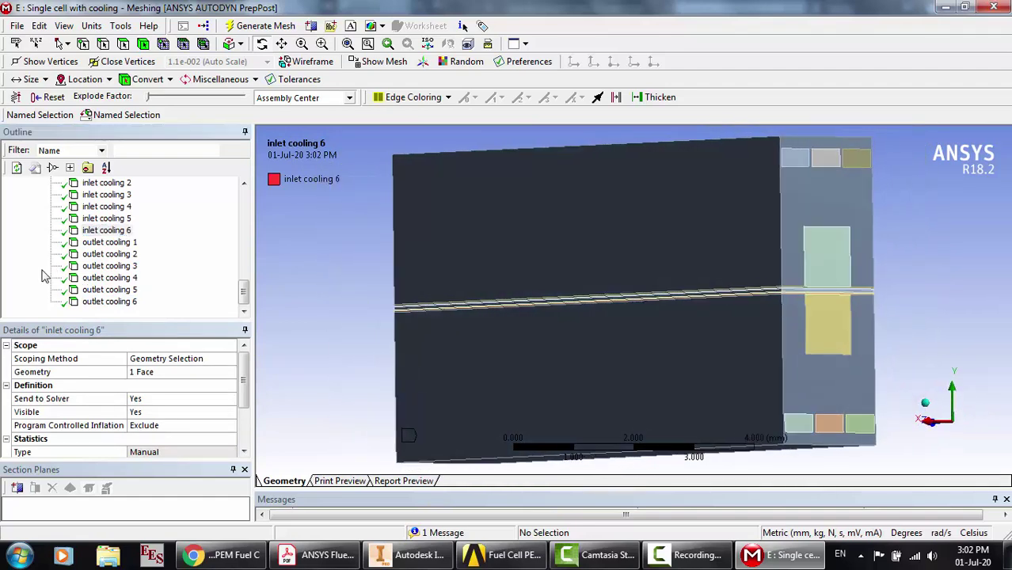
left_click(177, 266)
scroll(179, 303, "up", 10)
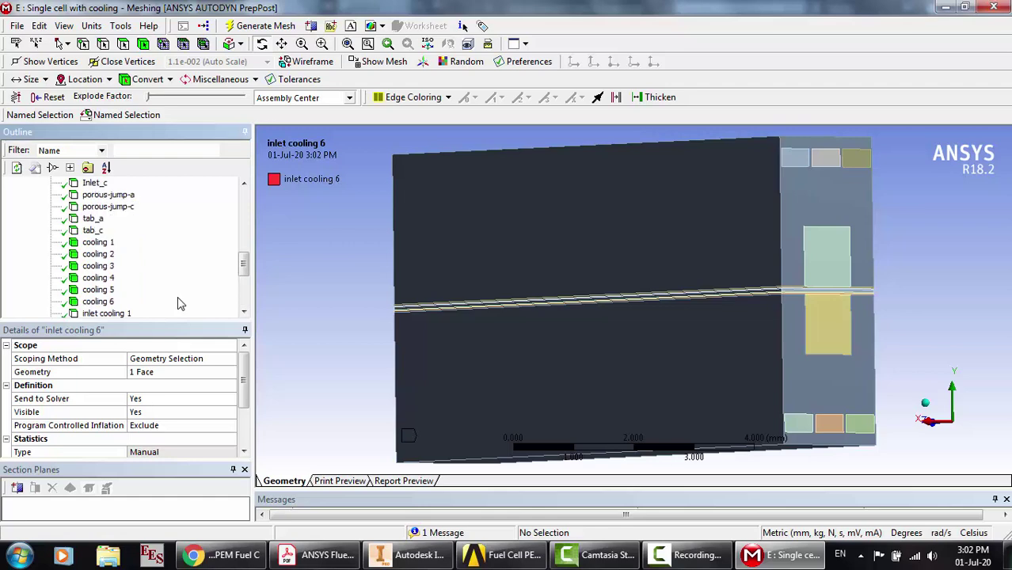
left_click(70, 266)
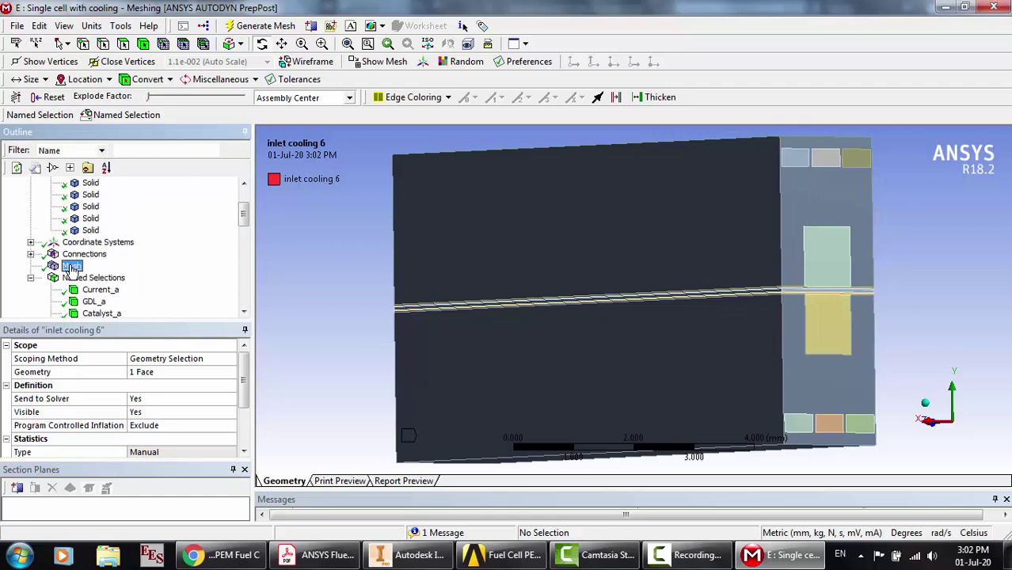
scroll(164, 412, "down", 2)
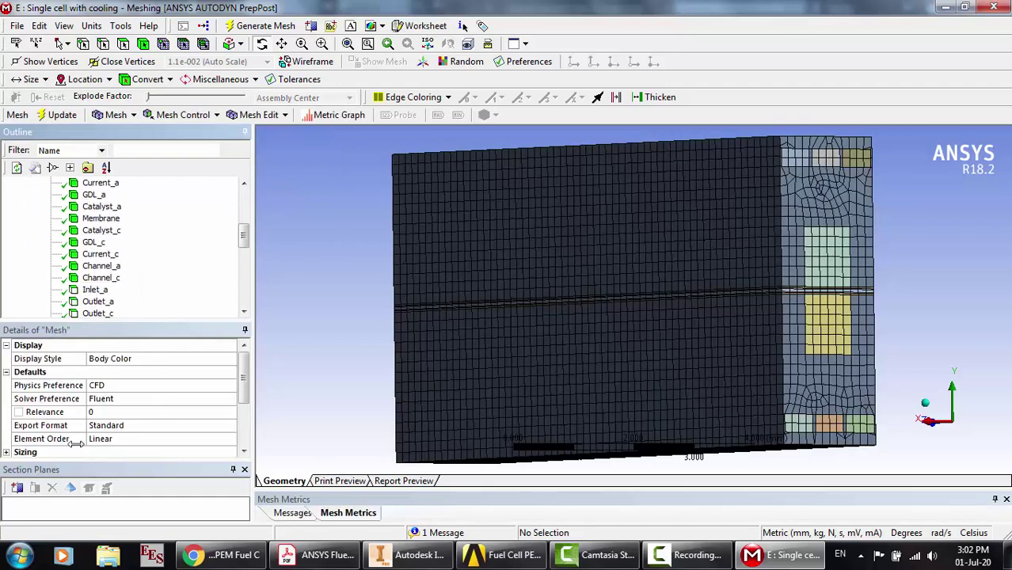
left_click(6, 452)
scroll(199, 399, "down", 2)
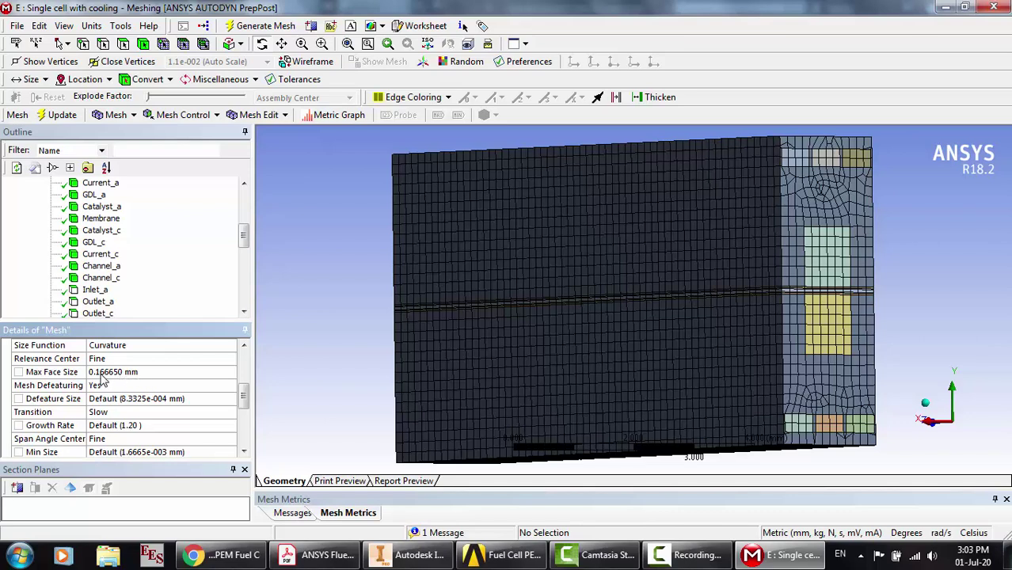
scroll(106, 378, "down", 1)
scroll(105, 378, "down", 2)
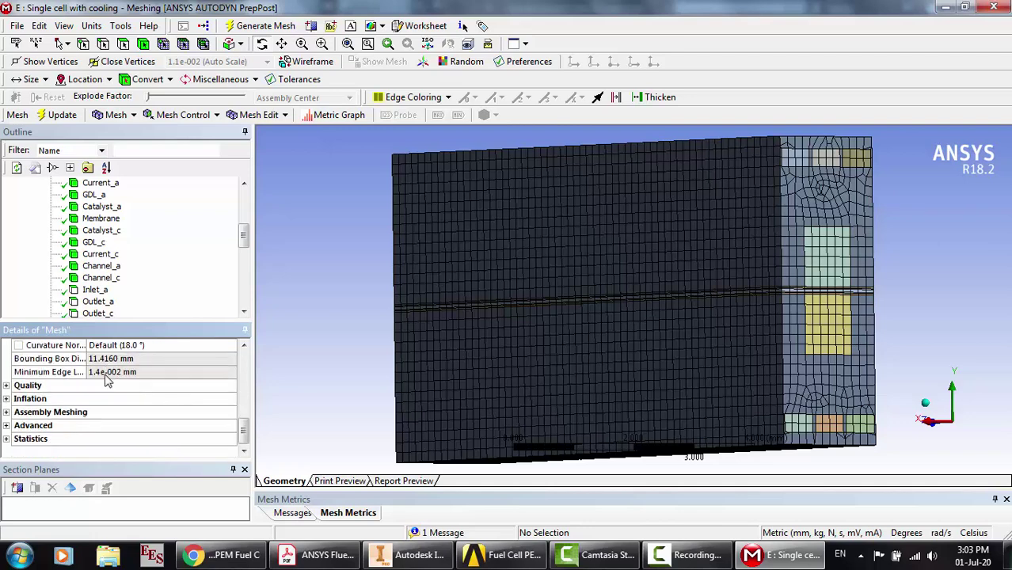
Check the mesh's node and element statistics and its quality metric, and close the meshing session
left_click(30, 440)
scroll(110, 426, "down", 1)
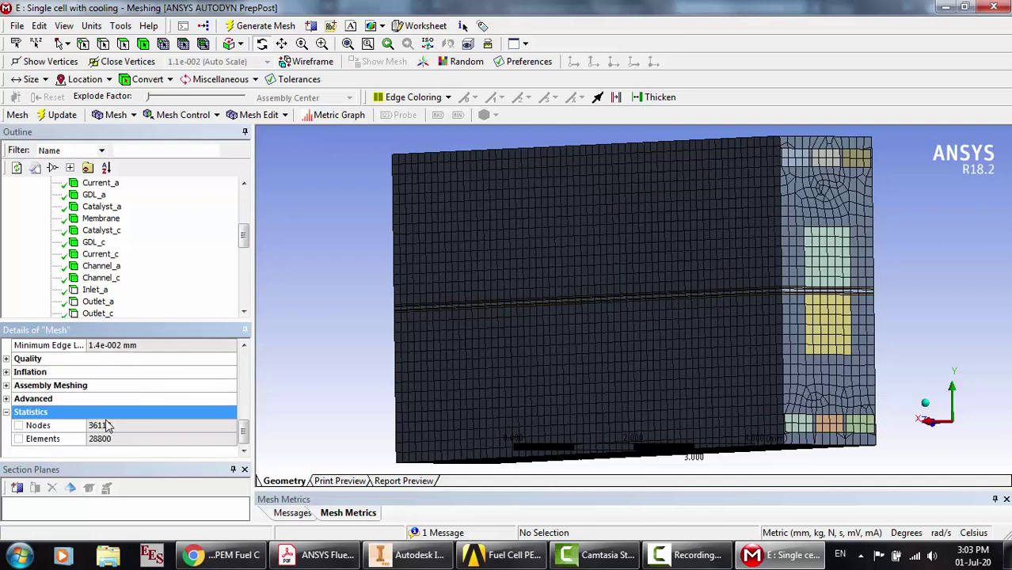
left_click(7, 360)
scroll(159, 398, "down", 2)
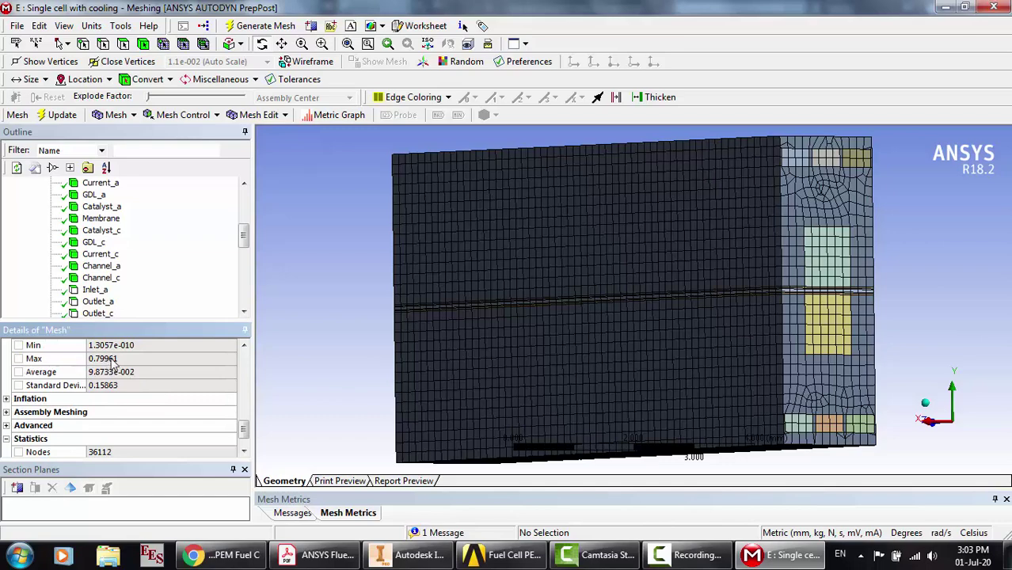
left_click(995, 8)
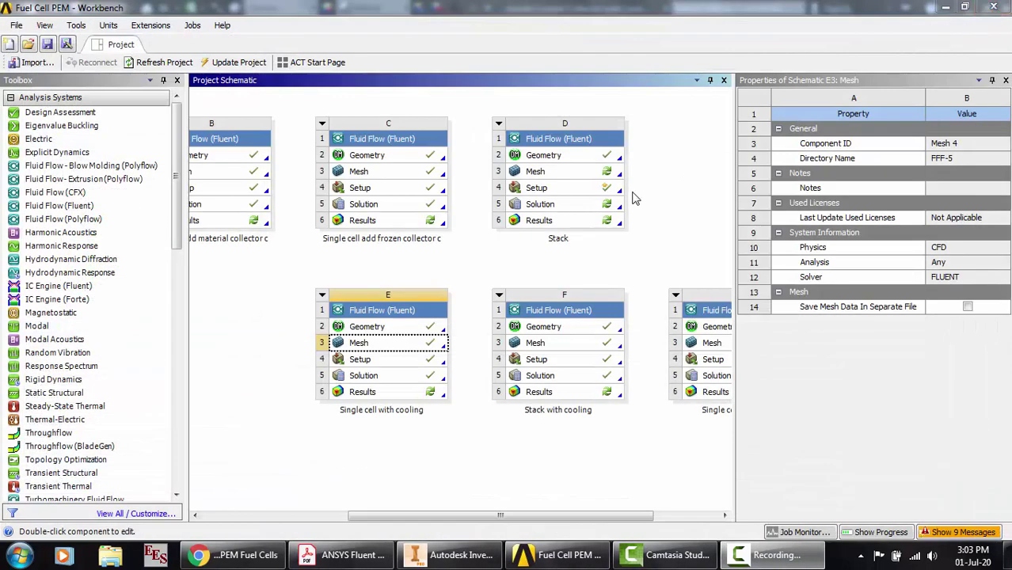
double_click(378, 366)
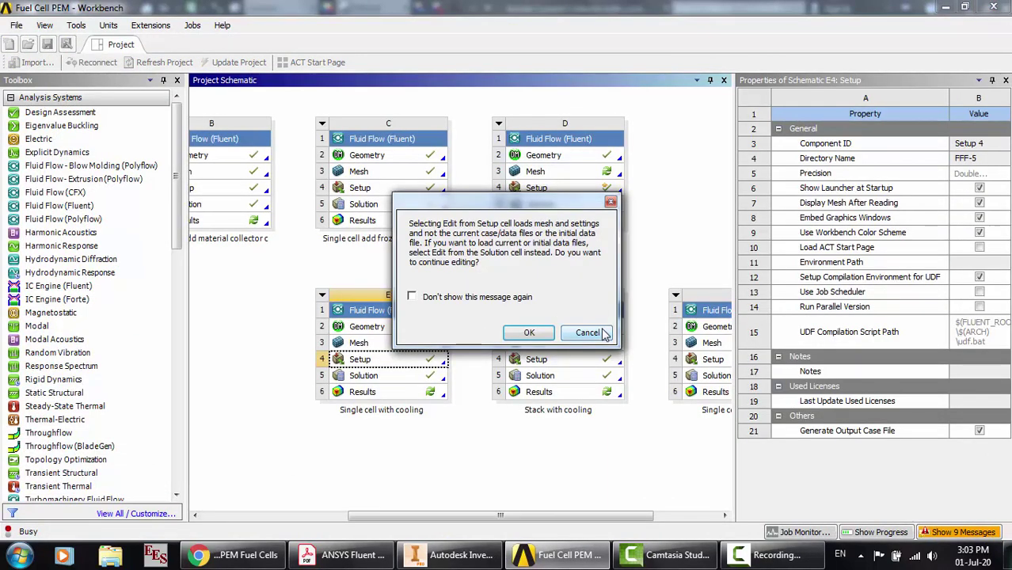
left_click(603, 333)
left_click(582, 331)
Open the Solution of the "Single cell with cooling" system in Fluent and check its list of mesh interfaces
double_click(389, 377)
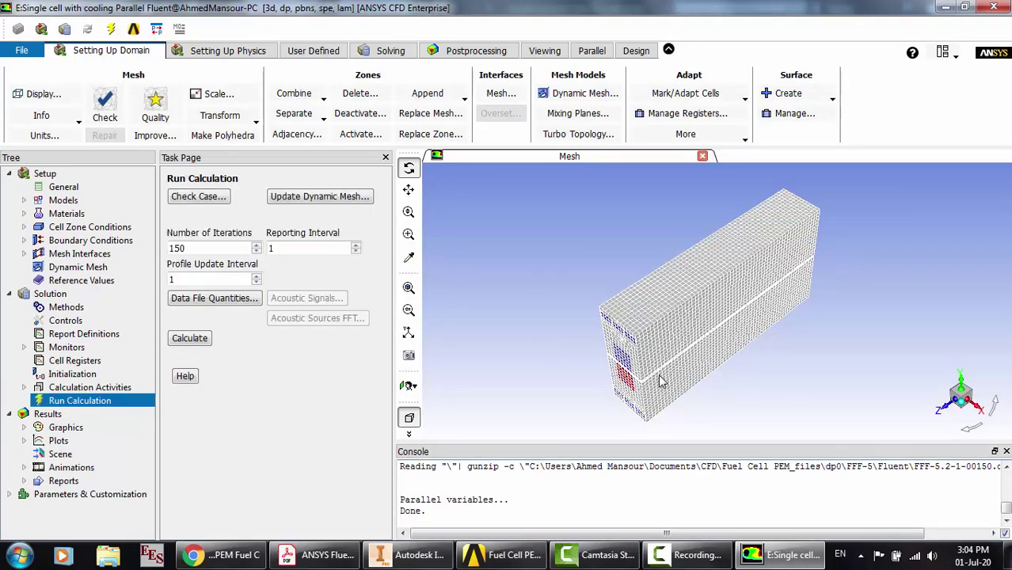
left_click(24, 253)
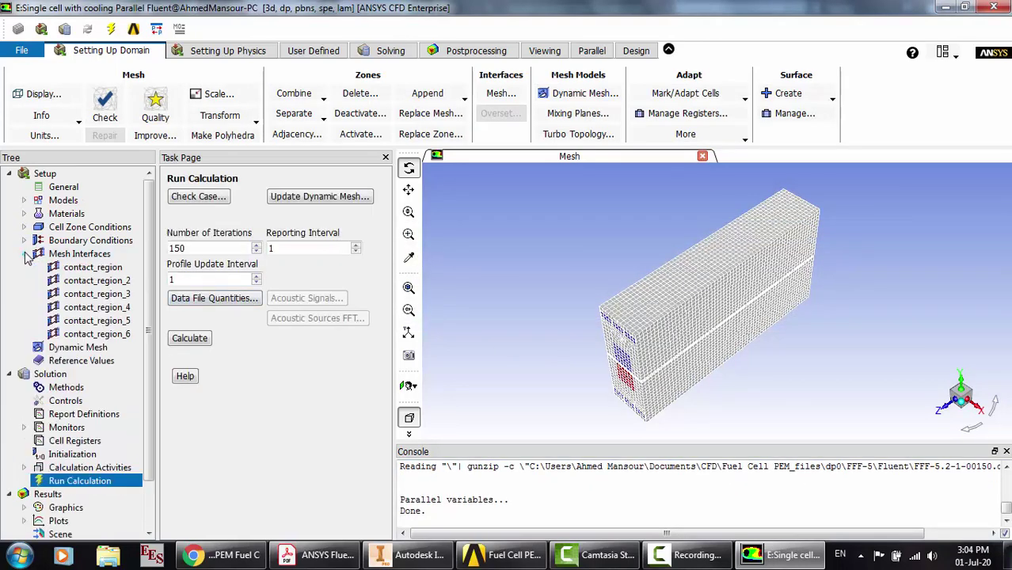
left_click(25, 254)
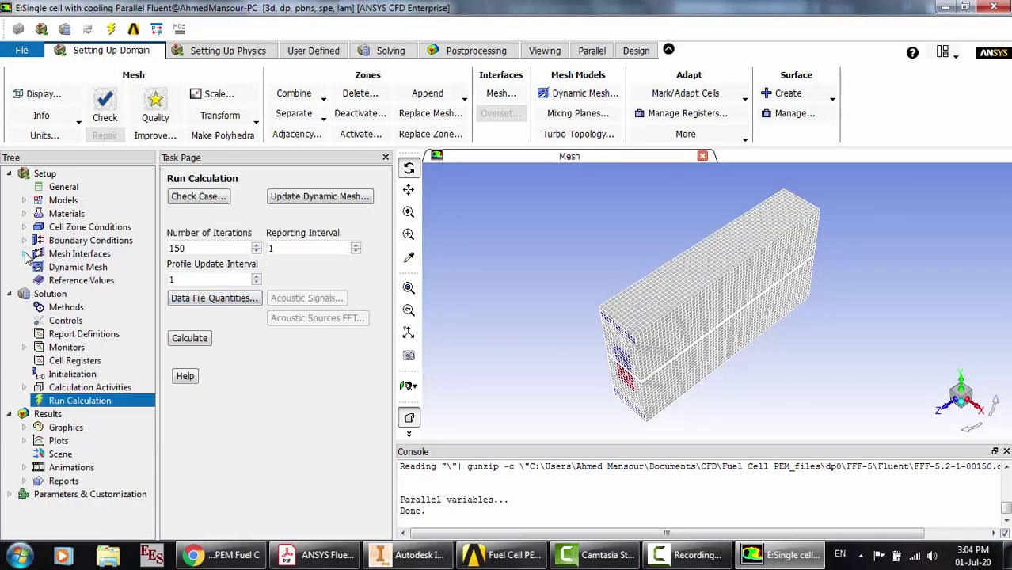
List the physics models and inspect the Species model's transport options and mixture material, leaving them as they are
left_click(58, 204)
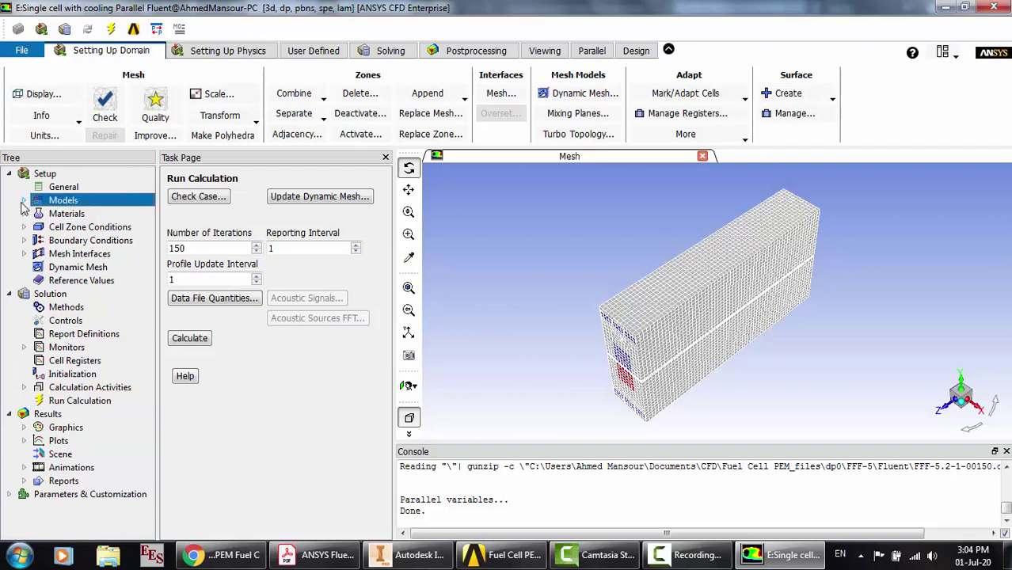
left_click(24, 201)
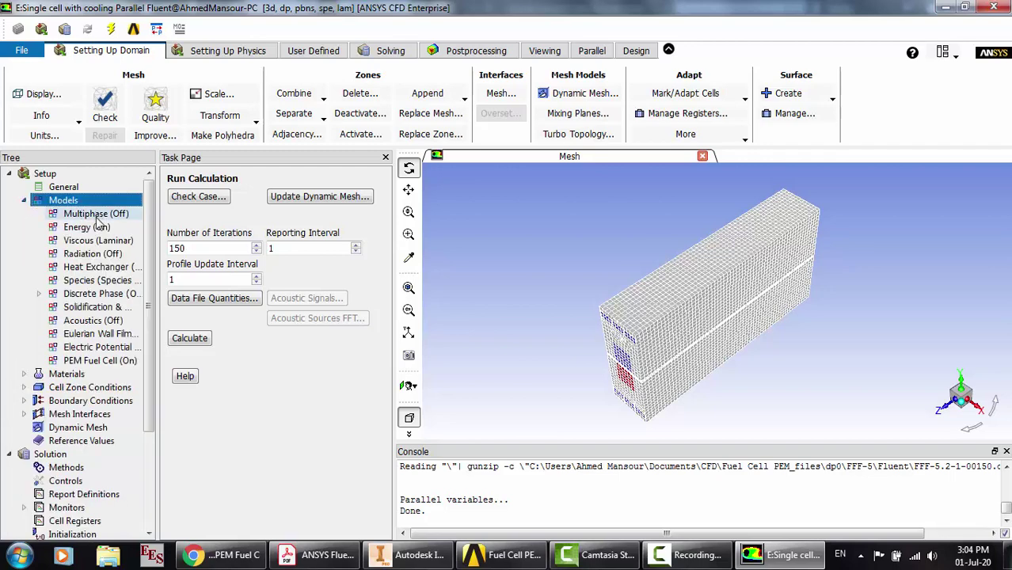
left_click(92, 285)
double_click(92, 286)
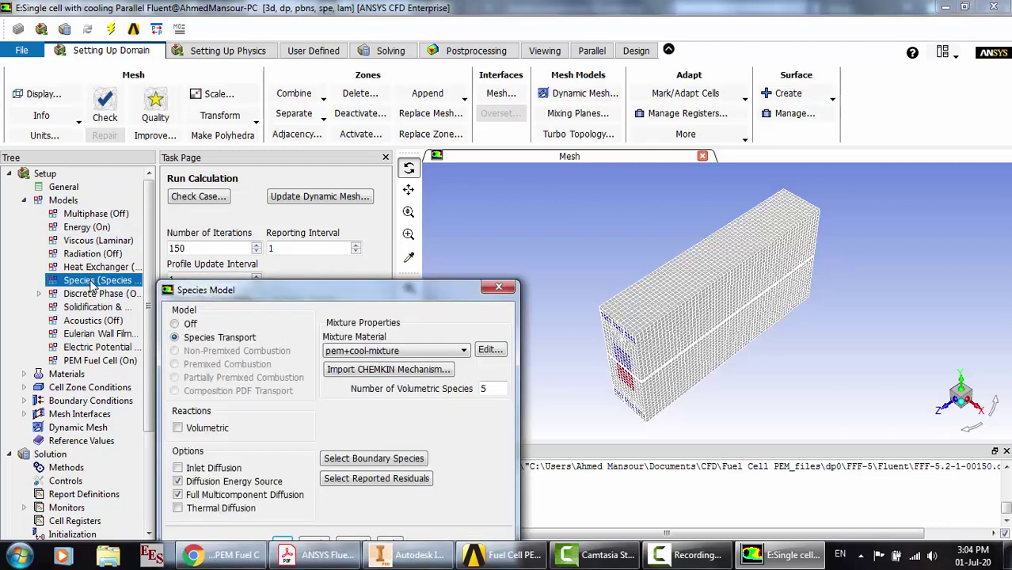
left_click(499, 288)
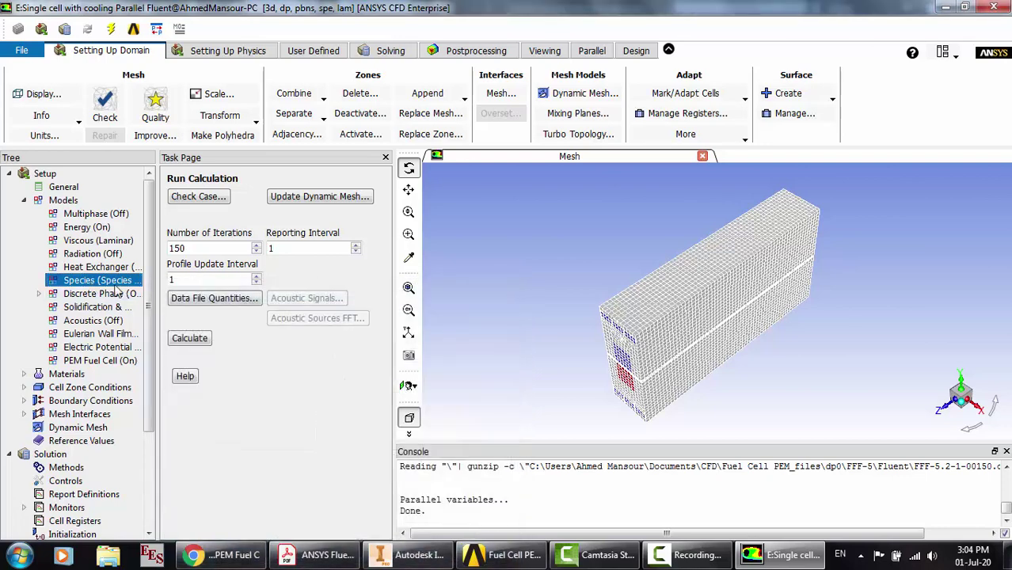
Review the PEM Fuel Cell model's parameters and its anode zones for the current collector, flow channel and porous electrode
left_click(101, 362)
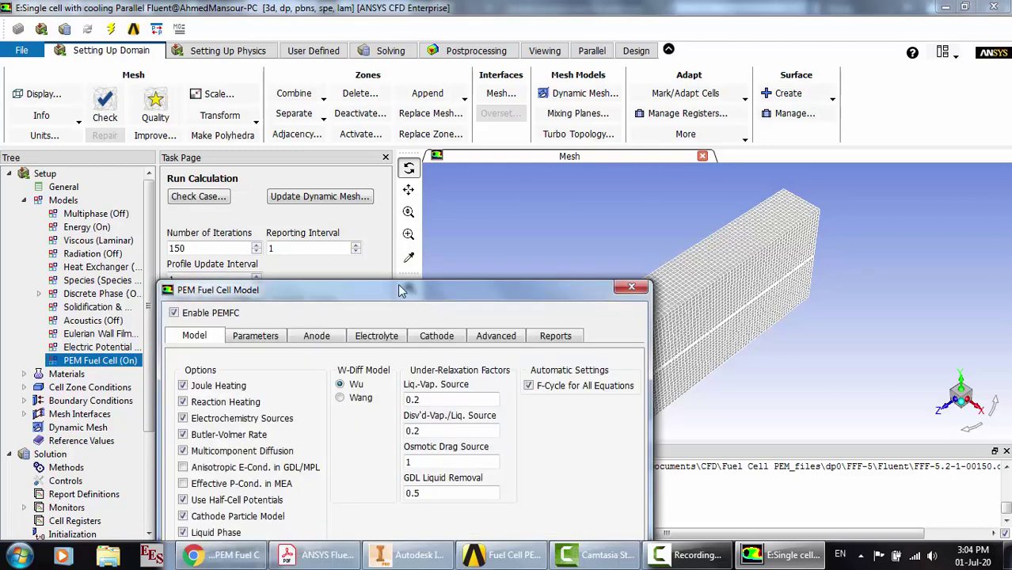
left_click_drag(448, 320, 451, 130)
left_click(313, 173)
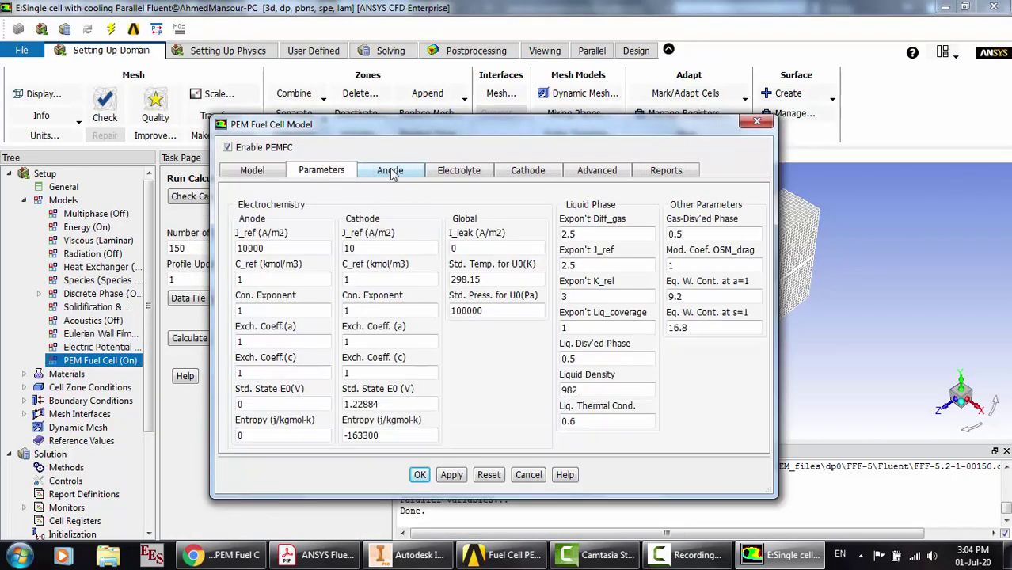
left_click(389, 171)
left_click(272, 220)
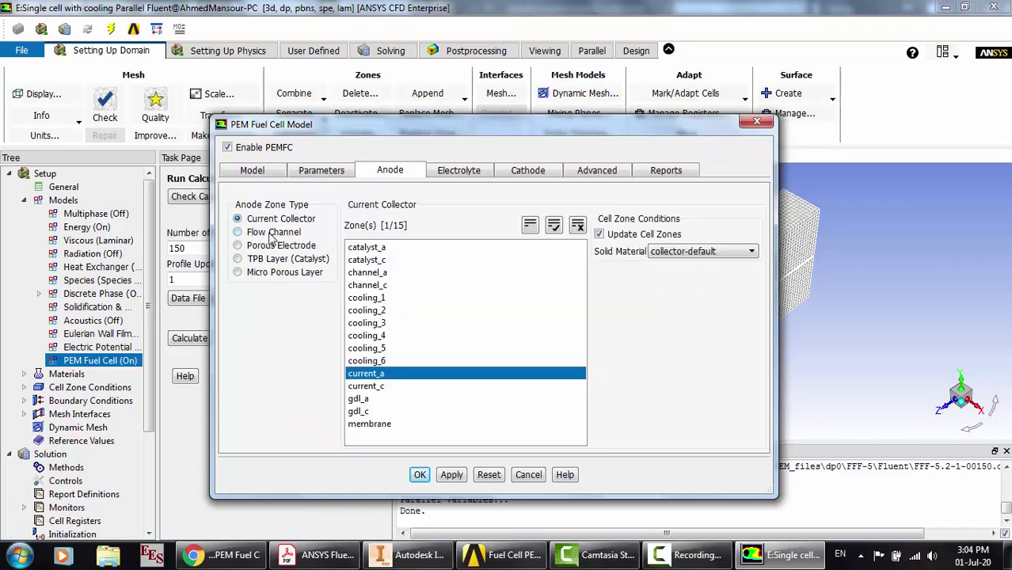
left_click(272, 235)
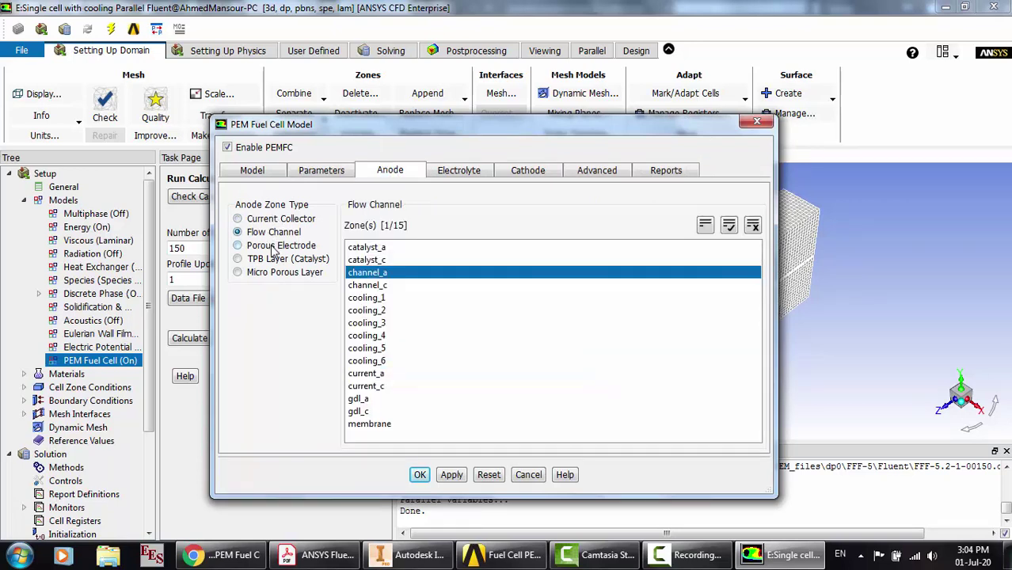
left_click(271, 246)
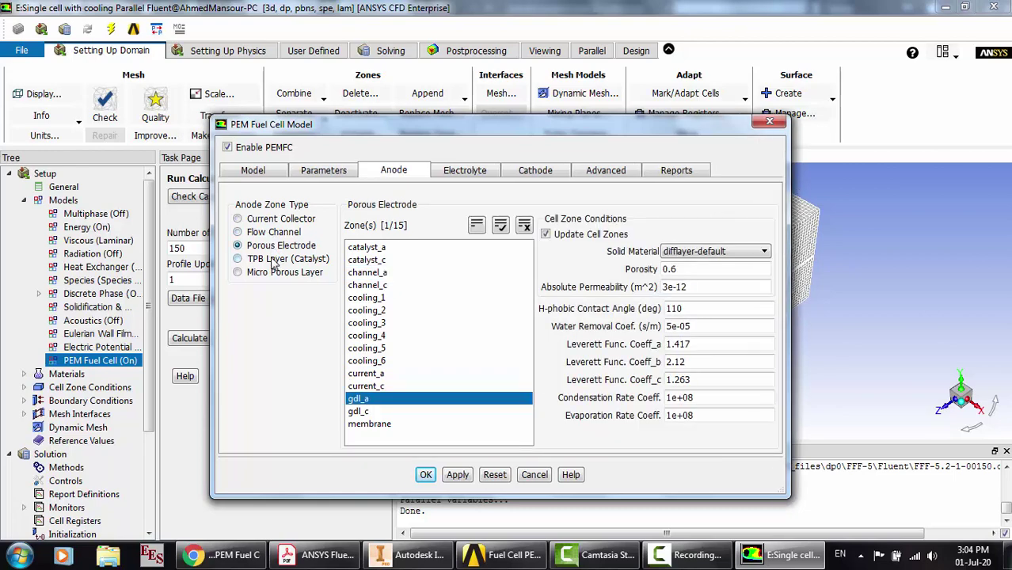